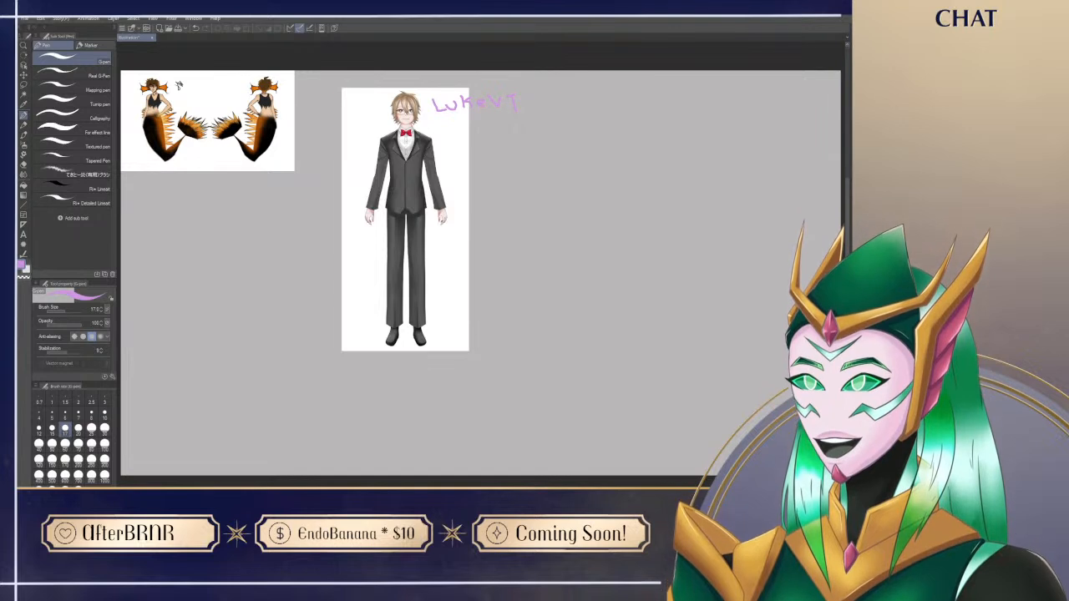
Step: Choose the Design pencil and a dark colour, with the tuxedo character reference framed beside empty canvas
{"action": "left_click_drag", "start_coordinate": [436, 310], "coordinate": [236, 308]}
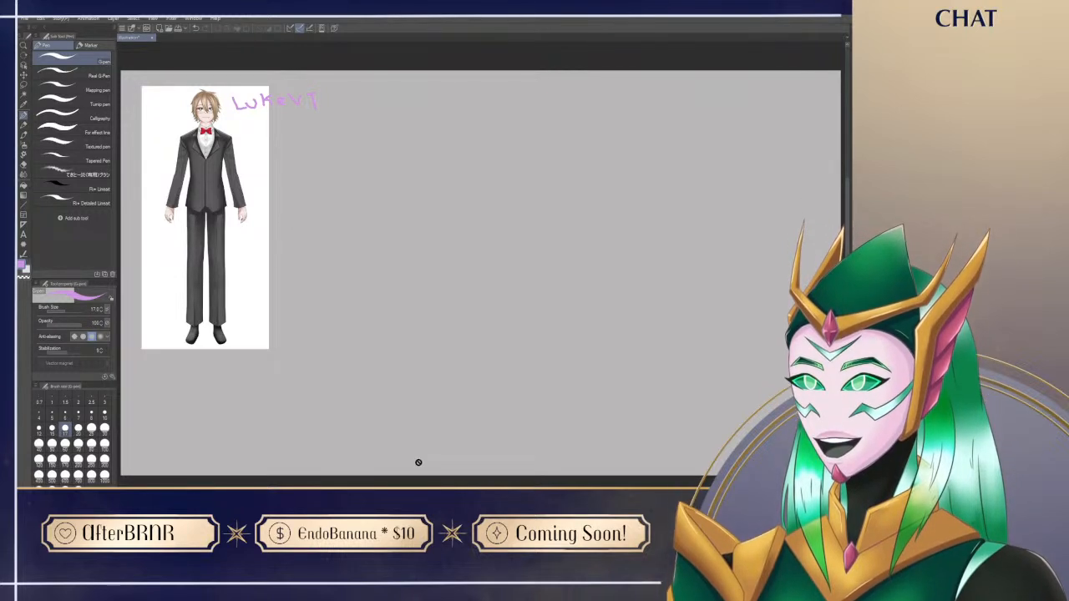
{"action": "key", "text": "p"}
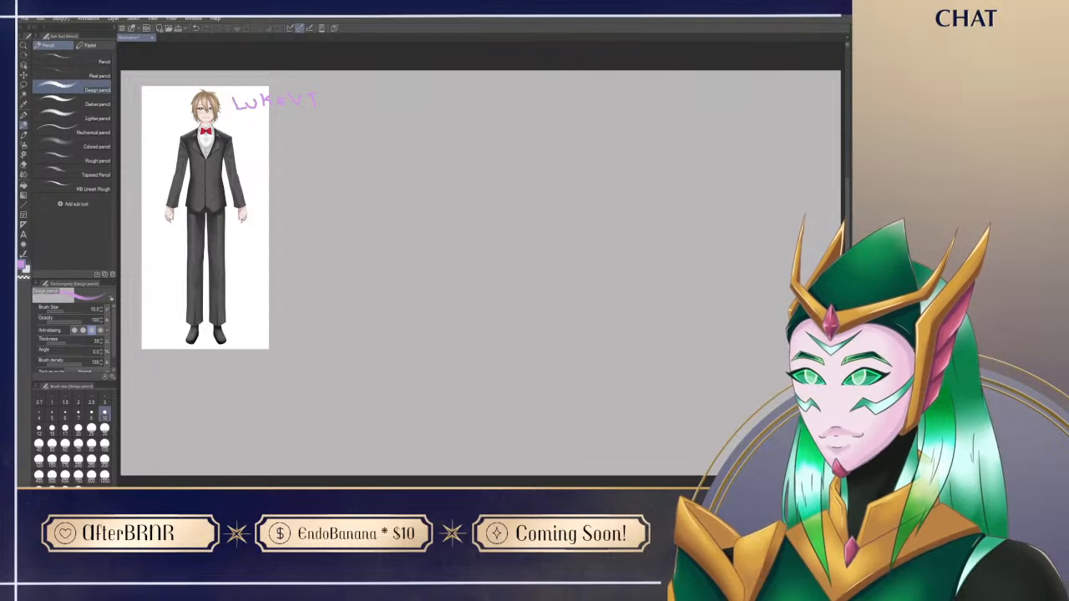
{"action": "left_click_drag", "start_coordinate": [222, 266], "coordinate": [248, 307]}
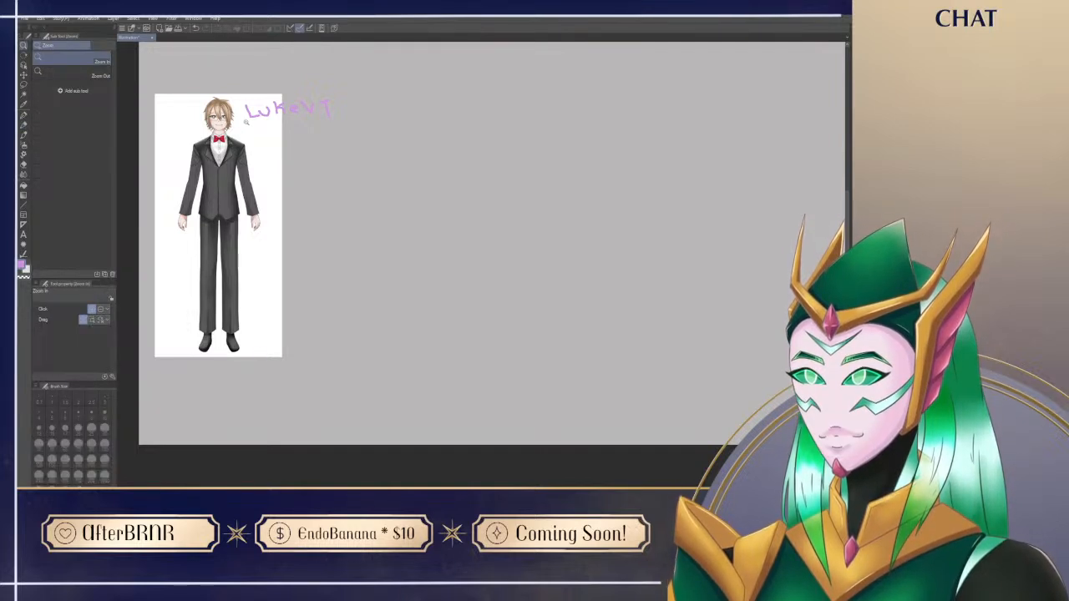
{"action": "scroll", "coordinate": [254, 124], "scroll_direction": "up", "scroll_amount": 3}
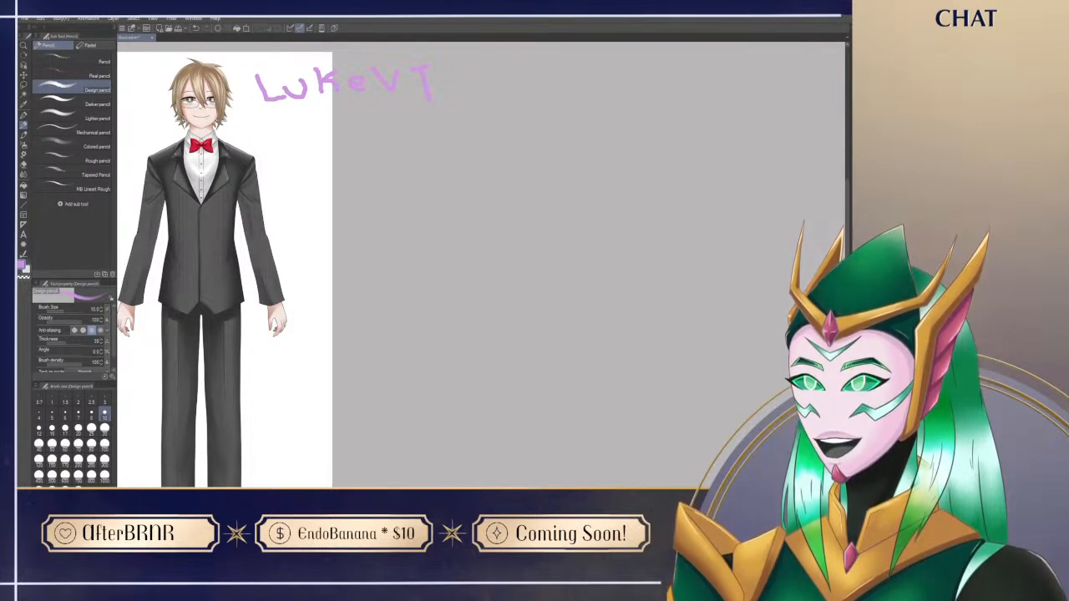
{"action": "left_click_drag", "start_coordinate": [507, 236], "coordinate": [558, 226]}
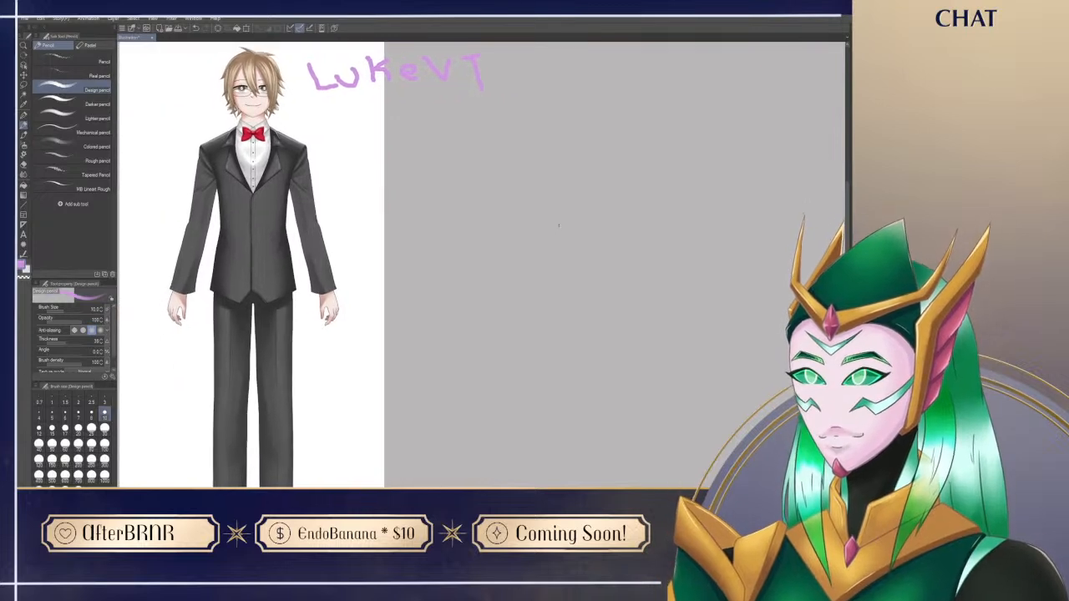
{"action": "scroll", "coordinate": [559, 226], "scroll_direction": "down", "scroll_amount": 1}
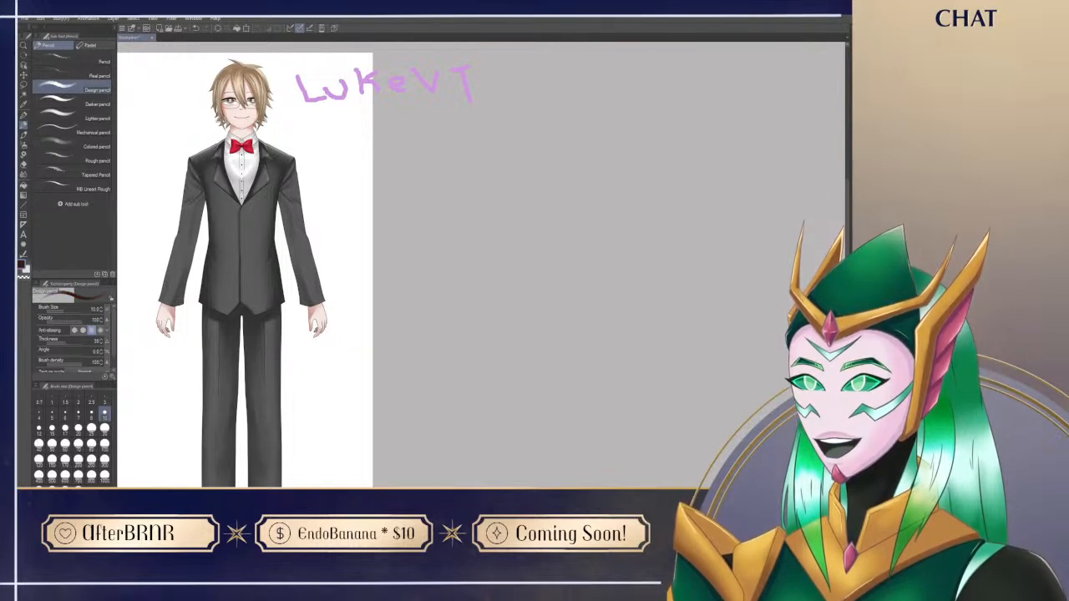
Step: Test the Design pencil with trial strokes on the empty canvas and undo them
{"action": "mouse_move", "coordinate": [488, 269]}
{"action": "left_mouse_down"}
{"action": "mouse_move", "coordinate": [547, 221]}
{"action": "mouse_move", "coordinate": [573, 232]}
{"action": "left_mouse_up"}
{"action": "left_click_drag", "start_coordinate": [545, 267], "coordinate": [626, 237]}
{"action": "key", "text": "ctrl+z"}
{"action": "key", "text": "ctrl+z"}
{"action": "key", "text": "ctrl+z"}
Step: Test the Lighter pencil with a few curved strokes beside the reference and undo them
{"action": "left_click", "coordinate": [84, 118]}
{"action": "left_click_drag", "start_coordinate": [430, 251], "coordinate": [520, 167]}
{"action": "key", "text": "ctrl+z"}
{"action": "left_click_drag", "start_coordinate": [424, 260], "coordinate": [500, 155]}
{"action": "left_click_drag", "start_coordinate": [451, 209], "coordinate": [551, 140]}
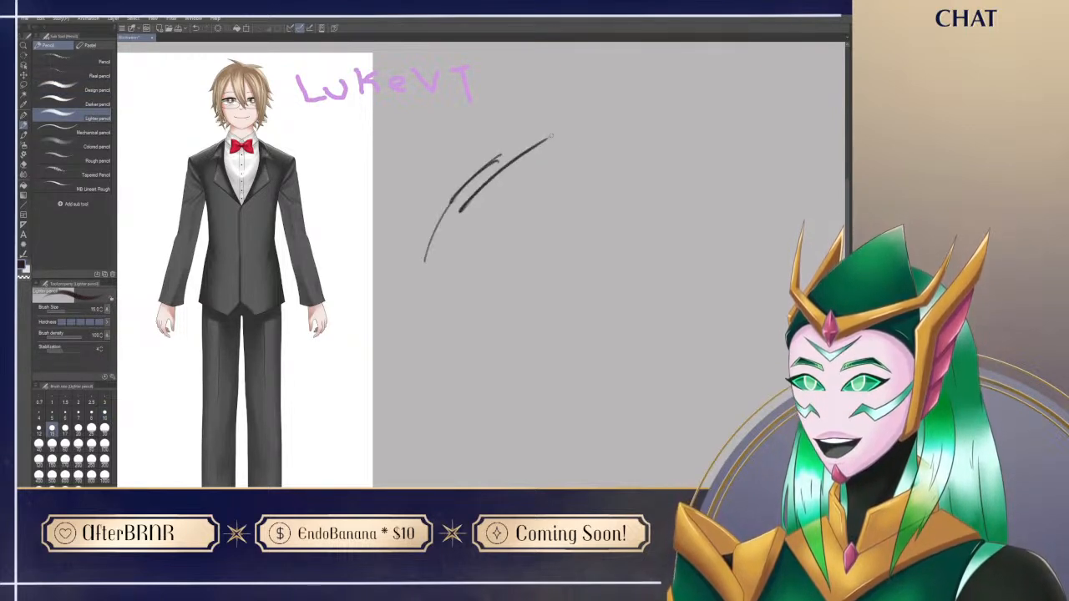
{"action": "key", "text": "ctrl+z"}
Step: Try out the Lineart Rough and Tapered Pencil brushes with trial strokes, undoing each one
{"action": "key", "text": "ctrl+z"}
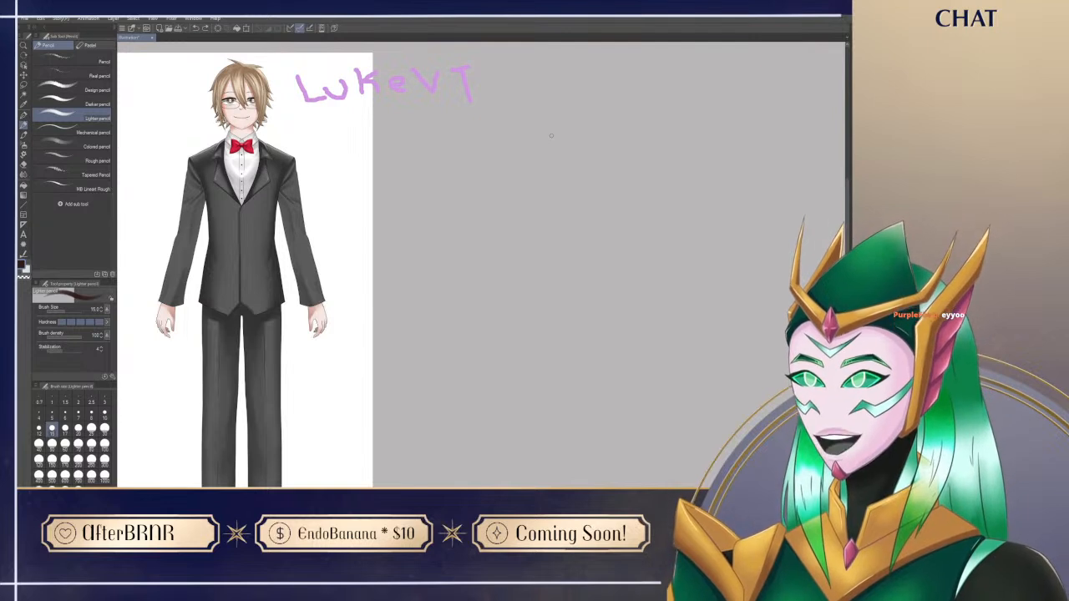
{"action": "left_click", "coordinate": [98, 190]}
{"action": "left_click_drag", "start_coordinate": [416, 241], "coordinate": [555, 132]}
{"action": "key", "text": "ctrl+z"}
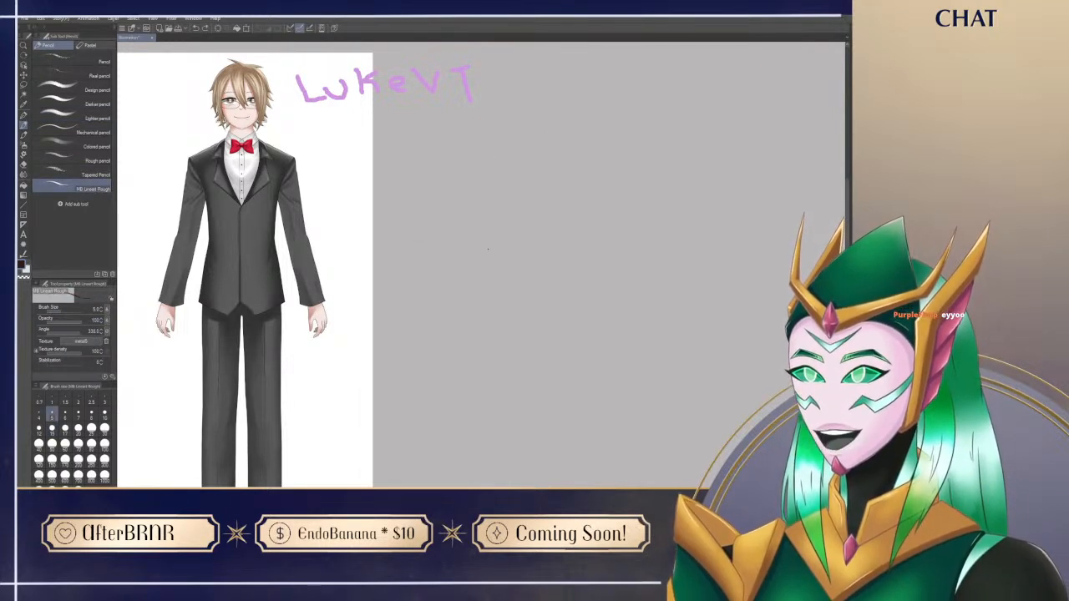
{"action": "left_click", "coordinate": [96, 174]}
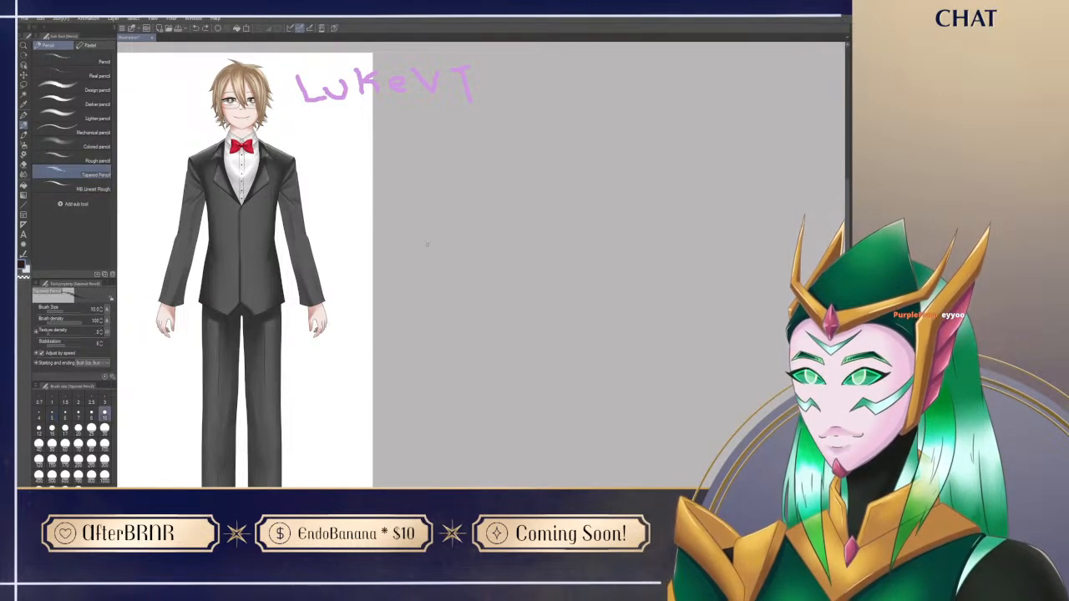
{"action": "left_click_drag", "start_coordinate": [428, 245], "coordinate": [498, 184]}
{"action": "left_click_drag", "start_coordinate": [471, 244], "coordinate": [587, 211]}
{"action": "key", "text": "ctrl+z"}
{"action": "key", "text": "ctrl+z"}
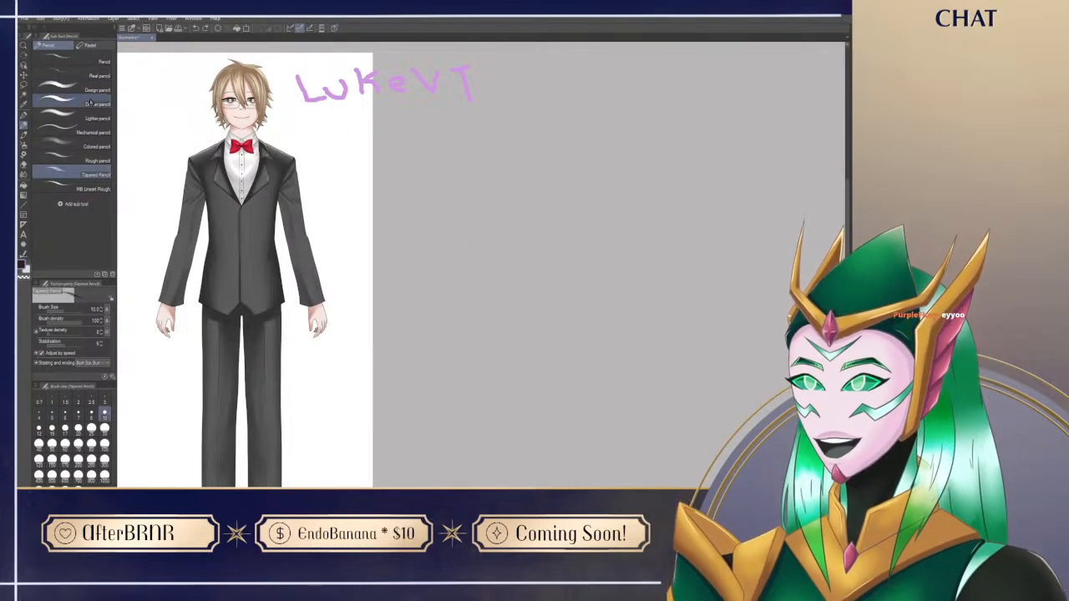
Step: Test the Darker pencil with one undone stroke and enlarge its brush size to 20
{"action": "left_click", "coordinate": [84, 104]}
{"action": "mouse_move", "coordinate": [412, 246]}
{"action": "left_mouse_down"}
{"action": "mouse_move", "coordinate": [483, 261]}
{"action": "mouse_move", "coordinate": [535, 382]}
{"action": "left_mouse_up"}
{"action": "key", "text": "ctrl+z"}
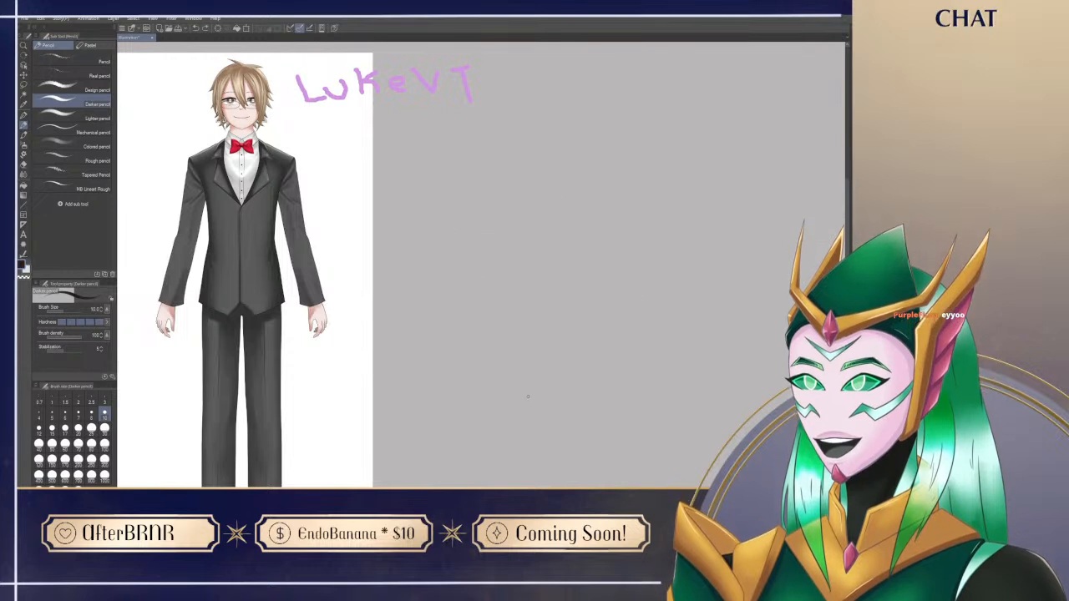
{"action": "key", "text": "bracketright"}
{"action": "key", "text": "bracketright"}
{"action": "key", "text": "bracketright"}
{"action": "key", "text": "bracketright"}
{"action": "key", "text": "bracketright"}
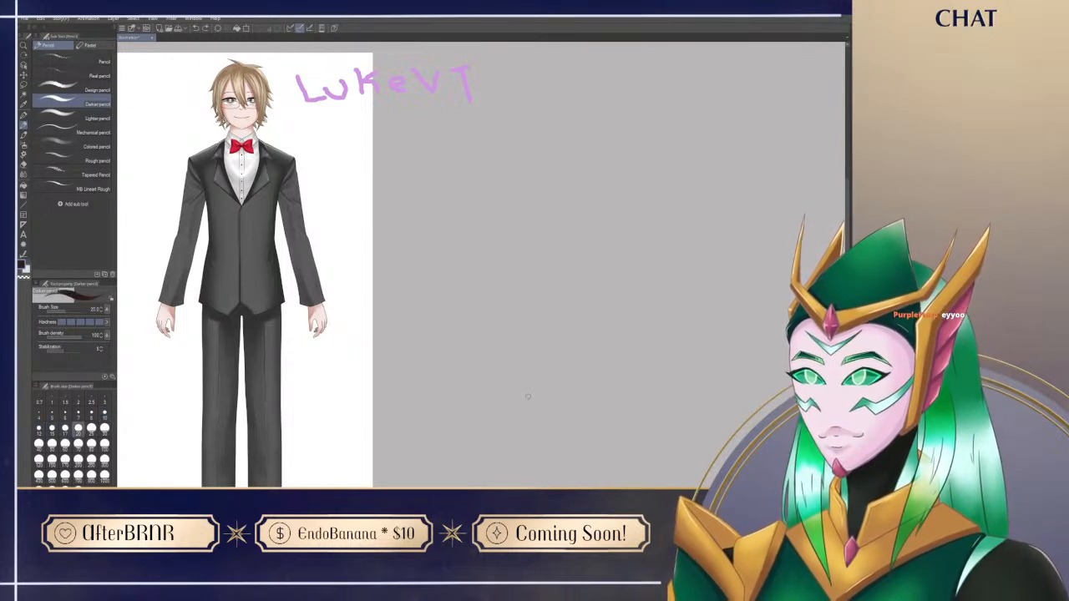
Step: Try a first sketch stroke with the Darker pencil at size 25 beside the reference and undo it
{"action": "left_click_drag", "start_coordinate": [520, 445], "coordinate": [487, 421]}
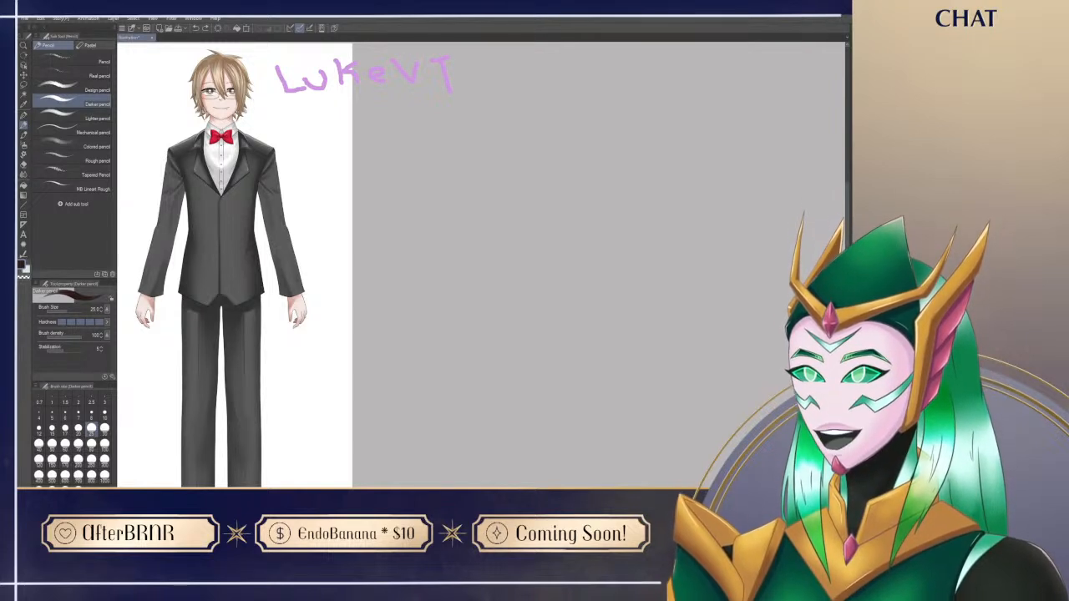
{"action": "left_click_drag", "start_coordinate": [519, 374], "coordinate": [491, 389]}
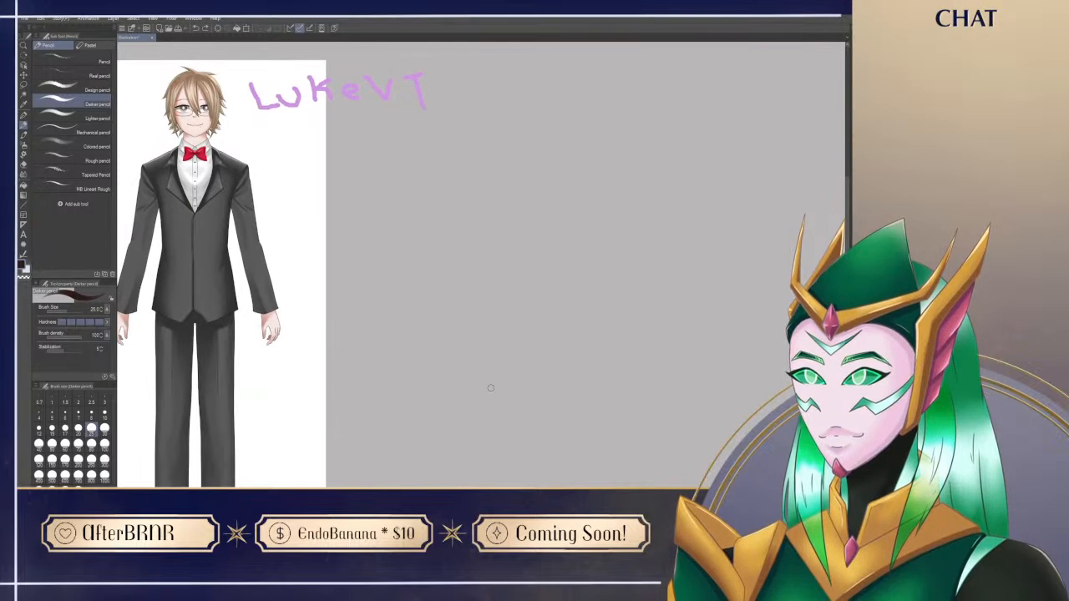
{"action": "mouse_move", "coordinate": [486, 271]}
{"action": "left_mouse_down"}
{"action": "mouse_move", "coordinate": [472, 243]}
{"action": "mouse_move", "coordinate": [475, 256]}
{"action": "left_mouse_up"}
{"action": "left_click_drag", "start_coordinate": [270, 304], "coordinate": [284, 317]}
{"action": "left_click_drag", "start_coordinate": [446, 444], "coordinate": [436, 444]}
{"action": "mouse_move", "coordinate": [458, 197]}
{"action": "left_mouse_down"}
{"action": "mouse_move", "coordinate": [518, 216]}
{"action": "mouse_move", "coordinate": [497, 187]}
{"action": "left_mouse_up"}
{"action": "key", "text": "ctrl+z"}
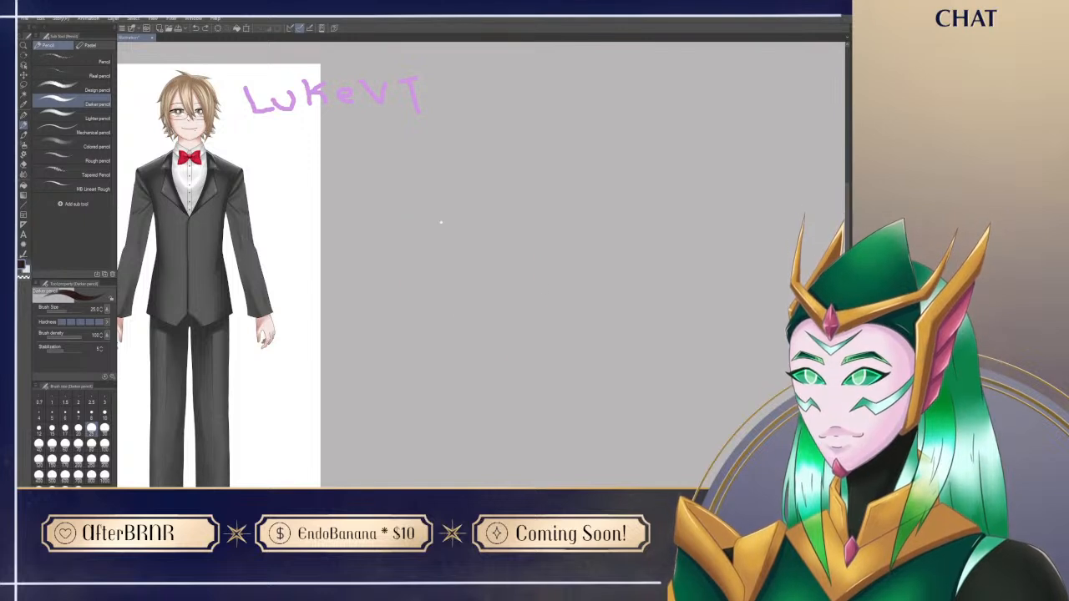
Step: Set the Darker pencil's brush size to 10 and try strokes for the head outline, undoing them
{"action": "left_click_drag", "start_coordinate": [467, 325], "coordinate": [454, 303]}
{"action": "left_click", "coordinate": [104, 416]}
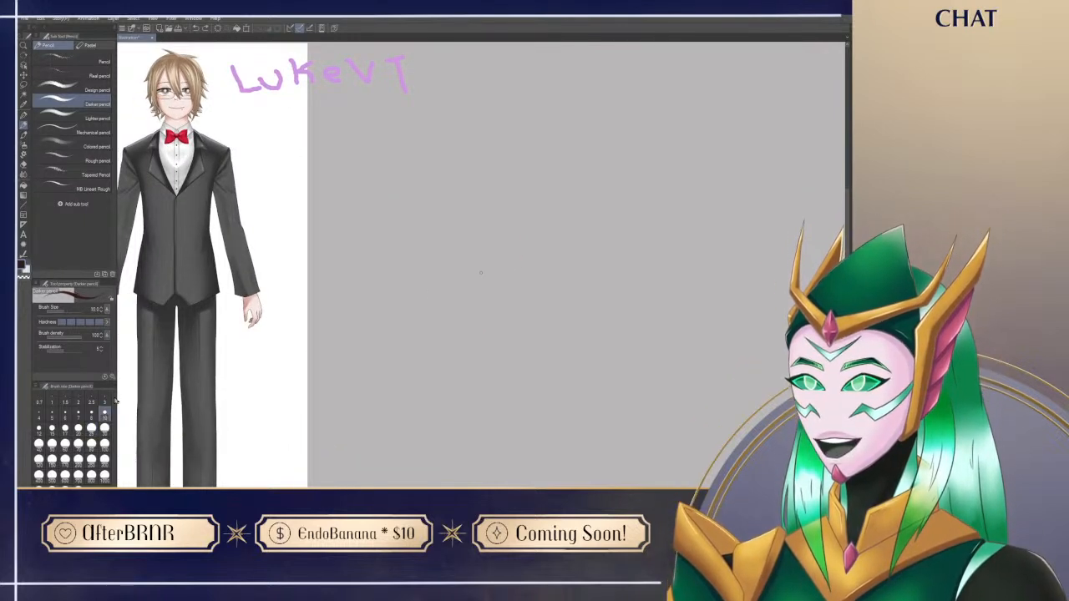
{"action": "mouse_move", "coordinate": [551, 299]}
{"action": "left_mouse_down"}
{"action": "mouse_move", "coordinate": [405, 246]}
{"action": "mouse_move", "coordinate": [548, 306]}
{"action": "mouse_move", "coordinate": [423, 207]}
{"action": "mouse_move", "coordinate": [526, 342]}
{"action": "mouse_move", "coordinate": [455, 201]}
{"action": "mouse_move", "coordinate": [523, 351]}
{"action": "mouse_move", "coordinate": [437, 370]}
{"action": "left_mouse_up"}
{"action": "key", "text": "ctrl+z"}
{"action": "left_click_drag", "start_coordinate": [513, 386], "coordinate": [490, 381]}
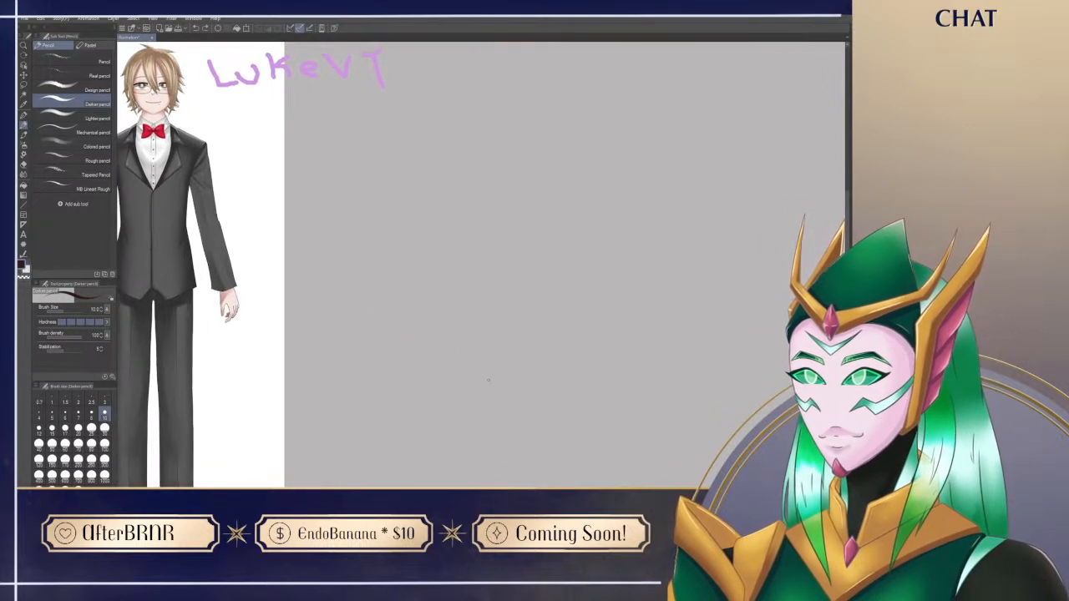
{"action": "mouse_move", "coordinate": [549, 216]}
{"action": "left_mouse_down"}
{"action": "mouse_move", "coordinate": [454, 392]}
{"action": "mouse_move", "coordinate": [543, 213]}
{"action": "left_mouse_up"}
{"action": "key", "text": "ctrl+z"}
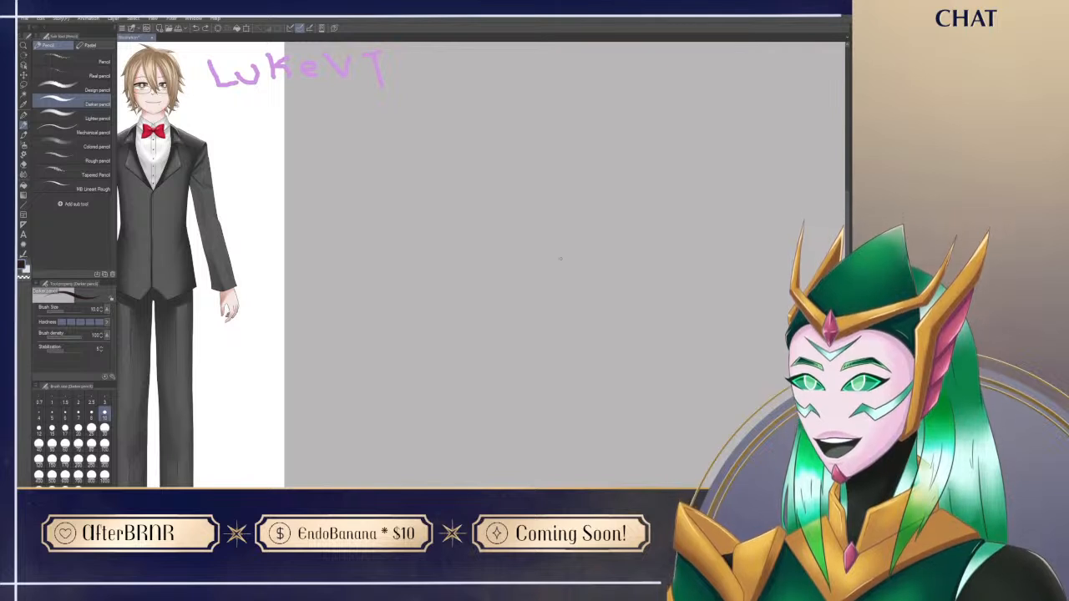
Step: Try three more head outline strokes with the size 10 Darker pencil, undoing each
{"action": "mouse_move", "coordinate": [466, 316]}
{"action": "left_mouse_down"}
{"action": "mouse_move", "coordinate": [513, 156]}
{"action": "mouse_move", "coordinate": [460, 327]}
{"action": "left_mouse_up"}
{"action": "key", "text": "ctrl+z"}
{"action": "mouse_move", "coordinate": [522, 165]}
{"action": "left_mouse_down"}
{"action": "mouse_move", "coordinate": [543, 288]}
{"action": "mouse_move", "coordinate": [377, 244]}
{"action": "left_mouse_up"}
{"action": "key", "text": "ctrl+z"}
{"action": "mouse_move", "coordinate": [568, 305]}
{"action": "left_mouse_down"}
{"action": "mouse_move", "coordinate": [377, 179]}
{"action": "mouse_move", "coordinate": [544, 203]}
{"action": "mouse_move", "coordinate": [518, 189]}
{"action": "left_mouse_up"}
{"action": "key", "text": "ctrl+z"}
Step: Set the Darker pencil's brush size to 12 and retry the head outline, undoing every attempt
{"action": "key", "text": "bracketright"}
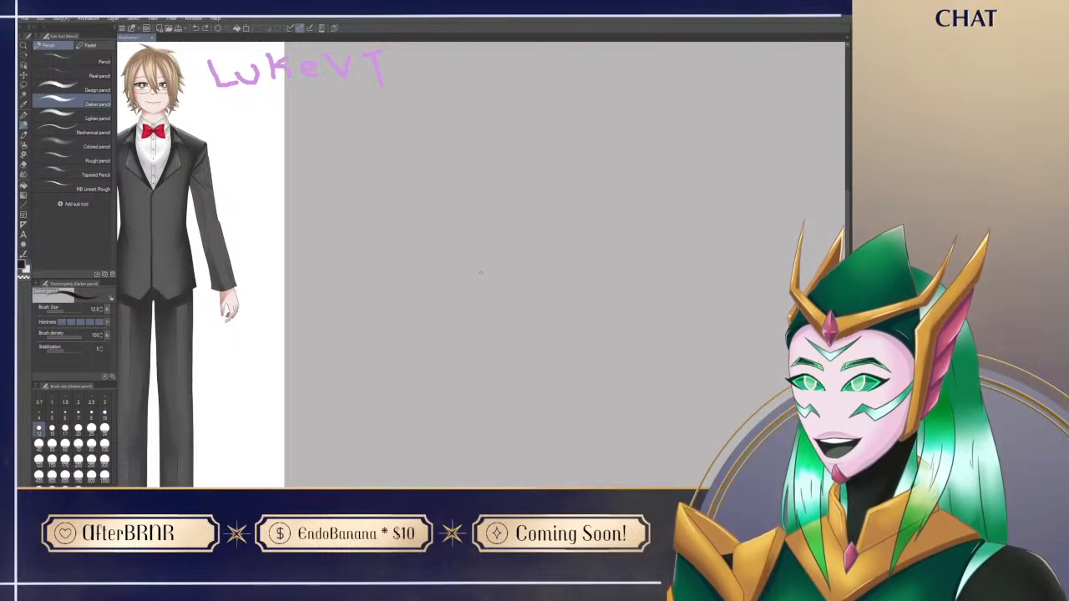
{"action": "mouse_move", "coordinate": [416, 355]}
{"action": "left_mouse_down"}
{"action": "mouse_move", "coordinate": [465, 191]}
{"action": "mouse_move", "coordinate": [401, 242]}
{"action": "mouse_move", "coordinate": [409, 313]}
{"action": "mouse_move", "coordinate": [411, 208]}
{"action": "left_mouse_up"}
{"action": "key", "text": "ctrl+z"}
{"action": "key", "text": "ctrl+z"}
{"action": "mouse_move", "coordinate": [538, 186]}
{"action": "left_mouse_down"}
{"action": "mouse_move", "coordinate": [420, 214]}
{"action": "mouse_move", "coordinate": [570, 205]}
{"action": "mouse_move", "coordinate": [447, 187]}
{"action": "left_mouse_up"}
{"action": "key", "text": "ctrl+z"}
{"action": "mouse_move", "coordinate": [430, 343]}
{"action": "left_mouse_down"}
{"action": "mouse_move", "coordinate": [426, 218]}
{"action": "mouse_move", "coordinate": [501, 180]}
{"action": "mouse_move", "coordinate": [447, 179]}
{"action": "left_mouse_up"}
{"action": "key", "text": "ctrl+z"}
Step: Switch back to the Design pencil at size 10 and undo two trial strokes
{"action": "key", "text": "ctrl+z"}
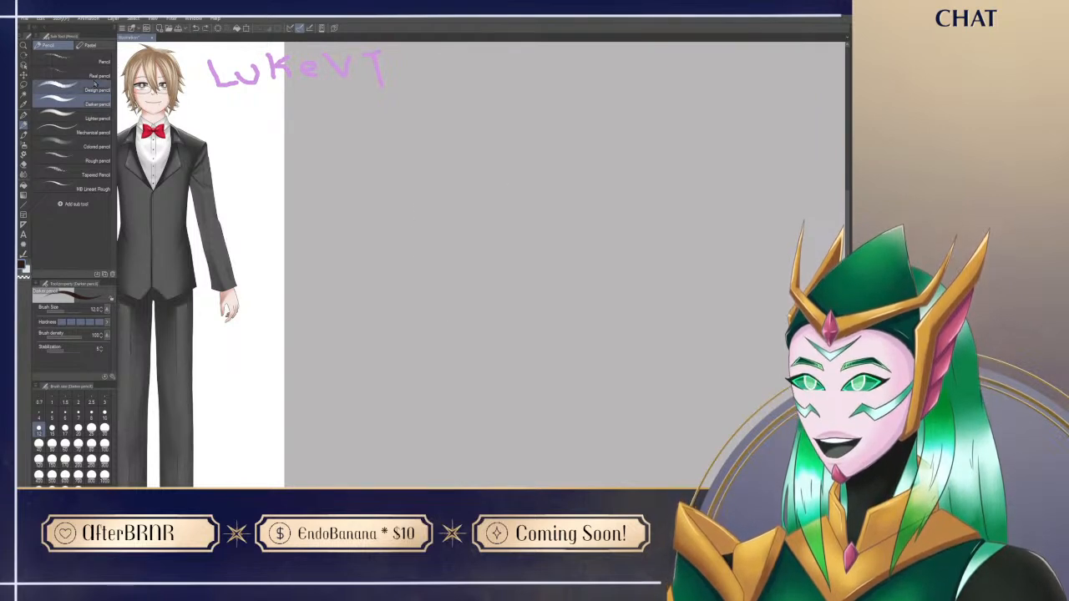
{"action": "left_click", "coordinate": [96, 90]}
{"action": "mouse_move", "coordinate": [393, 242]}
{"action": "left_mouse_down"}
{"action": "mouse_move", "coordinate": [552, 225]}
{"action": "mouse_move", "coordinate": [382, 229]}
{"action": "left_mouse_up"}
{"action": "key", "text": "ctrl+z"}
{"action": "mouse_move", "coordinate": [386, 294]}
{"action": "left_mouse_down"}
{"action": "mouse_move", "coordinate": [530, 255]}
{"action": "mouse_move", "coordinate": [384, 298]}
{"action": "left_mouse_up"}
Step: Try several curves for the head circle with the Design pencil and undo them
{"action": "key", "text": "ctrl+z"}
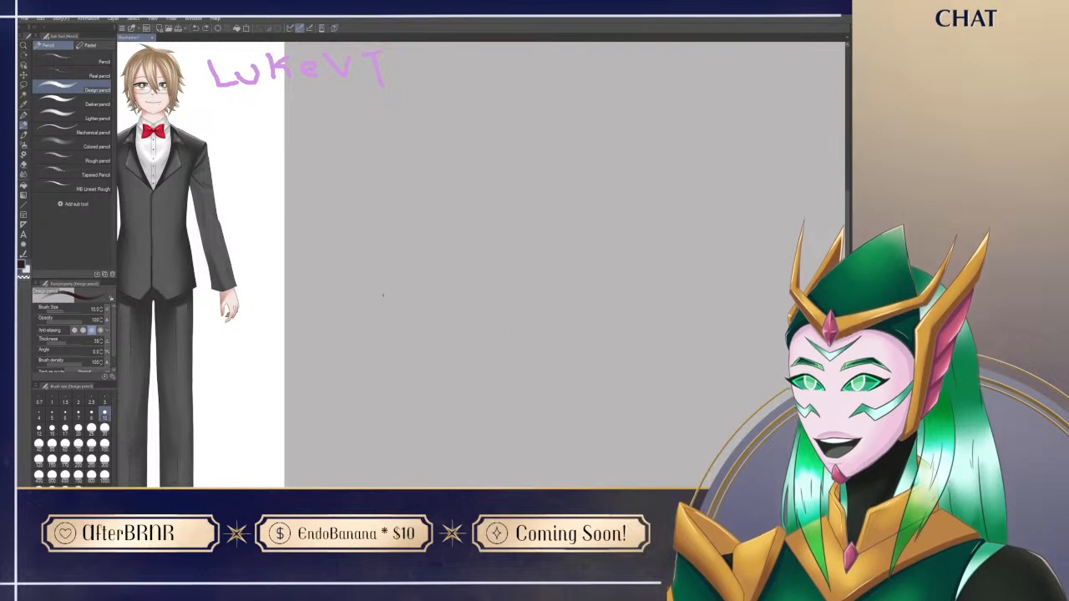
{"action": "mouse_move", "coordinate": [390, 262]}
{"action": "left_mouse_down"}
{"action": "mouse_move", "coordinate": [453, 162]}
{"action": "mouse_move", "coordinate": [384, 284]}
{"action": "left_mouse_up"}
{"action": "key", "text": "ctrl+z"}
{"action": "mouse_move", "coordinate": [566, 172]}
{"action": "left_mouse_down"}
{"action": "mouse_move", "coordinate": [421, 282]}
{"action": "mouse_move", "coordinate": [561, 172]}
{"action": "left_mouse_up"}
{"action": "key", "text": "ctrl+z"}
{"action": "mouse_move", "coordinate": [504, 208]}
{"action": "left_mouse_down"}
{"action": "mouse_move", "coordinate": [439, 220]}
{"action": "mouse_move", "coordinate": [514, 268]}
{"action": "mouse_move", "coordinate": [447, 200]}
{"action": "mouse_move", "coordinate": [496, 285]}
{"action": "mouse_move", "coordinate": [457, 189]}
{"action": "mouse_move", "coordinate": [484, 289]}
{"action": "mouse_move", "coordinate": [503, 194]}
{"action": "mouse_move", "coordinate": [475, 295]}
{"action": "mouse_move", "coordinate": [522, 208]}
{"action": "mouse_move", "coordinate": [507, 196]}
{"action": "mouse_move", "coordinate": [429, 268]}
{"action": "mouse_move", "coordinate": [515, 197]}
{"action": "mouse_move", "coordinate": [424, 239]}
{"action": "mouse_move", "coordinate": [488, 268]}
{"action": "left_mouse_up"}
{"action": "key", "text": "ctrl+z"}
Step: Sketch a circle for the head on the empty canvas beside the reference, undoing misplaced strokes
{"action": "key", "text": "ctrl+z"}
{"action": "mouse_move", "coordinate": [514, 179]}
{"action": "left_mouse_down"}
{"action": "mouse_move", "coordinate": [429, 224]}
{"action": "mouse_move", "coordinate": [519, 244]}
{"action": "mouse_move", "coordinate": [430, 201]}
{"action": "left_mouse_up"}
{"action": "key", "text": "ctrl+z"}
{"action": "mouse_move", "coordinate": [433, 262]}
{"action": "left_mouse_down"}
{"action": "mouse_move", "coordinate": [466, 183]}
{"action": "mouse_move", "coordinate": [484, 198]}
{"action": "mouse_move", "coordinate": [483, 287]}
{"action": "left_mouse_up"}
{"action": "mouse_move", "coordinate": [516, 336]}
{"action": "left_mouse_down"}
{"action": "mouse_move", "coordinate": [503, 334]}
{"action": "mouse_move", "coordinate": [488, 368]}
{"action": "mouse_move", "coordinate": [294, 359]}
{"action": "left_mouse_up"}
{"action": "mouse_move", "coordinate": [622, 422]}
{"action": "left_mouse_down"}
{"action": "mouse_move", "coordinate": [549, 356]}
{"action": "mouse_move", "coordinate": [452, 375]}
{"action": "mouse_move", "coordinate": [409, 354]}
{"action": "left_mouse_up"}
{"action": "mouse_move", "coordinate": [491, 269]}
{"action": "left_mouse_down"}
{"action": "mouse_move", "coordinate": [474, 196]}
{"action": "mouse_move", "coordinate": [468, 243]}
{"action": "mouse_move", "coordinate": [495, 275]}
{"action": "left_mouse_up"}
{"action": "key", "text": "ctrl+z"}
{"action": "key", "text": "ctrl+z"}
{"action": "mouse_move", "coordinate": [466, 213]}
{"action": "left_mouse_down"}
{"action": "mouse_move", "coordinate": [514, 268]}
{"action": "mouse_move", "coordinate": [481, 244]}
{"action": "mouse_move", "coordinate": [476, 176]}
{"action": "left_mouse_up"}
{"action": "key", "text": "ctrl+z"}
{"action": "mouse_move", "coordinate": [397, 334]}
{"action": "left_mouse_down"}
{"action": "mouse_move", "coordinate": [392, 434]}
{"action": "mouse_move", "coordinate": [555, 440]}
{"action": "left_mouse_up"}
{"action": "mouse_move", "coordinate": [499, 316]}
{"action": "left_mouse_down"}
{"action": "mouse_move", "coordinate": [528, 223]}
{"action": "mouse_move", "coordinate": [501, 319]}
{"action": "left_mouse_up"}
{"action": "key", "text": "ctrl+z"}
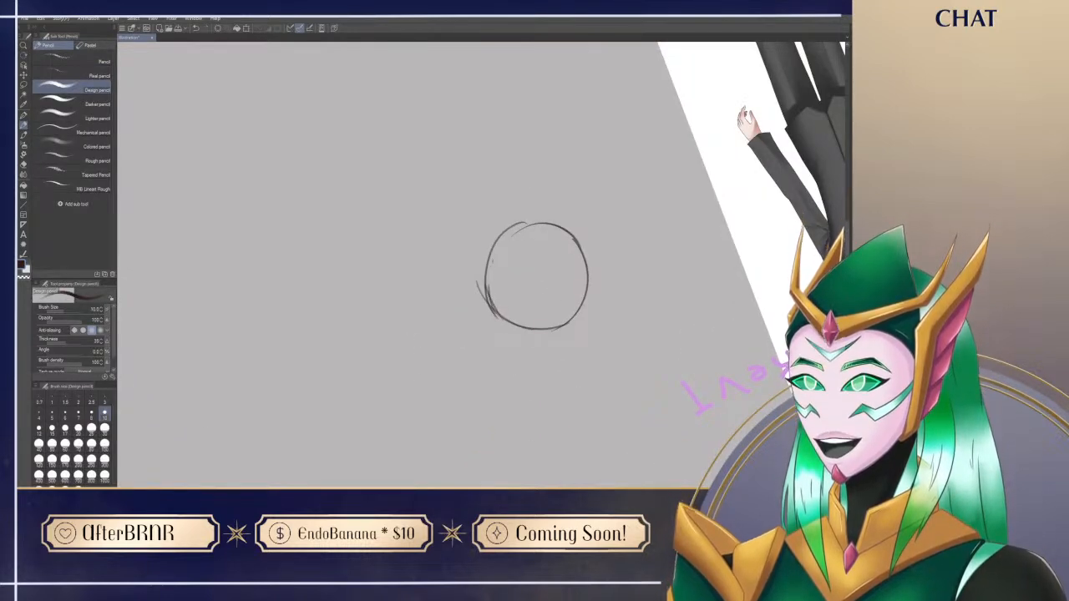
Step: Erase the stray lines around the head circle and redraw its outline more cleanly
{"action": "key", "text": "e"}
{"action": "mouse_move", "coordinate": [475, 272]}
{"action": "left_mouse_down"}
{"action": "mouse_move", "coordinate": [495, 317]}
{"action": "mouse_move", "coordinate": [568, 415]}
{"action": "mouse_move", "coordinate": [591, 348]}
{"action": "left_mouse_up"}
{"action": "key", "text": "p"}
{"action": "key", "text": "e"}
{"action": "left_click_drag", "start_coordinate": [448, 238], "coordinate": [447, 187]}
{"action": "key", "text": "p"}
{"action": "left_click_drag", "start_coordinate": [438, 236], "coordinate": [460, 175]}
{"action": "key", "text": "ctrl+@"}
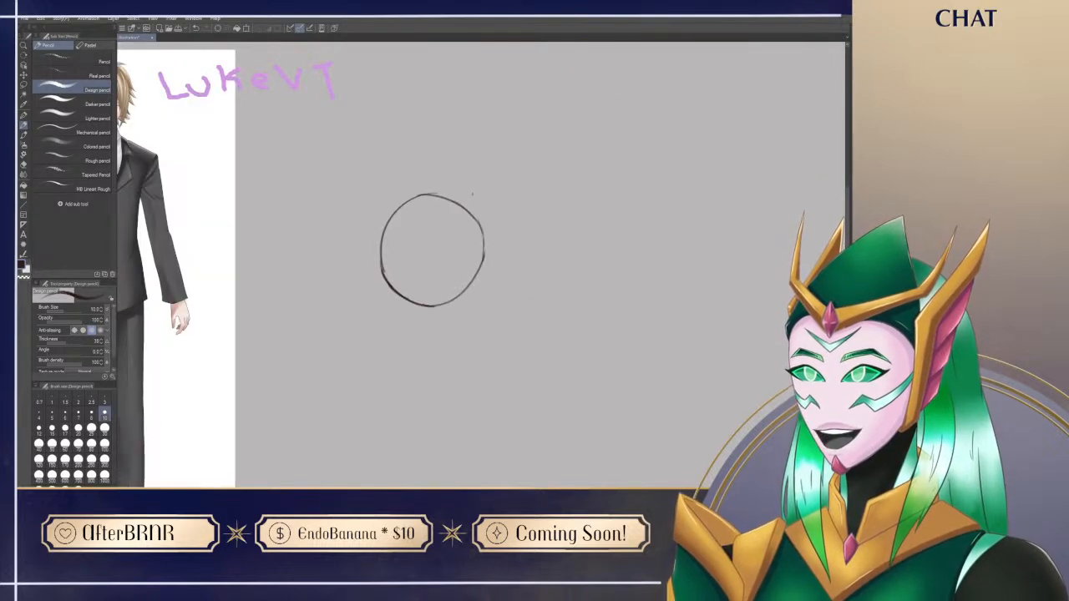
Step: Thin the head circle's uneven edges with the eraser and restate its lower-right curve in pencil
{"action": "key", "text": "e"}
{"action": "left_click_drag", "start_coordinate": [387, 270], "coordinate": [388, 248]}
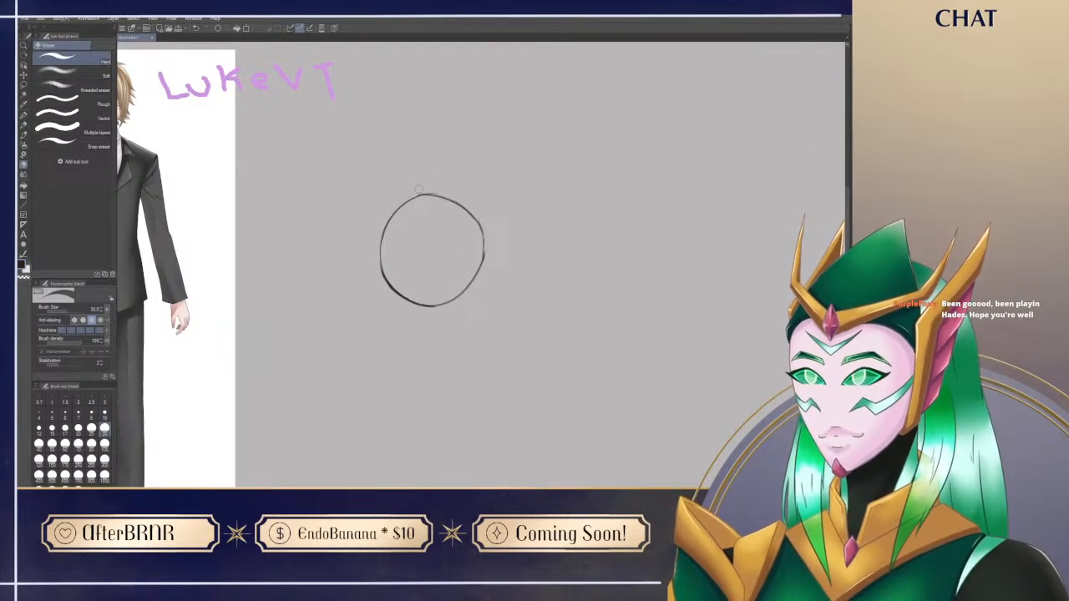
{"action": "mouse_move", "coordinate": [445, 189]}
{"action": "left_mouse_down"}
{"action": "mouse_move", "coordinate": [421, 194]}
{"action": "mouse_move", "coordinate": [448, 189]}
{"action": "mouse_move", "coordinate": [400, 254]}
{"action": "left_mouse_up"}
{"action": "key", "text": "p"}
{"action": "key", "text": "r"}
{"action": "mouse_move", "coordinate": [382, 304]}
{"action": "left_mouse_down"}
{"action": "mouse_move", "coordinate": [401, 253]}
{"action": "mouse_move", "coordinate": [477, 275]}
{"action": "left_mouse_up"}
{"action": "key", "text": "ctrl+z"}
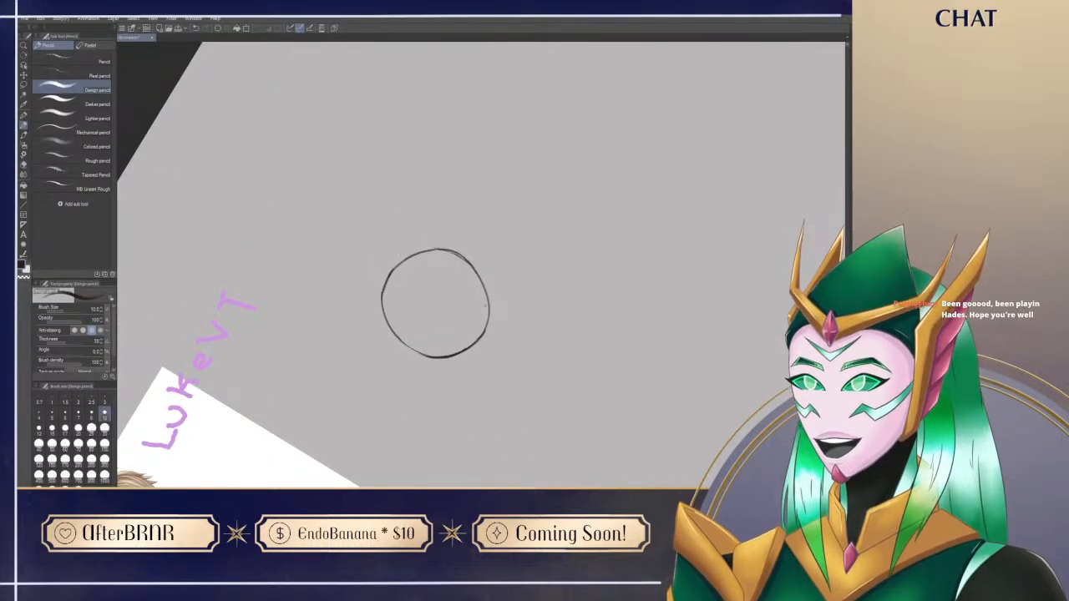
{"action": "key", "text": "r"}
{"action": "left_click_drag", "start_coordinate": [518, 441], "coordinate": [524, 416]}
{"action": "mouse_move", "coordinate": [496, 211]}
{"action": "left_mouse_down"}
{"action": "mouse_move", "coordinate": [474, 273]}
{"action": "mouse_move", "coordinate": [448, 282]}
{"action": "left_mouse_up"}
{"action": "left_click_drag", "start_coordinate": [493, 238], "coordinate": [475, 268]}
Step: Draw the face's vertical centre line left of the circle's middle, extending below it to the chin
{"action": "left_click_drag", "start_coordinate": [422, 195], "coordinate": [435, 304]}
{"action": "left_click_drag", "start_coordinate": [423, 214], "coordinate": [431, 294]}
{"action": "left_click_drag", "start_coordinate": [426, 258], "coordinate": [436, 326]}
{"action": "left_click_drag", "start_coordinate": [431, 301], "coordinate": [435, 330]}
{"action": "key", "text": "ctrl+z"}
{"action": "key", "text": "ctrl+z"}
{"action": "left_click_drag", "start_coordinate": [426, 271], "coordinate": [434, 314]}
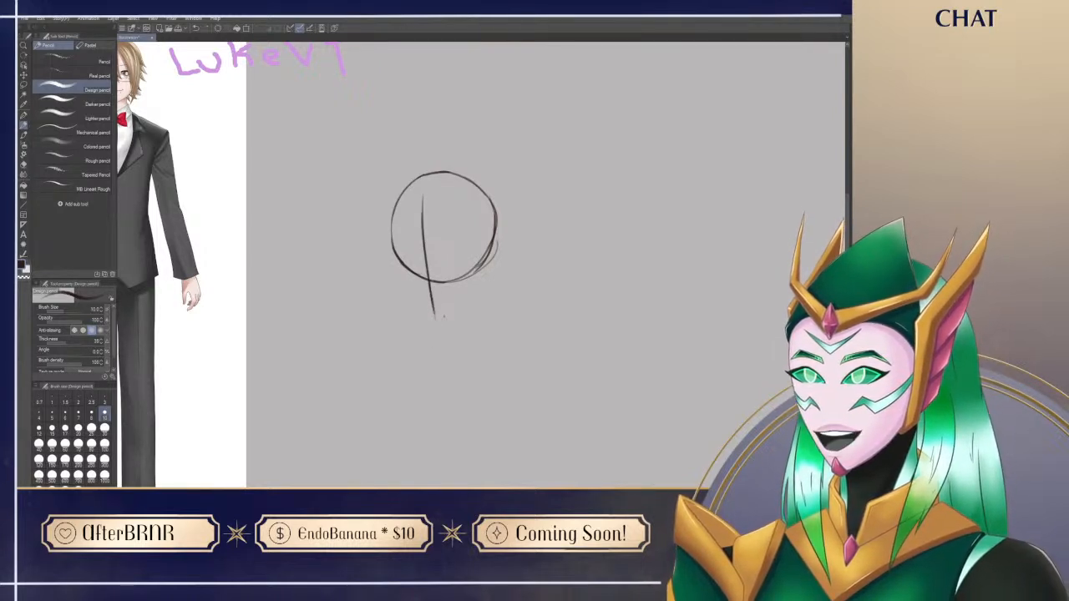
Step: Sketch a narrow oval for the side plane inside the head circle's right edge and tidy the overlap
{"action": "left_click_drag", "start_coordinate": [467, 190], "coordinate": [464, 250]}
{"action": "left_click_drag", "start_coordinate": [460, 209], "coordinate": [491, 247]}
{"action": "mouse_move", "coordinate": [476, 192]}
{"action": "left_mouse_down"}
{"action": "mouse_move", "coordinate": [490, 251]}
{"action": "mouse_move", "coordinate": [493, 234]}
{"action": "mouse_move", "coordinate": [482, 261]}
{"action": "mouse_move", "coordinate": [493, 229]}
{"action": "left_mouse_up"}
{"action": "key", "text": "ctrl+z"}
{"action": "key", "text": "ctrl+z"}
{"action": "key", "text": "ctrl+z"}
{"action": "key", "text": "ctrl+z"}
{"action": "mouse_move", "coordinate": [486, 201]}
{"action": "left_mouse_down"}
{"action": "mouse_move", "coordinate": [482, 254]}
{"action": "mouse_move", "coordinate": [497, 256]}
{"action": "left_mouse_up"}
{"action": "key", "text": "e"}
{"action": "left_click_drag", "start_coordinate": [498, 209], "coordinate": [496, 245]}
{"action": "key", "text": "p"}
{"action": "mouse_move", "coordinate": [478, 186]}
{"action": "left_mouse_down"}
{"action": "mouse_move", "coordinate": [493, 237]}
{"action": "mouse_move", "coordinate": [481, 219]}
{"action": "left_mouse_up"}
Step: Draw a curved horizontal guideline across the head into the side oval and divide the oval vertically
{"action": "left_click_drag", "start_coordinate": [394, 244], "coordinate": [466, 237]}
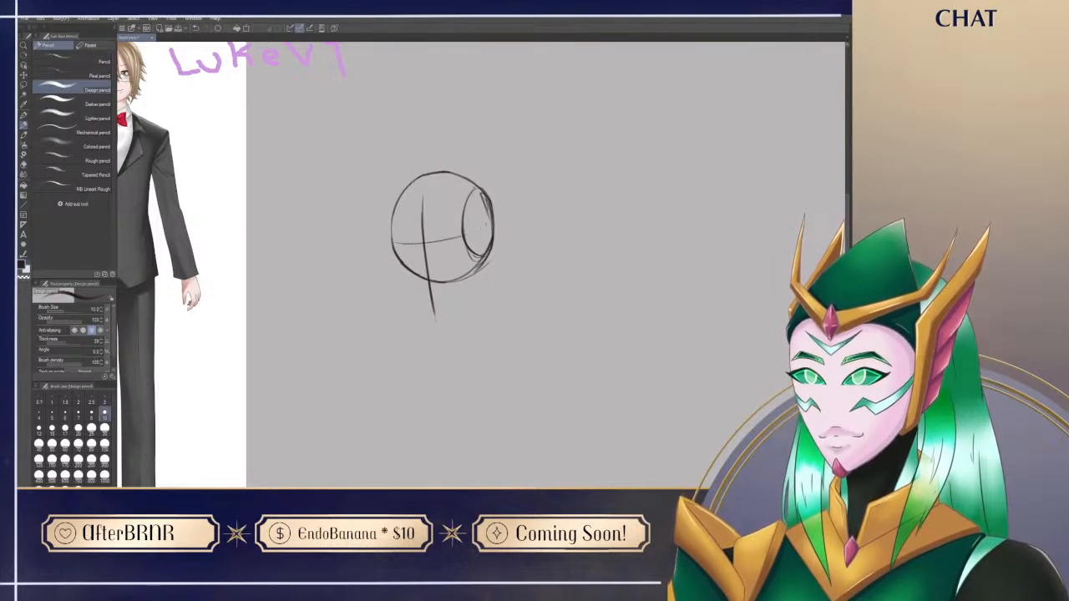
{"action": "mouse_move", "coordinate": [399, 246]}
{"action": "left_mouse_down"}
{"action": "mouse_move", "coordinate": [458, 243]}
{"action": "mouse_move", "coordinate": [491, 222]}
{"action": "mouse_move", "coordinate": [482, 240]}
{"action": "left_mouse_up"}
{"action": "left_click_drag", "start_coordinate": [477, 193], "coordinate": [481, 254]}
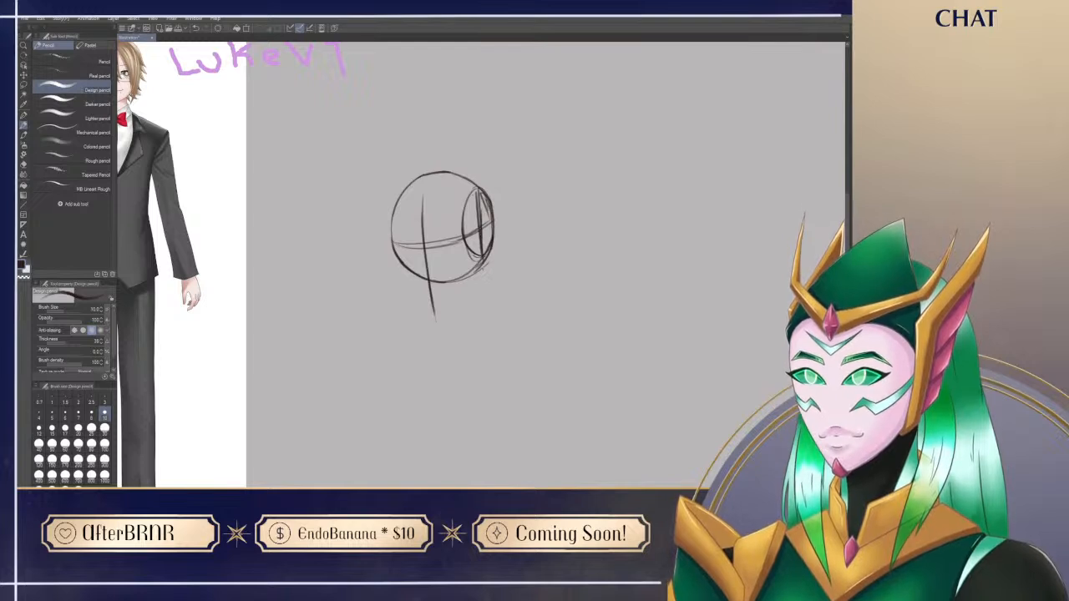
Step: Draw the far cheek line from the circle's left edge down to the chin, undoing poor strokes
{"action": "left_click_drag", "start_coordinate": [596, 209], "coordinate": [619, 195]}
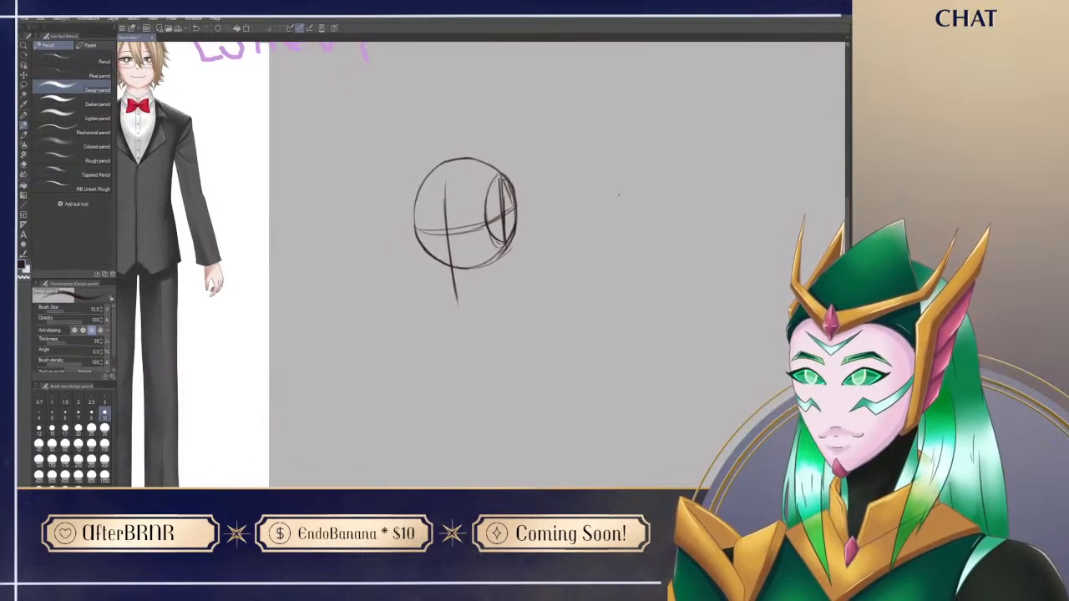
{"action": "mouse_move", "coordinate": [416, 237]}
{"action": "left_mouse_down"}
{"action": "mouse_move", "coordinate": [430, 276]}
{"action": "mouse_move", "coordinate": [458, 299]}
{"action": "left_mouse_up"}
{"action": "key", "text": "ctrl+z"}
{"action": "key", "text": "ctrl+z"}
{"action": "key", "text": "ctrl+z"}
{"action": "key", "text": "ctrl+z"}
{"action": "key", "text": "ctrl+z"}
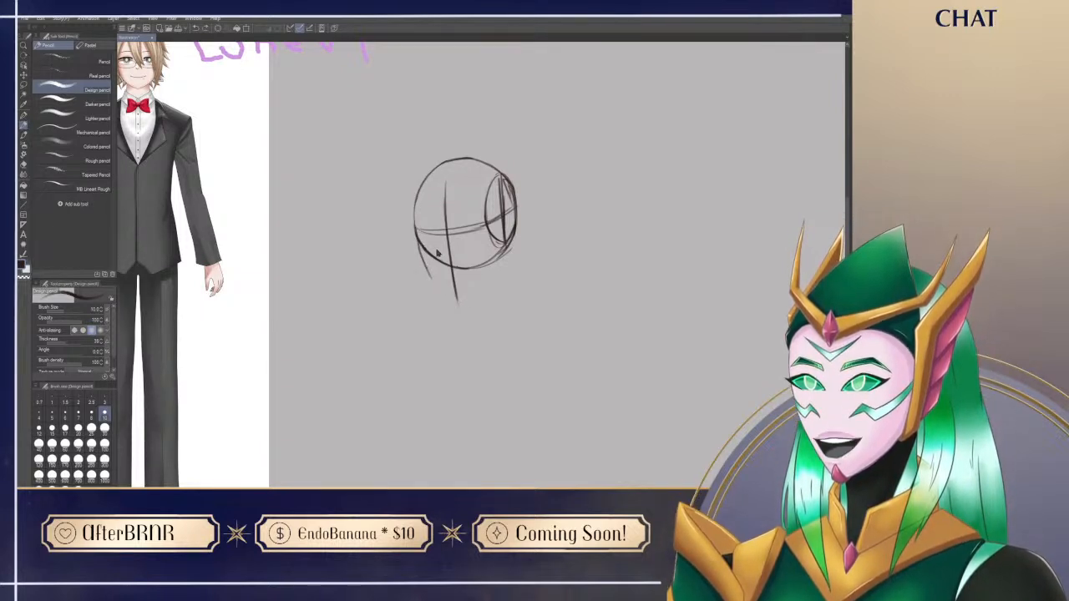
{"action": "left_click_drag", "start_coordinate": [419, 253], "coordinate": [456, 292]}
{"action": "left_click_drag", "start_coordinate": [415, 228], "coordinate": [425, 260]}
Step: Restate the forehead contour along the circle's upper-left edge with a darker curve
{"action": "key", "text": "ctrl+z"}
{"action": "mouse_move", "coordinate": [415, 224]}
{"action": "left_mouse_down"}
{"action": "mouse_move", "coordinate": [422, 260]}
{"action": "mouse_move", "coordinate": [428, 172]}
{"action": "left_mouse_up"}
{"action": "key", "text": "ctrl+z"}
{"action": "left_click_drag", "start_coordinate": [413, 214], "coordinate": [429, 177]}
{"action": "key", "text": "e"}
{"action": "key", "text": "p"}
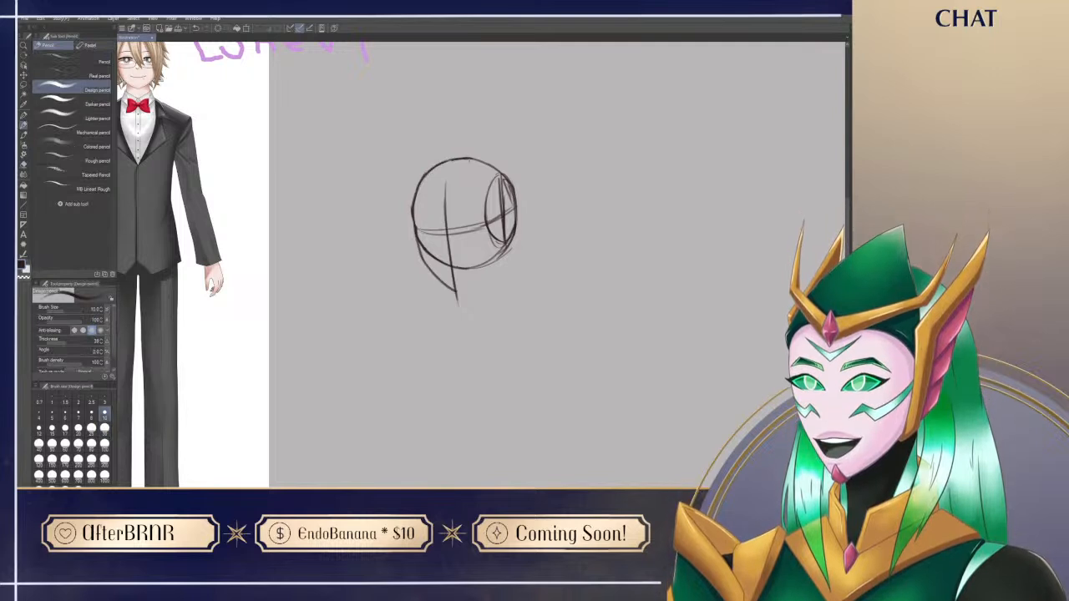
Step: Erase the overlapping construction lines at the left eye line and refine the brow-to-cheek contour
{"action": "key", "text": "e"}
{"action": "left_click_drag", "start_coordinate": [420, 233], "coordinate": [422, 247]}
{"action": "left_click_drag", "start_coordinate": [419, 204], "coordinate": [414, 219]}
{"action": "key", "text": "p"}
{"action": "key", "text": "e"}
{"action": "key", "text": "p"}
{"action": "key", "text": "e"}
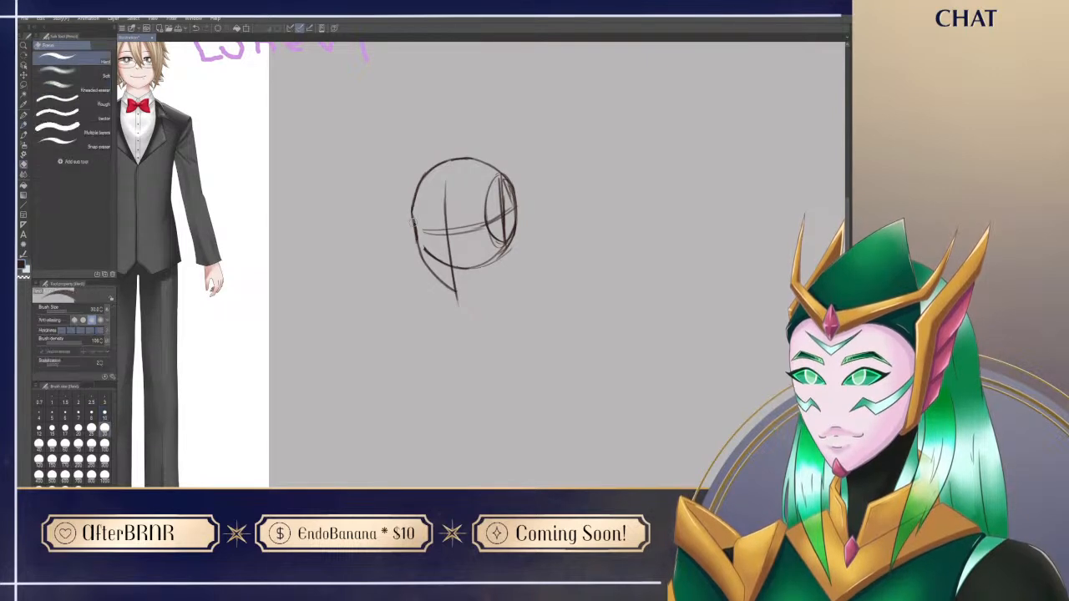
{"action": "key", "text": "p"}
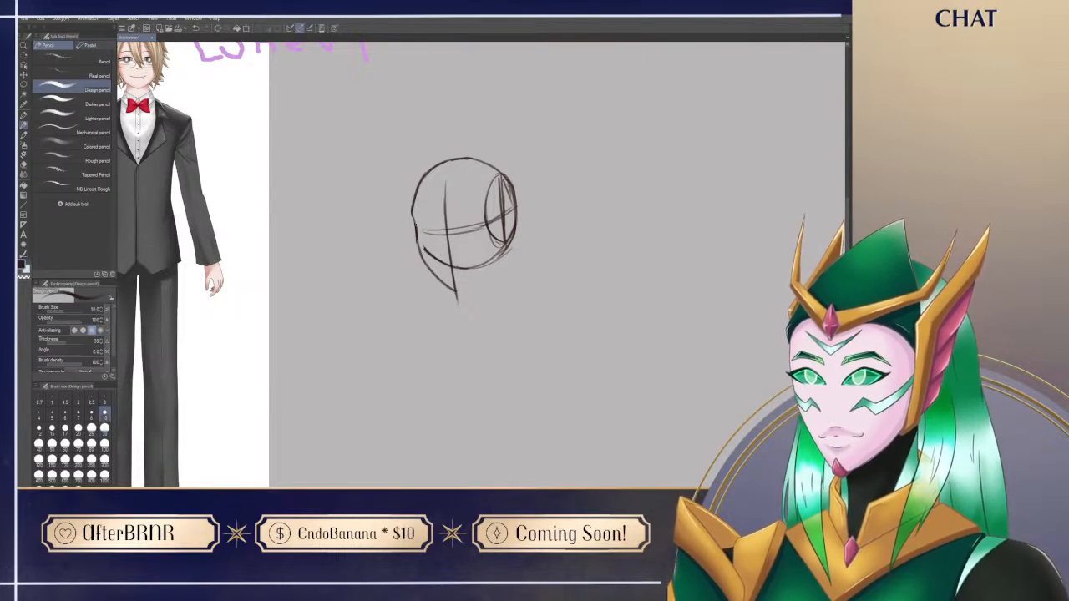
Step: Draw the near jaw line from the chin up to the bottom of the side oval
{"action": "key", "text": "e"}
{"action": "key", "text": "p"}
{"action": "mouse_move", "coordinate": [456, 293]}
{"action": "left_mouse_down"}
{"action": "mouse_move", "coordinate": [494, 263]}
{"action": "mouse_move", "coordinate": [476, 281]}
{"action": "left_mouse_up"}
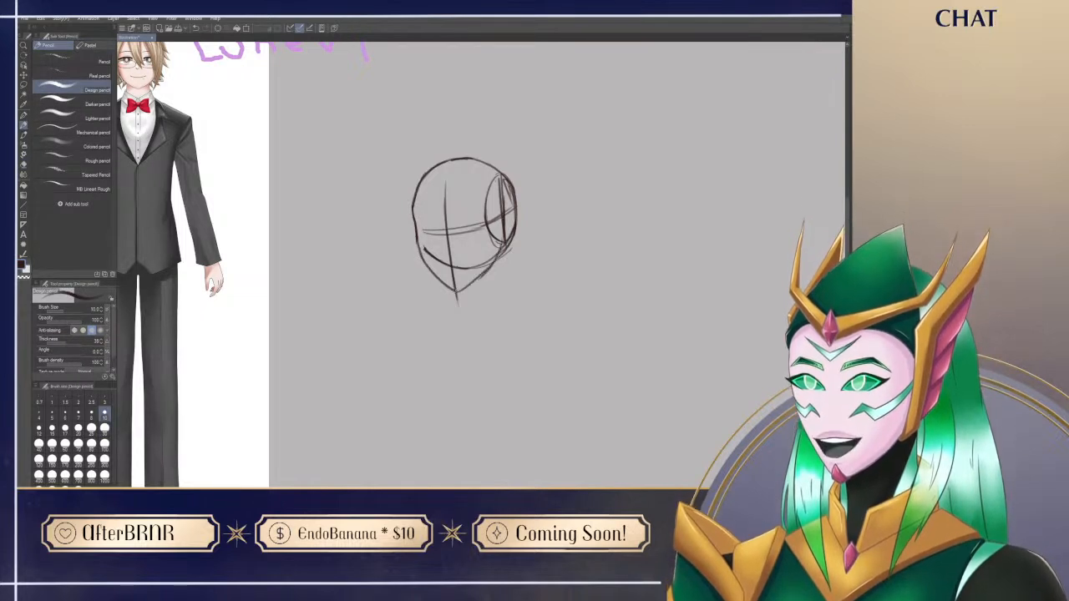
Step: Erase the circle's lower arc inside the face and restore the centre line down to the chin
{"action": "left_click_drag", "start_coordinate": [489, 398], "coordinate": [483, 431]}
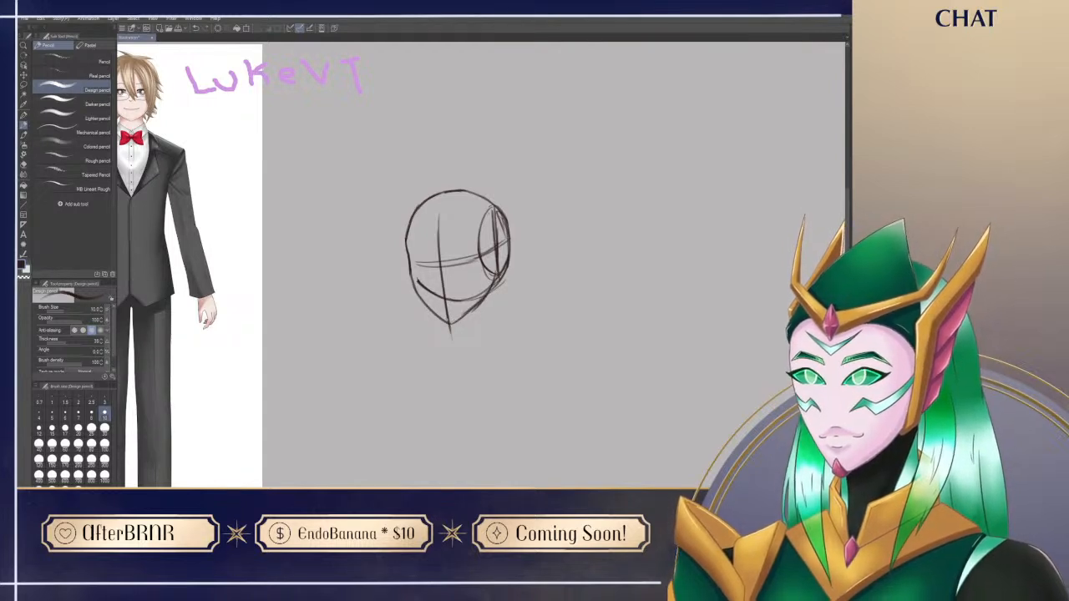
{"action": "key", "text": "e"}
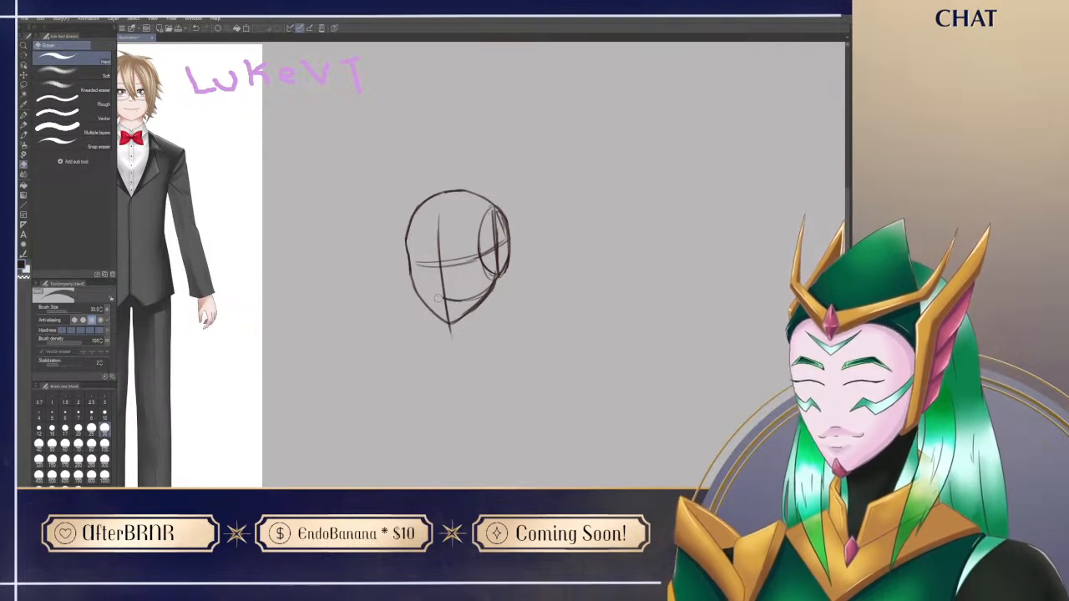
{"action": "mouse_move", "coordinate": [459, 301]}
{"action": "left_mouse_down"}
{"action": "mouse_move", "coordinate": [478, 294]}
{"action": "mouse_move", "coordinate": [466, 259]}
{"action": "mouse_move", "coordinate": [524, 264]}
{"action": "mouse_move", "coordinate": [528, 281]}
{"action": "left_mouse_up"}
{"action": "key", "text": "p"}
{"action": "key", "text": "e"}
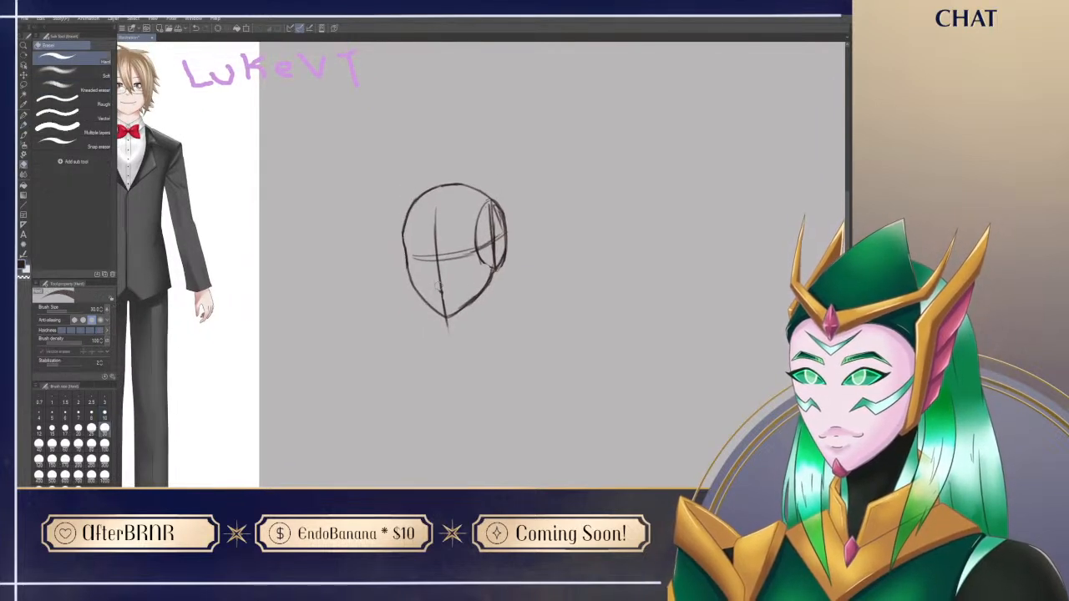
{"action": "left_click_drag", "start_coordinate": [438, 293], "coordinate": [441, 298]}
{"action": "key", "text": "p"}
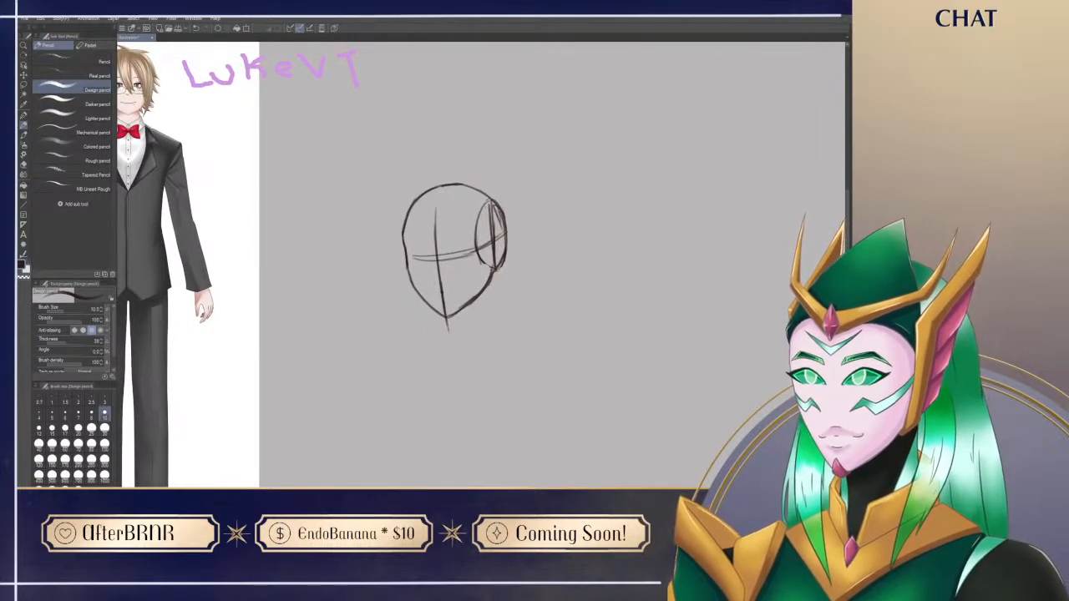
Step: Mark the nose beside the centre line below the eye line, then erase the centre line around it
{"action": "left_click_drag", "start_coordinate": [543, 288], "coordinate": [539, 287]}
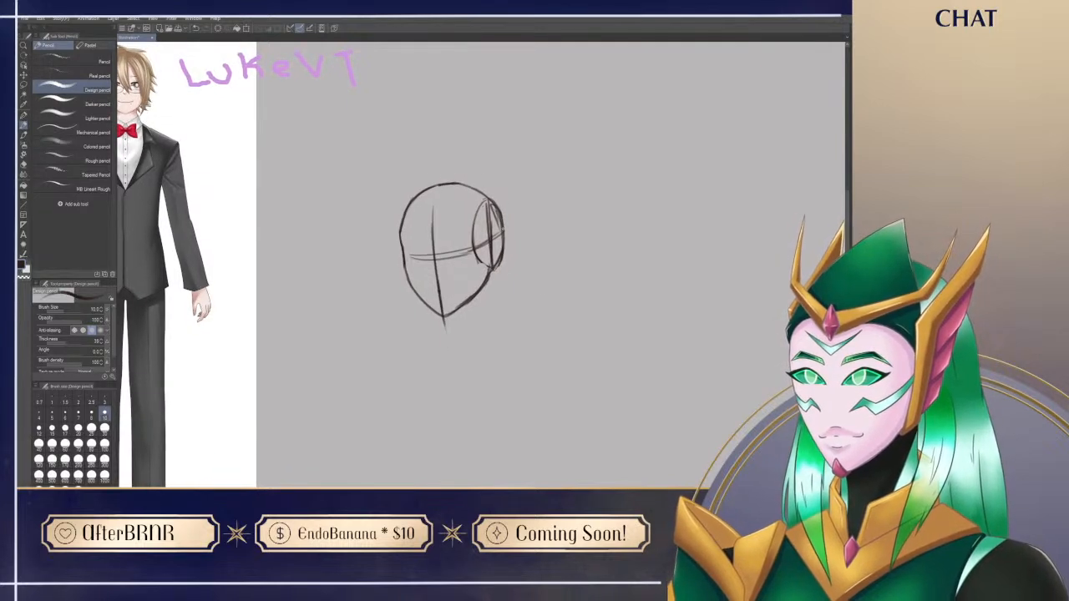
{"action": "mouse_move", "coordinate": [478, 361]}
{"action": "left_mouse_down"}
{"action": "mouse_move", "coordinate": [554, 396]}
{"action": "mouse_move", "coordinate": [515, 390]}
{"action": "left_mouse_up"}
{"action": "left_click_drag", "start_coordinate": [473, 286], "coordinate": [473, 308]}
{"action": "key", "text": "ctrl+z"}
{"action": "key", "text": "ctrl+z"}
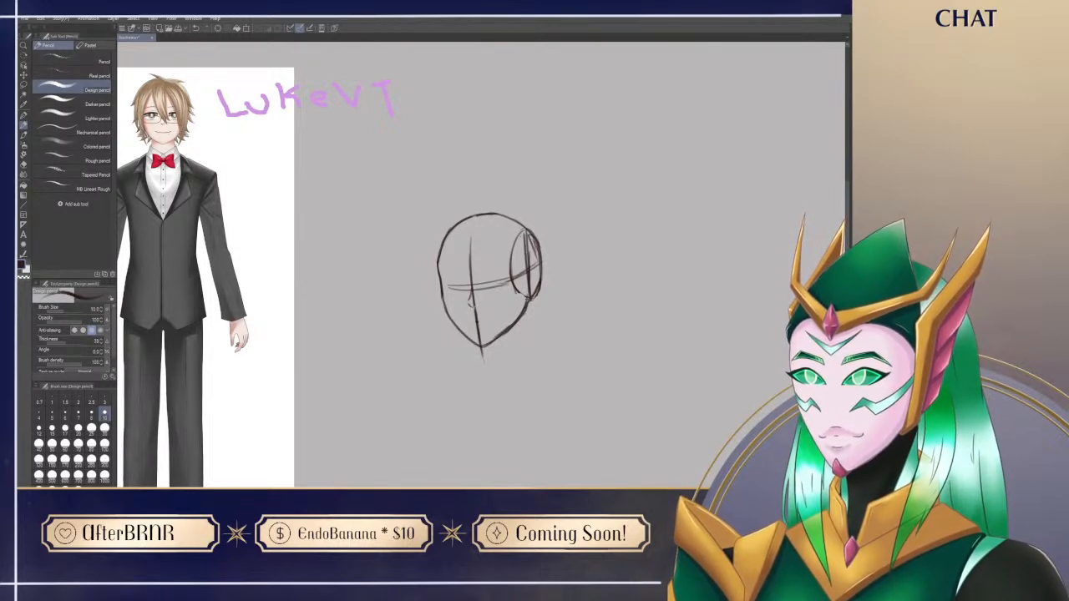
{"action": "key", "text": "e"}
{"action": "mouse_move", "coordinate": [469, 292]}
{"action": "left_mouse_down"}
{"action": "mouse_move", "coordinate": [476, 328]}
{"action": "mouse_move", "coordinate": [472, 282]}
{"action": "left_mouse_up"}
{"action": "key", "text": "p"}
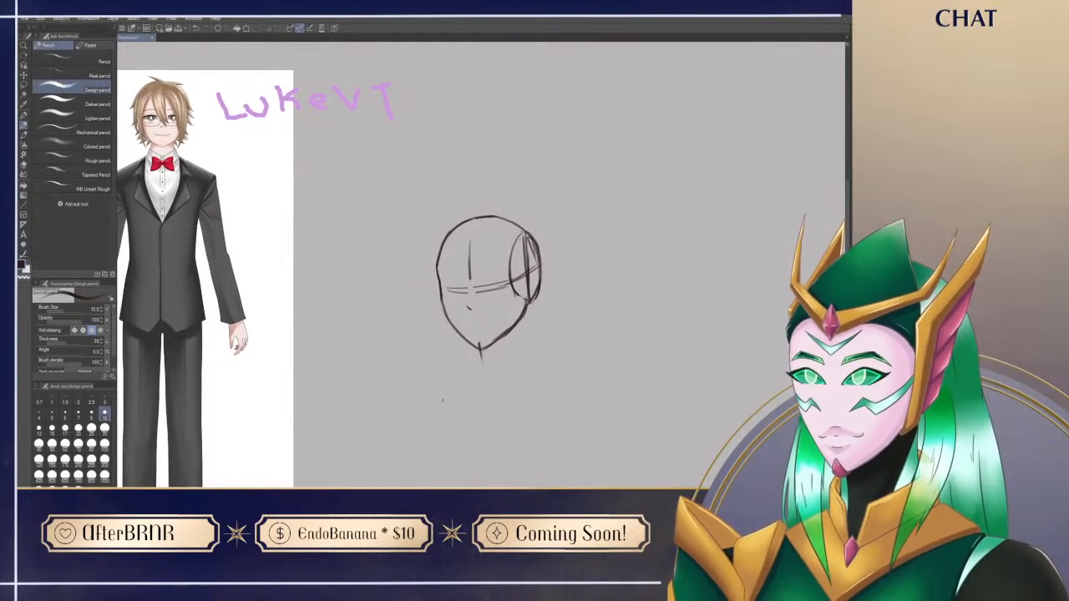
Step: Draw the near eye's upper lid over the eye line and erase the guide line and side oval portion beside it
{"action": "left_click_drag", "start_coordinate": [476, 287], "coordinate": [498, 281]}
{"action": "key", "text": "ctrl+z"}
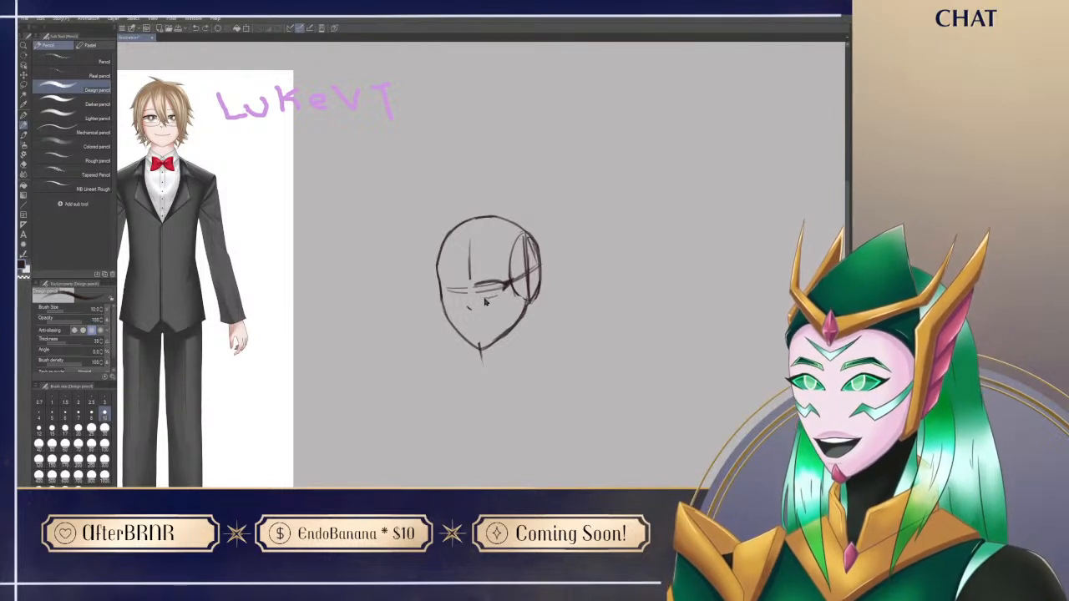
{"action": "key", "text": "e"}
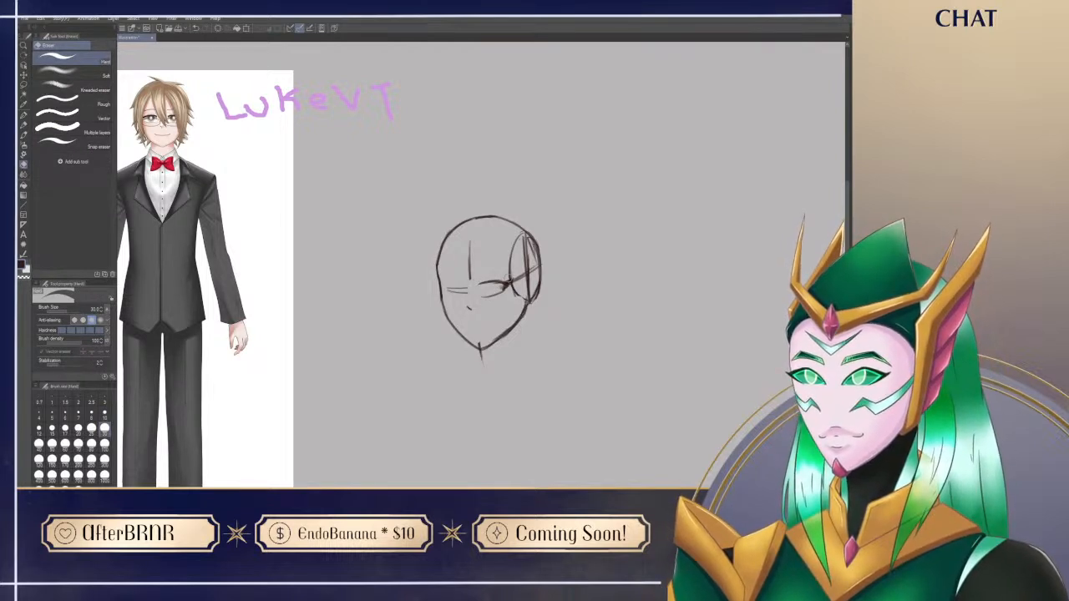
{"action": "key", "text": "p"}
{"action": "key", "text": "e"}
{"action": "key", "text": "p"}
{"action": "key", "text": "e"}
{"action": "left_click_drag", "start_coordinate": [511, 274], "coordinate": [518, 287]}
{"action": "key", "text": "p"}
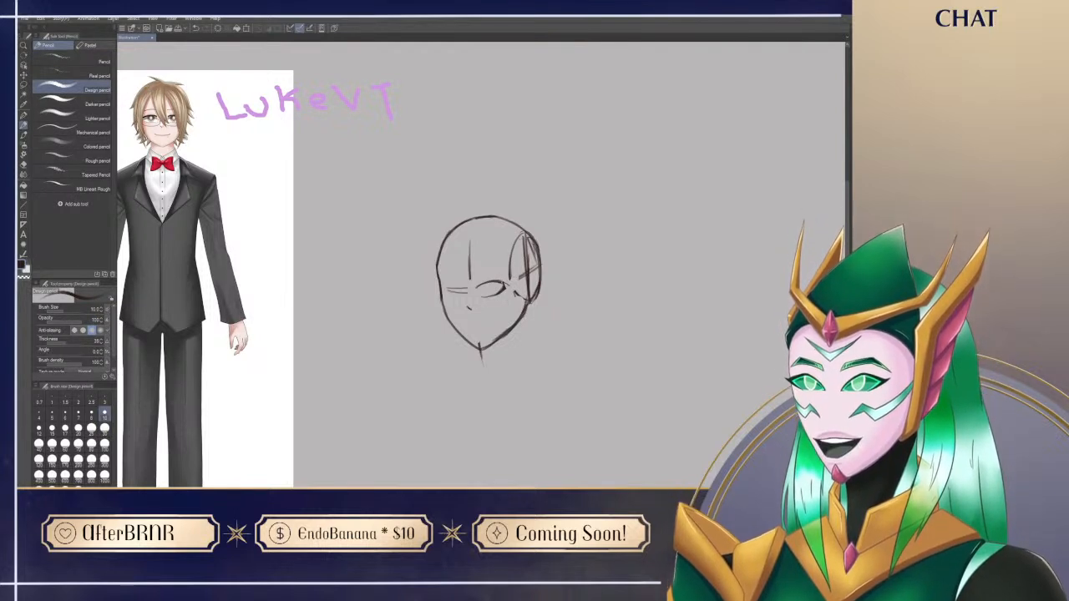
Step: Clean up the near eye's outline and the area beneath it, undoing a poor stroke
{"action": "key", "text": "e"}
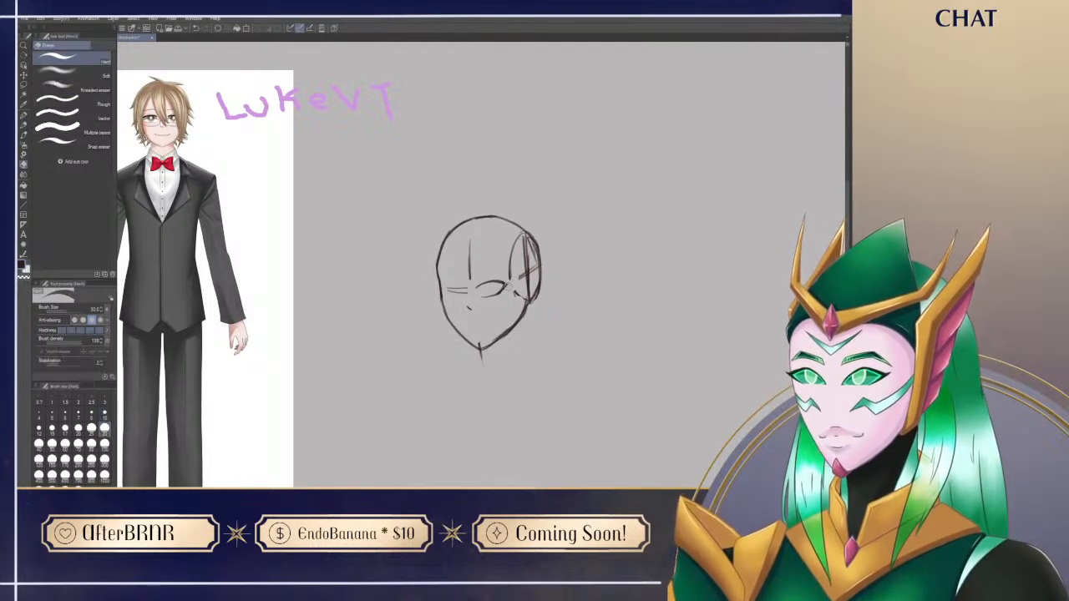
{"action": "mouse_move", "coordinate": [477, 299]}
{"action": "left_mouse_down"}
{"action": "mouse_move", "coordinate": [507, 286]}
{"action": "mouse_move", "coordinate": [481, 297]}
{"action": "left_mouse_up"}
{"action": "key", "text": "p"}
{"action": "key", "text": "e"}
{"action": "key", "text": "p"}
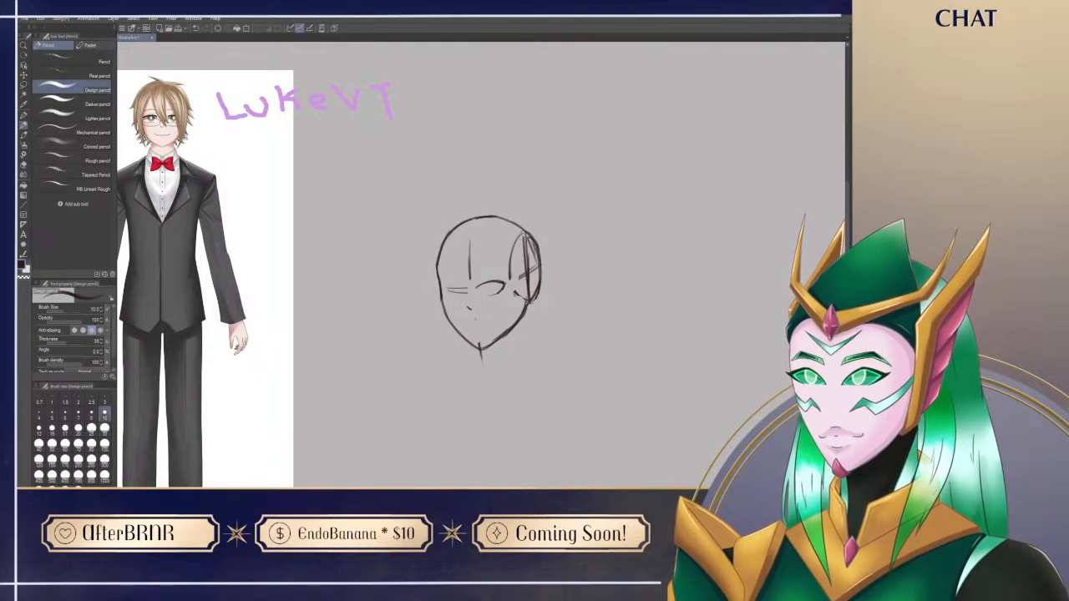
{"action": "left_click_drag", "start_coordinate": [478, 292], "coordinate": [491, 295]}
{"action": "key", "text": "ctrl+z"}
Step: Erase the forehead centre line and sketch the near eye's iris and eyebrow
{"action": "key", "text": "e"}
{"action": "mouse_move", "coordinate": [478, 296]}
{"action": "left_mouse_down"}
{"action": "mouse_move", "coordinate": [501, 302]}
{"action": "mouse_move", "coordinate": [506, 274]}
{"action": "mouse_move", "coordinate": [471, 238]}
{"action": "left_mouse_up"}
{"action": "key", "text": "p"}
{"action": "key", "text": "e"}
{"action": "key", "text": "p"}
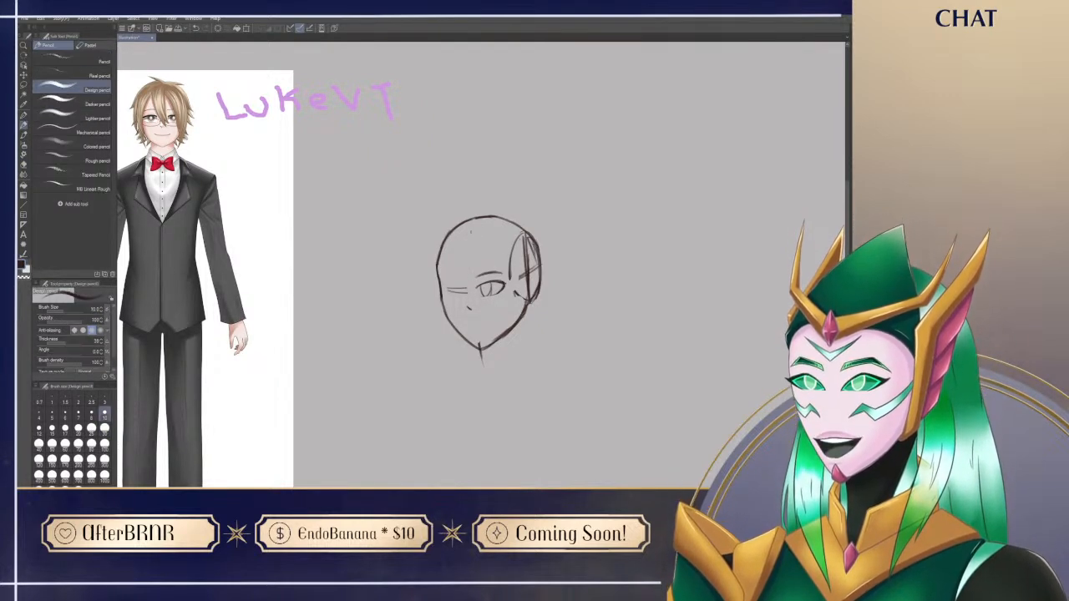
{"action": "left_click_drag", "start_coordinate": [492, 278], "coordinate": [492, 287]}
{"action": "key", "text": "ctrl+z"}
{"action": "mouse_move", "coordinate": [483, 412]}
{"action": "left_mouse_down"}
{"action": "mouse_move", "coordinate": [472, 380]}
{"action": "mouse_move", "coordinate": [472, 390]}
{"action": "left_mouse_up"}
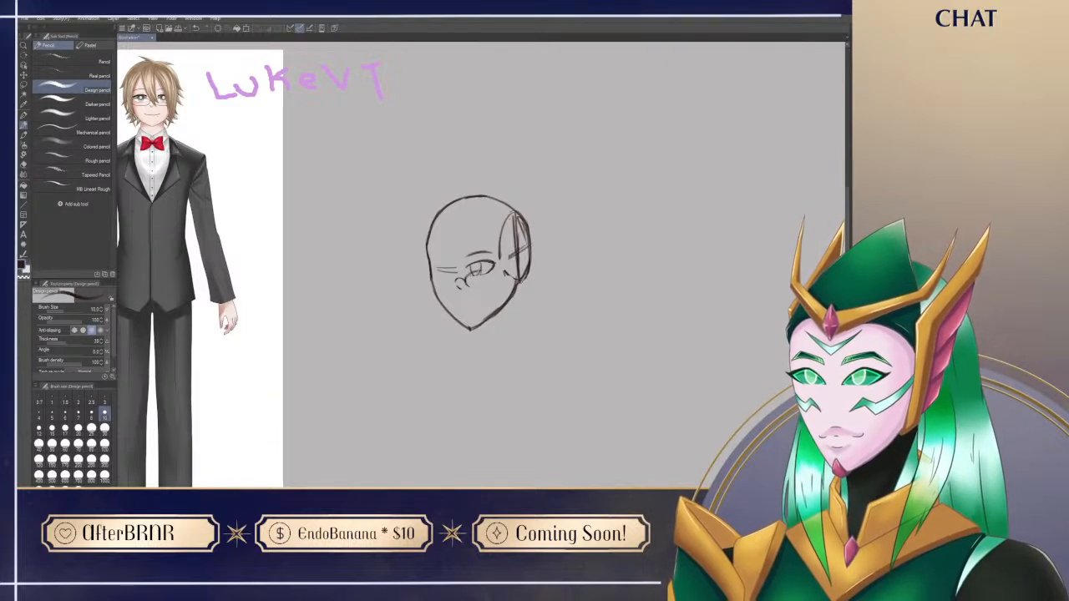
Step: Draw the rounded near lens of the glasses around the lower part of the near eye
{"action": "left_click_drag", "start_coordinate": [496, 271], "coordinate": [494, 283]}
{"action": "key", "text": "e"}
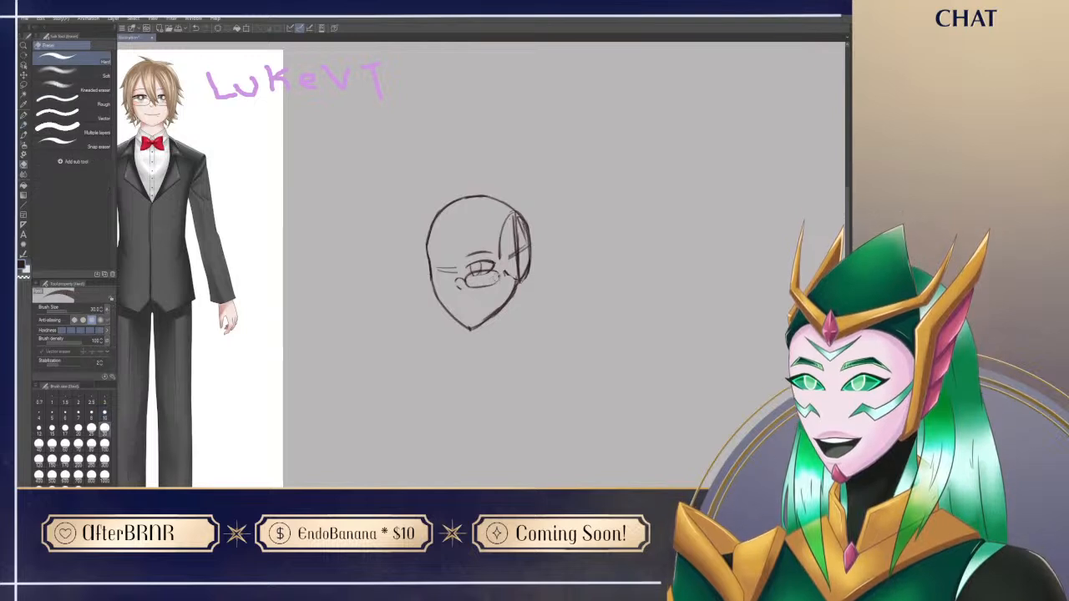
{"action": "key", "text": "p"}
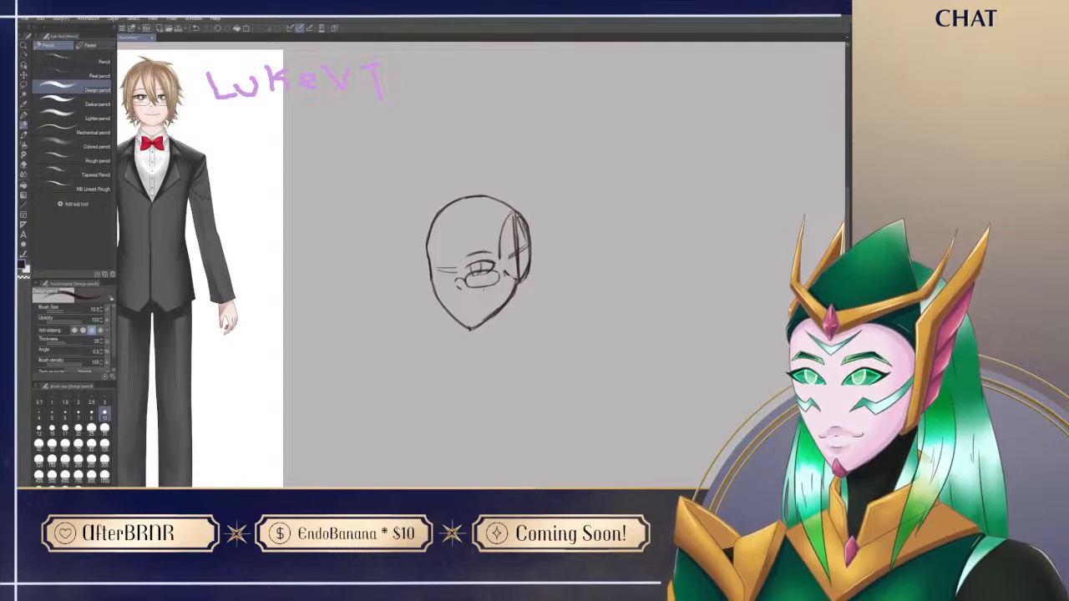
Step: Rework the near eye's iris above the lens as a rounder shape, erasing and undoing poor strokes
{"action": "mouse_move", "coordinate": [475, 271]}
{"action": "left_mouse_down"}
{"action": "mouse_move", "coordinate": [466, 277]}
{"action": "mouse_move", "coordinate": [487, 268]}
{"action": "mouse_move", "coordinate": [501, 281]}
{"action": "mouse_move", "coordinate": [470, 275]}
{"action": "mouse_move", "coordinate": [479, 277]}
{"action": "left_mouse_up"}
{"action": "key", "text": "e"}
{"action": "key", "text": "p"}
{"action": "key", "text": "e"}
{"action": "key", "text": "p"}
{"action": "key", "text": "ctrl+z"}
{"action": "key", "text": "ctrl+z"}
{"action": "left_click_drag", "start_coordinate": [517, 438], "coordinate": [514, 439]}
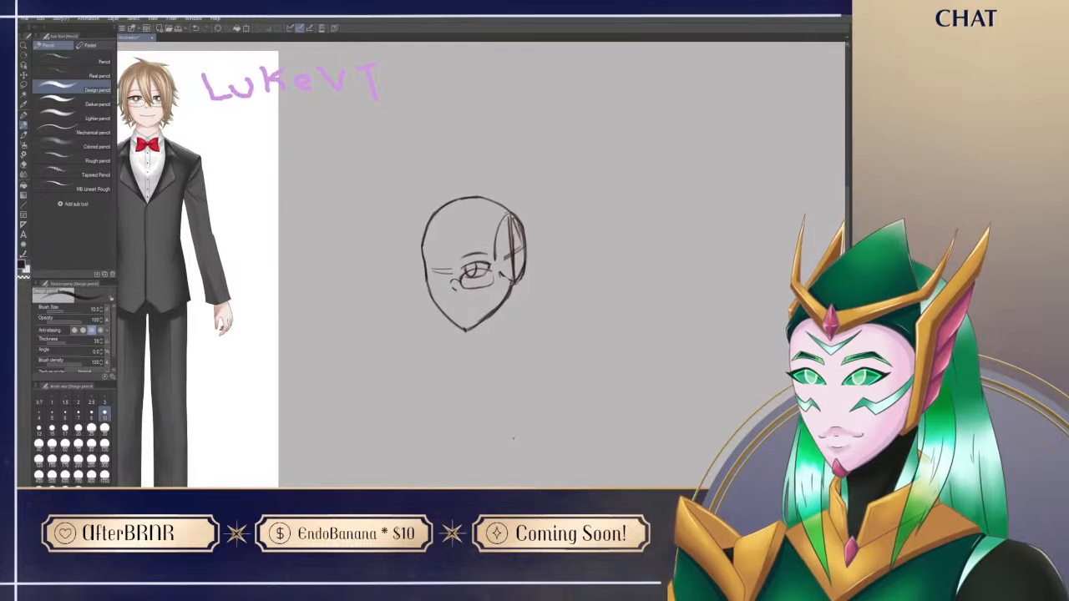
Step: Move the reference character closer to the head sketch so the tuxedo's upper body shows beside it
{"action": "left_click_drag", "start_coordinate": [517, 367], "coordinate": [510, 338]}
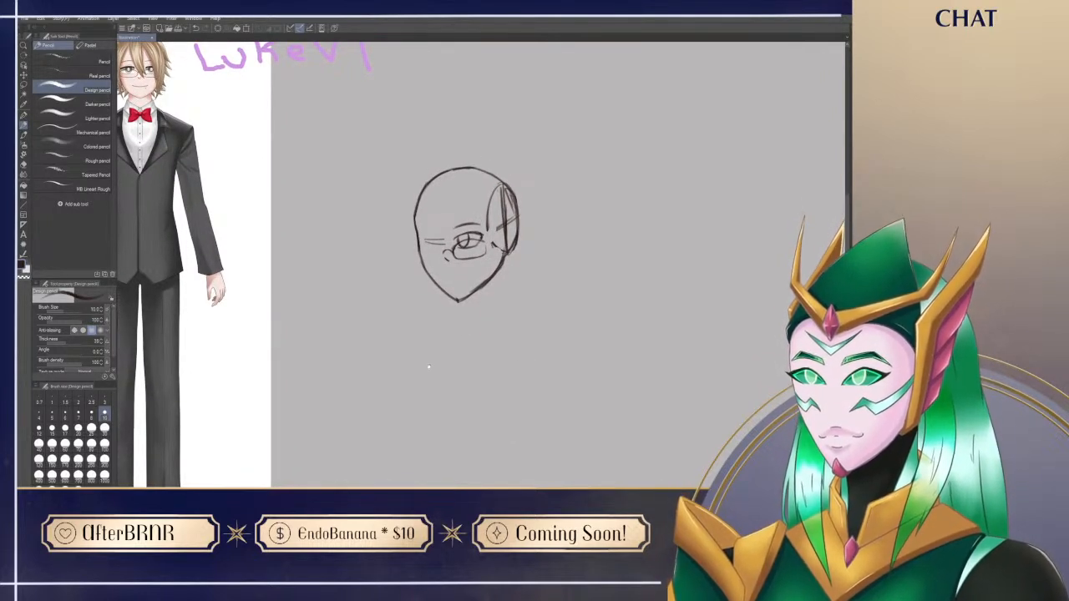
{"action": "left_click_drag", "start_coordinate": [426, 364], "coordinate": [440, 371]}
{"action": "mouse_move", "coordinate": [224, 418]}
{"action": "left_mouse_down"}
{"action": "mouse_move", "coordinate": [309, 441]}
{"action": "mouse_move", "coordinate": [286, 470]}
{"action": "left_mouse_up"}
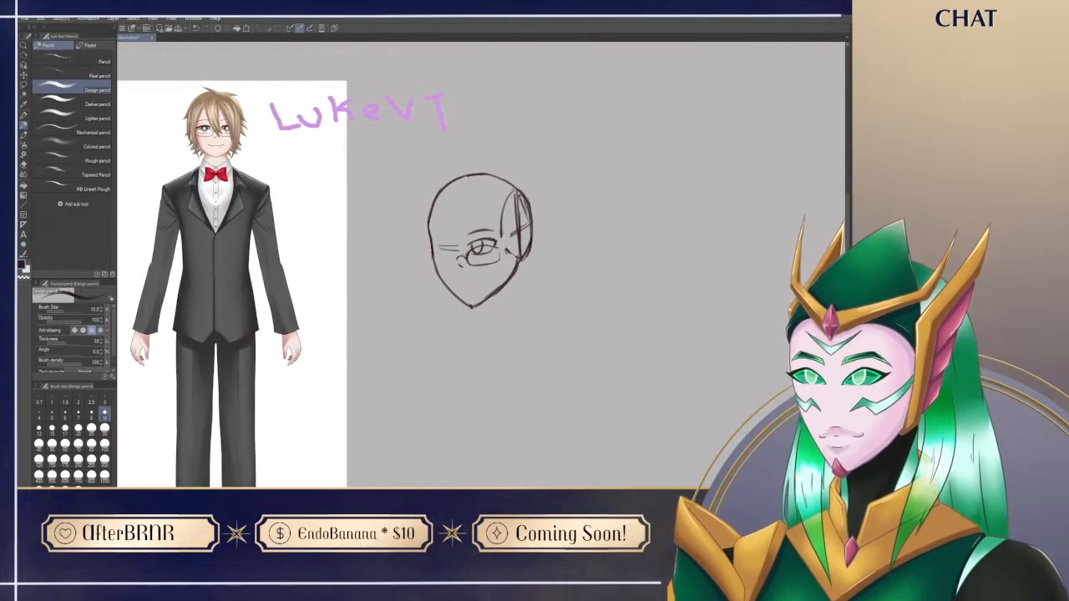
{"action": "left_click_drag", "start_coordinate": [449, 296], "coordinate": [495, 298]}
{"action": "left_click_drag", "start_coordinate": [412, 334], "coordinate": [405, 370]}
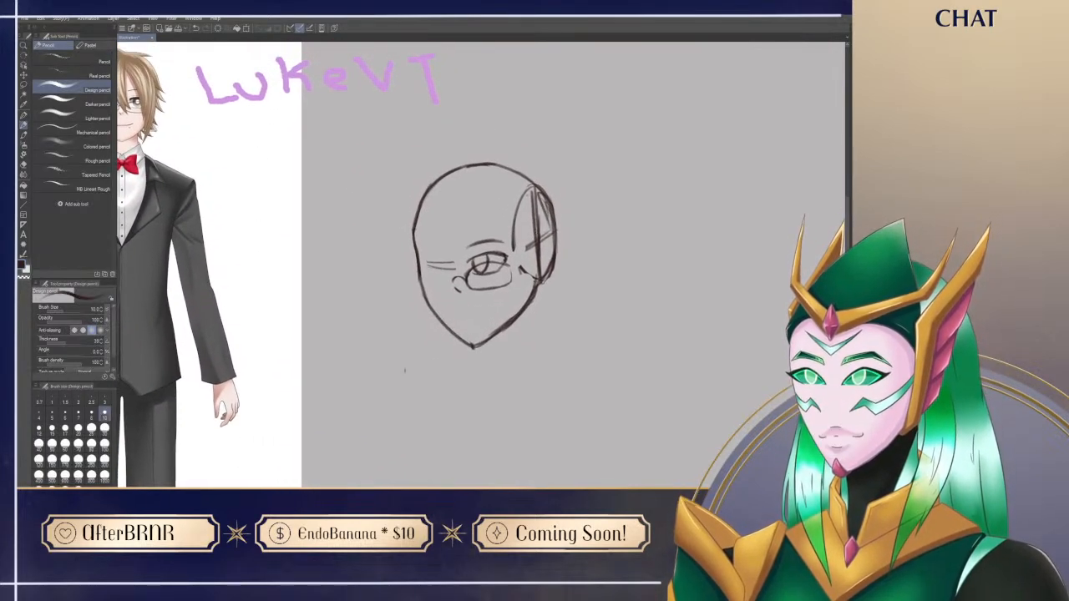
{"action": "mouse_move", "coordinate": [248, 429]}
{"action": "left_mouse_down"}
{"action": "mouse_move", "coordinate": [311, 443]}
{"action": "mouse_move", "coordinate": [317, 454]}
{"action": "left_mouse_up"}
{"action": "mouse_move", "coordinate": [503, 441]}
{"action": "left_mouse_down"}
{"action": "mouse_move", "coordinate": [490, 440]}
{"action": "mouse_move", "coordinate": [509, 435]}
{"action": "left_mouse_up"}
{"action": "left_click_drag", "start_coordinate": [325, 453], "coordinate": [320, 455]}
{"action": "left_click_drag", "start_coordinate": [552, 279], "coordinate": [547, 375]}
{"action": "key", "text": "ctrl+z"}
{"action": "left_click_drag", "start_coordinate": [553, 265], "coordinate": [548, 353]}
{"action": "key", "text": "ctrl+z"}
{"action": "key", "text": "ctrl+z"}
Step: Rotate the head sketch slightly clockwise with a transform and apply it
{"action": "key", "text": "ctrl+t"}
{"action": "left_click_drag", "start_coordinate": [619, 299], "coordinate": [616, 312]}
{"action": "key", "text": "Return"}
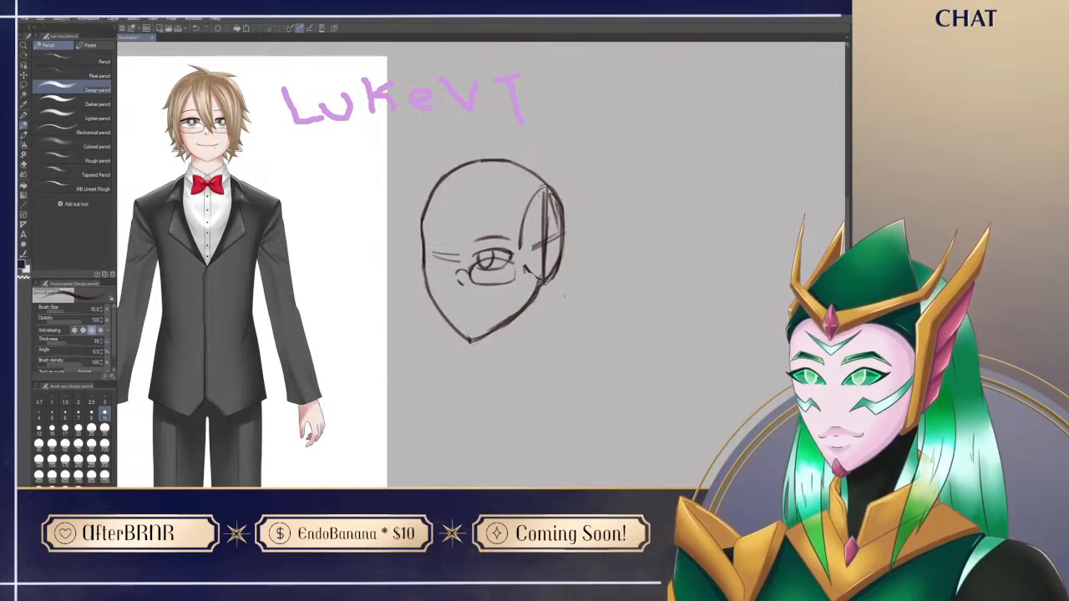
Step: Draw the front and back neck lines below the jaw and extend the back one into the near shoulder slope
{"action": "left_click_drag", "start_coordinate": [492, 340], "coordinate": [499, 359]}
{"action": "key", "text": "ctrl+z"}
{"action": "left_click_drag", "start_coordinate": [490, 338], "coordinate": [489, 396]}
{"action": "left_click_drag", "start_coordinate": [547, 282], "coordinate": [551, 346]}
{"action": "key", "text": "ctrl+z"}
{"action": "mouse_move", "coordinate": [547, 281]}
{"action": "left_mouse_down"}
{"action": "mouse_move", "coordinate": [554, 335]}
{"action": "mouse_move", "coordinate": [607, 367]}
{"action": "left_mouse_up"}
{"action": "key", "text": "ctrl+z"}
{"action": "left_click_drag", "start_coordinate": [563, 338], "coordinate": [604, 362]}
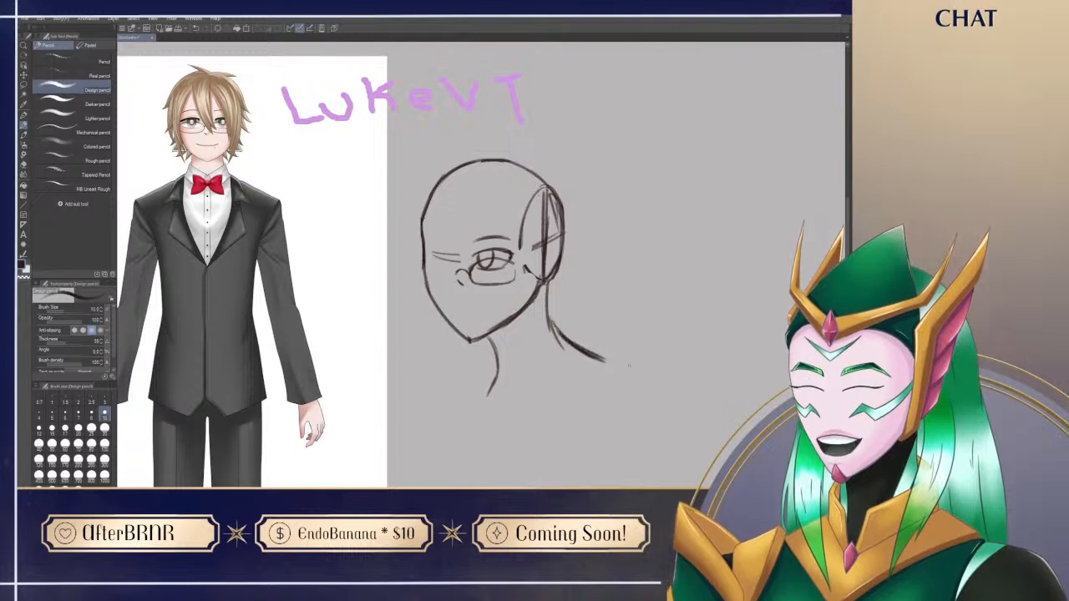
{"action": "key", "text": "e"}
{"action": "key", "text": "p"}
Step: Draw the far lens of the glasses at the far edge of the face and join it with the bridge
{"action": "left_click_drag", "start_coordinate": [469, 407], "coordinate": [505, 390]}
{"action": "left_click_drag", "start_coordinate": [364, 445], "coordinate": [296, 442]}
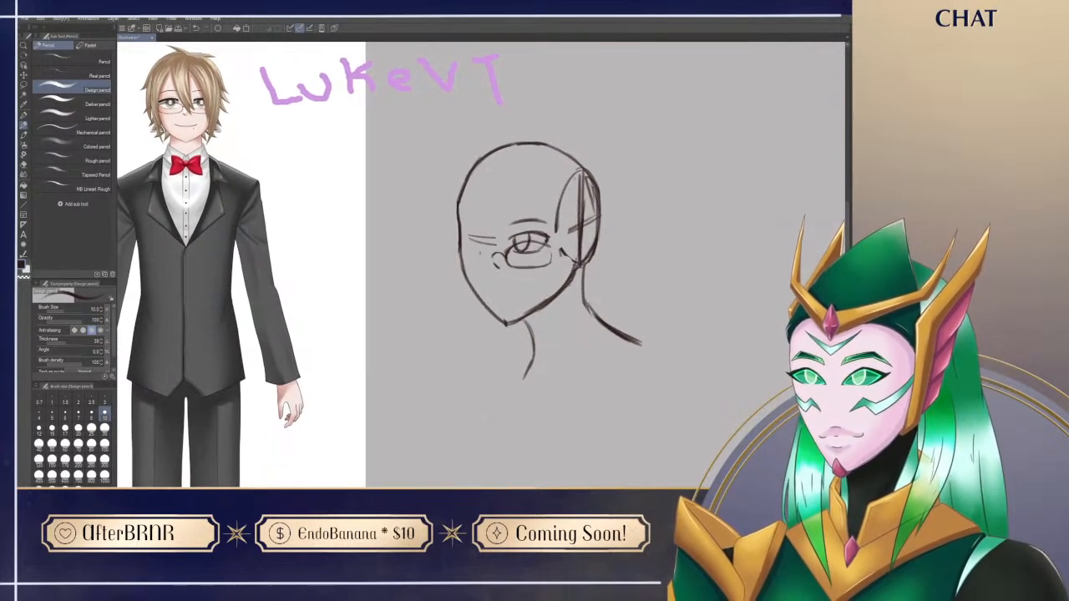
{"action": "mouse_move", "coordinate": [492, 252]}
{"action": "left_mouse_down"}
{"action": "mouse_move", "coordinate": [487, 267]}
{"action": "mouse_move", "coordinate": [472, 242]}
{"action": "mouse_move", "coordinate": [462, 254]}
{"action": "mouse_move", "coordinate": [486, 265]}
{"action": "mouse_move", "coordinate": [459, 256]}
{"action": "left_mouse_up"}
{"action": "key", "text": "e"}
{"action": "key", "text": "p"}
{"action": "key", "text": "e"}
{"action": "key", "text": "p"}
{"action": "key", "text": "e"}
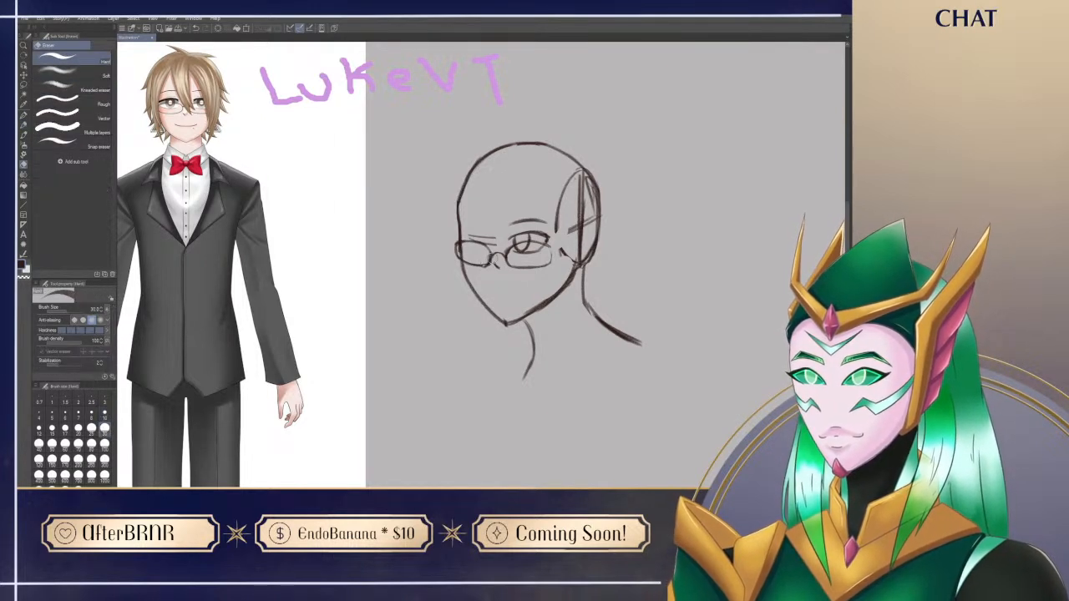
{"action": "key", "text": "p"}
Step: Add the glasses' near arm and replace the side oval with an ear outline and a clean back-of-head contour
{"action": "left_click_drag", "start_coordinate": [533, 348], "coordinate": [509, 369]}
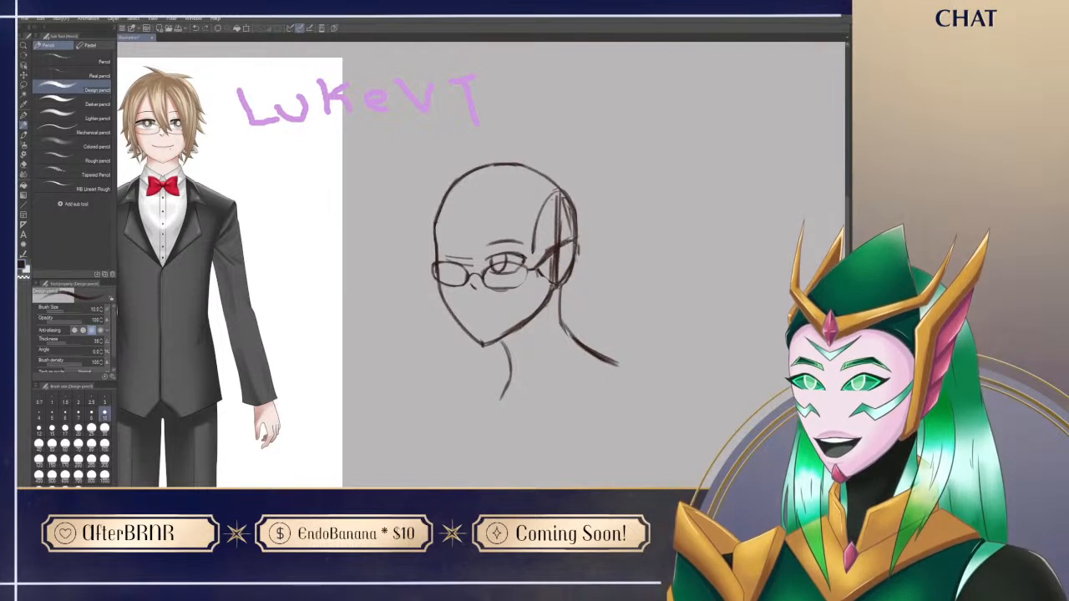
{"action": "key", "text": "e"}
{"action": "mouse_move", "coordinate": [561, 260]}
{"action": "left_mouse_down"}
{"action": "mouse_move", "coordinate": [560, 279]}
{"action": "mouse_move", "coordinate": [551, 264]}
{"action": "mouse_move", "coordinate": [574, 222]}
{"action": "mouse_move", "coordinate": [562, 233]}
{"action": "mouse_move", "coordinate": [560, 201]}
{"action": "mouse_move", "coordinate": [533, 249]}
{"action": "mouse_move", "coordinate": [552, 198]}
{"action": "mouse_move", "coordinate": [571, 201]}
{"action": "mouse_move", "coordinate": [577, 242]}
{"action": "mouse_move", "coordinate": [566, 196]}
{"action": "mouse_move", "coordinate": [570, 242]}
{"action": "mouse_move", "coordinate": [558, 253]}
{"action": "mouse_move", "coordinate": [578, 268]}
{"action": "mouse_move", "coordinate": [580, 258]}
{"action": "mouse_move", "coordinate": [558, 284]}
{"action": "left_mouse_up"}
{"action": "key", "text": "p"}
{"action": "key", "text": "e"}
{"action": "key", "text": "p"}
{"action": "key", "text": "e"}
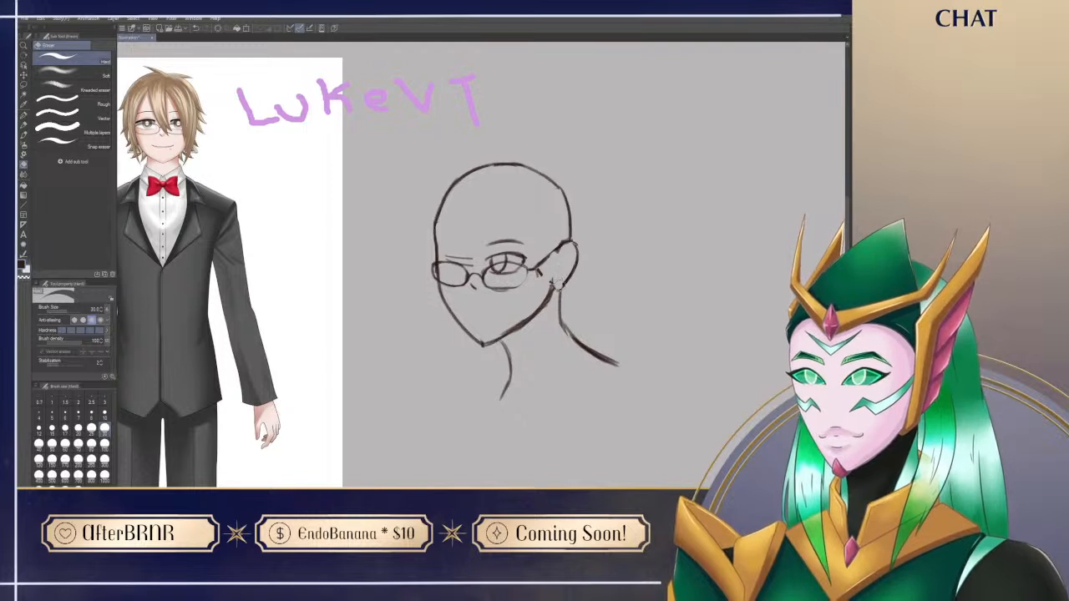
Step: Erase stray marks around the ear and glasses arm and draw the inner ear line
{"action": "key", "text": "p"}
{"action": "key", "text": "e"}
{"action": "left_click_drag", "start_coordinate": [531, 279], "coordinate": [572, 249]}
{"action": "key", "text": "p"}
{"action": "key", "text": "e"}
{"action": "key", "text": "p"}
Step: Draw the shirt collar's upper edge from the back of the neck around to the throat, erasing surplus strokes
{"action": "left_click_drag", "start_coordinate": [531, 456], "coordinate": [504, 438]}
{"action": "mouse_move", "coordinate": [496, 366]}
{"action": "left_mouse_down"}
{"action": "mouse_move", "coordinate": [529, 375]}
{"action": "mouse_move", "coordinate": [570, 310]}
{"action": "left_mouse_up"}
{"action": "mouse_move", "coordinate": [541, 354]}
{"action": "left_mouse_down"}
{"action": "mouse_move", "coordinate": [573, 311]}
{"action": "mouse_move", "coordinate": [594, 332]}
{"action": "left_mouse_up"}
{"action": "key", "text": "e"}
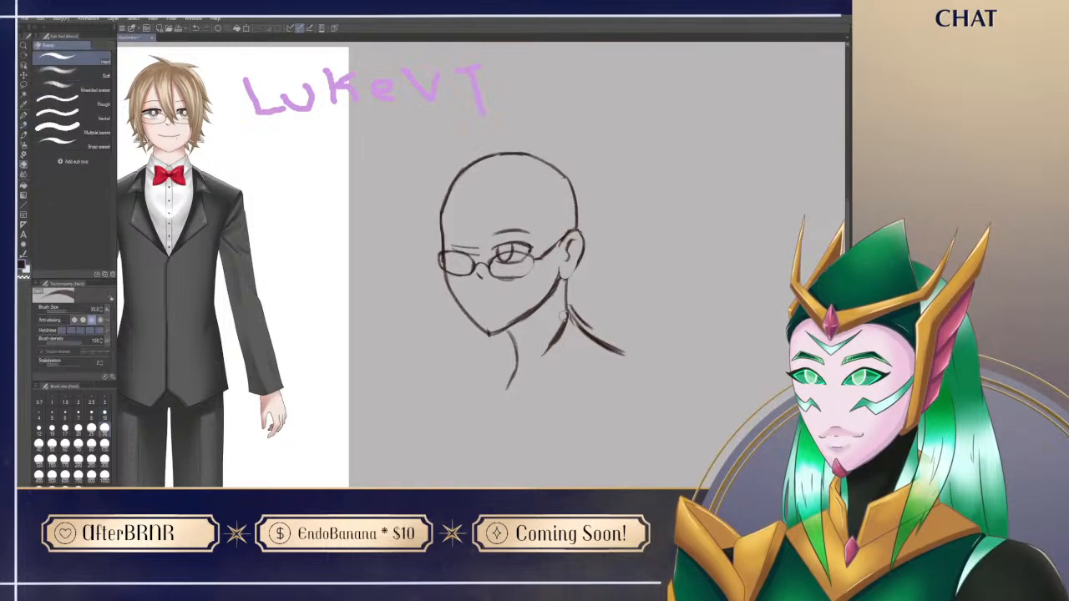
{"action": "key", "text": "p"}
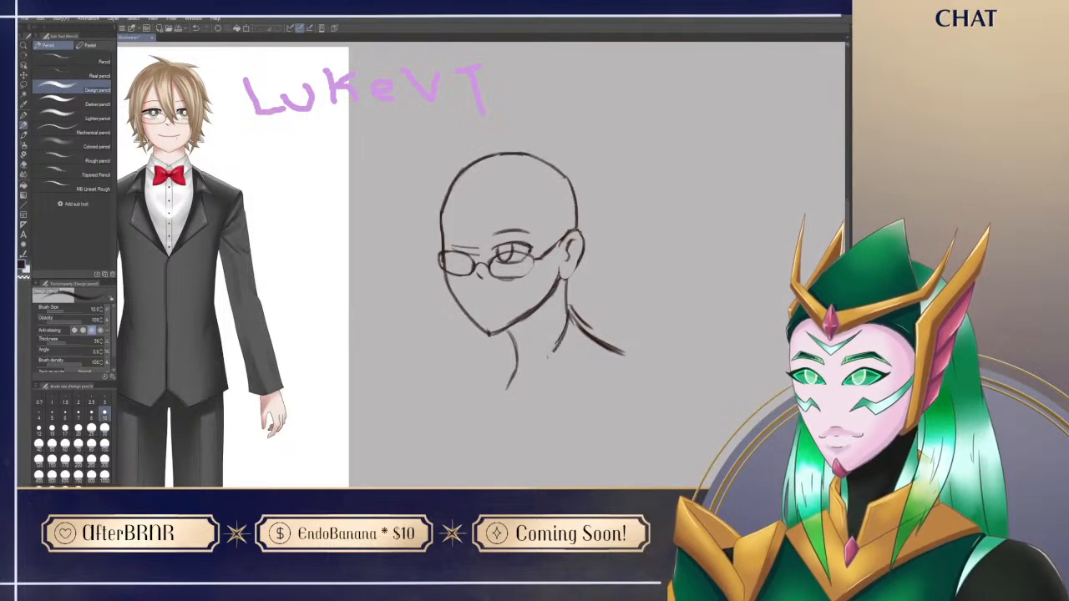
{"action": "mouse_move", "coordinate": [552, 344]}
{"action": "left_mouse_down"}
{"action": "mouse_move", "coordinate": [540, 371]}
{"action": "mouse_move", "coordinate": [570, 312]}
{"action": "left_mouse_up"}
{"action": "key", "text": "e"}
{"action": "key", "text": "p"}
{"action": "key", "text": "e"}
{"action": "left_click_drag", "start_coordinate": [533, 351], "coordinate": [561, 331]}
{"action": "key", "text": "p"}
{"action": "mouse_move", "coordinate": [490, 419]}
{"action": "left_mouse_down"}
{"action": "mouse_move", "coordinate": [464, 392]}
{"action": "mouse_move", "coordinate": [477, 380]}
{"action": "left_mouse_up"}
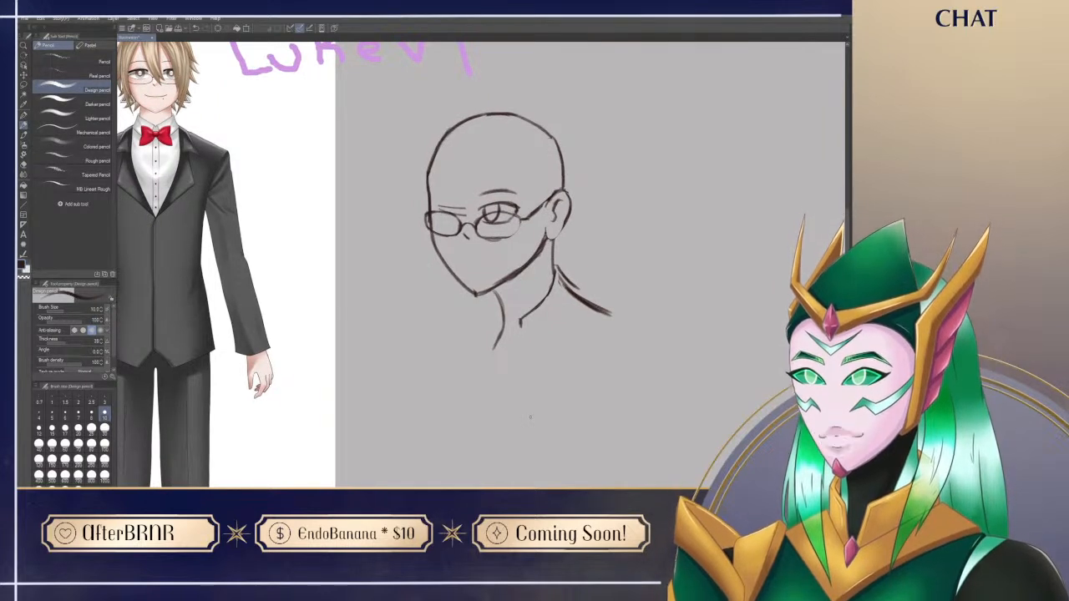
Step: Erase the shoulder line under the collar and outline the pointed near collar flap
{"action": "key", "text": "e"}
{"action": "mouse_move", "coordinate": [558, 274]}
{"action": "left_mouse_down"}
{"action": "mouse_move", "coordinate": [585, 302]}
{"action": "mouse_move", "coordinate": [582, 292]}
{"action": "left_mouse_up"}
{"action": "key", "text": "p"}
{"action": "left_click_drag", "start_coordinate": [523, 322], "coordinate": [532, 352]}
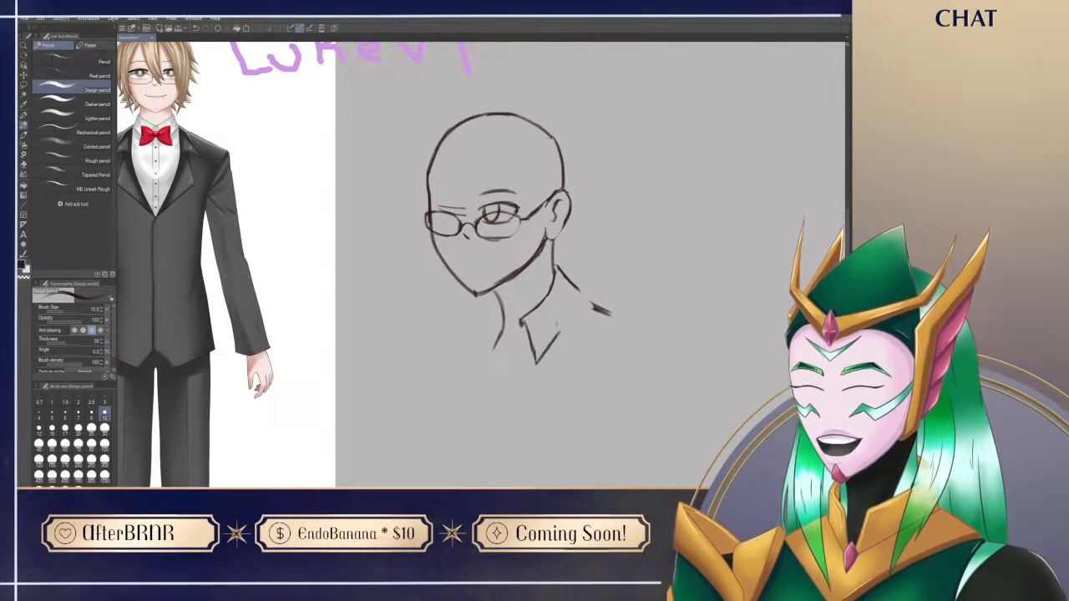
{"action": "mouse_move", "coordinate": [536, 355]}
{"action": "left_mouse_down"}
{"action": "mouse_move", "coordinate": [540, 365]}
{"action": "mouse_move", "coordinate": [579, 291]}
{"action": "left_mouse_up"}
{"action": "key", "text": "e"}
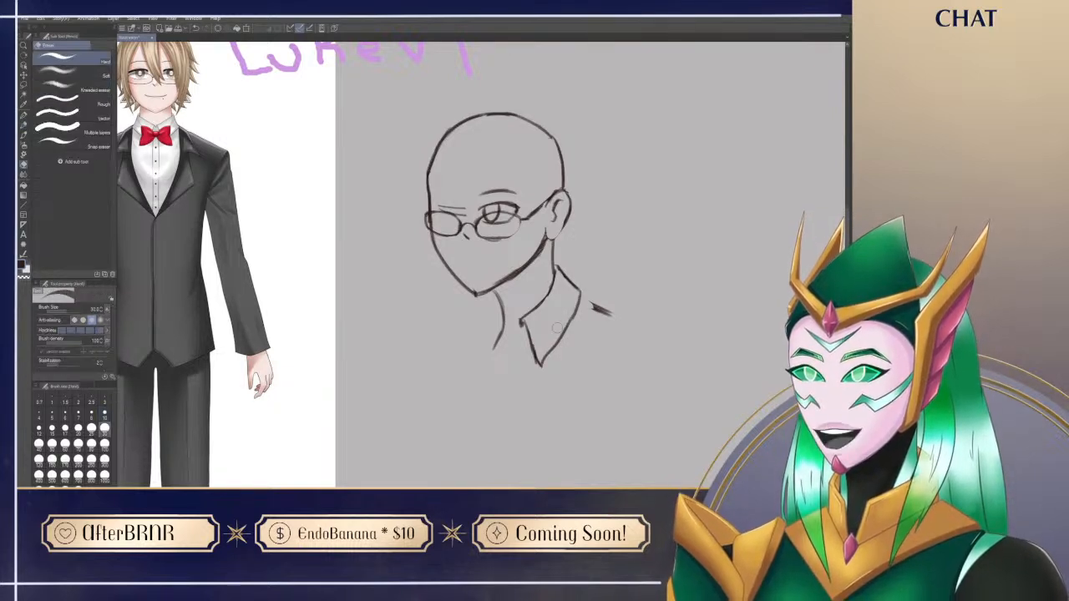
{"action": "key", "text": "p"}
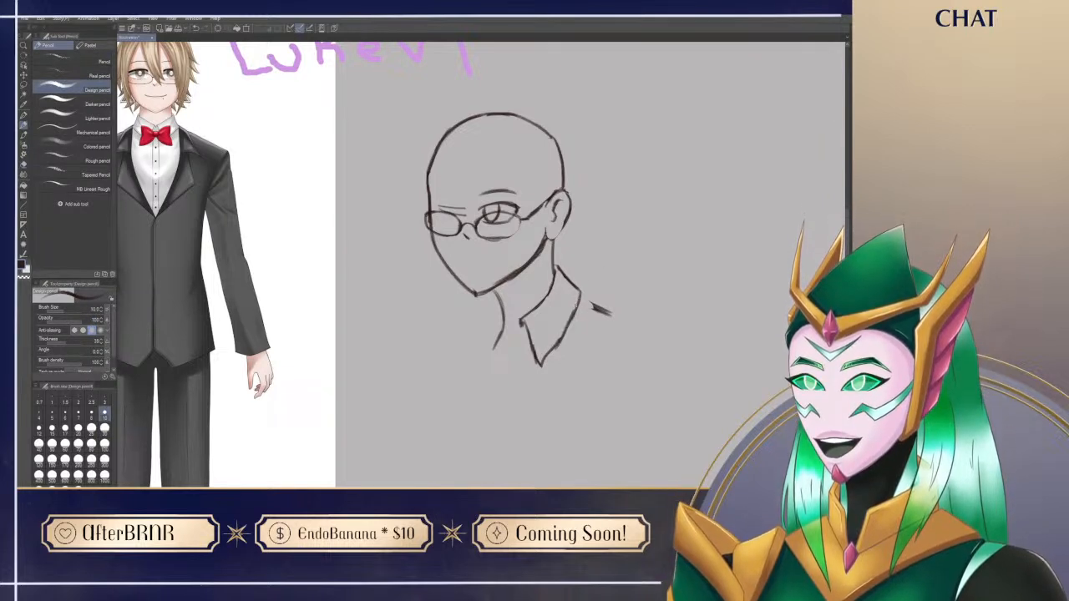
Step: Redraw the near shoulder line so it starts from the collar flap's outer corner
{"action": "left_click_drag", "start_coordinate": [581, 300], "coordinate": [613, 316]}
{"action": "key", "text": "e"}
{"action": "key", "text": "p"}
Step: Draw the front neckline under the chin and rough in the far collar flap beside the throat
{"action": "key", "text": "e"}
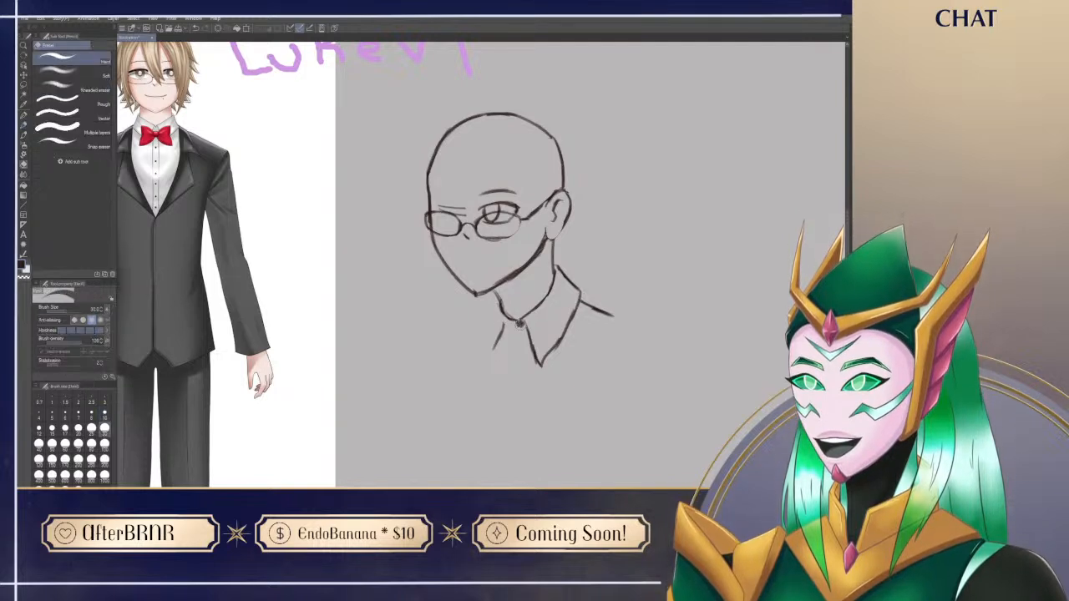
{"action": "key", "text": "p"}
{"action": "mouse_move", "coordinate": [496, 298]}
{"action": "left_mouse_down"}
{"action": "mouse_move", "coordinate": [485, 329]}
{"action": "mouse_move", "coordinate": [493, 312]}
{"action": "mouse_move", "coordinate": [505, 361]}
{"action": "left_mouse_up"}
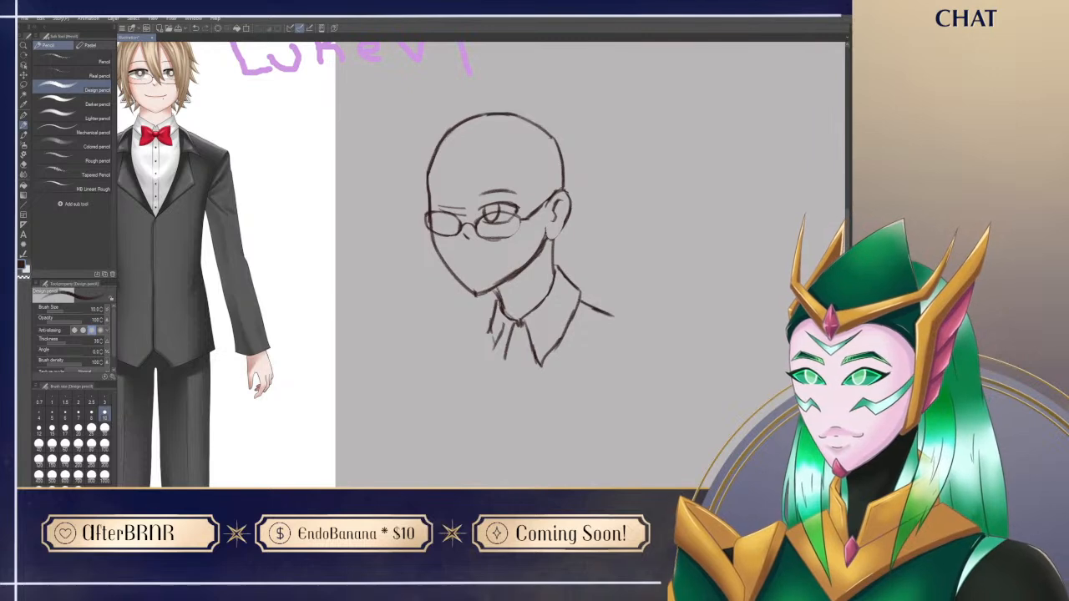
{"action": "left_click_drag", "start_coordinate": [495, 307], "coordinate": [509, 343]}
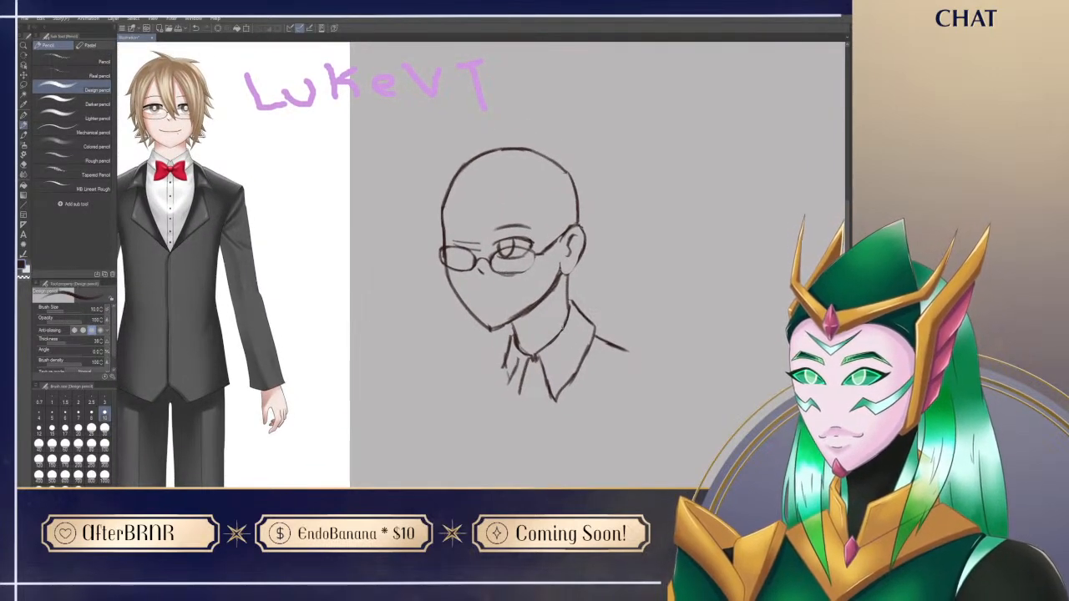
{"action": "mouse_move", "coordinate": [500, 451]}
{"action": "left_mouse_down"}
{"action": "mouse_move", "coordinate": [500, 410]}
{"action": "mouse_move", "coordinate": [514, 445]}
{"action": "left_mouse_up"}
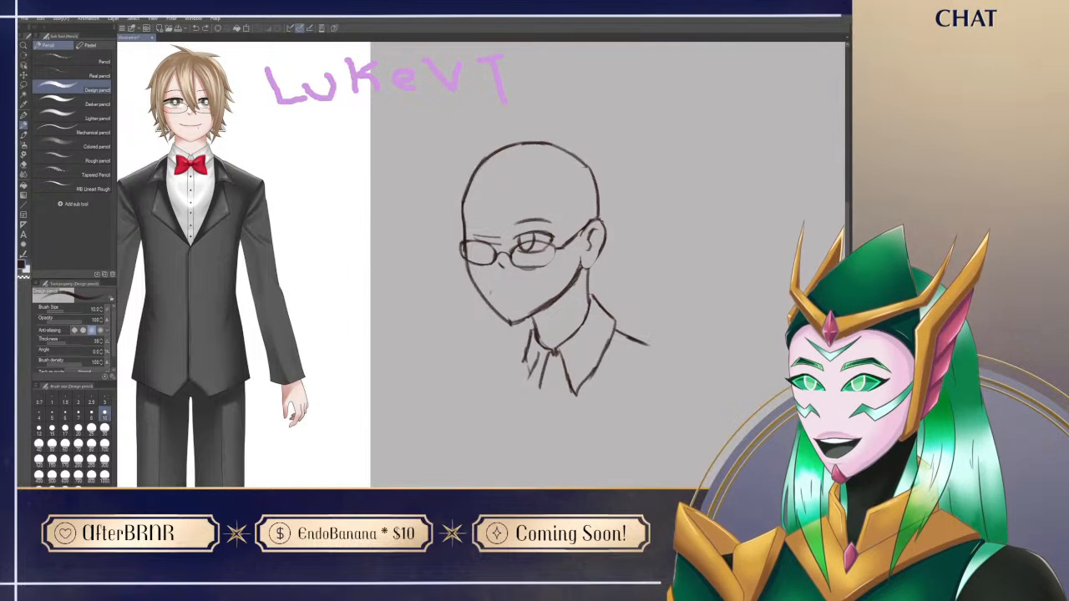
Step: Draw a slightly smiling mouth, clean up the chin and add a small mole below the near mouth corner
{"action": "mouse_move", "coordinate": [498, 294]}
{"action": "left_mouse_down"}
{"action": "mouse_move", "coordinate": [532, 291]}
{"action": "mouse_move", "coordinate": [519, 298]}
{"action": "left_mouse_up"}
{"action": "key", "text": "ctrl+z"}
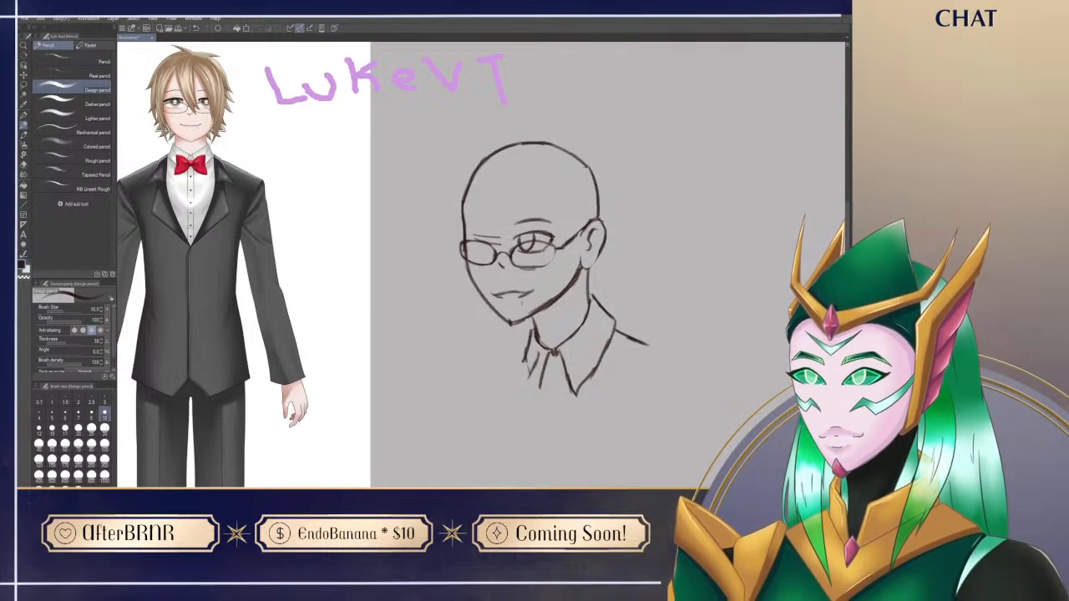
{"action": "key", "text": "e"}
{"action": "left_click_drag", "start_coordinate": [504, 317], "coordinate": [516, 327]}
{"action": "key", "text": "p"}
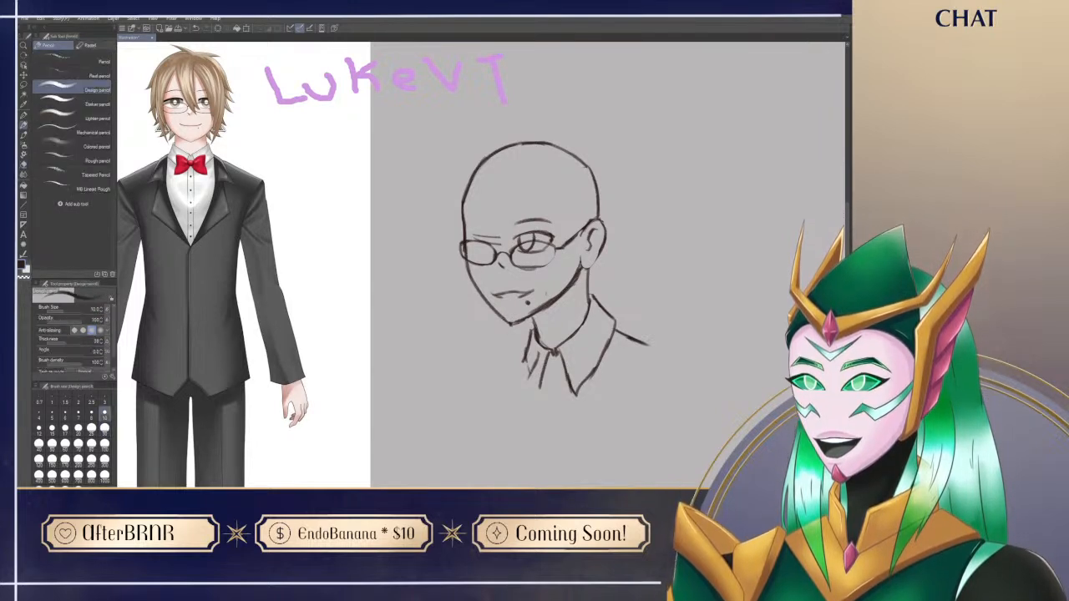
{"action": "key", "text": "e"}
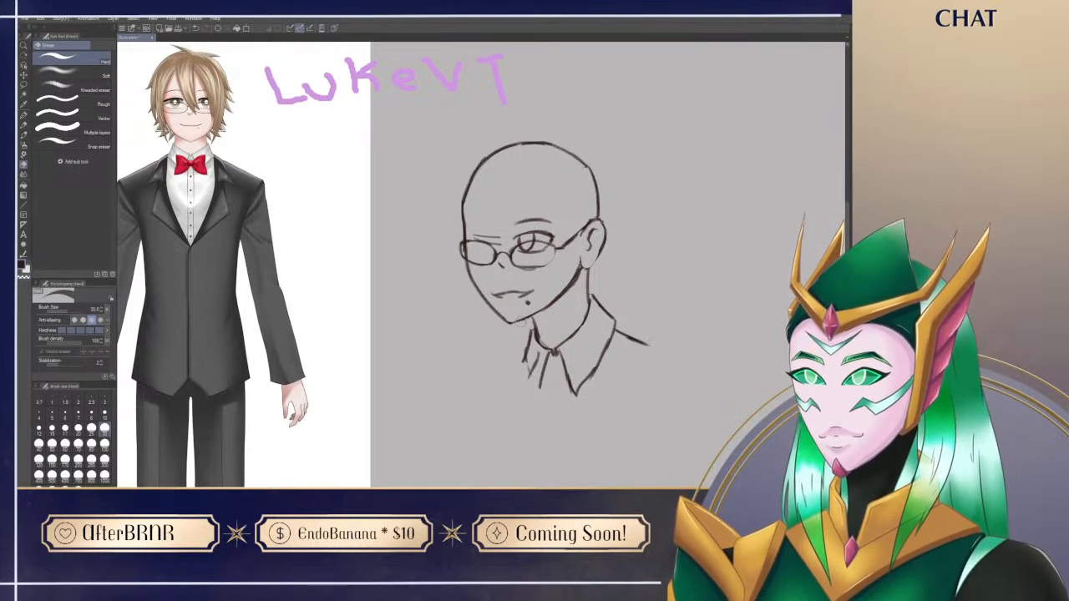
{"action": "key", "text": "p"}
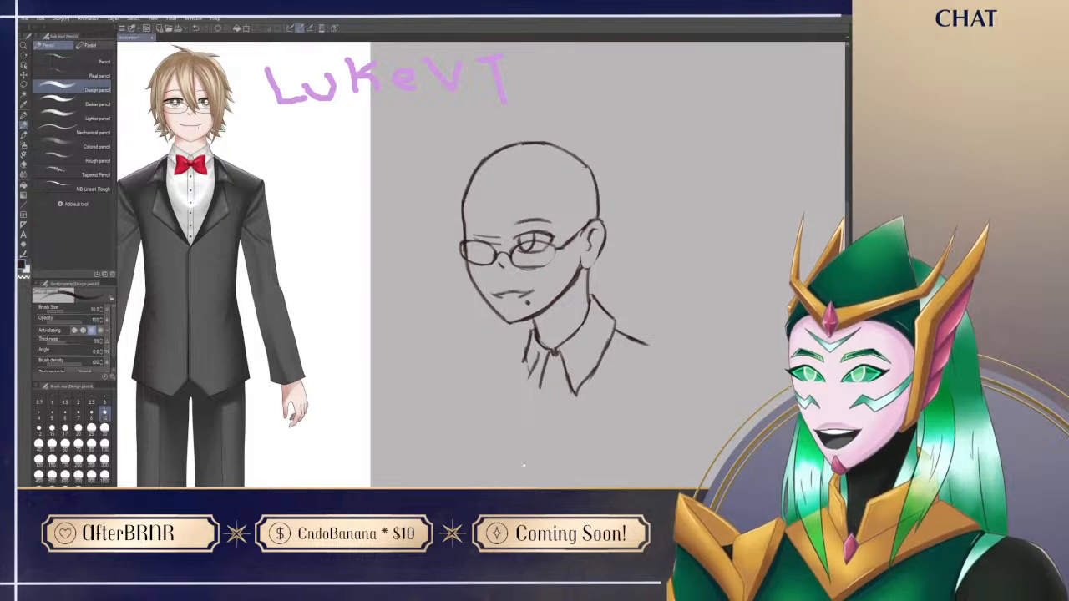
Step: Erase the old far brow strokes and draw the far eye, its iris and a new eyebrow around the far lens
{"action": "mouse_move", "coordinate": [597, 455]}
{"action": "left_mouse_down"}
{"action": "mouse_move", "coordinate": [576, 467]}
{"action": "mouse_move", "coordinate": [584, 473]}
{"action": "left_mouse_up"}
{"action": "key", "text": "e"}
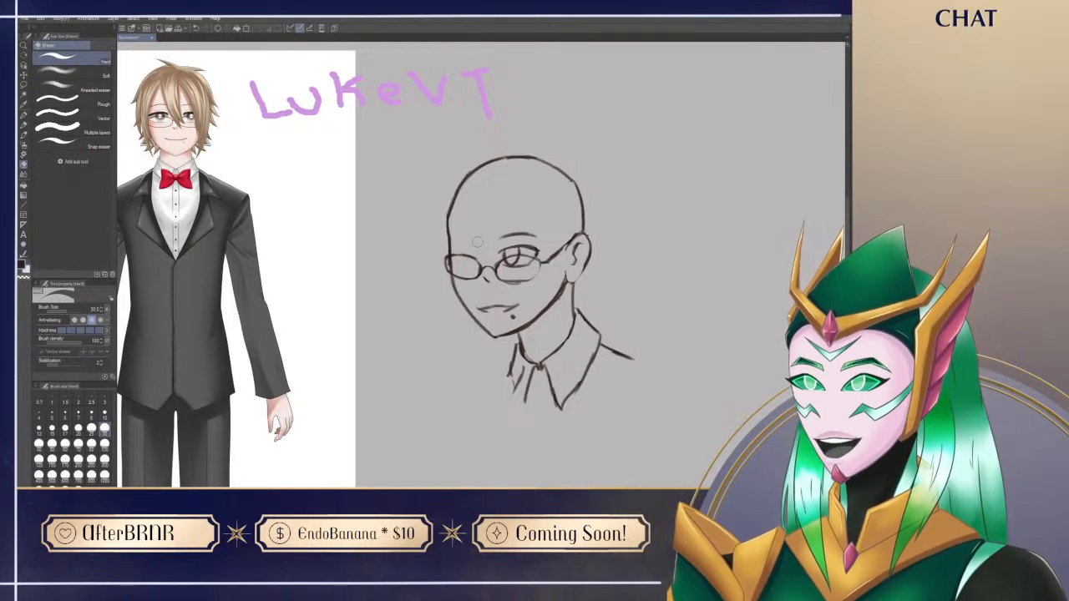
{"action": "key", "text": "p"}
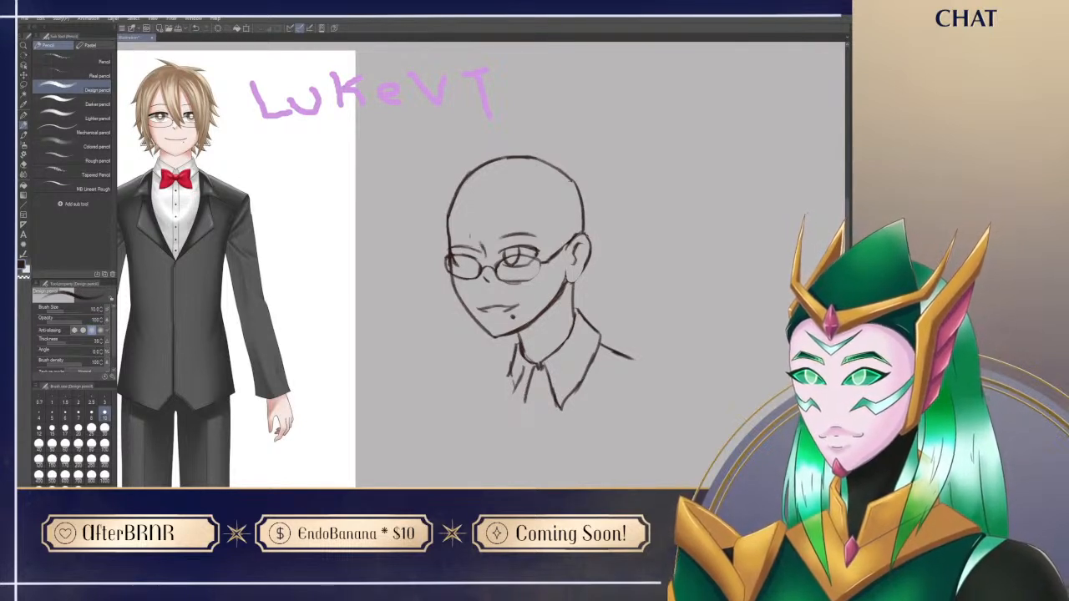
{"action": "key", "text": "e"}
{"action": "key", "text": "p"}
{"action": "key", "text": "e"}
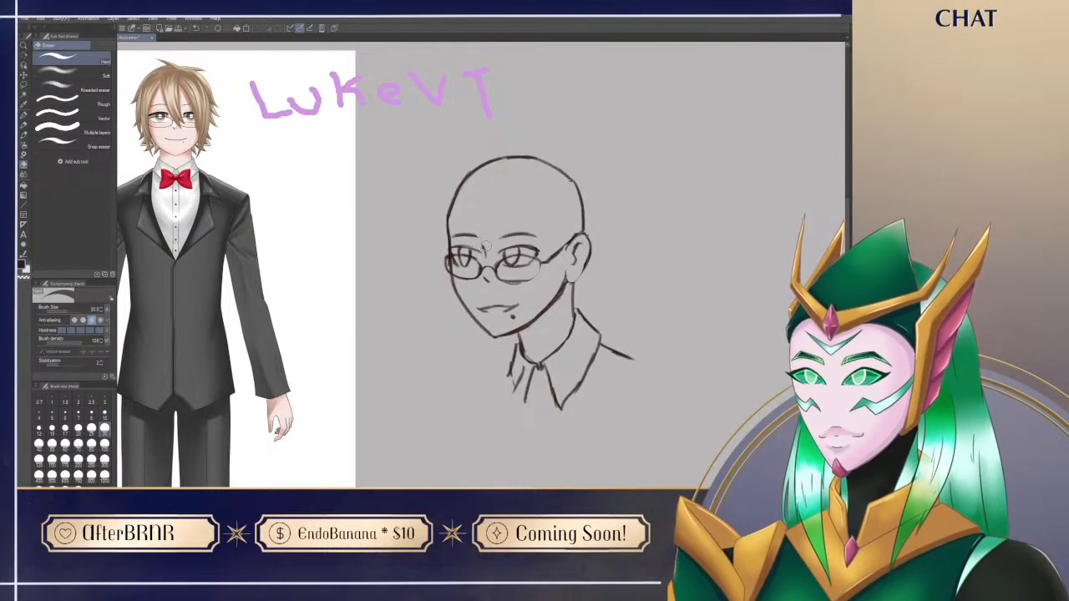
{"action": "key", "text": "p"}
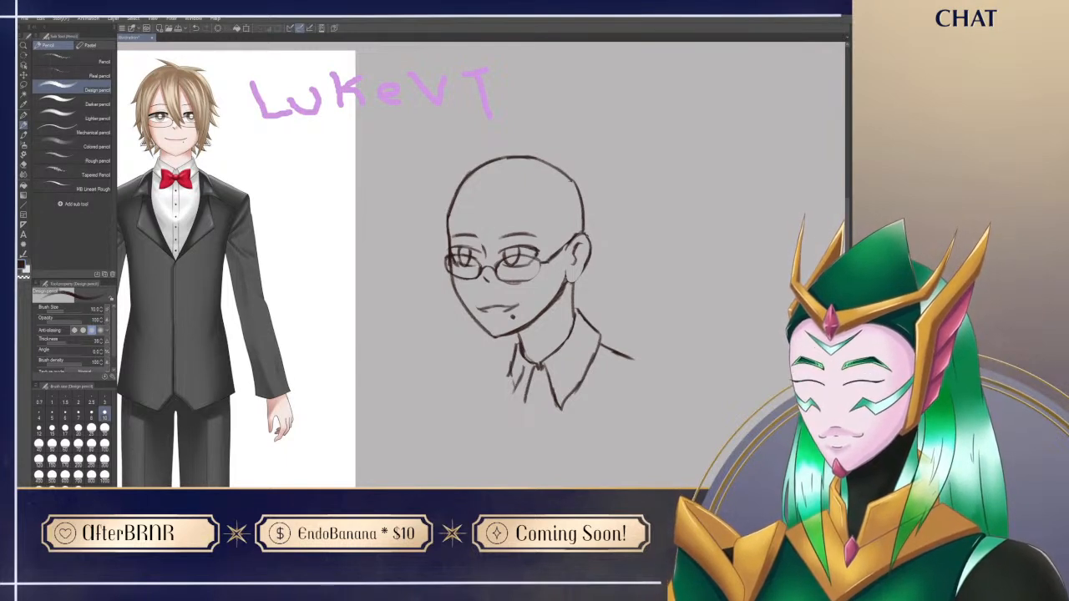
Step: Refine the lines of both eyes and the glasses, trimming strokes around the lenses and the glasses arm
{"action": "key", "text": "e"}
{"action": "left_click_drag", "start_coordinate": [456, 267], "coordinate": [475, 268]}
{"action": "key", "text": "p"}
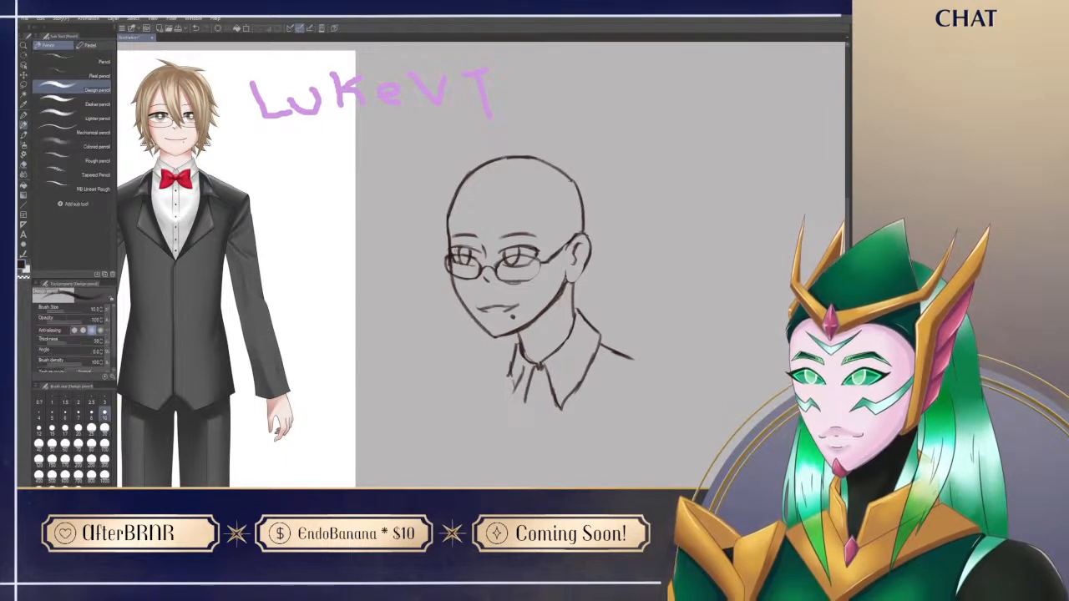
{"action": "key", "text": "e"}
{"action": "mouse_move", "coordinate": [461, 243]}
{"action": "left_mouse_down"}
{"action": "mouse_move", "coordinate": [449, 255]}
{"action": "mouse_move", "coordinate": [543, 253]}
{"action": "left_mouse_up"}
{"action": "key", "text": "p"}
{"action": "key", "text": "e"}
{"action": "key", "text": "p"}
{"action": "key", "text": "e"}
{"action": "key", "text": "p"}
{"action": "key", "text": "e"}
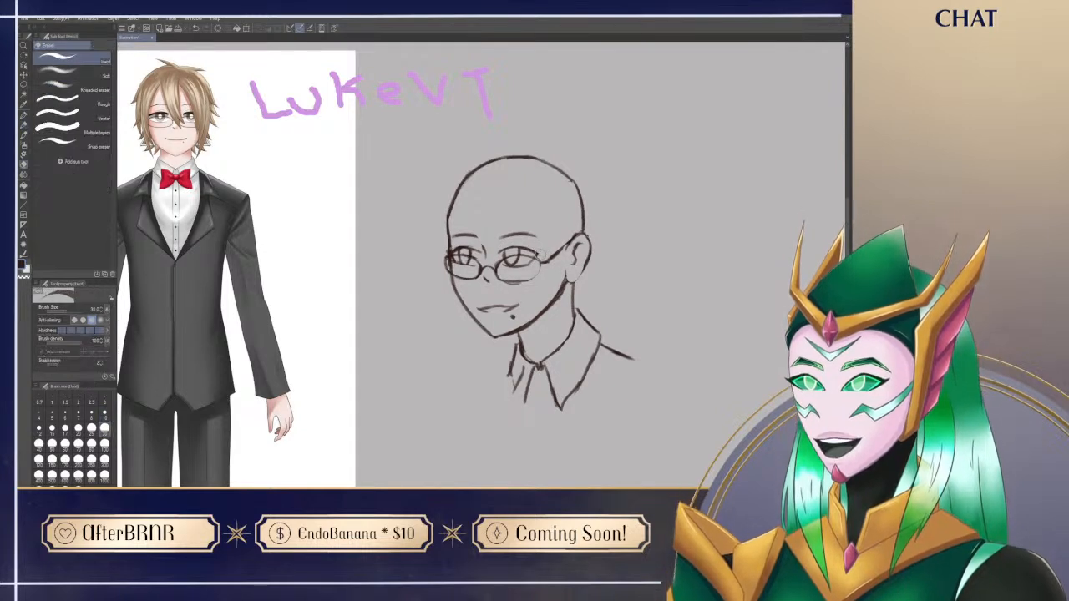
{"action": "key", "text": "p"}
Step: Touch up the eyebrow and eyelid lines above the glasses, erasing surplus marks
{"action": "left_click_drag", "start_coordinate": [494, 418], "coordinate": [492, 434]}
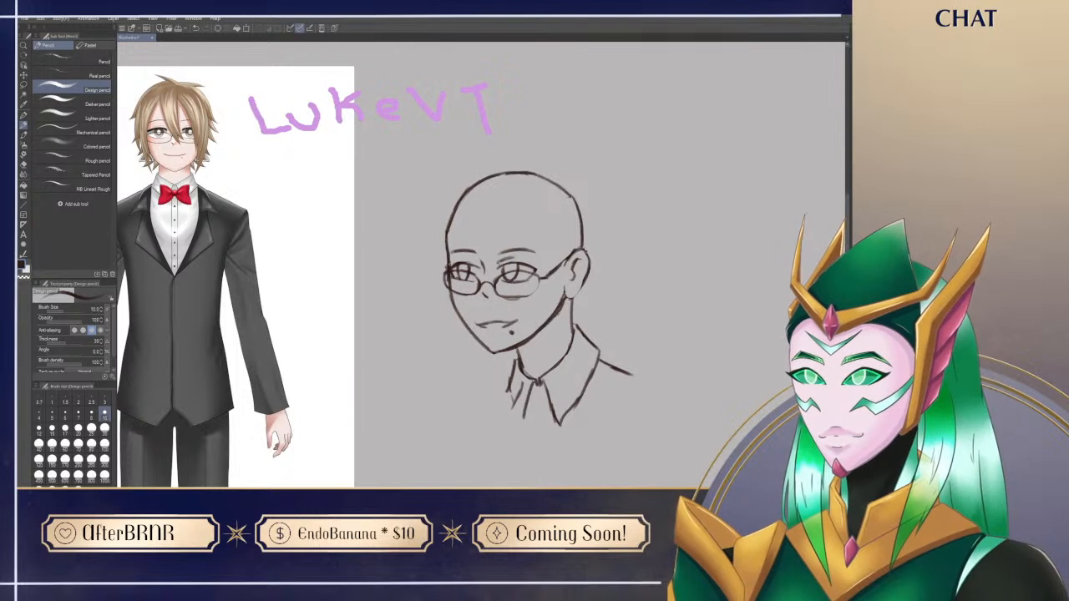
{"action": "mouse_move", "coordinate": [530, 251]}
{"action": "left_mouse_down"}
{"action": "mouse_move", "coordinate": [522, 220]}
{"action": "mouse_move", "coordinate": [474, 242]}
{"action": "left_mouse_up"}
{"action": "key", "text": "e"}
{"action": "key", "text": "p"}
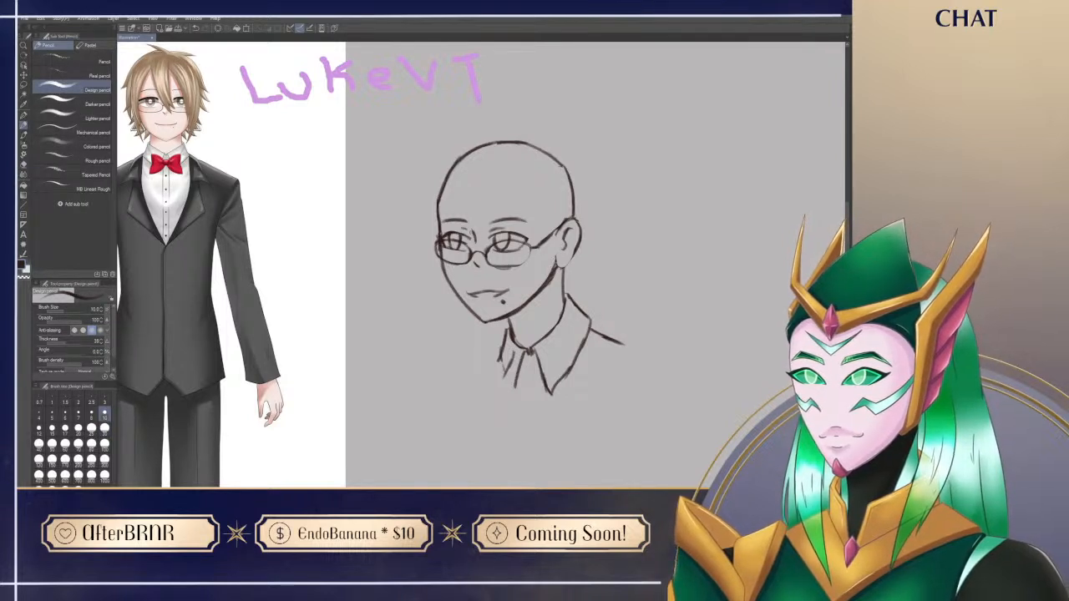
Step: Draw the far shoulder line outward from the collar and reshape the far collar flap's outer edge
{"action": "left_click_drag", "start_coordinate": [524, 464], "coordinate": [508, 440]}
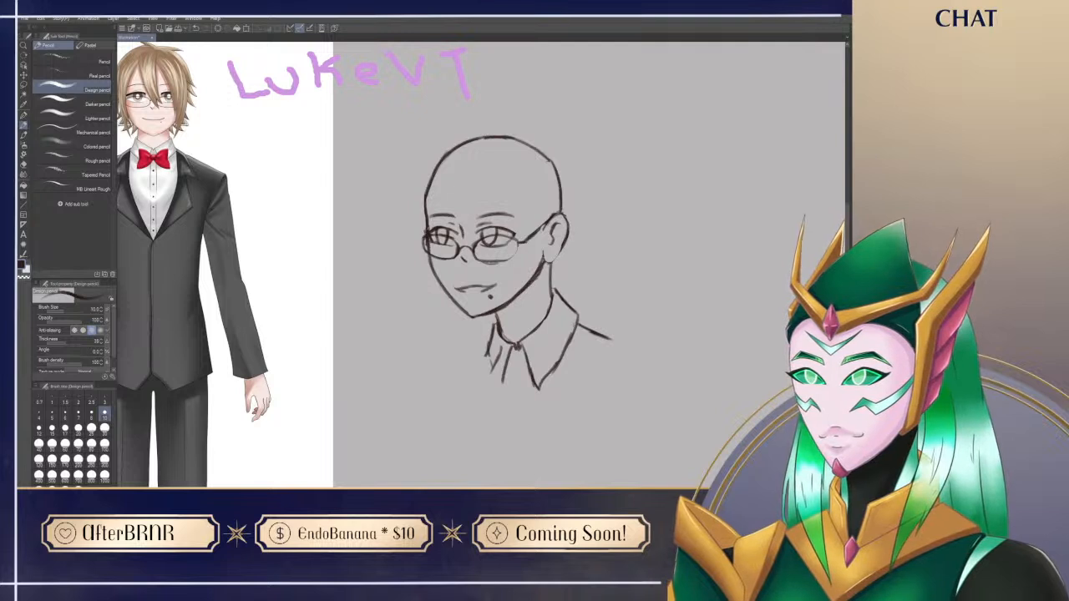
{"action": "left_click_drag", "start_coordinate": [494, 329], "coordinate": [431, 358]}
{"action": "key", "text": "e"}
{"action": "mouse_move", "coordinate": [499, 351]}
{"action": "left_mouse_down"}
{"action": "mouse_move", "coordinate": [491, 367]}
{"action": "mouse_move", "coordinate": [491, 332]}
{"action": "mouse_move", "coordinate": [501, 385]}
{"action": "mouse_move", "coordinate": [496, 315]}
{"action": "left_mouse_up"}
{"action": "key", "text": "p"}
{"action": "key", "text": "ctrl+z"}
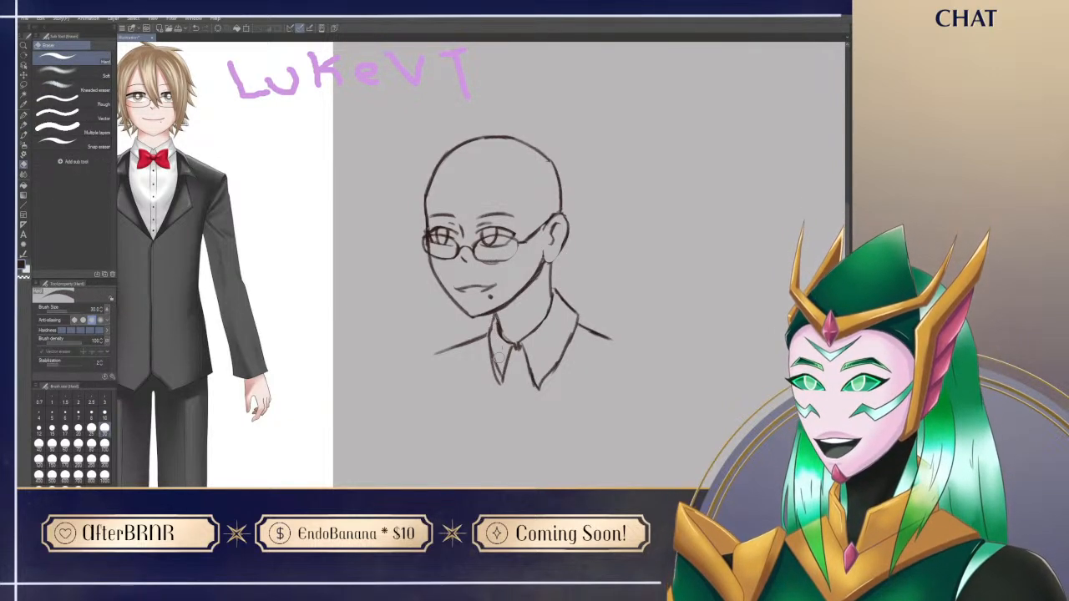
Step: Sharpen the far collar flap into a clean point, erasing the stray strokes inside it and at the neck
{"action": "left_click_drag", "start_coordinate": [494, 344], "coordinate": [503, 391]}
{"action": "key", "text": "p"}
{"action": "key", "text": "e"}
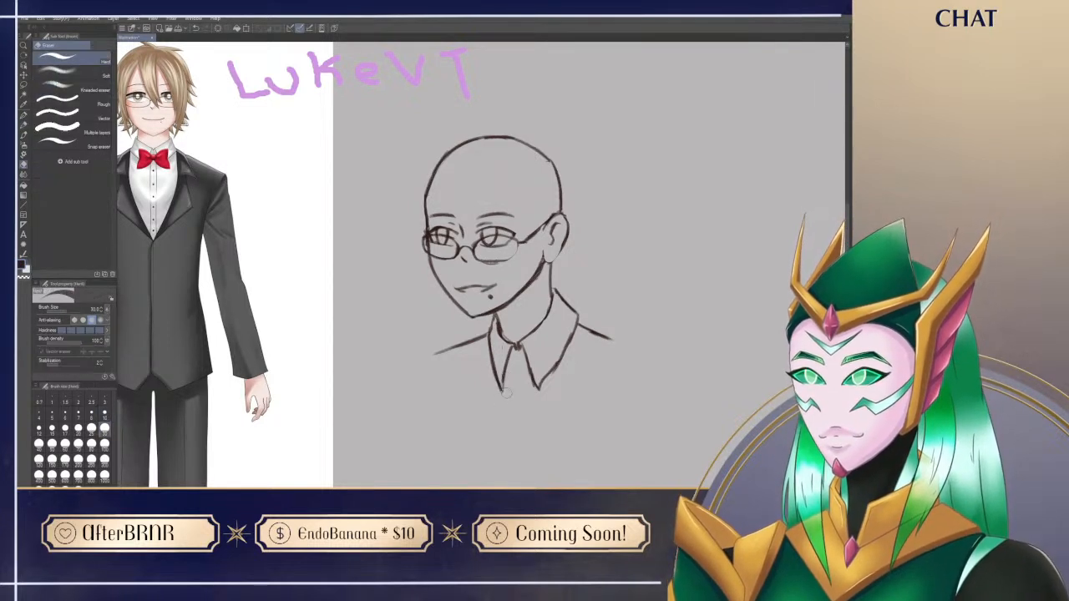
{"action": "left_click_drag", "start_coordinate": [495, 317], "coordinate": [499, 323]}
{"action": "key", "text": "p"}
{"action": "key", "text": "ctrl+z"}
Step: Add the slanted neck muscle line below the ear and strengthen the front neck line at the throat
{"action": "left_click_drag", "start_coordinate": [536, 424], "coordinate": [483, 410]}
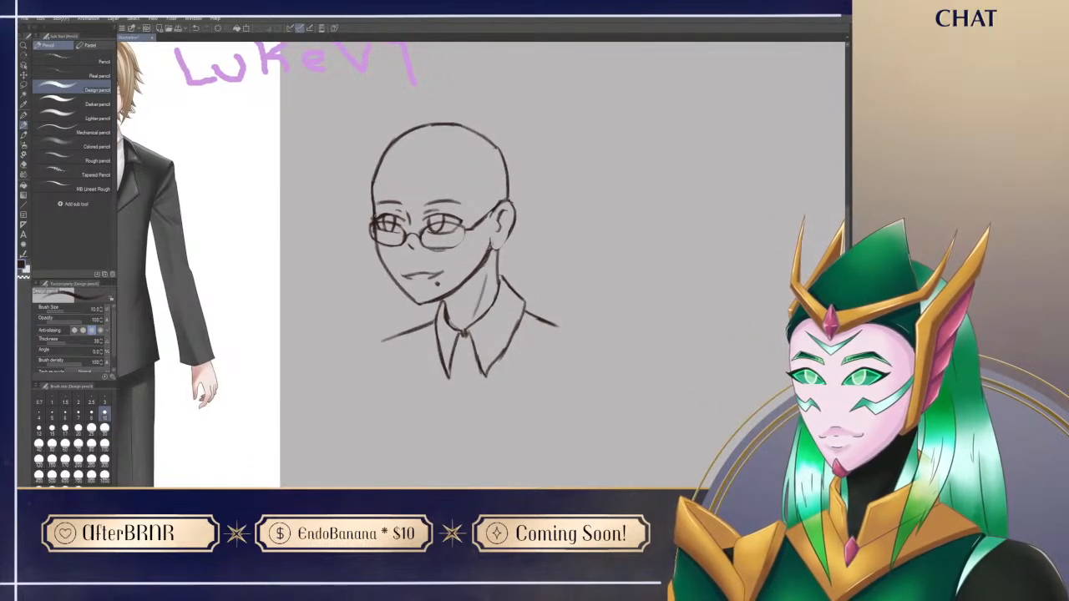
{"action": "key", "text": "e"}
{"action": "left_click_drag", "start_coordinate": [488, 238], "coordinate": [477, 270]}
{"action": "key", "text": "p"}
{"action": "left_click_drag", "start_coordinate": [502, 430], "coordinate": [544, 431]}
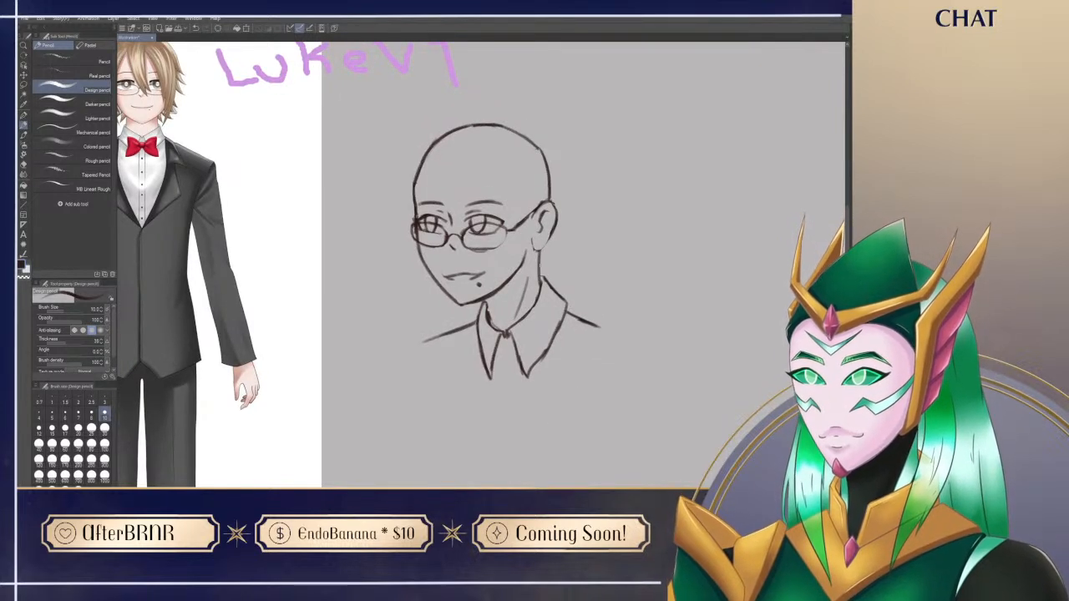
{"action": "left_click_drag", "start_coordinate": [487, 301], "coordinate": [491, 323]}
Step: Lasso the whole head and rotate it slightly clockwise on the neck
{"action": "left_click_drag", "start_coordinate": [516, 437], "coordinate": [453, 466]}
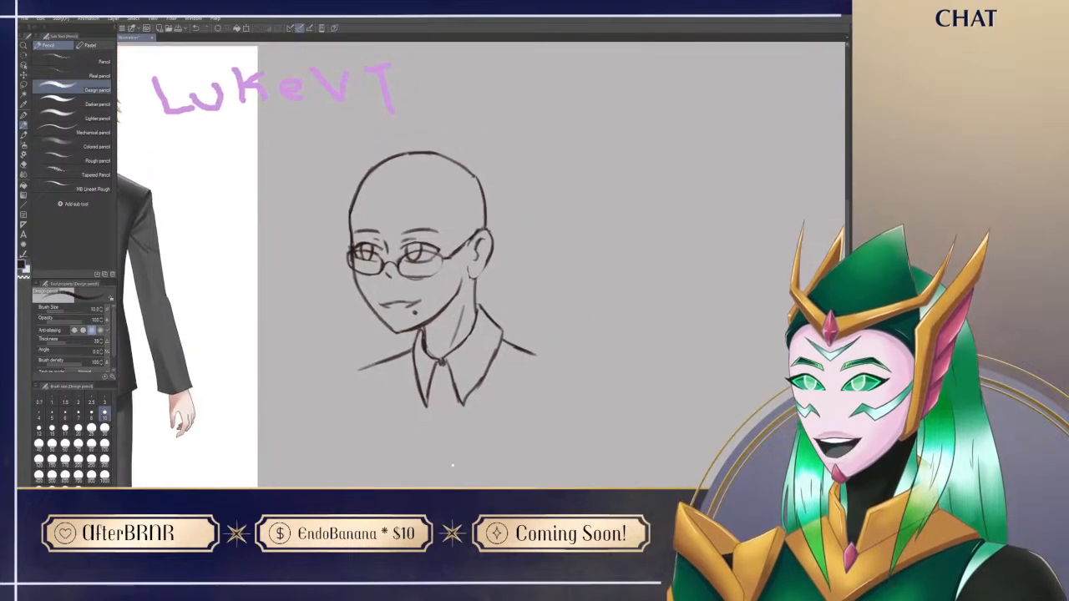
{"action": "left_click_drag", "start_coordinate": [565, 392], "coordinate": [558, 425]}
{"action": "left_click_drag", "start_coordinate": [548, 472], "coordinate": [493, 447]}
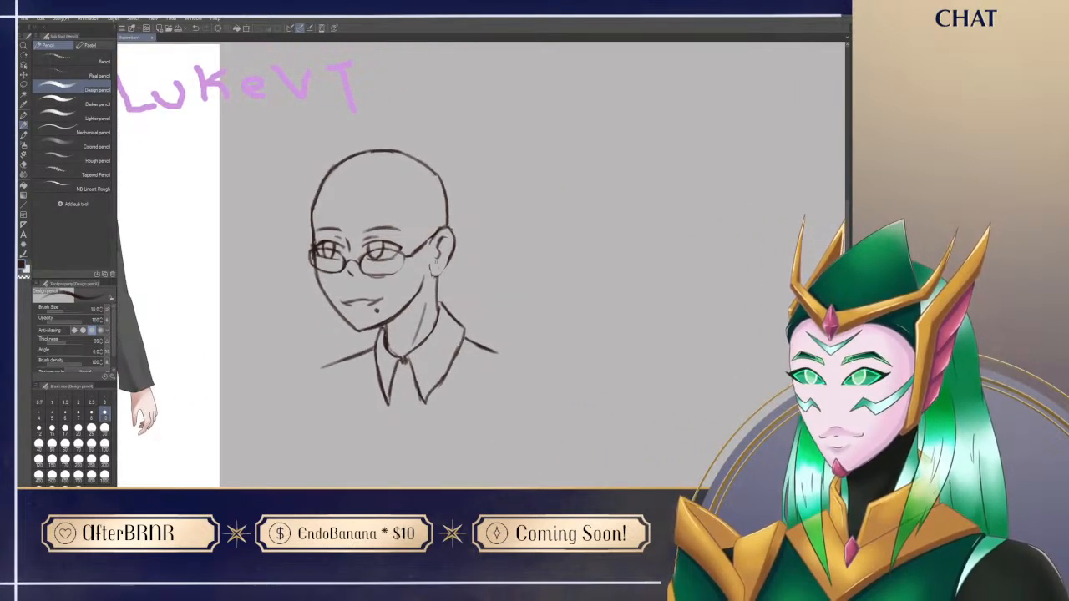
{"action": "key", "text": "m"}
{"action": "mouse_move", "coordinate": [335, 338]}
{"action": "left_mouse_down"}
{"action": "mouse_move", "coordinate": [305, 141]}
{"action": "mouse_move", "coordinate": [511, 232]}
{"action": "mouse_move", "coordinate": [456, 283]}
{"action": "mouse_move", "coordinate": [430, 280]}
{"action": "mouse_move", "coordinate": [382, 328]}
{"action": "left_mouse_up"}
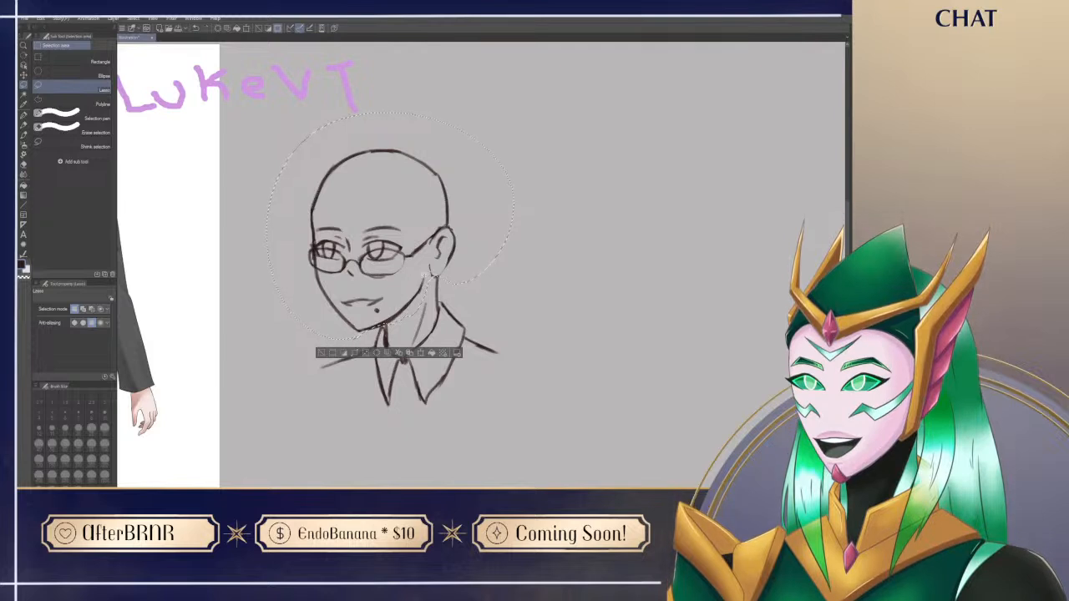
{"action": "key", "text": "ctrl+t"}
{"action": "left_click_drag", "start_coordinate": [444, 186], "coordinate": [453, 184]}
{"action": "left_click_drag", "start_coordinate": [594, 104], "coordinate": [601, 116]}
{"action": "left_click_drag", "start_coordinate": [581, 268], "coordinate": [603, 272]}
{"action": "left_click_drag", "start_coordinate": [620, 319], "coordinate": [621, 314]}
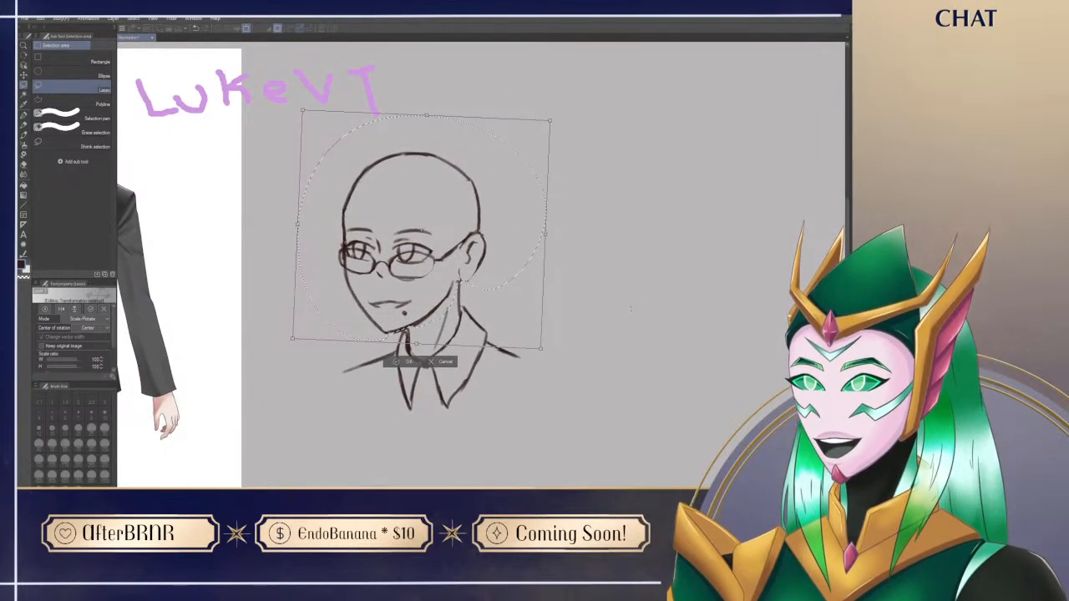
{"action": "key", "text": "Return"}
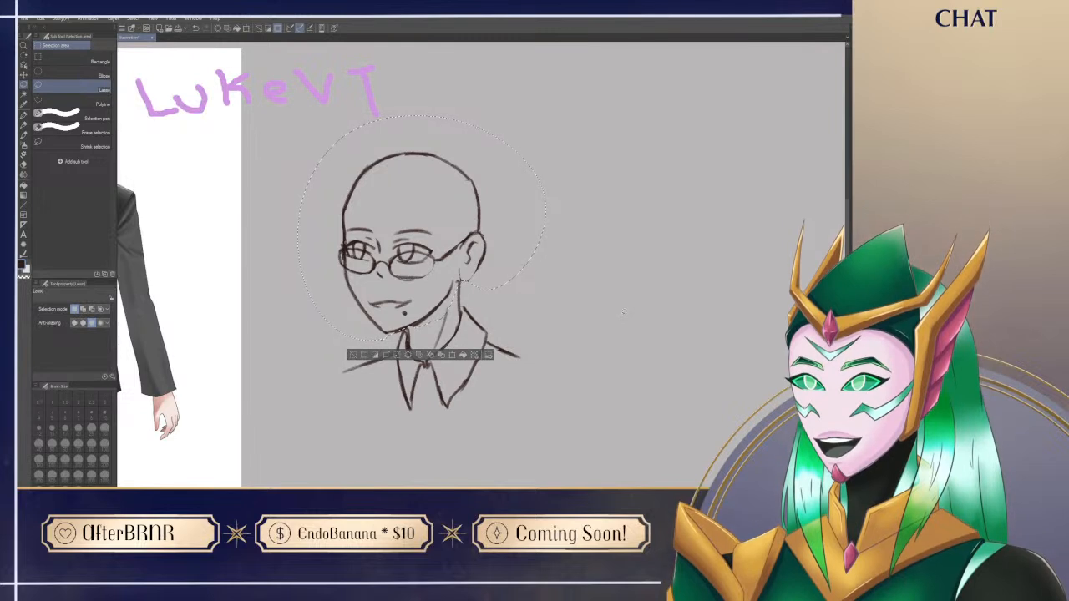
Step: Deselect the head and reconnect the chin and jaw line with the neck
{"action": "key", "text": "p"}
{"action": "mouse_move", "coordinate": [384, 333]}
{"action": "left_mouse_down"}
{"action": "mouse_move", "coordinate": [413, 328]}
{"action": "mouse_move", "coordinate": [407, 339]}
{"action": "mouse_move", "coordinate": [430, 316]}
{"action": "left_mouse_up"}
{"action": "key", "text": "e"}
{"action": "key", "text": "p"}
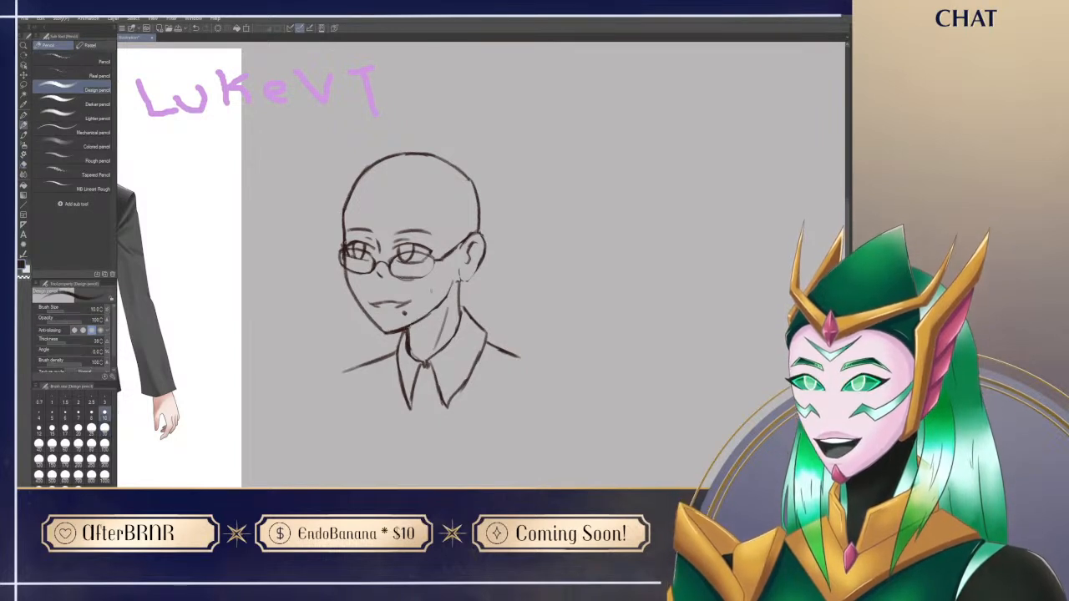
Step: Clean up the near ear and redraw the earlobe so it joins the jaw and neck lines
{"action": "left_click_drag", "start_coordinate": [465, 380], "coordinate": [453, 400]}
{"action": "left_click_drag", "start_coordinate": [413, 471], "coordinate": [410, 402]}
{"action": "left_click_drag", "start_coordinate": [552, 261], "coordinate": [552, 276]}
{"action": "key", "text": "e"}
{"action": "mouse_move", "coordinate": [471, 255]}
{"action": "left_mouse_down"}
{"action": "mouse_move", "coordinate": [474, 273]}
{"action": "mouse_move", "coordinate": [474, 255]}
{"action": "left_mouse_up"}
{"action": "key", "text": "p"}
{"action": "key", "text": "e"}
{"action": "key", "text": "p"}
{"action": "key", "text": "e"}
{"action": "key", "text": "p"}
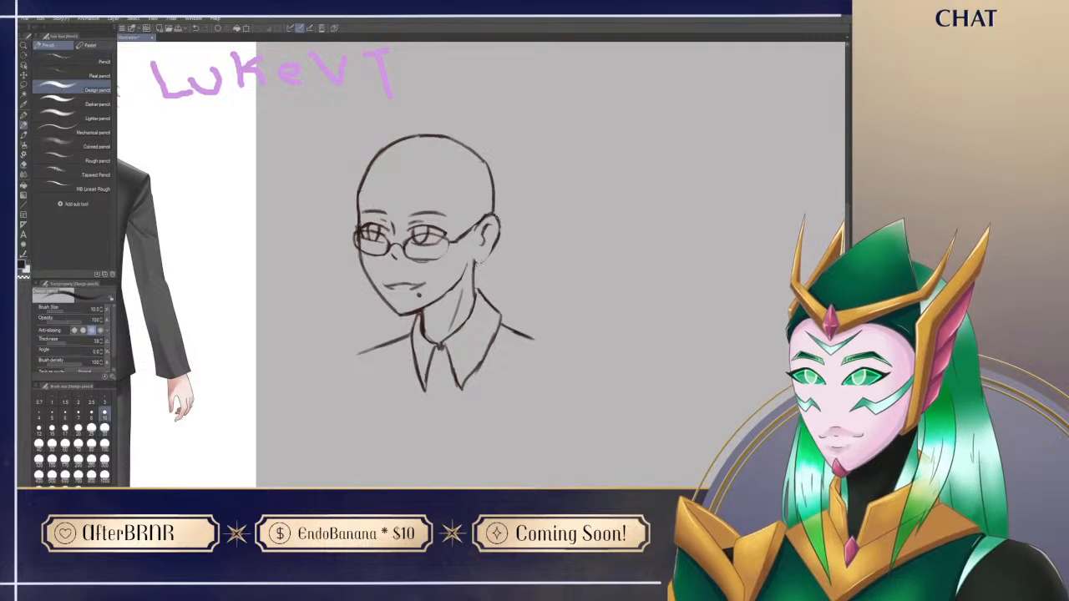
Step: Retrace the outline at the upper back of the skull
{"action": "key", "text": "e"}
{"action": "key", "text": "p"}
{"action": "mouse_move", "coordinate": [487, 159]}
{"action": "left_mouse_down"}
{"action": "mouse_move", "coordinate": [494, 186]}
{"action": "mouse_move", "coordinate": [490, 177]}
{"action": "left_mouse_up"}
Step: Rework the forehead outline above the far temple, undoing unsuitable strokes and smoothing the curve
{"action": "left_click_drag", "start_coordinate": [449, 411], "coordinate": [483, 478]}
{"action": "left_click_drag", "start_coordinate": [392, 257], "coordinate": [429, 213]}
{"action": "key", "text": "e"}
{"action": "key", "text": "p"}
{"action": "key", "text": "ctrl+z"}
{"action": "mouse_move", "coordinate": [393, 257]}
{"action": "left_mouse_down"}
{"action": "mouse_move", "coordinate": [432, 208]}
{"action": "mouse_move", "coordinate": [392, 265]}
{"action": "left_mouse_up"}
{"action": "key", "text": "ctrl+z"}
{"action": "key", "text": "e"}
{"action": "key", "text": "p"}
{"action": "left_click_drag", "start_coordinate": [423, 448], "coordinate": [411, 415]}
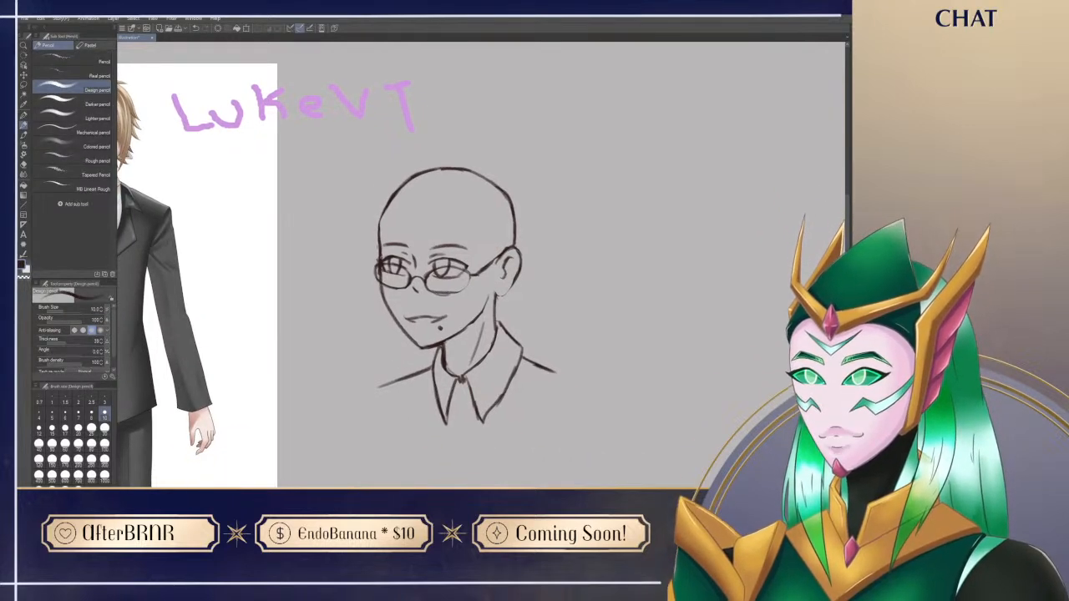
{"action": "left_click_drag", "start_coordinate": [379, 236], "coordinate": [409, 179]}
{"action": "key", "text": "ctrl+z"}
{"action": "left_click_drag", "start_coordinate": [379, 228], "coordinate": [388, 206]}
Step: Draw the round bow tie knot between the two collar points
{"action": "mouse_move", "coordinate": [544, 211]}
{"action": "left_mouse_down"}
{"action": "mouse_move", "coordinate": [569, 186]}
{"action": "mouse_move", "coordinate": [610, 195]}
{"action": "mouse_move", "coordinate": [588, 174]}
{"action": "left_mouse_up"}
{"action": "left_click_drag", "start_coordinate": [512, 411], "coordinate": [524, 409]}
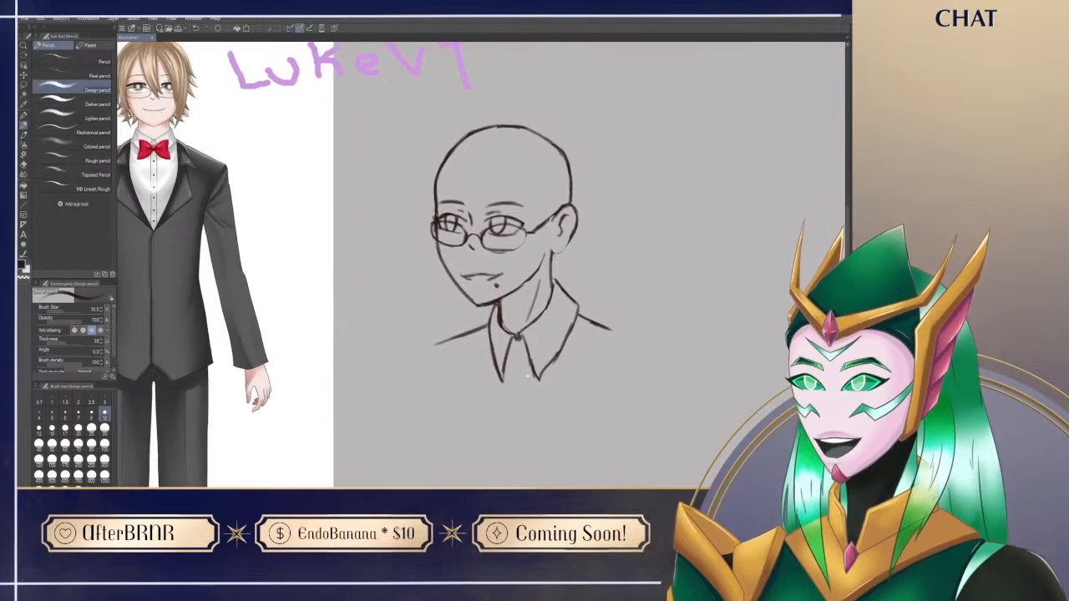
{"action": "left_click_drag", "start_coordinate": [518, 350], "coordinate": [519, 352]}
{"action": "key", "text": "e"}
{"action": "key", "text": "p"}
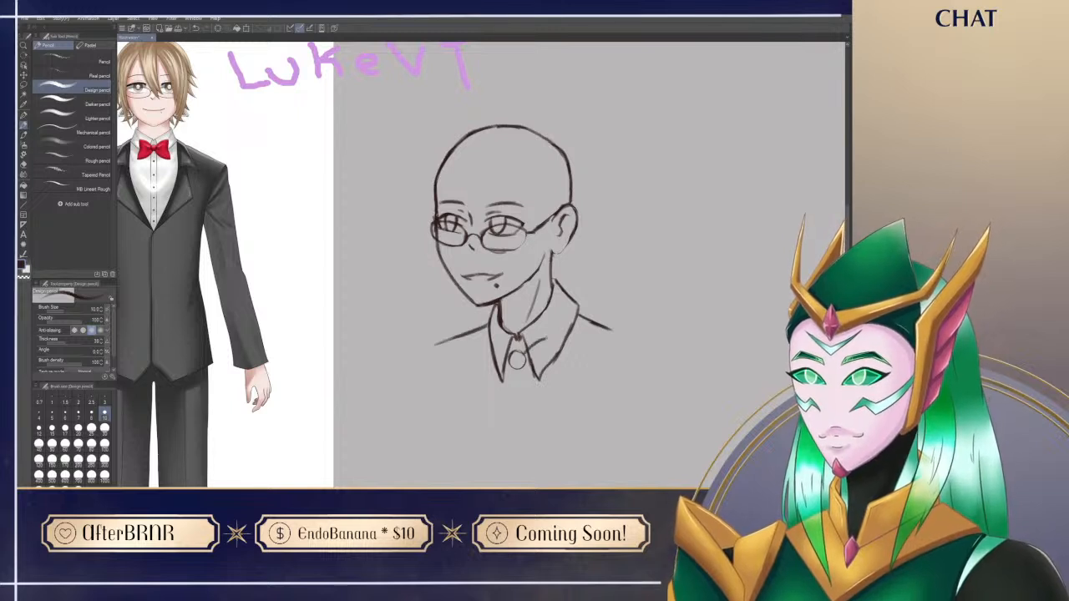
Step: Draw the near wing of the bow tie beside the knot and erase the collar lines it covers
{"action": "key", "text": "ctrl+z"}
{"action": "mouse_move", "coordinate": [529, 346]}
{"action": "left_mouse_down"}
{"action": "mouse_move", "coordinate": [556, 332]}
{"action": "mouse_move", "coordinate": [549, 387]}
{"action": "mouse_move", "coordinate": [539, 385]}
{"action": "mouse_move", "coordinate": [549, 394]}
{"action": "left_mouse_up"}
{"action": "key", "text": "ctrl+z"}
{"action": "key", "text": "e"}
{"action": "mouse_move", "coordinate": [522, 356]}
{"action": "left_mouse_down"}
{"action": "mouse_move", "coordinate": [548, 337]}
{"action": "mouse_move", "coordinate": [518, 359]}
{"action": "mouse_move", "coordinate": [547, 339]}
{"action": "mouse_move", "coordinate": [524, 361]}
{"action": "mouse_move", "coordinate": [539, 381]}
{"action": "mouse_move", "coordinate": [540, 362]}
{"action": "mouse_move", "coordinate": [547, 369]}
{"action": "mouse_move", "coordinate": [522, 362]}
{"action": "mouse_move", "coordinate": [538, 349]}
{"action": "left_mouse_up"}
{"action": "key", "text": "p"}
{"action": "key", "text": "ctrl+z"}
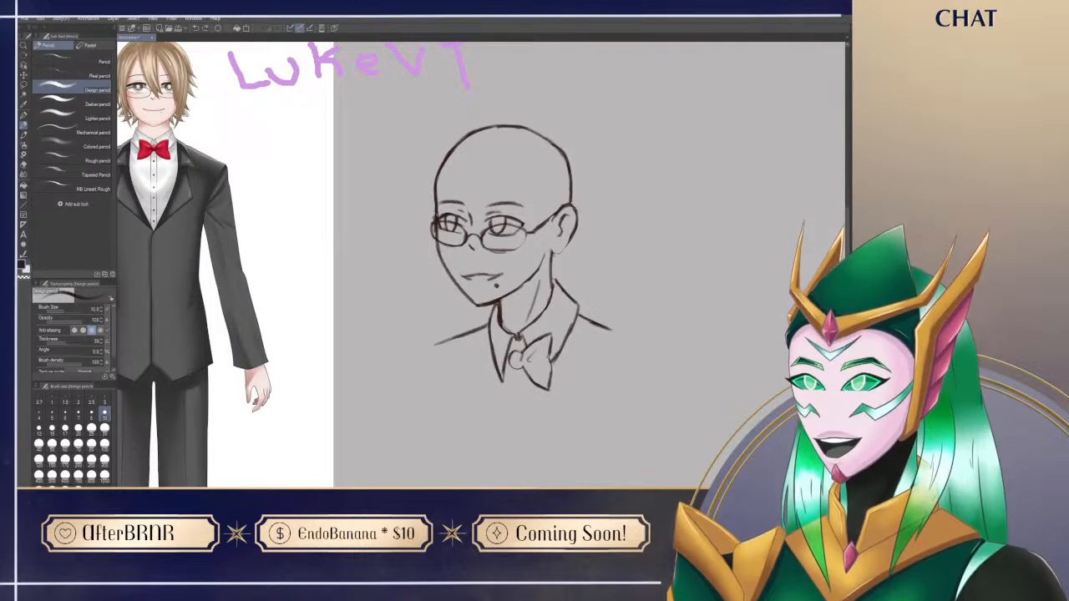
{"action": "left_click_drag", "start_coordinate": [552, 356], "coordinate": [550, 373]}
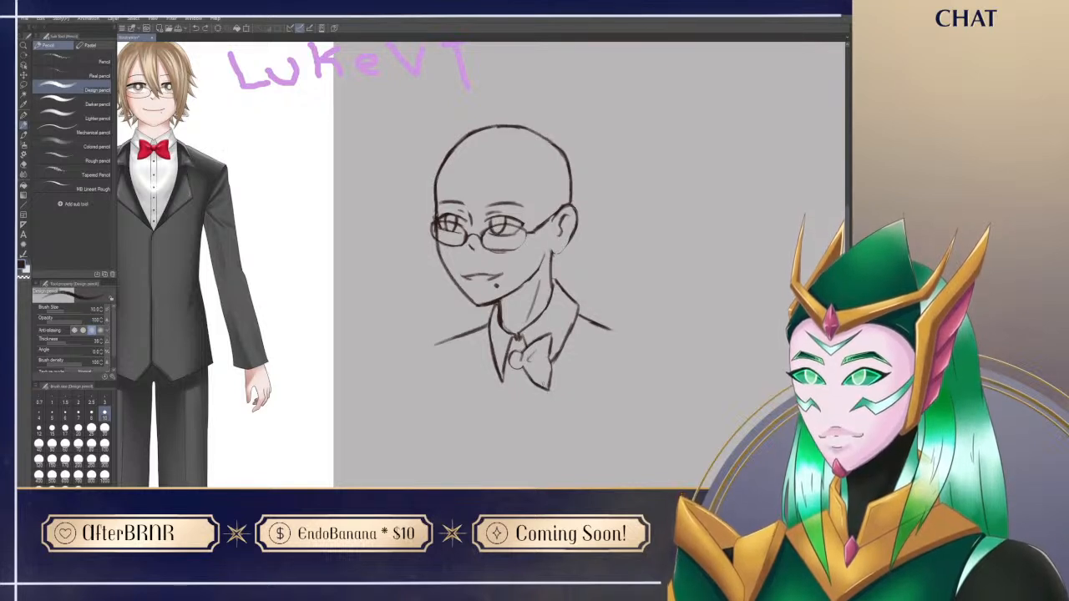
Step: Draw the far wing of the bow tie beside the knot and erase the collar lines it covers
{"action": "left_click_drag", "start_coordinate": [471, 405], "coordinate": [464, 404]}
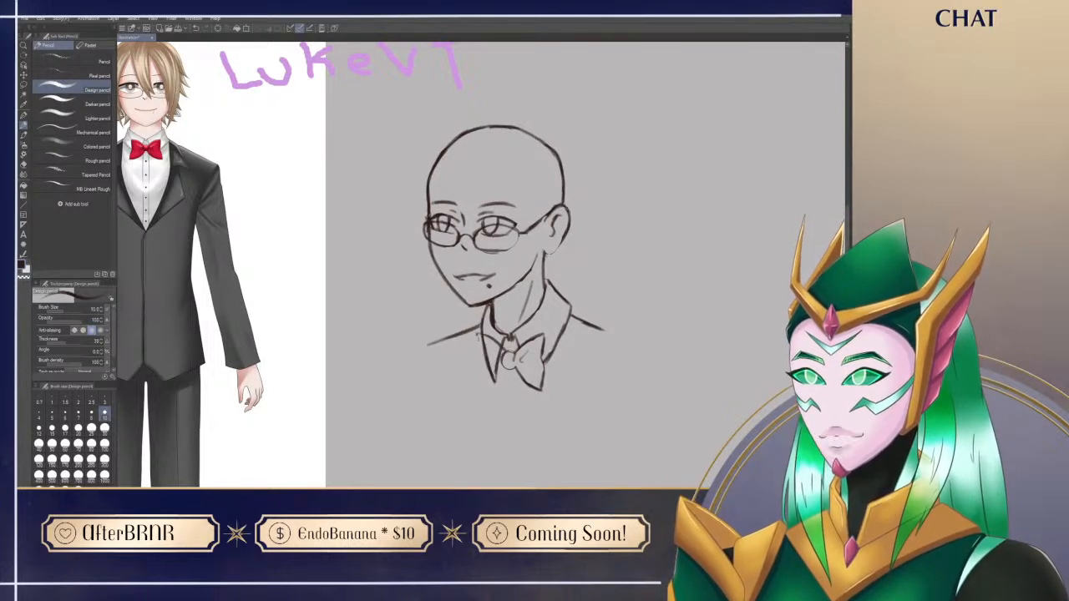
{"action": "left_click_drag", "start_coordinate": [478, 335], "coordinate": [485, 390]}
{"action": "key", "text": "ctrl+z"}
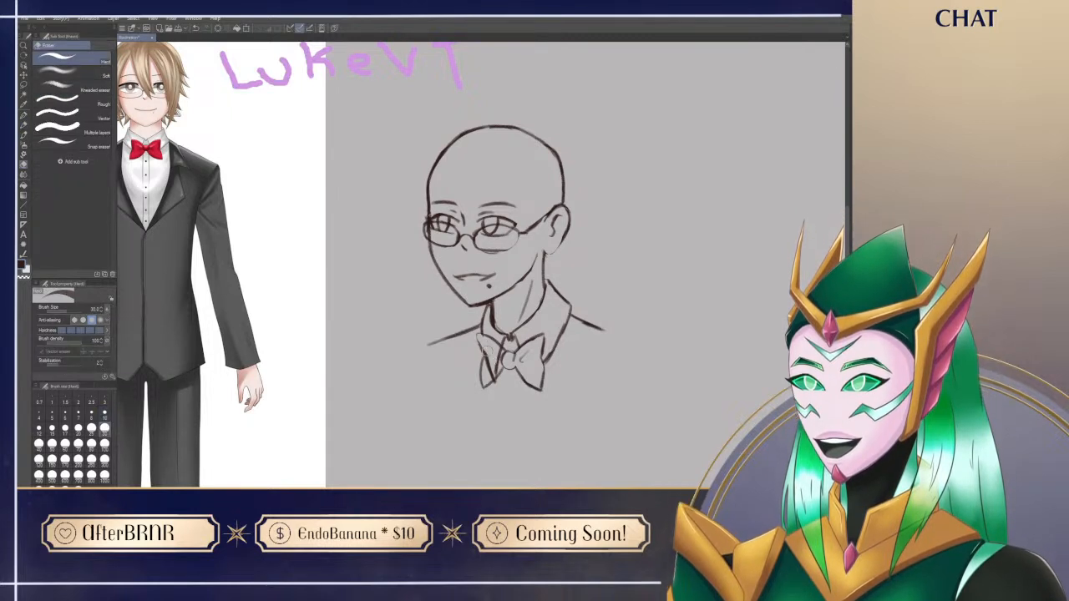
{"action": "left_click_drag", "start_coordinate": [478, 332], "coordinate": [482, 351]}
{"action": "key", "text": "ctrl+z"}
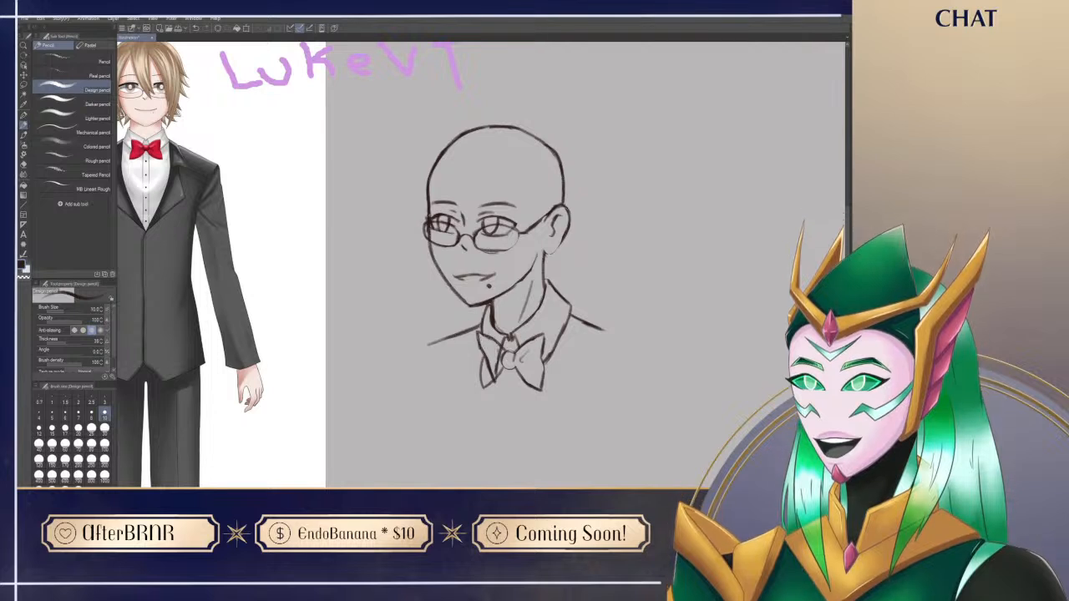
{"action": "key", "text": "e"}
{"action": "left_click_drag", "start_coordinate": [488, 373], "coordinate": [496, 347]}
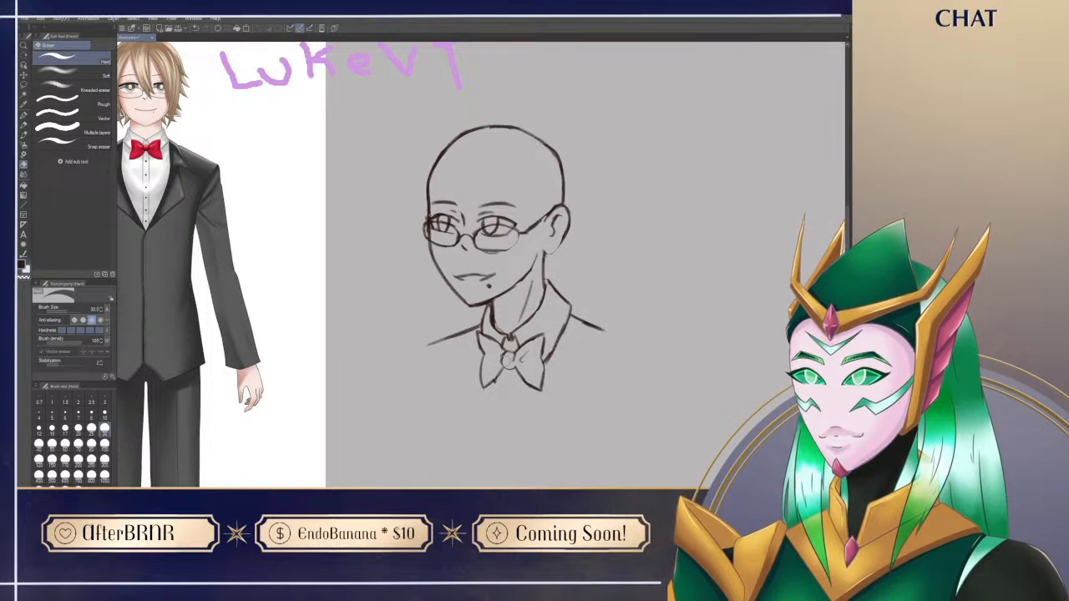
{"action": "key", "text": "p"}
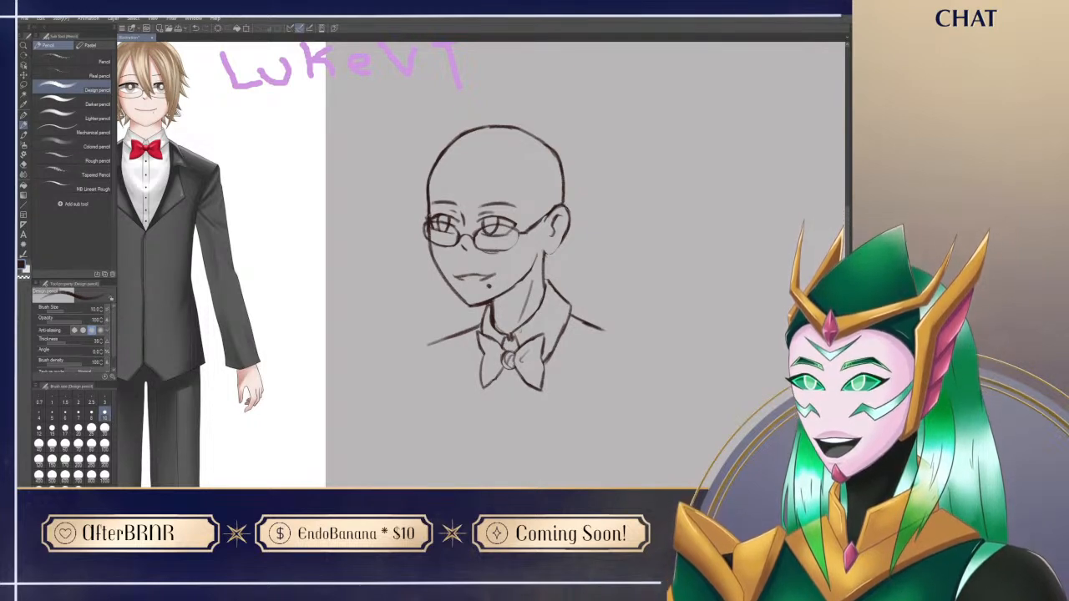
Step: Add short fold lines inside the bow tie's far wing and touch up the strokes around it
{"action": "mouse_move", "coordinate": [582, 460]}
{"action": "left_mouse_down"}
{"action": "mouse_move", "coordinate": [594, 446]}
{"action": "mouse_move", "coordinate": [591, 473]}
{"action": "left_mouse_up"}
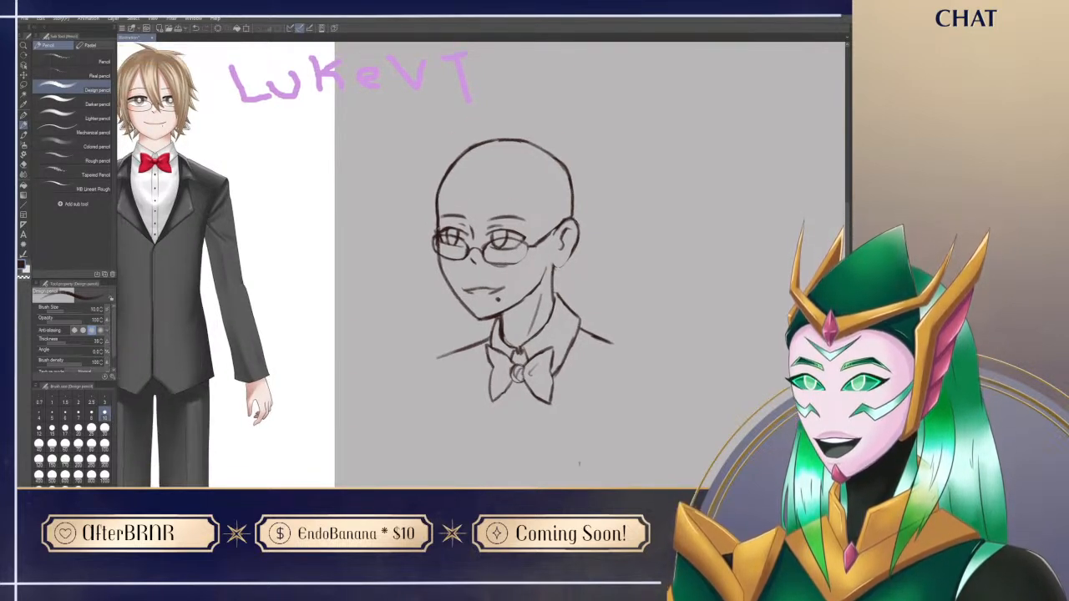
{"action": "left_click_drag", "start_coordinate": [505, 318], "coordinate": [515, 339]}
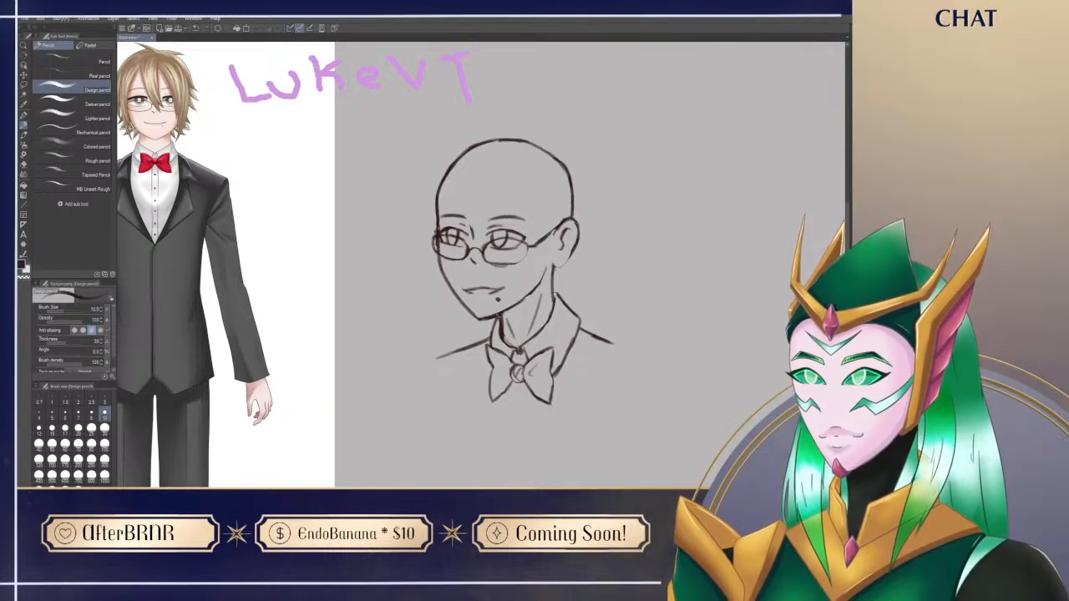
{"action": "left_click_drag", "start_coordinate": [498, 316], "coordinate": [488, 337]}
{"action": "left_click_drag", "start_coordinate": [569, 354], "coordinate": [550, 392]}
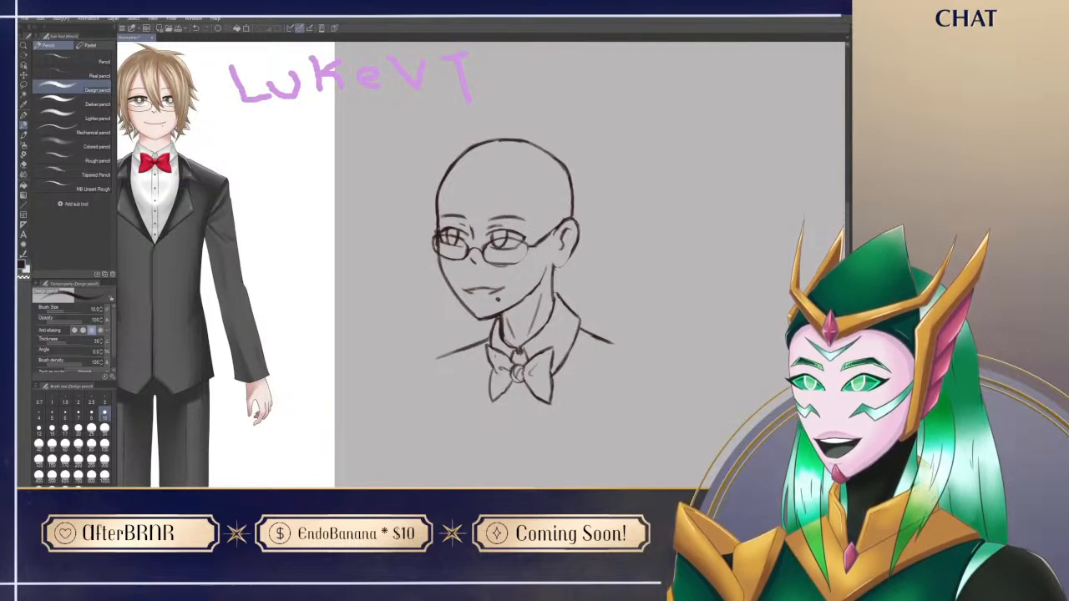
{"action": "scroll", "coordinate": [512, 404], "scroll_direction": "down", "scroll_amount": 2}
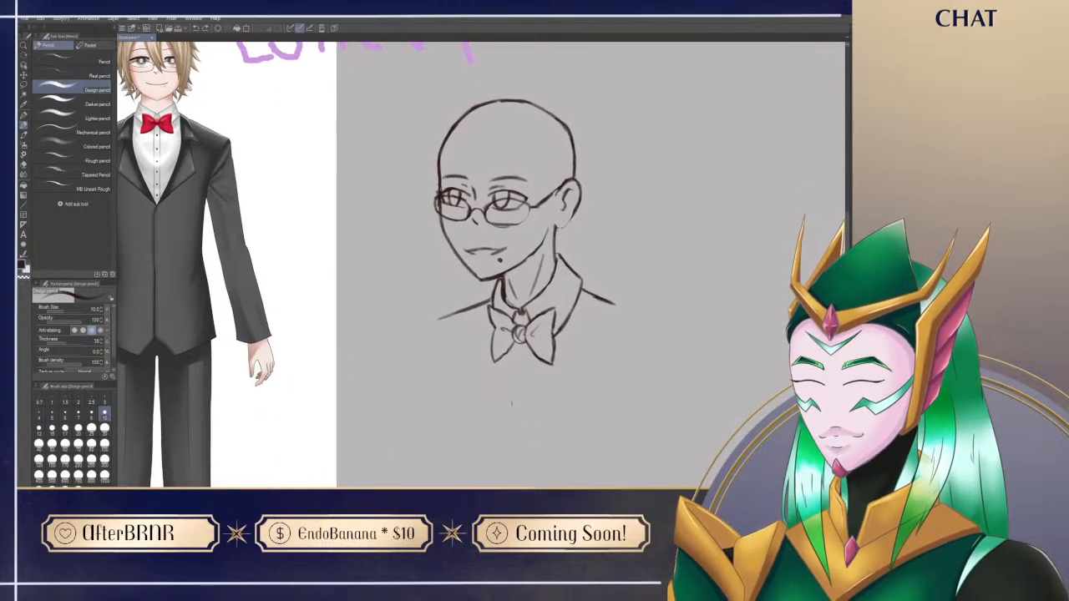
{"action": "mouse_move", "coordinate": [564, 414]}
{"action": "left_mouse_down"}
{"action": "mouse_move", "coordinate": [556, 432]}
{"action": "mouse_move", "coordinate": [556, 422]}
{"action": "left_mouse_up"}
{"action": "left_click_drag", "start_coordinate": [643, 431], "coordinate": [637, 444]}
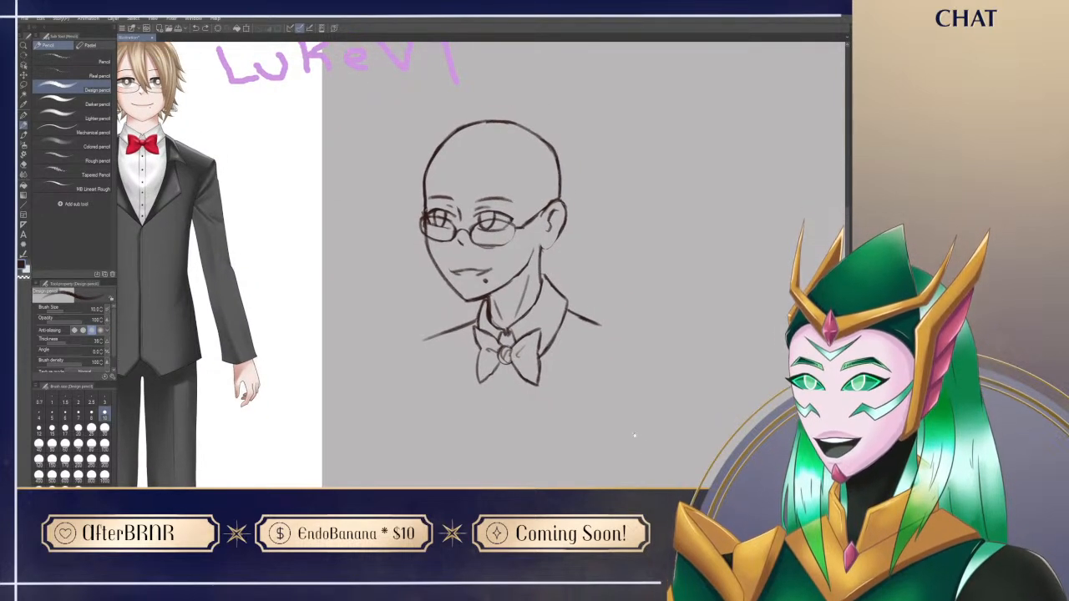
{"action": "left_click_drag", "start_coordinate": [214, 408], "coordinate": [243, 405]}
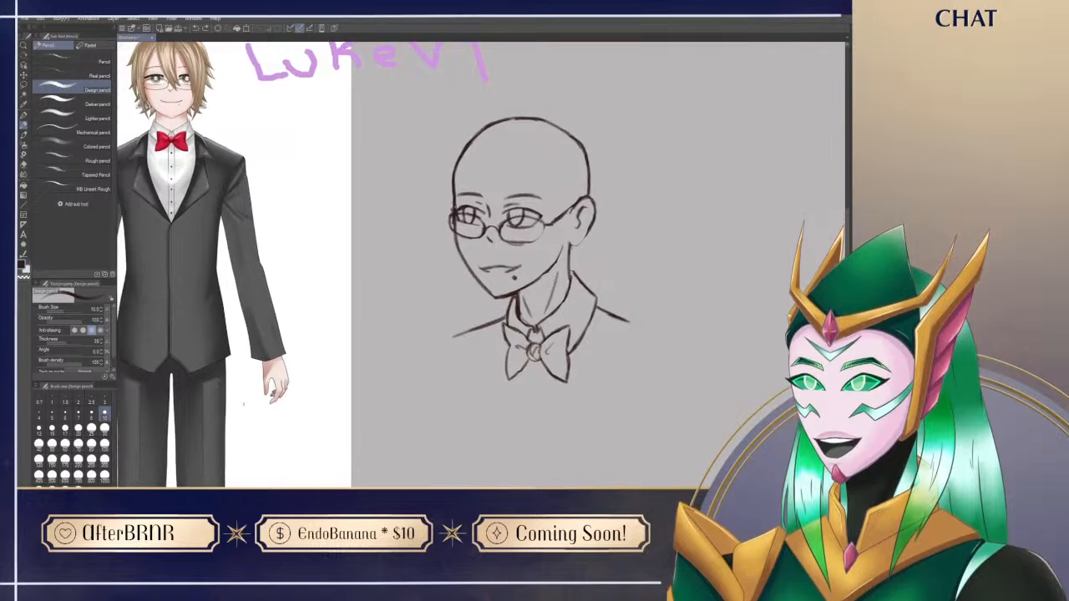
Step: Draw the upper section of the far lapel from the collar down to its notch, with a curved lower edge
{"action": "mouse_move", "coordinate": [507, 313]}
{"action": "left_mouse_down"}
{"action": "mouse_move", "coordinate": [485, 320]}
{"action": "mouse_move", "coordinate": [460, 408]}
{"action": "left_mouse_up"}
{"action": "key", "text": "ctrl+z"}
{"action": "mouse_move", "coordinate": [489, 319]}
{"action": "left_mouse_down"}
{"action": "mouse_move", "coordinate": [458, 380]}
{"action": "mouse_move", "coordinate": [497, 391]}
{"action": "left_mouse_up"}
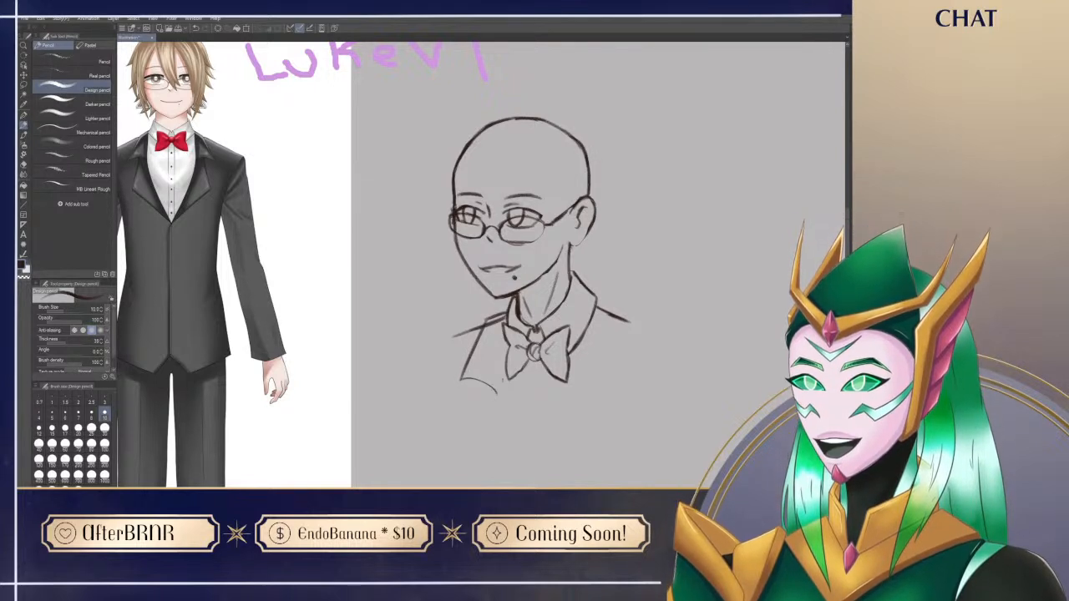
Step: Draw the far edge of the shirt opening, curving from beside the bow tie down to a low point on the chest
{"action": "left_click_drag", "start_coordinate": [501, 341], "coordinate": [503, 411]}
{"action": "key", "text": "ctrl+z"}
{"action": "left_click_drag", "start_coordinate": [500, 329], "coordinate": [518, 458]}
{"action": "key", "text": "ctrl+z"}
{"action": "left_click_drag", "start_coordinate": [500, 382], "coordinate": [512, 426]}
{"action": "key", "text": "ctrl+z"}
{"action": "left_click_drag", "start_coordinate": [500, 384], "coordinate": [534, 470]}
Step: Draw the two long lines of the shirt's button placket from below the bow tie to the opening's point
{"action": "left_click_drag", "start_coordinate": [540, 382], "coordinate": [533, 459]}
{"action": "key", "text": "ctrl+z"}
{"action": "left_click_drag", "start_coordinate": [539, 367], "coordinate": [527, 473]}
{"action": "key", "text": "ctrl+z"}
{"action": "left_click_drag", "start_coordinate": [539, 363], "coordinate": [536, 472]}
{"action": "left_click_drag", "start_coordinate": [529, 361], "coordinate": [526, 468]}
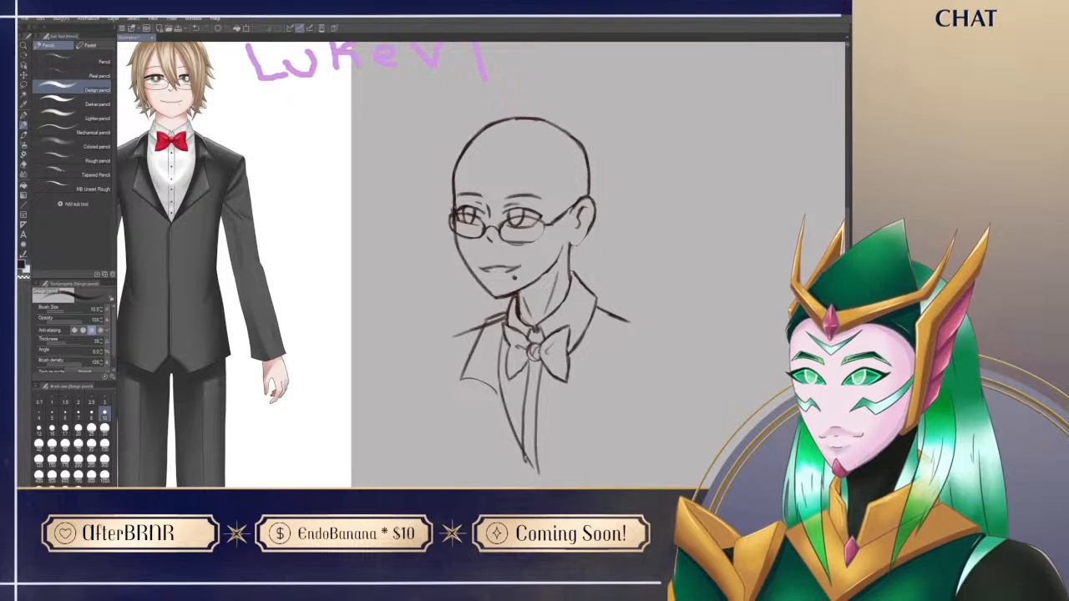
Step: Add small buttons down the placket and start the near edge of the shirt opening at its lower point
{"action": "left_click_drag", "start_coordinate": [532, 370], "coordinate": [529, 433]}
{"action": "key", "text": "ctrl+z"}
{"action": "key", "text": "ctrl+z"}
{"action": "left_click_drag", "start_coordinate": [529, 482], "coordinate": [568, 423]}
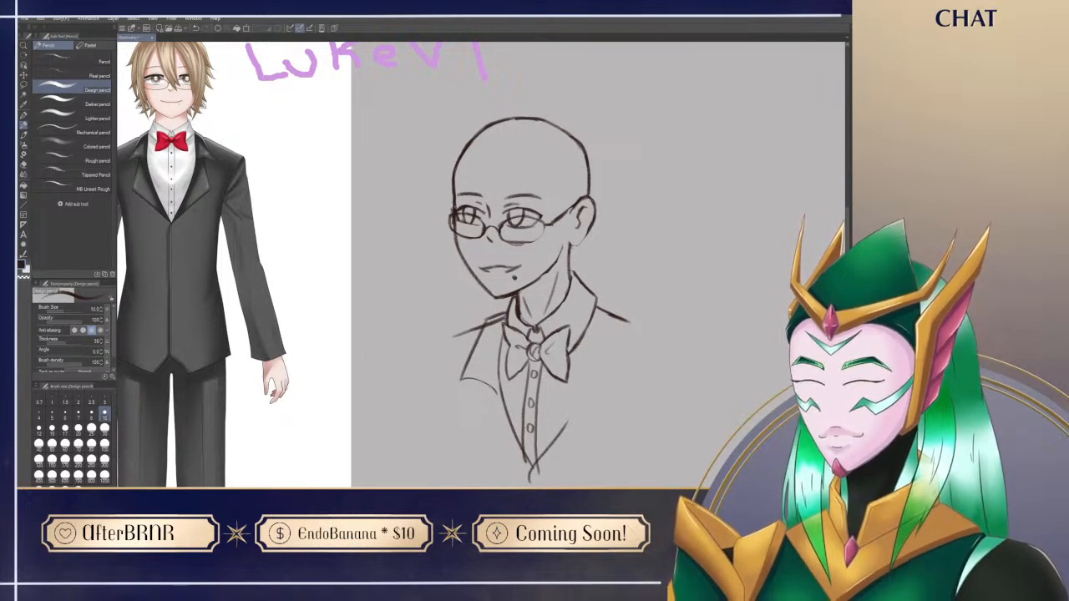
{"action": "key", "text": "e"}
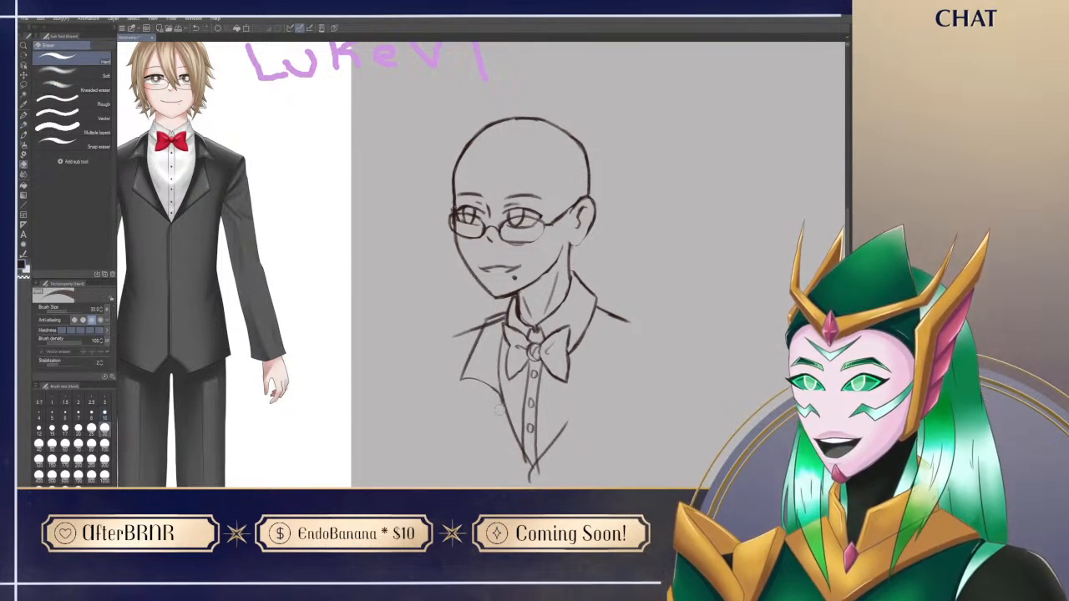
{"action": "key", "text": "p"}
Step: Try to draw the lower section of the far lapel as a long angled shape below the notch
{"action": "left_click_drag", "start_coordinate": [482, 384], "coordinate": [460, 450]}
{"action": "key", "text": "ctrl+z"}
{"action": "mouse_move", "coordinate": [486, 384]}
{"action": "left_mouse_down"}
{"action": "mouse_move", "coordinate": [460, 464]}
{"action": "mouse_move", "coordinate": [518, 486]}
{"action": "mouse_move", "coordinate": [504, 477]}
{"action": "left_mouse_up"}
Step: Erase the overlapping strokes at the shirt opening's point and along the far shoulder beside the collar
{"action": "key", "text": "e"}
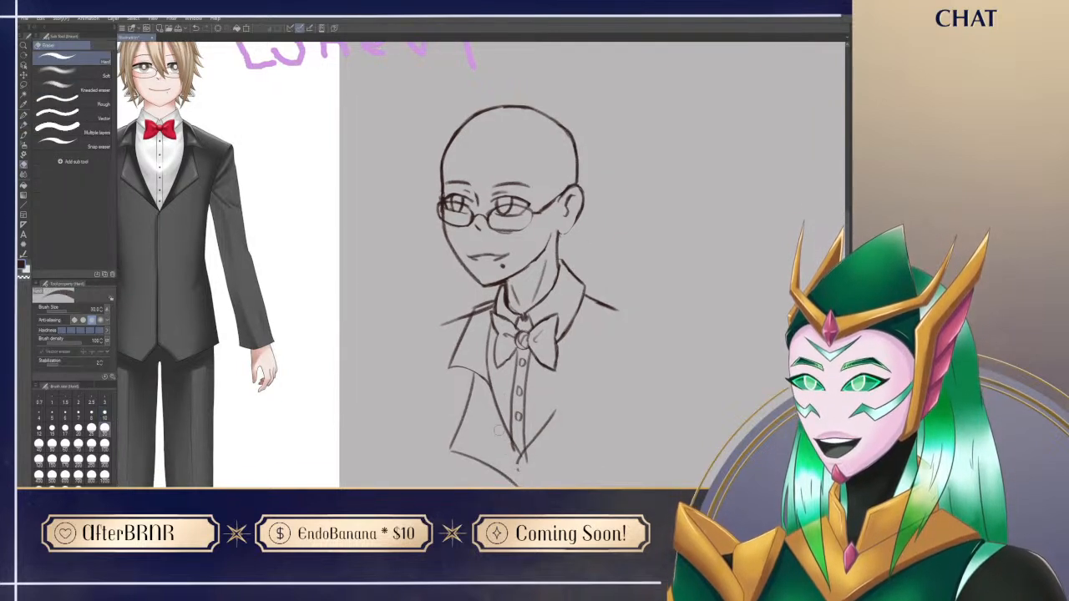
{"action": "key", "text": "p"}
{"action": "key", "text": "e"}
{"action": "left_click_drag", "start_coordinate": [476, 317], "coordinate": [490, 309]}
{"action": "key", "text": "p"}
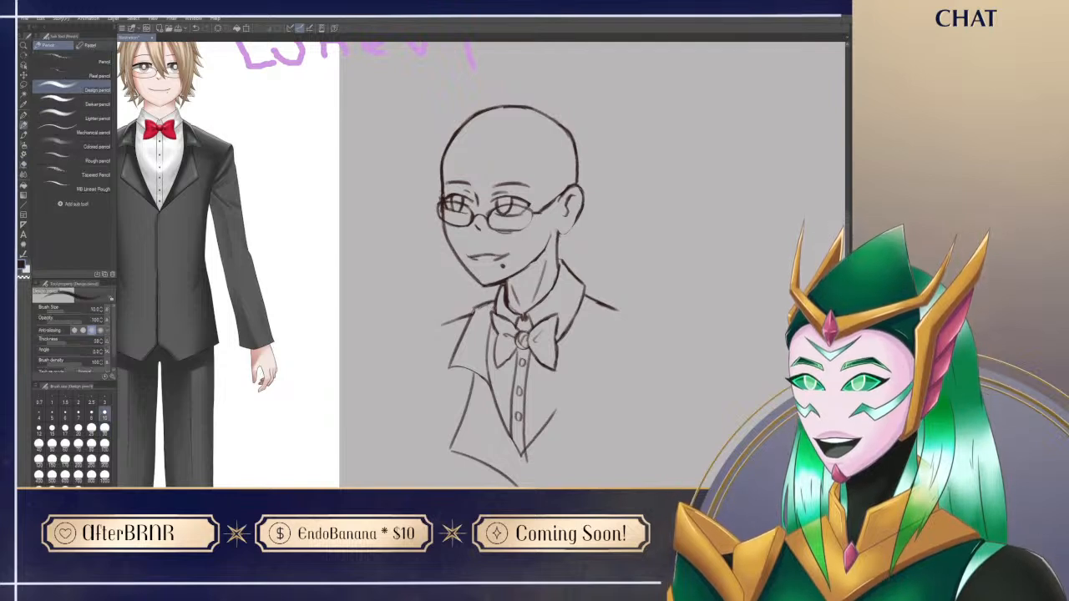
Step: Erase the lower section of the far lapel and retouch the curved edge of the upper lapel
{"action": "mouse_move", "coordinate": [626, 470]}
{"action": "left_mouse_down"}
{"action": "mouse_move", "coordinate": [589, 485]}
{"action": "mouse_move", "coordinate": [573, 471]}
{"action": "mouse_move", "coordinate": [580, 453]}
{"action": "left_mouse_up"}
{"action": "key", "text": "e"}
{"action": "mouse_move", "coordinate": [414, 455]}
{"action": "left_mouse_down"}
{"action": "mouse_move", "coordinate": [470, 484]}
{"action": "mouse_move", "coordinate": [413, 451]}
{"action": "mouse_move", "coordinate": [406, 432]}
{"action": "mouse_move", "coordinate": [427, 424]}
{"action": "mouse_move", "coordinate": [432, 384]}
{"action": "mouse_move", "coordinate": [415, 443]}
{"action": "left_mouse_up"}
{"action": "key", "text": "p"}
{"action": "left_click_drag", "start_coordinate": [424, 372], "coordinate": [448, 385]}
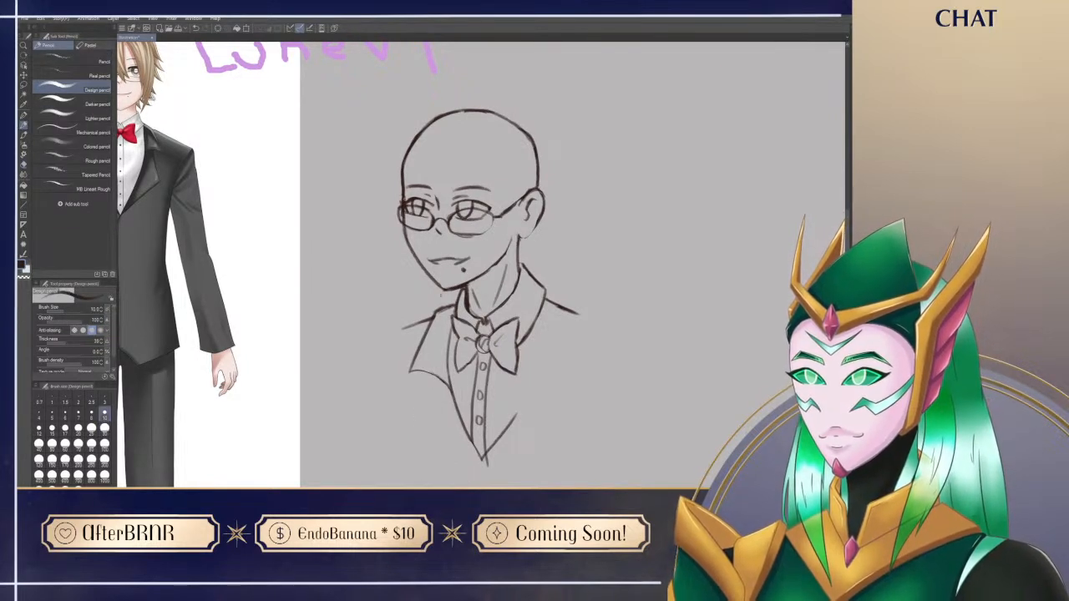
Step: Trim the excess line ends at the lower point of the shirt opening
{"action": "left_click_drag", "start_coordinate": [603, 430], "coordinate": [606, 446]}
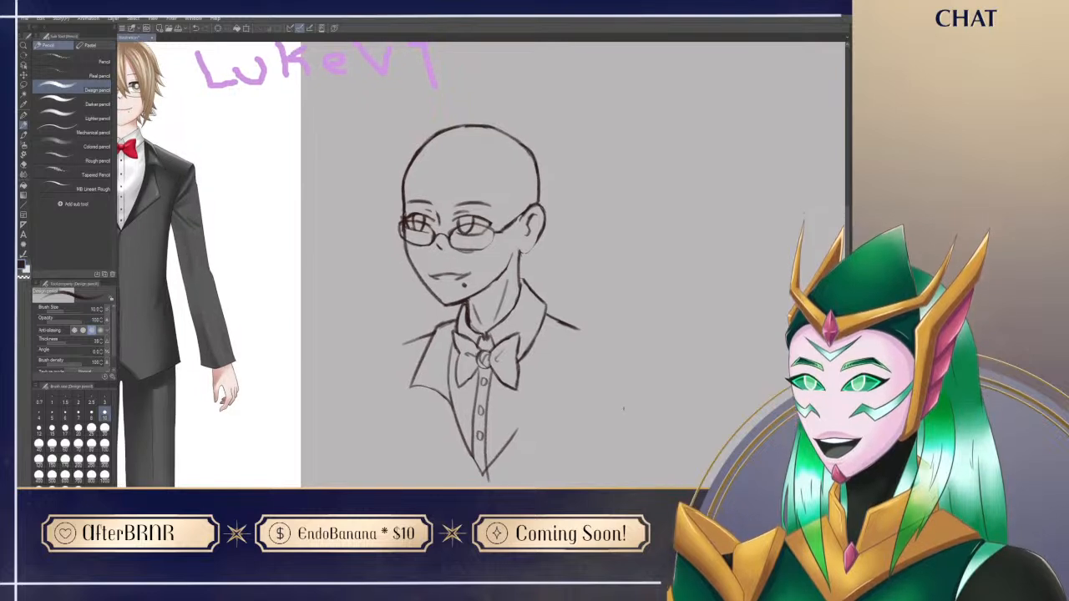
{"action": "left_click_drag", "start_coordinate": [623, 410], "coordinate": [639, 357]}
{"action": "key", "text": "e"}
{"action": "left_click_drag", "start_coordinate": [506, 433], "coordinate": [503, 426]}
{"action": "key", "text": "p"}
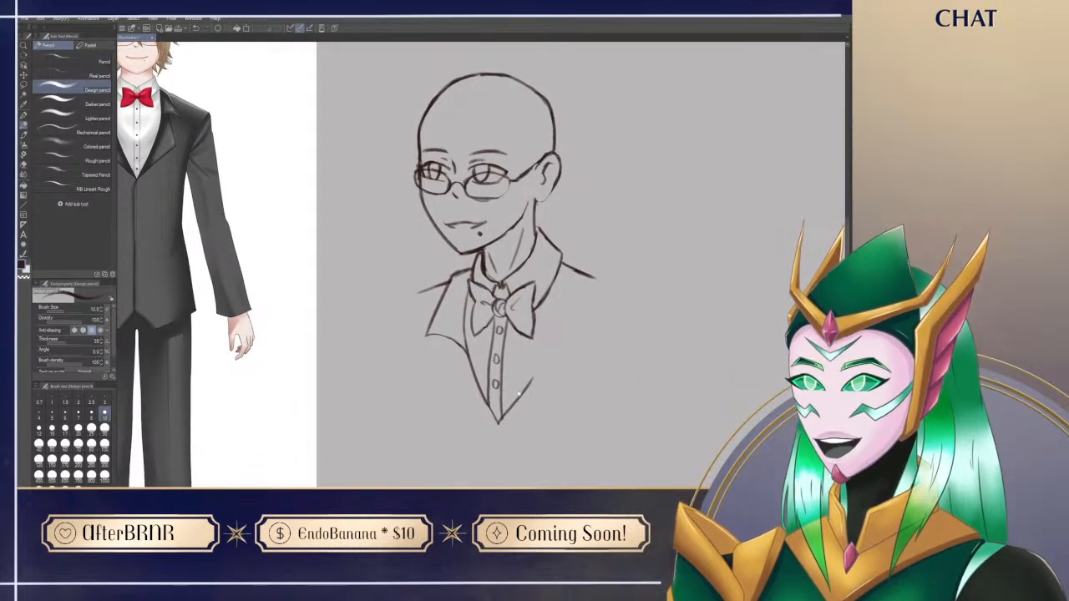
{"action": "left_click_drag", "start_coordinate": [508, 385], "coordinate": [536, 402]}
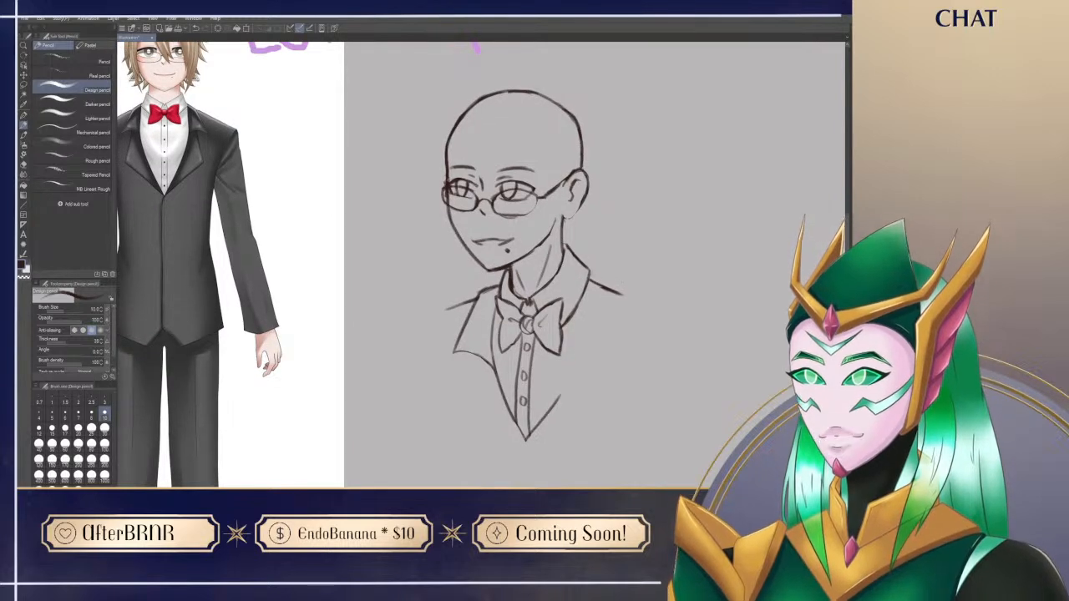
Step: Draw the jacket line over the near shoulder and down its outer side, and erase the excess far shoulder line
{"action": "mouse_move", "coordinate": [592, 274]}
{"action": "left_mouse_down"}
{"action": "mouse_move", "coordinate": [615, 286]}
{"action": "mouse_move", "coordinate": [624, 330]}
{"action": "left_mouse_up"}
{"action": "key", "text": "e"}
{"action": "mouse_move", "coordinate": [460, 306]}
{"action": "left_mouse_down"}
{"action": "mouse_move", "coordinate": [449, 316]}
{"action": "mouse_move", "coordinate": [500, 282]}
{"action": "left_mouse_up"}
{"action": "key", "text": "p"}
{"action": "left_click_drag", "start_coordinate": [472, 352], "coordinate": [462, 415]}
{"action": "key", "text": "ctrl+z"}
{"action": "mouse_move", "coordinate": [476, 354]}
{"action": "left_mouse_down"}
{"action": "mouse_move", "coordinate": [459, 431]}
{"action": "mouse_move", "coordinate": [518, 467]}
{"action": "left_mouse_up"}
{"action": "key", "text": "ctrl+z"}
{"action": "key", "text": "ctrl+z"}
{"action": "mouse_move", "coordinate": [476, 356]}
{"action": "left_mouse_down"}
{"action": "mouse_move", "coordinate": [453, 434]}
{"action": "mouse_move", "coordinate": [509, 468]}
{"action": "left_mouse_up"}
{"action": "key", "text": "ctrl+z"}
{"action": "left_click_drag", "start_coordinate": [451, 435], "coordinate": [523, 469]}
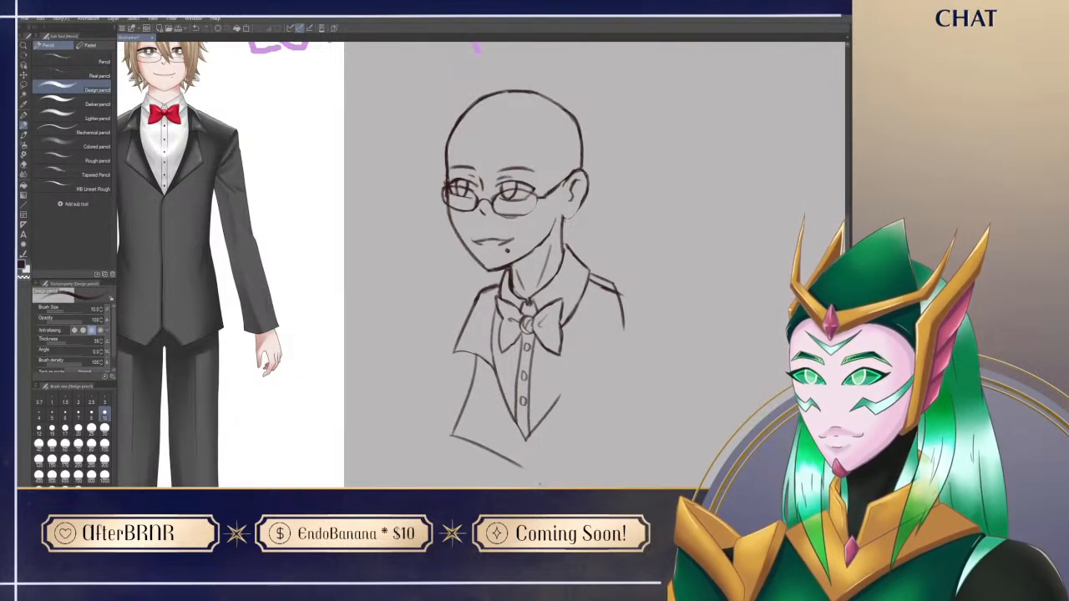
{"action": "key", "text": "ctrl+z"}
{"action": "left_click_drag", "start_coordinate": [451, 434], "coordinate": [500, 466]}
{"action": "mouse_move", "coordinate": [576, 447]}
{"action": "left_mouse_down"}
{"action": "mouse_move", "coordinate": [554, 449]}
{"action": "mouse_move", "coordinate": [553, 430]}
{"action": "left_mouse_up"}
{"action": "key", "text": "ctrl+z"}
Step: Draw a shorter lower section of the far lapel, with its bottom edge running to the shirt opening's point
{"action": "key", "text": "ctrl+z"}
{"action": "left_click_drag", "start_coordinate": [455, 367], "coordinate": [435, 420]}
{"action": "key", "text": "ctrl+z"}
{"action": "left_click_drag", "start_coordinate": [454, 368], "coordinate": [434, 410]}
{"action": "left_click_drag", "start_coordinate": [433, 417], "coordinate": [507, 466]}
{"action": "key", "text": "ctrl+z"}
{"action": "left_click_drag", "start_coordinate": [435, 415], "coordinate": [515, 481]}
{"action": "key", "text": "ctrl+z"}
{"action": "mouse_move", "coordinate": [433, 415]}
{"action": "left_mouse_down"}
{"action": "mouse_move", "coordinate": [505, 472]}
{"action": "mouse_move", "coordinate": [540, 409]}
{"action": "left_mouse_up"}
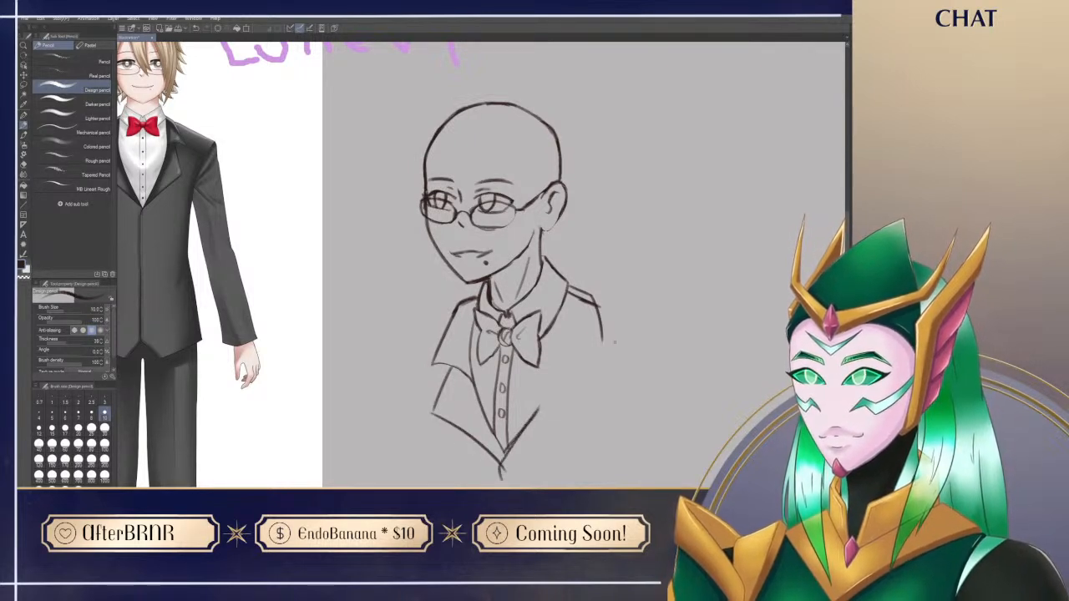
Step: Erase the crossing line ends where the far lapel meets the point of the shirt opening
{"action": "key", "text": "e"}
{"action": "key", "text": "p"}
{"action": "key", "text": "e"}
{"action": "left_click_drag", "start_coordinate": [506, 458], "coordinate": [503, 467]}
{"action": "key", "text": "p"}
{"action": "mouse_move", "coordinate": [556, 418]}
{"action": "left_mouse_down"}
{"action": "mouse_move", "coordinate": [531, 420]}
{"action": "mouse_move", "coordinate": [548, 410]}
{"action": "mouse_move", "coordinate": [549, 426]}
{"action": "mouse_move", "coordinate": [552, 415]}
{"action": "mouse_move", "coordinate": [553, 449]}
{"action": "left_mouse_up"}
{"action": "key", "text": "e"}
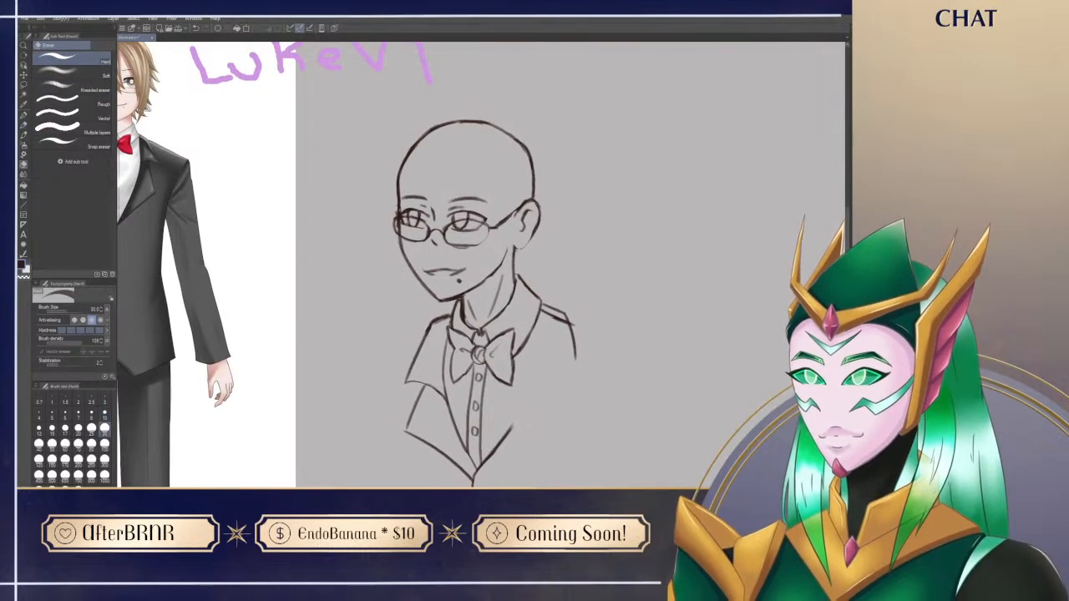
{"action": "key", "text": "p"}
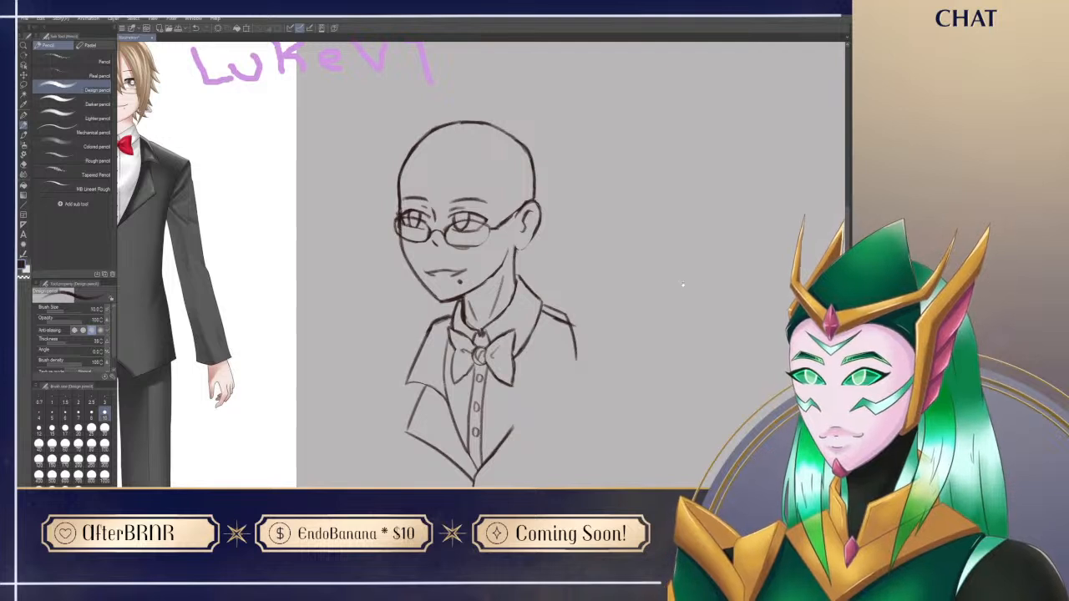
Step: Reduce the doubled near shoulder line to a single line and extend the near lapel's outer edge downward
{"action": "left_click_drag", "start_coordinate": [683, 277], "coordinate": [673, 215]}
{"action": "left_click_drag", "start_coordinate": [605, 203], "coordinate": [581, 238]}
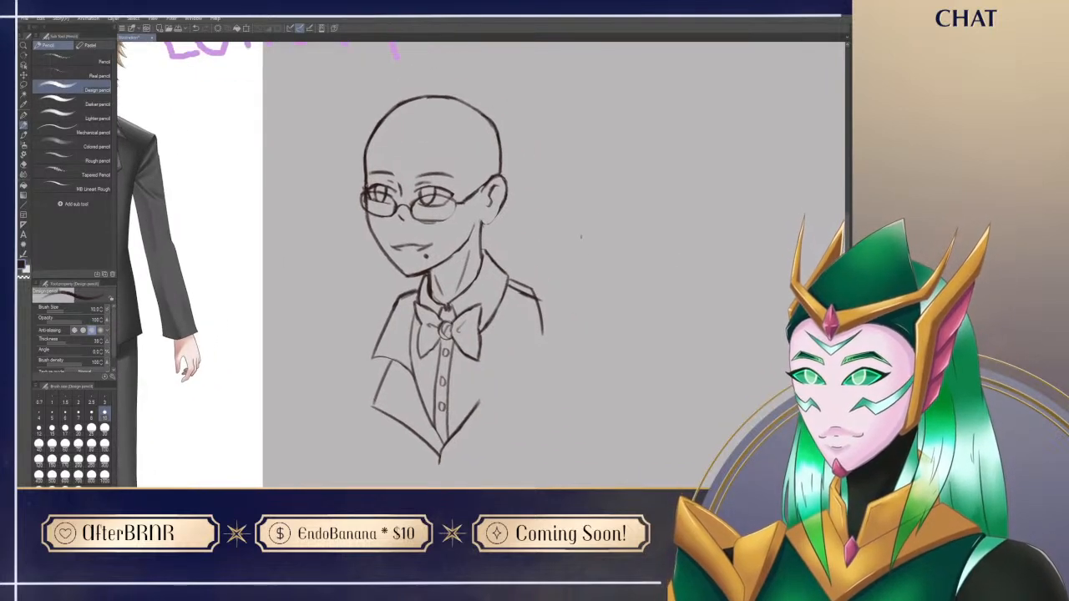
{"action": "key", "text": "e"}
{"action": "mouse_move", "coordinate": [533, 292]}
{"action": "left_mouse_down"}
{"action": "mouse_move", "coordinate": [544, 315]}
{"action": "mouse_move", "coordinate": [509, 279]}
{"action": "mouse_move", "coordinate": [537, 301]}
{"action": "mouse_move", "coordinate": [543, 364]}
{"action": "left_mouse_up"}
{"action": "key", "text": "p"}
{"action": "key", "text": "ctrl+z"}
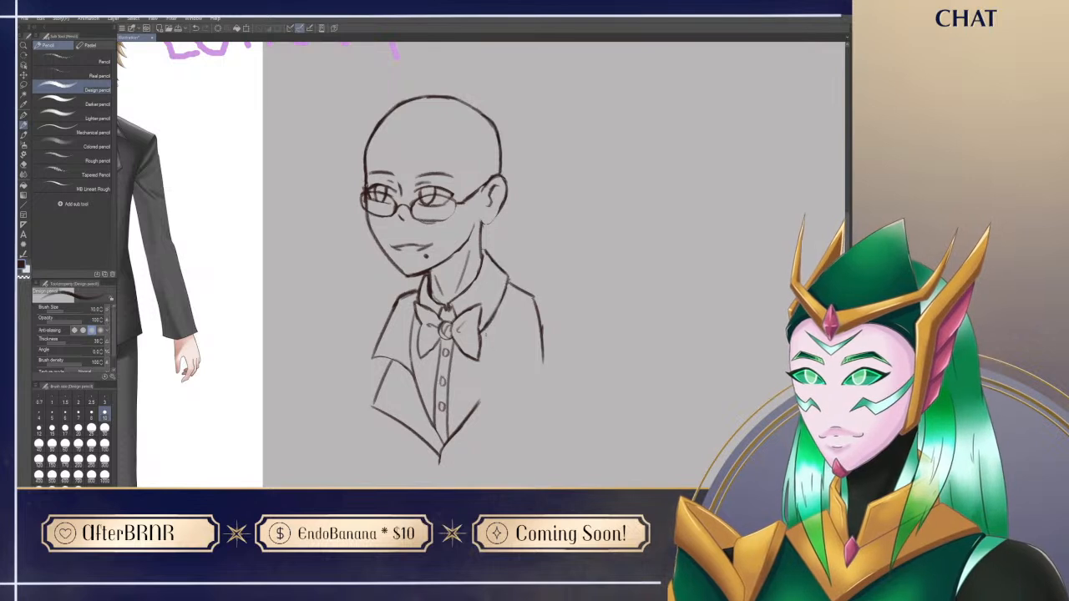
Step: Draw the near edge of the shirt opening from the collar down to join the stroke at its point
{"action": "left_click_drag", "start_coordinate": [506, 289], "coordinate": [469, 427]}
{"action": "key", "text": "e"}
{"action": "key", "text": "p"}
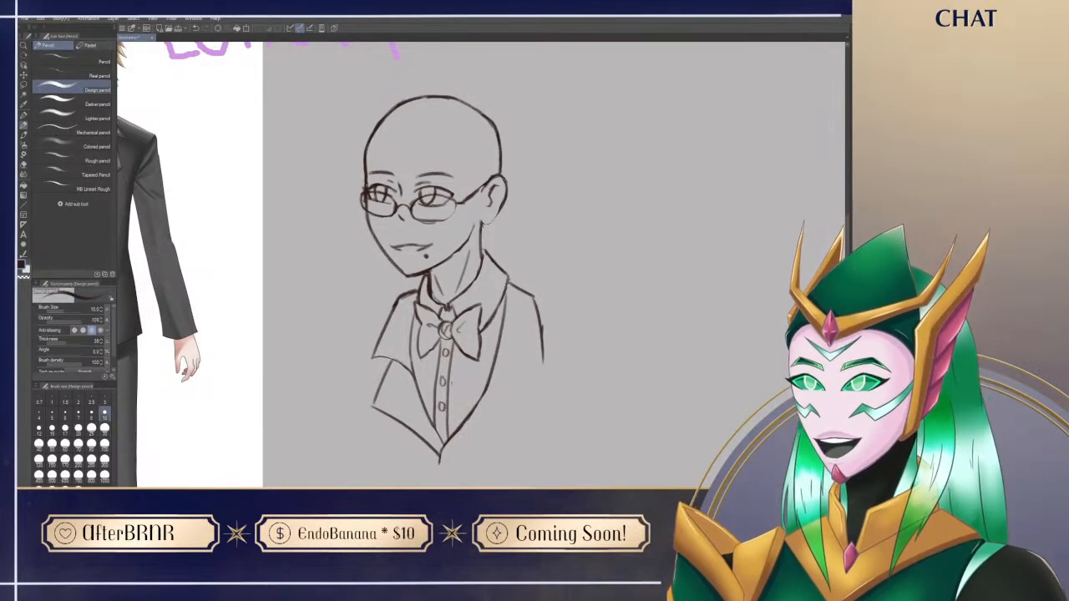
Step: Draw the curved lower edge of the near upper lapel and extend its outer edge to form a pointed corner
{"action": "mouse_move", "coordinate": [490, 386]}
{"action": "left_mouse_down"}
{"action": "mouse_move", "coordinate": [523, 358]}
{"action": "mouse_move", "coordinate": [544, 375]}
{"action": "mouse_move", "coordinate": [550, 348]}
{"action": "mouse_move", "coordinate": [547, 347]}
{"action": "left_mouse_up"}
{"action": "key", "text": "e"}
{"action": "key", "text": "p"}
{"action": "left_click_drag", "start_coordinate": [537, 305], "coordinate": [546, 368]}
{"action": "key", "text": "ctrl+z"}
{"action": "left_click_drag", "start_coordinate": [542, 332], "coordinate": [542, 379]}
{"action": "key", "text": "e"}
{"action": "key", "text": "p"}
{"action": "scroll", "coordinate": [539, 391], "scroll_direction": "down", "scroll_amount": 2}
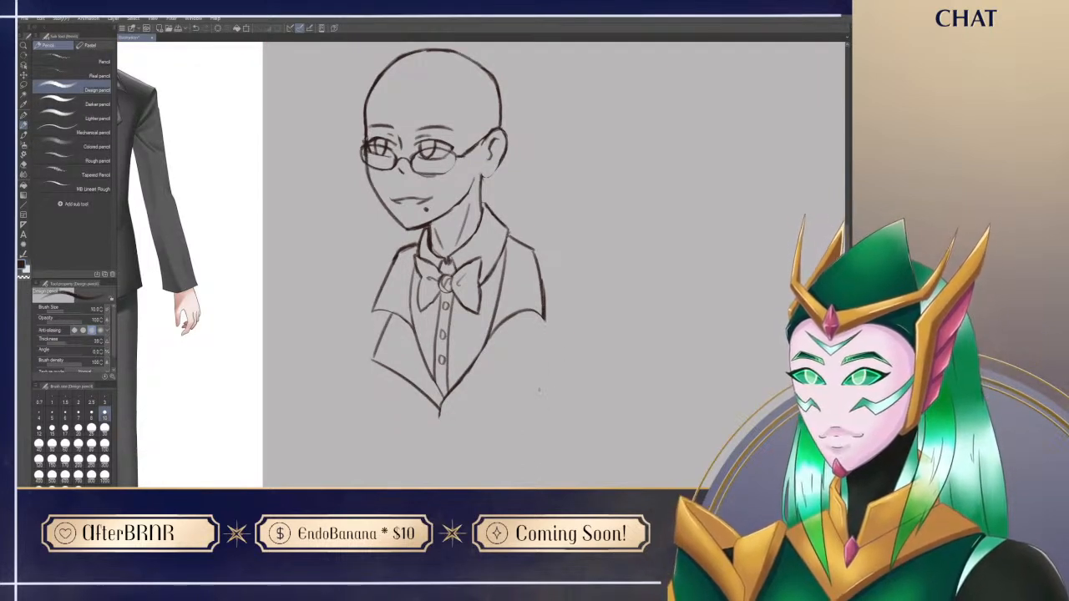
Step: Draw the lower section of the near lapel, with its outer edge and a bottom edge running to the jacket's point
{"action": "left_click_drag", "start_coordinate": [522, 316], "coordinate": [533, 379]}
{"action": "key", "text": "ctrl+z"}
{"action": "left_click_drag", "start_coordinate": [523, 315], "coordinate": [533, 370]}
{"action": "key", "text": "ctrl+z"}
{"action": "mouse_move", "coordinate": [524, 314]}
{"action": "left_mouse_down"}
{"action": "mouse_move", "coordinate": [535, 363]}
{"action": "mouse_move", "coordinate": [446, 418]}
{"action": "mouse_move", "coordinate": [496, 382]}
{"action": "left_mouse_up"}
{"action": "key", "text": "e"}
{"action": "mouse_move", "coordinate": [447, 420]}
{"action": "left_mouse_down"}
{"action": "mouse_move", "coordinate": [527, 377]}
{"action": "mouse_move", "coordinate": [467, 402]}
{"action": "mouse_move", "coordinate": [541, 365]}
{"action": "mouse_move", "coordinate": [513, 371]}
{"action": "mouse_move", "coordinate": [546, 349]}
{"action": "mouse_move", "coordinate": [543, 385]}
{"action": "left_mouse_up"}
{"action": "key", "text": "p"}
{"action": "key", "text": "e"}
{"action": "key", "text": "p"}
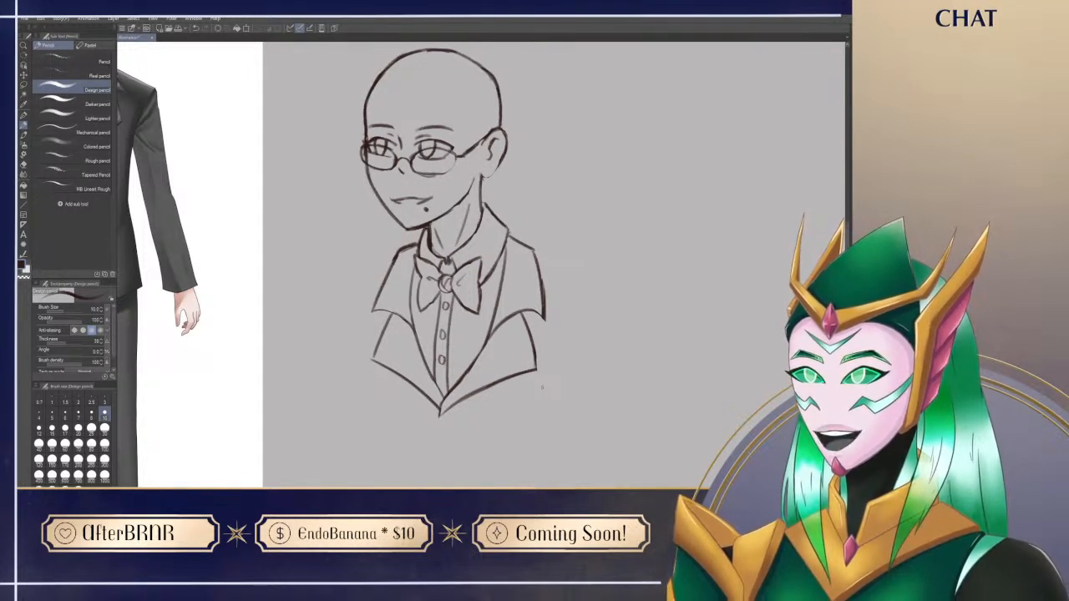
Step: Retrace the outer corner of the far lapel's lower section and clean up its line
{"action": "left_click_drag", "start_coordinate": [466, 451], "coordinate": [462, 445]}
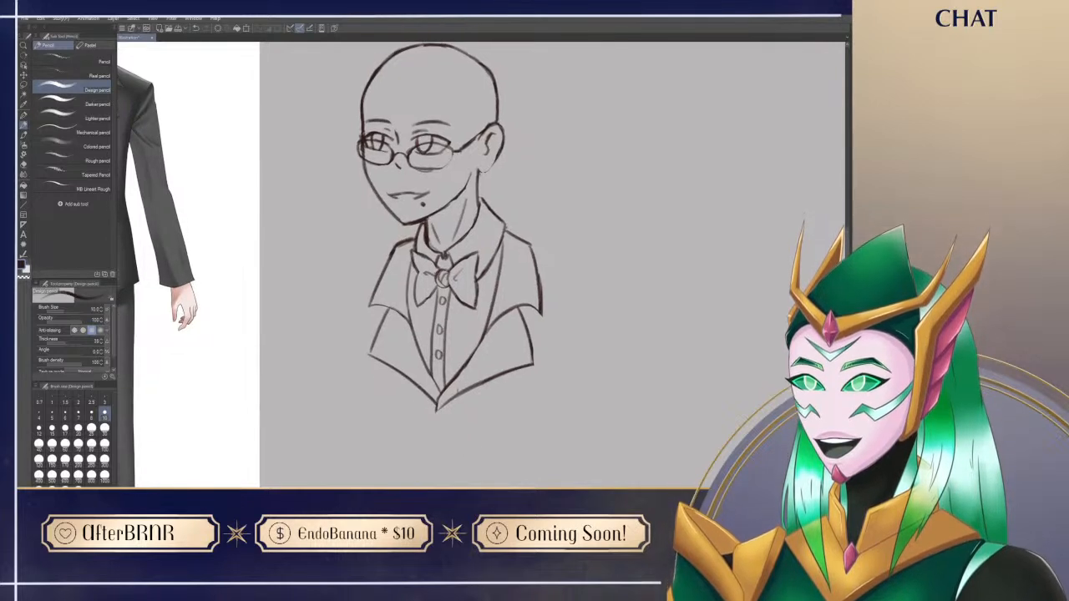
{"action": "mouse_move", "coordinate": [373, 343]}
{"action": "left_mouse_down"}
{"action": "mouse_move", "coordinate": [363, 355]}
{"action": "mouse_move", "coordinate": [371, 360]}
{"action": "left_mouse_up"}
{"action": "key", "text": "e"}
{"action": "key", "text": "p"}
Step: Clean up the far shoulder line where it meets the collar
{"action": "left_click_drag", "start_coordinate": [640, 176], "coordinate": [625, 244]}
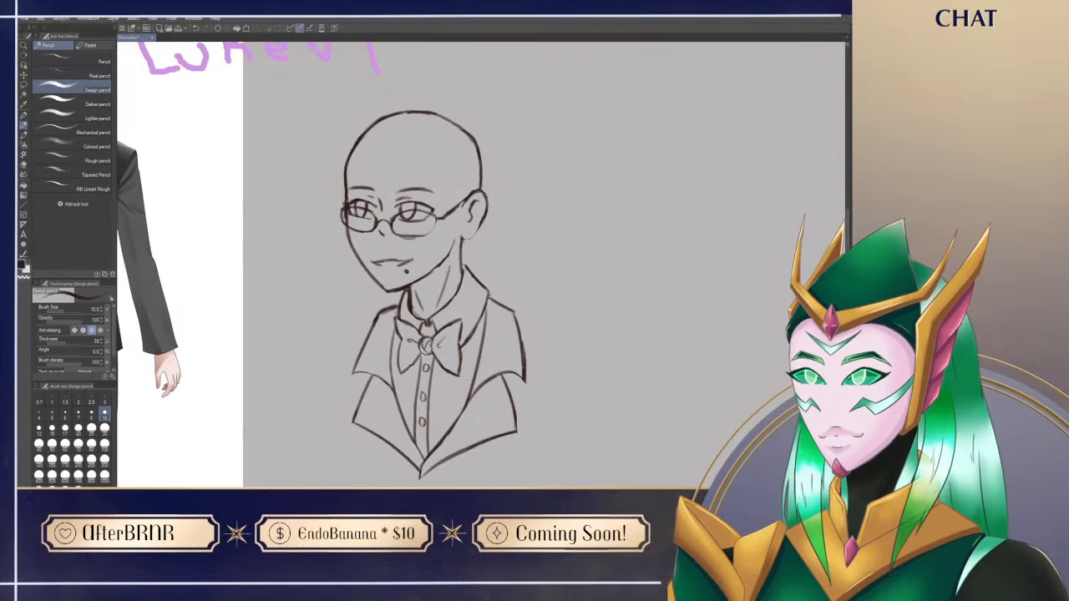
{"action": "key", "text": "e"}
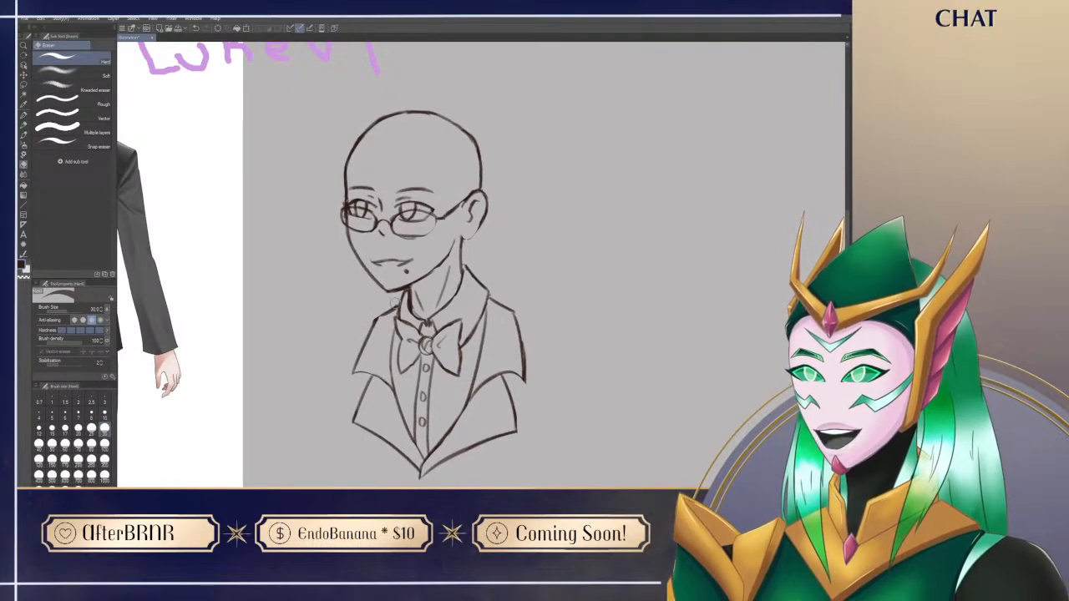
{"action": "key", "text": "p"}
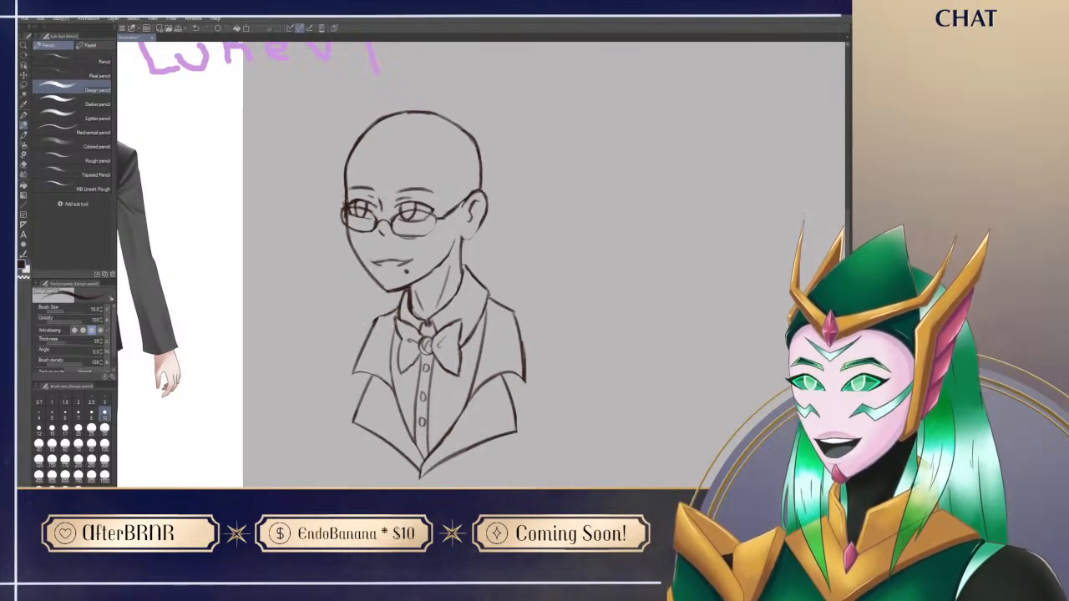
{"action": "left_click_drag", "start_coordinate": [534, 319], "coordinate": [536, 329]}
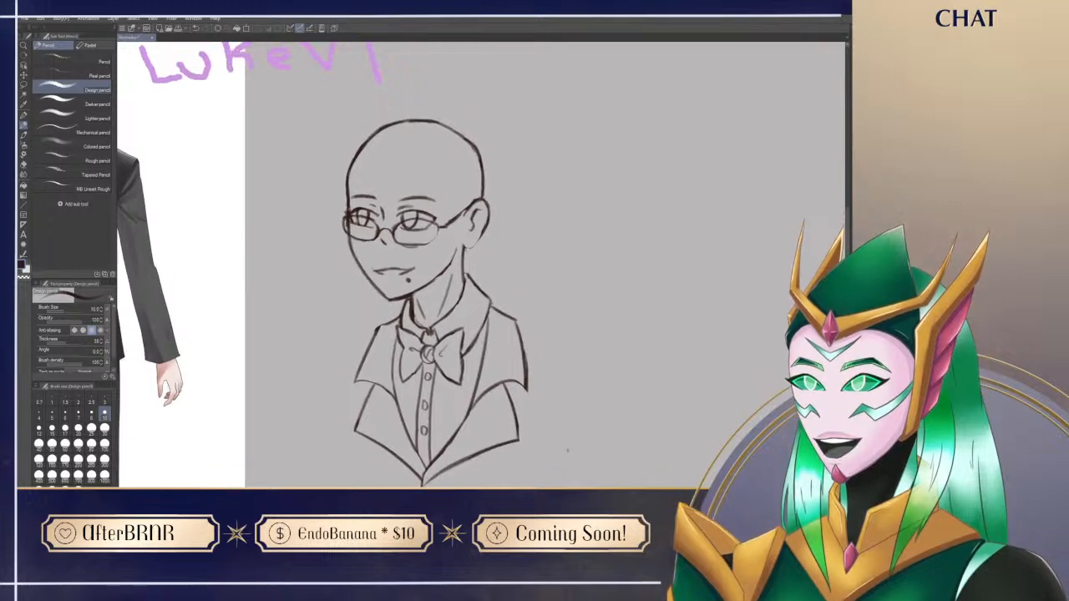
Step: Draw the first bang line curving down the forehead from near the hairline to the bridge of the glasses
{"action": "mouse_move", "coordinate": [179, 362]}
{"action": "left_mouse_down"}
{"action": "mouse_move", "coordinate": [232, 406]}
{"action": "mouse_move", "coordinate": [254, 394]}
{"action": "mouse_move", "coordinate": [204, 362]}
{"action": "mouse_move", "coordinate": [280, 412]}
{"action": "left_mouse_up"}
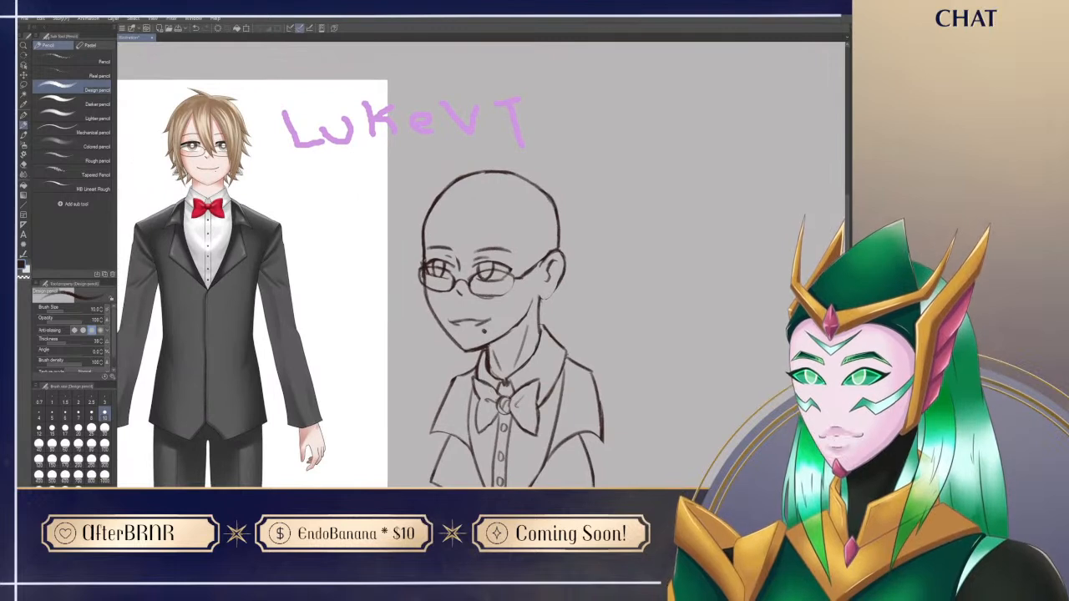
{"action": "mouse_move", "coordinate": [373, 420]}
{"action": "left_mouse_down"}
{"action": "mouse_move", "coordinate": [370, 437]}
{"action": "mouse_move", "coordinate": [312, 459]}
{"action": "left_mouse_up"}
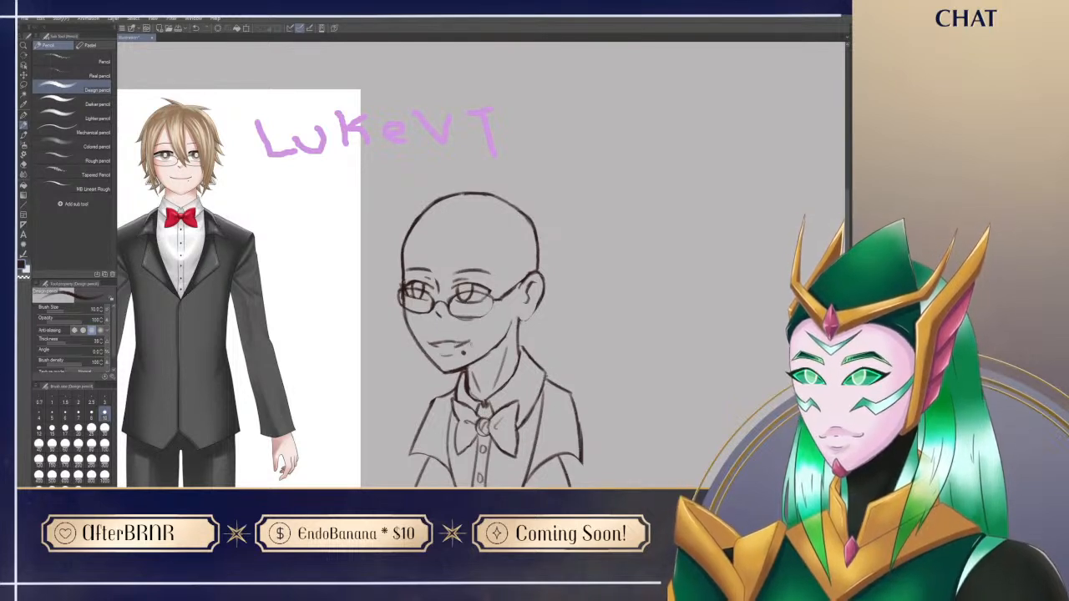
{"action": "left_click_drag", "start_coordinate": [553, 456], "coordinate": [556, 455]}
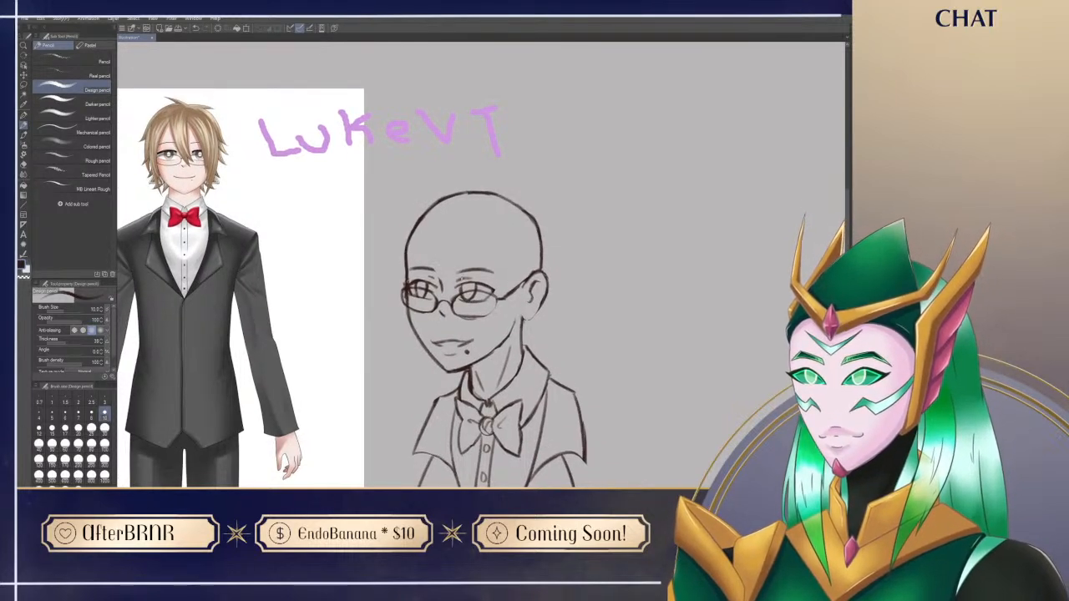
{"action": "mouse_move", "coordinate": [463, 252]}
{"action": "left_mouse_down"}
{"action": "mouse_move", "coordinate": [463, 234]}
{"action": "mouse_move", "coordinate": [460, 243]}
{"action": "left_mouse_up"}
{"action": "mouse_move", "coordinate": [436, 209]}
{"action": "left_mouse_down"}
{"action": "mouse_move", "coordinate": [429, 239]}
{"action": "mouse_move", "coordinate": [446, 302]}
{"action": "left_mouse_up"}
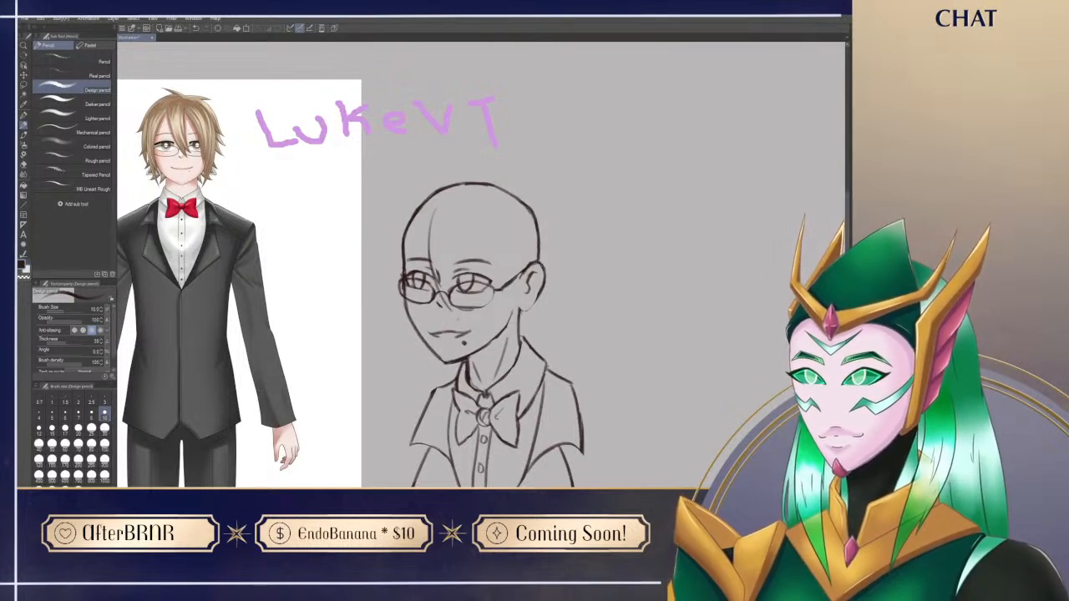
Step: Draw the central bang as a strand from the forehead over the glasses' bridge, tapering to a point beside the nose
{"action": "left_click_drag", "start_coordinate": [431, 262], "coordinate": [448, 306]}
{"action": "key", "text": "ctrl+z"}
{"action": "mouse_move", "coordinate": [433, 269]}
{"action": "left_mouse_down"}
{"action": "mouse_move", "coordinate": [462, 325]}
{"action": "mouse_move", "coordinate": [456, 316]}
{"action": "left_mouse_up"}
{"action": "key", "text": "ctrl+z"}
{"action": "left_click_drag", "start_coordinate": [451, 293], "coordinate": [470, 308]}
{"action": "mouse_move", "coordinate": [453, 288]}
{"action": "left_mouse_down"}
{"action": "mouse_move", "coordinate": [455, 309]}
{"action": "mouse_move", "coordinate": [458, 248]}
{"action": "left_mouse_up"}
{"action": "mouse_move", "coordinate": [476, 209]}
{"action": "left_mouse_down"}
{"action": "mouse_move", "coordinate": [459, 281]}
{"action": "mouse_move", "coordinate": [475, 204]}
{"action": "left_mouse_up"}
{"action": "key", "text": "ctrl+z"}
{"action": "key", "text": "ctrl+z"}
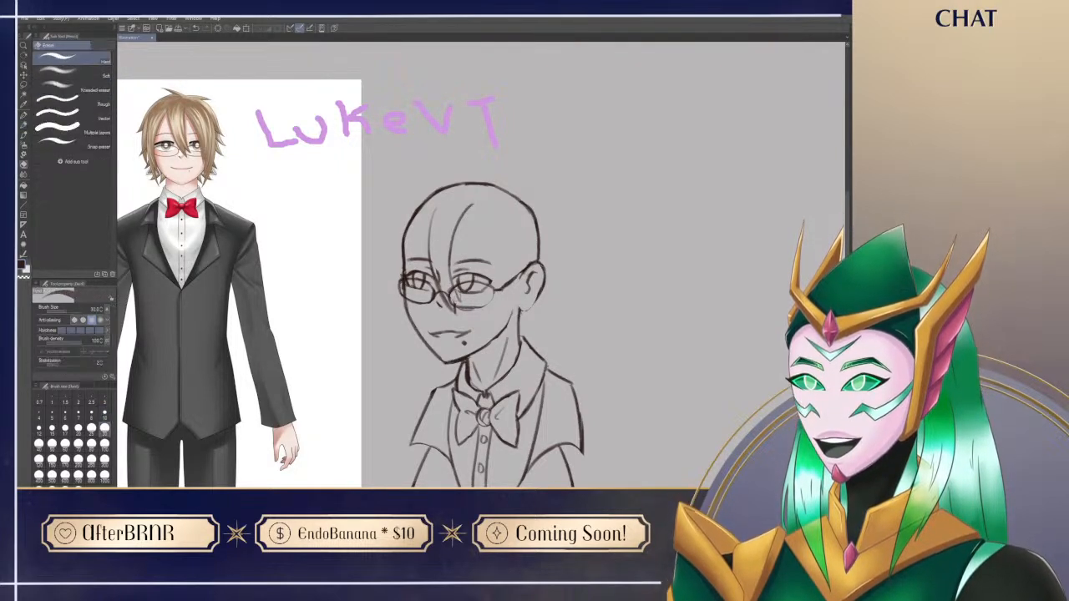
Step: Clean up the central bang's pointed tip and the lines where it overlaps the glasses and nose
{"action": "left_click_drag", "start_coordinate": [452, 291], "coordinate": [459, 303]}
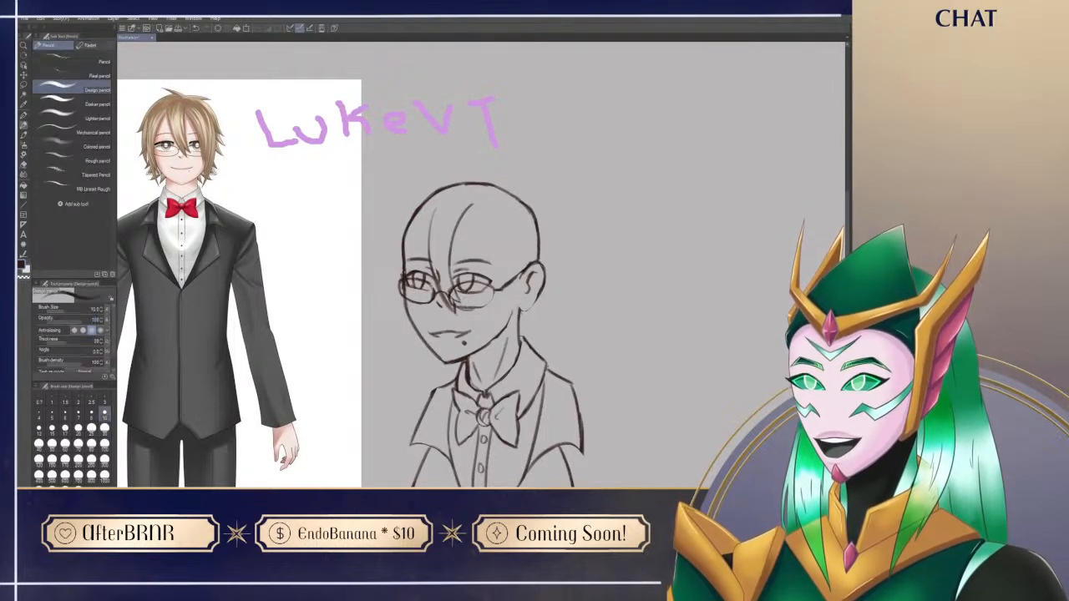
{"action": "key", "text": "e"}
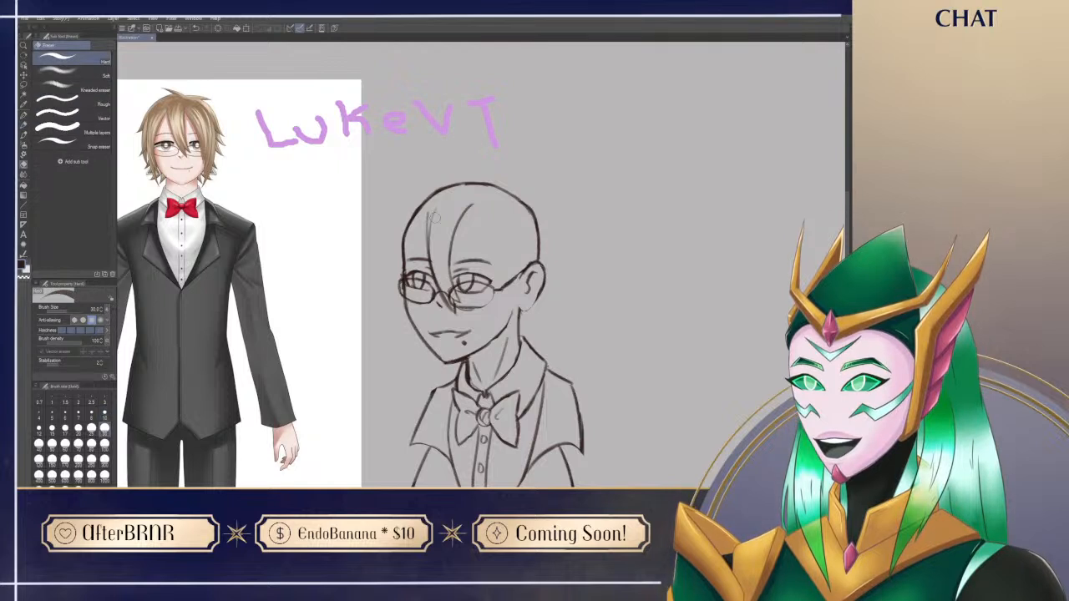
{"action": "key", "text": "p"}
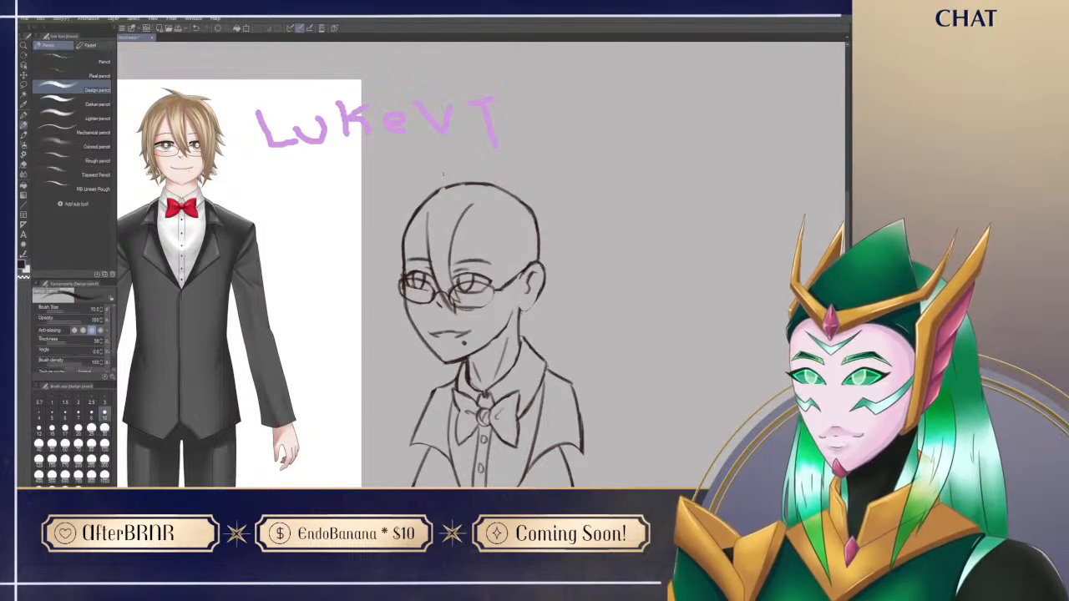
{"action": "key", "text": "e"}
{"action": "left_click_drag", "start_coordinate": [440, 286], "coordinate": [456, 310]}
{"action": "key", "text": "p"}
{"action": "key", "text": "e"}
{"action": "key", "text": "p"}
{"action": "mouse_move", "coordinate": [583, 222]}
{"action": "left_mouse_down"}
{"action": "mouse_move", "coordinate": [580, 236]}
{"action": "mouse_move", "coordinate": [577, 198]}
{"action": "mouse_move", "coordinate": [611, 203]}
{"action": "left_mouse_up"}
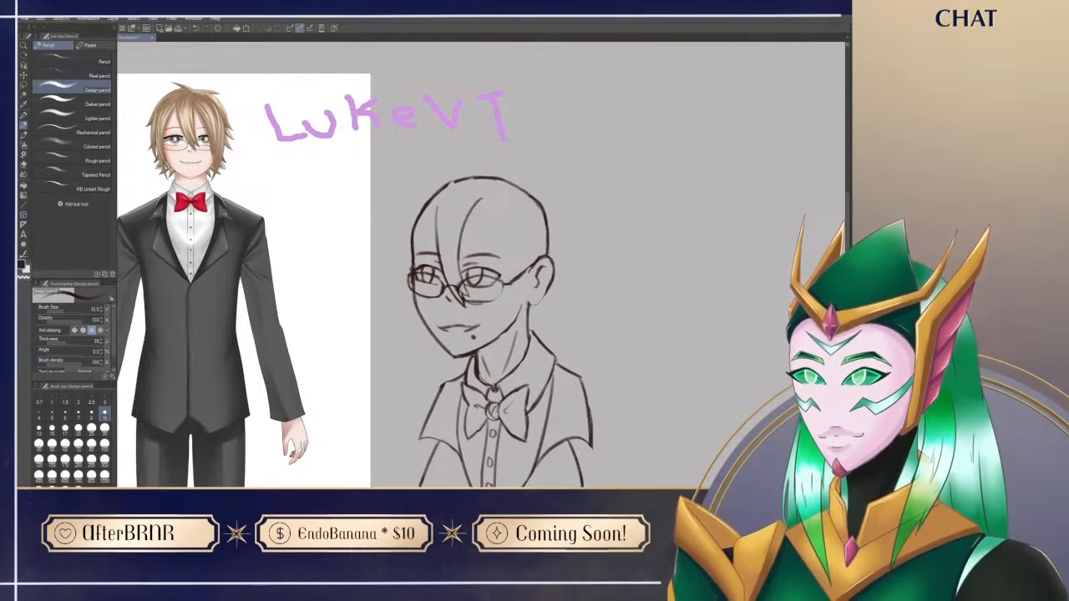
Step: Smooth the outline along the top of the head
{"action": "key", "text": "e"}
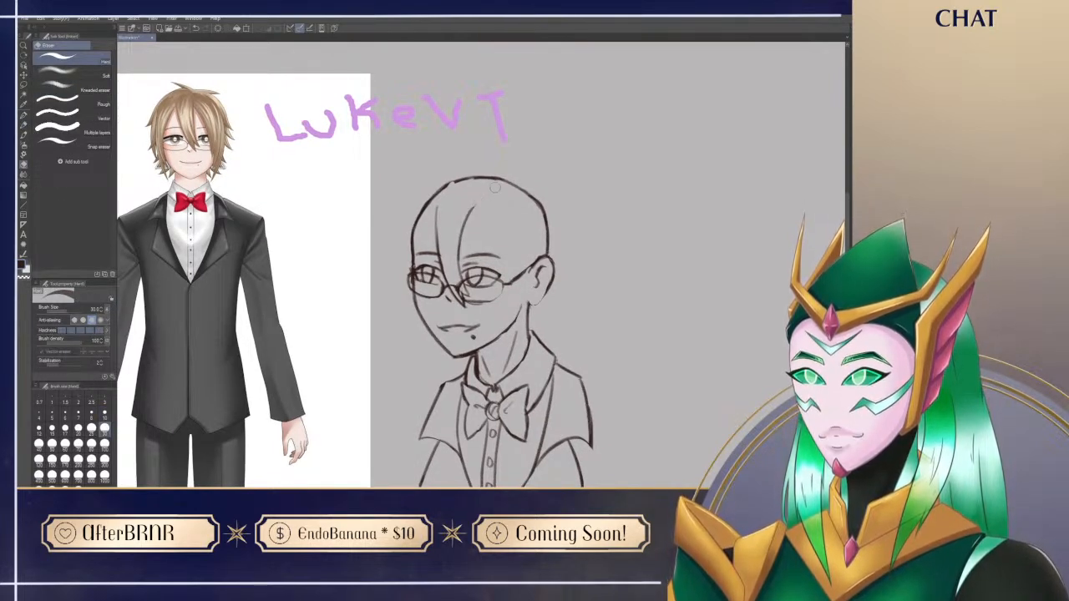
{"action": "key", "text": "p"}
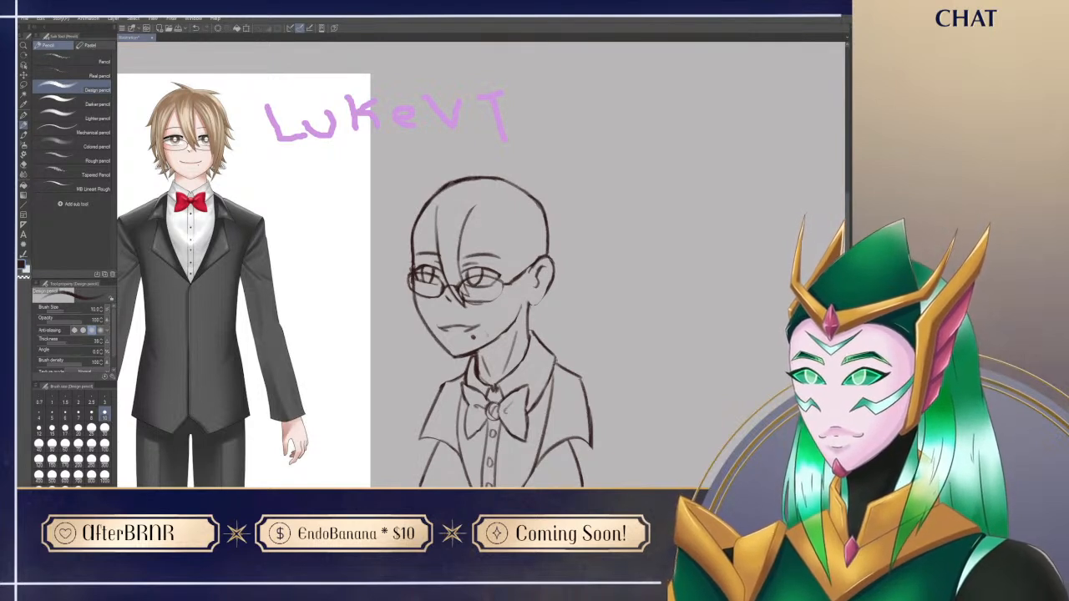
{"action": "key", "text": "e"}
{"action": "key", "text": "p"}
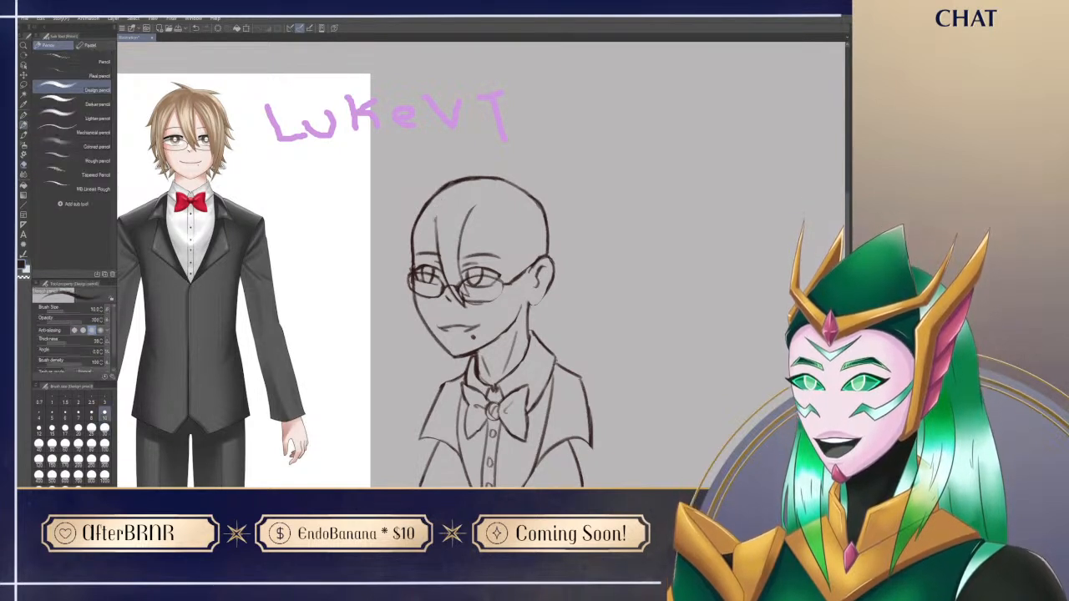
Step: Draw the far side lock's inner lines from the forehead past the temple, down along the cheek to the jaw
{"action": "left_click_drag", "start_coordinate": [501, 251], "coordinate": [498, 243]}
{"action": "key", "text": "e"}
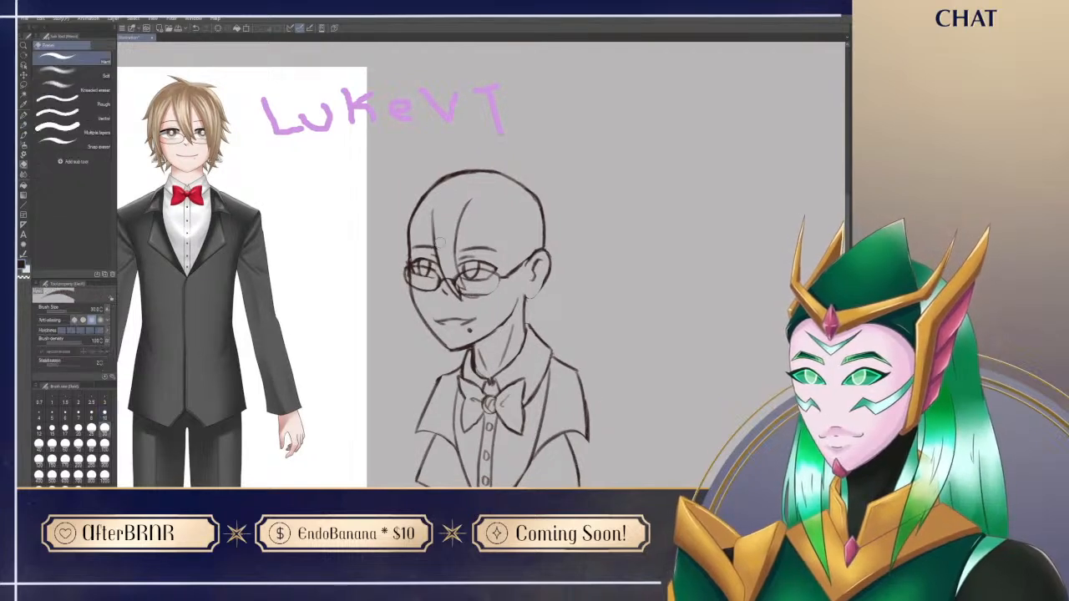
{"action": "key", "text": "p"}
{"action": "mouse_move", "coordinate": [433, 211]}
{"action": "left_mouse_down"}
{"action": "mouse_move", "coordinate": [410, 259]}
{"action": "mouse_move", "coordinate": [430, 364]}
{"action": "mouse_move", "coordinate": [409, 279]}
{"action": "left_mouse_up"}
{"action": "key", "text": "ctrl+z"}
{"action": "left_click_drag", "start_coordinate": [419, 348], "coordinate": [403, 260]}
{"action": "key", "text": "ctrl+z"}
{"action": "mouse_move", "coordinate": [419, 349]}
{"action": "left_mouse_down"}
{"action": "mouse_move", "coordinate": [406, 243]}
{"action": "mouse_move", "coordinate": [420, 348]}
{"action": "left_mouse_up"}
{"action": "key", "text": "ctrl+z"}
{"action": "left_click_drag", "start_coordinate": [402, 261], "coordinate": [420, 348]}
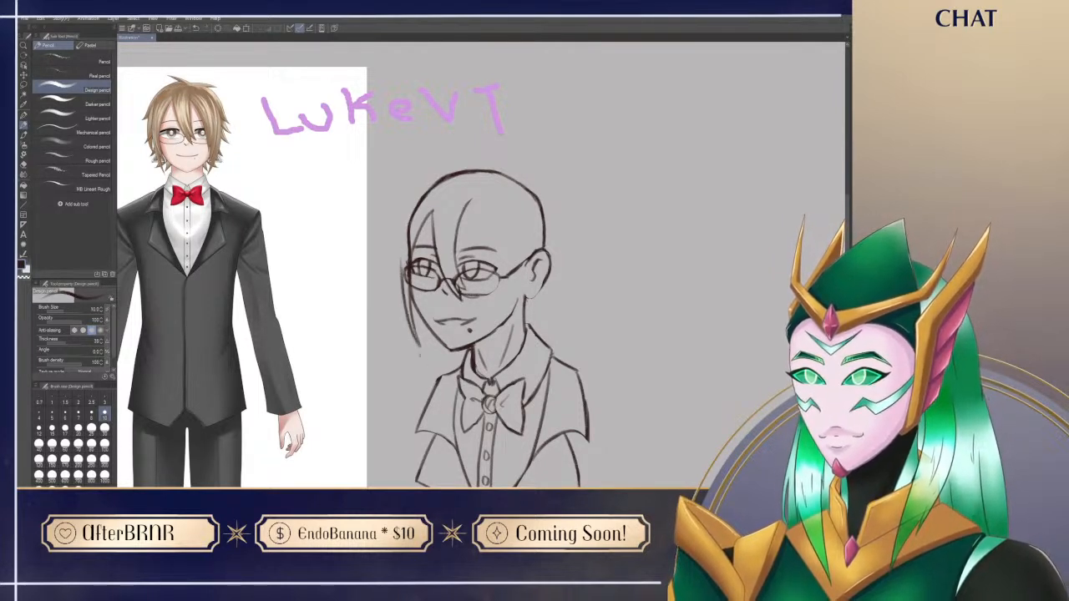
Step: Draw the far side lock's outer edge from beside the forehead down to a point below the jaw
{"action": "key", "text": "e"}
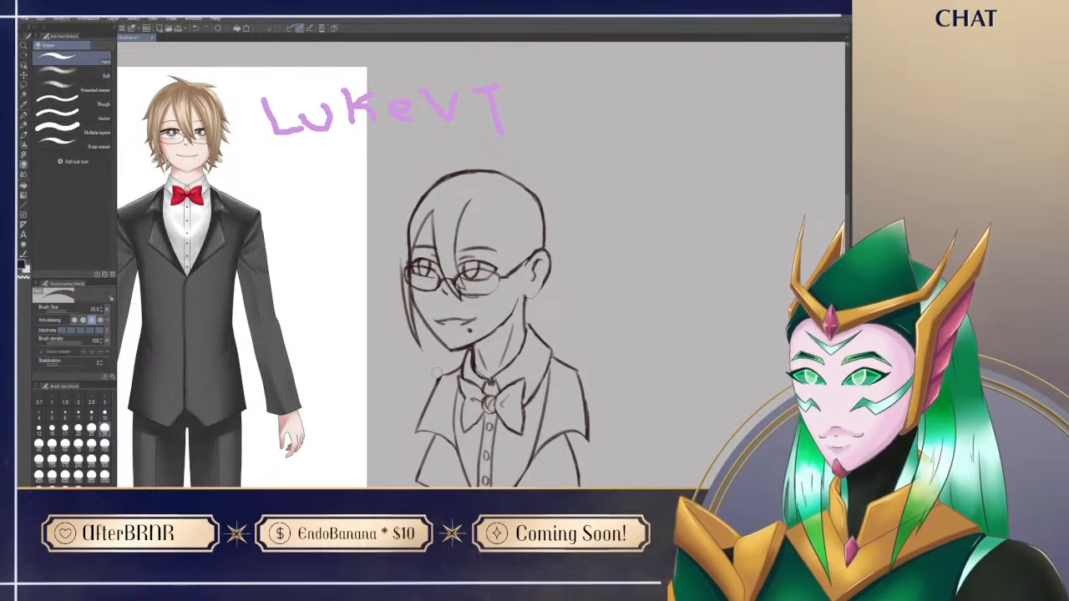
{"action": "key", "text": "p"}
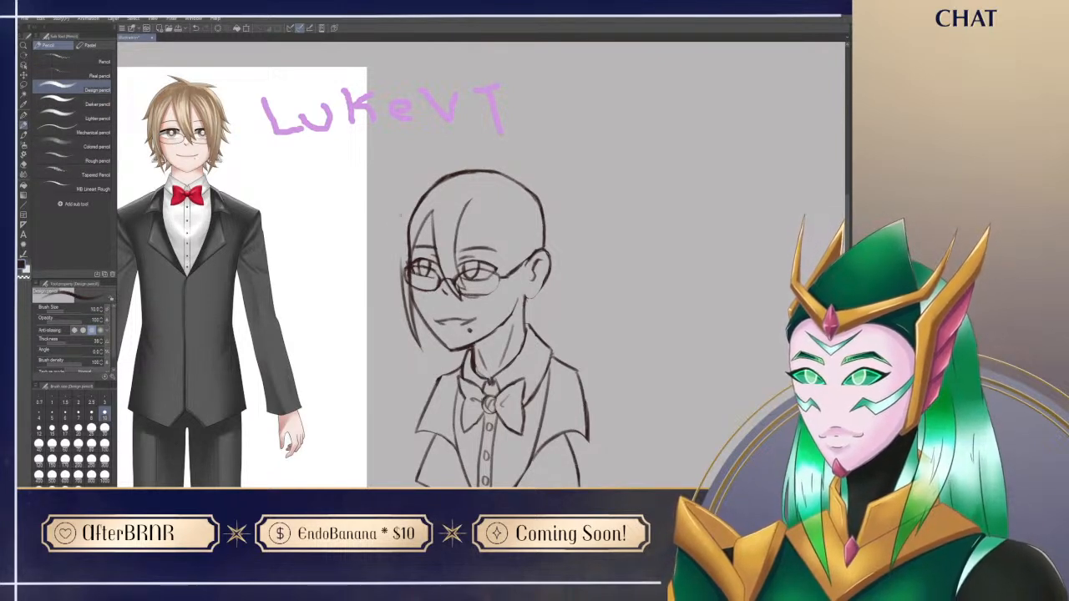
{"action": "left_click_drag", "start_coordinate": [407, 203], "coordinate": [405, 322]}
{"action": "key", "text": "ctrl+z"}
{"action": "mouse_move", "coordinate": [413, 204]}
{"action": "left_mouse_down"}
{"action": "mouse_move", "coordinate": [407, 340]}
{"action": "mouse_move", "coordinate": [423, 368]}
{"action": "mouse_move", "coordinate": [419, 360]}
{"action": "left_mouse_up"}
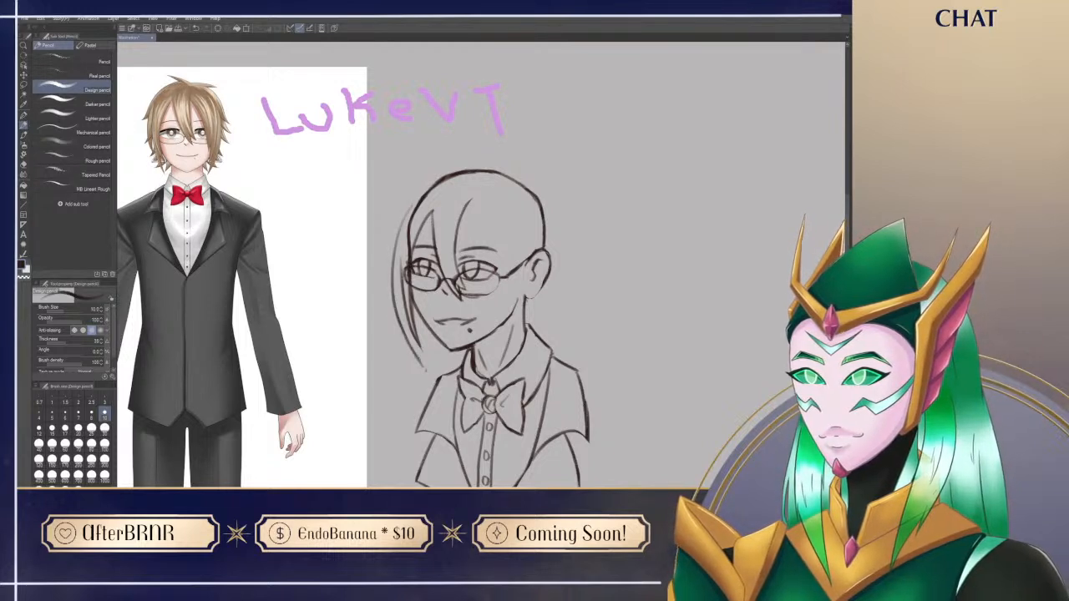
{"action": "left_click_drag", "start_coordinate": [408, 323], "coordinate": [424, 371]}
Step: Clean up the far side lock's inner edge next to the glasses and cheek
{"action": "key", "text": "e"}
{"action": "key", "text": "p"}
{"action": "left_click_drag", "start_coordinate": [456, 272], "coordinate": [493, 337]}
{"action": "left_click_drag", "start_coordinate": [434, 301], "coordinate": [449, 271]}
{"action": "key", "text": "ctrl+z"}
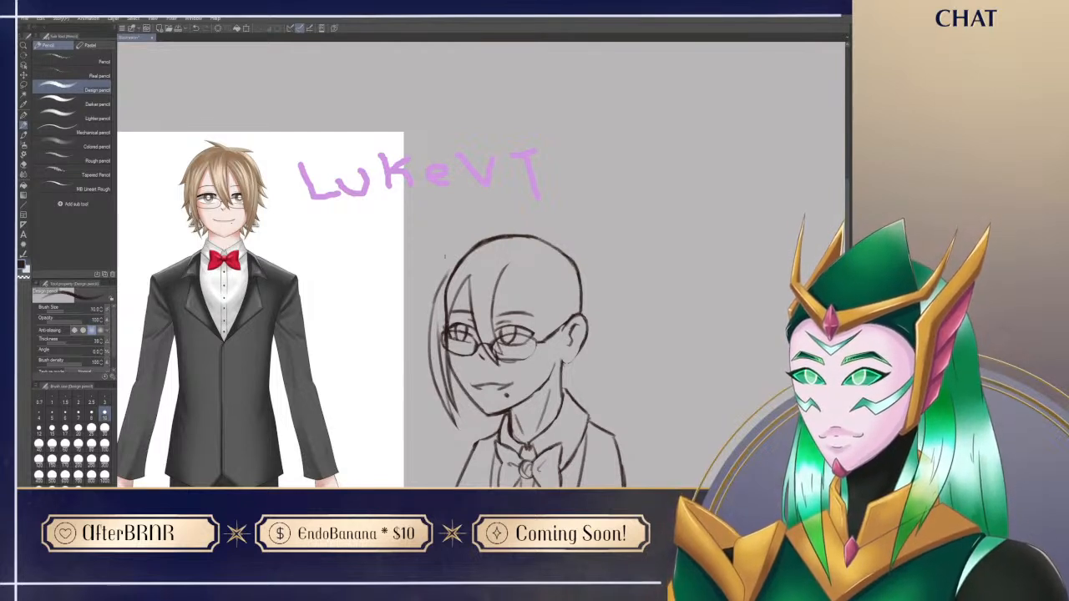
{"action": "key", "text": "e"}
{"action": "left_click_drag", "start_coordinate": [436, 324], "coordinate": [440, 369]}
{"action": "key", "text": "p"}
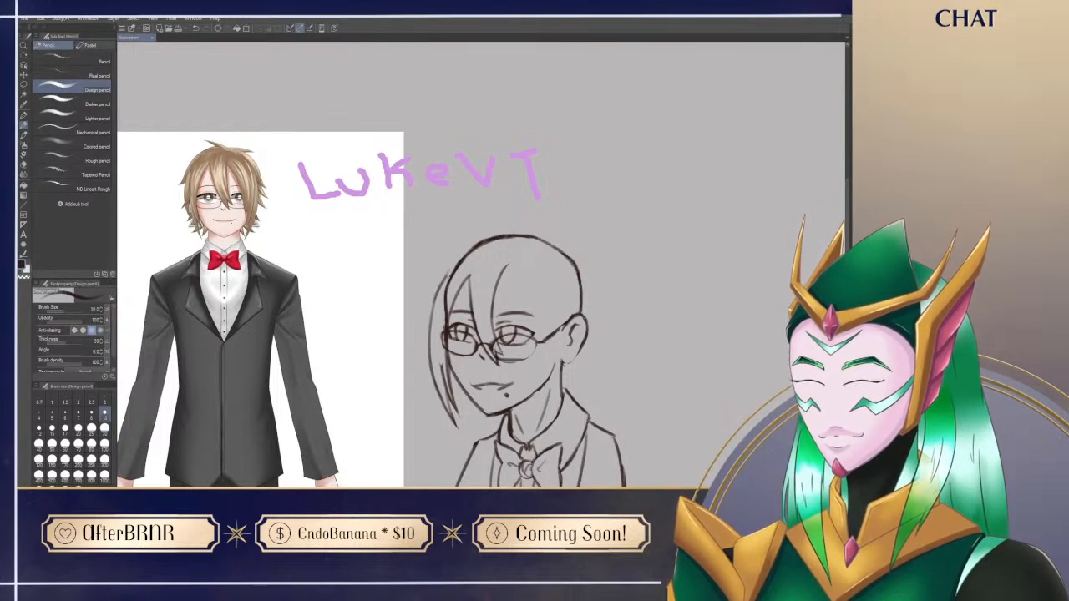
Step: Erase the far side of the skull outline behind the bangs and retrace the hair's outer edge up towards the crown
{"action": "left_click_drag", "start_coordinate": [500, 441], "coordinate": [502, 426]}
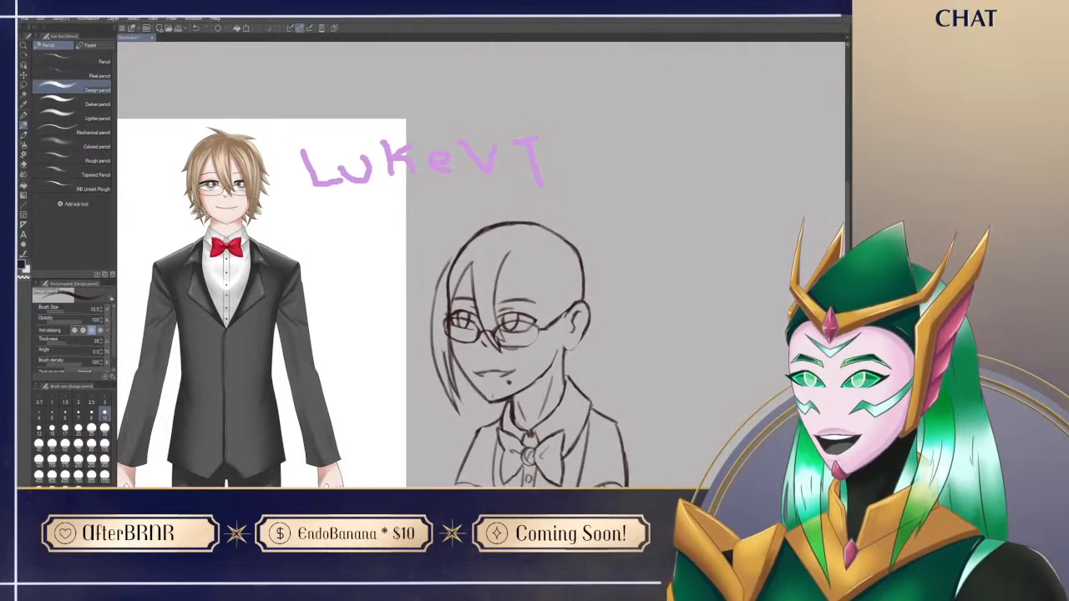
{"action": "key", "text": "e"}
{"action": "mouse_move", "coordinate": [445, 310]}
{"action": "left_mouse_down"}
{"action": "mouse_move", "coordinate": [445, 342]}
{"action": "mouse_move", "coordinate": [452, 264]}
{"action": "mouse_move", "coordinate": [477, 236]}
{"action": "left_mouse_up"}
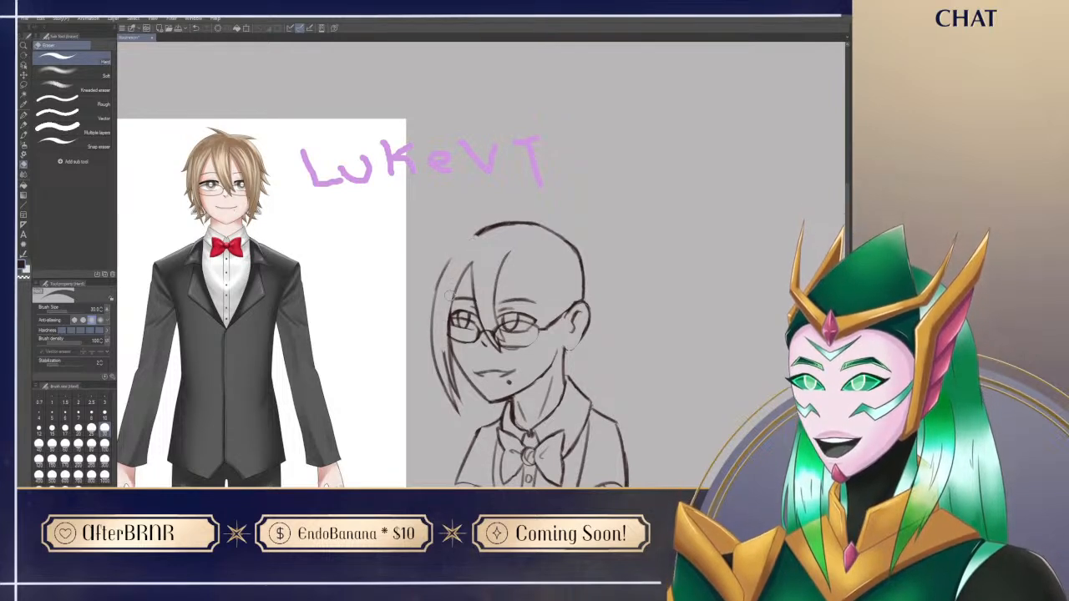
{"action": "key", "text": "p"}
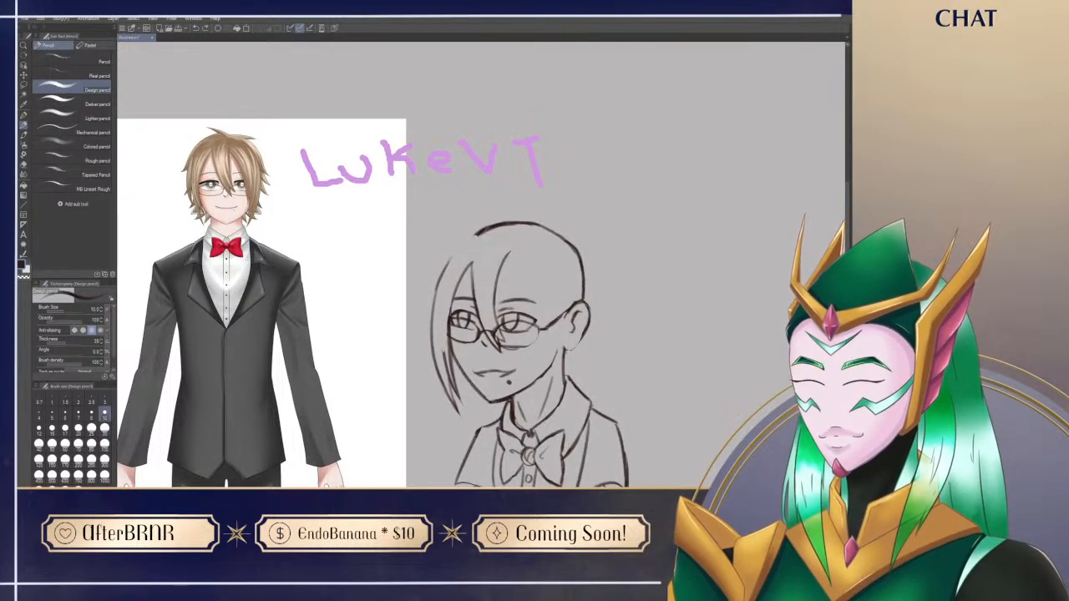
{"action": "left_click_drag", "start_coordinate": [434, 299], "coordinate": [451, 259]}
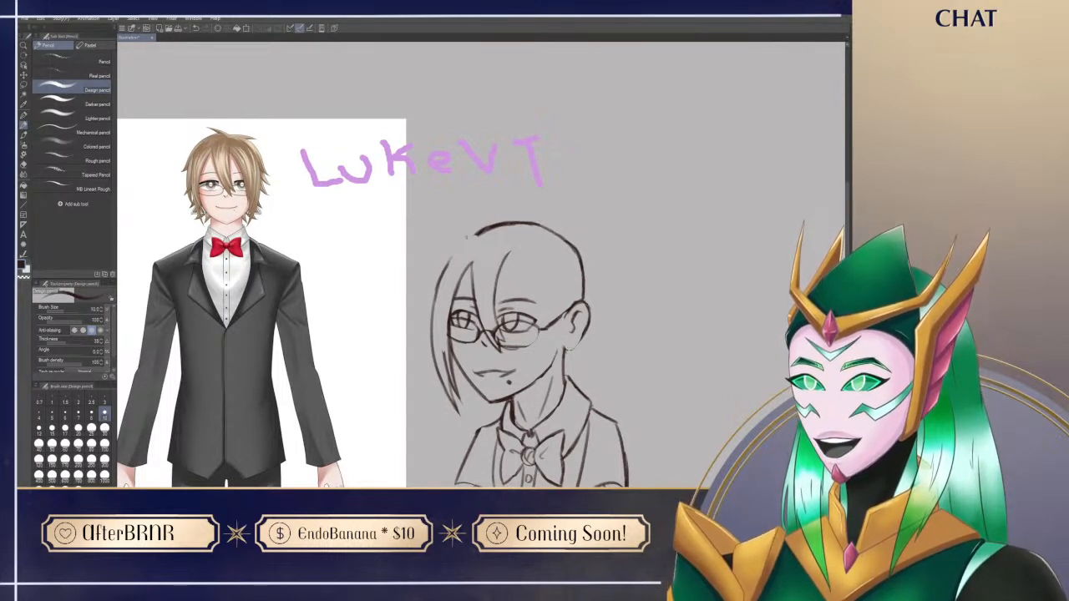
{"action": "key", "text": "e"}
{"action": "key", "text": "p"}
{"action": "key", "text": "e"}
{"action": "key", "text": "p"}
Step: Draw the near bang's inner edge from the forehead parting down across the near eye and glasses lens
{"action": "mouse_move", "coordinate": [509, 253]}
{"action": "left_mouse_down"}
{"action": "mouse_move", "coordinate": [529, 314]}
{"action": "mouse_move", "coordinate": [514, 264]}
{"action": "left_mouse_up"}
{"action": "key", "text": "ctrl+z"}
{"action": "left_click_drag", "start_coordinate": [489, 200], "coordinate": [520, 265]}
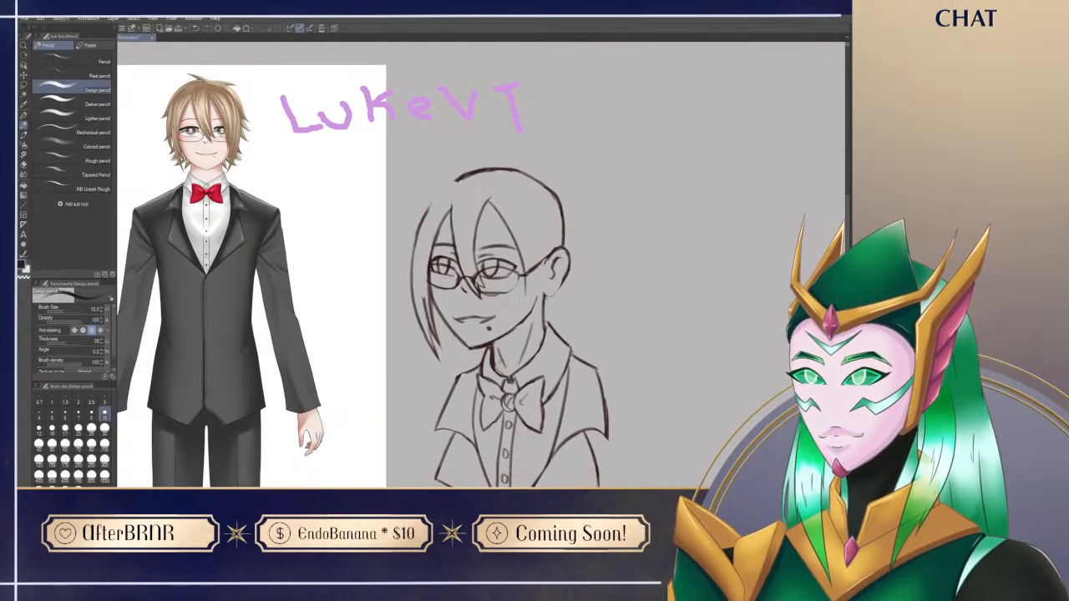
{"action": "key", "text": "ctrl+z"}
{"action": "left_click_drag", "start_coordinate": [488, 200], "coordinate": [511, 284]}
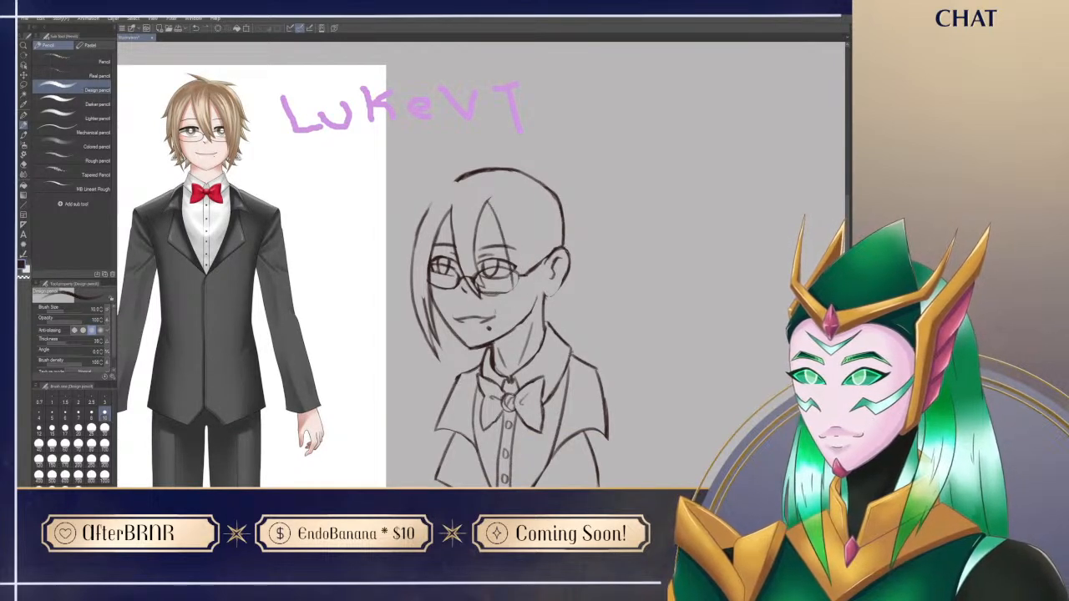
{"action": "key", "text": "ctrl+z"}
{"action": "left_click_drag", "start_coordinate": [488, 203], "coordinate": [507, 314]}
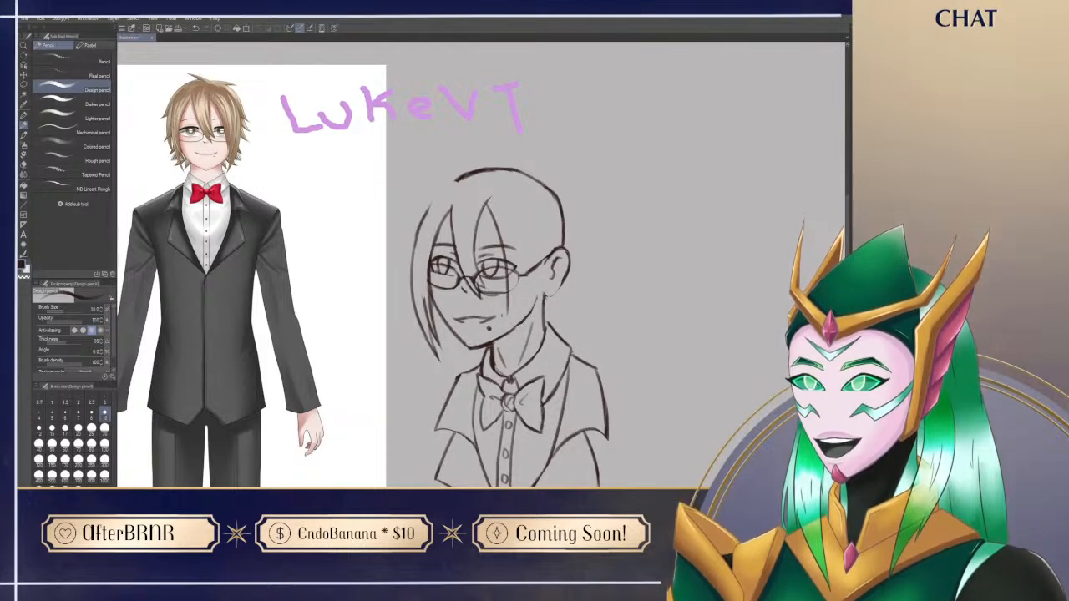
Step: Draw the near bang's outer edge below the glasses, tapering to a point on the cheek
{"action": "left_click_drag", "start_coordinate": [524, 265], "coordinate": [507, 313]}
{"action": "key", "text": "ctrl+z"}
{"action": "mouse_move", "coordinate": [519, 265]}
{"action": "left_mouse_down"}
{"action": "mouse_move", "coordinate": [507, 319]}
{"action": "mouse_move", "coordinate": [517, 301]}
{"action": "mouse_move", "coordinate": [515, 344]}
{"action": "left_mouse_up"}
{"action": "key", "text": "ctrl+z"}
{"action": "left_click_drag", "start_coordinate": [518, 299], "coordinate": [508, 343]}
{"action": "key", "text": "ctrl+z"}
{"action": "left_click_drag", "start_coordinate": [519, 295], "coordinate": [502, 343]}
{"action": "key", "text": "ctrl+z"}
{"action": "mouse_move", "coordinate": [518, 296]}
{"action": "left_mouse_down"}
{"action": "mouse_move", "coordinate": [513, 334]}
{"action": "mouse_move", "coordinate": [507, 302]}
{"action": "mouse_move", "coordinate": [508, 320]}
{"action": "left_mouse_up"}
Step: Refine the near bang's pointed tip and clean up its overlap with the glasses and cheek
{"action": "key", "text": "e"}
{"action": "key", "text": "p"}
{"action": "key", "text": "e"}
{"action": "key", "text": "p"}
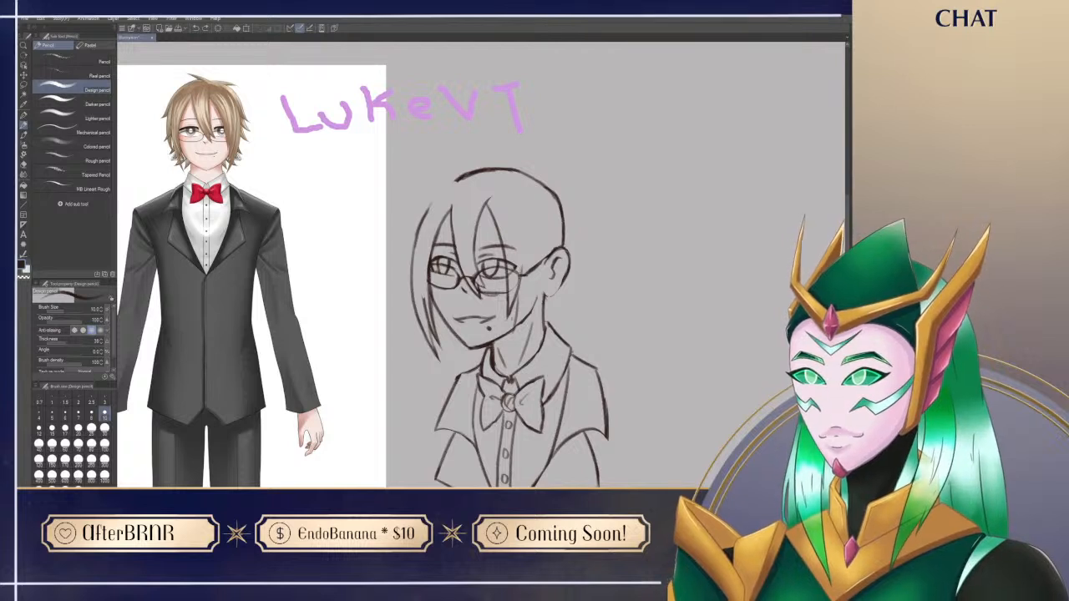
{"action": "mouse_move", "coordinate": [519, 288]}
{"action": "left_mouse_down"}
{"action": "mouse_move", "coordinate": [511, 343]}
{"action": "mouse_move", "coordinate": [488, 348]}
{"action": "mouse_move", "coordinate": [507, 378]}
{"action": "left_mouse_up"}
{"action": "key", "text": "e"}
{"action": "key", "text": "p"}
{"action": "key", "text": "e"}
{"action": "key", "text": "p"}
{"action": "key", "text": "e"}
{"action": "key", "text": "p"}
{"action": "key", "text": "e"}
{"action": "key", "text": "p"}
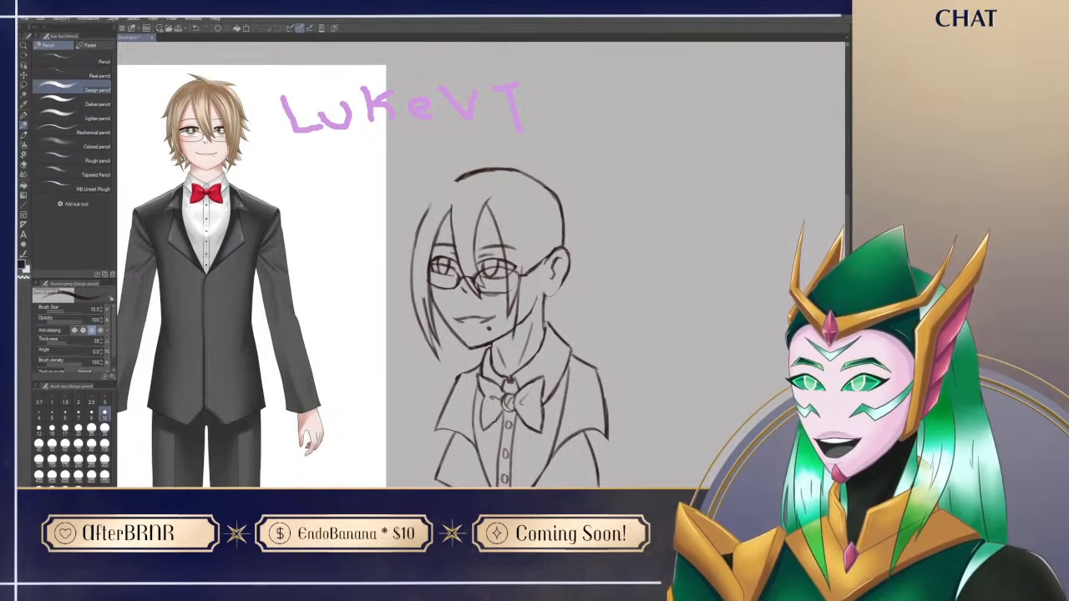
Step: Draw the near bang's outer edge from the glasses' arm down to the lower strand
{"action": "left_click_drag", "start_coordinate": [520, 266], "coordinate": [515, 307]}
{"action": "key", "text": "ctrl+z"}
{"action": "left_click_drag", "start_coordinate": [519, 268], "coordinate": [513, 310]}
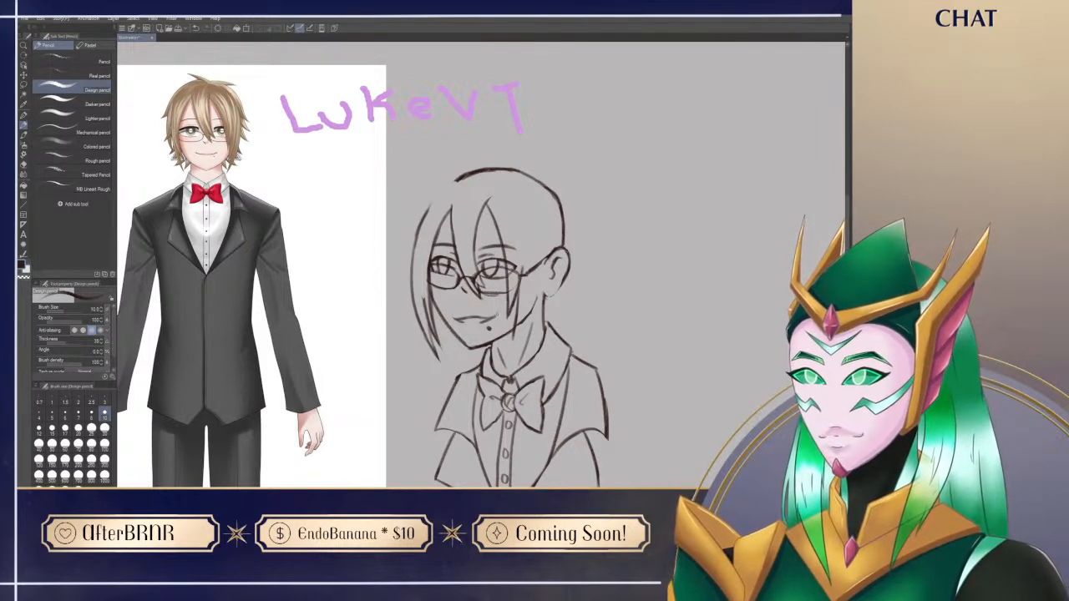
{"action": "mouse_move", "coordinate": [501, 293]}
{"action": "left_mouse_down"}
{"action": "mouse_move", "coordinate": [475, 281]}
{"action": "mouse_move", "coordinate": [493, 295]}
{"action": "left_mouse_up"}
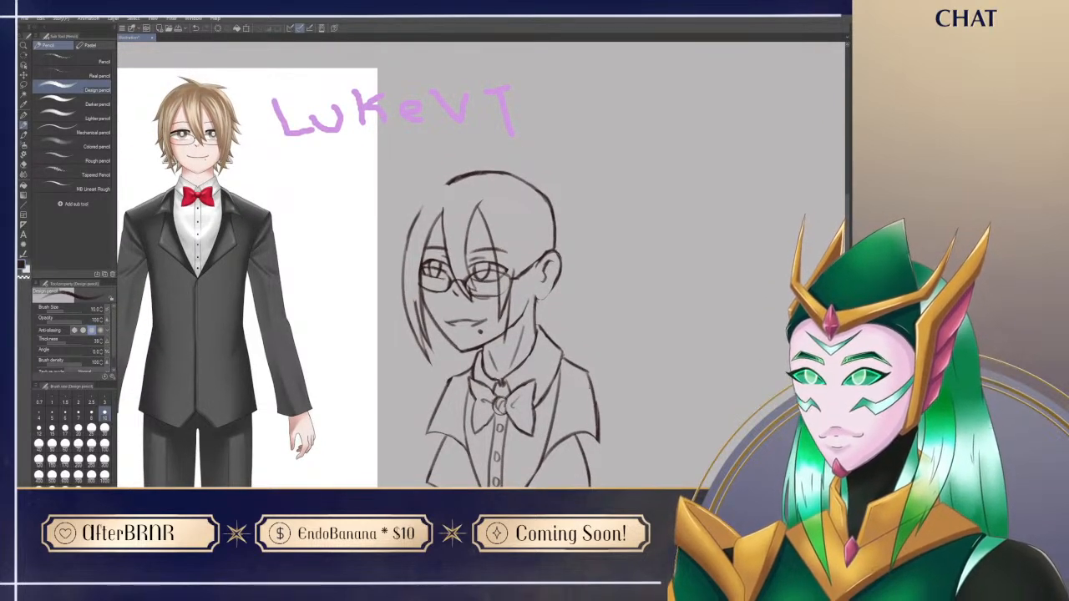
Step: Draw a triangular drop earring with an inner triangle hanging from the near earlobe and clean up its lines
{"action": "left_click_drag", "start_coordinate": [556, 427], "coordinate": [583, 462]}
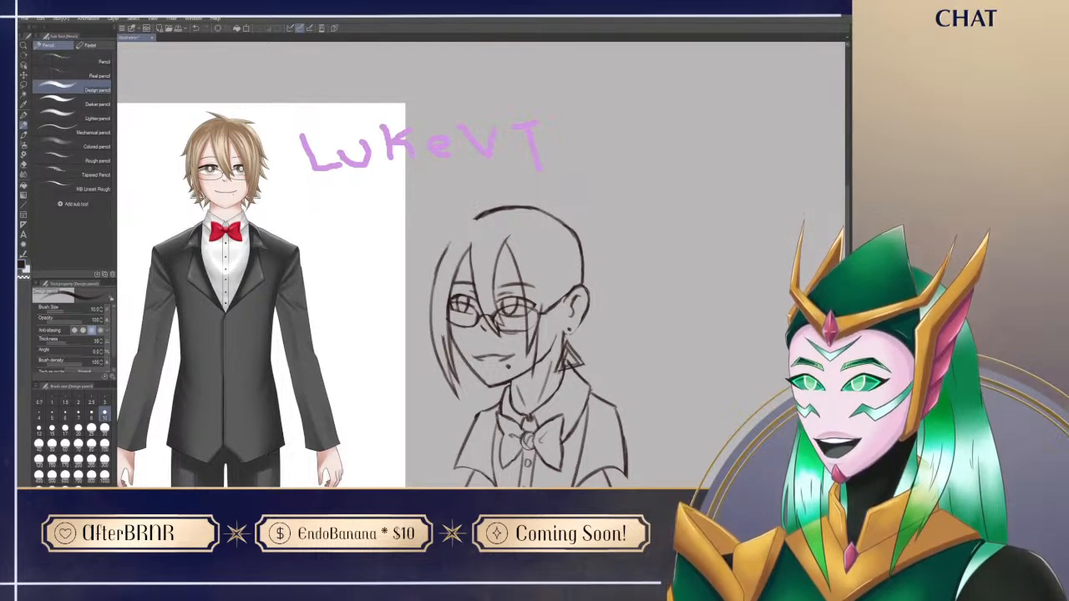
{"action": "key", "text": "e"}
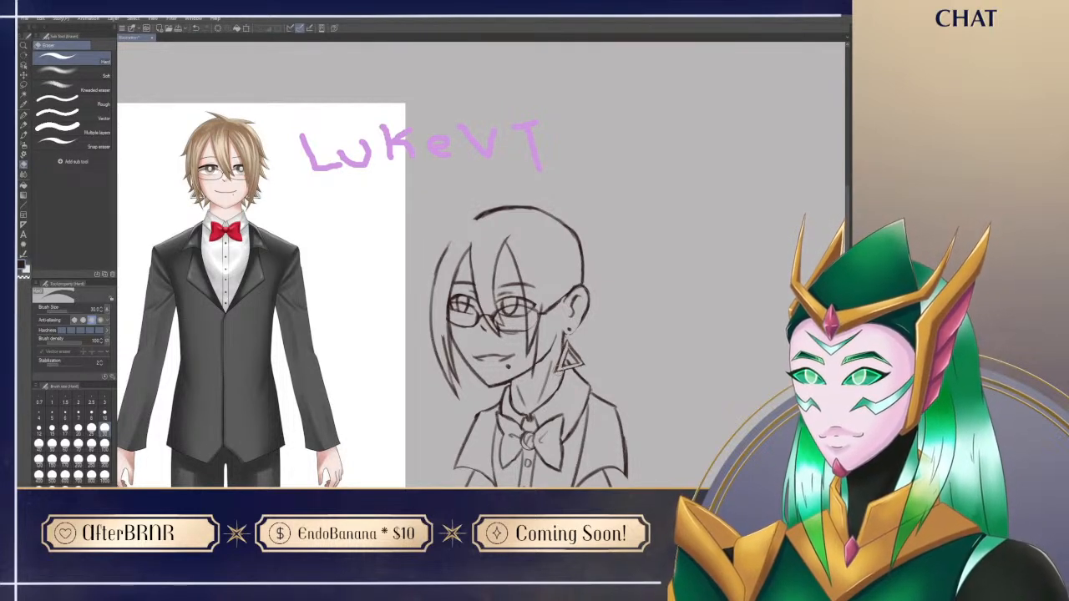
{"action": "key", "text": "p"}
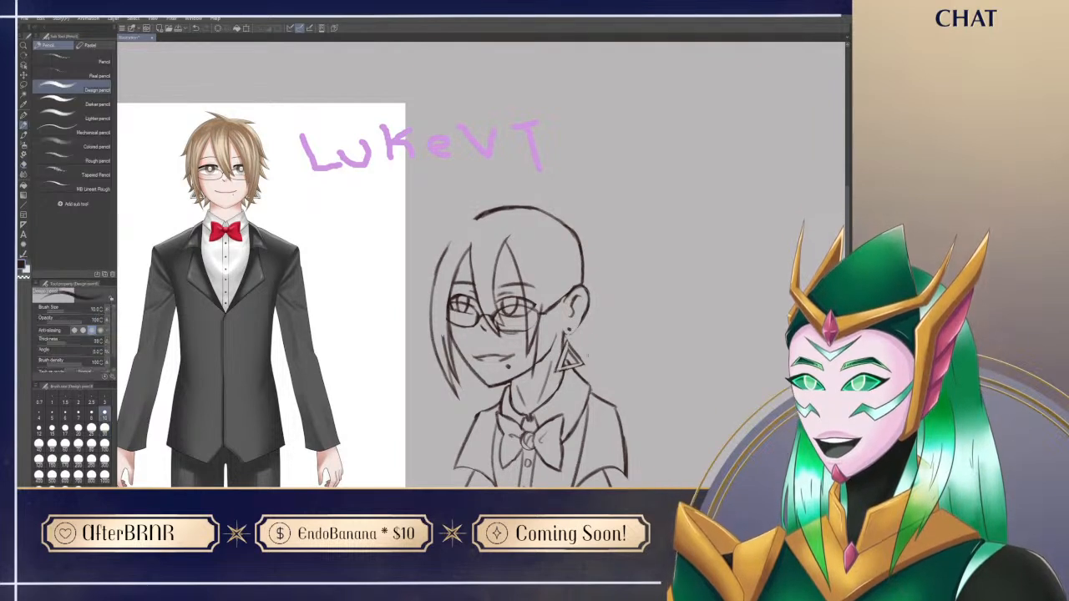
{"action": "key", "text": "e"}
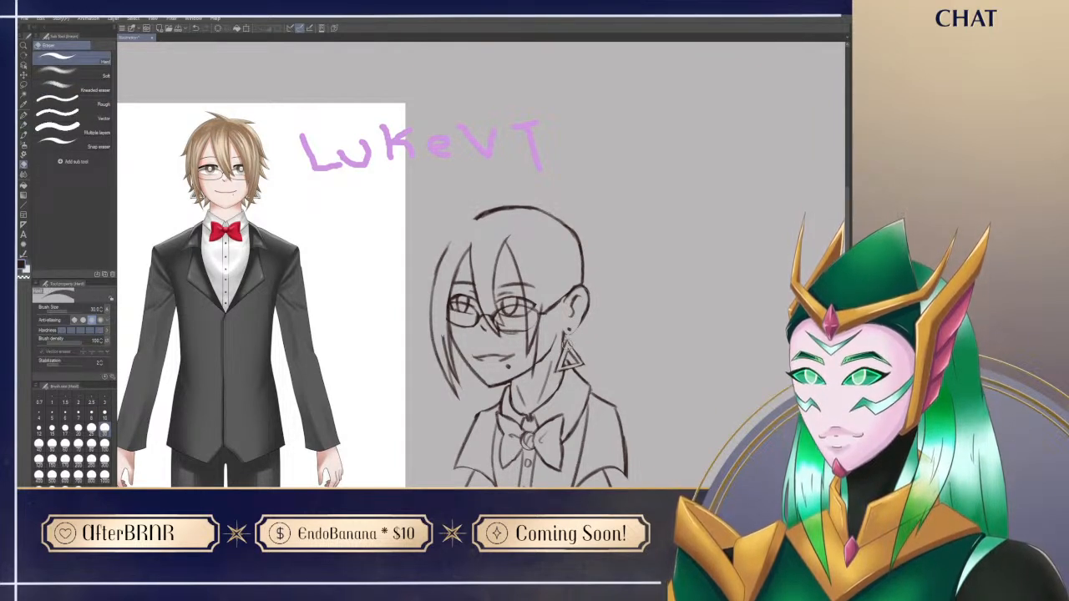
{"action": "key", "text": "p"}
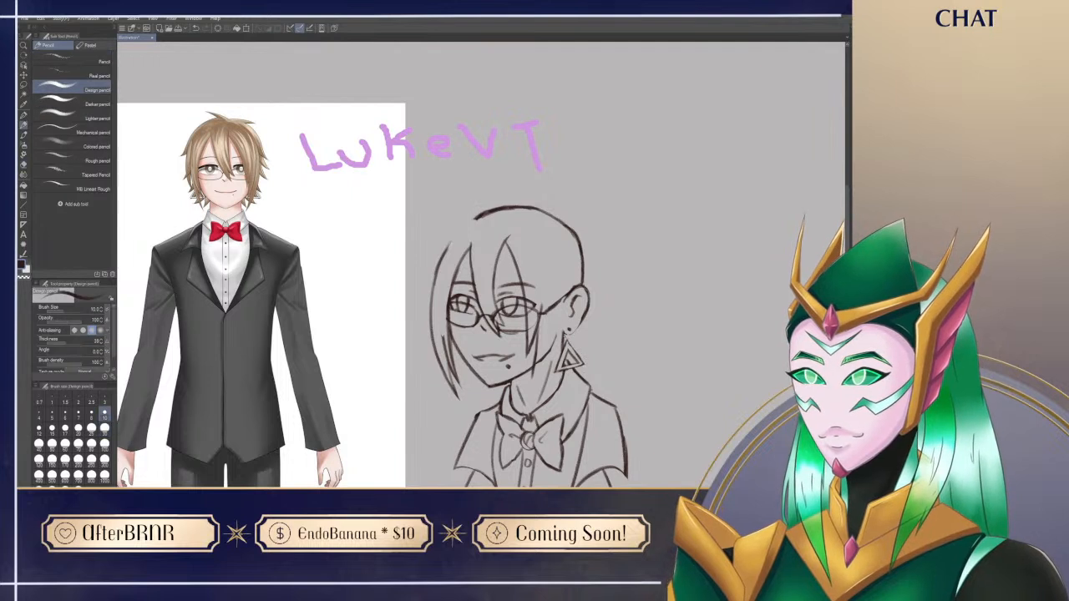
Step: Touch up the small stud and drop earring lines directly beneath the near earlobe
{"action": "key", "text": "e"}
{"action": "key", "text": "p"}
{"action": "key", "text": "e"}
{"action": "key", "text": "p"}
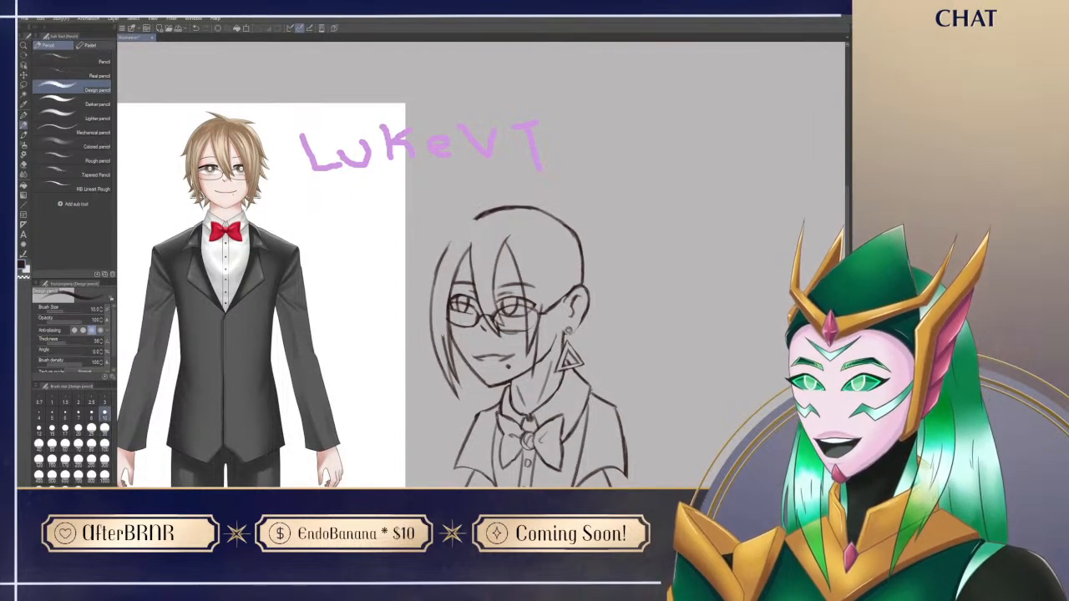
{"action": "key", "text": "e"}
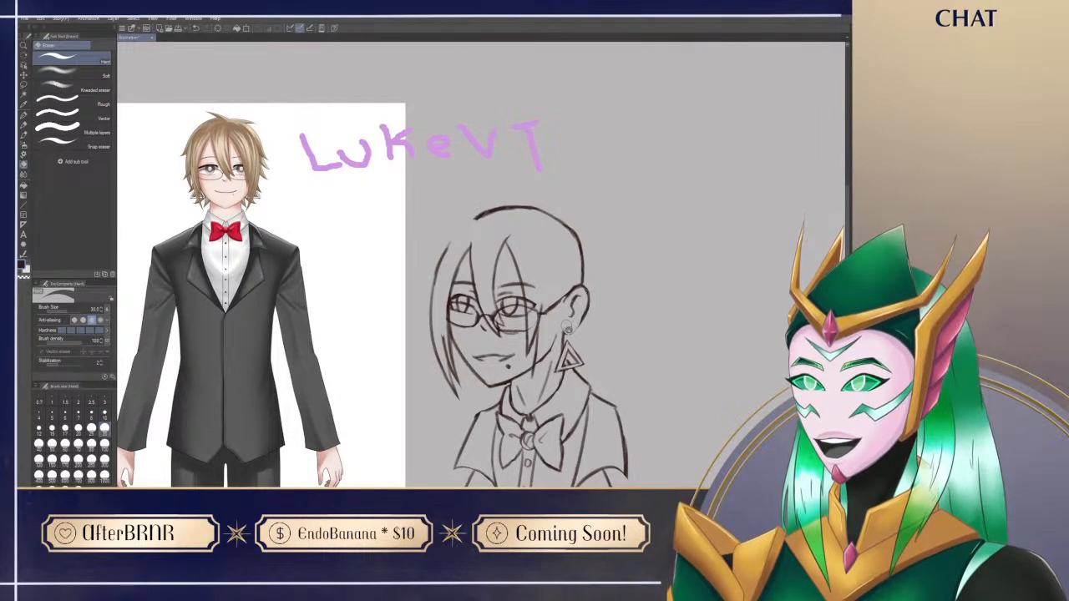
{"action": "key", "text": "p"}
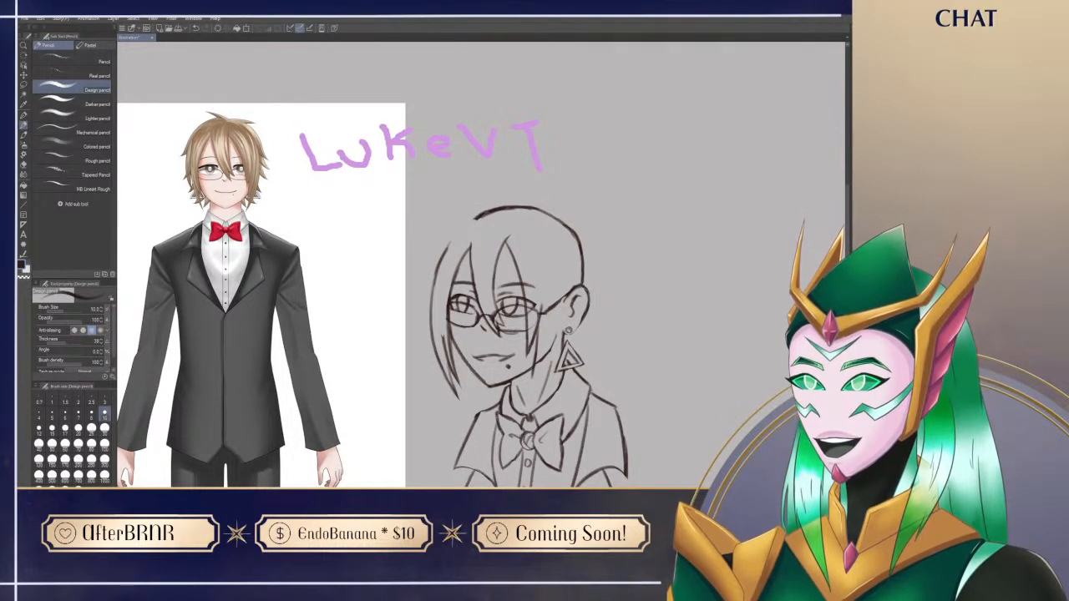
Step: Sketch light crease lines across the shirt front beside the lower buttons
{"action": "left_click_drag", "start_coordinate": [547, 436], "coordinate": [541, 358]}
{"action": "key", "text": "e"}
{"action": "key", "text": "p"}
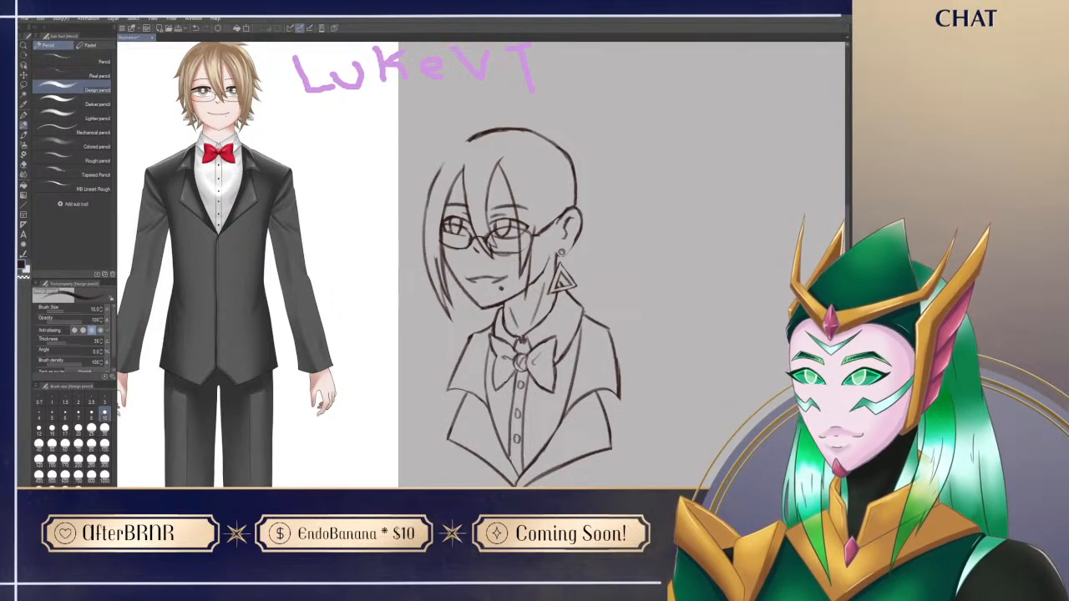
{"action": "left_click_drag", "start_coordinate": [556, 415], "coordinate": [545, 428]}
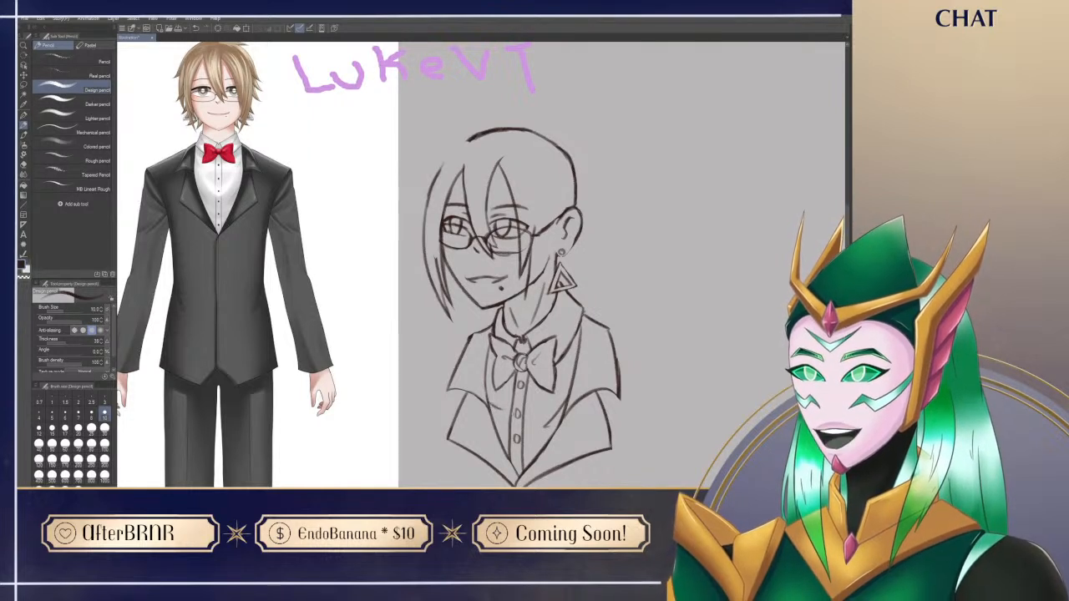
{"action": "left_click_drag", "start_coordinate": [503, 428], "coordinate": [533, 431]}
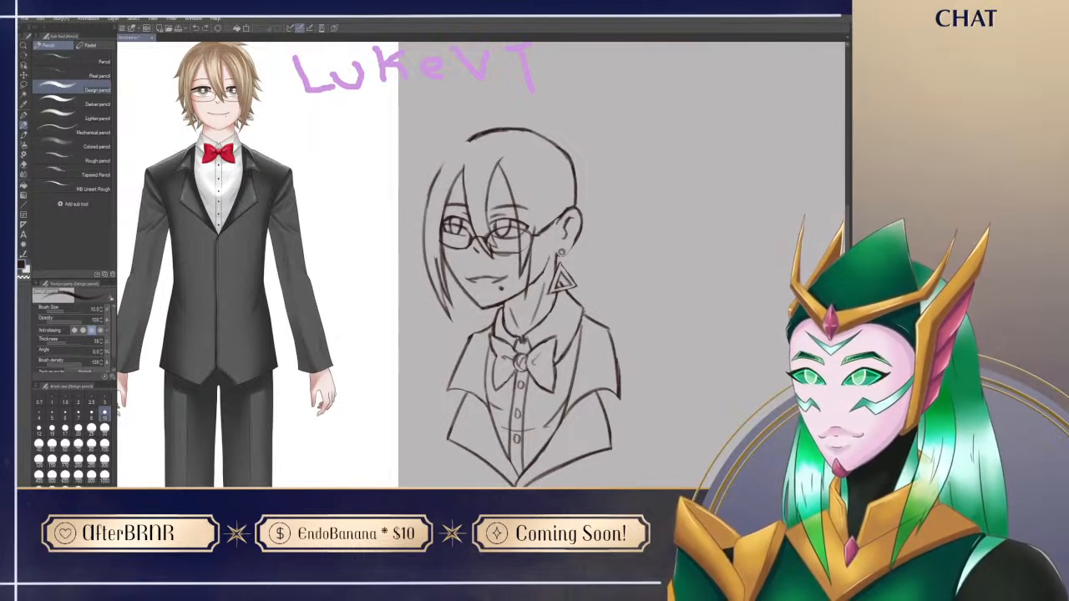
{"action": "mouse_move", "coordinate": [603, 347]}
{"action": "left_mouse_down"}
{"action": "mouse_move", "coordinate": [608, 334]}
{"action": "mouse_move", "coordinate": [636, 393]}
{"action": "left_mouse_up"}
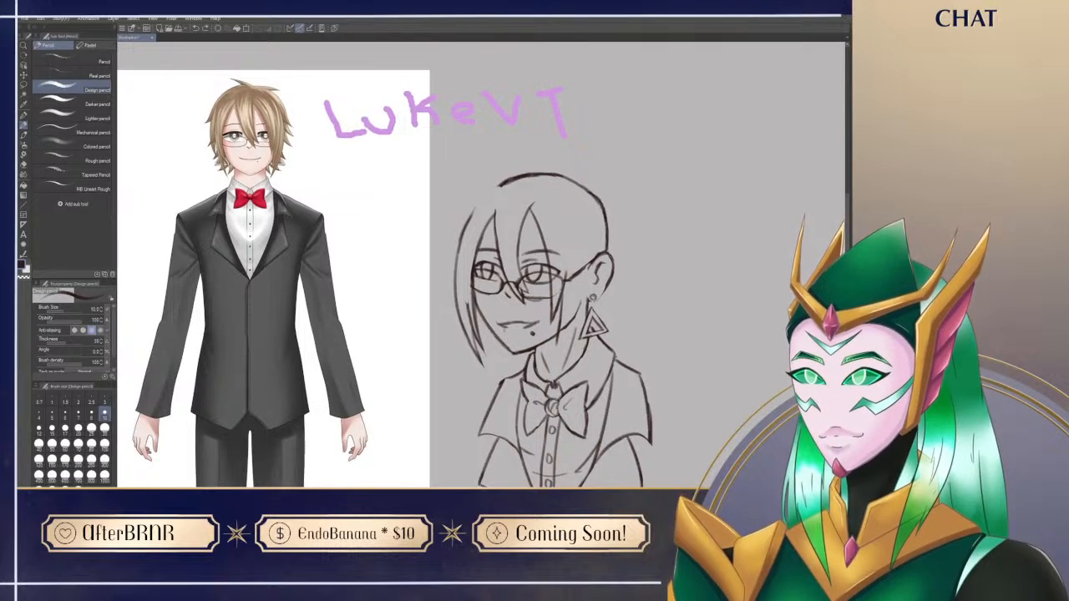
Step: Draw a long pointed tuft of hair rising from the crown toward the far side of the head
{"action": "key", "text": "e"}
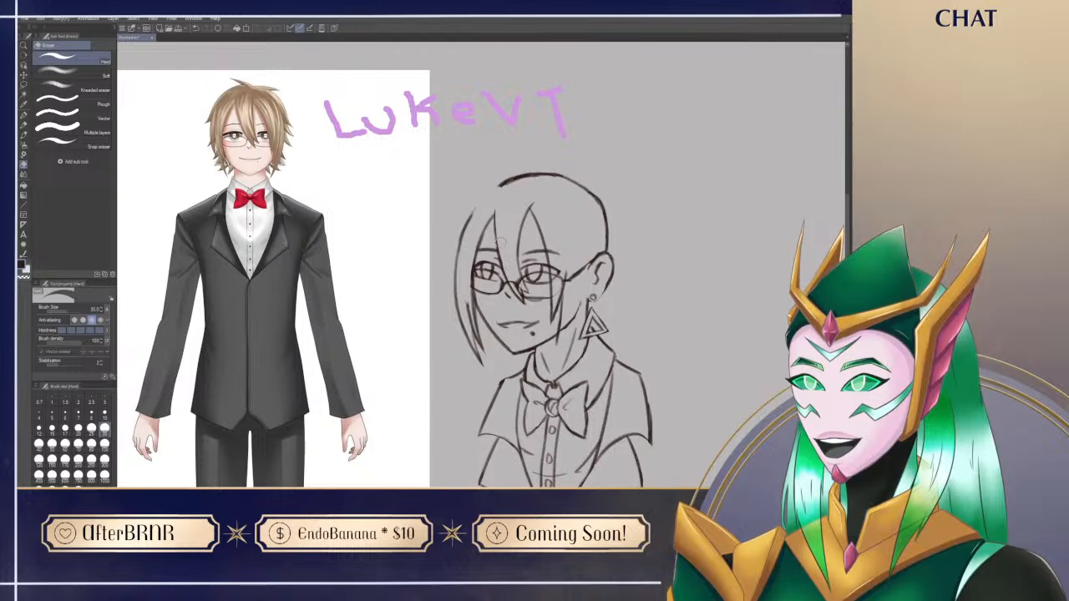
{"action": "left_click_drag", "start_coordinate": [495, 221], "coordinate": [507, 205]}
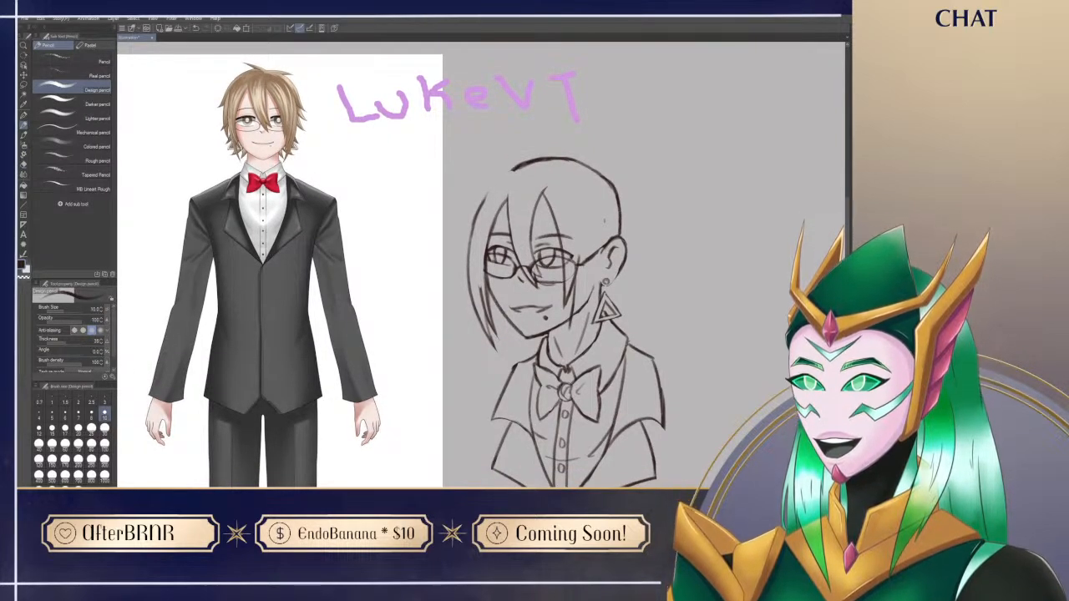
{"action": "left_click_drag", "start_coordinate": [635, 203], "coordinate": [610, 225]}
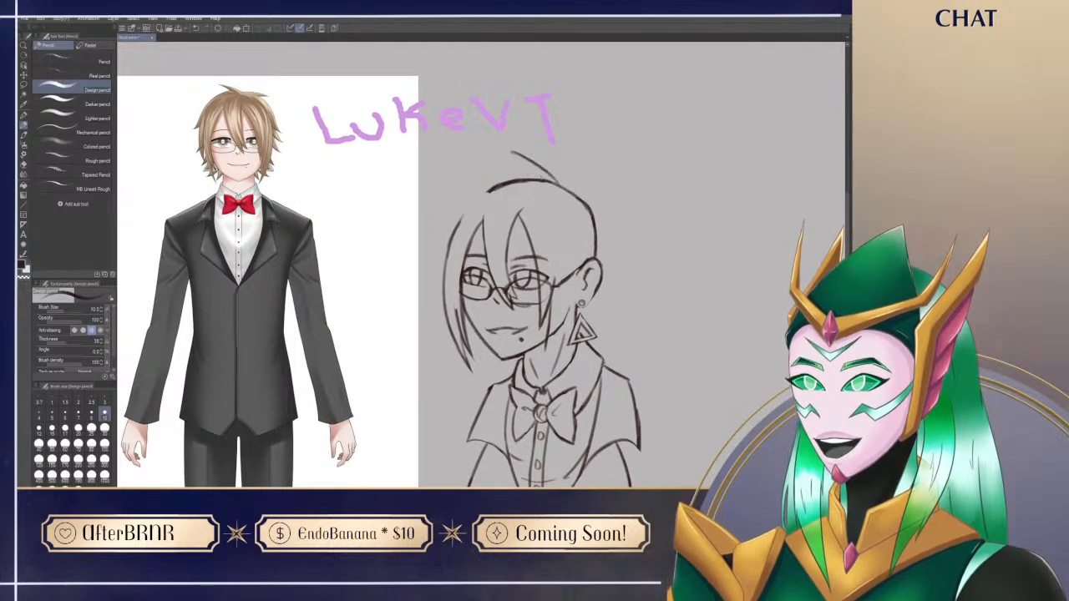
{"action": "left_click_drag", "start_coordinate": [505, 150], "coordinate": [558, 179]}
{"action": "mouse_move", "coordinate": [506, 151]}
{"action": "left_mouse_down"}
{"action": "mouse_move", "coordinate": [538, 176]}
{"action": "mouse_move", "coordinate": [618, 204]}
{"action": "left_mouse_up"}
{"action": "key", "text": "ctrl+z"}
{"action": "key", "text": "ctrl+z"}
Step: Draw a shorter curved tuft from the crown toward the back of the head and clean up where both tufts meet
{"action": "left_click_drag", "start_coordinate": [556, 177], "coordinate": [606, 184]}
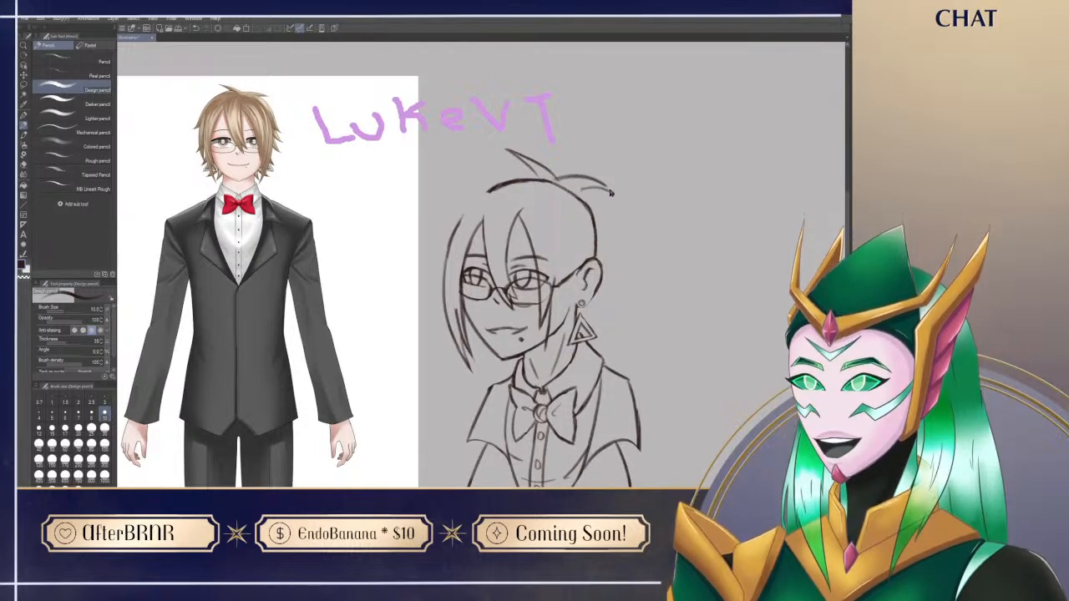
{"action": "key", "text": "e"}
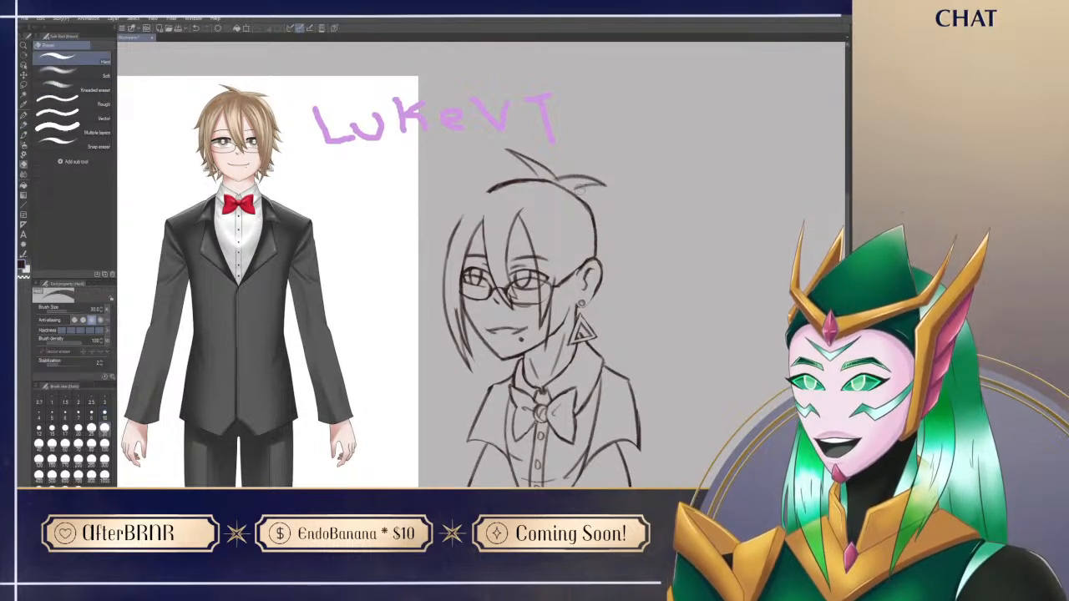
{"action": "key", "text": "p"}
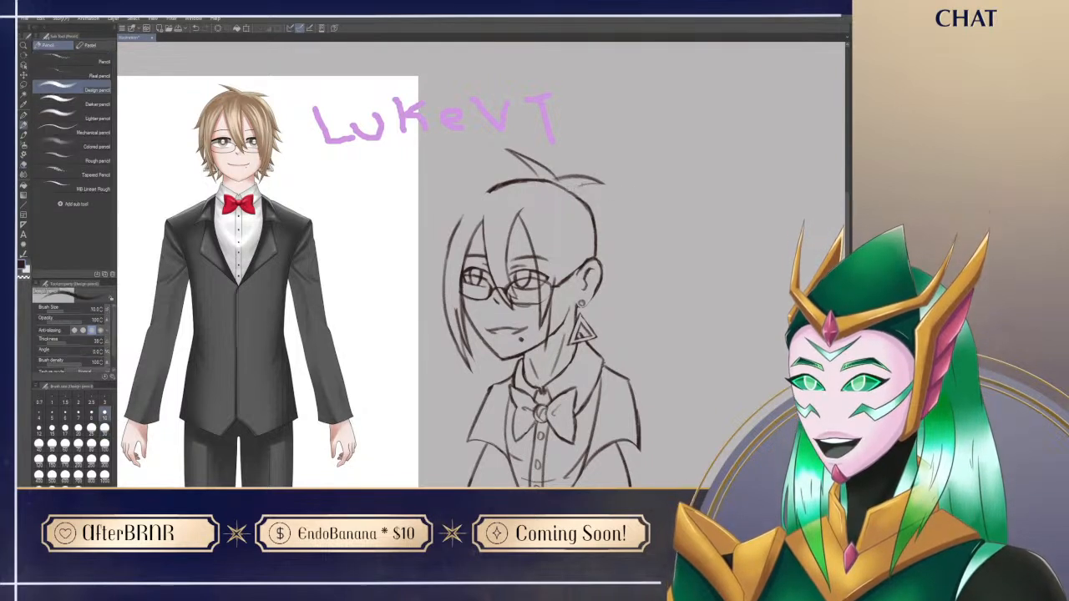
{"action": "key", "text": "e"}
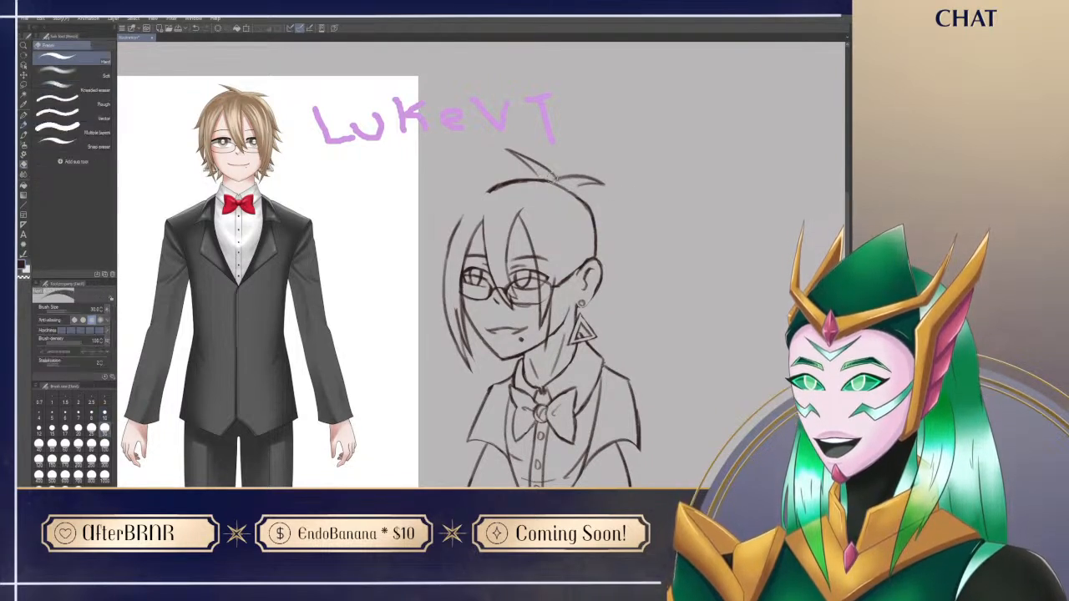
{"action": "key", "text": "p"}
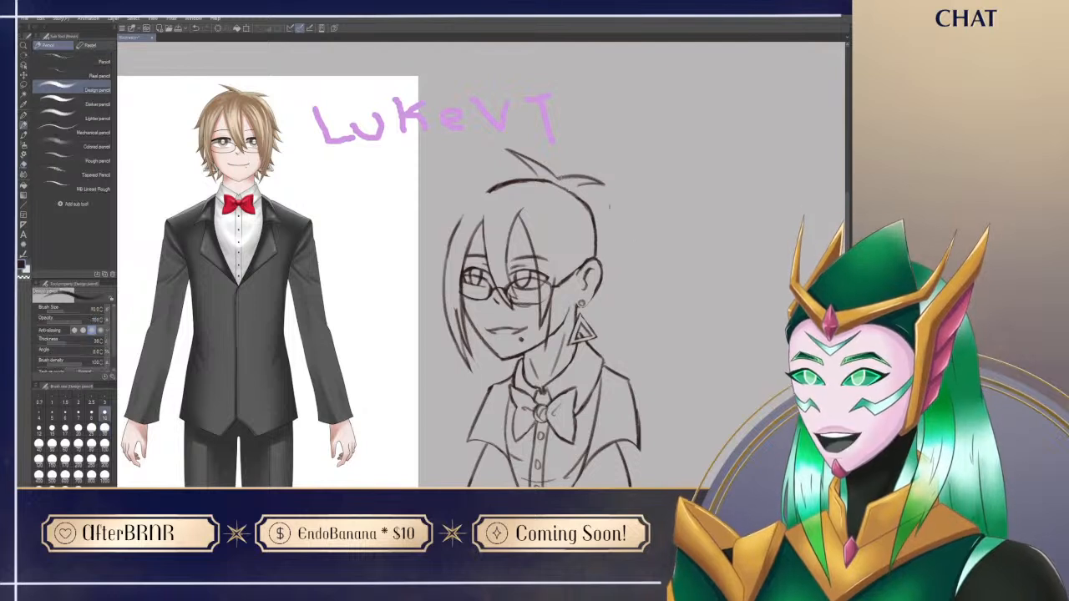
{"action": "key", "text": "e"}
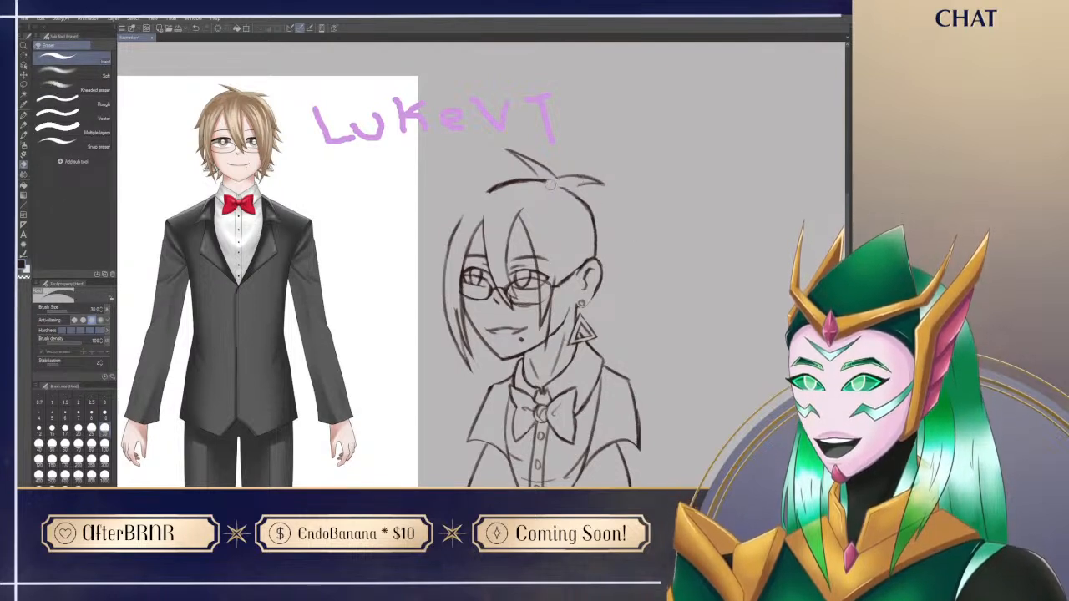
{"action": "key", "text": "p"}
{"action": "left_click_drag", "start_coordinate": [591, 181], "coordinate": [630, 190]}
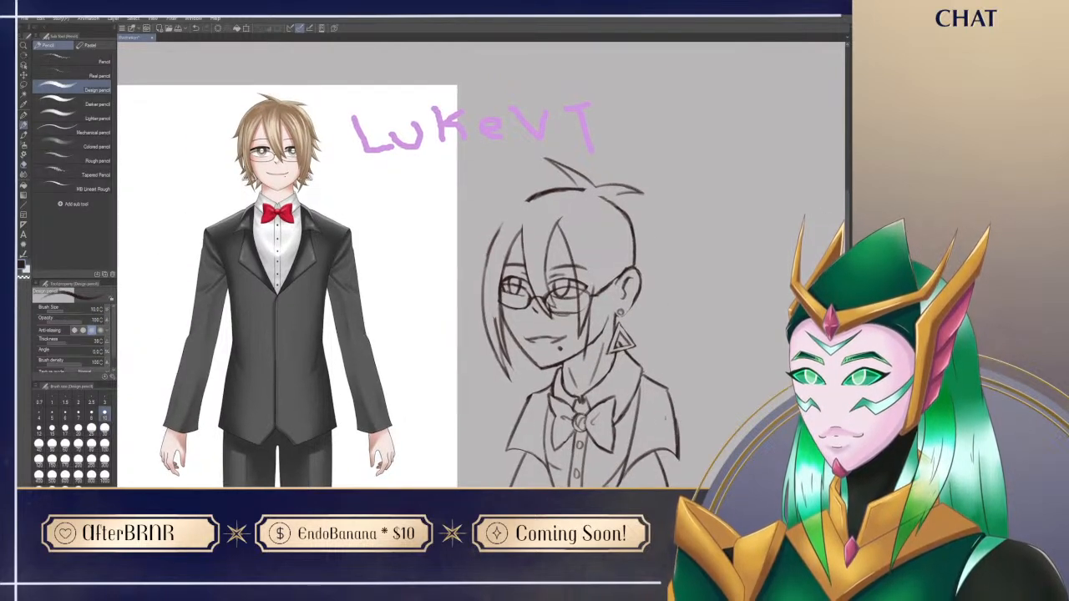
Step: Replace the front skull line with a hair contour running from the crown tufts down the far side to a flicked tip
{"action": "key", "text": "e"}
{"action": "mouse_move", "coordinate": [524, 202]}
{"action": "left_mouse_down"}
{"action": "mouse_move", "coordinate": [598, 182]}
{"action": "mouse_move", "coordinate": [533, 224]}
{"action": "left_mouse_up"}
{"action": "key", "text": "p"}
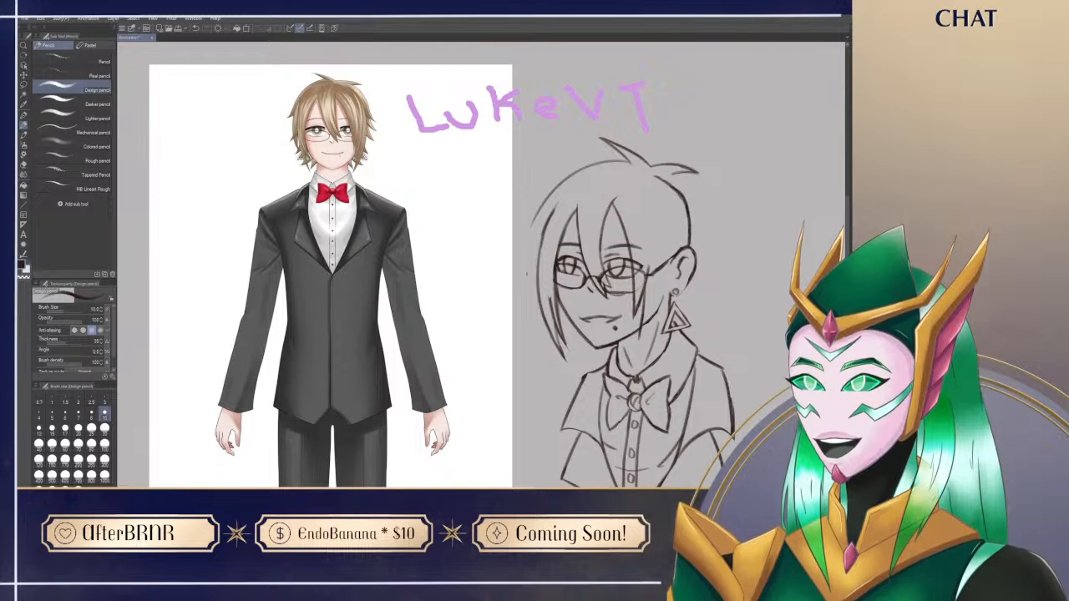
{"action": "left_click_drag", "start_coordinate": [546, 203], "coordinate": [524, 233]}
{"action": "key", "text": "ctrl+z"}
{"action": "left_click_drag", "start_coordinate": [567, 176], "coordinate": [524, 231]}
{"action": "key", "text": "e"}
{"action": "key", "text": "ctrl+z"}
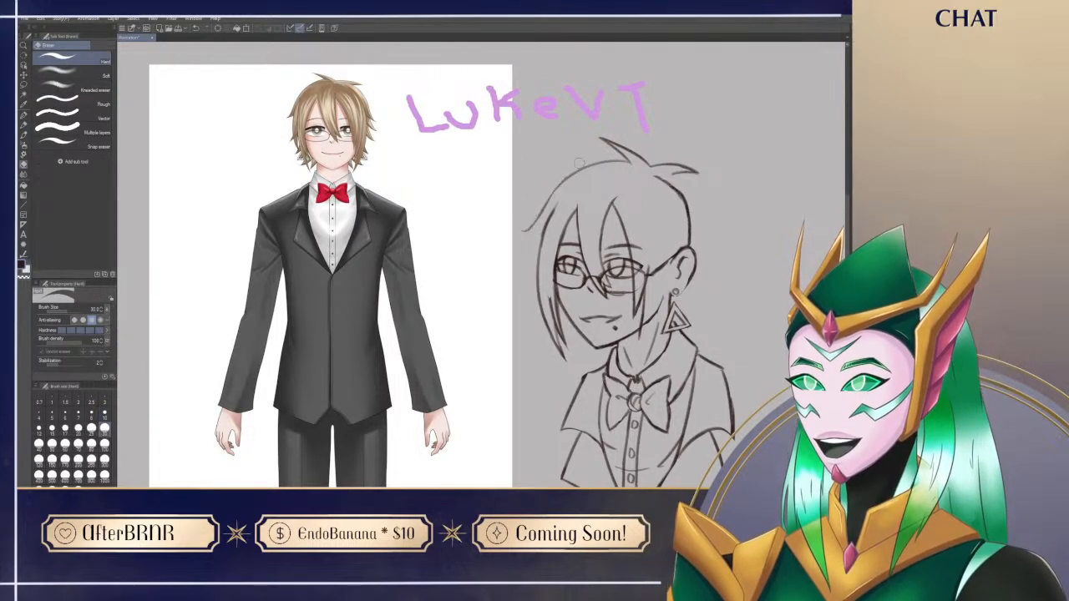
{"action": "key", "text": "p"}
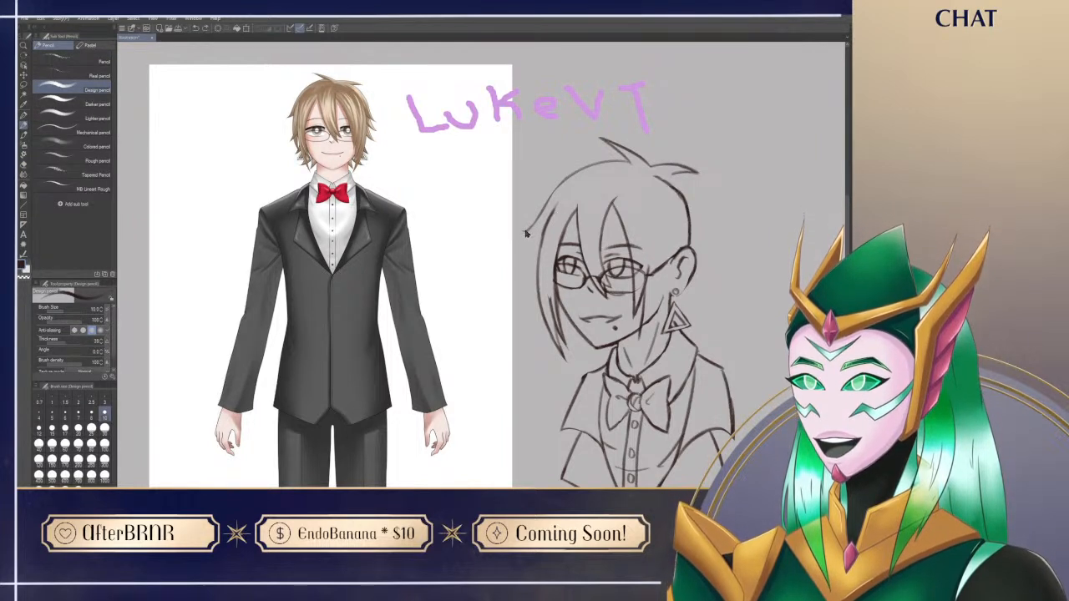
Step: Draw the far side's layered hair below the flicked tip, redoing strokes to form a second pointed strand and the edge beneath it
{"action": "left_click_drag", "start_coordinate": [537, 231], "coordinate": [530, 287]}
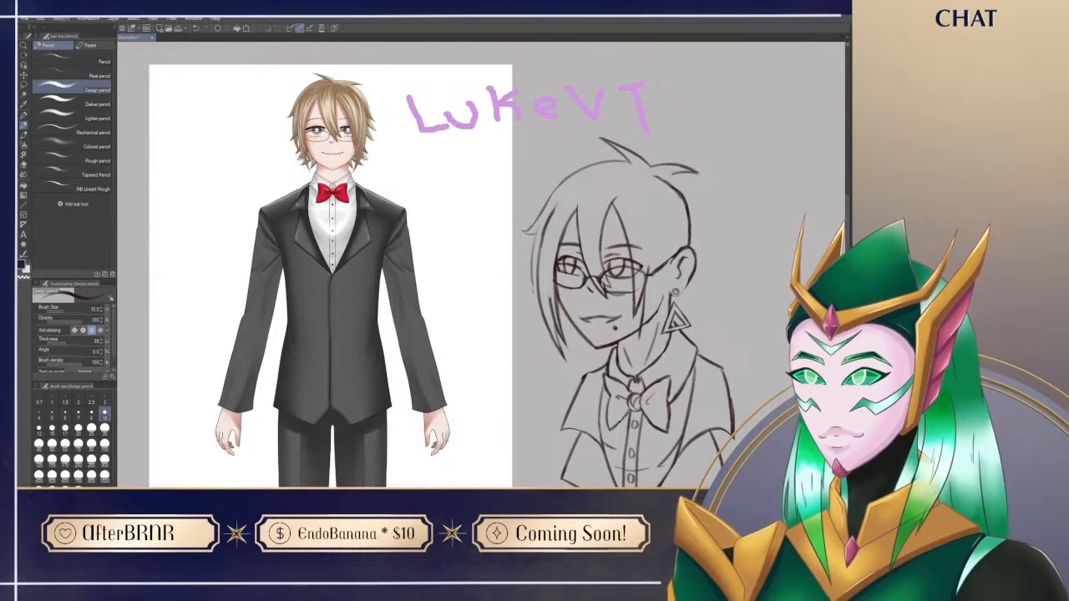
{"action": "key", "text": "ctrl+z"}
{"action": "left_click_drag", "start_coordinate": [540, 222], "coordinate": [542, 326]}
{"action": "key", "text": "ctrl+z"}
{"action": "left_click_drag", "start_coordinate": [537, 233], "coordinate": [529, 316]}
{"action": "left_click_drag", "start_coordinate": [533, 251], "coordinate": [541, 219]}
{"action": "key", "text": "ctrl+z"}
{"action": "key", "text": "ctrl+z"}
{"action": "key", "text": "ctrl+z"}
{"action": "mouse_move", "coordinate": [533, 308]}
{"action": "left_mouse_down"}
{"action": "mouse_move", "coordinate": [541, 329]}
{"action": "mouse_move", "coordinate": [540, 276]}
{"action": "mouse_move", "coordinate": [528, 271]}
{"action": "mouse_move", "coordinate": [541, 248]}
{"action": "mouse_move", "coordinate": [539, 283]}
{"action": "mouse_move", "coordinate": [540, 266]}
{"action": "left_mouse_up"}
{"action": "key", "text": "ctrl+z"}
{"action": "key", "text": "ctrl+z"}
{"action": "mouse_move", "coordinate": [548, 357]}
{"action": "left_mouse_down"}
{"action": "mouse_move", "coordinate": [513, 346]}
{"action": "mouse_move", "coordinate": [524, 323]}
{"action": "left_mouse_up"}
{"action": "mouse_move", "coordinate": [613, 416]}
{"action": "left_mouse_down"}
{"action": "mouse_move", "coordinate": [555, 387]}
{"action": "mouse_move", "coordinate": [541, 437]}
{"action": "left_mouse_up"}
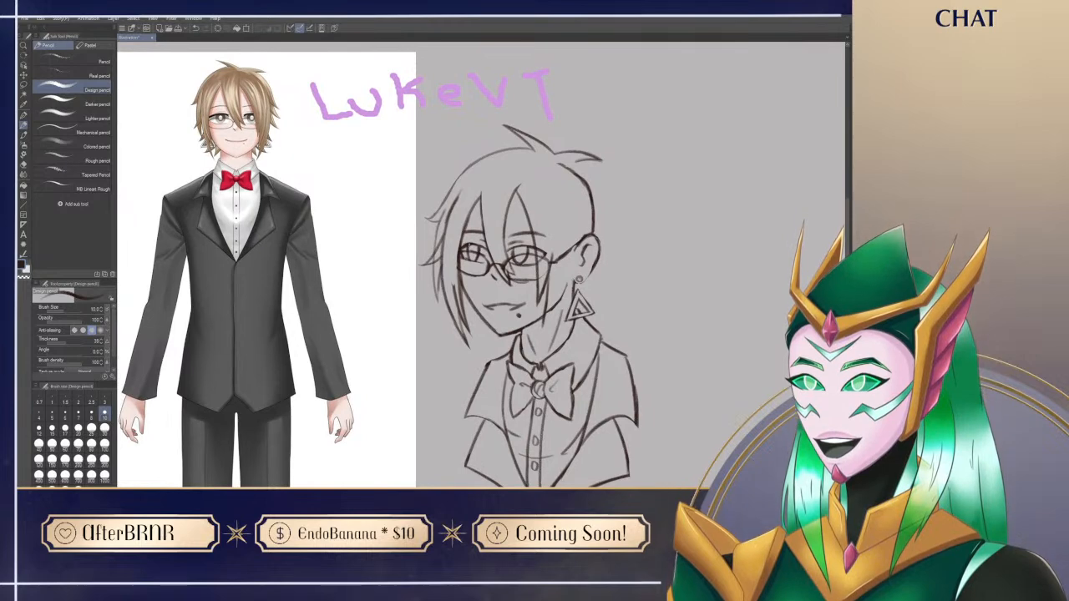
Step: Refine the upper flicked tips of the far-side hair, erasing stray lines and redrawing the small points
{"action": "key", "text": "e"}
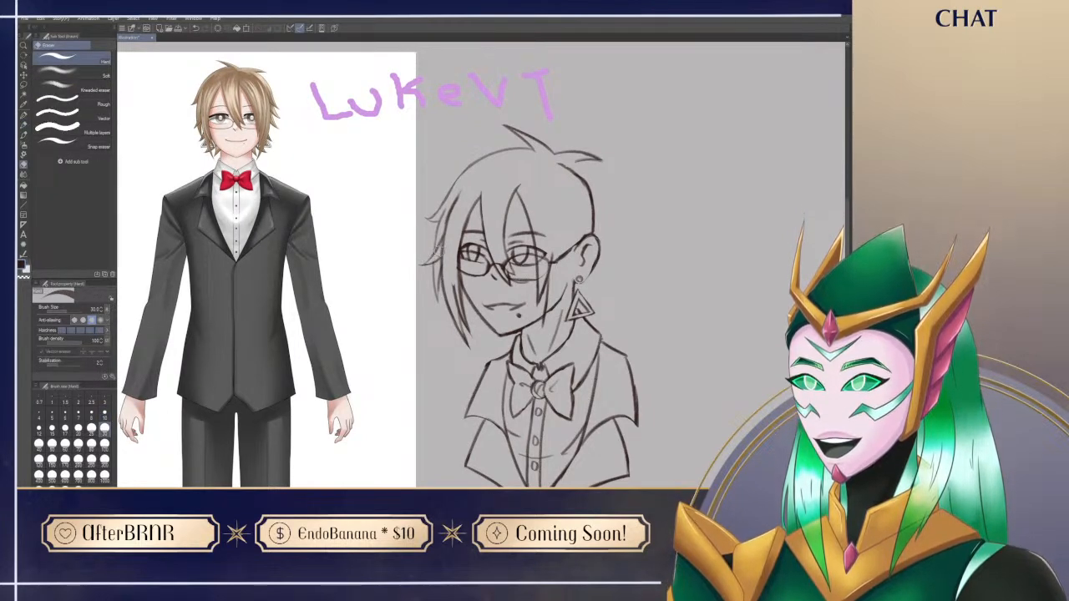
{"action": "key", "text": "p"}
{"action": "key", "text": "e"}
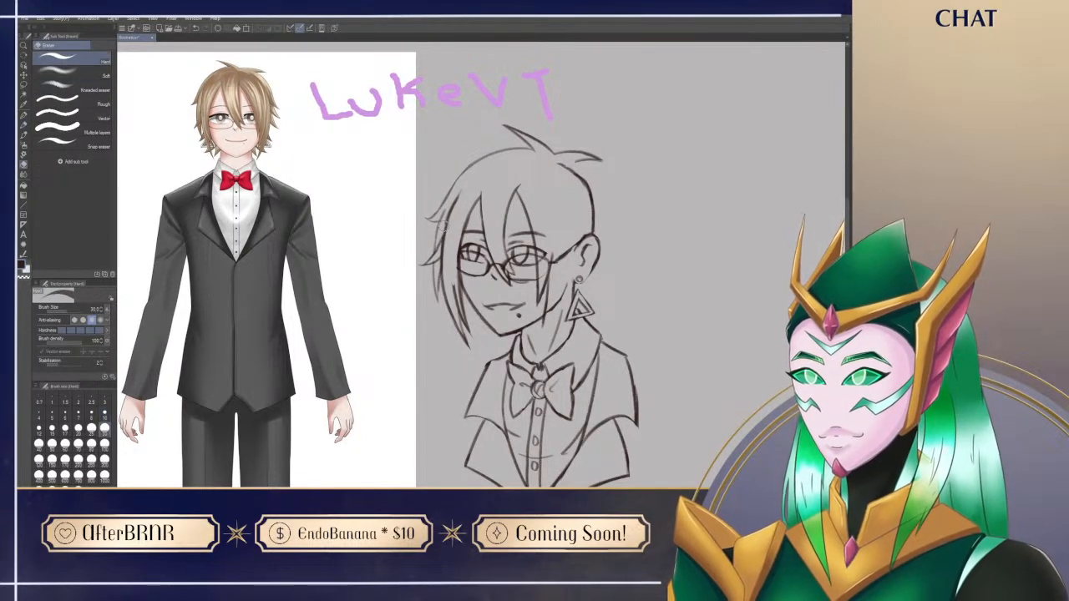
{"action": "key", "text": "p"}
{"action": "key", "text": "e"}
{"action": "key", "text": "p"}
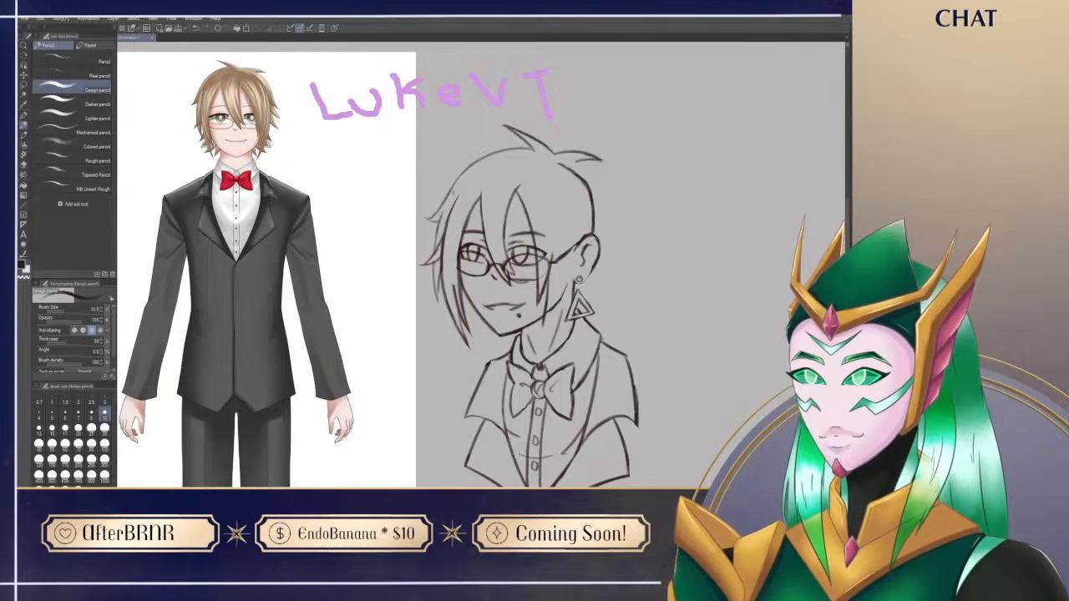
{"action": "key", "text": "e"}
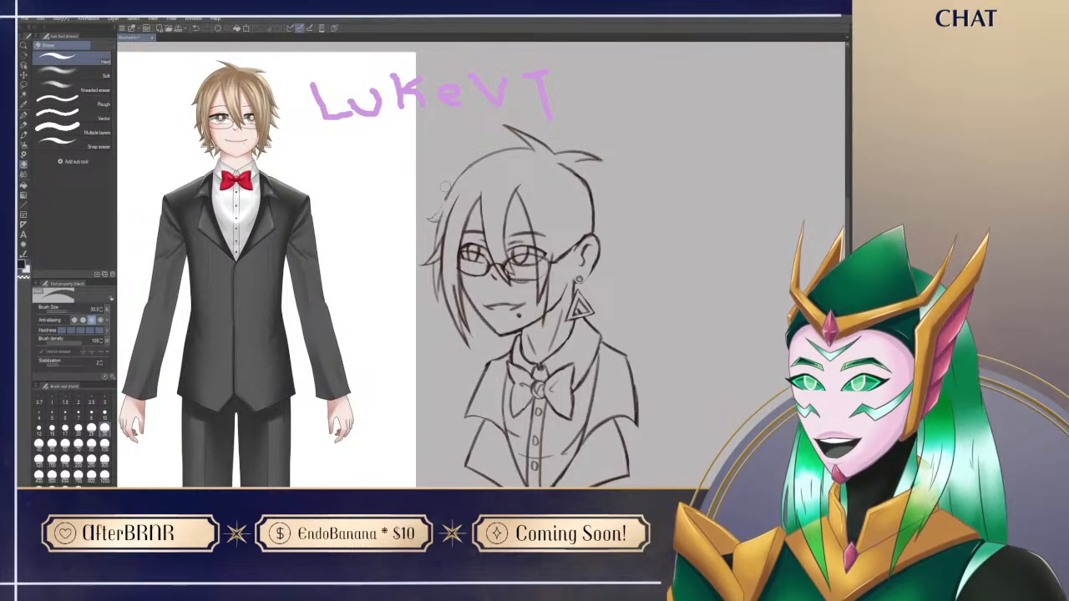
{"action": "key", "text": "p"}
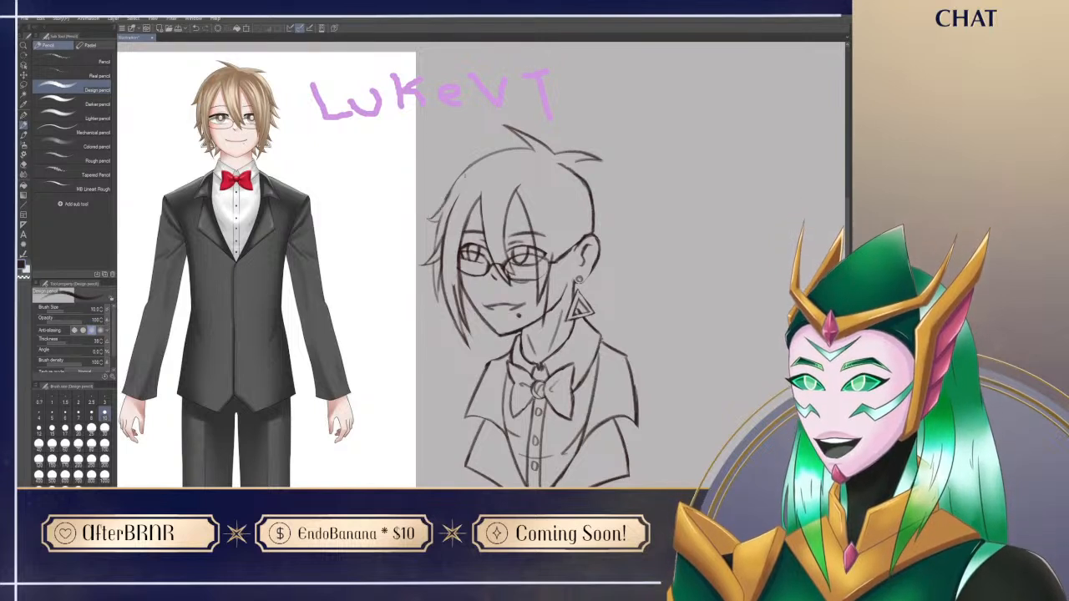
Step: Clean up and redraw the lower strands of the far-side hair beside the glasses and cheek
{"action": "key", "text": "e"}
{"action": "key", "text": "p"}
{"action": "key", "text": "e"}
{"action": "key", "text": "p"}
{"action": "mouse_move", "coordinate": [501, 350]}
{"action": "left_mouse_down"}
{"action": "mouse_move", "coordinate": [475, 301]}
{"action": "mouse_move", "coordinate": [453, 325]}
{"action": "left_mouse_up"}
{"action": "key", "text": "e"}
{"action": "key", "text": "p"}
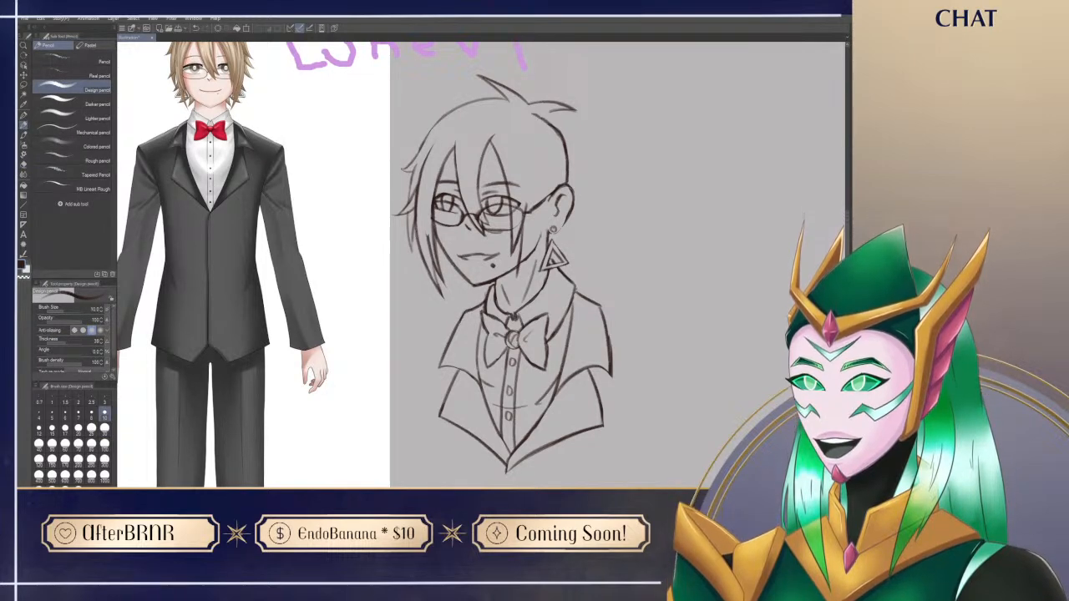
{"action": "mouse_move", "coordinate": [638, 406]}
{"action": "left_mouse_down"}
{"action": "mouse_move", "coordinate": [586, 426]}
{"action": "mouse_move", "coordinate": [646, 464]}
{"action": "mouse_move", "coordinate": [644, 431]}
{"action": "left_mouse_up"}
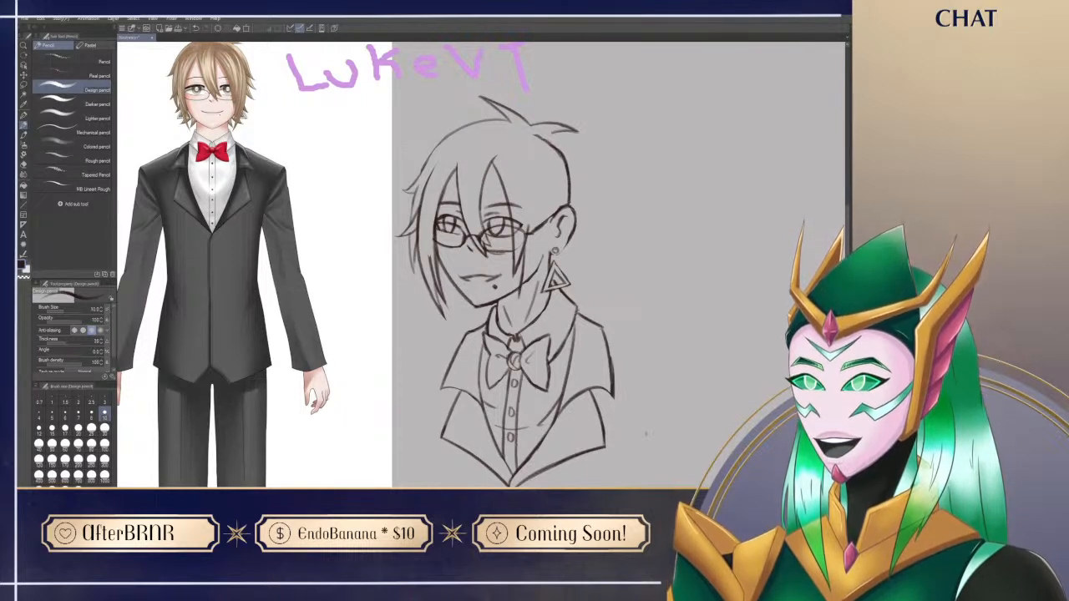
{"action": "left_click_drag", "start_coordinate": [646, 434], "coordinate": [643, 442]}
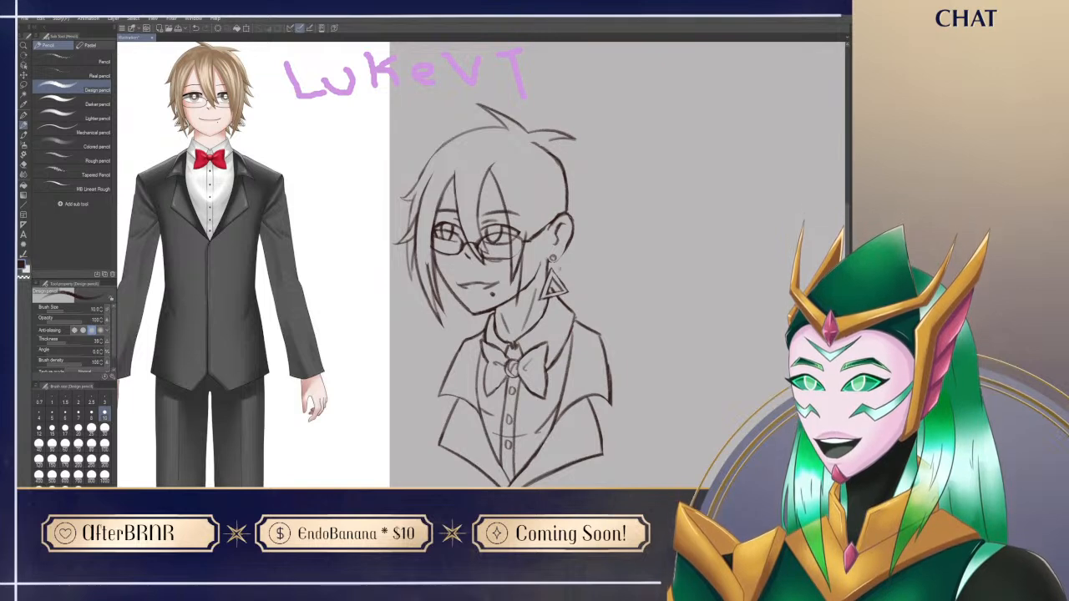
{"action": "mouse_move", "coordinate": [512, 240]}
{"action": "left_mouse_down"}
{"action": "mouse_move", "coordinate": [528, 265]}
{"action": "mouse_move", "coordinate": [524, 255]}
{"action": "left_mouse_up"}
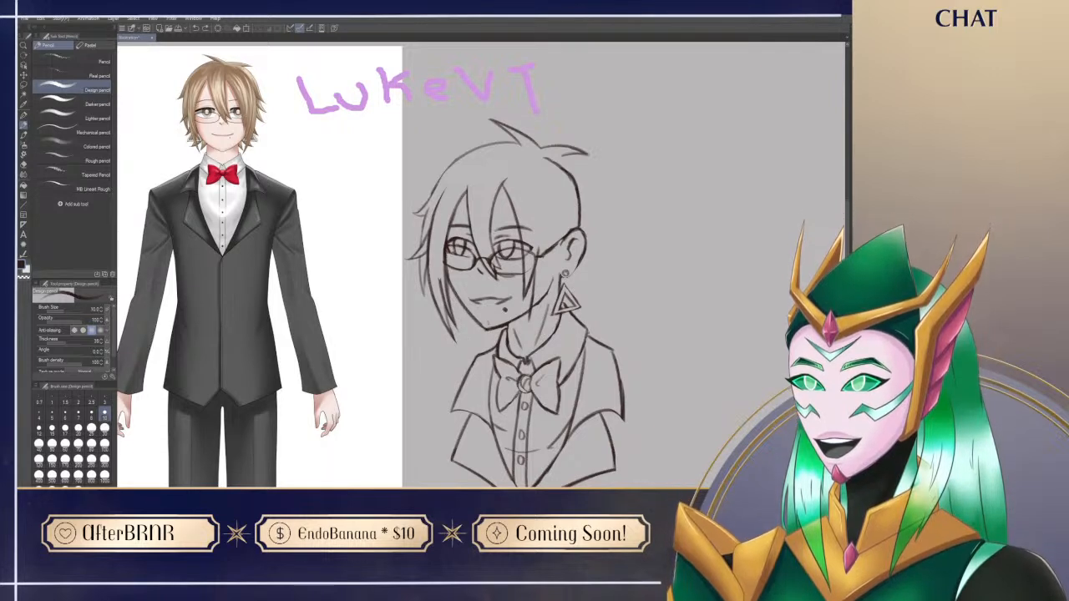
Step: Draw the pointed hair ends below the far side of the jaw and add a triangular earring behind the far-side strand
{"action": "mouse_move", "coordinate": [477, 322]}
{"action": "left_mouse_down"}
{"action": "mouse_move", "coordinate": [471, 336]}
{"action": "mouse_move", "coordinate": [497, 329]}
{"action": "left_mouse_up"}
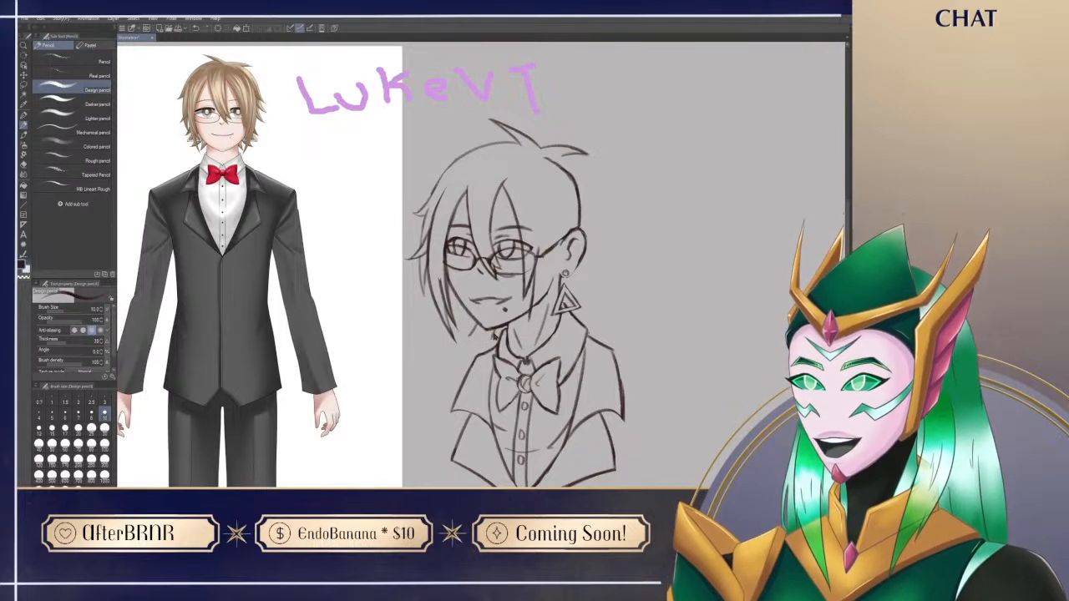
{"action": "left_click_drag", "start_coordinate": [485, 342], "coordinate": [504, 328]}
{"action": "key", "text": "e"}
{"action": "key", "text": "p"}
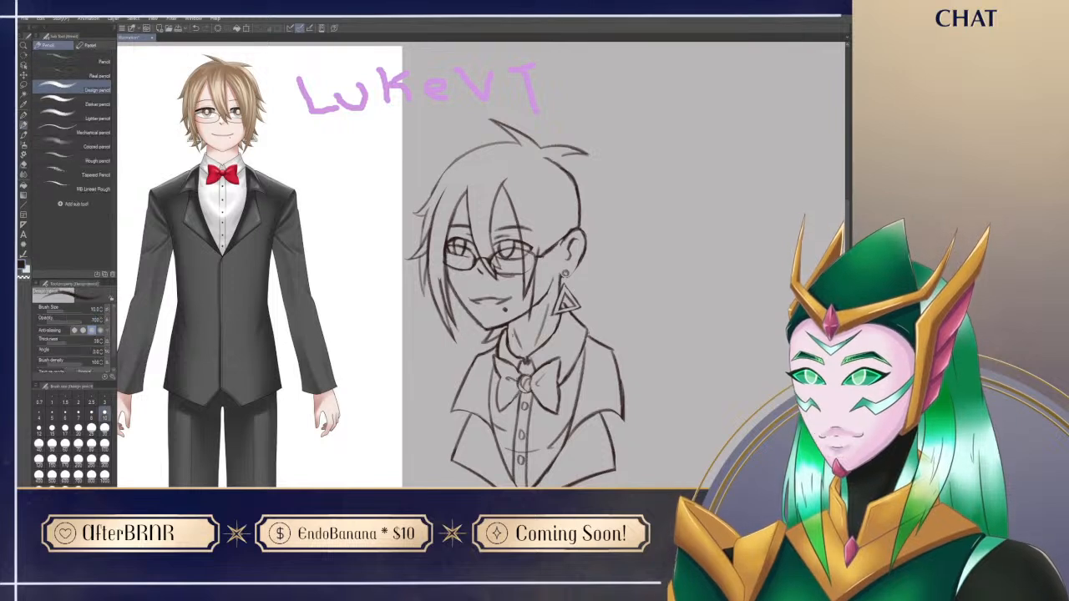
{"action": "mouse_move", "coordinate": [470, 341]}
{"action": "left_mouse_down"}
{"action": "mouse_move", "coordinate": [493, 330]}
{"action": "mouse_move", "coordinate": [463, 343]}
{"action": "mouse_move", "coordinate": [470, 336]}
{"action": "left_mouse_up"}
{"action": "key", "text": "ctrl+z"}
{"action": "key", "text": "ctrl+z"}
{"action": "left_click_drag", "start_coordinate": [459, 299], "coordinate": [467, 320]}
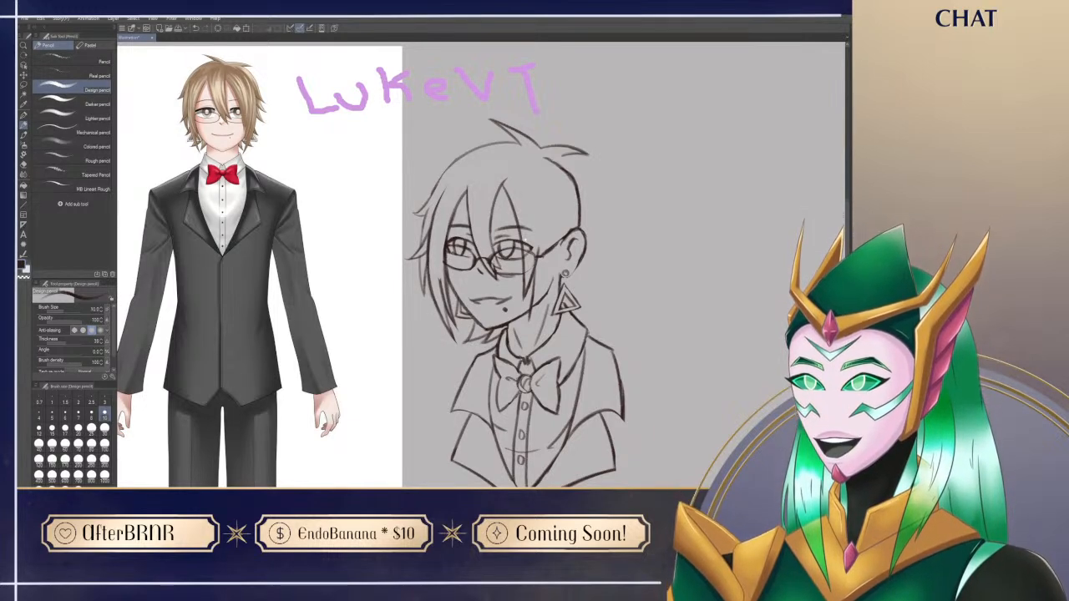
Step: Erase the glasses' temple and the outer edge of the near lens, and touch up the overlapping hair strand
{"action": "left_click_drag", "start_coordinate": [430, 313], "coordinate": [407, 307]}
{"action": "left_click_drag", "start_coordinate": [573, 431], "coordinate": [571, 453]}
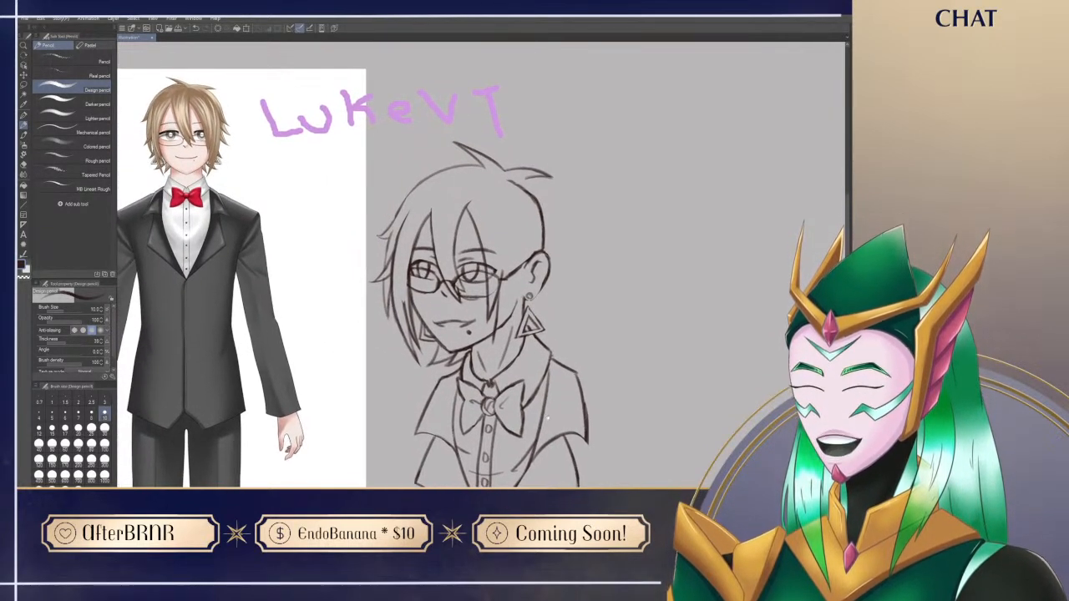
{"action": "left_click_drag", "start_coordinate": [550, 411], "coordinate": [553, 436]}
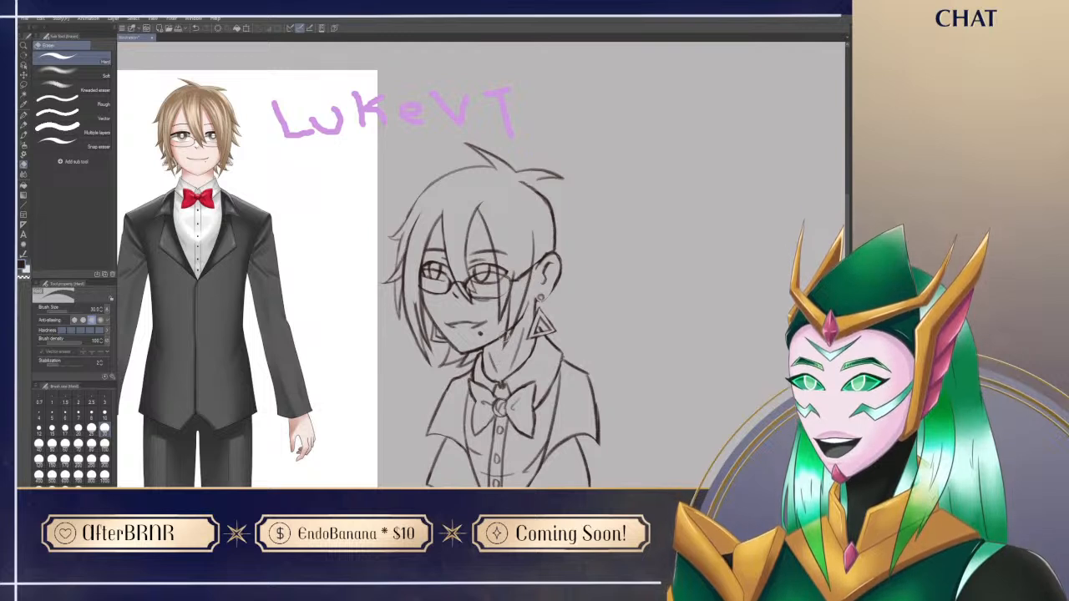
{"action": "key", "text": "e"}
{"action": "mouse_move", "coordinate": [512, 326]}
{"action": "left_mouse_down"}
{"action": "mouse_move", "coordinate": [505, 336]}
{"action": "mouse_move", "coordinate": [512, 323]}
{"action": "left_mouse_up"}
{"action": "key", "text": "p"}
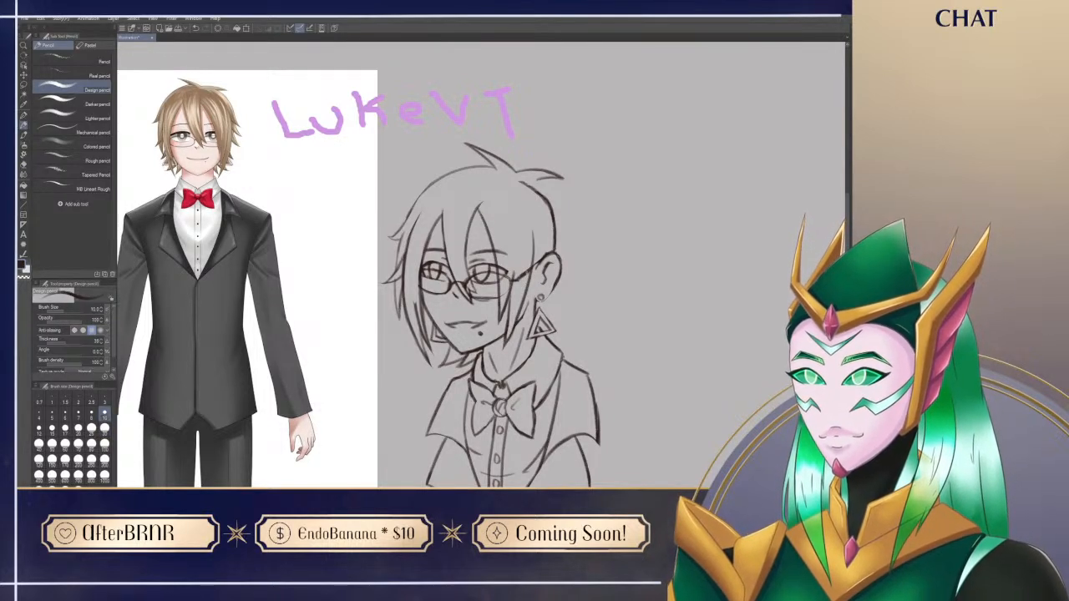
{"action": "key", "text": "e"}
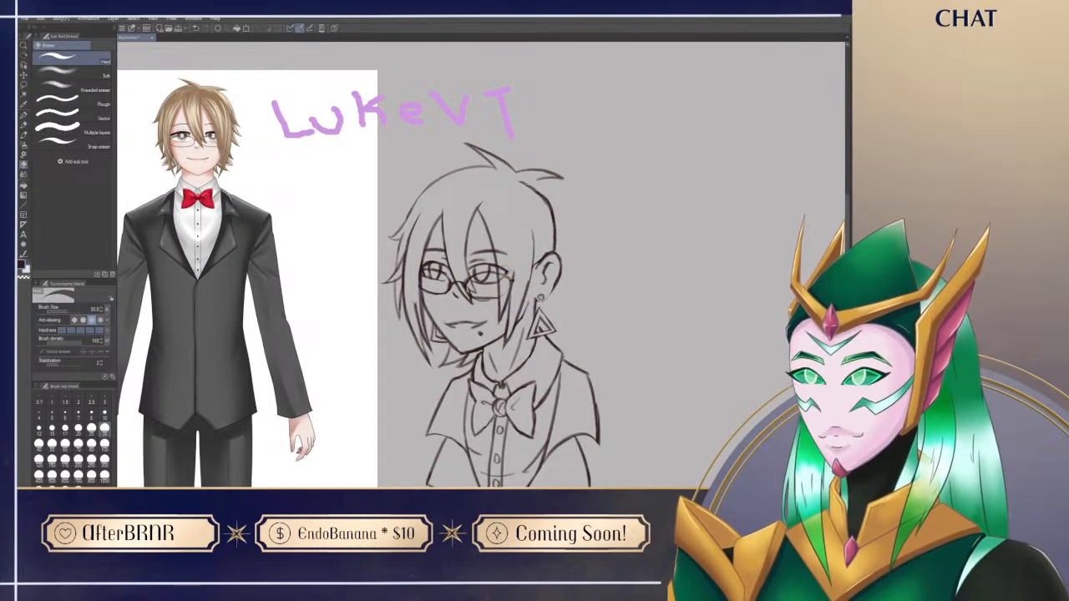
{"action": "key", "text": "p"}
{"action": "key", "text": "e"}
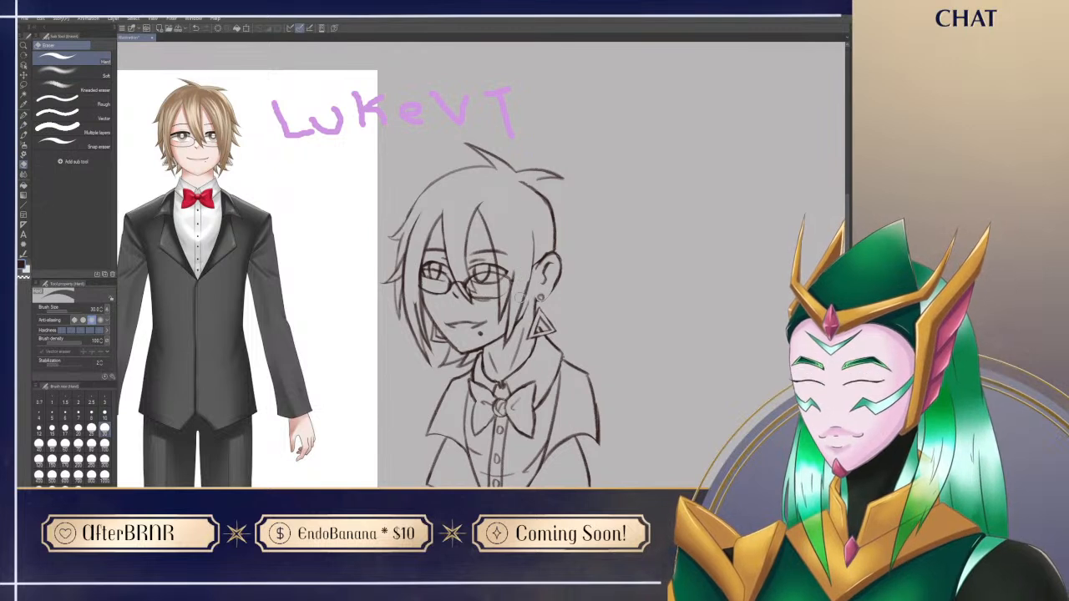
{"action": "mouse_move", "coordinate": [504, 277]}
{"action": "left_mouse_down"}
{"action": "mouse_move", "coordinate": [498, 301]}
{"action": "mouse_move", "coordinate": [511, 271]}
{"action": "mouse_move", "coordinate": [510, 289]}
{"action": "mouse_move", "coordinate": [501, 284]}
{"action": "left_mouse_up"}
{"action": "key", "text": "p"}
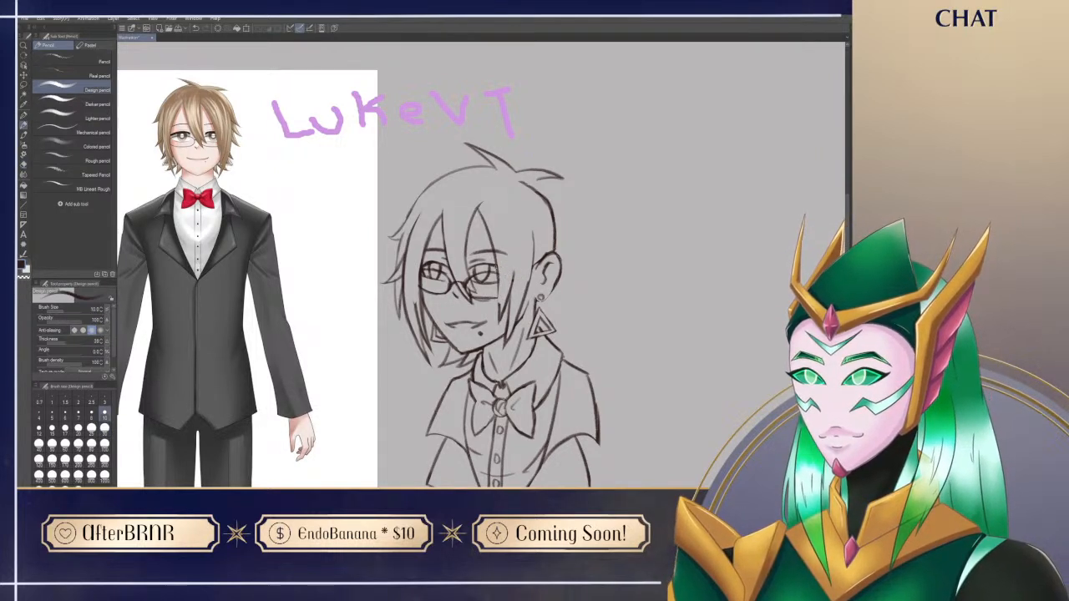
{"action": "left_click_drag", "start_coordinate": [498, 293], "coordinate": [499, 310]}
{"action": "key", "text": "e"}
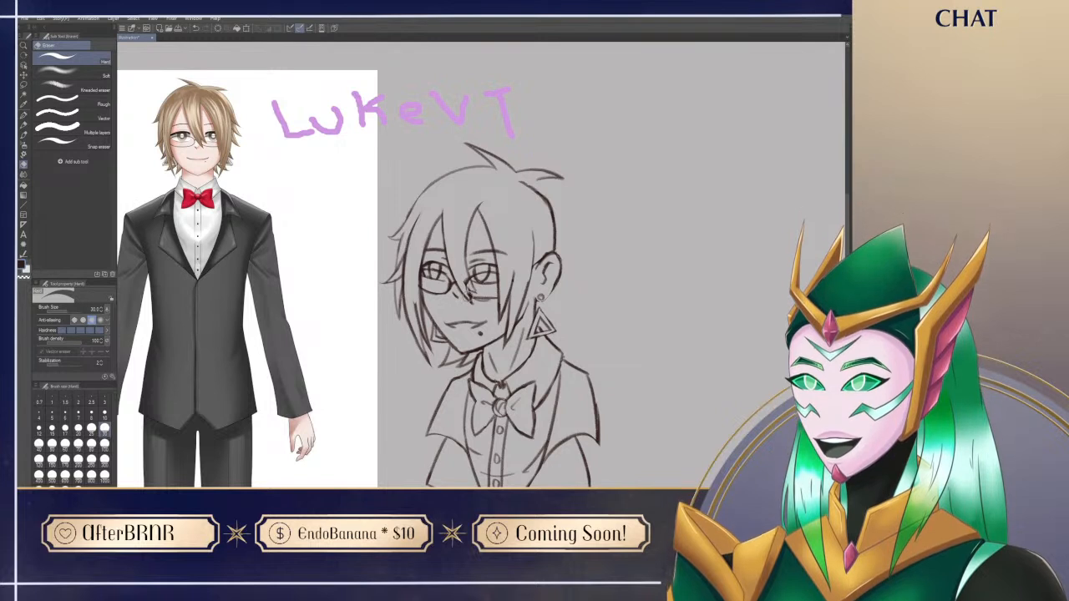
{"action": "key", "text": "p"}
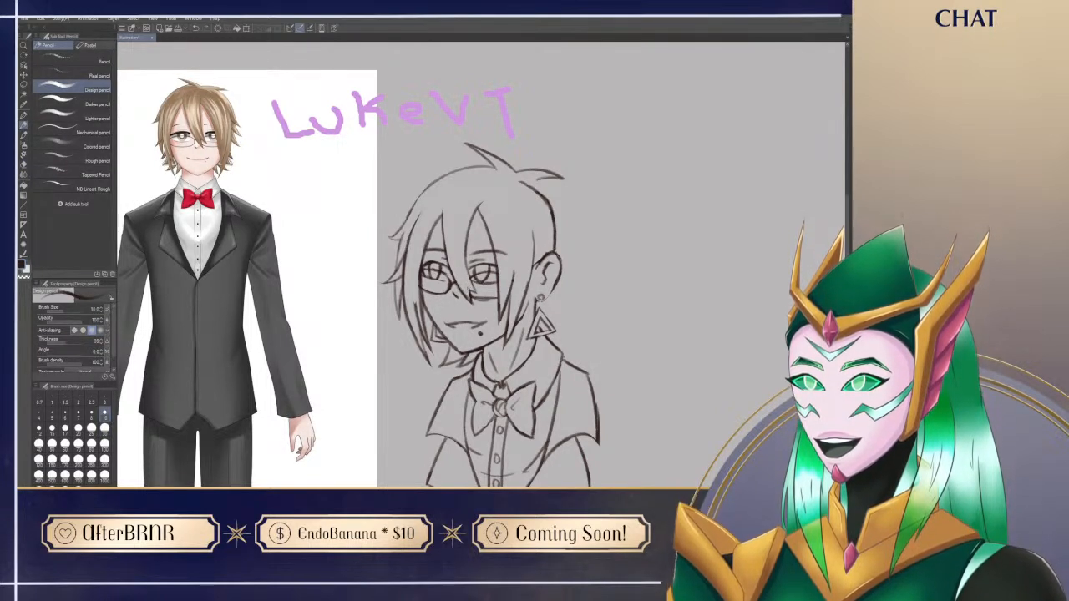
Step: Clean up the lower rim of the near lens and touch up the lines around it
{"action": "left_click_drag", "start_coordinate": [536, 455], "coordinate": [545, 407]}
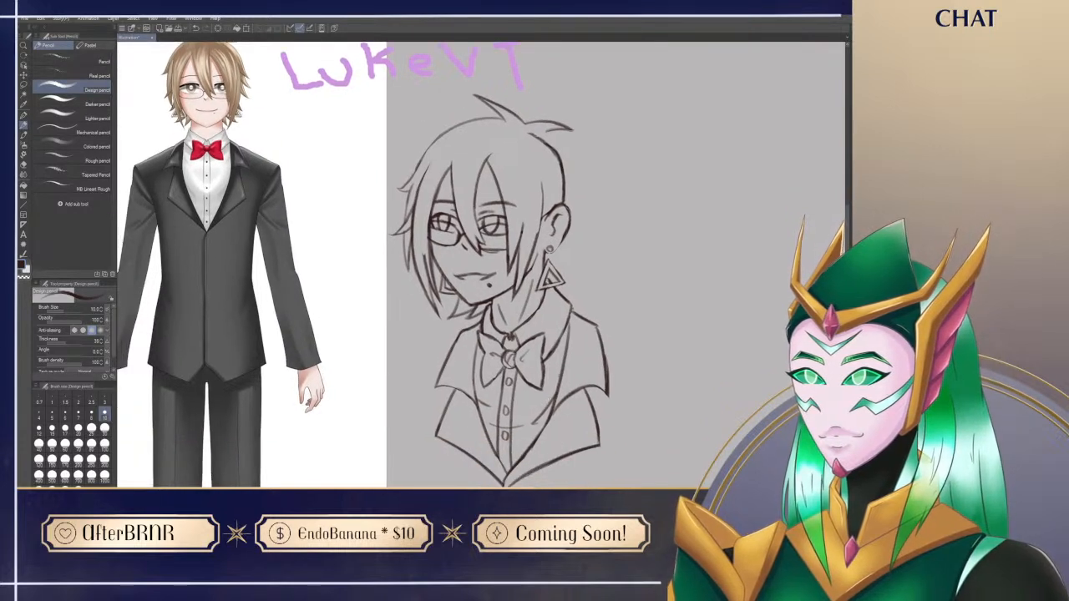
{"action": "key", "text": "e"}
{"action": "mouse_move", "coordinate": [489, 252]}
{"action": "left_mouse_down"}
{"action": "mouse_move", "coordinate": [511, 243]}
{"action": "mouse_move", "coordinate": [490, 252]}
{"action": "left_mouse_up"}
{"action": "key", "text": "p"}
{"action": "key", "text": "e"}
{"action": "key", "text": "p"}
{"action": "key", "text": "e"}
{"action": "key", "text": "p"}
{"action": "key", "text": "e"}
{"action": "key", "text": "p"}
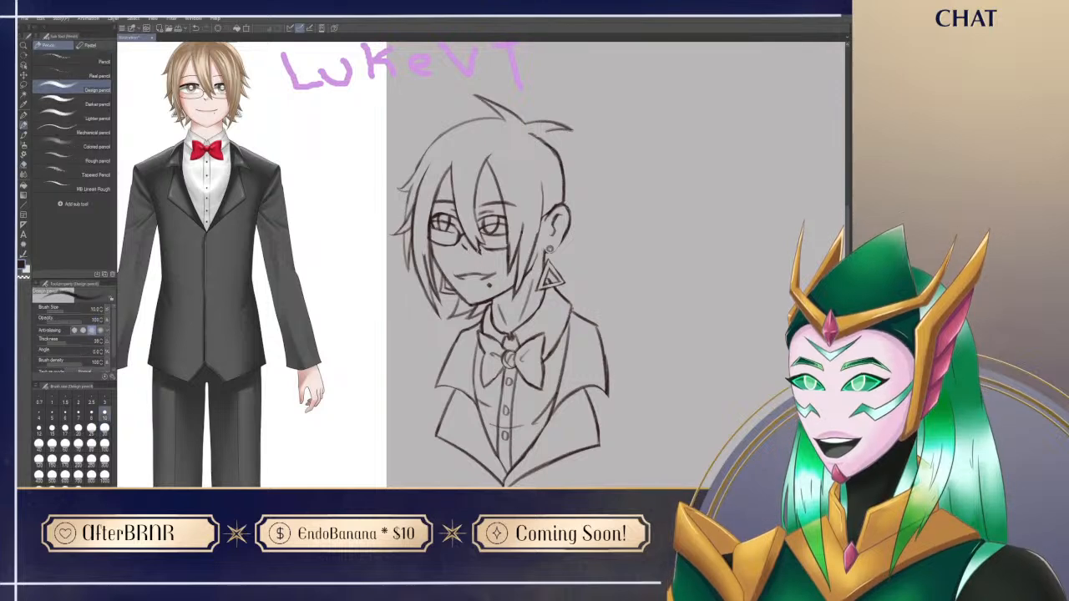
Step: Preview the sketch flipped horizontally to check its proportions, and cancel the transformation
{"action": "mouse_move", "coordinate": [620, 326]}
{"action": "left_mouse_down"}
{"action": "mouse_move", "coordinate": [608, 357]}
{"action": "mouse_move", "coordinate": [620, 335]}
{"action": "mouse_move", "coordinate": [606, 317]}
{"action": "left_mouse_up"}
{"action": "left_click_drag", "start_coordinate": [609, 394], "coordinate": [580, 424]}
{"action": "key", "text": "ctrl+t"}
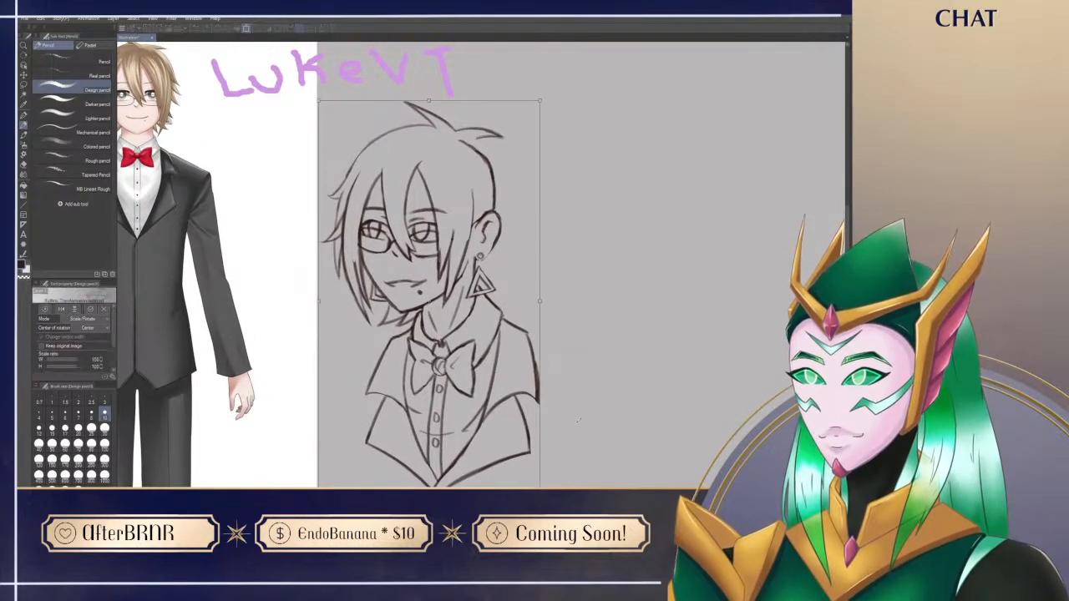
{"action": "left_click", "coordinate": [61, 310]}
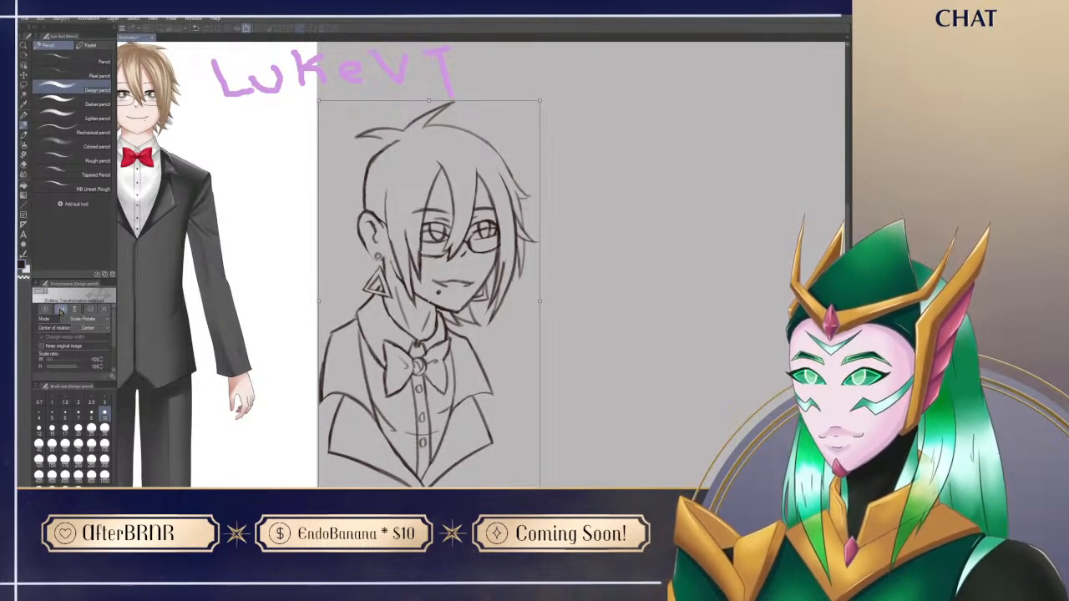
{"action": "key", "text": "Escape"}
Step: Lasso the neck and torso, rotate and shift them slightly beneath the head, and clear the selection
{"action": "key", "text": "m"}
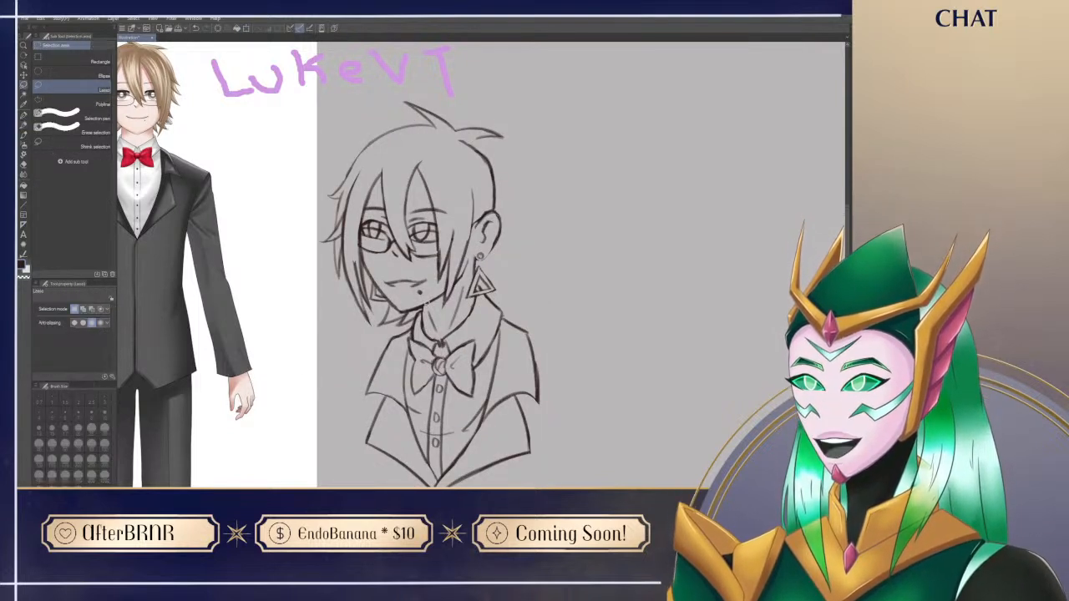
{"action": "mouse_move", "coordinate": [430, 302]}
{"action": "left_mouse_down"}
{"action": "mouse_move", "coordinate": [368, 342]}
{"action": "mouse_move", "coordinate": [355, 482]}
{"action": "mouse_move", "coordinate": [620, 371]}
{"action": "mouse_move", "coordinate": [526, 269]}
{"action": "mouse_move", "coordinate": [508, 271]}
{"action": "mouse_move", "coordinate": [491, 232]}
{"action": "mouse_move", "coordinate": [477, 232]}
{"action": "mouse_move", "coordinate": [430, 281]}
{"action": "left_mouse_up"}
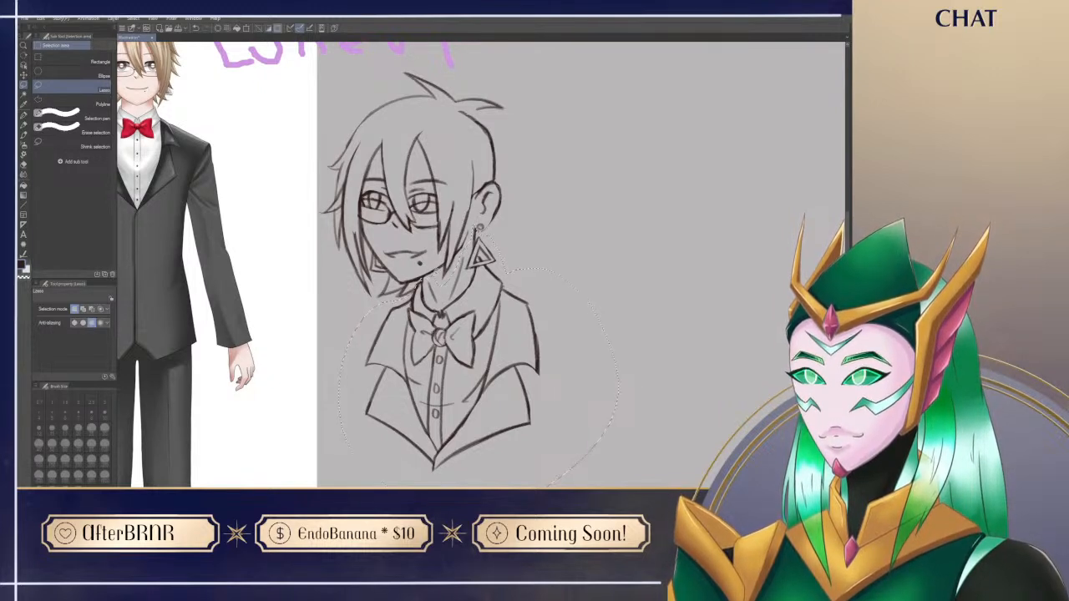
{"action": "key", "text": "ctrl+t"}
{"action": "scroll", "coordinate": [559, 373], "scroll_direction": "up", "scroll_amount": 1}
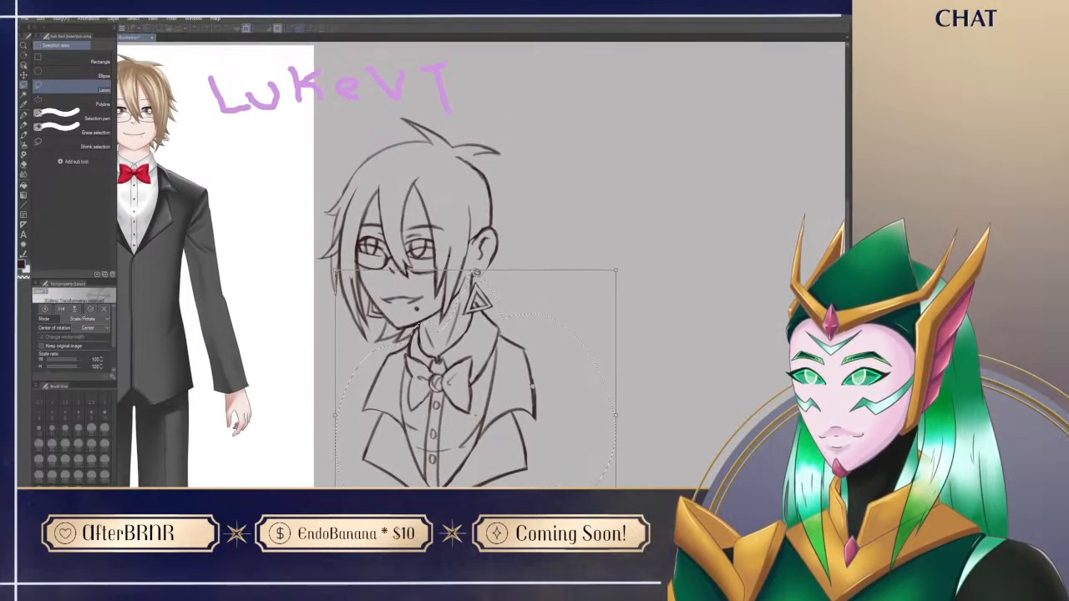
{"action": "scroll", "coordinate": [469, 469], "scroll_direction": "down", "scroll_amount": 1}
{"action": "scroll", "coordinate": [469, 469], "scroll_direction": "down", "scroll_amount": 2}
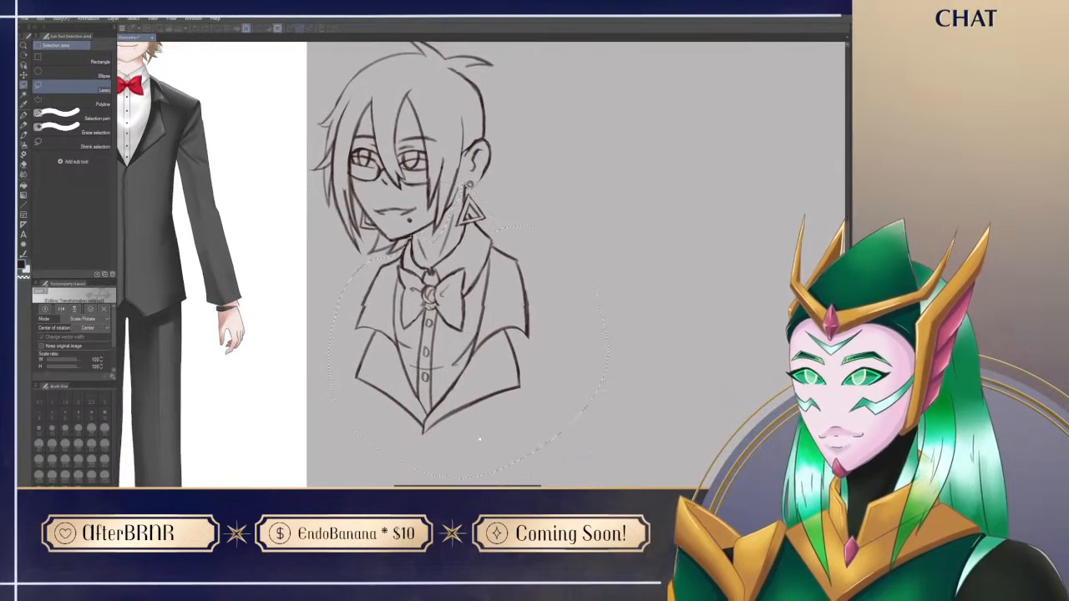
{"action": "left_click_drag", "start_coordinate": [476, 420], "coordinate": [463, 421]}
{"action": "scroll", "coordinate": [491, 401], "scroll_direction": "up", "scroll_amount": 3}
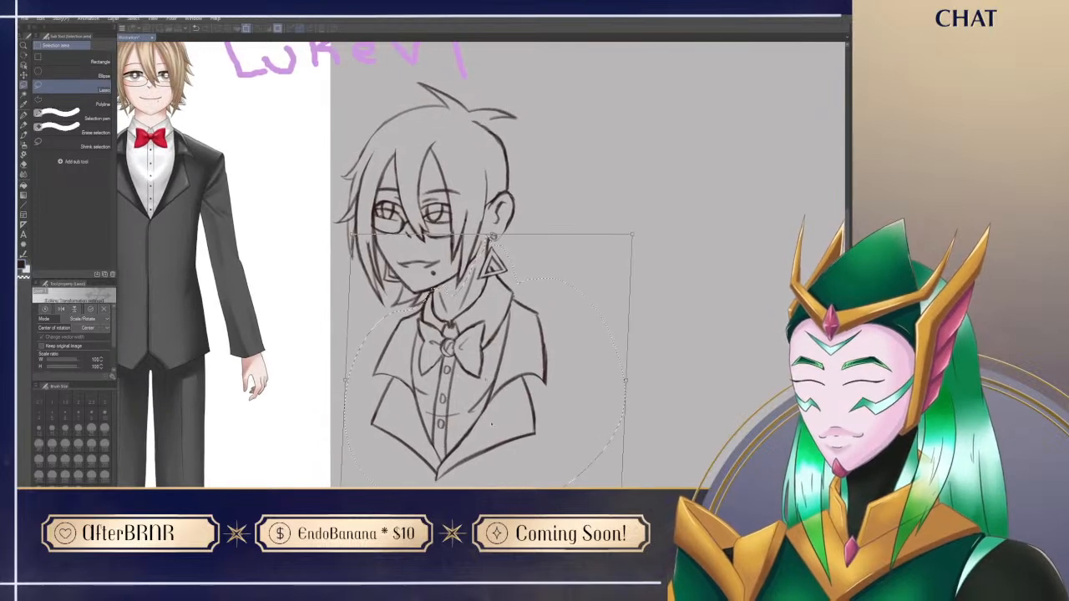
{"action": "left_click_drag", "start_coordinate": [492, 425], "coordinate": [516, 413]}
{"action": "key", "text": "Return"}
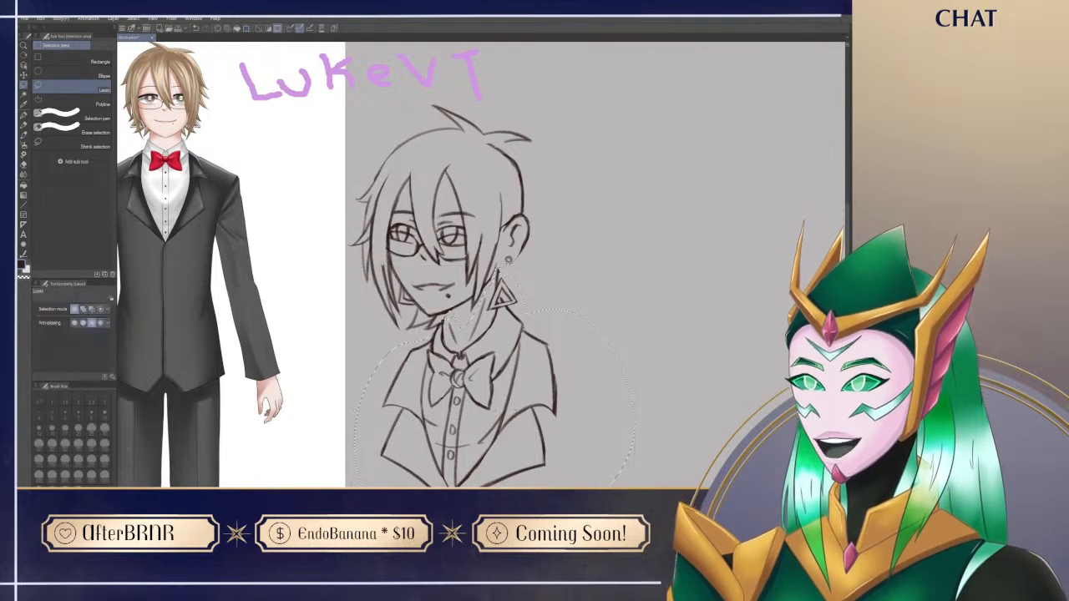
{"action": "key", "text": "ctrl+d"}
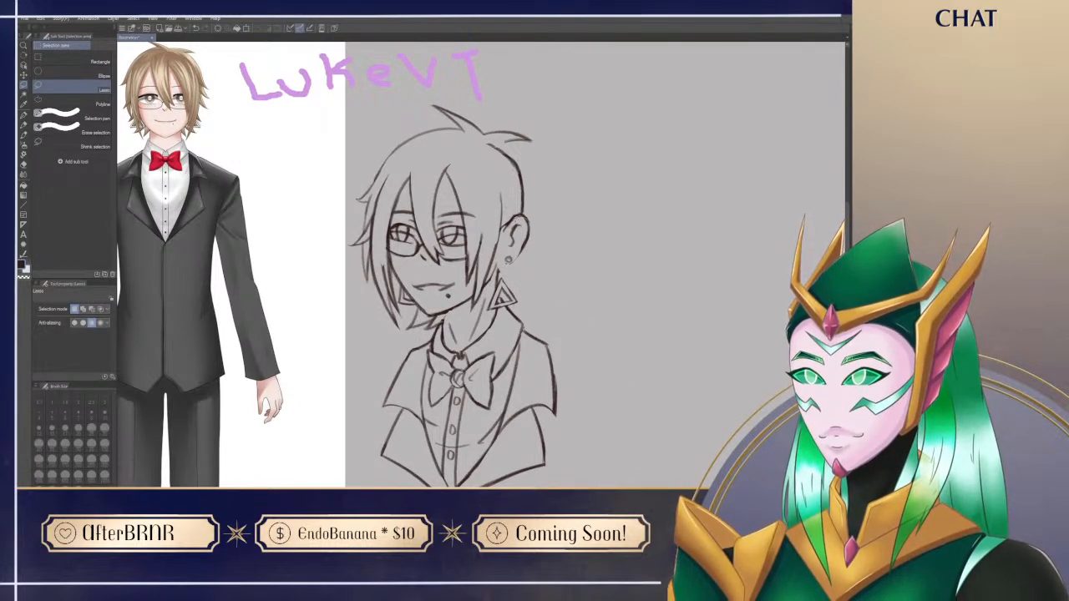
Step: Lasso the near ear with its stud and shift it slightly closer to the face
{"action": "mouse_move", "coordinate": [511, 209]}
{"action": "left_mouse_down"}
{"action": "mouse_move", "coordinate": [532, 248]}
{"action": "mouse_move", "coordinate": [508, 269]}
{"action": "left_mouse_up"}
{"action": "key", "text": "ctrl+t"}
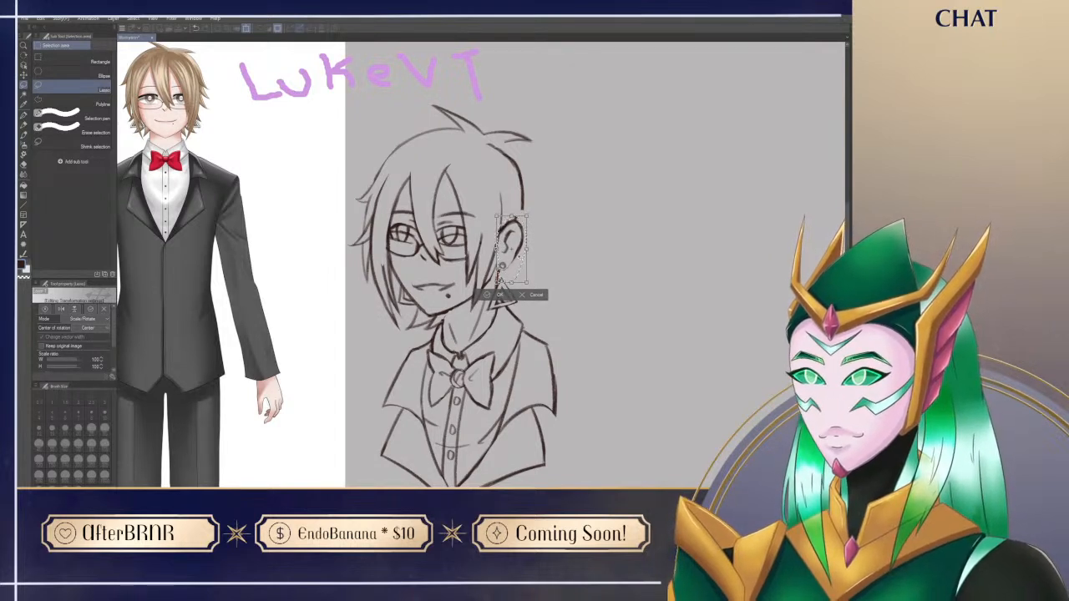
{"action": "key", "text": "Return"}
Step: Erase stray lines around the moved ear and redraw its upper and outer outline
{"action": "key", "text": "p"}
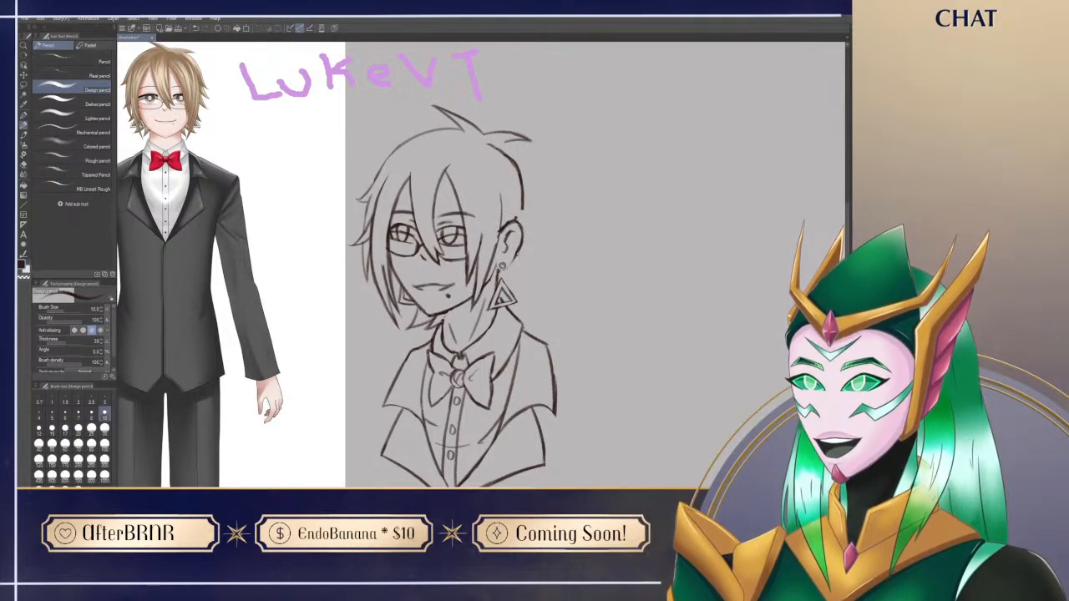
{"action": "key", "text": "e"}
{"action": "left_click_drag", "start_coordinate": [499, 227], "coordinate": [490, 259]}
{"action": "key", "text": "p"}
{"action": "mouse_move", "coordinate": [501, 221]}
{"action": "left_mouse_down"}
{"action": "mouse_move", "coordinate": [494, 253]}
{"action": "mouse_move", "coordinate": [518, 217]}
{"action": "left_mouse_up"}
{"action": "key", "text": "e"}
{"action": "key", "text": "p"}
{"action": "mouse_move", "coordinate": [552, 260]}
{"action": "left_mouse_down"}
{"action": "mouse_move", "coordinate": [532, 231]}
{"action": "mouse_move", "coordinate": [553, 278]}
{"action": "left_mouse_up"}
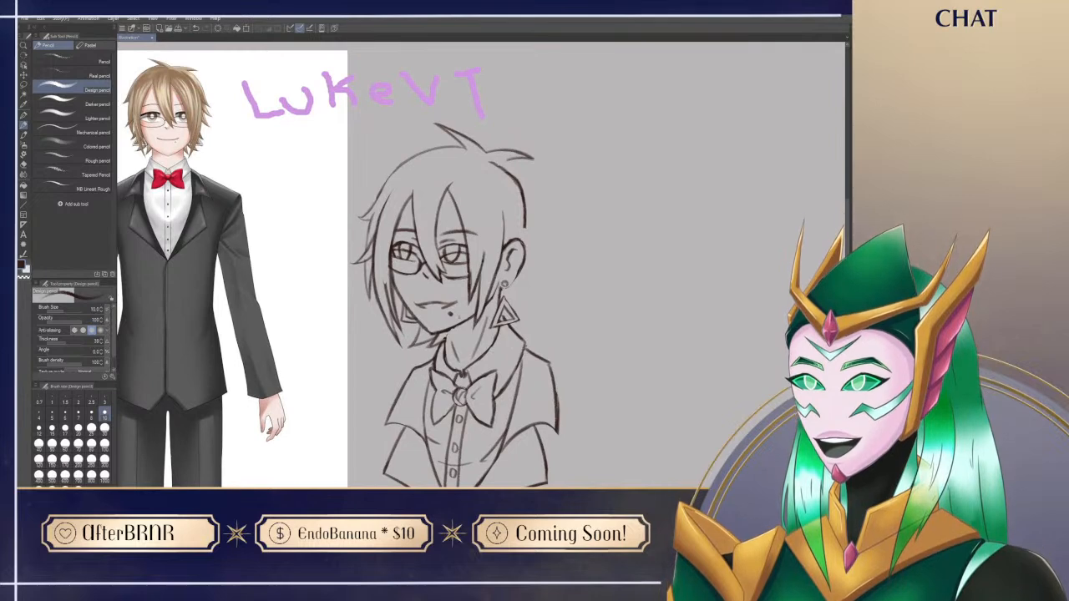
{"action": "key", "text": "e"}
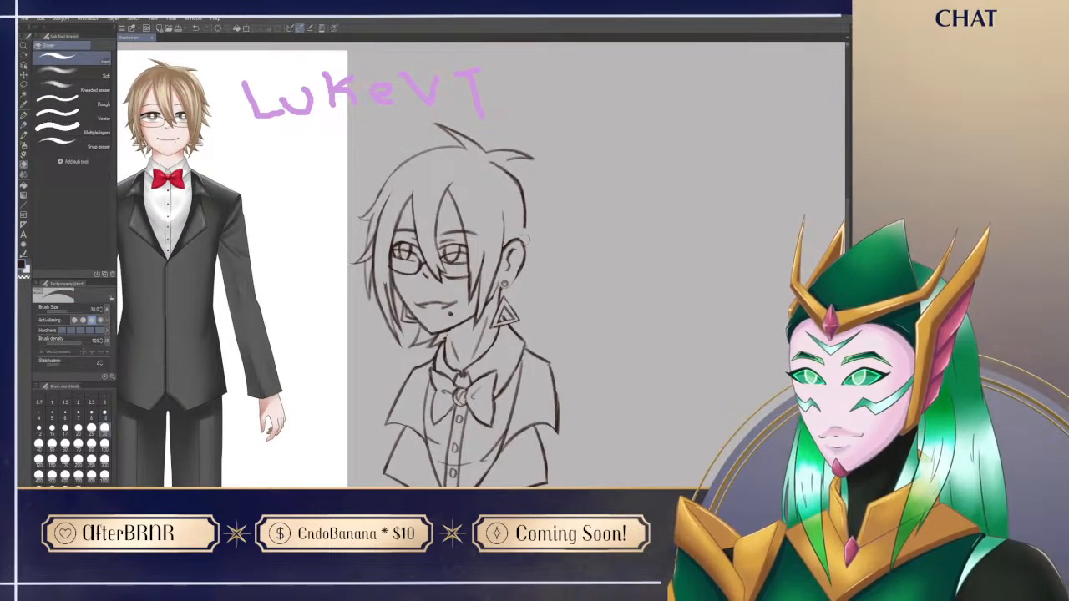
{"action": "key", "text": "p"}
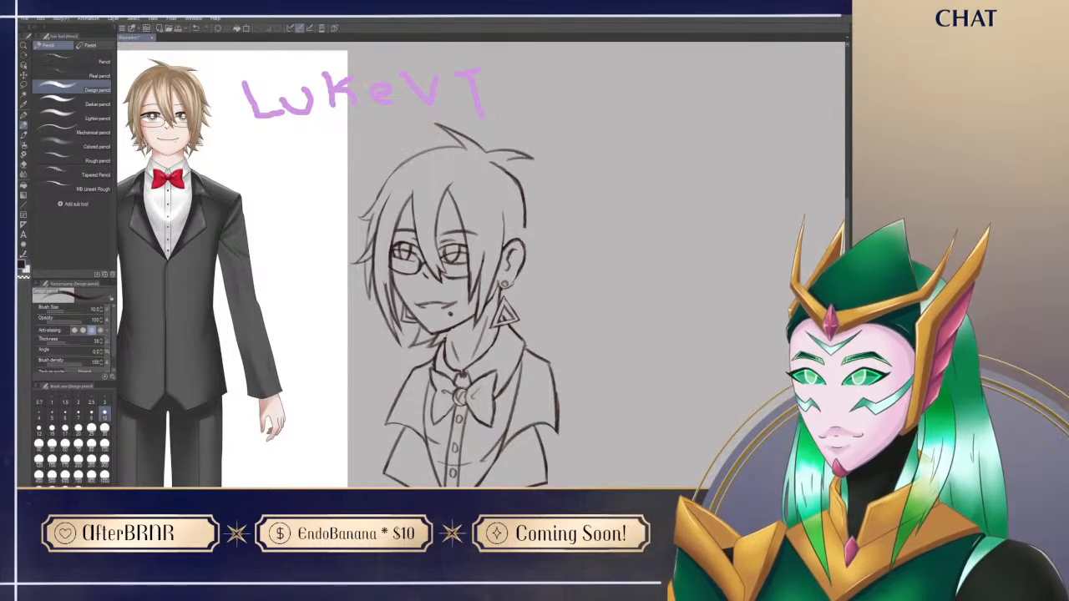
{"action": "key", "text": "e"}
{"action": "key", "text": "p"}
Step: Erase the back skull line and draw a wider hair curve sweeping down from the rear crown tuft
{"action": "scroll", "coordinate": [534, 243], "scroll_direction": "down", "scroll_amount": 2}
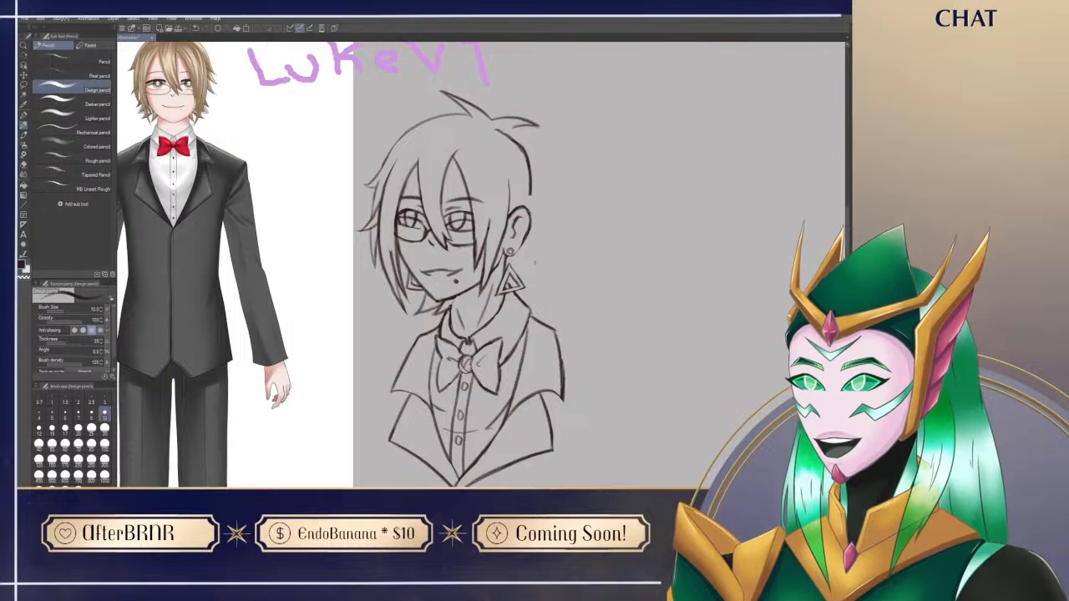
{"action": "scroll", "coordinate": [534, 264], "scroll_direction": "up", "scroll_amount": 4}
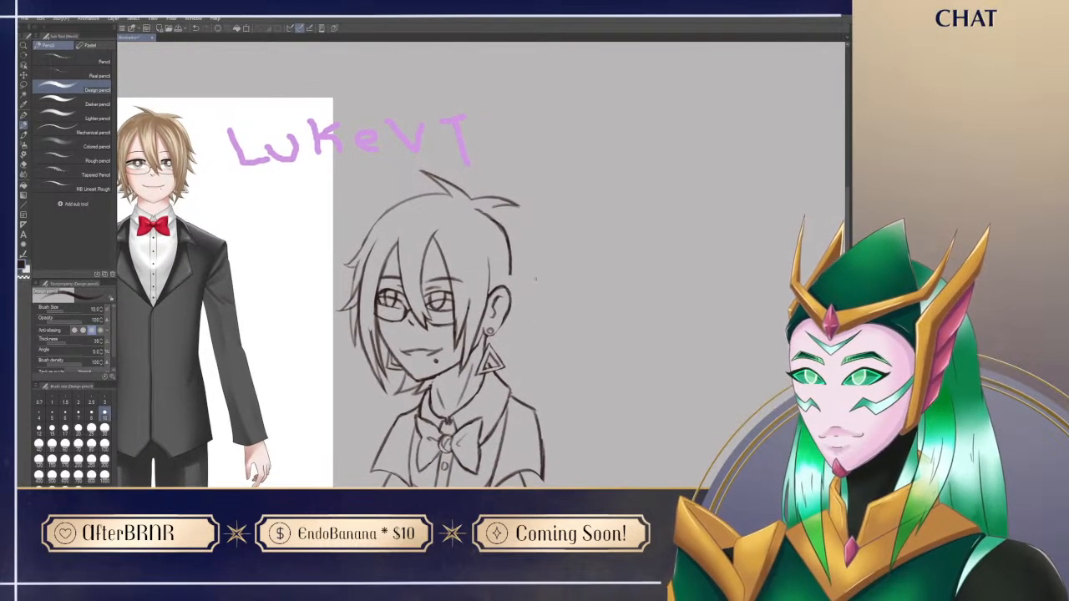
{"action": "key", "text": "e"}
{"action": "mouse_move", "coordinate": [471, 204]}
{"action": "left_mouse_down"}
{"action": "mouse_move", "coordinate": [506, 238]}
{"action": "mouse_move", "coordinate": [513, 280]}
{"action": "left_mouse_up"}
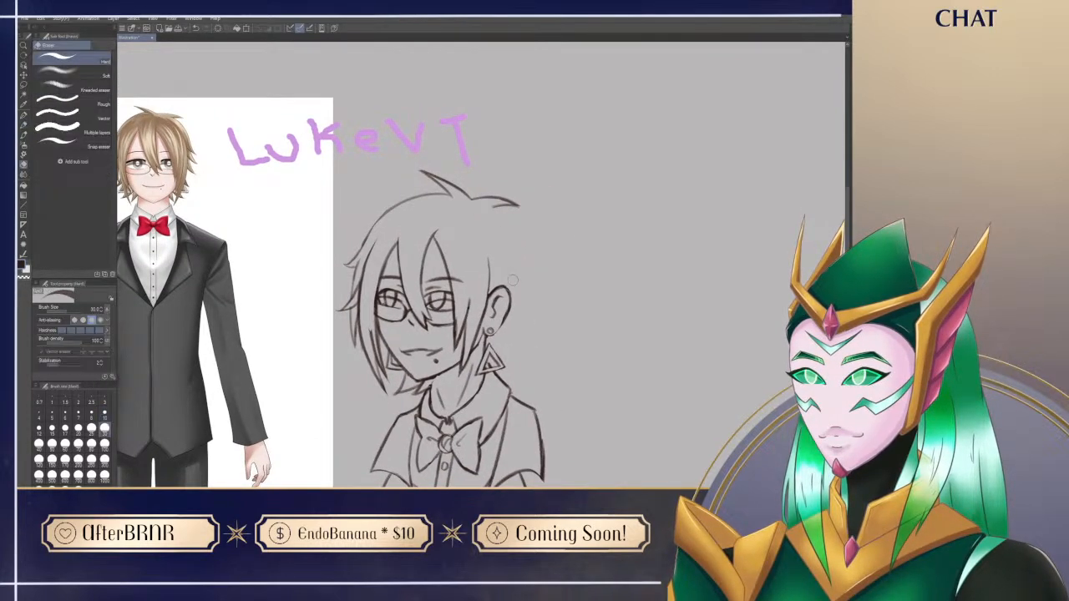
{"action": "key", "text": "p"}
{"action": "scroll", "coordinate": [567, 281], "scroll_direction": "down", "scroll_amount": 2}
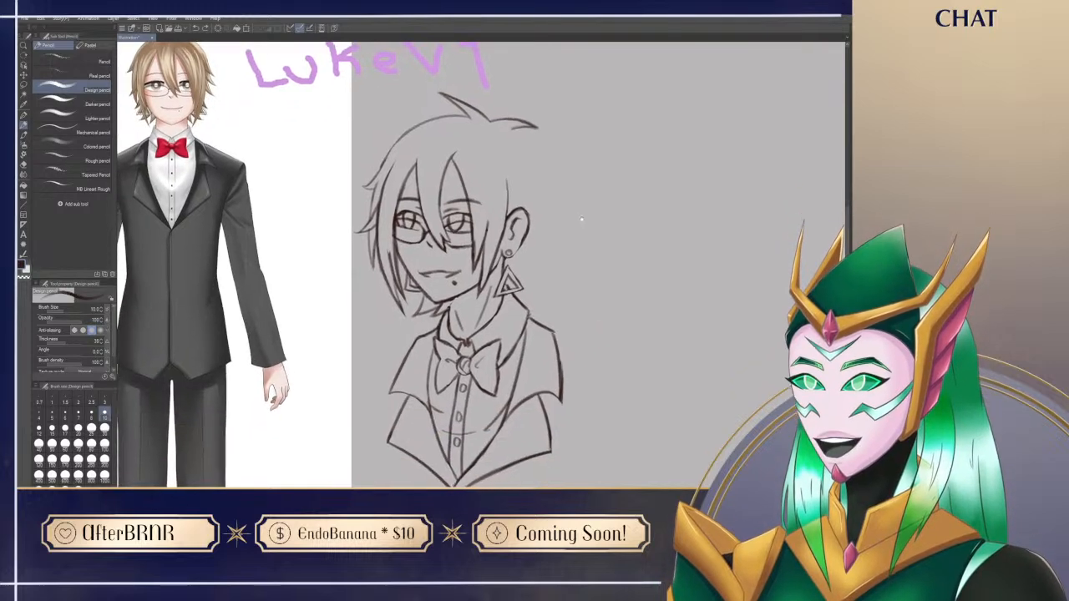
{"action": "left_click_drag", "start_coordinate": [568, 239], "coordinate": [570, 231]}
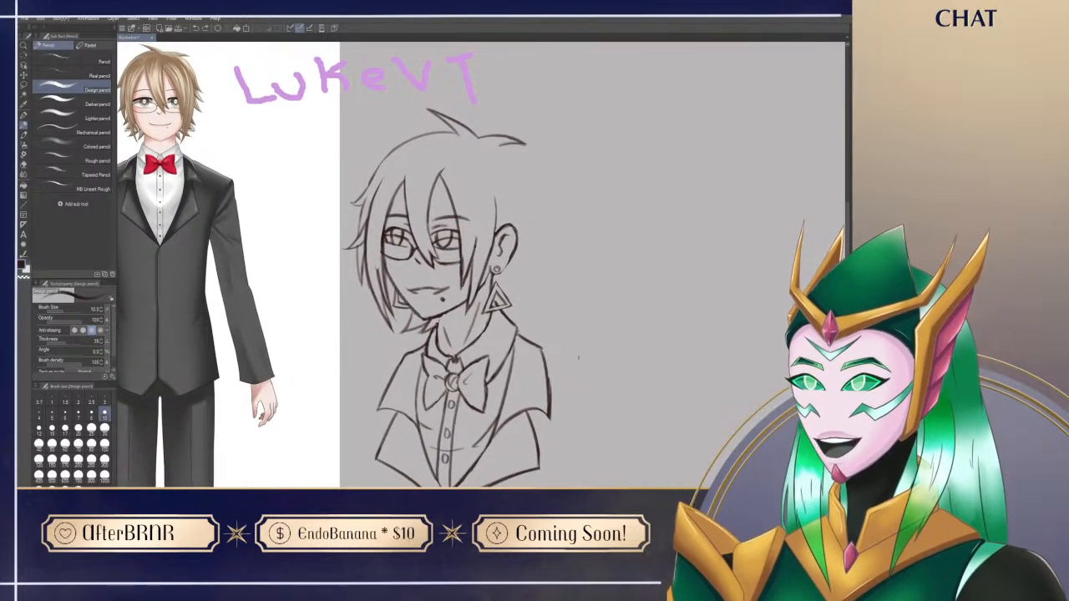
{"action": "mouse_move", "coordinate": [584, 371]}
{"action": "left_mouse_down"}
{"action": "mouse_move", "coordinate": [571, 395]}
{"action": "mouse_move", "coordinate": [590, 383]}
{"action": "left_mouse_up"}
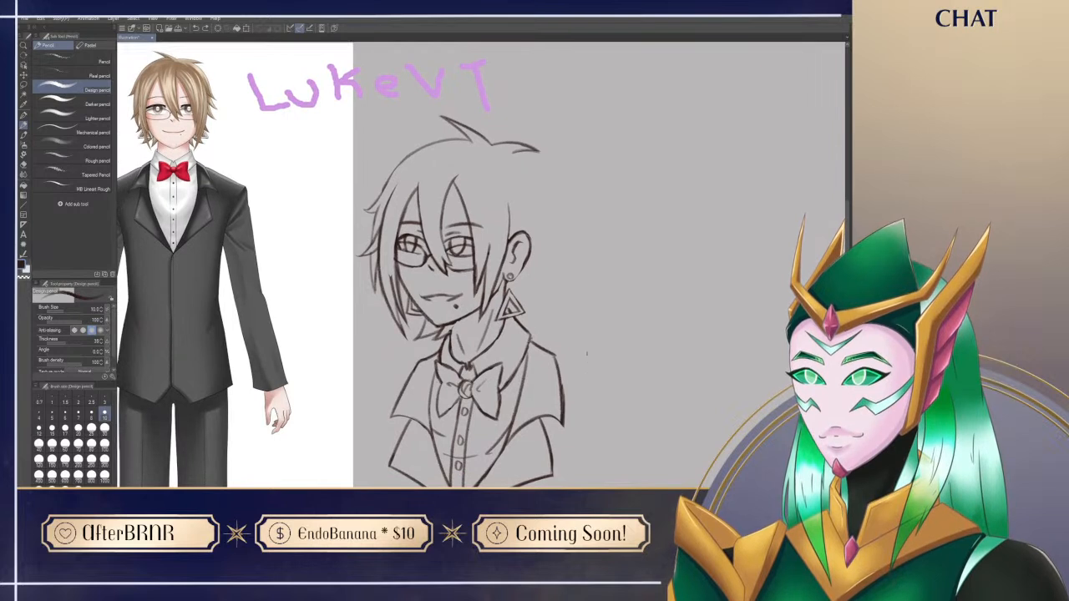
{"action": "left_click_drag", "start_coordinate": [527, 155], "coordinate": [555, 198]}
{"action": "left_click_drag", "start_coordinate": [522, 190], "coordinate": [520, 286]}
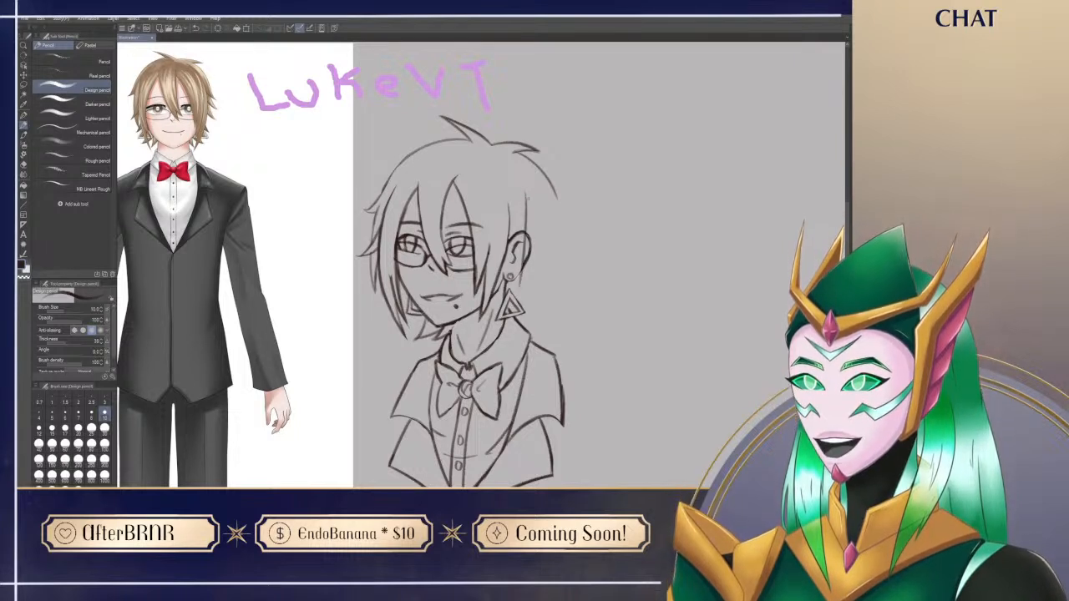
{"action": "key", "text": "ctrl+z"}
{"action": "left_click_drag", "start_coordinate": [525, 188], "coordinate": [496, 336]}
{"action": "key", "text": "ctrl+z"}
{"action": "left_click_drag", "start_coordinate": [524, 190], "coordinate": [496, 367]}
{"action": "key", "text": "ctrl+z"}
{"action": "mouse_move", "coordinate": [624, 434]}
{"action": "left_mouse_down"}
{"action": "mouse_move", "coordinate": [610, 428]}
{"action": "mouse_move", "coordinate": [618, 436]}
{"action": "left_mouse_up"}
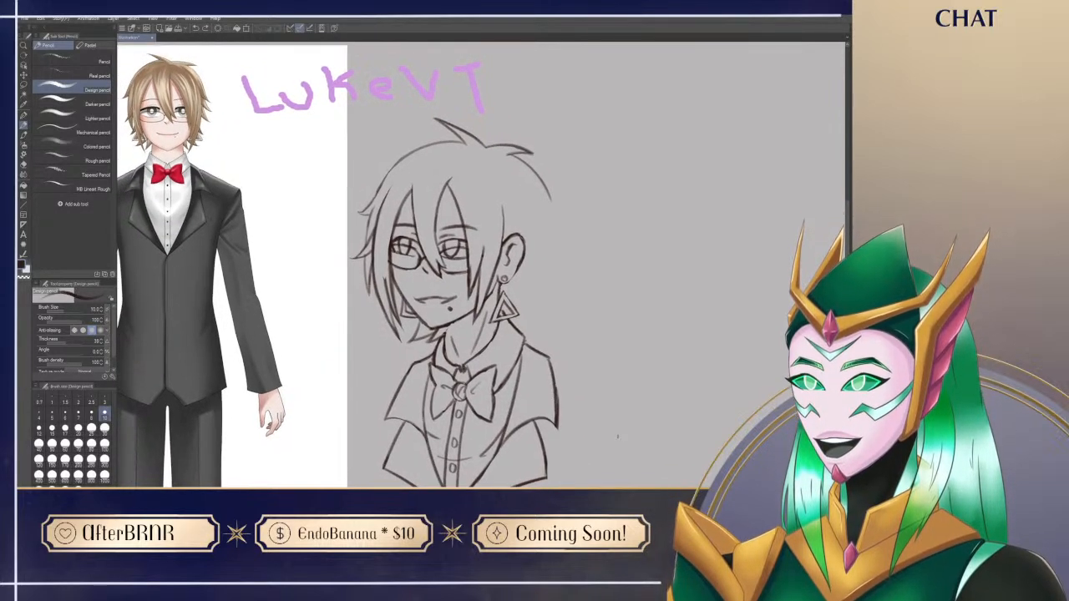
Step: Draw a short hair line curving down from the rear crown to the top of the near ear
{"action": "left_click_drag", "start_coordinate": [524, 195], "coordinate": [519, 238]}
{"action": "key", "text": "ctrl+z"}
{"action": "left_click_drag", "start_coordinate": [523, 196], "coordinate": [519, 238]}
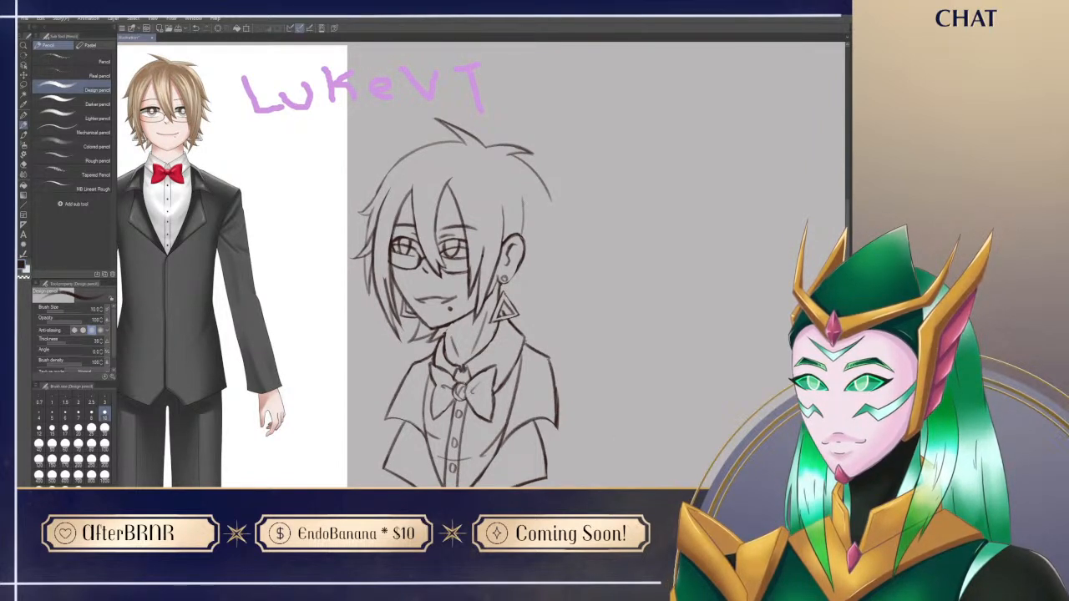
{"action": "key", "text": "ctrl+z"}
{"action": "key", "text": "e"}
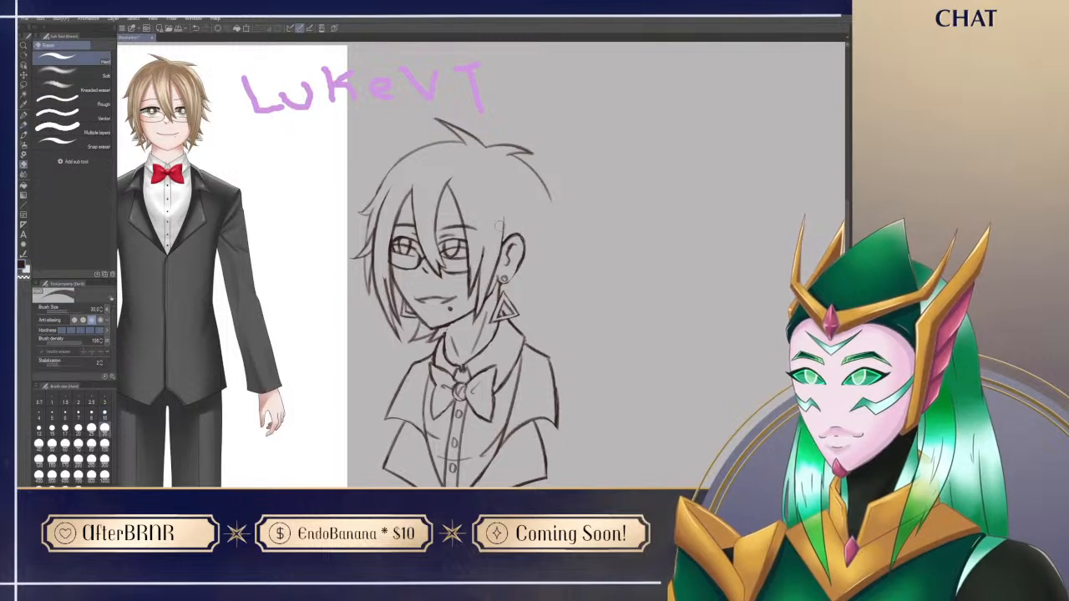
{"action": "key", "text": "p"}
{"action": "left_click_drag", "start_coordinate": [524, 198], "coordinate": [522, 239]}
{"action": "key", "text": "ctrl+z"}
{"action": "key", "text": "ctrl+z"}
{"action": "left_click_drag", "start_coordinate": [523, 200], "coordinate": [522, 239]}
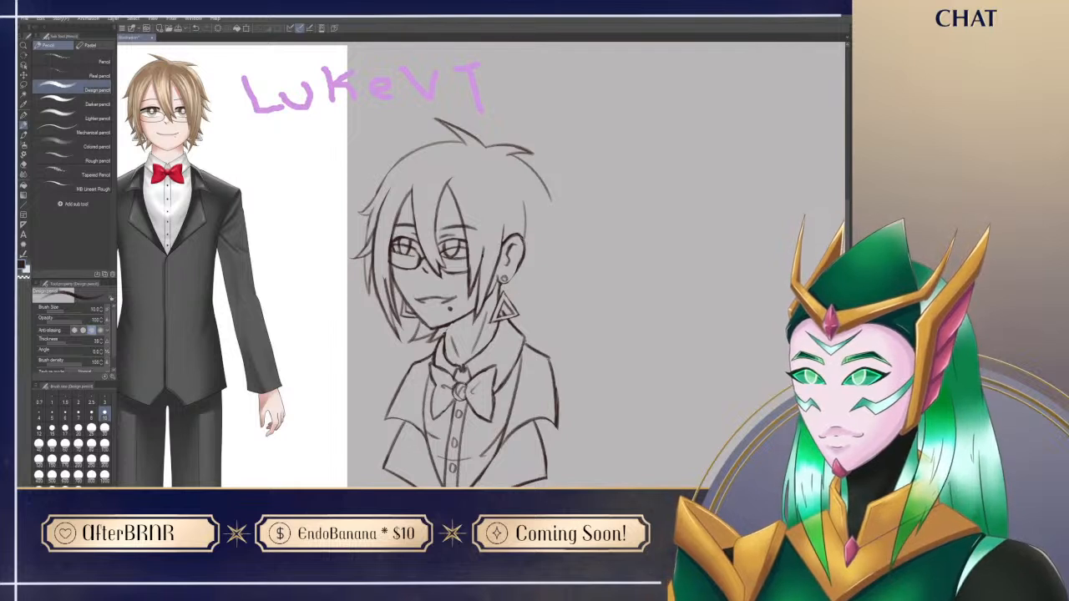
Step: Draw a long hair line sweeping down behind the near ear and earring toward the collar
{"action": "left_click_drag", "start_coordinate": [522, 267], "coordinate": [512, 368]}
{"action": "key", "text": "ctrl+z"}
{"action": "left_click_drag", "start_coordinate": [524, 267], "coordinate": [522, 321]}
{"action": "key", "text": "ctrl+z"}
{"action": "mouse_move", "coordinate": [518, 202]}
{"action": "left_mouse_down"}
{"action": "mouse_move", "coordinate": [525, 285]}
{"action": "mouse_move", "coordinate": [505, 358]}
{"action": "left_mouse_up"}
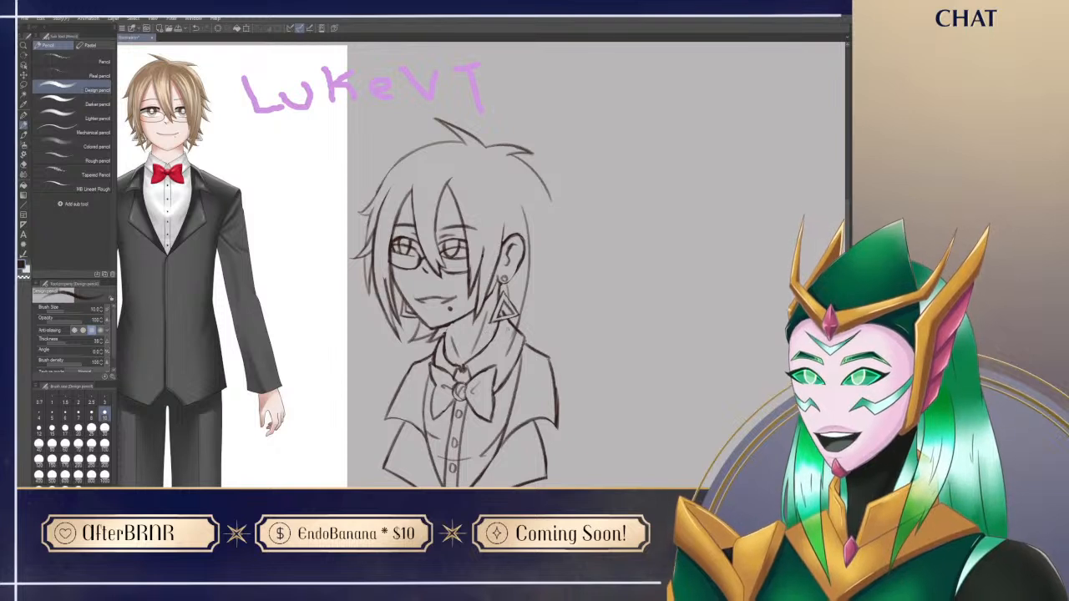
{"action": "mouse_move", "coordinate": [511, 332]}
{"action": "left_mouse_down"}
{"action": "mouse_move", "coordinate": [529, 262]}
{"action": "mouse_move", "coordinate": [501, 338]}
{"action": "left_mouse_up"}
{"action": "key", "text": "ctrl+z"}
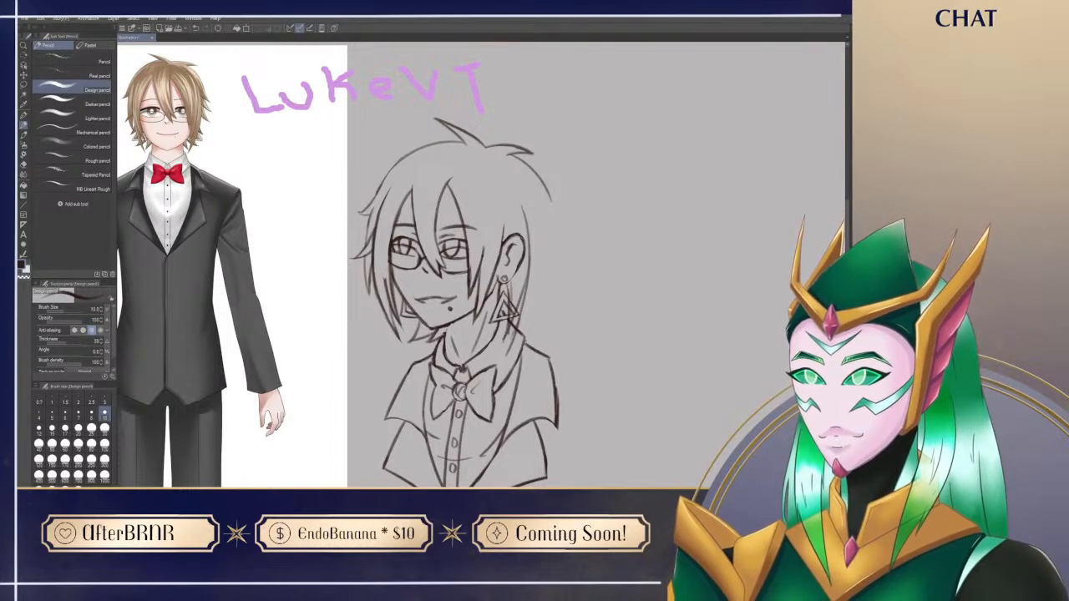
Step: Erase the stray ends of the new hair strand where it crosses the collar and the near earring
{"action": "key", "text": "e"}
{"action": "mouse_move", "coordinate": [505, 356]}
{"action": "left_mouse_down"}
{"action": "mouse_move", "coordinate": [526, 302]}
{"action": "mouse_move", "coordinate": [515, 314]}
{"action": "left_mouse_up"}
{"action": "key", "text": "p"}
{"action": "mouse_move", "coordinate": [566, 359]}
{"action": "left_mouse_down"}
{"action": "mouse_move", "coordinate": [559, 322]}
{"action": "mouse_move", "coordinate": [571, 336]}
{"action": "left_mouse_up"}
{"action": "key", "text": "e"}
{"action": "mouse_move", "coordinate": [512, 276]}
{"action": "left_mouse_down"}
{"action": "mouse_move", "coordinate": [523, 289]}
{"action": "mouse_move", "coordinate": [499, 300]}
{"action": "mouse_move", "coordinate": [517, 297]}
{"action": "left_mouse_up"}
{"action": "key", "text": "p"}
{"action": "left_click_drag", "start_coordinate": [453, 303], "coordinate": [451, 323]}
{"action": "left_click_drag", "start_coordinate": [578, 384], "coordinate": [562, 407]}
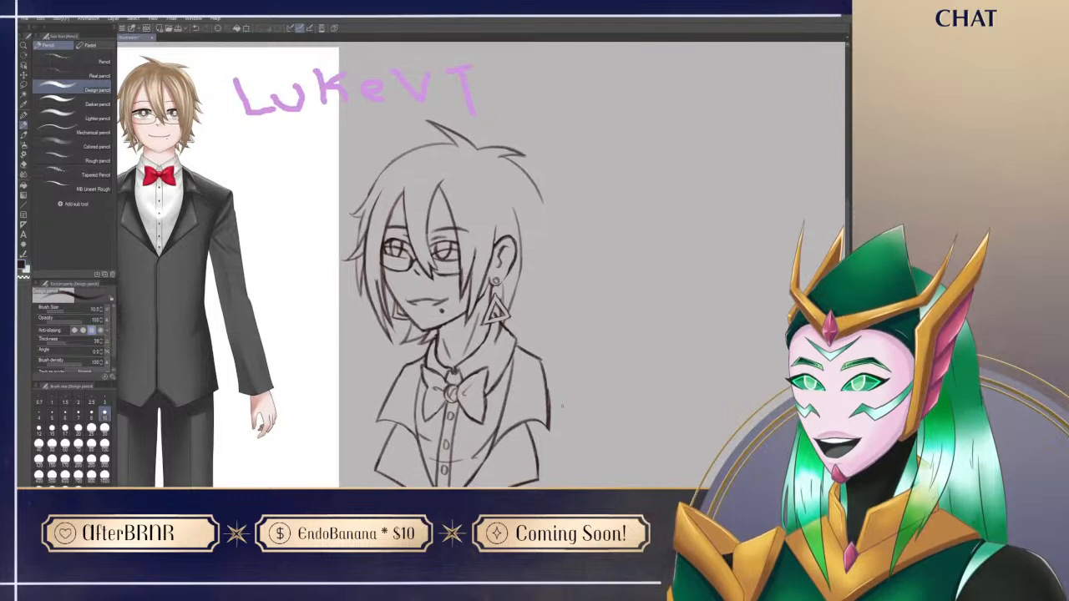
Step: Clean up the remaining overlapping hair lines around the triangle earring with the eraser
{"action": "key", "text": "e"}
{"action": "mouse_move", "coordinate": [496, 293]}
{"action": "left_mouse_down"}
{"action": "mouse_move", "coordinate": [506, 315]}
{"action": "mouse_move", "coordinate": [571, 292]}
{"action": "left_mouse_up"}
{"action": "key", "text": "p"}
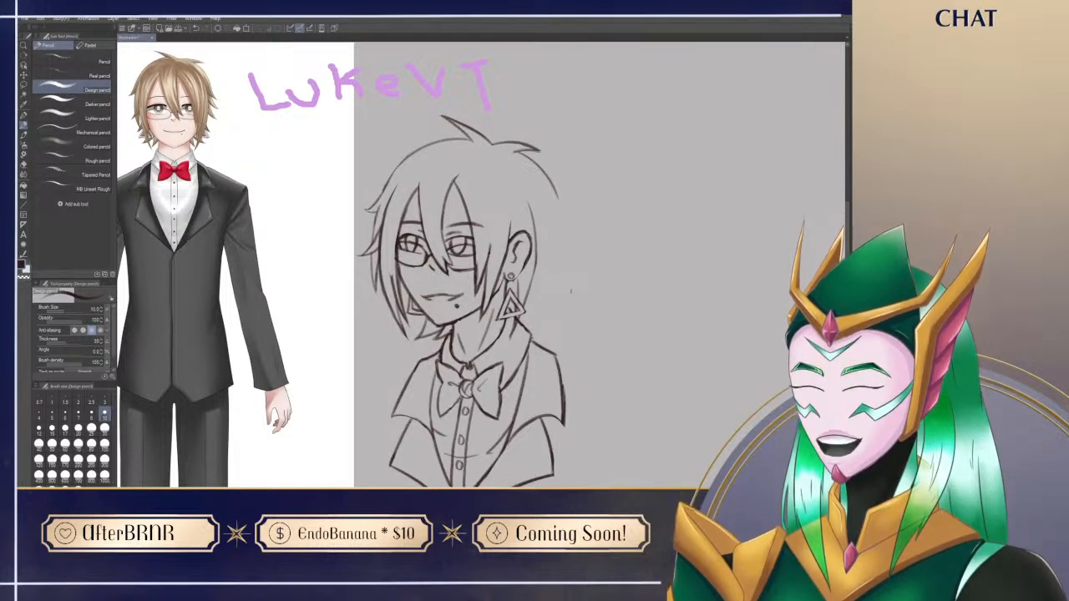
{"action": "left_click_drag", "start_coordinate": [593, 180], "coordinate": [609, 191]}
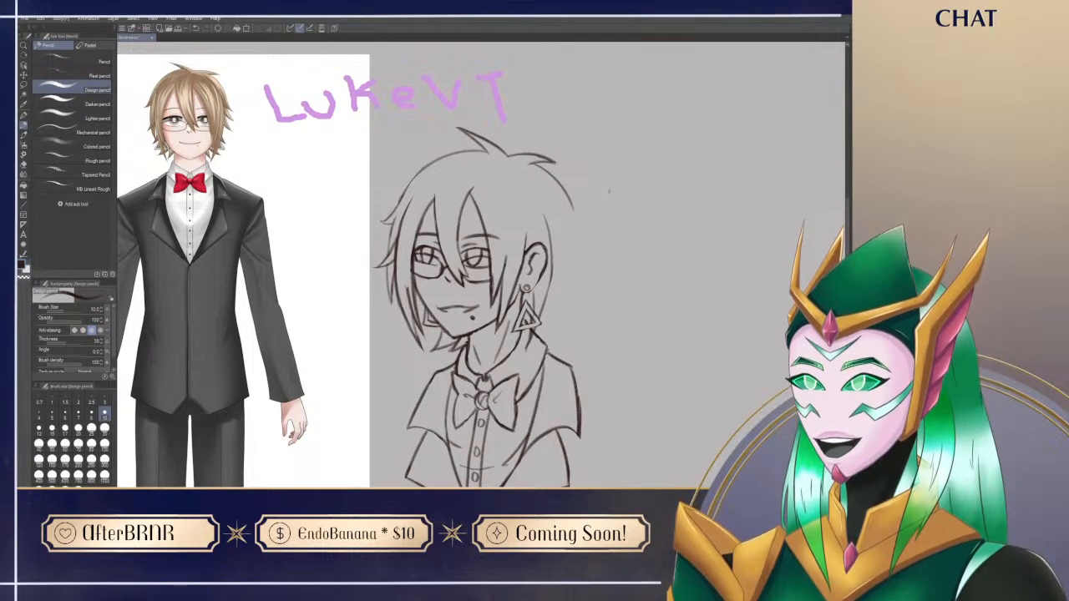
{"action": "left_click_drag", "start_coordinate": [648, 472], "coordinate": [620, 444]}
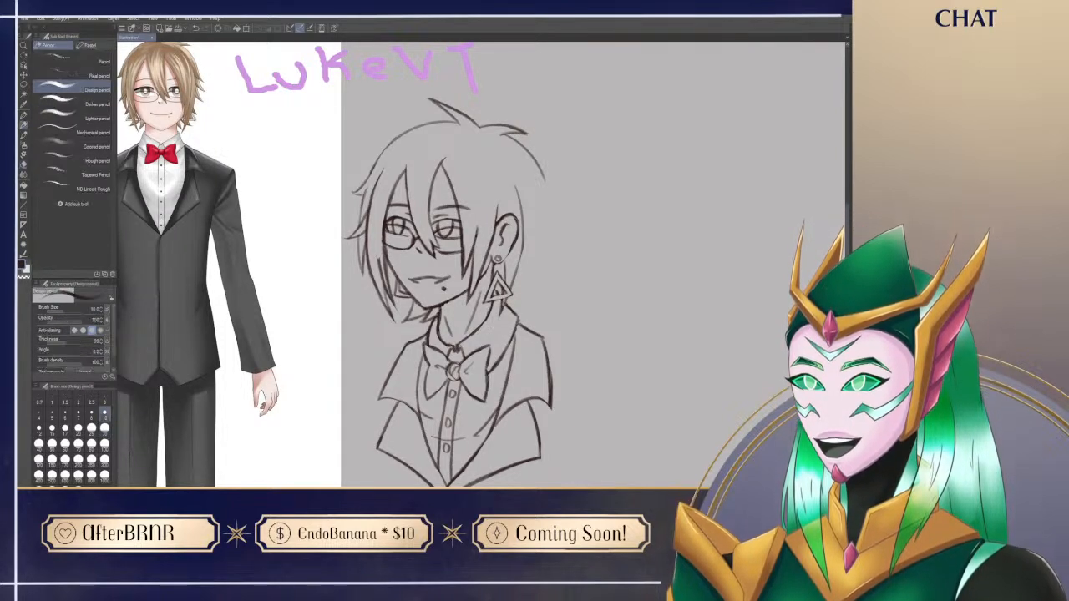
{"action": "left_click_drag", "start_coordinate": [418, 451], "coordinate": [426, 473]}
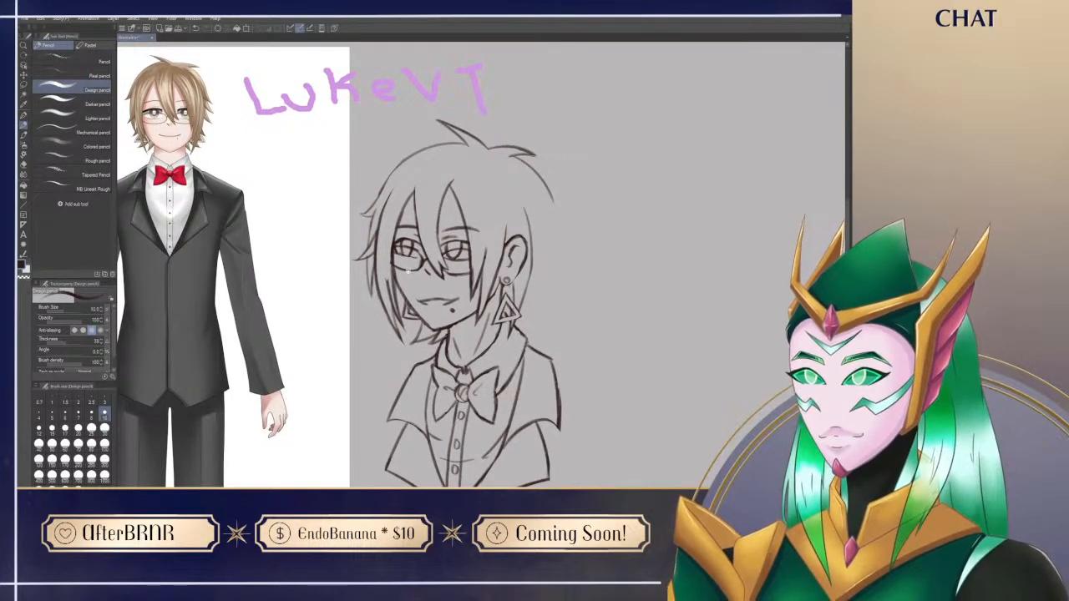
{"action": "left_click_drag", "start_coordinate": [617, 262], "coordinate": [613, 254]}
{"action": "key", "text": "e"}
{"action": "mouse_move", "coordinate": [504, 292]}
{"action": "left_mouse_down"}
{"action": "mouse_move", "coordinate": [511, 306]}
{"action": "mouse_move", "coordinate": [507, 286]}
{"action": "left_mouse_up"}
{"action": "key", "text": "p"}
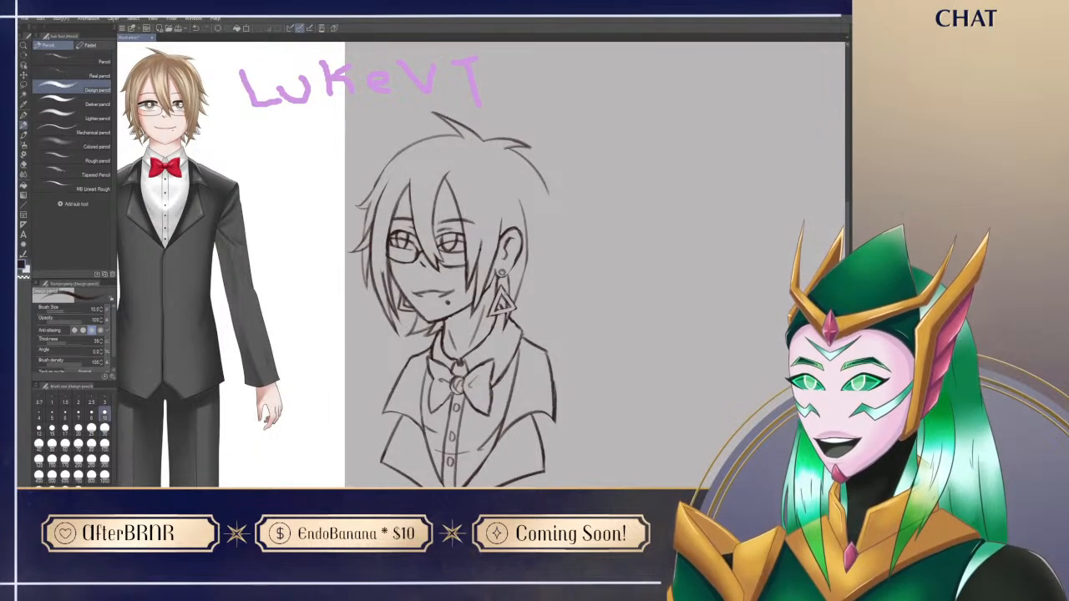
Step: Draw a pointed hair flick at the end of the rear crown curve and tidy its tip
{"action": "left_click_drag", "start_coordinate": [539, 173], "coordinate": [564, 219]}
{"action": "left_click_drag", "start_coordinate": [526, 203], "coordinate": [564, 219]}
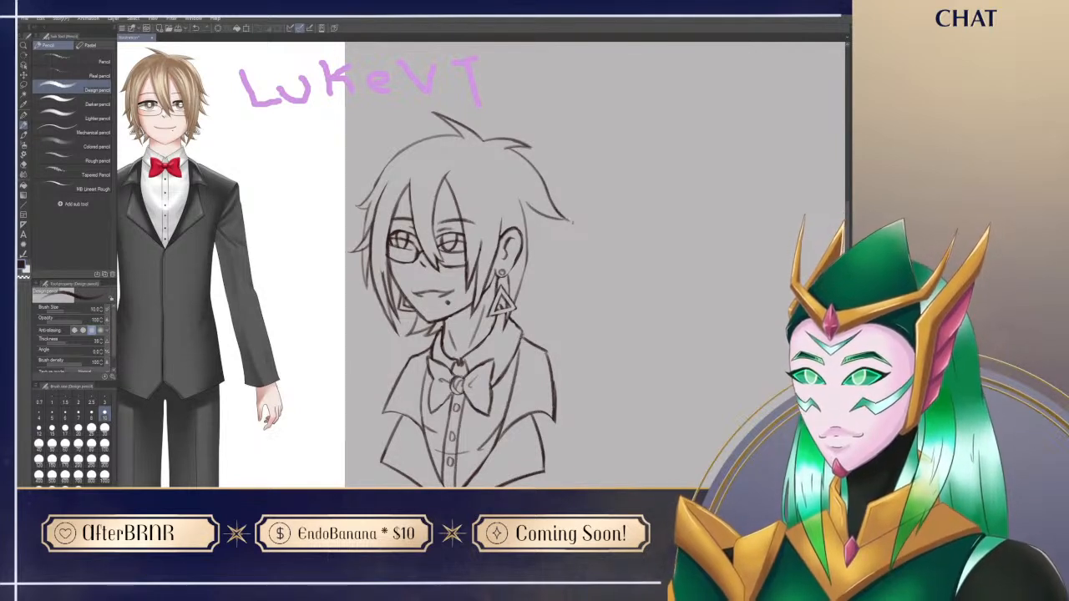
{"action": "key", "text": "e"}
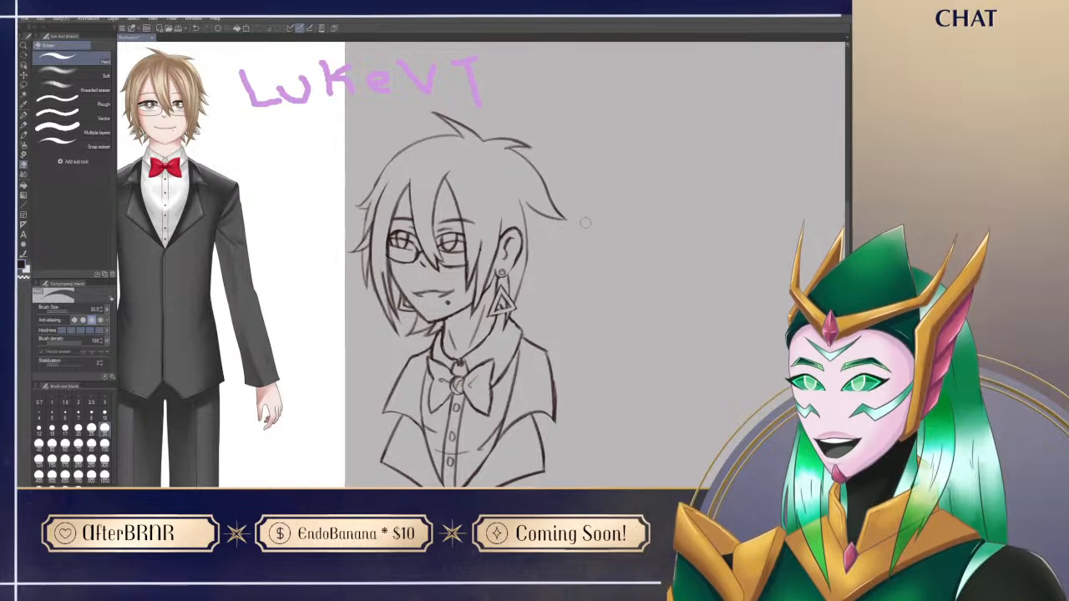
{"action": "key", "text": "p"}
{"action": "mouse_move", "coordinate": [589, 333]}
{"action": "left_mouse_down"}
{"action": "mouse_move", "coordinate": [566, 343]}
{"action": "mouse_move", "coordinate": [593, 331]}
{"action": "left_mouse_up"}
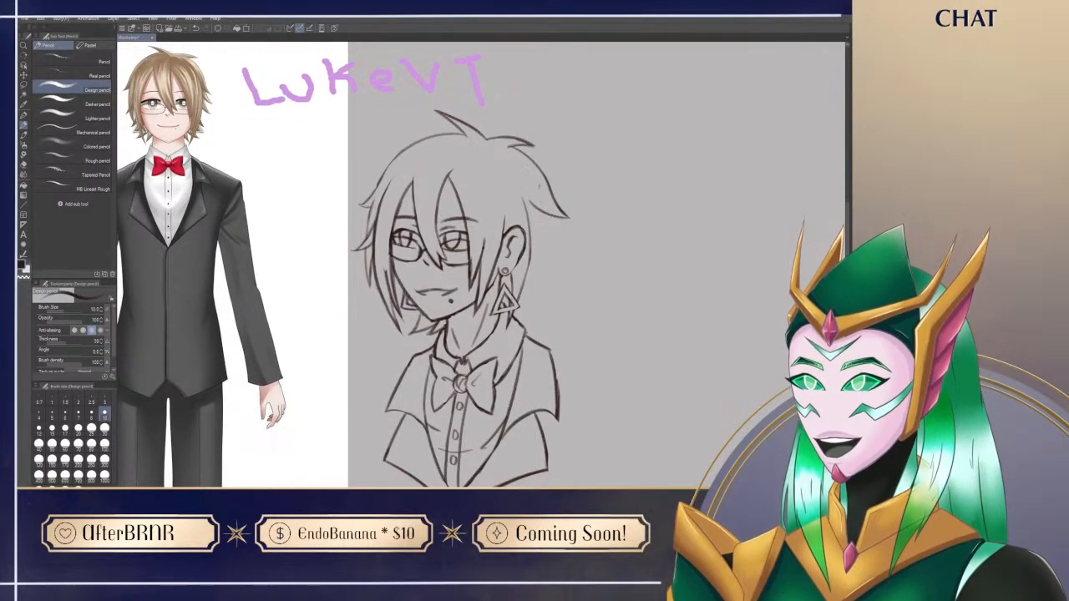
Step: Add a second pointed hair flick directly beneath the first one at the back of the head
{"action": "left_click_drag", "start_coordinate": [548, 213], "coordinate": [569, 254]}
{"action": "key", "text": "ctrl+z"}
{"action": "mouse_move", "coordinate": [549, 212]}
{"action": "left_mouse_down"}
{"action": "mouse_move", "coordinate": [573, 260]}
{"action": "mouse_move", "coordinate": [545, 226]}
{"action": "mouse_move", "coordinate": [546, 240]}
{"action": "mouse_move", "coordinate": [535, 237]}
{"action": "mouse_move", "coordinate": [533, 227]}
{"action": "mouse_move", "coordinate": [571, 252]}
{"action": "left_mouse_up"}
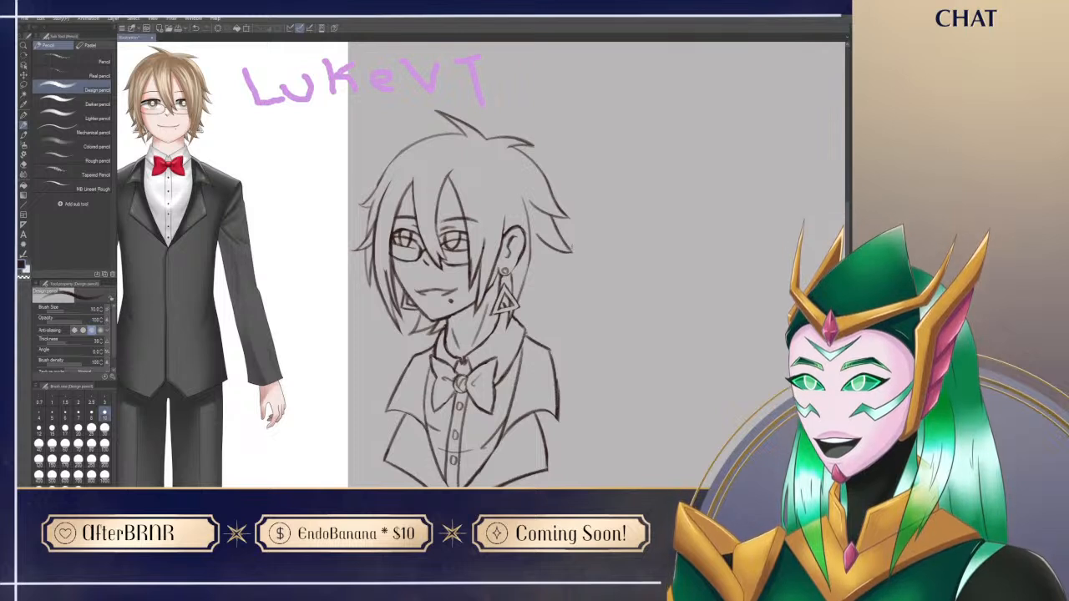
{"action": "key", "text": "e"}
{"action": "key", "text": "p"}
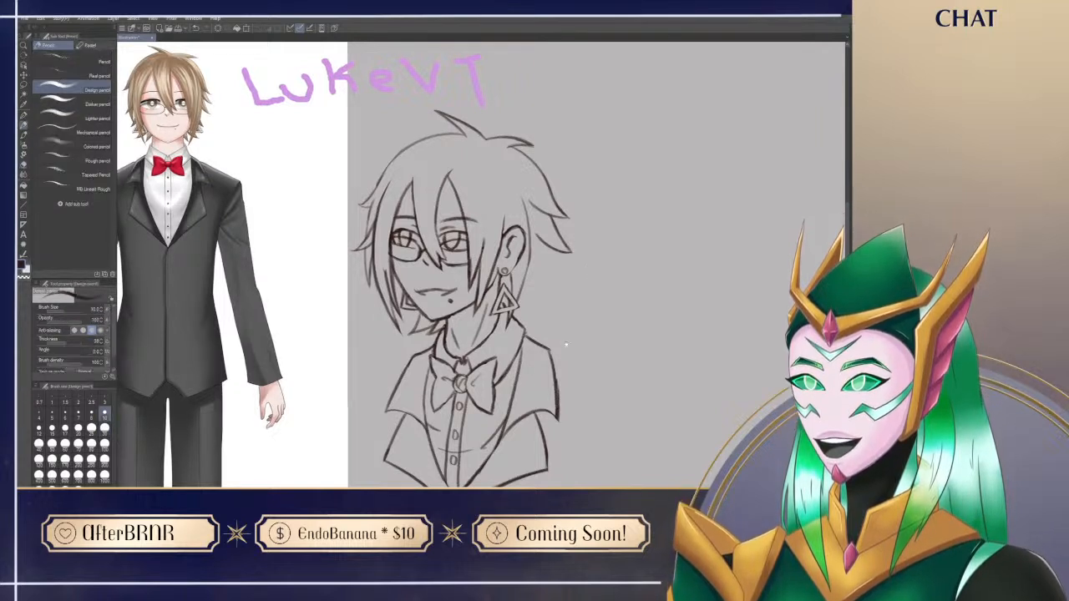
{"action": "left_click_drag", "start_coordinate": [566, 347], "coordinate": [568, 331]}
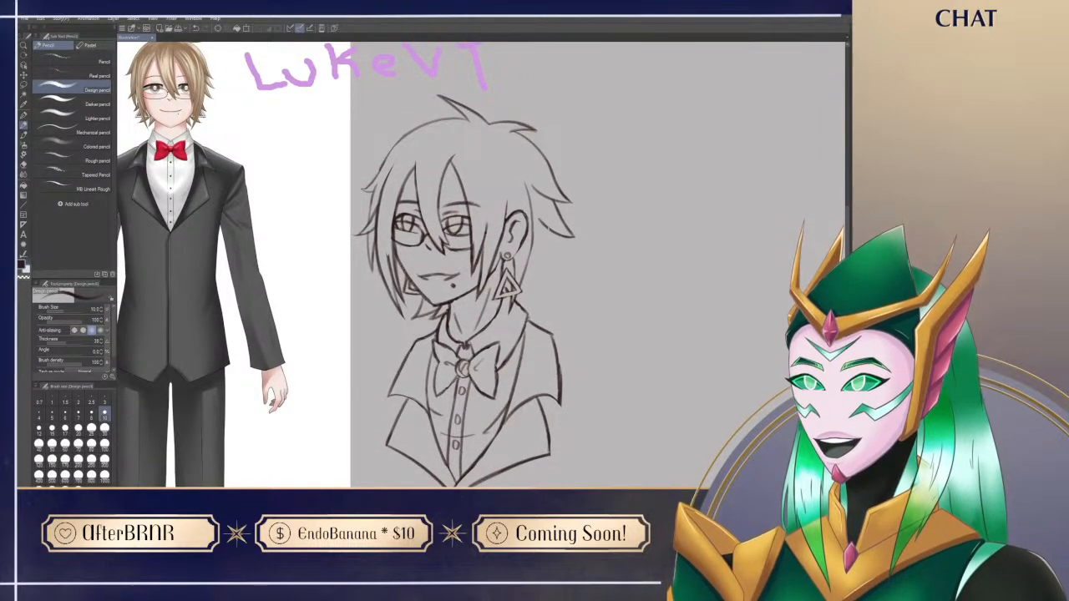
Step: Draw a third, longer hair spike pointing down behind the near ear and clean up its edges
{"action": "mouse_move", "coordinate": [555, 236]}
{"action": "left_mouse_down"}
{"action": "mouse_move", "coordinate": [570, 280]}
{"action": "mouse_move", "coordinate": [528, 308]}
{"action": "mouse_move", "coordinate": [544, 321]}
{"action": "left_mouse_up"}
{"action": "mouse_move", "coordinate": [517, 256]}
{"action": "left_mouse_down"}
{"action": "mouse_move", "coordinate": [553, 299]}
{"action": "mouse_move", "coordinate": [561, 349]}
{"action": "left_mouse_up"}
{"action": "key", "text": "e"}
{"action": "key", "text": "p"}
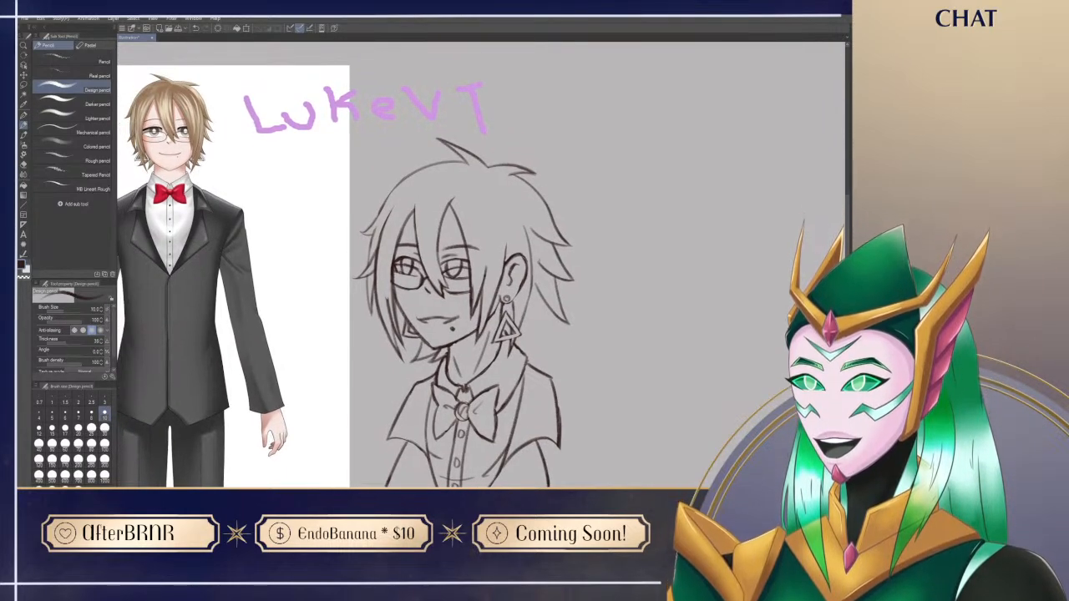
Step: Draw a pointed inner lock hanging between the earring and the rear spikes, erasing overlaps along it
{"action": "left_click_drag", "start_coordinate": [530, 252], "coordinate": [543, 269]}
{"action": "key", "text": "ctrl+z"}
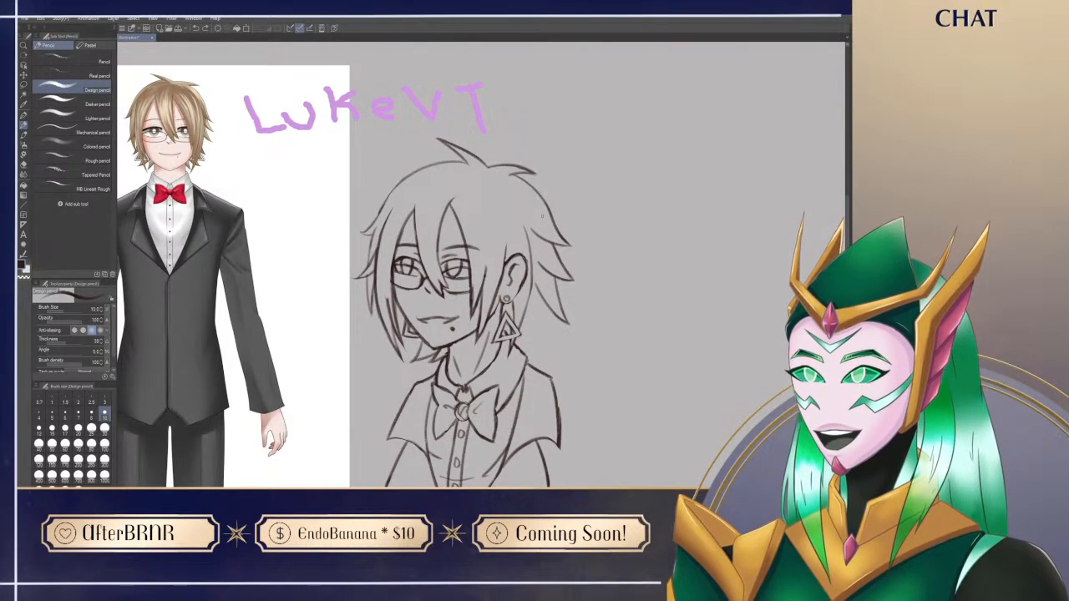
{"action": "left_click_drag", "start_coordinate": [541, 217], "coordinate": [538, 188]}
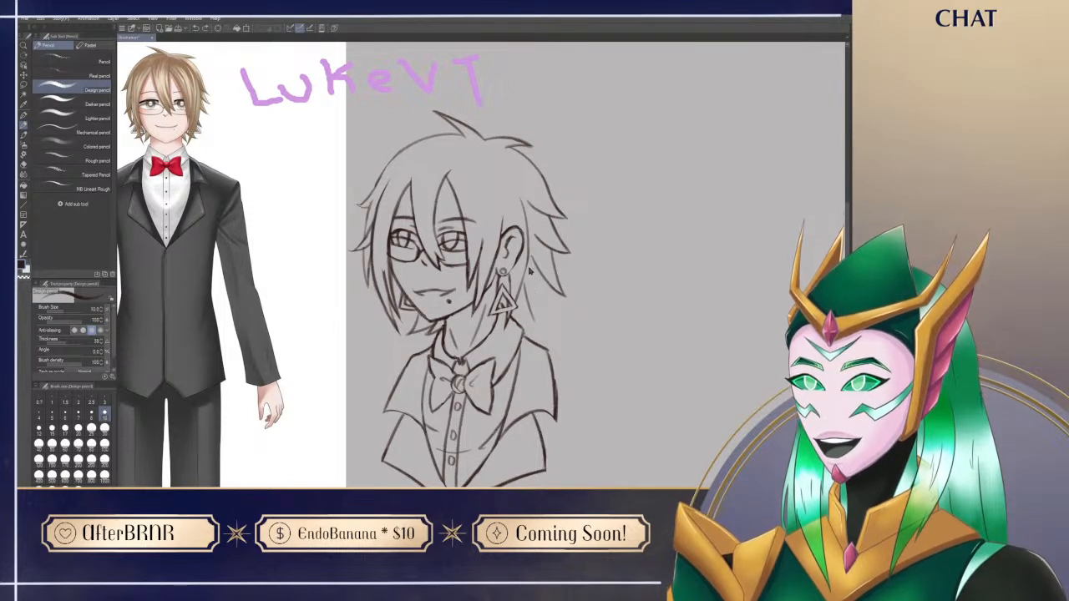
{"action": "left_click_drag", "start_coordinate": [529, 254], "coordinate": [537, 327]}
{"action": "key", "text": "e"}
{"action": "mouse_move", "coordinate": [528, 282]}
{"action": "left_mouse_down"}
{"action": "mouse_move", "coordinate": [527, 328]}
{"action": "mouse_move", "coordinate": [542, 341]}
{"action": "left_mouse_up"}
{"action": "key", "text": "p"}
{"action": "key", "text": "e"}
{"action": "key", "text": "p"}
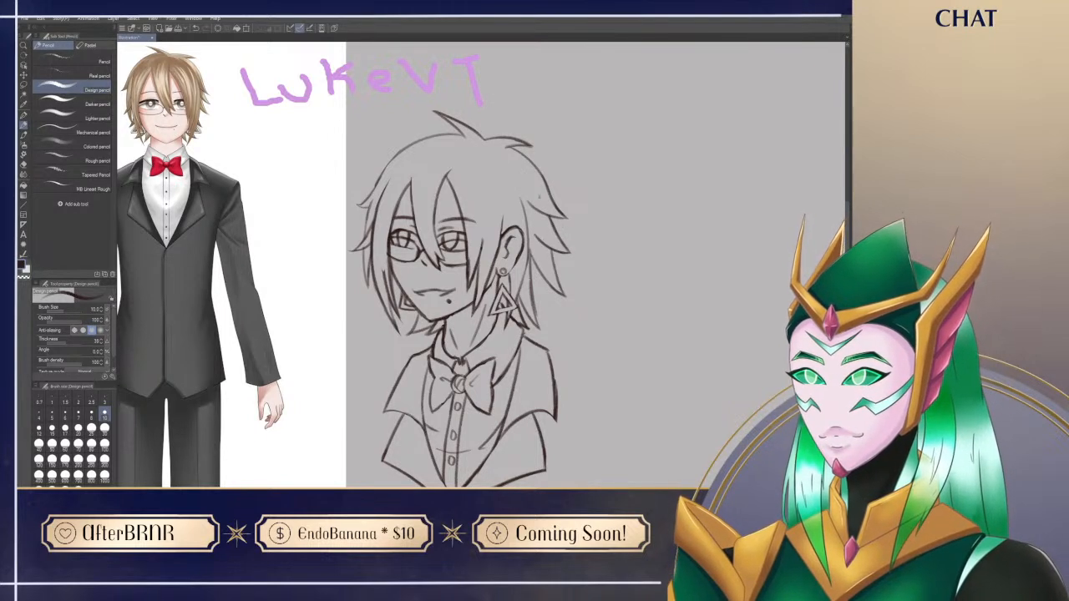
Step: Lasso the lower rear hair spikes, rotate them slightly inward toward the neck, and apply the transformation
{"action": "key", "text": "m"}
{"action": "mouse_move", "coordinate": [531, 243]}
{"action": "left_mouse_down"}
{"action": "mouse_move", "coordinate": [578, 292]}
{"action": "mouse_move", "coordinate": [557, 222]}
{"action": "left_mouse_up"}
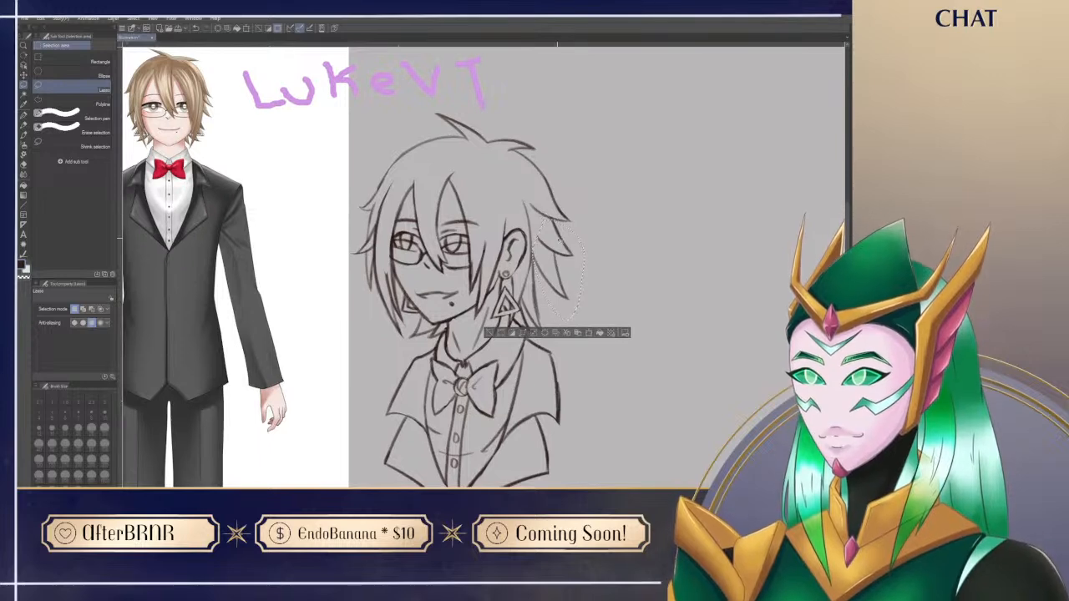
{"action": "key", "text": "ctrl+t"}
{"action": "left_click_drag", "start_coordinate": [558, 253], "coordinate": [562, 243]}
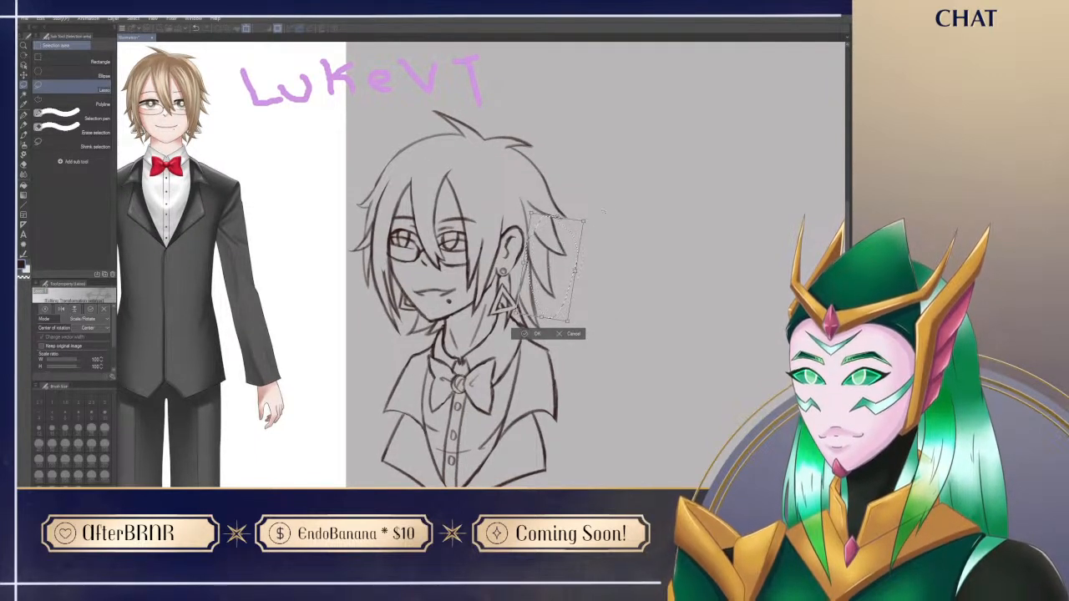
{"action": "key", "text": "Return"}
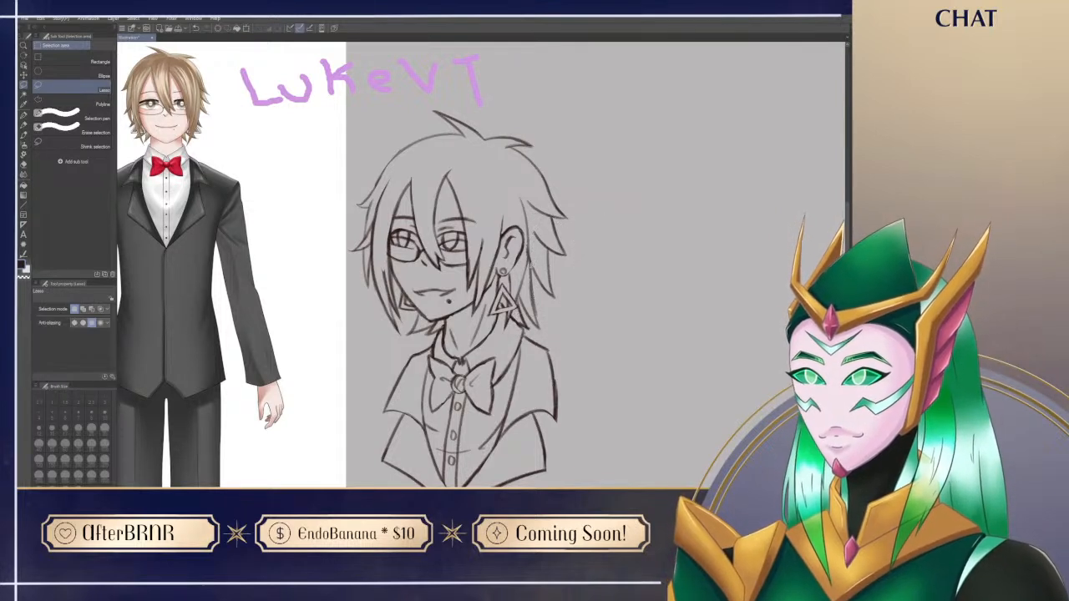
Step: Touch up the line joining the rear spikes behind the ear and add short strand strokes below the crown tuft
{"action": "key", "text": "p"}
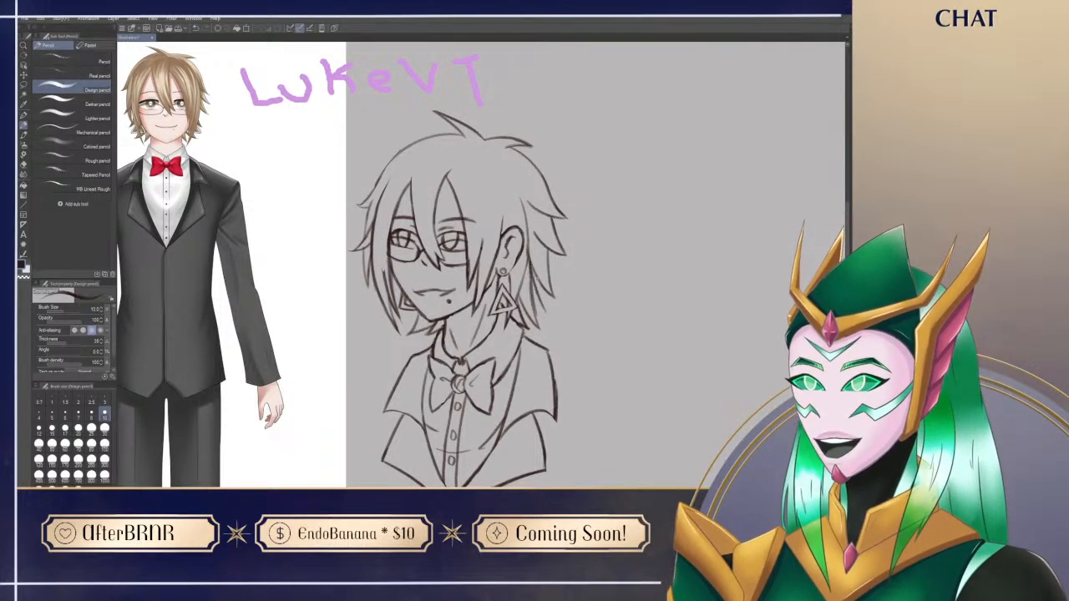
{"action": "key", "text": "e"}
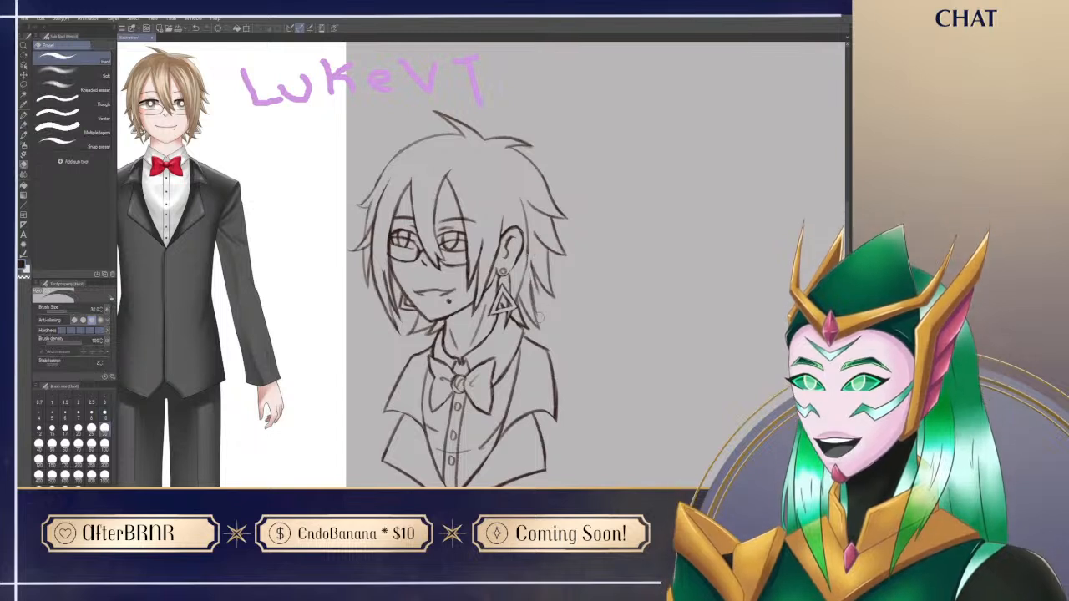
{"action": "key", "text": "p"}
{"action": "left_click_drag", "start_coordinate": [530, 258], "coordinate": [535, 280]}
{"action": "left_click_drag", "start_coordinate": [488, 148], "coordinate": [513, 231]}
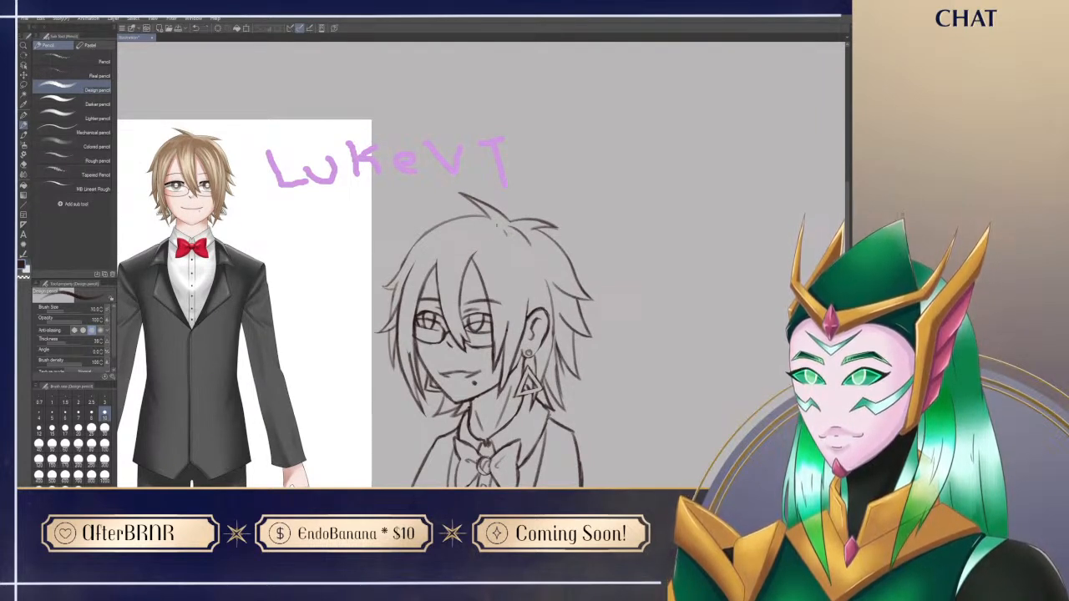
{"action": "left_click_drag", "start_coordinate": [631, 402], "coordinate": [611, 311]}
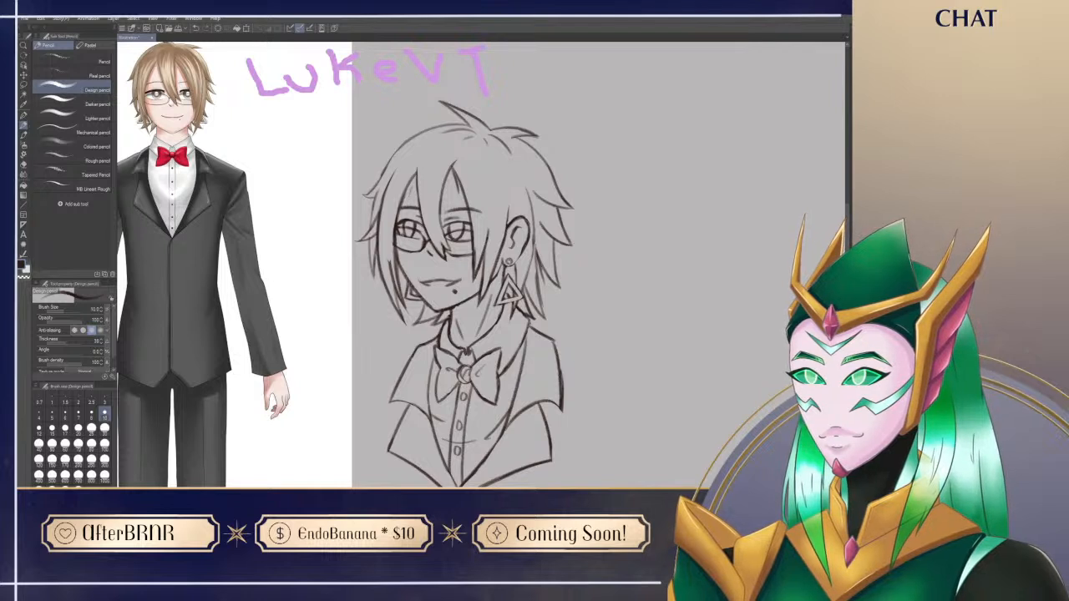
Step: Retouch the far-side bang by erasing near its tip and adding a short inner strand
{"action": "key", "text": "e"}
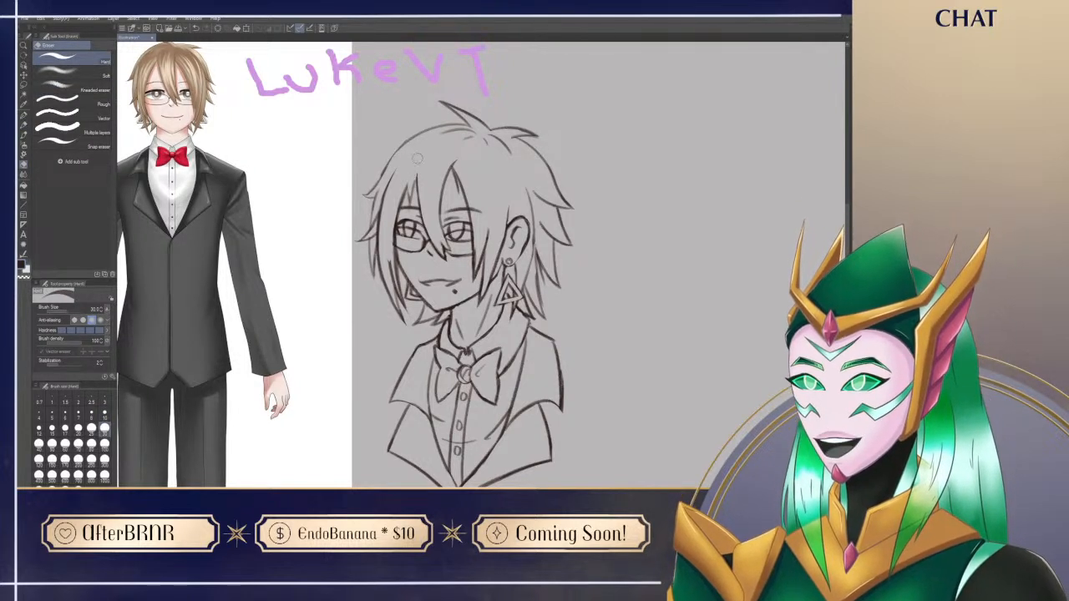
{"action": "key", "text": "p"}
{"action": "left_click_drag", "start_coordinate": [408, 187], "coordinate": [411, 197]}
{"action": "key", "text": "e"}
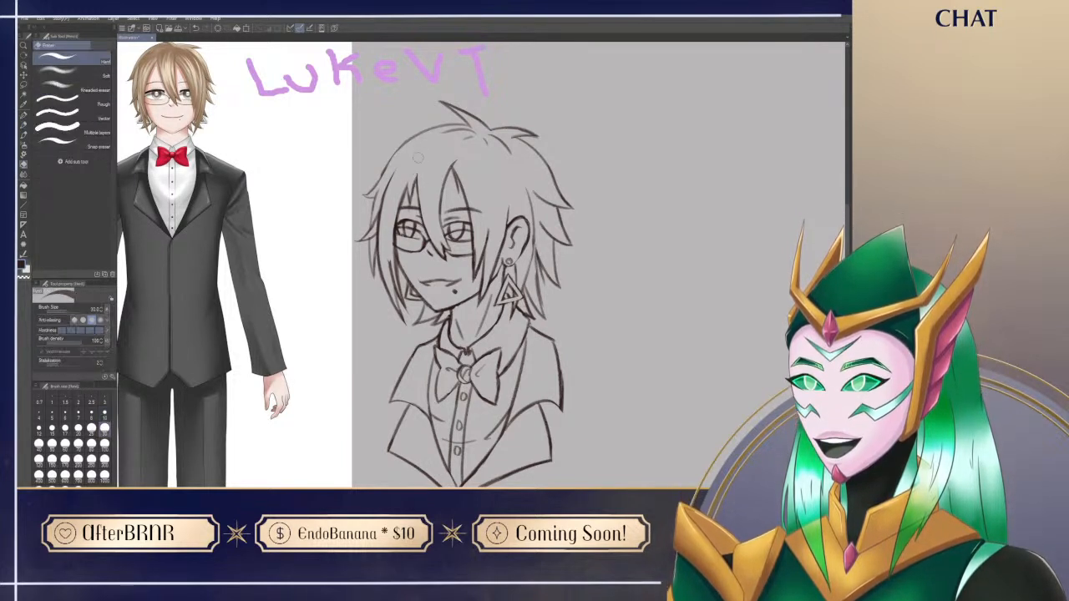
{"action": "key", "text": "p"}
Step: Refine the tip and inner edge of the central bang above the glasses with short pencil and eraser strokes
{"action": "left_click_drag", "start_coordinate": [453, 169], "coordinate": [463, 198]}
{"action": "key", "text": "ctrl+z"}
{"action": "key", "text": "e"}
{"action": "key", "text": "p"}
{"action": "left_click_drag", "start_coordinate": [512, 348], "coordinate": [520, 322]}
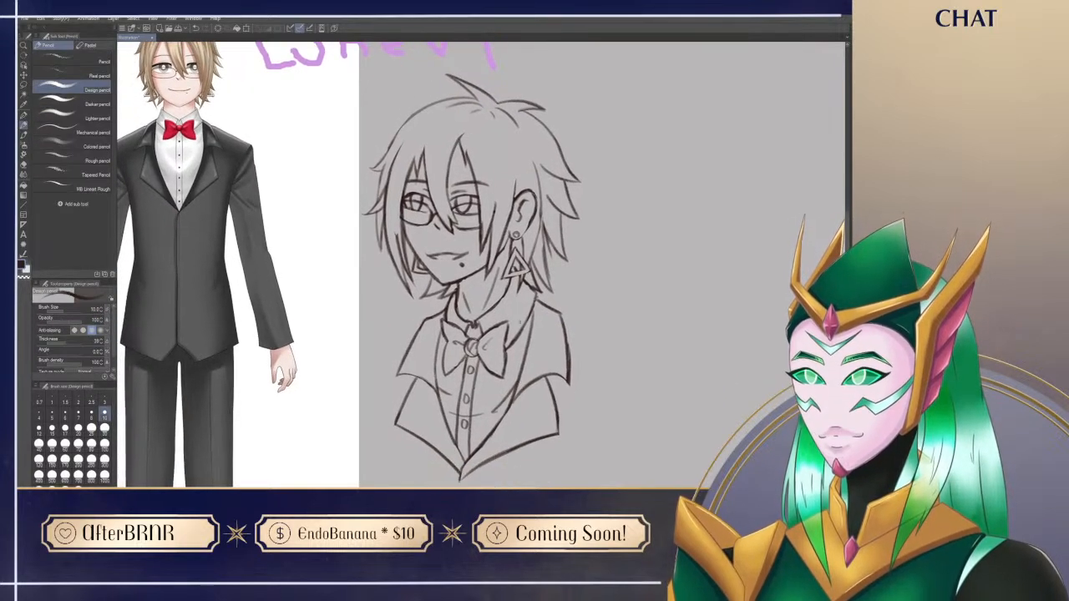
{"action": "key", "text": "e"}
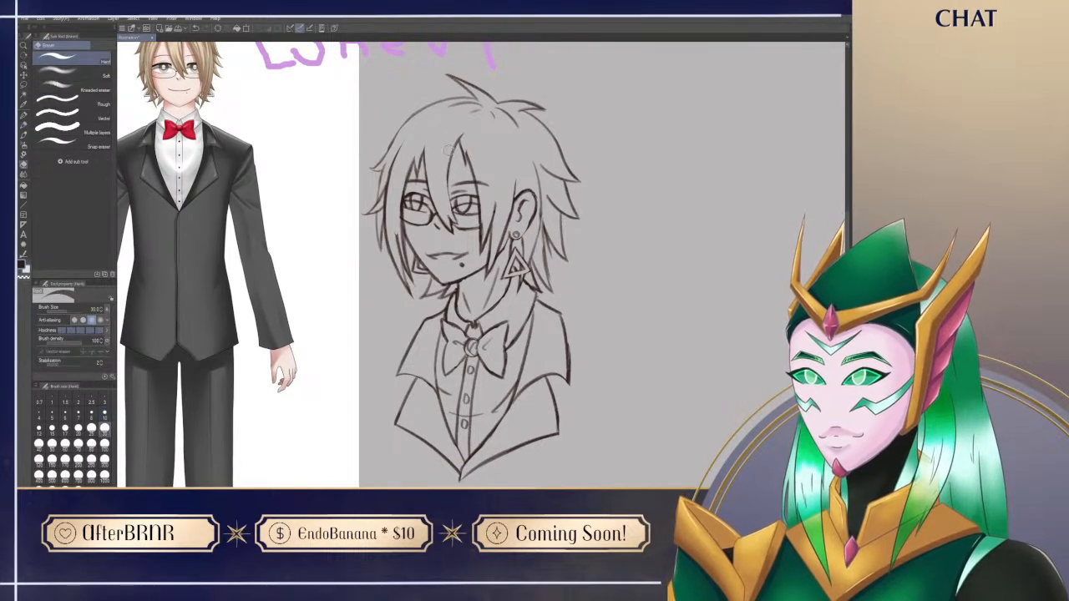
{"action": "key", "text": "p"}
{"action": "mouse_move", "coordinate": [594, 411]}
{"action": "left_mouse_down"}
{"action": "mouse_move", "coordinate": [596, 474]}
{"action": "mouse_move", "coordinate": [594, 431]}
{"action": "mouse_move", "coordinate": [579, 420]}
{"action": "left_mouse_up"}
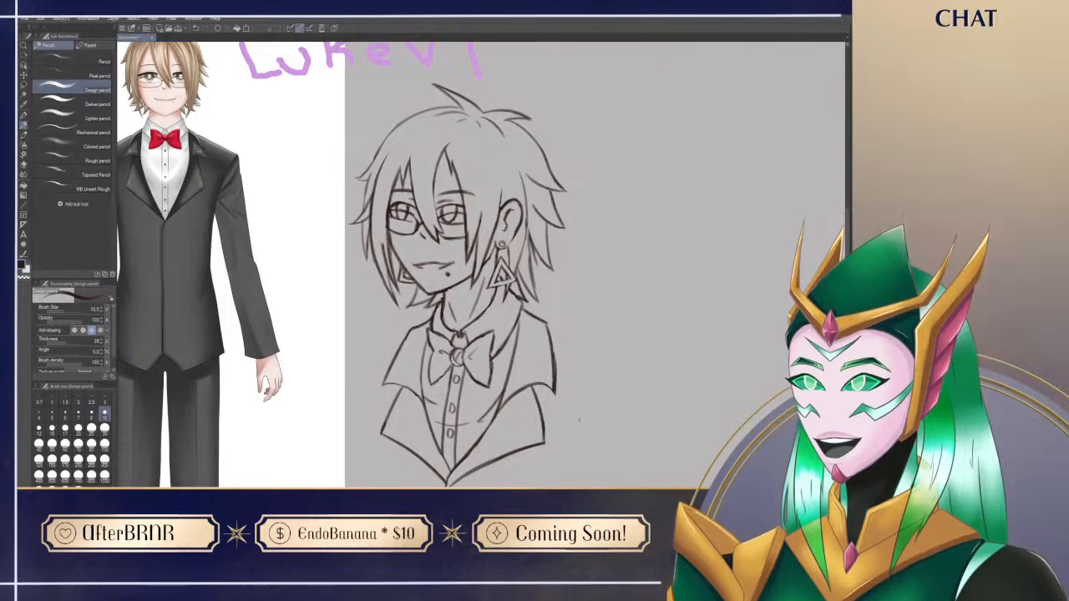
{"action": "left_click_drag", "start_coordinate": [659, 400], "coordinate": [666, 439]}
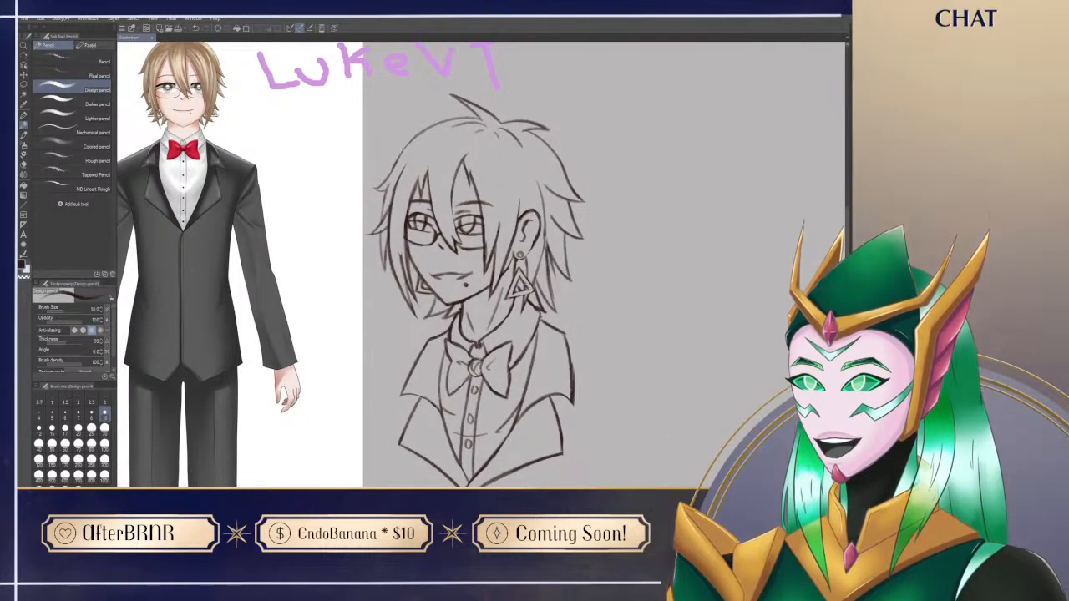
{"action": "mouse_move", "coordinate": [518, 376]}
{"action": "left_mouse_down"}
{"action": "mouse_move", "coordinate": [543, 363]}
{"action": "mouse_move", "coordinate": [540, 413]}
{"action": "left_mouse_up"}
{"action": "mouse_move", "coordinate": [696, 464]}
{"action": "left_mouse_down"}
{"action": "mouse_move", "coordinate": [684, 458]}
{"action": "mouse_move", "coordinate": [730, 349]}
{"action": "left_mouse_up"}
{"action": "mouse_move", "coordinate": [680, 492]}
{"action": "left_mouse_down"}
{"action": "mouse_move", "coordinate": [666, 453]}
{"action": "mouse_move", "coordinate": [663, 317]}
{"action": "mouse_move", "coordinate": [652, 368]}
{"action": "mouse_move", "coordinate": [690, 454]}
{"action": "left_mouse_up"}
{"action": "mouse_move", "coordinate": [678, 371]}
{"action": "left_mouse_down"}
{"action": "mouse_move", "coordinate": [702, 431]}
{"action": "mouse_move", "coordinate": [634, 431]}
{"action": "mouse_move", "coordinate": [653, 420]}
{"action": "left_mouse_up"}
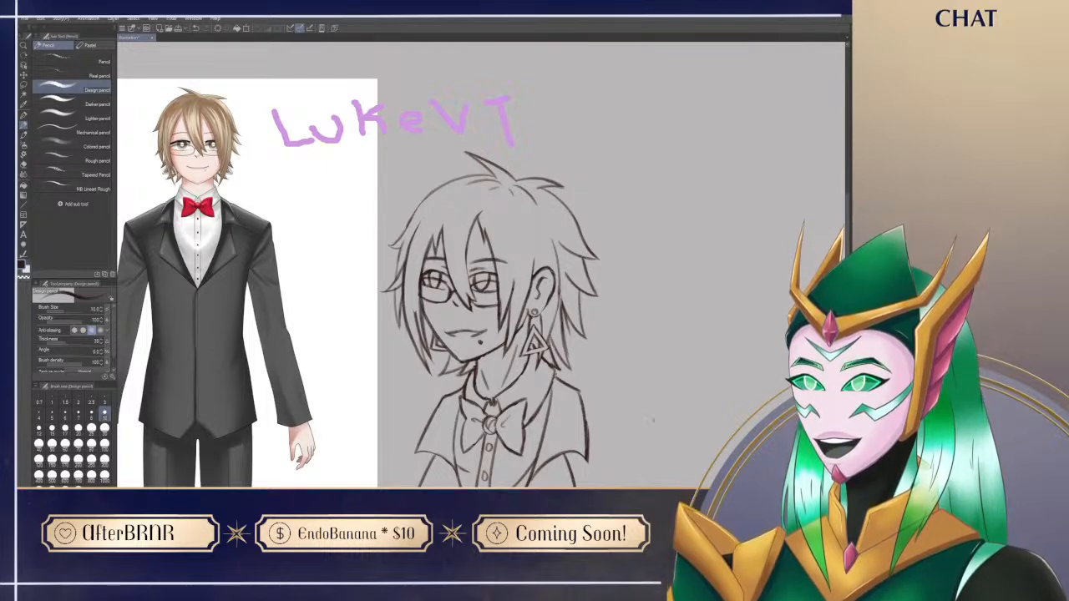
{"action": "left_click_drag", "start_coordinate": [582, 484], "coordinate": [541, 390]}
{"action": "key", "text": "ctrl+z"}
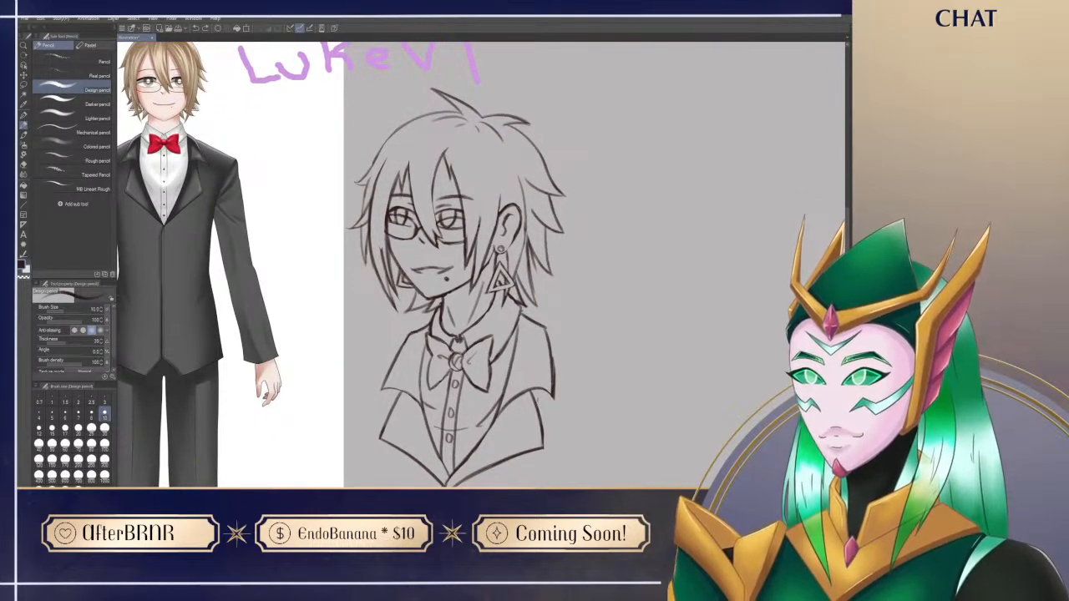
{"action": "left_click_drag", "start_coordinate": [415, 253], "coordinate": [429, 275]}
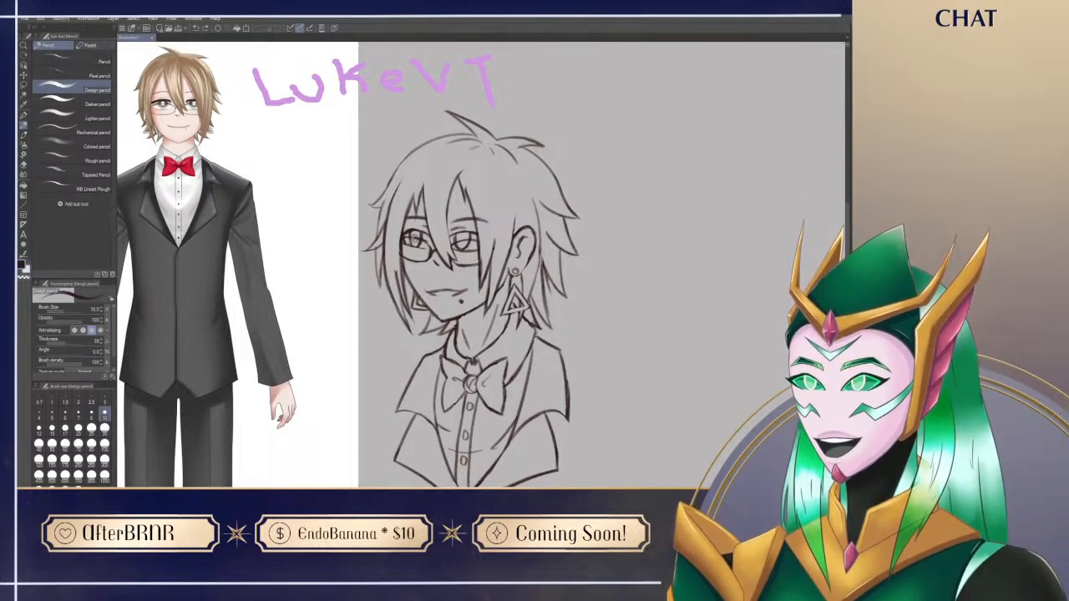
Step: Erase a tiny bit of the sketch line beside the central bang, between the lenses of the glasses
{"action": "key", "text": "e"}
{"action": "left_click_drag", "start_coordinate": [455, 243], "coordinate": [458, 249]}
{"action": "key", "text": "p"}
{"action": "mouse_move", "coordinate": [583, 466]}
{"action": "left_mouse_down"}
{"action": "mouse_move", "coordinate": [603, 409]}
{"action": "mouse_move", "coordinate": [599, 449]}
{"action": "left_mouse_up"}
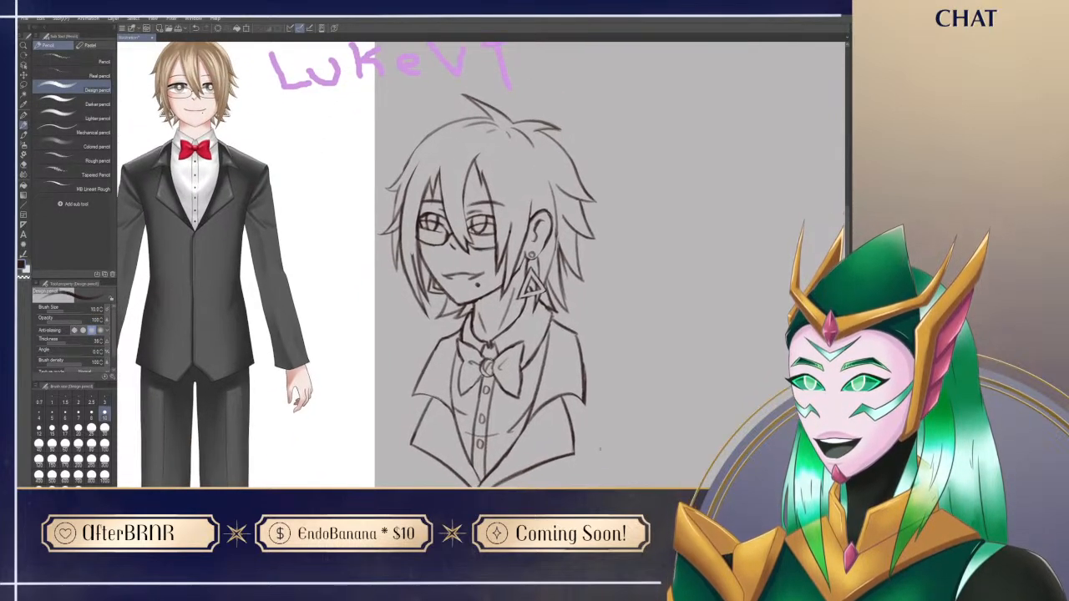
{"action": "left_click_drag", "start_coordinate": [745, 363], "coordinate": [733, 399]}
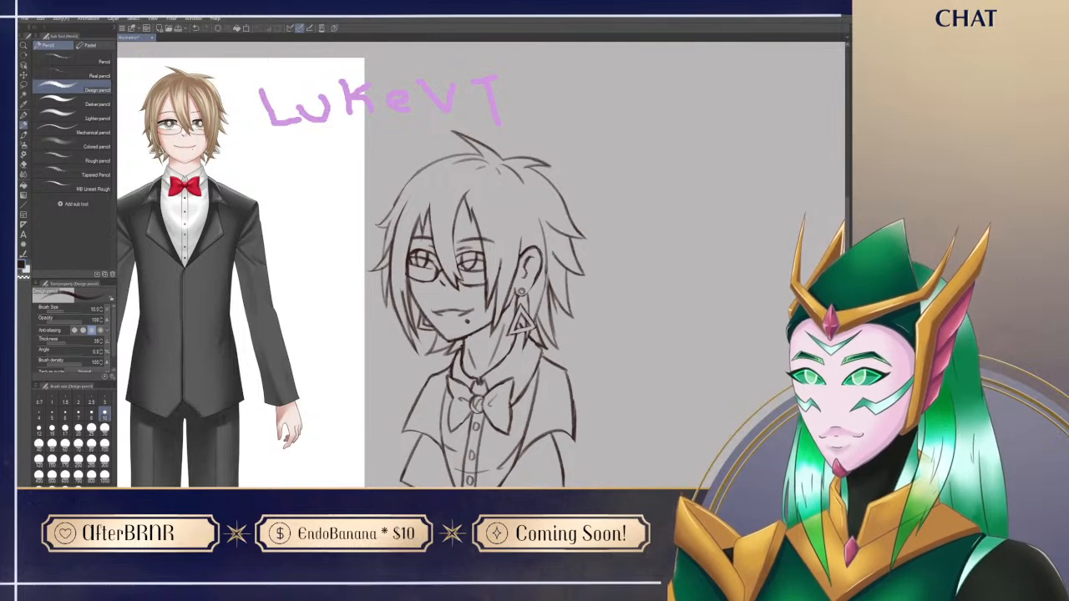
{"action": "left_click_drag", "start_coordinate": [608, 198], "coordinate": [606, 195]}
Step: Block in the face, ear and neck with the reference's pale skin tone, using the Turnip pen at size 40
{"action": "key", "text": "p"}
{"action": "left_click_drag", "start_coordinate": [480, 334], "coordinate": [502, 279]}
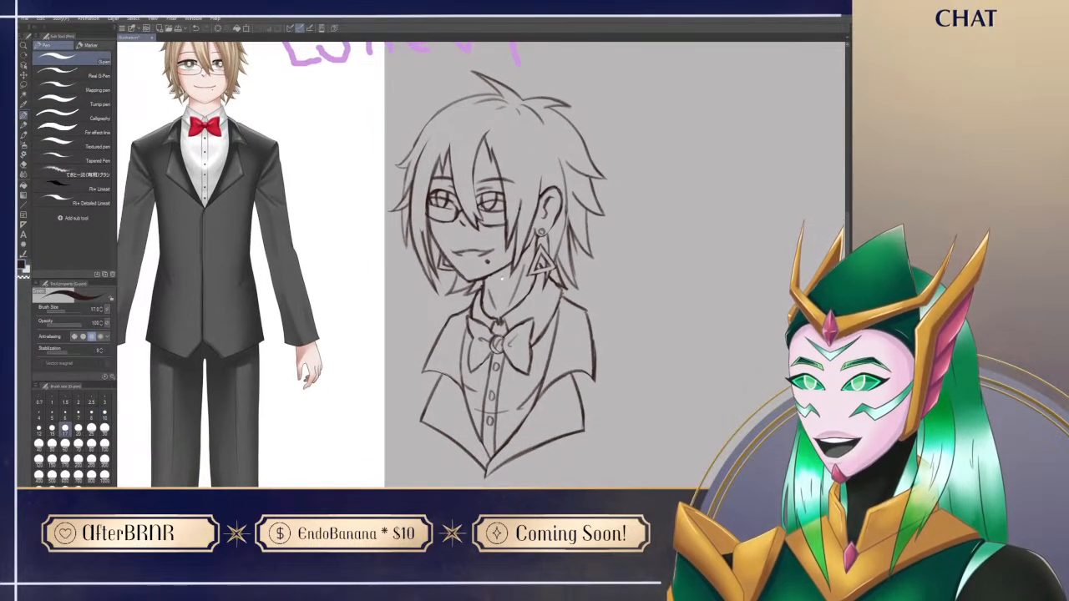
{"action": "left_click", "coordinate": [94, 104]}
{"action": "left_click_drag", "start_coordinate": [284, 222], "coordinate": [351, 324]}
{"action": "mouse_move", "coordinate": [280, 206]}
{"action": "left_mouse_down"}
{"action": "mouse_move", "coordinate": [222, 210]}
{"action": "mouse_move", "coordinate": [208, 139]}
{"action": "left_mouse_up"}
{"action": "left_click", "coordinate": [226, 185], "text": "alt"}
{"action": "mouse_move", "coordinate": [430, 230]}
{"action": "left_mouse_down"}
{"action": "mouse_move", "coordinate": [459, 322]}
{"action": "mouse_move", "coordinate": [436, 223]}
{"action": "mouse_move", "coordinate": [463, 302]}
{"action": "mouse_move", "coordinate": [484, 184]}
{"action": "mouse_move", "coordinate": [511, 275]}
{"action": "mouse_move", "coordinate": [551, 224]}
{"action": "mouse_move", "coordinate": [563, 251]}
{"action": "mouse_move", "coordinate": [485, 314]}
{"action": "mouse_move", "coordinate": [464, 259]}
{"action": "mouse_move", "coordinate": [469, 330]}
{"action": "mouse_move", "coordinate": [540, 273]}
{"action": "mouse_move", "coordinate": [514, 254]}
{"action": "mouse_move", "coordinate": [522, 298]}
{"action": "mouse_move", "coordinate": [513, 358]}
{"action": "mouse_move", "coordinate": [486, 365]}
{"action": "mouse_move", "coordinate": [498, 372]}
{"action": "mouse_move", "coordinate": [509, 329]}
{"action": "left_mouse_up"}
{"action": "left_click_drag", "start_coordinate": [525, 288], "coordinate": [526, 377]}
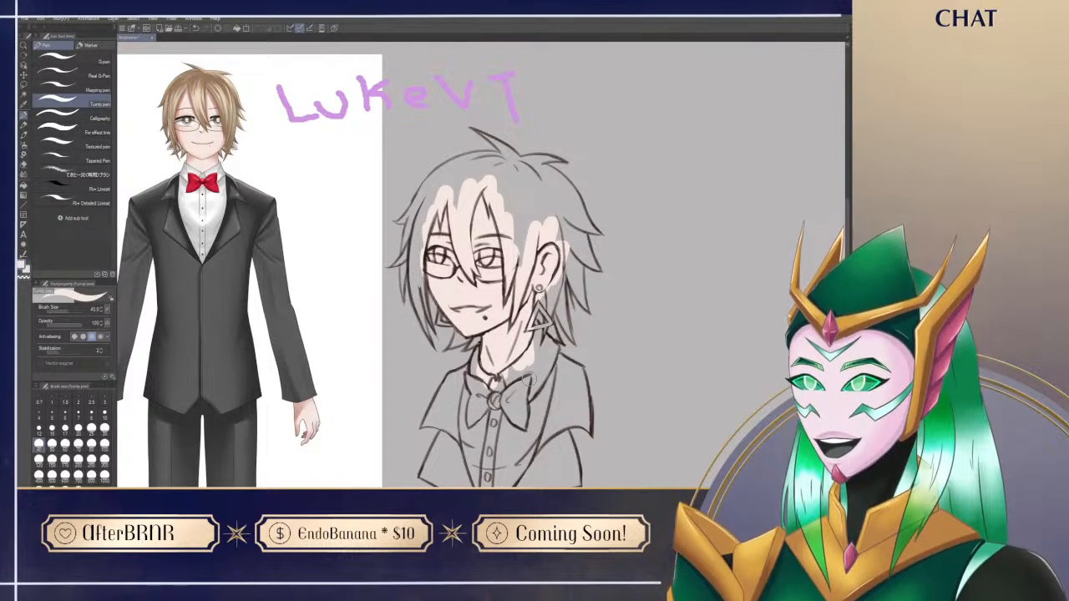
{"action": "left_click_drag", "start_coordinate": [520, 242], "coordinate": [523, 262]}
{"action": "left_click_drag", "start_coordinate": [535, 307], "coordinate": [536, 357]}
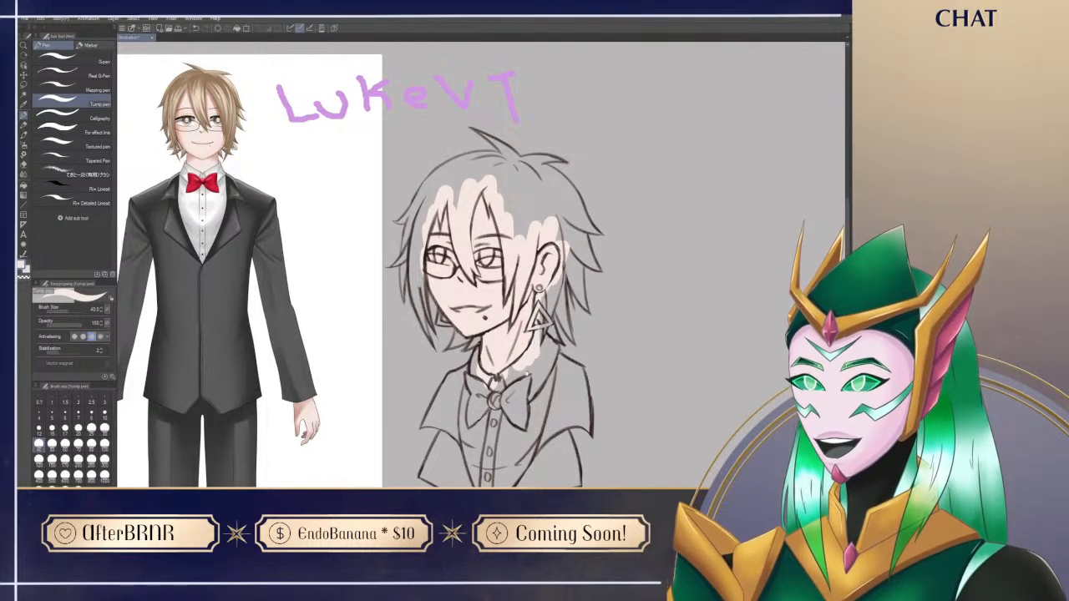
Step: Paint the far-side hair and side lock in the reference's light brown, cleaning up the edges
{"action": "left_click_drag", "start_coordinate": [539, 399], "coordinate": [514, 318]}
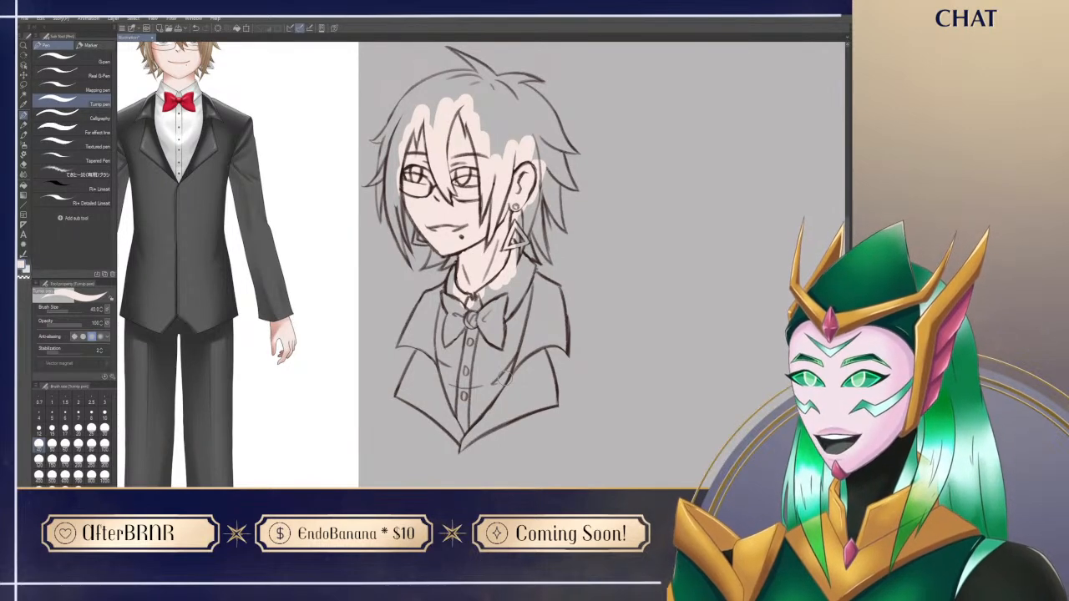
{"action": "left_click_drag", "start_coordinate": [579, 368], "coordinate": [583, 427]}
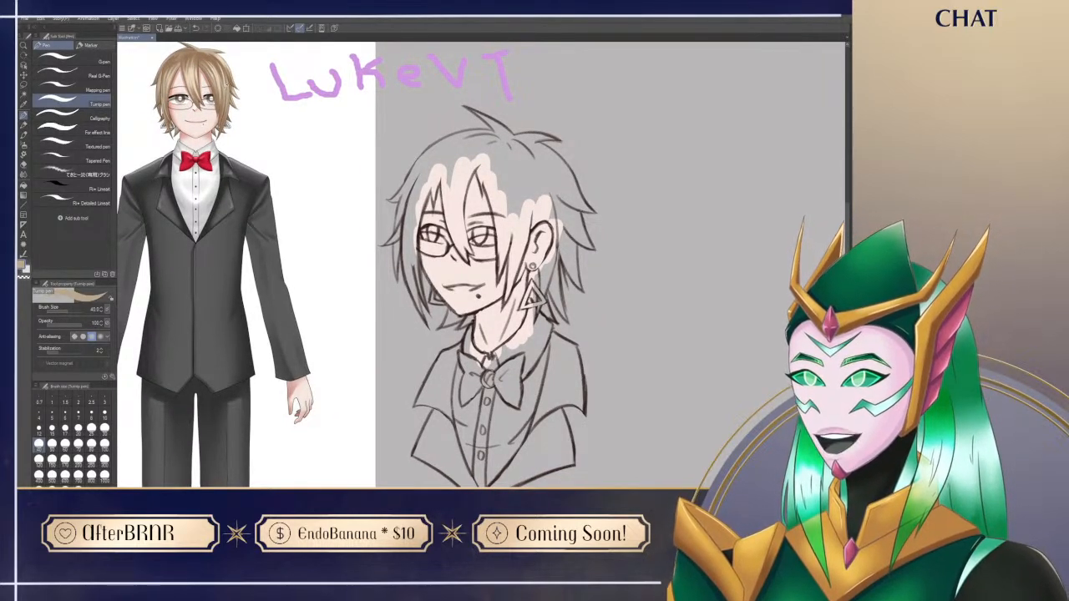
{"action": "mouse_move", "coordinate": [565, 392]}
{"action": "left_mouse_down"}
{"action": "mouse_move", "coordinate": [552, 368]}
{"action": "mouse_move", "coordinate": [576, 423]}
{"action": "left_mouse_up"}
{"action": "left_click_drag", "start_coordinate": [431, 289], "coordinate": [478, 151]}
{"action": "left_click_drag", "start_coordinate": [430, 257], "coordinate": [456, 194]}
{"action": "key", "text": "ctrl+z"}
{"action": "mouse_move", "coordinate": [431, 252]}
{"action": "left_mouse_down"}
{"action": "mouse_move", "coordinate": [455, 188]}
{"action": "mouse_move", "coordinate": [452, 200]}
{"action": "left_mouse_up"}
{"action": "left_click_drag", "start_coordinate": [419, 290], "coordinate": [449, 163]}
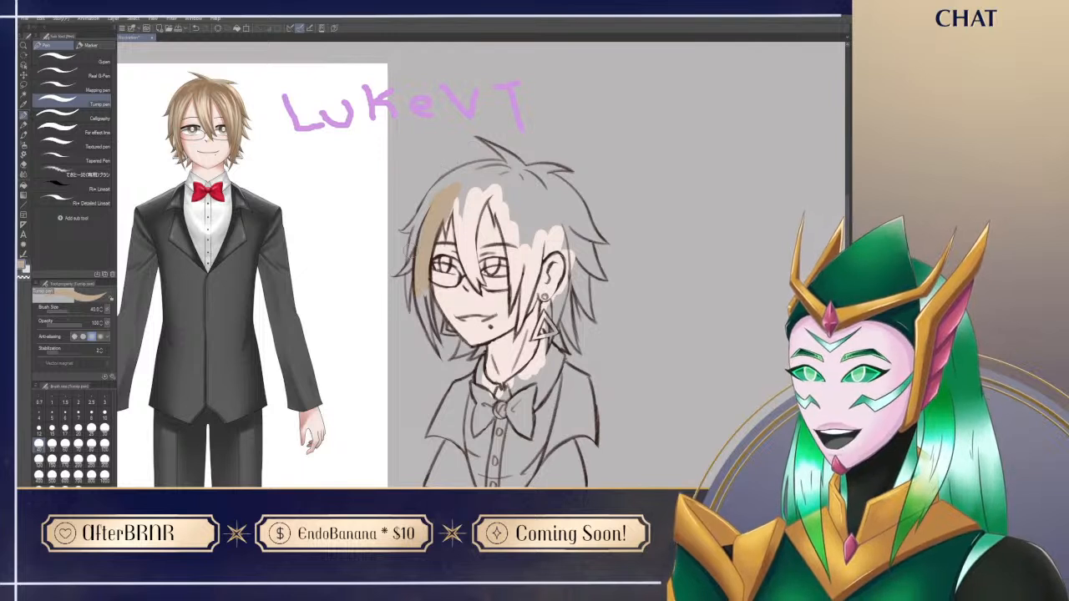
{"action": "left_click_drag", "start_coordinate": [412, 271], "coordinate": [442, 181]}
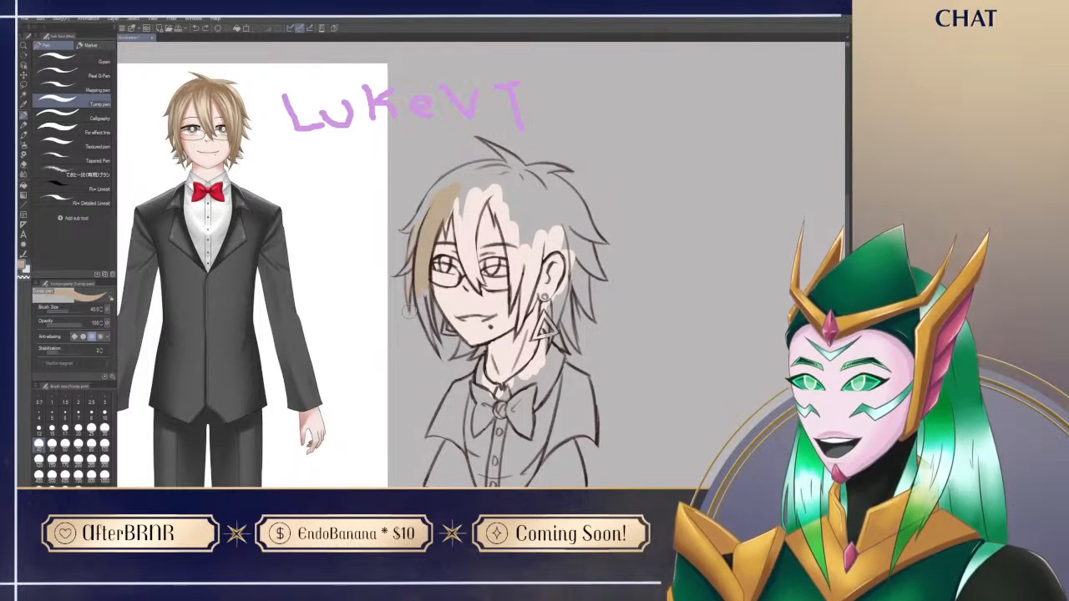
{"action": "key", "text": "e"}
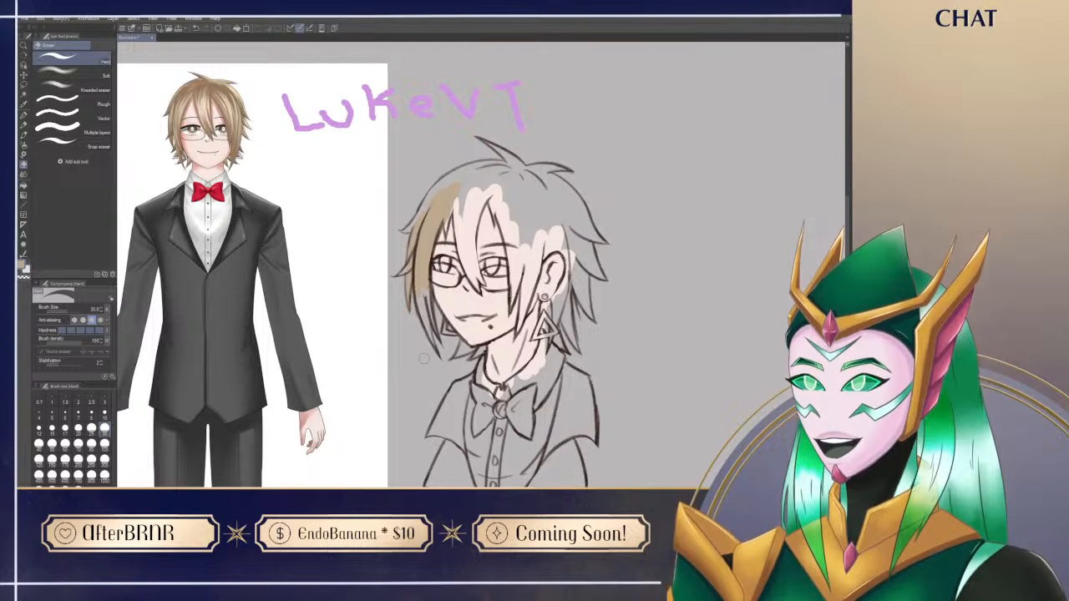
{"action": "key", "text": "p"}
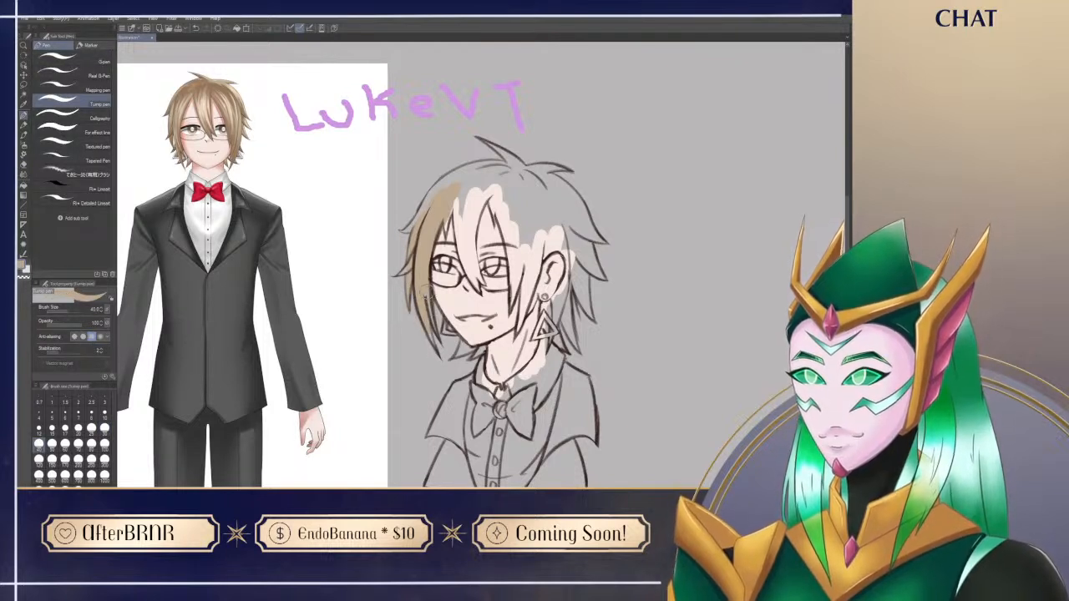
Step: Fill the central bangs and front crown with light brown at brush size 25, touching up the skin edge beside the bangs
{"action": "left_click", "coordinate": [91, 428]}
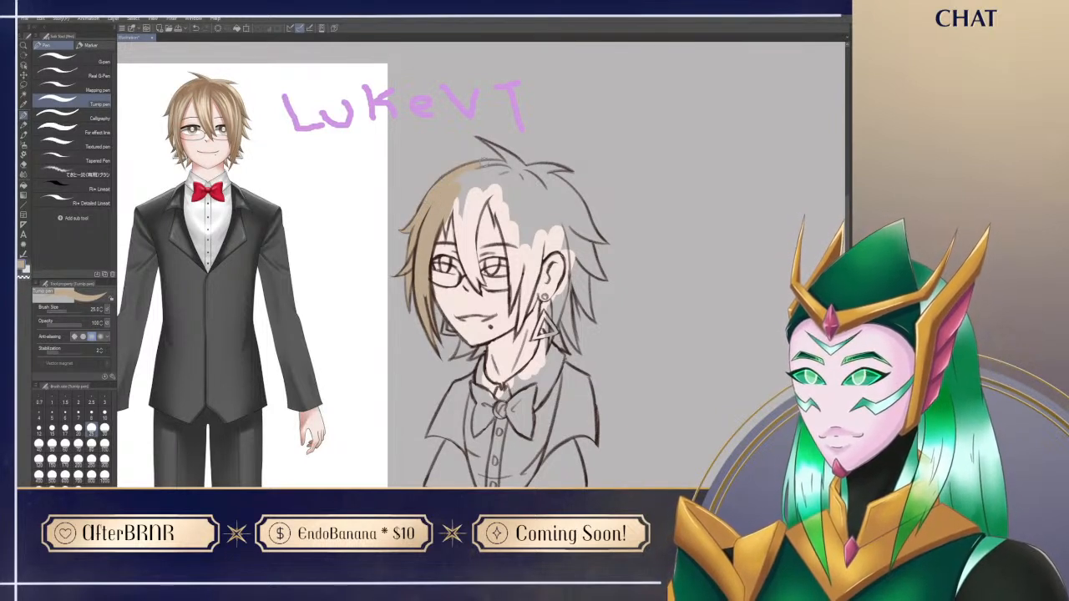
{"action": "left_click_drag", "start_coordinate": [452, 204], "coordinate": [447, 234]}
{"action": "mouse_move", "coordinate": [468, 167]}
{"action": "left_mouse_down"}
{"action": "mouse_move", "coordinate": [462, 238]}
{"action": "mouse_move", "coordinate": [455, 191]}
{"action": "mouse_move", "coordinate": [471, 170]}
{"action": "mouse_move", "coordinate": [466, 246]}
{"action": "mouse_move", "coordinate": [487, 176]}
{"action": "mouse_move", "coordinate": [472, 170]}
{"action": "mouse_move", "coordinate": [515, 188]}
{"action": "mouse_move", "coordinate": [479, 180]}
{"action": "mouse_move", "coordinate": [483, 196]}
{"action": "mouse_move", "coordinate": [509, 177]}
{"action": "mouse_move", "coordinate": [500, 192]}
{"action": "mouse_move", "coordinate": [494, 173]}
{"action": "mouse_move", "coordinate": [488, 194]}
{"action": "mouse_move", "coordinate": [486, 184]}
{"action": "mouse_move", "coordinate": [495, 224]}
{"action": "mouse_move", "coordinate": [496, 192]}
{"action": "mouse_move", "coordinate": [515, 247]}
{"action": "mouse_move", "coordinate": [505, 219]}
{"action": "mouse_move", "coordinate": [510, 308]}
{"action": "left_mouse_up"}
{"action": "left_click_drag", "start_coordinate": [510, 307], "coordinate": [521, 249]}
{"action": "left_click_drag", "start_coordinate": [519, 203], "coordinate": [526, 254]}
{"action": "left_click_drag", "start_coordinate": [528, 184], "coordinate": [532, 218]}
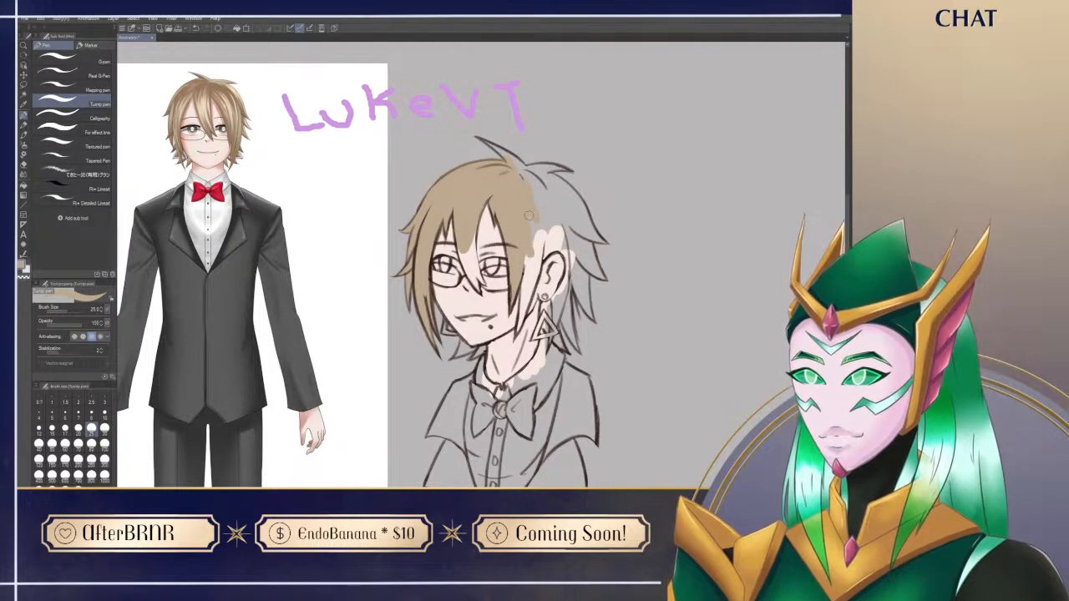
{"action": "mouse_move", "coordinate": [470, 251]}
{"action": "left_mouse_down"}
{"action": "mouse_move", "coordinate": [483, 286]}
{"action": "mouse_move", "coordinate": [477, 218]}
{"action": "left_mouse_up"}
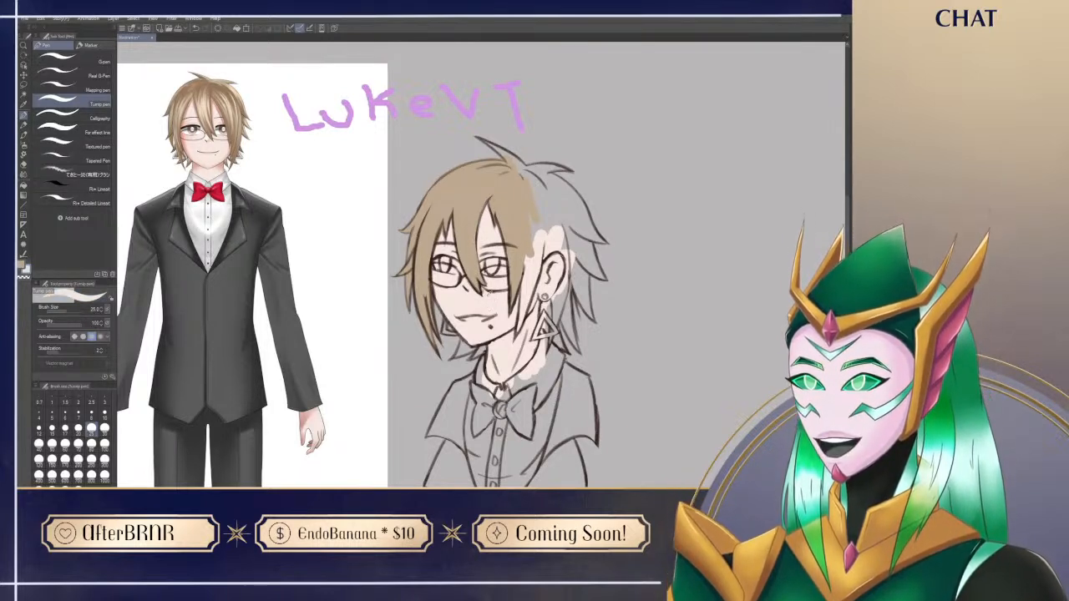
{"action": "left_click", "coordinate": [469, 250], "text": "alt"}
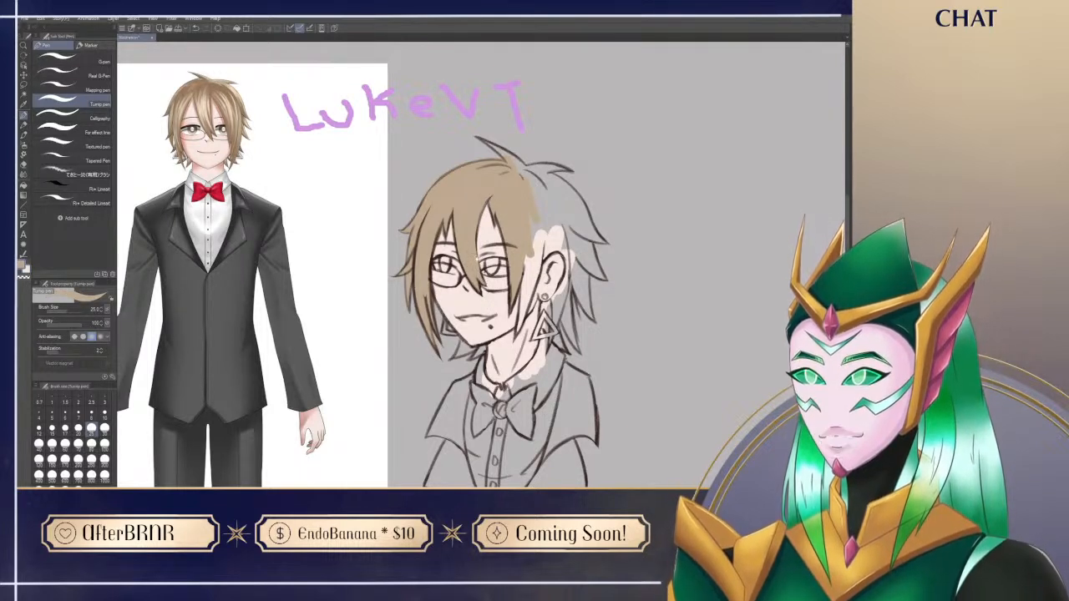
{"action": "left_click_drag", "start_coordinate": [634, 340], "coordinate": [647, 339]}
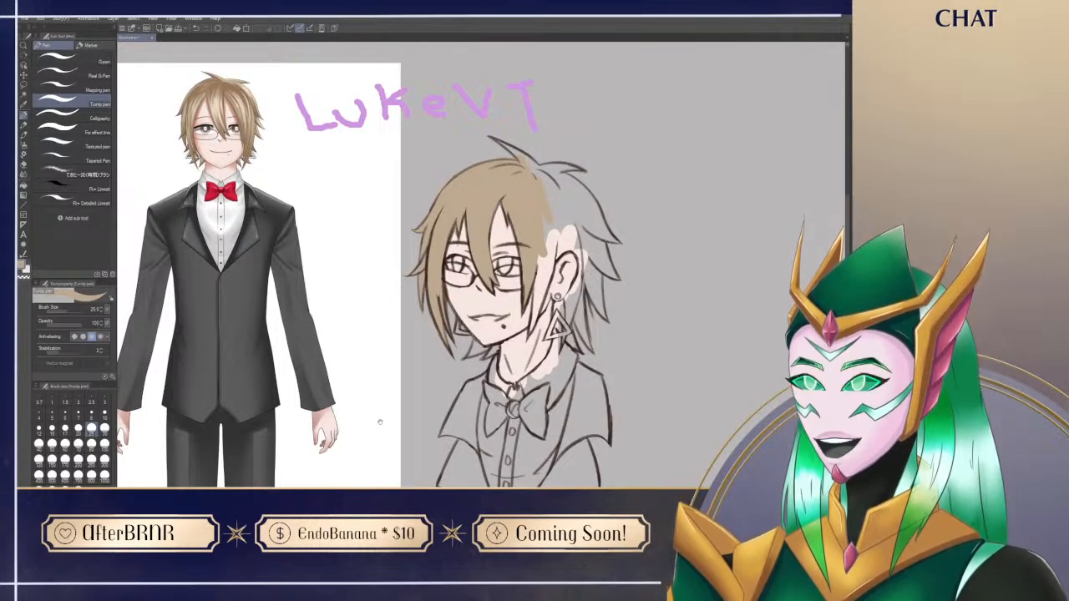
{"action": "left_click_drag", "start_coordinate": [371, 422], "coordinate": [422, 441]}
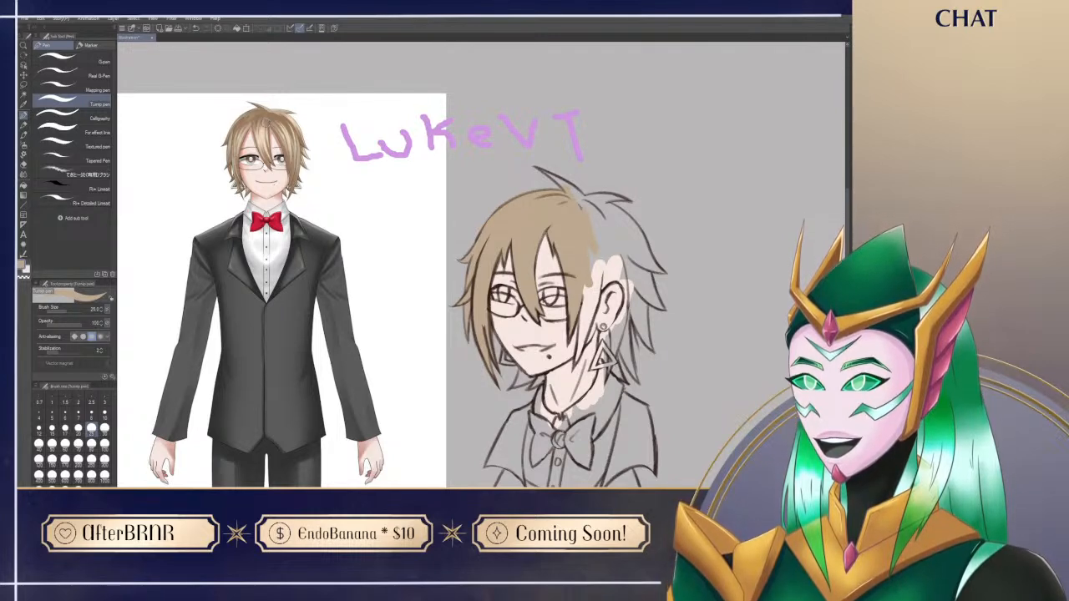
{"action": "left_click_drag", "start_coordinate": [672, 463], "coordinate": [612, 379]}
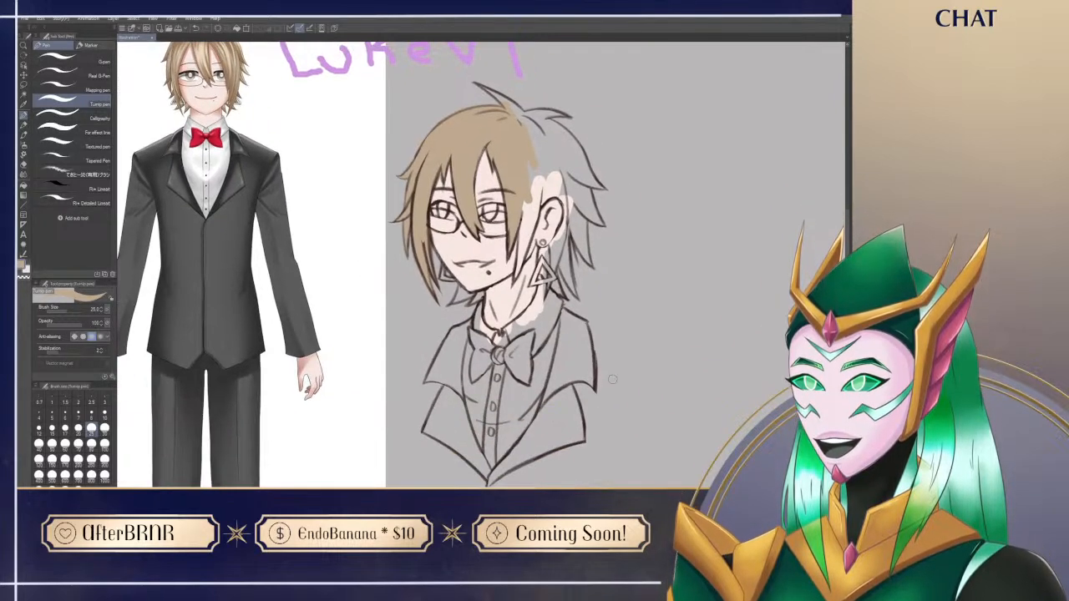
{"action": "mouse_move", "coordinate": [528, 403]}
{"action": "left_mouse_down"}
{"action": "mouse_move", "coordinate": [548, 404]}
{"action": "mouse_move", "coordinate": [538, 416]}
{"action": "left_mouse_up"}
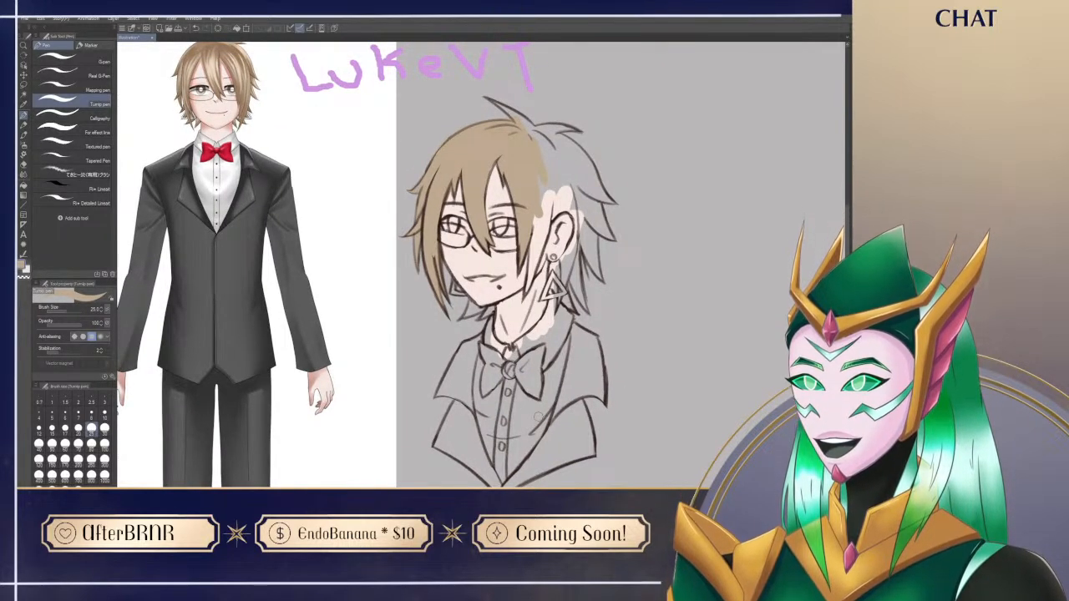
{"action": "mouse_move", "coordinate": [507, 189]}
{"action": "left_mouse_down"}
{"action": "mouse_move", "coordinate": [512, 198]}
{"action": "mouse_move", "coordinate": [532, 183]}
{"action": "mouse_move", "coordinate": [529, 161]}
{"action": "left_mouse_up"}
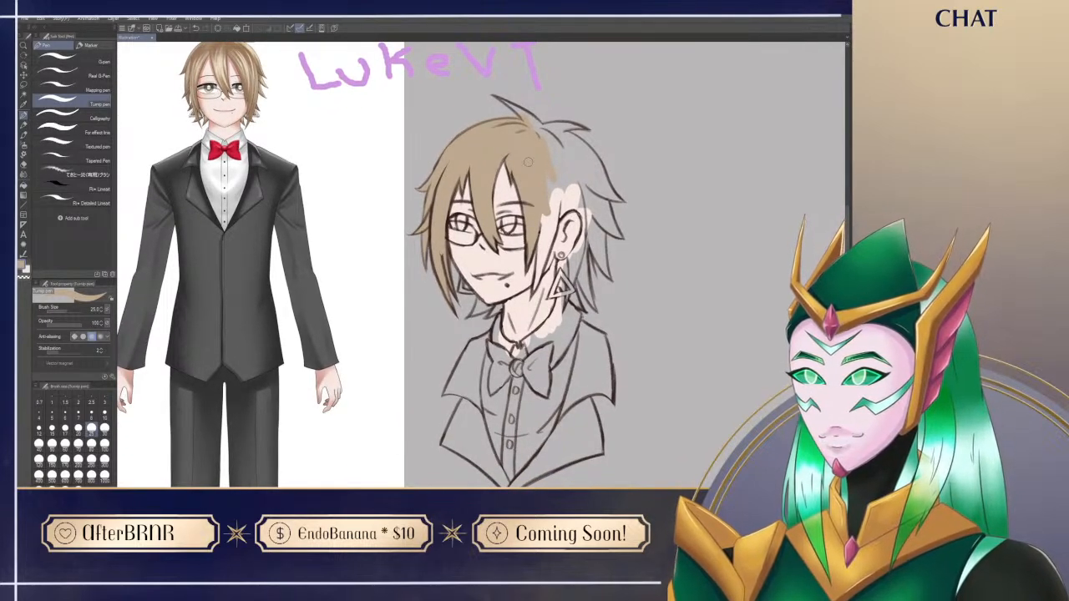
{"action": "left_click_drag", "start_coordinate": [628, 194], "coordinate": [599, 228]}
{"action": "left_click_drag", "start_coordinate": [498, 234], "coordinate": [503, 228]}
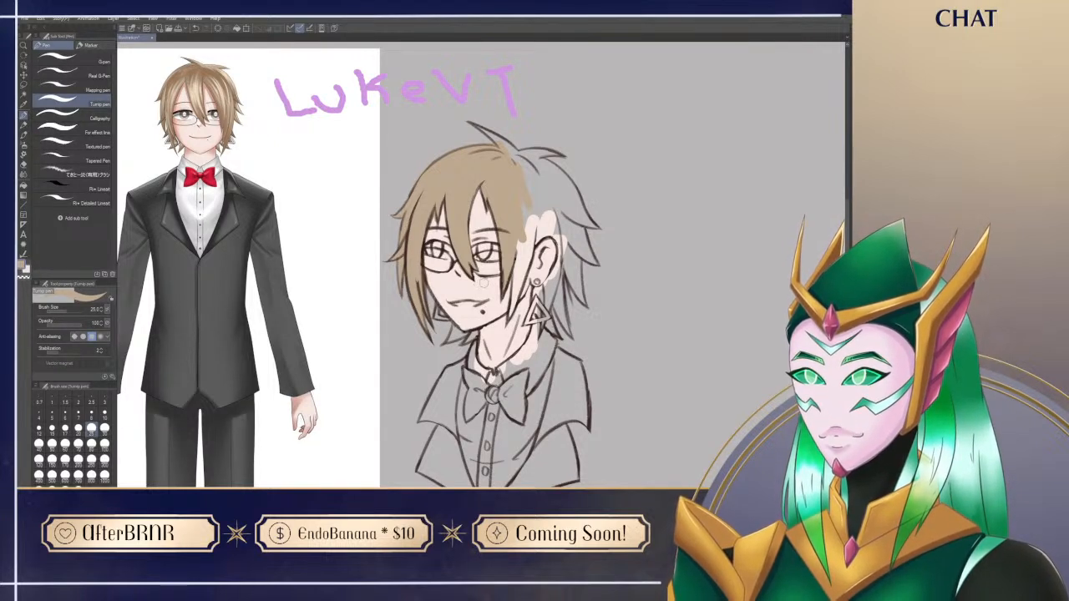
Step: Reduce the brush size to 15 and touch up the flat colours around the central bang's tip and glasses
{"action": "key", "text": "bracketleft"}
{"action": "key", "text": "bracketleft"}
{"action": "key", "text": "bracketleft"}
{"action": "left_click_drag", "start_coordinate": [464, 281], "coordinate": [483, 283]}
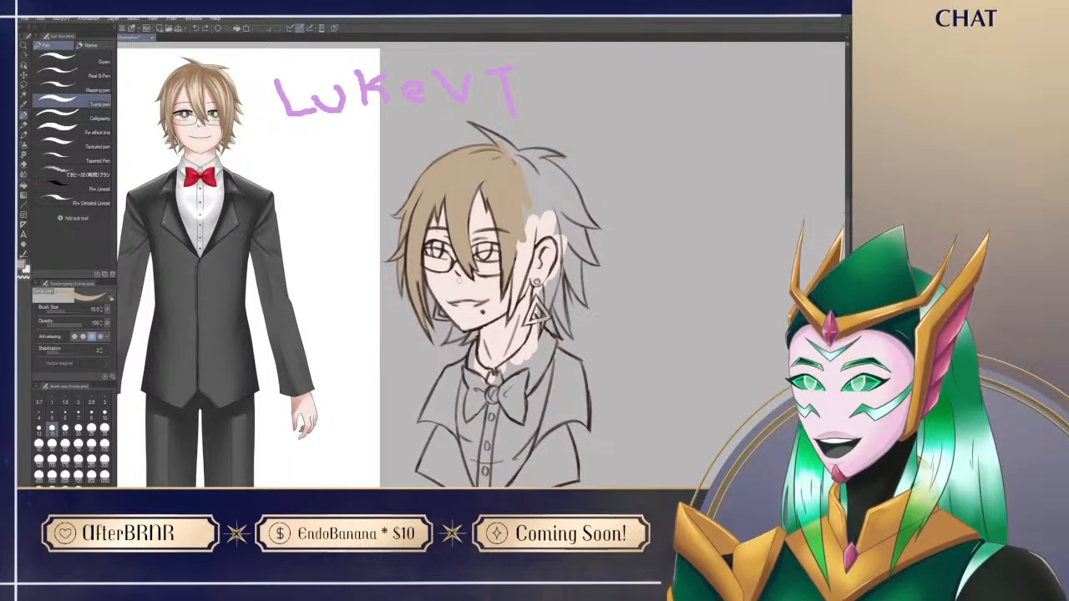
{"action": "mouse_move", "coordinate": [460, 282]}
{"action": "left_mouse_down"}
{"action": "mouse_move", "coordinate": [449, 256]}
{"action": "mouse_move", "coordinate": [457, 263]}
{"action": "left_mouse_up"}
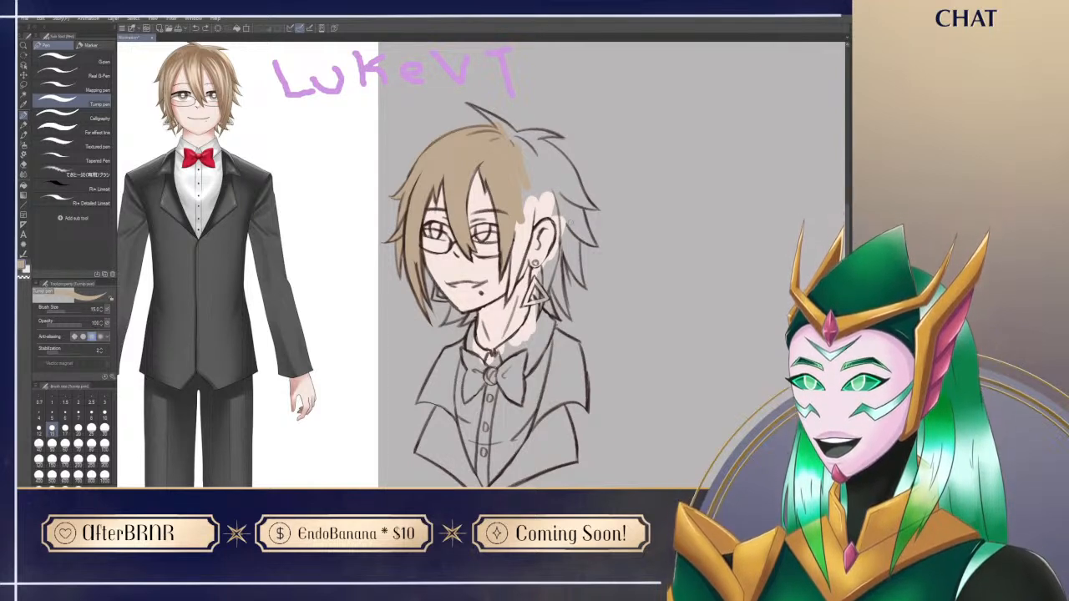
Step: Paint the spiky strands behind the ear and the adjoining back hair light brown with the size 15 brush
{"action": "mouse_move", "coordinate": [563, 209]}
{"action": "left_mouse_down"}
{"action": "mouse_move", "coordinate": [587, 241]}
{"action": "mouse_move", "coordinate": [566, 206]}
{"action": "left_mouse_up"}
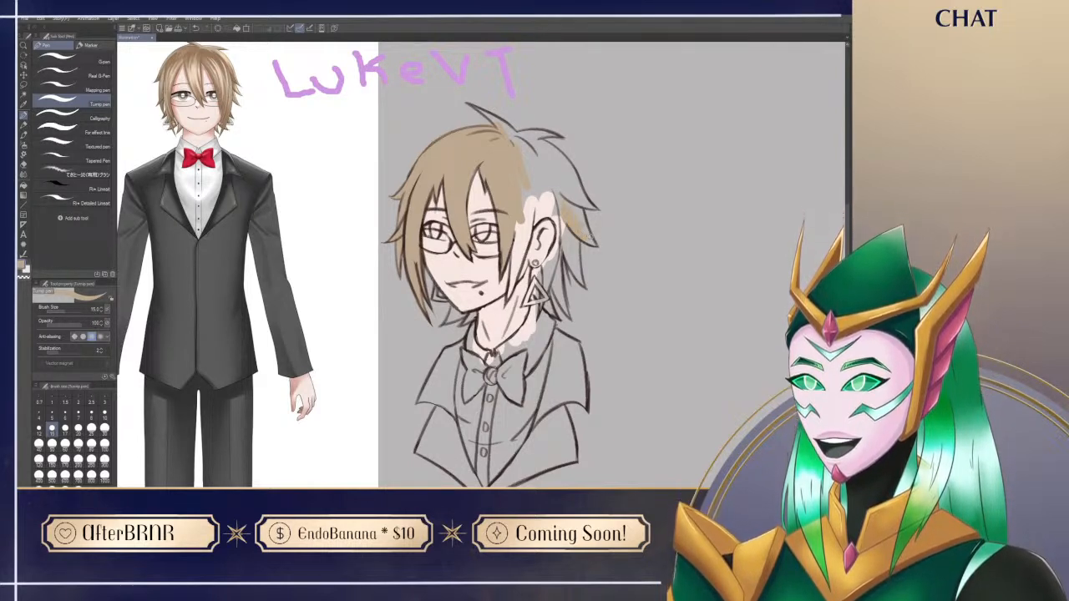
{"action": "left_click_drag", "start_coordinate": [621, 343], "coordinate": [630, 347]}
{"action": "mouse_move", "coordinate": [569, 220]}
{"action": "left_mouse_down"}
{"action": "mouse_move", "coordinate": [568, 252]}
{"action": "mouse_move", "coordinate": [572, 225]}
{"action": "mouse_move", "coordinate": [585, 273]}
{"action": "left_mouse_up"}
{"action": "left_click_drag", "start_coordinate": [571, 247], "coordinate": [587, 286]}
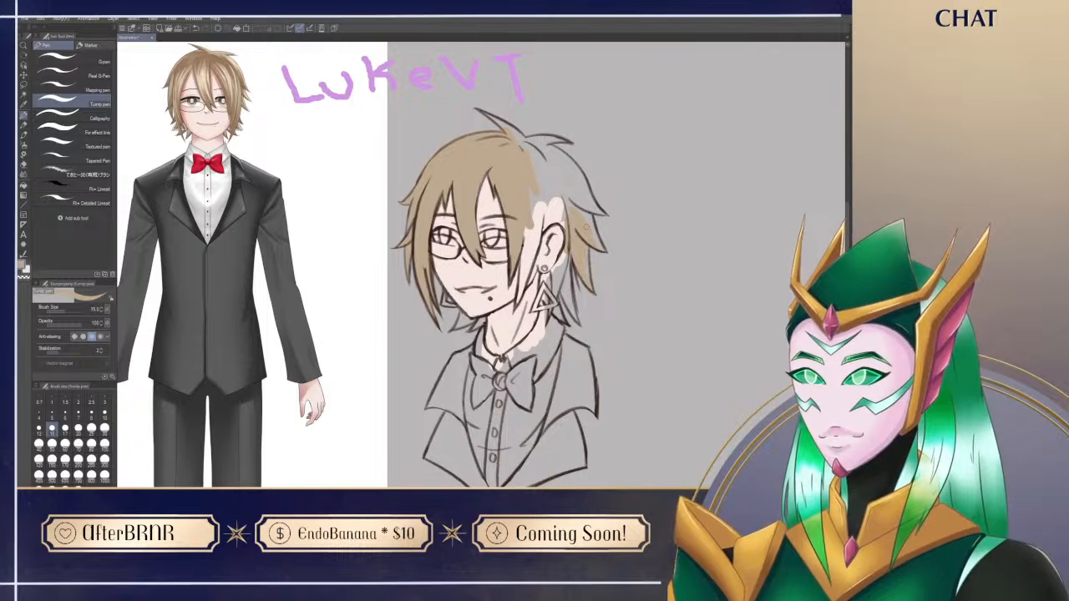
{"action": "mouse_move", "coordinate": [574, 178]}
{"action": "left_mouse_down"}
{"action": "mouse_move", "coordinate": [561, 227]}
{"action": "mouse_move", "coordinate": [583, 212]}
{"action": "mouse_move", "coordinate": [593, 229]}
{"action": "left_mouse_up"}
{"action": "left_click_drag", "start_coordinate": [583, 199], "coordinate": [591, 223]}
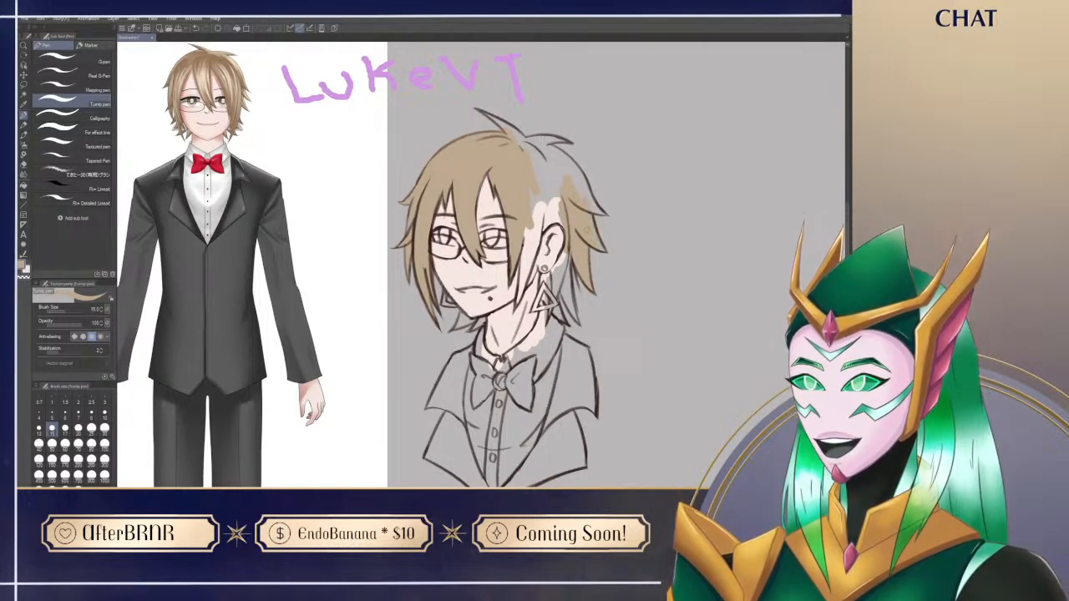
Step: Raise the brush size to 30 and fill the upper back hair behind the ear with light brown
{"action": "key", "text": "bracketleft"}
{"action": "key", "text": "bracketleft"}
{"action": "key", "text": "bracketright"}
{"action": "key", "text": "bracketright"}
{"action": "key", "text": "bracketright"}
{"action": "key", "text": "bracketright"}
{"action": "key", "text": "bracketright"}
{"action": "key", "text": "bracketright"}
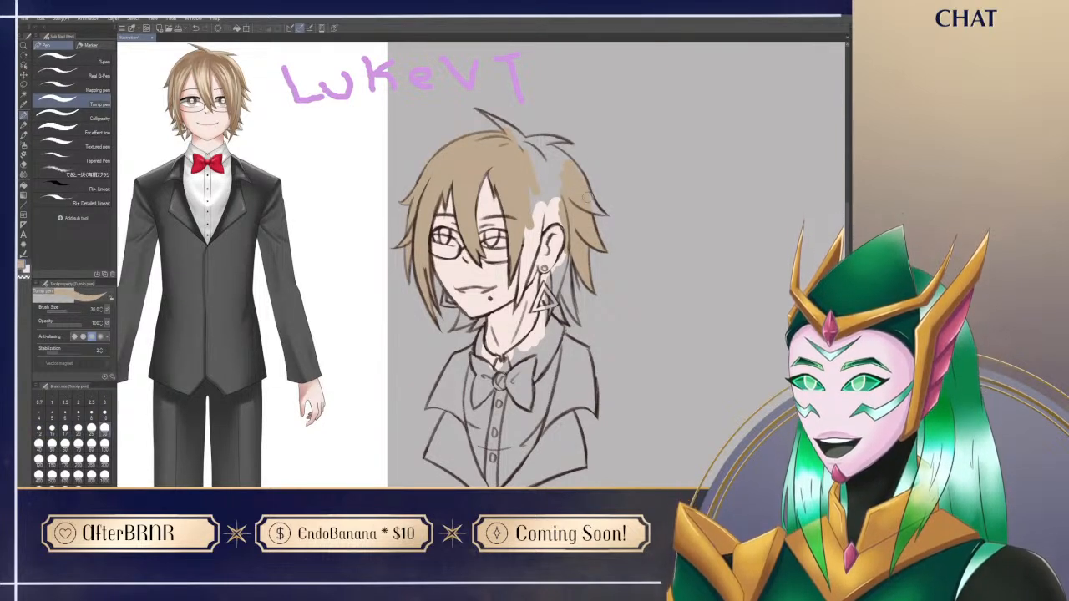
Step: Clean up the outer edges of the spiky back strands, alternating between the hard eraser and the light brown pen
{"action": "key", "text": "e"}
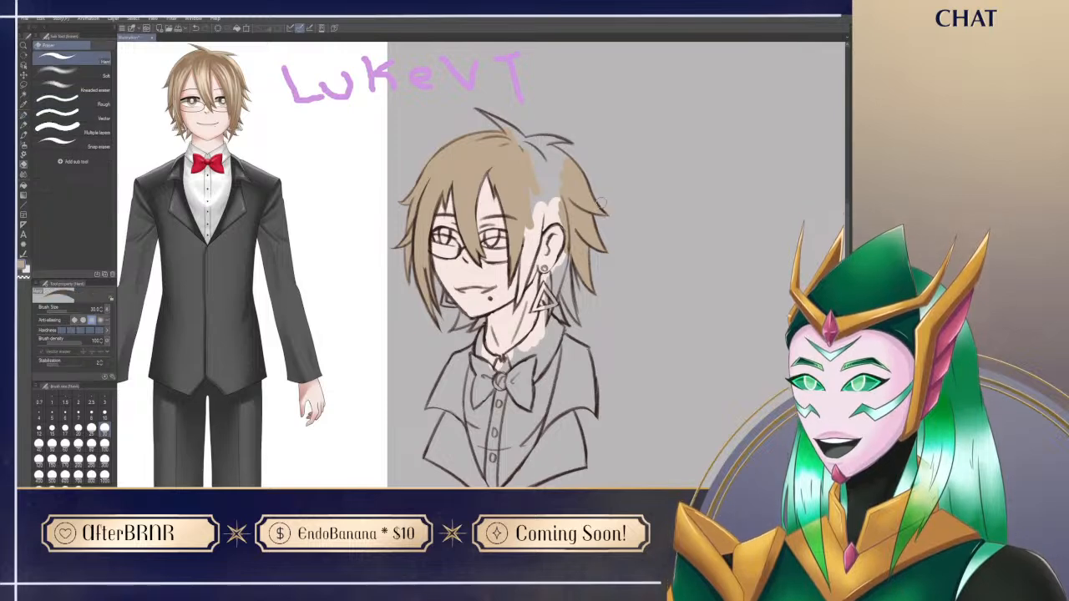
{"action": "key", "text": "p"}
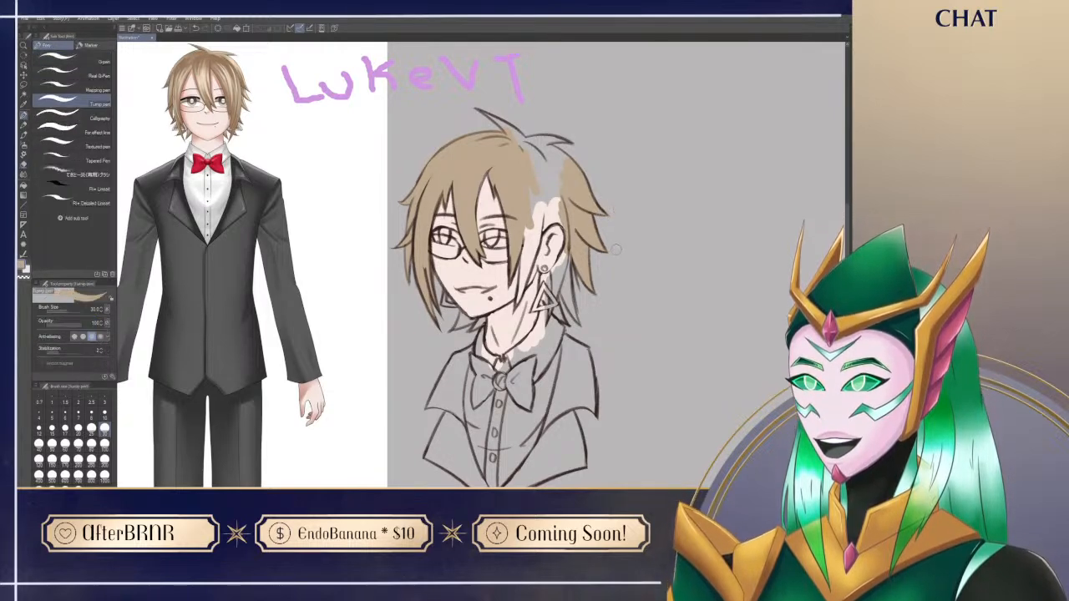
{"action": "key", "text": "e"}
{"action": "key", "text": "p"}
{"action": "left_click_drag", "start_coordinate": [620, 281], "coordinate": [621, 286]}
{"action": "key", "text": "e"}
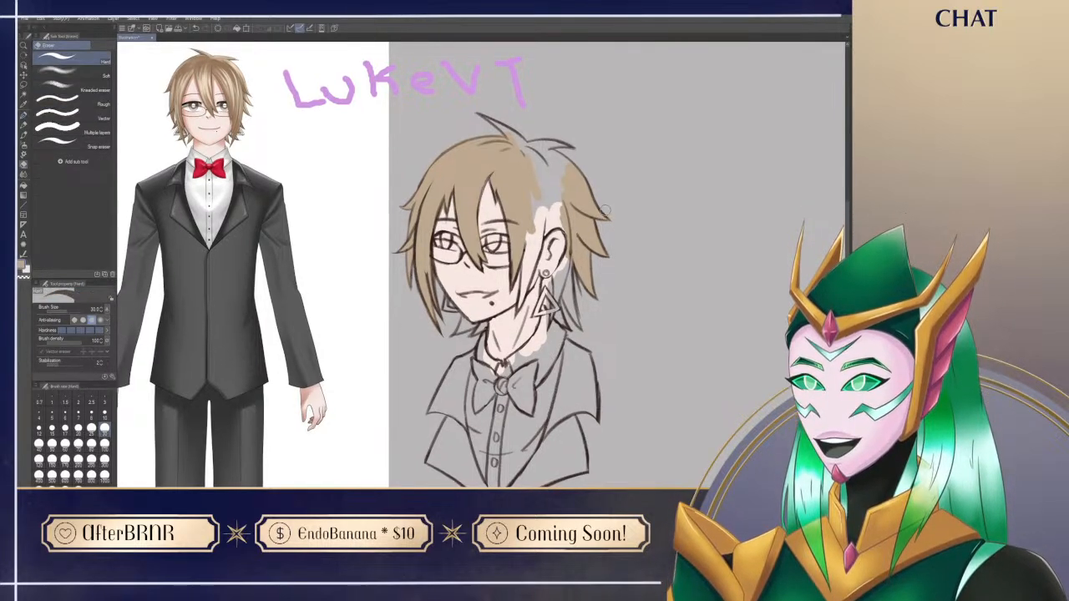
{"action": "key", "text": "p"}
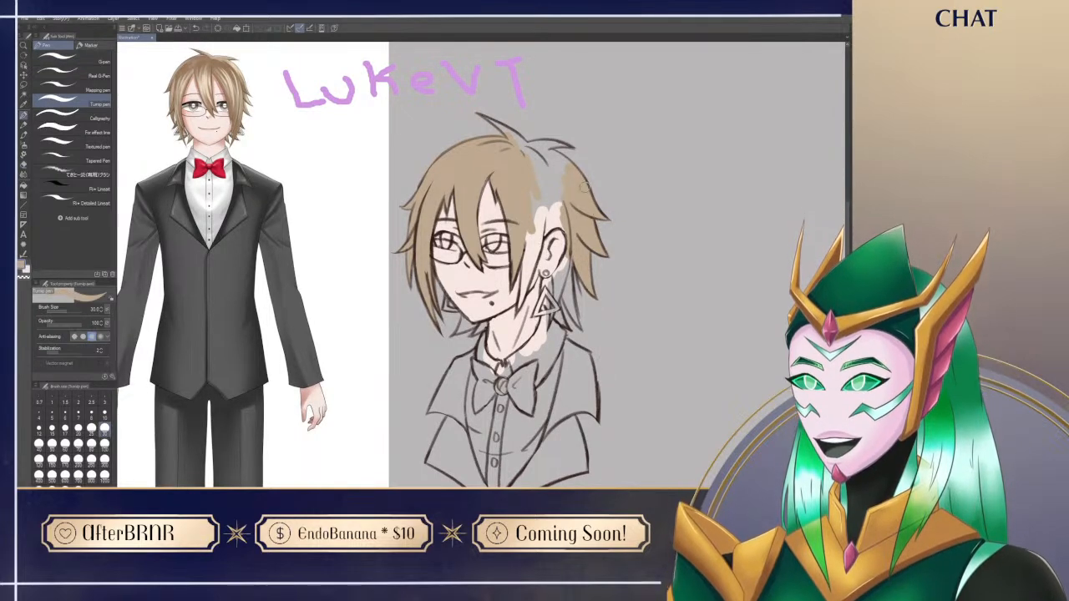
{"action": "key", "text": "e"}
{"action": "key", "text": "p"}
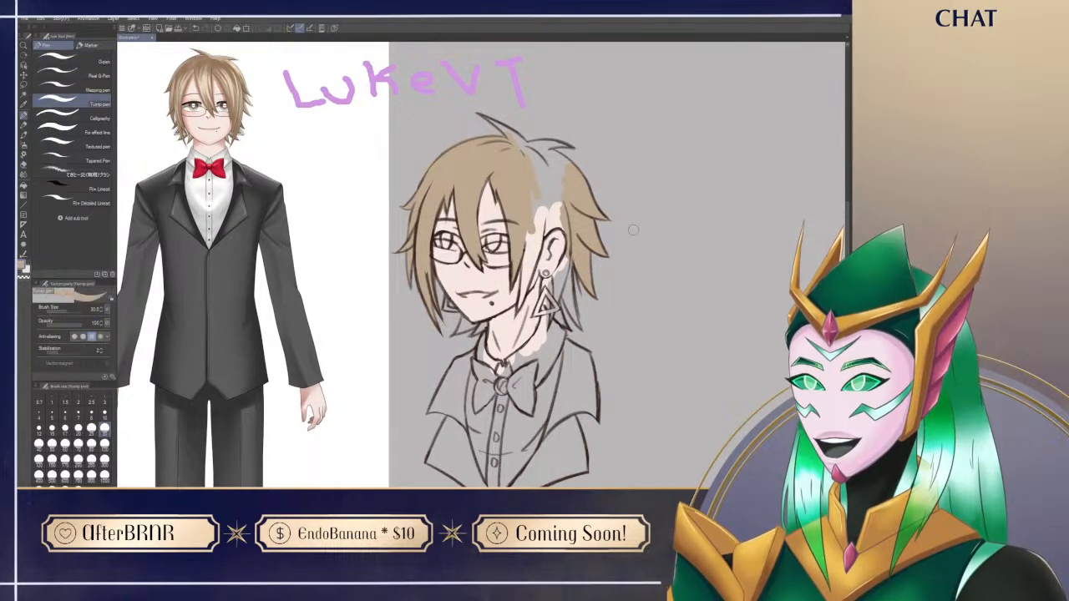
Step: Fill the lower strands behind the ear and the gap above the ear with light brown
{"action": "left_click_drag", "start_coordinate": [656, 446], "coordinate": [665, 433]}
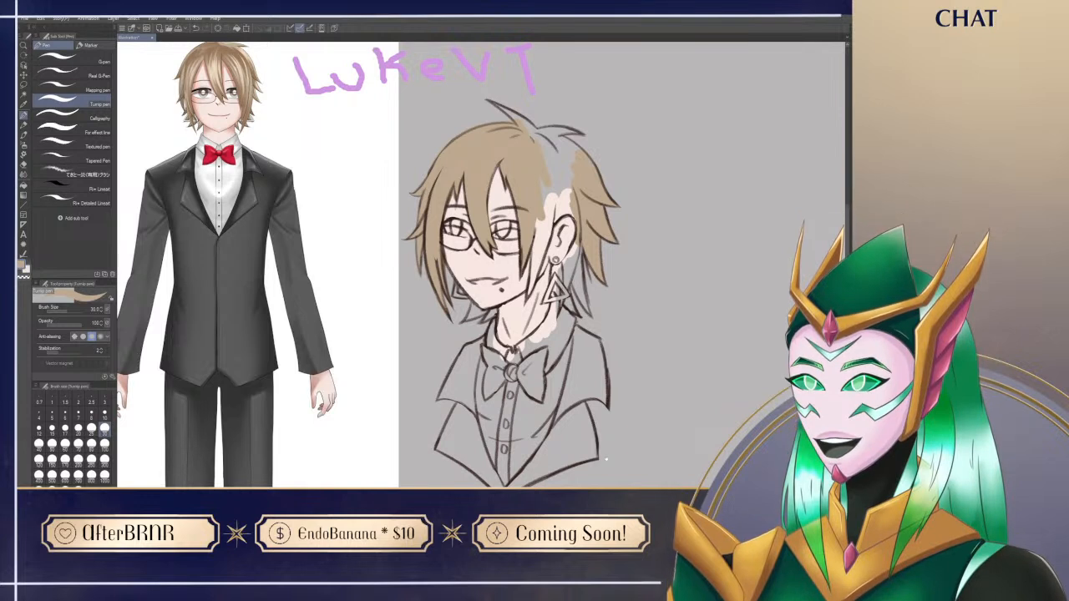
{"action": "left_click_drag", "start_coordinate": [597, 383], "coordinate": [577, 351]}
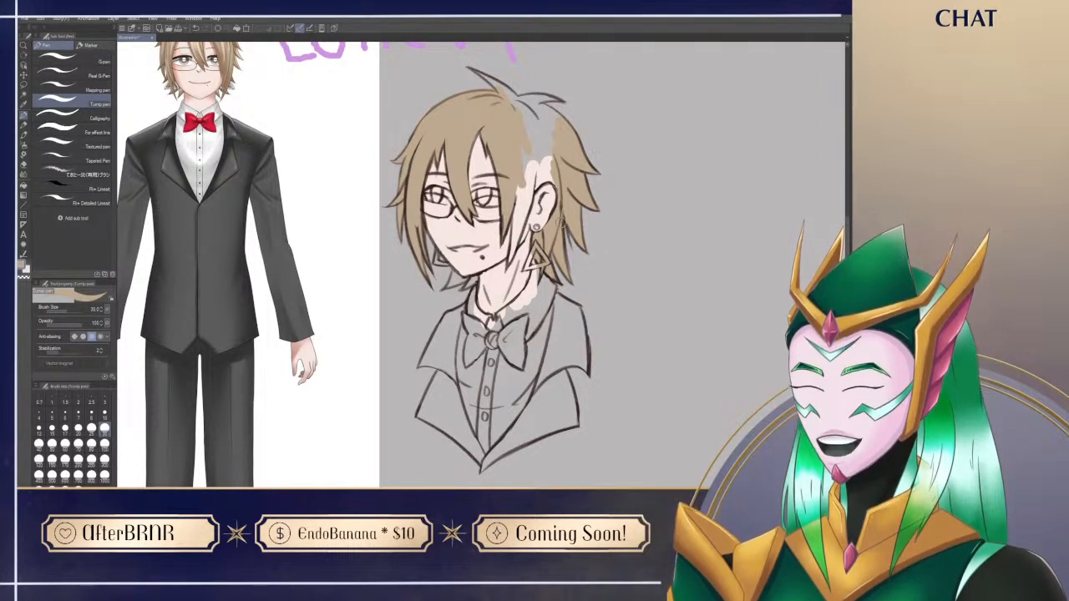
{"action": "scroll", "coordinate": [561, 223], "scroll_direction": "up", "scroll_amount": 2}
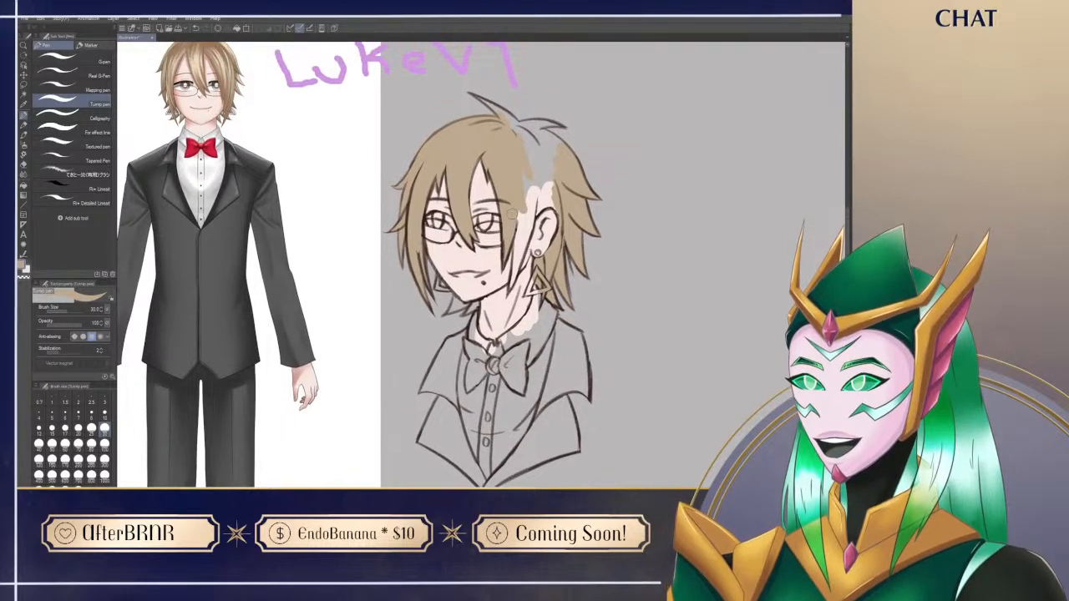
{"action": "left_click_drag", "start_coordinate": [533, 189], "coordinate": [513, 281]}
{"action": "mouse_move", "coordinate": [527, 190]}
{"action": "left_mouse_down"}
{"action": "mouse_move", "coordinate": [542, 171]}
{"action": "mouse_move", "coordinate": [531, 215]}
{"action": "mouse_move", "coordinate": [549, 207]}
{"action": "left_mouse_up"}
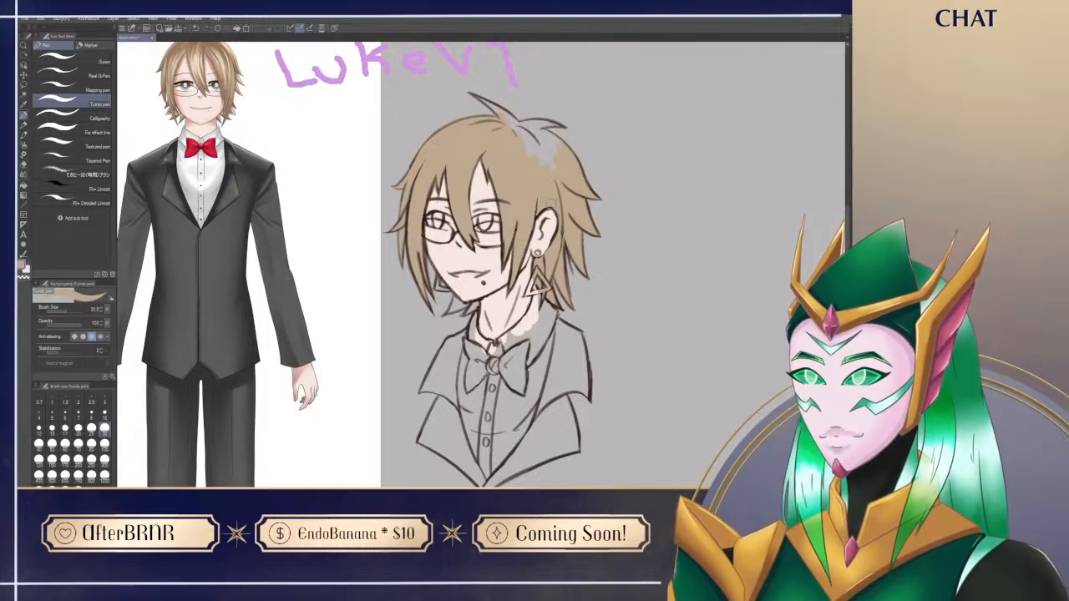
{"action": "left_click_drag", "start_coordinate": [561, 169], "coordinate": [553, 255]}
Step: Paint the remaining crown and top tufts light brown, erasing the colour that spills past the outline
{"action": "left_click_drag", "start_coordinate": [576, 198], "coordinate": [500, 171]}
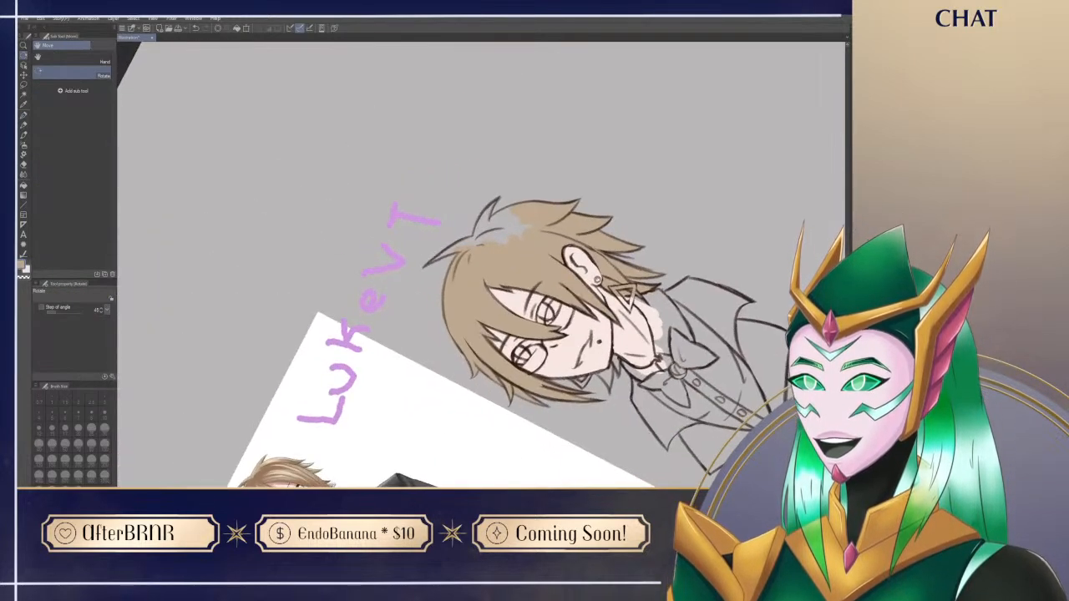
{"action": "mouse_move", "coordinate": [465, 249]}
{"action": "left_mouse_down"}
{"action": "mouse_move", "coordinate": [517, 209]}
{"action": "mouse_move", "coordinate": [527, 230]}
{"action": "mouse_move", "coordinate": [509, 245]}
{"action": "mouse_move", "coordinate": [487, 185]}
{"action": "mouse_move", "coordinate": [425, 208]}
{"action": "left_mouse_up"}
{"action": "key", "text": "e"}
{"action": "mouse_move", "coordinate": [450, 288]}
{"action": "left_mouse_down"}
{"action": "mouse_move", "coordinate": [453, 300]}
{"action": "mouse_move", "coordinate": [449, 289]}
{"action": "left_mouse_up"}
{"action": "key", "text": "p"}
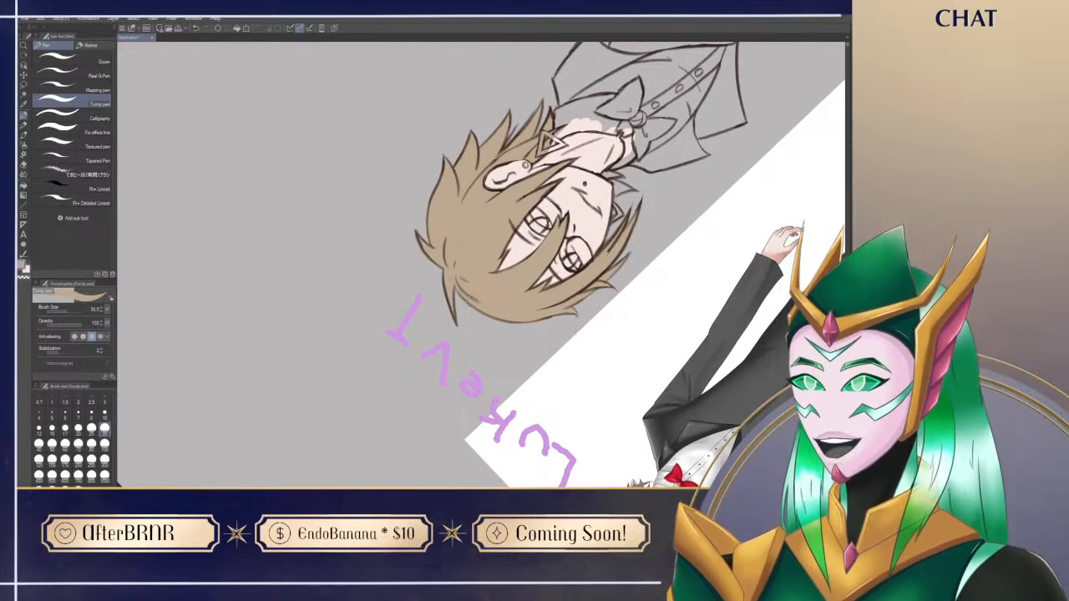
{"action": "key", "text": "e"}
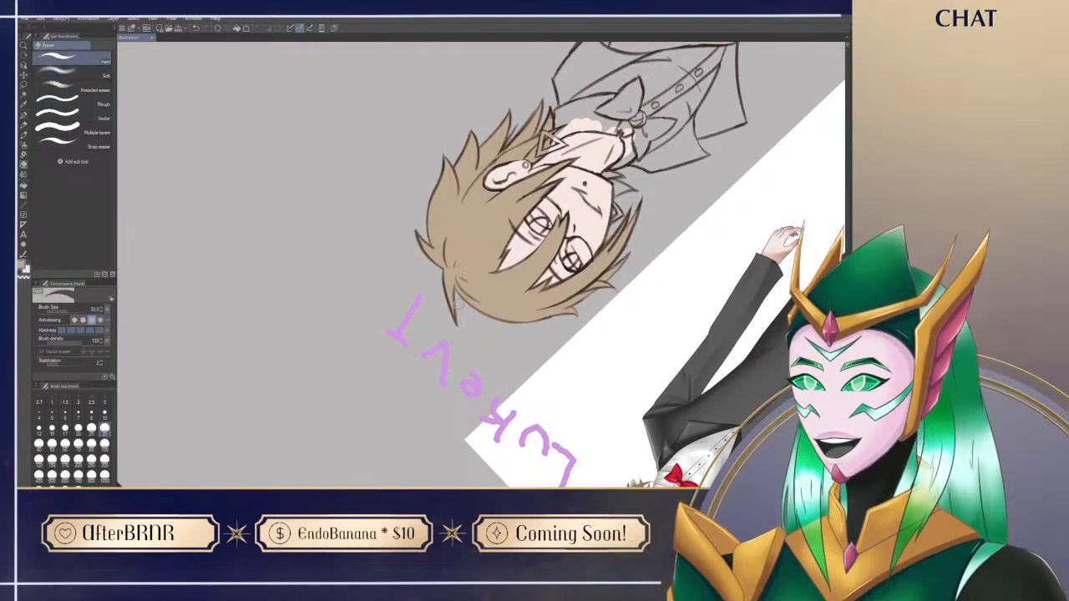
{"action": "key", "text": "p"}
{"action": "key", "text": "ctrl+@"}
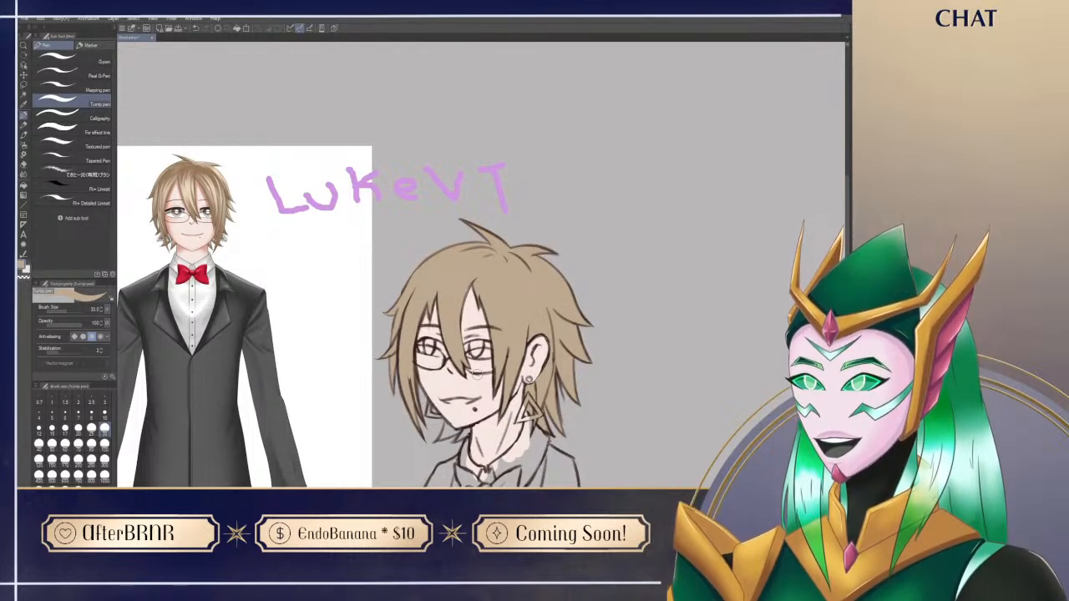
Step: Reduce the brush size to 15 and fill the small hair strands beside the far side of the neck light brown
{"action": "mouse_move", "coordinate": [664, 447]}
{"action": "left_mouse_down"}
{"action": "mouse_move", "coordinate": [638, 370]}
{"action": "mouse_move", "coordinate": [637, 316]}
{"action": "left_mouse_up"}
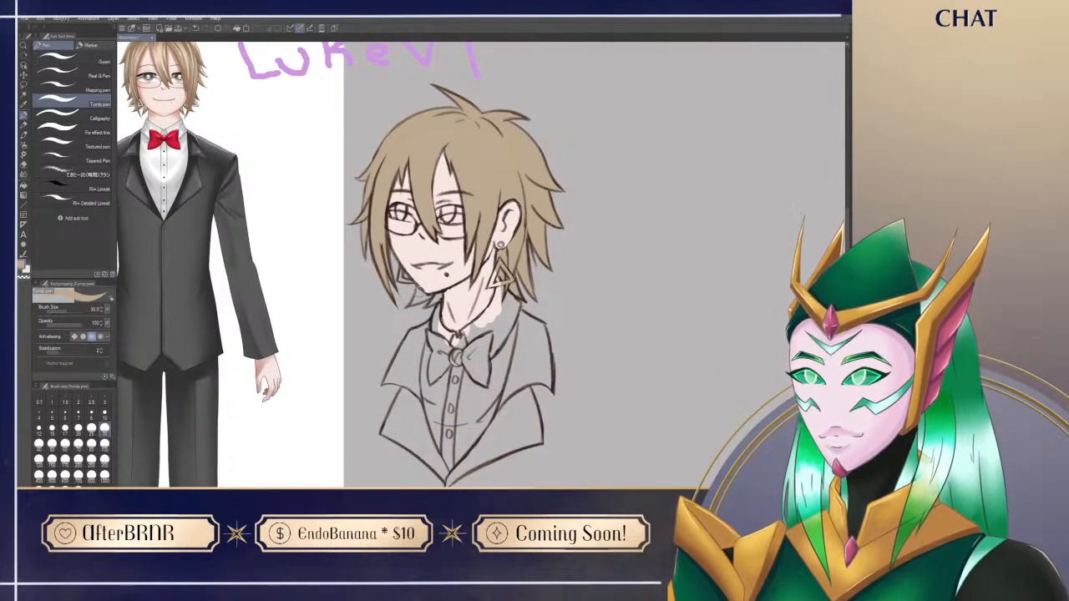
{"action": "key", "text": "bracketleft"}
{"action": "key", "text": "bracketleft"}
{"action": "key", "text": "bracketleft"}
{"action": "key", "text": "bracketleft"}
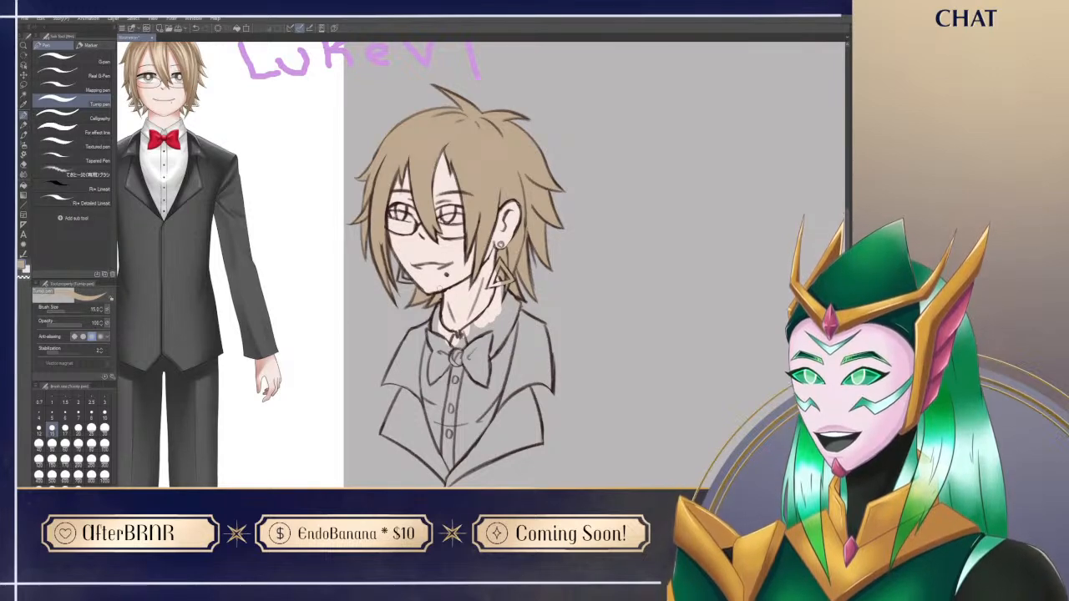
{"action": "mouse_move", "coordinate": [582, 451]}
{"action": "left_mouse_down"}
{"action": "mouse_move", "coordinate": [573, 402]}
{"action": "mouse_move", "coordinate": [605, 471]}
{"action": "left_mouse_up"}
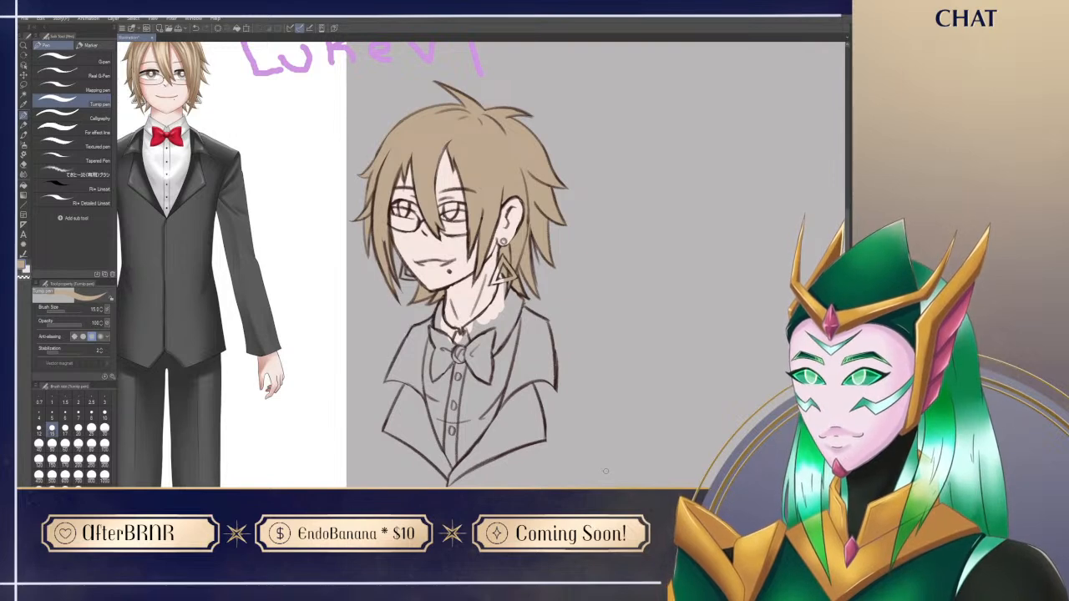
{"action": "left_click_drag", "start_coordinate": [593, 164], "coordinate": [628, 197]}
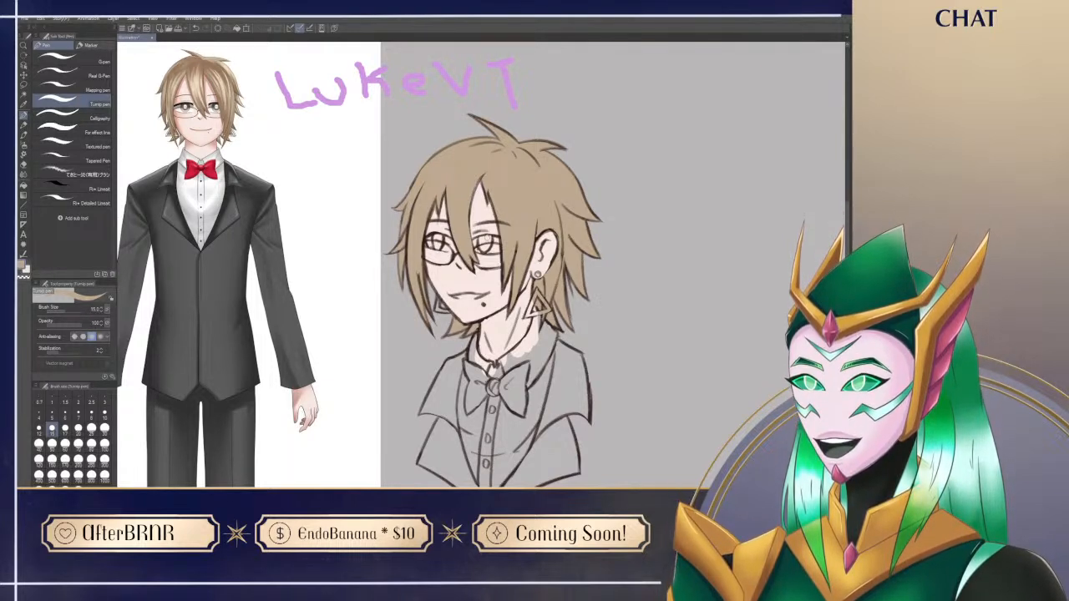
{"action": "left_click_drag", "start_coordinate": [601, 455], "coordinate": [597, 432]}
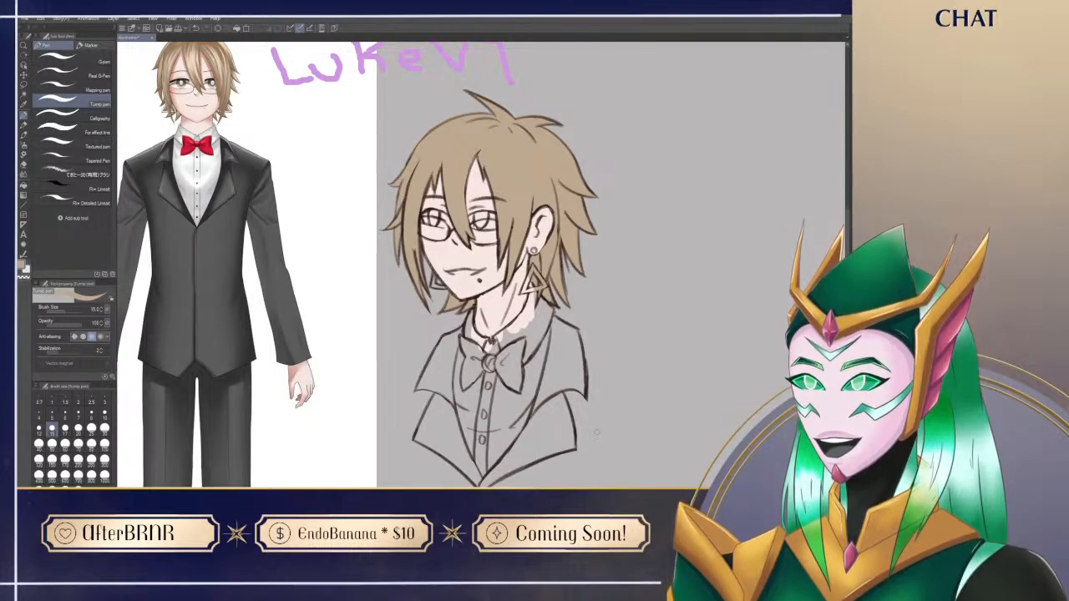
{"action": "left_click_drag", "start_coordinate": [597, 431], "coordinate": [617, 457]}
{"action": "left_click_drag", "start_coordinate": [561, 418], "coordinate": [580, 397]}
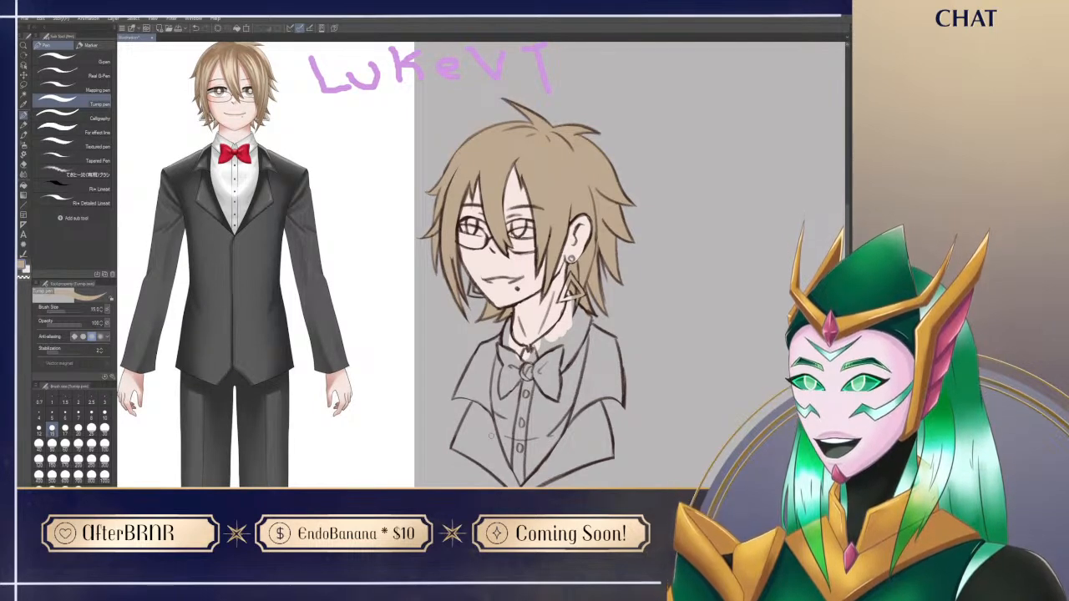
{"action": "mouse_move", "coordinate": [491, 436]}
{"action": "left_mouse_down"}
{"action": "mouse_move", "coordinate": [500, 396]}
{"action": "mouse_move", "coordinate": [493, 452]}
{"action": "left_mouse_up"}
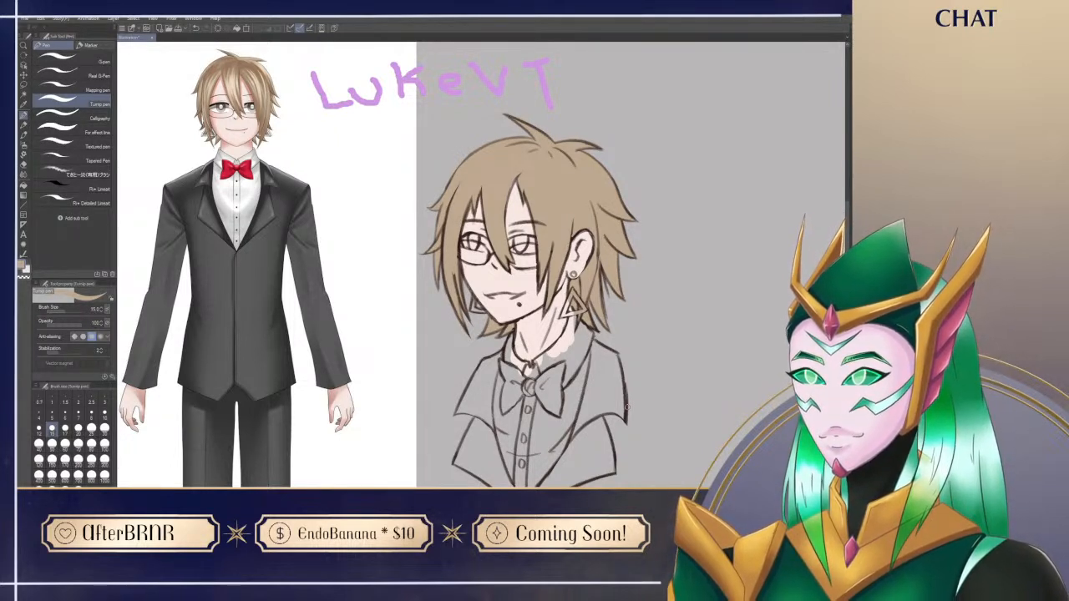
{"action": "left_click_drag", "start_coordinate": [626, 408], "coordinate": [588, 385]}
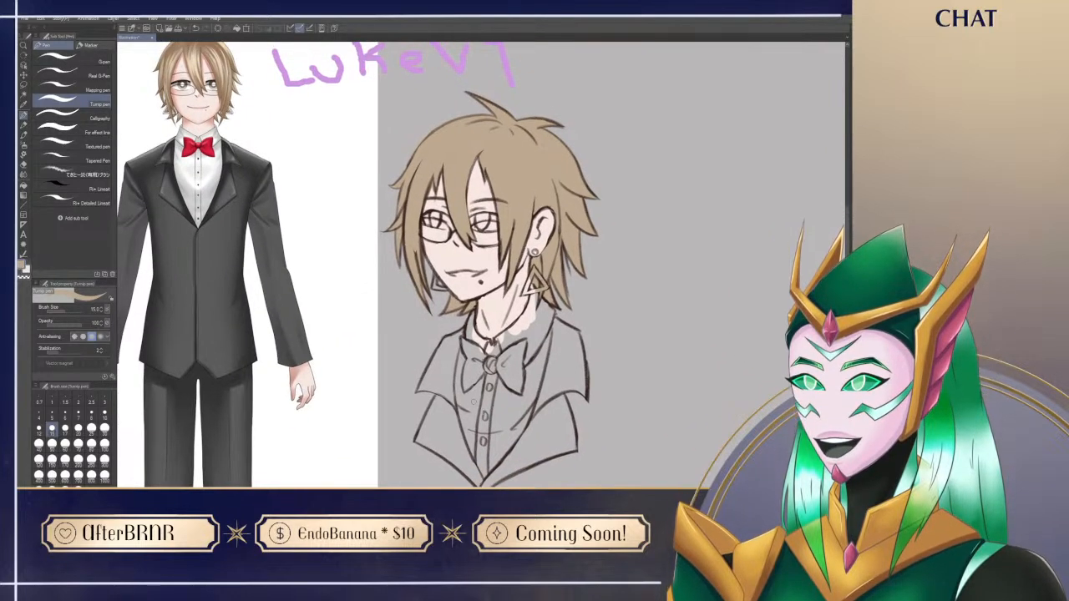
Step: Sample the reference shirt's white, set the brush size to 25, and paint the near-side collar and adjoining shirt front
{"action": "left_click", "coordinate": [213, 156], "text": "alt"}
{"action": "mouse_move", "coordinate": [509, 384]}
{"action": "left_mouse_down"}
{"action": "mouse_move", "coordinate": [539, 336]}
{"action": "mouse_move", "coordinate": [525, 394]}
{"action": "left_mouse_up"}
{"action": "key", "text": "bracketright"}
{"action": "key", "text": "bracketright"}
{"action": "key", "text": "bracketright"}
{"action": "left_click_drag", "start_coordinate": [551, 290], "coordinate": [520, 317]}
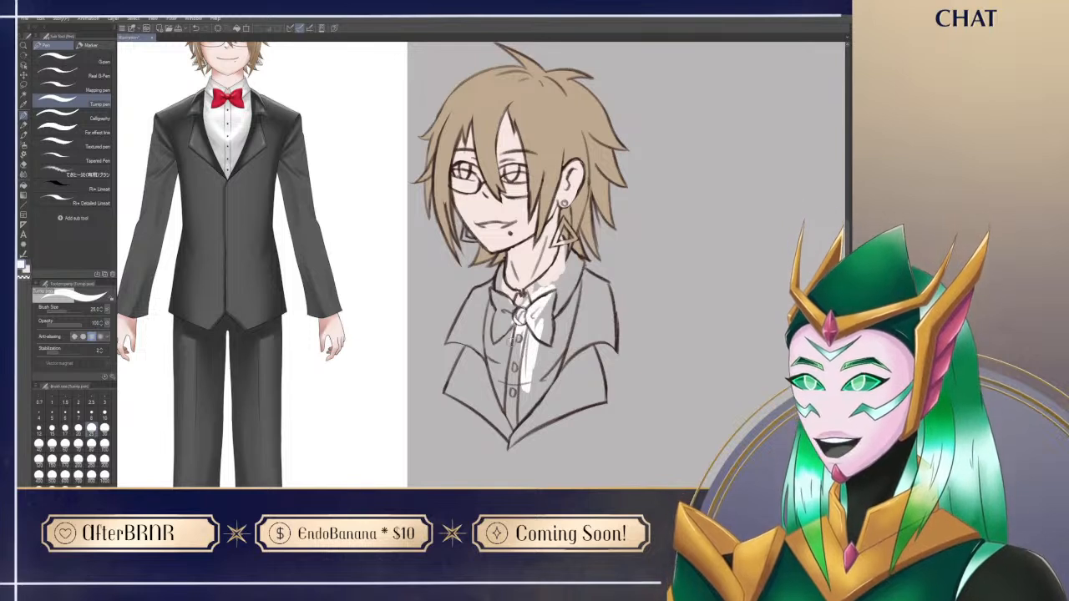
{"action": "mouse_move", "coordinate": [555, 272]}
{"action": "left_mouse_down"}
{"action": "mouse_move", "coordinate": [528, 299]}
{"action": "mouse_move", "coordinate": [535, 288]}
{"action": "mouse_move", "coordinate": [527, 293]}
{"action": "mouse_move", "coordinate": [568, 338]}
{"action": "mouse_move", "coordinate": [577, 276]}
{"action": "mouse_move", "coordinate": [568, 351]}
{"action": "left_mouse_up"}
{"action": "mouse_move", "coordinate": [563, 248]}
{"action": "left_mouse_down"}
{"action": "mouse_move", "coordinate": [536, 284]}
{"action": "mouse_move", "coordinate": [569, 251]}
{"action": "mouse_move", "coordinate": [579, 266]}
{"action": "left_mouse_up"}
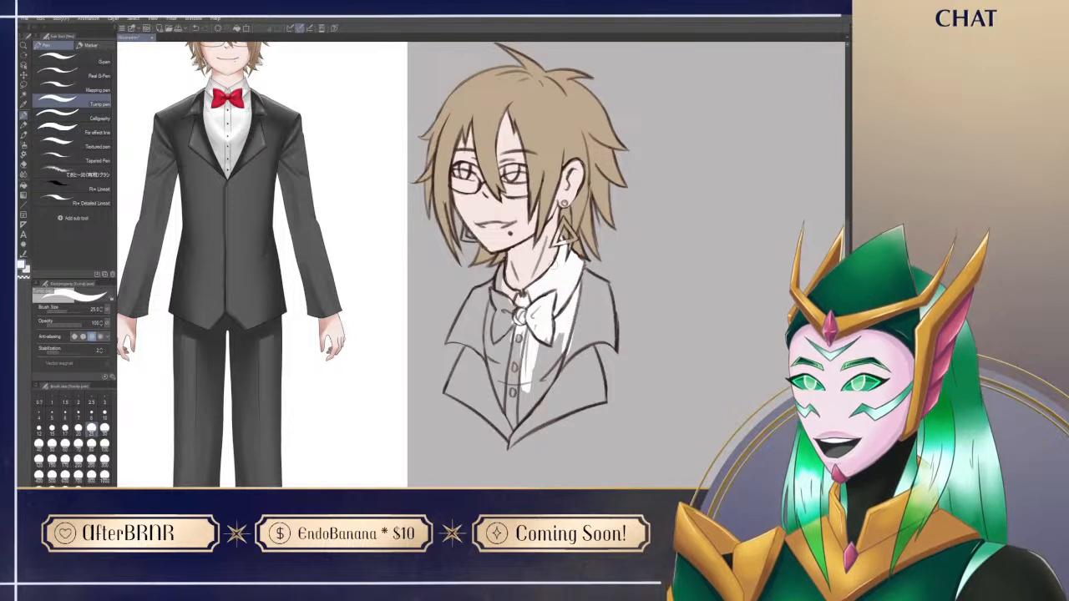
Step: Paint the far-side collar and the rest of the shirt front white down to its tip, tidying the collar edge
{"action": "mouse_move", "coordinate": [499, 284]}
{"action": "left_mouse_down"}
{"action": "mouse_move", "coordinate": [513, 307]}
{"action": "mouse_move", "coordinate": [502, 263]}
{"action": "left_mouse_up"}
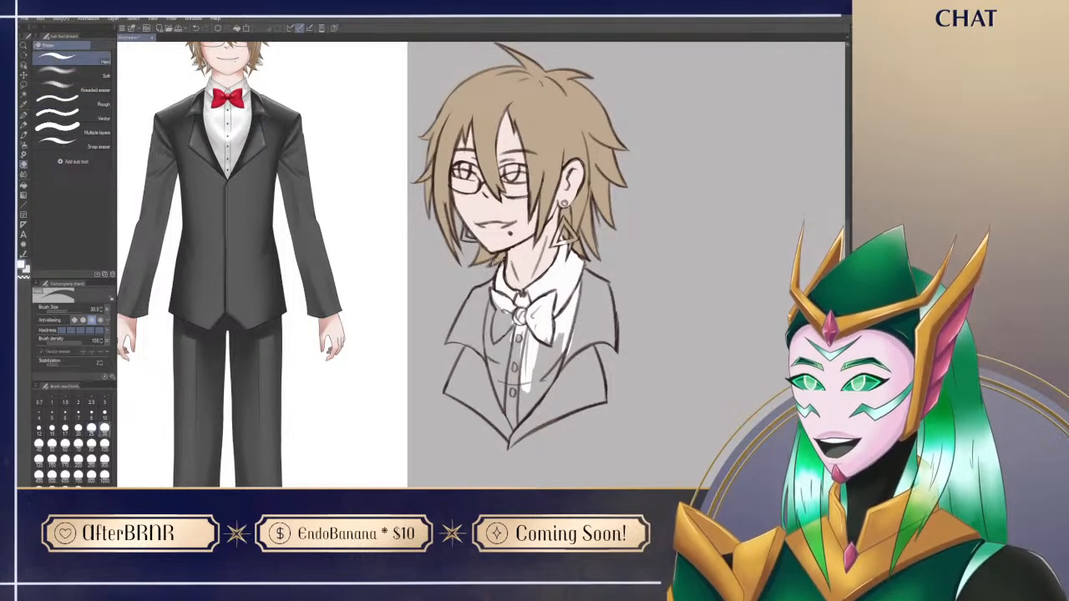
{"action": "mouse_move", "coordinate": [495, 301]}
{"action": "left_mouse_down"}
{"action": "mouse_move", "coordinate": [486, 360]}
{"action": "mouse_move", "coordinate": [499, 410]}
{"action": "mouse_move", "coordinate": [510, 351]}
{"action": "mouse_move", "coordinate": [503, 377]}
{"action": "mouse_move", "coordinate": [555, 314]}
{"action": "mouse_move", "coordinate": [529, 401]}
{"action": "mouse_move", "coordinate": [567, 349]}
{"action": "mouse_move", "coordinate": [511, 427]}
{"action": "mouse_move", "coordinate": [559, 373]}
{"action": "mouse_move", "coordinate": [580, 284]}
{"action": "mouse_move", "coordinate": [551, 381]}
{"action": "mouse_move", "coordinate": [582, 324]}
{"action": "left_mouse_up"}
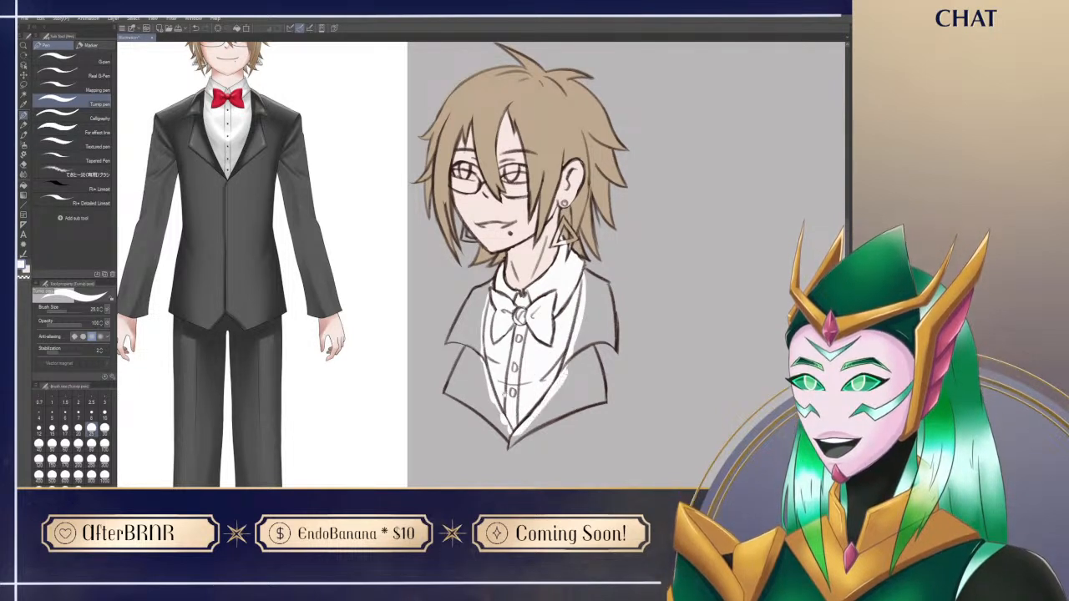
{"action": "left_click_drag", "start_coordinate": [502, 397], "coordinate": [499, 428]}
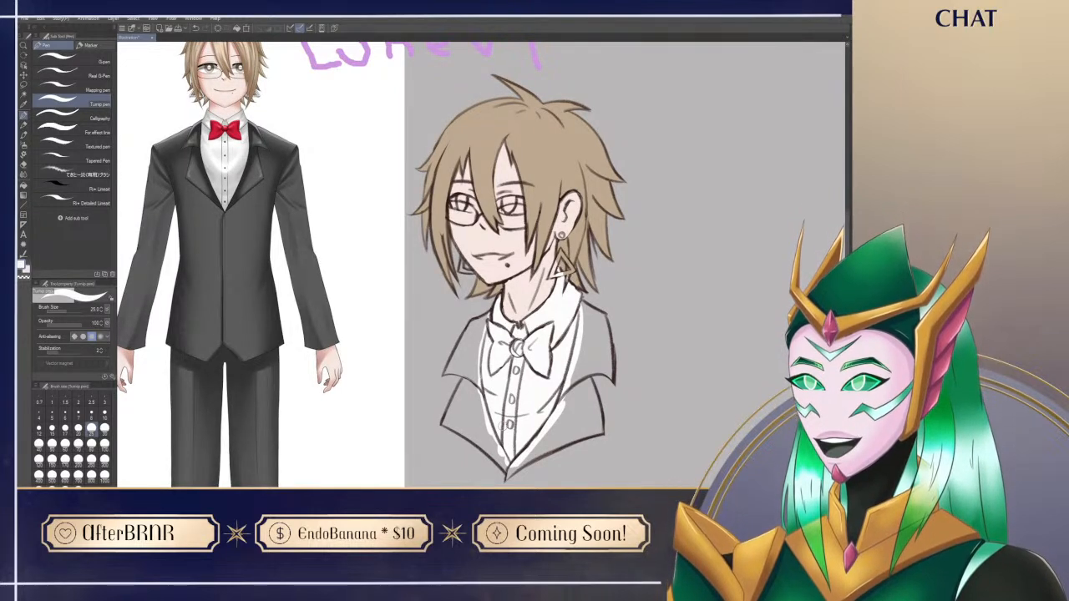
{"action": "left_click_drag", "start_coordinate": [503, 426], "coordinate": [489, 432]}
{"action": "left_click_drag", "start_coordinate": [595, 434], "coordinate": [623, 445]}
{"action": "left_click", "coordinate": [251, 146], "text": "alt"}
{"action": "mouse_move", "coordinate": [484, 511]}
{"action": "left_mouse_down"}
{"action": "mouse_move", "coordinate": [459, 474]}
{"action": "mouse_move", "coordinate": [467, 456]}
{"action": "left_mouse_up"}
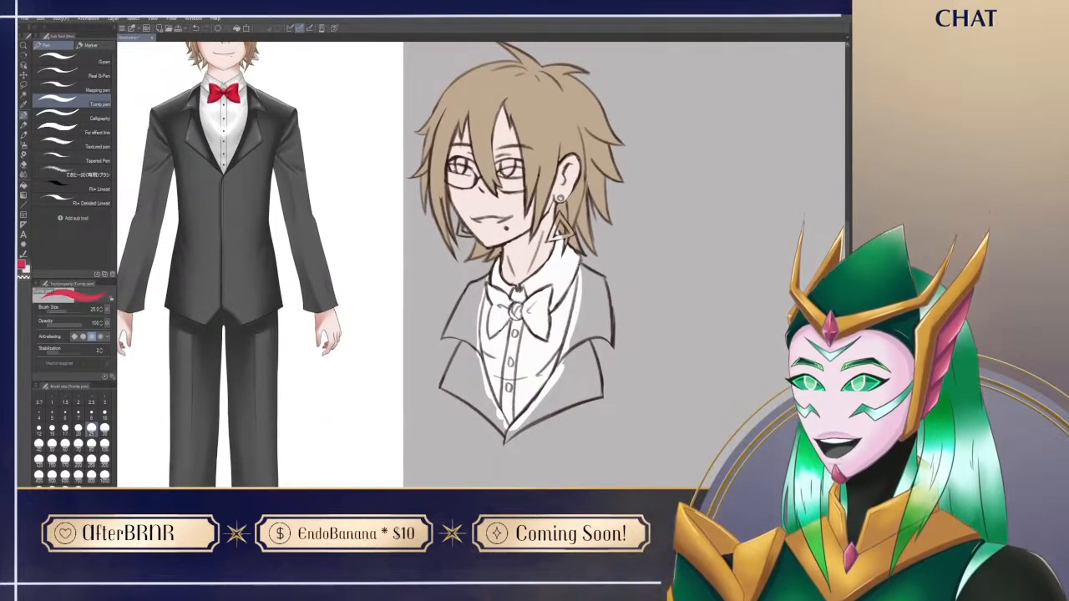
{"action": "left_click_drag", "start_coordinate": [536, 309], "coordinate": [539, 329]}
{"action": "left_click_drag", "start_coordinate": [462, 426], "coordinate": [405, 450]}
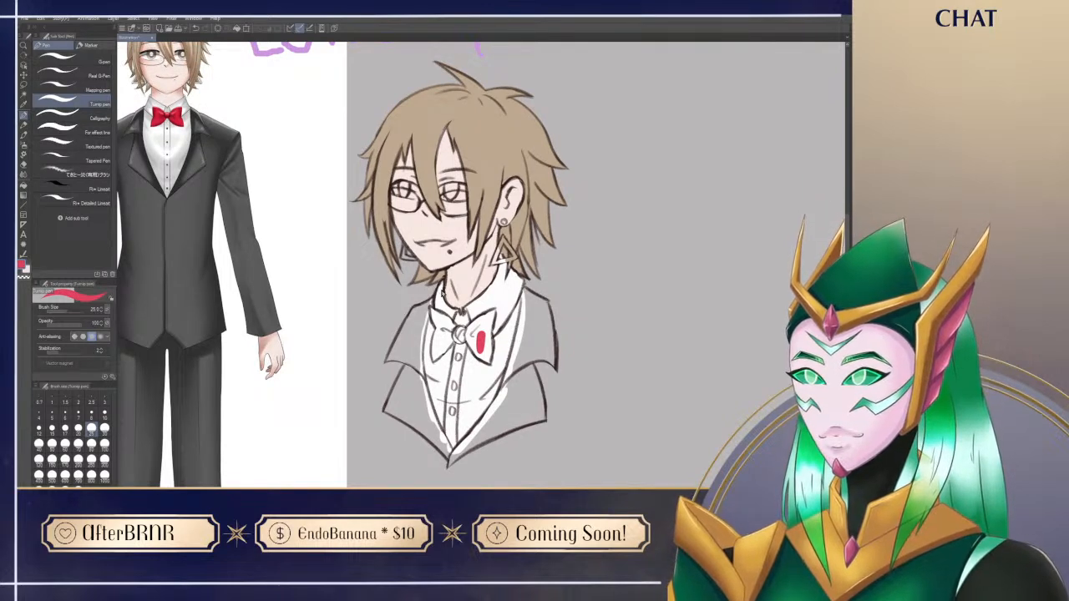
{"action": "key", "text": "ctrl+z"}
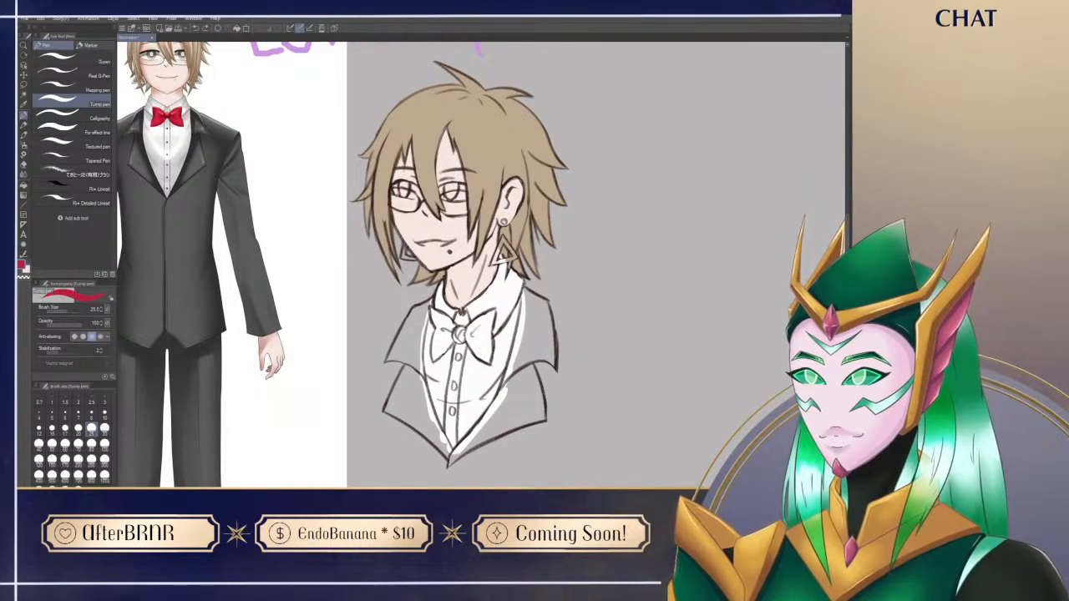
Step: Paint the bow tie's knot and near-side wing in the reference's deep red, cleaning the surrounding shirt edge with white
{"action": "mouse_move", "coordinate": [458, 332]}
{"action": "left_mouse_down"}
{"action": "mouse_move", "coordinate": [470, 335]}
{"action": "mouse_move", "coordinate": [493, 312]}
{"action": "mouse_move", "coordinate": [485, 341]}
{"action": "mouse_move", "coordinate": [439, 331]}
{"action": "mouse_move", "coordinate": [447, 355]}
{"action": "left_mouse_up"}
{"action": "key", "text": "r"}
{"action": "key", "text": "p"}
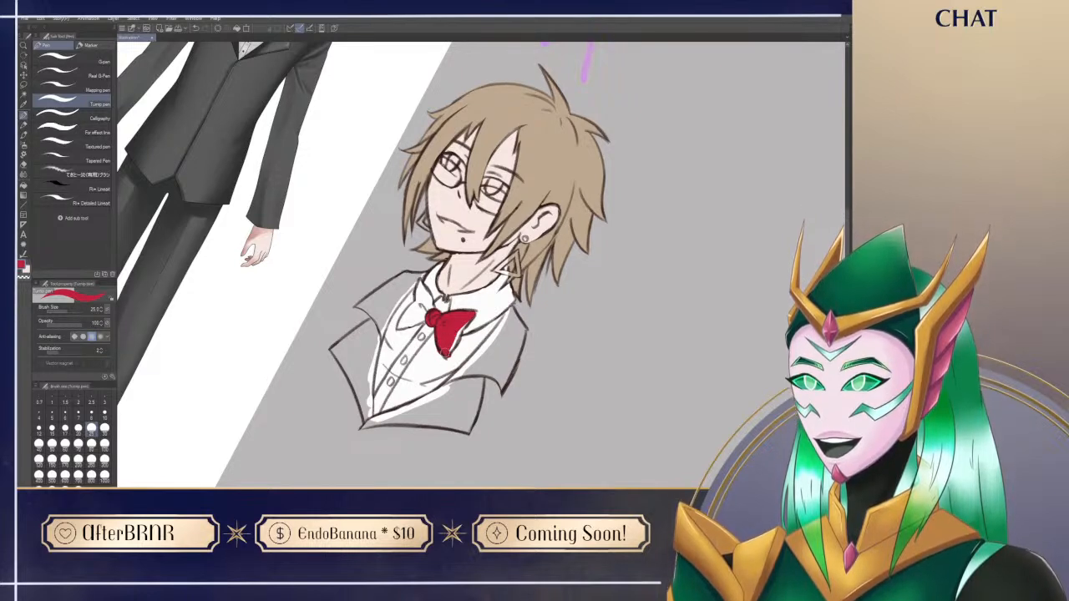
{"action": "key", "text": "x"}
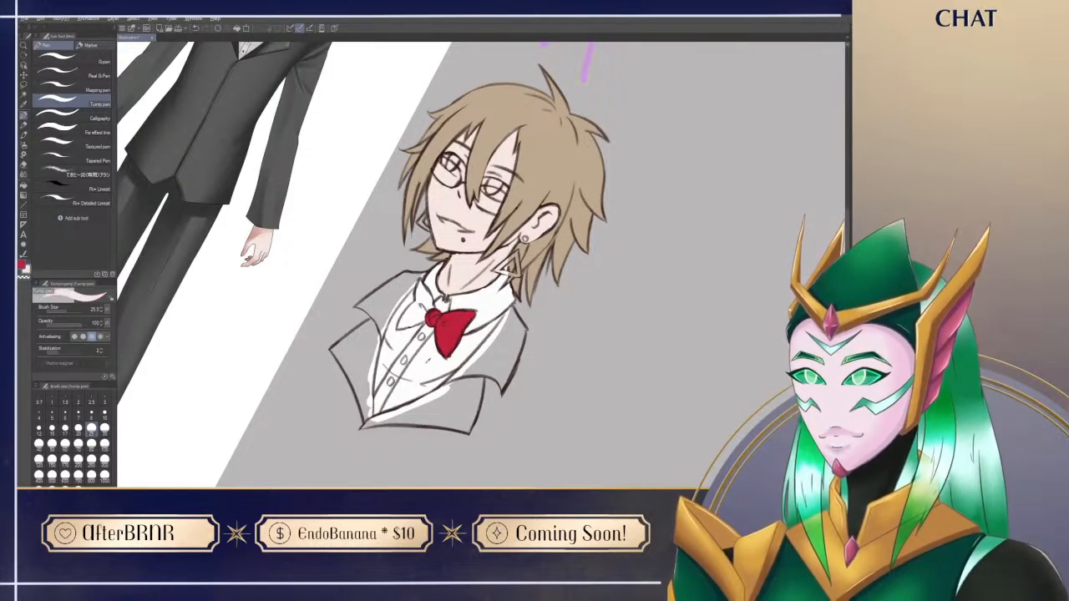
{"action": "left_click_drag", "start_coordinate": [467, 329], "coordinate": [453, 354]}
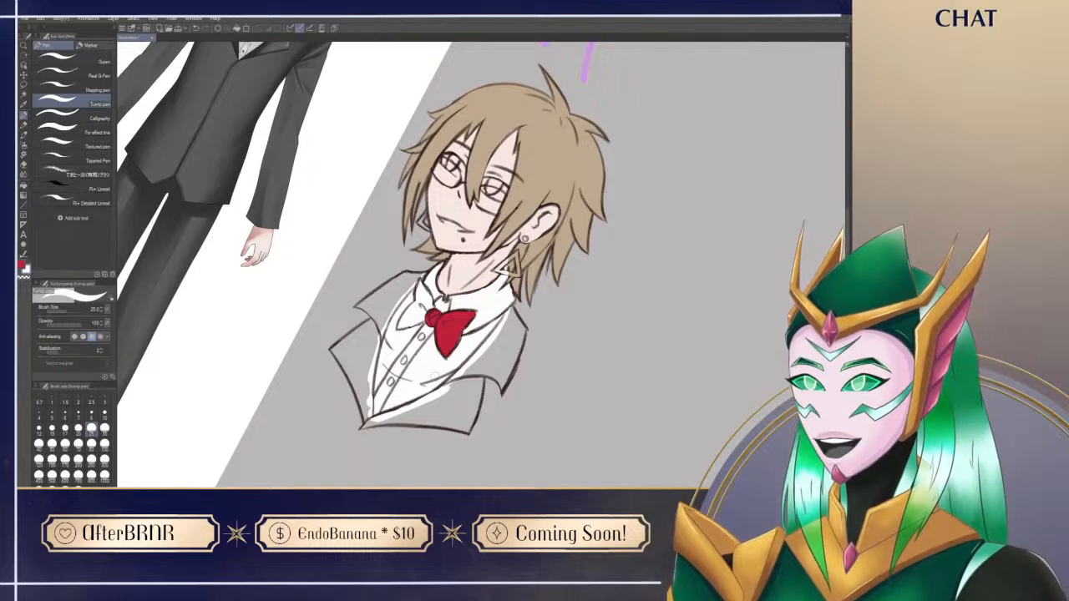
Step: Paint the bow tie's far-side wing in the same deep red, tidying its edge against the white shirt
{"action": "key", "text": "ctrl+@"}
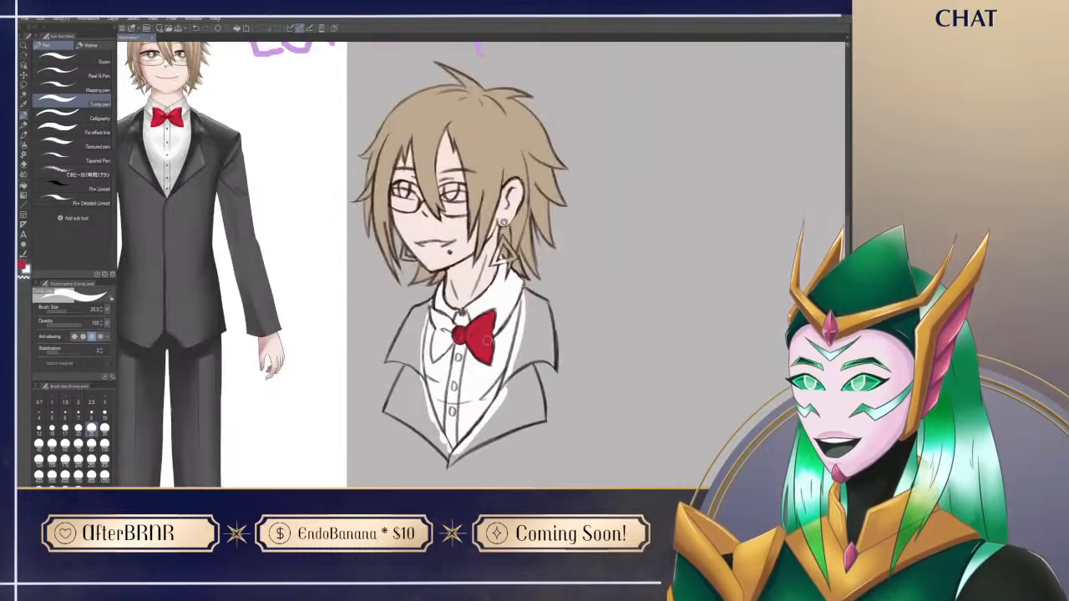
{"action": "key", "text": "x"}
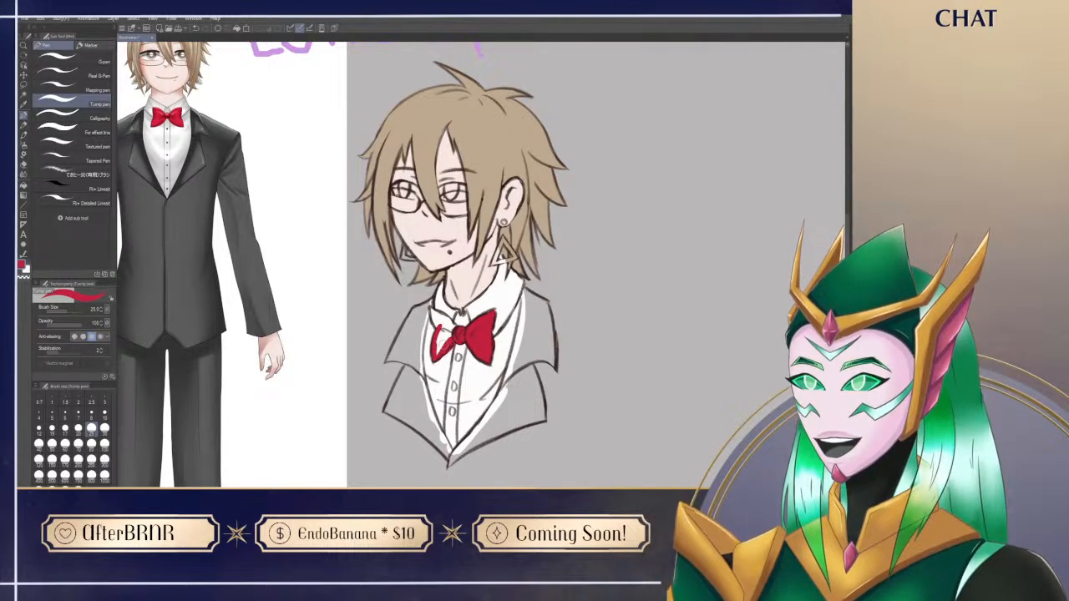
{"action": "key", "text": "x"}
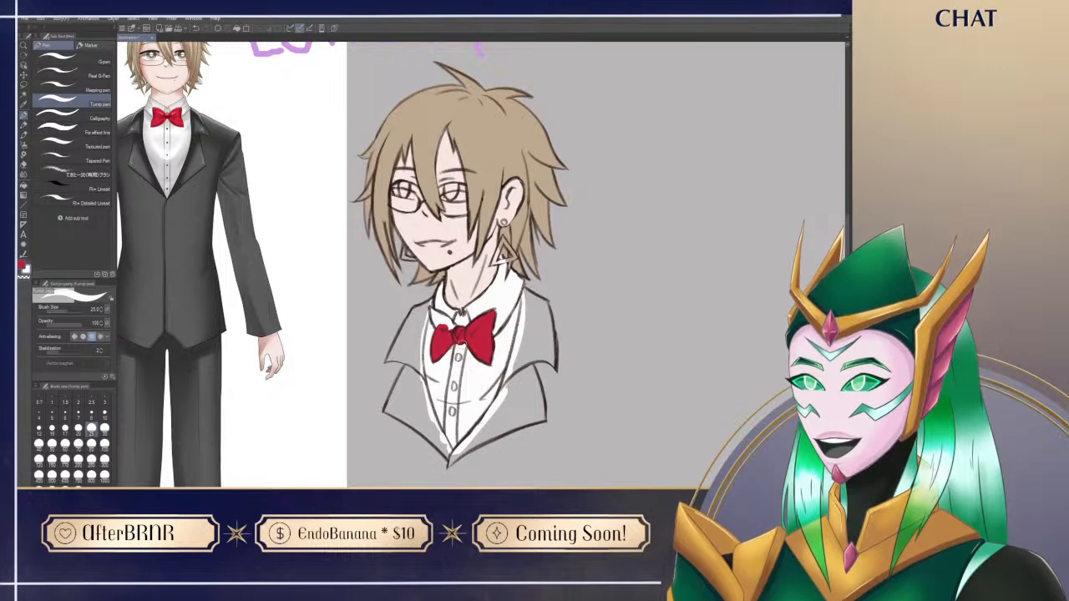
{"action": "key", "text": "x"}
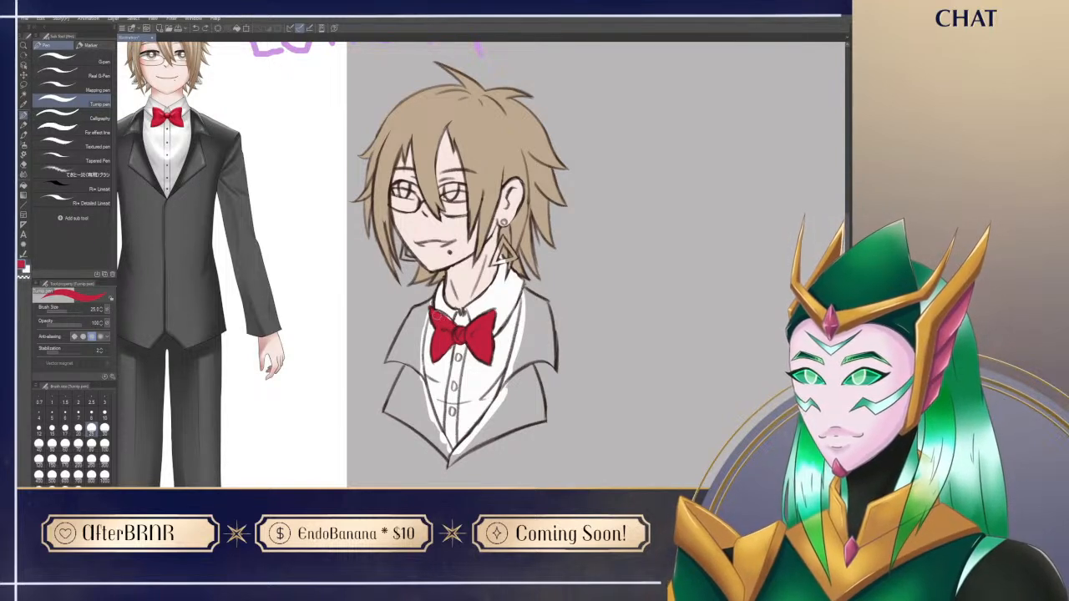
Step: Sample the reference jacket's dark grey and fill the near-side shoulder, beginning on the lapel and erasing overspill outside the sketch lines
{"action": "left_click_drag", "start_coordinate": [427, 375], "coordinate": [424, 398]}
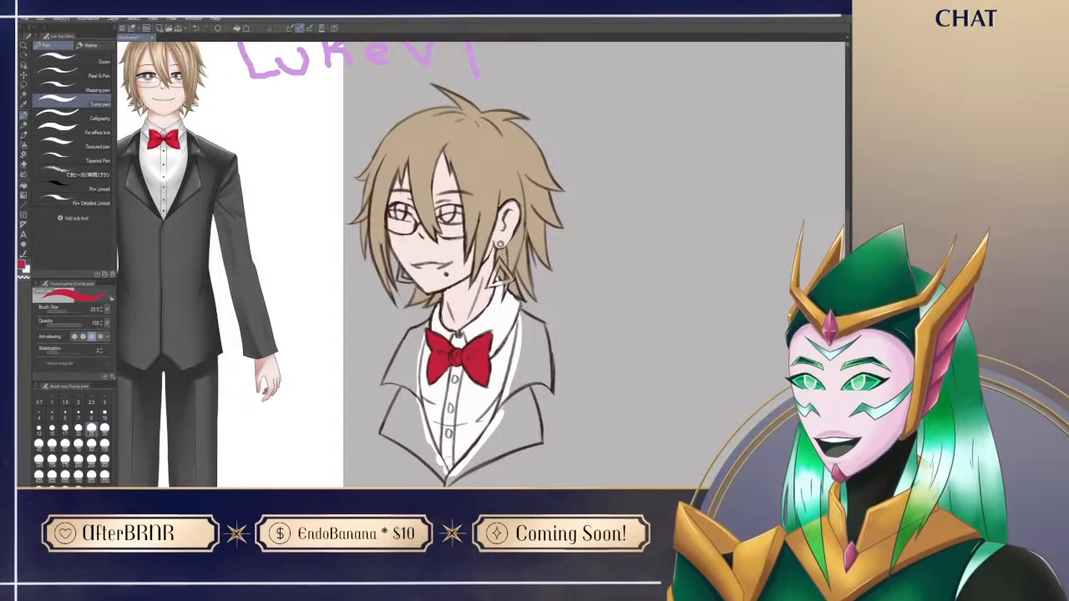
{"action": "left_click_drag", "start_coordinate": [449, 462], "coordinate": [516, 470]}
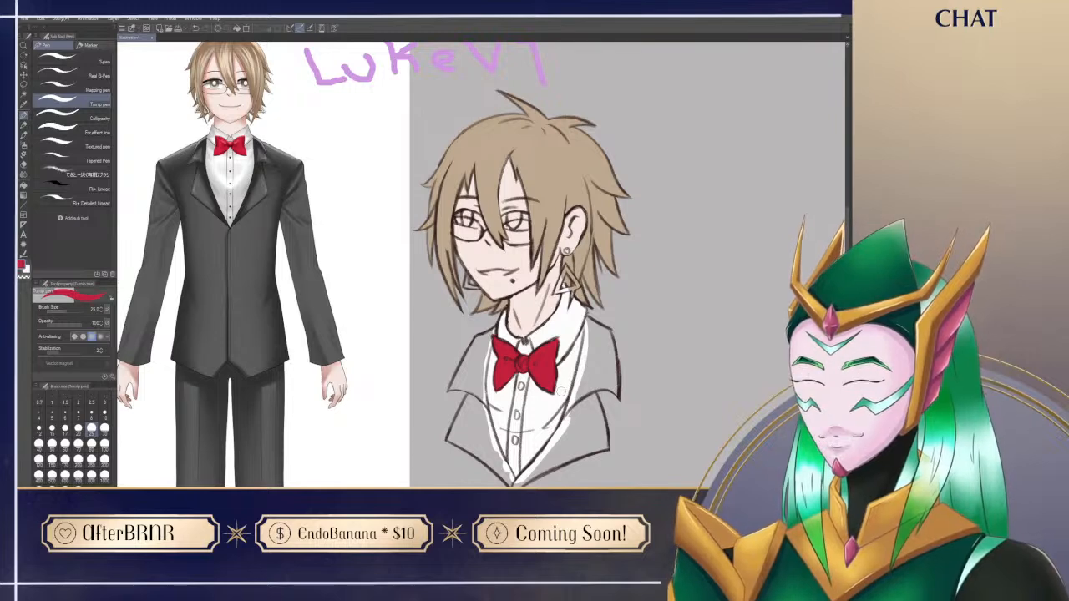
{"action": "mouse_move", "coordinate": [623, 429]}
{"action": "left_mouse_down"}
{"action": "mouse_move", "coordinate": [607, 413]}
{"action": "mouse_move", "coordinate": [600, 423]}
{"action": "left_mouse_up"}
{"action": "left_click", "coordinate": [224, 251], "text": "alt"}
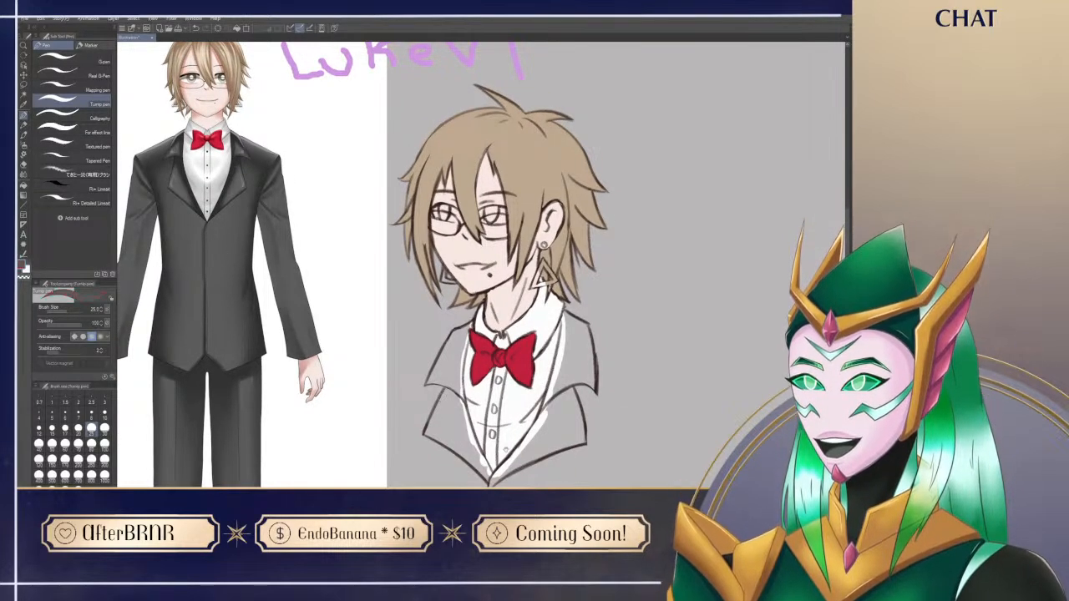
{"action": "left_click_drag", "start_coordinate": [503, 469], "coordinate": [474, 406]}
{"action": "mouse_move", "coordinate": [522, 343]}
{"action": "left_mouse_down"}
{"action": "mouse_move", "coordinate": [534, 307]}
{"action": "mouse_move", "coordinate": [526, 359]}
{"action": "left_mouse_up"}
{"action": "left_click_drag", "start_coordinate": [535, 251], "coordinate": [522, 327]}
{"action": "mouse_move", "coordinate": [533, 272]}
{"action": "left_mouse_down"}
{"action": "mouse_move", "coordinate": [518, 334]}
{"action": "mouse_move", "coordinate": [526, 315]}
{"action": "left_mouse_up"}
{"action": "mouse_move", "coordinate": [535, 259]}
{"action": "left_mouse_down"}
{"action": "mouse_move", "coordinate": [544, 299]}
{"action": "mouse_move", "coordinate": [551, 261]}
{"action": "mouse_move", "coordinate": [555, 300]}
{"action": "mouse_move", "coordinate": [548, 249]}
{"action": "mouse_move", "coordinate": [571, 307]}
{"action": "left_mouse_up"}
{"action": "key", "text": "e"}
{"action": "key", "text": "p"}
{"action": "key", "text": "e"}
{"action": "key", "text": "p"}
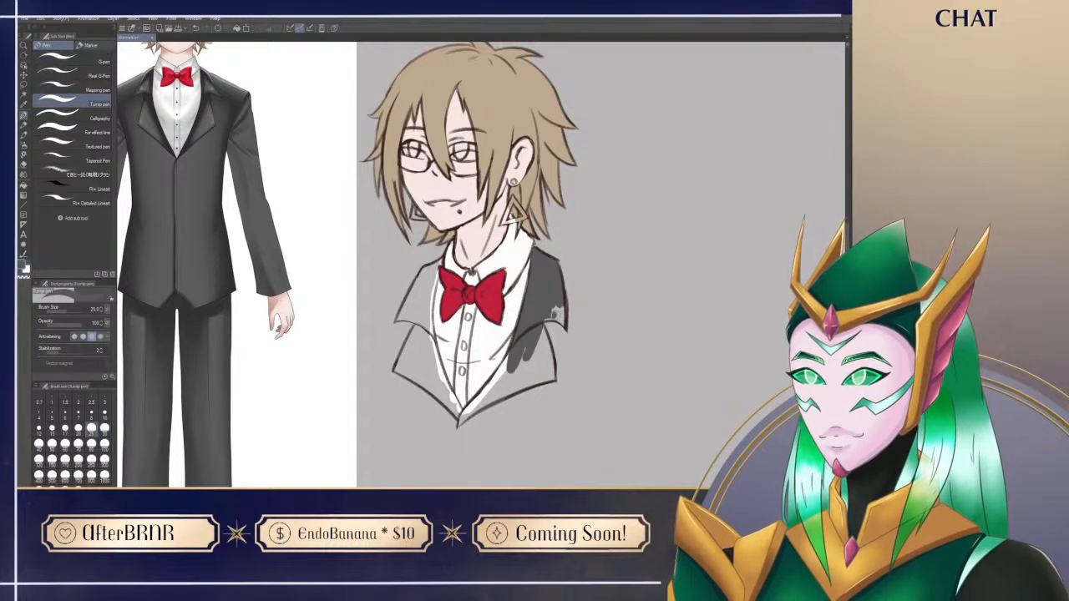
Step: Fill the rest of the near-side jacket front dark grey down to the tip and erase overspill along its outer edge
{"action": "key", "text": "e"}
{"action": "mouse_move", "coordinate": [551, 326]}
{"action": "left_mouse_down"}
{"action": "mouse_move", "coordinate": [562, 329]}
{"action": "mouse_move", "coordinate": [530, 356]}
{"action": "mouse_move", "coordinate": [546, 343]}
{"action": "mouse_move", "coordinate": [546, 362]}
{"action": "left_mouse_up"}
{"action": "key", "text": "p"}
{"action": "left_click_drag", "start_coordinate": [488, 419], "coordinate": [532, 325]}
{"action": "mouse_move", "coordinate": [489, 368]}
{"action": "left_mouse_down"}
{"action": "mouse_move", "coordinate": [576, 298]}
{"action": "mouse_move", "coordinate": [500, 357]}
{"action": "mouse_move", "coordinate": [543, 294]}
{"action": "mouse_move", "coordinate": [502, 359]}
{"action": "mouse_move", "coordinate": [555, 297]}
{"action": "mouse_move", "coordinate": [481, 378]}
{"action": "mouse_move", "coordinate": [570, 322]}
{"action": "mouse_move", "coordinate": [556, 319]}
{"action": "mouse_move", "coordinate": [575, 326]}
{"action": "mouse_move", "coordinate": [558, 338]}
{"action": "mouse_move", "coordinate": [580, 339]}
{"action": "mouse_move", "coordinate": [580, 310]}
{"action": "mouse_move", "coordinate": [585, 341]}
{"action": "left_mouse_up"}
{"action": "key", "text": "e"}
{"action": "key", "text": "p"}
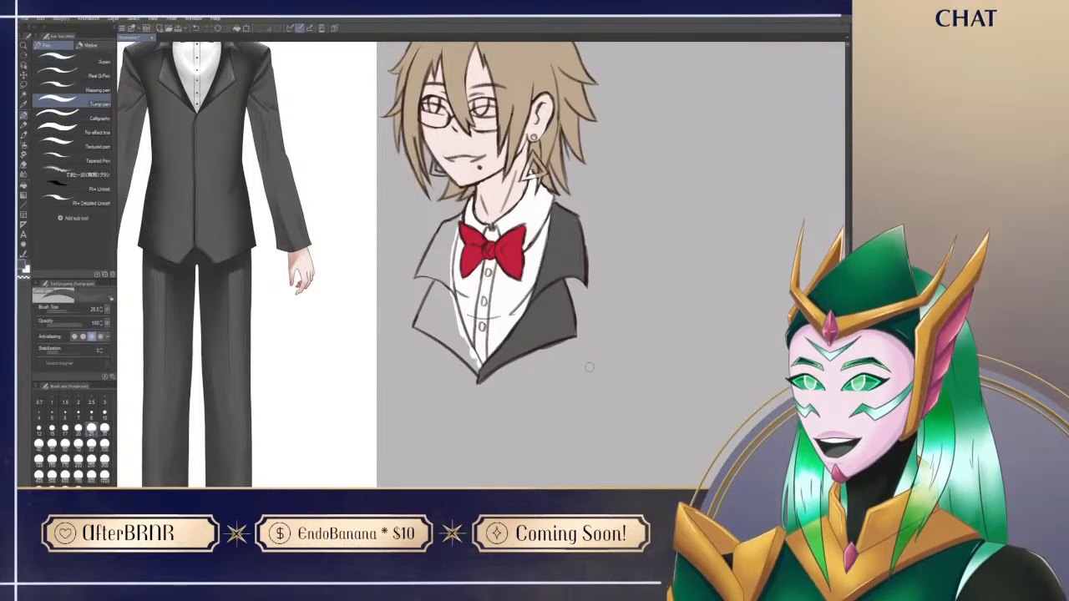
{"action": "key", "text": "e"}
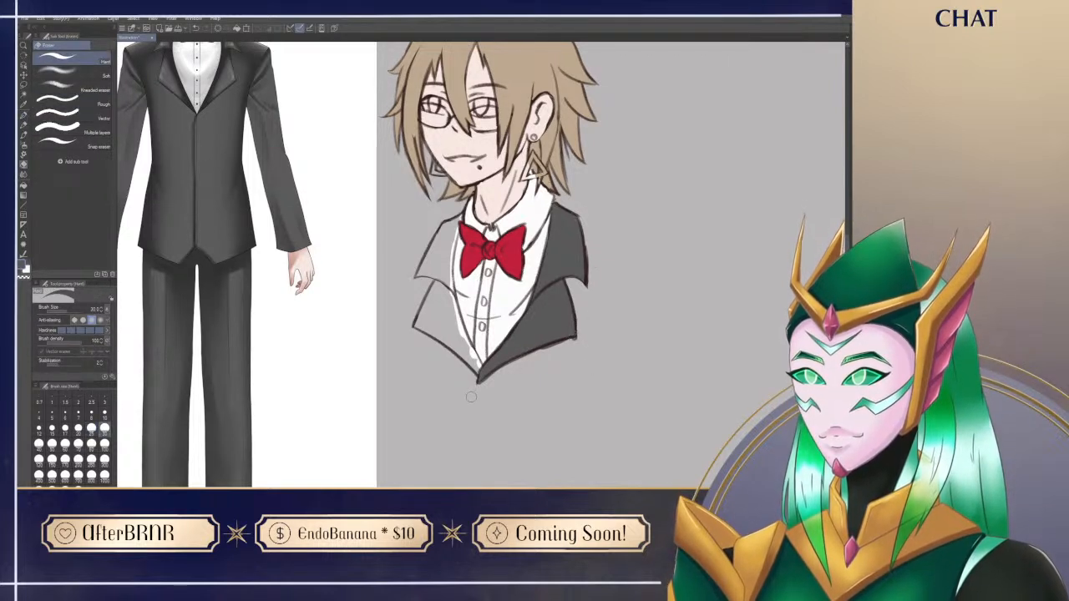
{"action": "key", "text": "p"}
Step: Fill the far-side shoulder and jacket front dark grey, erasing any paint that goes past the sketch outline
{"action": "scroll", "coordinate": [541, 435], "scroll_direction": "up", "scroll_amount": 1}
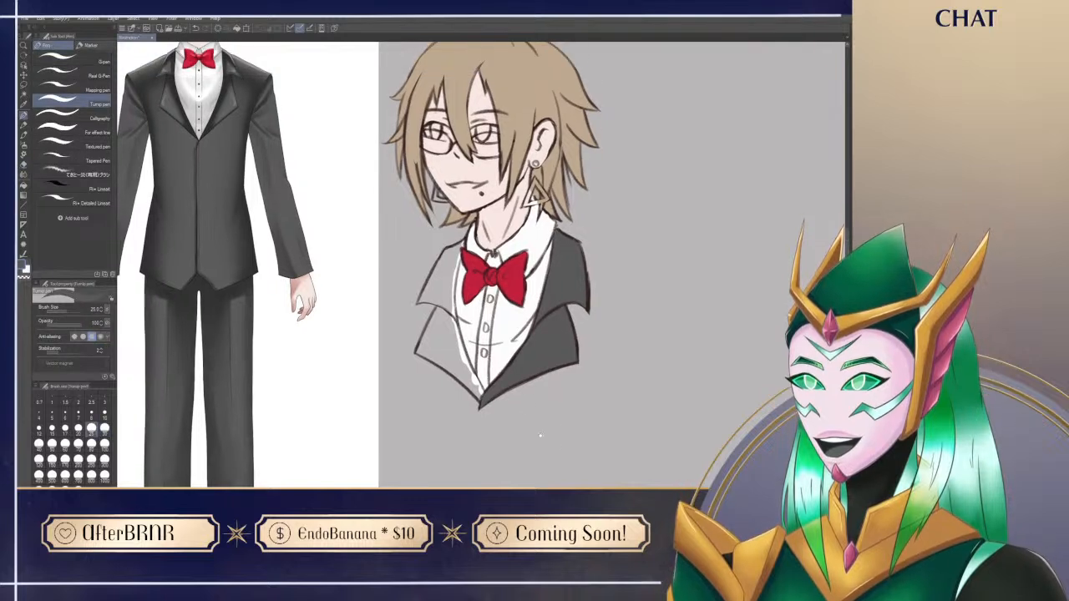
{"action": "mouse_move", "coordinate": [446, 280]}
{"action": "left_mouse_down"}
{"action": "mouse_move", "coordinate": [451, 340]}
{"action": "mouse_move", "coordinate": [478, 393]}
{"action": "mouse_move", "coordinate": [453, 322]}
{"action": "mouse_move", "coordinate": [473, 380]}
{"action": "left_mouse_up"}
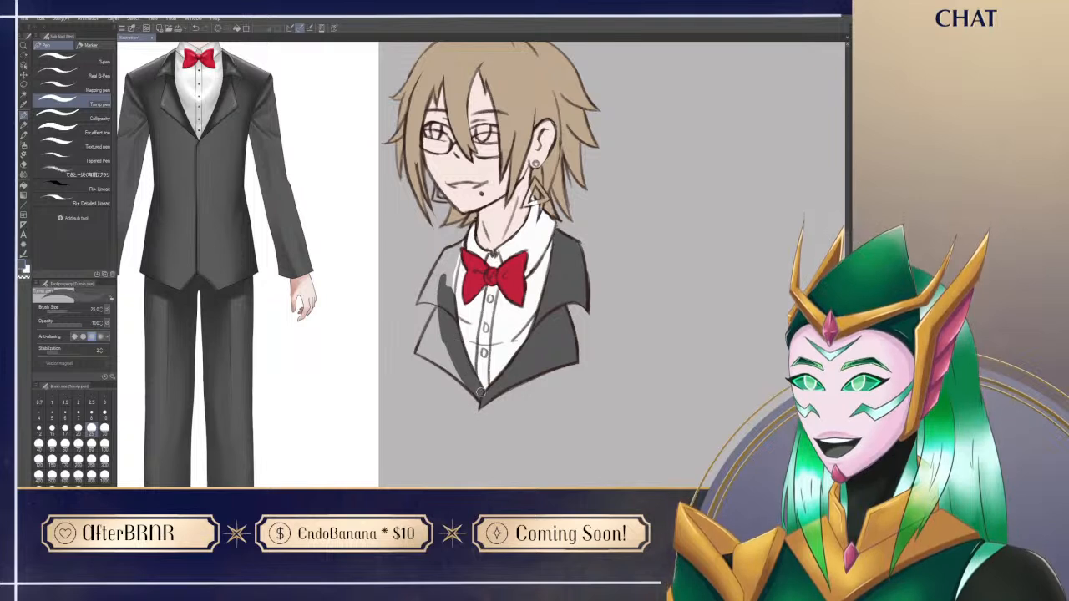
{"action": "mouse_move", "coordinate": [419, 351]}
{"action": "left_mouse_down"}
{"action": "mouse_move", "coordinate": [439, 306]}
{"action": "mouse_move", "coordinate": [424, 351]}
{"action": "mouse_move", "coordinate": [436, 367]}
{"action": "mouse_move", "coordinate": [434, 325]}
{"action": "mouse_move", "coordinate": [446, 334]}
{"action": "left_mouse_up"}
{"action": "mouse_move", "coordinate": [420, 299]}
{"action": "left_mouse_down"}
{"action": "mouse_move", "coordinate": [426, 286]}
{"action": "mouse_move", "coordinate": [422, 301]}
{"action": "mouse_move", "coordinate": [439, 307]}
{"action": "mouse_move", "coordinate": [412, 315]}
{"action": "mouse_move", "coordinate": [455, 256]}
{"action": "left_mouse_up"}
{"action": "key", "text": "e"}
{"action": "key", "text": "p"}
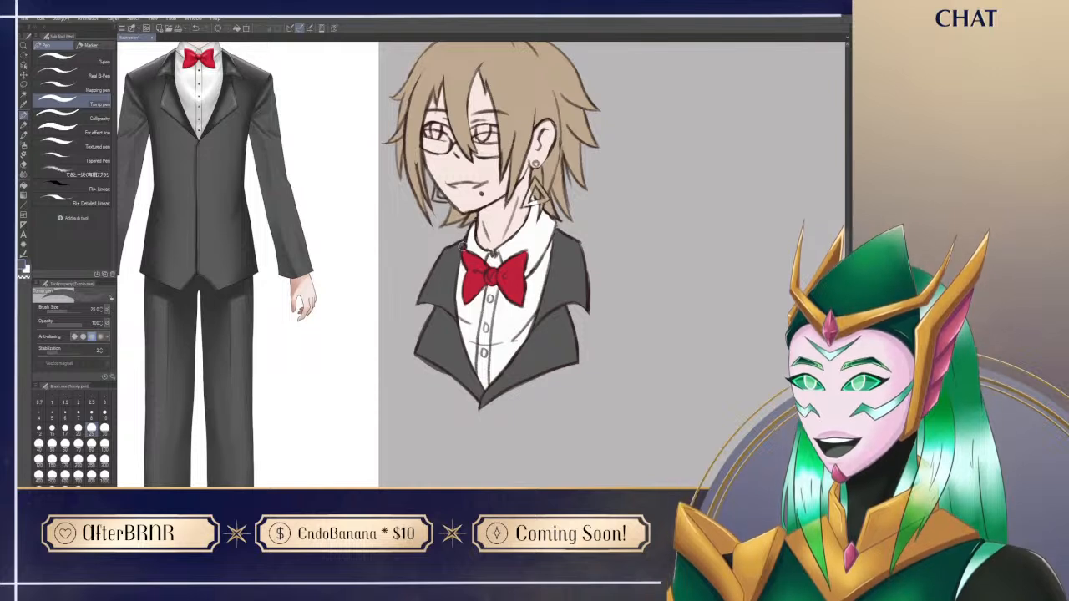
{"action": "key", "text": "e"}
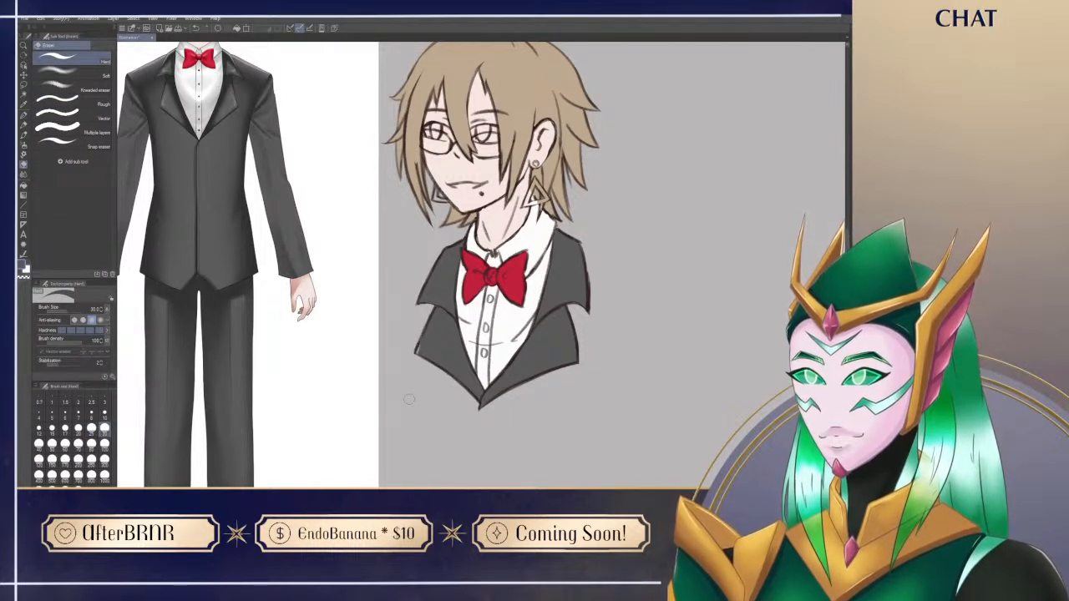
{"action": "key", "text": "p"}
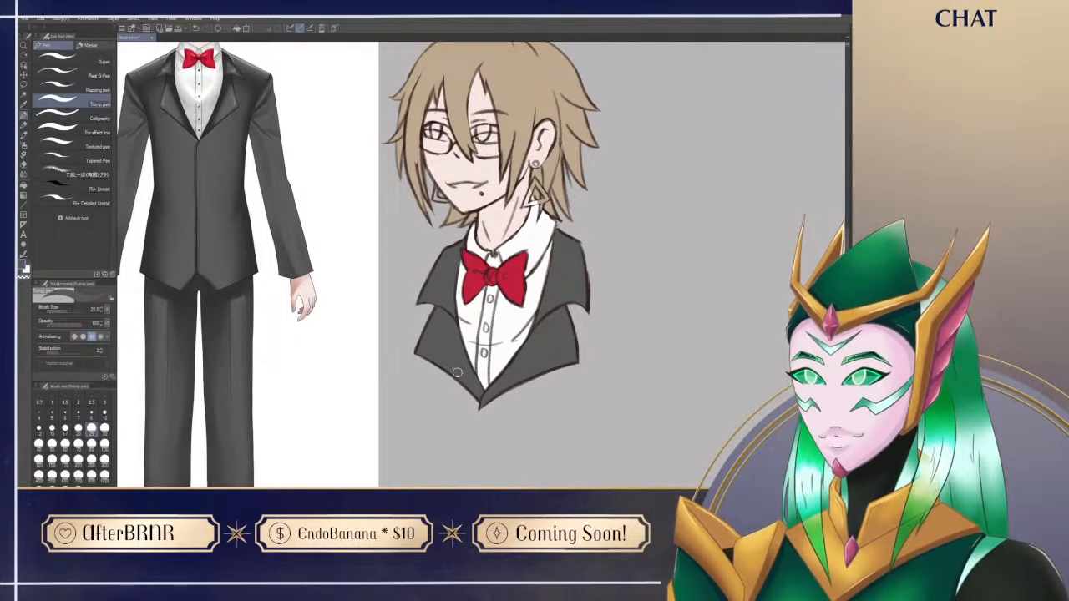
Step: Reduce the brush size to 15 and paint the near-side triangle earring in a pale blue-white
{"action": "scroll", "coordinate": [457, 374], "scroll_direction": "up", "scroll_amount": 3}
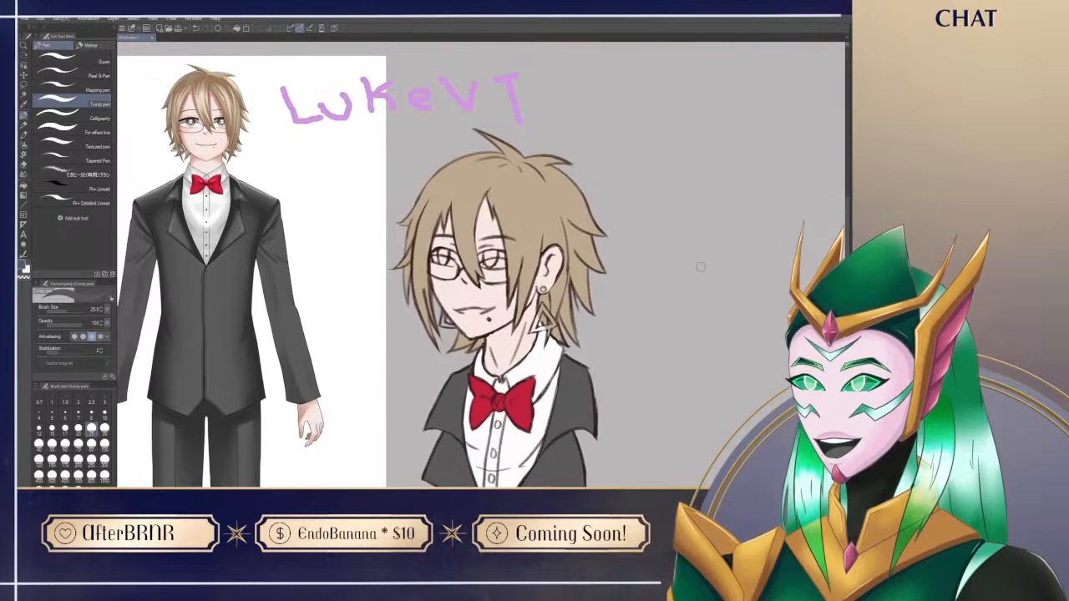
{"action": "key", "text": "bracketleft"}
{"action": "key", "text": "bracketleft"}
{"action": "key", "text": "bracketleft"}
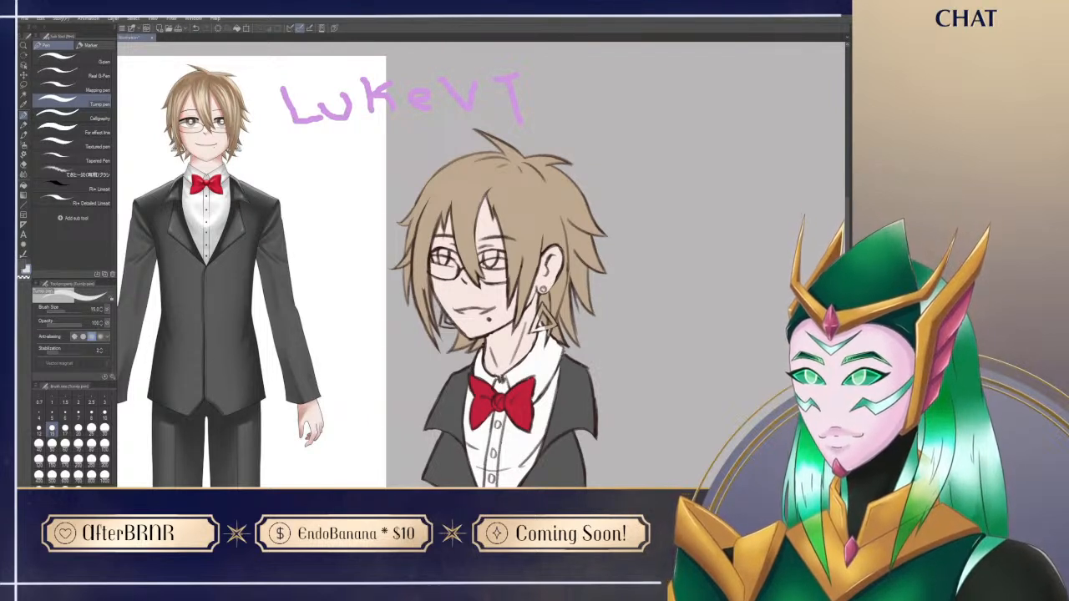
{"action": "mouse_move", "coordinate": [543, 322]}
{"action": "left_mouse_down"}
{"action": "mouse_move", "coordinate": [458, 321]}
{"action": "mouse_move", "coordinate": [455, 309]}
{"action": "mouse_move", "coordinate": [452, 320]}
{"action": "left_mouse_up"}
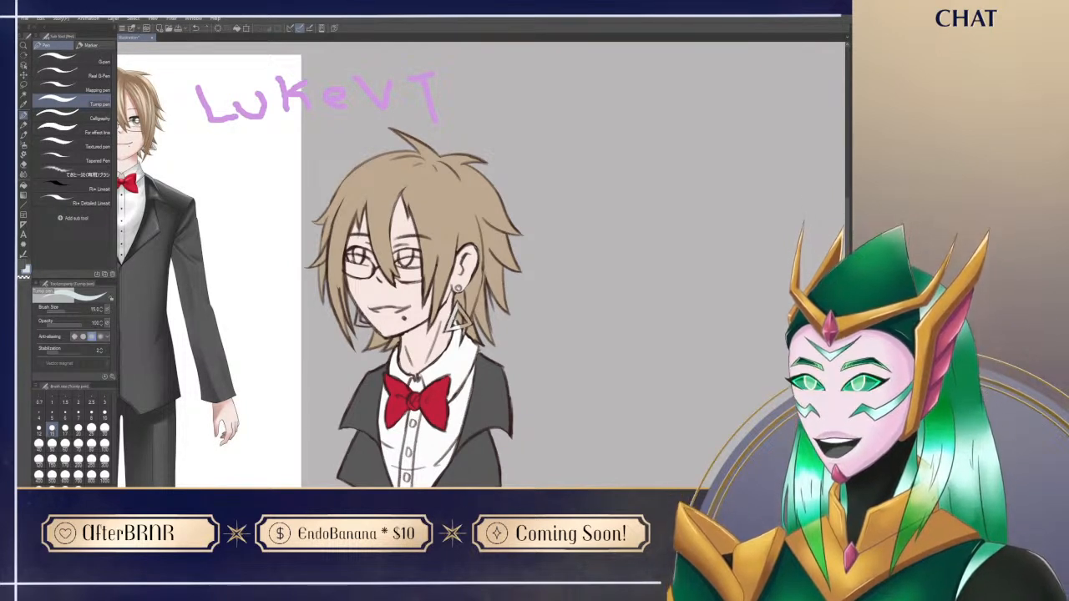
{"action": "left_click_drag", "start_coordinate": [456, 302], "coordinate": [471, 323]}
{"action": "key", "text": "ctrl+z"}
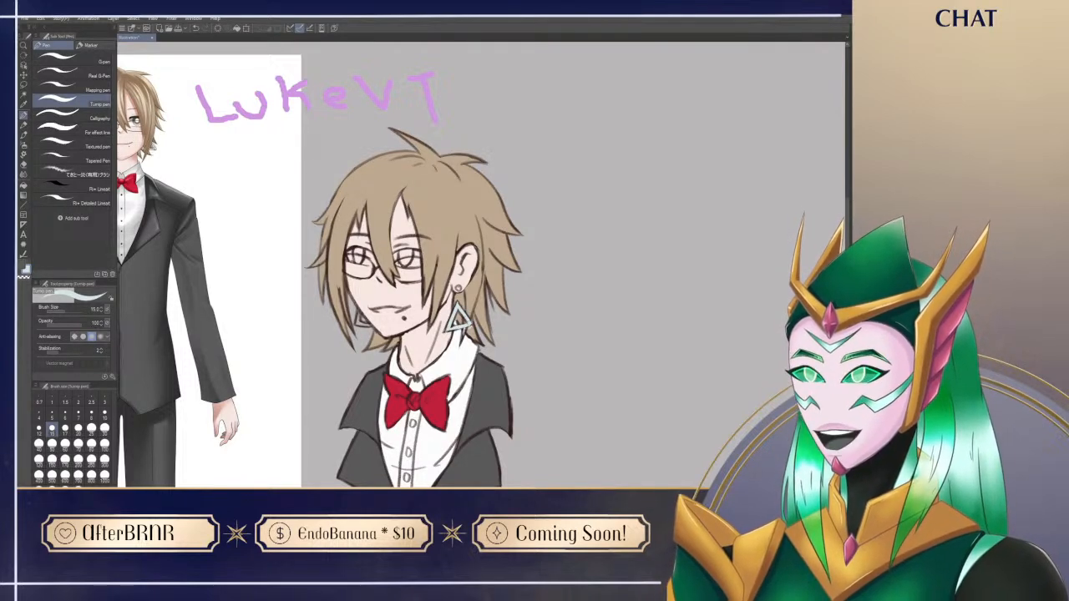
Step: Touch up the hair around the near-side earring with its sampled brown, and paint the ear stud and far-side earring pale blue-white
{"action": "key", "text": "x"}
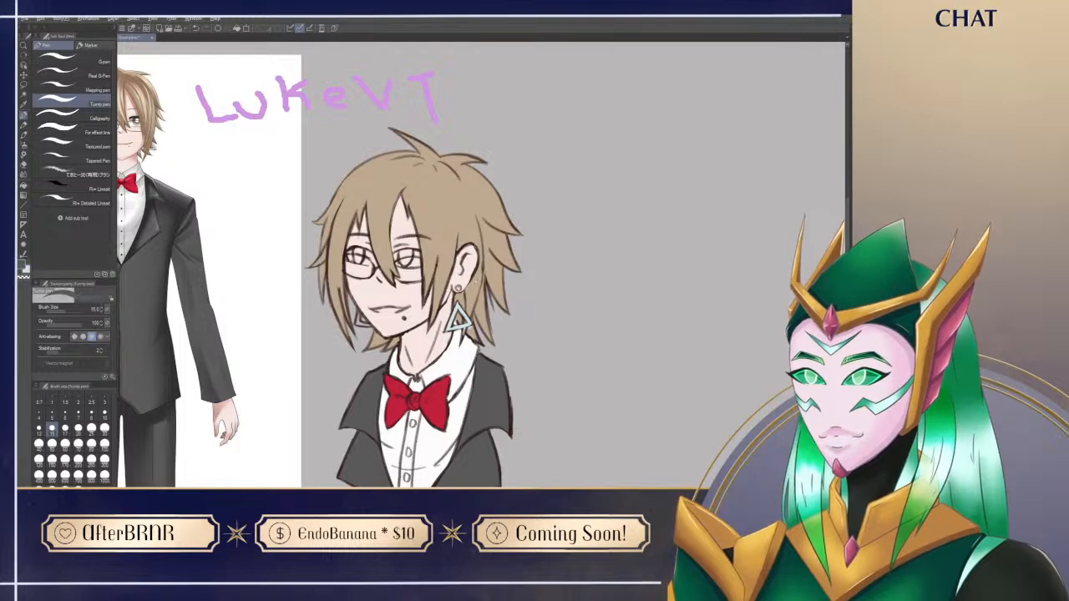
{"action": "left_click", "coordinate": [478, 321], "text": "alt"}
{"action": "left_click_drag", "start_coordinate": [465, 332], "coordinate": [471, 337]}
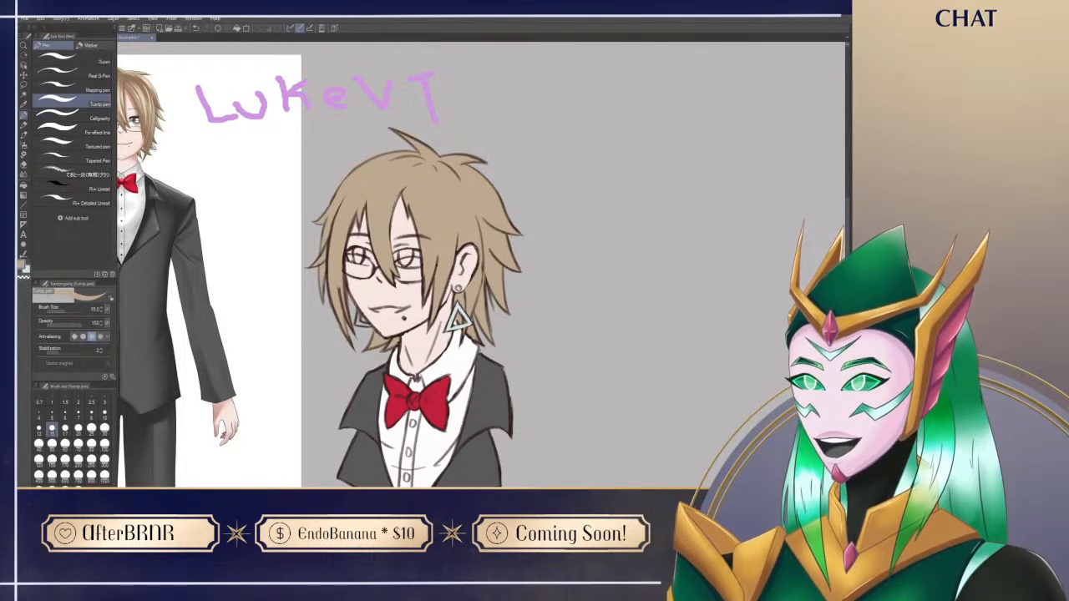
{"action": "left_click", "coordinate": [461, 351], "text": "alt"}
{"action": "left_click", "coordinate": [476, 289], "text": "alt"}
{"action": "key", "text": "x"}
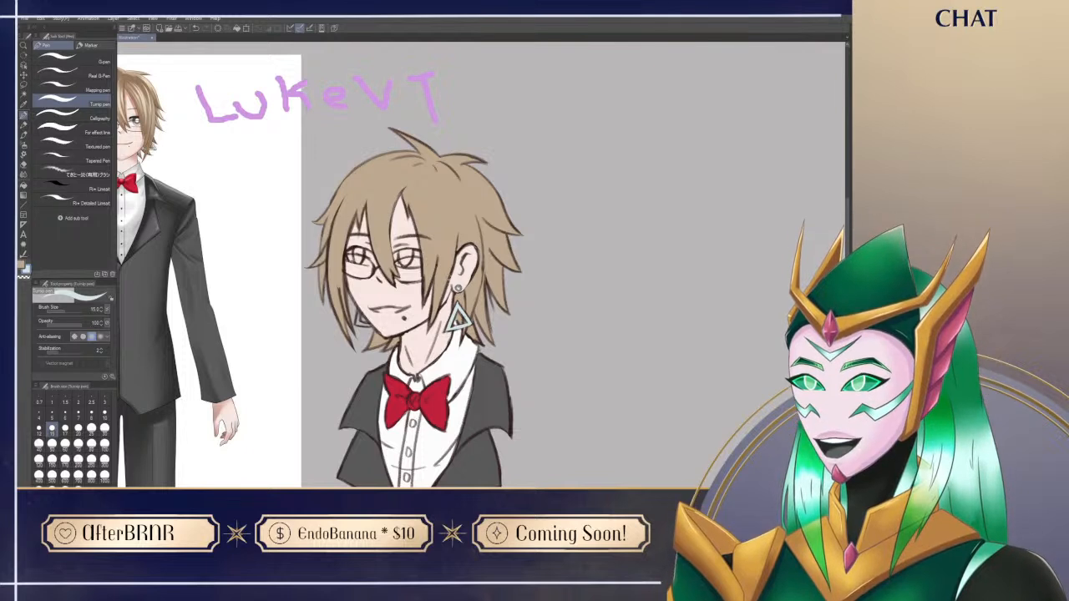
{"action": "mouse_move", "coordinate": [358, 311]}
{"action": "left_mouse_down"}
{"action": "mouse_move", "coordinate": [358, 325]}
{"action": "mouse_move", "coordinate": [370, 326]}
{"action": "left_mouse_up"}
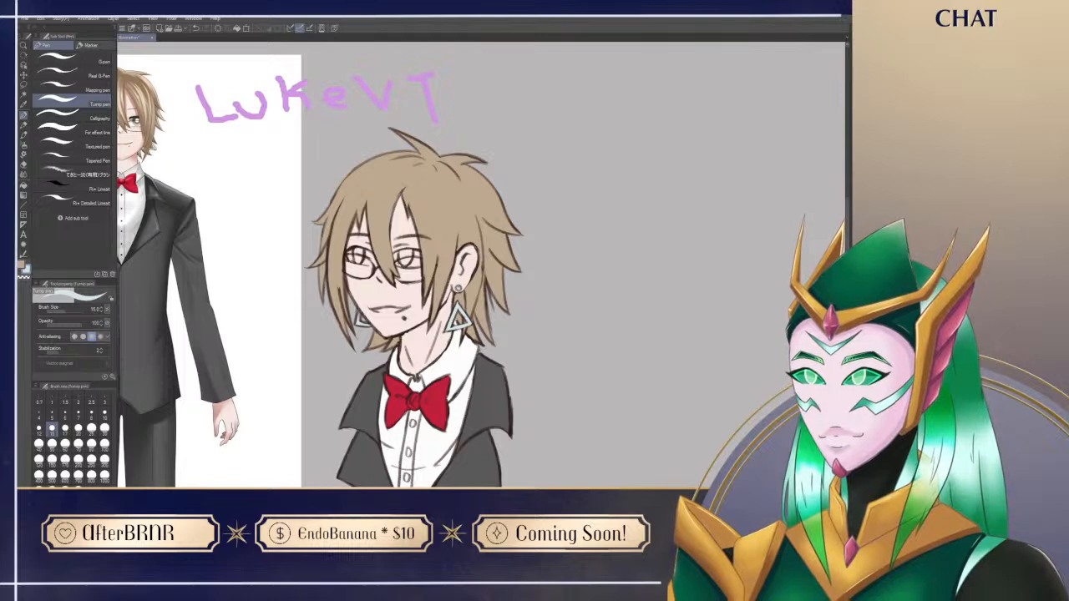
Step: Paint the whites of both eyes behind the glasses in white
{"action": "left_click_drag", "start_coordinate": [495, 456], "coordinate": [534, 410]}
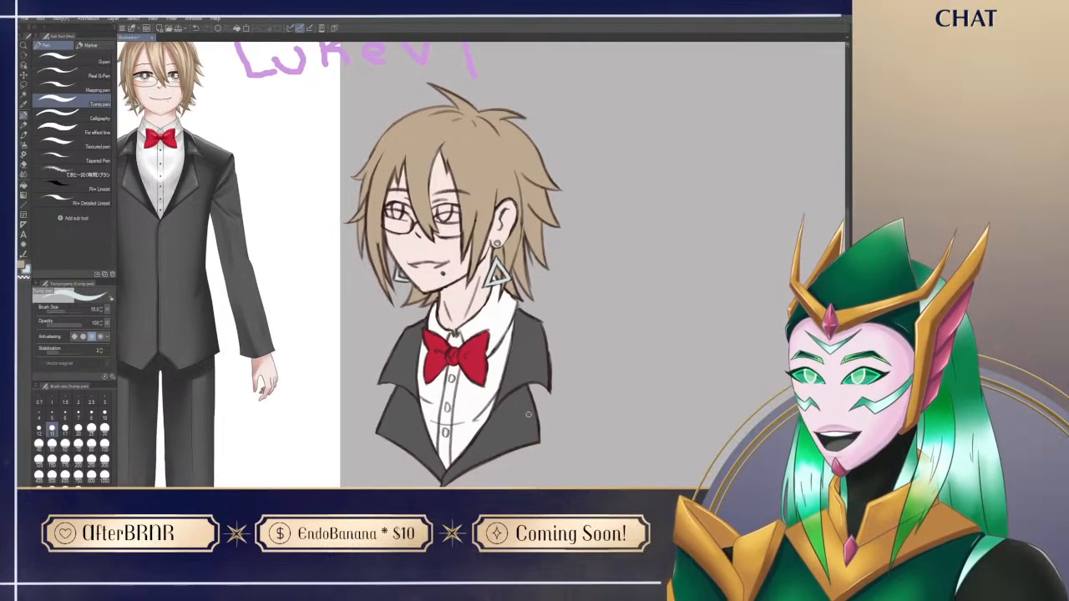
{"action": "left_click_drag", "start_coordinate": [554, 352], "coordinate": [611, 385]}
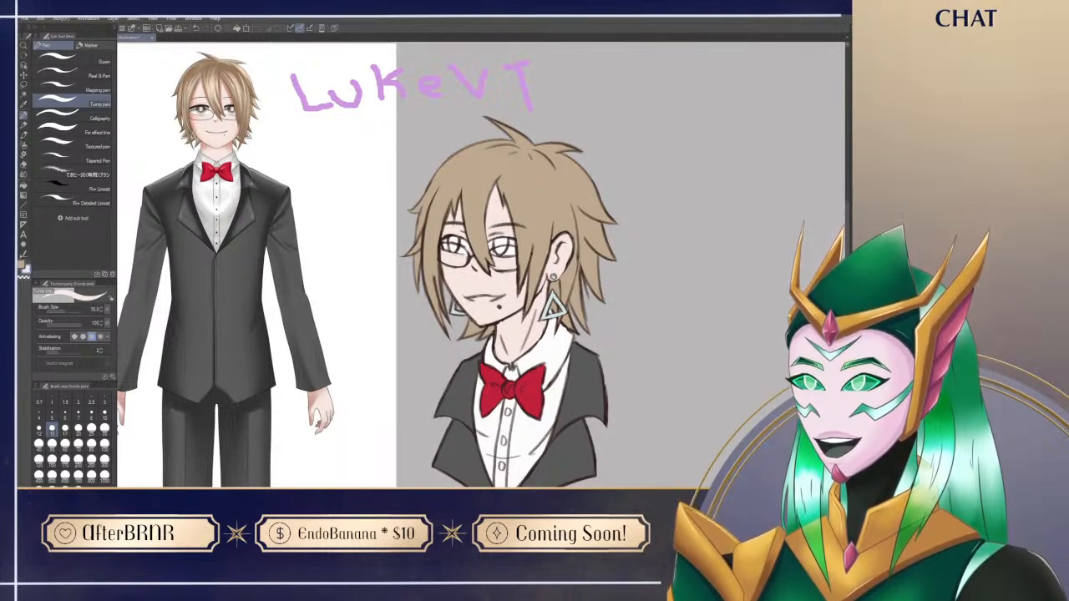
{"action": "left_click_drag", "start_coordinate": [492, 427], "coordinate": [486, 440]}
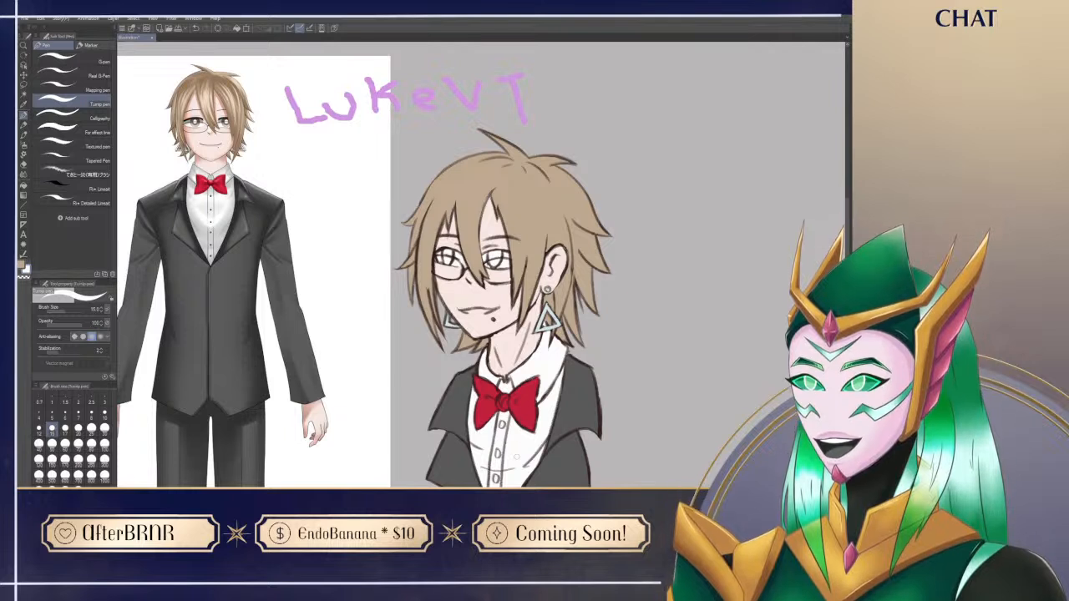
{"action": "left_click_drag", "start_coordinate": [683, 438], "coordinate": [665, 455]}
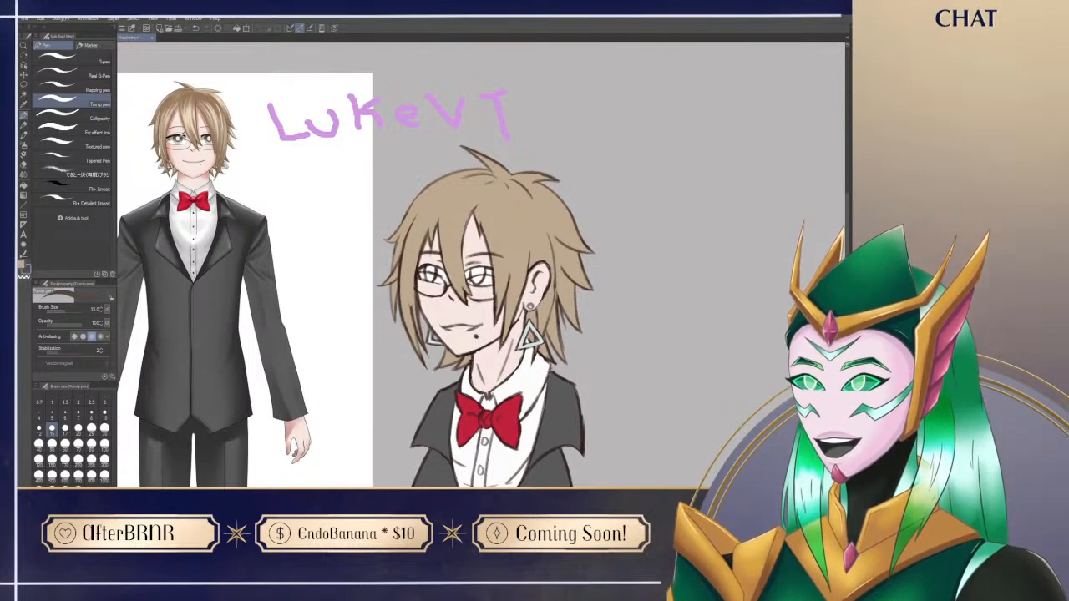
Step: Fill the irises of both eyes with a dark brown based on the reference's eyes
{"action": "mouse_move", "coordinate": [176, 137]}
{"action": "left_mouse_down"}
{"action": "mouse_move", "coordinate": [179, 105]}
{"action": "mouse_move", "coordinate": [171, 131]}
{"action": "left_mouse_up"}
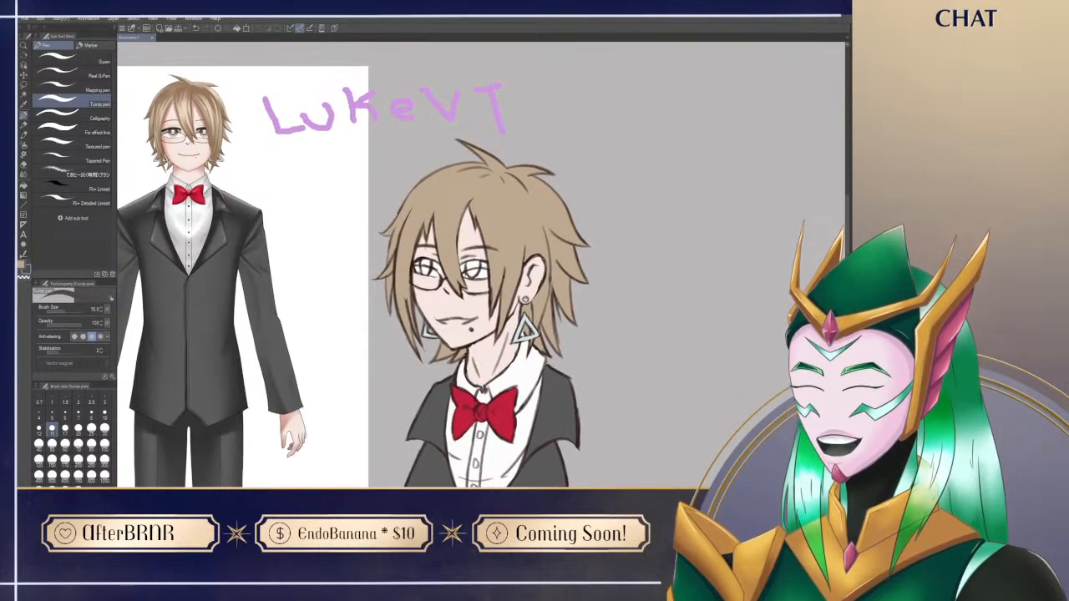
{"action": "mouse_move", "coordinate": [472, 261]}
{"action": "left_mouse_down"}
{"action": "mouse_move", "coordinate": [468, 273]}
{"action": "mouse_move", "coordinate": [479, 265]}
{"action": "left_mouse_up"}
{"action": "mouse_move", "coordinate": [421, 260]}
{"action": "left_mouse_down"}
{"action": "mouse_move", "coordinate": [426, 272]}
{"action": "mouse_move", "coordinate": [429, 264]}
{"action": "left_mouse_up"}
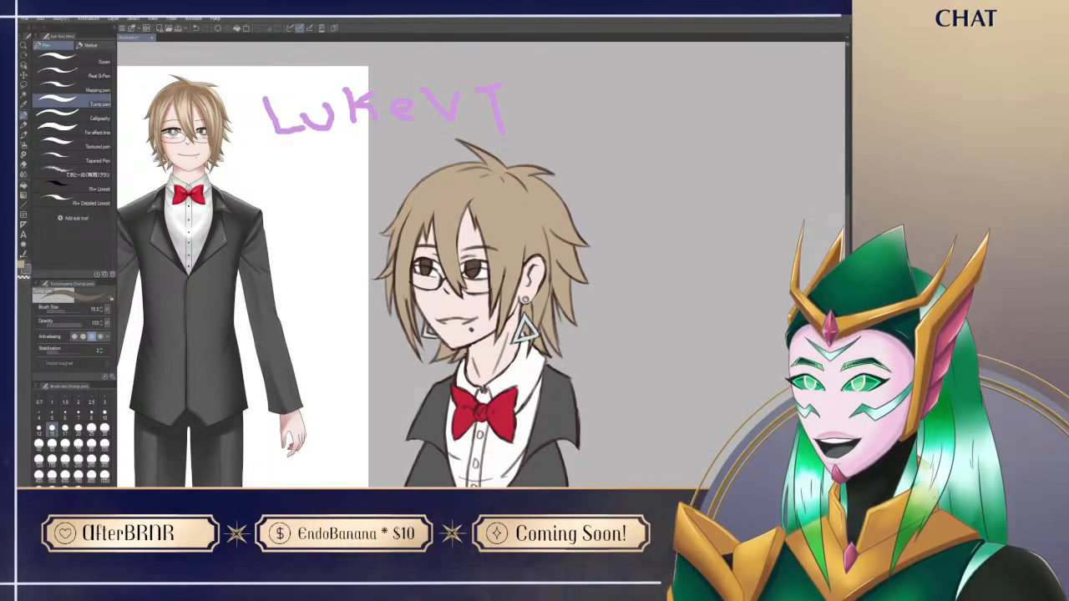
Step: Add a lighter brown tone inside both irises and dot white highlights on the eyes
{"action": "mouse_move", "coordinate": [477, 265]}
{"action": "left_mouse_down"}
{"action": "mouse_move", "coordinate": [473, 279]}
{"action": "mouse_move", "coordinate": [477, 266]}
{"action": "mouse_move", "coordinate": [421, 265]}
{"action": "mouse_move", "coordinate": [469, 274]}
{"action": "mouse_move", "coordinate": [477, 263]}
{"action": "mouse_move", "coordinate": [427, 268]}
{"action": "left_mouse_up"}
{"action": "key", "text": "ctrl+z"}
{"action": "left_click", "coordinate": [469, 270], "text": "alt"}
{"action": "left_click", "coordinate": [473, 264], "text": "alt"}
{"action": "key", "text": "ctrl+z"}
{"action": "key", "text": "x"}
{"action": "mouse_move", "coordinate": [469, 268]}
{"action": "left_mouse_down"}
{"action": "mouse_move", "coordinate": [477, 273]}
{"action": "mouse_move", "coordinate": [466, 264]}
{"action": "left_mouse_up"}
{"action": "key", "text": "x"}
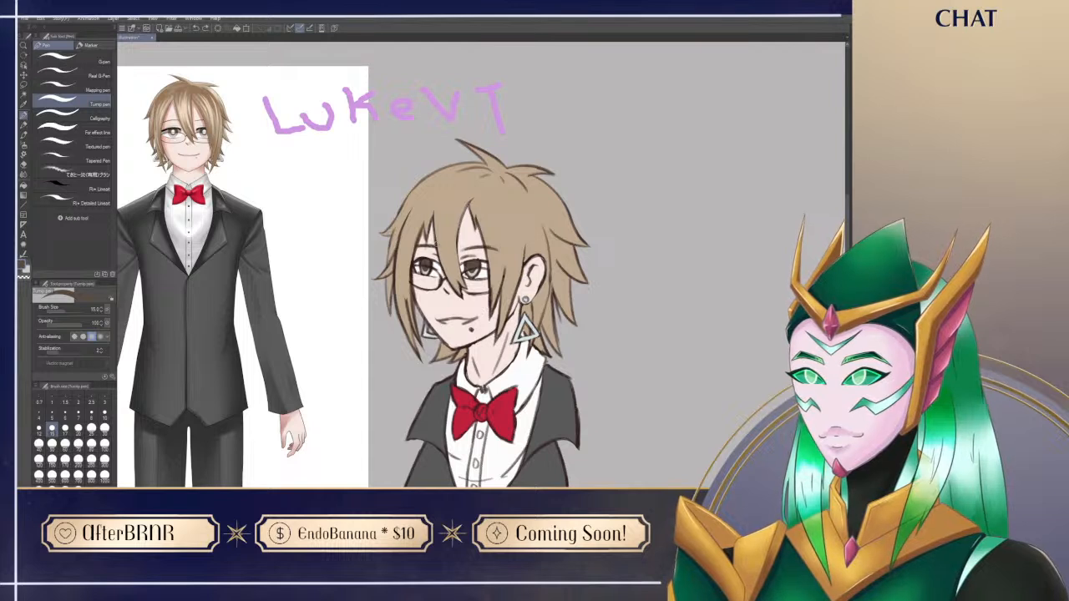
{"action": "left_click", "coordinate": [438, 264], "text": "alt"}
{"action": "left_click_drag", "start_coordinate": [472, 265], "coordinate": [425, 266]}
Step: Choose a muted grey-purple shadow colour and set the pen's brush size to 20 for shading the portrait
{"action": "left_click_drag", "start_coordinate": [556, 448], "coordinate": [536, 430]}
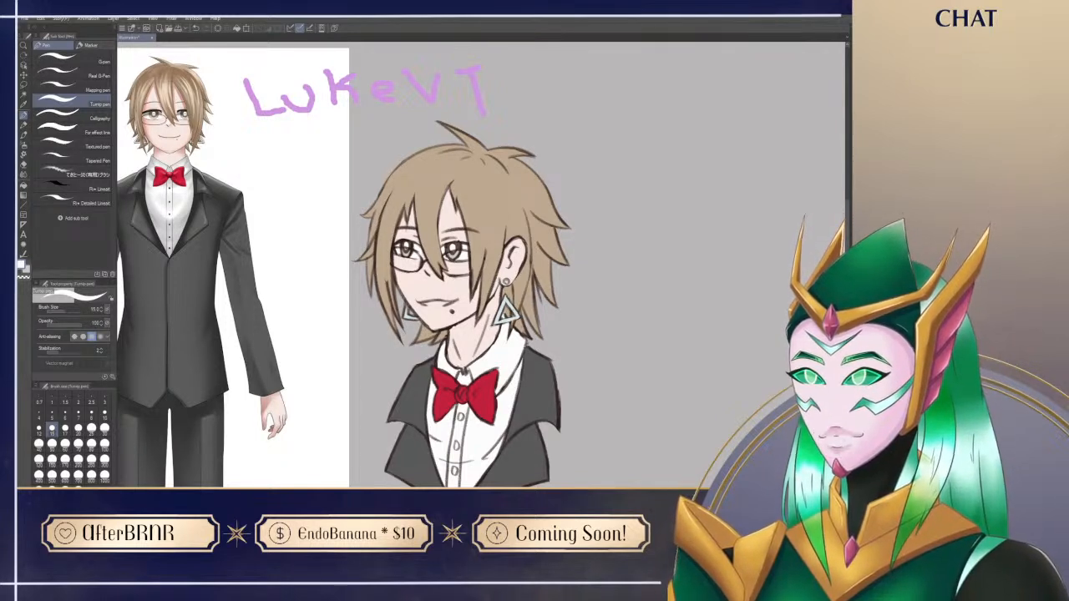
{"action": "left_click", "coordinate": [533, 382], "text": "alt"}
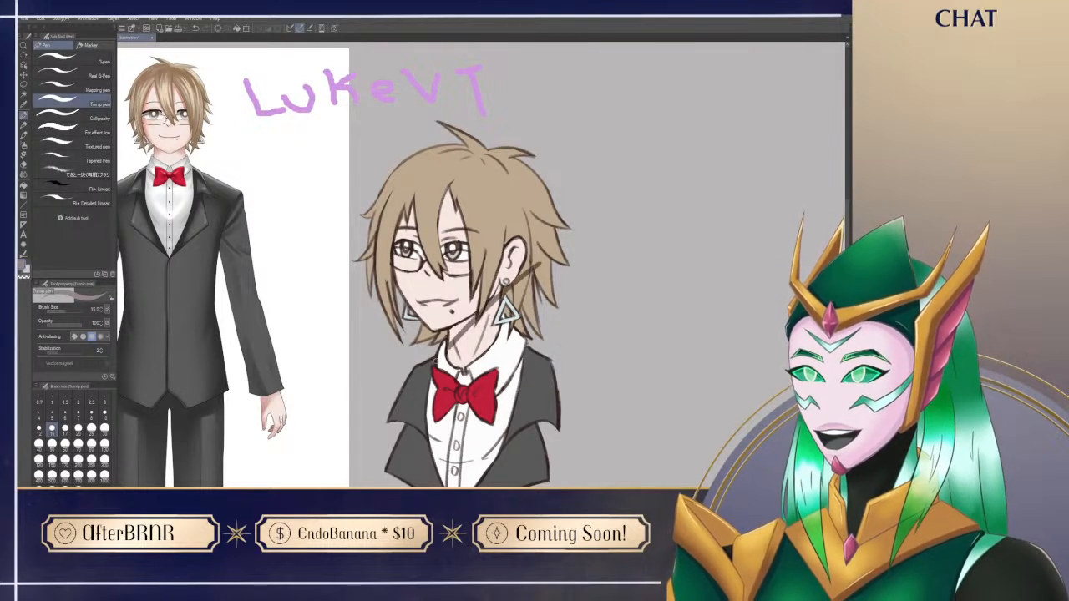
{"action": "left_click_drag", "start_coordinate": [585, 460], "coordinate": [614, 402]}
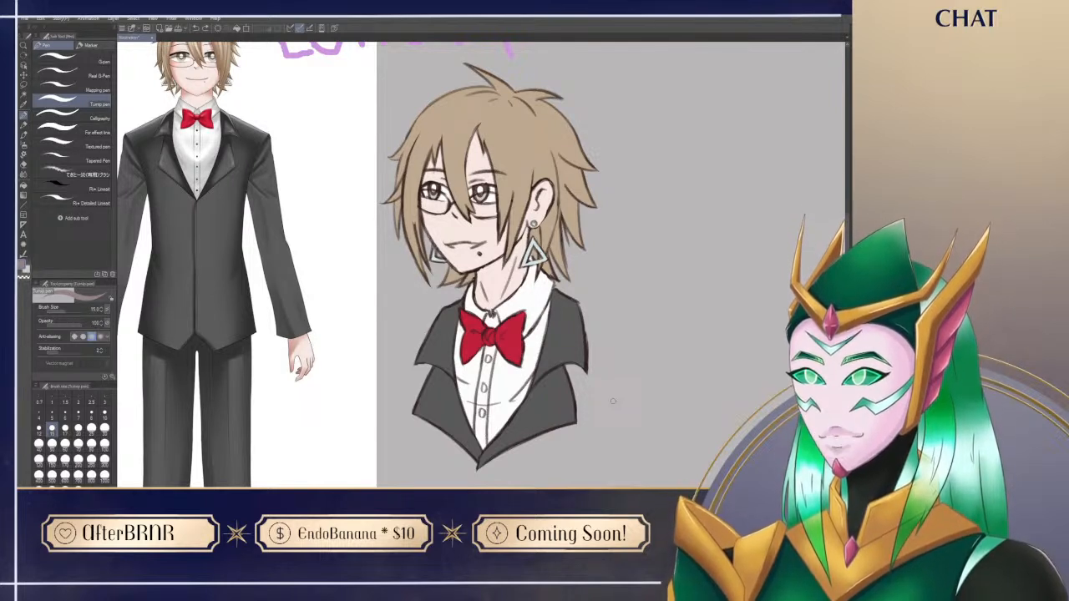
{"action": "key", "text": "bracketright"}
{"action": "key", "text": "bracketright"}
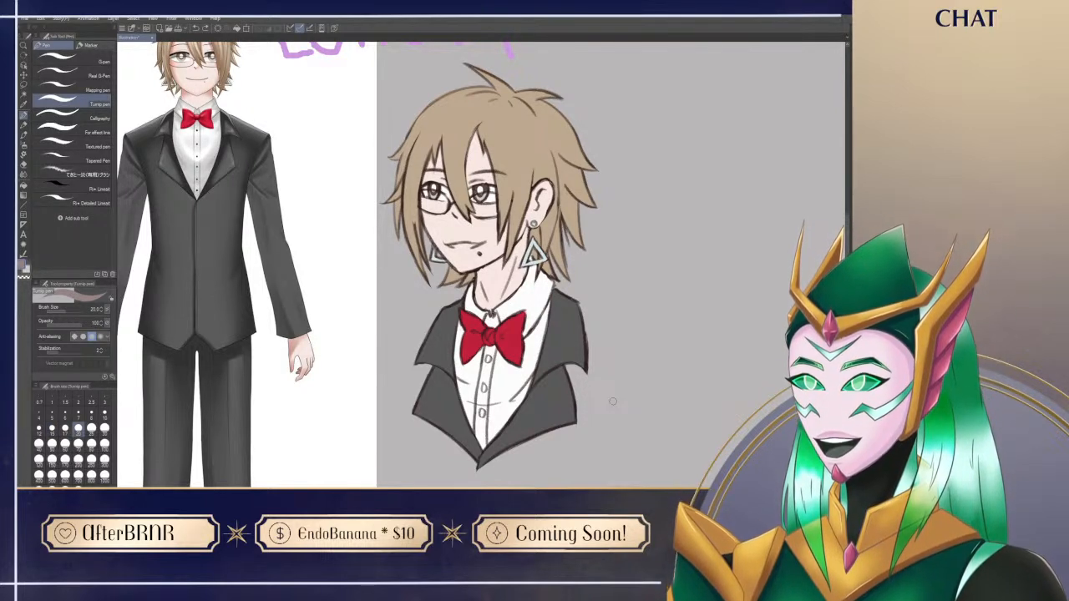
{"action": "left_click_drag", "start_coordinate": [624, 413], "coordinate": [634, 401]}
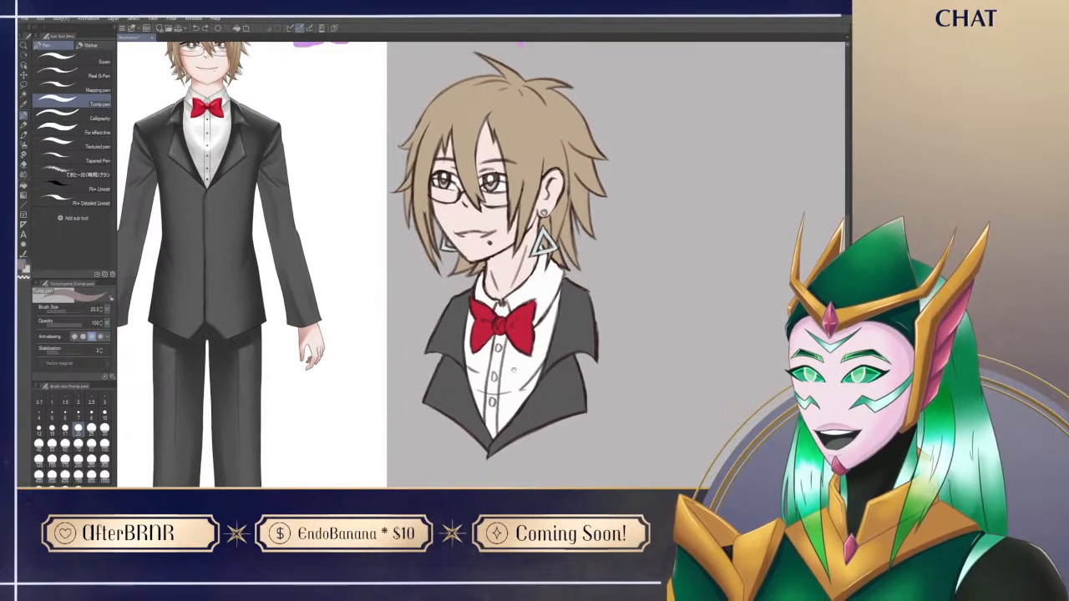
Step: Move the reference picture and its lettering farther away from the portrait
{"action": "left_click_drag", "start_coordinate": [561, 317], "coordinate": [573, 396]}
{"action": "left_click_drag", "start_coordinate": [351, 431], "coordinate": [287, 418]}
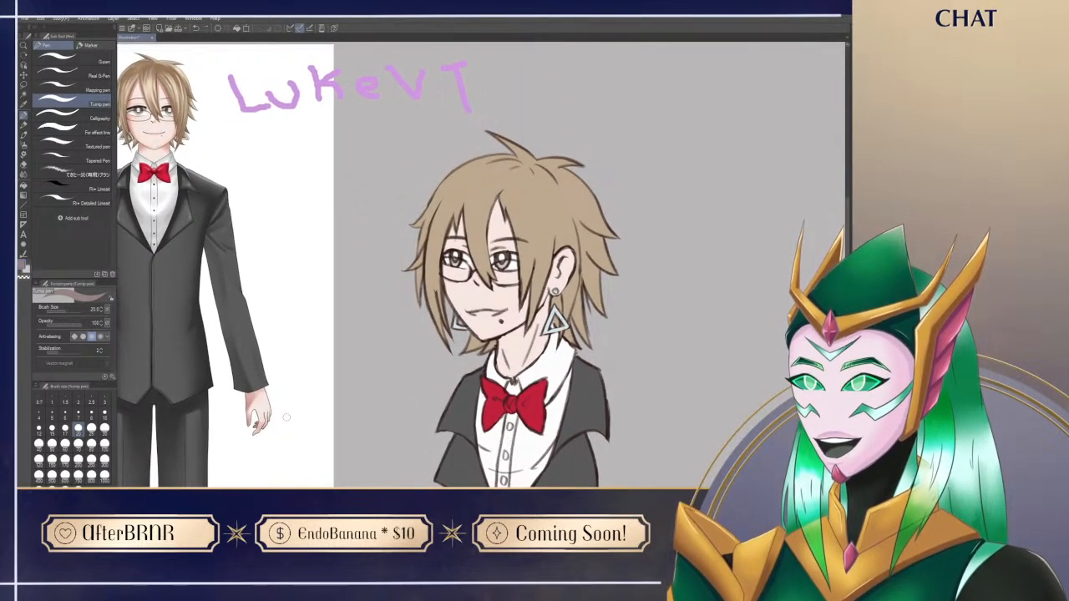
{"action": "left_click_drag", "start_coordinate": [300, 484], "coordinate": [278, 482]}
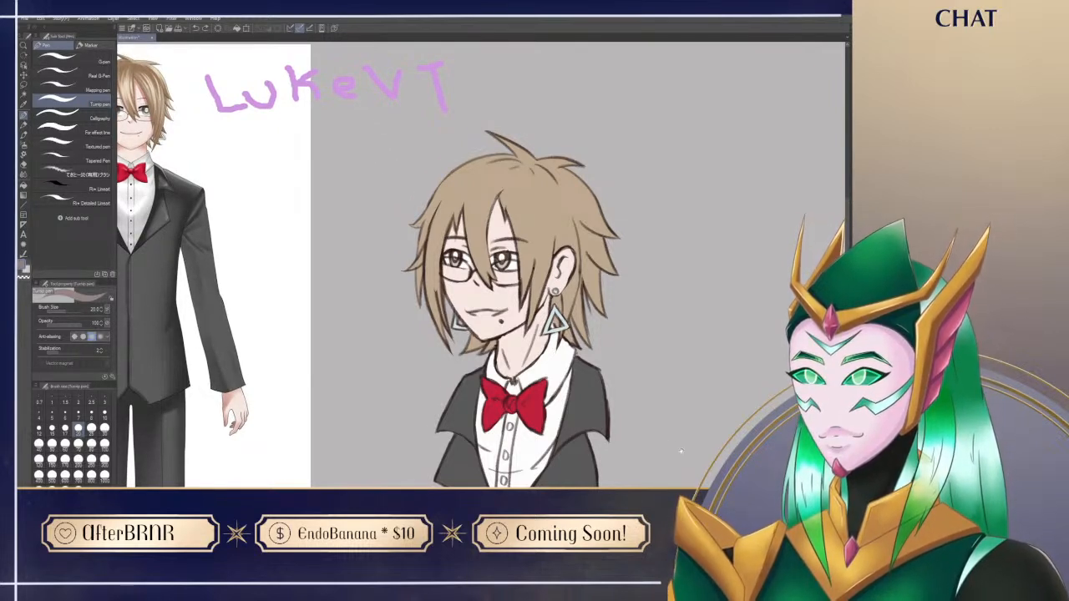
Step: Paint the shadow on the neck beneath the chin and clean up its edges with the eraser
{"action": "left_click_drag", "start_coordinate": [678, 454], "coordinate": [660, 435]}
{"action": "mouse_move", "coordinate": [484, 324]}
{"action": "left_mouse_down"}
{"action": "mouse_move", "coordinate": [487, 339]}
{"action": "mouse_move", "coordinate": [484, 323]}
{"action": "mouse_move", "coordinate": [506, 305]}
{"action": "mouse_move", "coordinate": [499, 336]}
{"action": "mouse_move", "coordinate": [516, 311]}
{"action": "mouse_move", "coordinate": [540, 239]}
{"action": "mouse_move", "coordinate": [531, 278]}
{"action": "mouse_move", "coordinate": [542, 307]}
{"action": "left_mouse_up"}
{"action": "key", "text": "e"}
{"action": "key", "text": "p"}
{"action": "key", "text": "e"}
{"action": "key", "text": "p"}
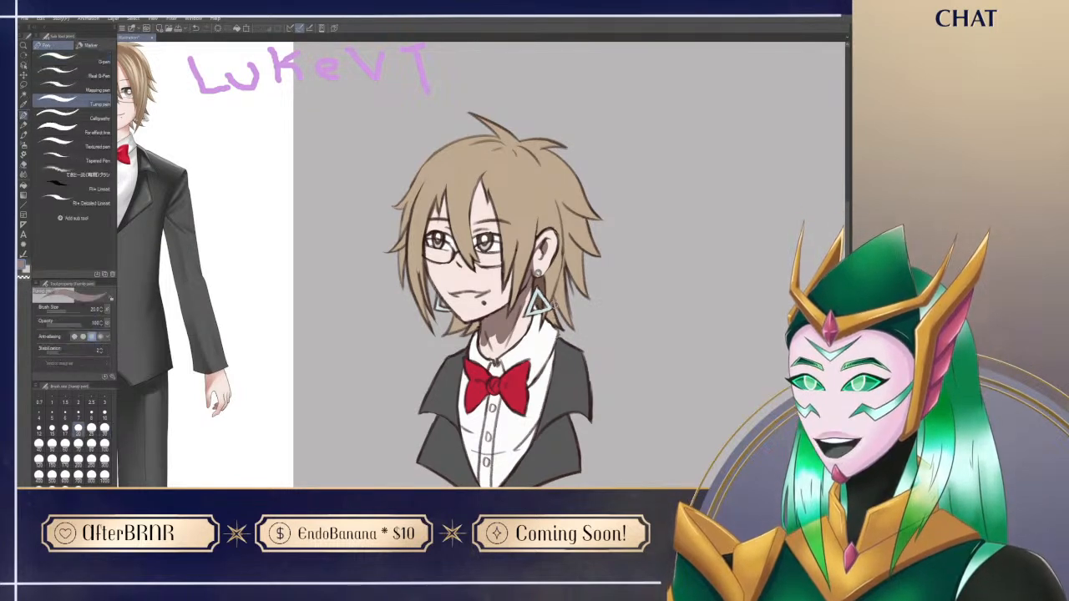
Step: Shade the hair behind the near-side ear and refine the shape of the neck shadow
{"action": "left_click_drag", "start_coordinate": [548, 314], "coordinate": [552, 320]}
{"action": "left_click_drag", "start_coordinate": [560, 238], "coordinate": [542, 292]}
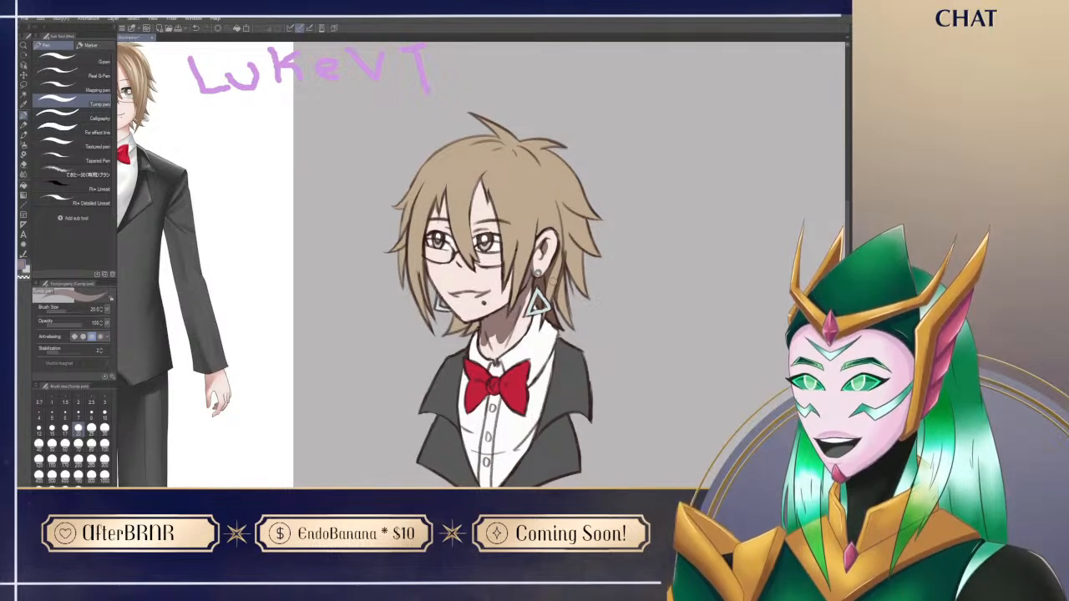
{"action": "key", "text": "e"}
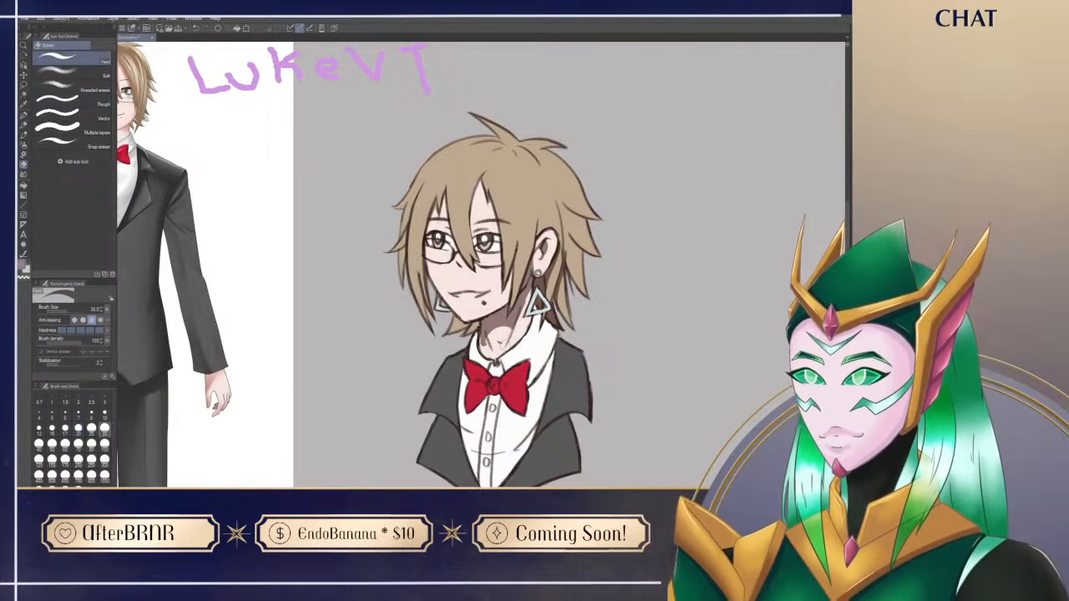
{"action": "key", "text": "p"}
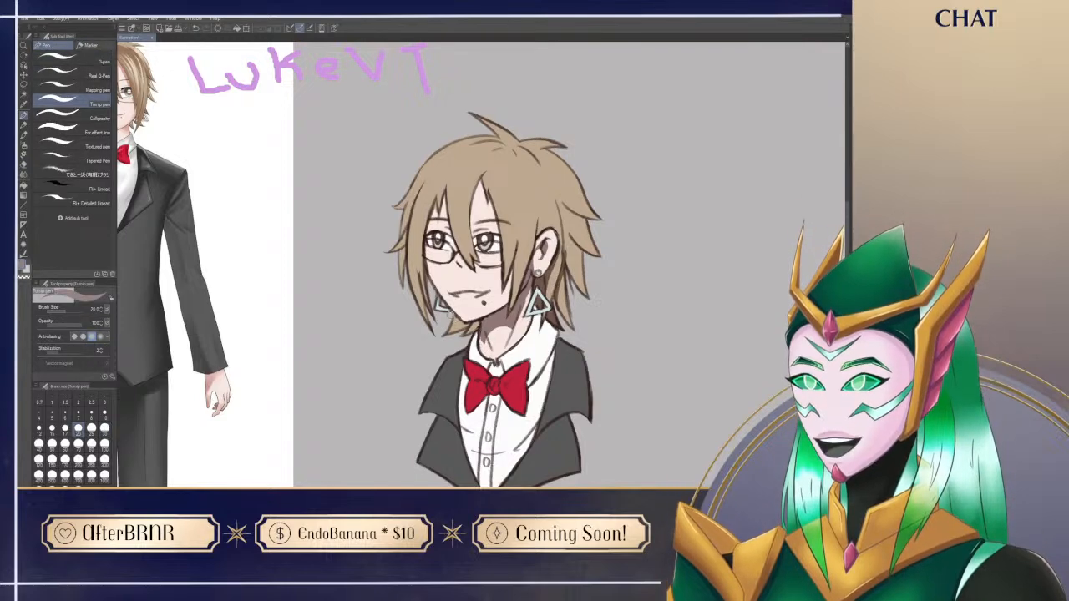
Step: Shade the bow tie and the shadow it casts on the shirt, trimming the excess
{"action": "left_click_drag", "start_coordinate": [580, 396], "coordinate": [584, 355]}
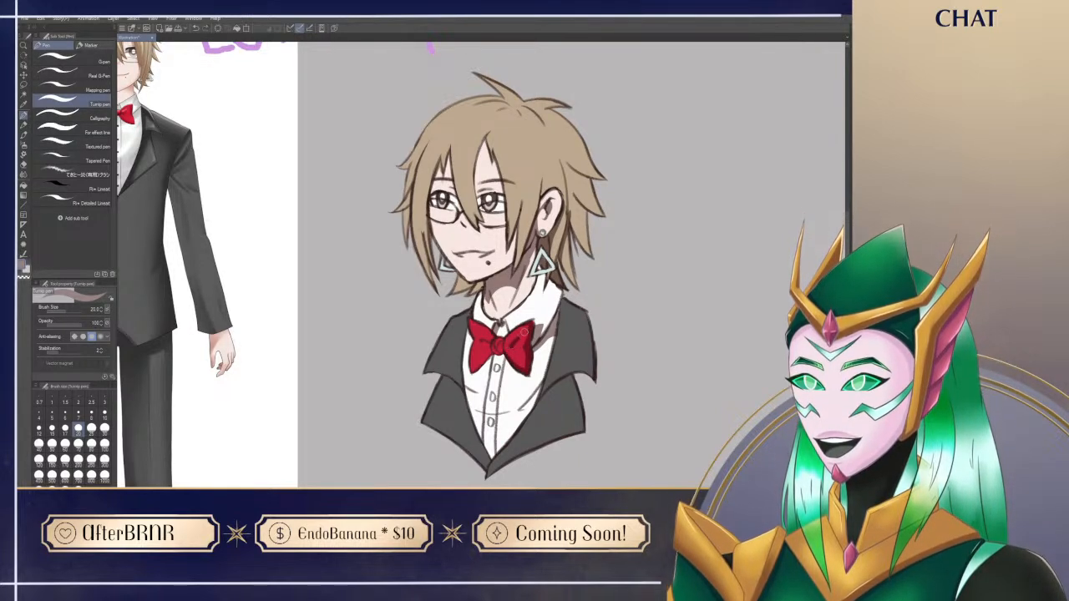
{"action": "key", "text": "e"}
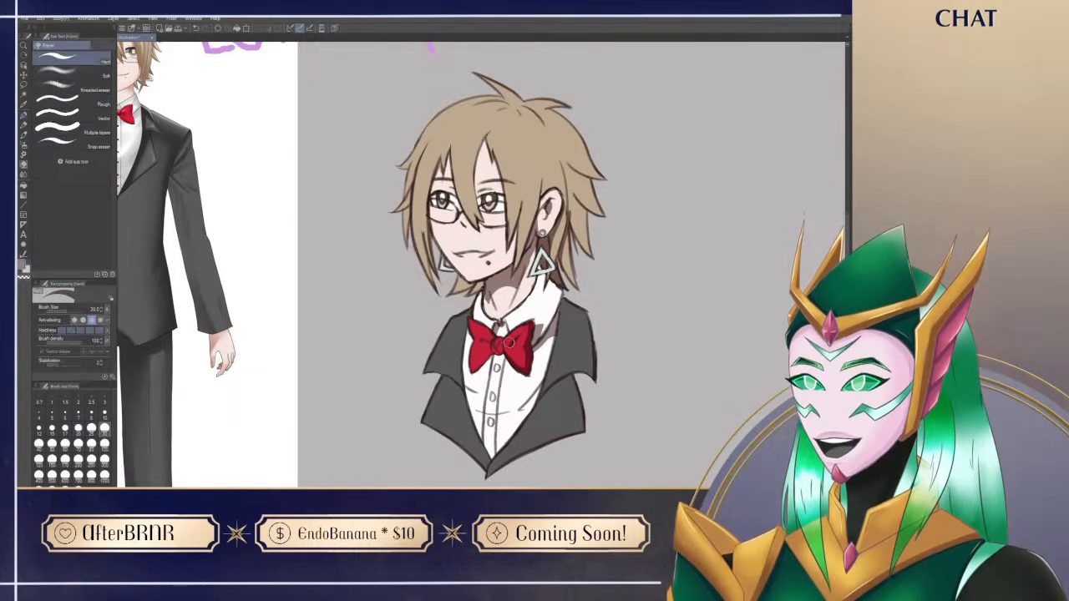
{"action": "key", "text": "p"}
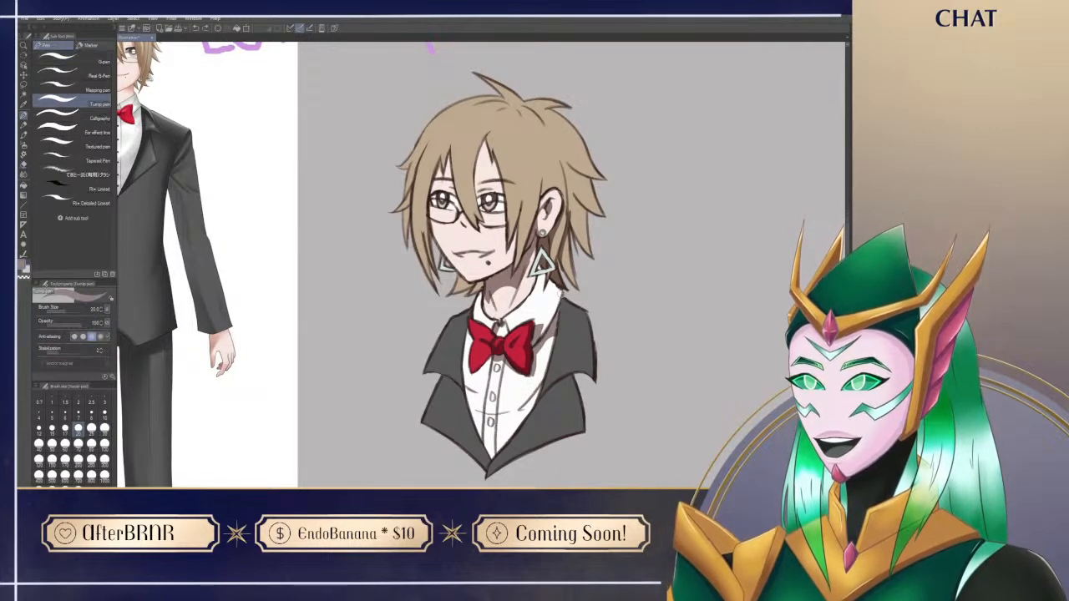
Step: Shade the jacket beneath the near-side lapel and the shirt collar beneath the hair
{"action": "left_click_drag", "start_coordinate": [554, 406], "coordinate": [579, 338]}
{"action": "key", "text": "ctrl+z"}
{"action": "left_click_drag", "start_coordinate": [540, 370], "coordinate": [581, 343]}
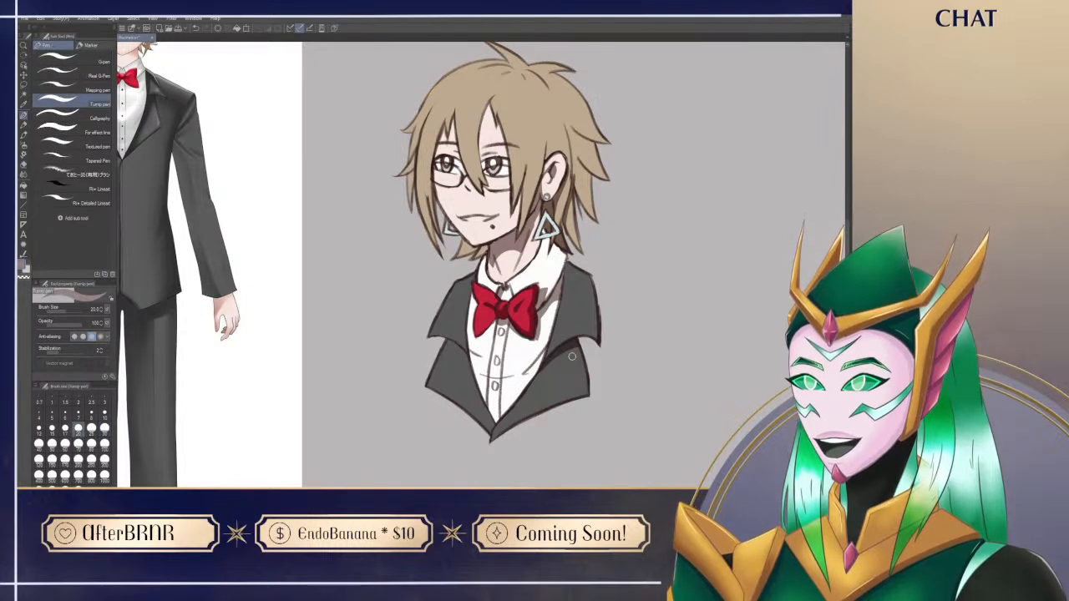
{"action": "left_click_drag", "start_coordinate": [555, 242], "coordinate": [543, 304]}
{"action": "left_click_drag", "start_coordinate": [562, 248], "coordinate": [558, 285]}
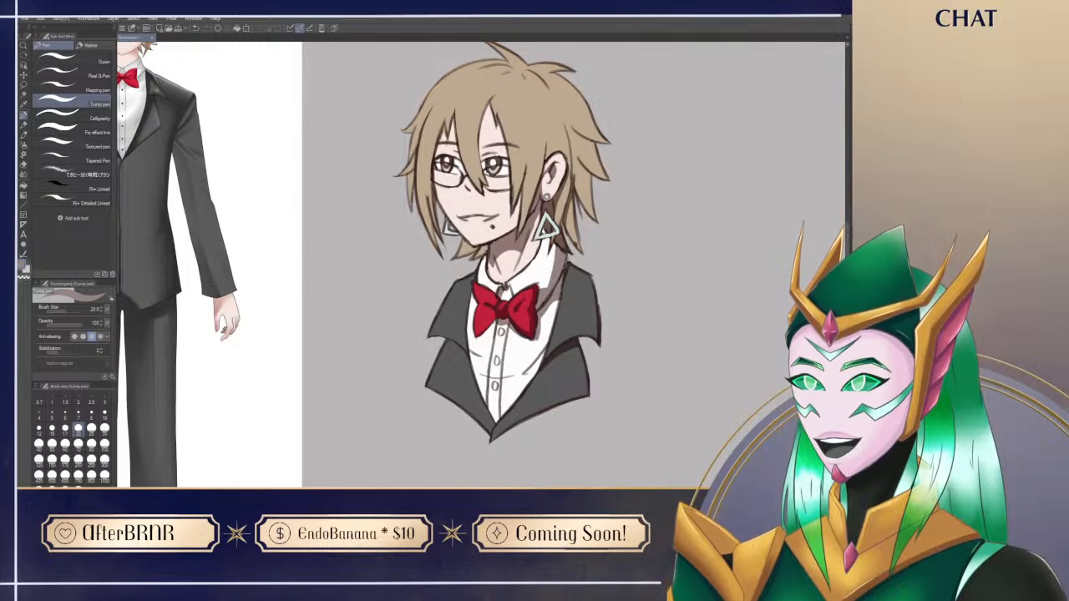
{"action": "left_click_drag", "start_coordinate": [568, 261], "coordinate": [552, 326]}
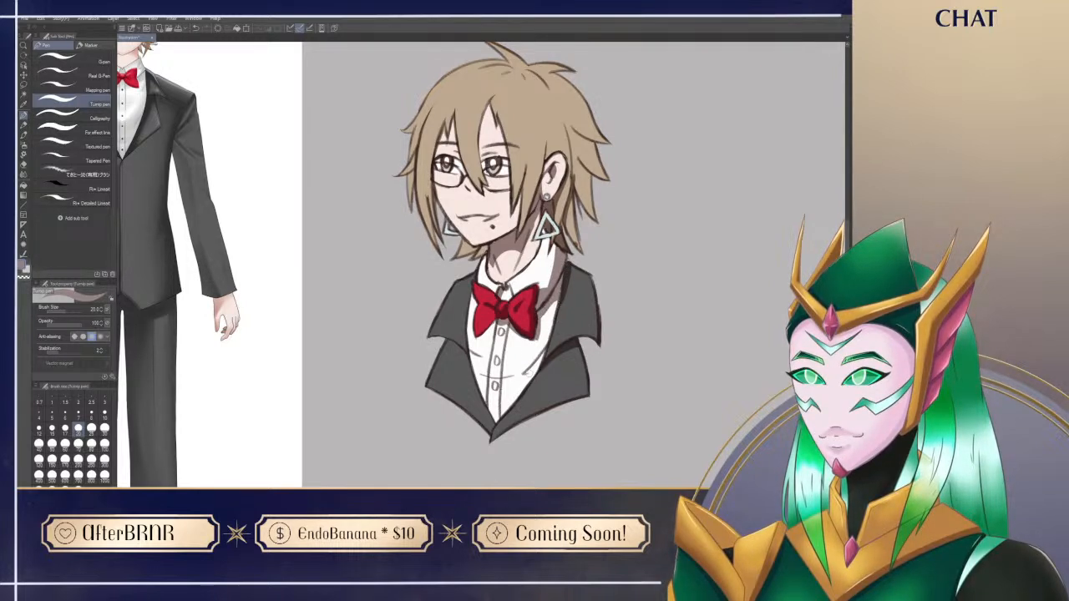
Step: Paint a shadow on the shirt front along the edge of the near-side lapel
{"action": "mouse_move", "coordinate": [525, 374]}
{"action": "left_mouse_down"}
{"action": "mouse_move", "coordinate": [548, 344]}
{"action": "mouse_move", "coordinate": [551, 354]}
{"action": "mouse_move", "coordinate": [543, 339]}
{"action": "left_mouse_up"}
{"action": "key", "text": "ctrl+z"}
{"action": "mouse_move", "coordinate": [590, 384]}
{"action": "left_mouse_down"}
{"action": "mouse_move", "coordinate": [570, 415]}
{"action": "mouse_move", "coordinate": [554, 413]}
{"action": "left_mouse_up"}
{"action": "scroll", "coordinate": [554, 413], "scroll_direction": "up", "scroll_amount": 2}
{"action": "left_click", "coordinate": [503, 303], "text": "alt"}
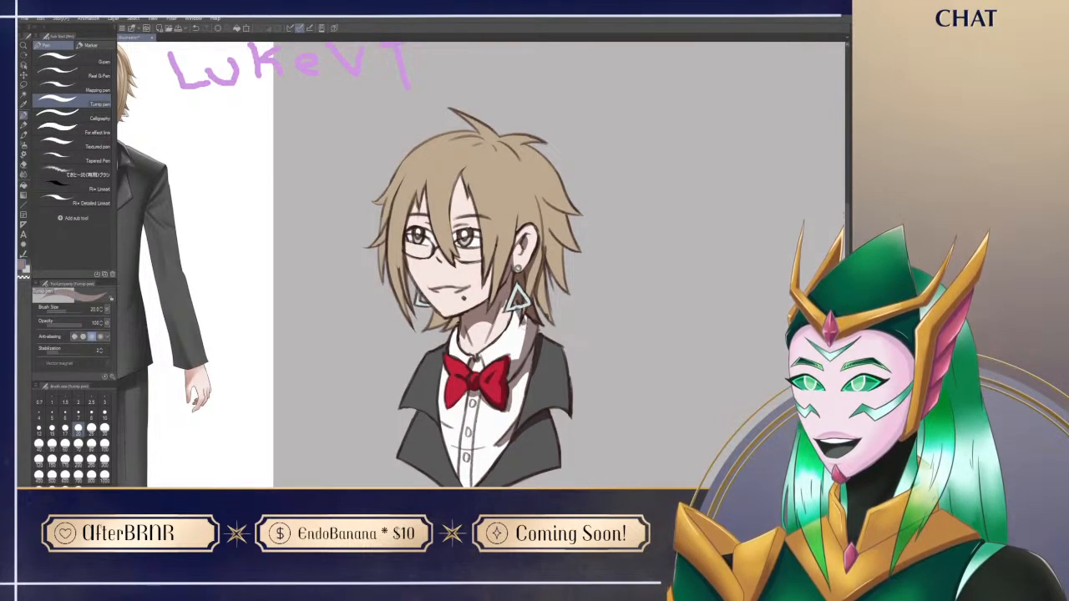
Step: Refine the shadow across the near side of the shirt collar below the triangle earring
{"action": "key", "text": "e"}
{"action": "key", "text": "p"}
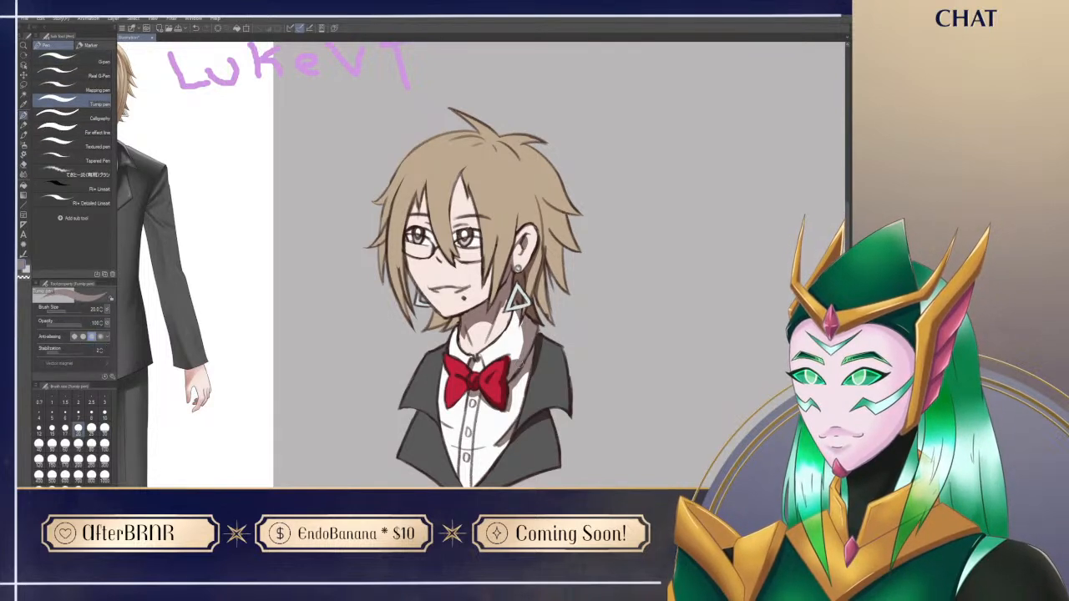
{"action": "left_click_drag", "start_coordinate": [519, 321], "coordinate": [516, 361]}
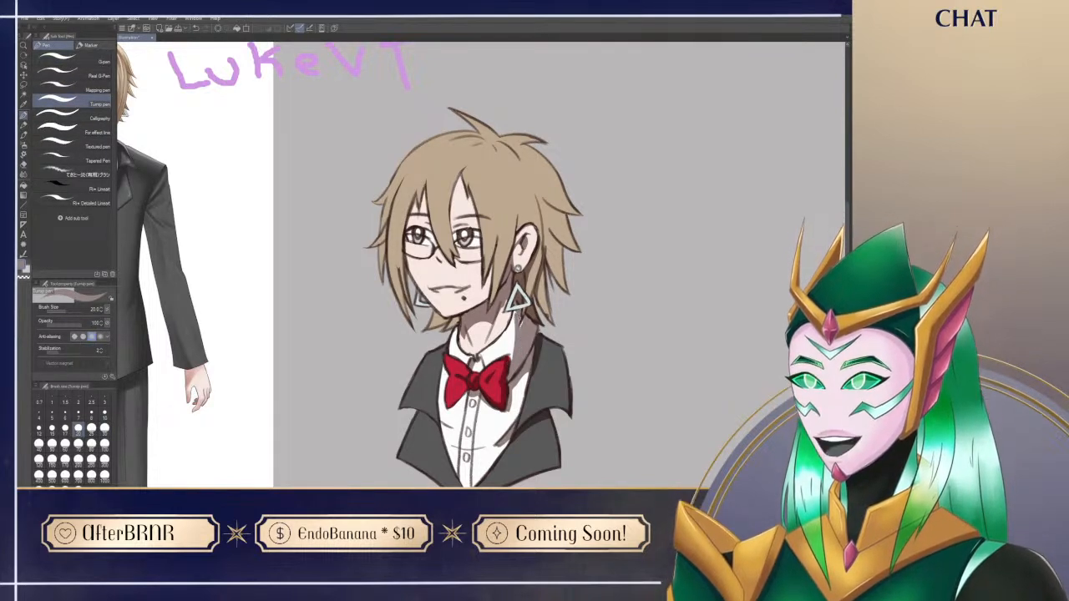
{"action": "left_click_drag", "start_coordinate": [514, 320], "coordinate": [511, 363]}
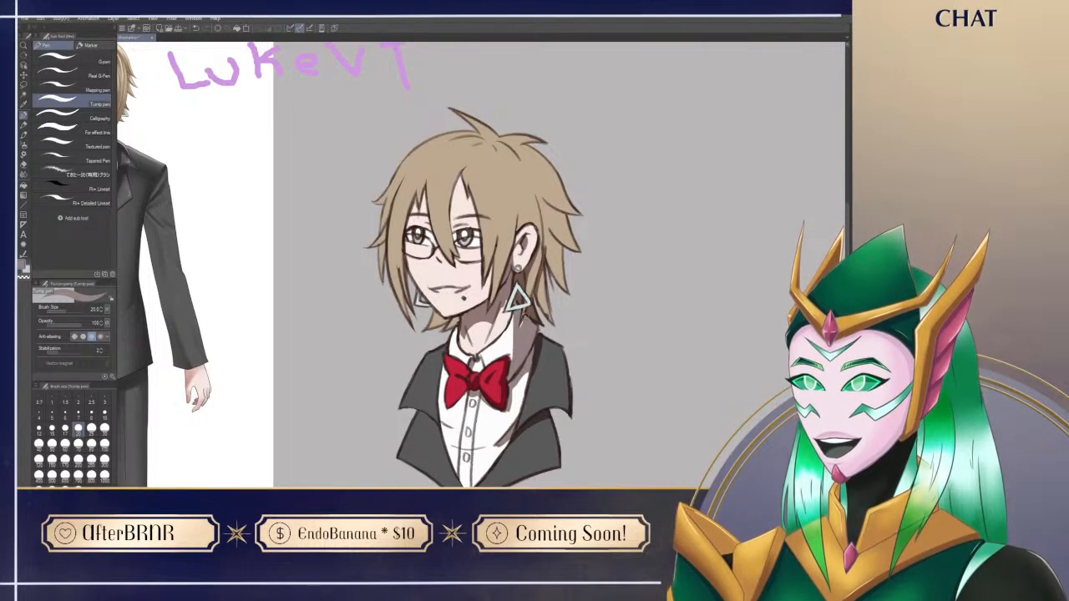
{"action": "key", "text": "e"}
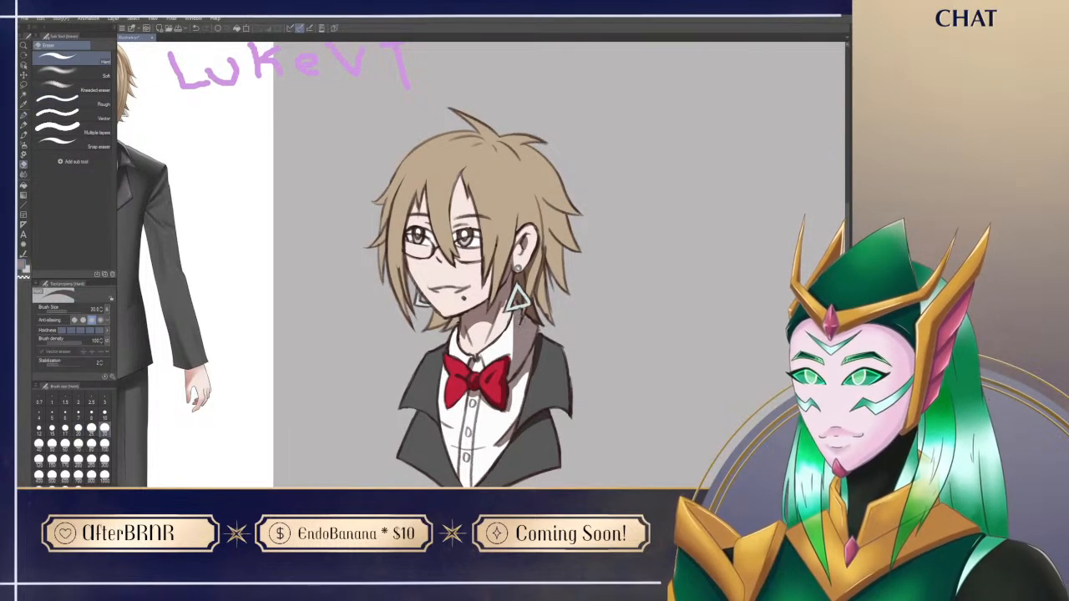
{"action": "key", "text": "p"}
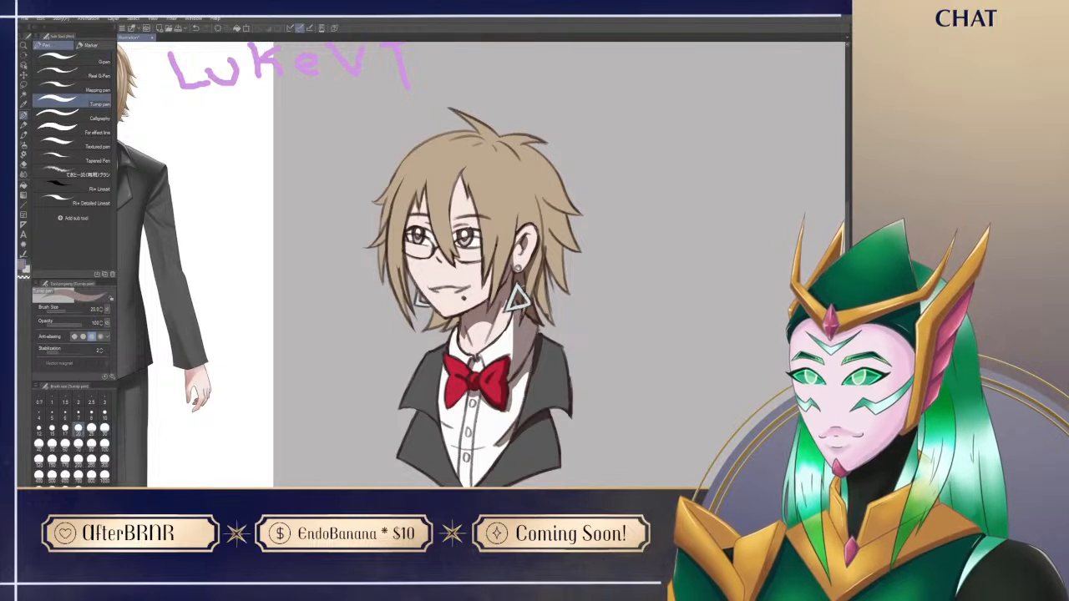
{"action": "left_click_drag", "start_coordinate": [509, 327], "coordinate": [511, 365]}
{"action": "left_click_drag", "start_coordinate": [577, 446], "coordinate": [553, 464]}
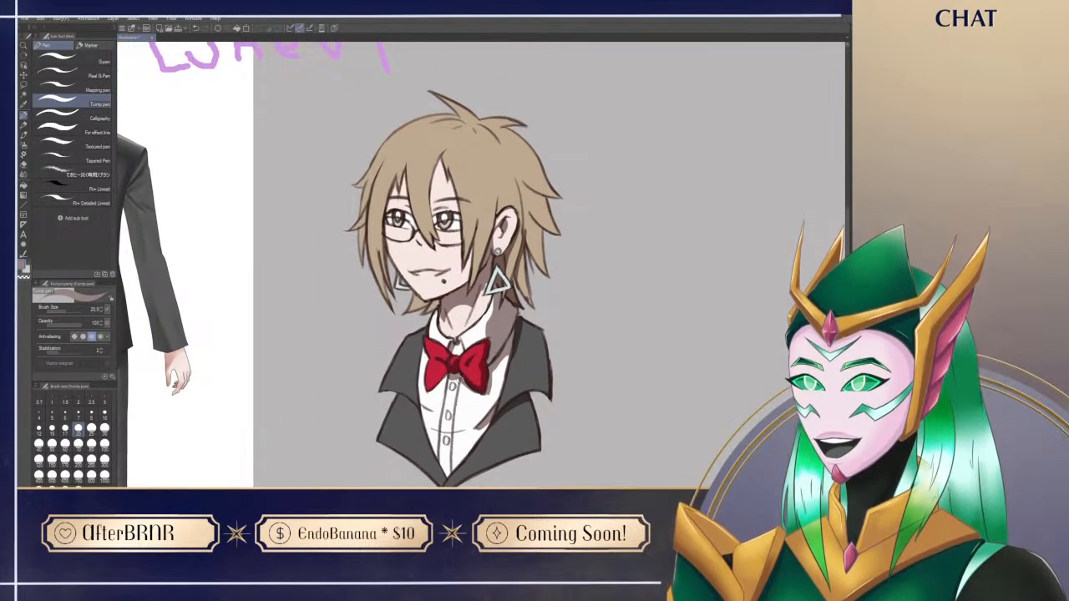
Step: Shade the shirt front alongside the button placket and tidy the shadow with the eraser
{"action": "left_click_drag", "start_coordinate": [459, 398], "coordinate": [453, 485]}
{"action": "key", "text": "ctrl+z"}
{"action": "left_click_drag", "start_coordinate": [457, 434], "coordinate": [457, 466]}
{"action": "key", "text": "e"}
{"action": "key", "text": "p"}
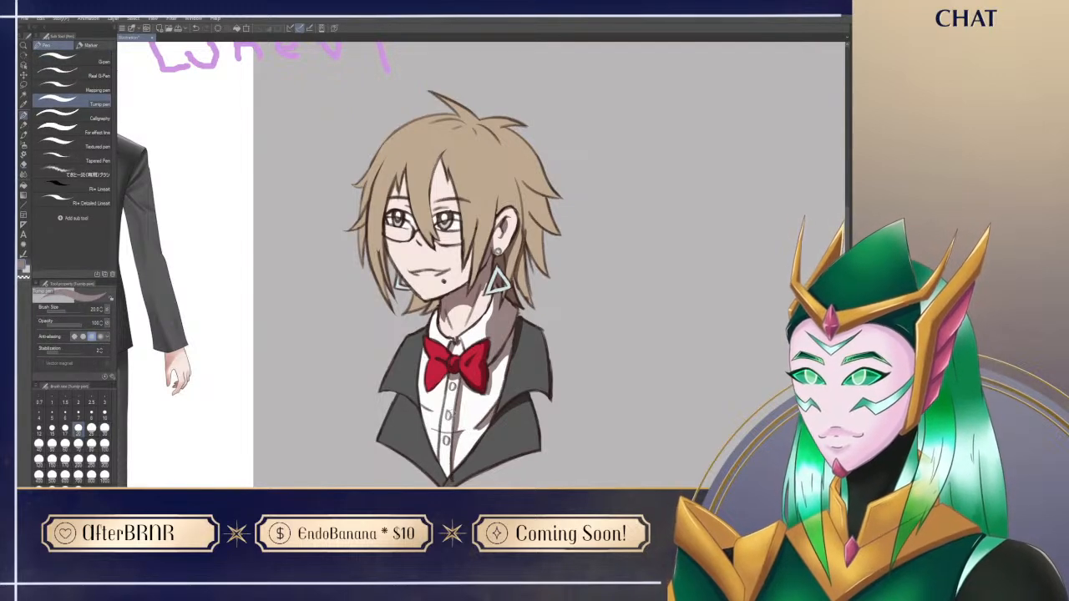
Step: Rotate the canvas and shade the far side of the shirt placket and the fold near the lowest button
{"action": "key", "text": "r"}
{"action": "key", "text": "p"}
{"action": "key", "text": "r"}
{"action": "left_click_drag", "start_coordinate": [477, 441], "coordinate": [578, 376]}
{"action": "key", "text": "p"}
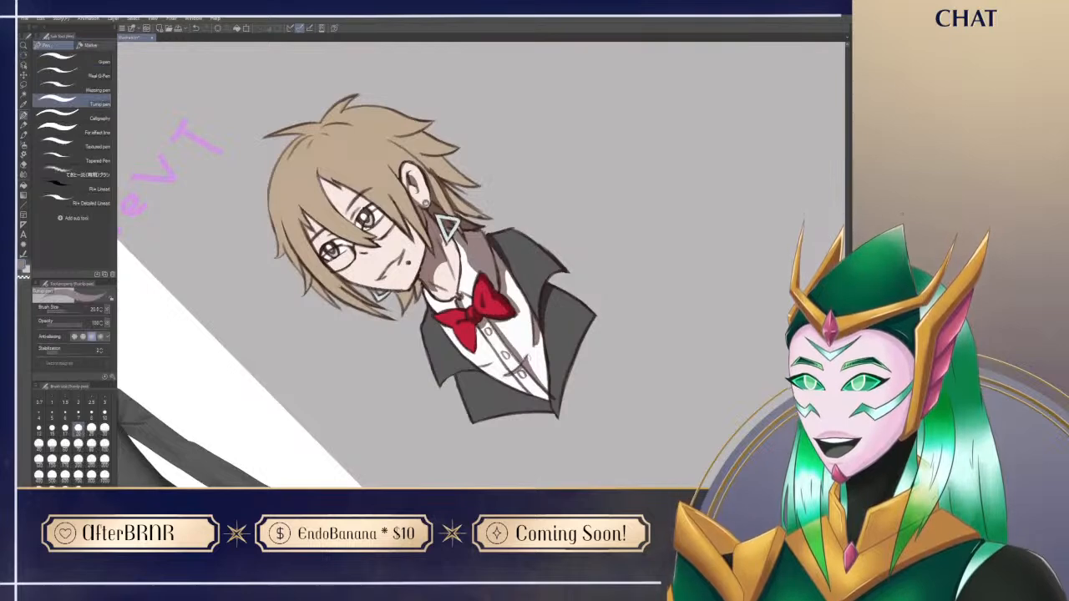
{"action": "key", "text": "ctrl+z"}
{"action": "key", "text": "r"}
{"action": "left_click_drag", "start_coordinate": [598, 416], "coordinate": [384, 427]}
{"action": "key", "text": "p"}
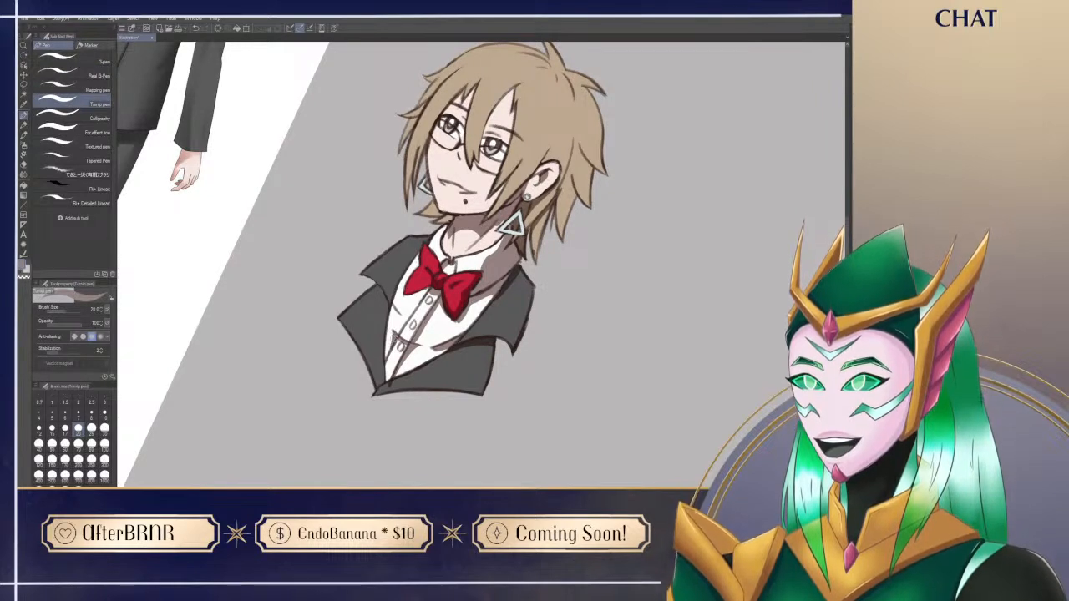
{"action": "key", "text": "e"}
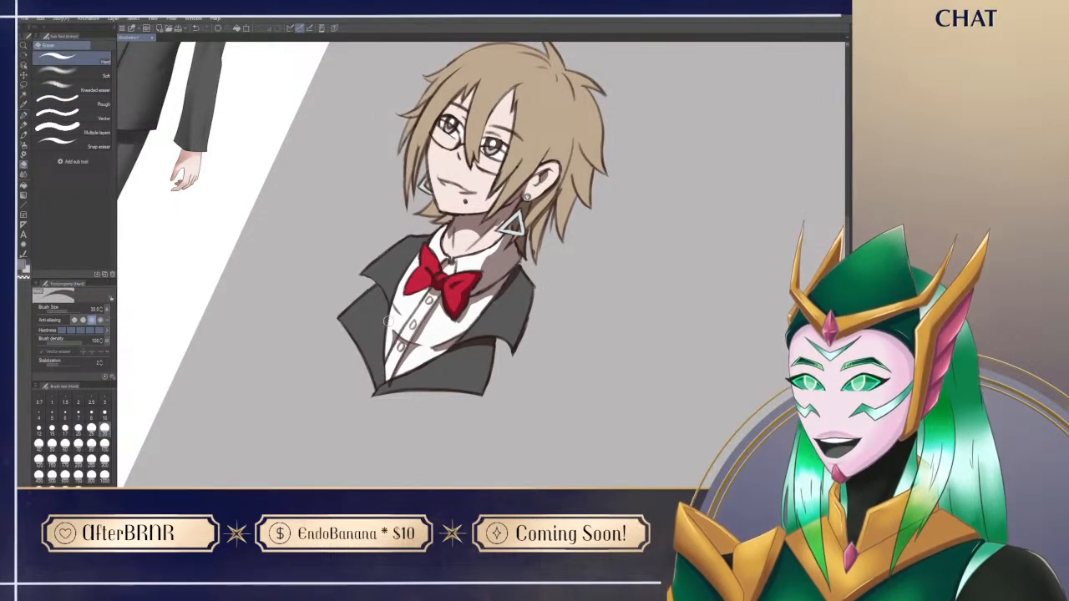
{"action": "key", "text": "p"}
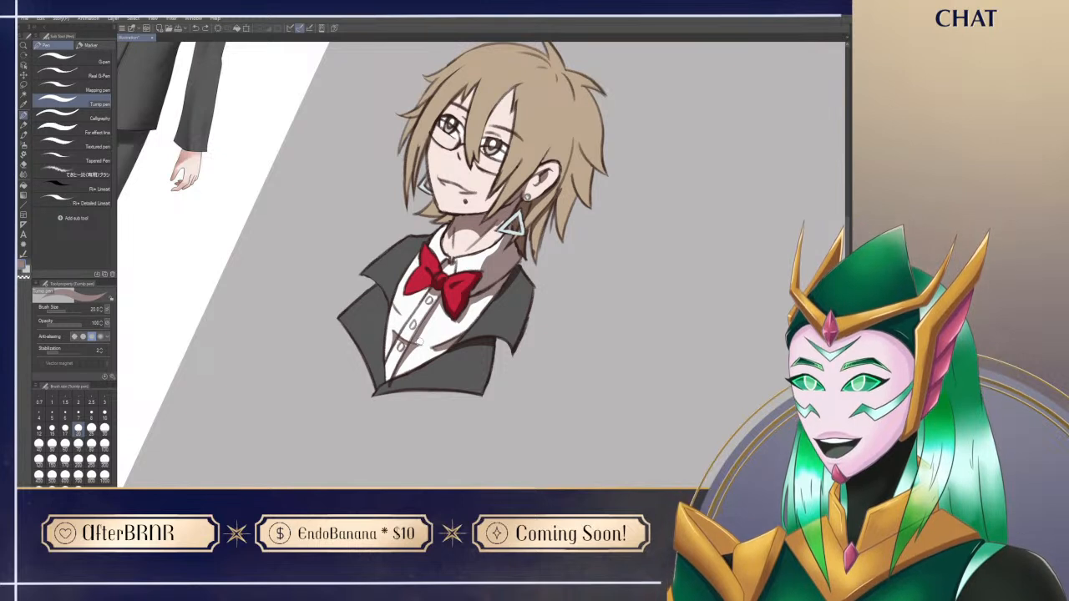
Step: Reset the canvas rotation and shade the lower and inner edges of the jacket, cleaning up around its pointed tip
{"action": "key", "text": "ctrl+@"}
{"action": "key", "text": "e"}
{"action": "left_click_drag", "start_coordinate": [450, 407], "coordinate": [450, 414]}
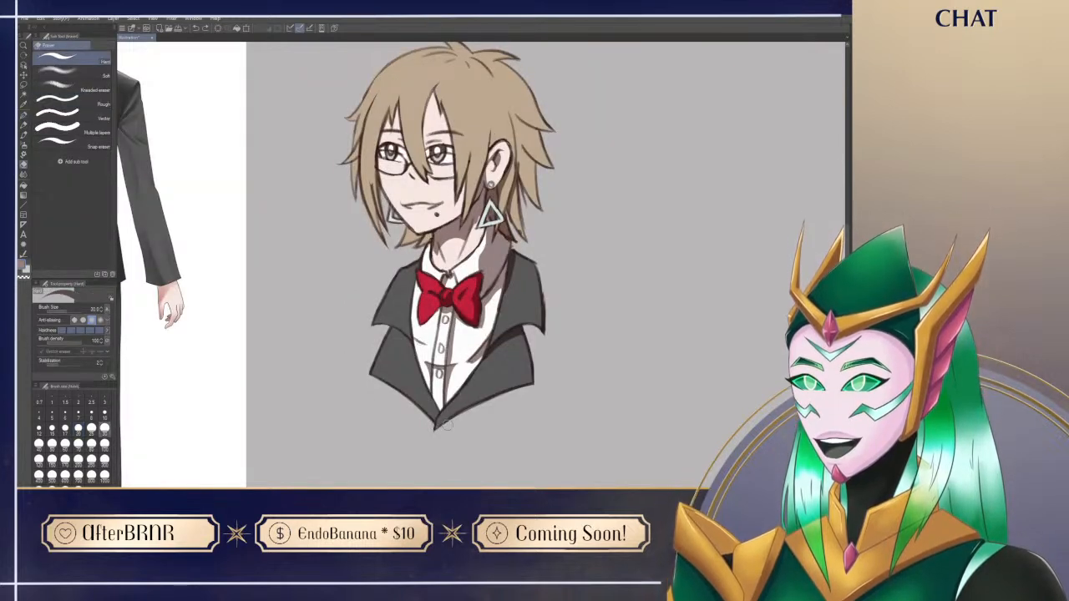
{"action": "key", "text": "p"}
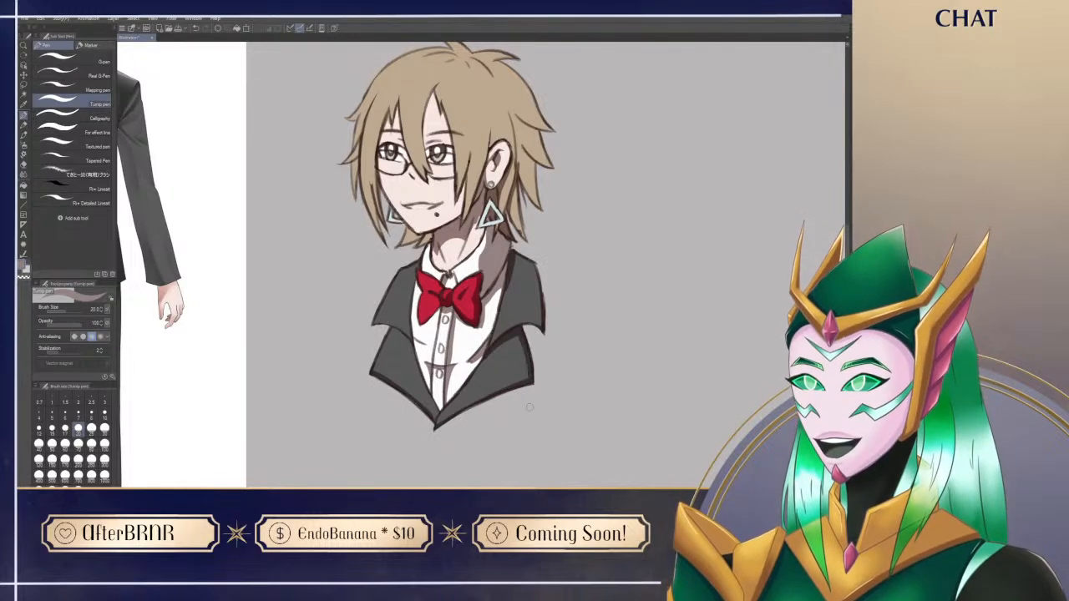
{"action": "left_click_drag", "start_coordinate": [531, 382], "coordinate": [438, 424]}
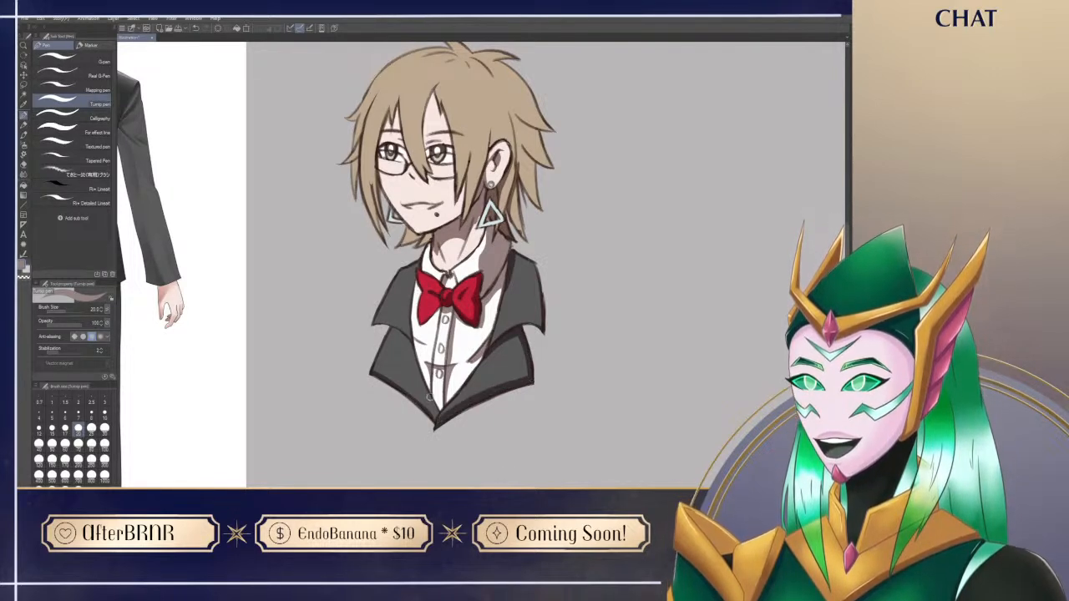
{"action": "left_click_drag", "start_coordinate": [412, 319], "coordinate": [434, 397]}
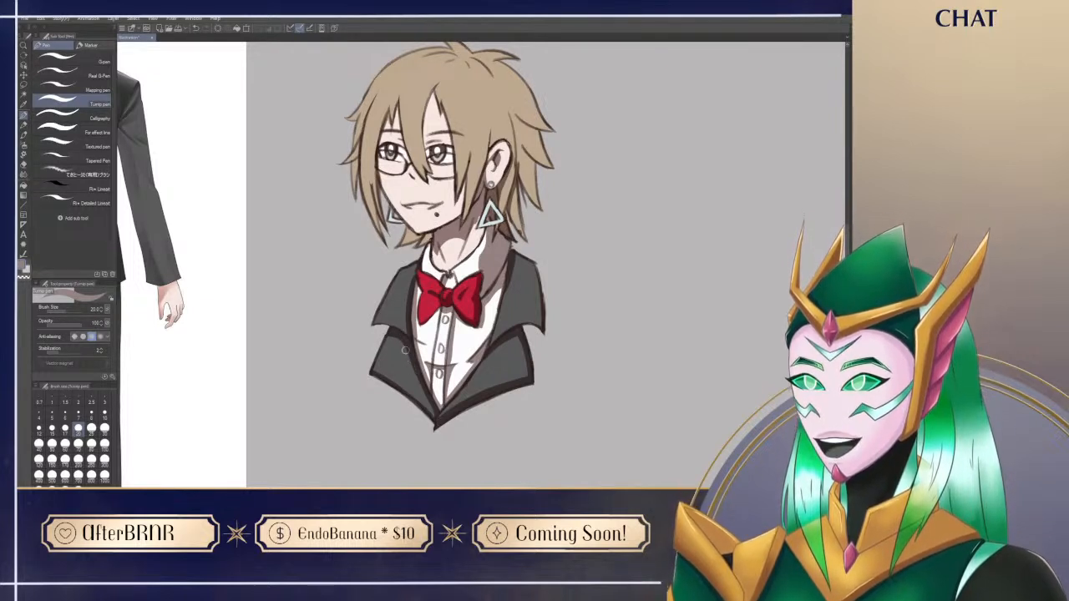
{"action": "scroll", "coordinate": [536, 363], "scroll_direction": "down", "scroll_amount": 2}
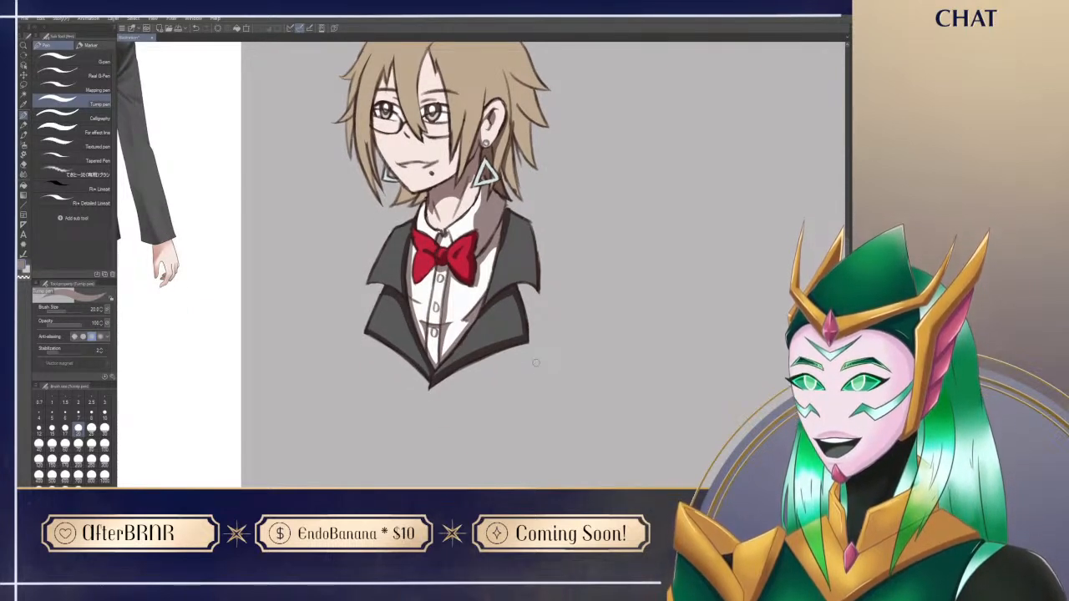
{"action": "left_click_drag", "start_coordinate": [511, 395], "coordinate": [522, 421]}
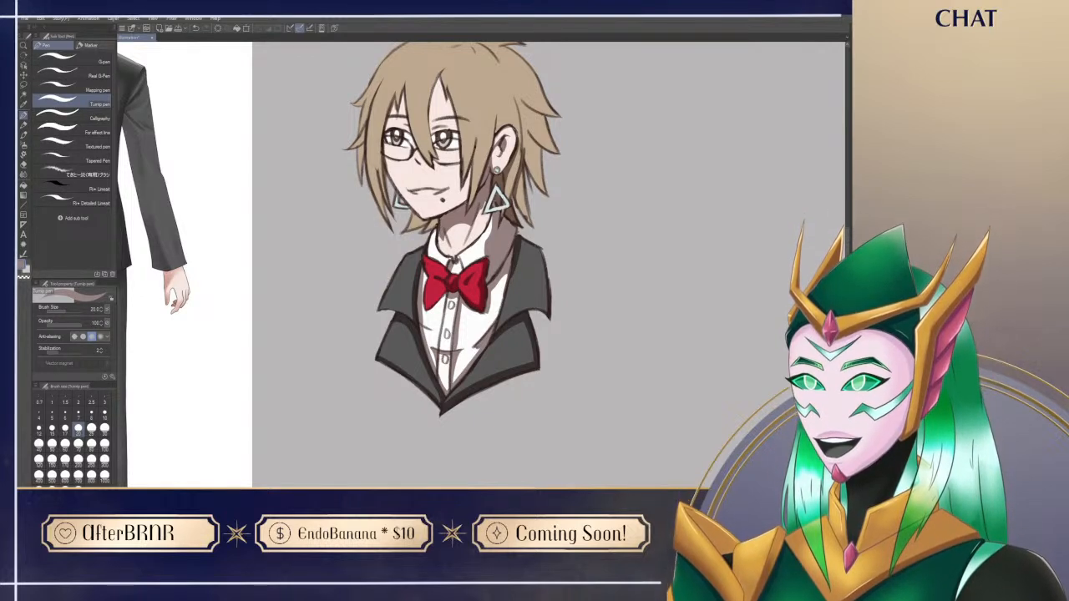
Step: Refine the neck shadow between the jaw and the shirt collar, tidying its edges with the eraser
{"action": "left_click_drag", "start_coordinate": [572, 417], "coordinate": [563, 443]}
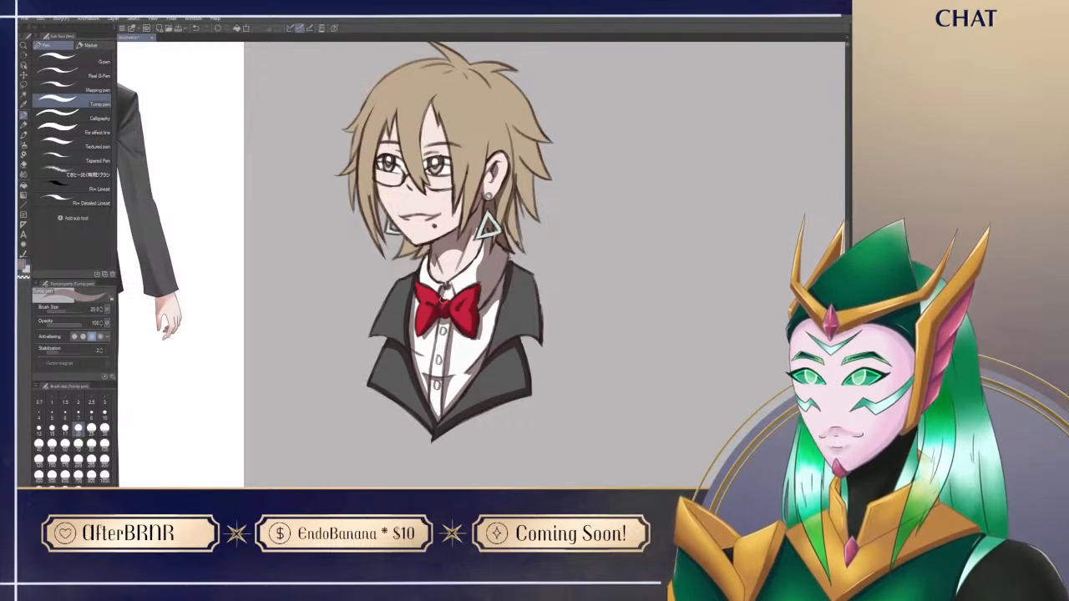
{"action": "key", "text": "e"}
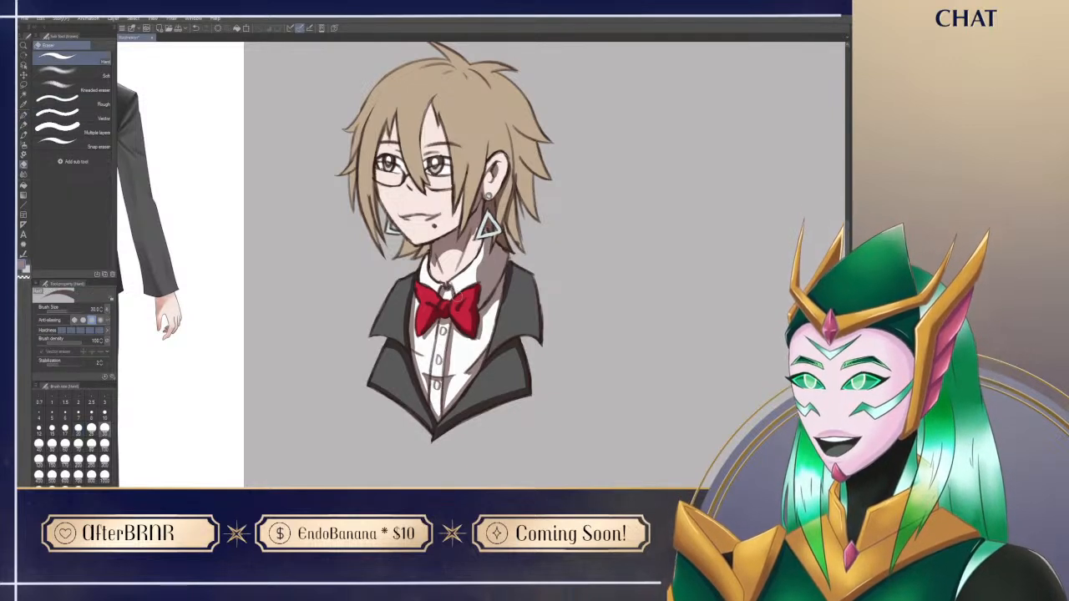
{"action": "key", "text": "p"}
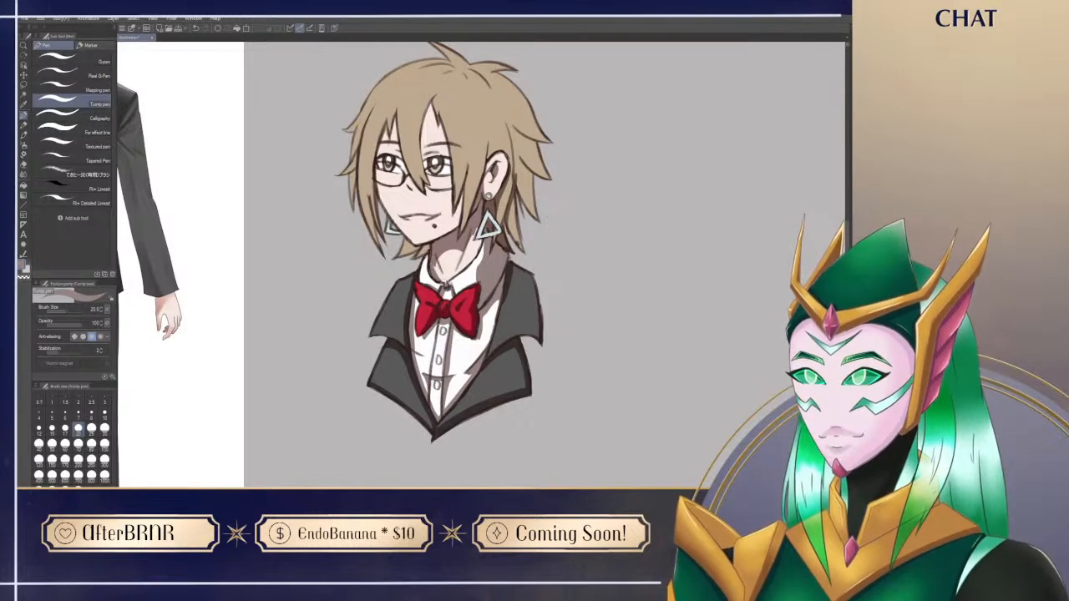
{"action": "key", "text": "e"}
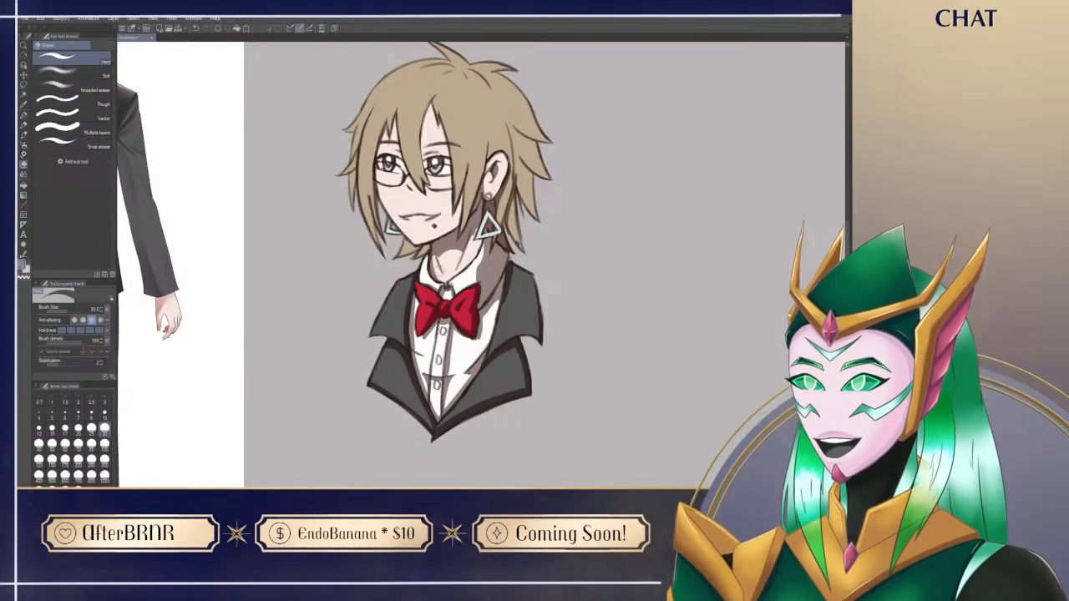
{"action": "key", "text": "p"}
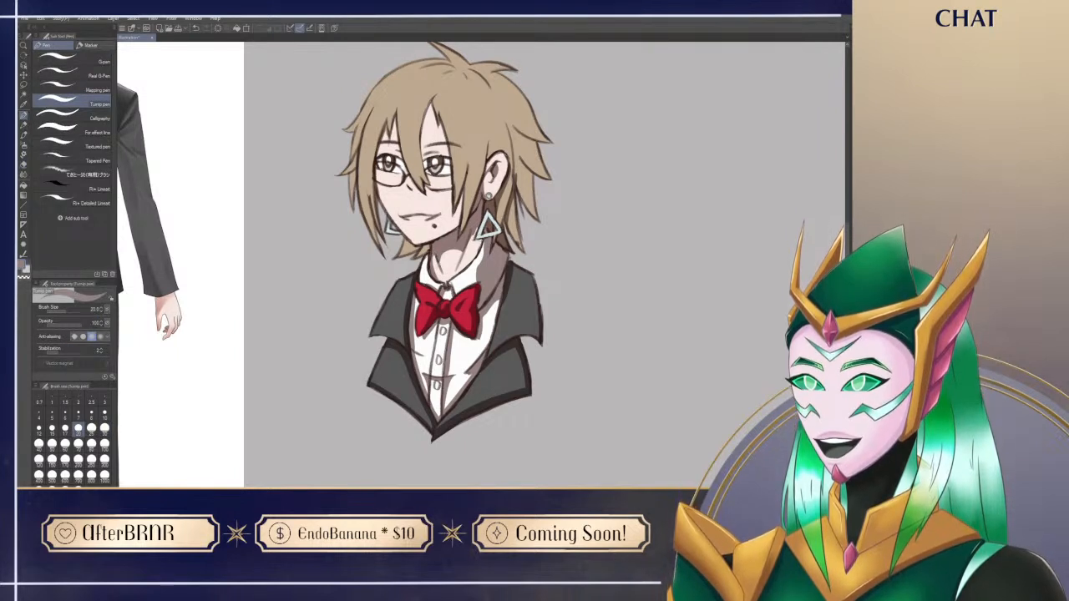
{"action": "mouse_move", "coordinate": [464, 253]}
{"action": "left_mouse_down"}
{"action": "mouse_move", "coordinate": [482, 242]}
{"action": "mouse_move", "coordinate": [476, 228]}
{"action": "left_mouse_up"}
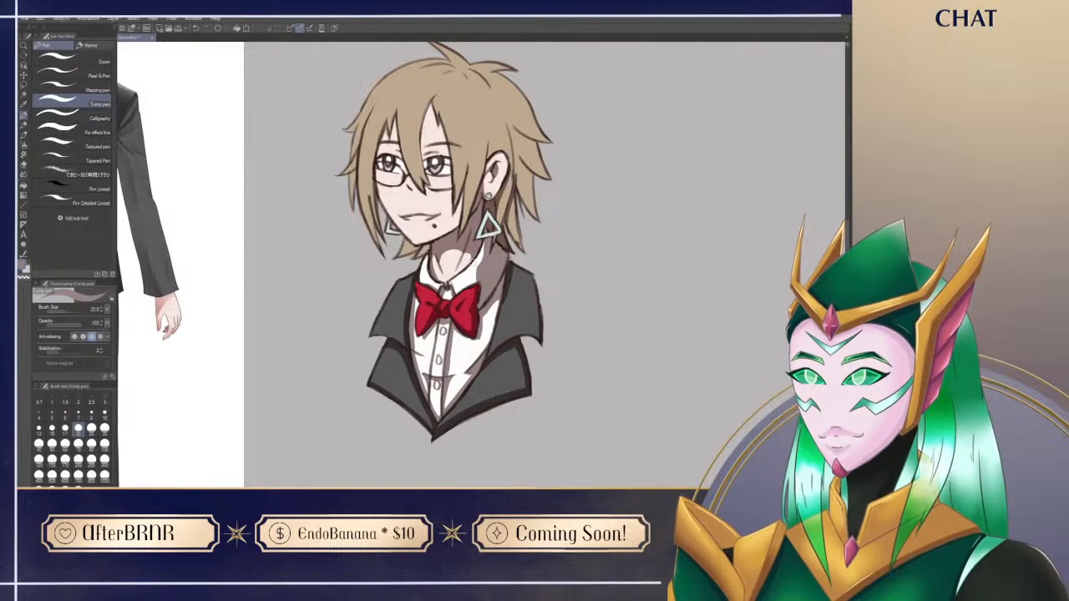
{"action": "key", "text": "e"}
{"action": "left_click_drag", "start_coordinate": [471, 235], "coordinate": [467, 262]}
{"action": "key", "text": "p"}
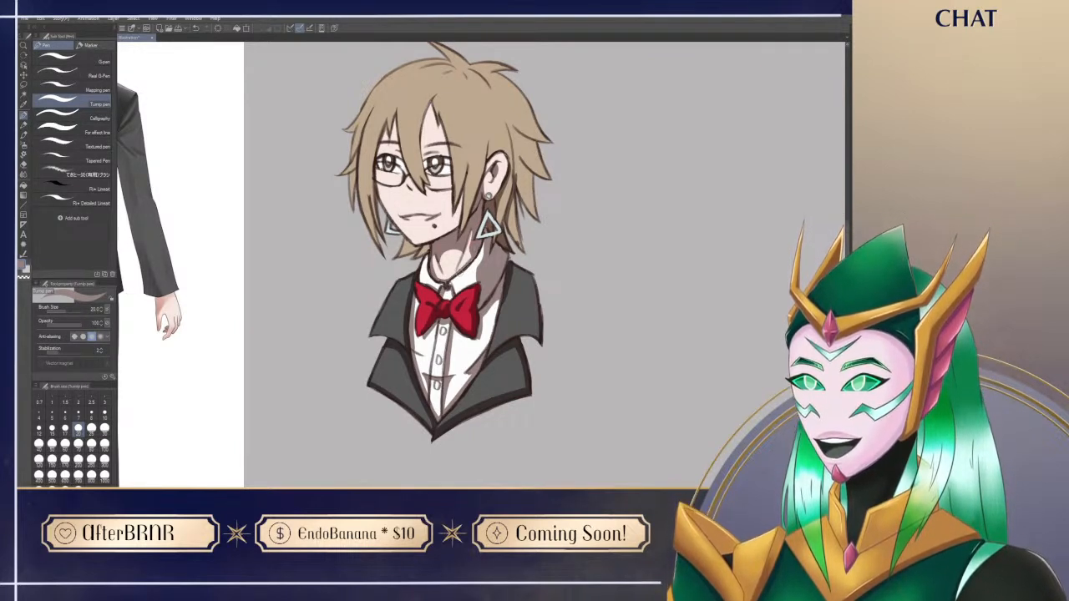
{"action": "key", "text": "e"}
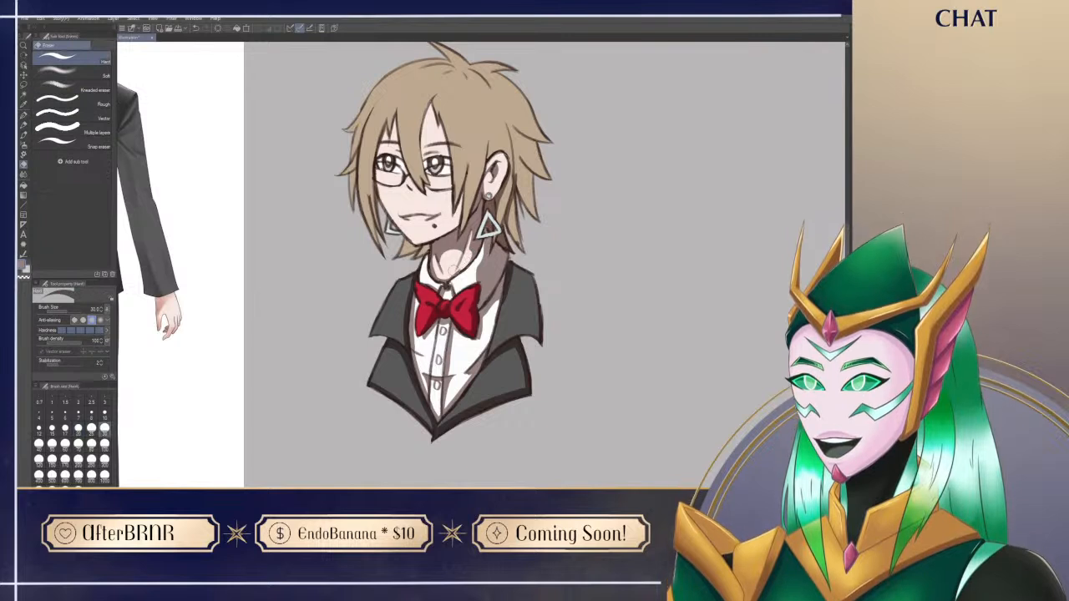
{"action": "key", "text": "p"}
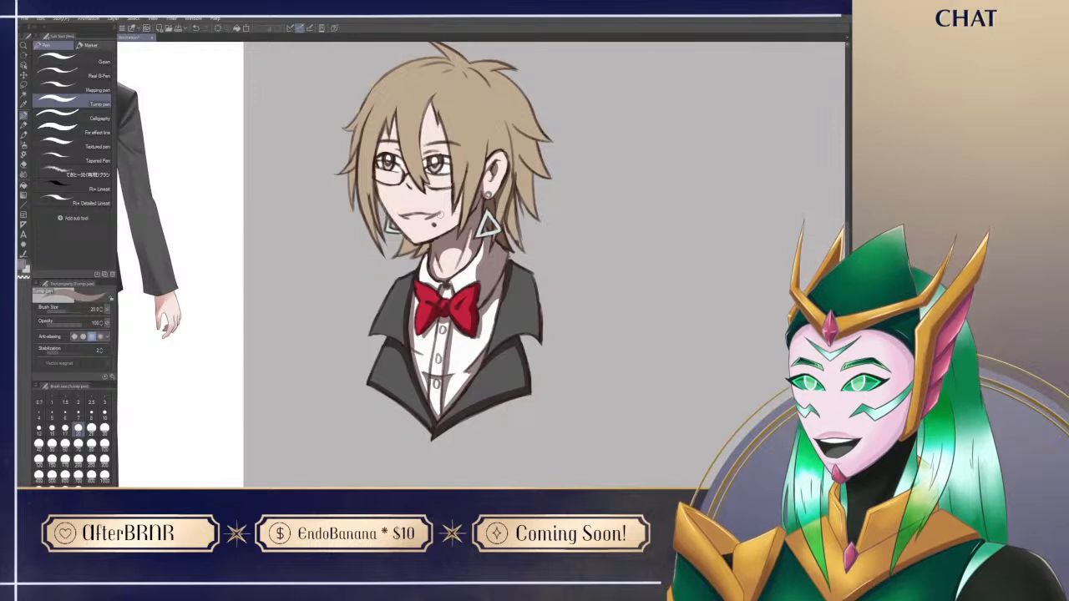
Step: Shade the outer edge of the near jacket shoulder, the area above its lapel notch, and the far lapel
{"action": "left_click_drag", "start_coordinate": [564, 225], "coordinate": [547, 232]}
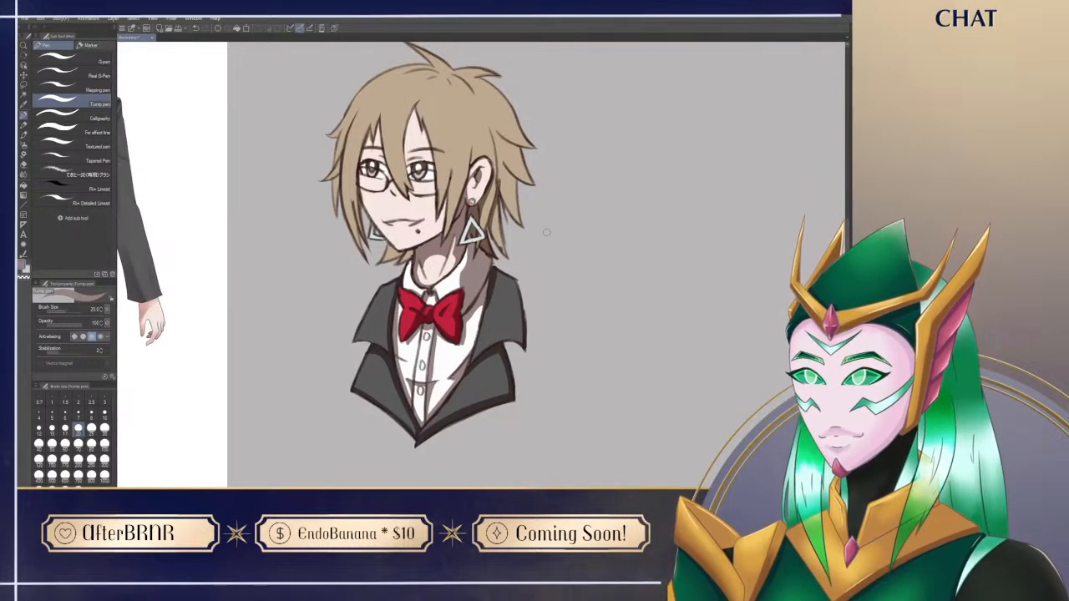
{"action": "left_click_drag", "start_coordinate": [501, 275], "coordinate": [524, 336]}
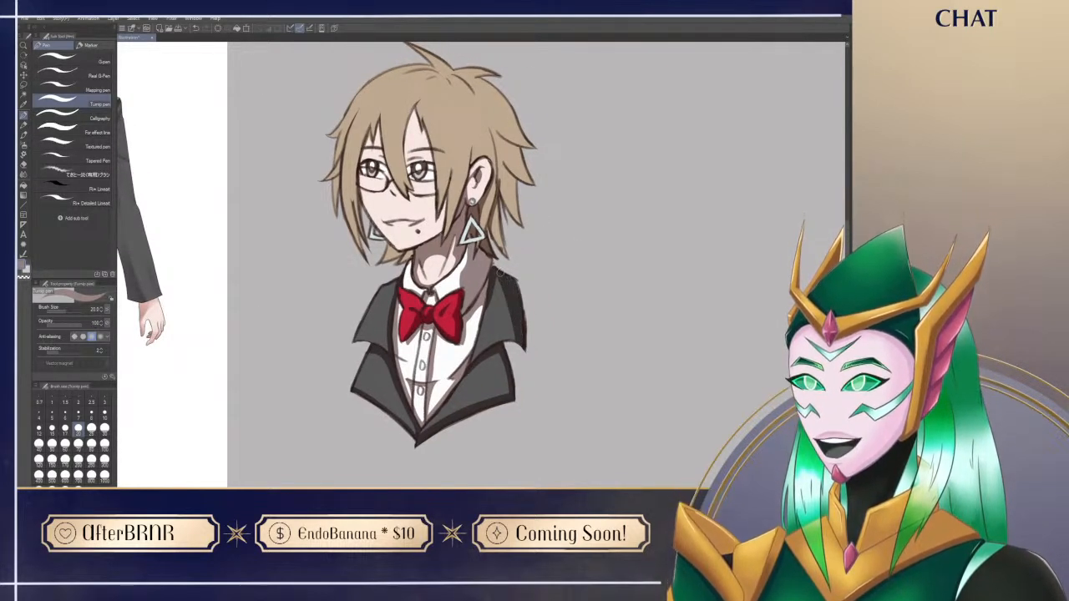
{"action": "left_click_drag", "start_coordinate": [475, 361], "coordinate": [527, 345]}
{"action": "left_click_drag", "start_coordinate": [503, 288], "coordinate": [513, 333]}
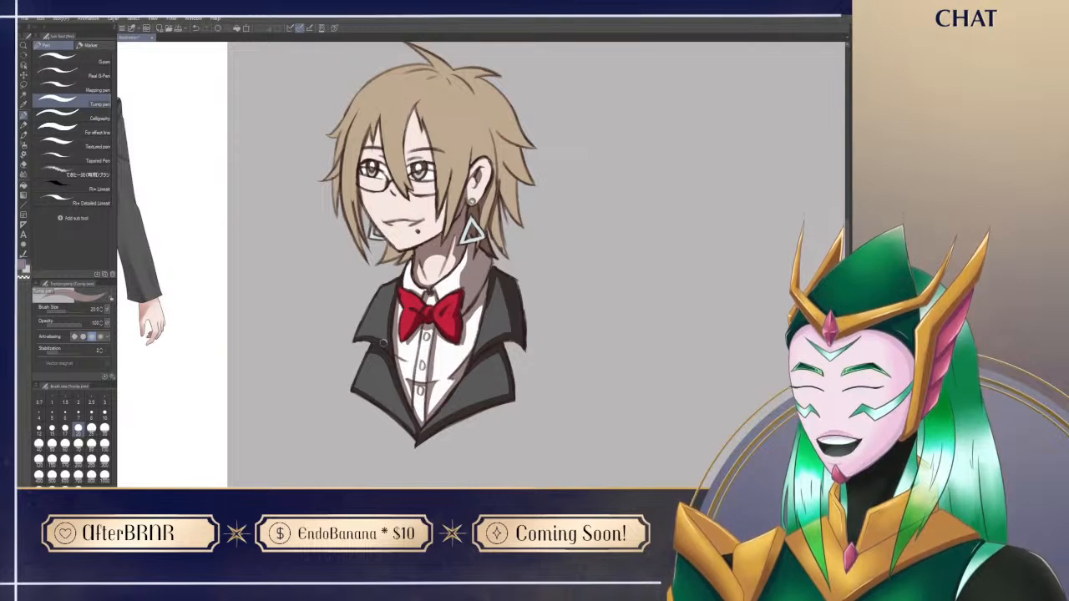
{"action": "left_click_drag", "start_coordinate": [388, 339], "coordinate": [395, 282]}
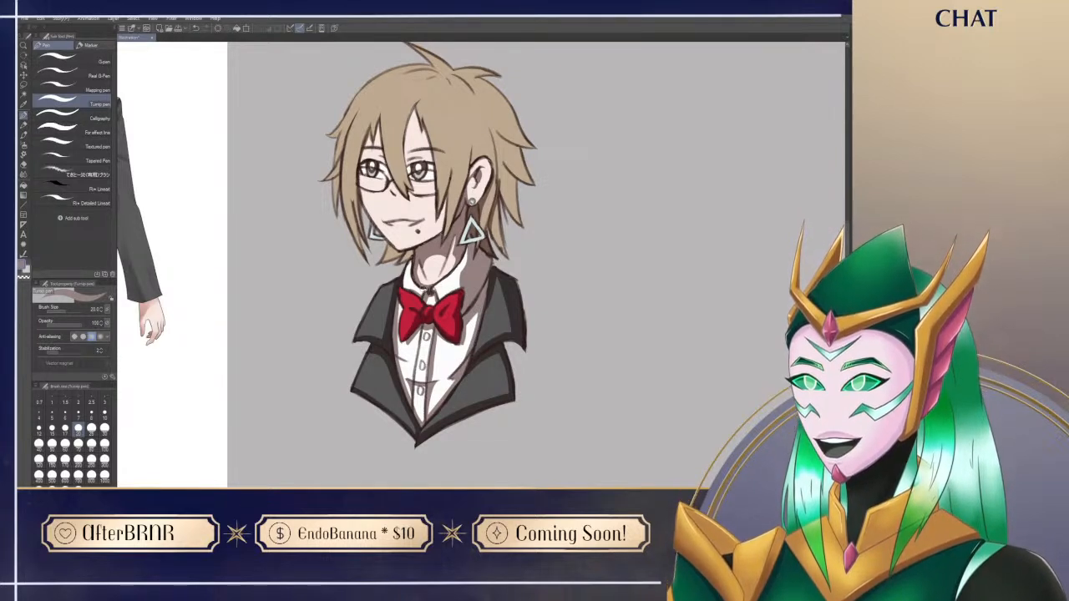
Step: Shade the back hair strands behind the near ear, clean up with the eraser, and undo the last stray stroke
{"action": "left_click_drag", "start_coordinate": [604, 188], "coordinate": [615, 217]}
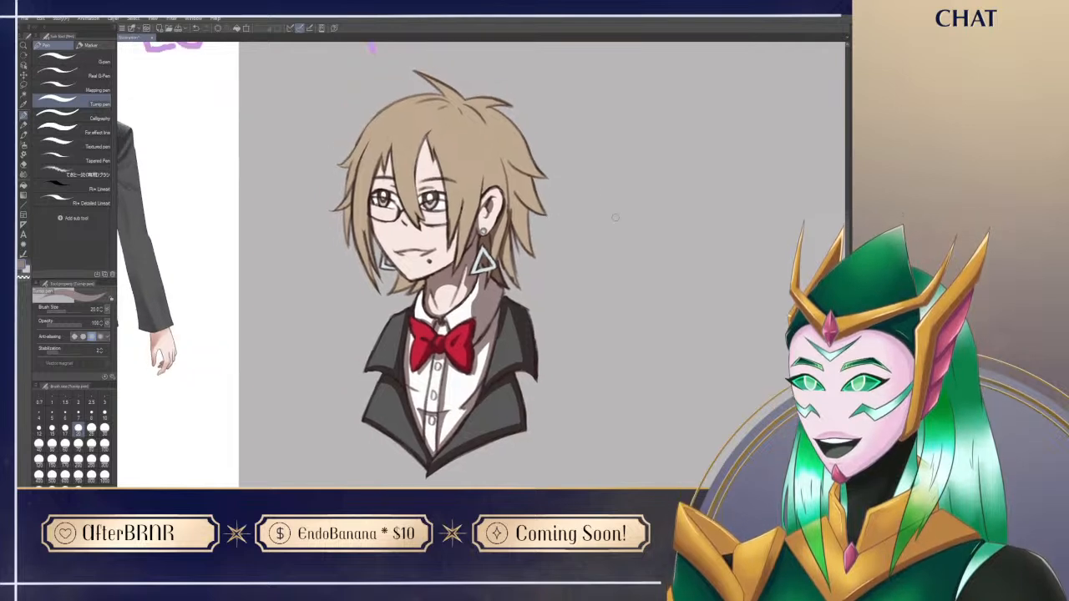
{"action": "left_click_drag", "start_coordinate": [621, 165], "coordinate": [612, 193]}
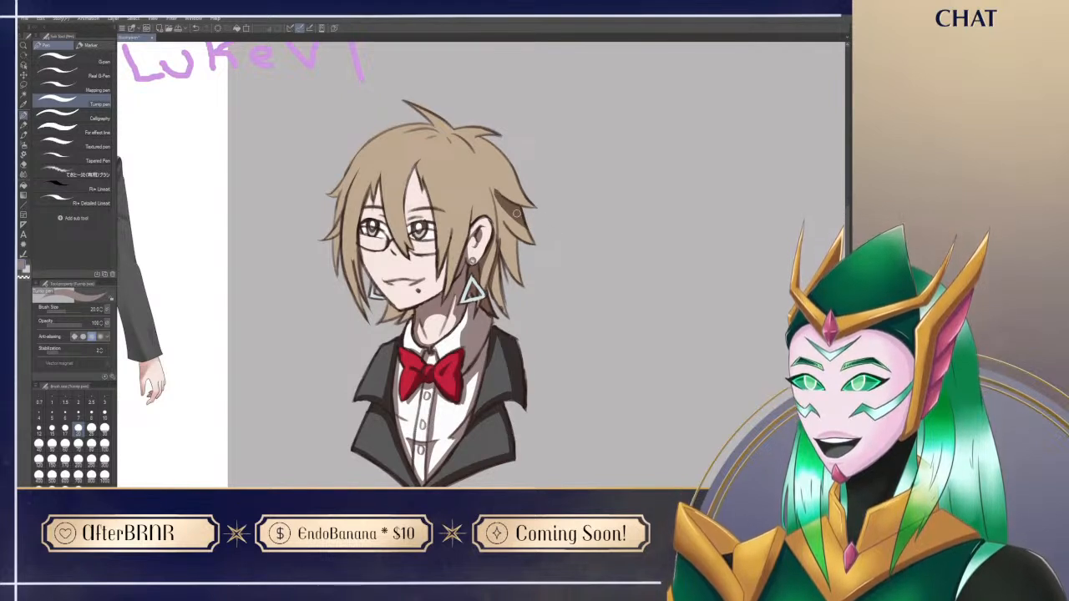
{"action": "key", "text": "e"}
{"action": "key", "text": "p"}
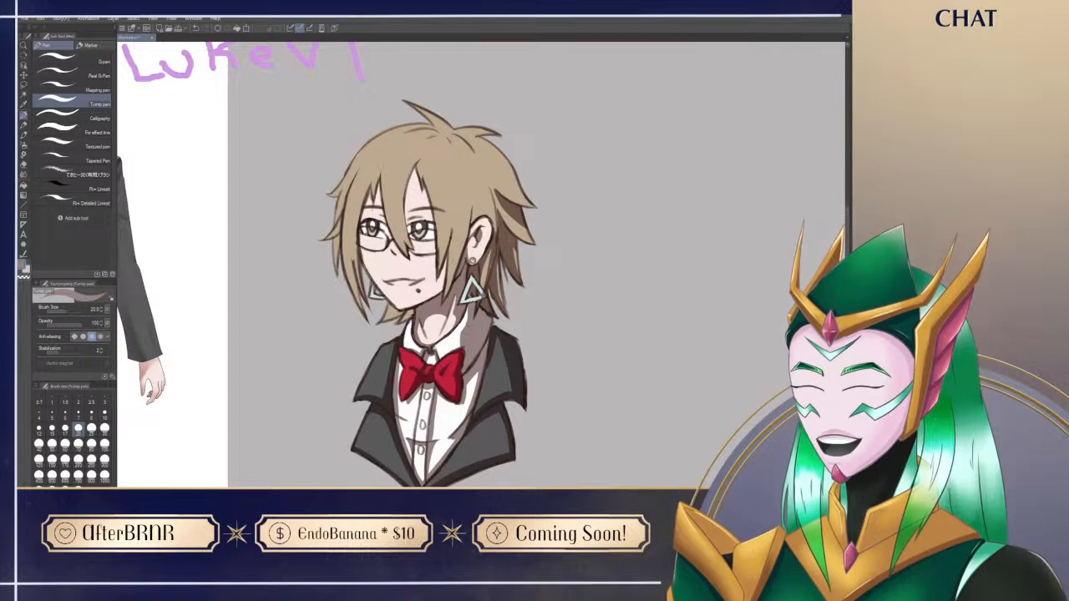
{"action": "left_click_drag", "start_coordinate": [503, 197], "coordinate": [499, 244]}
{"action": "key", "text": "ctrl+z"}
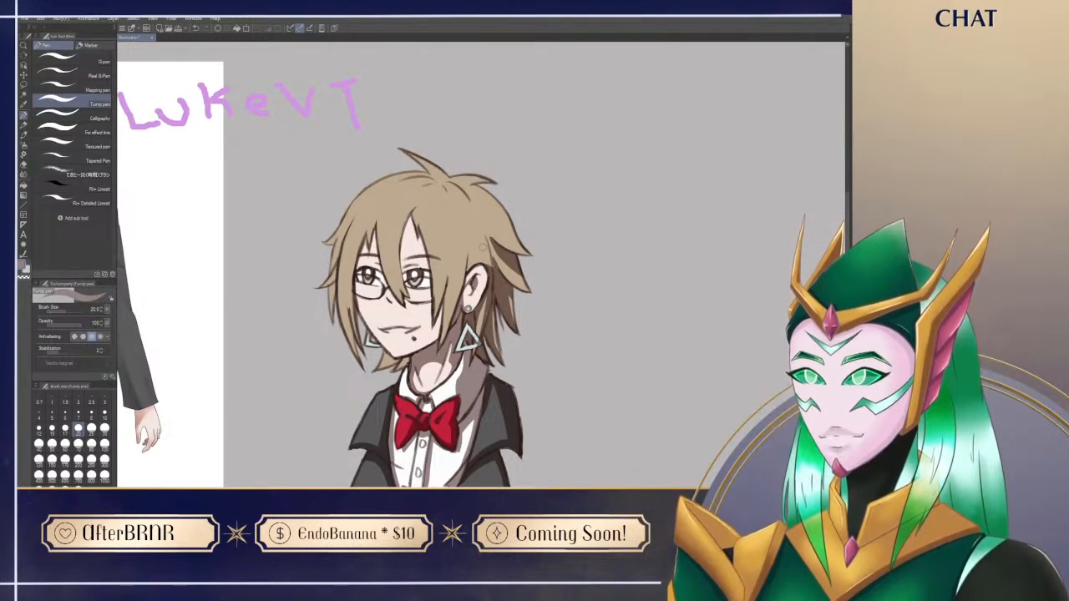
Step: Switch to the G-pen, rotate the canvas to shade the underside of the hair tuft at the crown, and reset the rotation
{"action": "left_click_drag", "start_coordinate": [622, 212], "coordinate": [638, 195]}
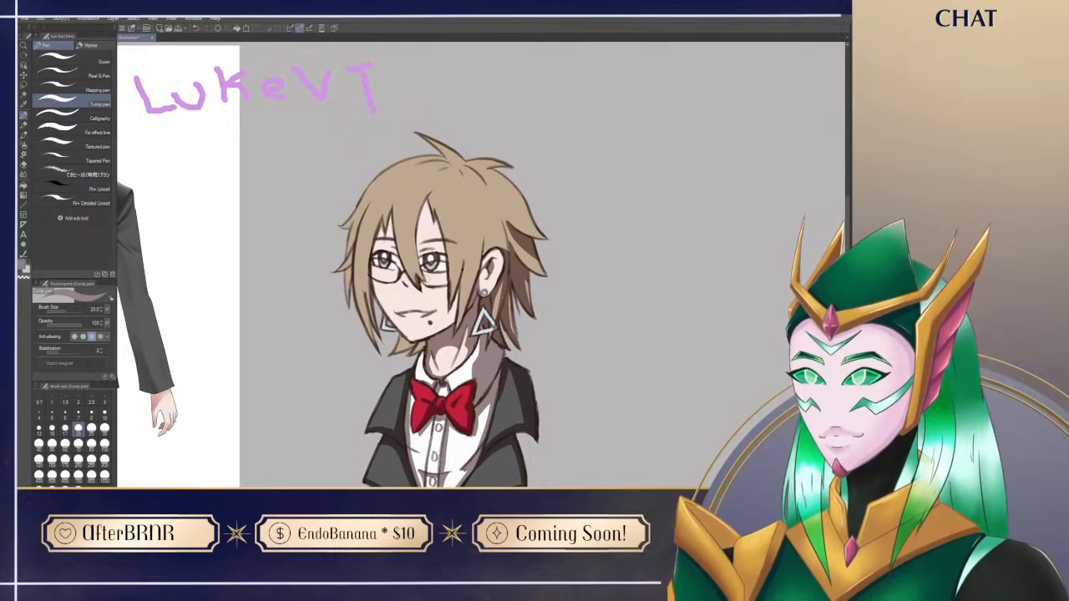
{"action": "key", "text": "bracketleft"}
{"action": "key", "text": "bracketleft"}
{"action": "key", "text": "bracketleft"}
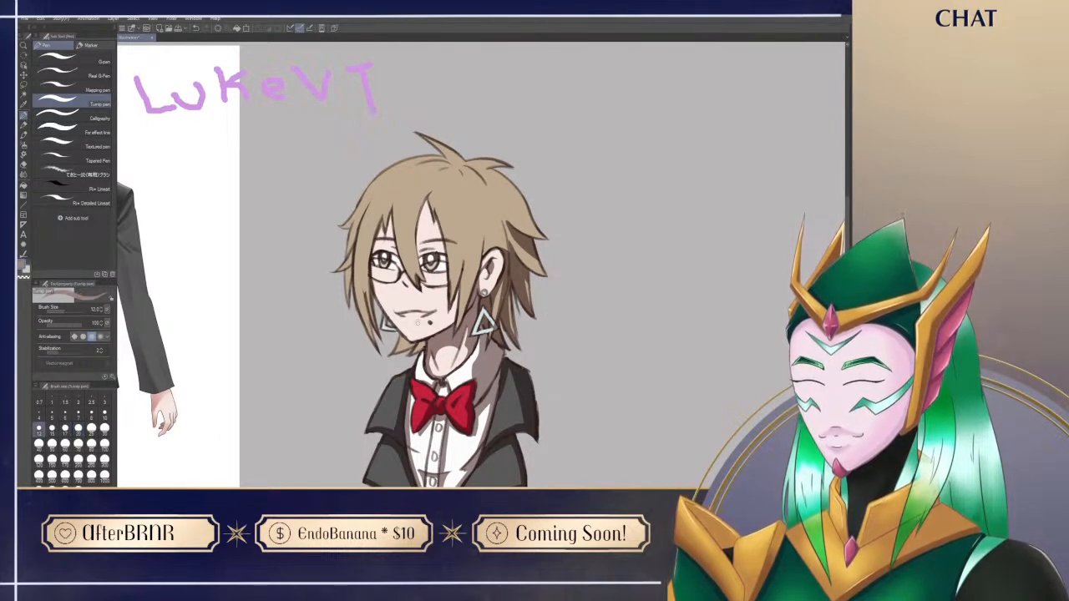
{"action": "left_click", "coordinate": [98, 64]}
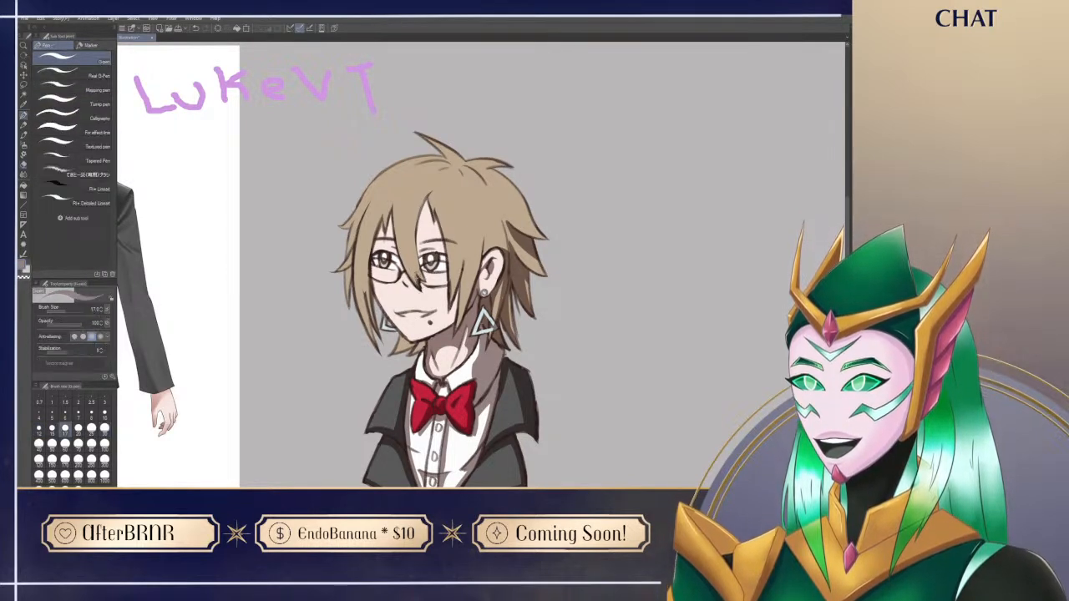
{"action": "left_click_drag", "start_coordinate": [588, 218], "coordinate": [606, 193]}
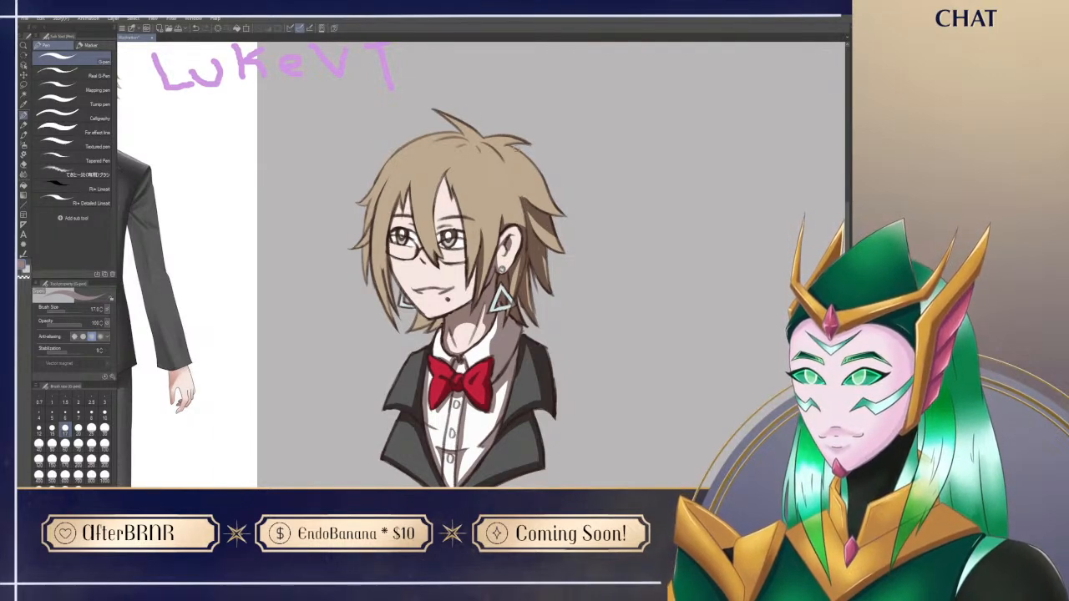
{"action": "left_click_drag", "start_coordinate": [519, 143], "coordinate": [395, 173]}
{"action": "left_click_drag", "start_coordinate": [482, 321], "coordinate": [526, 373]}
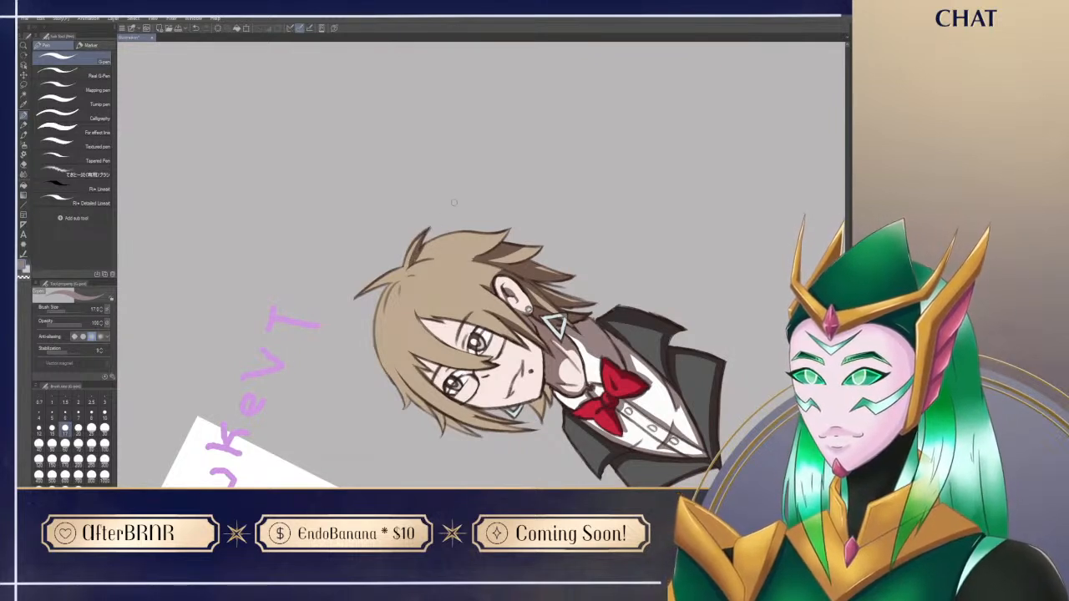
{"action": "key", "text": "shift+r"}
{"action": "left_click_drag", "start_coordinate": [624, 422], "coordinate": [613, 297]}
{"action": "mouse_move", "coordinate": [580, 374]}
{"action": "left_mouse_down"}
{"action": "mouse_move", "coordinate": [590, 429]}
{"action": "mouse_move", "coordinate": [590, 377]}
{"action": "left_mouse_up"}
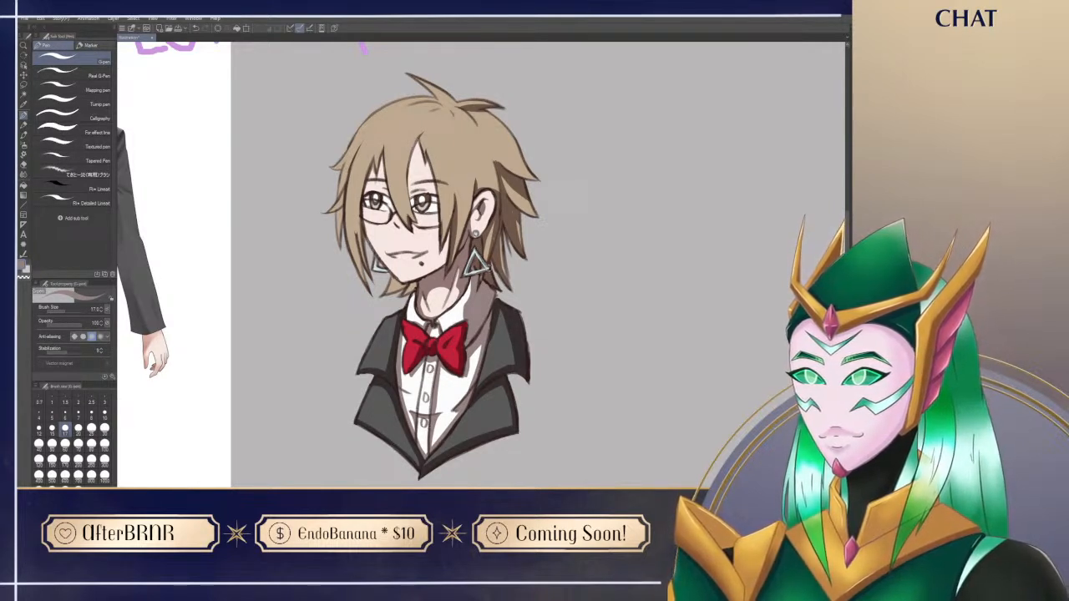
Step: Undo the last stroke and shade the triangle earrings, tidying with the eraser
{"action": "key", "text": "ctrl+z"}
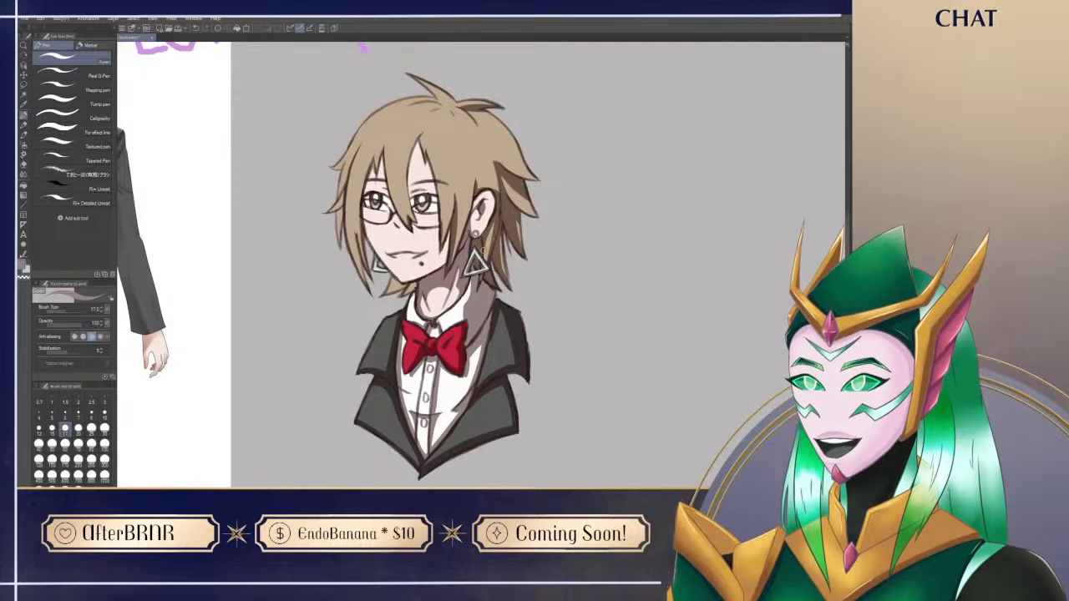
{"action": "key", "text": "e"}
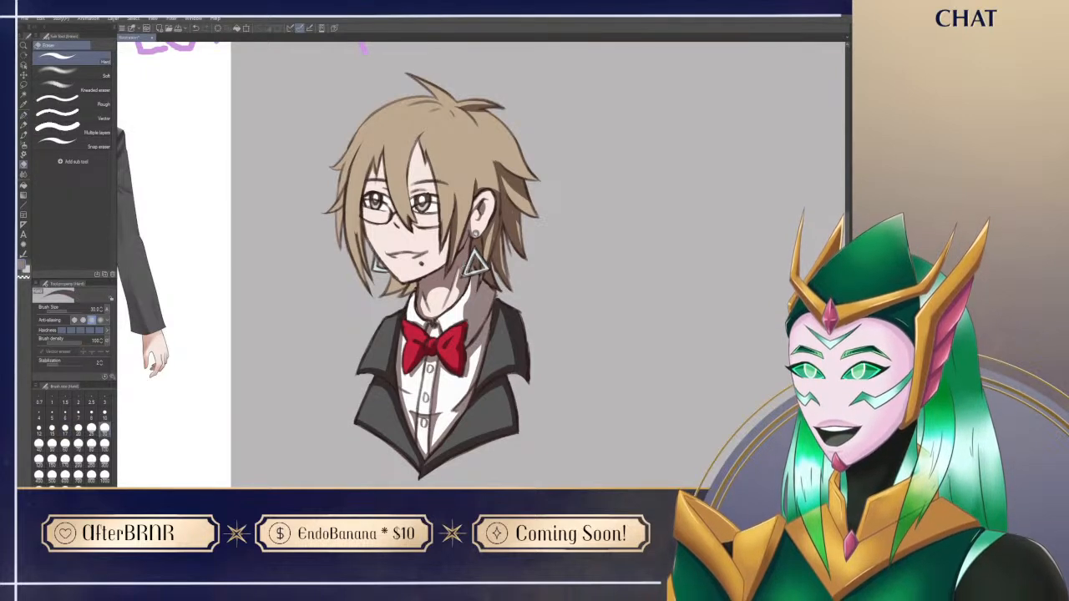
{"action": "key", "text": "p"}
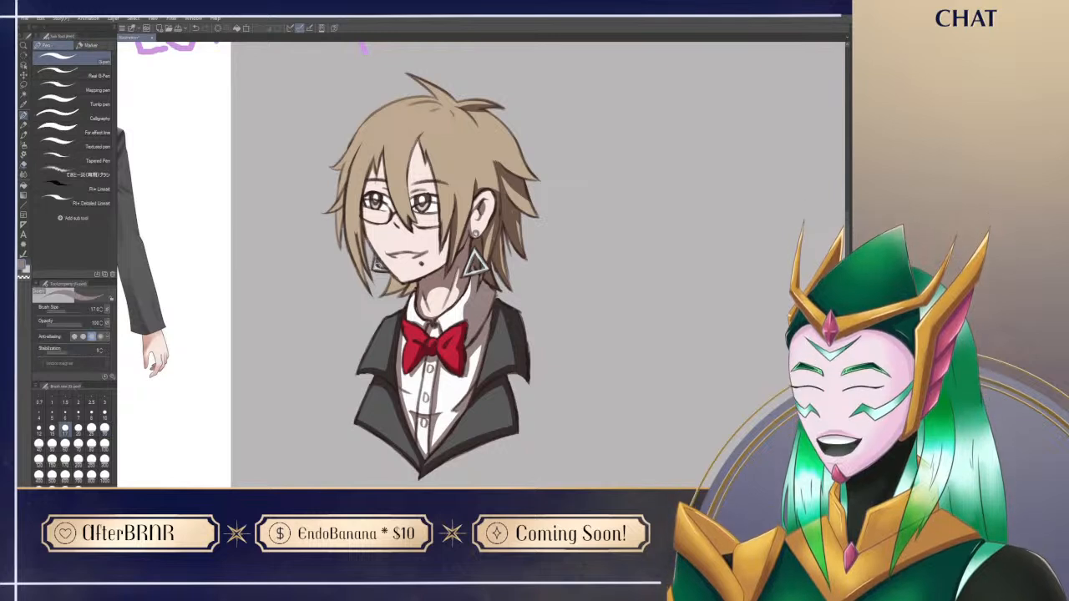
{"action": "left_click_drag", "start_coordinate": [590, 453], "coordinate": [590, 456]}
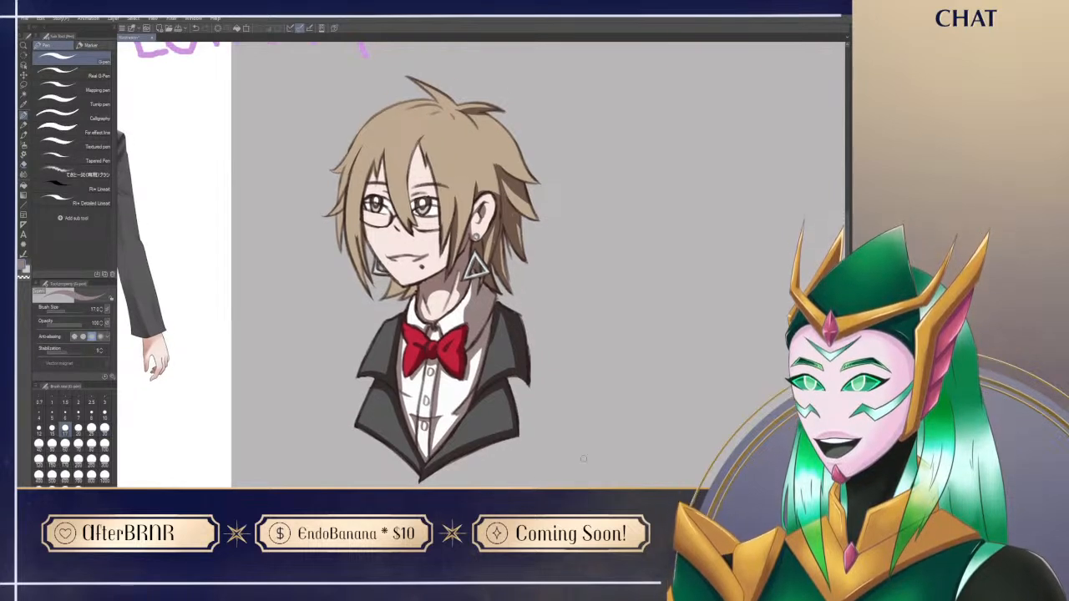
Step: Shade the face beneath the fringe and along the side hair strands, cleaning the shadow edges with the eraser
{"action": "left_click_drag", "start_coordinate": [532, 349], "coordinate": [567, 382]}
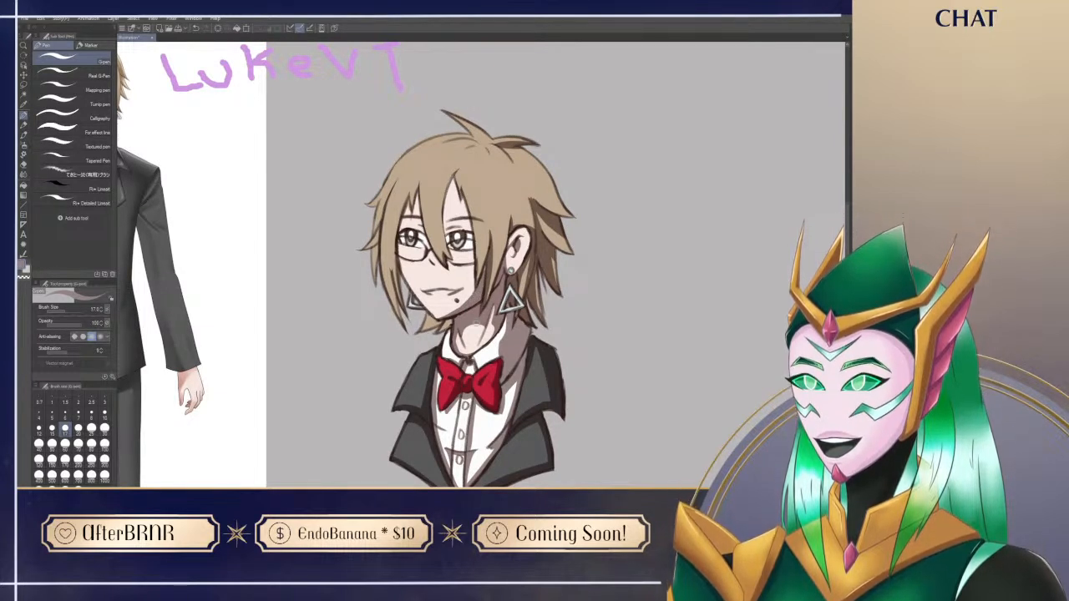
{"action": "left_click_drag", "start_coordinate": [567, 403], "coordinate": [559, 398]}
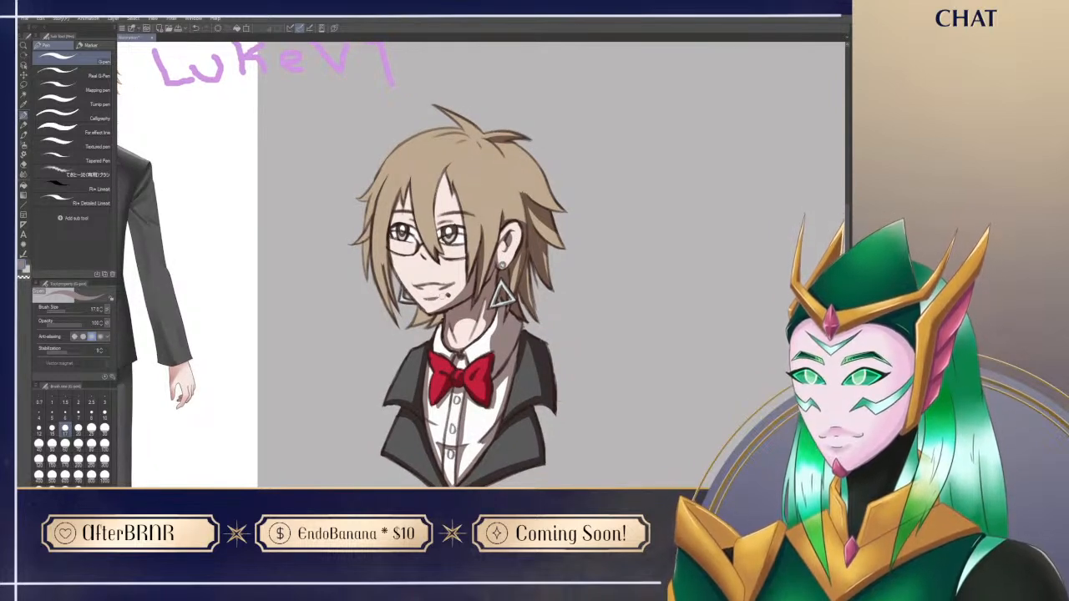
{"action": "left_click_drag", "start_coordinate": [425, 297], "coordinate": [440, 296]}
{"action": "scroll", "coordinate": [610, 443], "scroll_direction": "up", "scroll_amount": 1}
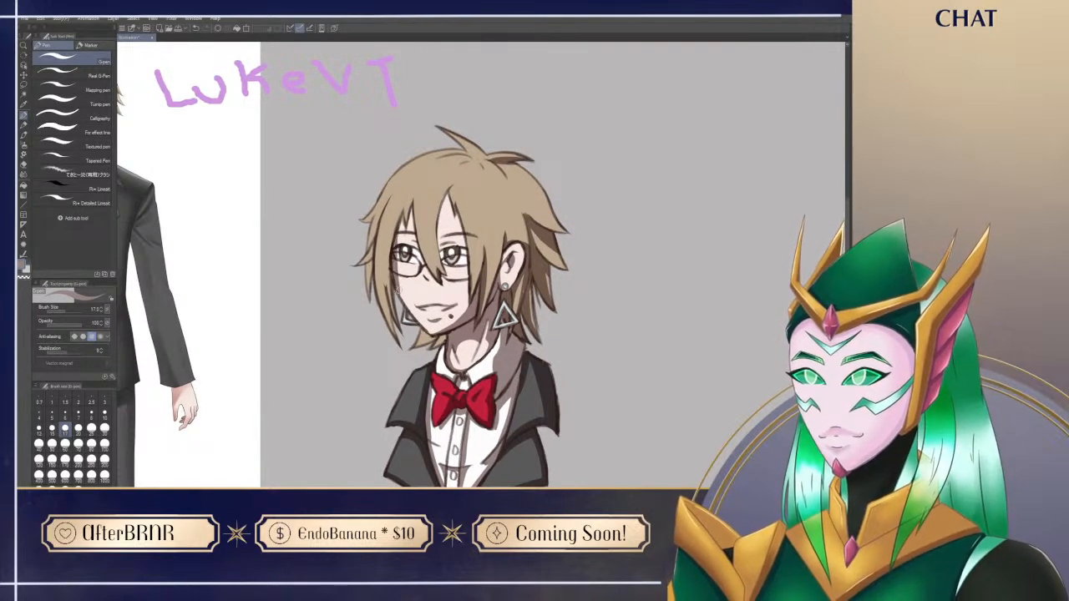
{"action": "left_click_drag", "start_coordinate": [400, 297], "coordinate": [394, 251]}
{"action": "key", "text": "e"}
{"action": "key", "text": "p"}
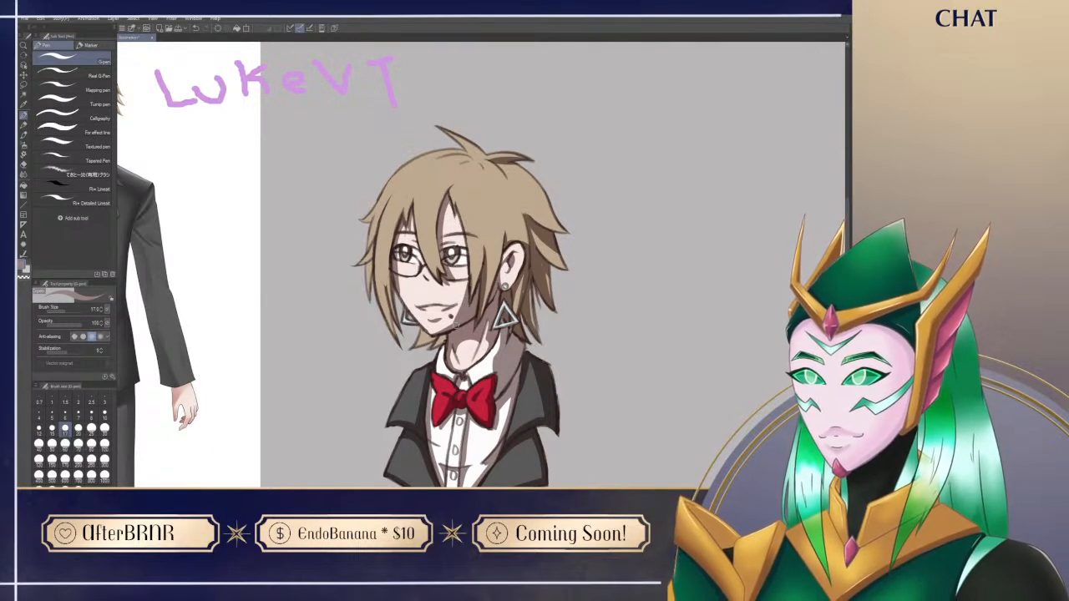
{"action": "key", "text": "e"}
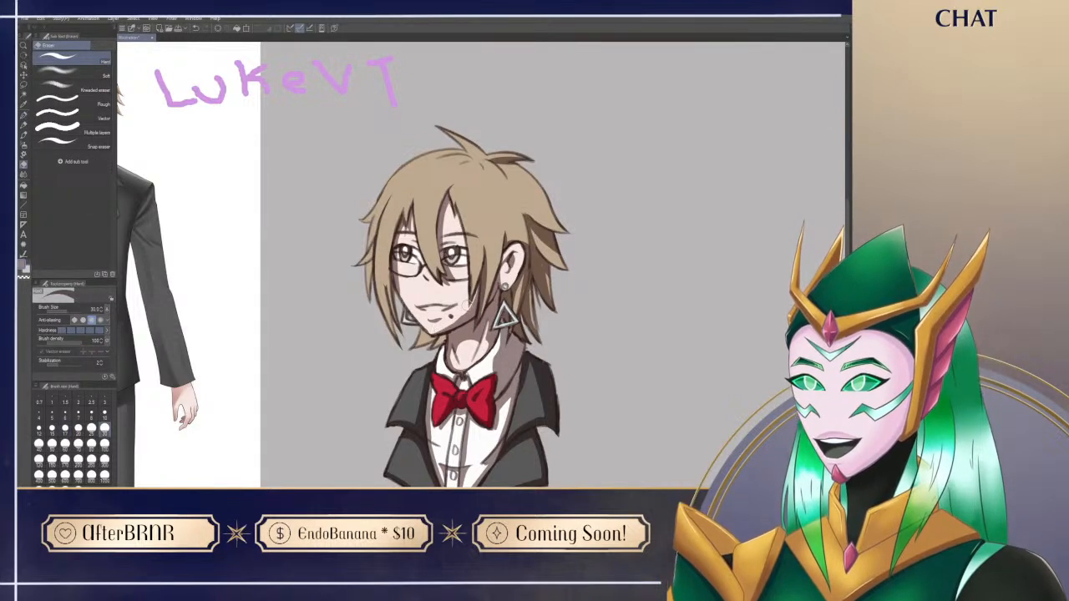
{"action": "key", "text": "p"}
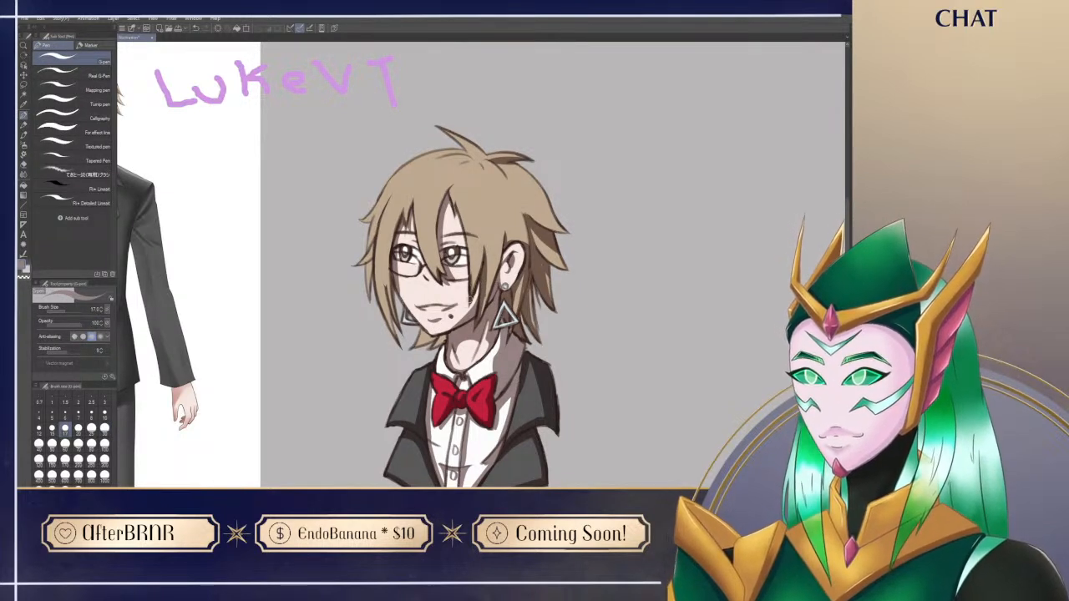
Step: Add a shadow stroke along the hair strand beside the near eye and undo the extra fringe strokes
{"action": "left_click_drag", "start_coordinate": [471, 250], "coordinate": [470, 298]}
{"action": "mouse_move", "coordinate": [436, 215]}
{"action": "left_mouse_down"}
{"action": "mouse_move", "coordinate": [442, 268]}
{"action": "mouse_move", "coordinate": [440, 205]}
{"action": "left_mouse_up"}
{"action": "key", "text": "ctrl+z"}
{"action": "left_click_drag", "start_coordinate": [438, 279], "coordinate": [423, 224]}
{"action": "key", "text": "ctrl+z"}
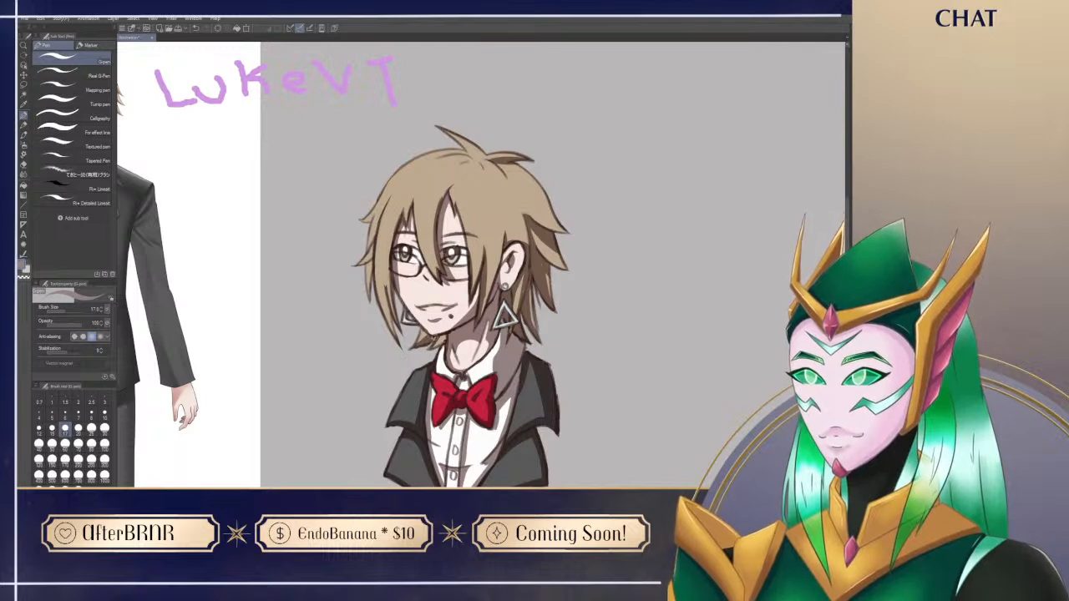
Step: Shade the outer hair strands on the far side of the face with the G-pen
{"action": "key", "text": "e"}
{"action": "key", "text": "p"}
{"action": "key", "text": "e"}
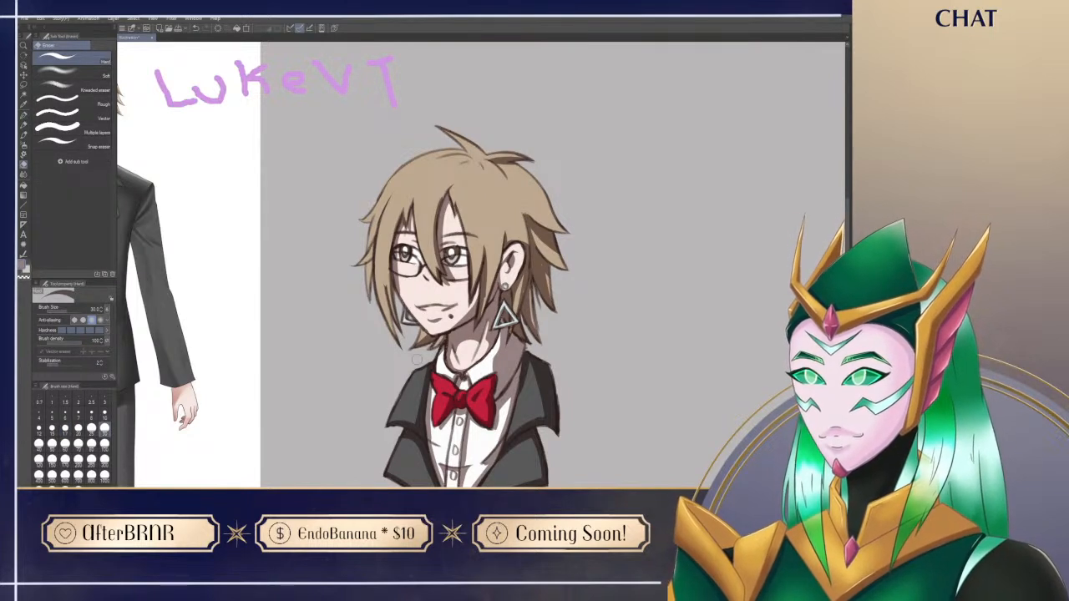
{"action": "key", "text": "p"}
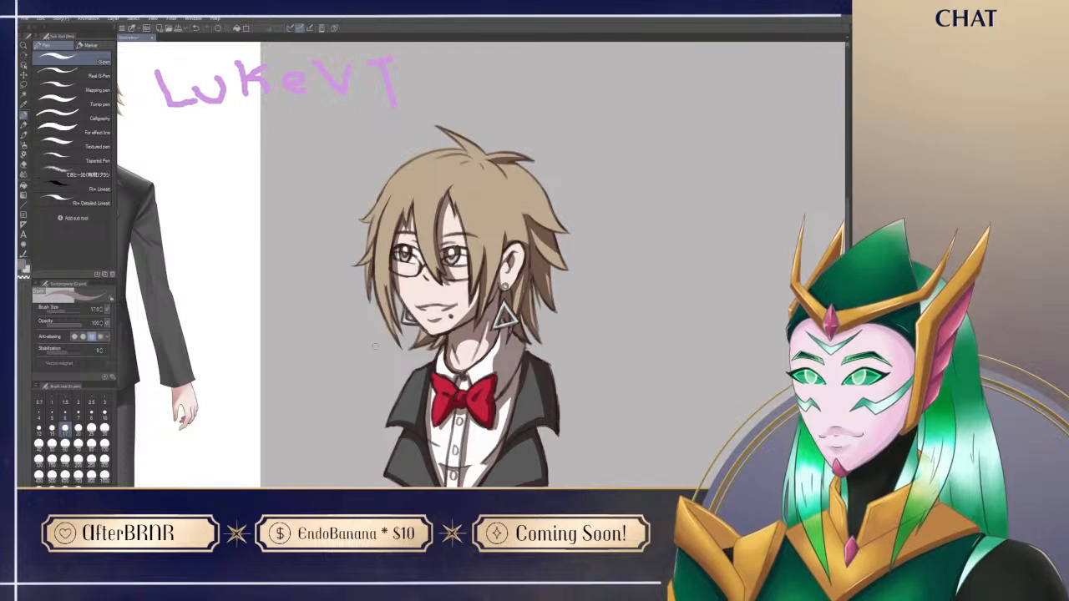
{"action": "left_click_drag", "start_coordinate": [371, 239], "coordinate": [393, 184]}
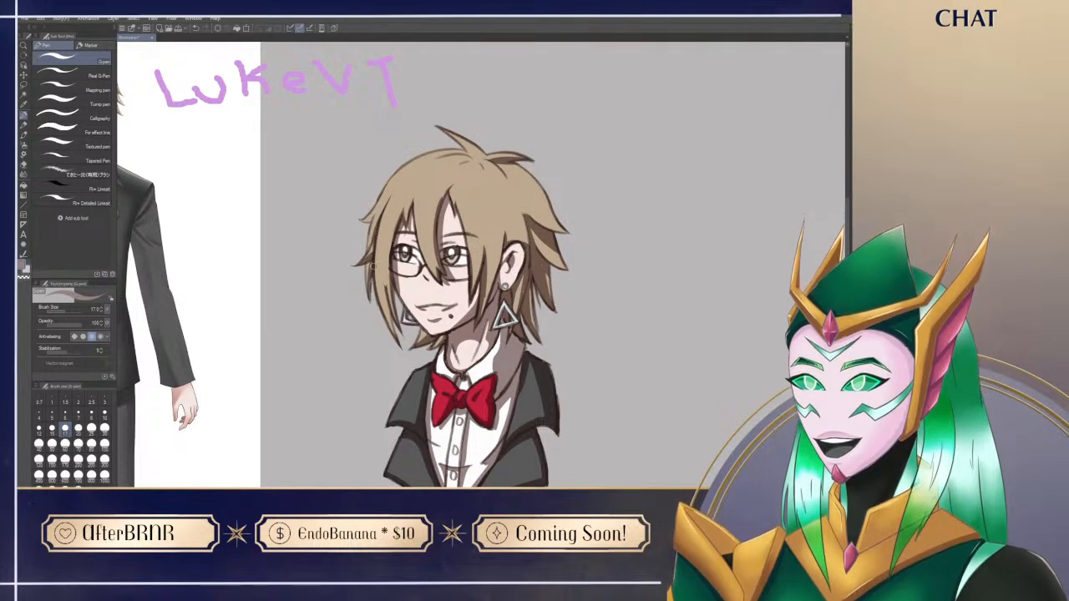
{"action": "left_click_drag", "start_coordinate": [360, 220], "coordinate": [379, 200]}
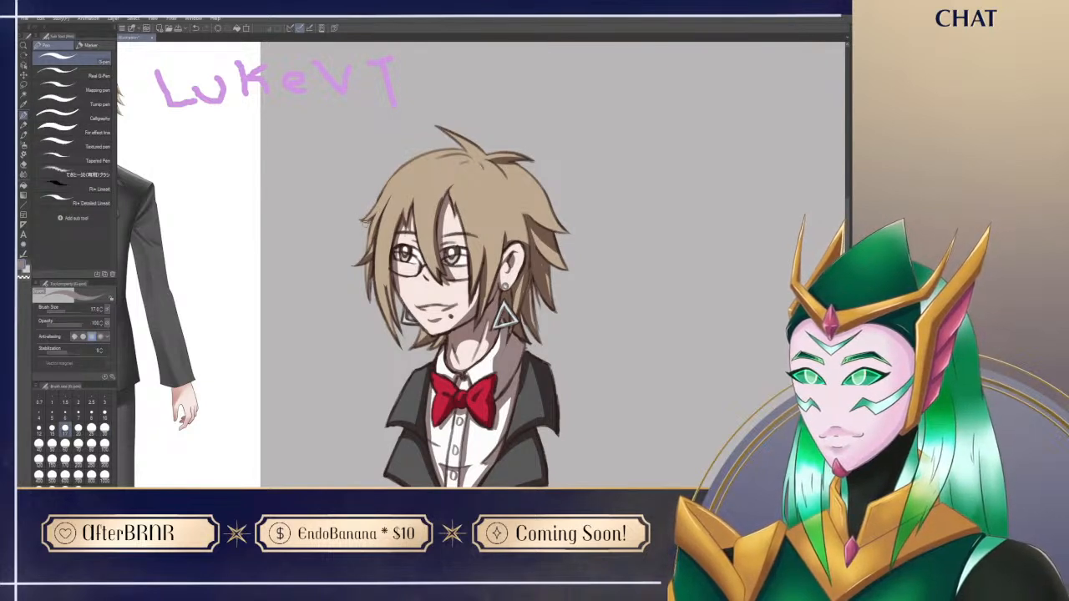
{"action": "left_click_drag", "start_coordinate": [507, 178], "coordinate": [530, 227]}
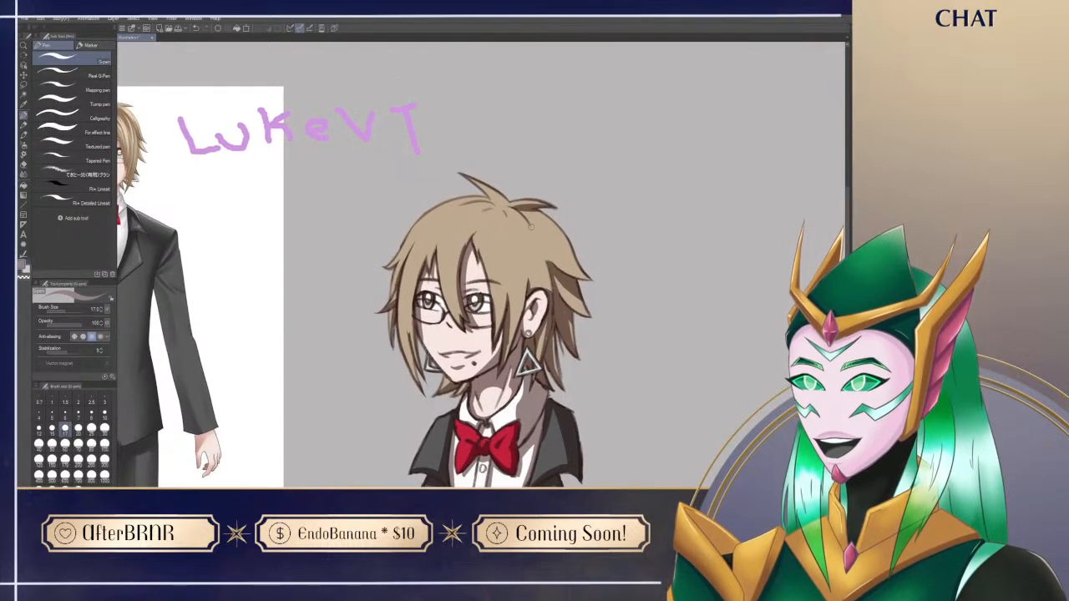
{"action": "left_click_drag", "start_coordinate": [626, 326], "coordinate": [619, 266]}
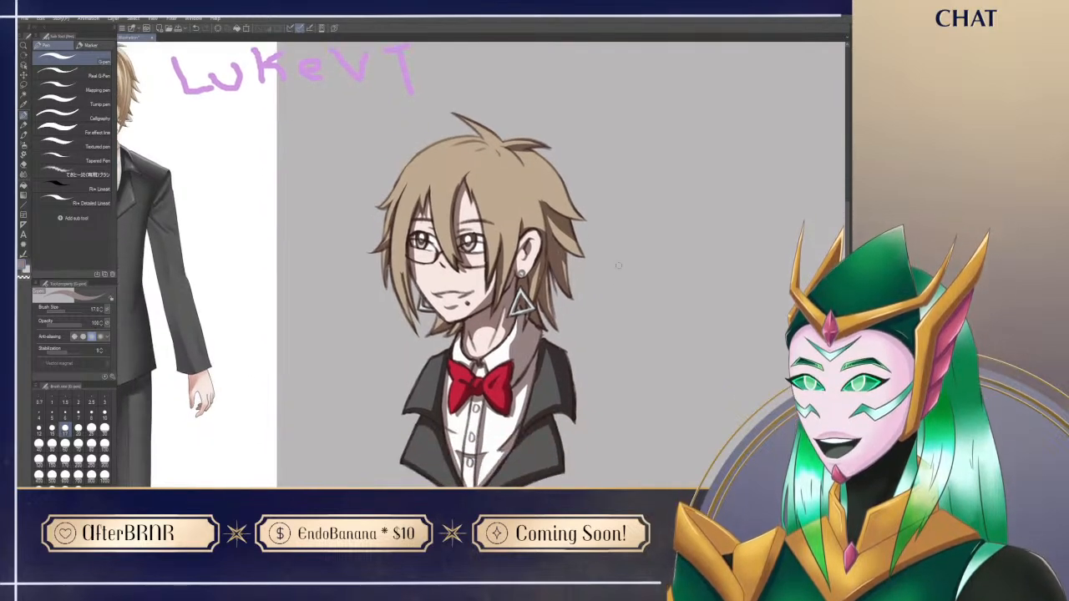
Step: Rotate the canvas to shade the mouth beneath the upper lip, undo surplus strokes, reset the rotation and tidy the edge with the eraser
{"action": "key", "text": "r"}
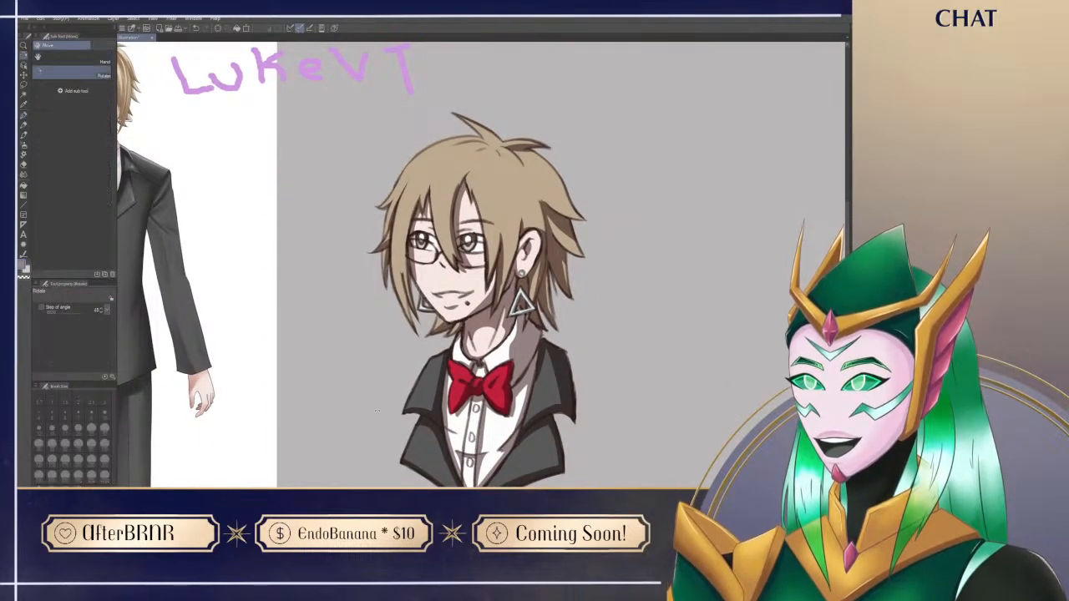
{"action": "left_click_drag", "start_coordinate": [420, 388], "coordinate": [488, 403]}
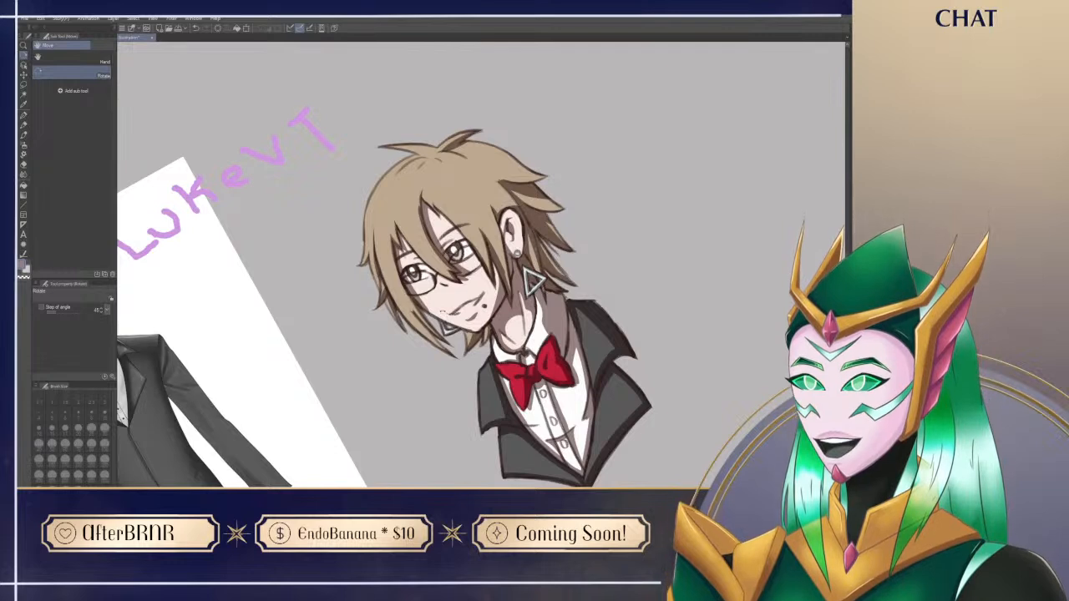
{"action": "key", "text": "p"}
{"action": "mouse_move", "coordinate": [449, 312]}
{"action": "left_mouse_down"}
{"action": "mouse_move", "coordinate": [456, 300]}
{"action": "mouse_move", "coordinate": [451, 321]}
{"action": "mouse_move", "coordinate": [464, 301]}
{"action": "mouse_move", "coordinate": [482, 295]}
{"action": "mouse_move", "coordinate": [457, 312]}
{"action": "mouse_move", "coordinate": [486, 294]}
{"action": "left_mouse_up"}
{"action": "key", "text": "ctrl+z"}
{"action": "key", "text": "ctrl+z"}
{"action": "key", "text": "ctrl+z"}
{"action": "key", "text": "ctrl+z"}
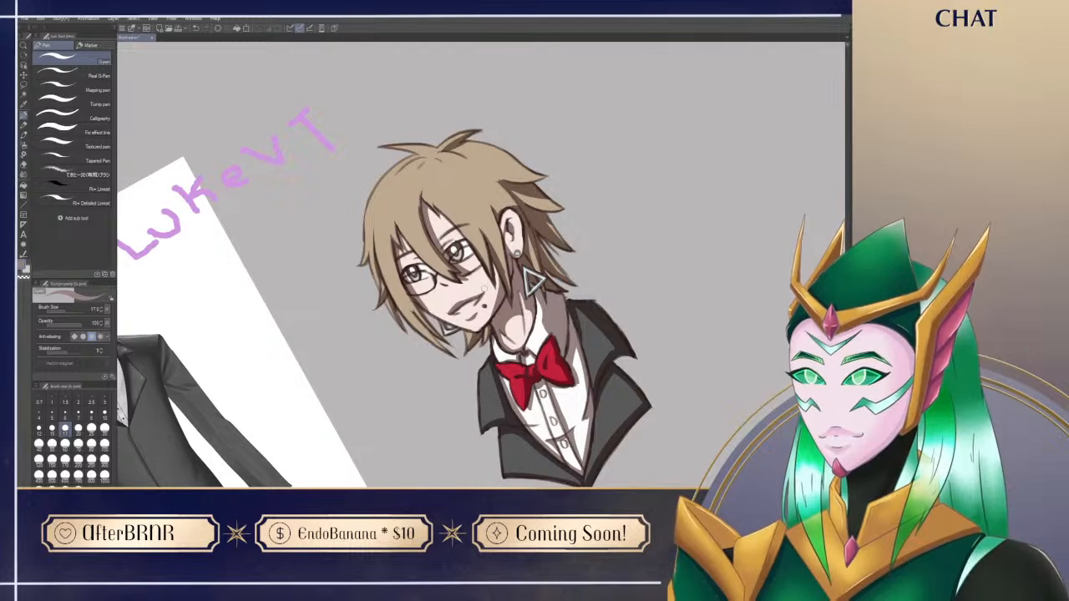
{"action": "key", "text": "ctrl+at"}
{"action": "key", "text": "e"}
{"action": "left_click_drag", "start_coordinate": [431, 292], "coordinate": [448, 286]}
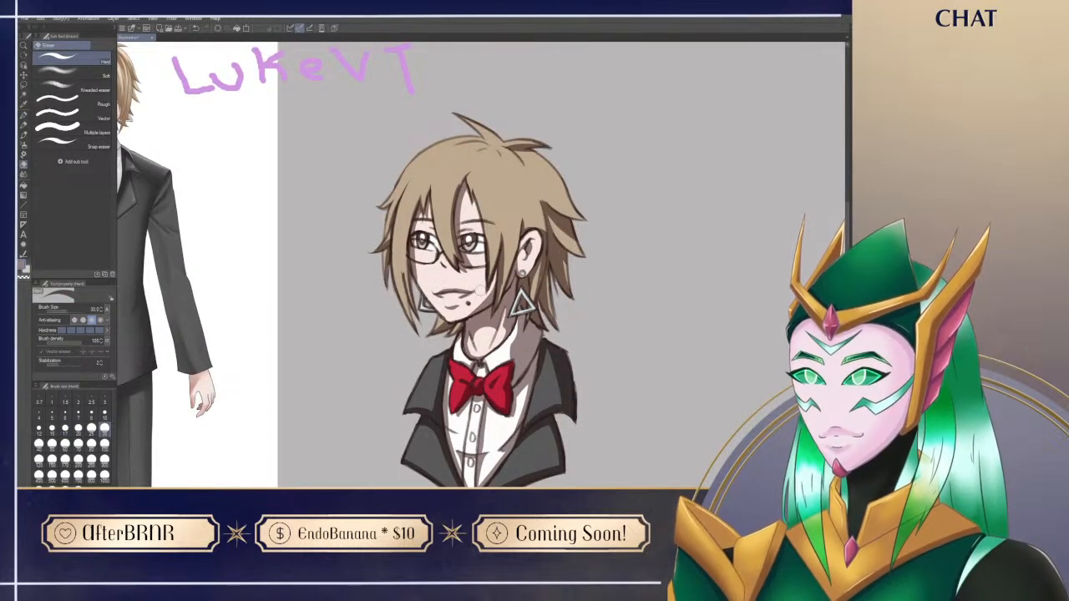
{"action": "key", "text": "p"}
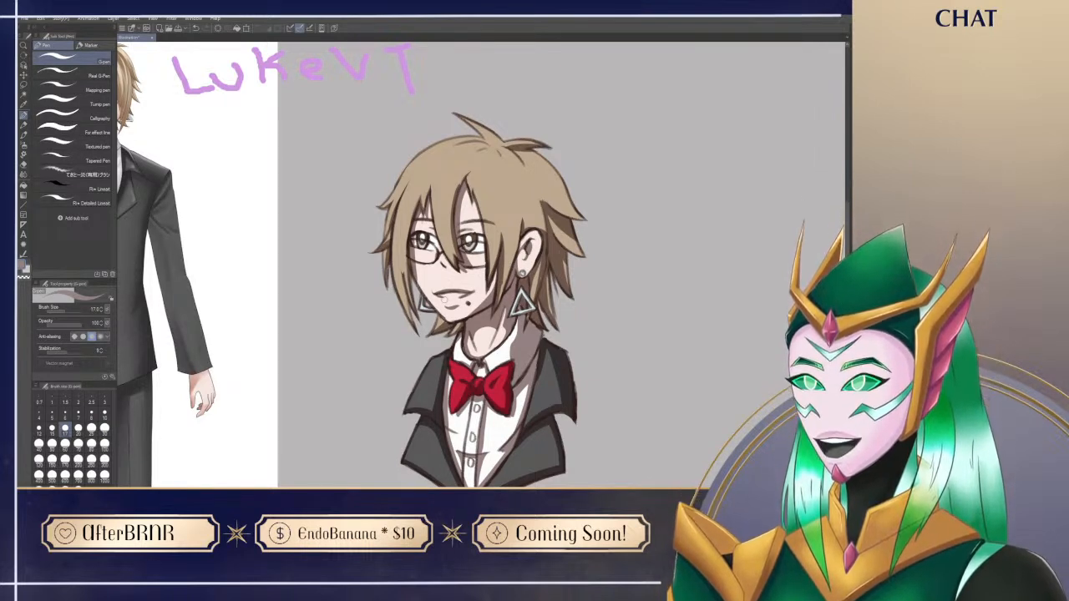
{"action": "mouse_move", "coordinate": [617, 473]}
{"action": "left_mouse_down"}
{"action": "mouse_move", "coordinate": [594, 457]}
{"action": "mouse_move", "coordinate": [603, 469]}
{"action": "left_mouse_up"}
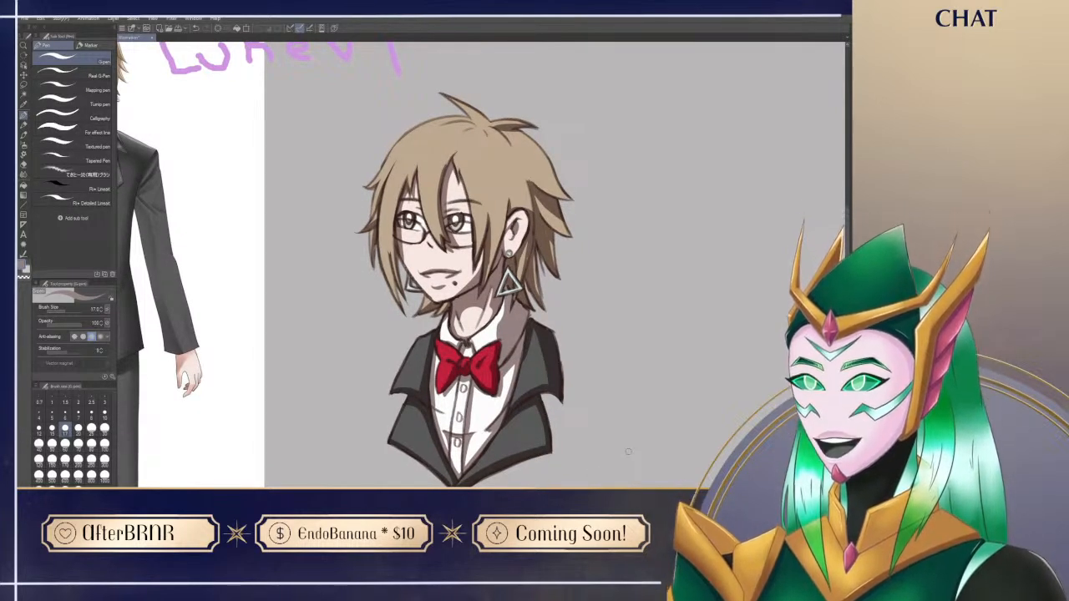
{"action": "left_click_drag", "start_coordinate": [543, 460], "coordinate": [589, 419]}
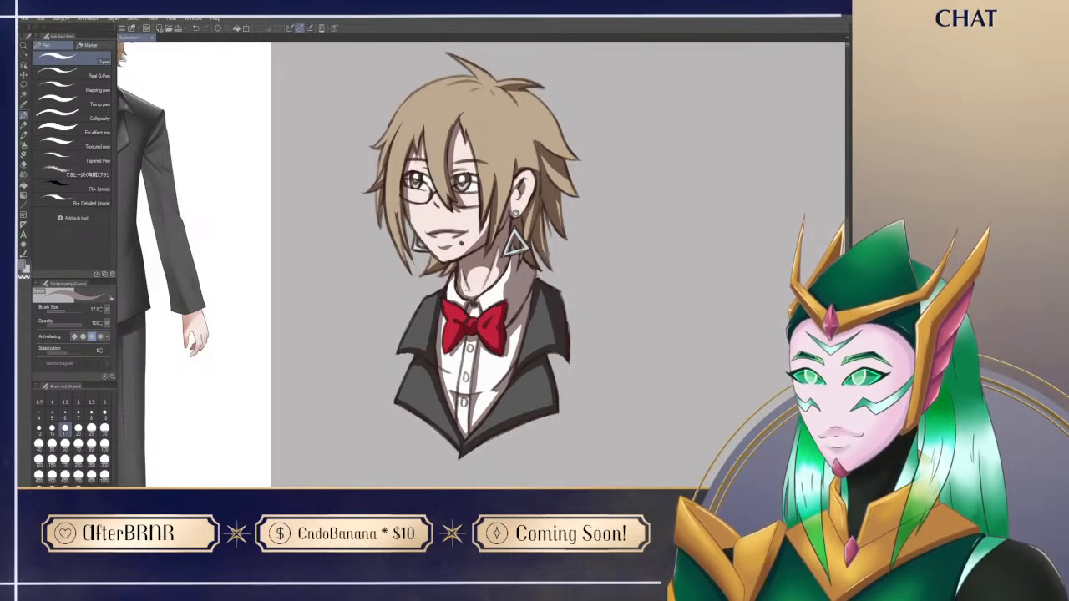
{"action": "left_click_drag", "start_coordinate": [641, 399], "coordinate": [626, 423]}
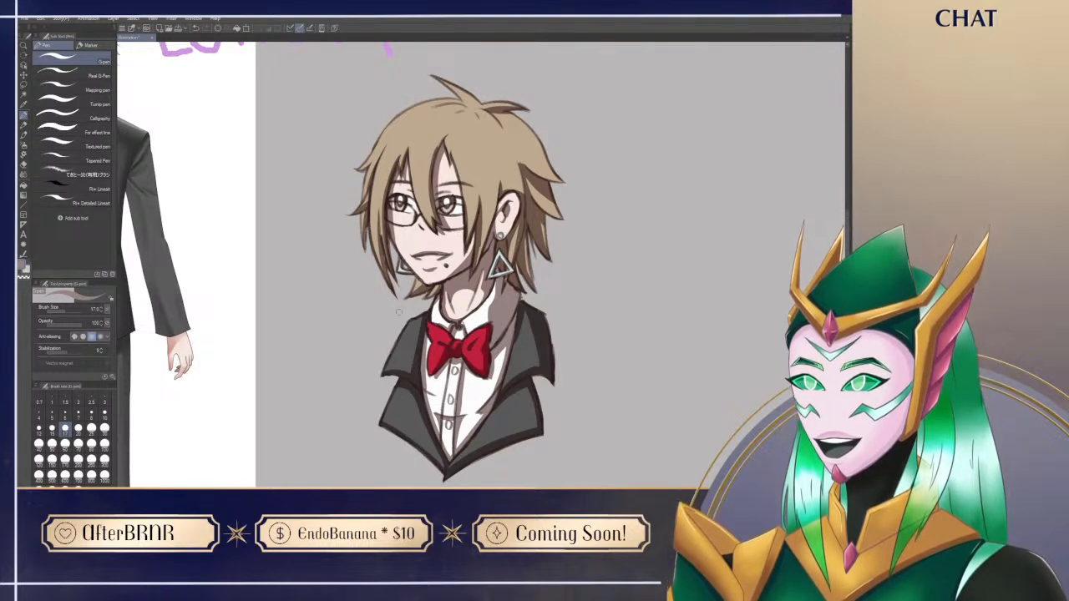
{"action": "left_click_drag", "start_coordinate": [627, 198], "coordinate": [616, 253]}
{"action": "left_click_drag", "start_coordinate": [464, 213], "coordinate": [467, 313]}
{"action": "key", "text": "ctrl+z"}
{"action": "left_click_drag", "start_coordinate": [466, 213], "coordinate": [468, 289]}
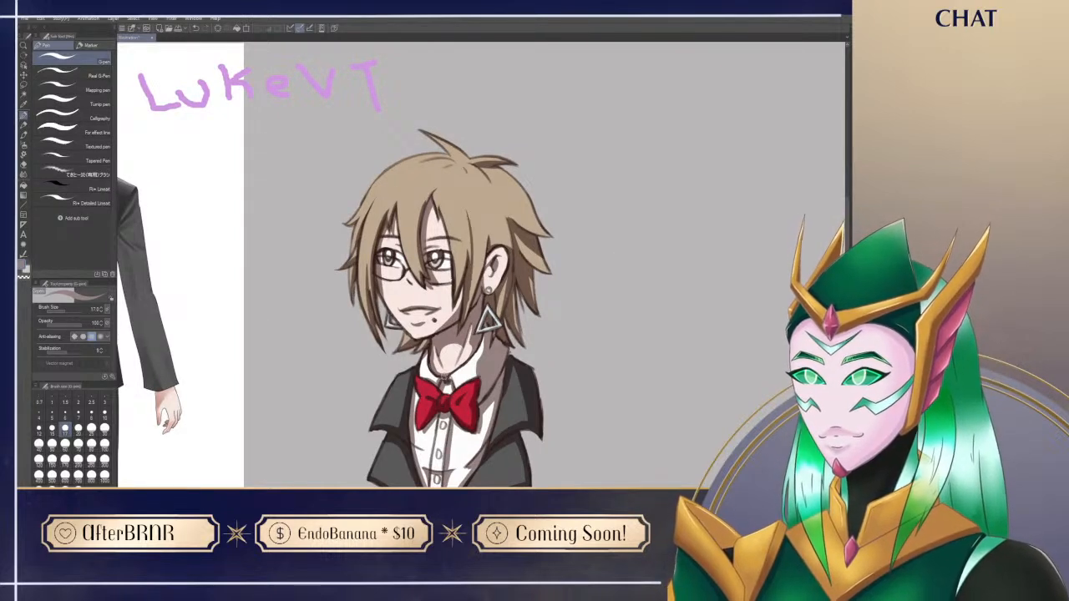
{"action": "left_click_drag", "start_coordinate": [488, 246], "coordinate": [463, 327]}
{"action": "key", "text": "ctrl+z"}
{"action": "key", "text": "ctrl+z"}
{"action": "left_click_drag", "start_coordinate": [564, 436], "coordinate": [551, 440]}
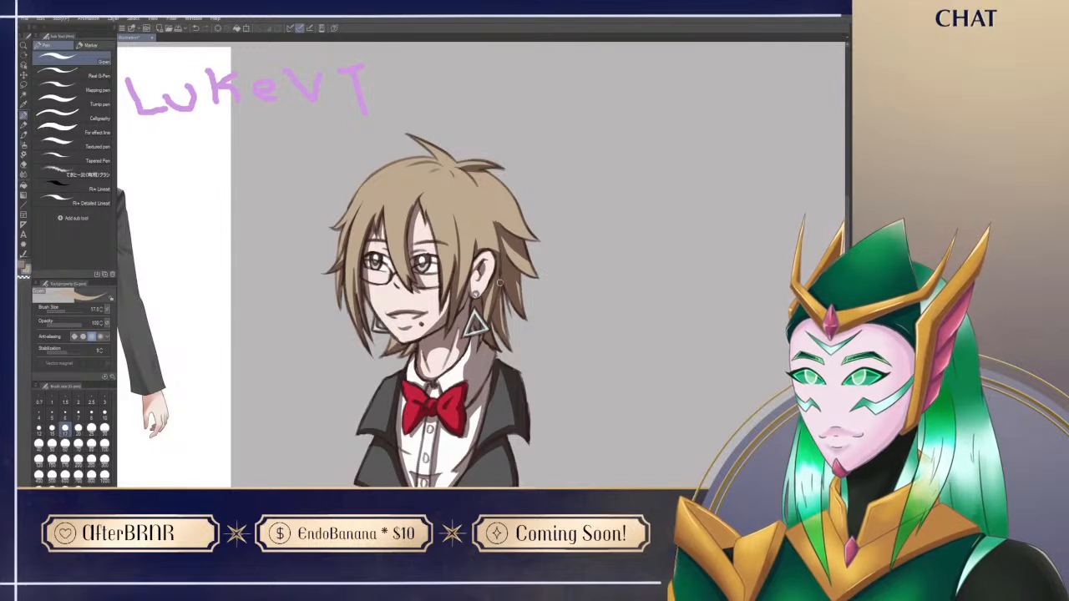
Step: Shade the back of the head from the crown tuft down to the outer hair strands
{"action": "left_click", "coordinate": [477, 354], "text": "alt"}
{"action": "left_click_drag", "start_coordinate": [607, 383], "coordinate": [598, 399]}
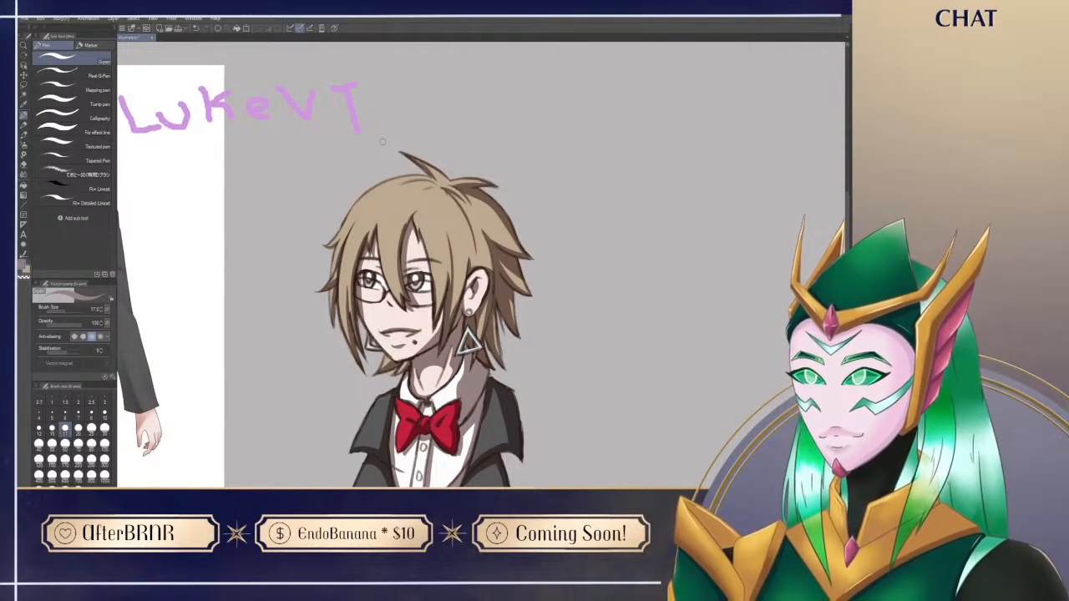
{"action": "left_click_drag", "start_coordinate": [642, 467], "coordinate": [651, 397]}
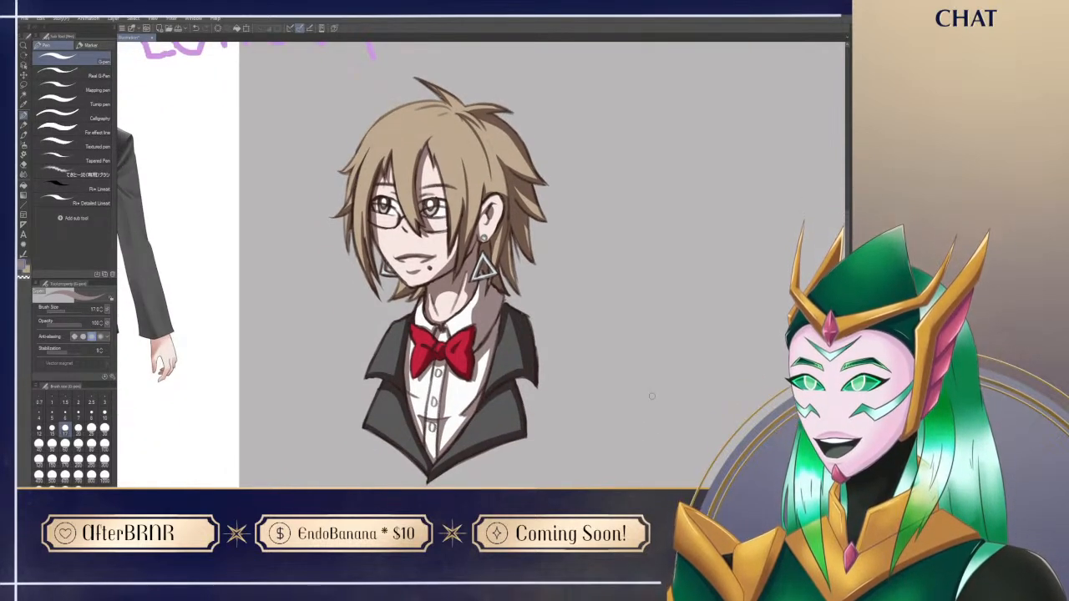
{"action": "left_click_drag", "start_coordinate": [651, 359], "coordinate": [657, 365]}
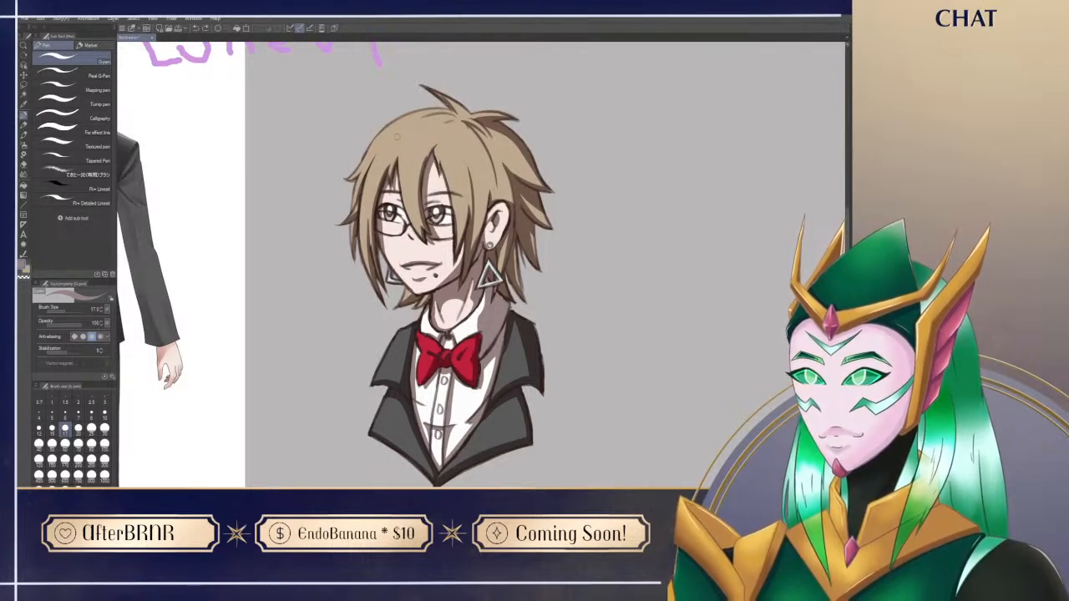
Step: Paint thin light highlight strokes on the fringe and crown hair and along the jacket's edges
{"action": "left_click_drag", "start_coordinate": [404, 197], "coordinate": [411, 137]}
{"action": "key", "text": "ctrl+z"}
{"action": "mouse_move", "coordinate": [404, 173]}
{"action": "left_mouse_down"}
{"action": "mouse_move", "coordinate": [423, 131]}
{"action": "mouse_move", "coordinate": [418, 152]}
{"action": "left_mouse_up"}
{"action": "left_click_drag", "start_coordinate": [362, 210], "coordinate": [393, 130]}
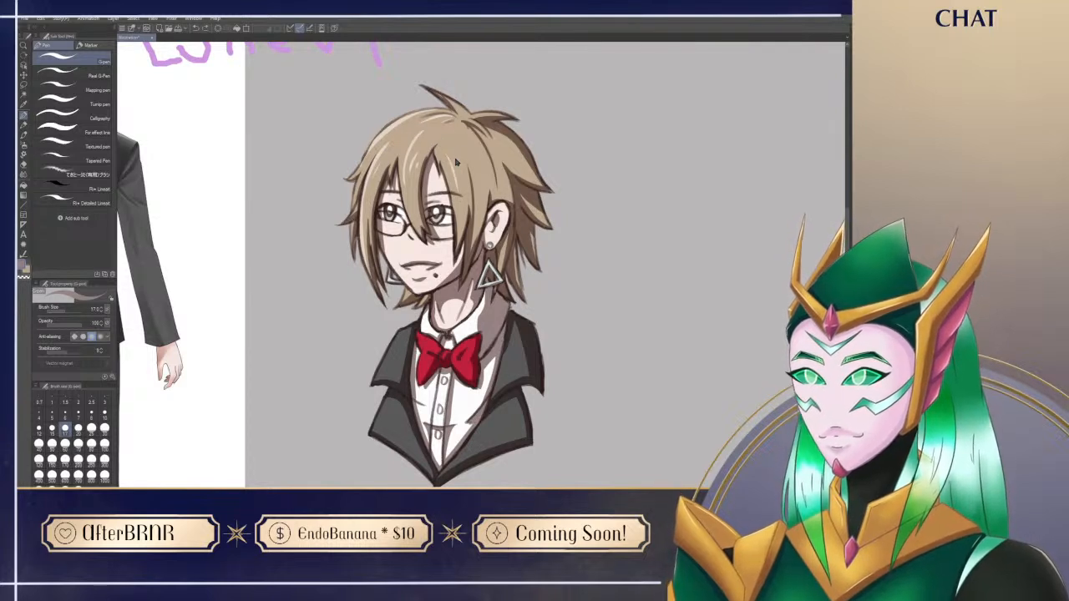
{"action": "mouse_move", "coordinate": [592, 371]}
{"action": "left_mouse_down"}
{"action": "mouse_move", "coordinate": [597, 358]}
{"action": "mouse_move", "coordinate": [589, 366]}
{"action": "left_mouse_up"}
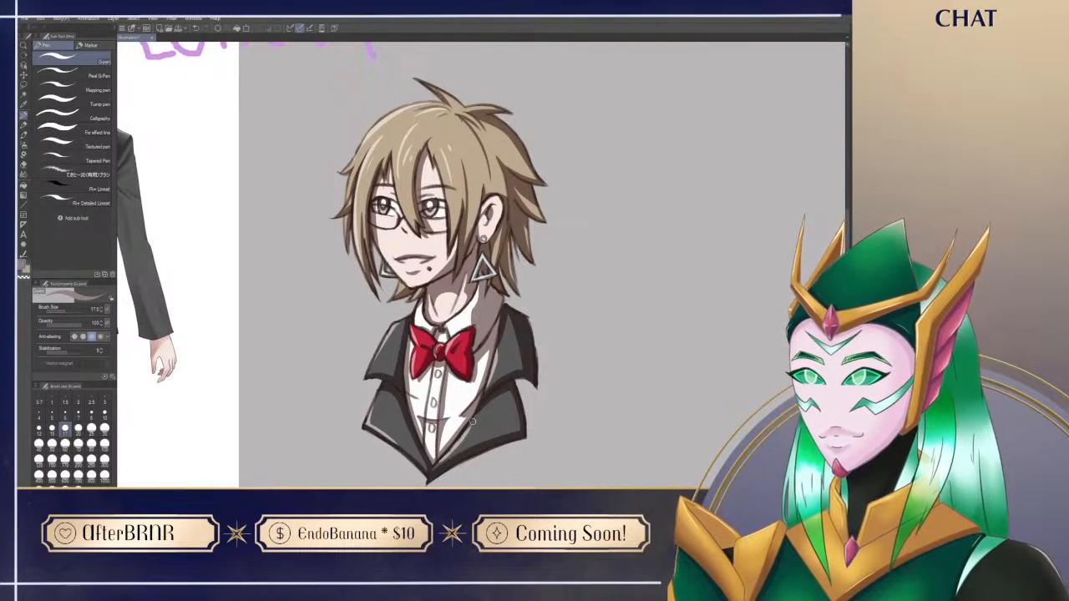
{"action": "left_click_drag", "start_coordinate": [650, 409], "coordinate": [643, 441]}
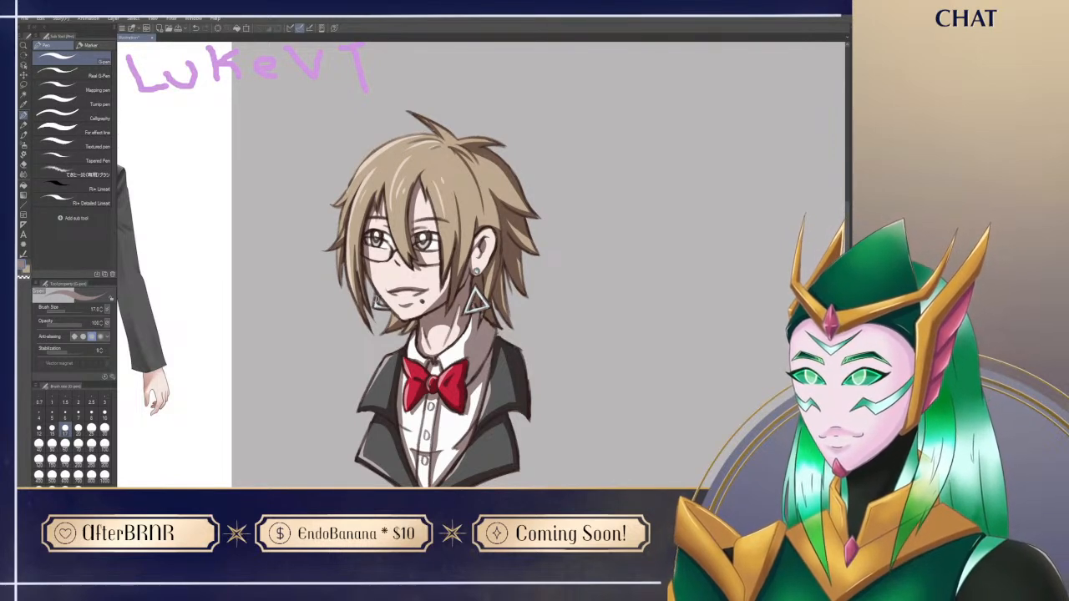
{"action": "scroll", "coordinate": [592, 398], "scroll_direction": "down", "scroll_amount": 3}
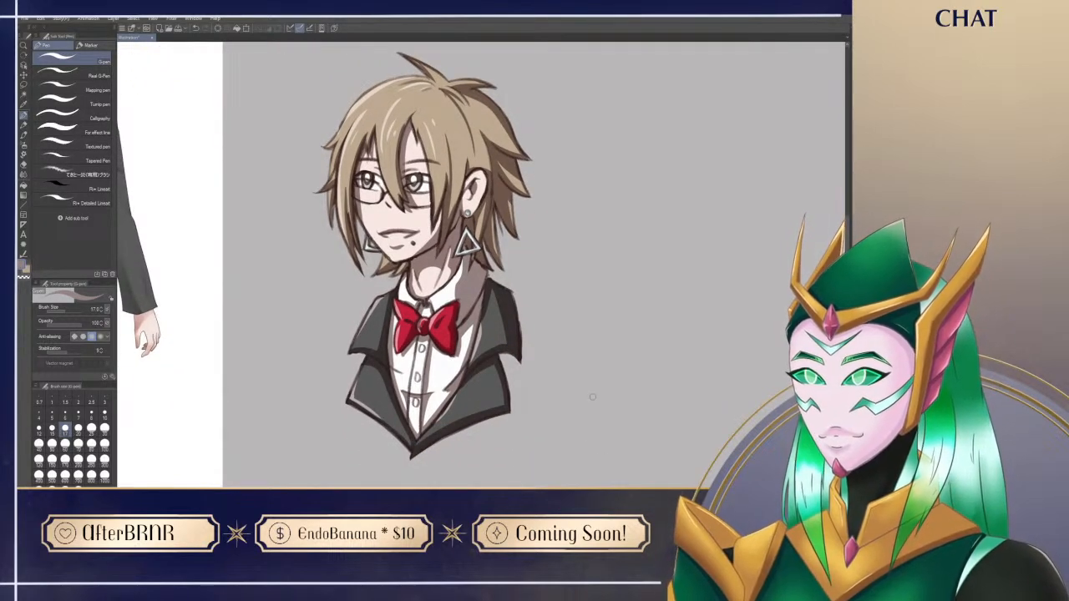
{"action": "scroll", "coordinate": [577, 423], "scroll_direction": "down", "scroll_amount": 5}
{"action": "left_click_drag", "start_coordinate": [601, 445], "coordinate": [553, 394]}
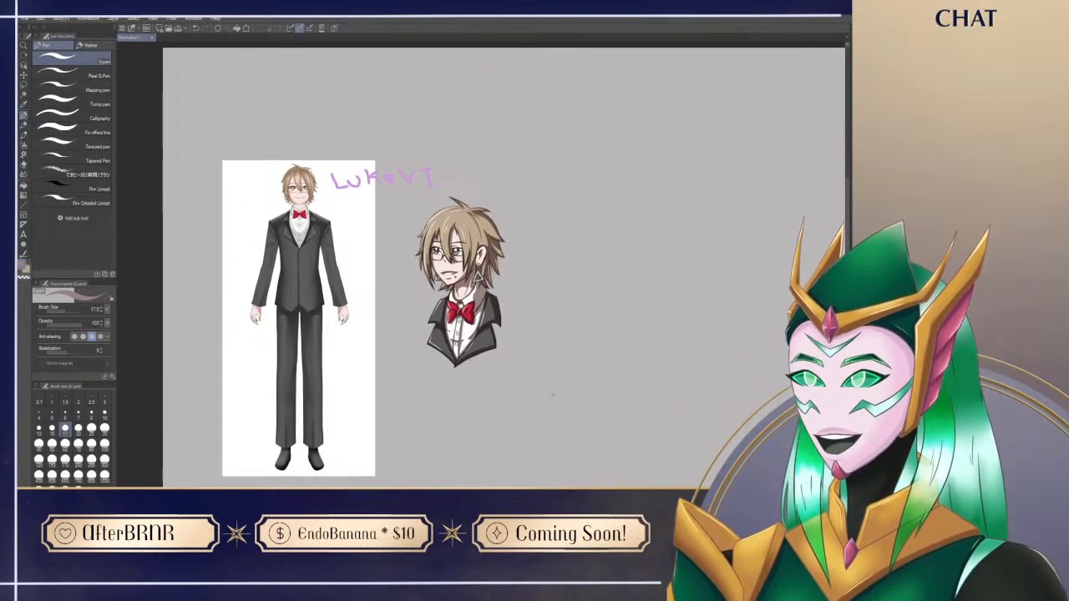
Step: Swap to white and fill the teeth inside the open mouth, undoing the extra strokes
{"action": "key", "text": "x"}
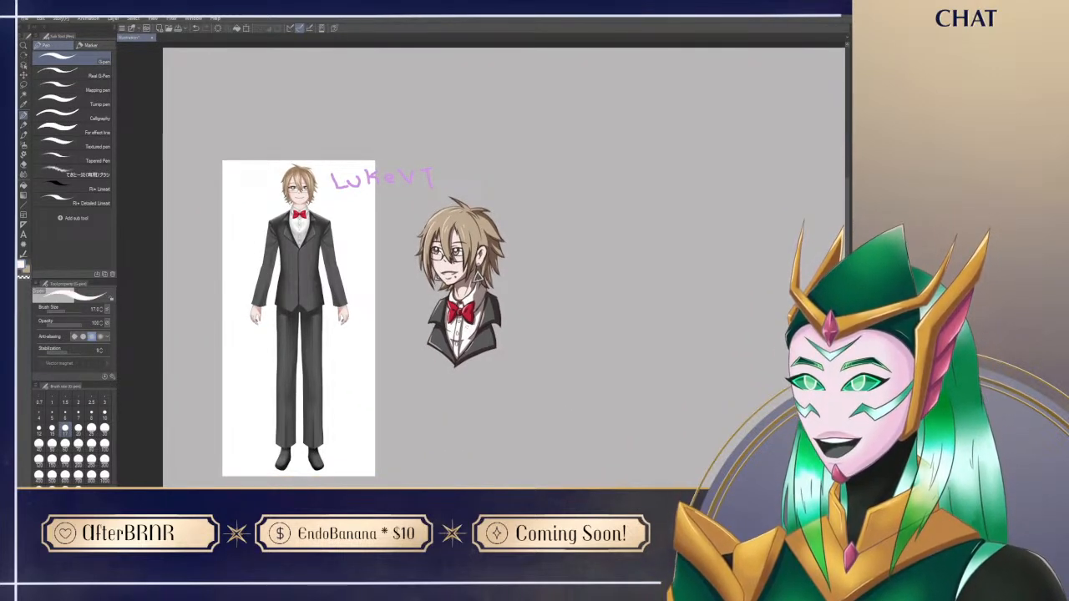
{"action": "key", "text": "ctrl+space"}
{"action": "left_click_drag", "start_coordinate": [462, 259], "coordinate": [510, 246]}
{"action": "left_click_drag", "start_coordinate": [401, 306], "coordinate": [446, 306]}
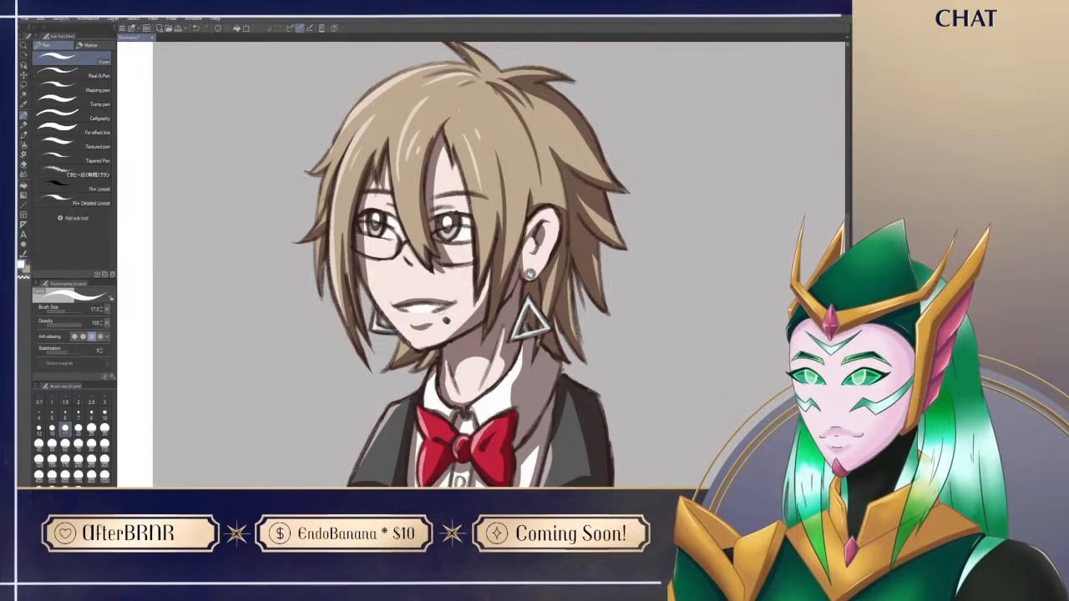
{"action": "left_click_drag", "start_coordinate": [401, 307], "coordinate": [434, 307]}
{"action": "key", "text": "ctrl+z"}
{"action": "key", "text": "ctrl+z"}
{"action": "key", "text": "ctrl+space"}
{"action": "left_click_drag", "start_coordinate": [724, 348], "coordinate": [691, 351]}
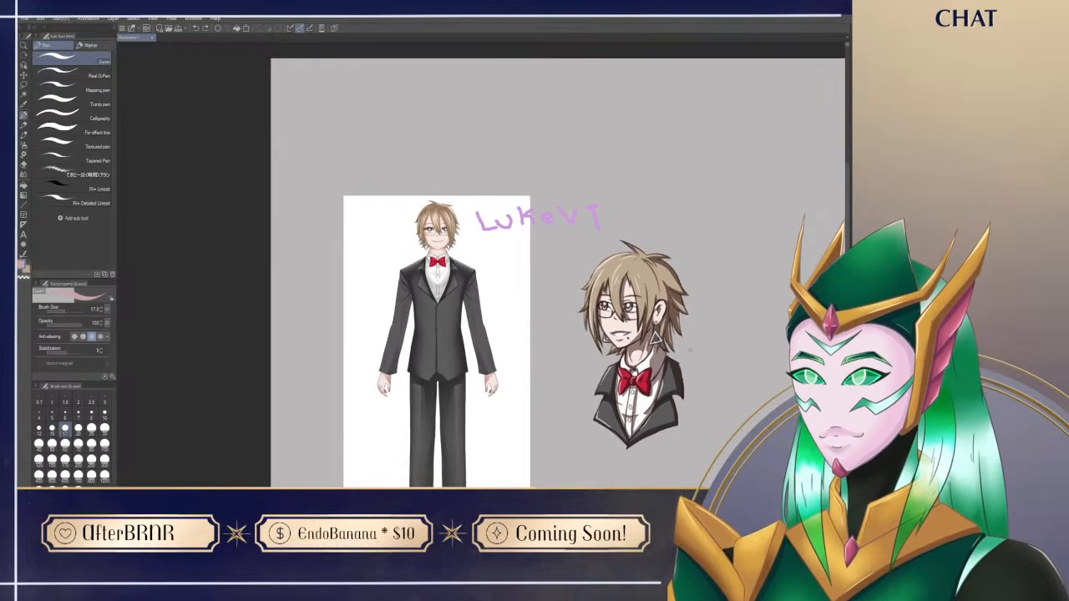
Step: Move the finished bust up beside the reference figure, just below the name lettering
{"action": "left_click_drag", "start_coordinate": [682, 467], "coordinate": [520, 380]}
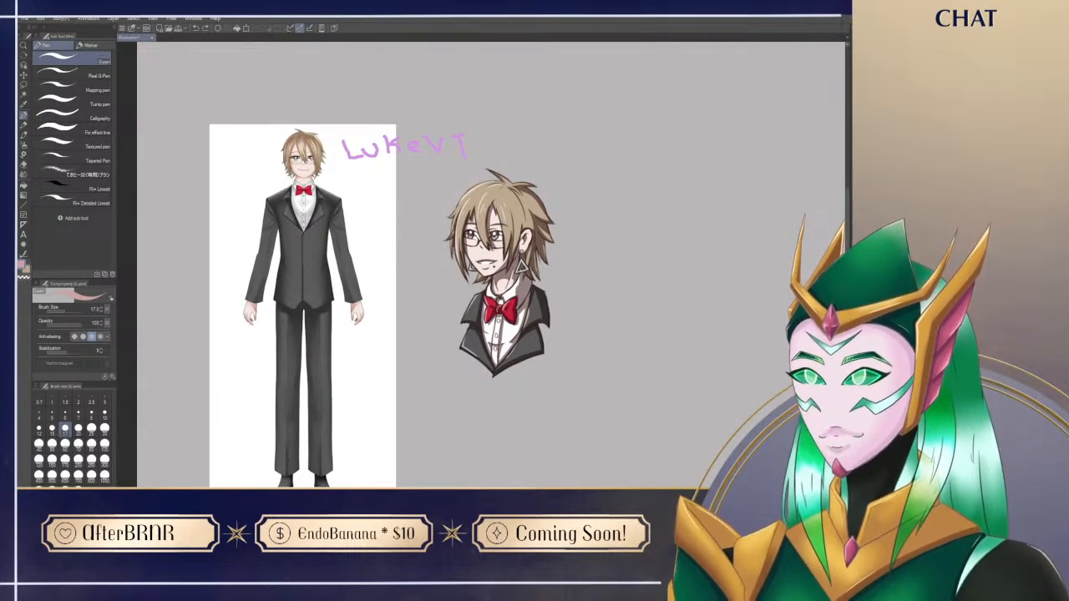
{"action": "left_click_drag", "start_coordinate": [339, 376], "coordinate": [317, 348]}
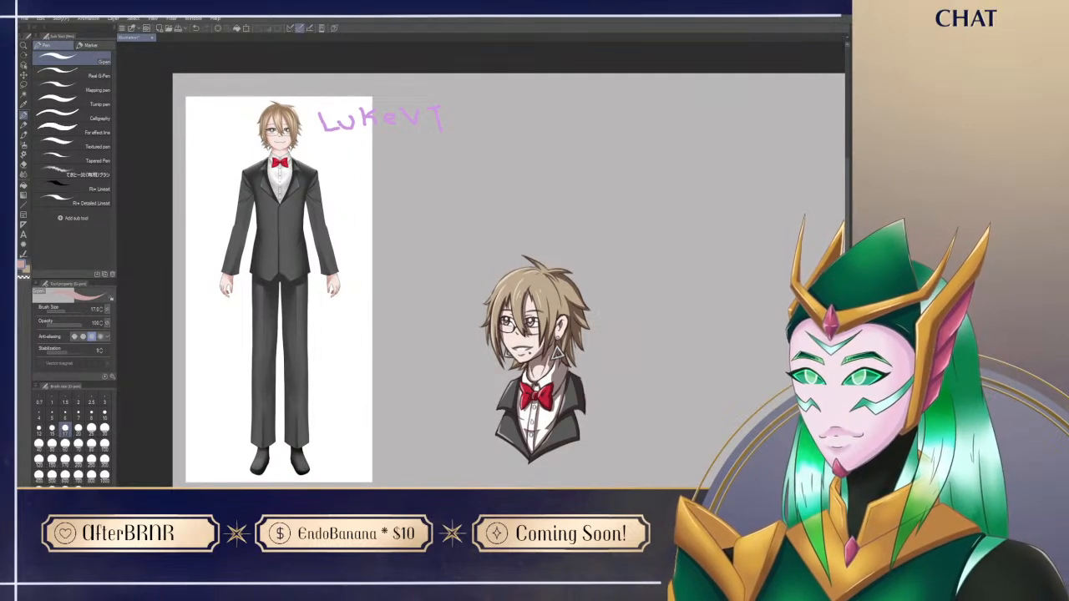
{"action": "key", "text": "ctrl+t"}
{"action": "mouse_move", "coordinate": [573, 456]}
{"action": "left_mouse_down"}
{"action": "mouse_move", "coordinate": [490, 295]}
{"action": "mouse_move", "coordinate": [483, 320]}
{"action": "mouse_move", "coordinate": [495, 349]}
{"action": "left_mouse_up"}
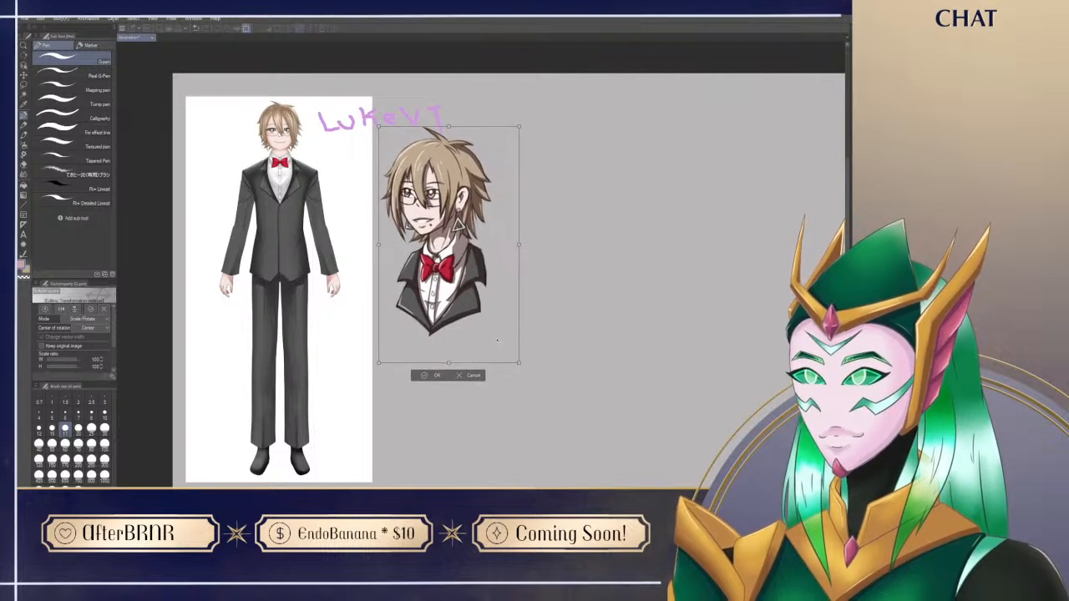
{"action": "key", "text": "Return"}
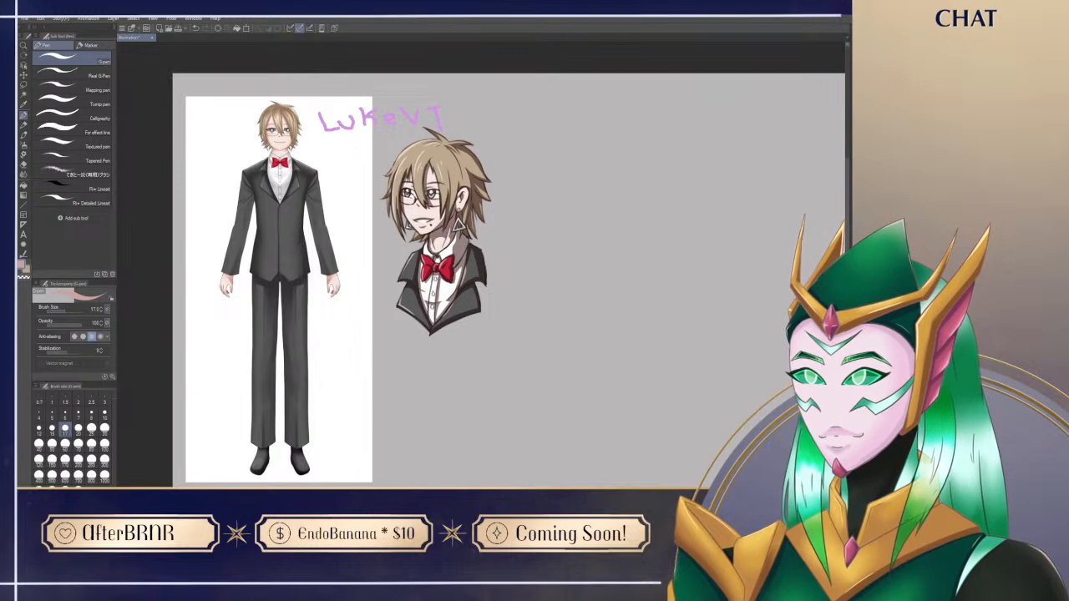
Step: Switch to the Design pencil at size 8, sign the drawing beneath the jacket's near shoulder, and fit the whole canvas in view
{"action": "left_click", "coordinate": [436, 294], "text": "alt"}
{"action": "left_click", "coordinate": [434, 292], "text": "alt"}
{"action": "left_click", "coordinate": [437, 115], "text": "alt"}
{"action": "left_click", "coordinate": [434, 134], "text": "alt"}
{"action": "key", "text": "p"}
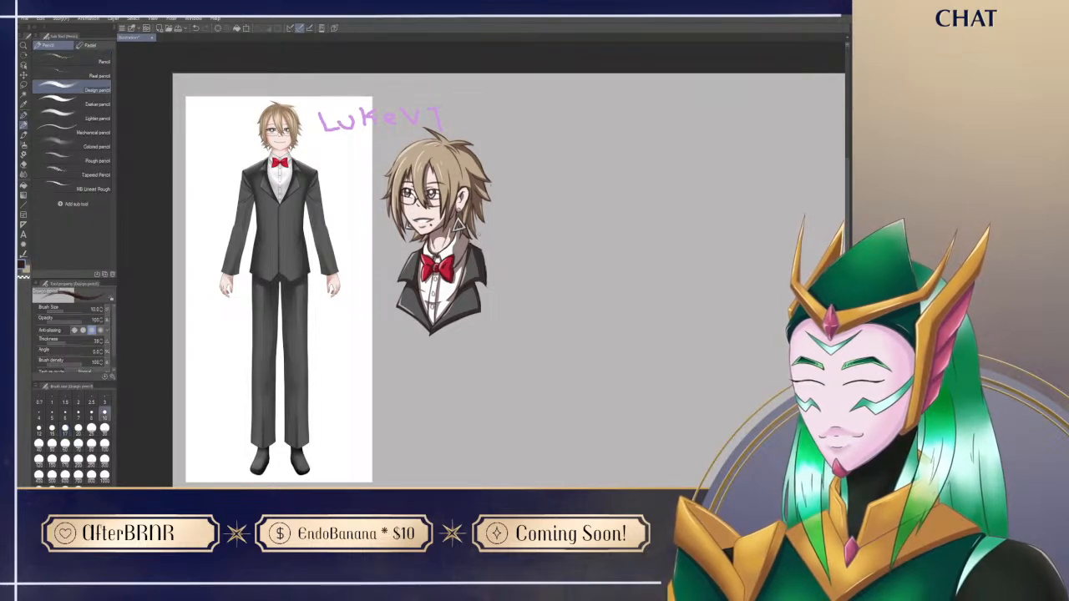
{"action": "left_click_drag", "start_coordinate": [471, 235], "coordinate": [488, 237]}
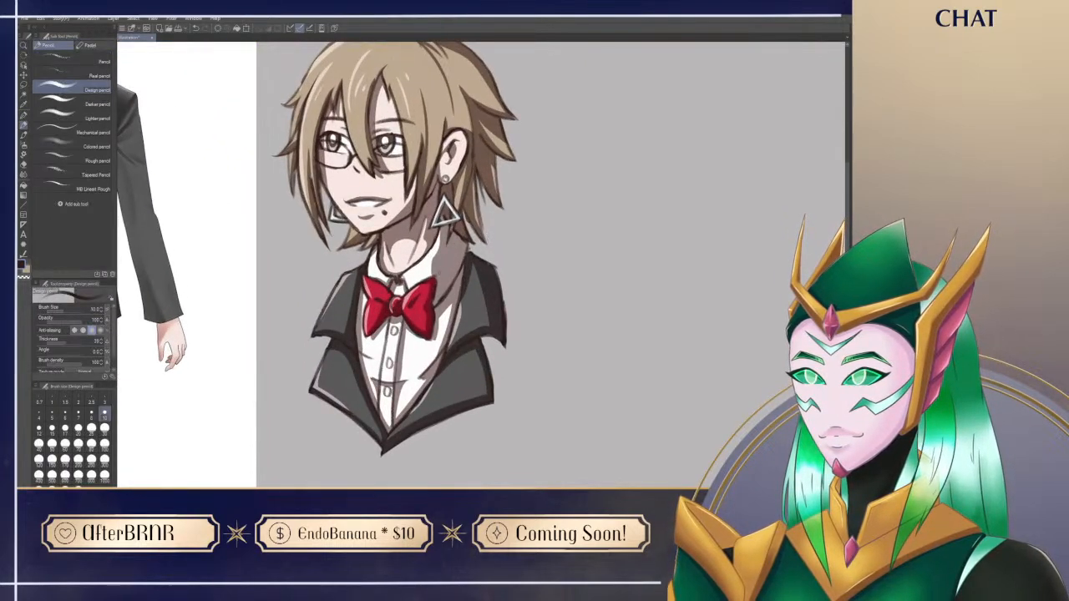
{"action": "left_click", "coordinate": [92, 414]}
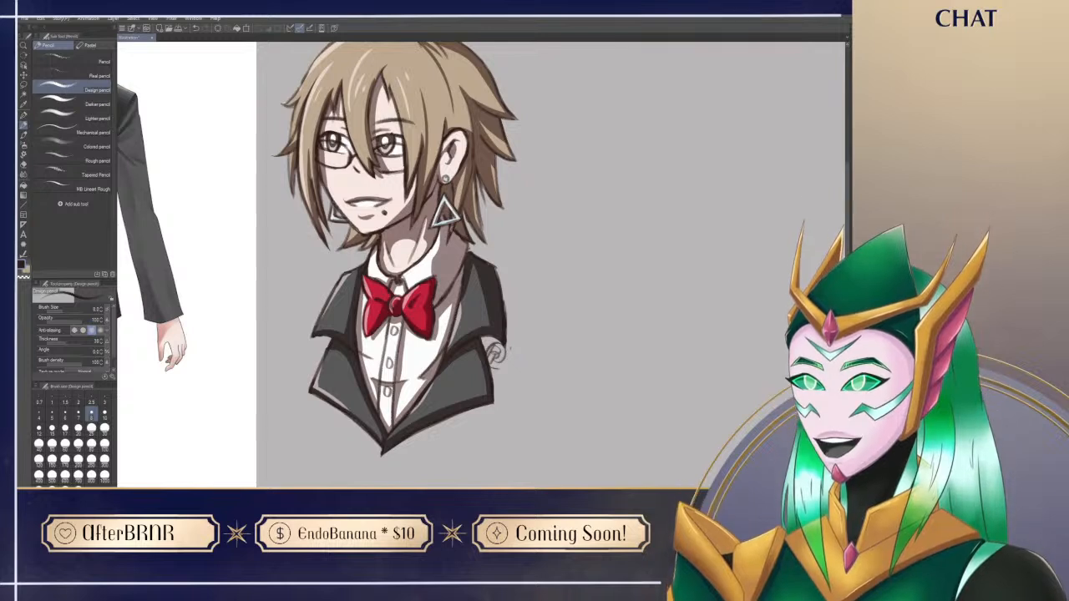
{"action": "left_click_drag", "start_coordinate": [636, 442], "coordinate": [648, 487]}
{"action": "key", "text": "ctrl+0"}
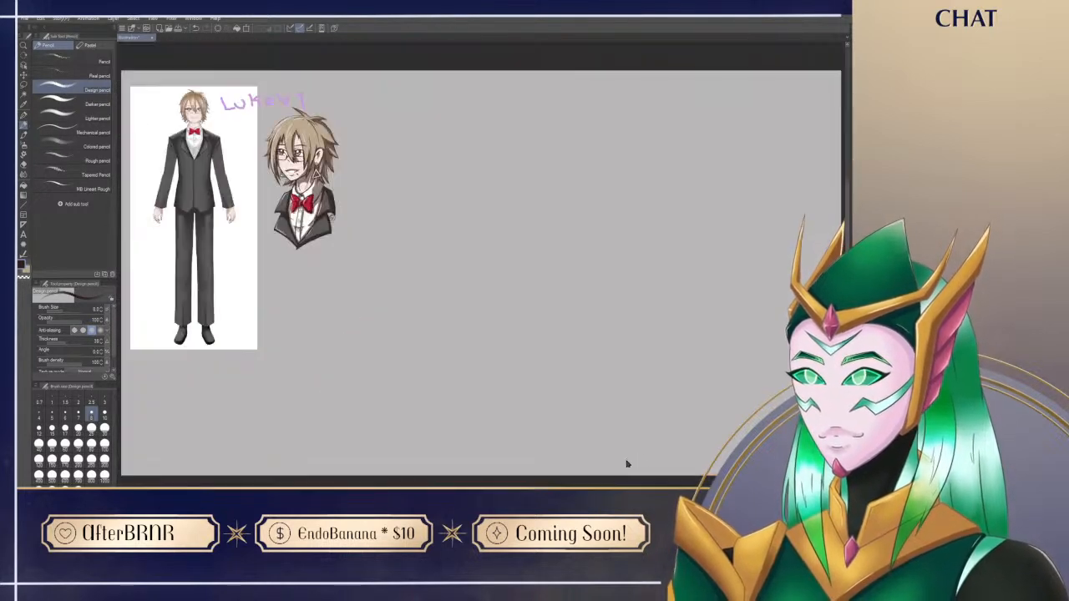
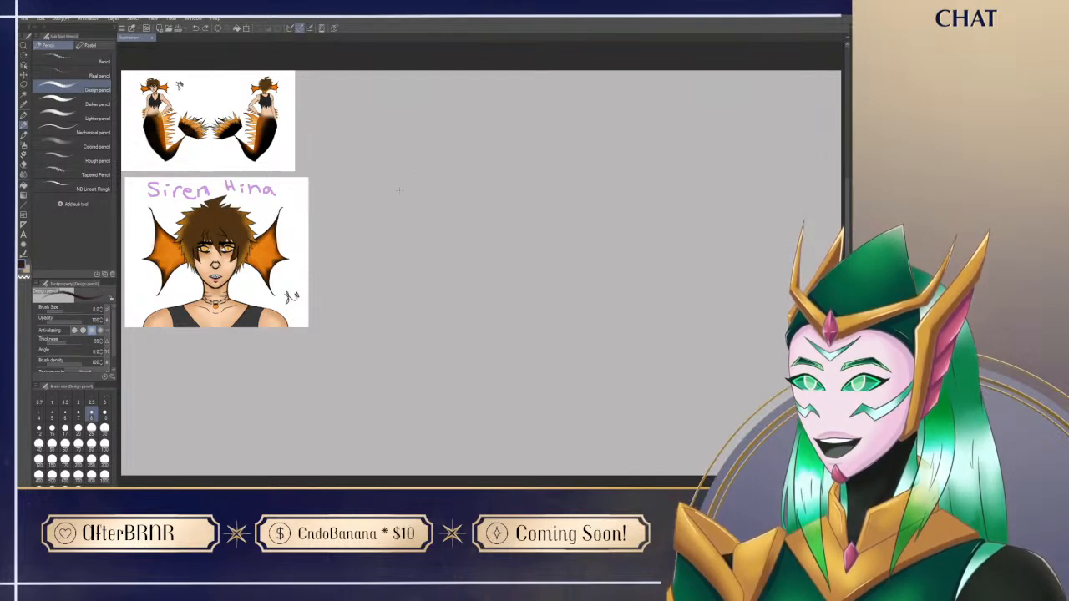
Step: Rough in a head circle and an overlapping-size torso circle beside the reference portrait, undoing the unwanted strokes
{"action": "mouse_move", "coordinate": [386, 192]}
{"action": "left_mouse_down"}
{"action": "mouse_move", "coordinate": [374, 199]}
{"action": "mouse_move", "coordinate": [397, 227]}
{"action": "mouse_move", "coordinate": [397, 259]}
{"action": "mouse_move", "coordinate": [436, 236]}
{"action": "mouse_move", "coordinate": [401, 260]}
{"action": "mouse_move", "coordinate": [448, 251]}
{"action": "mouse_move", "coordinate": [451, 239]}
{"action": "mouse_move", "coordinate": [452, 264]}
{"action": "left_mouse_up"}
{"action": "key", "text": "ctrl+z"}
{"action": "key", "text": "ctrl+z"}
{"action": "key", "text": "ctrl+z"}
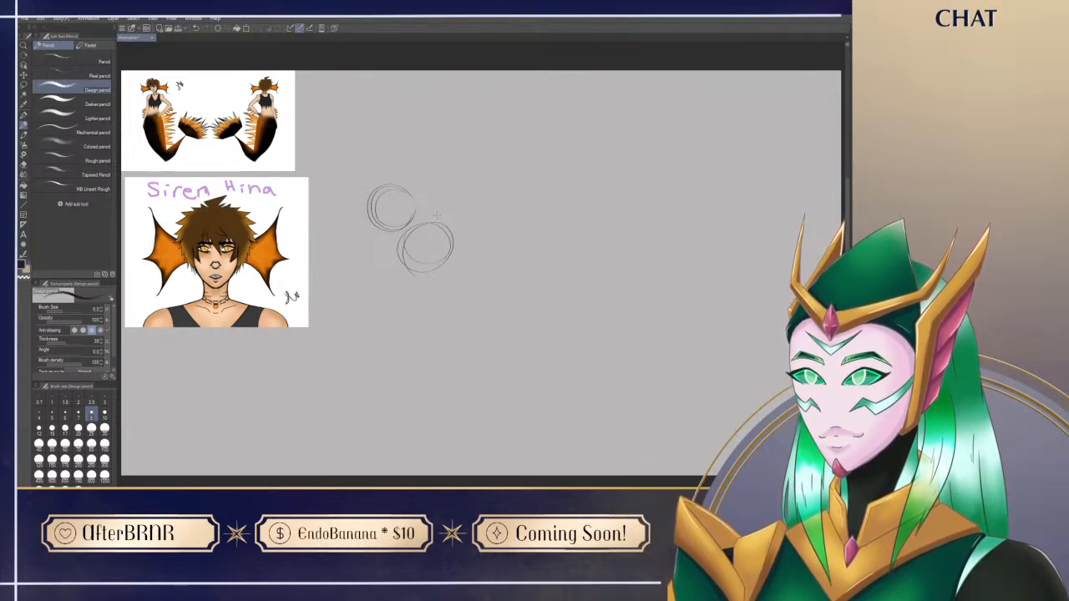
Step: Sketch a shoulder joint with an outstretched arm guideline from the torso, and add a hip circle lower along the body
{"action": "mouse_move", "coordinate": [441, 218]}
{"action": "left_mouse_down"}
{"action": "mouse_move", "coordinate": [488, 227]}
{"action": "mouse_move", "coordinate": [528, 205]}
{"action": "left_mouse_up"}
{"action": "key", "text": "ctrl+z"}
{"action": "key", "text": "ctrl+z"}
{"action": "left_click_drag", "start_coordinate": [449, 222], "coordinate": [541, 209]}
{"action": "mouse_move", "coordinate": [493, 307]}
{"action": "left_mouse_down"}
{"action": "mouse_move", "coordinate": [469, 288]}
{"action": "mouse_move", "coordinate": [489, 250]}
{"action": "left_mouse_up"}
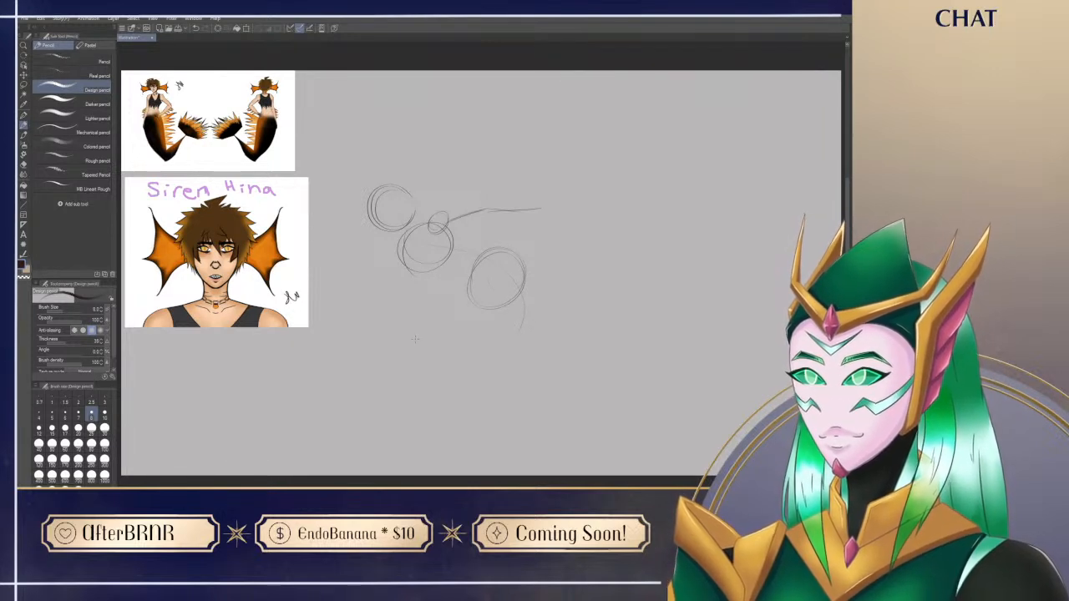
Step: Sketch the long S-curved tail guideline from the hips and the bent second arm, then darken the outstretched upper arm's guideline
{"action": "mouse_move", "coordinate": [523, 329]}
{"action": "left_mouse_down"}
{"action": "mouse_move", "coordinate": [445, 352]}
{"action": "mouse_move", "coordinate": [345, 407]}
{"action": "left_mouse_up"}
{"action": "mouse_move", "coordinate": [411, 272]}
{"action": "left_mouse_down"}
{"action": "mouse_move", "coordinate": [398, 252]}
{"action": "mouse_move", "coordinate": [375, 322]}
{"action": "left_mouse_up"}
{"action": "key", "text": "ctrl+z"}
{"action": "mouse_move", "coordinate": [404, 244]}
{"action": "left_mouse_down"}
{"action": "mouse_move", "coordinate": [393, 267]}
{"action": "mouse_move", "coordinate": [420, 309]}
{"action": "mouse_move", "coordinate": [413, 320]}
{"action": "mouse_move", "coordinate": [417, 307]}
{"action": "left_mouse_up"}
{"action": "key", "text": "ctrl+z"}
{"action": "left_click_drag", "start_coordinate": [436, 222], "coordinate": [484, 209]}
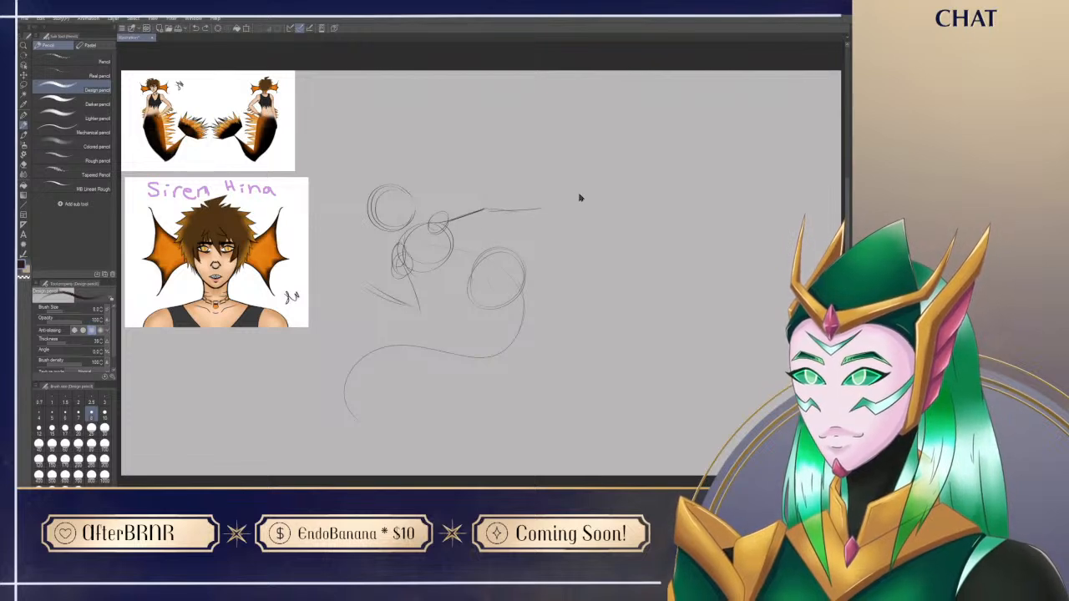
Step: Move the whole pose sketch slightly up and away from the reference portrait
{"action": "left_click_drag", "start_coordinate": [529, 383], "coordinate": [525, 401]}
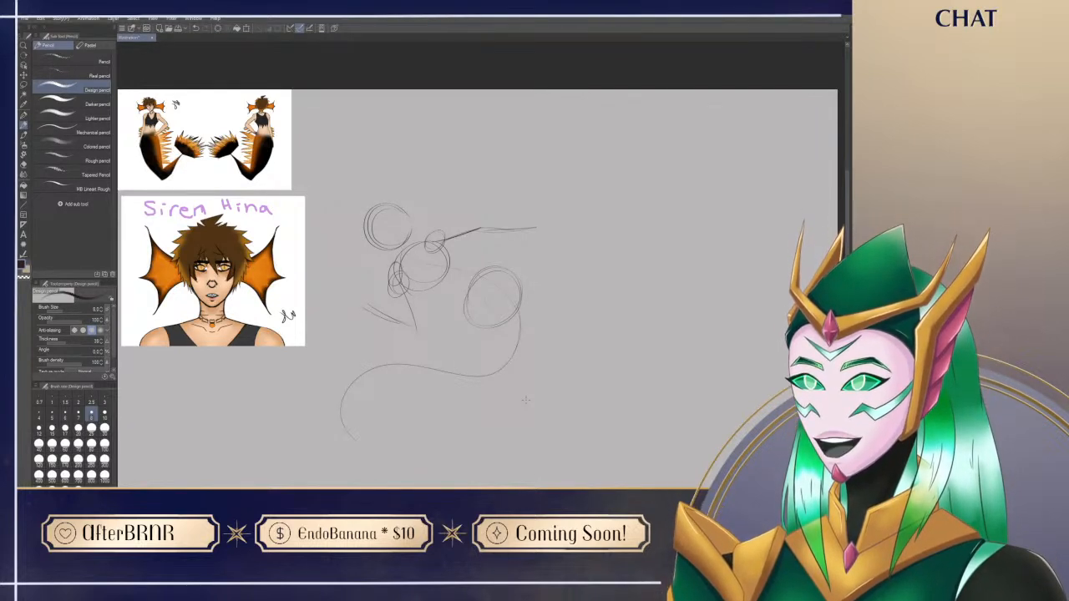
{"action": "left_click_drag", "start_coordinate": [518, 305], "coordinate": [534, 265]}
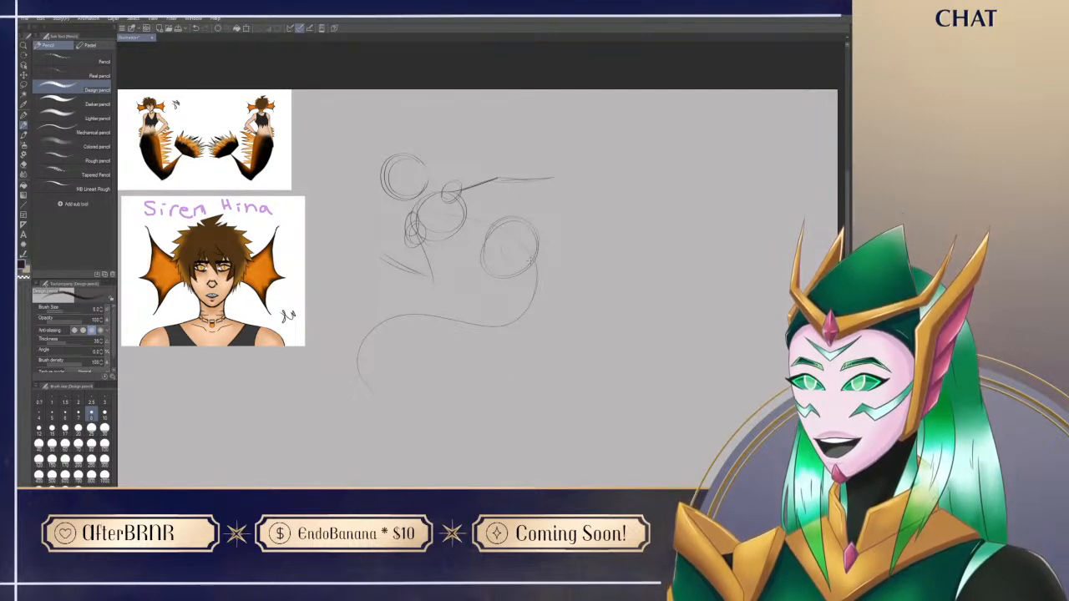
{"action": "mouse_move", "coordinate": [422, 178]}
{"action": "left_mouse_down"}
{"action": "mouse_move", "coordinate": [484, 179]}
{"action": "mouse_move", "coordinate": [419, 179]}
{"action": "left_mouse_up"}
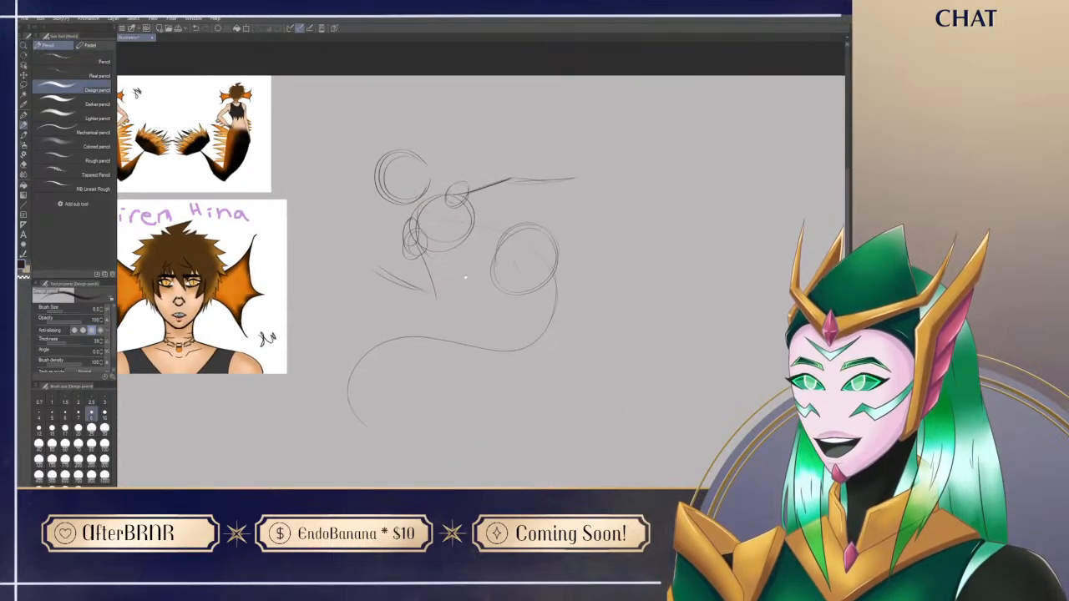
Step: Lasso the head circle, shrink it slightly and shift it farther from the hips, then clear the selection
{"action": "left_click_drag", "start_coordinate": [469, 283], "coordinate": [483, 341]}
{"action": "key", "text": "m"}
{"action": "mouse_move", "coordinate": [391, 266]}
{"action": "left_mouse_down"}
{"action": "mouse_move", "coordinate": [451, 176]}
{"action": "mouse_move", "coordinate": [441, 253]}
{"action": "mouse_move", "coordinate": [429, 261]}
{"action": "left_mouse_up"}
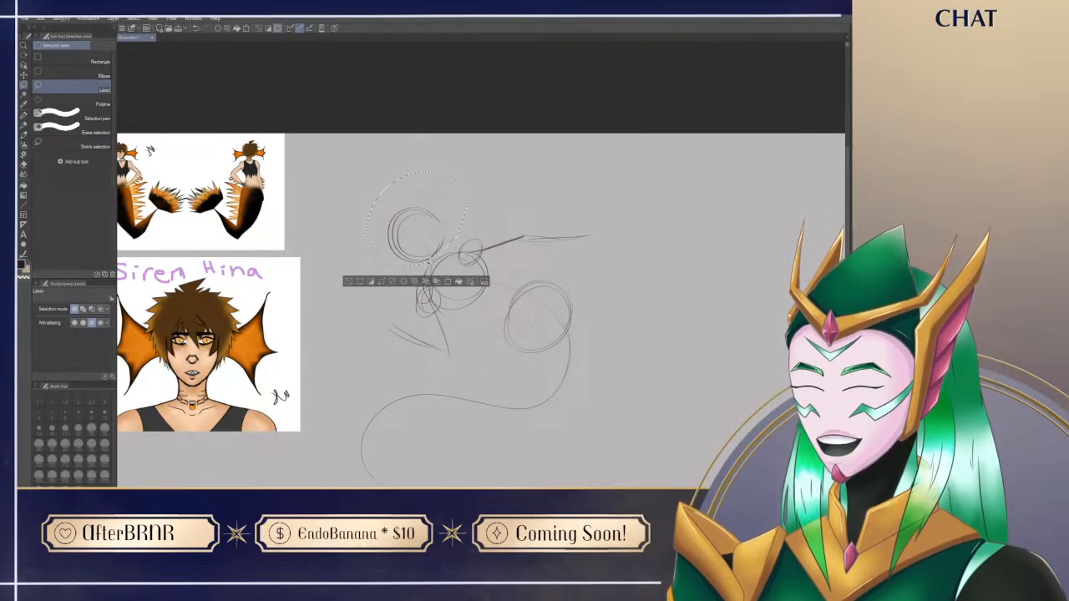
{"action": "key", "text": "ctrl+t"}
{"action": "left_click_drag", "start_coordinate": [448, 226], "coordinate": [435, 221]}
{"action": "left_click_drag", "start_coordinate": [453, 167], "coordinate": [430, 199]}
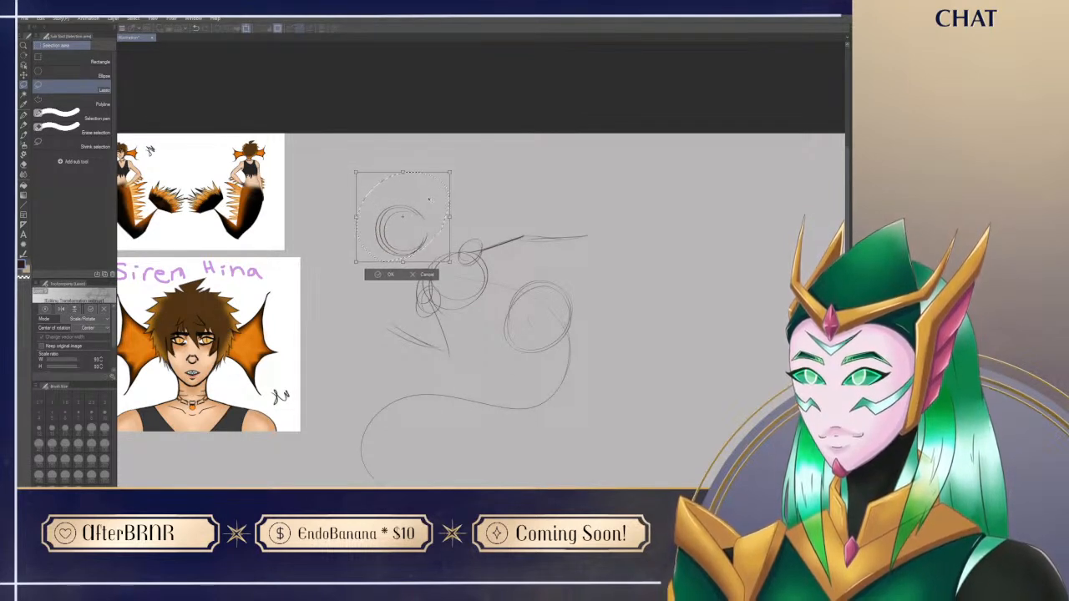
{"action": "key", "text": "Return"}
{"action": "key", "text": "ctrl+d"}
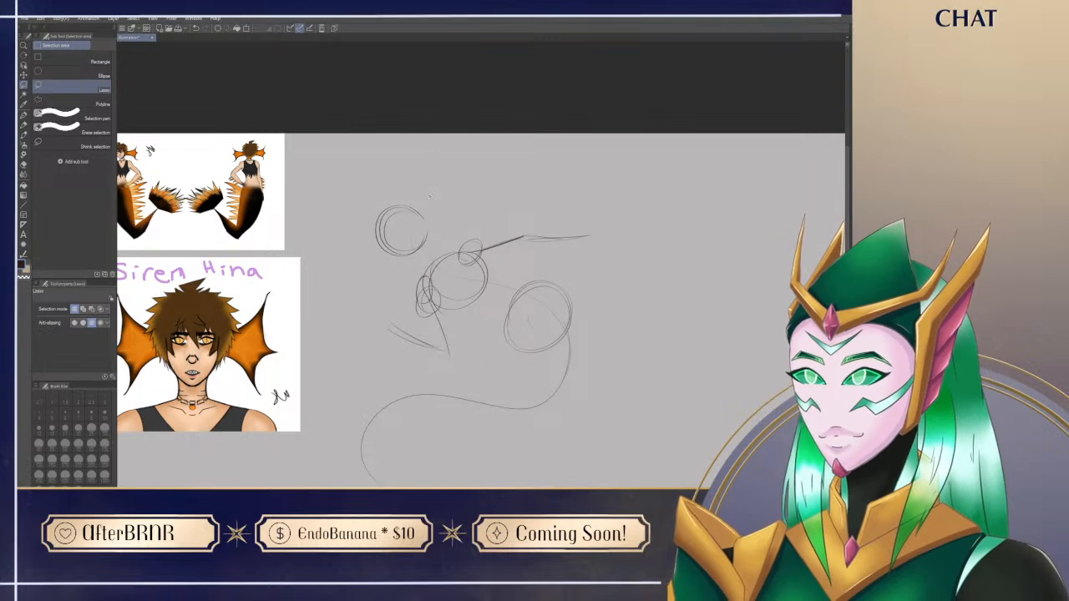
Step: Join the head to the torso with a pencilled neck line and redraw the outstretched arm's shoulder circle
{"action": "key", "text": "p"}
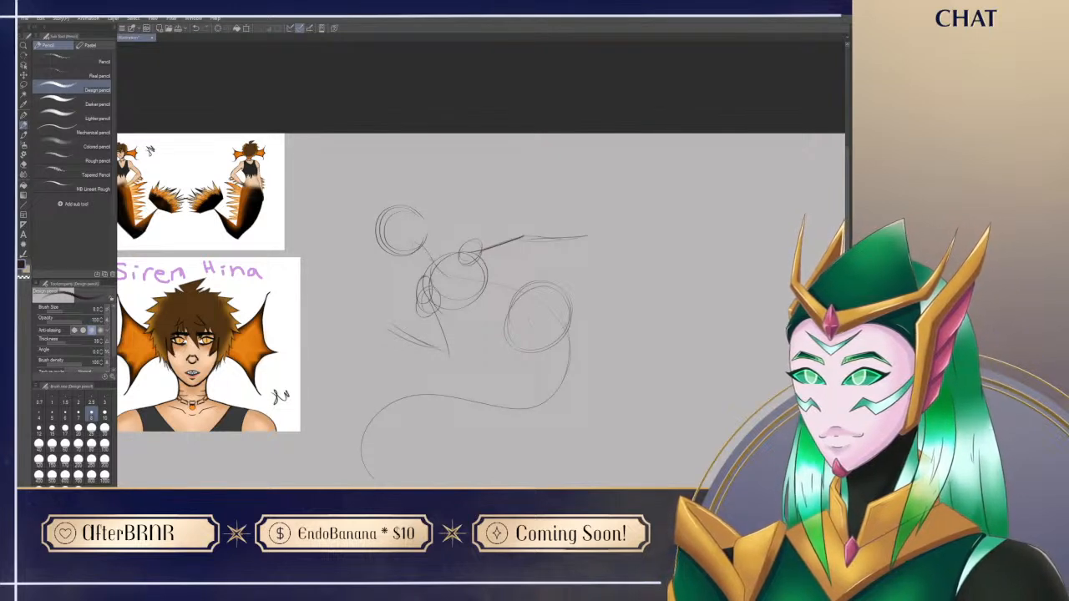
{"action": "left_click_drag", "start_coordinate": [517, 420], "coordinate": [530, 430]}
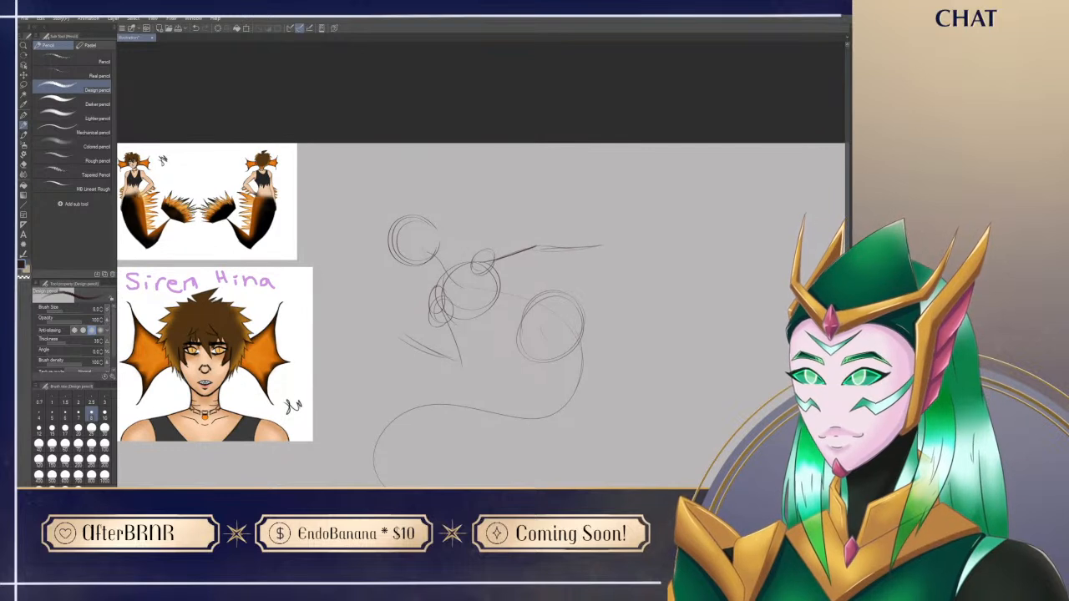
{"action": "mouse_move", "coordinate": [492, 271]}
{"action": "left_mouse_down"}
{"action": "mouse_move", "coordinate": [470, 252]}
{"action": "mouse_move", "coordinate": [464, 268]}
{"action": "left_mouse_up"}
{"action": "mouse_move", "coordinate": [518, 427]}
{"action": "left_mouse_down"}
{"action": "mouse_move", "coordinate": [509, 377]}
{"action": "mouse_move", "coordinate": [532, 431]}
{"action": "mouse_move", "coordinate": [528, 406]}
{"action": "left_mouse_up"}
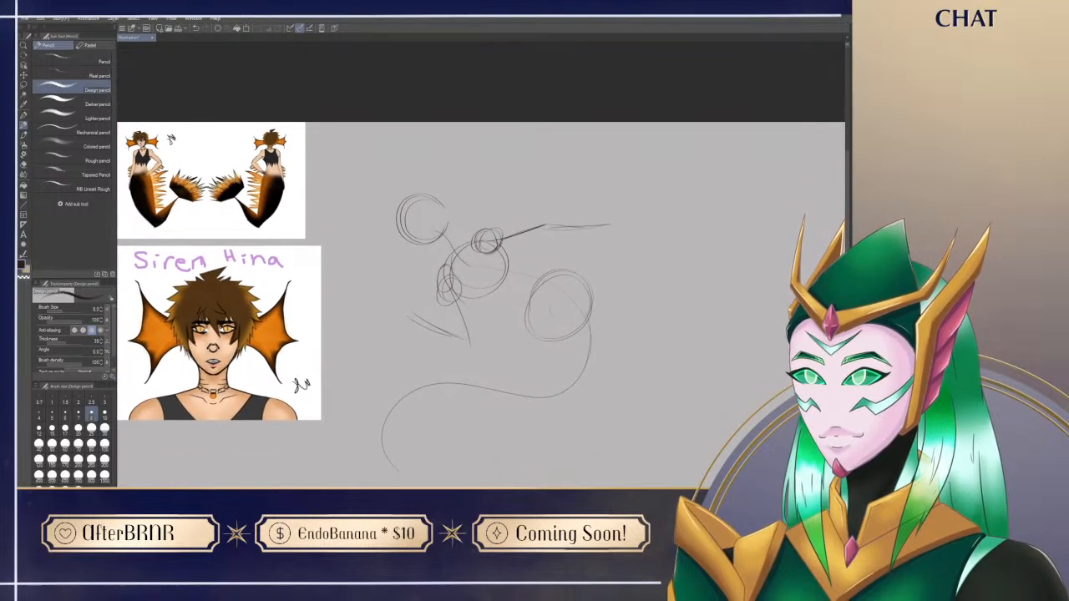
Step: Sketch the outer contour of the outstretched arm from the shoulder circle along its guideline to the wrist
{"action": "mouse_move", "coordinate": [484, 231]}
{"action": "left_mouse_down"}
{"action": "mouse_move", "coordinate": [471, 244]}
{"action": "mouse_move", "coordinate": [534, 221]}
{"action": "mouse_move", "coordinate": [608, 225]}
{"action": "left_mouse_up"}
{"action": "mouse_move", "coordinate": [653, 379]}
{"action": "left_mouse_down"}
{"action": "mouse_move", "coordinate": [532, 340]}
{"action": "mouse_move", "coordinate": [550, 329]}
{"action": "left_mouse_up"}
{"action": "key", "text": "ctrl+space"}
{"action": "left_click", "coordinate": [499, 220]}
{"action": "mouse_move", "coordinate": [618, 234]}
{"action": "left_mouse_down"}
{"action": "mouse_move", "coordinate": [584, 347]}
{"action": "mouse_move", "coordinate": [529, 391]}
{"action": "left_mouse_up"}
{"action": "left_click_drag", "start_coordinate": [530, 391], "coordinate": [492, 410]}
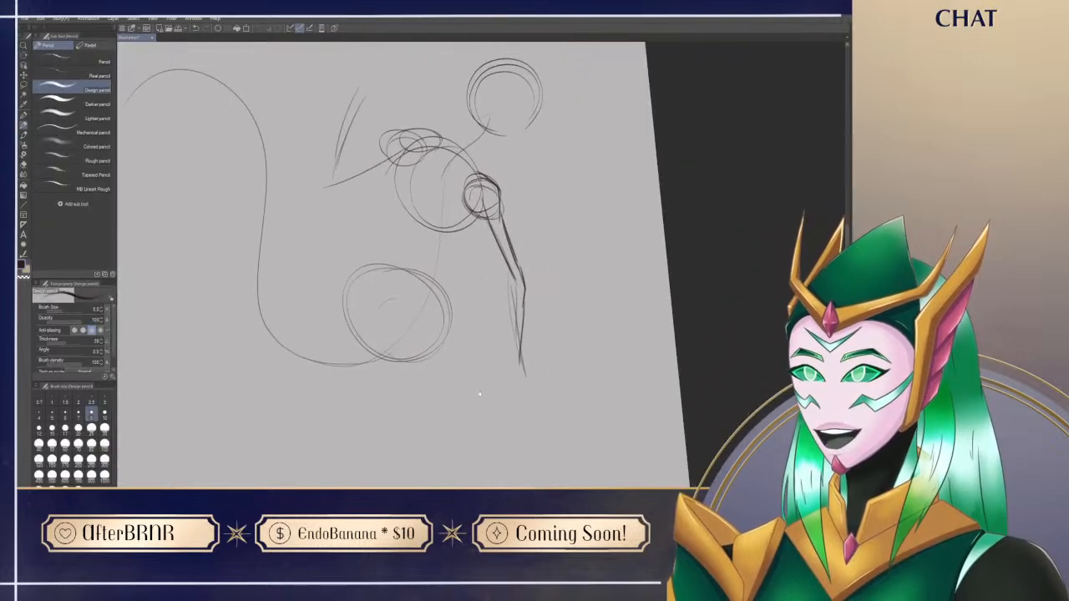
Step: Sketch the inner contour of the outstretched upper arm and forearm, erasing the overlap at the elbow
{"action": "left_click_drag", "start_coordinate": [460, 204], "coordinate": [501, 269]}
{"action": "key", "text": "ctrl+z"}
{"action": "mouse_move", "coordinate": [479, 223]}
{"action": "left_mouse_down"}
{"action": "mouse_move", "coordinate": [502, 268]}
{"action": "mouse_move", "coordinate": [510, 331]}
{"action": "left_mouse_up"}
{"action": "key", "text": "ctrl+z"}
{"action": "mouse_move", "coordinate": [502, 292]}
{"action": "left_mouse_down"}
{"action": "mouse_move", "coordinate": [510, 333]}
{"action": "mouse_move", "coordinate": [517, 314]}
{"action": "left_mouse_up"}
{"action": "key", "text": "e"}
{"action": "left_click_drag", "start_coordinate": [505, 269], "coordinate": [503, 263]}
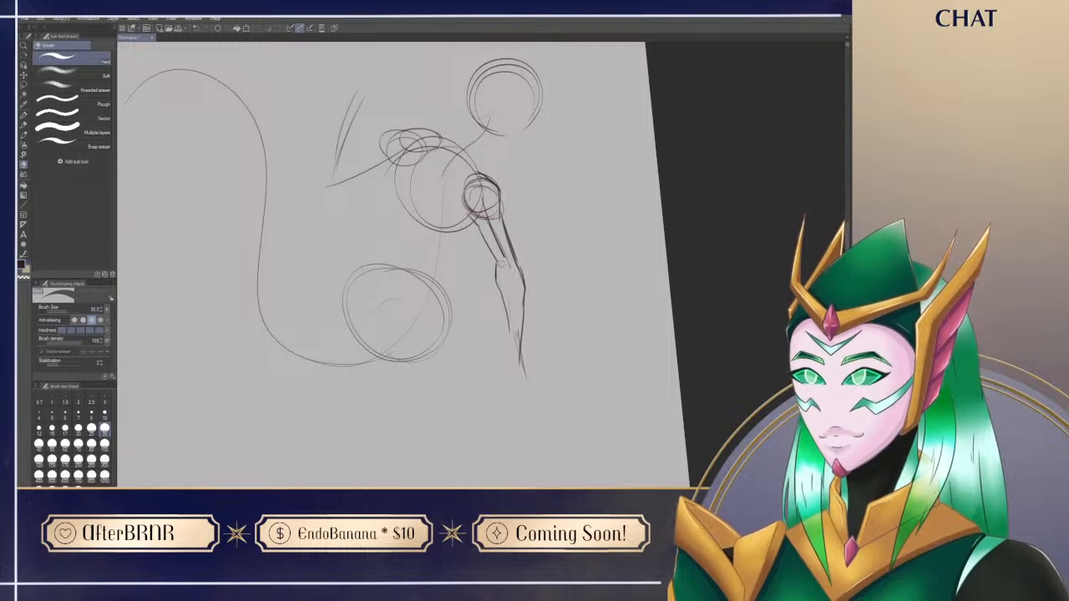
Step: Erase the overlong forearm lines and redraw both edges of the outstretched arm's wrist
{"action": "left_click_drag", "start_coordinate": [516, 336], "coordinate": [524, 377]}
{"action": "key", "text": "p"}
{"action": "key", "text": "e"}
{"action": "mouse_move", "coordinate": [521, 323]}
{"action": "left_mouse_down"}
{"action": "mouse_move", "coordinate": [524, 284]}
{"action": "mouse_move", "coordinate": [524, 338]}
{"action": "left_mouse_up"}
{"action": "key", "text": "p"}
{"action": "key", "text": "e"}
{"action": "key", "text": "p"}
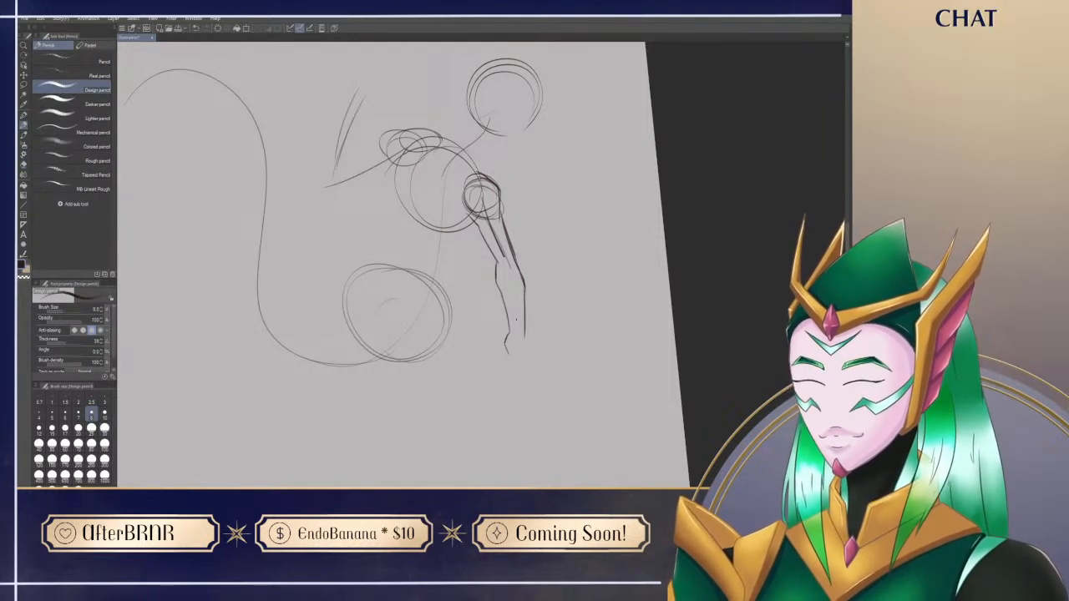
{"action": "key", "text": "ctrl+z"}
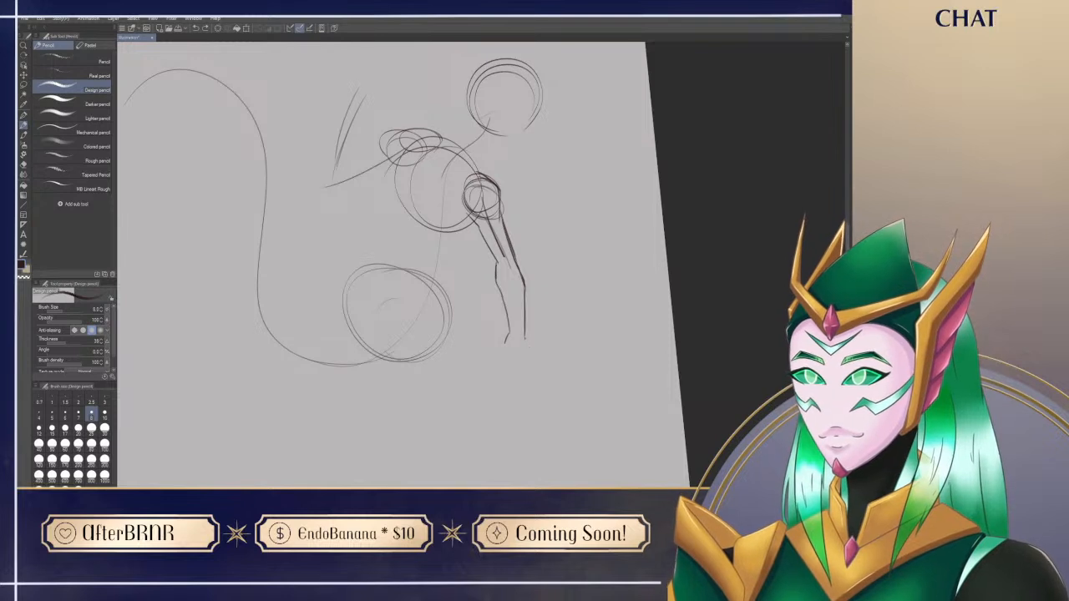
{"action": "left_click_drag", "start_coordinate": [524, 339], "coordinate": [527, 359]}
{"action": "key", "text": "ctrl+@"}
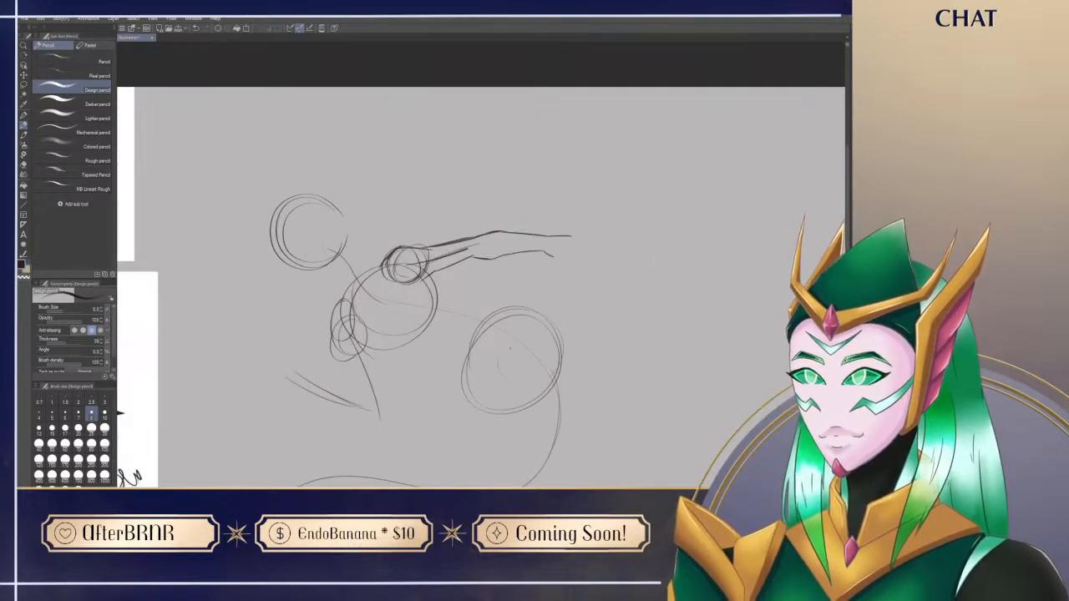
Step: Block in the base of the hand at the end of the outstretched arm, alternating pencil strokes with erasing
{"action": "left_click_drag", "start_coordinate": [552, 237], "coordinate": [567, 247]}
{"action": "left_click_drag", "start_coordinate": [553, 250], "coordinate": [568, 244]}
{"action": "key", "text": "e"}
{"action": "left_click_drag", "start_coordinate": [549, 245], "coordinate": [554, 256]}
{"action": "key", "text": "p"}
{"action": "key", "text": "e"}
{"action": "key", "text": "p"}
{"action": "key", "text": "e"}
{"action": "left_click_drag", "start_coordinate": [556, 254], "coordinate": [565, 258]}
{"action": "key", "text": "p"}
{"action": "left_click_drag", "start_coordinate": [560, 330], "coordinate": [543, 384]}
{"action": "key", "text": "e"}
{"action": "mouse_move", "coordinate": [536, 303]}
{"action": "left_mouse_down"}
{"action": "mouse_move", "coordinate": [547, 300]}
{"action": "mouse_move", "coordinate": [539, 317]}
{"action": "mouse_move", "coordinate": [561, 289]}
{"action": "left_mouse_up"}
{"action": "key", "text": "p"}
{"action": "key", "text": "e"}
{"action": "key", "text": "p"}
Step: Sketch the outstretched arm's hand as a clenched fist, rotating the canvas and erasing stray lines
{"action": "mouse_move", "coordinate": [637, 398]}
{"action": "left_mouse_down"}
{"action": "mouse_move", "coordinate": [558, 455]}
{"action": "mouse_move", "coordinate": [422, 458]}
{"action": "left_mouse_up"}
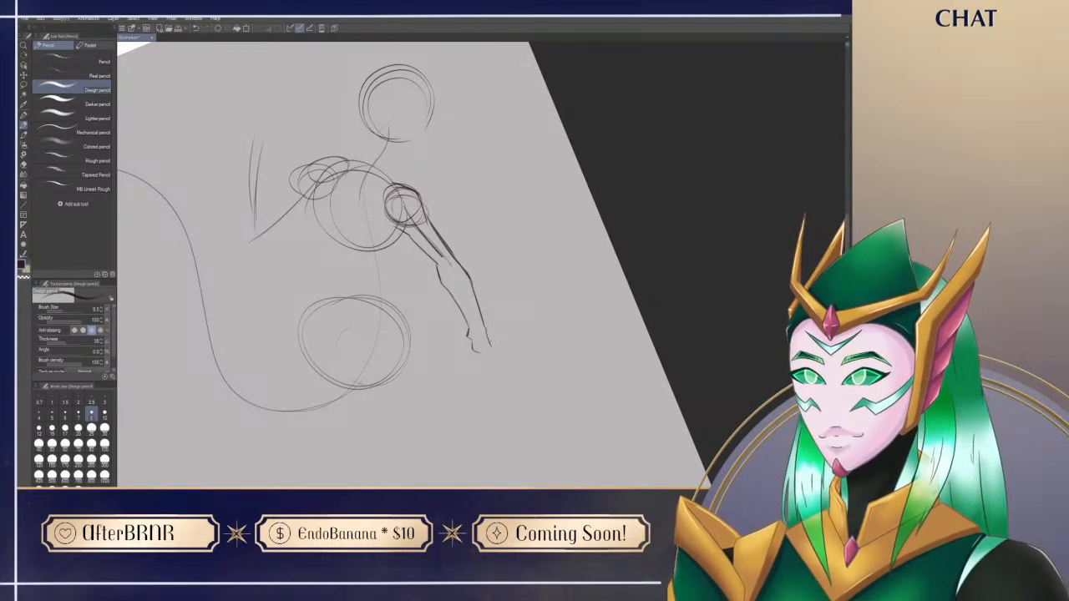
{"action": "left_click_drag", "start_coordinate": [484, 328], "coordinate": [488, 354]}
{"action": "key", "text": "ctrl+z"}
{"action": "key", "text": "e"}
{"action": "key", "text": "r"}
{"action": "mouse_move", "coordinate": [496, 362]}
{"action": "left_mouse_down"}
{"action": "mouse_move", "coordinate": [541, 344]}
{"action": "mouse_move", "coordinate": [566, 317]}
{"action": "mouse_move", "coordinate": [536, 328]}
{"action": "left_mouse_up"}
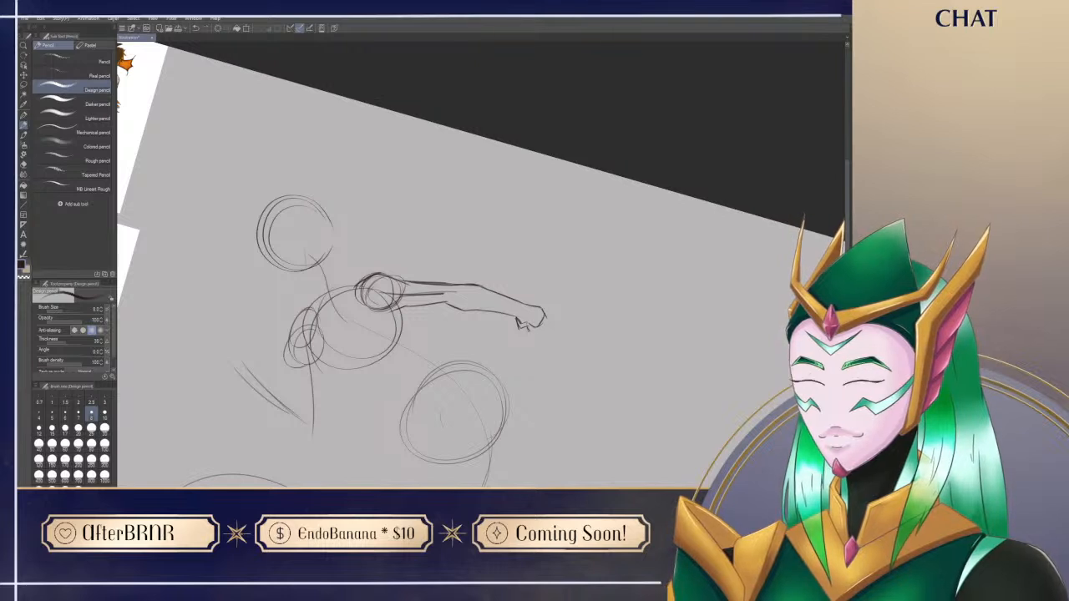
{"action": "key", "text": "e"}
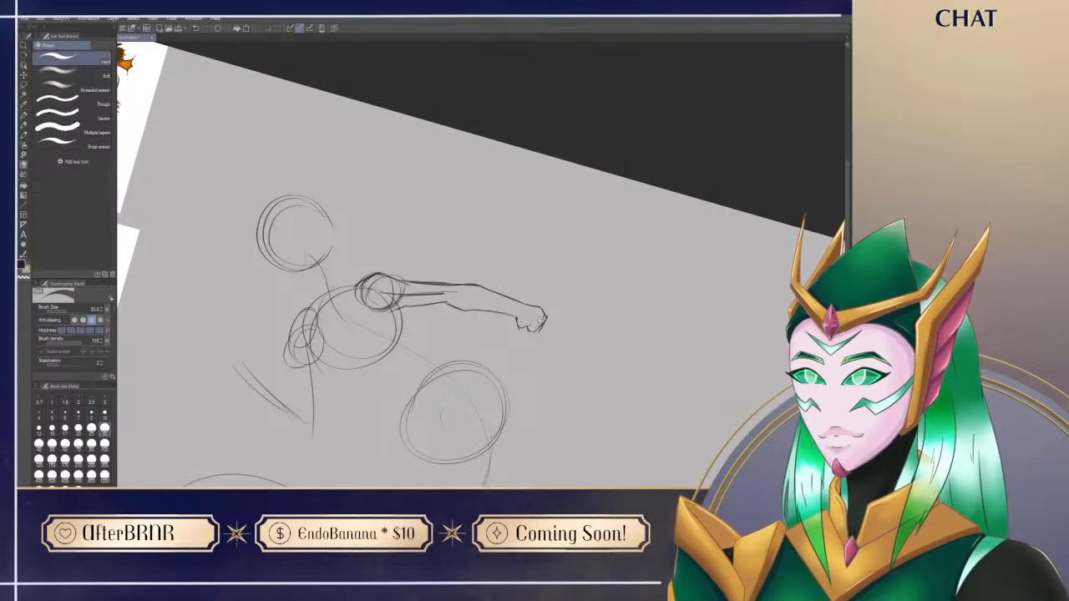
{"action": "key", "text": "p"}
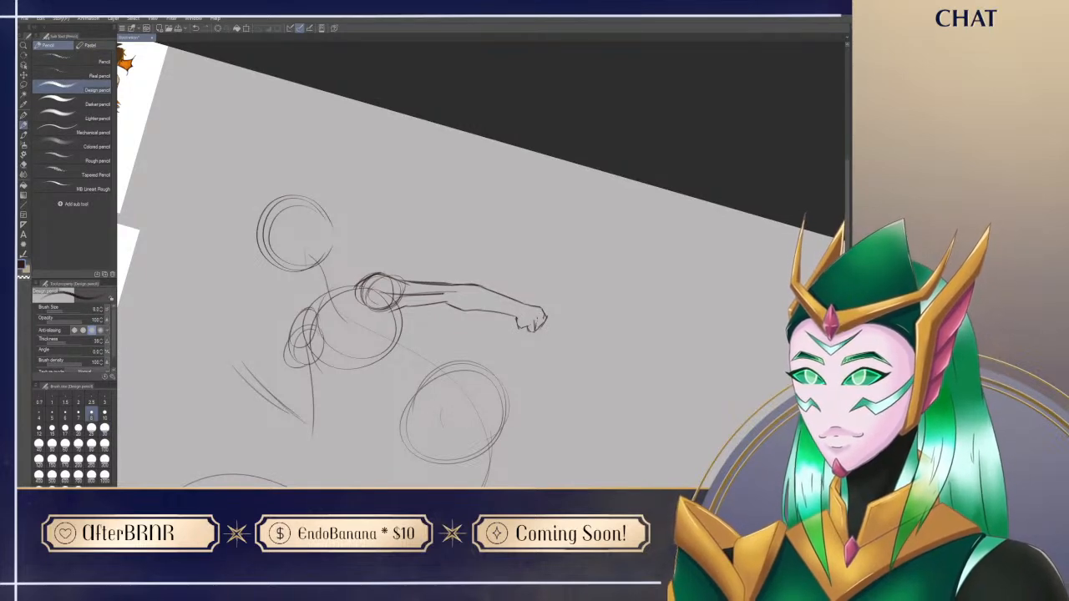
Step: Refine the knuckles and curled fingers of the fist, then restore the canvas to its unrotated view
{"action": "key", "text": "r"}
{"action": "mouse_move", "coordinate": [528, 329]}
{"action": "left_mouse_down"}
{"action": "mouse_move", "coordinate": [585, 236]}
{"action": "mouse_move", "coordinate": [528, 208]}
{"action": "left_mouse_up"}
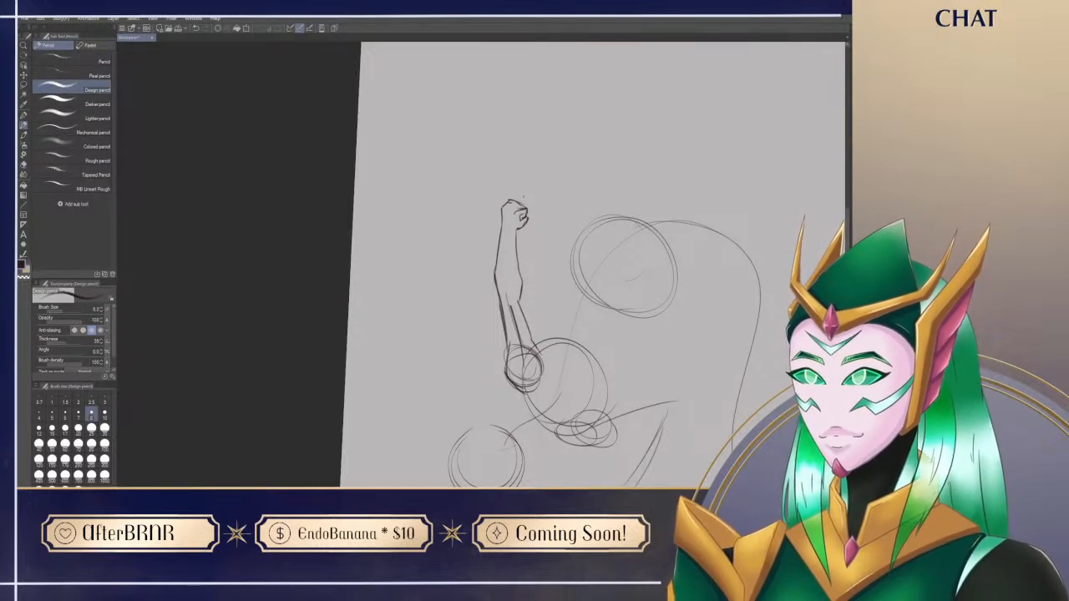
{"action": "key", "text": "e"}
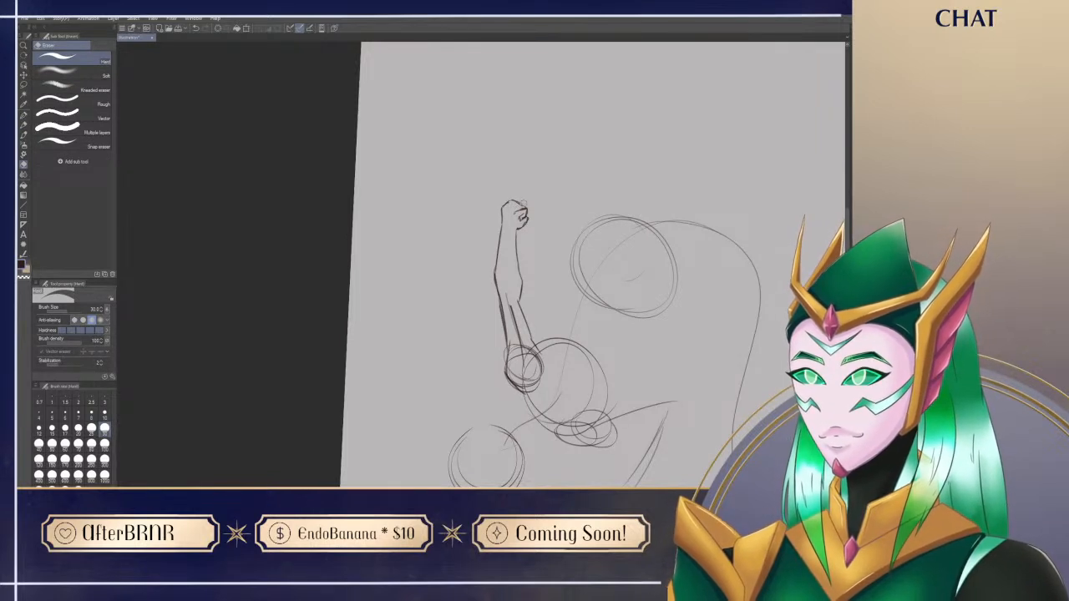
{"action": "key", "text": "p"}
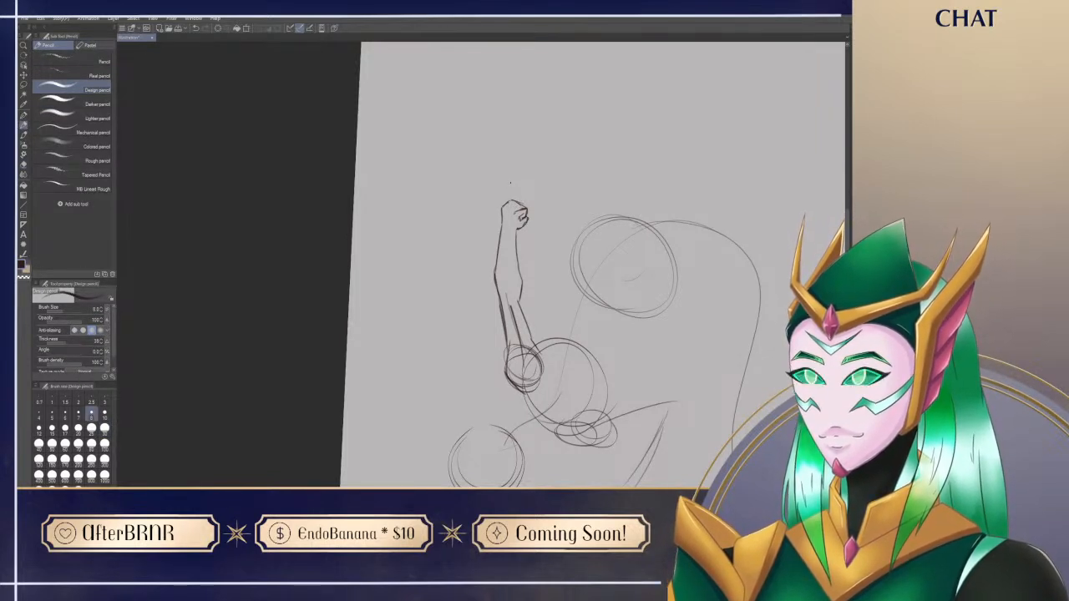
{"action": "key", "text": "ctrl+at"}
{"action": "key", "text": "e"}
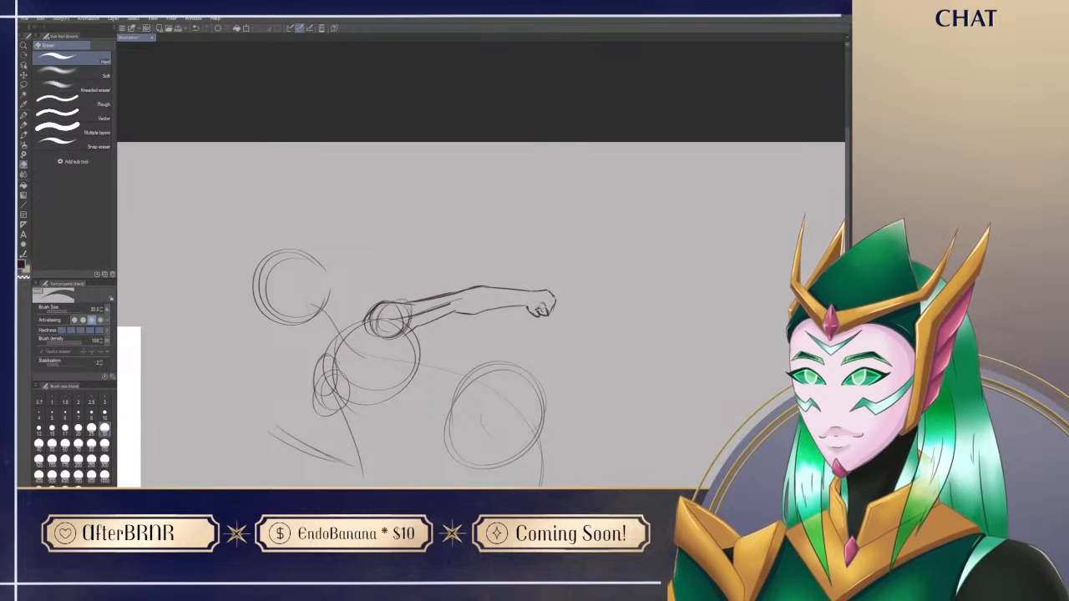
{"action": "key", "text": "p"}
{"action": "key", "text": "e"}
{"action": "key", "text": "p"}
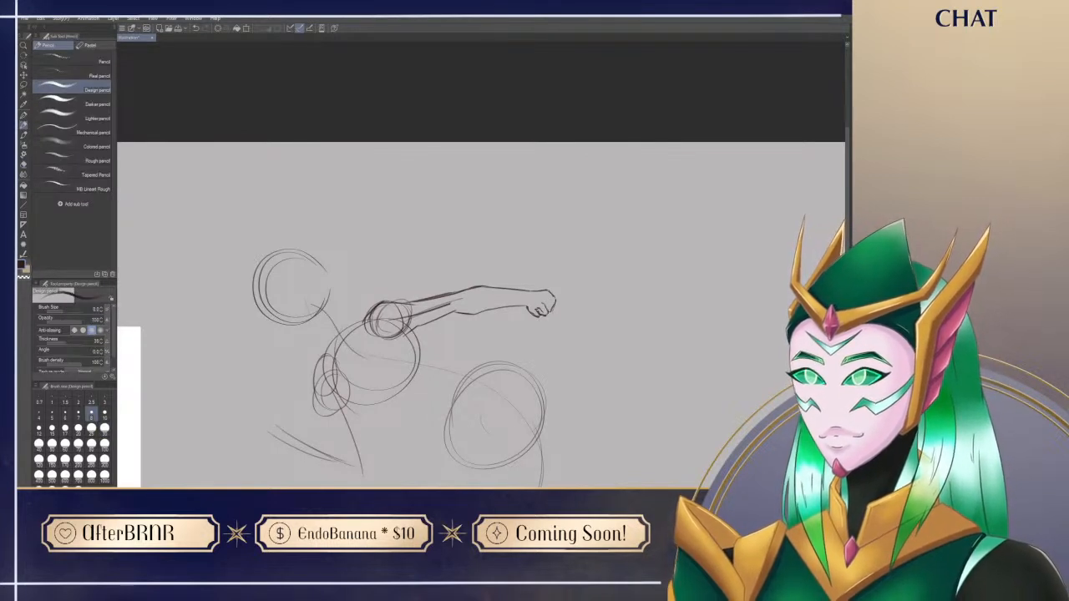
Step: Erase the rough finger lines on the underside of the fist and redraw them more cleanly
{"action": "key", "text": "e"}
{"action": "left_click_drag", "start_coordinate": [534, 314], "coordinate": [527, 309]}
{"action": "key", "text": "p"}
{"action": "left_click_drag", "start_coordinate": [550, 452], "coordinate": [533, 399]}
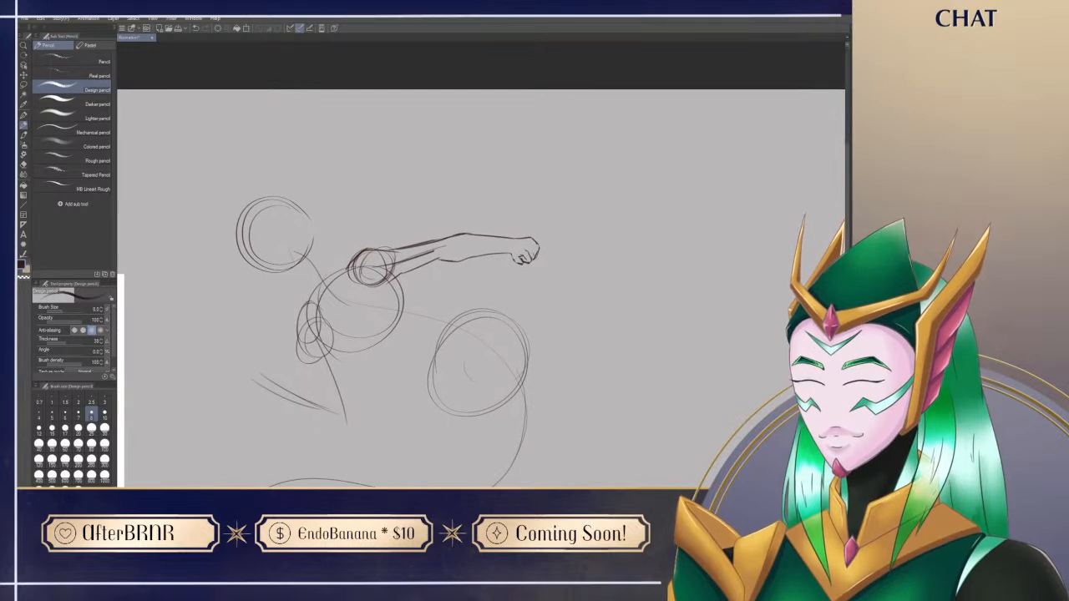
{"action": "key", "text": "e"}
{"action": "left_click_drag", "start_coordinate": [527, 251], "coordinate": [516, 261]}
{"action": "key", "text": "p"}
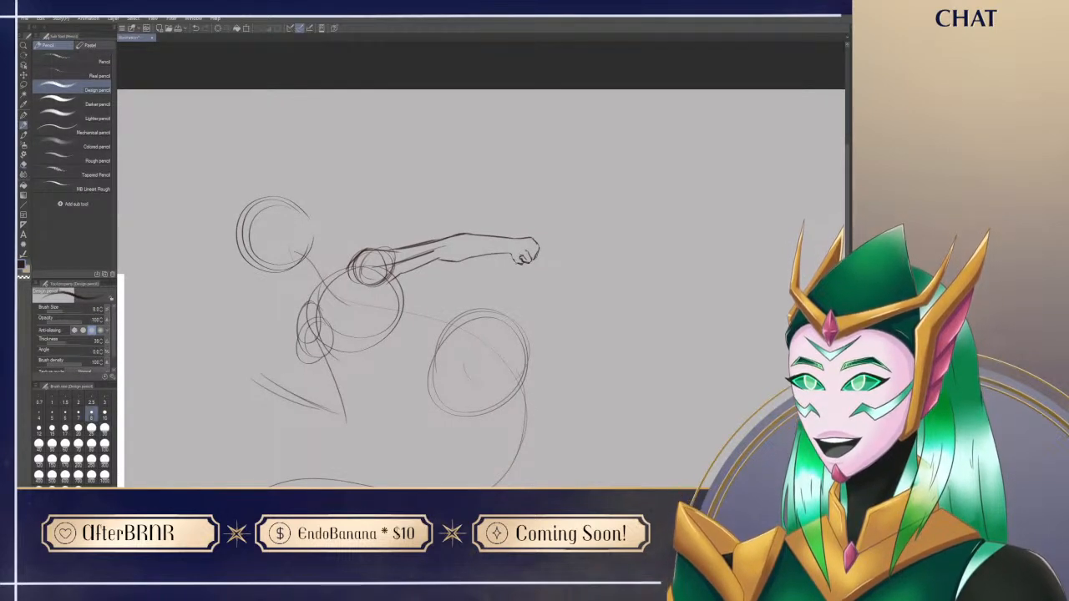
Step: Erase the shoulder circle and overlapping guidelines so the outstretched arm's contour merges into the torso
{"action": "left_click_drag", "start_coordinate": [520, 261], "coordinate": [593, 265]}
{"action": "key", "text": "e"}
{"action": "mouse_move", "coordinate": [456, 269]}
{"action": "left_mouse_down"}
{"action": "mouse_move", "coordinate": [441, 277]}
{"action": "mouse_move", "coordinate": [436, 263]}
{"action": "mouse_move", "coordinate": [511, 252]}
{"action": "mouse_move", "coordinate": [432, 289]}
{"action": "left_mouse_up"}
{"action": "left_click_drag", "start_coordinate": [452, 390], "coordinate": [516, 386]}
{"action": "key", "text": "p"}
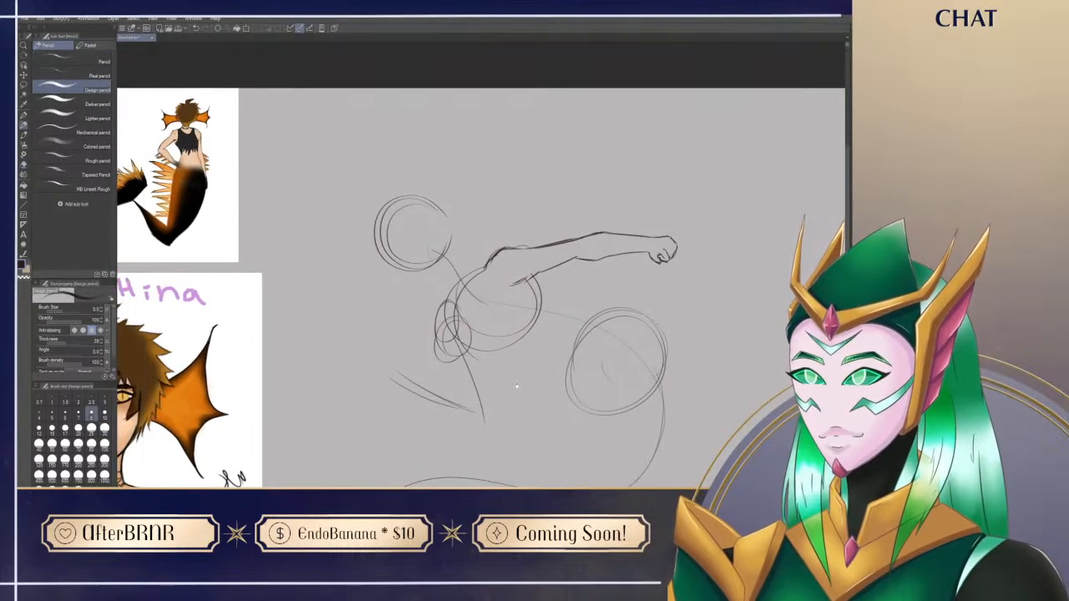
Step: Sketch a row of curved, pointed fin spikes along the outer edge of the outstretched forearm
{"action": "left_click_drag", "start_coordinate": [468, 433], "coordinate": [576, 314]}
{"action": "left_click_drag", "start_coordinate": [635, 354], "coordinate": [703, 468]}
{"action": "left_click_drag", "start_coordinate": [710, 361], "coordinate": [350, 459]}
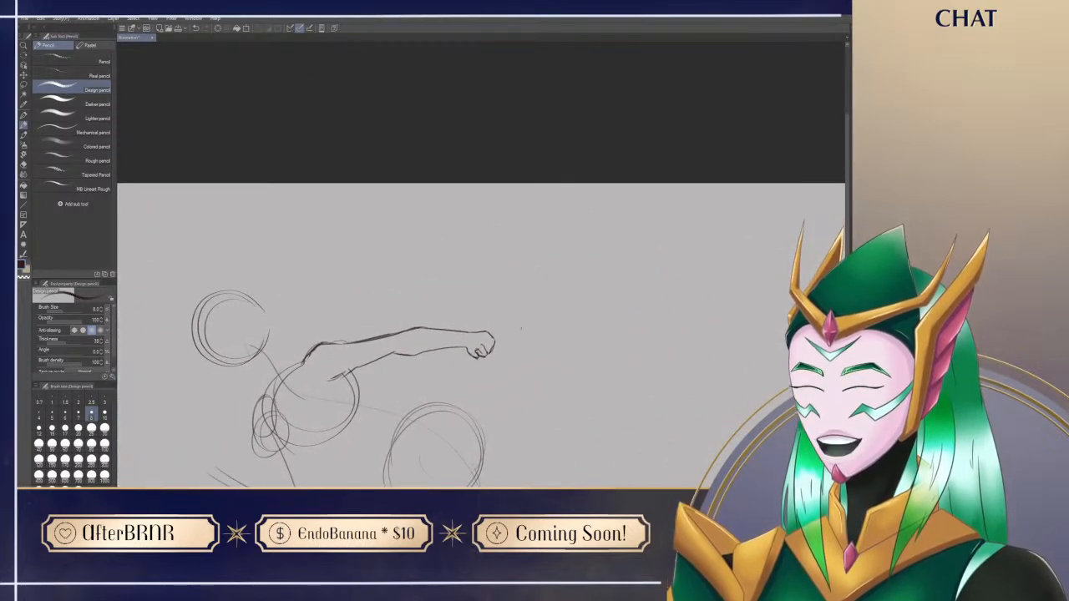
{"action": "left_click_drag", "start_coordinate": [430, 439], "coordinate": [505, 324]}
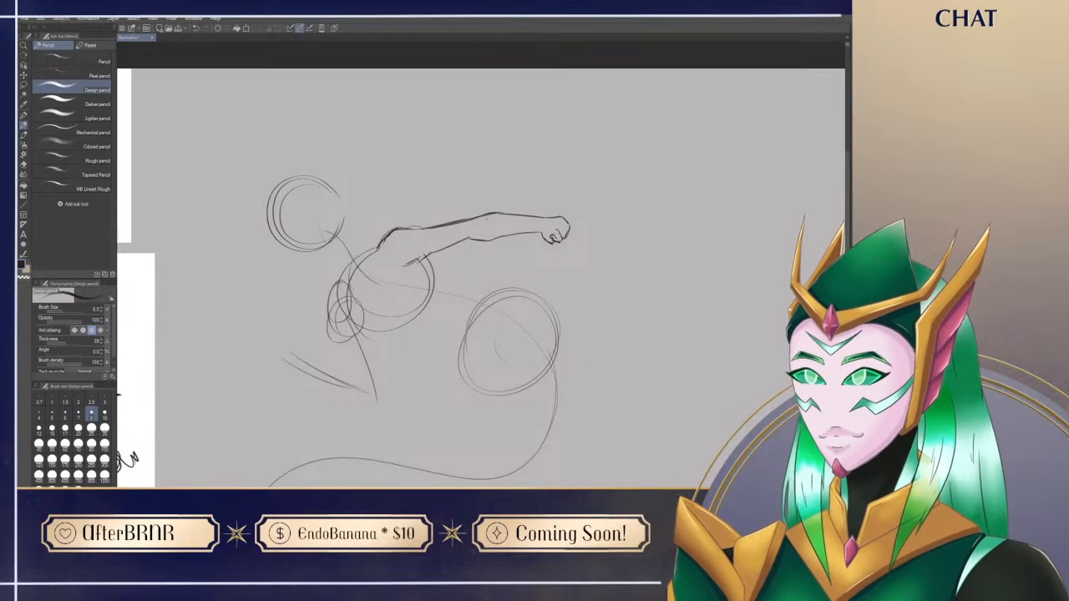
{"action": "left_click_drag", "start_coordinate": [319, 398], "coordinate": [487, 388]}
{"action": "left_click_drag", "start_coordinate": [389, 431], "coordinate": [421, 371]}
{"action": "left_click_drag", "start_coordinate": [417, 263], "coordinate": [506, 348]}
{"action": "left_click_drag", "start_coordinate": [733, 374], "coordinate": [391, 418]}
{"action": "left_click_drag", "start_coordinate": [443, 284], "coordinate": [477, 270]}
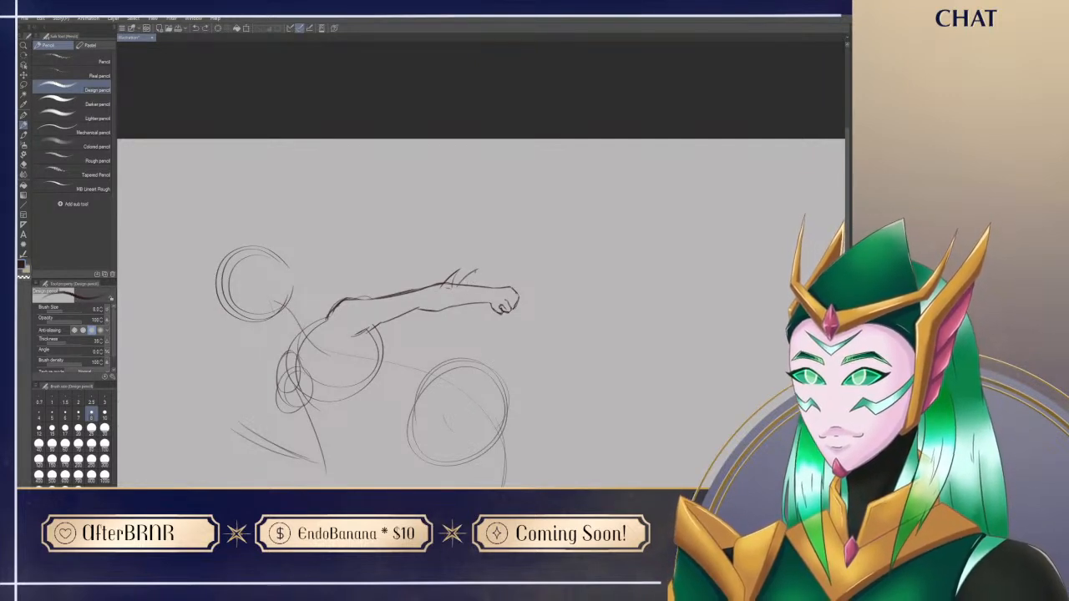
{"action": "mouse_move", "coordinate": [481, 288]}
{"action": "left_mouse_down"}
{"action": "mouse_move", "coordinate": [490, 275]}
{"action": "mouse_move", "coordinate": [498, 281]}
{"action": "left_mouse_up"}
Step: Erase the excess lines at the base of the forearm spikes and tidy their outlines with the pencil
{"action": "key", "text": "e"}
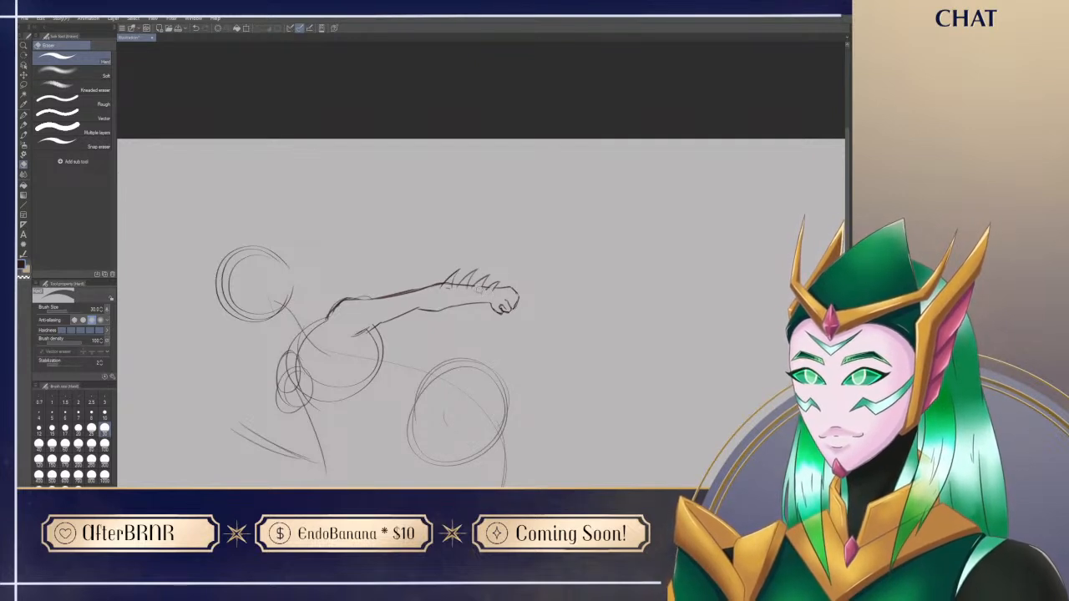
{"action": "key", "text": "p"}
{"action": "key", "text": "e"}
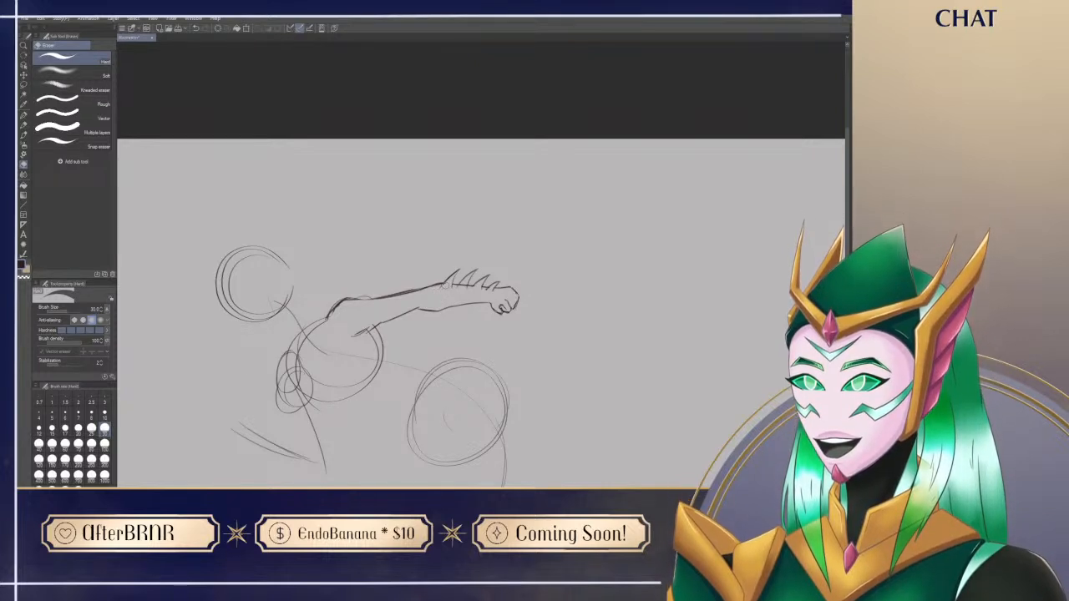
{"action": "key", "text": "p"}
{"action": "key", "text": "e"}
{"action": "key", "text": "p"}
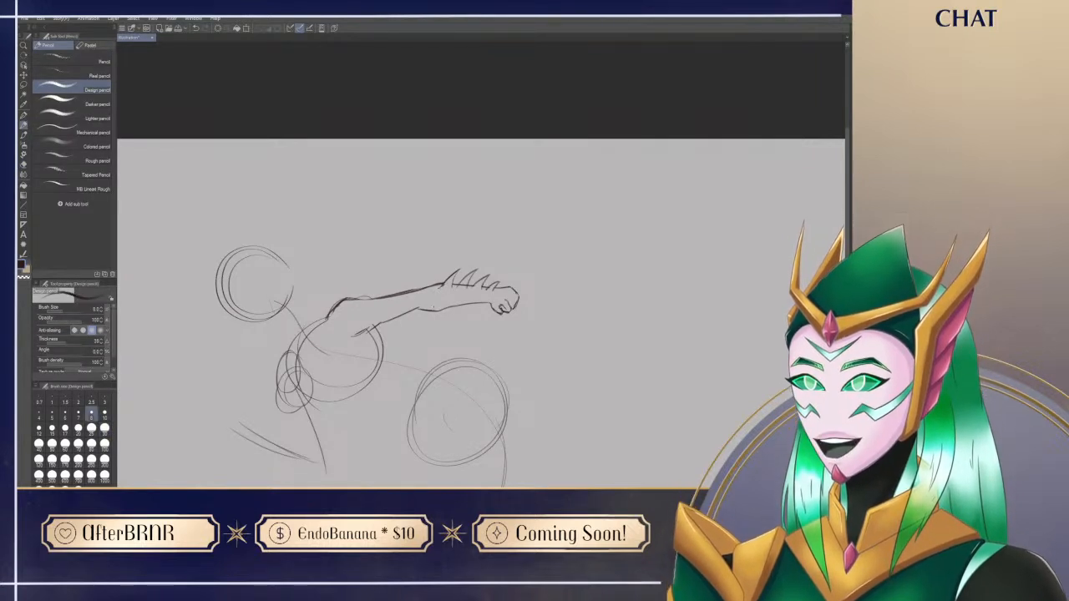
Step: Erase stray marks along the outstretched forearm and tidy its outline between the spikes and the wrist
{"action": "key", "text": "e"}
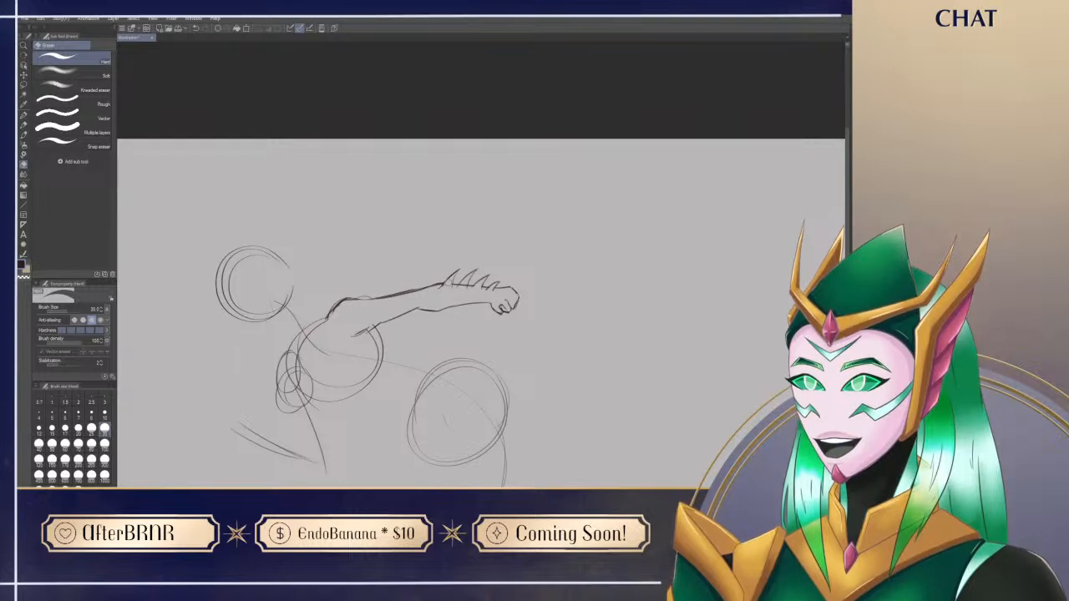
{"action": "key", "text": "p"}
{"action": "left_click_drag", "start_coordinate": [450, 281], "coordinate": [453, 228]}
{"action": "key", "text": "e"}
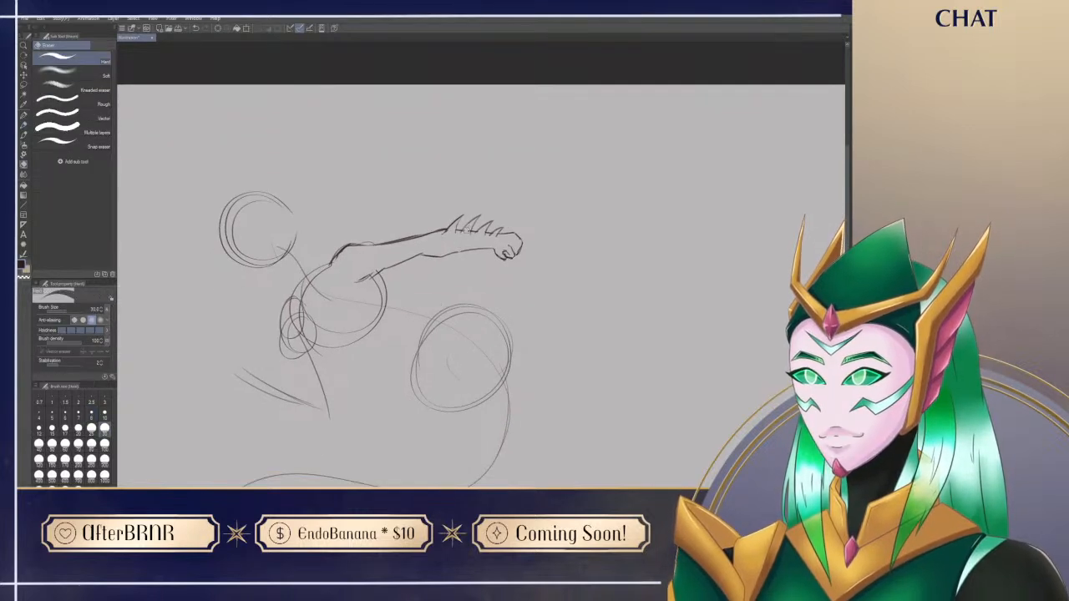
{"action": "key", "text": "p"}
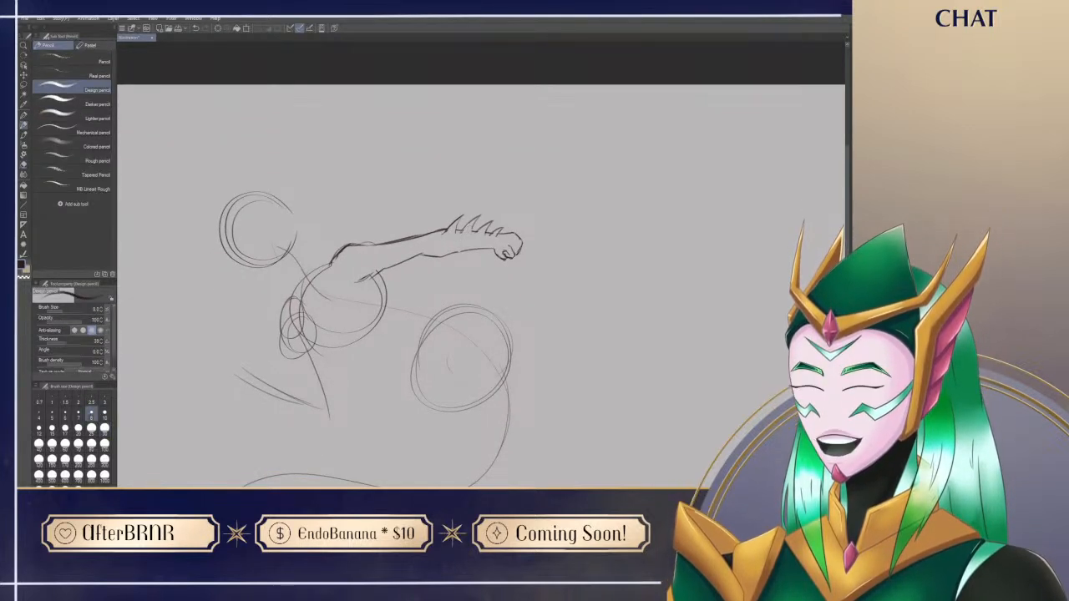
Step: Redraw the fist's knuckle and finger lines and erase the stray edges around them
{"action": "key", "text": "e"}
{"action": "key", "text": "p"}
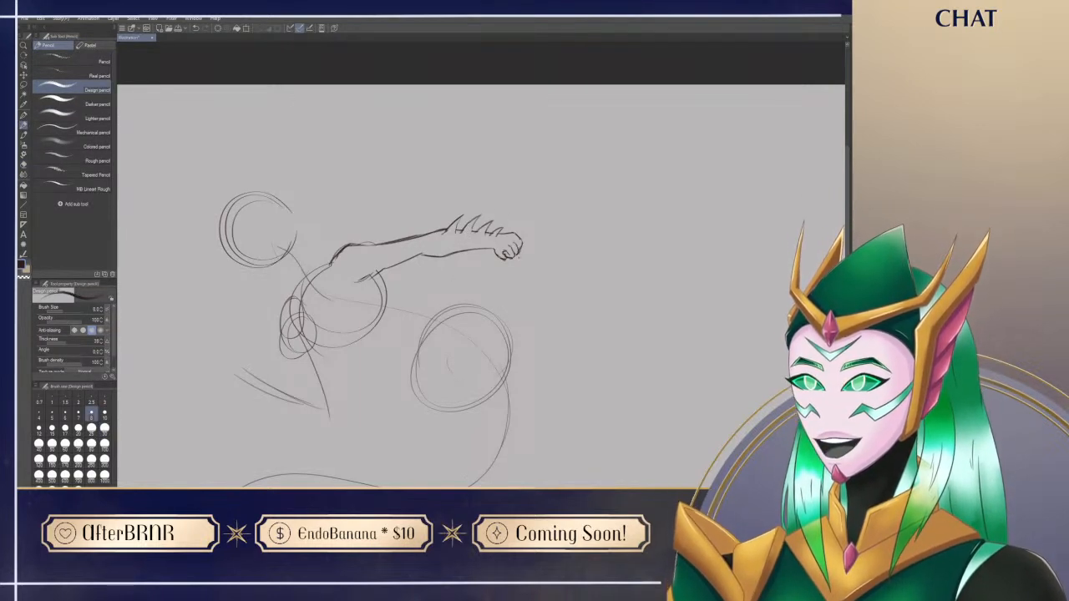
{"action": "key", "text": "e"}
{"action": "key", "text": "p"}
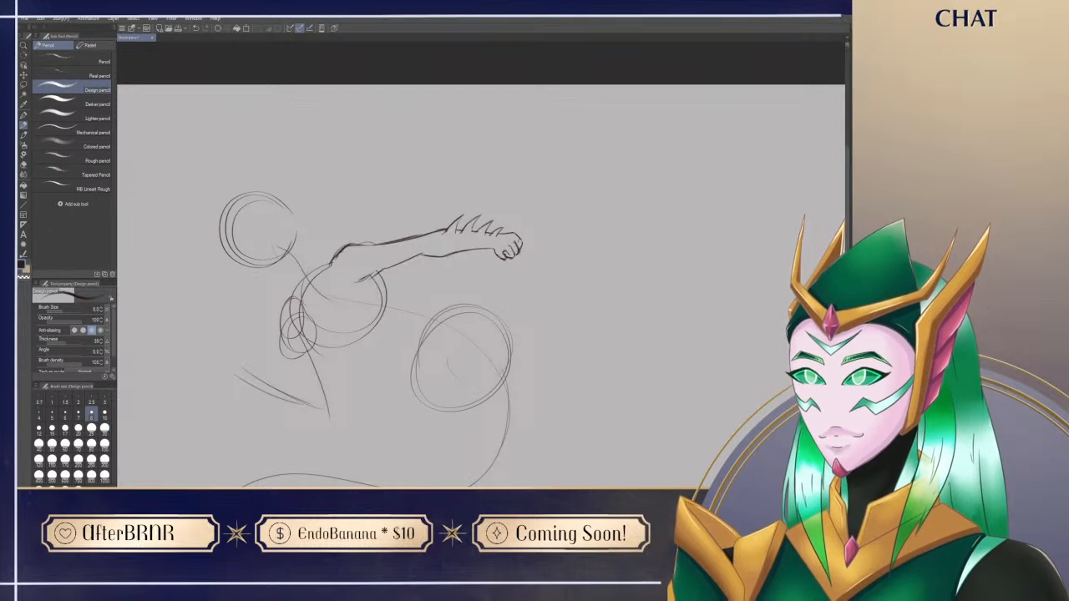
{"action": "key", "text": "e"}
{"action": "left_click_drag", "start_coordinate": [524, 247], "coordinate": [520, 256]}
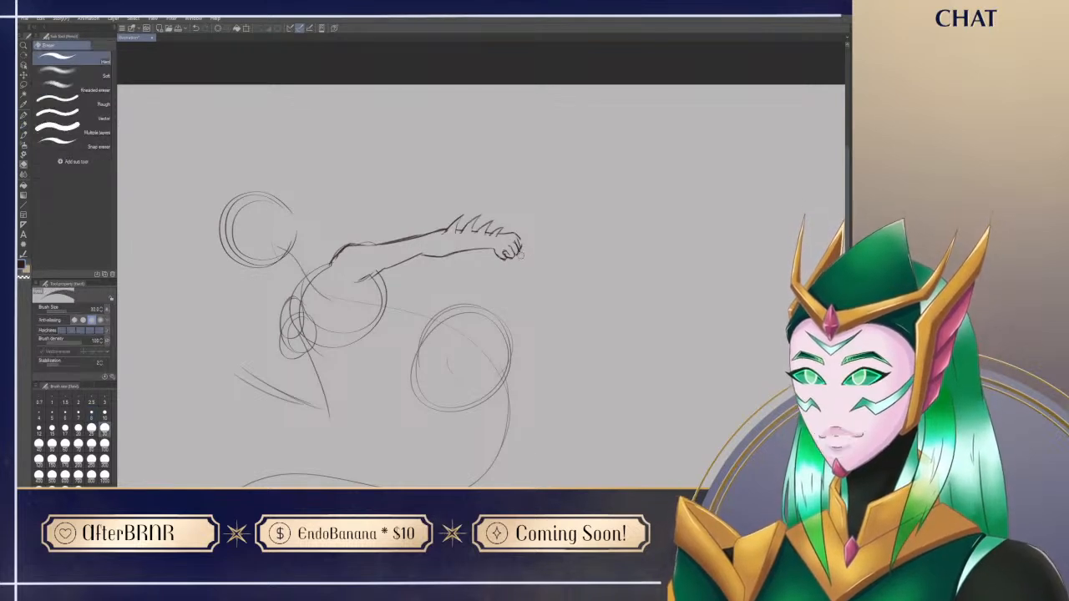
{"action": "key", "text": "p"}
{"action": "mouse_move", "coordinate": [543, 394]}
{"action": "left_mouse_down"}
{"action": "mouse_move", "coordinate": [659, 331]}
{"action": "mouse_move", "coordinate": [676, 299]}
{"action": "left_mouse_up"}
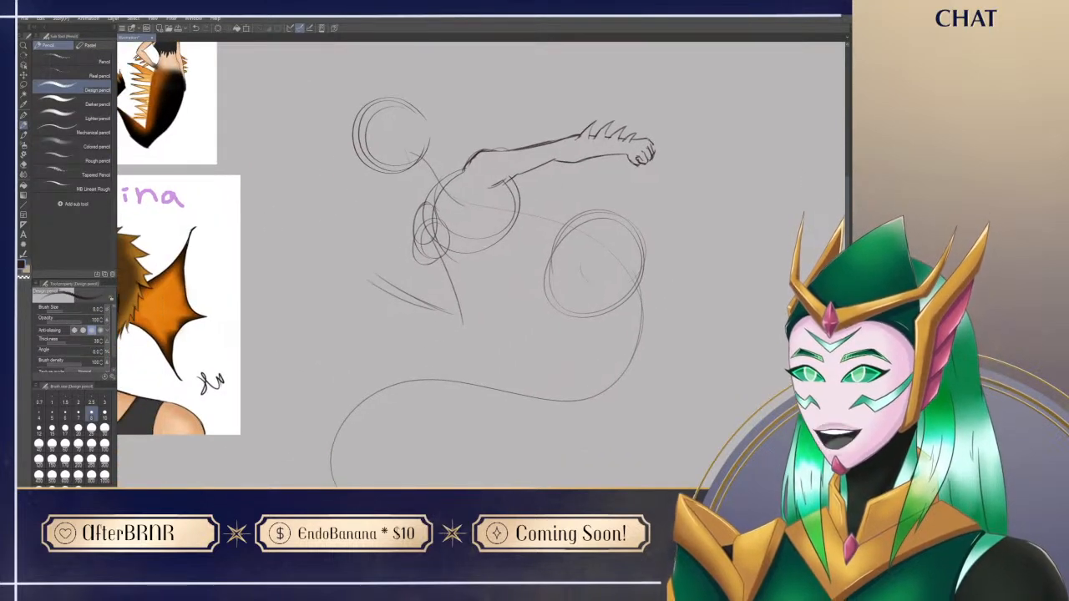
{"action": "key", "text": "e"}
{"action": "key", "text": "p"}
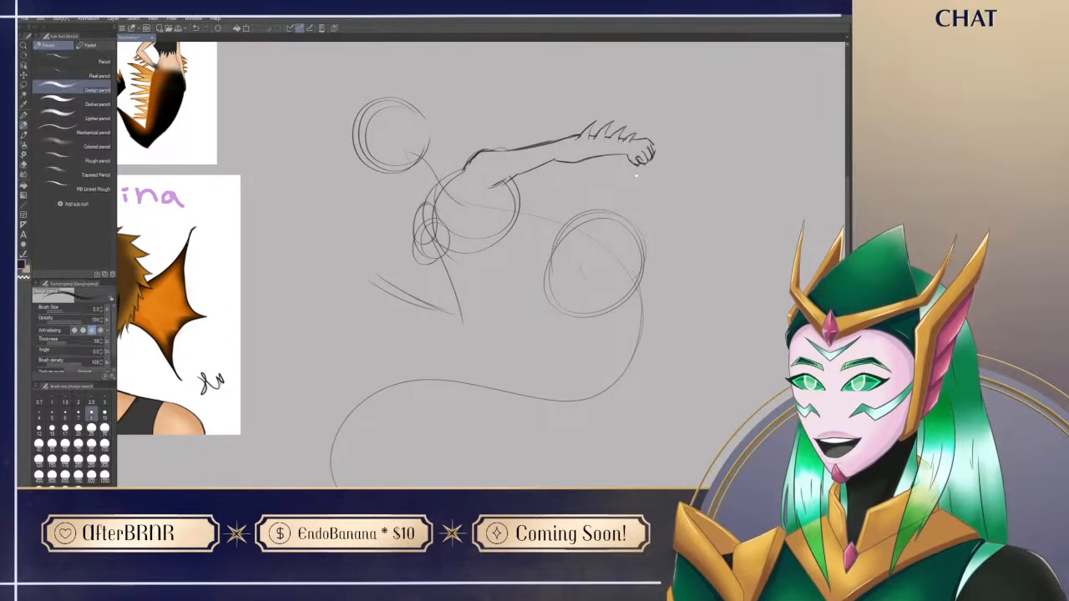
Step: Sketch the chest's side contour from the bent arm's armpit down and around beneath the torso circle
{"action": "left_click_drag", "start_coordinate": [632, 173], "coordinate": [608, 184]}
{"action": "mouse_move", "coordinate": [569, 331]}
{"action": "left_mouse_down"}
{"action": "mouse_move", "coordinate": [570, 280]}
{"action": "mouse_move", "coordinate": [576, 301]}
{"action": "left_mouse_up"}
{"action": "left_click_drag", "start_coordinate": [527, 341], "coordinate": [530, 350]}
{"action": "key", "text": "r"}
{"action": "left_click_drag", "start_coordinate": [670, 349], "coordinate": [617, 428]}
{"action": "key", "text": "p"}
{"action": "left_click_drag", "start_coordinate": [644, 394], "coordinate": [576, 445]}
{"action": "mouse_move", "coordinate": [379, 237]}
{"action": "left_mouse_down"}
{"action": "mouse_move", "coordinate": [389, 292]}
{"action": "mouse_move", "coordinate": [421, 299]}
{"action": "mouse_move", "coordinate": [385, 278]}
{"action": "mouse_move", "coordinate": [421, 299]}
{"action": "mouse_move", "coordinate": [417, 308]}
{"action": "mouse_move", "coordinate": [378, 249]}
{"action": "left_mouse_up"}
{"action": "key", "text": "ctrl+z"}
{"action": "key", "text": "e"}
{"action": "mouse_move", "coordinate": [385, 288]}
{"action": "left_mouse_down"}
{"action": "mouse_move", "coordinate": [380, 219]}
{"action": "mouse_move", "coordinate": [394, 288]}
{"action": "left_mouse_up"}
{"action": "key", "text": "p"}
{"action": "left_click_drag", "start_coordinate": [386, 237], "coordinate": [382, 275]}
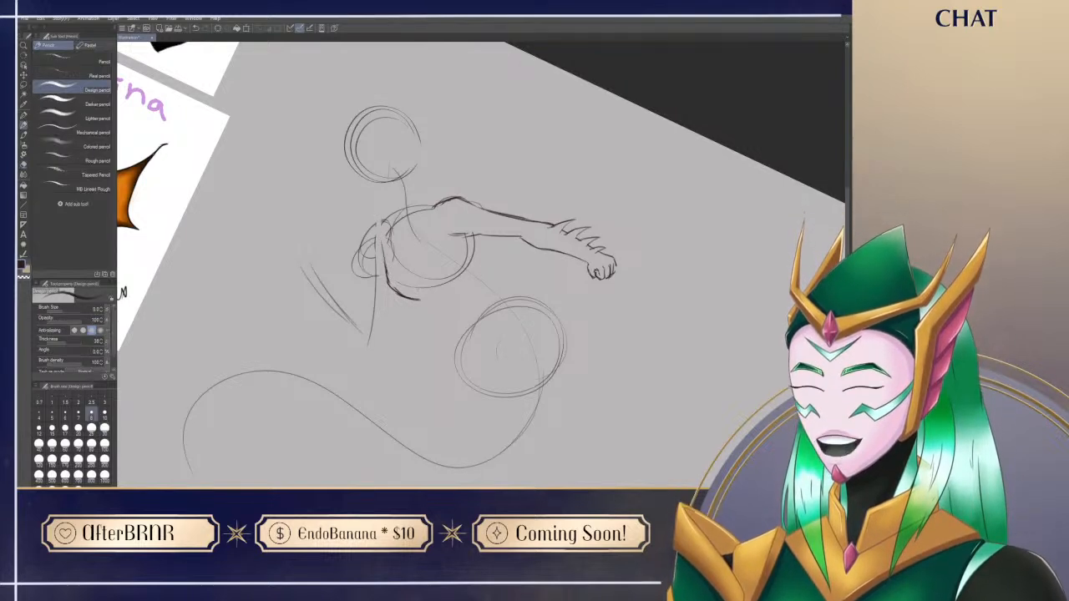
Step: Sketch both sides of the neck from the head circle to the shoulders and clean up the bent-arm side
{"action": "left_click_drag", "start_coordinate": [417, 178], "coordinate": [434, 213]}
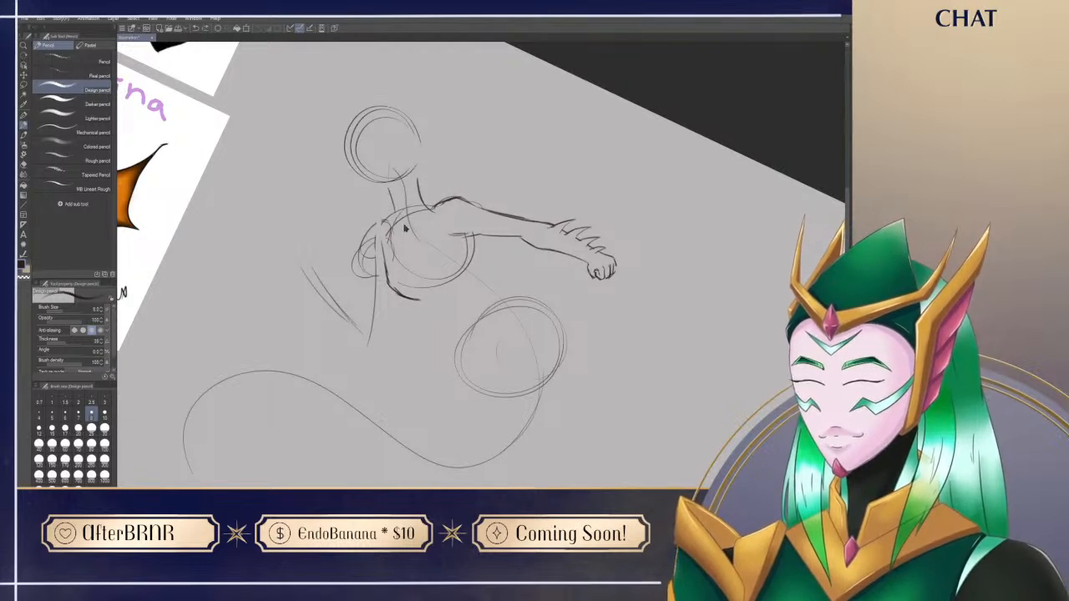
{"action": "key", "text": "e"}
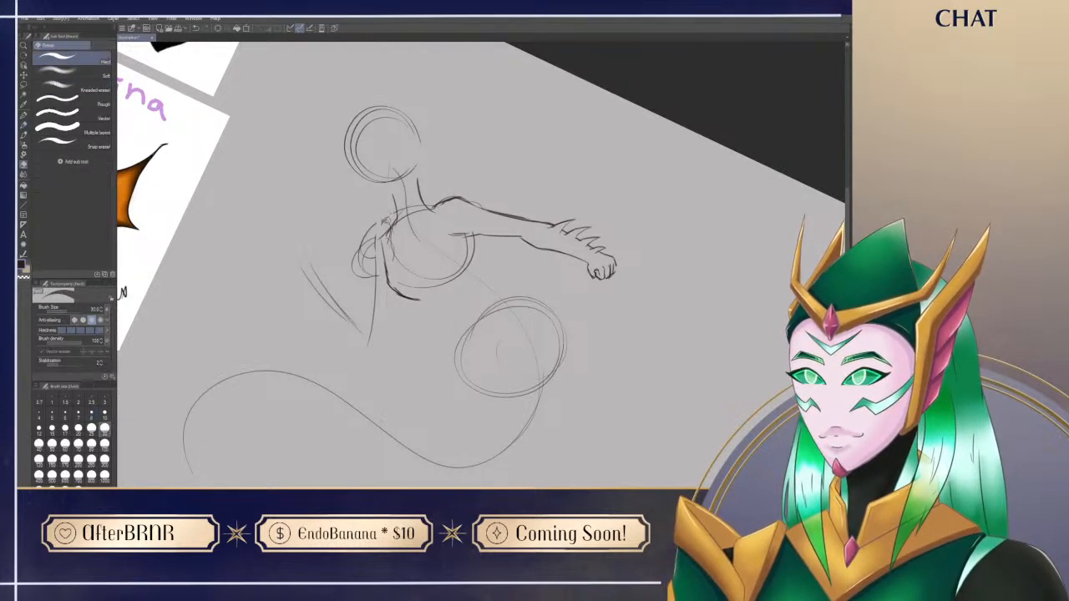
{"action": "key", "text": "p"}
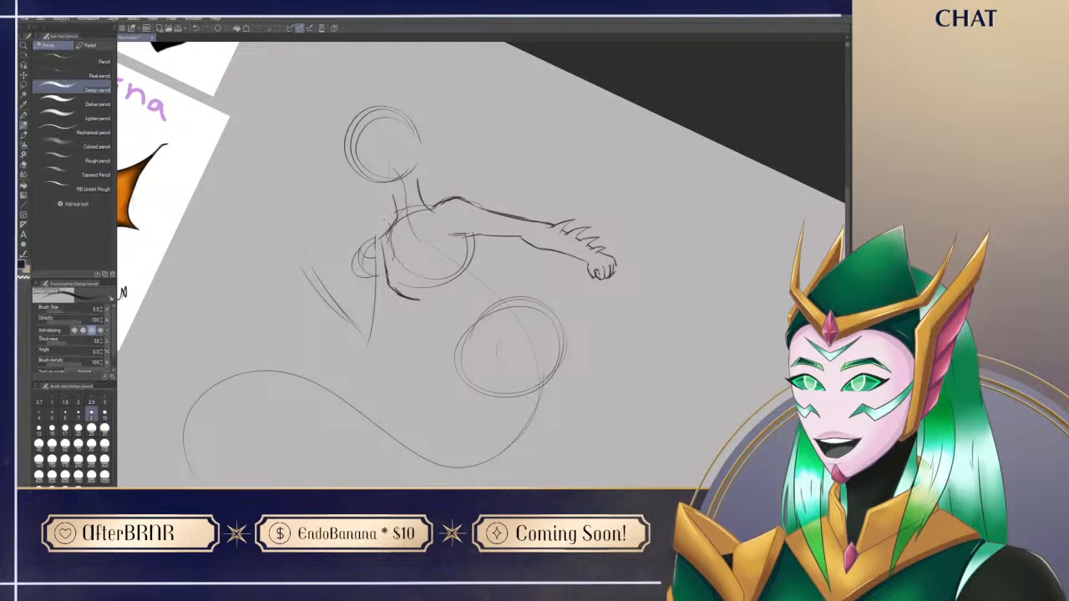
Step: Erase the bent arm's shoulder guide circles and draw a rounded outer shoulder contour in their place
{"action": "key", "text": "e"}
{"action": "mouse_move", "coordinate": [355, 276]}
{"action": "left_mouse_down"}
{"action": "mouse_move", "coordinate": [360, 242]}
{"action": "mouse_move", "coordinate": [361, 272]}
{"action": "left_mouse_up"}
{"action": "key", "text": "p"}
{"action": "left_click_drag", "start_coordinate": [377, 231], "coordinate": [365, 272]}
{"action": "key", "text": "ctrl+z"}
{"action": "mouse_move", "coordinate": [383, 237]}
{"action": "left_mouse_down"}
{"action": "mouse_move", "coordinate": [361, 264]}
{"action": "mouse_move", "coordinate": [361, 251]}
{"action": "mouse_move", "coordinate": [359, 272]}
{"action": "mouse_move", "coordinate": [383, 250]}
{"action": "mouse_move", "coordinate": [373, 284]}
{"action": "left_mouse_up"}
{"action": "key", "text": "e"}
{"action": "key", "text": "p"}
{"action": "key", "text": "e"}
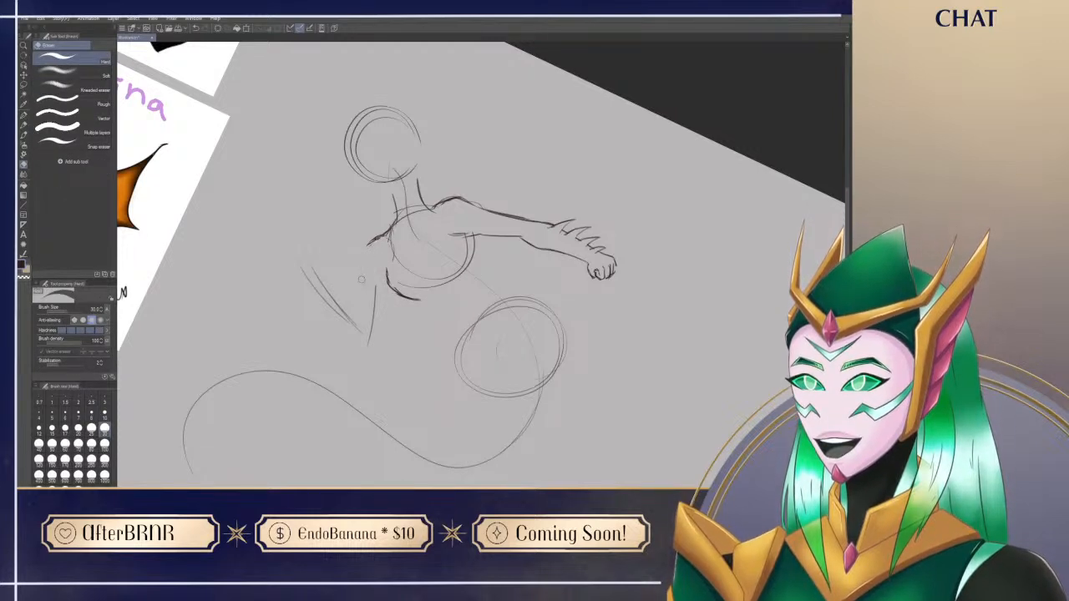
{"action": "key", "text": "p"}
{"action": "left_click_drag", "start_coordinate": [382, 237], "coordinate": [366, 274]}
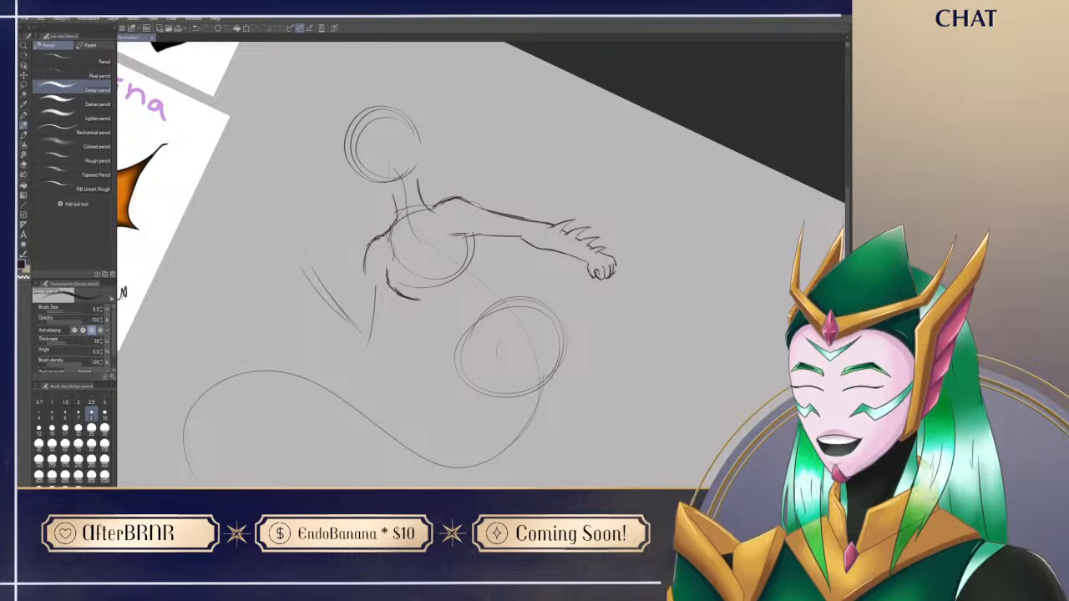
Step: Redraw the join between the neck and the bent arm's shoulder, erasing the guidelines that cross the neck base
{"action": "key", "text": "ctrl+@"}
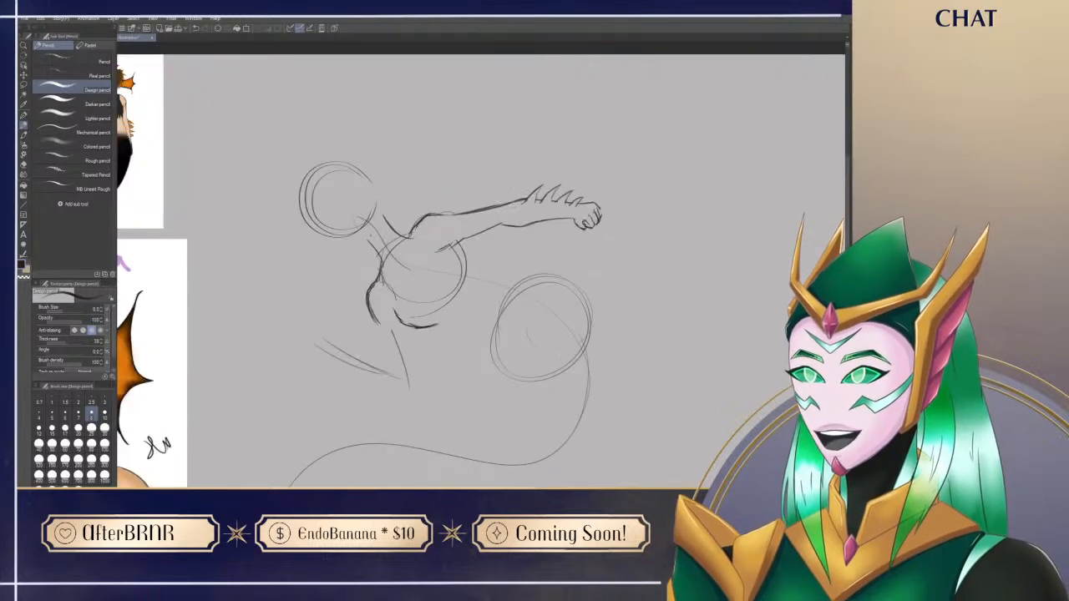
{"action": "key", "text": "e"}
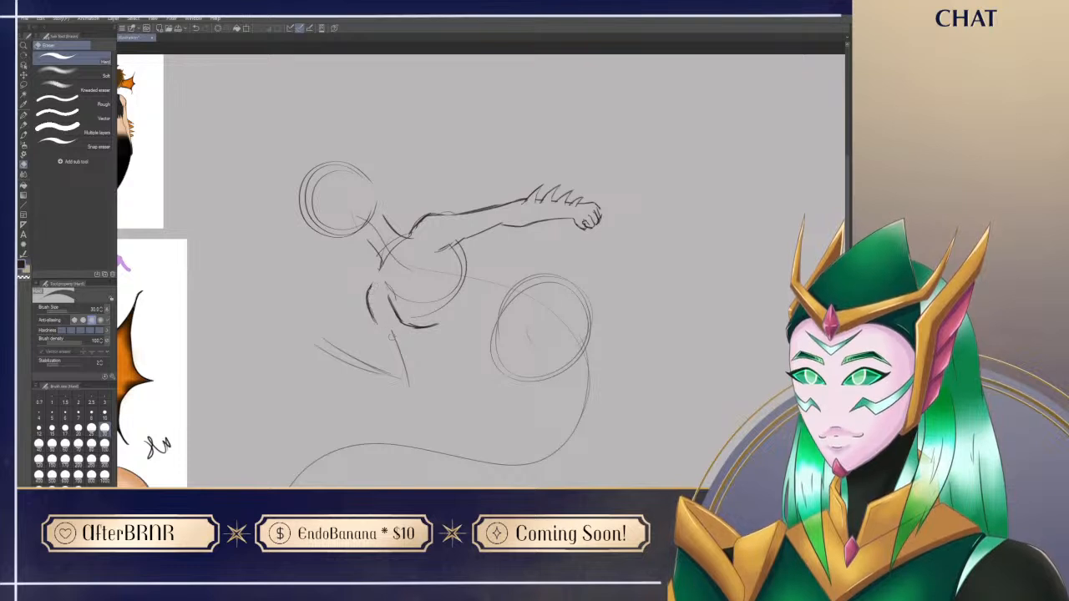
{"action": "key", "text": "p"}
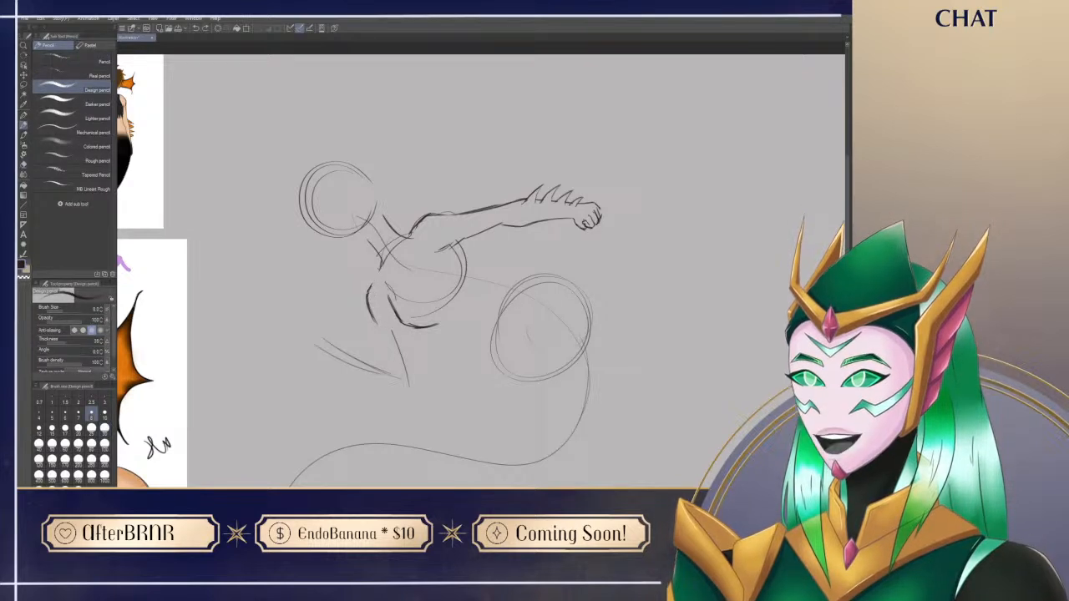
{"action": "key", "text": "e"}
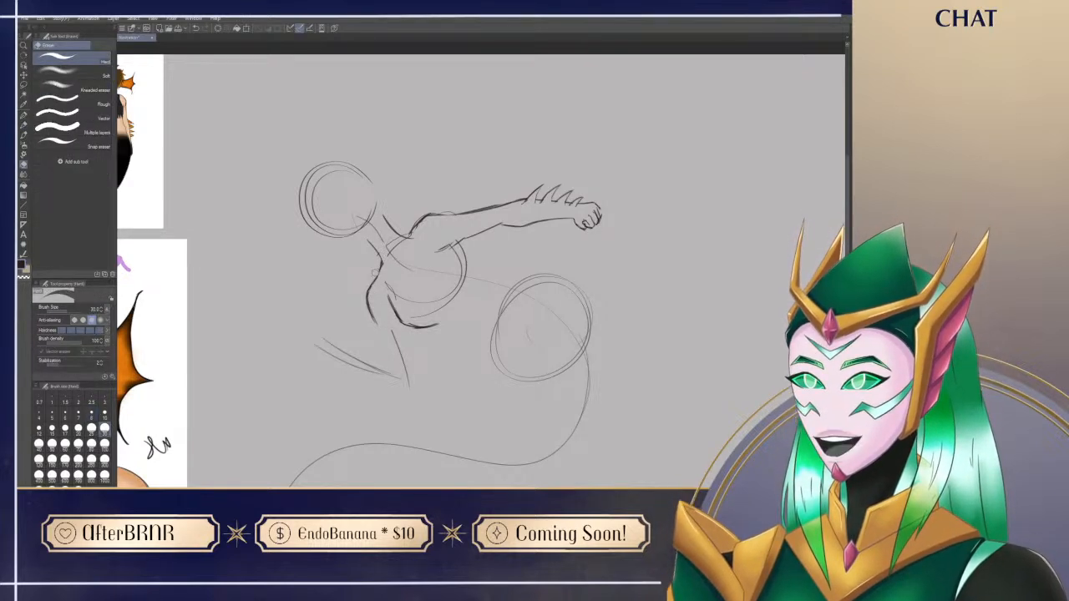
{"action": "key", "text": "p"}
{"action": "key", "text": "e"}
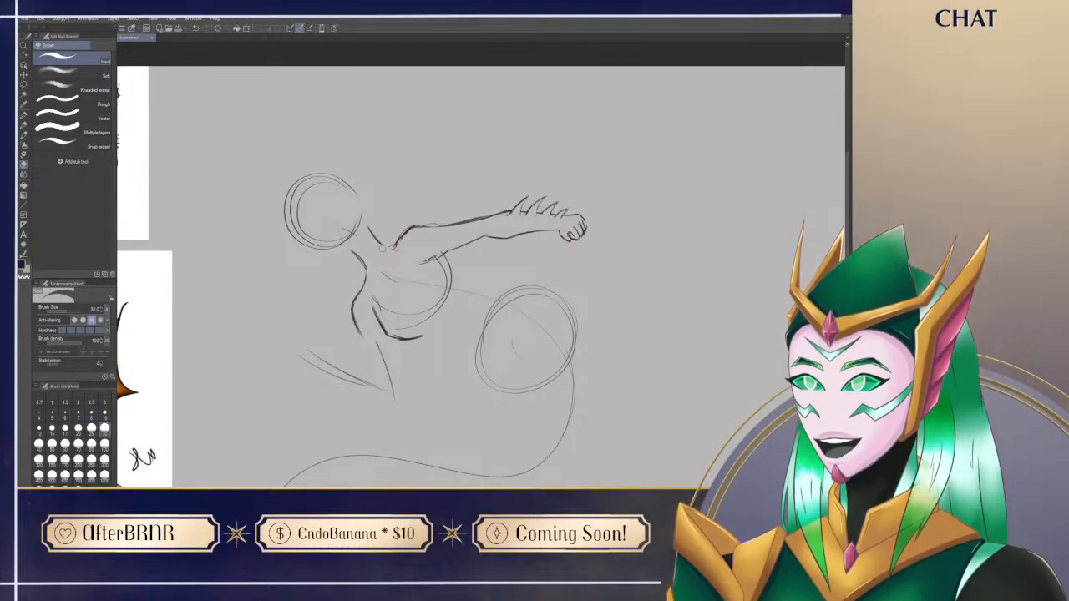
{"action": "key", "text": "p"}
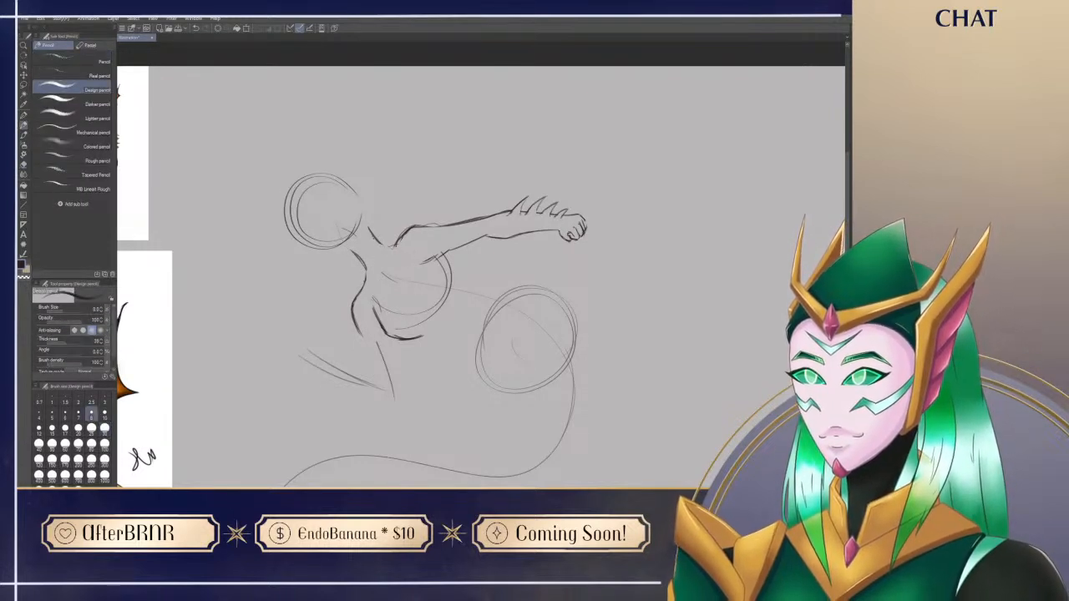
Step: Smooth the line where the neck flows into the outstretched arm's shoulder
{"action": "left_click_drag", "start_coordinate": [466, 400], "coordinate": [470, 370]}
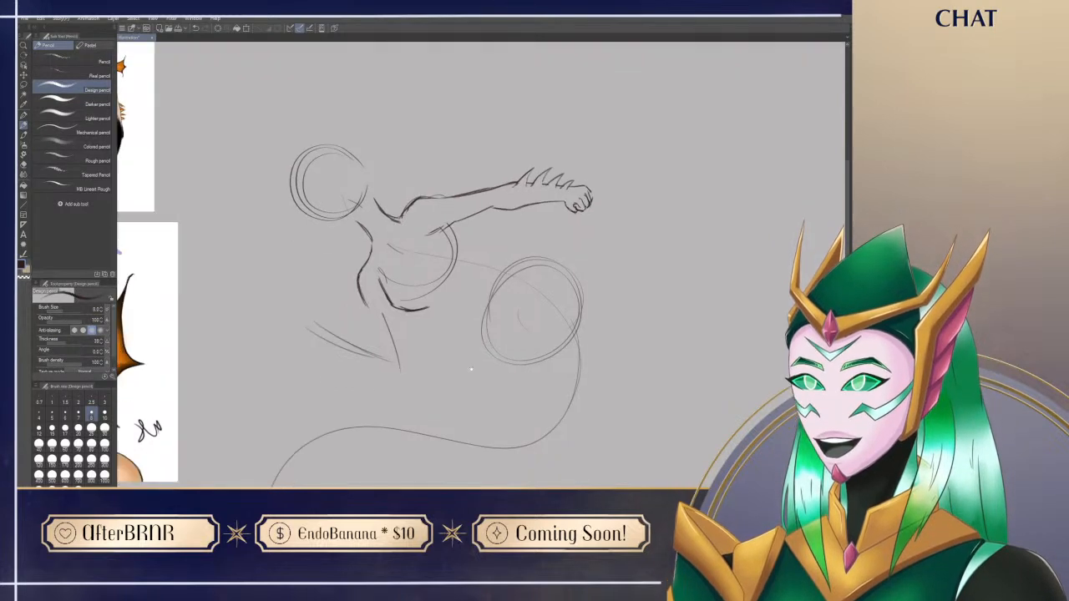
{"action": "key", "text": "e"}
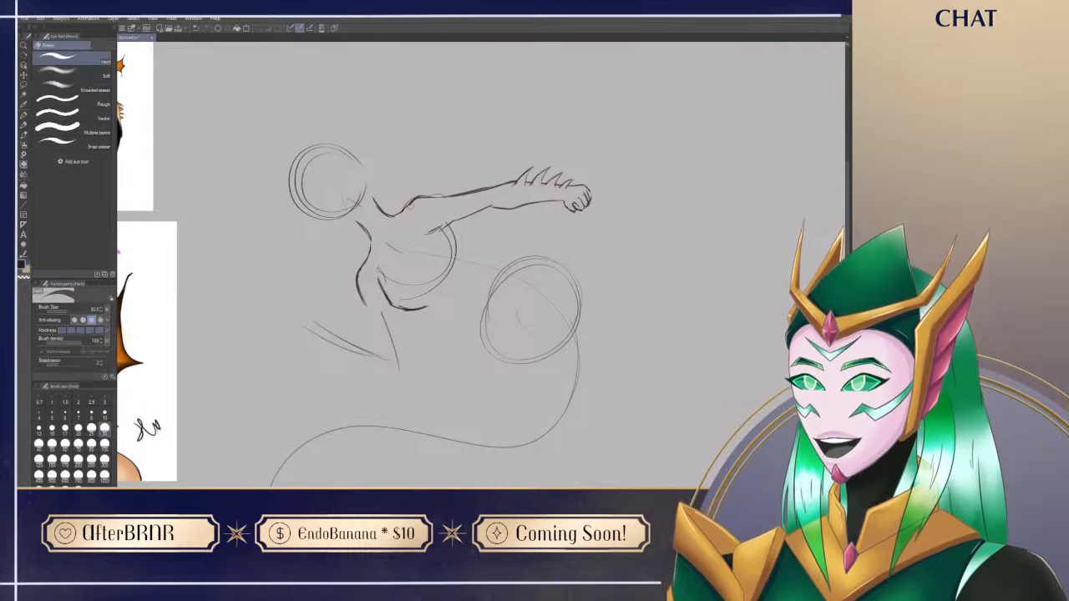
{"action": "key", "text": "p"}
Step: Erase the chest's side contour and the adjoining part of the torso circle below the bent arm's shoulder
{"action": "key", "text": "e"}
{"action": "mouse_move", "coordinate": [382, 288]}
{"action": "left_mouse_down"}
{"action": "mouse_move", "coordinate": [391, 251]}
{"action": "mouse_move", "coordinate": [419, 230]}
{"action": "mouse_move", "coordinate": [409, 231]}
{"action": "mouse_move", "coordinate": [405, 289]}
{"action": "mouse_move", "coordinate": [644, 334]}
{"action": "mouse_move", "coordinate": [597, 378]}
{"action": "left_mouse_up"}
{"action": "key", "text": "r"}
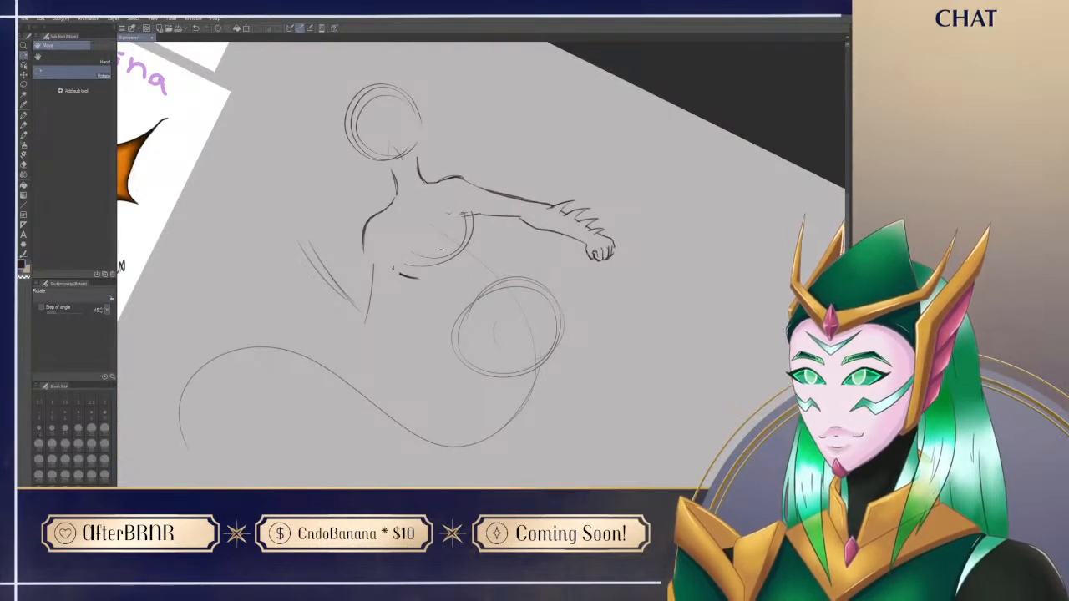
{"action": "key", "text": "e"}
{"action": "left_click_drag", "start_coordinate": [399, 275], "coordinate": [411, 271]}
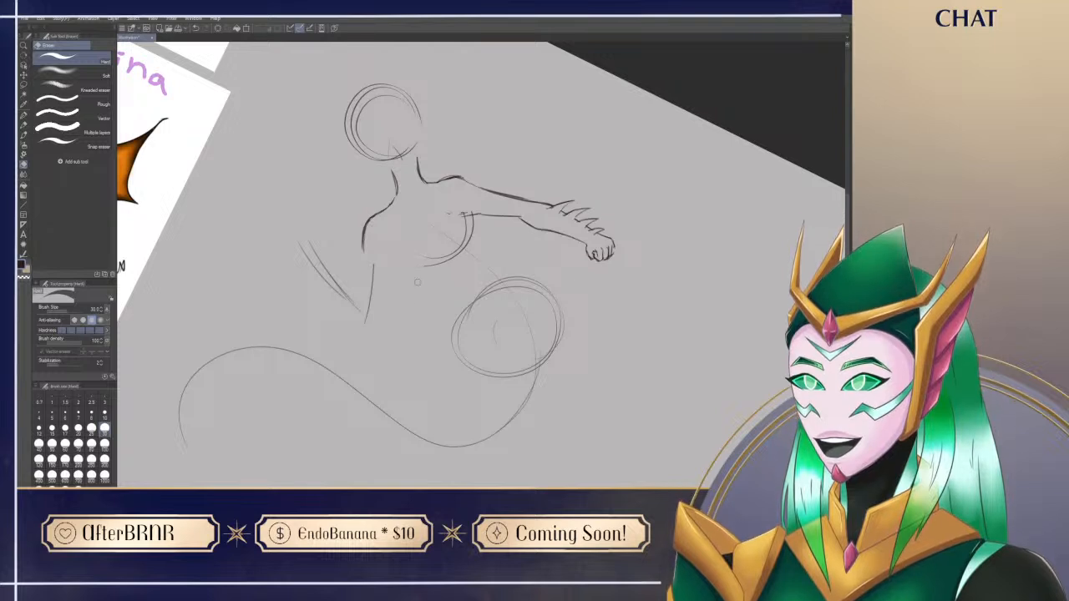
Step: Erase the overlapping lines at the outstretched arm's armpit and refine where the arm meets the torso
{"action": "key", "text": "r"}
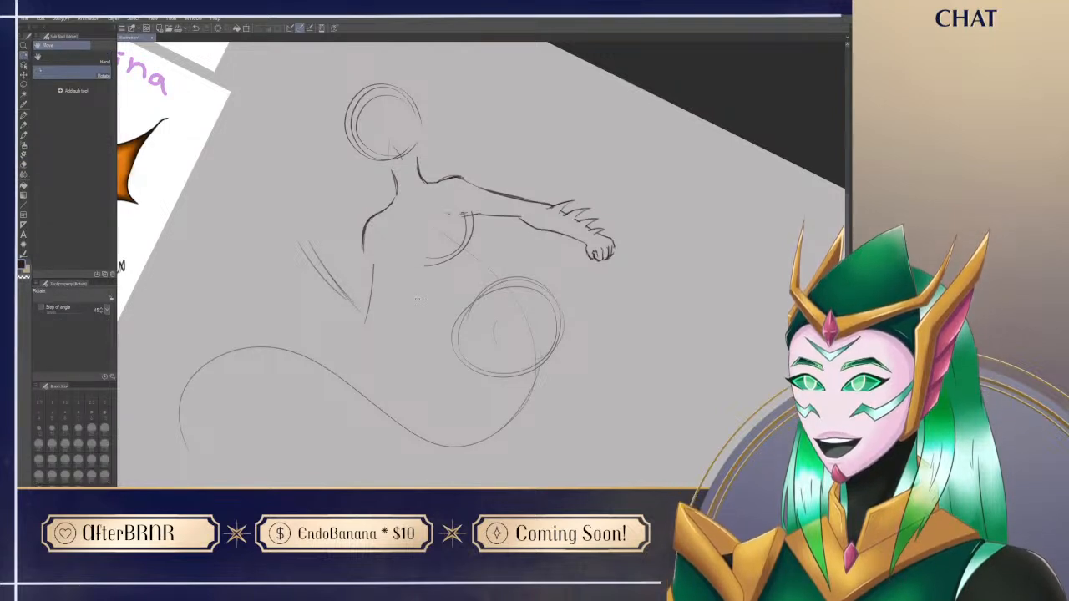
{"action": "mouse_move", "coordinate": [418, 298]}
{"action": "left_mouse_down"}
{"action": "mouse_move", "coordinate": [611, 422]}
{"action": "mouse_move", "coordinate": [615, 463]}
{"action": "left_mouse_up"}
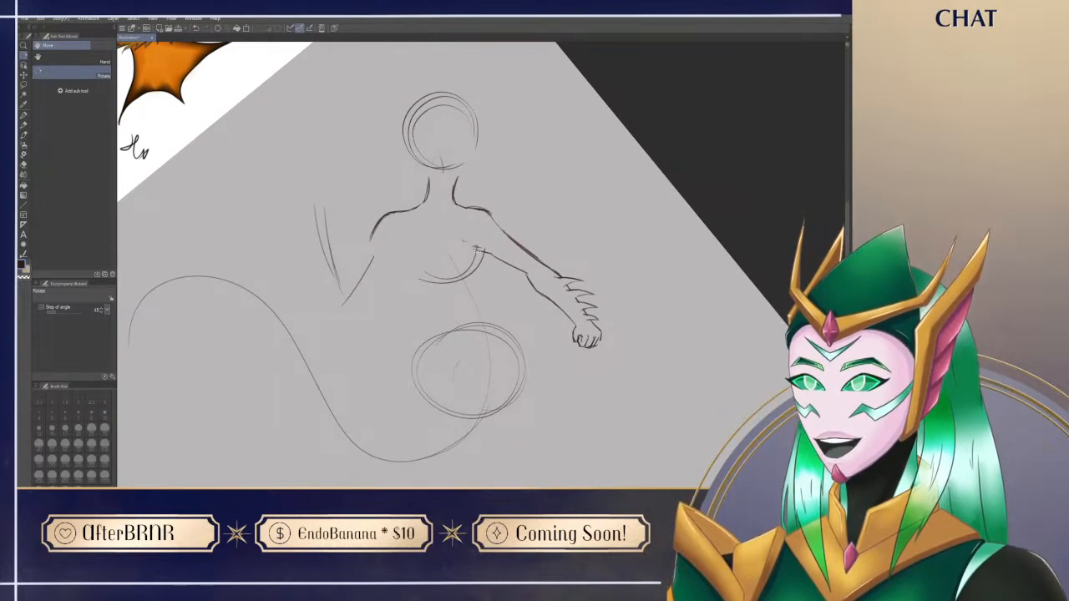
{"action": "key", "text": "p"}
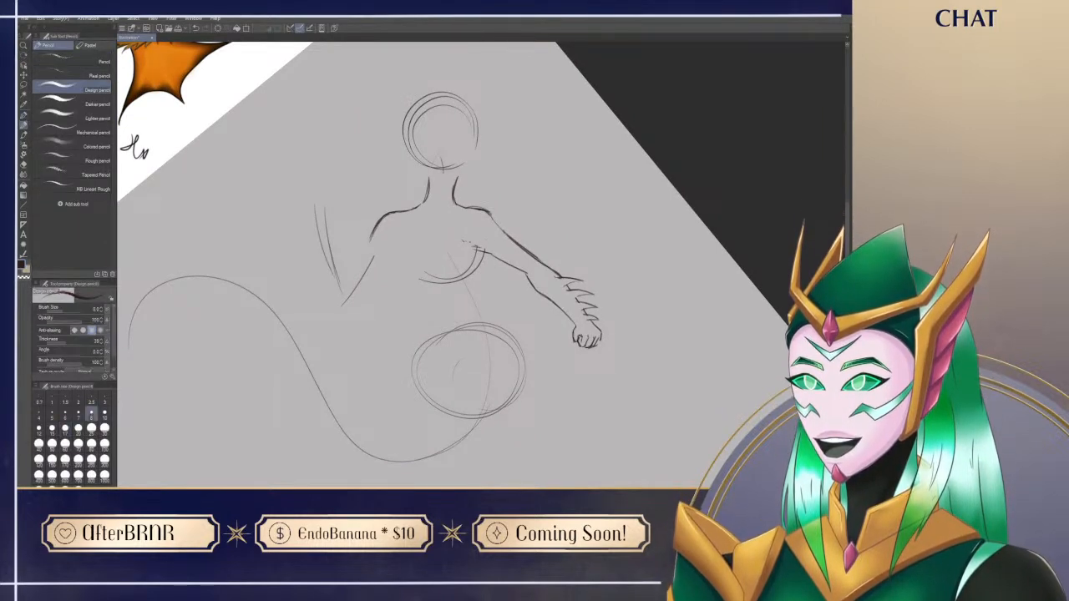
{"action": "key", "text": "e"}
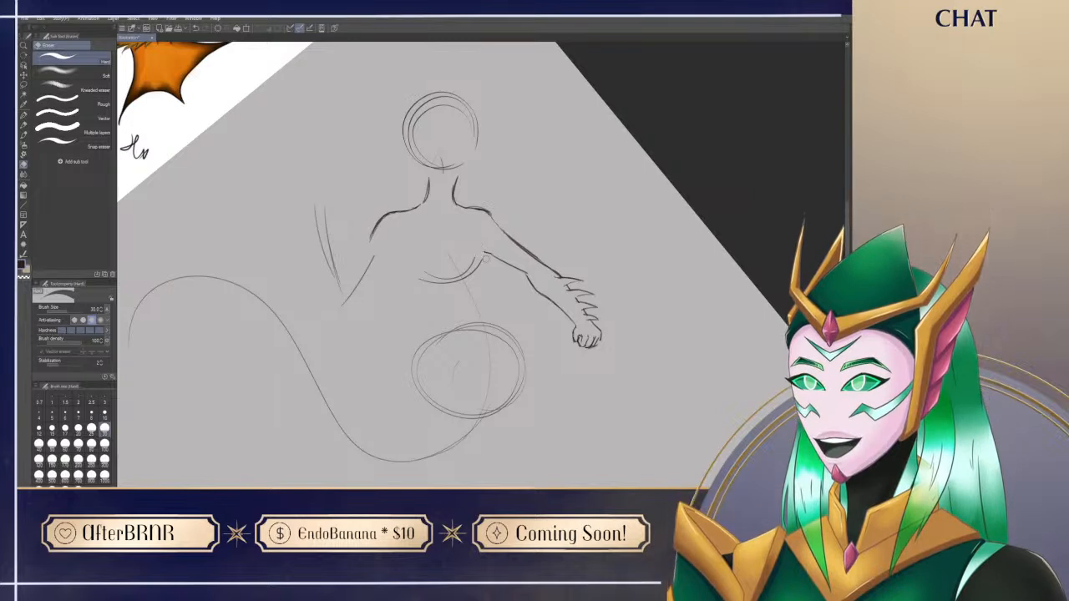
{"action": "key", "text": "p"}
{"action": "key", "text": "e"}
{"action": "key", "text": "p"}
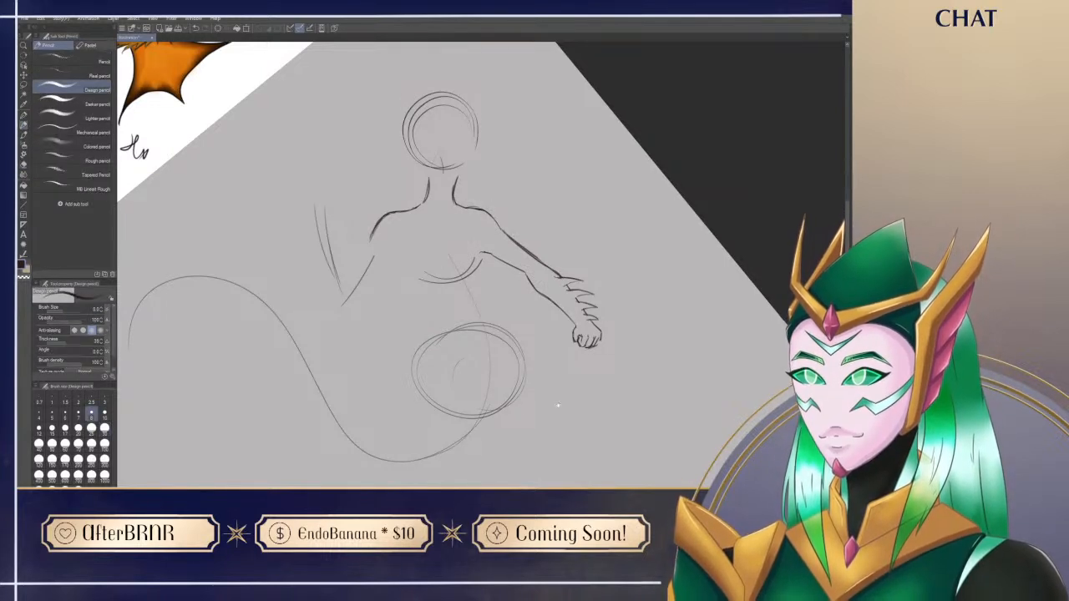
Step: Erase and rework the bent arm's shoulder curve, trimming the line where it leads into the upper arm
{"action": "scroll", "coordinate": [558, 418], "scroll_direction": "up", "scroll_amount": 1}
{"action": "key", "text": "minus"}
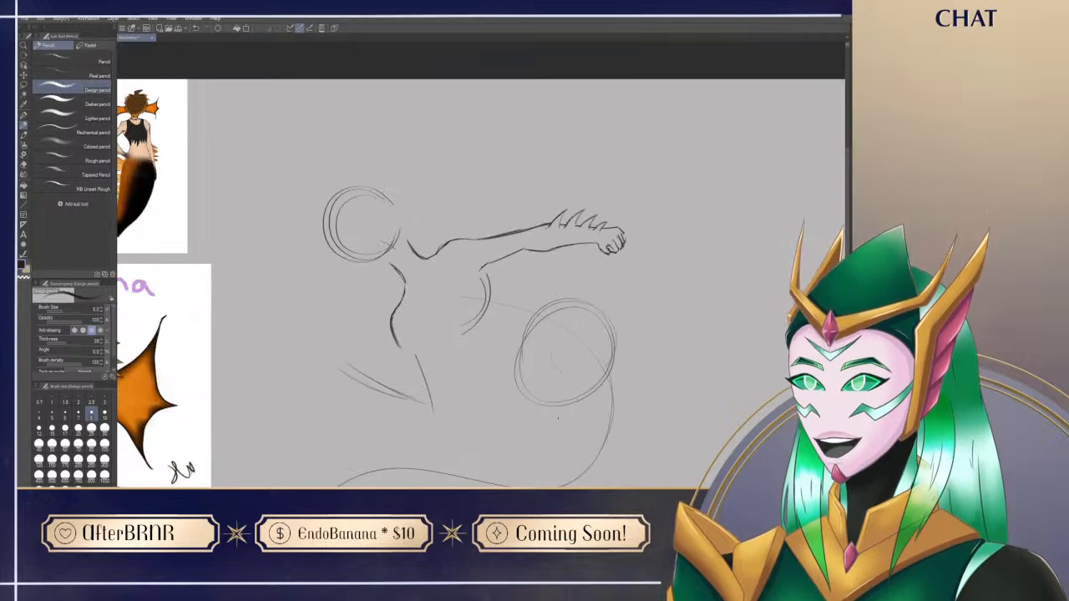
{"action": "left_click_drag", "start_coordinate": [558, 418], "coordinate": [567, 370]}
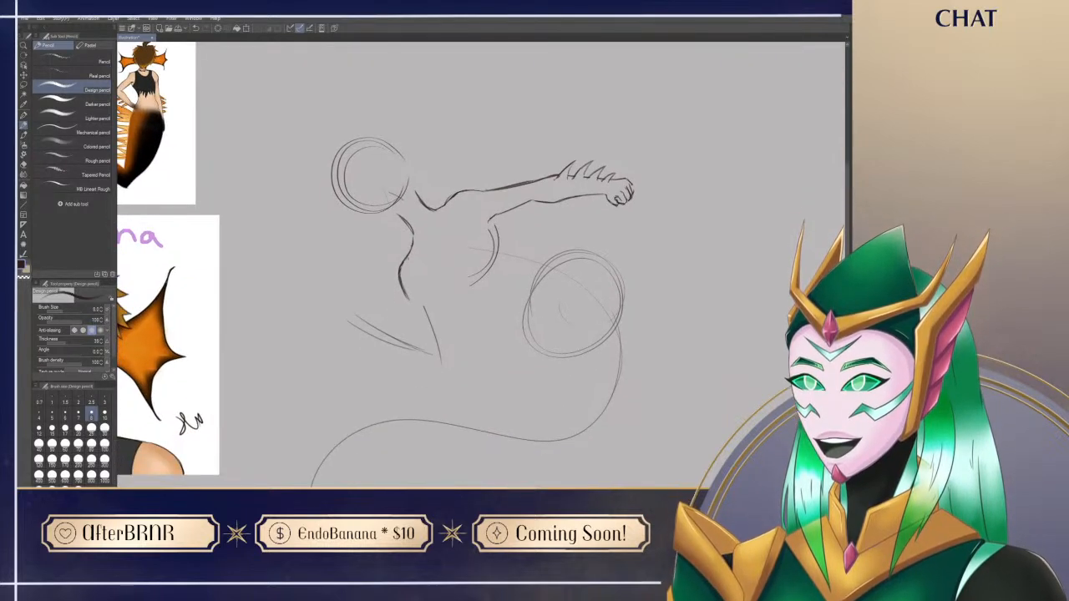
{"action": "key", "text": "e"}
{"action": "mouse_move", "coordinate": [400, 269]}
{"action": "left_mouse_down"}
{"action": "mouse_move", "coordinate": [406, 256]}
{"action": "mouse_move", "coordinate": [406, 295]}
{"action": "mouse_move", "coordinate": [378, 210]}
{"action": "mouse_move", "coordinate": [389, 238]}
{"action": "left_mouse_up"}
{"action": "key", "text": "p"}
{"action": "key", "text": "e"}
{"action": "key", "text": "p"}
{"action": "left_click_drag", "start_coordinate": [507, 391], "coordinate": [511, 479]}
{"action": "left_click_drag", "start_coordinate": [378, 293], "coordinate": [396, 329]}
{"action": "key", "text": "e"}
{"action": "left_click_drag", "start_coordinate": [380, 302], "coordinate": [397, 329]}
{"action": "key", "text": "p"}
Step: Erase the remaining arc of the torso circle and the centre guideline inside the chest
{"action": "key", "text": "r"}
{"action": "left_click_drag", "start_coordinate": [587, 334], "coordinate": [525, 388]}
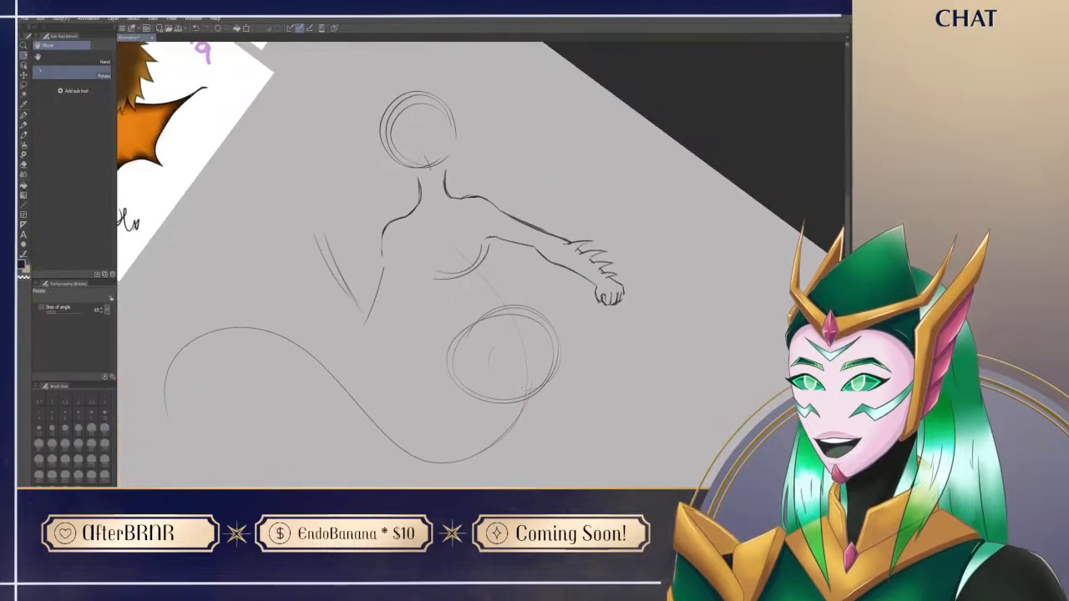
{"action": "key", "text": "e"}
{"action": "mouse_move", "coordinate": [461, 250]}
{"action": "left_mouse_down"}
{"action": "mouse_move", "coordinate": [480, 264]}
{"action": "mouse_move", "coordinate": [492, 245]}
{"action": "mouse_move", "coordinate": [442, 269]}
{"action": "left_mouse_up"}
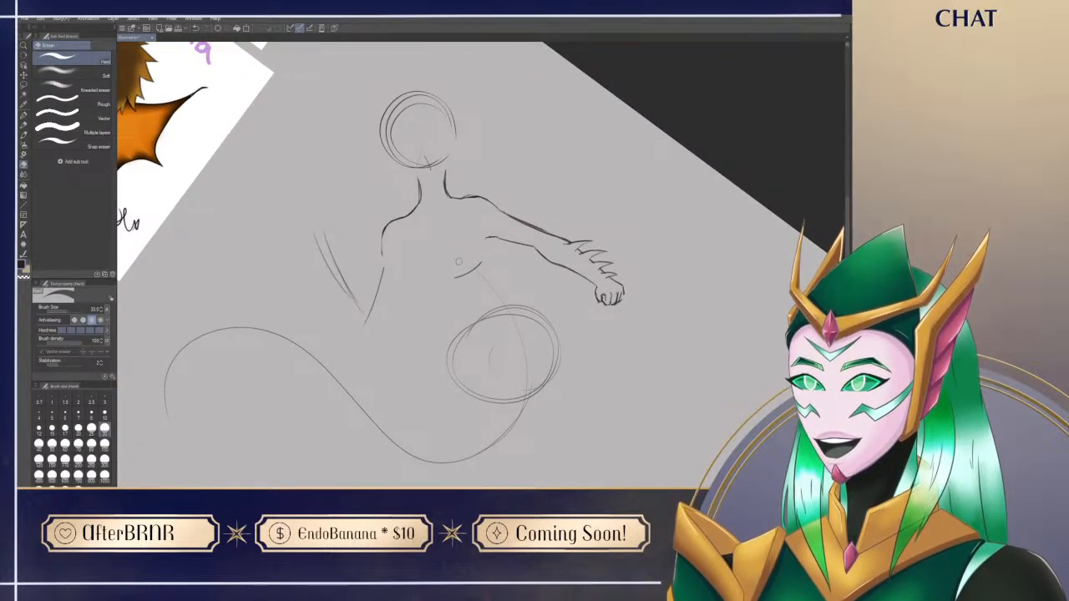
Step: Sketch the curved side contour of the chest below the bent arm's shoulder, undoing unsatisfactory strokes
{"action": "key", "text": "r"}
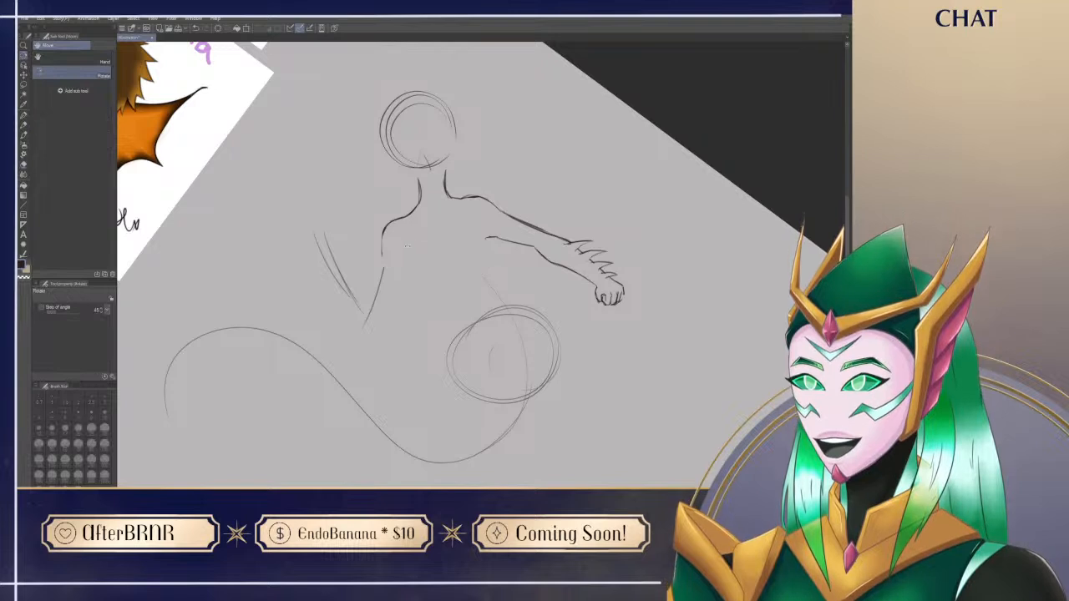
{"action": "key", "text": "p"}
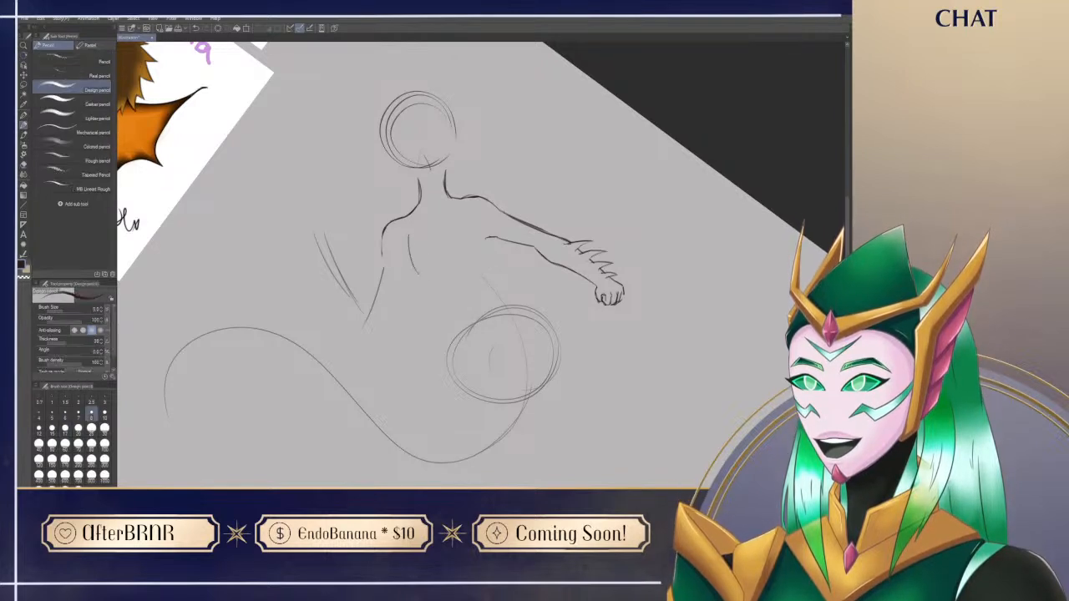
{"action": "left_click_drag", "start_coordinate": [405, 240], "coordinate": [414, 276]}
{"action": "key", "text": "ctrl+z"}
{"action": "key", "text": "ctrl+z"}
{"action": "key", "text": "ctrl+z"}
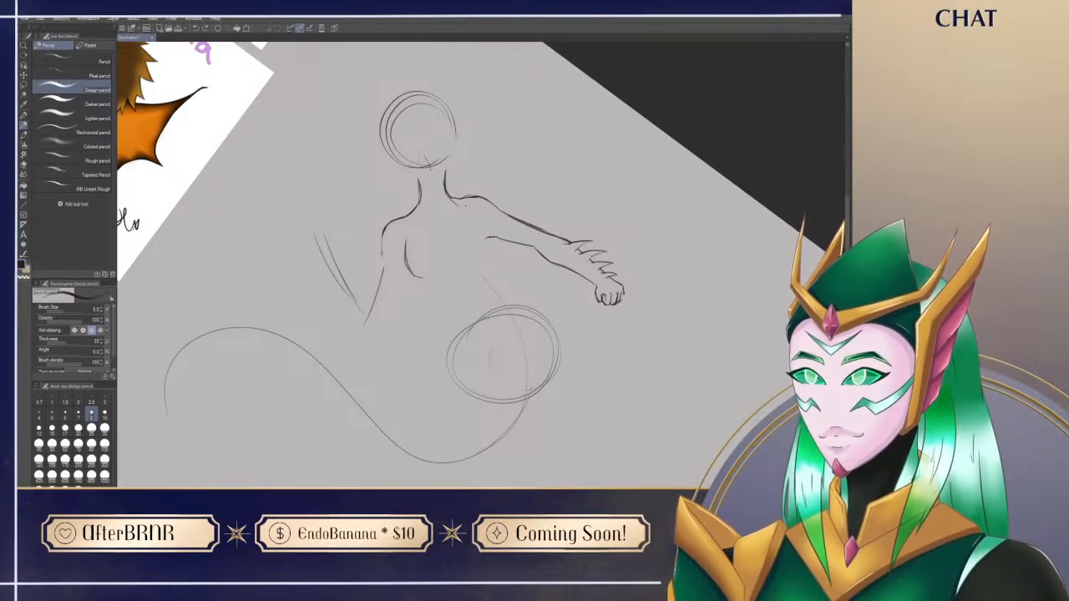
Step: Draw the torso's side contour down from the outstretched arm's armpit and erase its overlap inside the shoulder
{"action": "left_click_drag", "start_coordinate": [488, 239], "coordinate": [484, 288]}
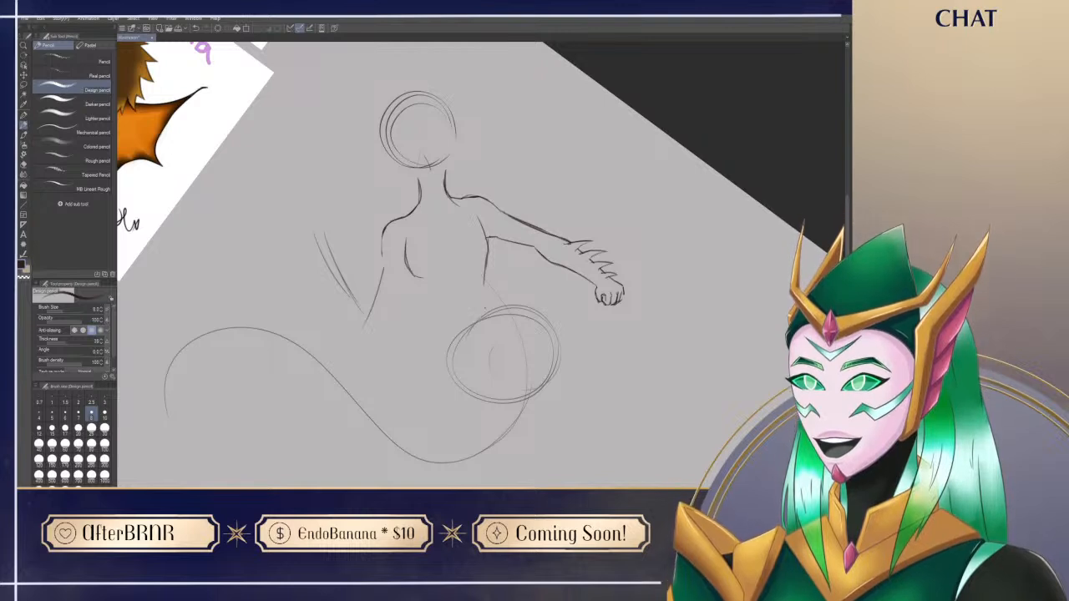
{"action": "key", "text": "ctrl+@"}
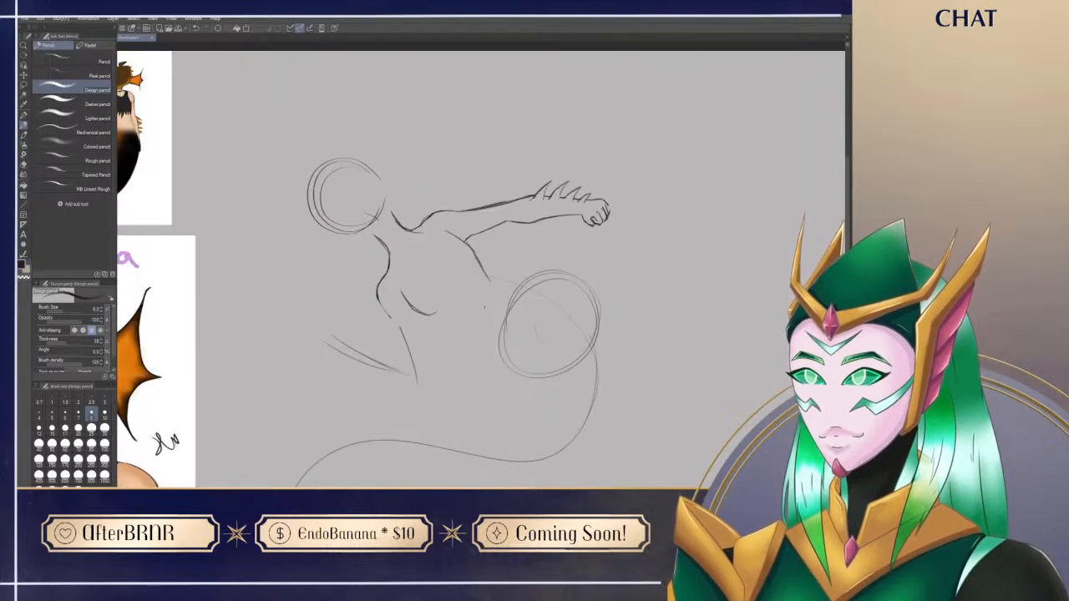
{"action": "mouse_move", "coordinate": [454, 244]}
{"action": "left_mouse_down"}
{"action": "mouse_move", "coordinate": [488, 228]}
{"action": "mouse_move", "coordinate": [470, 237]}
{"action": "left_mouse_up"}
{"action": "key", "text": "e"}
{"action": "key", "text": "p"}
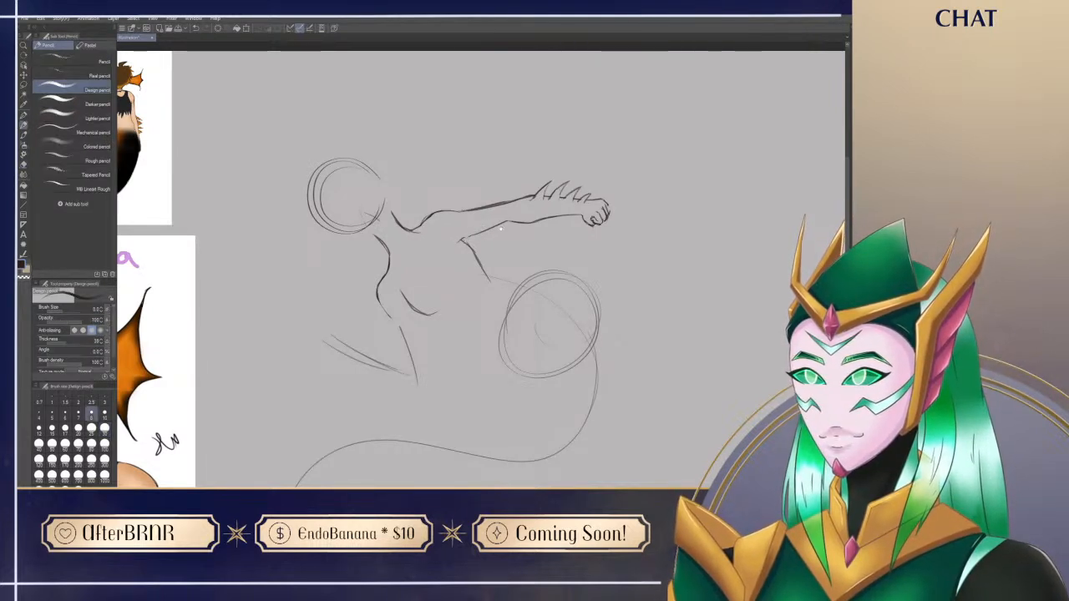
Step: Rework the torso's side contour below the outstretched arm so it tapers toward the waist
{"action": "scroll", "coordinate": [504, 387], "scroll_direction": "down", "scroll_amount": 1}
{"action": "left_click_drag", "start_coordinate": [465, 219], "coordinate": [496, 247]}
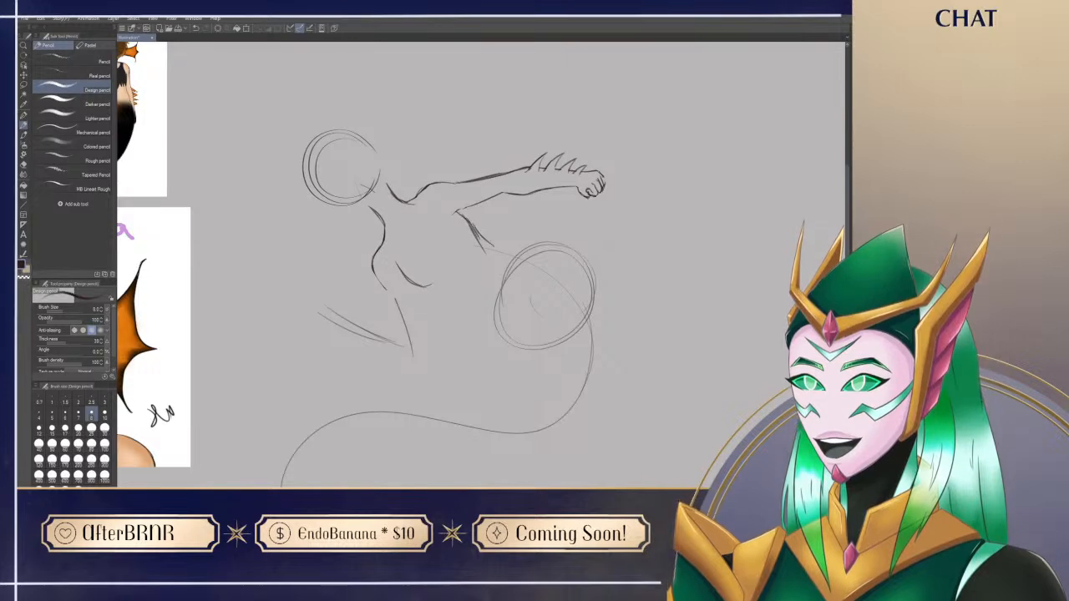
{"action": "key", "text": "ctrl+z"}
{"action": "key", "text": "shift+space"}
{"action": "left_click_drag", "start_coordinate": [735, 338], "coordinate": [543, 467]}
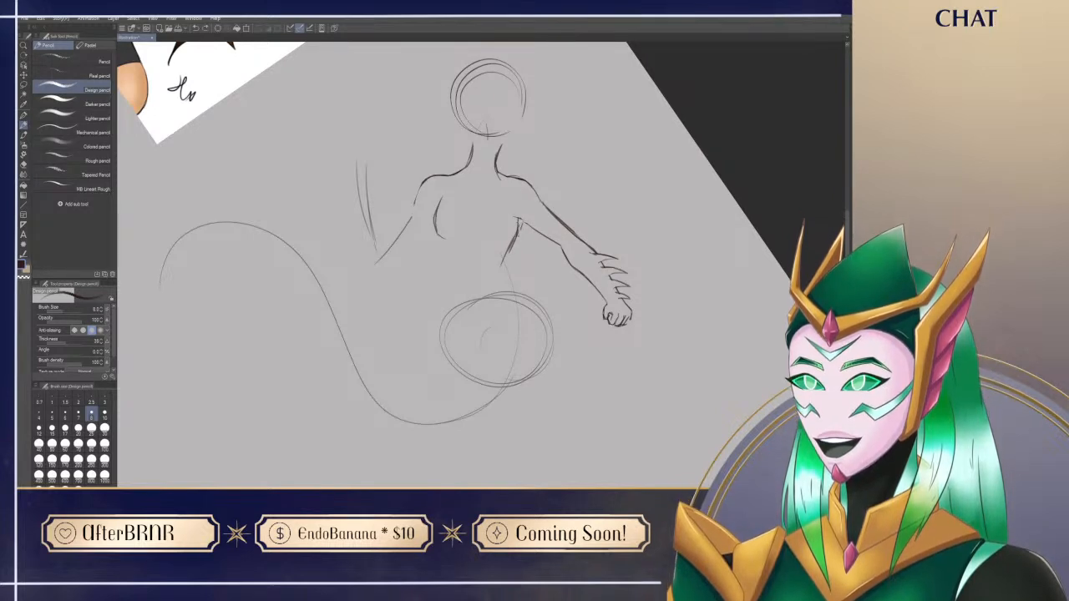
{"action": "key", "text": "e"}
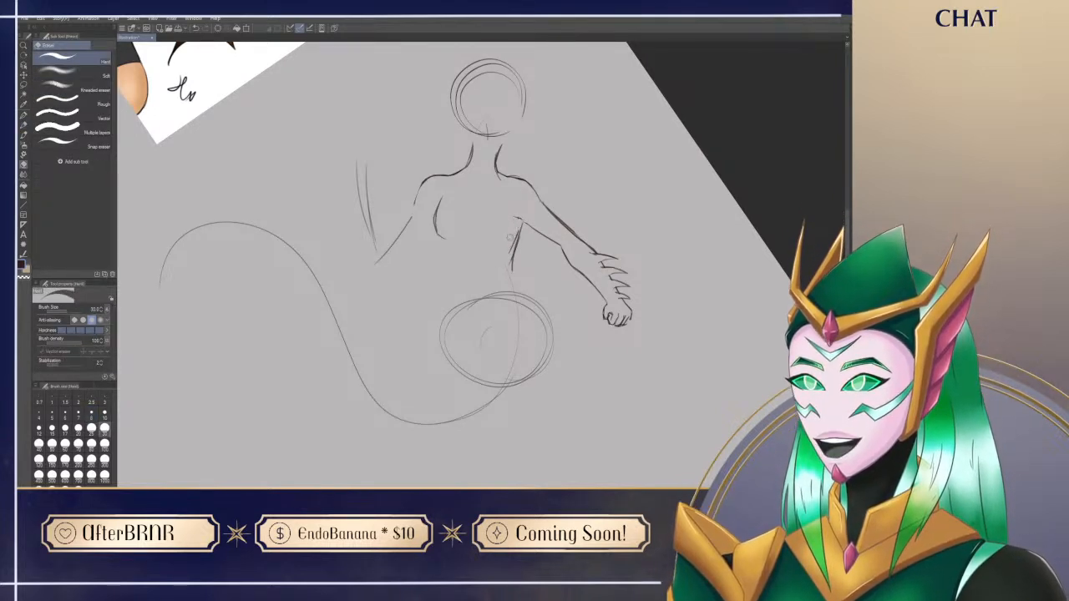
Step: Draw the waist and hip contour on the outstretched arm's side, following the outer edge of the hip circle
{"action": "key", "text": "p"}
{"action": "mouse_move", "coordinate": [521, 231]}
{"action": "left_mouse_down"}
{"action": "mouse_move", "coordinate": [513, 269]}
{"action": "mouse_move", "coordinate": [548, 312]}
{"action": "mouse_move", "coordinate": [548, 343]}
{"action": "left_mouse_up"}
{"action": "key", "text": "ctrl+z"}
{"action": "left_click_drag", "start_coordinate": [532, 298], "coordinate": [547, 370]}
{"action": "key", "text": "ctrl+z"}
{"action": "left_click_drag", "start_coordinate": [545, 326], "coordinate": [544, 364]}
Step: Draw the waist and hip contour on the bent arm's side, from under the chest to the hip circle
{"action": "mouse_move", "coordinate": [444, 240]}
{"action": "left_mouse_down"}
{"action": "mouse_move", "coordinate": [463, 275]}
{"action": "mouse_move", "coordinate": [462, 295]}
{"action": "mouse_move", "coordinate": [460, 279]}
{"action": "mouse_move", "coordinate": [447, 304]}
{"action": "mouse_move", "coordinate": [447, 349]}
{"action": "left_mouse_up"}
{"action": "key", "text": "ctrl+z"}
{"action": "left_click_drag", "start_coordinate": [455, 303], "coordinate": [450, 360]}
{"action": "key", "text": "ctrl+z"}
Step: Erase the doubled hip strokes on the bent arm's side and redraw them as a cleaner curve
{"action": "key", "text": "ctrl+z"}
{"action": "key", "text": "ctrl+z"}
{"action": "left_click_drag", "start_coordinate": [461, 285], "coordinate": [456, 362]}
{"action": "mouse_move", "coordinate": [455, 314]}
{"action": "left_mouse_down"}
{"action": "mouse_move", "coordinate": [455, 359]}
{"action": "mouse_move", "coordinate": [441, 333]}
{"action": "mouse_move", "coordinate": [451, 308]}
{"action": "left_mouse_up"}
{"action": "key", "text": "e"}
{"action": "left_click_drag", "start_coordinate": [448, 367], "coordinate": [459, 290]}
{"action": "mouse_move", "coordinate": [451, 348]}
{"action": "left_mouse_down"}
{"action": "mouse_move", "coordinate": [460, 290]}
{"action": "mouse_move", "coordinate": [456, 365]}
{"action": "left_mouse_up"}
{"action": "key", "text": "p"}
{"action": "left_click_drag", "start_coordinate": [457, 299], "coordinate": [454, 351]}
{"action": "key", "text": "ctrl+z"}
{"action": "key", "text": "e"}
{"action": "left_click_drag", "start_coordinate": [461, 292], "coordinate": [454, 369]}
{"action": "key", "text": "p"}
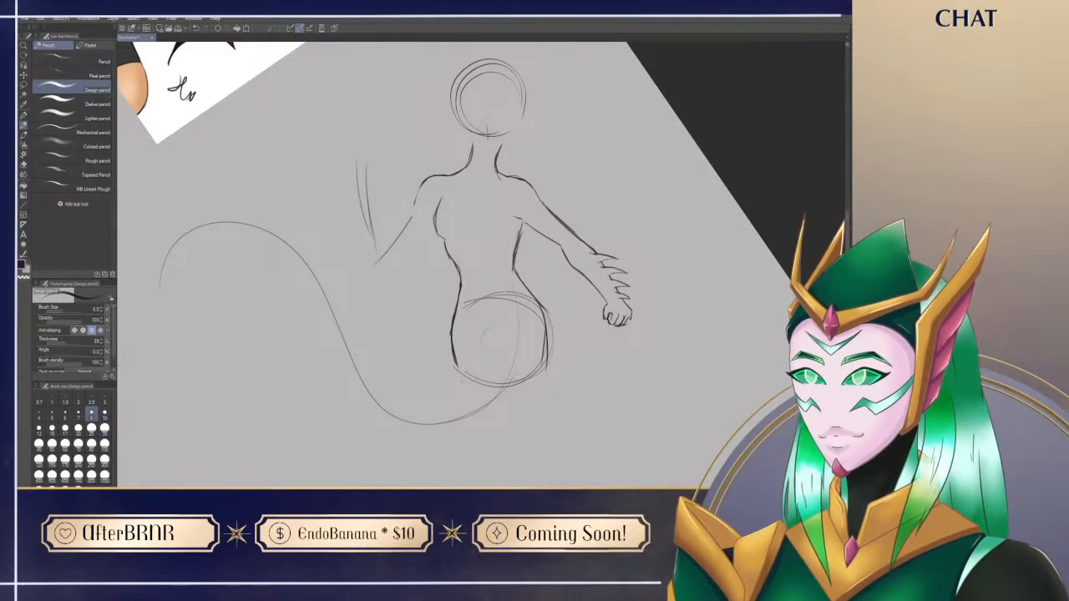
{"action": "key", "text": "ctrl+@"}
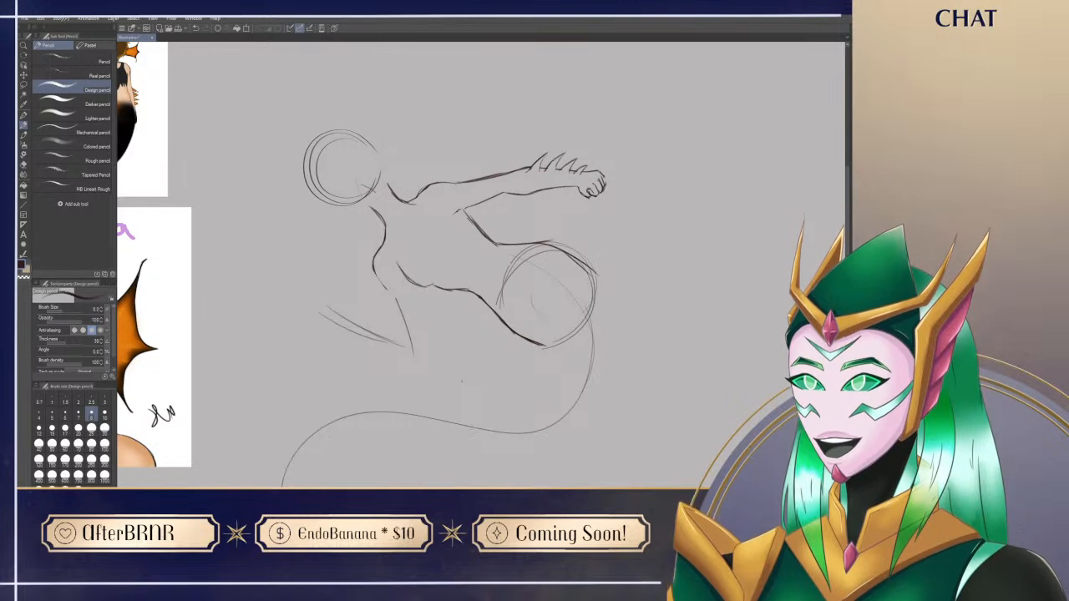
Step: Erase part of the waist line on the bent arm's side and rework the lower curve of the chest
{"action": "scroll", "coordinate": [631, 446], "scroll_direction": "down", "scroll_amount": 1}
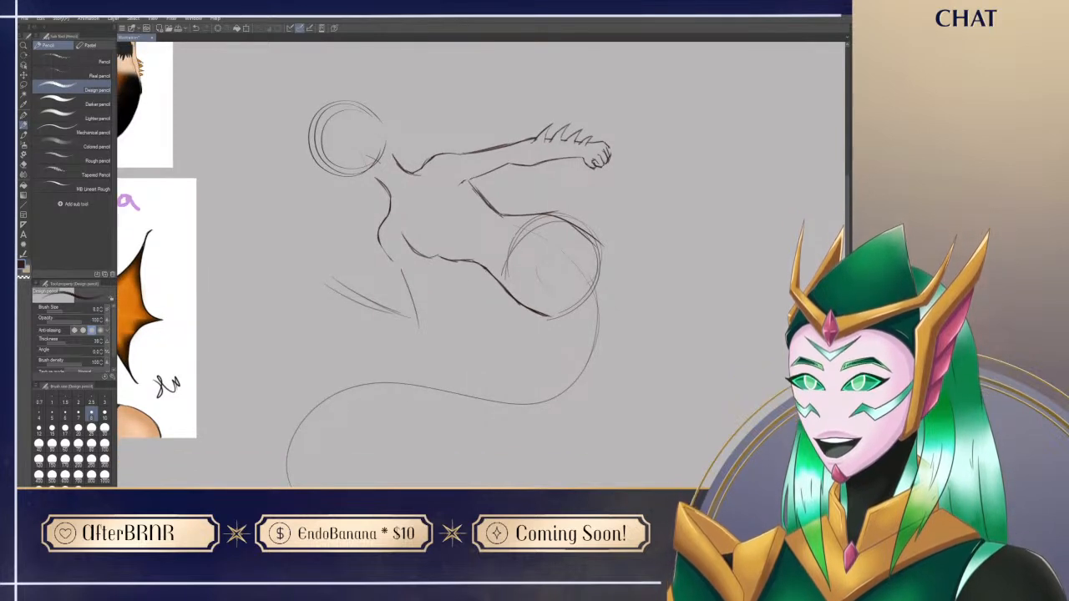
{"action": "key", "text": "e"}
{"action": "left_click_drag", "start_coordinate": [459, 260], "coordinate": [474, 262]}
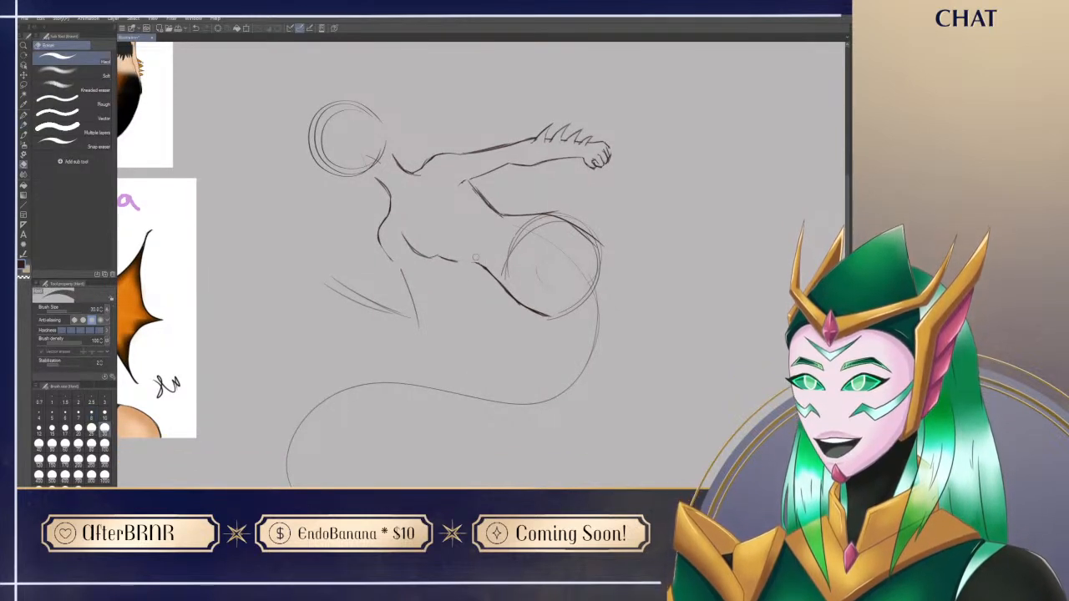
{"action": "key", "text": "p"}
{"action": "key", "text": "e"}
{"action": "key", "text": "p"}
{"action": "left_click_drag", "start_coordinate": [410, 247], "coordinate": [419, 259]}
{"action": "key", "text": "e"}
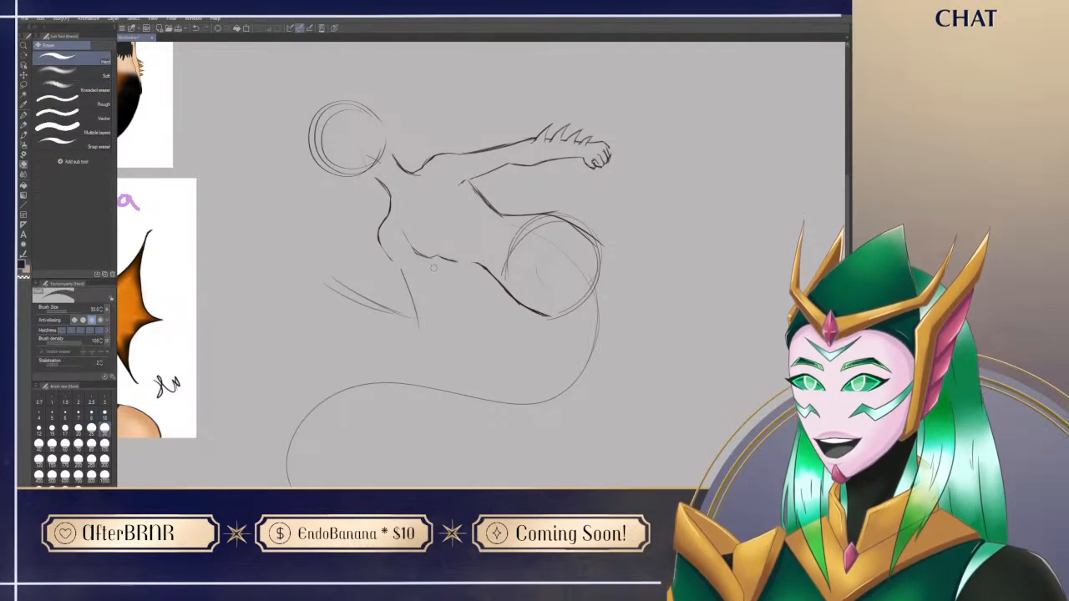
{"action": "key", "text": "p"}
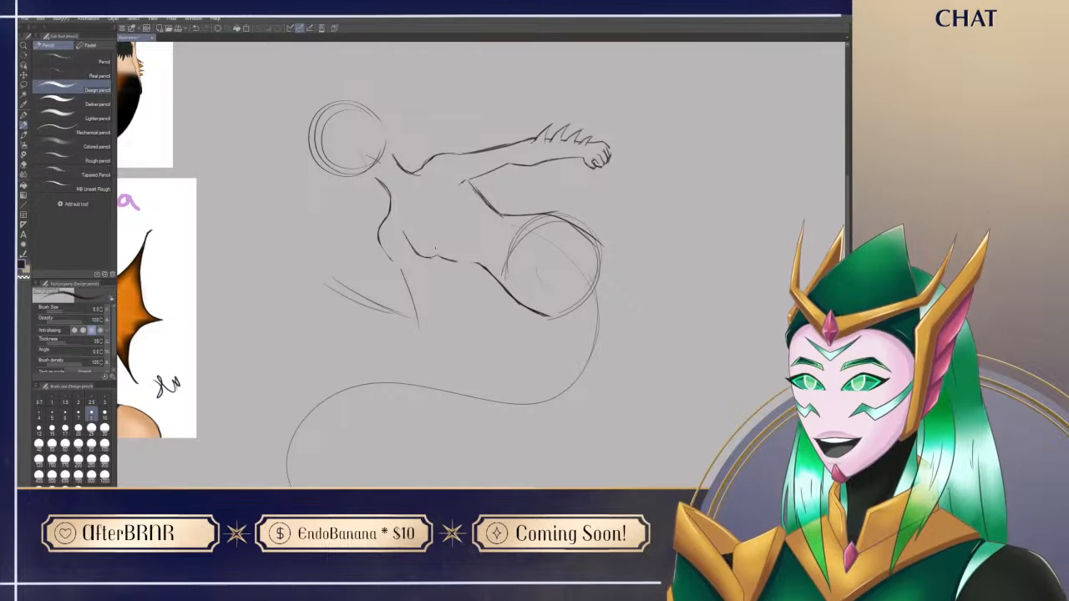
Step: Redraw the missing line between chest and waist on the bent arm's side and clean up where the strokes join
{"action": "key", "text": "r"}
{"action": "left_click_drag", "start_coordinate": [451, 199], "coordinate": [531, 297]}
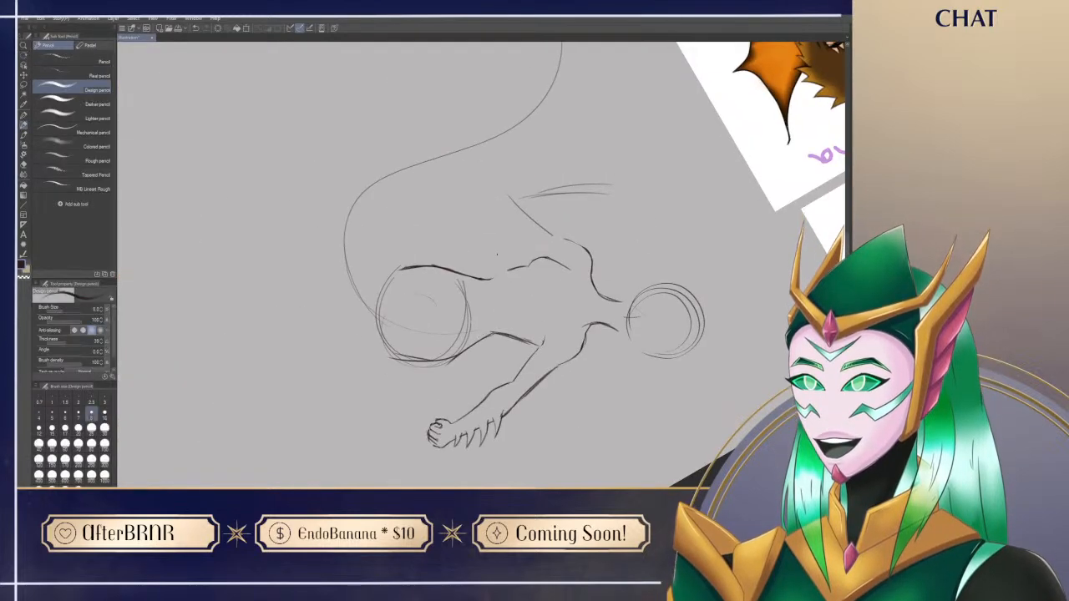
{"action": "key", "text": "ctrl+@"}
{"action": "key", "text": "space"}
{"action": "key", "text": "r"}
{"action": "mouse_move", "coordinate": [584, 342]}
{"action": "left_mouse_down"}
{"action": "mouse_move", "coordinate": [556, 369]}
{"action": "mouse_move", "coordinate": [443, 385]}
{"action": "left_mouse_up"}
{"action": "key", "text": "e"}
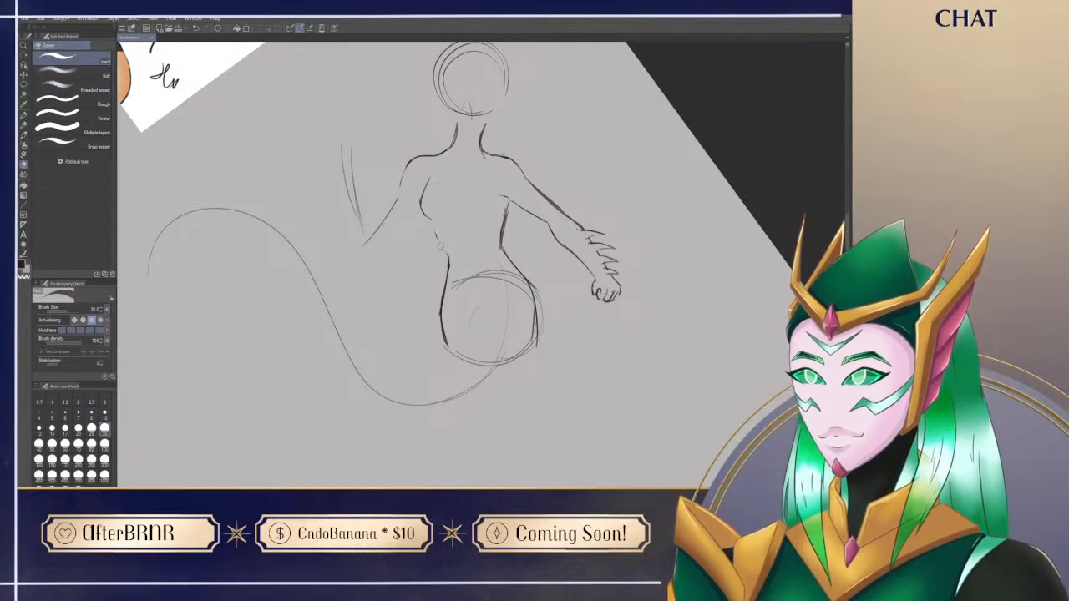
{"action": "key", "text": "p"}
{"action": "key", "text": "e"}
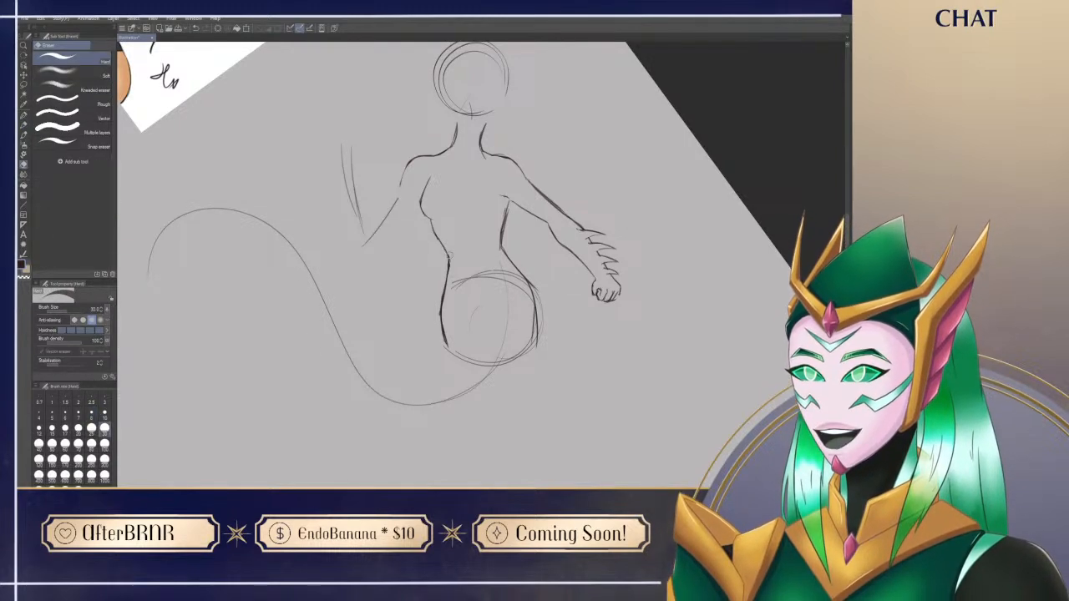
{"action": "key", "text": "p"}
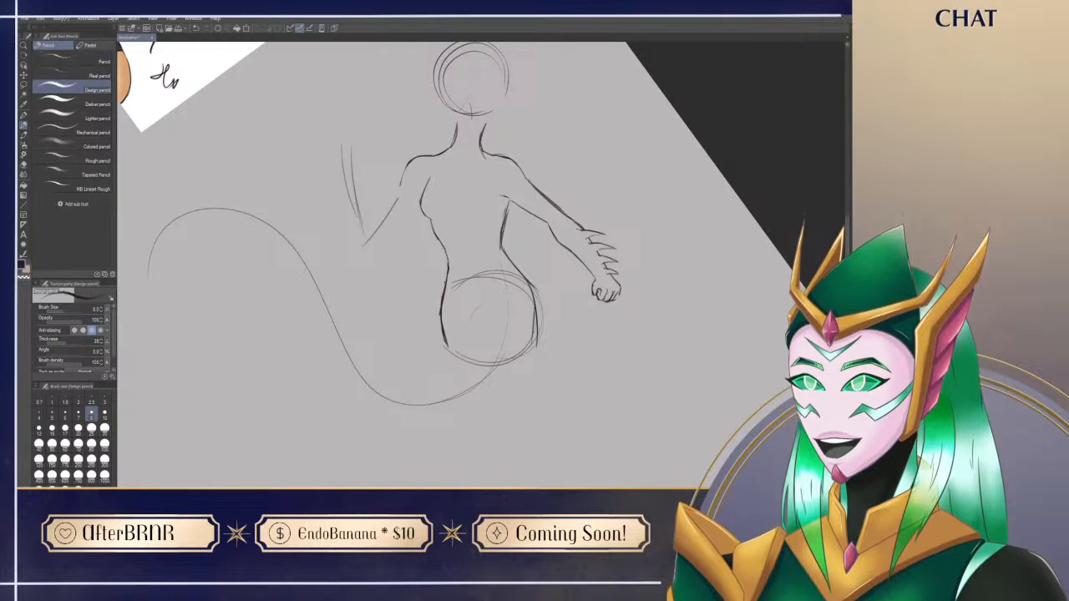
Step: Erase the thick doubled strokes of the torso contour below the outstretched arm's armpit
{"action": "key", "text": "e"}
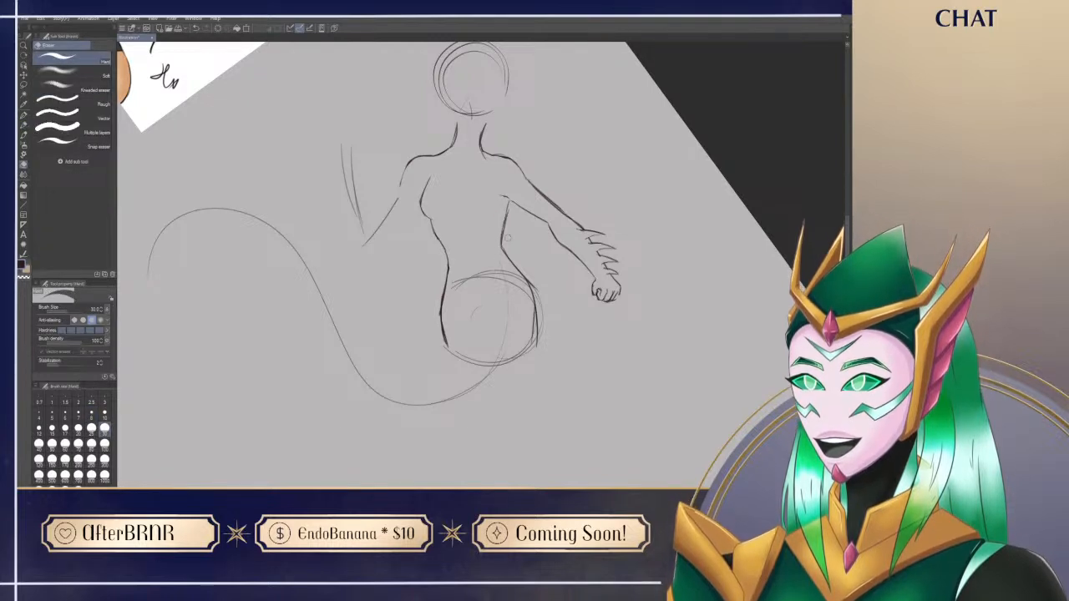
{"action": "left_click_drag", "start_coordinate": [504, 204], "coordinate": [501, 234]}
{"action": "key", "text": "p"}
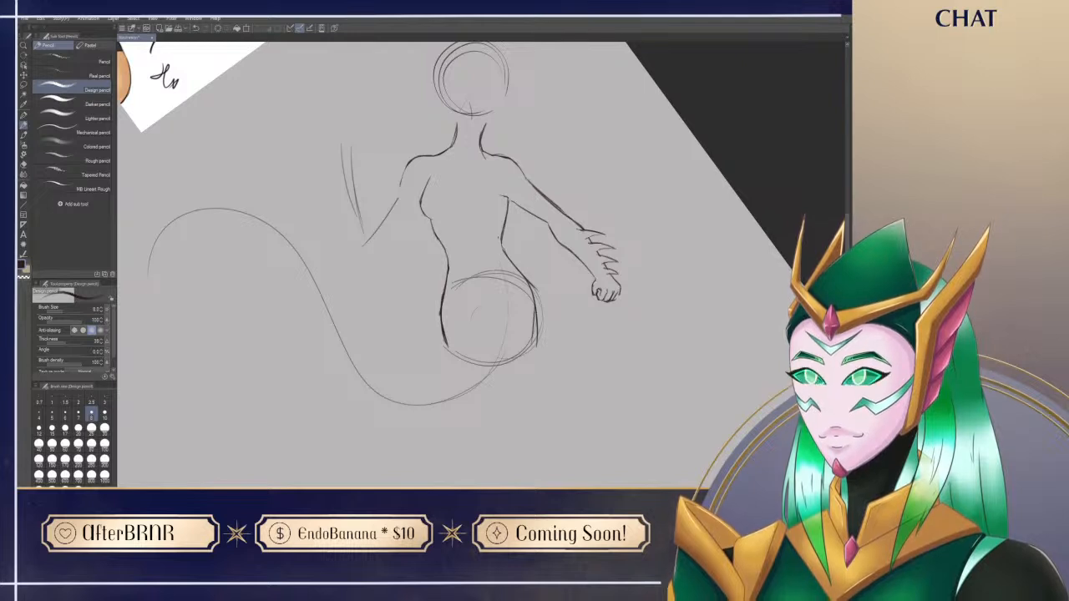
Step: Sketch the chest muscle's curve beside the outstretched arm's armpit, replacing a first short stroke
{"action": "left_click_drag", "start_coordinate": [487, 193], "coordinate": [489, 208]}
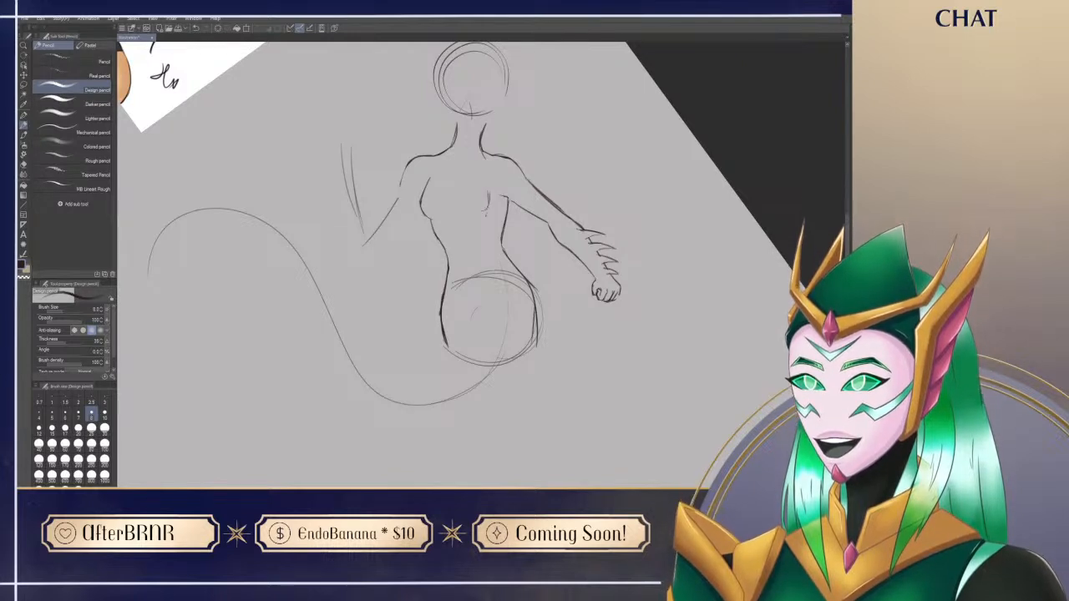
{"action": "key", "text": "ctrl+z"}
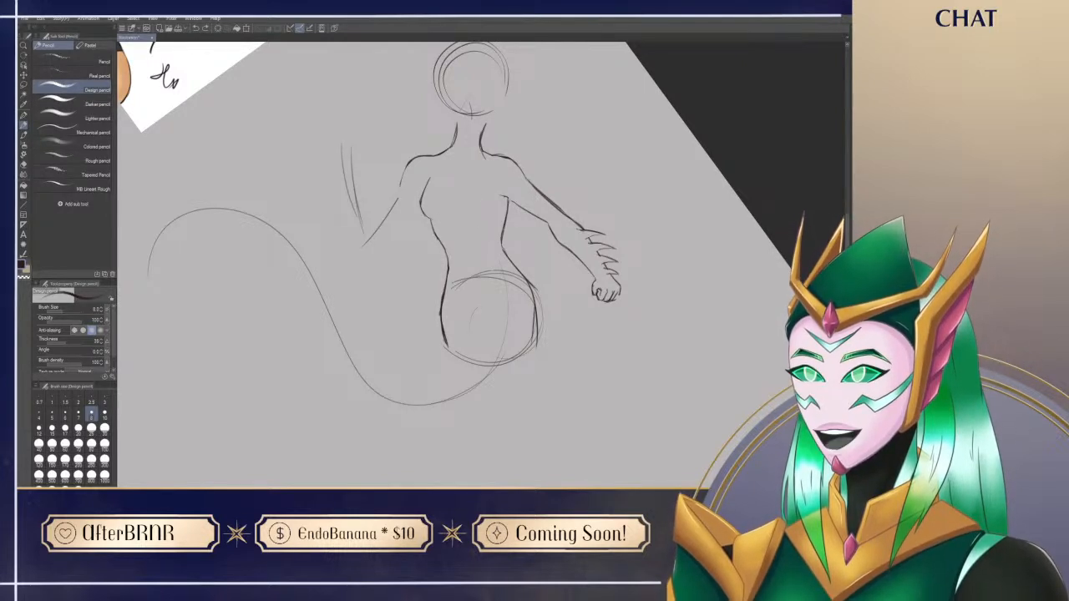
{"action": "mouse_move", "coordinate": [470, 210]}
{"action": "left_mouse_down"}
{"action": "mouse_move", "coordinate": [486, 212]}
{"action": "mouse_move", "coordinate": [493, 187]}
{"action": "left_mouse_up"}
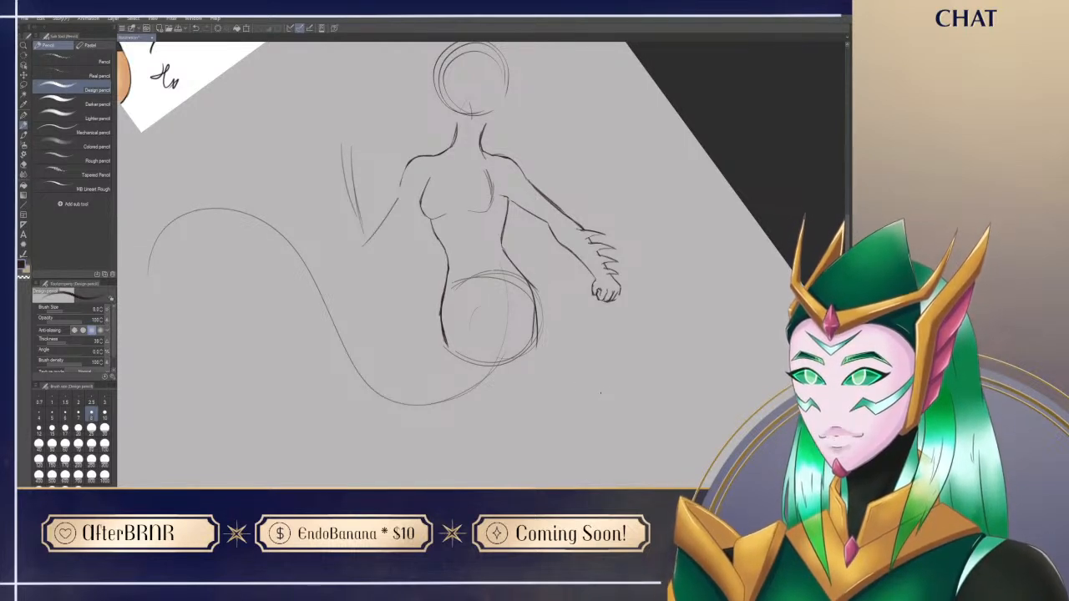
Step: Refine the waist contour on the outstretched arm's side, alternating pencil strokes and erasing
{"action": "mouse_move", "coordinate": [506, 212]}
{"action": "left_mouse_down"}
{"action": "mouse_move", "coordinate": [501, 251]}
{"action": "mouse_move", "coordinate": [529, 280]}
{"action": "mouse_move", "coordinate": [505, 253]}
{"action": "mouse_move", "coordinate": [520, 276]}
{"action": "left_mouse_up"}
{"action": "key", "text": "e"}
{"action": "key", "text": "p"}
{"action": "key", "text": "e"}
{"action": "key", "text": "p"}
{"action": "key", "text": "ctrl+@"}
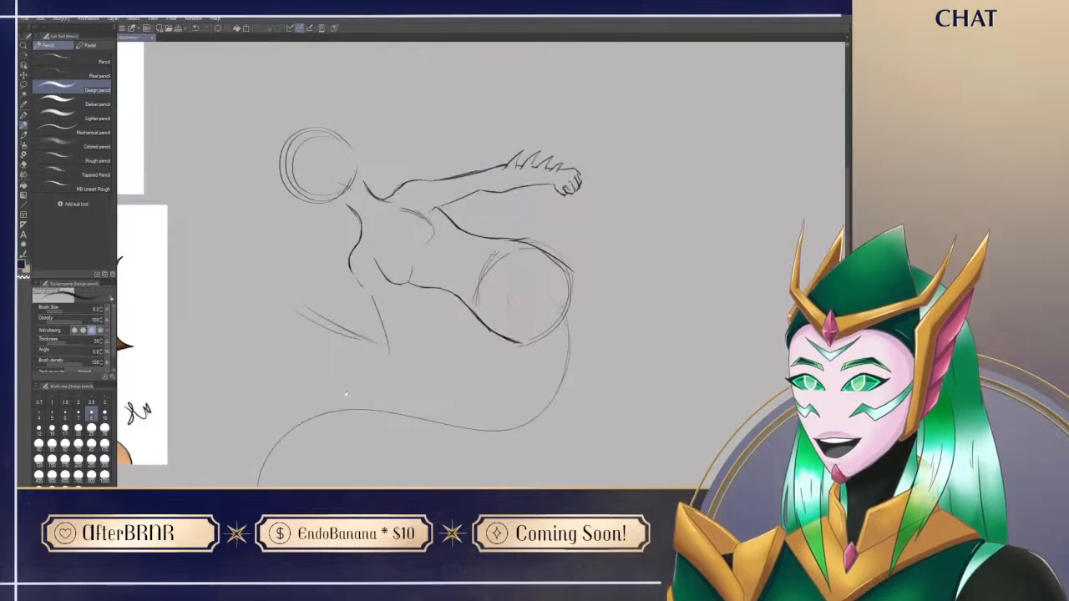
Step: Check the siren reference, then erase the chest bulge on the bent arm's side and redraw a flatter torso contour
{"action": "left_click_drag", "start_coordinate": [354, 408], "coordinate": [544, 349]}
{"action": "left_click_drag", "start_coordinate": [379, 189], "coordinate": [467, 386]}
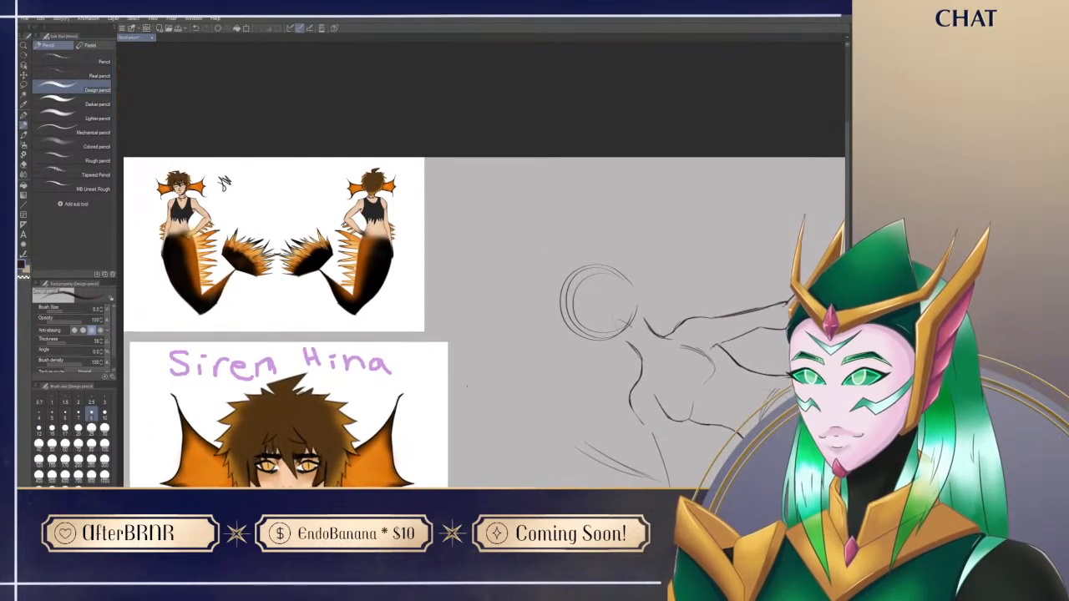
{"action": "mouse_move", "coordinate": [452, 458]}
{"action": "left_mouse_down"}
{"action": "mouse_move", "coordinate": [443, 334]}
{"action": "mouse_move", "coordinate": [445, 478]}
{"action": "mouse_move", "coordinate": [469, 343]}
{"action": "mouse_move", "coordinate": [458, 470]}
{"action": "left_mouse_up"}
{"action": "left_click_drag", "start_coordinate": [501, 432], "coordinate": [330, 437]}
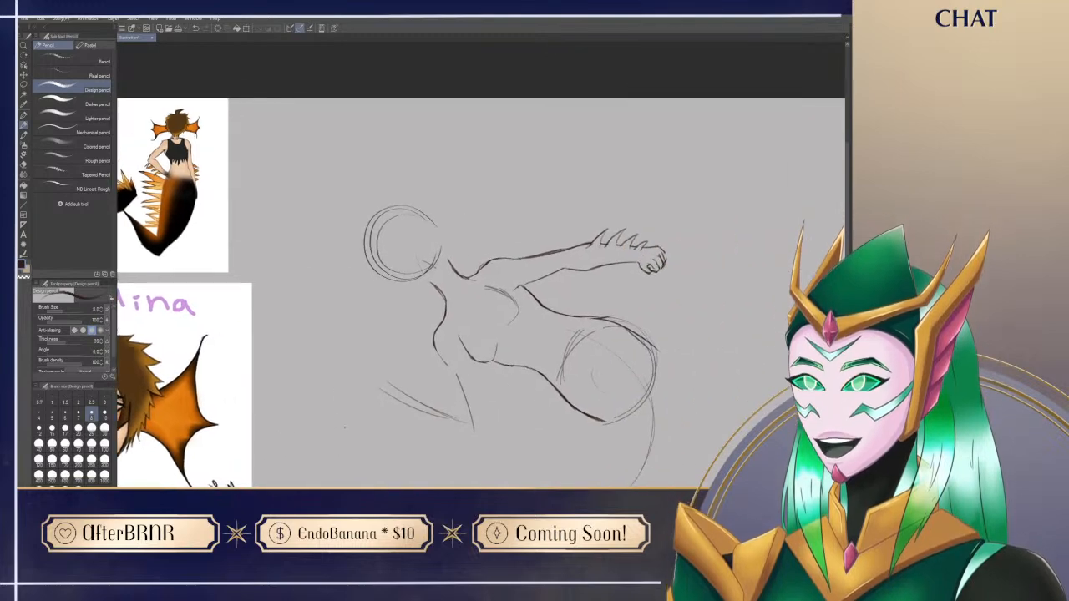
{"action": "key", "text": "t"}
{"action": "mouse_move", "coordinate": [667, 457]}
{"action": "left_mouse_down"}
{"action": "mouse_move", "coordinate": [603, 433]}
{"action": "mouse_move", "coordinate": [425, 433]}
{"action": "left_mouse_up"}
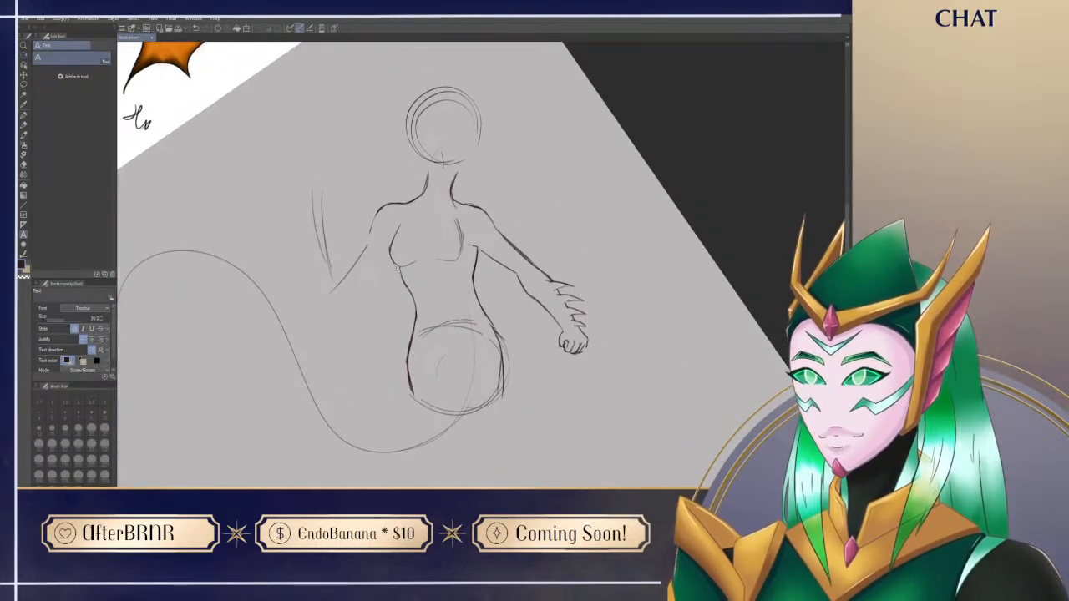
{"action": "key", "text": "p"}
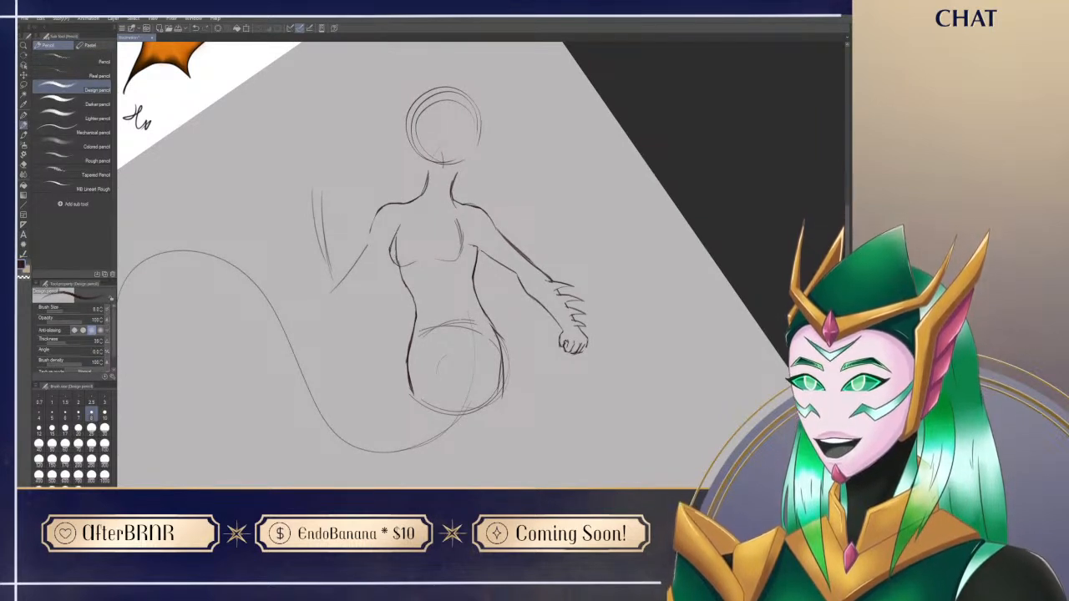
{"action": "key", "text": "e"}
{"action": "mouse_move", "coordinate": [390, 238]}
{"action": "left_mouse_down"}
{"action": "mouse_move", "coordinate": [392, 269]}
{"action": "mouse_move", "coordinate": [401, 220]}
{"action": "mouse_move", "coordinate": [401, 269]}
{"action": "left_mouse_up"}
{"action": "key", "text": "p"}
{"action": "key", "text": "ctrl+z"}
{"action": "mouse_move", "coordinate": [400, 222]}
{"action": "left_mouse_down"}
{"action": "mouse_move", "coordinate": [453, 257]}
{"action": "mouse_move", "coordinate": [402, 246]}
{"action": "mouse_move", "coordinate": [410, 267]}
{"action": "mouse_move", "coordinate": [409, 216]}
{"action": "mouse_move", "coordinate": [396, 231]}
{"action": "mouse_move", "coordinate": [402, 222]}
{"action": "mouse_move", "coordinate": [394, 240]}
{"action": "mouse_move", "coordinate": [405, 296]}
{"action": "mouse_move", "coordinate": [422, 329]}
{"action": "left_mouse_up"}
Step: Erase and redraw the bent-arm side of the waist as one smooth line from ribcage to hip
{"action": "key", "text": "e"}
{"action": "key", "text": "p"}
{"action": "key", "text": "e"}
{"action": "key", "text": "p"}
{"action": "left_click_drag", "start_coordinate": [401, 272], "coordinate": [414, 329]}
{"action": "key", "text": "e"}
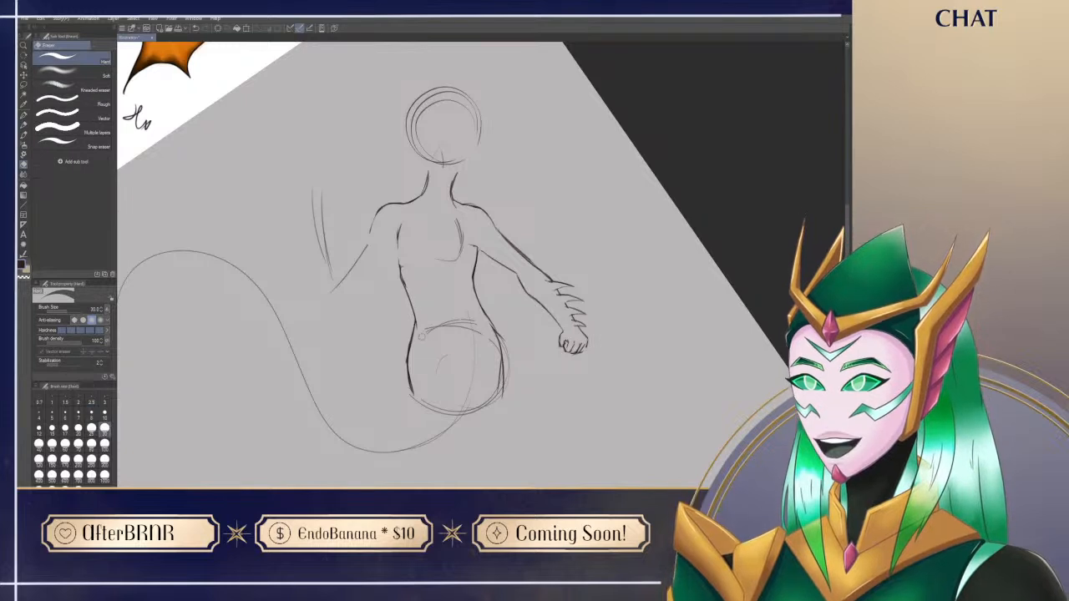
{"action": "left_click_drag", "start_coordinate": [403, 272], "coordinate": [416, 322]}
{"action": "key", "text": "p"}
{"action": "left_click_drag", "start_coordinate": [403, 281], "coordinate": [421, 333]}
{"action": "key", "text": "e"}
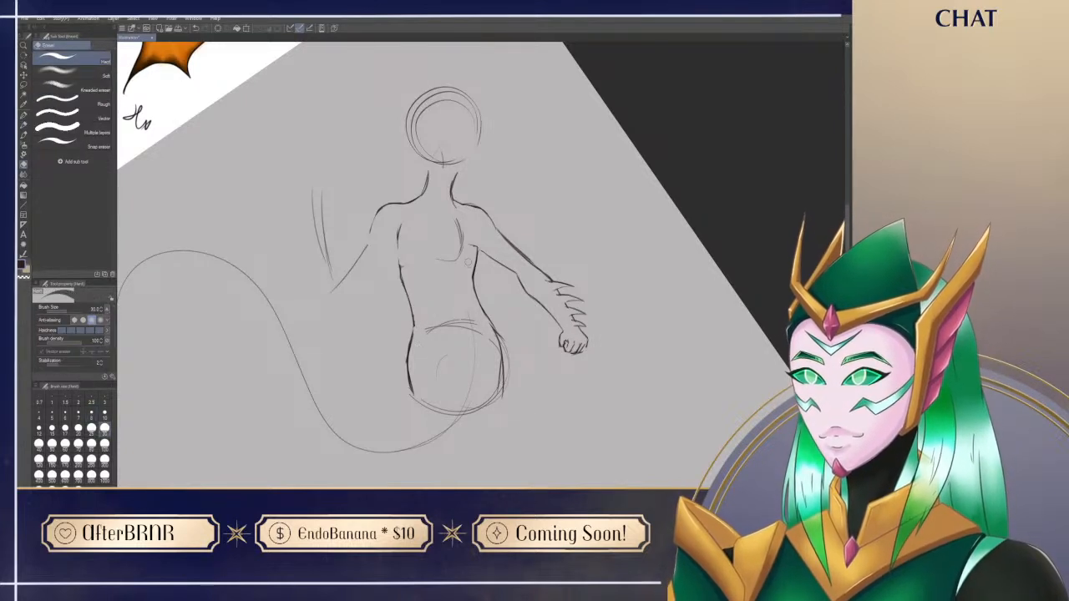
Step: Redraw the waist on the outstretched arm's side as a straighter line from armpit to hip
{"action": "key", "text": "p"}
{"action": "mouse_move", "coordinate": [477, 253]}
{"action": "left_mouse_down"}
{"action": "mouse_move", "coordinate": [475, 283]}
{"action": "mouse_move", "coordinate": [484, 327]}
{"action": "mouse_move", "coordinate": [504, 341]}
{"action": "mouse_move", "coordinate": [500, 352]}
{"action": "mouse_move", "coordinate": [470, 289]}
{"action": "mouse_move", "coordinate": [485, 322]}
{"action": "left_mouse_up"}
{"action": "key", "text": "e"}
{"action": "key", "text": "p"}
{"action": "key", "text": "e"}
{"action": "key", "text": "p"}
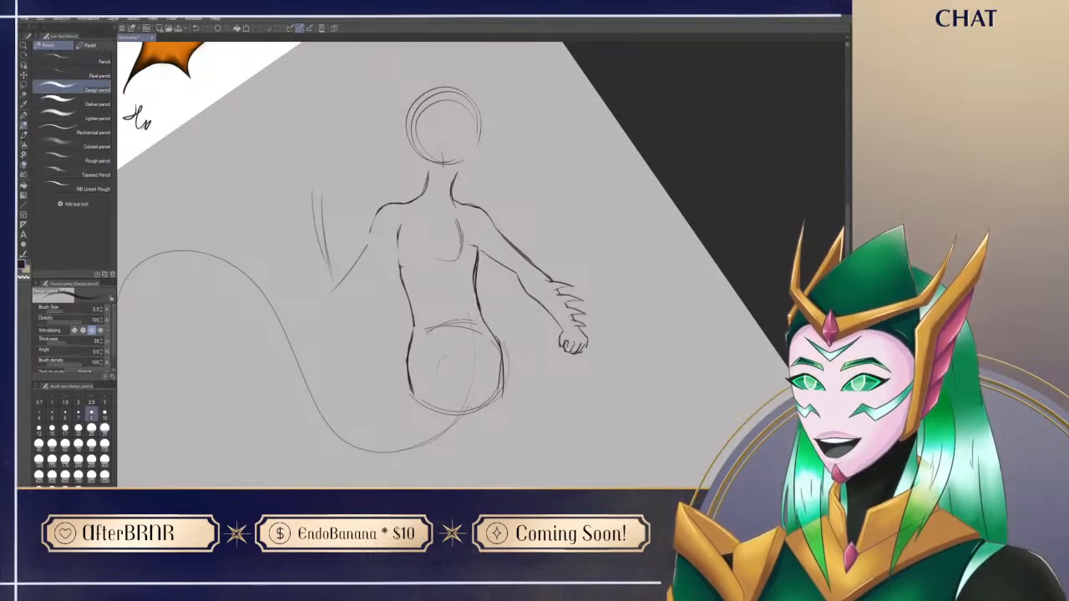
Step: Erase the stray hip circle lines and doubled contour strokes on the outstretched arm's side of the torso
{"action": "key", "text": "e"}
{"action": "left_click_drag", "start_coordinate": [477, 306], "coordinate": [509, 372]}
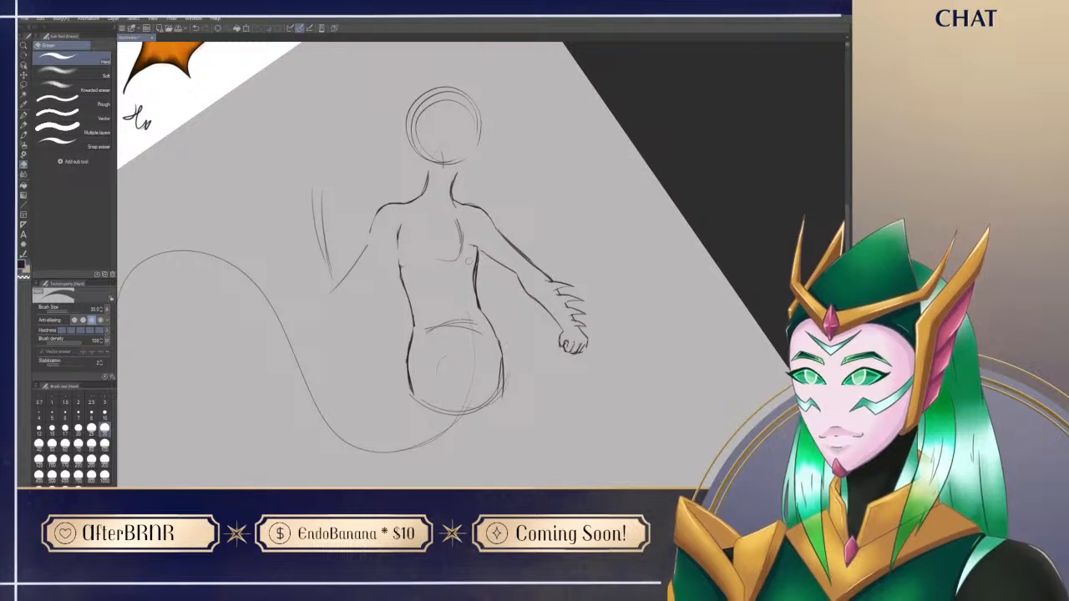
{"action": "key", "text": "p"}
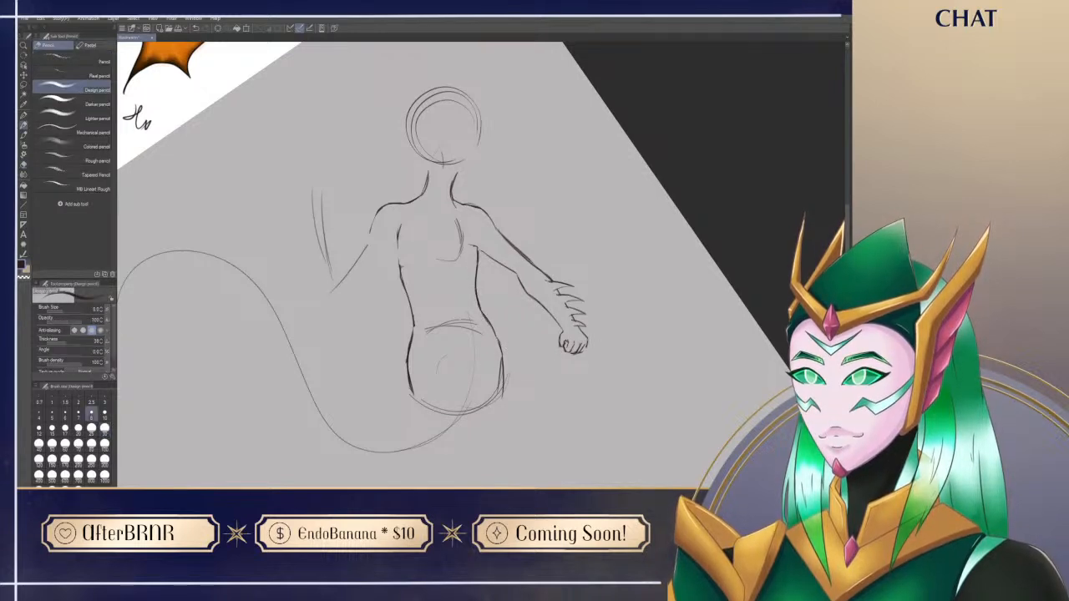
{"action": "key", "text": "ctrl+@"}
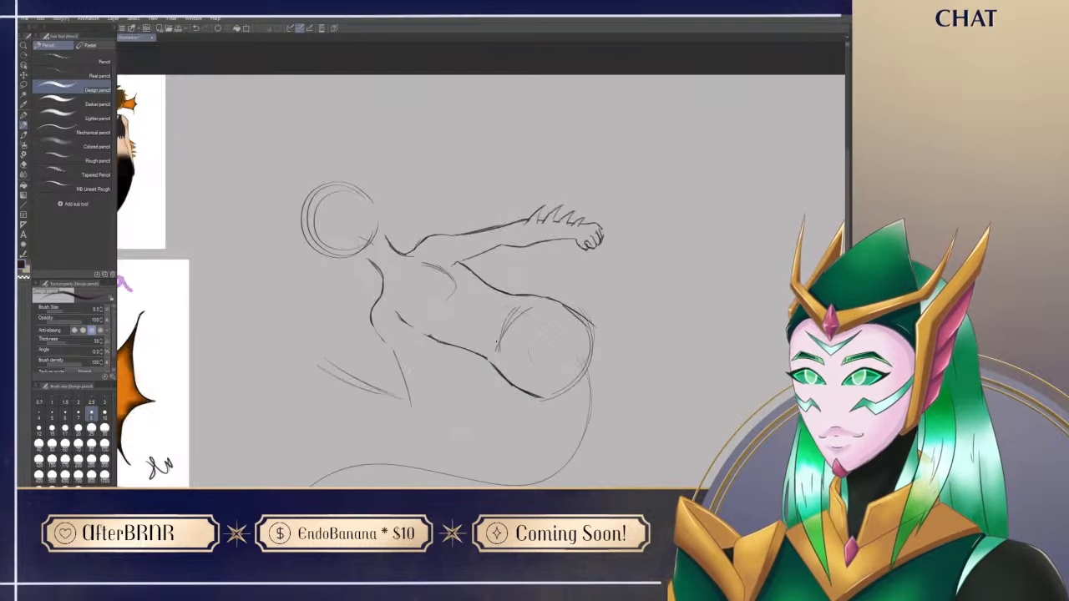
Step: Erase the hip circle guidelines and the leftover curve at the outstretched arm's shoulder
{"action": "mouse_move", "coordinate": [598, 441]}
{"action": "left_mouse_down"}
{"action": "mouse_move", "coordinate": [584, 348]}
{"action": "mouse_move", "coordinate": [565, 448]}
{"action": "mouse_move", "coordinate": [547, 469]}
{"action": "left_mouse_up"}
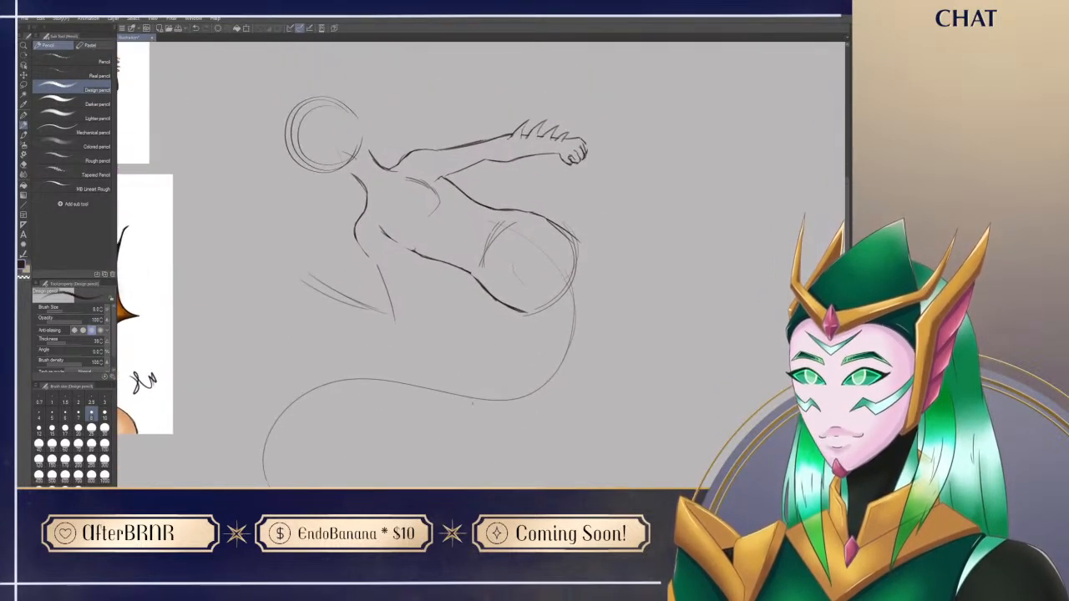
{"action": "key", "text": "e"}
{"action": "mouse_move", "coordinate": [497, 303]}
{"action": "left_mouse_down"}
{"action": "mouse_move", "coordinate": [553, 314]}
{"action": "mouse_move", "coordinate": [536, 312]}
{"action": "mouse_move", "coordinate": [573, 259]}
{"action": "mouse_move", "coordinate": [485, 250]}
{"action": "mouse_move", "coordinate": [501, 228]}
{"action": "mouse_move", "coordinate": [515, 265]}
{"action": "left_mouse_up"}
{"action": "mouse_move", "coordinate": [438, 193]}
{"action": "left_mouse_down"}
{"action": "mouse_move", "coordinate": [409, 178]}
{"action": "mouse_move", "coordinate": [431, 197]}
{"action": "left_mouse_up"}
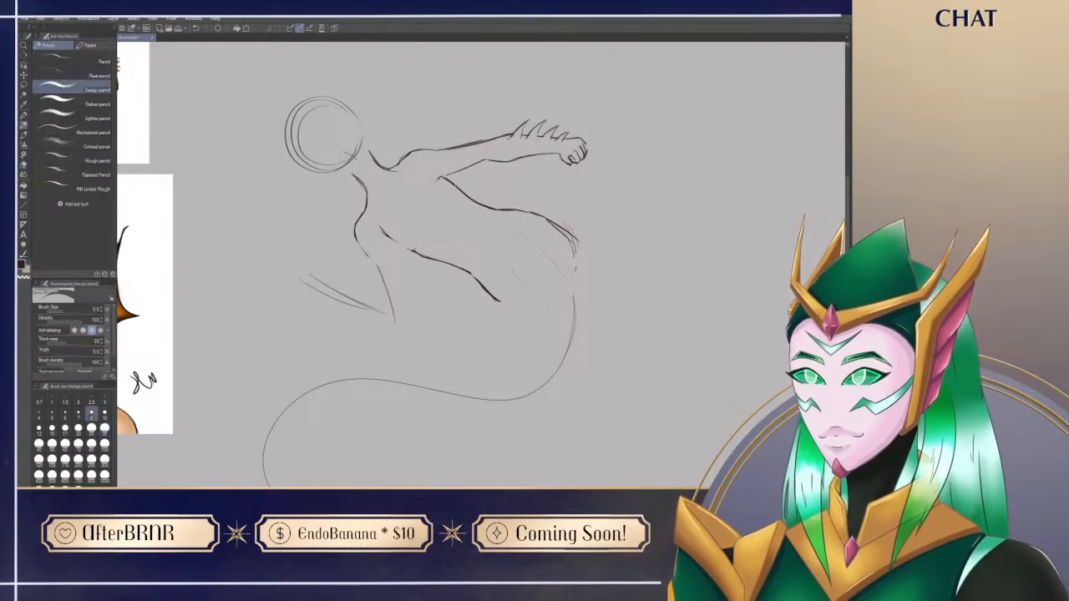
Step: Sketch a curve along the lower head and neck and erase the outer arcs on the face side of the head circle
{"action": "key", "text": "p"}
{"action": "left_click_drag", "start_coordinate": [517, 402], "coordinate": [545, 436]}
{"action": "mouse_move", "coordinate": [351, 151]}
{"action": "left_mouse_down"}
{"action": "mouse_move", "coordinate": [377, 137]}
{"action": "mouse_move", "coordinate": [399, 173]}
{"action": "left_mouse_up"}
{"action": "key", "text": "e"}
{"action": "mouse_move", "coordinate": [321, 147]}
{"action": "left_mouse_down"}
{"action": "mouse_move", "coordinate": [310, 142]}
{"action": "mouse_move", "coordinate": [336, 188]}
{"action": "mouse_move", "coordinate": [326, 200]}
{"action": "left_mouse_up"}
{"action": "key", "text": "p"}
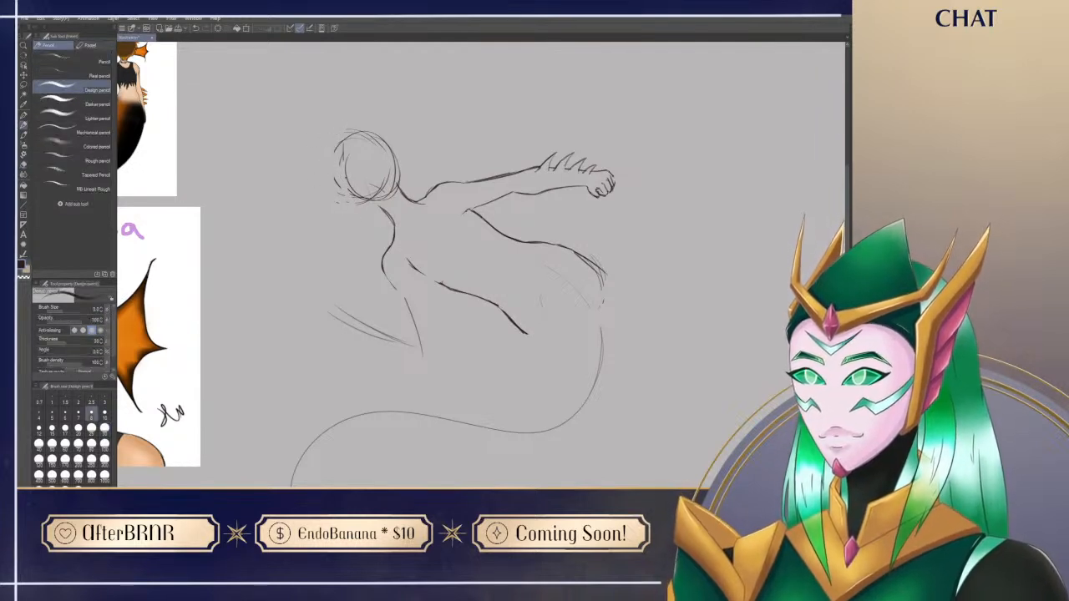
Step: Sketch the head outline over the circle, with a narrow face, a tapered jaw ending in a pointed chin, and a darker skull curve
{"action": "key", "text": "ctrl+z"}
{"action": "mouse_move", "coordinate": [366, 180]}
{"action": "left_mouse_down"}
{"action": "mouse_move", "coordinate": [354, 149]}
{"action": "mouse_move", "coordinate": [337, 180]}
{"action": "mouse_move", "coordinate": [366, 221]}
{"action": "left_mouse_up"}
{"action": "left_click_drag", "start_coordinate": [329, 162], "coordinate": [358, 216]}
{"action": "mouse_move", "coordinate": [339, 135]}
{"action": "left_mouse_down"}
{"action": "mouse_move", "coordinate": [345, 203]}
{"action": "mouse_move", "coordinate": [362, 222]}
{"action": "left_mouse_up"}
{"action": "left_click_drag", "start_coordinate": [386, 182], "coordinate": [370, 220]}
{"action": "key", "text": "ctrl+z"}
{"action": "left_click_drag", "start_coordinate": [387, 178], "coordinate": [371, 217]}
{"action": "left_click_drag", "start_coordinate": [330, 162], "coordinate": [354, 214]}
{"action": "mouse_move", "coordinate": [340, 140]}
{"action": "left_mouse_down"}
{"action": "mouse_move", "coordinate": [333, 190]}
{"action": "mouse_move", "coordinate": [329, 164]}
{"action": "mouse_move", "coordinate": [368, 131]}
{"action": "mouse_move", "coordinate": [394, 175]}
{"action": "left_mouse_up"}
{"action": "left_click_drag", "start_coordinate": [381, 132], "coordinate": [398, 183]}
{"action": "left_click_drag", "start_coordinate": [378, 128], "coordinate": [392, 136]}
{"action": "left_click_drag", "start_coordinate": [525, 417], "coordinate": [565, 388]}
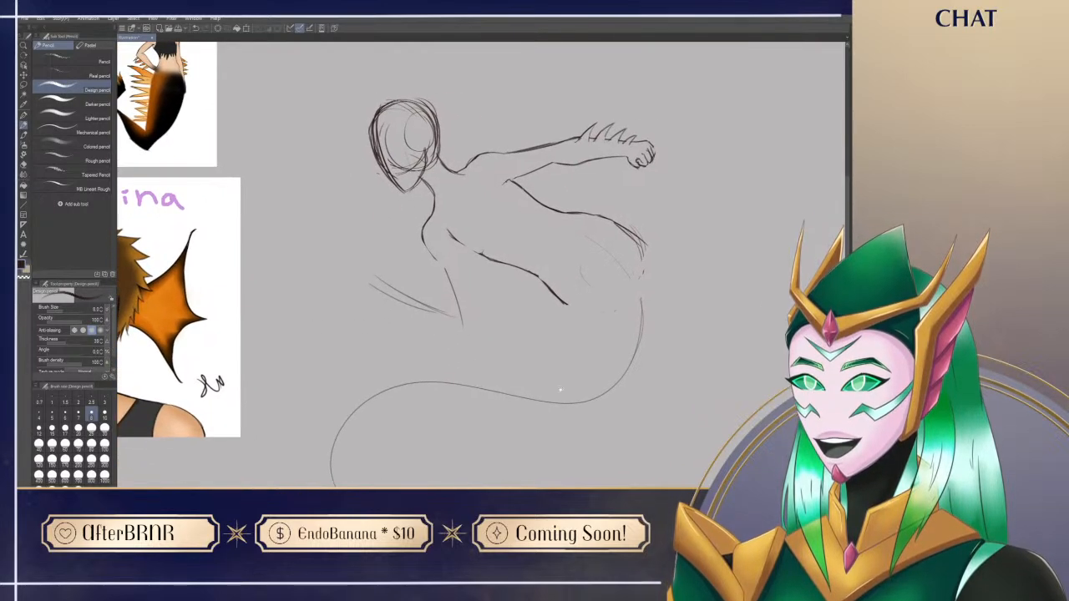
Step: Draw both sides of the bent arm's upper arm from shoulder to elbow and erase the stray line end at the armpit
{"action": "left_click_drag", "start_coordinate": [673, 424], "coordinate": [609, 402]}
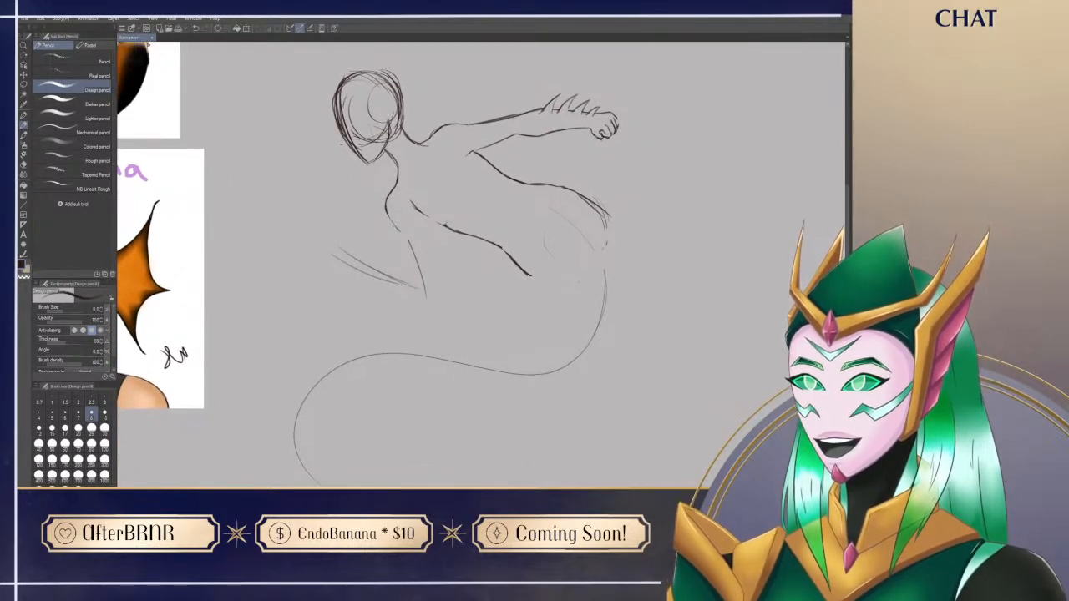
{"action": "left_click_drag", "start_coordinate": [387, 212], "coordinate": [412, 277]}
{"action": "mouse_move", "coordinate": [396, 233]}
{"action": "left_mouse_down"}
{"action": "mouse_move", "coordinate": [415, 280]}
{"action": "mouse_move", "coordinate": [429, 285]}
{"action": "left_mouse_up"}
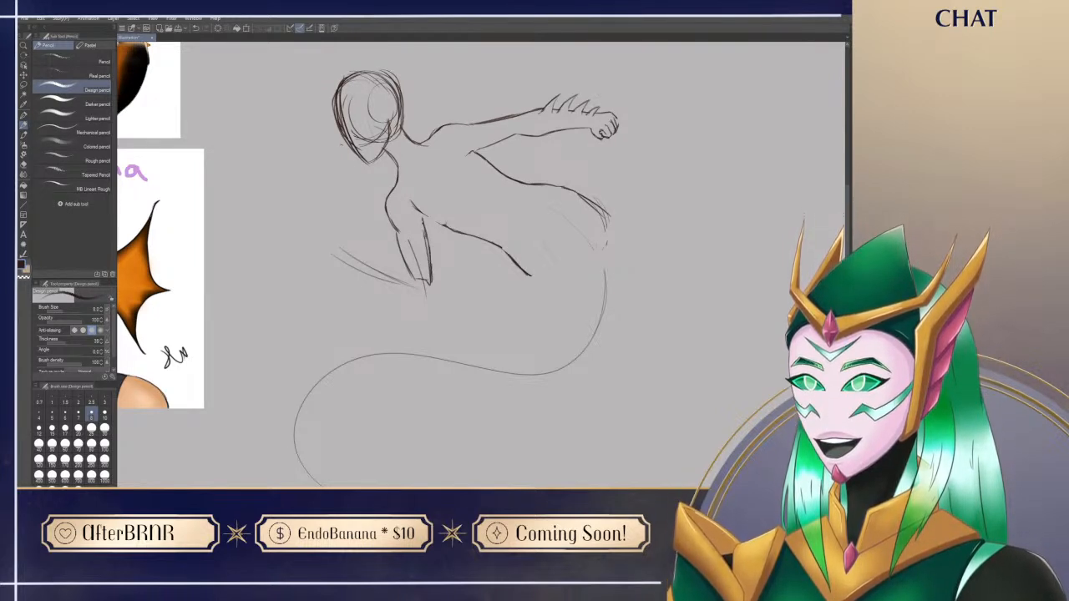
{"action": "key", "text": "e"}
{"action": "mouse_move", "coordinate": [410, 201]}
{"action": "left_mouse_down"}
{"action": "mouse_move", "coordinate": [428, 219]}
{"action": "mouse_move", "coordinate": [415, 211]}
{"action": "left_mouse_up"}
{"action": "key", "text": "p"}
{"action": "key", "text": "e"}
{"action": "key", "text": "p"}
Step: Rotate the canvas and redraw the torso line so it meets the bent arm's inner edge at the armpit
{"action": "key", "text": "shift+space"}
{"action": "mouse_move", "coordinate": [648, 138]}
{"action": "left_mouse_down"}
{"action": "mouse_move", "coordinate": [688, 238]}
{"action": "mouse_move", "coordinate": [684, 314]}
{"action": "mouse_move", "coordinate": [690, 260]}
{"action": "left_mouse_up"}
{"action": "left_click_drag", "start_coordinate": [528, 238], "coordinate": [528, 341]}
{"action": "key", "text": "e"}
{"action": "left_click_drag", "start_coordinate": [479, 314], "coordinate": [490, 328]}
{"action": "key", "text": "p"}
{"action": "left_click_drag", "start_coordinate": [463, 294], "coordinate": [485, 329]}
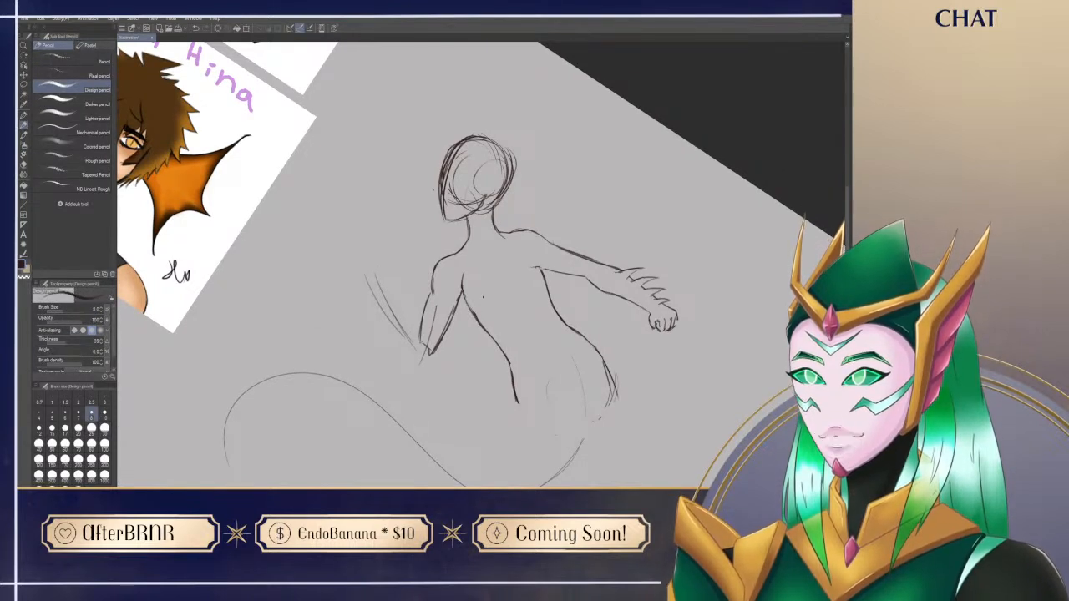
Step: Trim the overlapping line ends at the bent arm's armpit, reset the canvas rotation and clean up the neck-to-shoulder curve
{"action": "key", "text": "e"}
{"action": "key", "text": "p"}
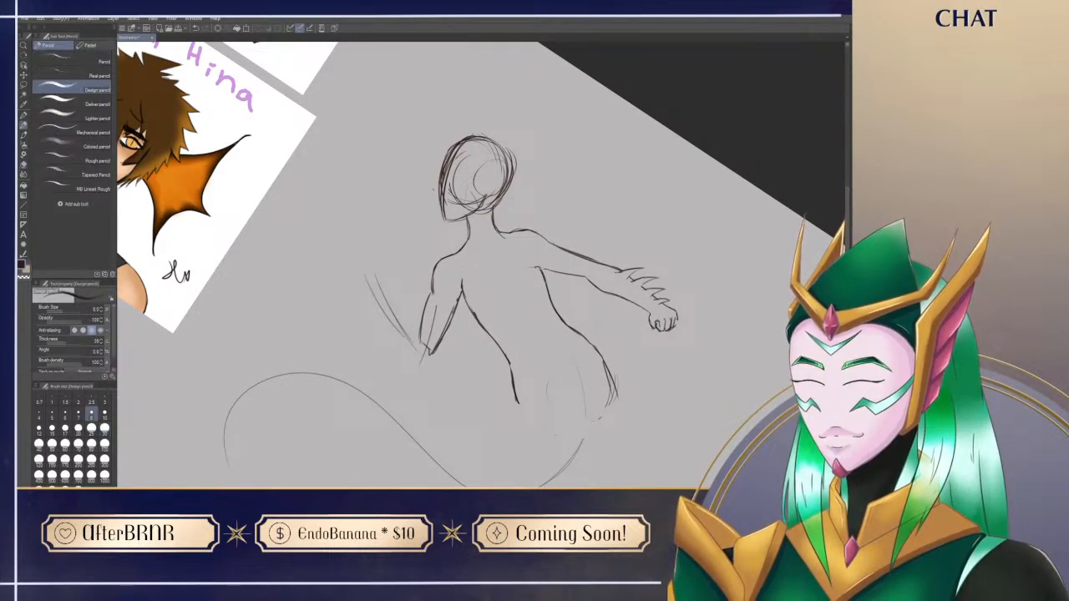
{"action": "key", "text": "e"}
{"action": "left_click_drag", "start_coordinate": [462, 280], "coordinate": [464, 290]}
{"action": "key", "text": "p"}
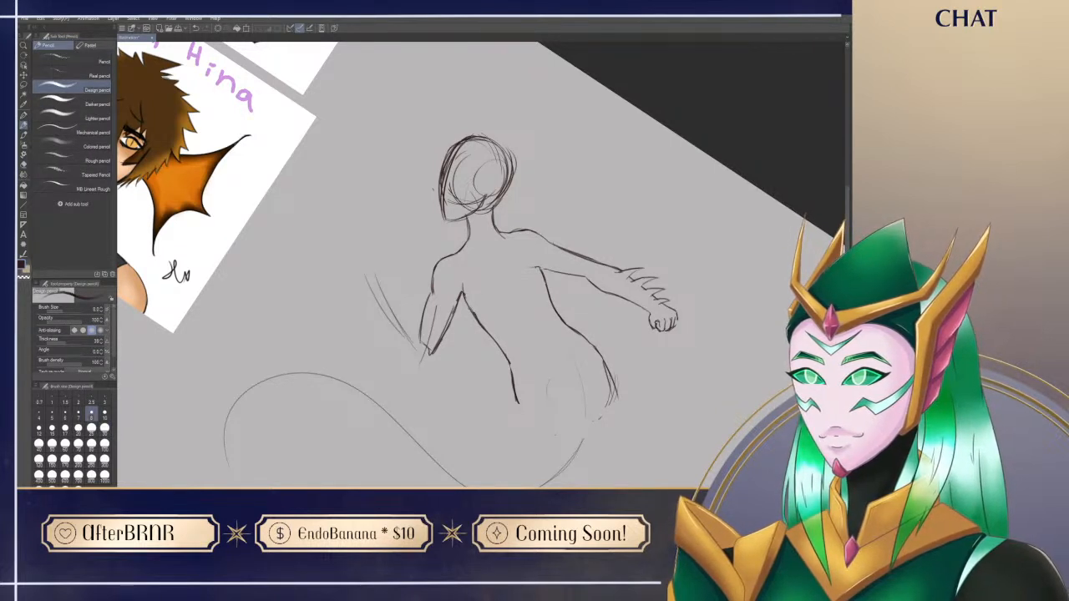
{"action": "key", "text": "r"}
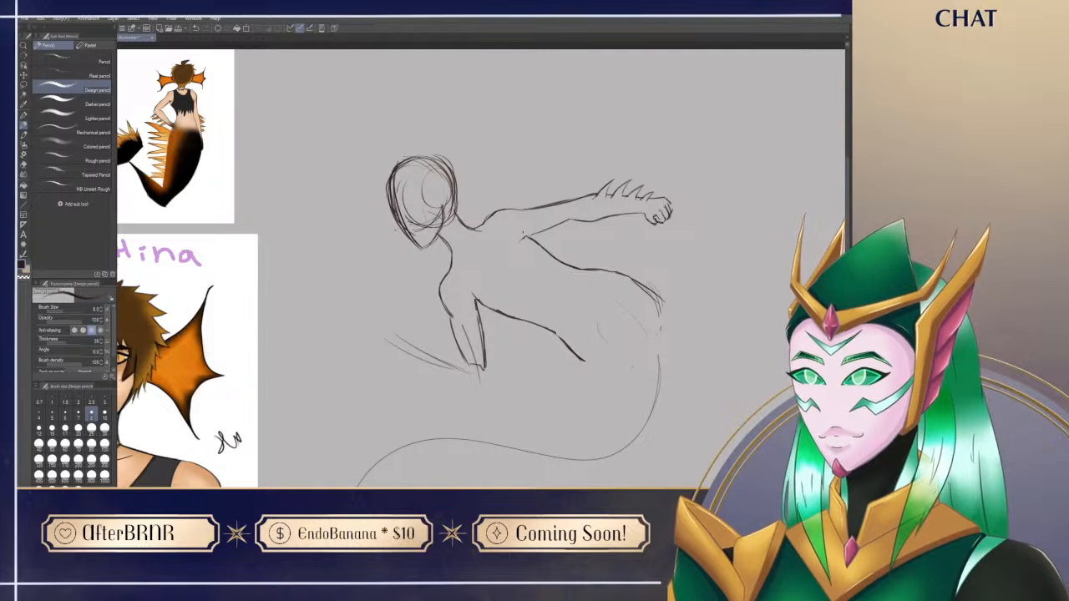
{"action": "key", "text": "e"}
{"action": "left_click_drag", "start_coordinate": [479, 230], "coordinate": [474, 233]}
{"action": "key", "text": "p"}
Step: Sketch the bent arm's raised forearm from the elbow up to an oval wrist, undoing the unsatisfactory strokes
{"action": "left_click_drag", "start_coordinate": [522, 427], "coordinate": [490, 338]}
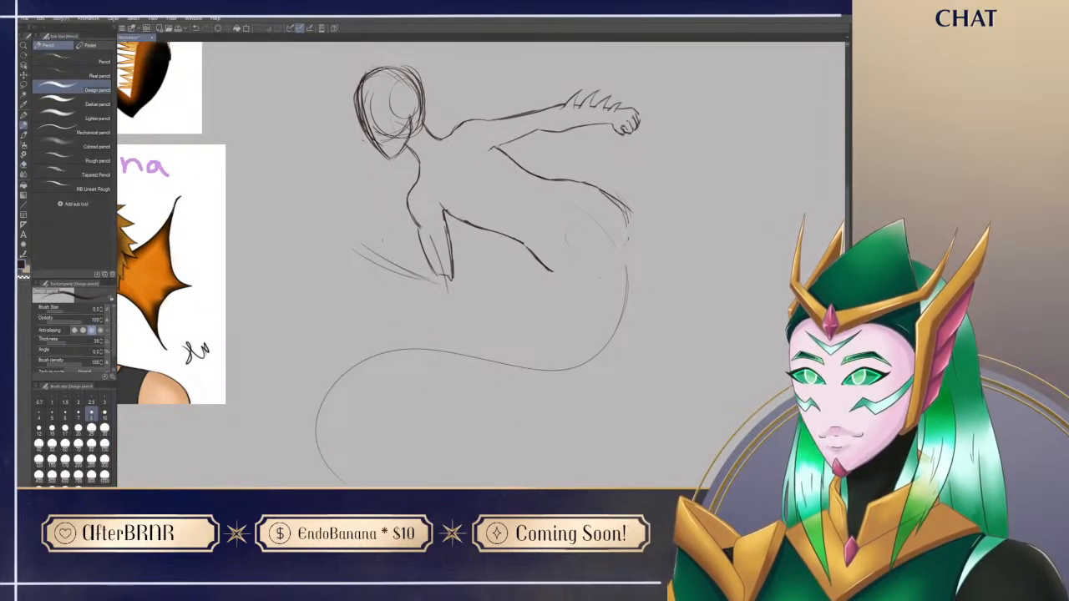
{"action": "mouse_move", "coordinate": [370, 243]}
{"action": "left_mouse_down"}
{"action": "mouse_move", "coordinate": [381, 231]}
{"action": "mouse_move", "coordinate": [363, 243]}
{"action": "mouse_move", "coordinate": [392, 237]}
{"action": "mouse_move", "coordinate": [375, 233]}
{"action": "mouse_move", "coordinate": [372, 244]}
{"action": "mouse_move", "coordinate": [353, 222]}
{"action": "mouse_move", "coordinate": [379, 246]}
{"action": "left_mouse_up"}
{"action": "key", "text": "ctrl+z"}
{"action": "key", "text": "ctrl+z"}
{"action": "mouse_move", "coordinate": [337, 212]}
{"action": "left_mouse_down"}
{"action": "mouse_move", "coordinate": [377, 252]}
{"action": "mouse_move", "coordinate": [421, 258]}
{"action": "left_mouse_up"}
{"action": "key", "text": "ctrl+z"}
{"action": "key", "text": "ctrl+z"}
{"action": "mouse_move", "coordinate": [361, 204]}
{"action": "left_mouse_down"}
{"action": "mouse_move", "coordinate": [419, 256]}
{"action": "mouse_move", "coordinate": [413, 224]}
{"action": "mouse_move", "coordinate": [386, 245]}
{"action": "mouse_move", "coordinate": [413, 245]}
{"action": "mouse_move", "coordinate": [402, 175]}
{"action": "left_mouse_up"}
Step: Erase the upper arm lines overlapping the forearm and the rough straight guidelines behind the wrist
{"action": "key", "text": "e"}
{"action": "left_click_drag", "start_coordinate": [411, 212], "coordinate": [413, 233]}
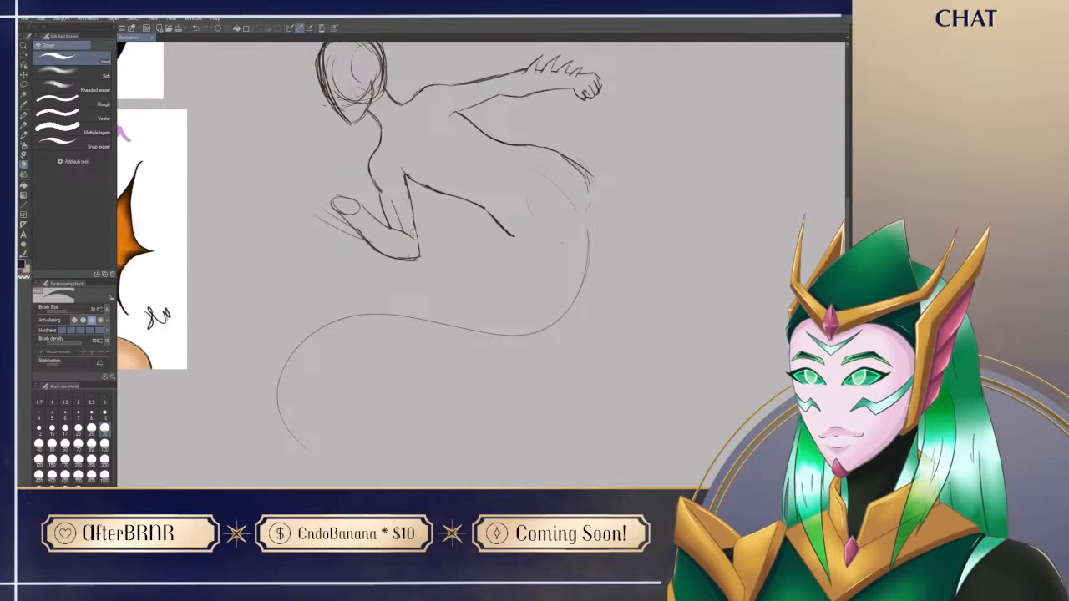
{"action": "left_click_drag", "start_coordinate": [388, 196], "coordinate": [397, 215]}
{"action": "key", "text": "p"}
{"action": "mouse_move", "coordinate": [341, 298]}
{"action": "left_mouse_down"}
{"action": "mouse_move", "coordinate": [388, 332]}
{"action": "mouse_move", "coordinate": [522, 471]}
{"action": "left_mouse_up"}
{"action": "left_click_drag", "start_coordinate": [789, 432], "coordinate": [607, 364]}
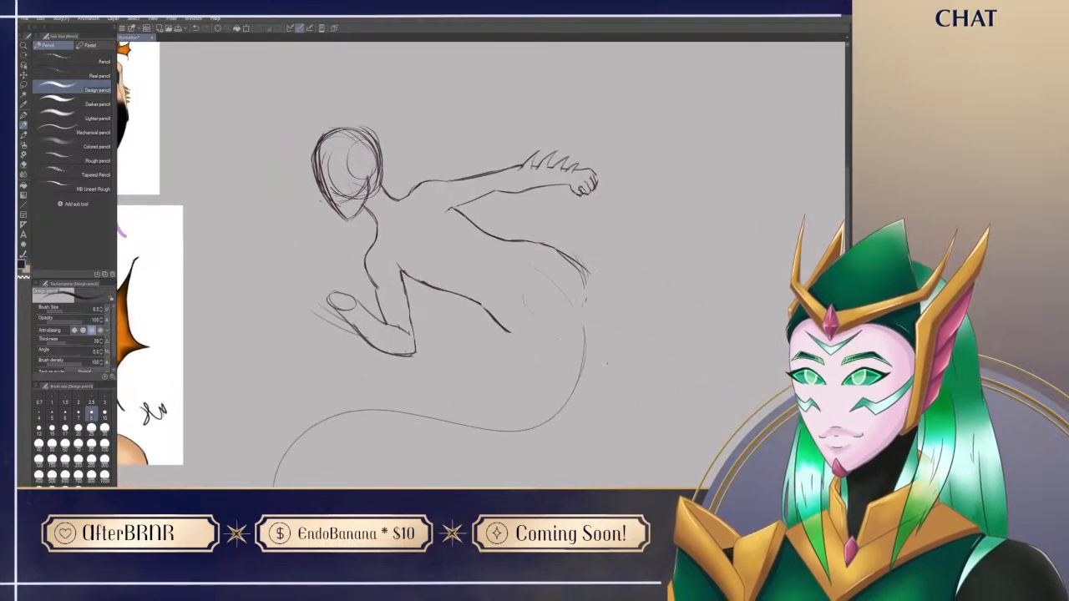
{"action": "key", "text": "e"}
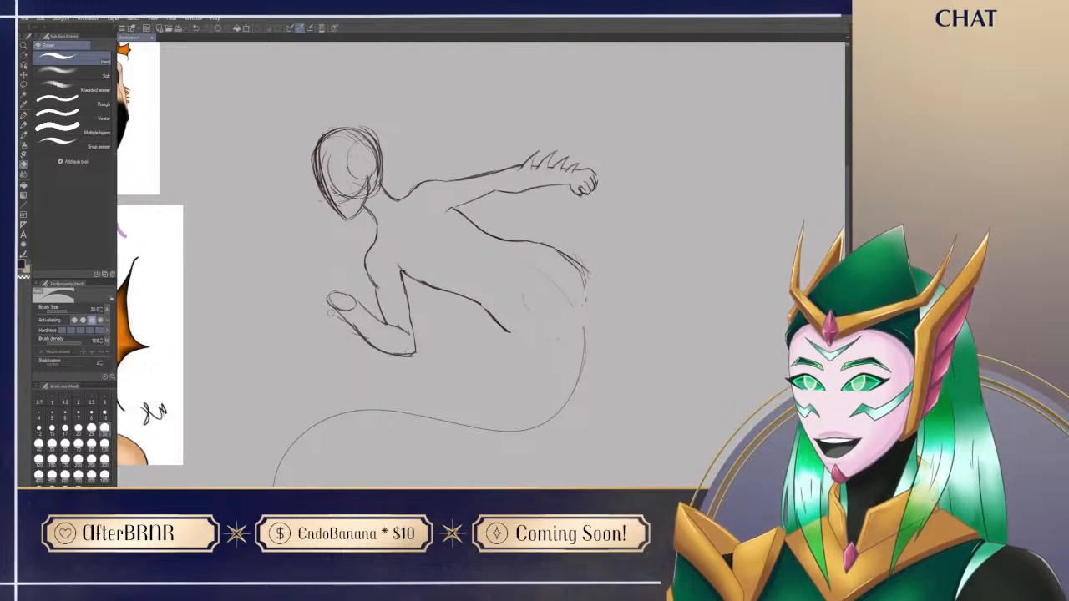
{"action": "key", "text": "p"}
Step: Check the siren reference and touch up the wrist end of the bent forearm
{"action": "mouse_move", "coordinate": [307, 377]}
{"action": "left_mouse_down"}
{"action": "mouse_move", "coordinate": [634, 261]}
{"action": "mouse_move", "coordinate": [628, 422]}
{"action": "left_mouse_up"}
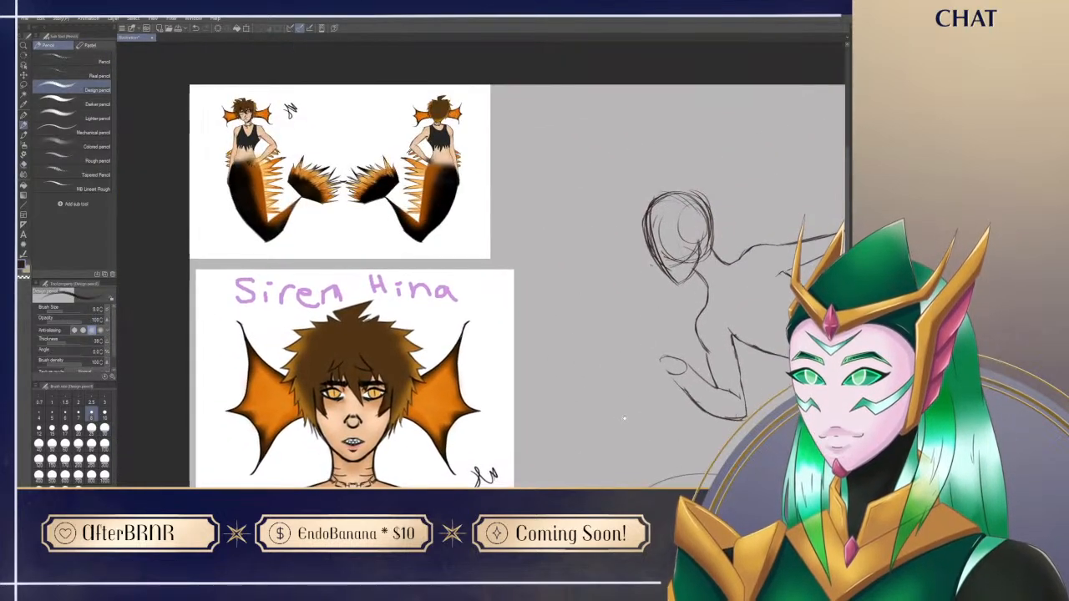
{"action": "mouse_move", "coordinate": [733, 334]}
{"action": "left_mouse_down"}
{"action": "mouse_move", "coordinate": [528, 282]}
{"action": "mouse_move", "coordinate": [541, 279]}
{"action": "left_mouse_up"}
{"action": "left_click_drag", "start_coordinate": [480, 309], "coordinate": [472, 322]}
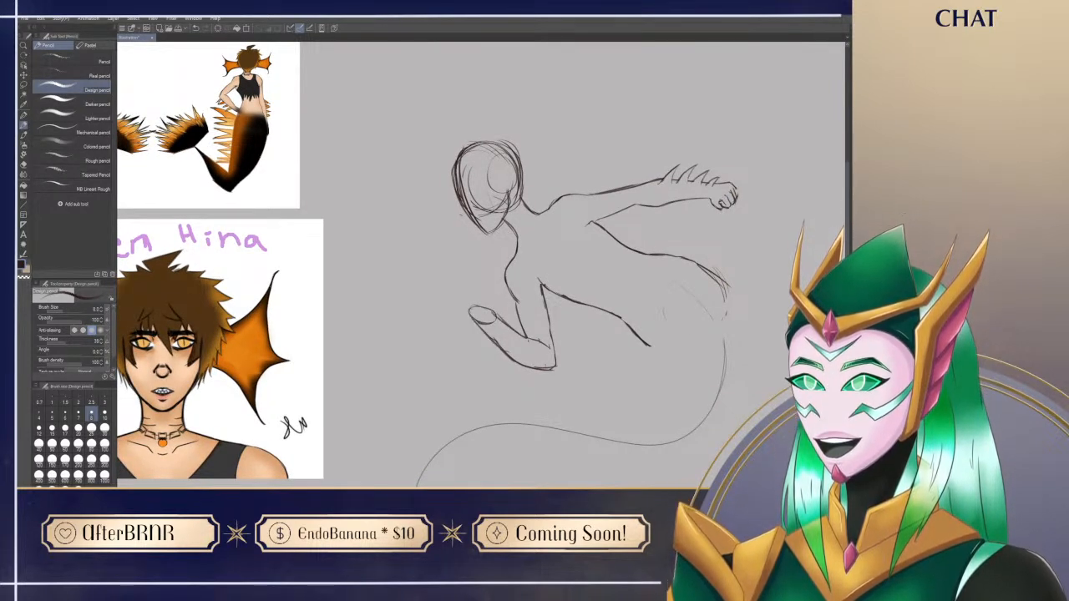
{"action": "key", "text": "e"}
{"action": "key", "text": "p"}
{"action": "mouse_move", "coordinate": [638, 418]}
{"action": "left_mouse_down"}
{"action": "mouse_move", "coordinate": [552, 435]}
{"action": "mouse_move", "coordinate": [544, 342]}
{"action": "left_mouse_up"}
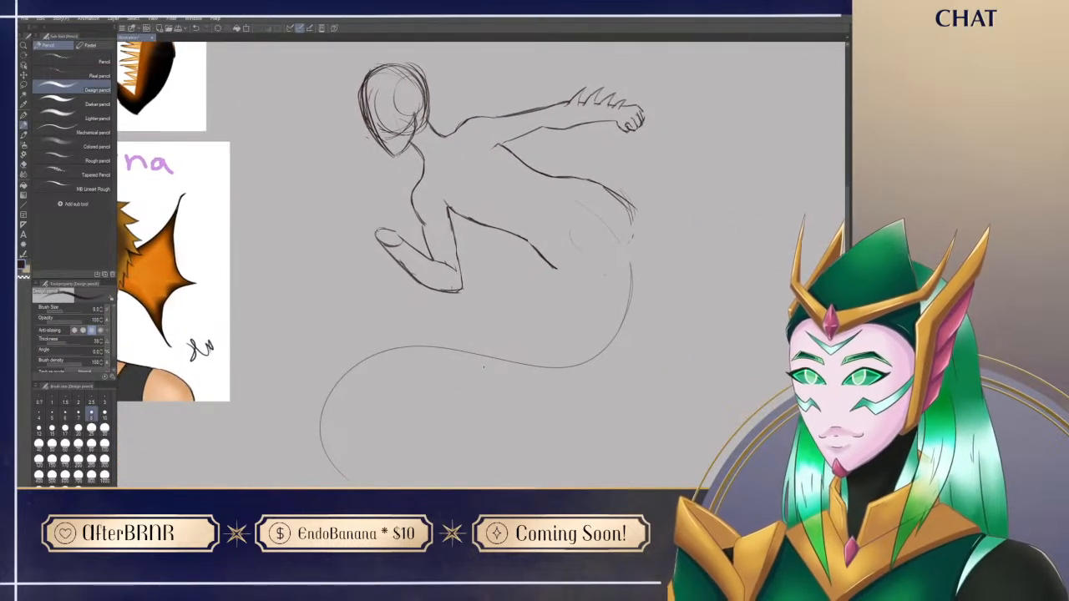
{"action": "left_click_drag", "start_coordinate": [481, 373], "coordinate": [485, 406]}
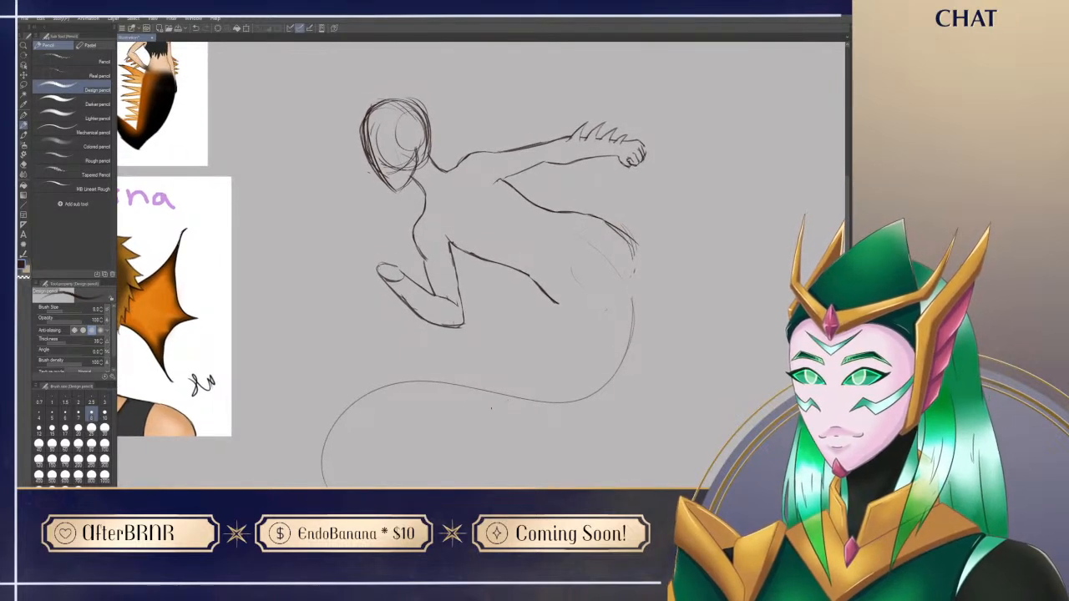
Step: Lasso the outstretched arm from shoulder to fist, enlarge it to 104% and deselect it
{"action": "key", "text": "m"}
{"action": "mouse_move", "coordinate": [455, 162]}
{"action": "left_mouse_down"}
{"action": "mouse_move", "coordinate": [714, 144]}
{"action": "mouse_move", "coordinate": [597, 192]}
{"action": "mouse_move", "coordinate": [501, 178]}
{"action": "left_mouse_up"}
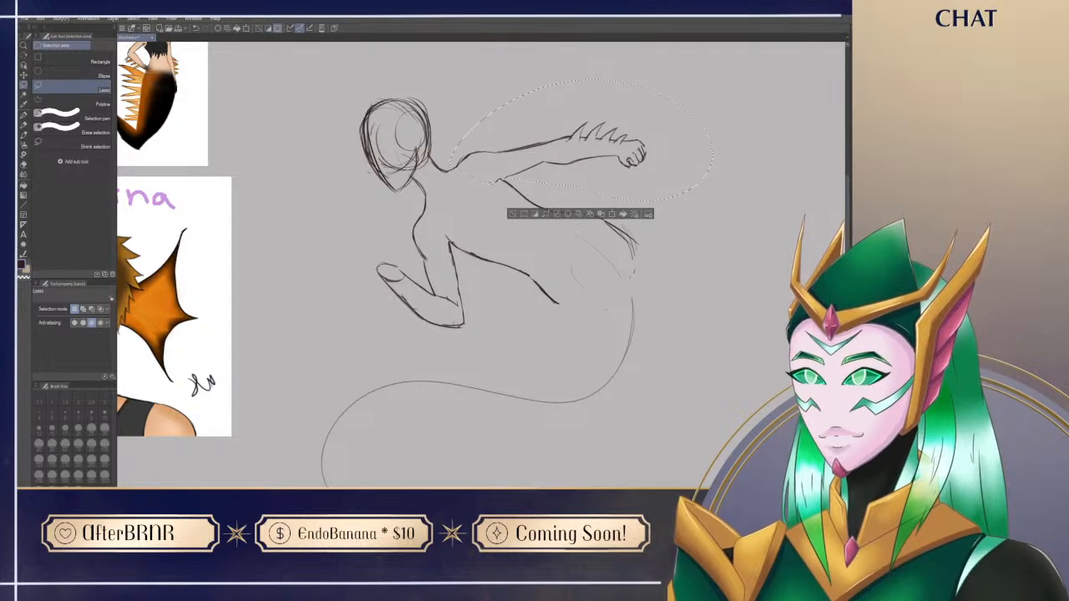
{"action": "key", "text": "ctrl+t"}
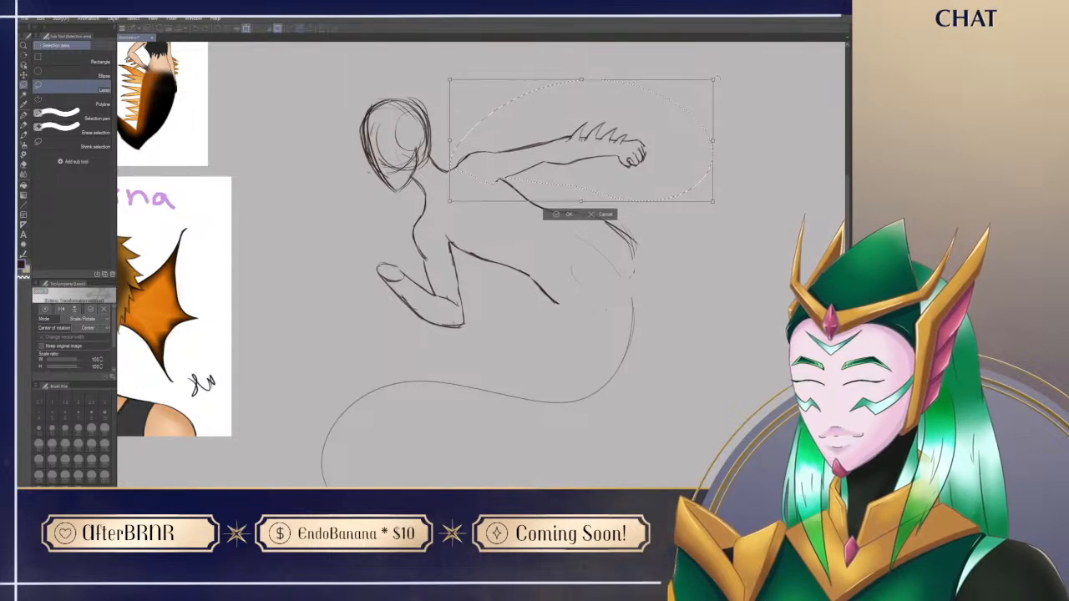
{"action": "left_click_drag", "start_coordinate": [714, 79], "coordinate": [700, 97]}
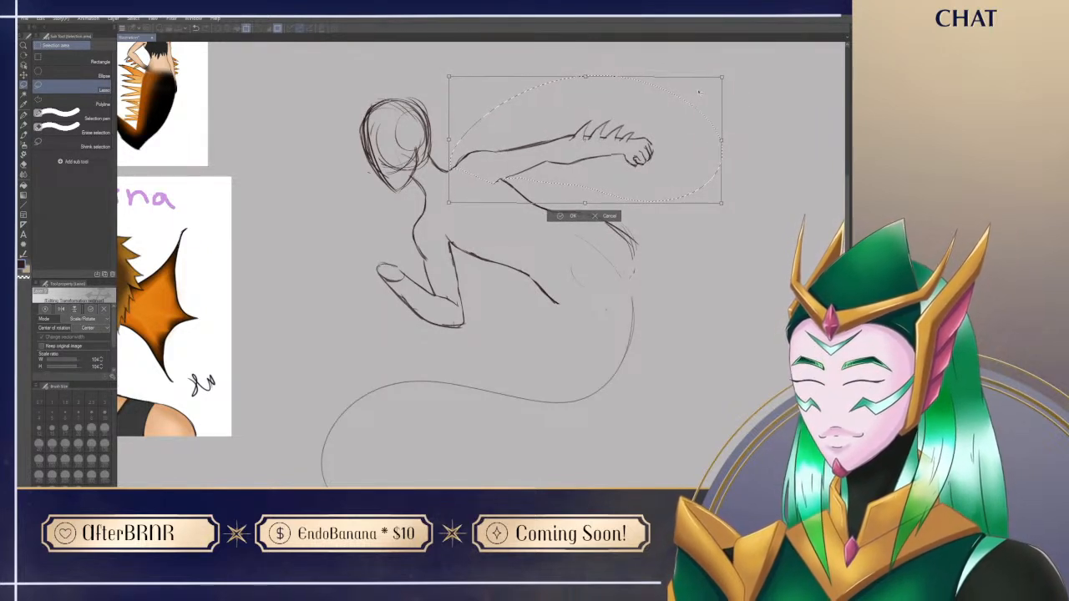
{"action": "key", "text": "Return"}
{"action": "key", "text": "ctrl+d"}
Step: Refine the bent arm's wrist and sketch the palm of its open hand
{"action": "mouse_move", "coordinate": [505, 381]}
{"action": "left_mouse_down"}
{"action": "mouse_move", "coordinate": [523, 364]}
{"action": "mouse_move", "coordinate": [468, 406]}
{"action": "mouse_move", "coordinate": [489, 370]}
{"action": "left_mouse_up"}
{"action": "key", "text": "p"}
{"action": "left_click_drag", "start_coordinate": [383, 250], "coordinate": [411, 256]}
{"action": "key", "text": "e"}
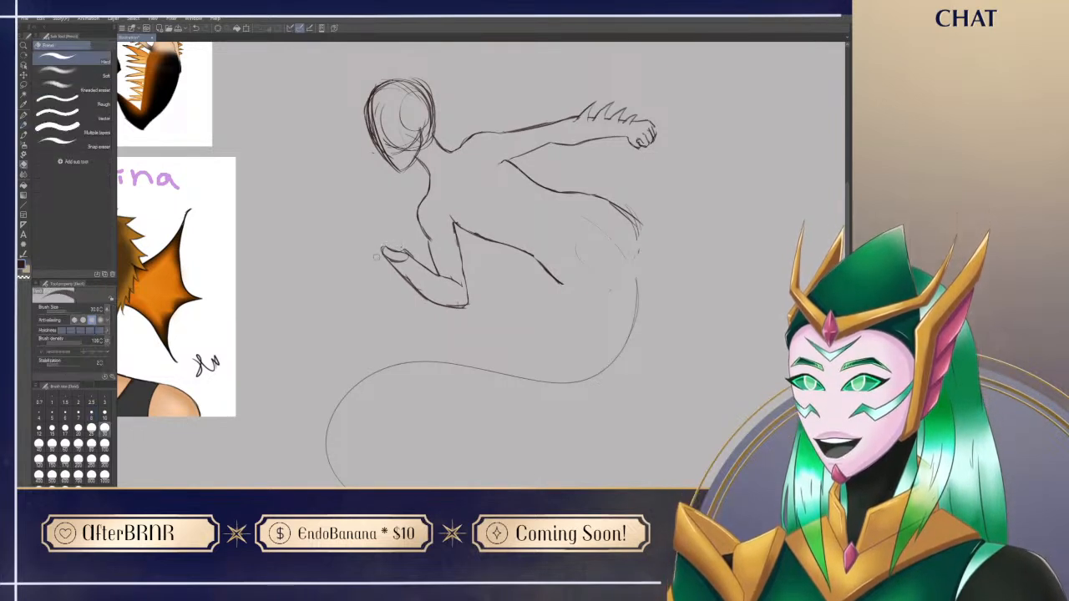
{"action": "key", "text": "p"}
{"action": "mouse_move", "coordinate": [385, 253]}
{"action": "left_mouse_down"}
{"action": "mouse_move", "coordinate": [372, 237]}
{"action": "mouse_move", "coordinate": [388, 261]}
{"action": "mouse_move", "coordinate": [390, 238]}
{"action": "mouse_move", "coordinate": [406, 250]}
{"action": "left_mouse_up"}
{"action": "key", "text": "ctrl+z"}
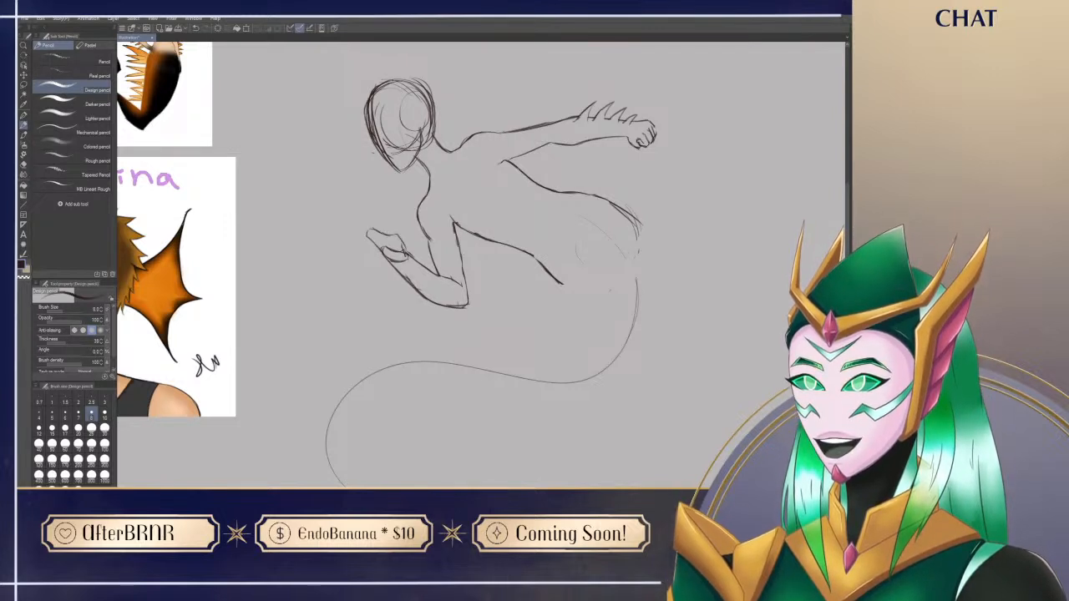
Step: Sketch the raised index finger, thumb and curled fingers on the bent arm's hand
{"action": "left_click_drag", "start_coordinate": [360, 221], "coordinate": [374, 238]}
{"action": "left_click_drag", "start_coordinate": [353, 199], "coordinate": [361, 222]}
{"action": "mouse_move", "coordinate": [409, 213]}
{"action": "left_mouse_down"}
{"action": "mouse_move", "coordinate": [403, 205]}
{"action": "mouse_move", "coordinate": [398, 230]}
{"action": "left_mouse_up"}
{"action": "left_click_drag", "start_coordinate": [629, 191], "coordinate": [648, 174]}
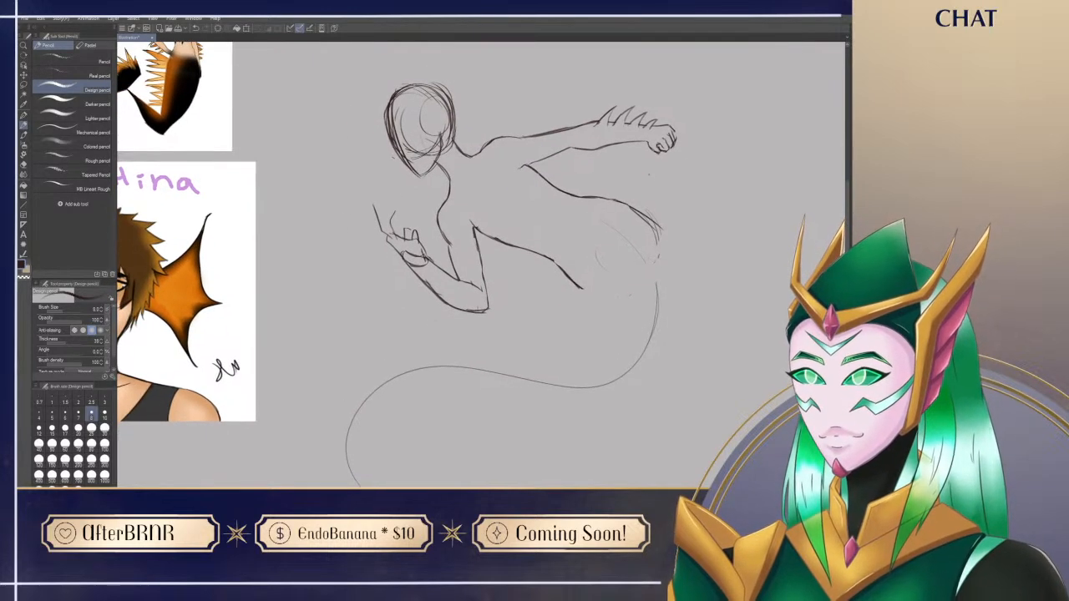
Step: Examine the front and back views of the siren reference up close, including the tail and fins, and compare them with the sketch
{"action": "left_click_drag", "start_coordinate": [420, 295], "coordinate": [526, 298]}
{"action": "left_click_drag", "start_coordinate": [260, 227], "coordinate": [262, 470]}
{"action": "mouse_move", "coordinate": [238, 107]}
{"action": "left_mouse_down"}
{"action": "mouse_move", "coordinate": [276, 304]}
{"action": "mouse_move", "coordinate": [304, 256]}
{"action": "left_mouse_up"}
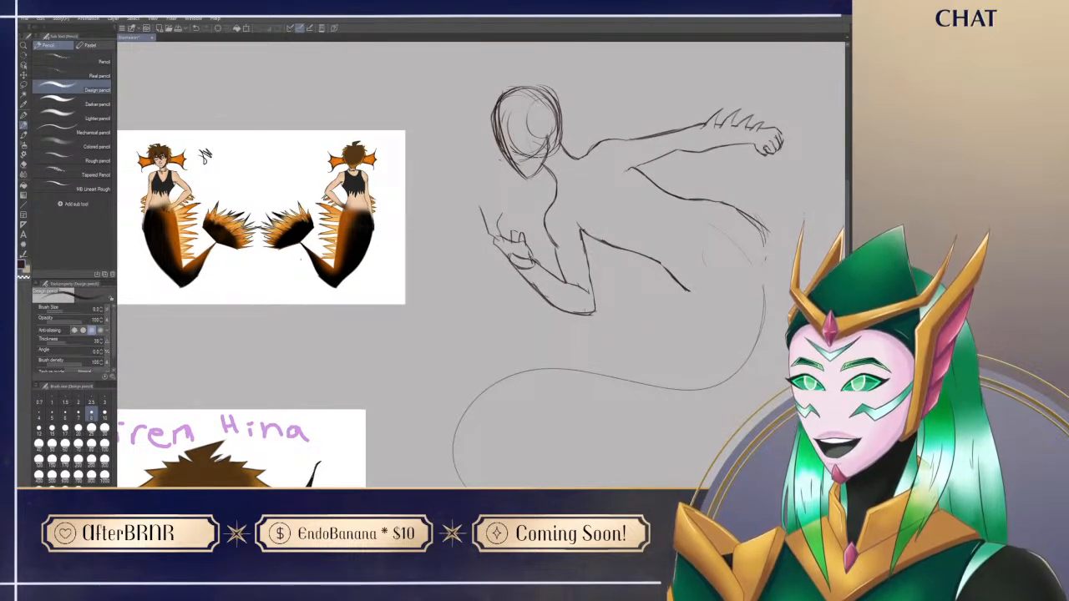
{"action": "left_click_drag", "start_coordinate": [310, 266], "coordinate": [317, 171]}
{"action": "left_click_drag", "start_coordinate": [262, 448], "coordinate": [286, 251]}
{"action": "mouse_move", "coordinate": [315, 196]}
{"action": "left_mouse_down"}
{"action": "mouse_move", "coordinate": [335, 190]}
{"action": "mouse_move", "coordinate": [317, 176]}
{"action": "mouse_move", "coordinate": [308, 217]}
{"action": "left_mouse_up"}
{"action": "left_click_drag", "start_coordinate": [324, 169], "coordinate": [321, 139]}
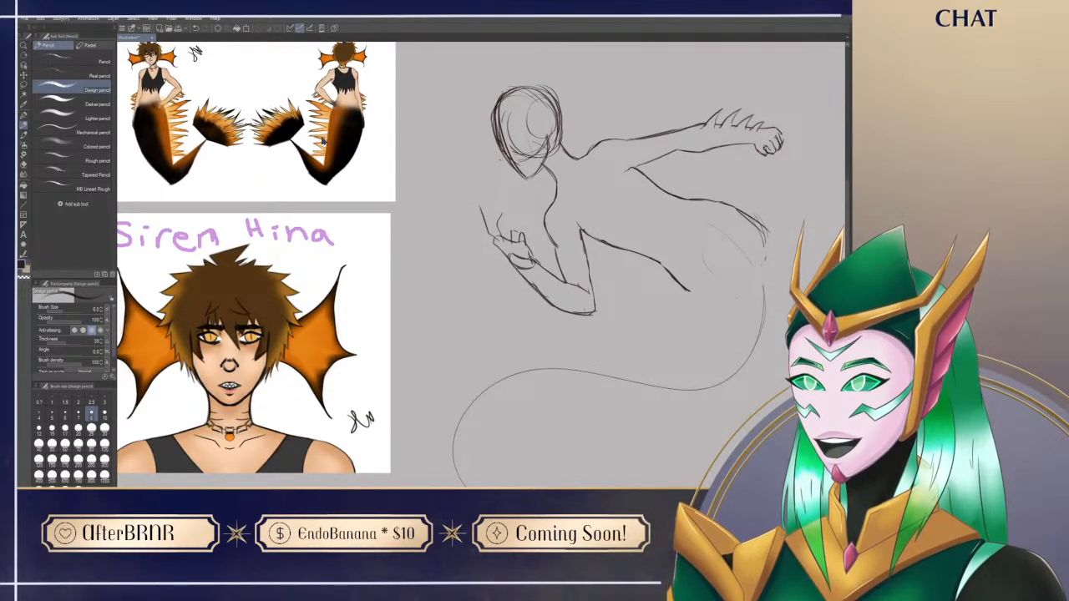
{"action": "left_click_drag", "start_coordinate": [334, 208], "coordinate": [395, 241]}
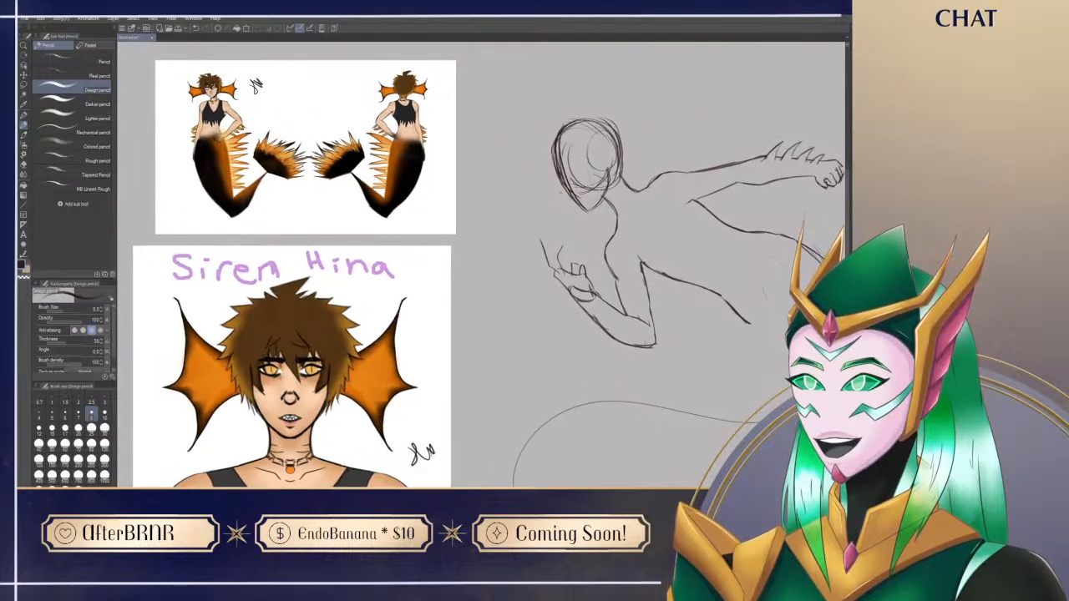
{"action": "key", "text": "ctrl+space"}
{"action": "left_click_drag", "start_coordinate": [212, 137], "coordinate": [278, 177]}
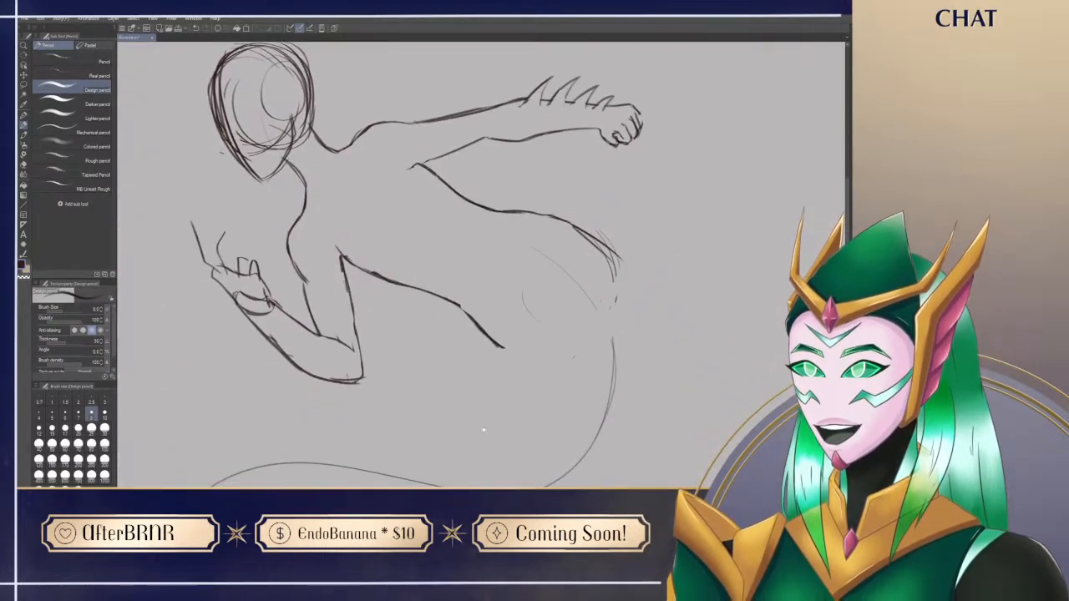
{"action": "left_click_drag", "start_coordinate": [483, 430], "coordinate": [472, 397]}
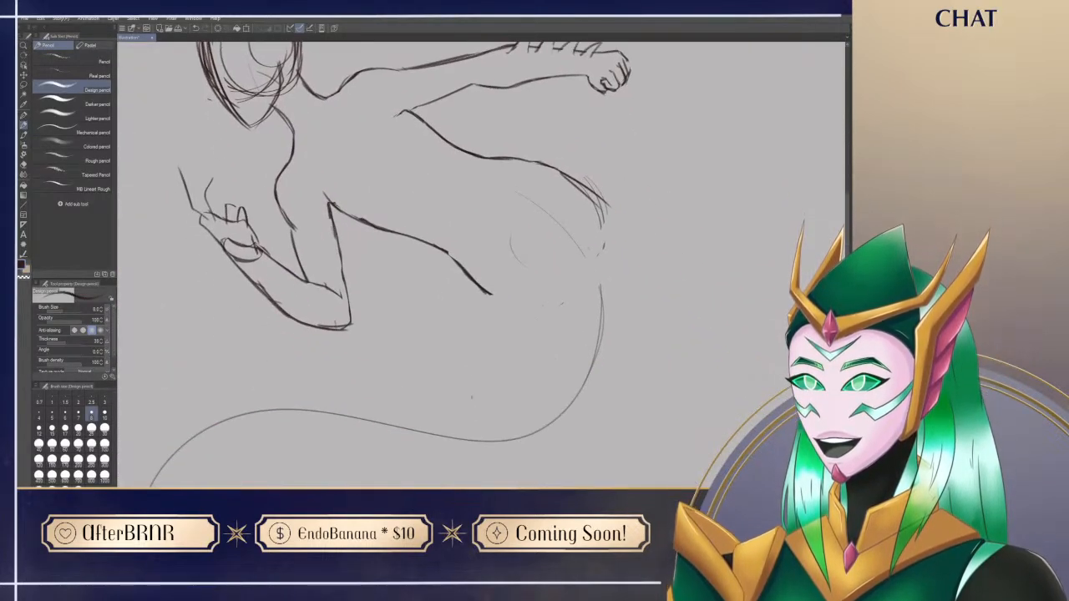
{"action": "left_click_drag", "start_coordinate": [506, 336], "coordinate": [477, 338]}
{"action": "left_click_drag", "start_coordinate": [444, 402], "coordinate": [528, 417]}
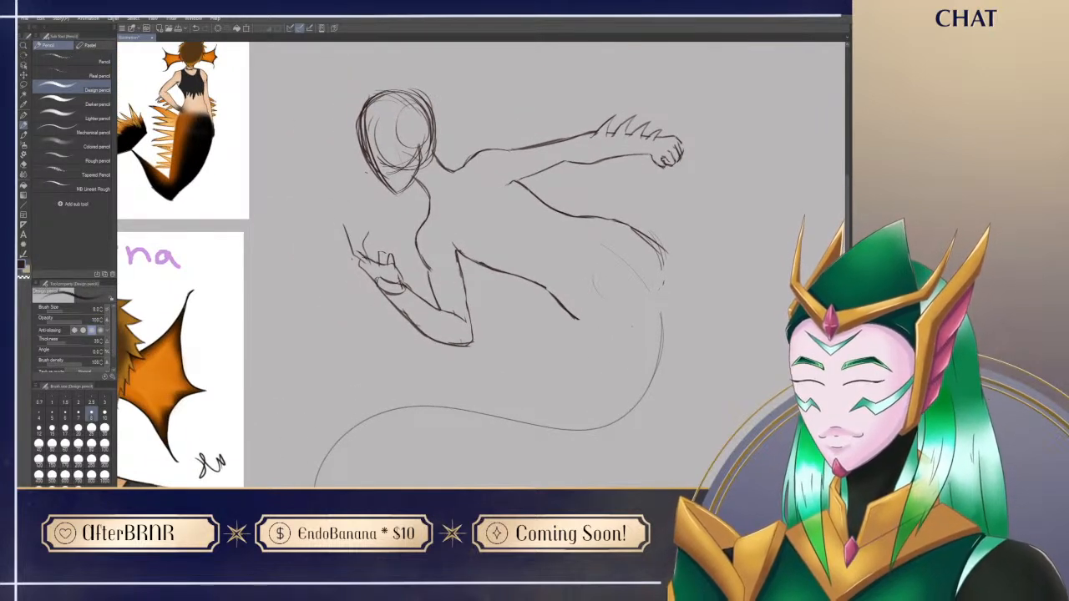
Step: Draw the second side of the bent hand's extended index finger and rework its tip into a point, checking the reference
{"action": "left_click_drag", "start_coordinate": [343, 231], "coordinate": [348, 255]}
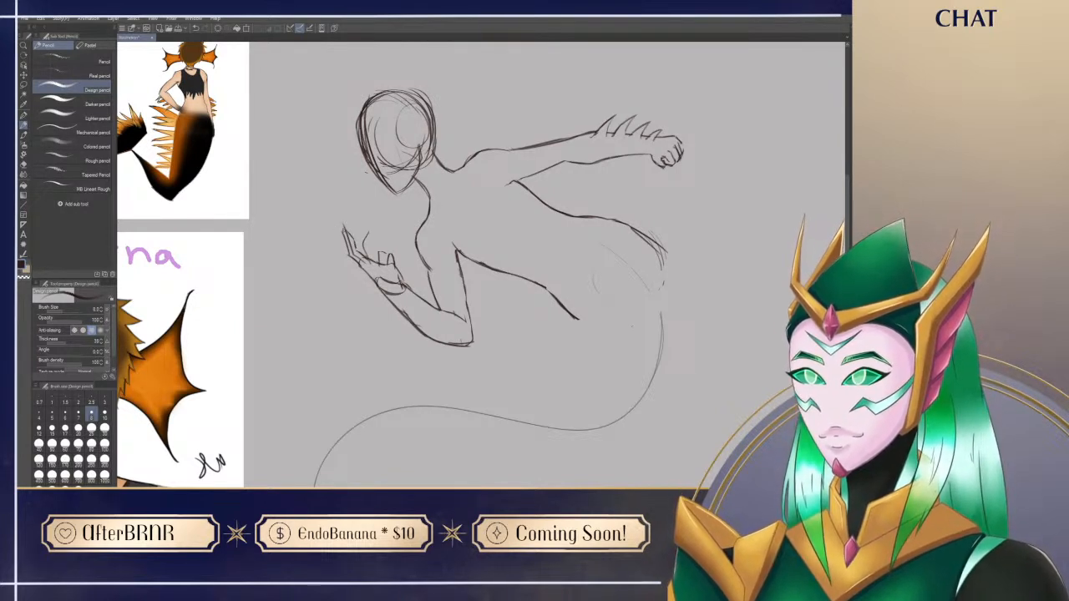
{"action": "key", "text": "e"}
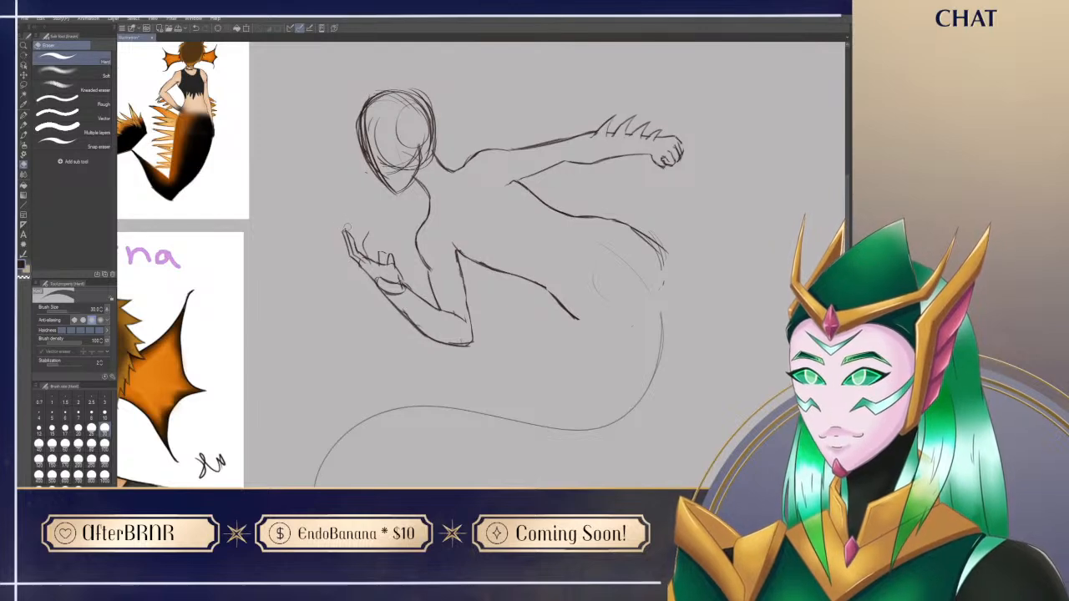
{"action": "key", "text": "p"}
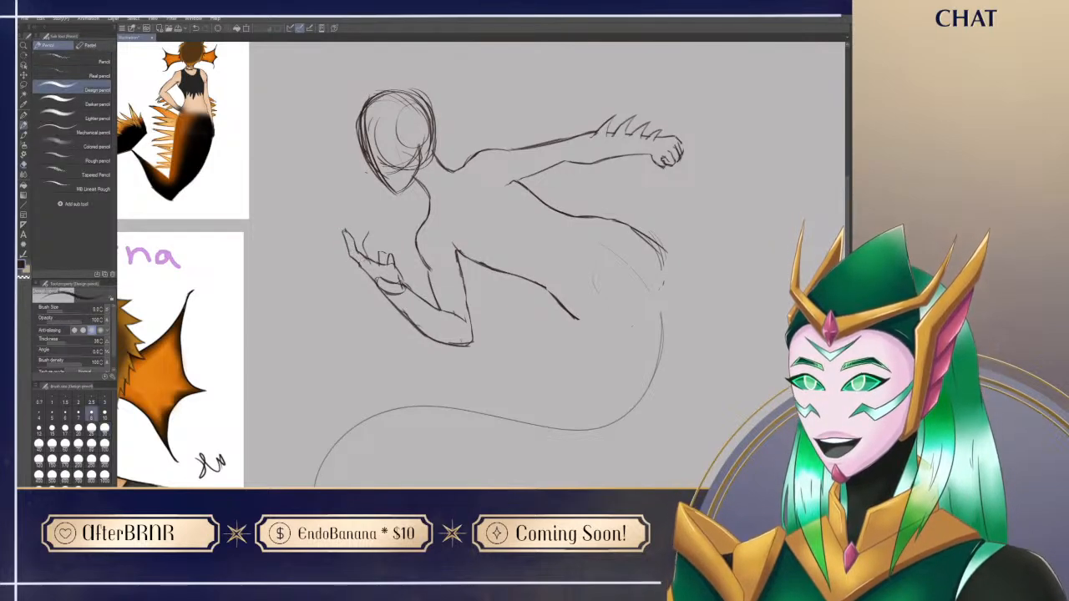
{"action": "left_click_drag", "start_coordinate": [321, 199], "coordinate": [507, 182]}
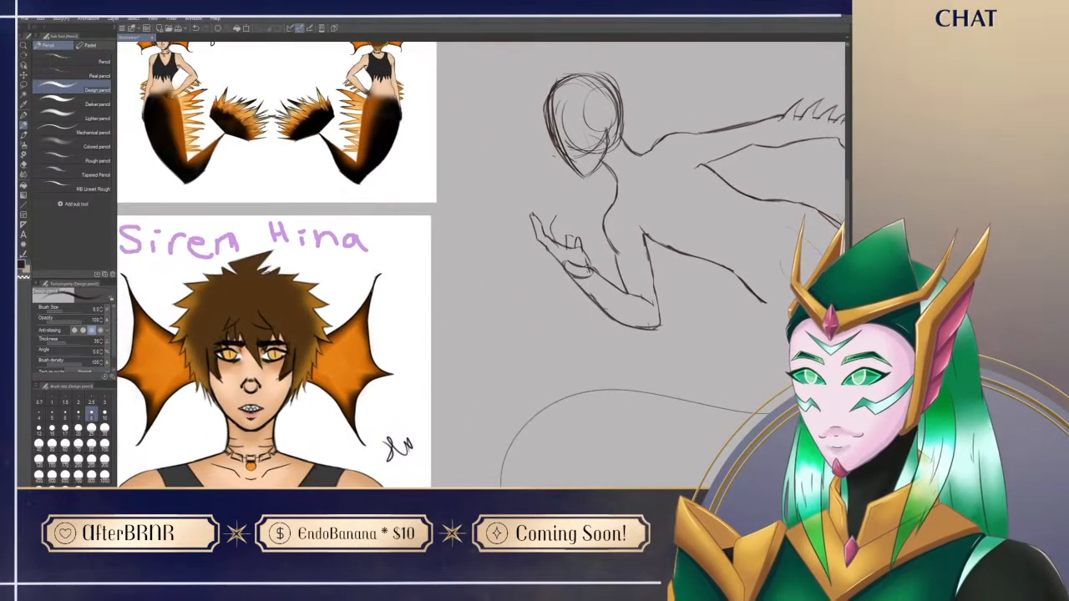
{"action": "key", "text": "e"}
{"action": "key", "text": "p"}
{"action": "left_click_drag", "start_coordinate": [570, 293], "coordinate": [552, 314]}
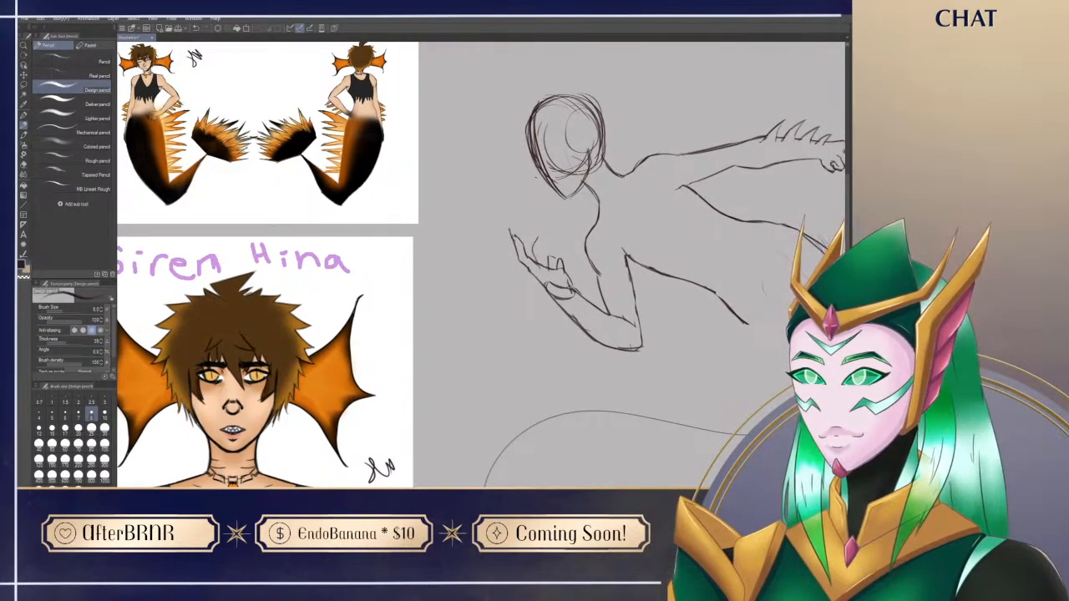
Step: Clean up the bent hand's extended index fingertip and rework the outlines of its curled fingers
{"action": "key", "text": "e"}
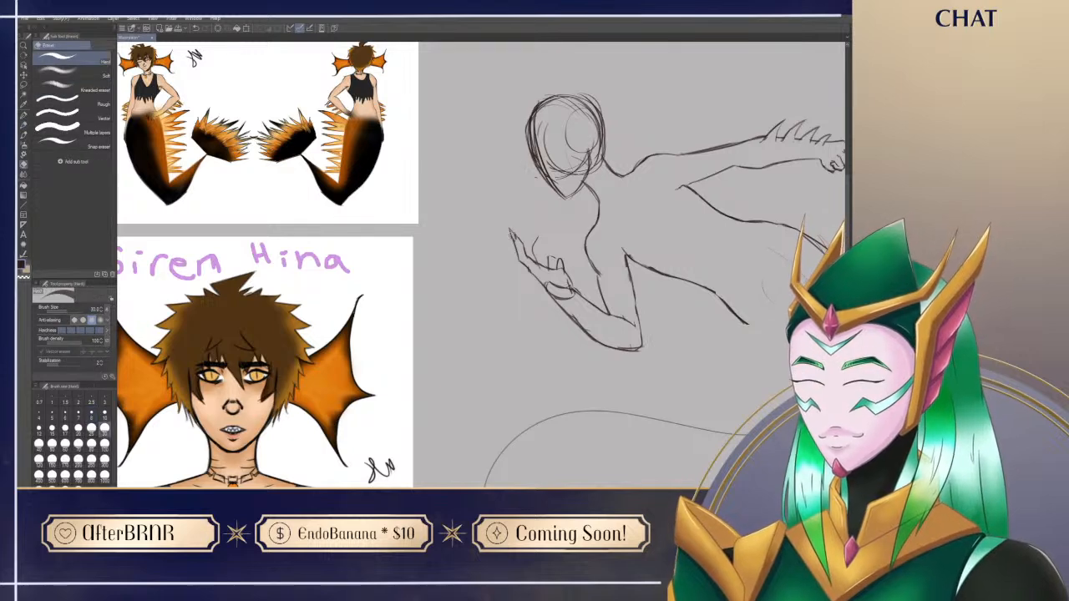
{"action": "left_click_drag", "start_coordinate": [509, 228], "coordinate": [513, 234]}
{"action": "key", "text": "p"}
{"action": "left_click_drag", "start_coordinate": [572, 373], "coordinate": [543, 354]}
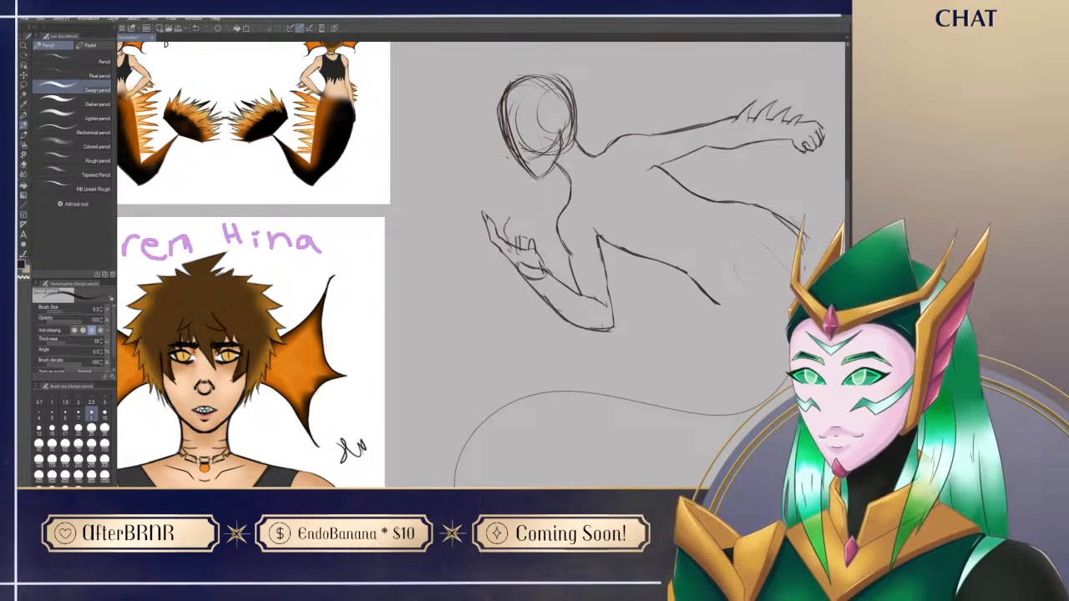
{"action": "key", "text": "e"}
{"action": "left_click_drag", "start_coordinate": [512, 242], "coordinate": [517, 235]}
{"action": "key", "text": "p"}
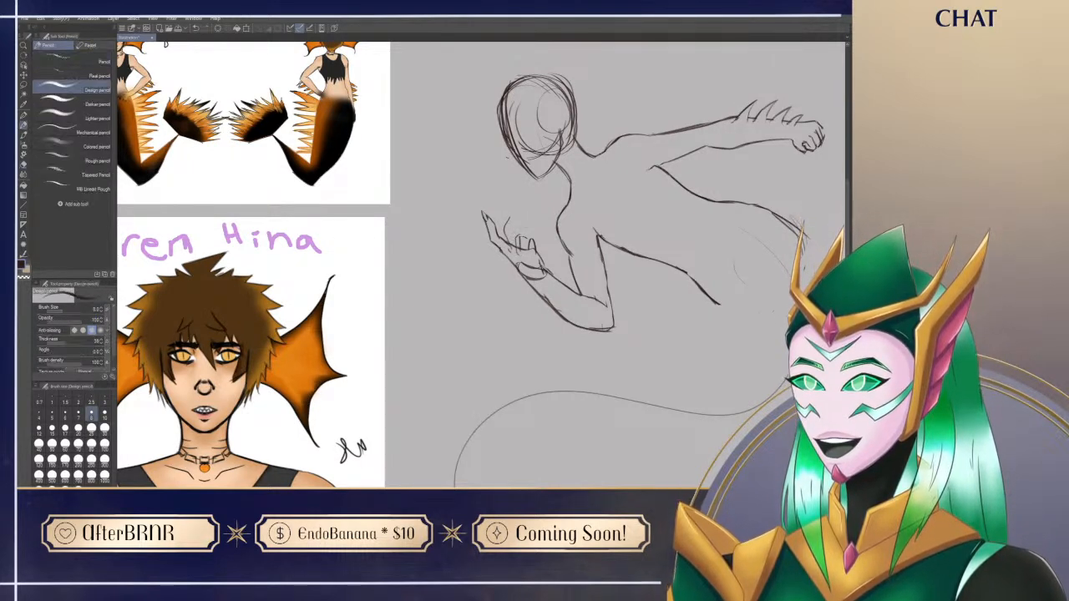
{"action": "key", "text": "ctrl+z"}
{"action": "key", "text": "e"}
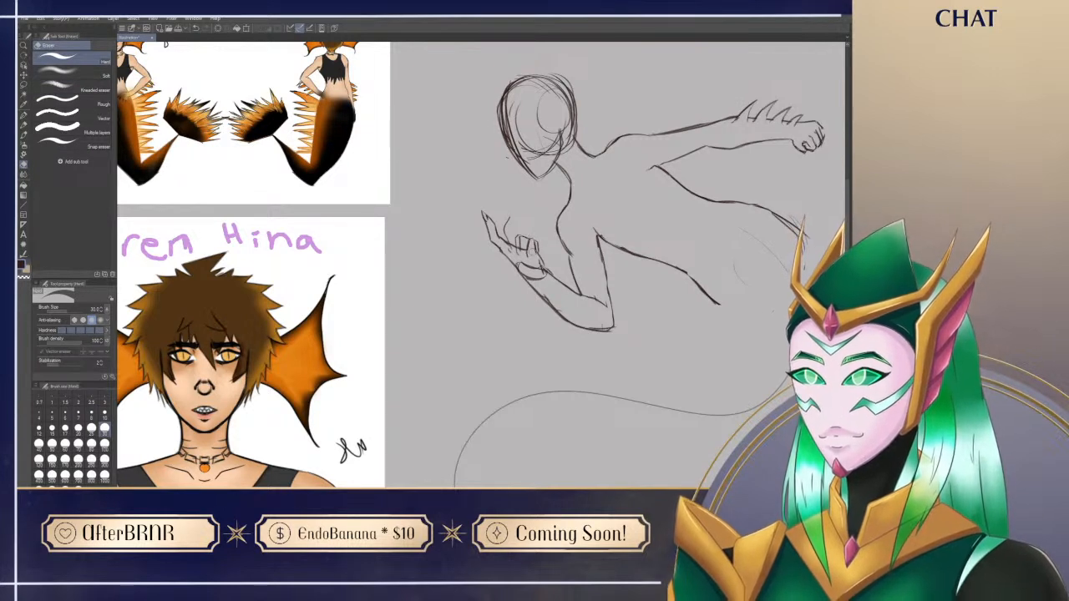
{"action": "key", "text": "p"}
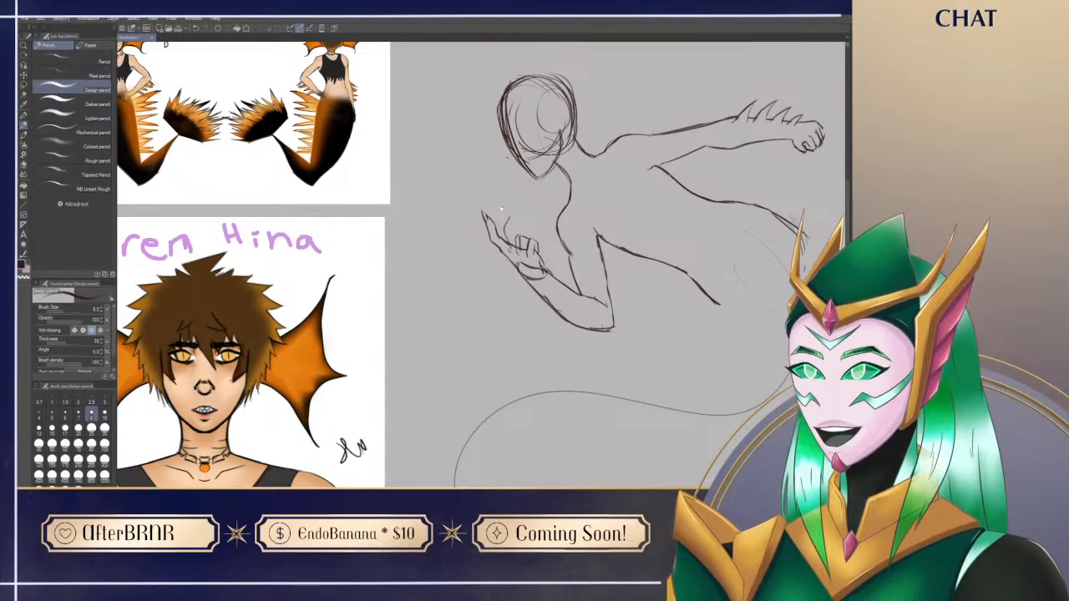
{"action": "left_click_drag", "start_coordinate": [501, 209], "coordinate": [488, 209]}
{"action": "left_click_drag", "start_coordinate": [817, 296], "coordinate": [648, 362]}
{"action": "left_click_drag", "start_coordinate": [737, 378], "coordinate": [461, 369]}
{"action": "mouse_move", "coordinate": [557, 108]}
{"action": "left_mouse_down"}
{"action": "mouse_move", "coordinate": [545, 126]}
{"action": "mouse_move", "coordinate": [575, 224]}
{"action": "mouse_move", "coordinate": [541, 279]}
{"action": "mouse_move", "coordinate": [512, 280]}
{"action": "mouse_move", "coordinate": [549, 279]}
{"action": "mouse_move", "coordinate": [523, 284]}
{"action": "left_mouse_up"}
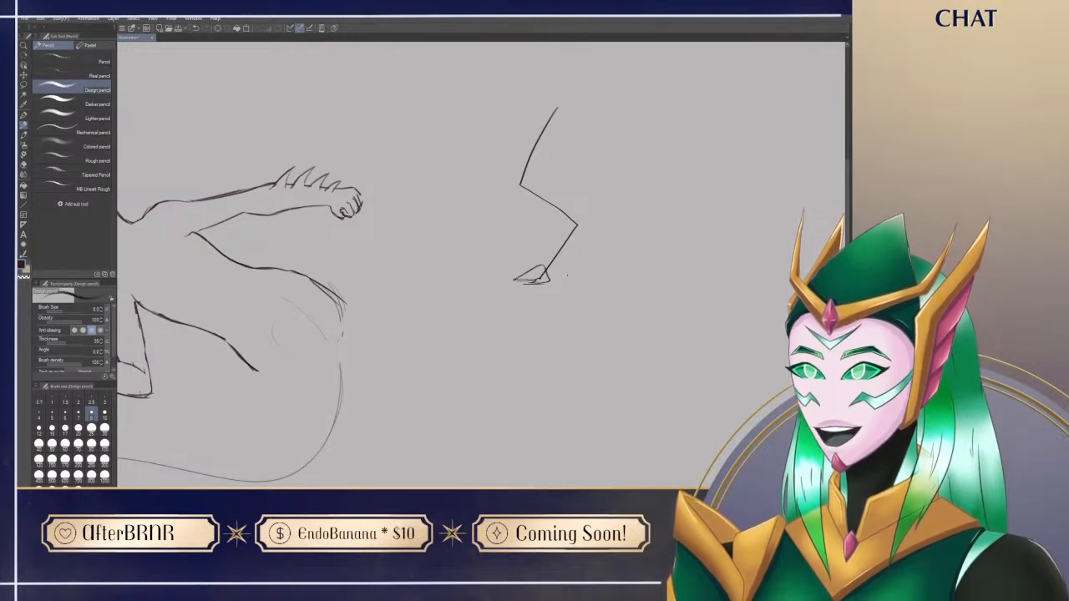
{"action": "key", "text": "ctrl+z"}
{"action": "key", "text": "ctrl+z"}
{"action": "key", "text": "ctrl+z"}
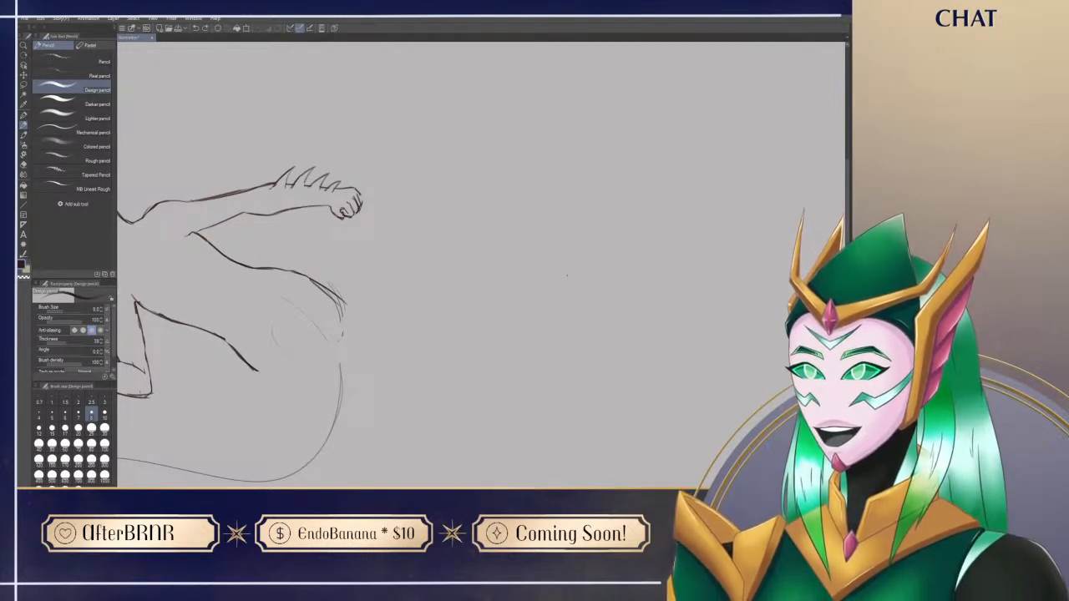
{"action": "mouse_move", "coordinate": [560, 95]}
{"action": "left_mouse_down"}
{"action": "mouse_move", "coordinate": [568, 282]}
{"action": "mouse_move", "coordinate": [581, 280]}
{"action": "mouse_move", "coordinate": [535, 286]}
{"action": "mouse_move", "coordinate": [568, 264]}
{"action": "left_mouse_up"}
{"action": "key", "text": "ctrl+z"}
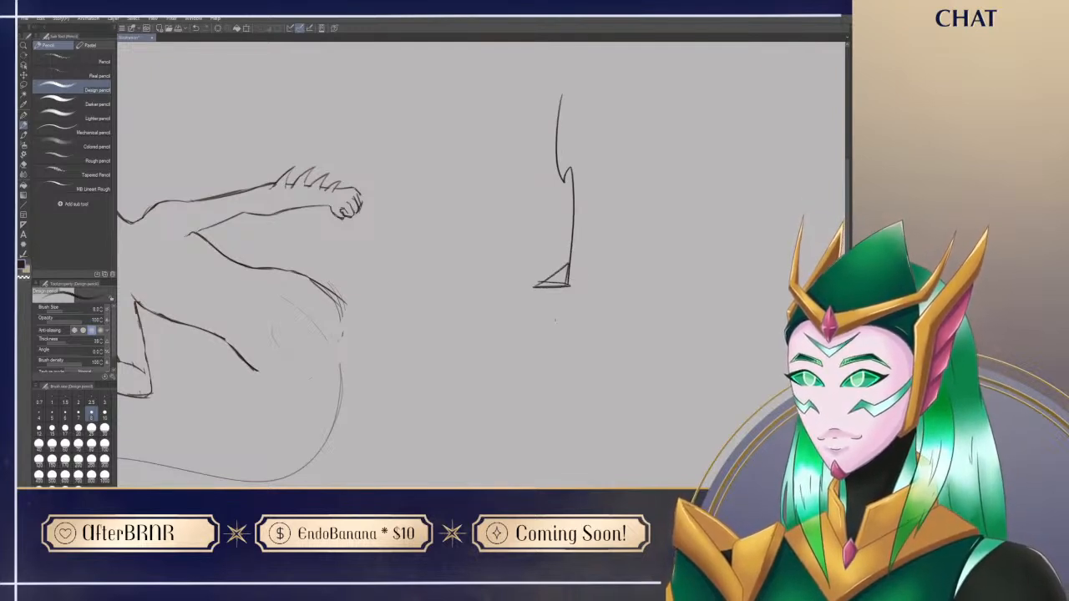
{"action": "key", "text": "ctrl+z"}
{"action": "key", "text": "ctrl+z"}
{"action": "mouse_move", "coordinate": [433, 417]}
{"action": "left_mouse_down"}
{"action": "mouse_move", "coordinate": [744, 365]}
{"action": "mouse_move", "coordinate": [668, 336]}
{"action": "mouse_move", "coordinate": [396, 442]}
{"action": "mouse_move", "coordinate": [473, 381]}
{"action": "mouse_move", "coordinate": [814, 383]}
{"action": "left_mouse_up"}
{"action": "key", "text": "ctrl+z"}
Step: Redraw the second raised finger of the bent hand, closing its outline from the knuckle toward the tip
{"action": "left_click_drag", "start_coordinate": [530, 419], "coordinate": [499, 354]}
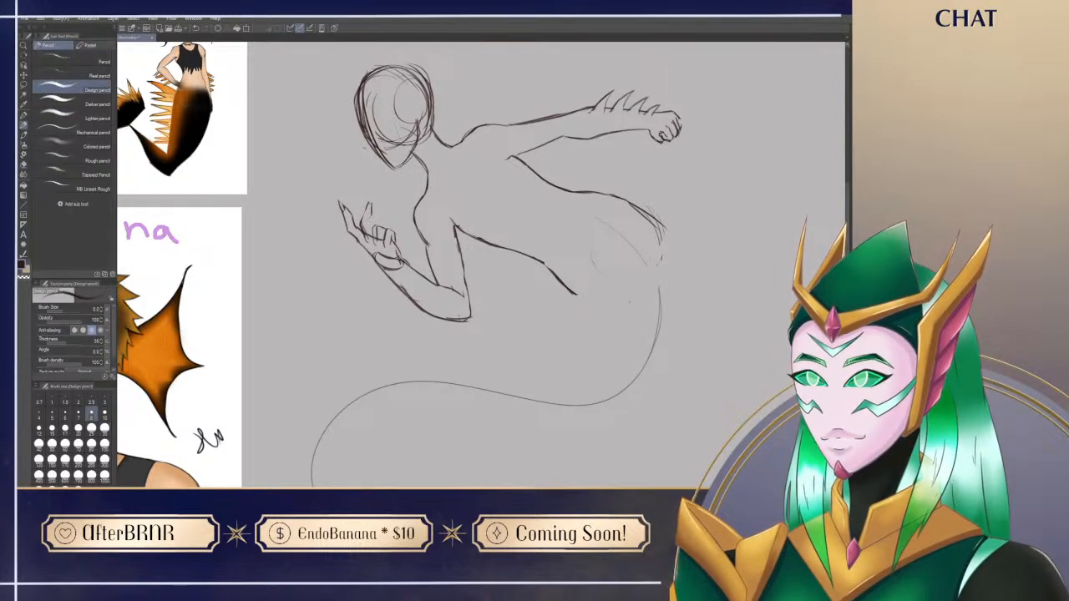
{"action": "key", "text": "e"}
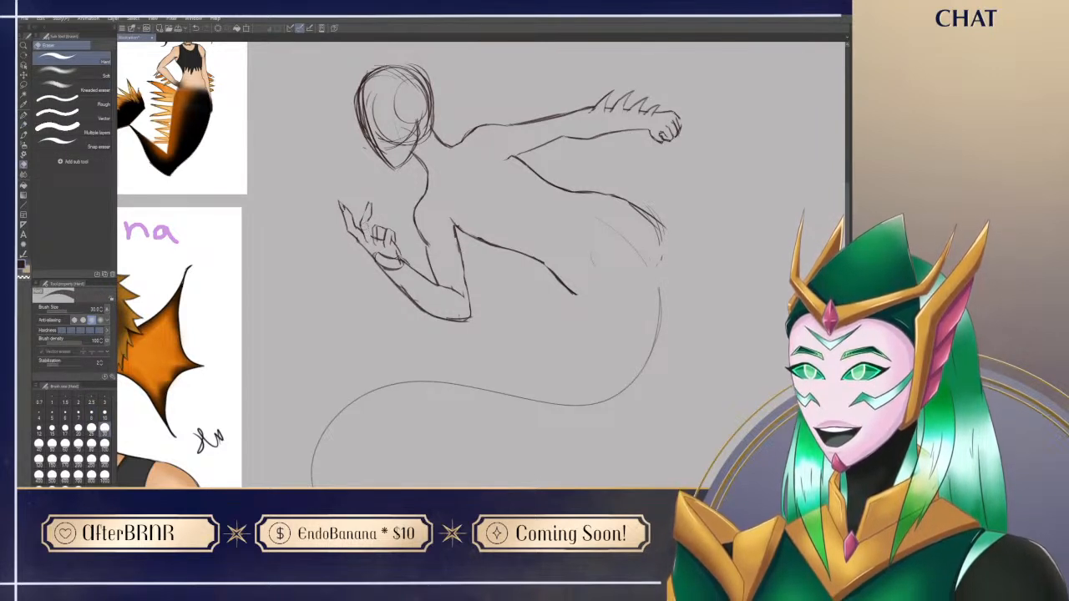
{"action": "key", "text": "p"}
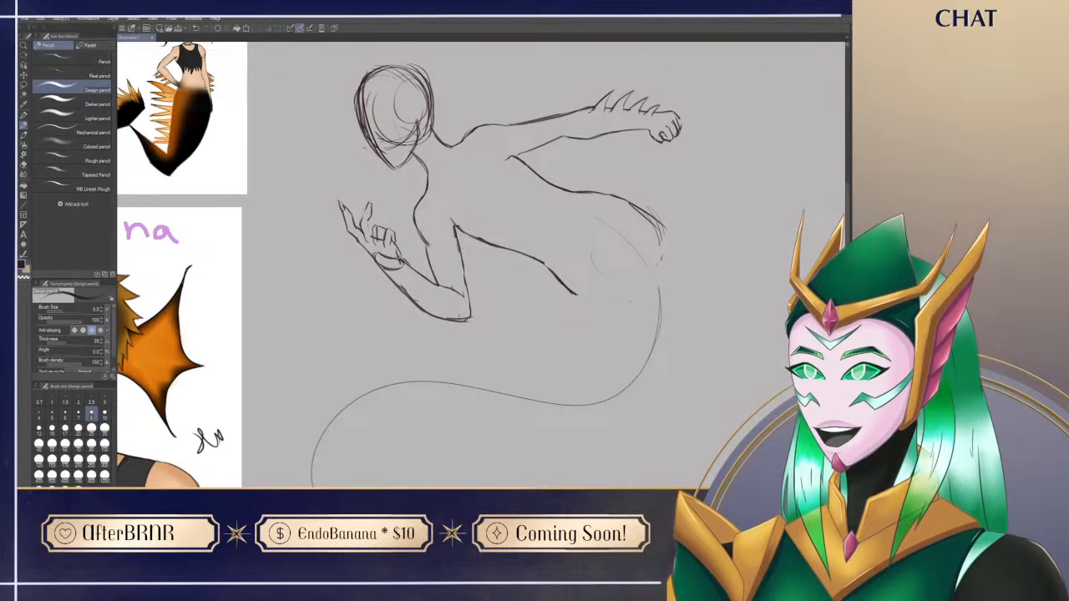
{"action": "key", "text": "e"}
{"action": "key", "text": "p"}
{"action": "key", "text": "e"}
{"action": "key", "text": "p"}
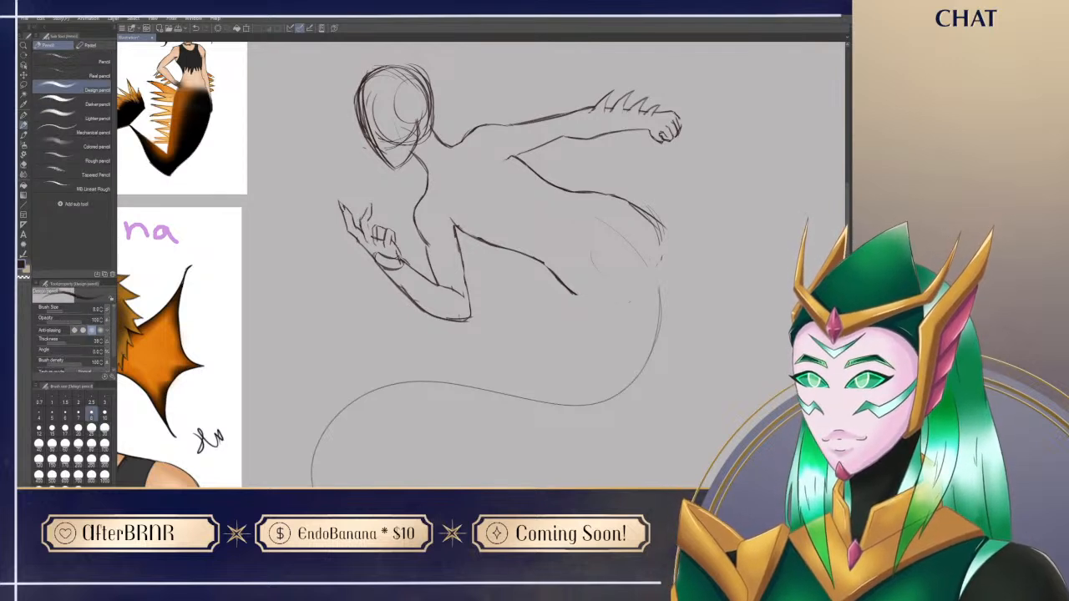
{"action": "key", "text": "e"}
{"action": "key", "text": "p"}
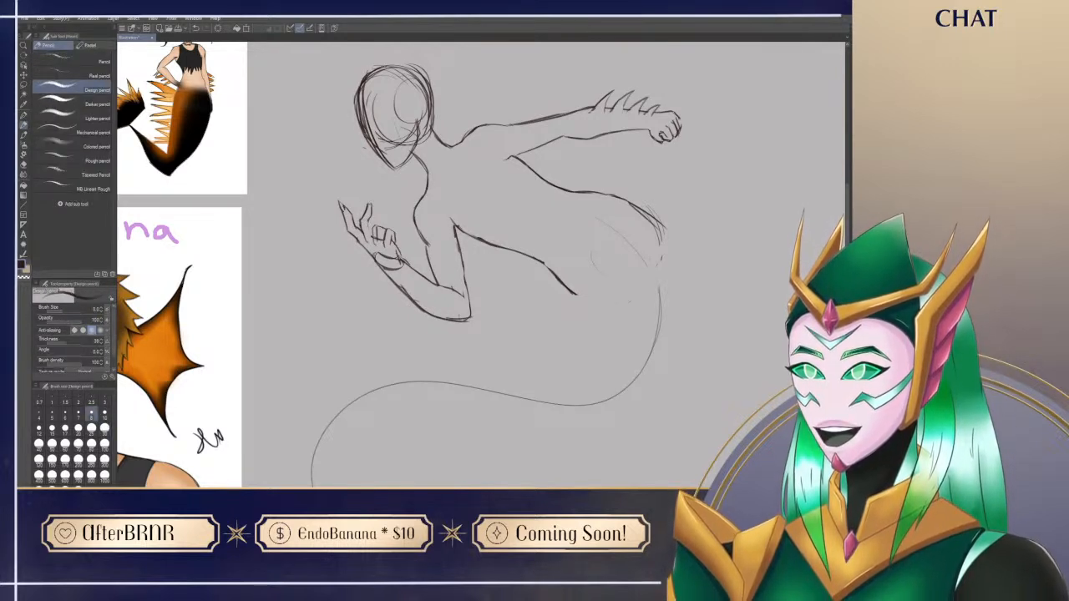
Step: Shape the tip of the second raised finger into a pointed claw and clean up its edges
{"action": "key", "text": "e"}
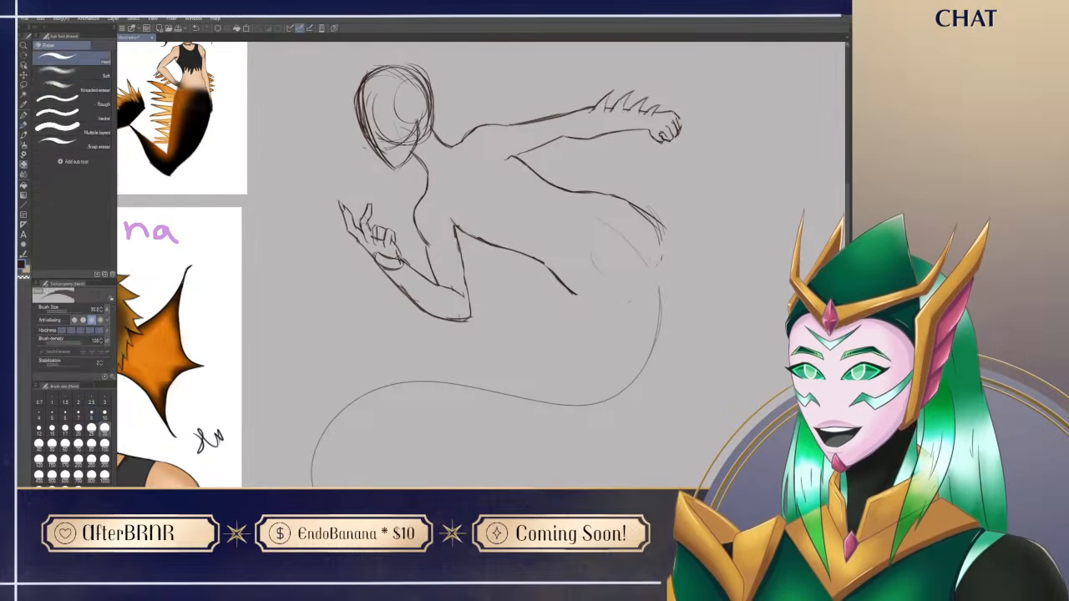
{"action": "key", "text": "p"}
{"action": "key", "text": "e"}
{"action": "key", "text": "p"}
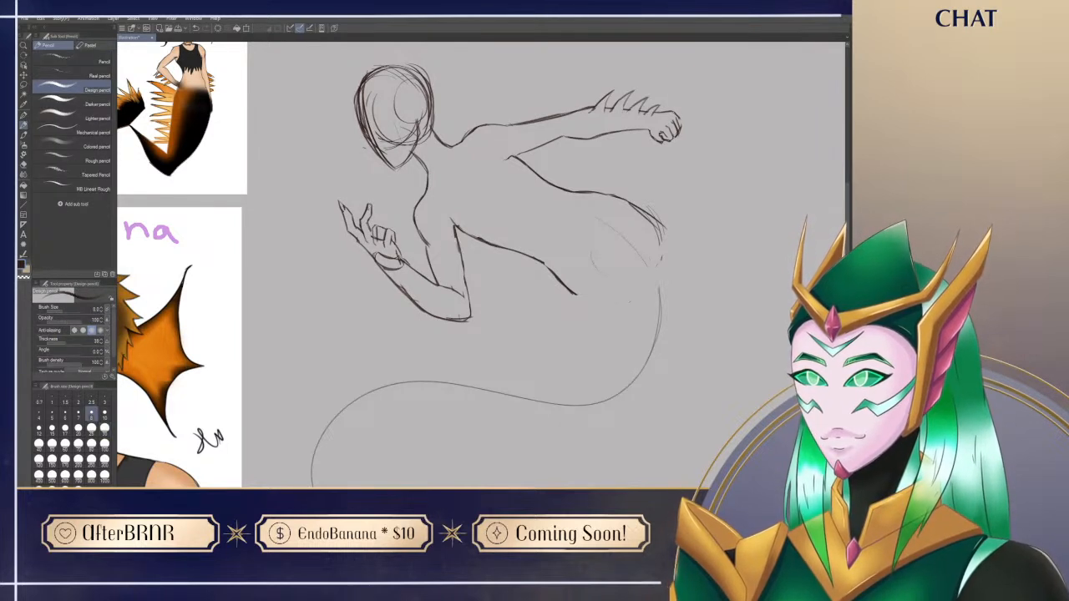
{"action": "left_click_drag", "start_coordinate": [365, 209], "coordinate": [372, 195]}
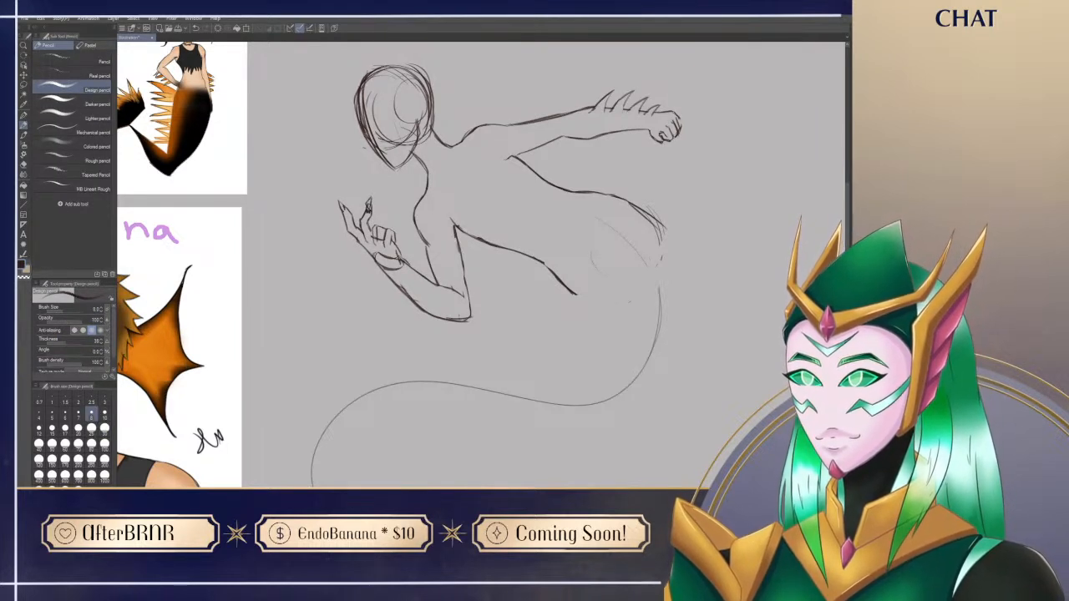
{"action": "key", "text": "e"}
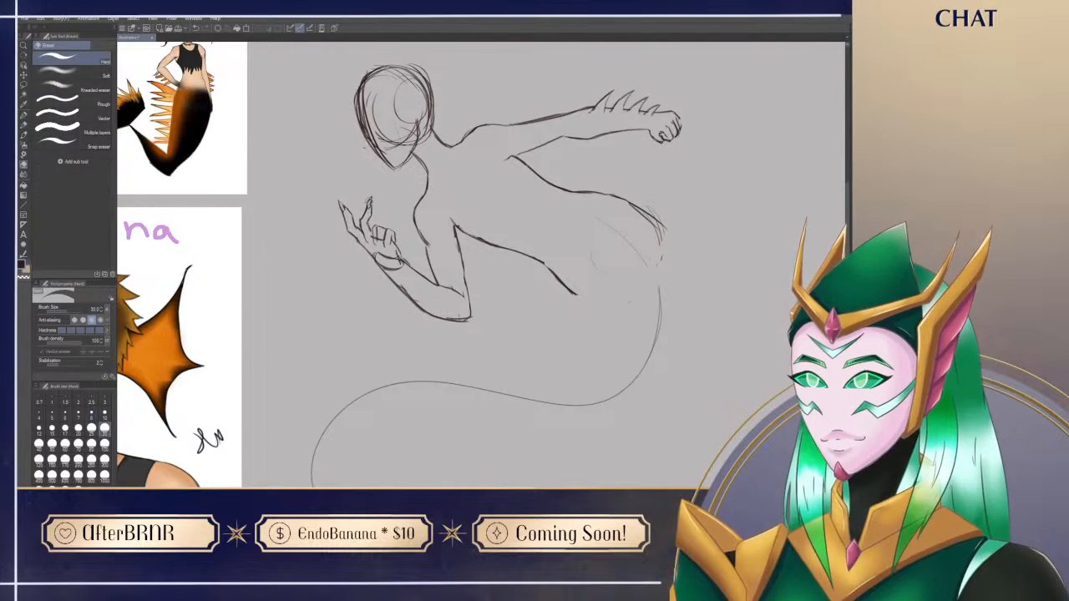
{"action": "key", "text": "p"}
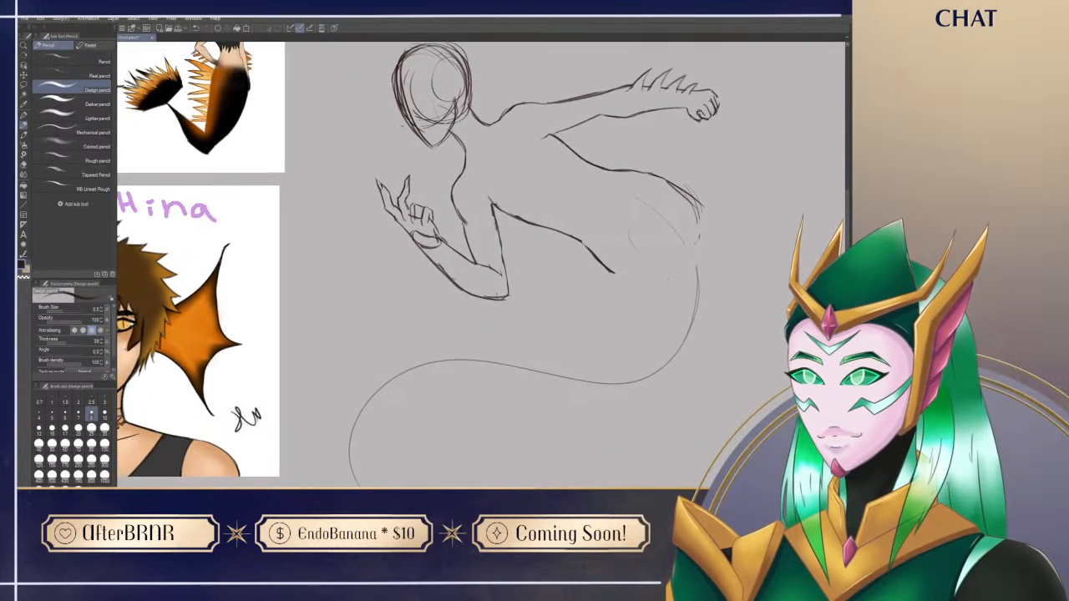
{"action": "key", "text": "e"}
{"action": "key", "text": "p"}
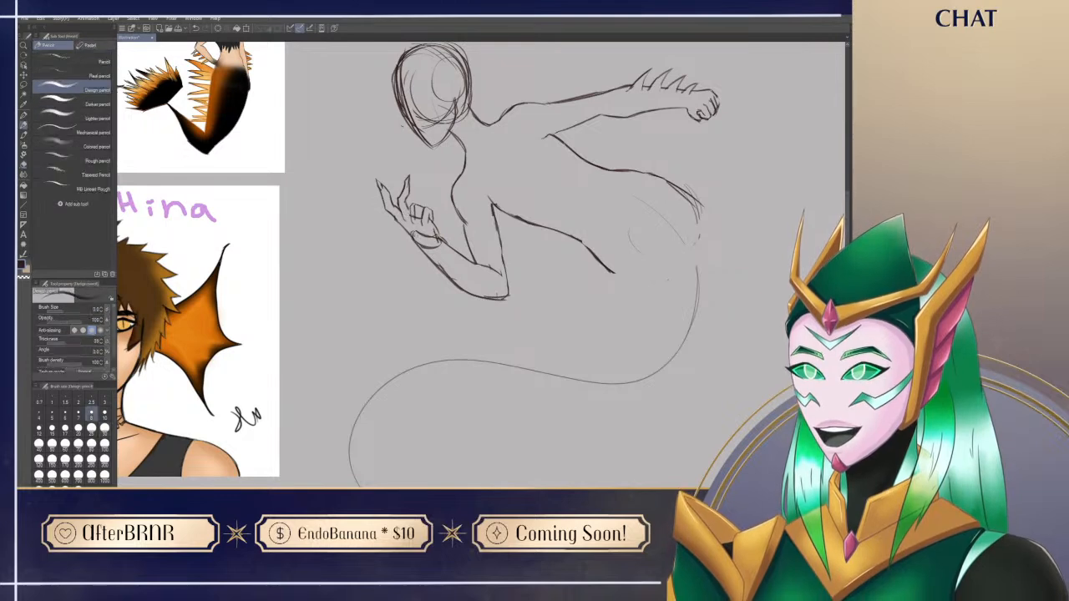
Step: Refine the outlines and claw tips of the bent hand's two extended fingers up close
{"action": "left_click_drag", "start_coordinate": [484, 187], "coordinate": [467, 193]}
{"action": "key", "text": "ctrl+space"}
{"action": "left_click_drag", "start_coordinate": [374, 201], "coordinate": [425, 204]}
{"action": "mouse_move", "coordinate": [408, 401]}
{"action": "left_mouse_down"}
{"action": "mouse_move", "coordinate": [392, 385]}
{"action": "mouse_move", "coordinate": [406, 413]}
{"action": "left_mouse_up"}
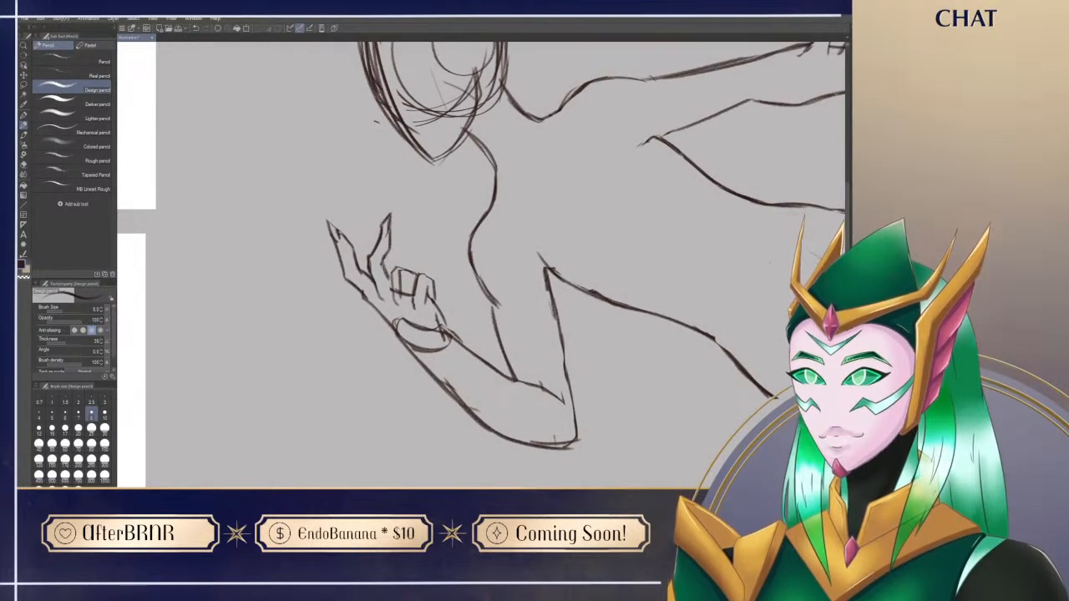
{"action": "key", "text": "e"}
{"action": "left_click_drag", "start_coordinate": [339, 227], "coordinate": [352, 258]}
{"action": "key", "text": "p"}
{"action": "key", "text": "e"}
{"action": "mouse_move", "coordinate": [397, 206]}
{"action": "left_mouse_down"}
{"action": "mouse_move", "coordinate": [382, 267]}
{"action": "mouse_move", "coordinate": [387, 252]}
{"action": "mouse_move", "coordinate": [363, 288]}
{"action": "mouse_move", "coordinate": [400, 327]}
{"action": "mouse_move", "coordinate": [417, 317]}
{"action": "mouse_move", "coordinate": [393, 315]}
{"action": "mouse_move", "coordinate": [440, 318]}
{"action": "left_mouse_up"}
{"action": "key", "text": "p"}
{"action": "key", "text": "e"}
Step: Erase the upper arc of the wrist oval and redraw the heel of the palm into the forearm
{"action": "key", "text": "p"}
{"action": "key", "text": "e"}
{"action": "key", "text": "p"}
{"action": "key", "text": "e"}
{"action": "key", "text": "p"}
{"action": "key", "text": "e"}
{"action": "key", "text": "p"}
{"action": "key", "text": "e"}
{"action": "key", "text": "p"}
{"action": "key", "text": "e"}
{"action": "key", "text": "p"}
{"action": "key", "text": "e"}
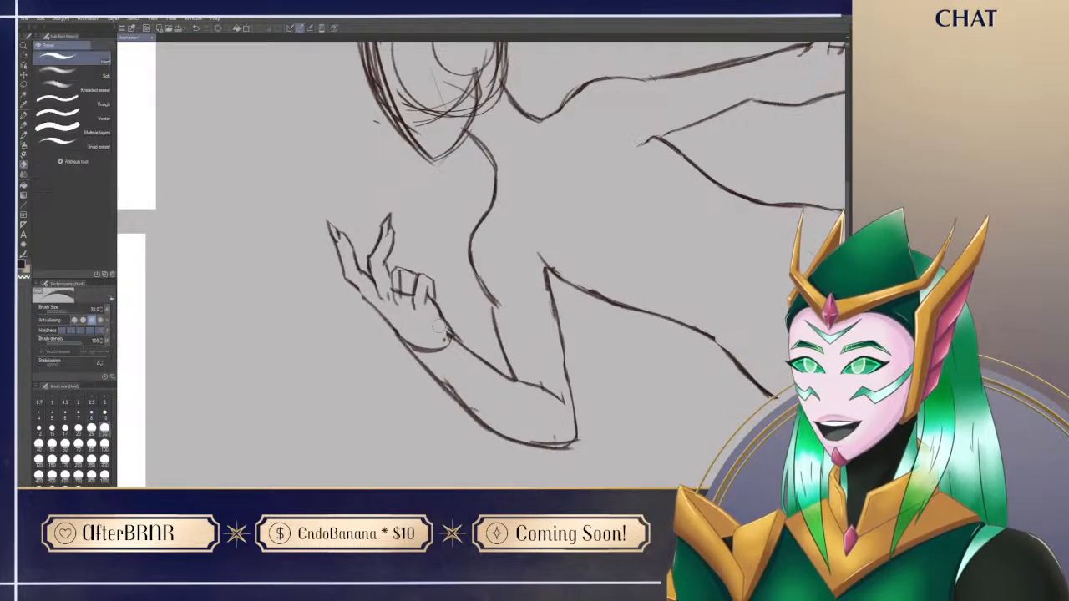
{"action": "key", "text": "p"}
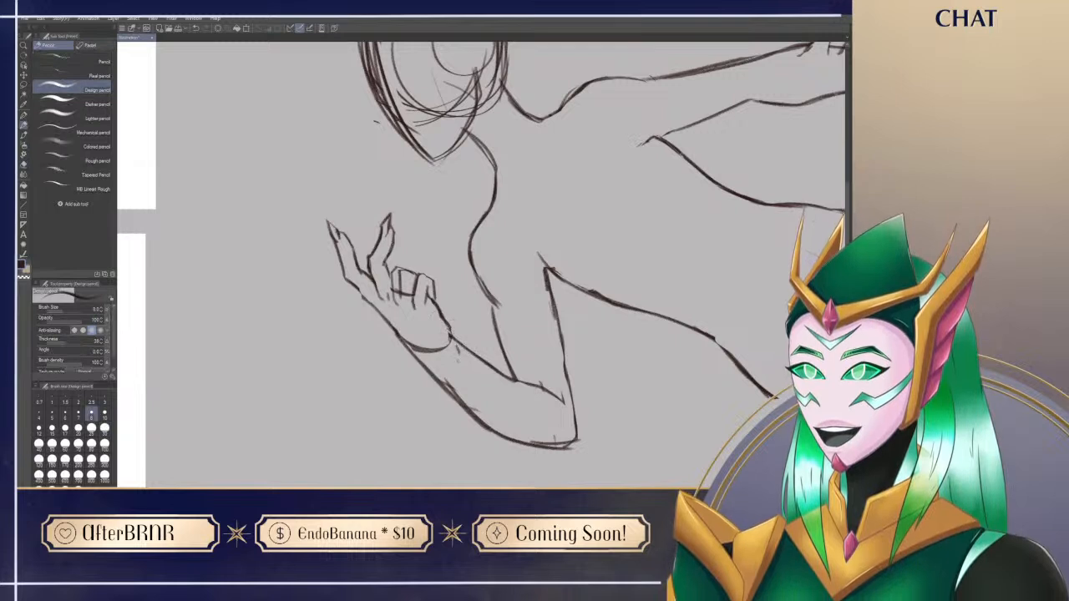
Step: Rework the outer edge of the bent forearm just below the wrist, removing the doubled lines
{"action": "key", "text": "e"}
{"action": "mouse_move", "coordinate": [390, 333]}
{"action": "left_mouse_down"}
{"action": "mouse_move", "coordinate": [414, 346]}
{"action": "mouse_move", "coordinate": [451, 406]}
{"action": "left_mouse_up"}
{"action": "key", "text": "p"}
{"action": "mouse_move", "coordinate": [434, 357]}
{"action": "left_mouse_down"}
{"action": "mouse_move", "coordinate": [409, 344]}
{"action": "mouse_move", "coordinate": [473, 418]}
{"action": "left_mouse_up"}
{"action": "key", "text": "e"}
{"action": "mouse_move", "coordinate": [419, 344]}
{"action": "left_mouse_down"}
{"action": "mouse_move", "coordinate": [398, 336]}
{"action": "mouse_move", "coordinate": [421, 371]}
{"action": "mouse_move", "coordinate": [403, 387]}
{"action": "mouse_move", "coordinate": [450, 403]}
{"action": "left_mouse_up"}
{"action": "key", "text": "p"}
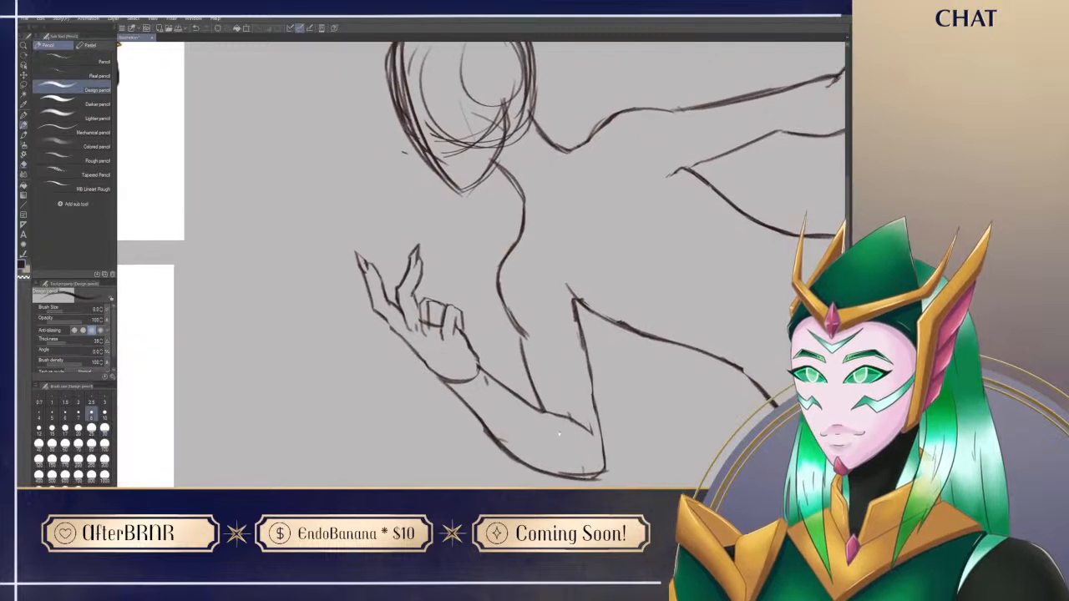
Step: Replace the boxy curled fingers of the bent hand with rounded knuckles and tapered finger lines
{"action": "key", "text": "e"}
{"action": "mouse_move", "coordinate": [429, 314]}
{"action": "left_mouse_down"}
{"action": "mouse_move", "coordinate": [438, 331]}
{"action": "mouse_move", "coordinate": [429, 338]}
{"action": "mouse_move", "coordinate": [445, 324]}
{"action": "mouse_move", "coordinate": [425, 299]}
{"action": "mouse_move", "coordinate": [442, 304]}
{"action": "mouse_move", "coordinate": [467, 340]}
{"action": "left_mouse_up"}
{"action": "key", "text": "p"}
{"action": "key", "text": "e"}
{"action": "key", "text": "p"}
{"action": "key", "text": "e"}
{"action": "key", "text": "p"}
{"action": "key", "text": "e"}
{"action": "key", "text": "p"}
{"action": "key", "text": "e"}
{"action": "key", "text": "p"}
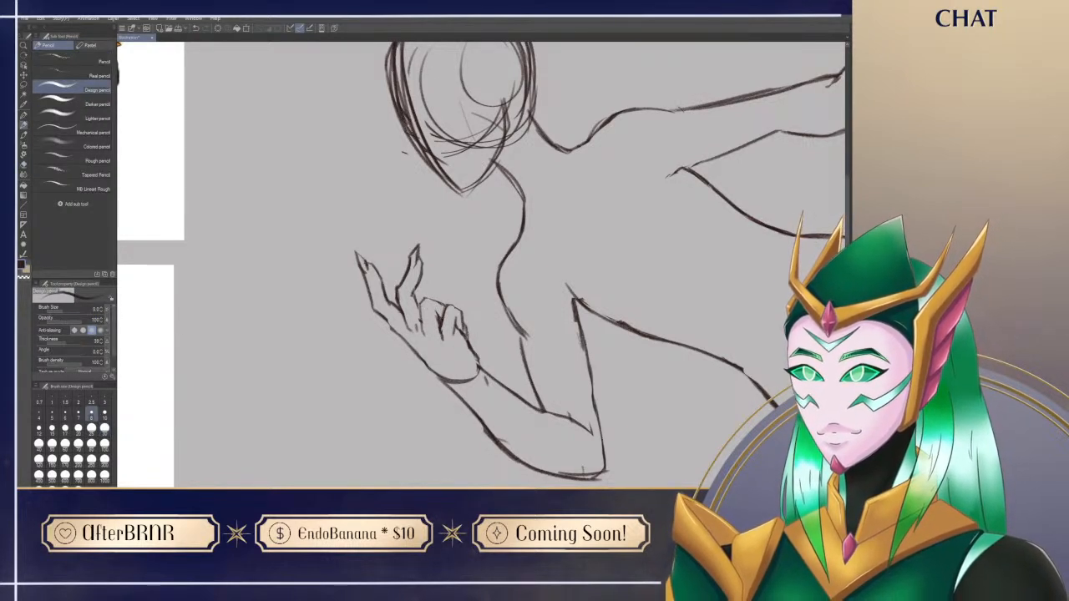
Step: Erase the middle of the bent forearm's outer edge and redraw it as a smooth curve toward the elbow
{"action": "mouse_move", "coordinate": [619, 485]}
{"action": "left_mouse_down"}
{"action": "mouse_move", "coordinate": [607, 417]}
{"action": "mouse_move", "coordinate": [613, 364]}
{"action": "mouse_move", "coordinate": [561, 405]}
{"action": "left_mouse_up"}
{"action": "key", "text": "e"}
{"action": "left_click_drag", "start_coordinate": [441, 332], "coordinate": [455, 355]}
{"action": "key", "text": "p"}
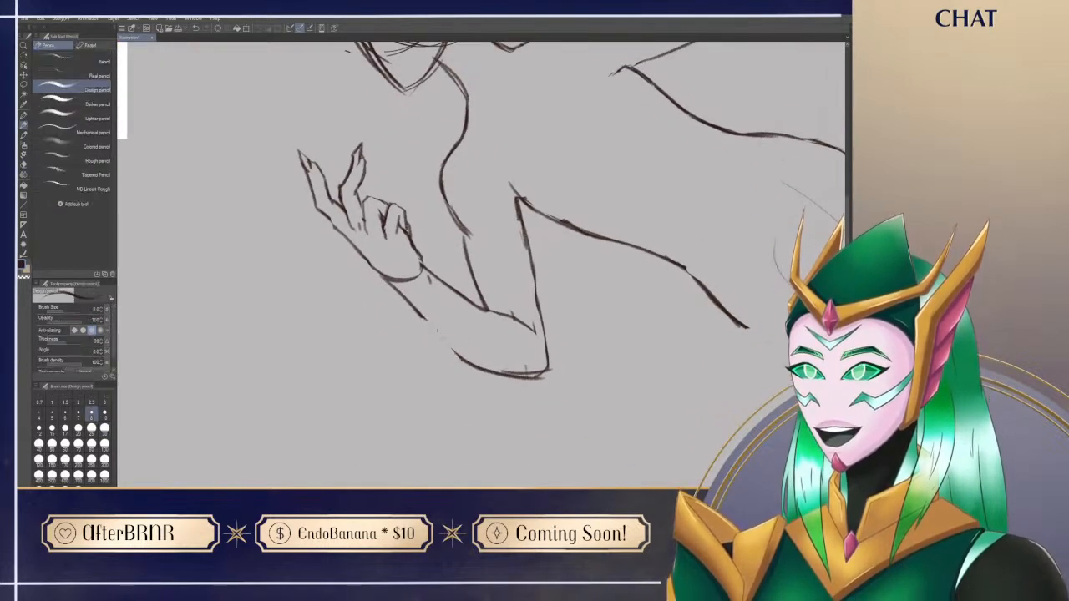
{"action": "key", "text": "e"}
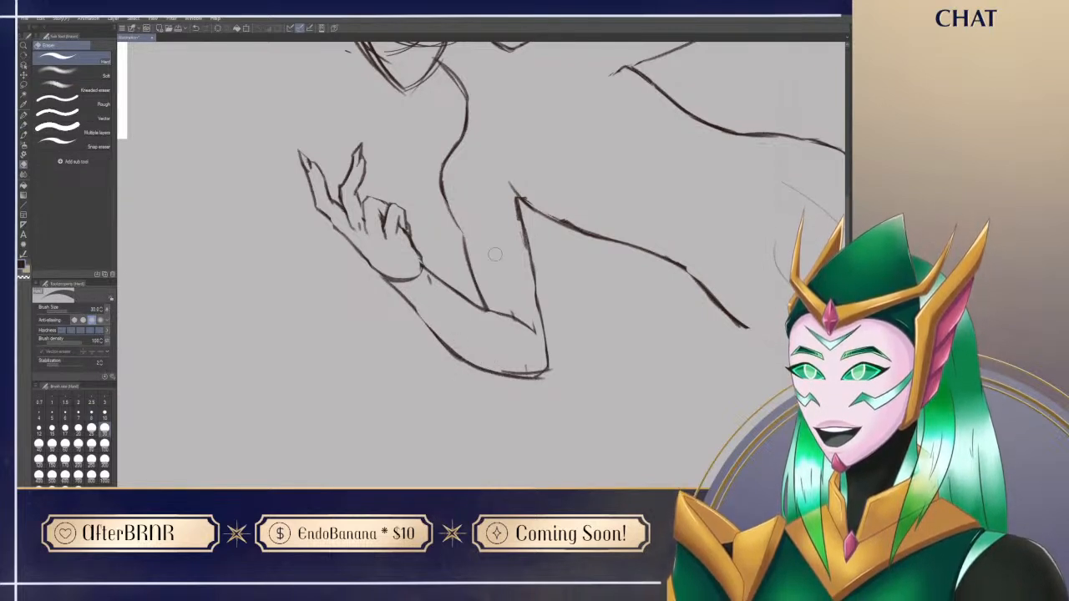
Step: Join the broken chest line above the bent arm and smooth the crease line at the inner elbow
{"action": "key", "text": "p"}
{"action": "left_click_drag", "start_coordinate": [448, 206], "coordinate": [470, 255]}
{"action": "mouse_move", "coordinate": [463, 183]}
{"action": "left_mouse_down"}
{"action": "mouse_move", "coordinate": [456, 162]}
{"action": "mouse_move", "coordinate": [458, 176]}
{"action": "left_mouse_up"}
{"action": "key", "text": "e"}
{"action": "left_click_drag", "start_coordinate": [497, 299], "coordinate": [534, 329]}
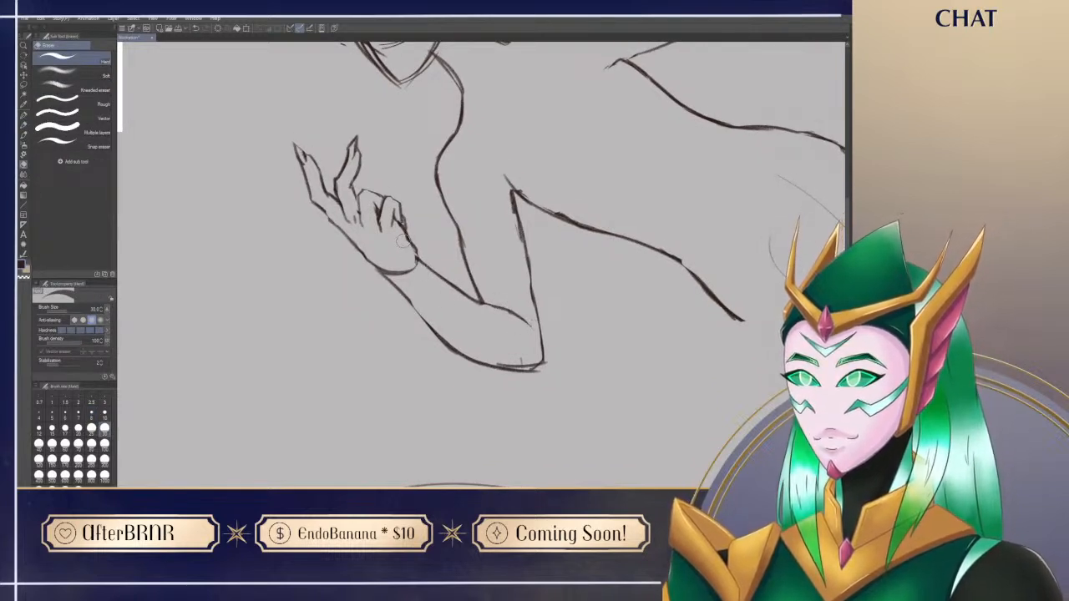
Step: Erase the overlapping strokes at the bent arm's elbow and redraw its corner as one clean line
{"action": "mouse_move", "coordinate": [496, 358]}
{"action": "left_mouse_down"}
{"action": "mouse_move", "coordinate": [559, 355]}
{"action": "mouse_move", "coordinate": [525, 378]}
{"action": "mouse_move", "coordinate": [534, 368]}
{"action": "left_mouse_up"}
{"action": "key", "text": "p"}
{"action": "key", "text": "ctrl+z"}
{"action": "key", "text": "e"}
{"action": "key", "text": "p"}
{"action": "key", "text": "e"}
{"action": "key", "text": "p"}
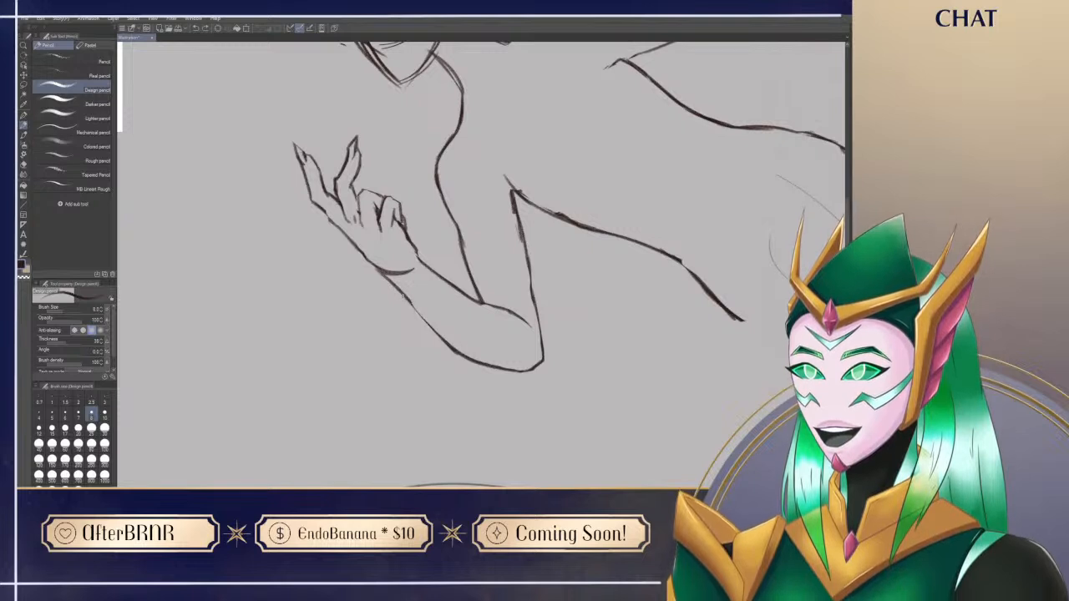
Step: Redraw the bent forearm's outer line from the wrist toward the elbow with a firmer stroke
{"action": "key", "text": "ctrl+z"}
{"action": "left_click_drag", "start_coordinate": [391, 281], "coordinate": [453, 343]}
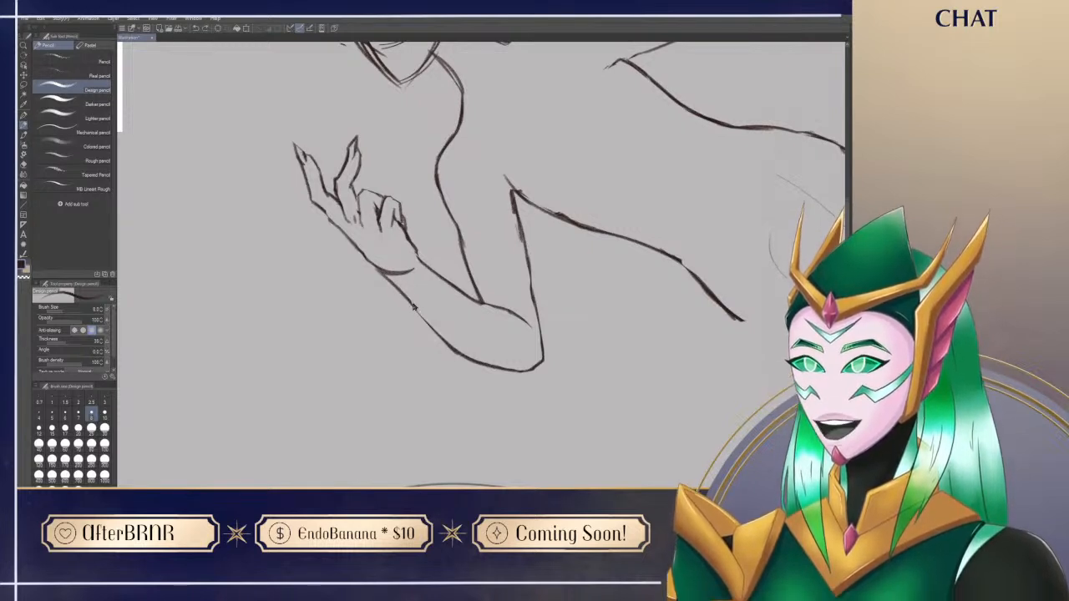
{"action": "key", "text": "e"}
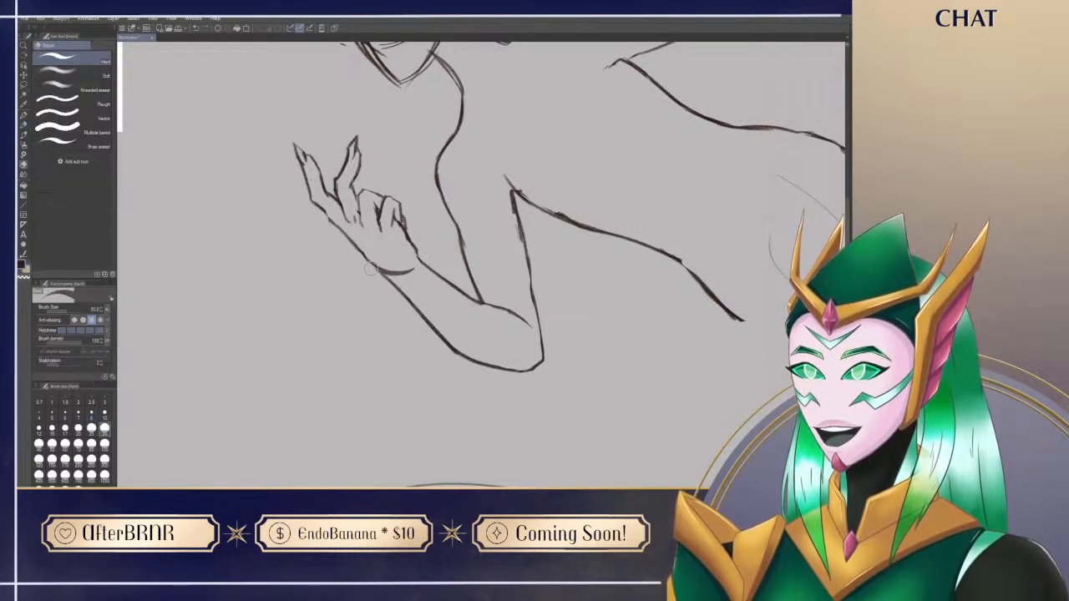
{"action": "key", "text": "p"}
Step: Erase the line across the wrist and redraw the hand's outer edge so it flows into the forearm
{"action": "scroll", "coordinate": [623, 451], "scroll_direction": "up", "scroll_amount": 3}
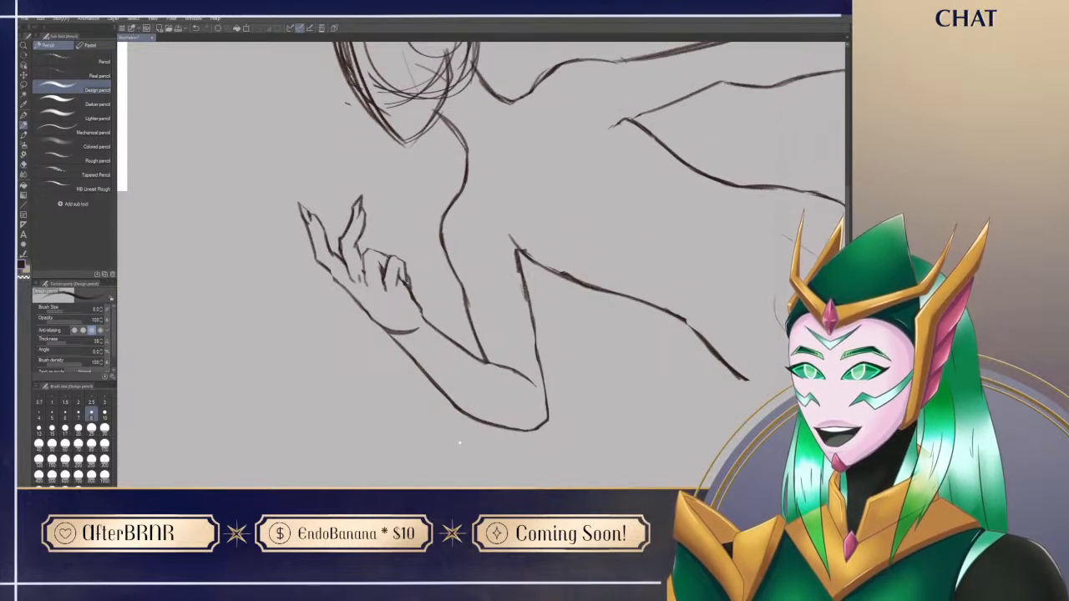
{"action": "left_click_drag", "start_coordinate": [624, 452], "coordinate": [659, 477]}
{"action": "key", "text": "e"}
{"action": "mouse_move", "coordinate": [419, 351]}
{"action": "left_mouse_down"}
{"action": "mouse_move", "coordinate": [451, 367]}
{"action": "mouse_move", "coordinate": [454, 354]}
{"action": "left_mouse_up"}
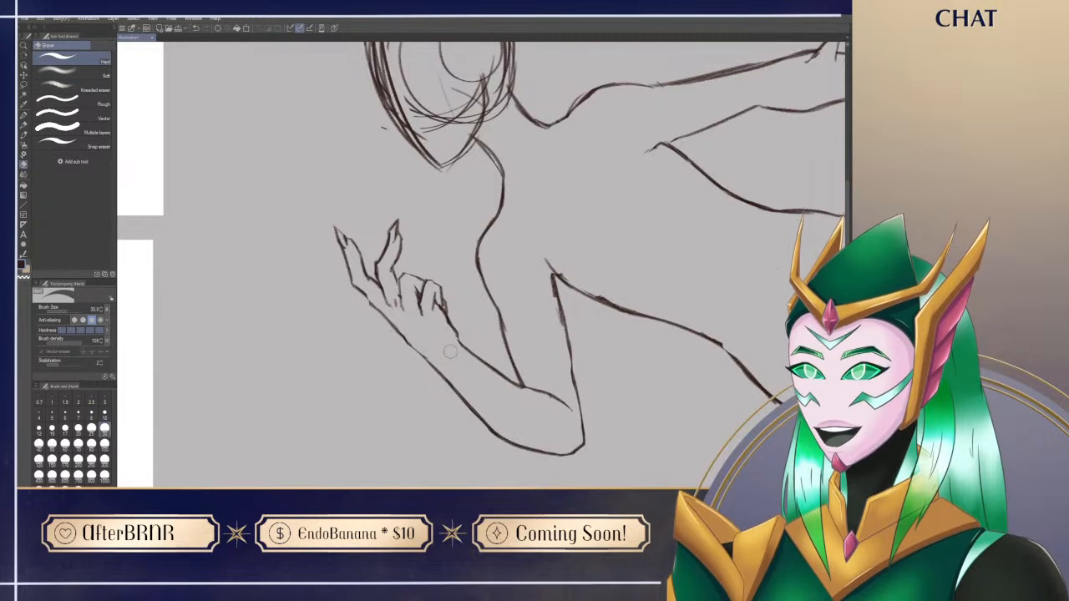
{"action": "key", "text": "p"}
{"action": "left_click_drag", "start_coordinate": [376, 307], "coordinate": [417, 357]}
{"action": "key", "text": "e"}
{"action": "key", "text": "p"}
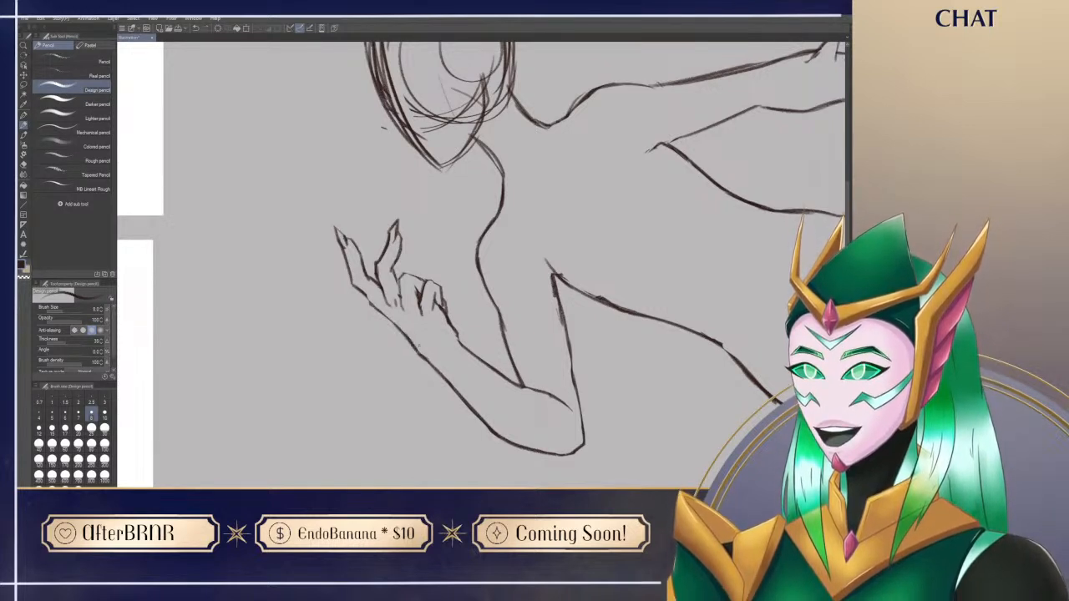
Step: Clean up the palm beneath the curled fingers and refine the outline of the last curled finger
{"action": "key", "text": "e"}
{"action": "left_click_drag", "start_coordinate": [430, 313], "coordinate": [433, 327]}
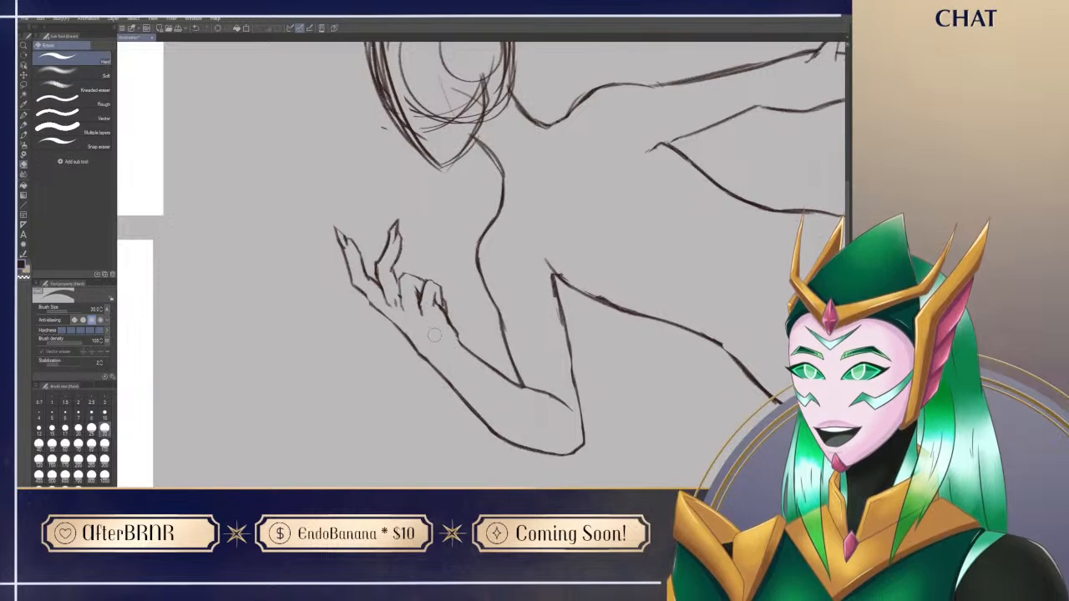
{"action": "key", "text": "p"}
{"action": "left_click_drag", "start_coordinate": [456, 411], "coordinate": [468, 429]}
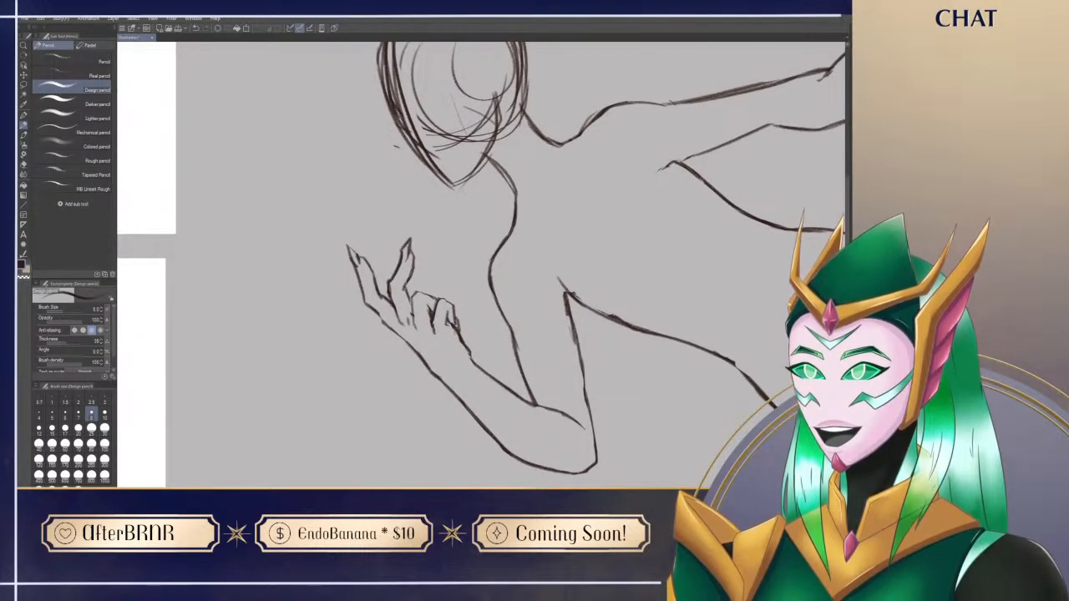
Step: Clean up the curled fingers of the bent arm's clawed hand by alternately erasing and redrawing short outline segments
{"action": "key", "text": "e"}
{"action": "mouse_move", "coordinate": [458, 325]}
{"action": "left_mouse_down"}
{"action": "mouse_move", "coordinate": [471, 357]}
{"action": "mouse_move", "coordinate": [456, 331]}
{"action": "mouse_move", "coordinate": [426, 336]}
{"action": "mouse_move", "coordinate": [372, 309]}
{"action": "mouse_move", "coordinate": [410, 345]}
{"action": "left_mouse_up"}
{"action": "key", "text": "p"}
{"action": "key", "text": "e"}
{"action": "key", "text": "p"}
{"action": "key", "text": "e"}
{"action": "key", "text": "p"}
{"action": "key", "text": "e"}
{"action": "key", "text": "p"}
{"action": "key", "text": "e"}
{"action": "key", "text": "p"}
{"action": "key", "text": "ctrl+z"}
Step: Refine the contours of the clawed hand's two extended fingers and the gap between them
{"action": "left_click_drag", "start_coordinate": [653, 420], "coordinate": [654, 376]}
{"action": "left_click_drag", "start_coordinate": [402, 295], "coordinate": [434, 330]}
{"action": "key", "text": "e"}
{"action": "key", "text": "p"}
{"action": "key", "text": "e"}
{"action": "mouse_move", "coordinate": [405, 294]}
{"action": "left_mouse_down"}
{"action": "mouse_move", "coordinate": [422, 309]}
{"action": "mouse_move", "coordinate": [391, 244]}
{"action": "left_mouse_up"}
{"action": "key", "text": "space"}
{"action": "key", "text": "p"}
{"action": "key", "text": "e"}
{"action": "key", "text": "p"}
Step: Erase a small stray mark on the outermost finger of the clawed hand and check the hand within the full pose
{"action": "mouse_move", "coordinate": [652, 349]}
{"action": "left_mouse_down"}
{"action": "mouse_move", "coordinate": [619, 443]}
{"action": "mouse_move", "coordinate": [691, 424]}
{"action": "mouse_move", "coordinate": [725, 384]}
{"action": "left_mouse_up"}
{"action": "left_click_drag", "start_coordinate": [424, 329], "coordinate": [380, 355]}
{"action": "mouse_move", "coordinate": [374, 356]}
{"action": "left_mouse_down"}
{"action": "mouse_move", "coordinate": [408, 356]}
{"action": "mouse_move", "coordinate": [651, 473]}
{"action": "mouse_move", "coordinate": [331, 418]}
{"action": "left_mouse_up"}
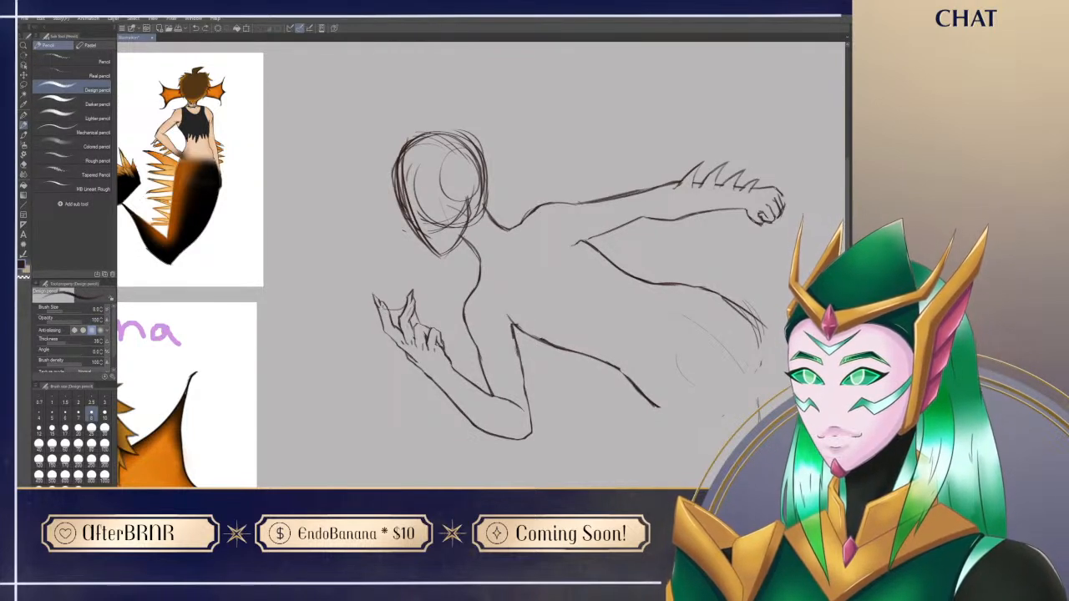
{"action": "key", "text": "e"}
{"action": "left_click_drag", "start_coordinate": [381, 306], "coordinate": [386, 314]}
{"action": "key", "text": "p"}
Step: Compare the pose sketch with the siren reference sheet and look over the tail guideline
{"action": "mouse_move", "coordinate": [231, 394]}
{"action": "left_mouse_down"}
{"action": "mouse_move", "coordinate": [337, 361]}
{"action": "mouse_move", "coordinate": [434, 351]}
{"action": "mouse_move", "coordinate": [488, 409]}
{"action": "left_mouse_up"}
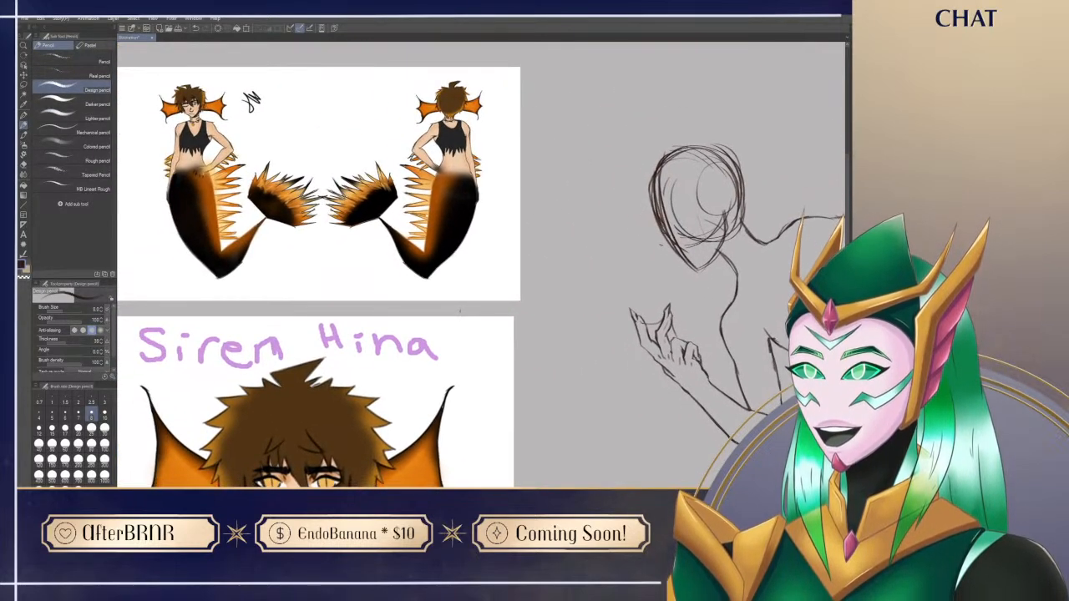
{"action": "left_click_drag", "start_coordinate": [561, 357], "coordinate": [325, 241]}
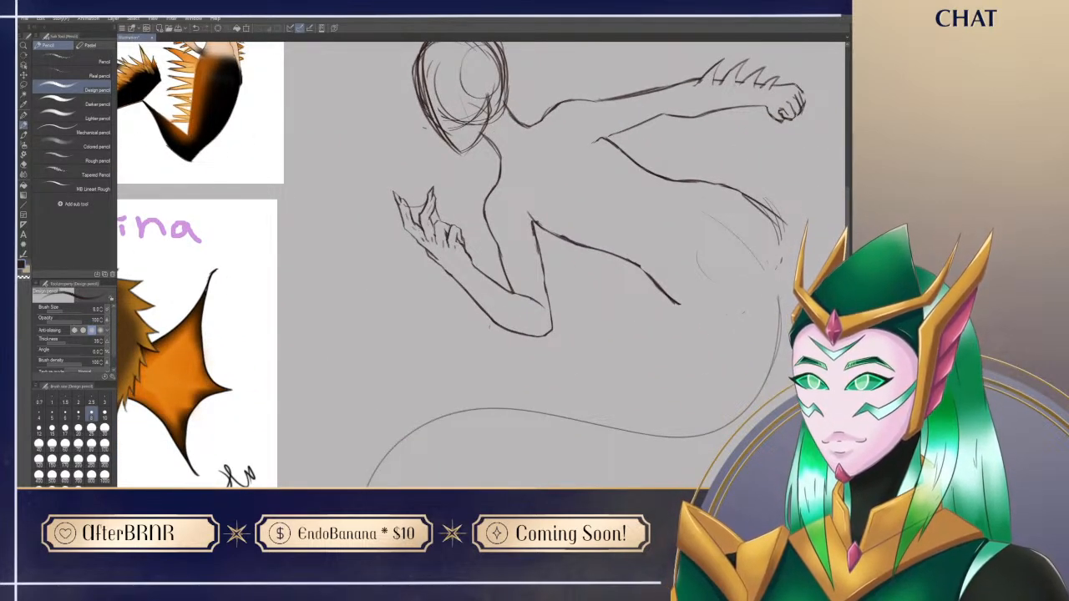
{"action": "mouse_move", "coordinate": [473, 363]}
{"action": "left_mouse_down"}
{"action": "mouse_move", "coordinate": [461, 385]}
{"action": "mouse_move", "coordinate": [448, 383]}
{"action": "left_mouse_up"}
{"action": "key", "text": "e"}
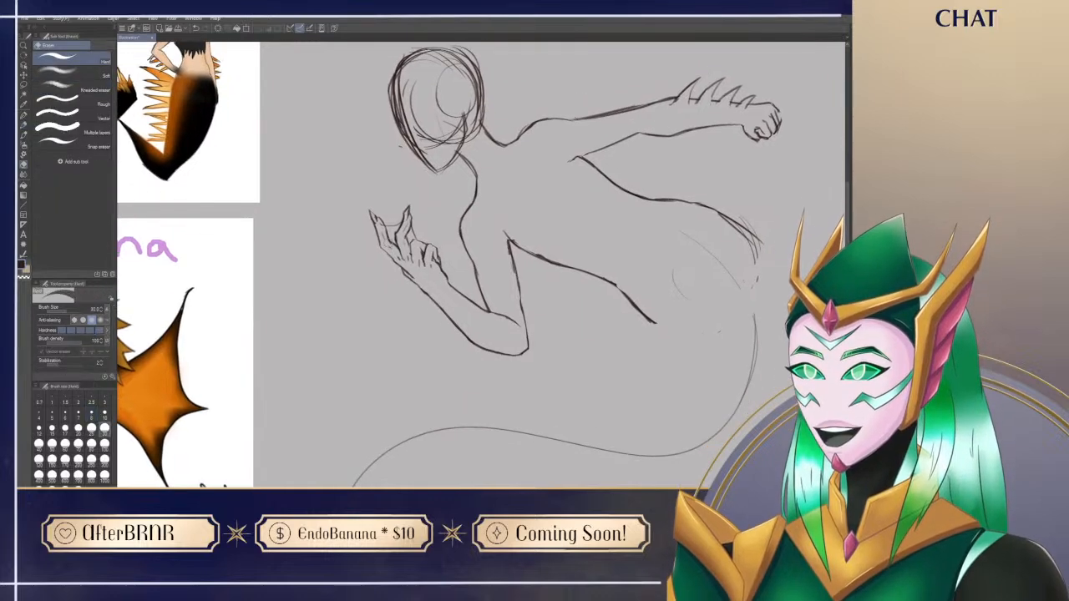
{"action": "key", "text": "p"}
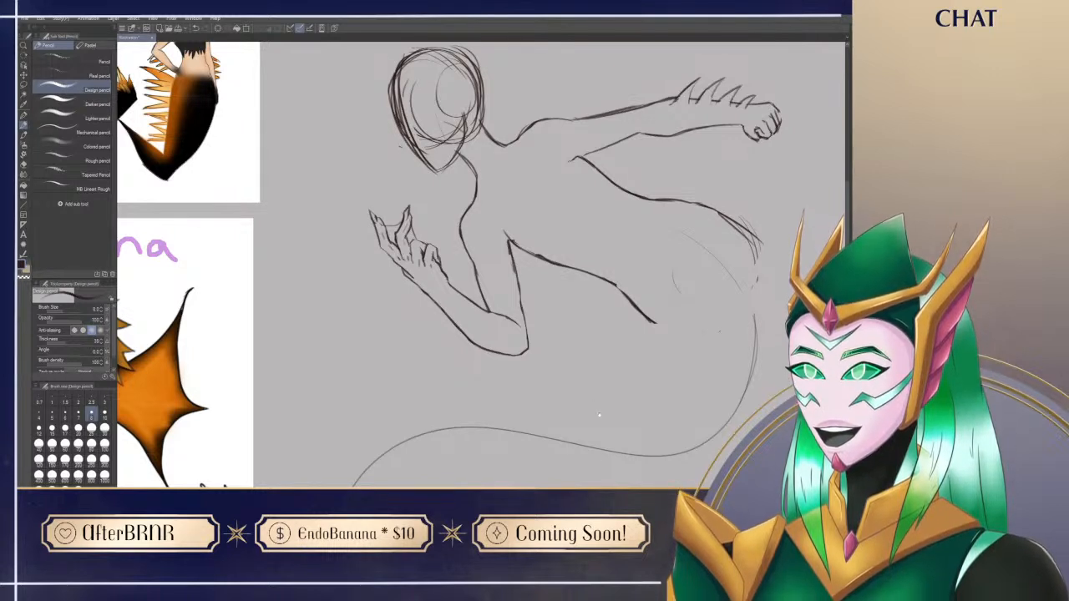
{"action": "scroll", "coordinate": [598, 414], "scroll_direction": "down", "scroll_amount": 2}
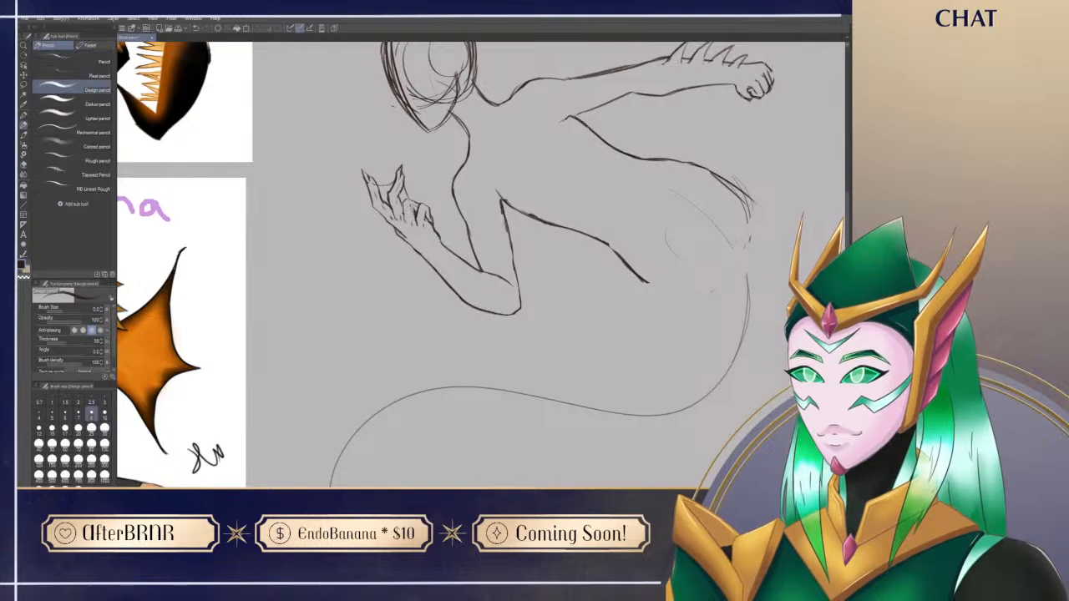
{"action": "mouse_move", "coordinate": [368, 261]}
{"action": "left_mouse_down"}
{"action": "mouse_move", "coordinate": [457, 209]}
{"action": "mouse_move", "coordinate": [612, 358]}
{"action": "left_mouse_up"}
{"action": "left_click_drag", "start_coordinate": [719, 332], "coordinate": [457, 256]}
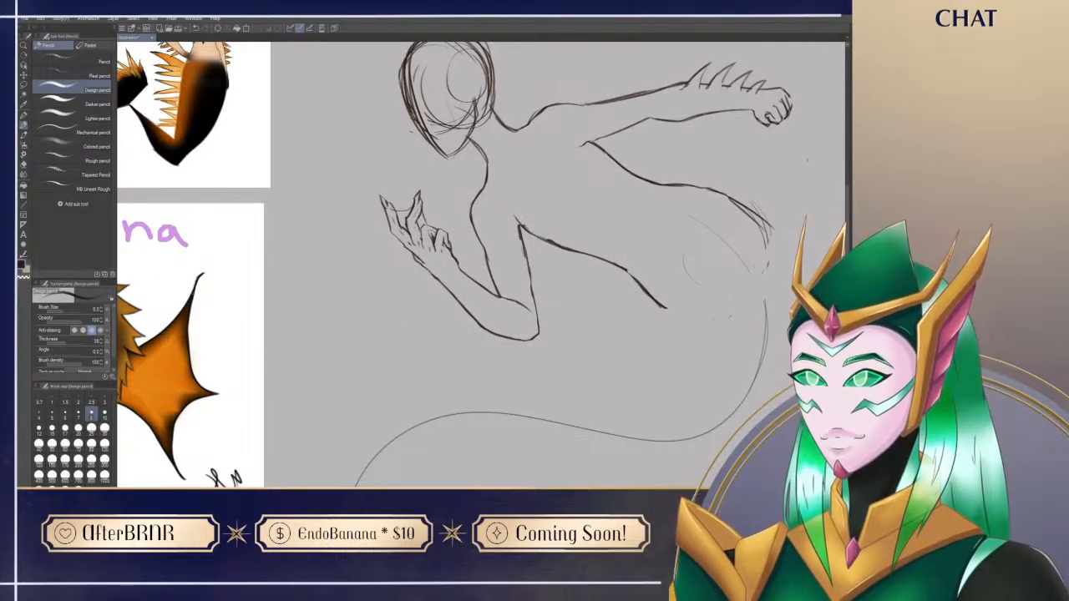
Step: Touch up the corner where the bent arm's upper-arm line meets the side of the torso
{"action": "key", "text": "e"}
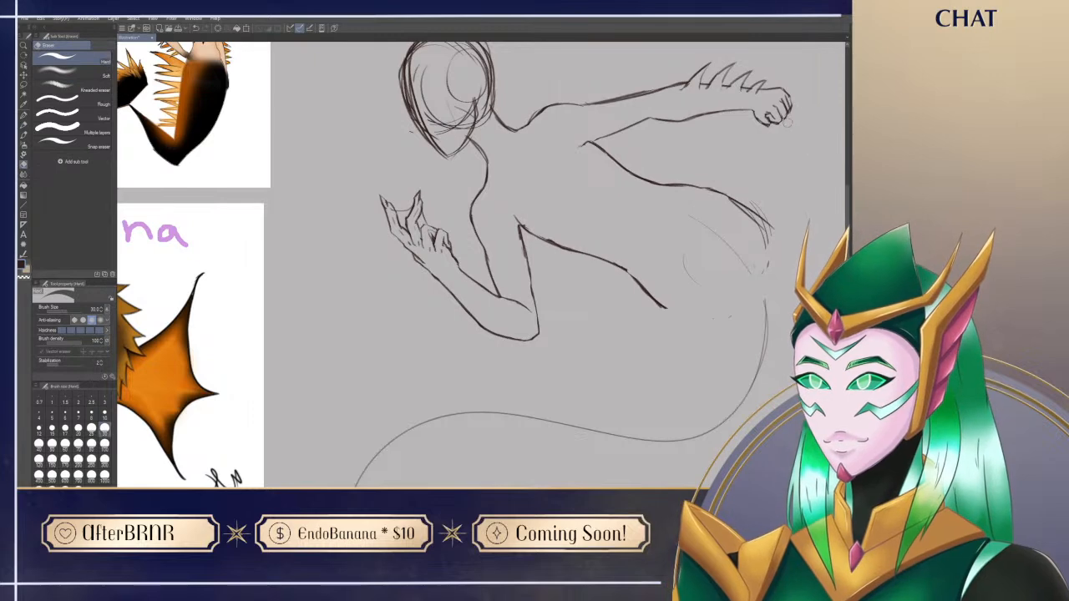
{"action": "key", "text": "p"}
{"action": "key", "text": "e"}
{"action": "key", "text": "p"}
{"action": "mouse_move", "coordinate": [744, 304]}
{"action": "left_mouse_down"}
{"action": "mouse_move", "coordinate": [615, 253]}
{"action": "mouse_move", "coordinate": [626, 323]}
{"action": "left_mouse_up"}
{"action": "key", "text": "e"}
{"action": "key", "text": "p"}
{"action": "key", "text": "e"}
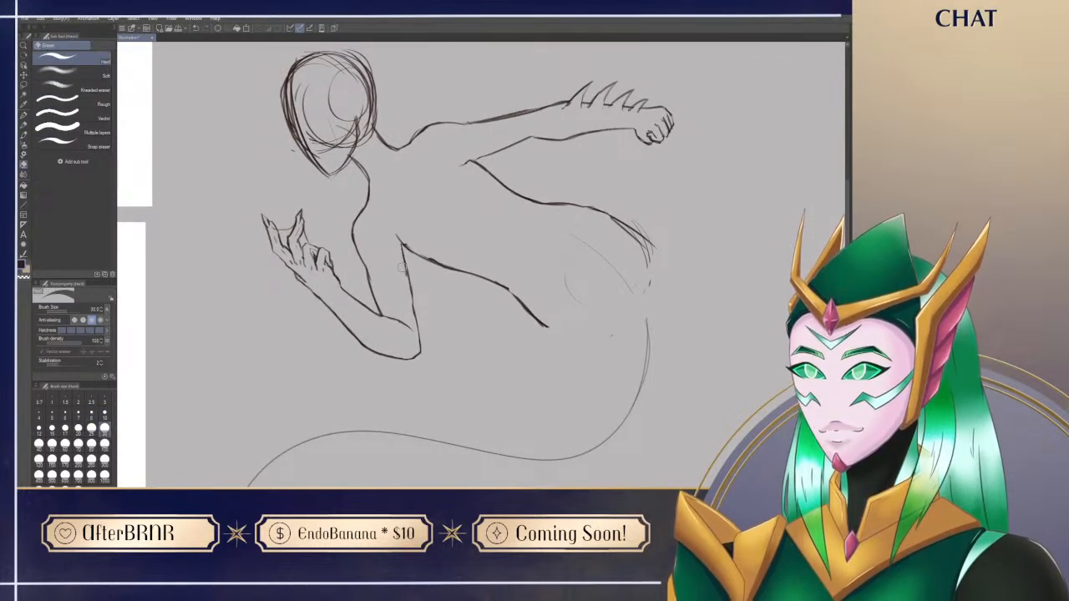
{"action": "key", "text": "p"}
{"action": "key", "text": "e"}
{"action": "key", "text": "p"}
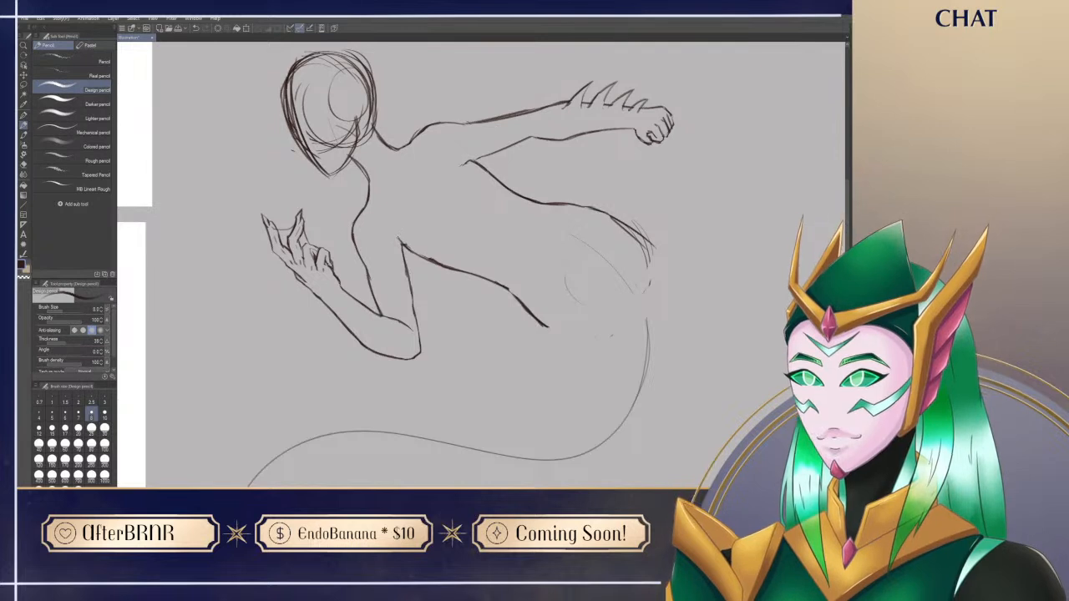
Step: Draw a short diagonal line from the outstretched arm's shoulder down into the upper torso, retrying until it sits well
{"action": "left_click_drag", "start_coordinate": [414, 186], "coordinate": [438, 134]}
{"action": "key", "text": "ctrl+z"}
{"action": "left_click_drag", "start_coordinate": [409, 179], "coordinate": [425, 142]}
{"action": "key", "text": "ctrl+z"}
{"action": "mouse_move", "coordinate": [413, 180]}
{"action": "left_mouse_down"}
{"action": "mouse_move", "coordinate": [428, 127]}
{"action": "mouse_move", "coordinate": [411, 183]}
{"action": "mouse_move", "coordinate": [424, 135]}
{"action": "left_mouse_up"}
{"action": "key", "text": "ctrl+z"}
{"action": "key", "text": "ctrl+z"}
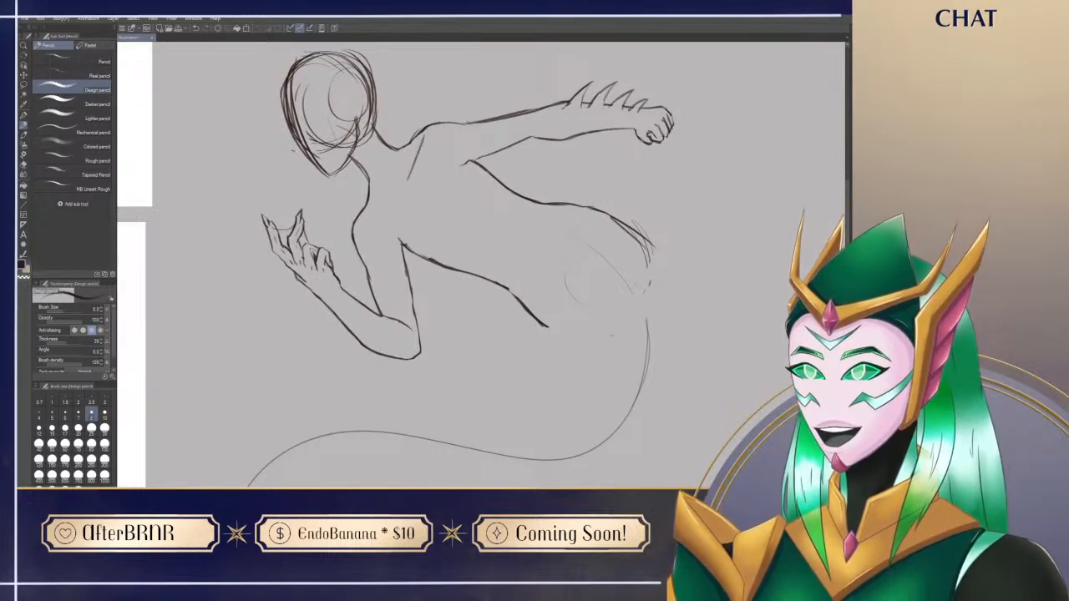
Step: Add a matching short line from the bent arm's shoulder into the torso and tidy where it joins the outline
{"action": "key", "text": "e"}
{"action": "mouse_move", "coordinate": [405, 183]}
{"action": "left_mouse_down"}
{"action": "mouse_move", "coordinate": [409, 170]}
{"action": "mouse_move", "coordinate": [438, 158]}
{"action": "mouse_move", "coordinate": [584, 213]}
{"action": "mouse_move", "coordinate": [470, 185]}
{"action": "mouse_move", "coordinate": [466, 211]}
{"action": "left_mouse_up"}
{"action": "key", "text": "p"}
{"action": "key", "text": "r"}
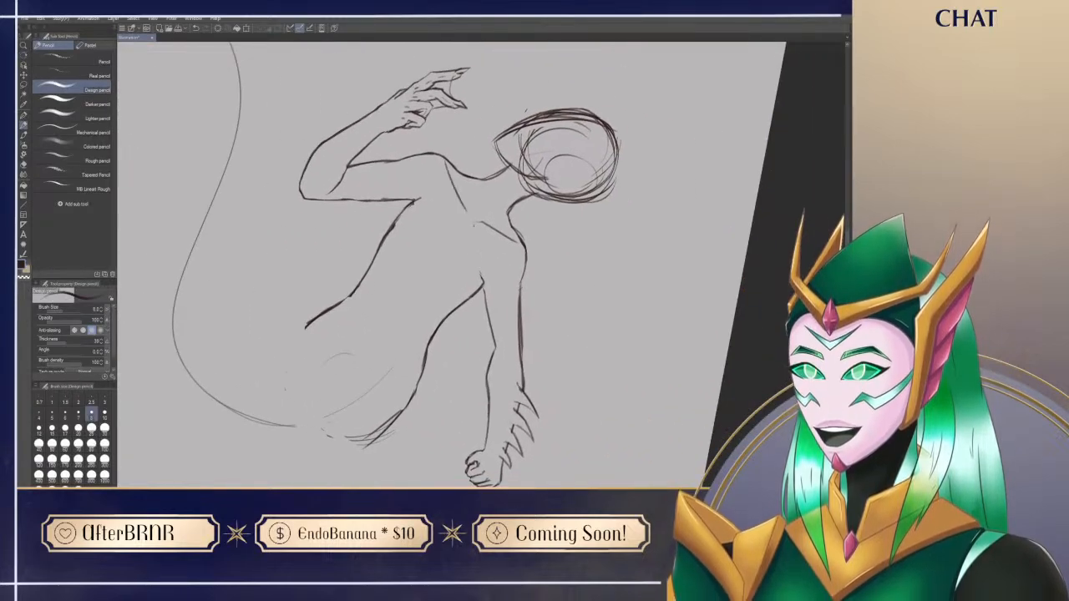
{"action": "key", "text": "e"}
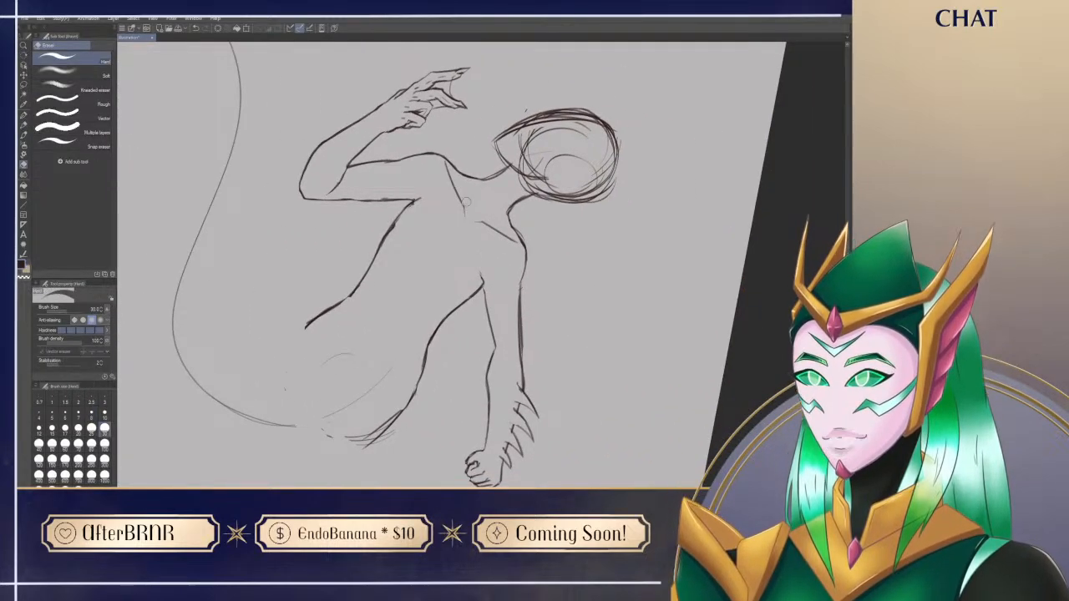
{"action": "key", "text": "p"}
{"action": "key", "text": "ctrl+@"}
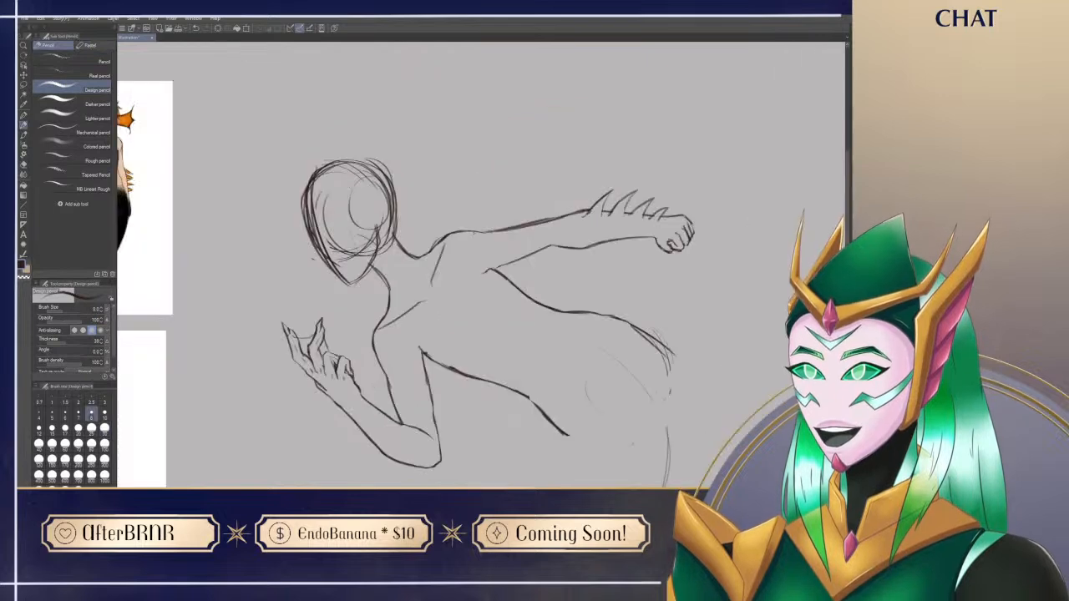
{"action": "key", "text": "e"}
{"action": "mouse_move", "coordinate": [376, 332]}
{"action": "left_mouse_down"}
{"action": "mouse_move", "coordinate": [419, 310]}
{"action": "mouse_move", "coordinate": [383, 328]}
{"action": "left_mouse_up"}
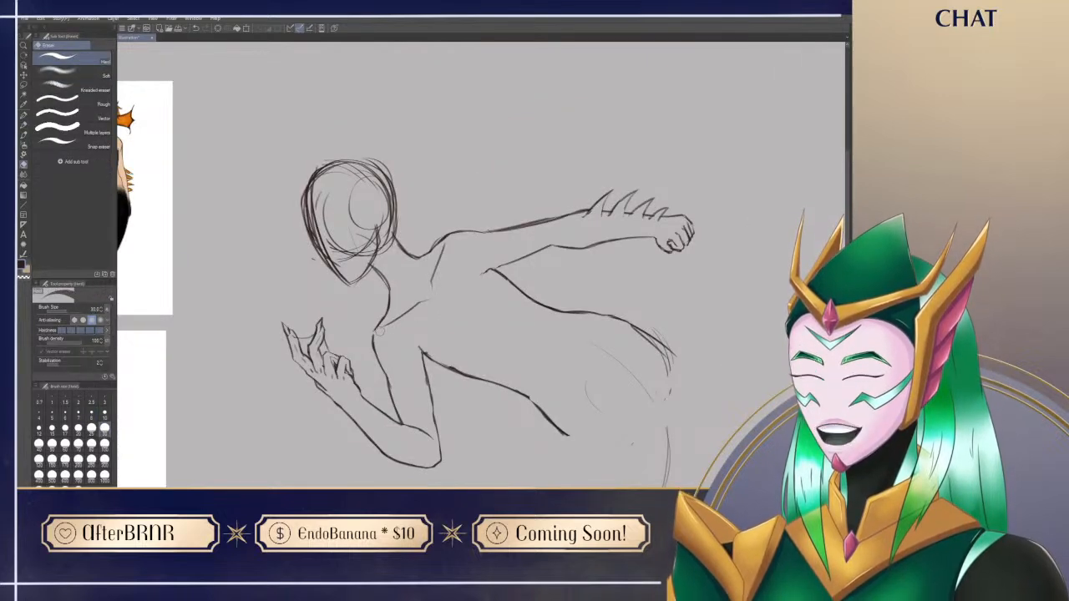
{"action": "key", "text": "p"}
{"action": "key", "text": "e"}
{"action": "key", "text": "p"}
{"action": "key", "text": "e"}
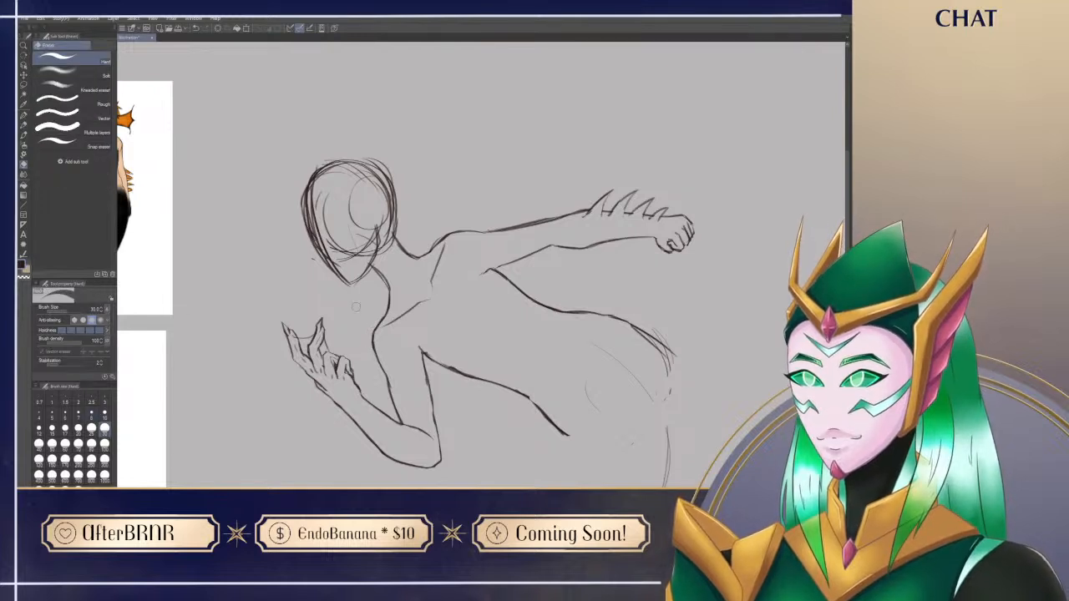
Step: Clean up the junction of neck and outstretched shoulder, and extend that arm's underarm line slightly into the torso
{"action": "key", "text": "p"}
{"action": "scroll", "coordinate": [473, 310], "scroll_direction": "down", "scroll_amount": 3}
{"action": "key", "text": "e"}
{"action": "key", "text": "p"}
{"action": "key", "text": "e"}
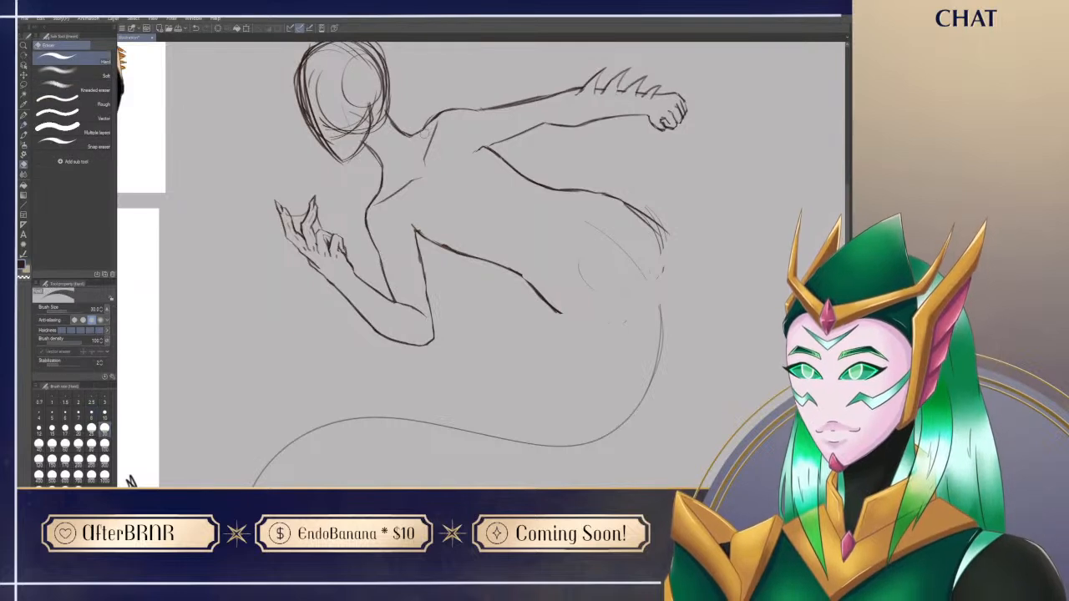
{"action": "key", "text": "p"}
{"action": "key", "text": "e"}
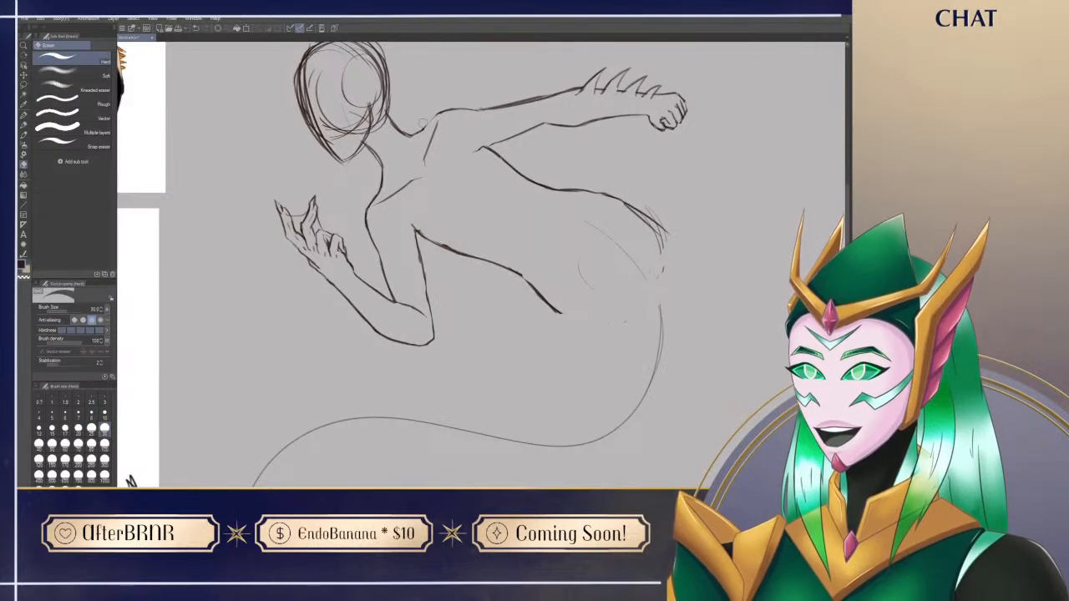
{"action": "key", "text": "p"}
{"action": "key", "text": "e"}
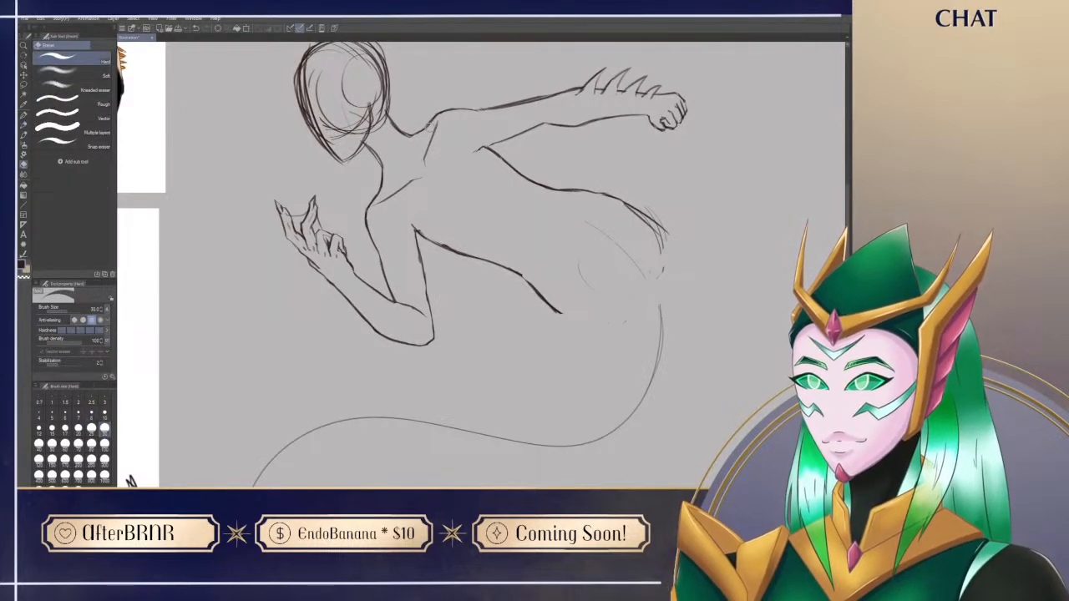
{"action": "key", "text": "p"}
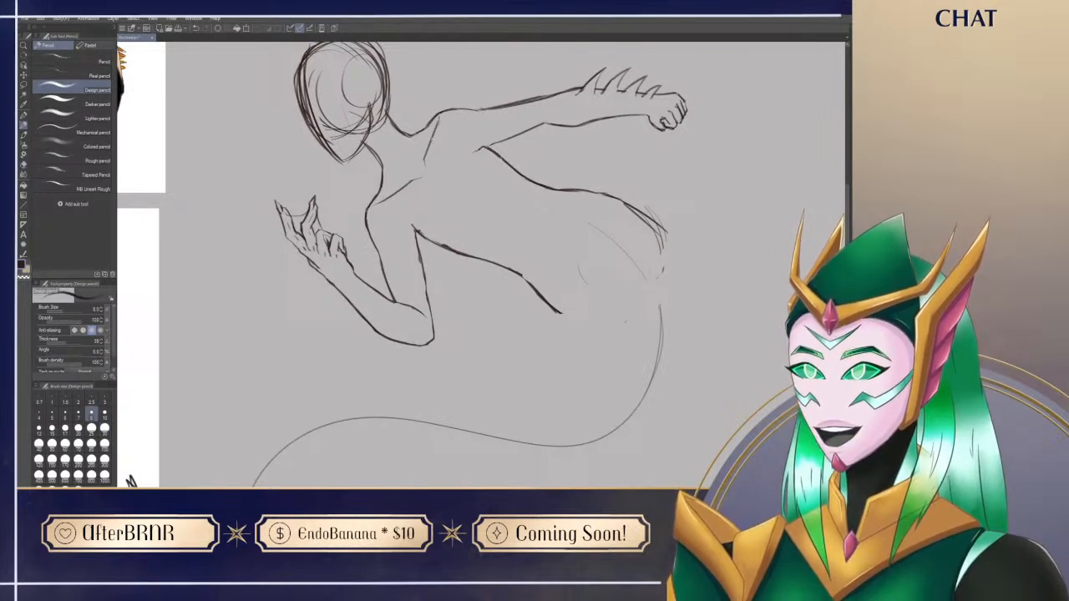
{"action": "left_click_drag", "start_coordinate": [455, 322], "coordinate": [439, 386]}
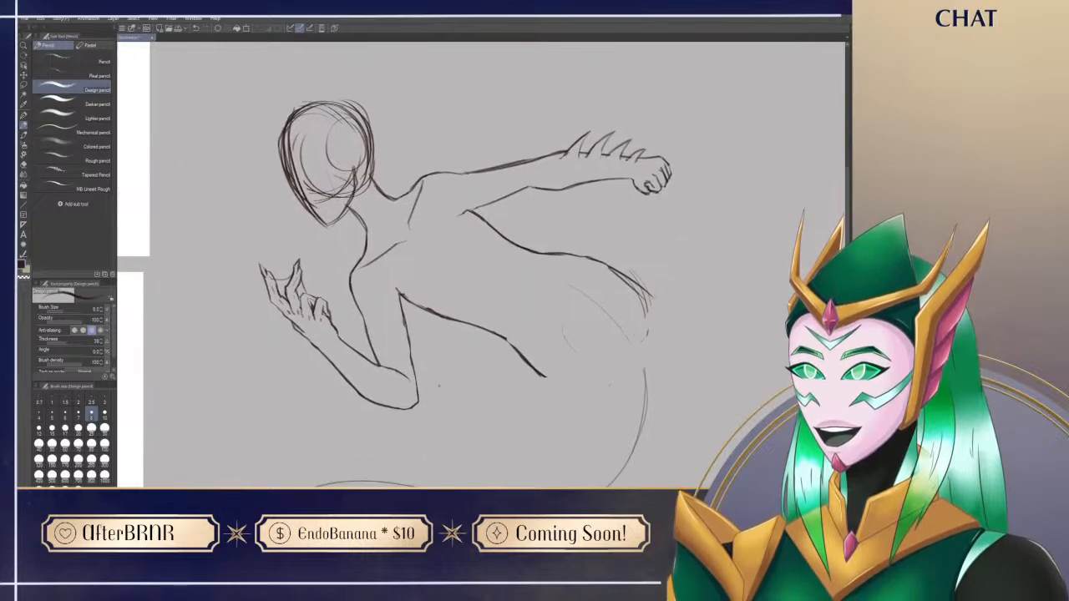
{"action": "left_click_drag", "start_coordinate": [460, 217], "coordinate": [496, 200]}
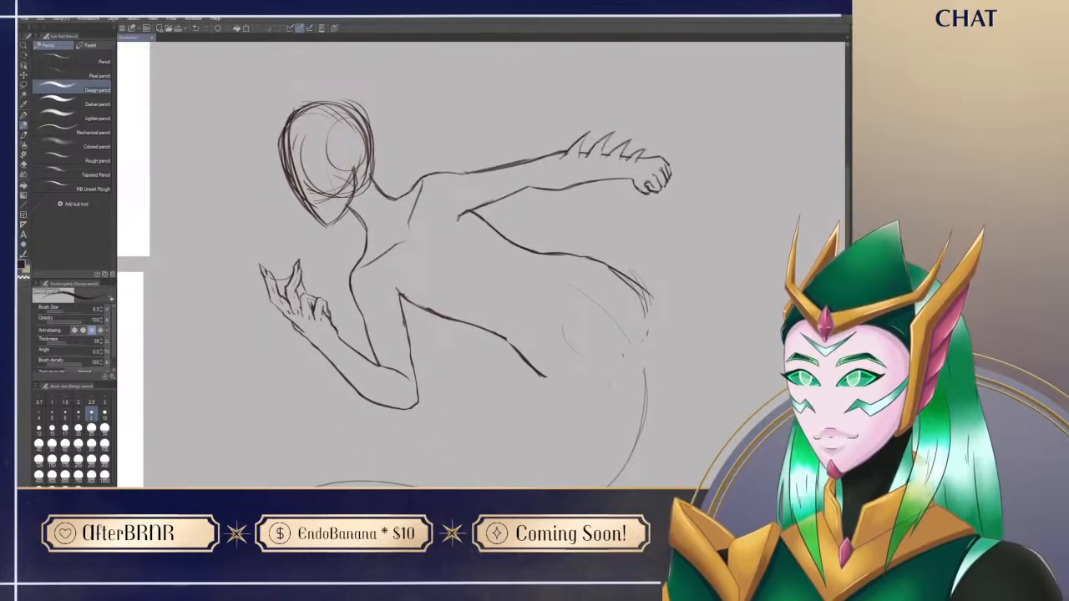
Step: Using the reference sheet, draw the first fin spike on the bent forearm's outer edge below the wrist and clear the line at its base
{"action": "mouse_move", "coordinate": [520, 422]}
{"action": "left_mouse_down"}
{"action": "mouse_move", "coordinate": [718, 353]}
{"action": "mouse_move", "coordinate": [790, 409]}
{"action": "mouse_move", "coordinate": [787, 434]}
{"action": "left_mouse_up"}
{"action": "mouse_move", "coordinate": [663, 395]}
{"action": "left_mouse_down"}
{"action": "mouse_move", "coordinate": [691, 366]}
{"action": "mouse_move", "coordinate": [851, 413]}
{"action": "left_mouse_up"}
{"action": "mouse_move", "coordinate": [749, 440]}
{"action": "left_mouse_down"}
{"action": "mouse_move", "coordinate": [656, 283]}
{"action": "mouse_move", "coordinate": [654, 420]}
{"action": "left_mouse_up"}
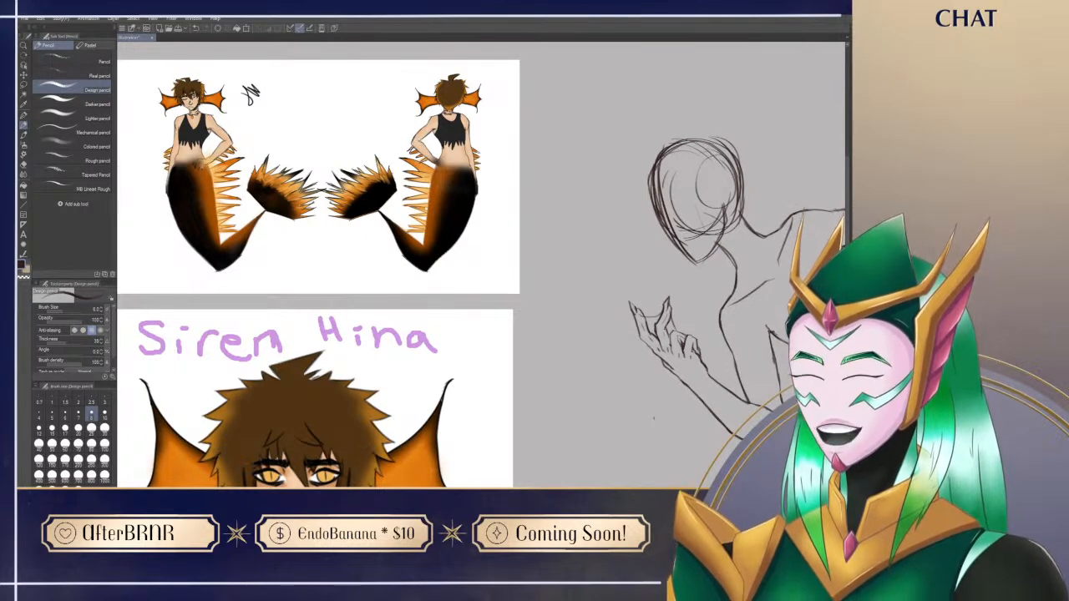
{"action": "mouse_move", "coordinate": [654, 417]}
{"action": "left_mouse_down"}
{"action": "mouse_move", "coordinate": [663, 317]}
{"action": "mouse_move", "coordinate": [760, 387]}
{"action": "mouse_move", "coordinate": [640, 430]}
{"action": "mouse_move", "coordinate": [643, 445]}
{"action": "mouse_move", "coordinate": [740, 389]}
{"action": "mouse_move", "coordinate": [543, 384]}
{"action": "mouse_move", "coordinate": [529, 355]}
{"action": "left_mouse_up"}
{"action": "left_click_drag", "start_coordinate": [395, 204], "coordinate": [413, 251]}
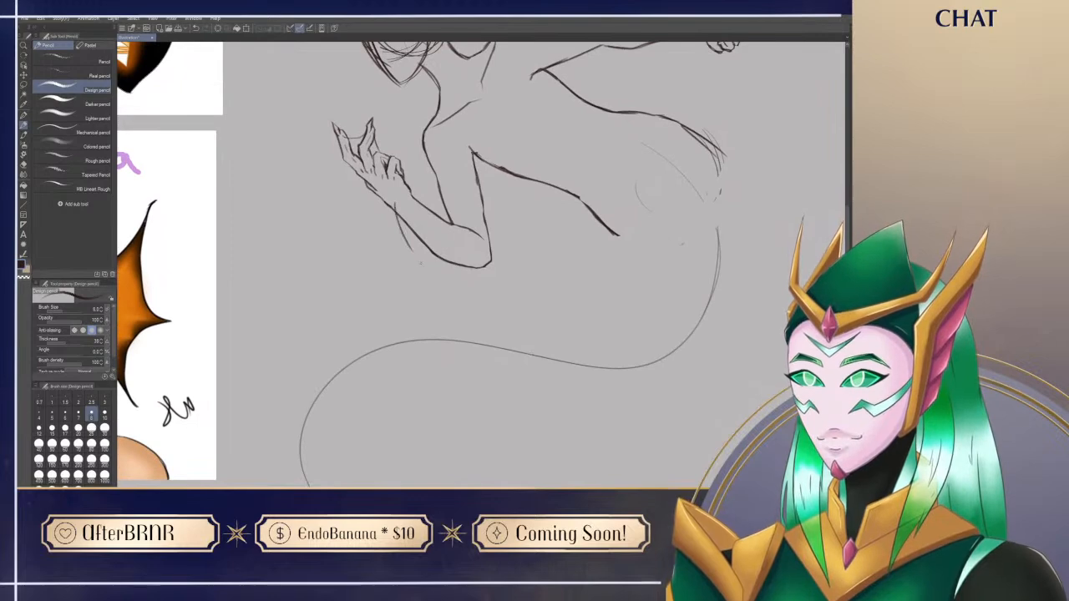
{"action": "mouse_move", "coordinate": [349, 316]}
{"action": "left_mouse_down"}
{"action": "mouse_move", "coordinate": [497, 461]}
{"action": "mouse_move", "coordinate": [493, 445]}
{"action": "mouse_move", "coordinate": [330, 387]}
{"action": "mouse_move", "coordinate": [334, 368]}
{"action": "left_mouse_up"}
{"action": "left_click_drag", "start_coordinate": [369, 253], "coordinate": [378, 294]}
{"action": "key", "text": "ctrl+z"}
{"action": "key", "text": "e"}
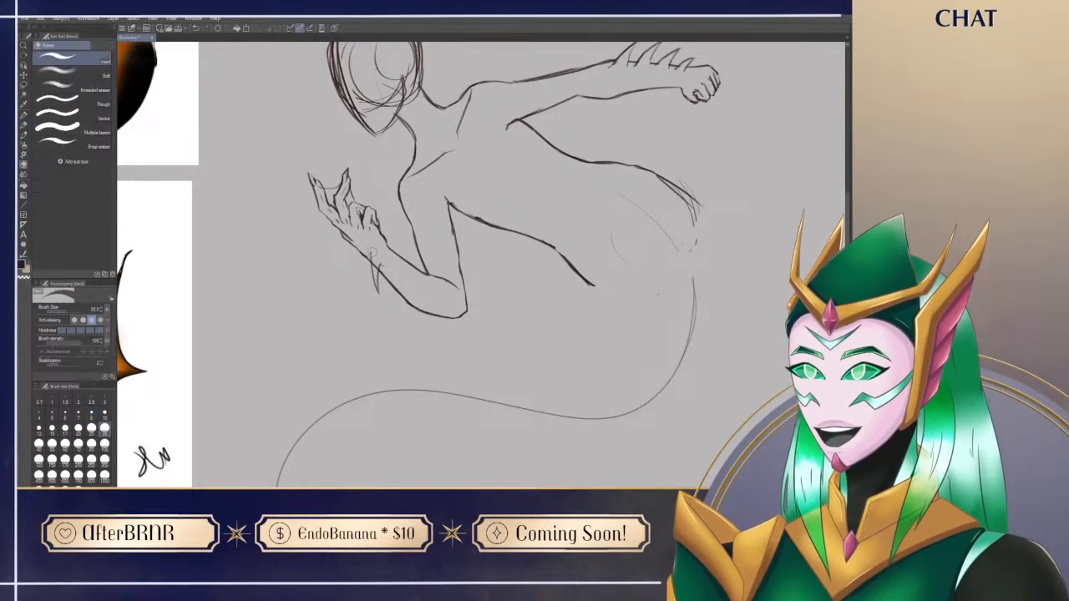
{"action": "mouse_move", "coordinate": [377, 260]}
{"action": "left_mouse_down"}
{"action": "mouse_move", "coordinate": [377, 272]}
{"action": "mouse_move", "coordinate": [378, 261]}
{"action": "left_mouse_up"}
{"action": "key", "text": "p"}
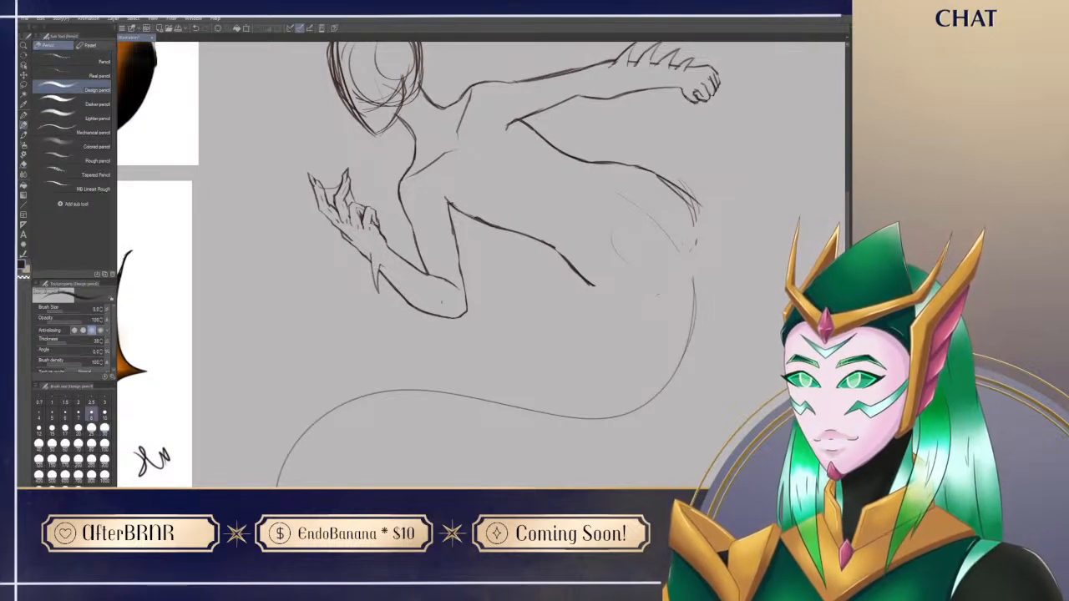
Step: Draw a pointed fin spike on the outer edge of the bent forearm near the elbow
{"action": "mouse_move", "coordinate": [452, 307]}
{"action": "left_mouse_down"}
{"action": "mouse_move", "coordinate": [479, 342]}
{"action": "mouse_move", "coordinate": [470, 340]}
{"action": "left_mouse_up"}
{"action": "key", "text": "ctrl+z"}
{"action": "key", "text": "ctrl+z"}
{"action": "left_click_drag", "start_coordinate": [438, 305], "coordinate": [468, 336]}
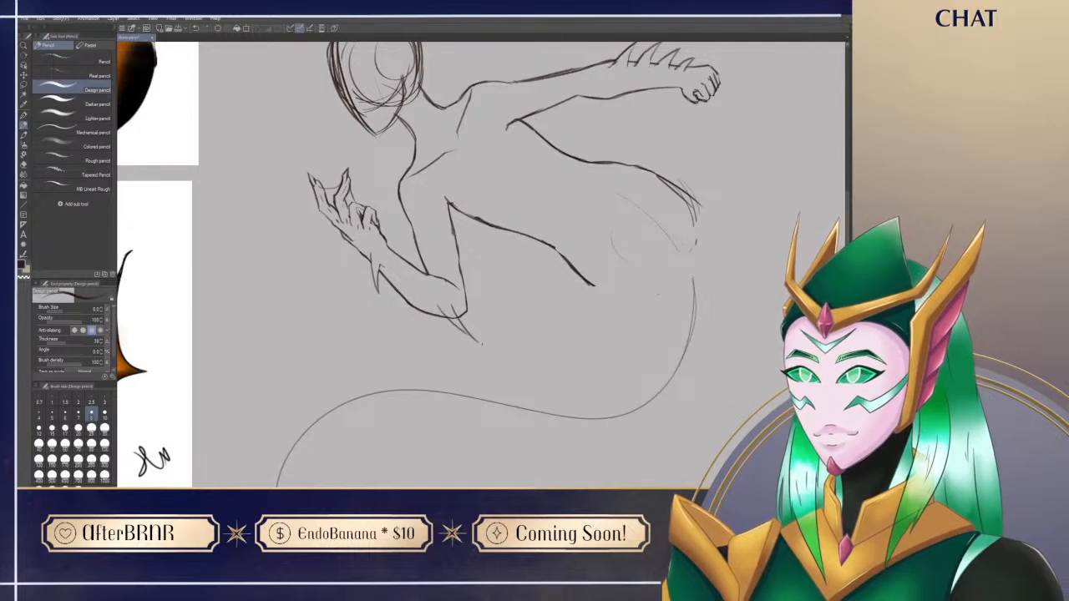
{"action": "key", "text": "e"}
{"action": "key", "text": "p"}
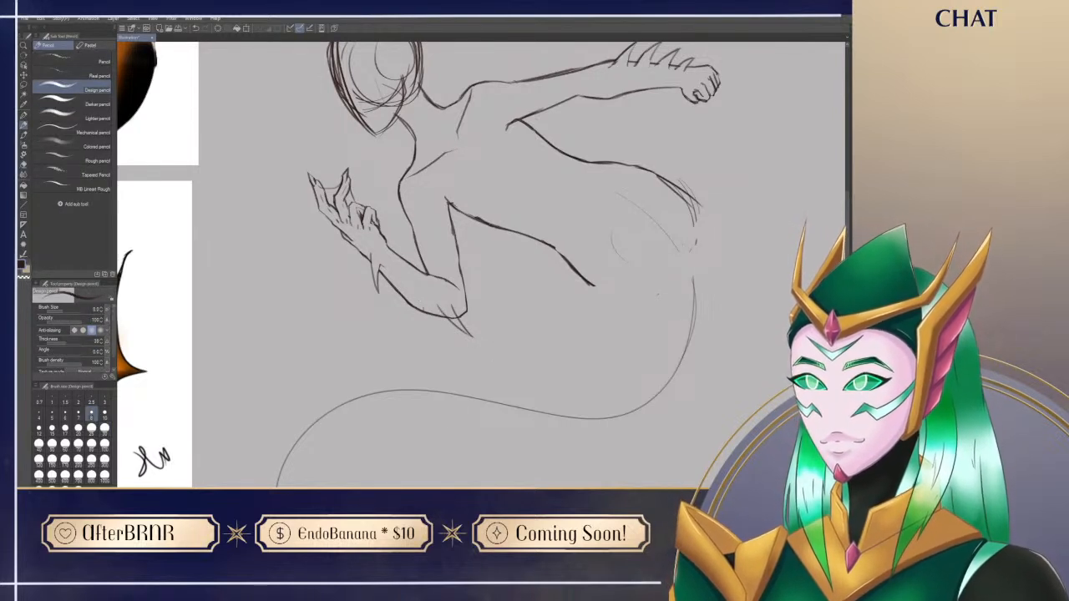
Step: Add further fin spikes between the elbow spike and the wrist spike on the bent forearm
{"action": "left_click_drag", "start_coordinate": [414, 292], "coordinate": [441, 334]}
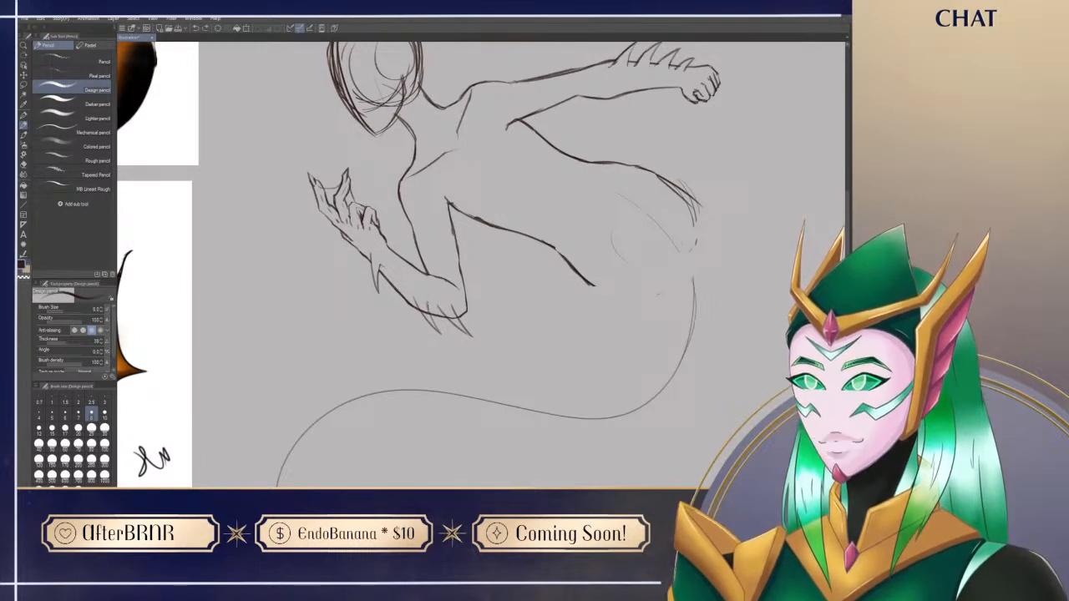
{"action": "left_click_drag", "start_coordinate": [391, 283], "coordinate": [407, 319]}
{"action": "key", "text": "ctrl+z"}
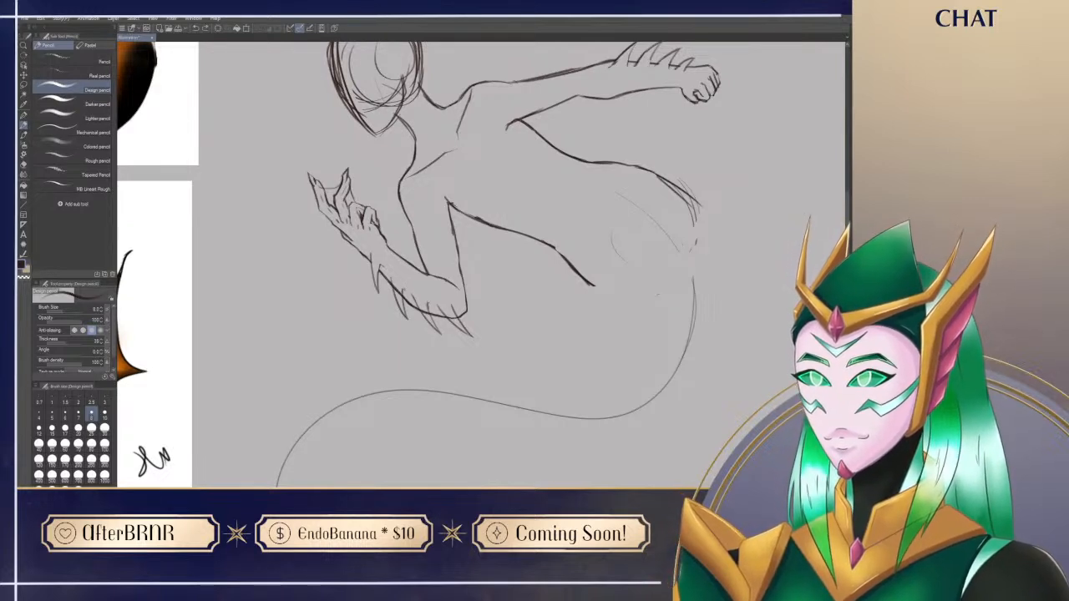
Step: Erase the overlapping forearm line at the fin spikes' bases and touch up the edges between the spikes
{"action": "key", "text": "e"}
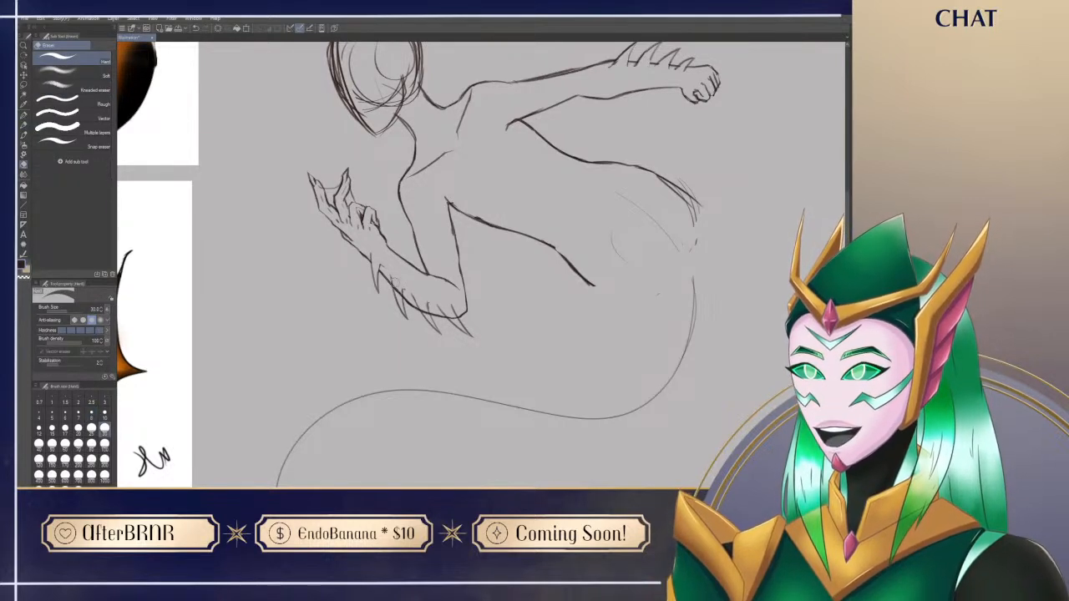
{"action": "mouse_move", "coordinate": [398, 291]}
{"action": "left_mouse_down"}
{"action": "mouse_move", "coordinate": [408, 314]}
{"action": "mouse_move", "coordinate": [425, 308]}
{"action": "mouse_move", "coordinate": [429, 323]}
{"action": "left_mouse_up"}
{"action": "key", "text": "p"}
{"action": "key", "text": "ctrl+z"}
{"action": "key", "text": "e"}
{"action": "key", "text": "p"}
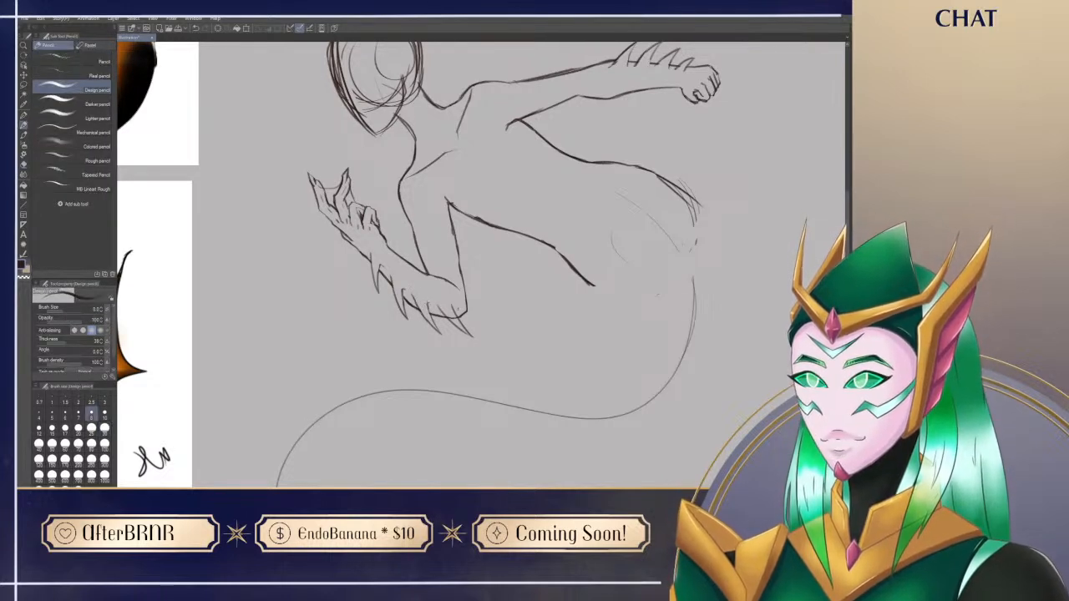
{"action": "key", "text": "e"}
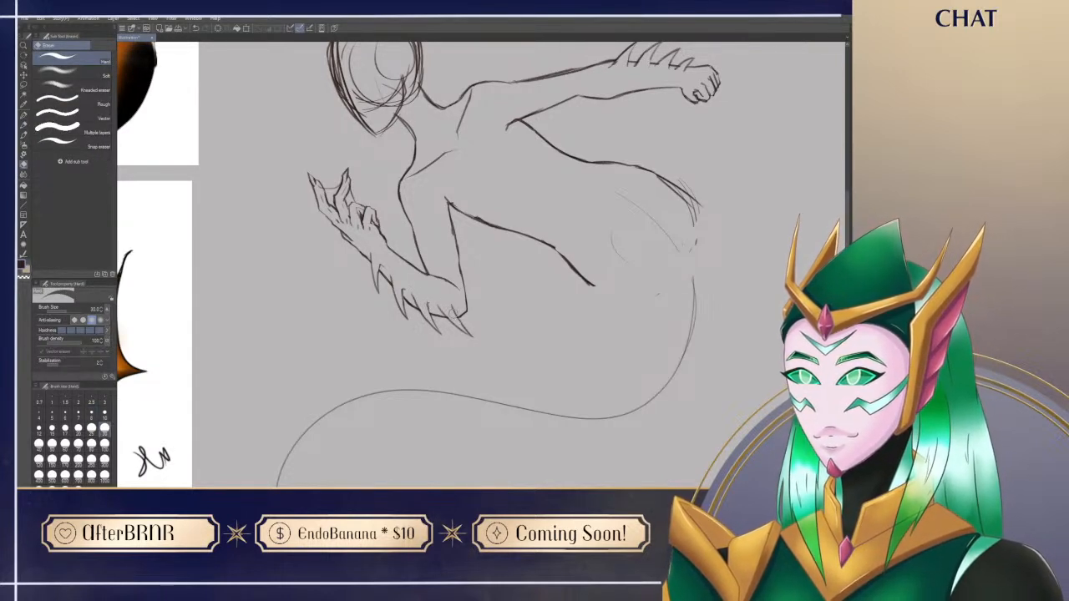
{"action": "key", "text": "p"}
{"action": "key", "text": "e"}
{"action": "mouse_move", "coordinate": [447, 300]}
{"action": "left_mouse_down"}
{"action": "mouse_move", "coordinate": [458, 306]}
{"action": "mouse_move", "coordinate": [451, 302]}
{"action": "mouse_move", "coordinate": [415, 443]}
{"action": "left_mouse_up"}
{"action": "key", "text": "p"}
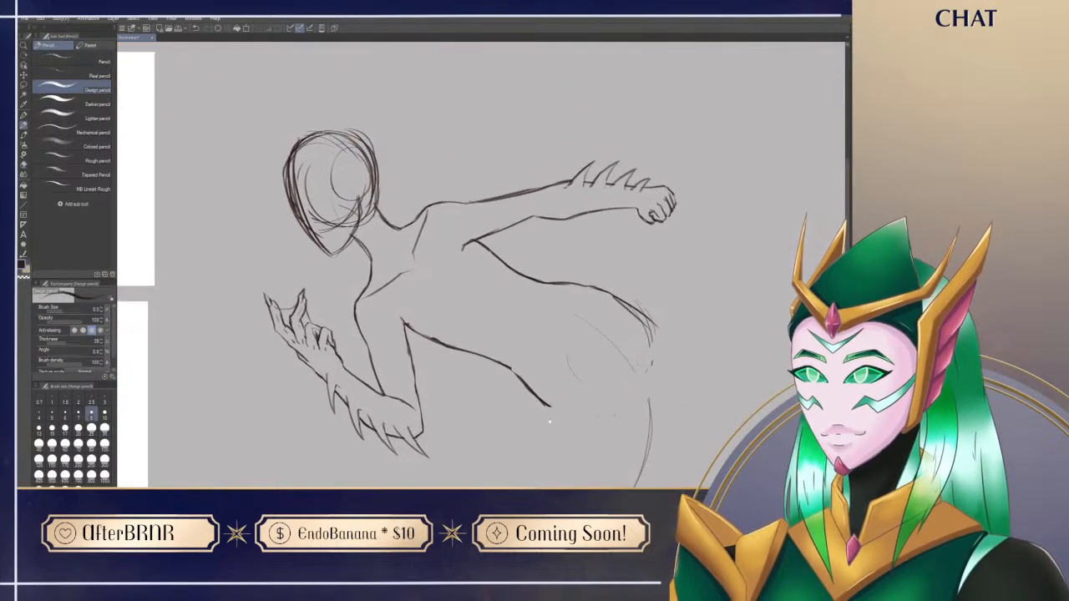
{"action": "left_click_drag", "start_coordinate": [574, 421], "coordinate": [562, 358]}
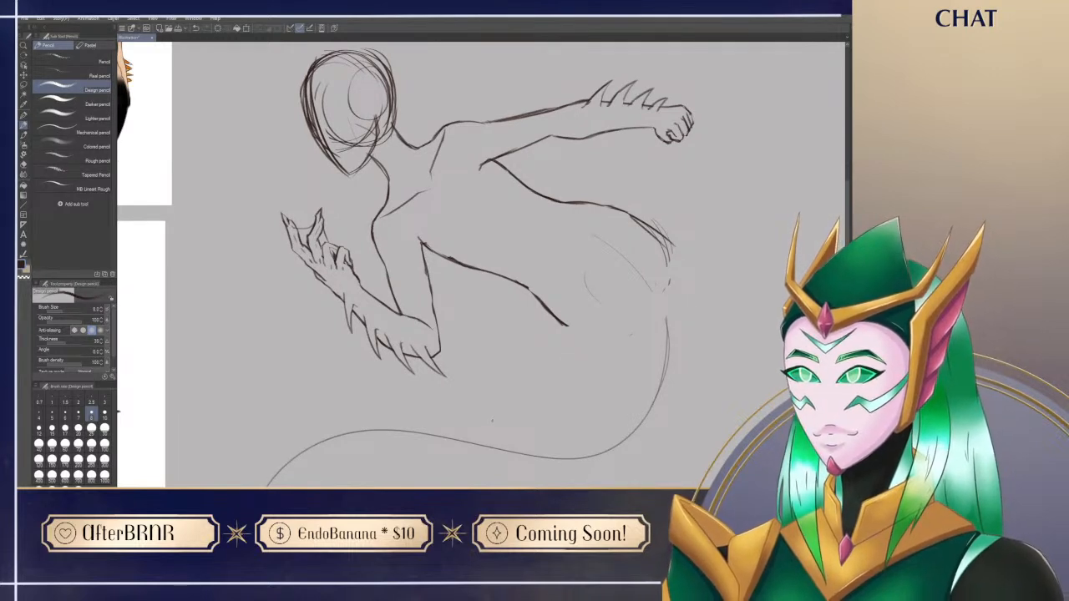
Step: Using the reference sheet's tail, draw the outer body line from the hip curving down outside the tail guideline
{"action": "mouse_move", "coordinate": [721, 393]}
{"action": "left_mouse_down"}
{"action": "mouse_move", "coordinate": [704, 418]}
{"action": "mouse_move", "coordinate": [747, 393]}
{"action": "left_mouse_up"}
{"action": "mouse_move", "coordinate": [719, 472]}
{"action": "left_mouse_down"}
{"action": "mouse_move", "coordinate": [709, 442]}
{"action": "mouse_move", "coordinate": [753, 350]}
{"action": "left_mouse_up"}
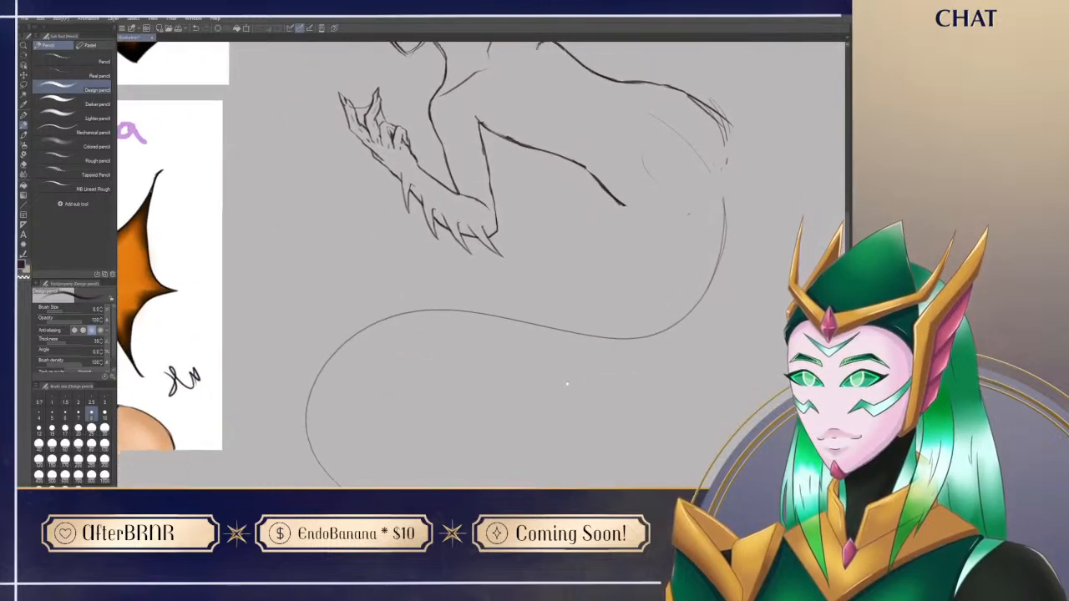
{"action": "left_click_drag", "start_coordinate": [564, 386], "coordinate": [609, 446]}
{"action": "left_click_drag", "start_coordinate": [231, 302], "coordinate": [251, 566]}
{"action": "mouse_move", "coordinate": [220, 108]}
{"action": "left_mouse_down"}
{"action": "mouse_move", "coordinate": [275, 327]}
{"action": "mouse_move", "coordinate": [266, 320]}
{"action": "left_mouse_up"}
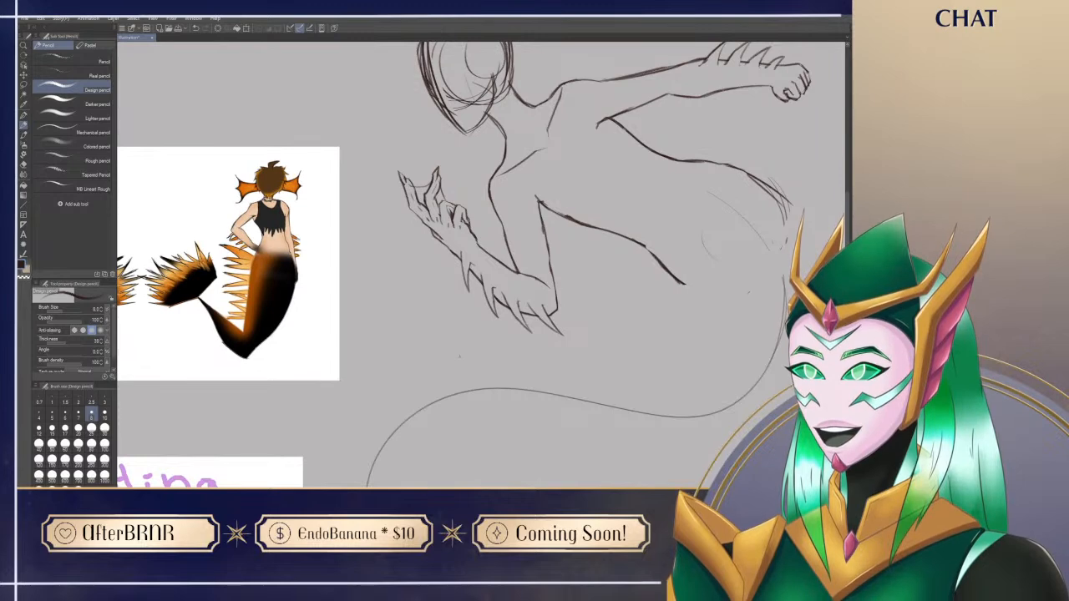
{"action": "left_click_drag", "start_coordinate": [486, 341], "coordinate": [471, 345]}
{"action": "left_click_drag", "start_coordinate": [659, 468], "coordinate": [561, 352]}
{"action": "mouse_move", "coordinate": [461, 404]}
{"action": "left_mouse_down"}
{"action": "mouse_move", "coordinate": [613, 373]}
{"action": "mouse_move", "coordinate": [620, 432]}
{"action": "mouse_move", "coordinate": [574, 513]}
{"action": "left_mouse_up"}
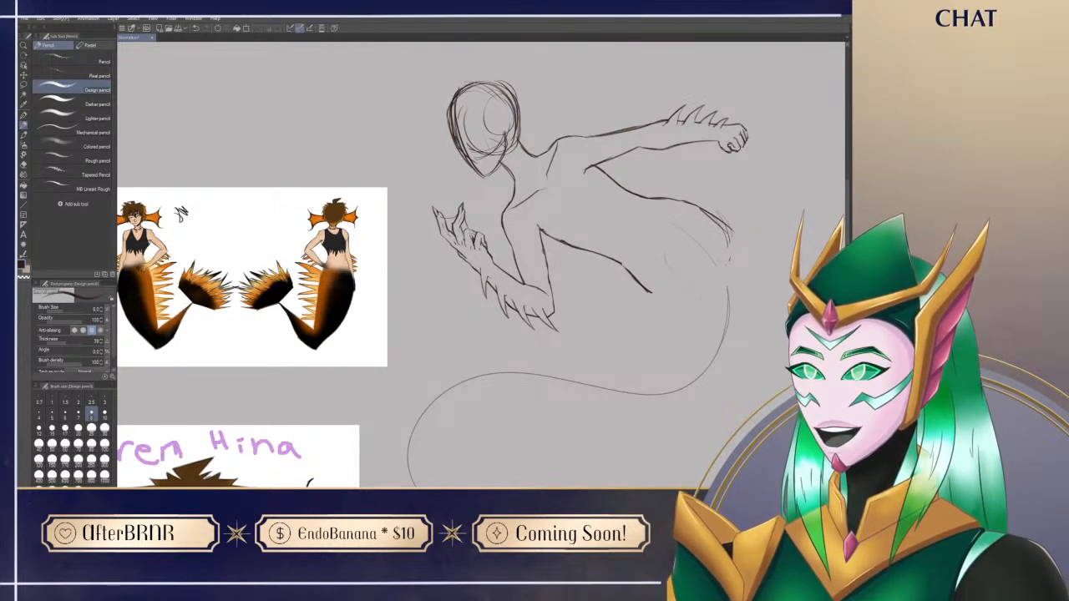
{"action": "left_click_drag", "start_coordinate": [682, 417], "coordinate": [498, 412]}
{"action": "left_click_drag", "start_coordinate": [528, 209], "coordinate": [574, 328]}
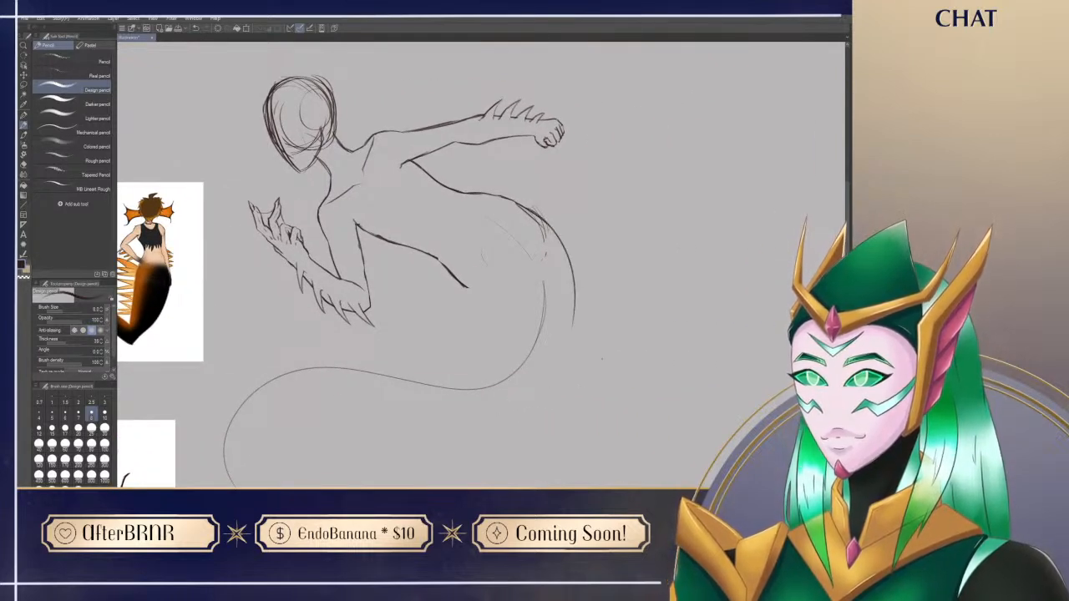
{"action": "mouse_move", "coordinate": [516, 200]}
{"action": "left_mouse_down"}
{"action": "mouse_move", "coordinate": [584, 261]}
{"action": "mouse_move", "coordinate": [593, 315]}
{"action": "left_mouse_up"}
{"action": "key", "text": "ctrl+z"}
{"action": "left_click_drag", "start_coordinate": [548, 221], "coordinate": [572, 366]}
{"action": "left_click_drag", "start_coordinate": [574, 443], "coordinate": [628, 349]}
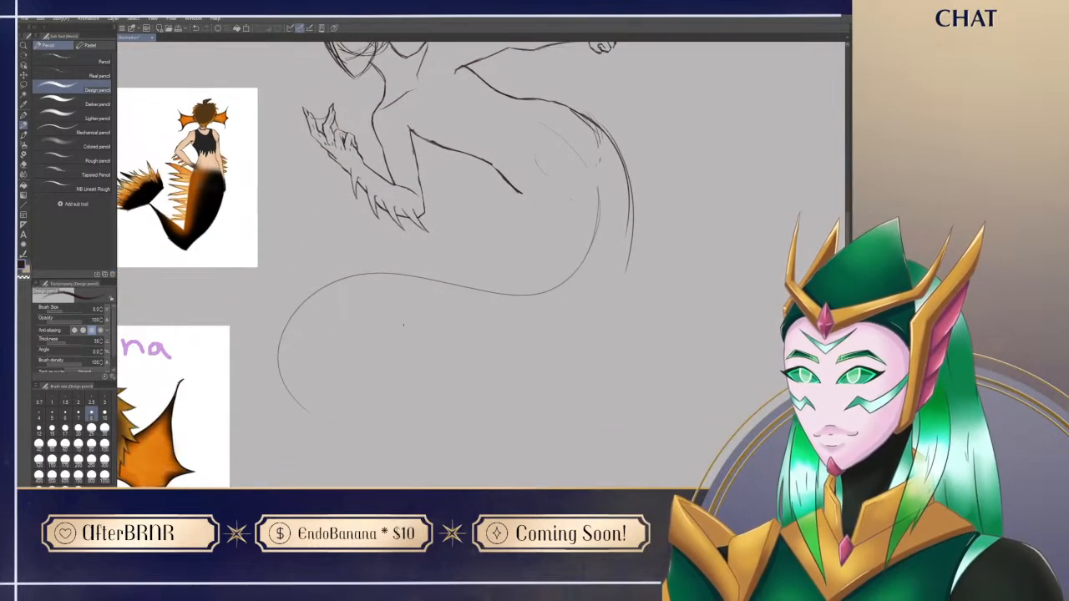
Step: Draw the inner edge of the tail from the waist around the bend and along the guideline toward the curled end
{"action": "left_click_drag", "start_coordinate": [409, 410], "coordinate": [483, 369]}
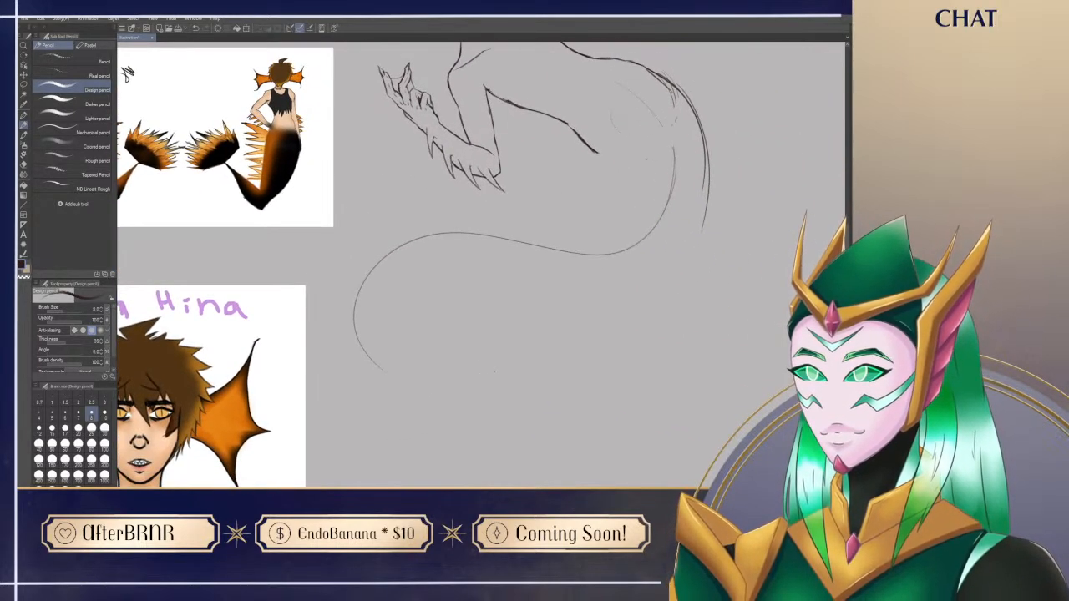
{"action": "left_click_drag", "start_coordinate": [594, 149], "coordinate": [610, 224]}
{"action": "key", "text": "ctrl+z"}
{"action": "mouse_move", "coordinate": [589, 149]}
{"action": "left_mouse_down"}
{"action": "mouse_move", "coordinate": [600, 243]}
{"action": "mouse_move", "coordinate": [604, 223]}
{"action": "mouse_move", "coordinate": [391, 247]}
{"action": "left_mouse_up"}
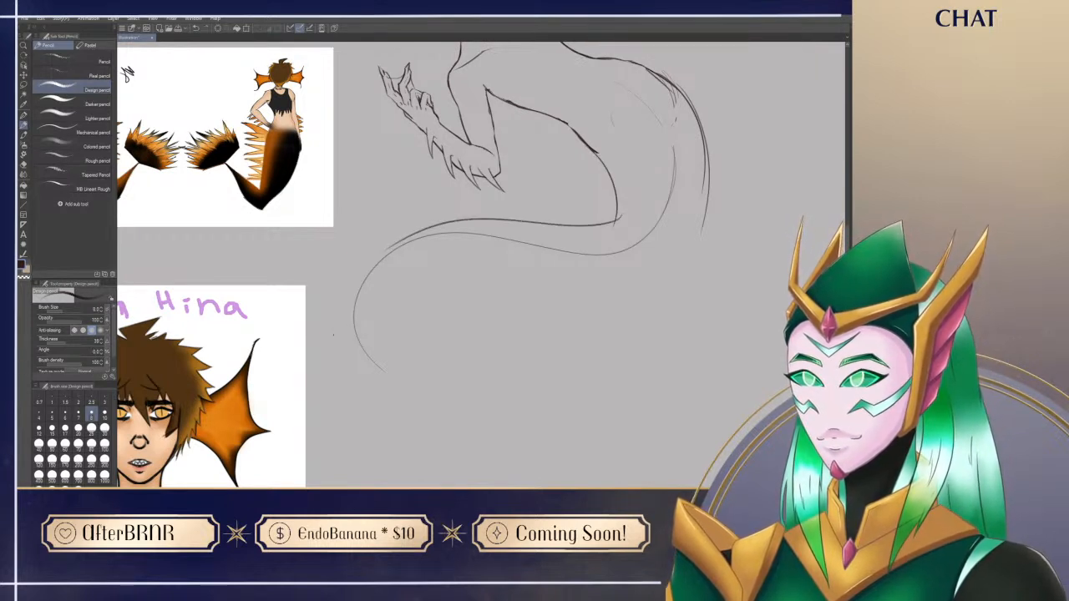
{"action": "mouse_move", "coordinate": [379, 368]}
{"action": "left_mouse_down"}
{"action": "mouse_move", "coordinate": [419, 255]}
{"action": "mouse_move", "coordinate": [451, 437]}
{"action": "mouse_move", "coordinate": [424, 402]}
{"action": "left_mouse_up"}
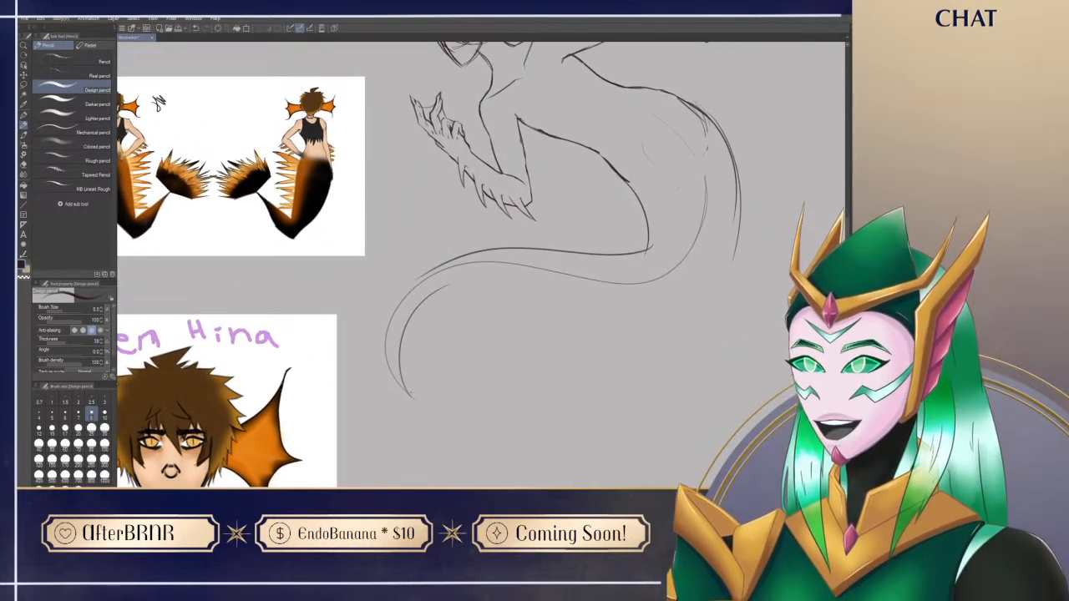
Step: Redraw the outer edge of the tail's curl where it narrows toward the tip, retrying the stroke
{"action": "left_click_drag", "start_coordinate": [385, 349], "coordinate": [432, 266]}
{"action": "key", "text": "ctrl+z"}
{"action": "left_click_drag", "start_coordinate": [386, 351], "coordinate": [437, 269]}
{"action": "key", "text": "ctrl+z"}
{"action": "left_click_drag", "start_coordinate": [385, 348], "coordinate": [433, 265]}
{"action": "key", "text": "ctrl+z"}
{"action": "left_click_drag", "start_coordinate": [385, 349], "coordinate": [434, 269]}
{"action": "key", "text": "ctrl+z"}
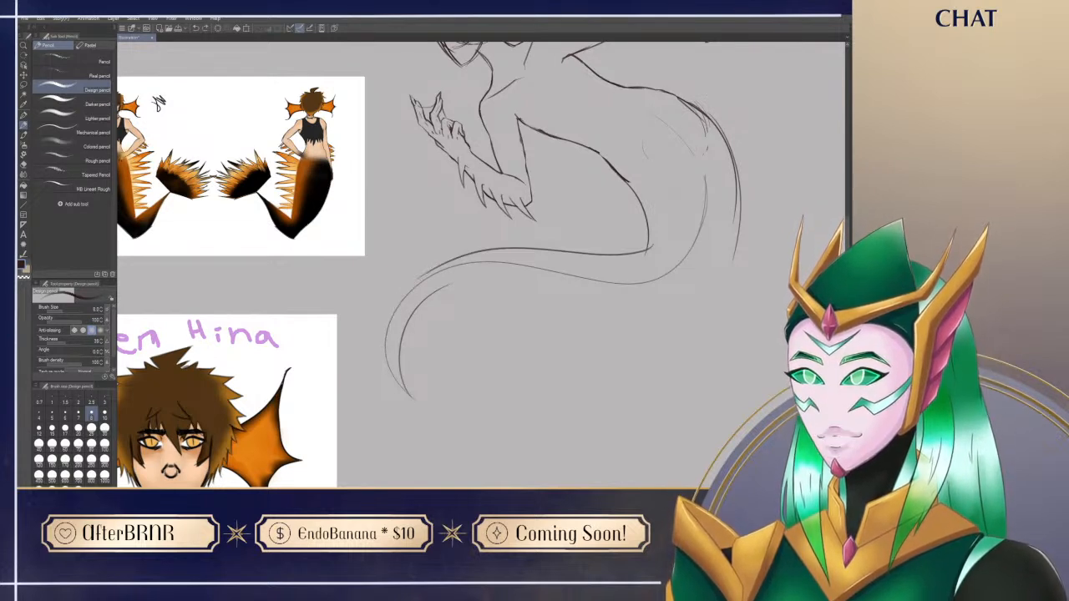
{"action": "left_click_drag", "start_coordinate": [386, 351], "coordinate": [425, 276]}
{"action": "key", "text": "ctrl+z"}
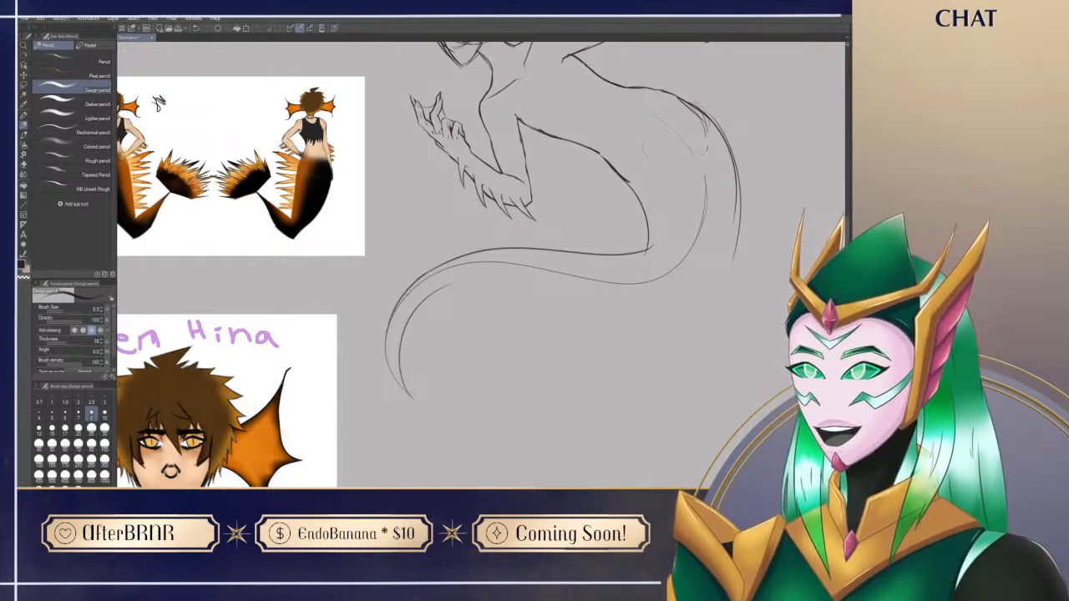
Step: Draw the tail's underside from the narrow curl around the large bend and join it to the outer hip line
{"action": "left_click_drag", "start_coordinate": [435, 285], "coordinate": [654, 307]}
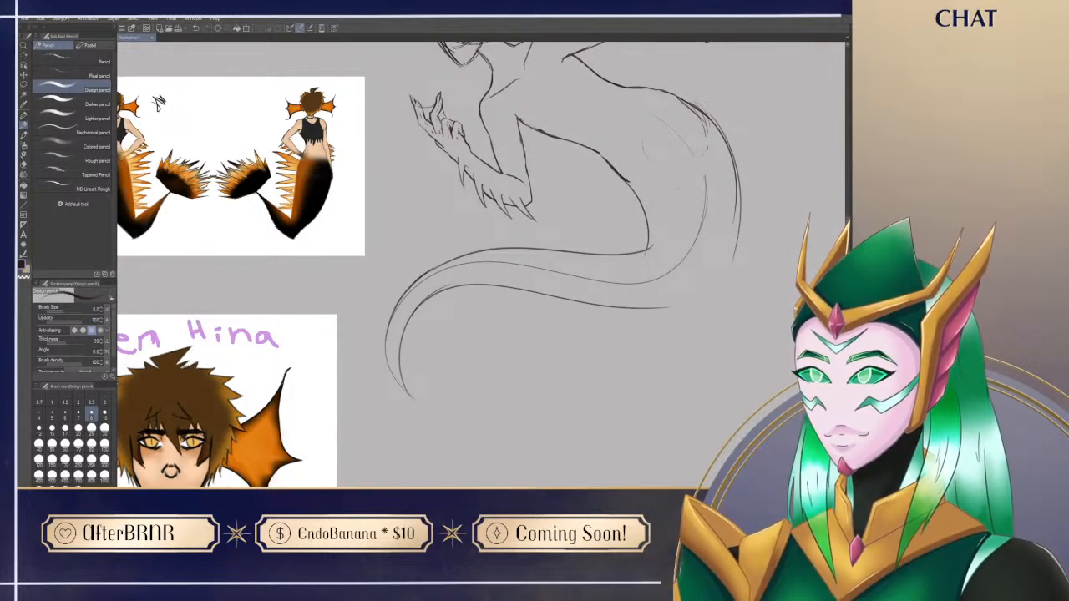
{"action": "left_click_drag", "start_coordinate": [733, 255], "coordinate": [594, 327]}
{"action": "key", "text": "ctrl+z"}
{"action": "mouse_move", "coordinate": [747, 370]}
{"action": "left_mouse_down"}
{"action": "mouse_move", "coordinate": [699, 421]}
{"action": "mouse_move", "coordinate": [468, 484]}
{"action": "mouse_move", "coordinate": [438, 464]}
{"action": "left_mouse_up"}
{"action": "mouse_move", "coordinate": [443, 460]}
{"action": "left_mouse_down"}
{"action": "mouse_move", "coordinate": [419, 329]}
{"action": "mouse_move", "coordinate": [372, 349]}
{"action": "mouse_move", "coordinate": [321, 271]}
{"action": "left_mouse_up"}
{"action": "left_click_drag", "start_coordinate": [386, 358], "coordinate": [314, 242]}
{"action": "left_click_drag", "start_coordinate": [360, 340], "coordinate": [322, 231]}
{"action": "mouse_move", "coordinate": [376, 292]}
{"action": "left_mouse_down"}
{"action": "mouse_move", "coordinate": [406, 350]}
{"action": "mouse_move", "coordinate": [345, 320]}
{"action": "mouse_move", "coordinate": [363, 250]}
{"action": "left_mouse_up"}
{"action": "mouse_move", "coordinate": [343, 314]}
{"action": "left_mouse_down"}
{"action": "mouse_move", "coordinate": [346, 291]}
{"action": "mouse_move", "coordinate": [450, 119]}
{"action": "left_mouse_up"}
Step: Erase the overlapping contour strokes and the central guideline around the tail's large bend
{"action": "key", "text": "e"}
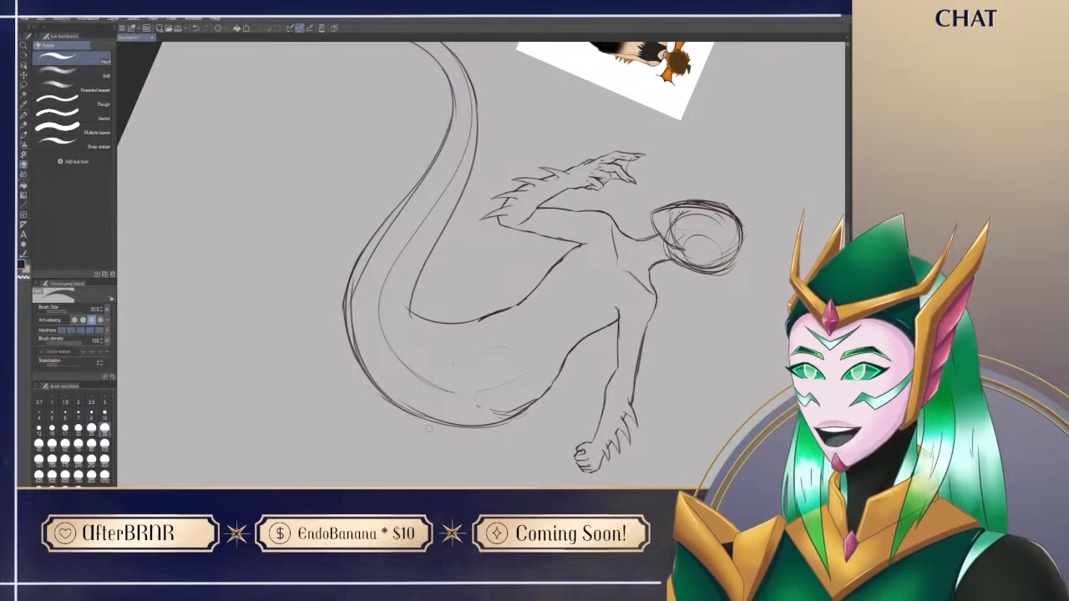
{"action": "left_click_drag", "start_coordinate": [358, 275], "coordinate": [366, 371]}
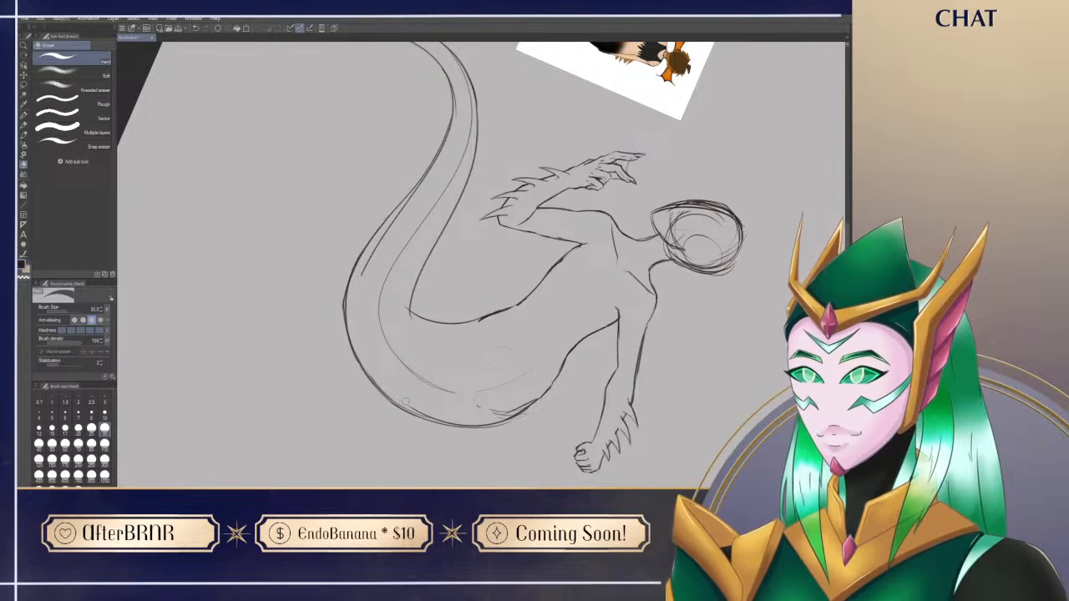
{"action": "mouse_move", "coordinate": [379, 244]}
{"action": "left_mouse_down"}
{"action": "mouse_move", "coordinate": [364, 271]}
{"action": "mouse_move", "coordinate": [424, 181]}
{"action": "left_mouse_up"}
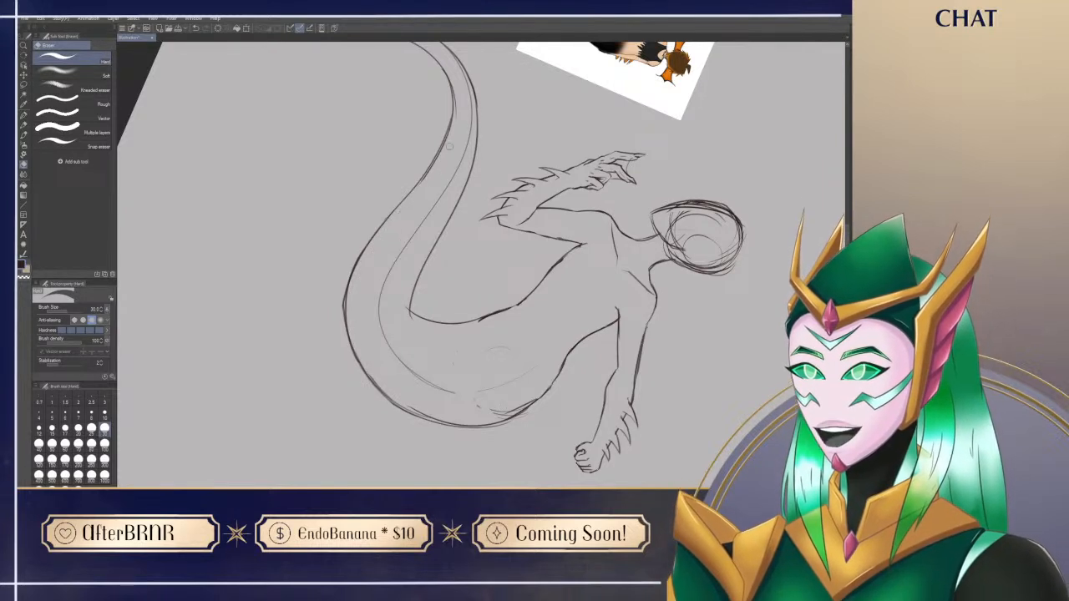
{"action": "mouse_move", "coordinate": [391, 261]}
{"action": "left_mouse_down"}
{"action": "mouse_move", "coordinate": [380, 306]}
{"action": "mouse_move", "coordinate": [409, 369]}
{"action": "left_mouse_up"}
{"action": "left_click_drag", "start_coordinate": [401, 310], "coordinate": [408, 313]}
{"action": "left_click_drag", "start_coordinate": [399, 261], "coordinate": [419, 222]}
{"action": "key", "text": "p"}
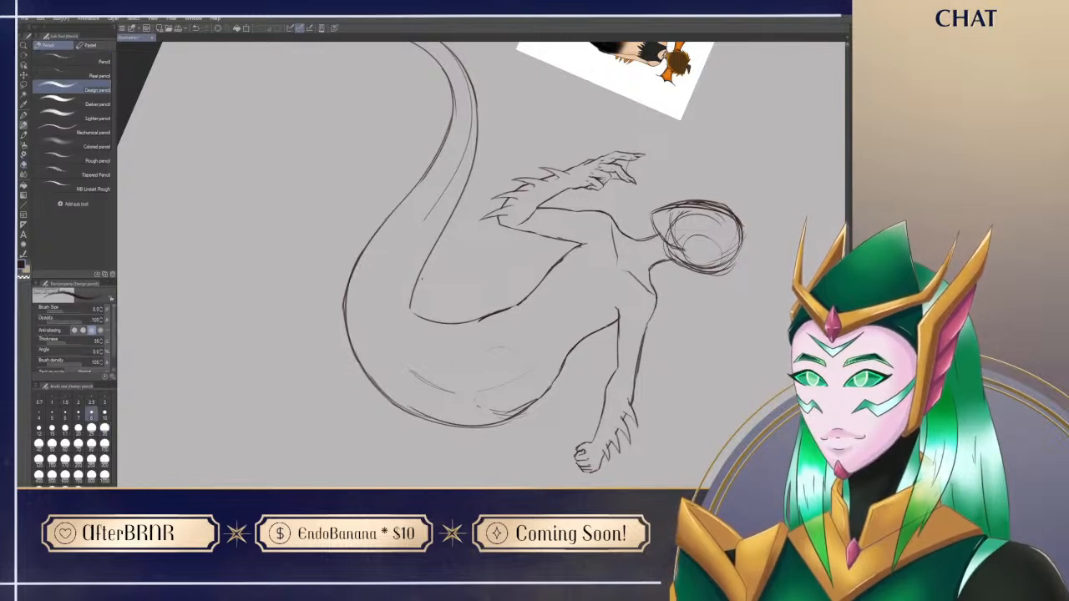
Step: Touch up the tail's inner bend, restore the canvas rotation, and erase the leftover guide marks around the hip
{"action": "mouse_move", "coordinate": [424, 268]}
{"action": "left_mouse_down"}
{"action": "mouse_move", "coordinate": [428, 325]}
{"action": "mouse_move", "coordinate": [419, 294]}
{"action": "left_mouse_up"}
{"action": "key", "text": "e"}
{"action": "key", "text": "p"}
{"action": "key", "text": "e"}
{"action": "key", "text": "p"}
{"action": "key", "text": "ctrl+@"}
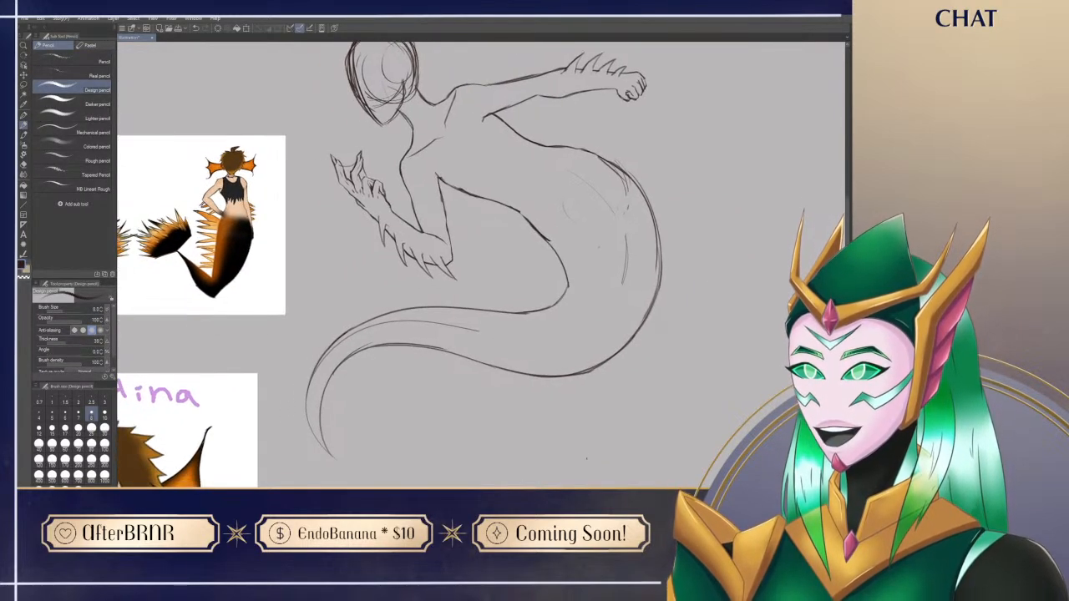
{"action": "key", "text": "e"}
{"action": "mouse_move", "coordinate": [618, 174]}
{"action": "left_mouse_down"}
{"action": "mouse_move", "coordinate": [626, 195]}
{"action": "mouse_move", "coordinate": [605, 161]}
{"action": "left_mouse_up"}
{"action": "mouse_move", "coordinate": [627, 252]}
{"action": "left_mouse_down"}
{"action": "mouse_move", "coordinate": [626, 235]}
{"action": "mouse_move", "coordinate": [624, 282]}
{"action": "mouse_move", "coordinate": [568, 302]}
{"action": "left_mouse_up"}
{"action": "key", "text": "p"}
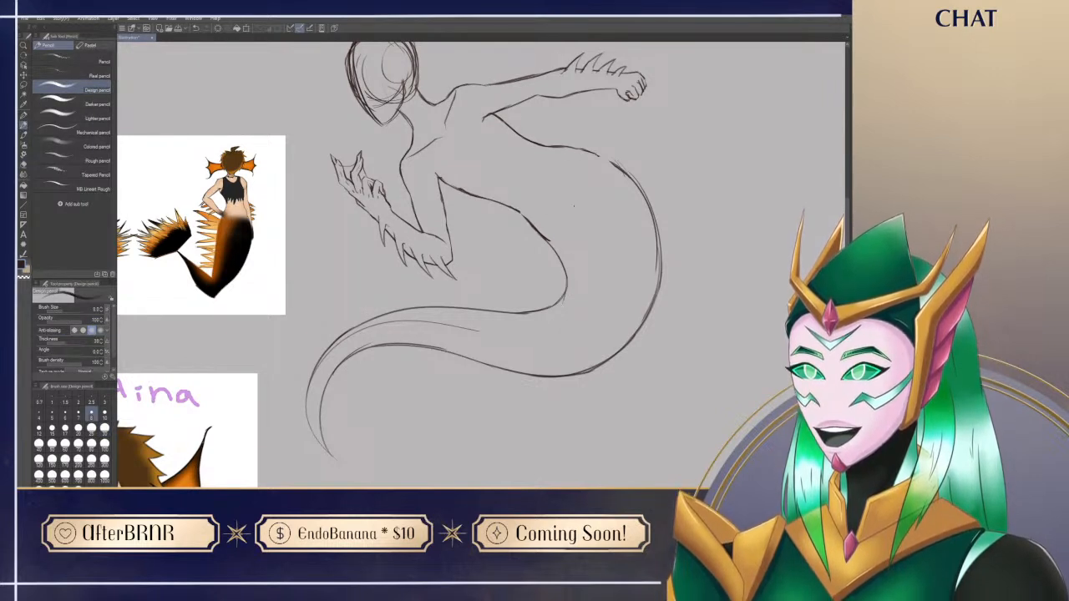
Step: Draw the curved waistline across the body where the torso meets the tail
{"action": "left_click_drag", "start_coordinate": [565, 196], "coordinate": [568, 162]}
{"action": "key", "text": "ctrl+z"}
{"action": "left_click_drag", "start_coordinate": [569, 206], "coordinate": [567, 155]}
{"action": "mouse_move", "coordinate": [522, 212]}
{"action": "left_mouse_down"}
{"action": "mouse_move", "coordinate": [569, 199]}
{"action": "mouse_move", "coordinate": [753, 223]}
{"action": "left_mouse_up"}
{"action": "key", "text": "e"}
{"action": "key", "text": "p"}
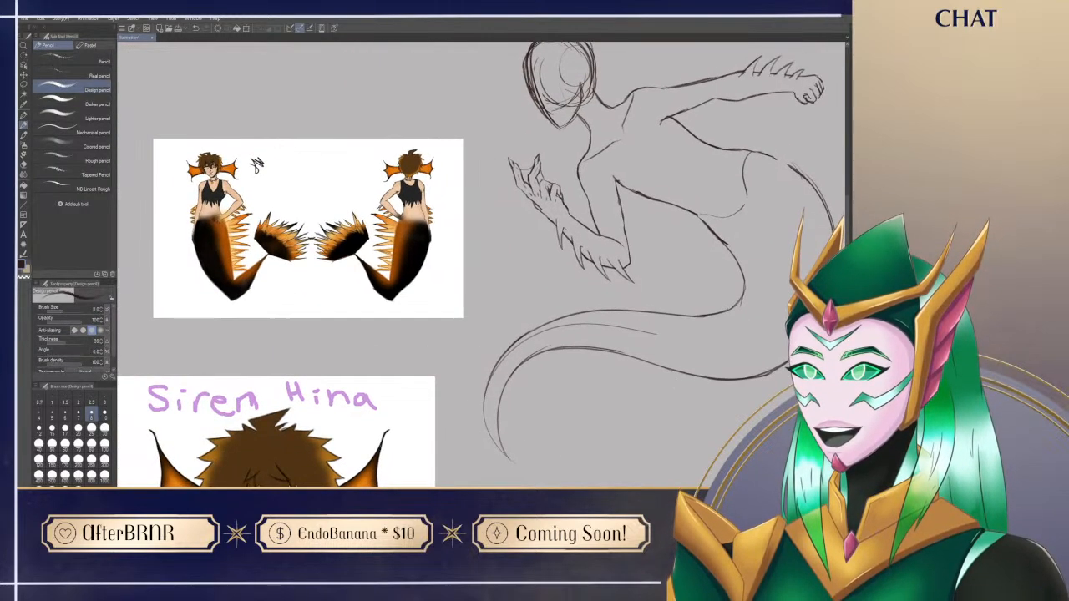
Step: Close the gap in the hip outline between the waistline and the tail's outer edge
{"action": "left_click_drag", "start_coordinate": [695, 426], "coordinate": [539, 411]}
{"action": "mouse_move", "coordinate": [535, 447]}
{"action": "left_mouse_down"}
{"action": "mouse_move", "coordinate": [667, 401]}
{"action": "mouse_move", "coordinate": [531, 490]}
{"action": "left_mouse_up"}
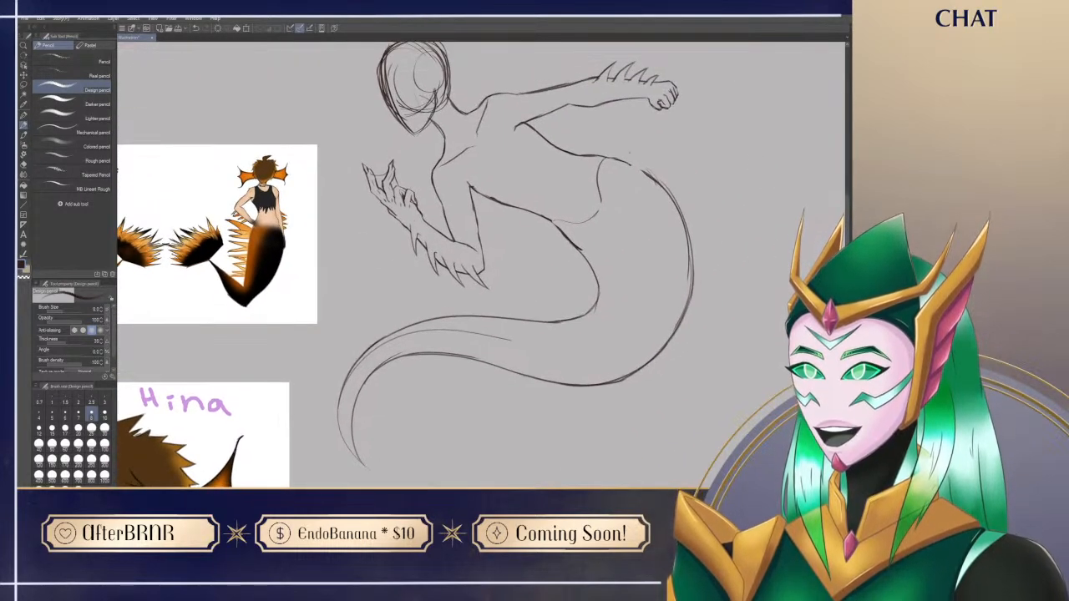
{"action": "left_click_drag", "start_coordinate": [612, 159], "coordinate": [654, 180]}
{"action": "key", "text": "ctrl+z"}
{"action": "mouse_move", "coordinate": [616, 432]}
{"action": "left_mouse_down"}
{"action": "mouse_move", "coordinate": [637, 403]}
{"action": "mouse_move", "coordinate": [718, 393]}
{"action": "left_mouse_up"}
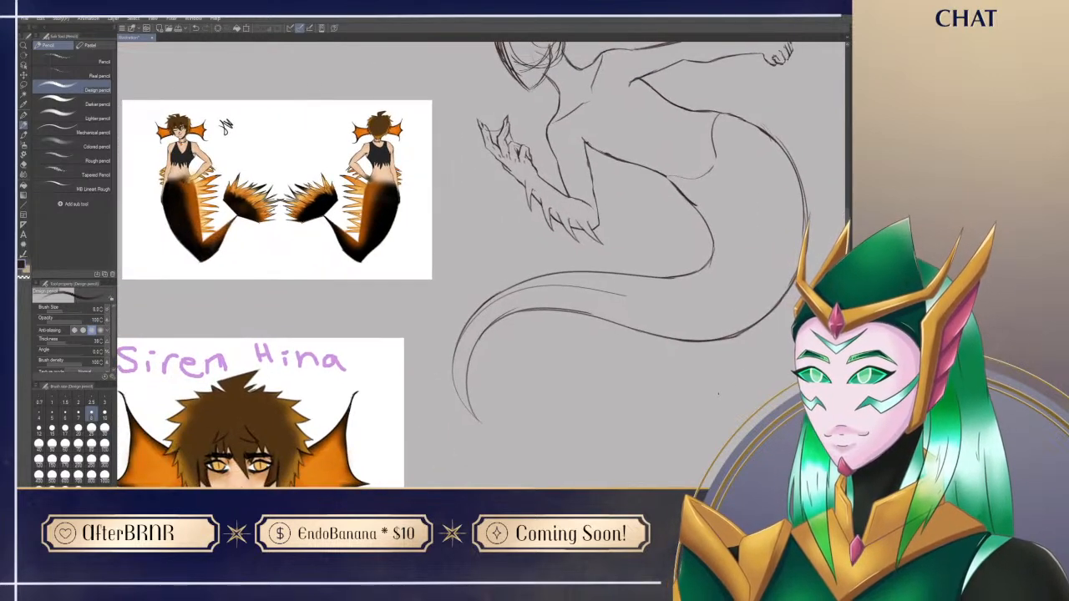
{"action": "left_click_drag", "start_coordinate": [625, 448], "coordinate": [504, 473]}
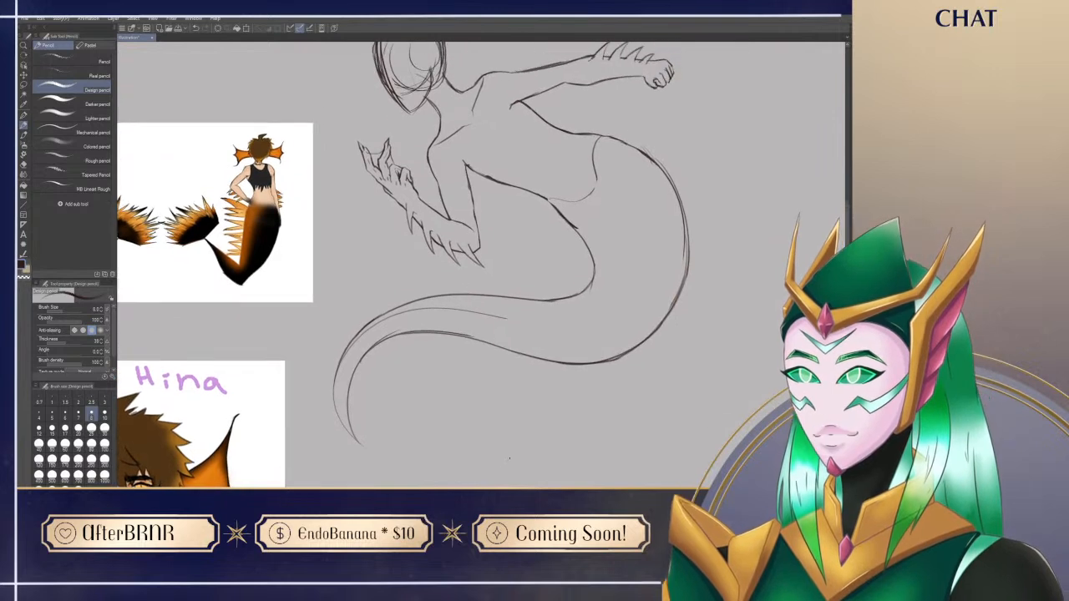
Step: Erase the remaining guideline inside the narrowing part of the tail and clean up the hip outline
{"action": "key", "text": "e"}
{"action": "mouse_move", "coordinate": [344, 364]}
{"action": "left_mouse_down"}
{"action": "mouse_move", "coordinate": [423, 317]}
{"action": "mouse_move", "coordinate": [355, 345]}
{"action": "mouse_move", "coordinate": [456, 312]}
{"action": "mouse_move", "coordinate": [417, 319]}
{"action": "mouse_move", "coordinate": [439, 309]}
{"action": "mouse_move", "coordinate": [492, 316]}
{"action": "left_mouse_up"}
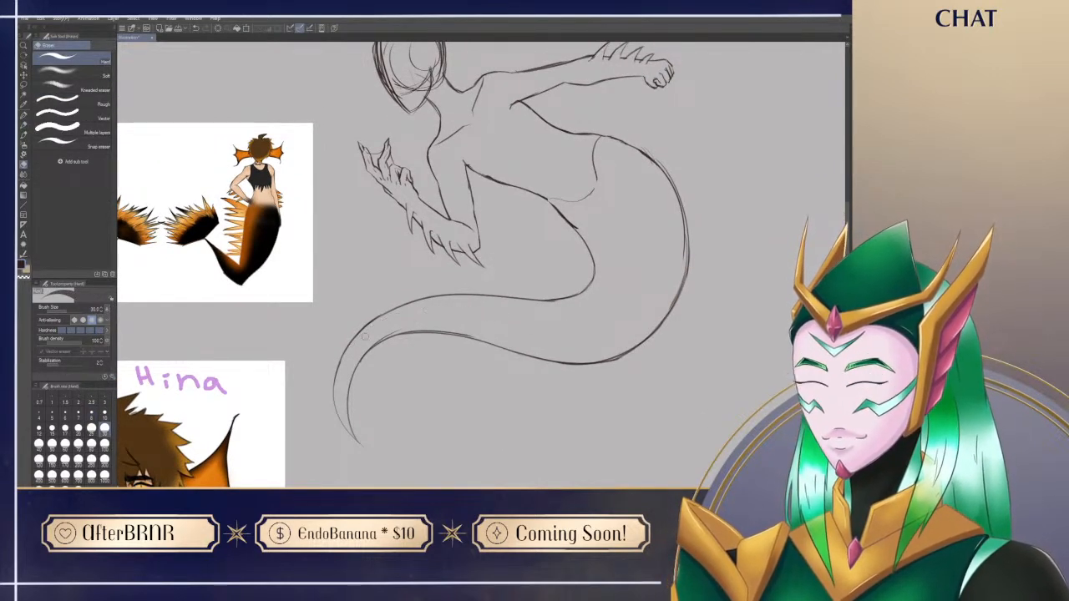
{"action": "left_click_drag", "start_coordinate": [354, 366], "coordinate": [405, 328]}
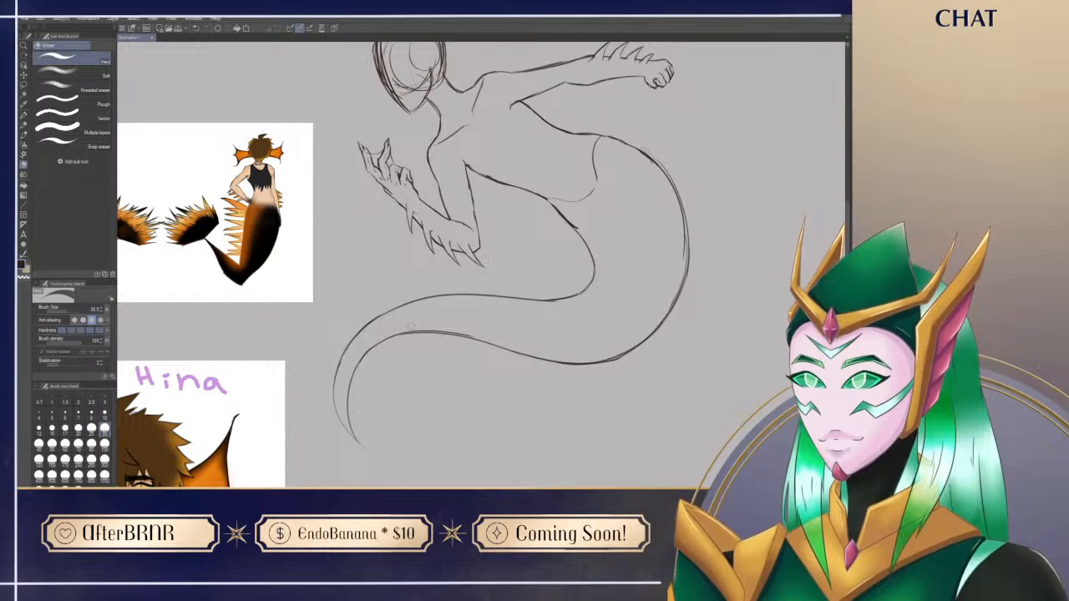
{"action": "key", "text": "p"}
{"action": "left_click_drag", "start_coordinate": [601, 437], "coordinate": [578, 449]}
{"action": "key", "text": "e"}
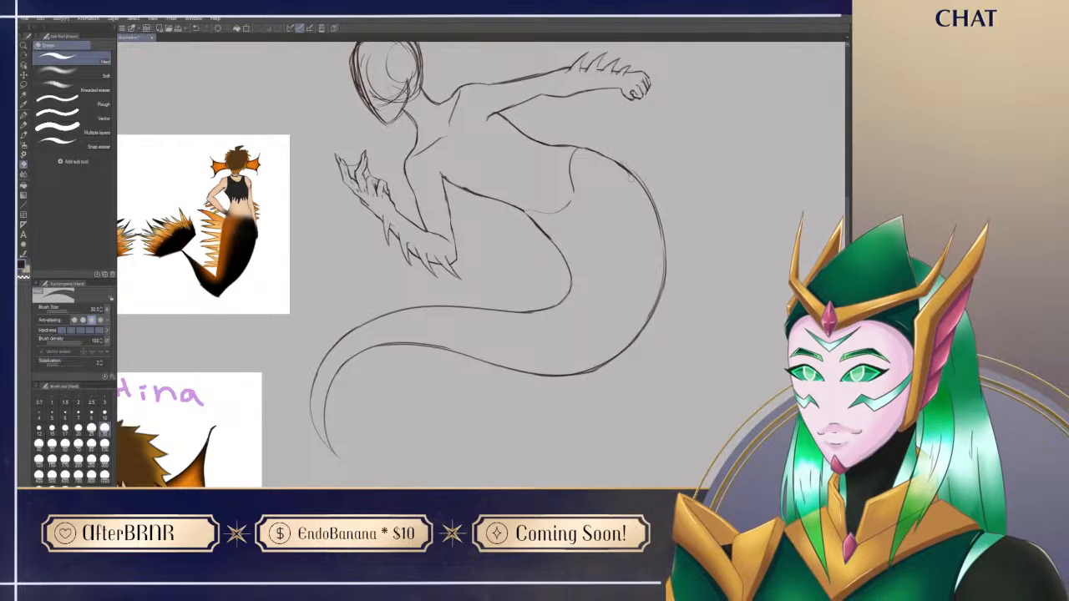
{"action": "key", "text": "p"}
{"action": "left_click_drag", "start_coordinate": [621, 418], "coordinate": [644, 476]}
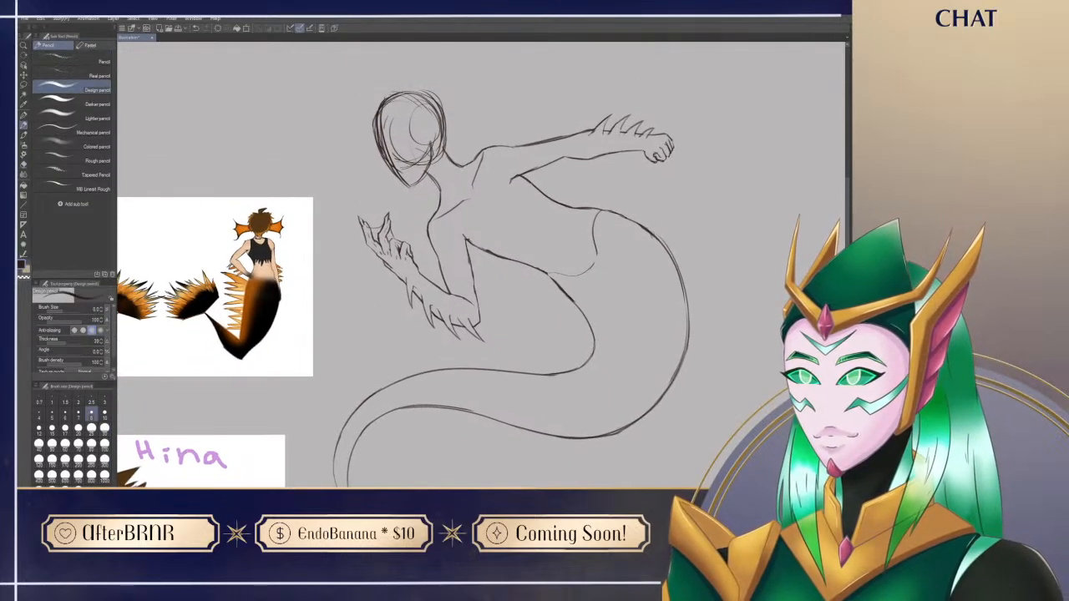
Step: Draw a small pointed shape at the end of the tail as the base for the tail fin
{"action": "left_click_drag", "start_coordinate": [733, 427], "coordinate": [696, 343]}
{"action": "mouse_move", "coordinate": [717, 410]}
{"action": "left_mouse_down"}
{"action": "mouse_move", "coordinate": [709, 424]}
{"action": "mouse_move", "coordinate": [737, 381]}
{"action": "left_mouse_up"}
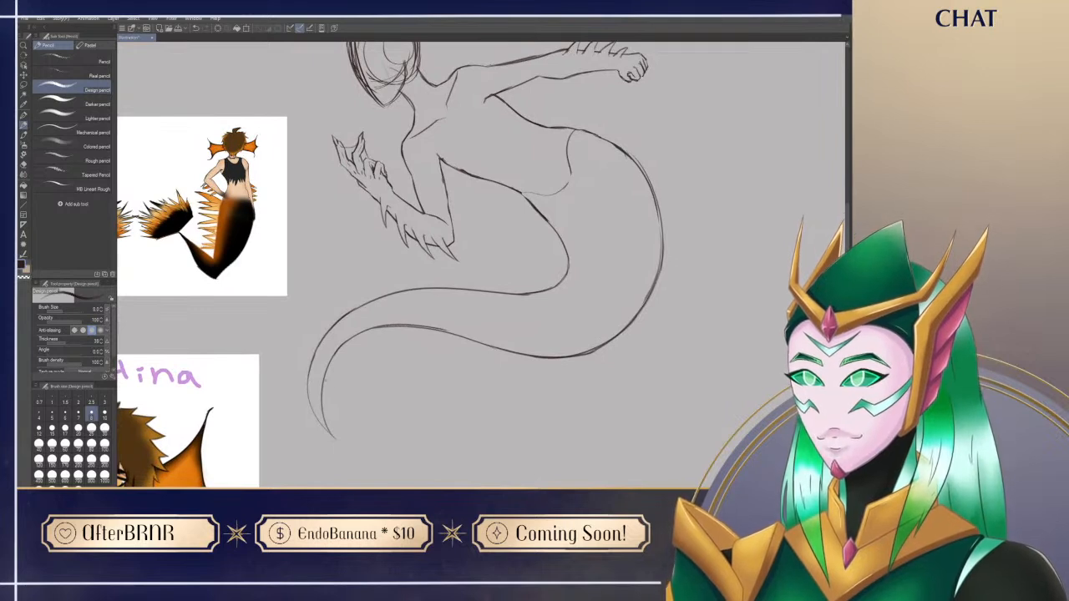
{"action": "left_click_drag", "start_coordinate": [321, 390], "coordinate": [350, 444]}
{"action": "mouse_move", "coordinate": [324, 389]}
{"action": "left_mouse_down"}
{"action": "mouse_move", "coordinate": [352, 464]}
{"action": "mouse_move", "coordinate": [388, 324]}
{"action": "left_mouse_up"}
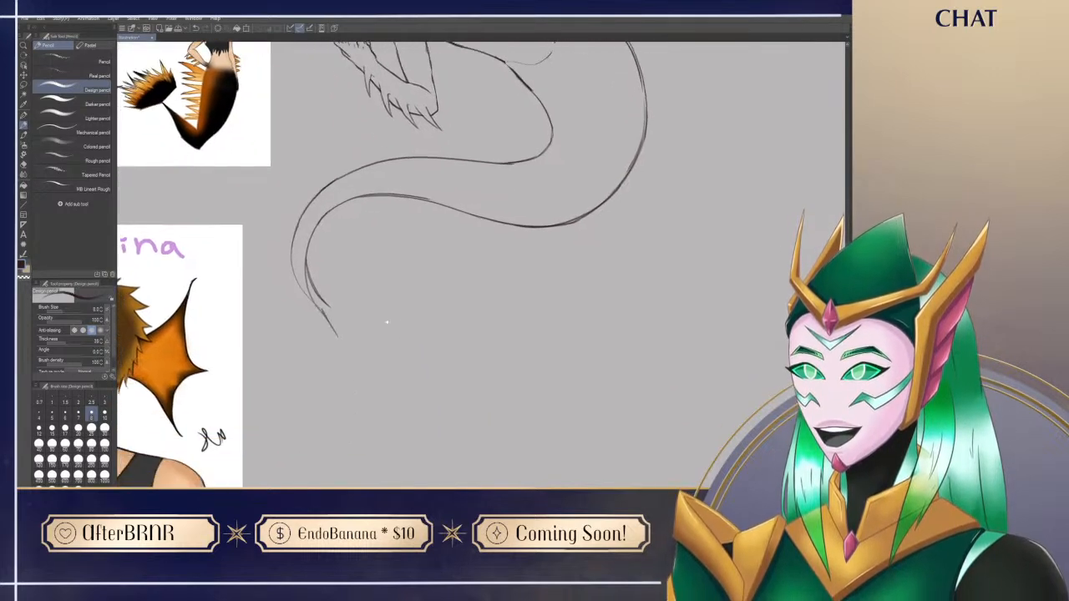
{"action": "key", "text": "ctrl+z"}
{"action": "mouse_move", "coordinate": [320, 307]}
{"action": "left_mouse_down"}
{"action": "mouse_move", "coordinate": [330, 330]}
{"action": "mouse_move", "coordinate": [366, 354]}
{"action": "left_mouse_up"}
{"action": "mouse_move", "coordinate": [328, 304]}
{"action": "left_mouse_down"}
{"action": "mouse_move", "coordinate": [352, 322]}
{"action": "mouse_move", "coordinate": [378, 378]}
{"action": "left_mouse_up"}
{"action": "key", "text": "ctrl+z"}
{"action": "mouse_move", "coordinate": [349, 323]}
{"action": "left_mouse_down"}
{"action": "mouse_move", "coordinate": [385, 368]}
{"action": "mouse_move", "coordinate": [352, 345]}
{"action": "mouse_move", "coordinate": [381, 367]}
{"action": "left_mouse_up"}
{"action": "key", "text": "ctrl+z"}
{"action": "key", "text": "e"}
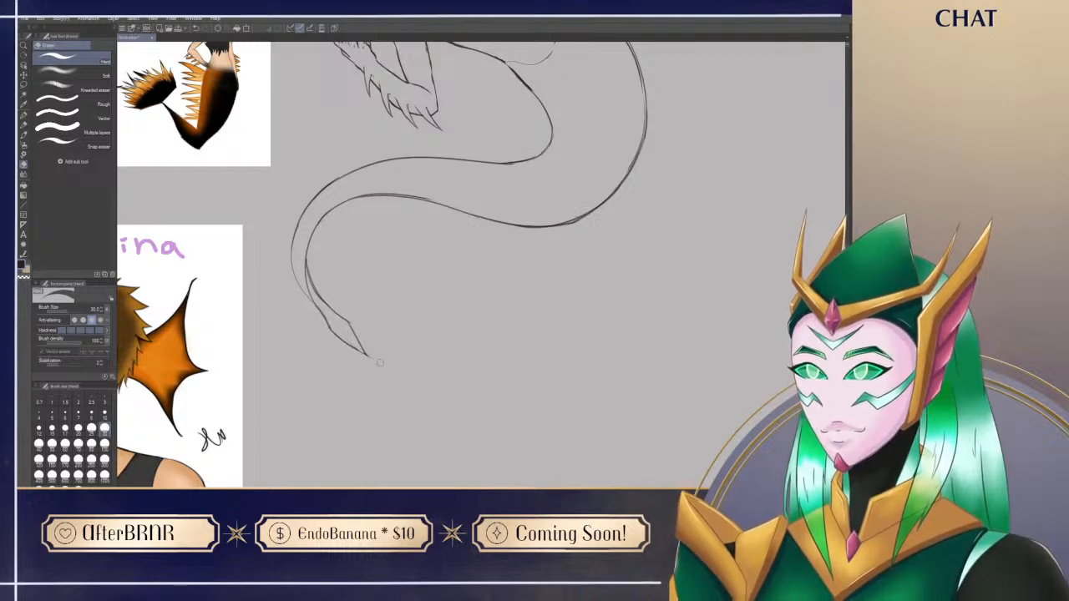
{"action": "key", "text": "p"}
Step: Clean up the tail end and draw the tail fin's lower outer edge angling down from the pointed tip
{"action": "mouse_move", "coordinate": [389, 278]}
{"action": "left_mouse_down"}
{"action": "mouse_move", "coordinate": [462, 368]}
{"action": "mouse_move", "coordinate": [527, 289]}
{"action": "left_mouse_up"}
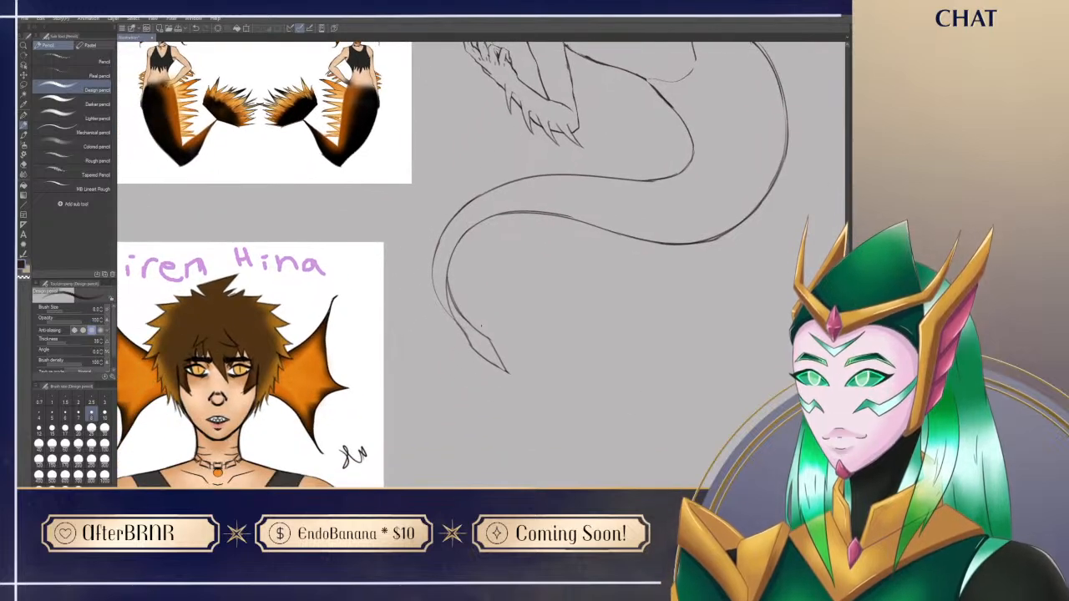
{"action": "key", "text": "e"}
{"action": "mouse_move", "coordinate": [444, 268]}
{"action": "left_mouse_down"}
{"action": "mouse_move", "coordinate": [476, 340]}
{"action": "mouse_move", "coordinate": [463, 376]}
{"action": "left_mouse_up"}
{"action": "key", "text": "p"}
{"action": "key", "text": "ctrl+z"}
{"action": "mouse_move", "coordinate": [469, 339]}
{"action": "left_mouse_down"}
{"action": "mouse_move", "coordinate": [448, 434]}
{"action": "mouse_move", "coordinate": [461, 480]}
{"action": "left_mouse_up"}
{"action": "key", "text": "e"}
{"action": "mouse_move", "coordinate": [446, 413]}
{"action": "left_mouse_down"}
{"action": "mouse_move", "coordinate": [450, 431]}
{"action": "mouse_move", "coordinate": [417, 448]}
{"action": "left_mouse_up"}
{"action": "key", "text": "p"}
Step: Rotate the canvas and draw the tail fin's opposite outer edge, bending partway along and mirroring the first
{"action": "key", "text": "space"}
{"action": "key", "text": "shift+space"}
{"action": "mouse_move", "coordinate": [378, 411]}
{"action": "left_mouse_down"}
{"action": "mouse_move", "coordinate": [423, 437]}
{"action": "mouse_move", "coordinate": [558, 414]}
{"action": "mouse_move", "coordinate": [468, 431]}
{"action": "mouse_move", "coordinate": [331, 339]}
{"action": "left_mouse_up"}
{"action": "key", "text": "space"}
{"action": "mouse_move", "coordinate": [440, 349]}
{"action": "left_mouse_down"}
{"action": "mouse_move", "coordinate": [408, 280]}
{"action": "mouse_move", "coordinate": [401, 304]}
{"action": "mouse_move", "coordinate": [436, 326]}
{"action": "left_mouse_up"}
{"action": "key", "text": "e"}
{"action": "key", "text": "p"}
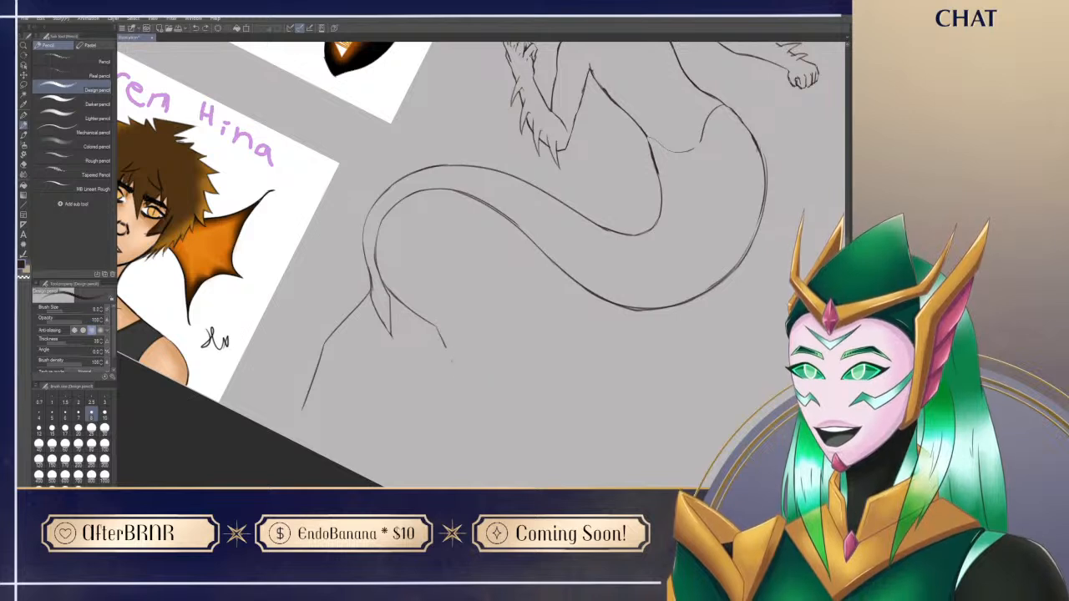
{"action": "left_click_drag", "start_coordinate": [438, 329], "coordinate": [478, 402]}
{"action": "key", "text": "ctrl+z"}
{"action": "left_click_drag", "start_coordinate": [436, 326], "coordinate": [467, 393]}
Step: Clean up the lines where the tail joins the fin's pointed base
{"action": "key", "text": "e"}
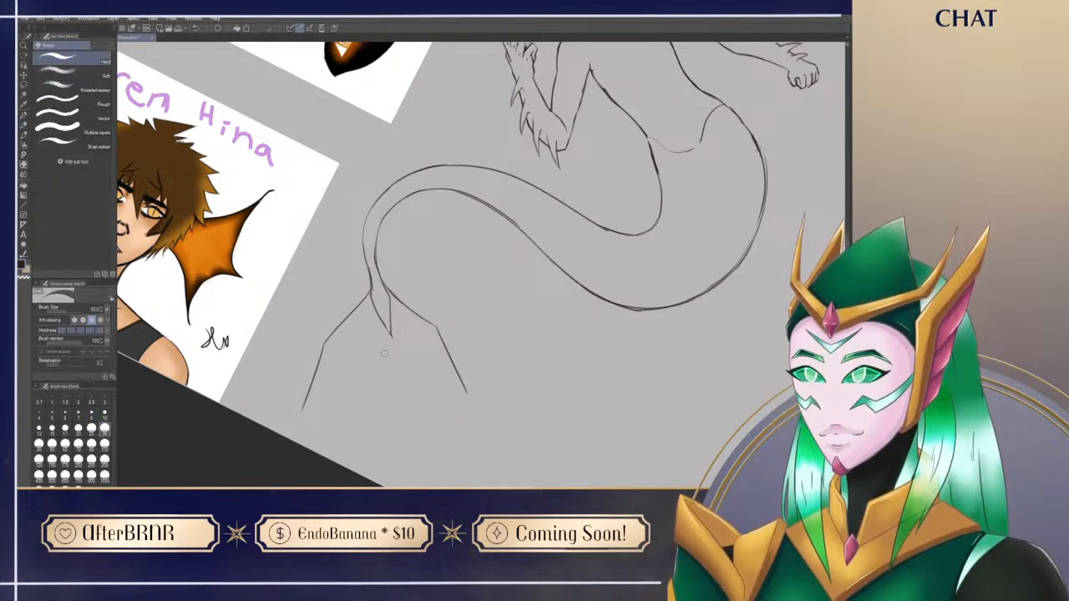
{"action": "key", "text": "p"}
{"action": "left_click_drag", "start_coordinate": [469, 303], "coordinate": [480, 346]}
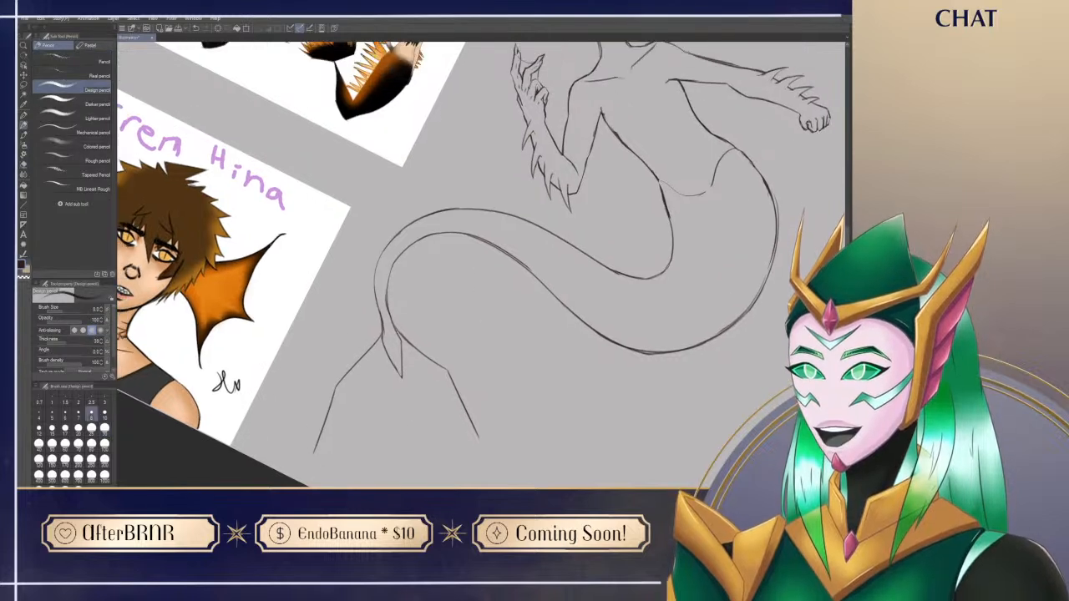
{"action": "key", "text": "e"}
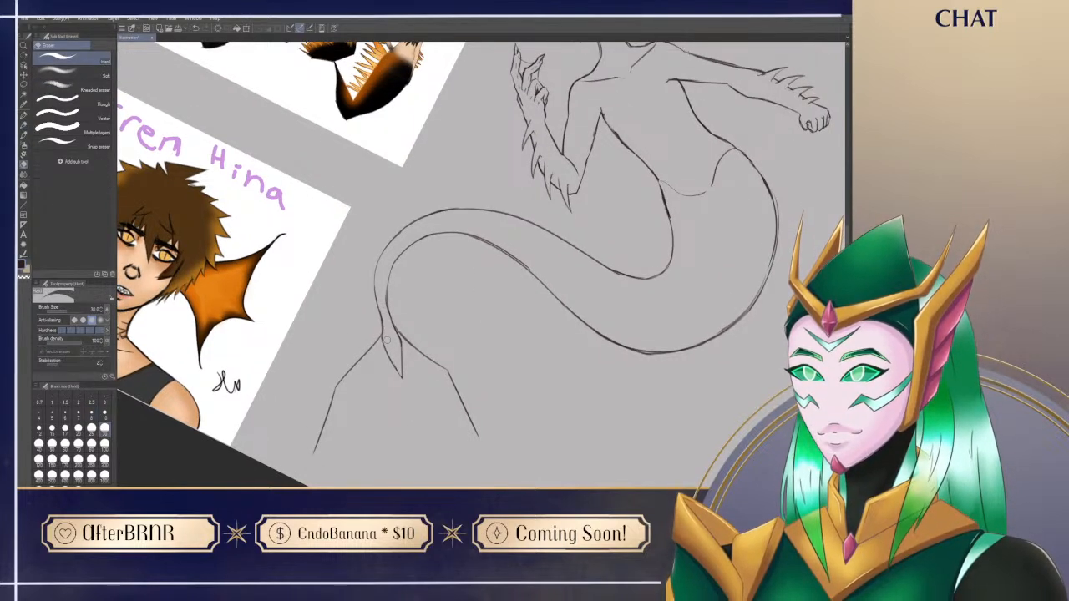
{"action": "key", "text": "p"}
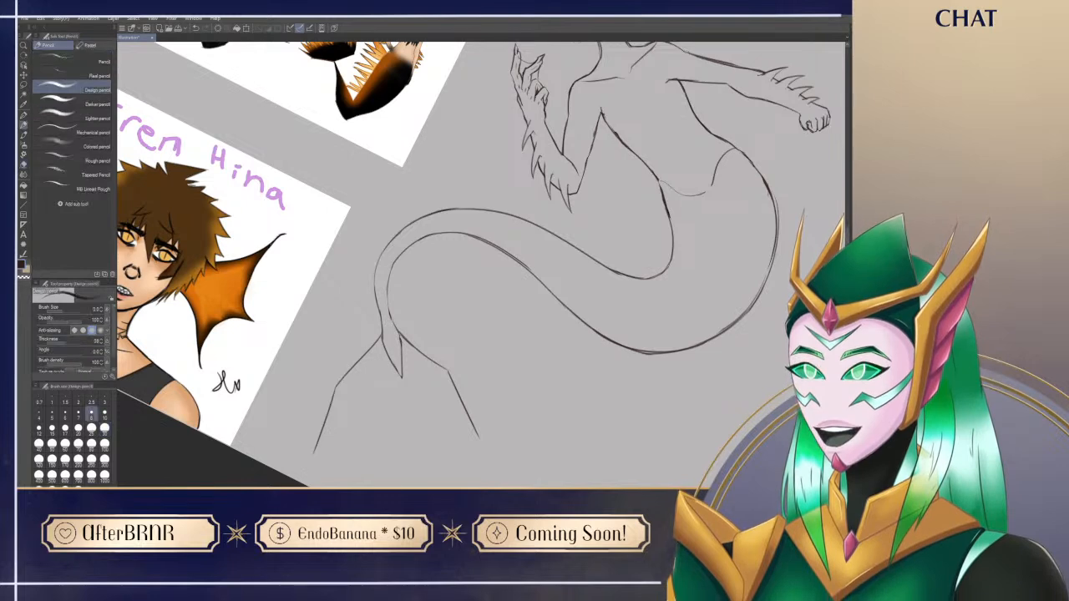
{"action": "left_click_drag", "start_coordinate": [612, 307], "coordinate": [637, 409]}
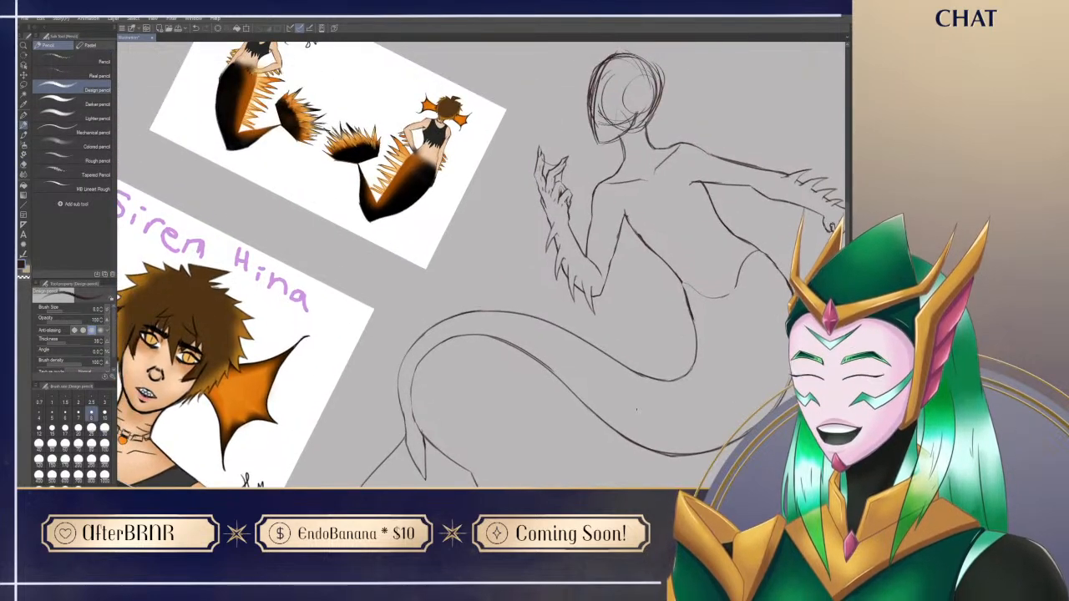
Step: Turn the canvas upright and trim the end of the tail fin's lower edge line
{"action": "key", "text": "r"}
{"action": "left_click_drag", "start_coordinate": [566, 425], "coordinate": [562, 367]}
{"action": "left_click_drag", "start_coordinate": [578, 482], "coordinate": [553, 403]}
{"action": "mouse_move", "coordinate": [638, 225]}
{"action": "left_mouse_down"}
{"action": "mouse_move", "coordinate": [590, 389]}
{"action": "mouse_move", "coordinate": [593, 507]}
{"action": "left_mouse_up"}
{"action": "mouse_move", "coordinate": [477, 308]}
{"action": "left_mouse_down"}
{"action": "mouse_move", "coordinate": [466, 229]}
{"action": "mouse_move", "coordinate": [481, 342]}
{"action": "mouse_move", "coordinate": [454, 118]}
{"action": "mouse_move", "coordinate": [488, 197]}
{"action": "left_mouse_up"}
{"action": "left_click_drag", "start_coordinate": [503, 77], "coordinate": [508, 110]}
{"action": "mouse_move", "coordinate": [482, 467]}
{"action": "left_mouse_down"}
{"action": "mouse_move", "coordinate": [467, 307]}
{"action": "mouse_move", "coordinate": [472, 212]}
{"action": "left_mouse_up"}
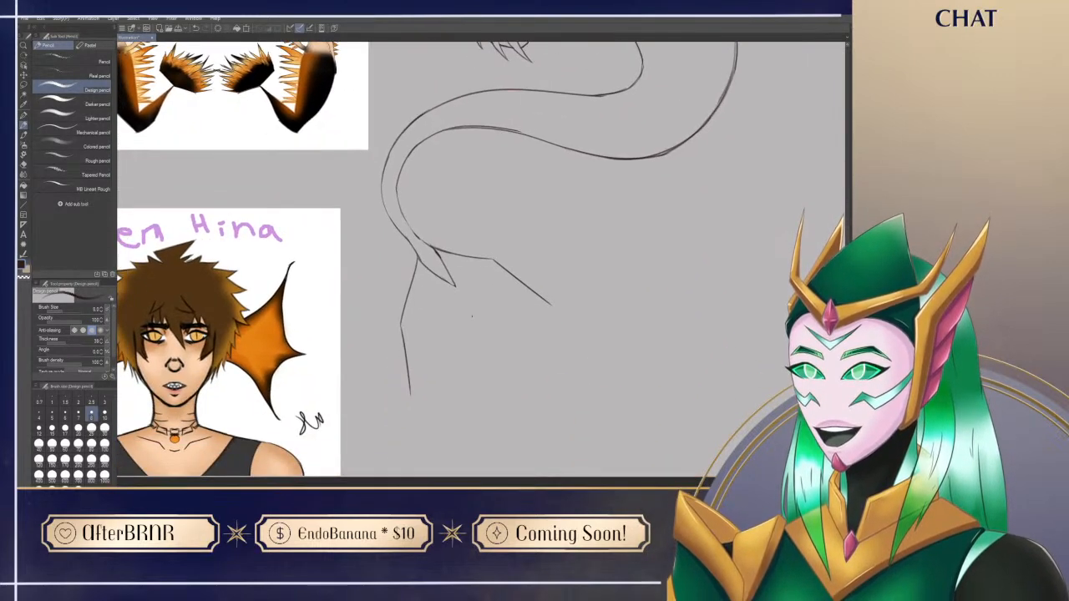
{"action": "key", "text": "e"}
{"action": "left_click_drag", "start_coordinate": [409, 406], "coordinate": [414, 390]}
{"action": "key", "text": "p"}
{"action": "left_click_drag", "start_coordinate": [274, 407], "coordinate": [279, 371]}
{"action": "left_click_drag", "start_coordinate": [364, 364], "coordinate": [371, 413]}
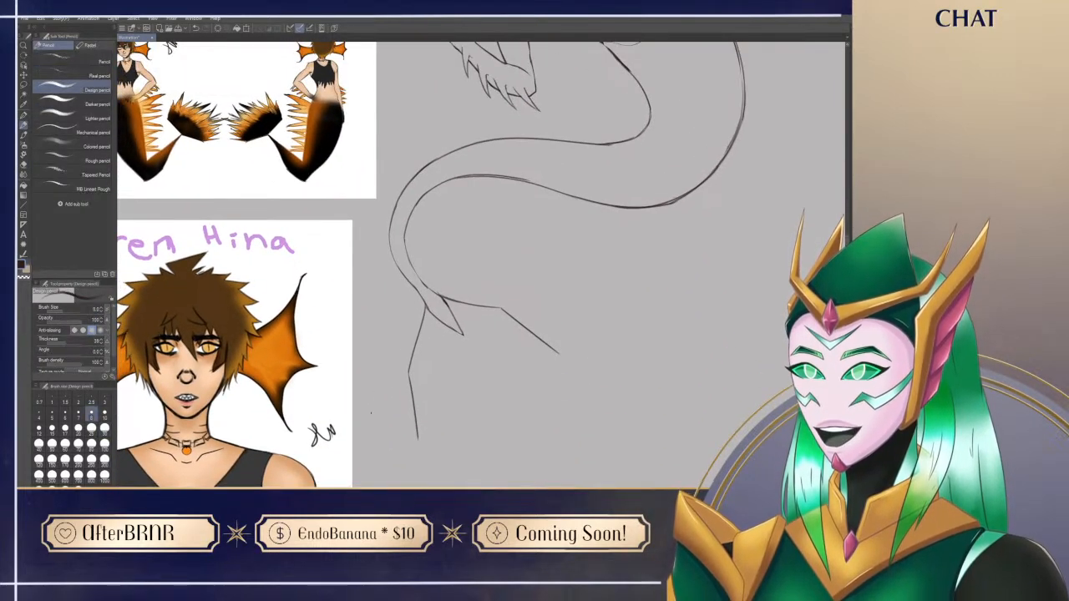
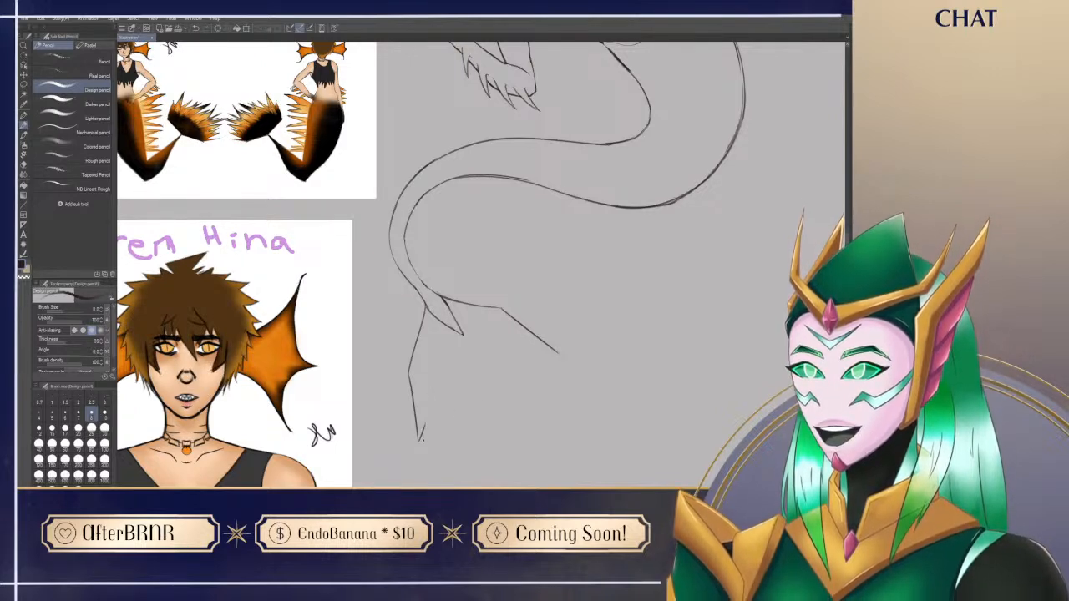
Step: Close the tail fin's outline with two straight segments that meet at an outward bend between its two outer corners
{"action": "left_click_drag", "start_coordinate": [420, 437], "coordinate": [563, 355]}
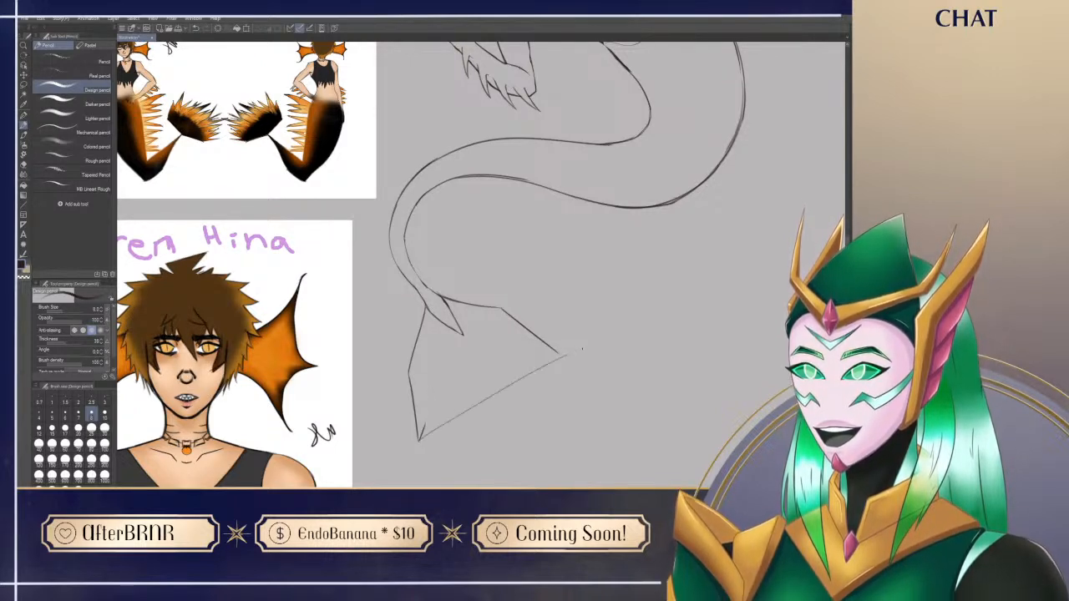
{"action": "key", "text": "ctrl+z"}
{"action": "left_click_drag", "start_coordinate": [557, 357], "coordinate": [506, 417]}
{"action": "key", "text": "e"}
{"action": "key", "text": "p"}
{"action": "left_click_drag", "start_coordinate": [425, 439], "coordinate": [503, 416]}
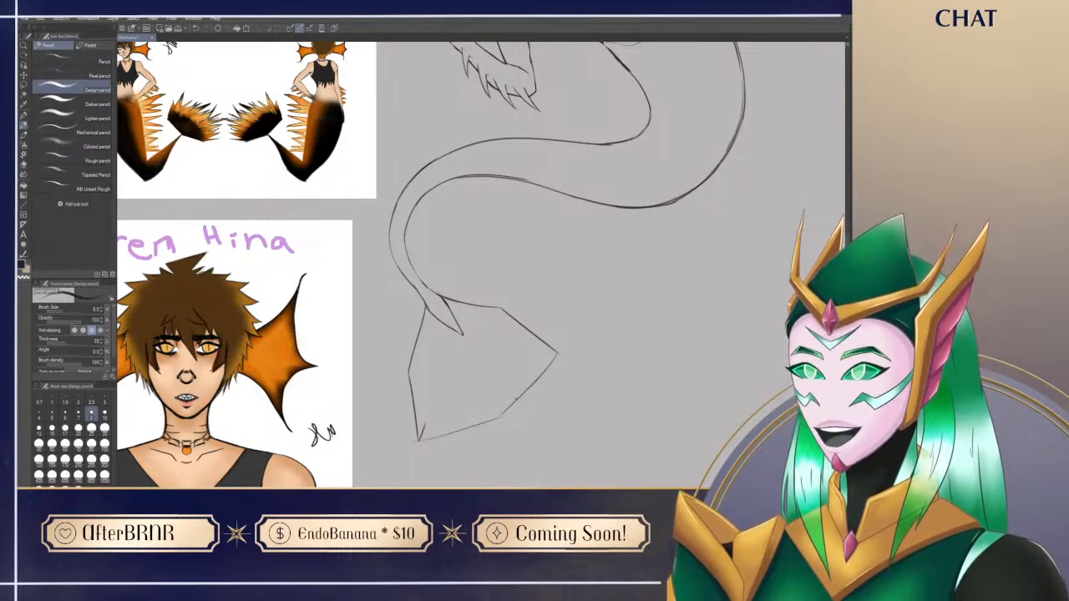
Step: Sketch a ragged zigzag of spikes along the lower segment of the tail fin's trailing edge
{"action": "left_click_drag", "start_coordinate": [598, 464], "coordinate": [530, 384]}
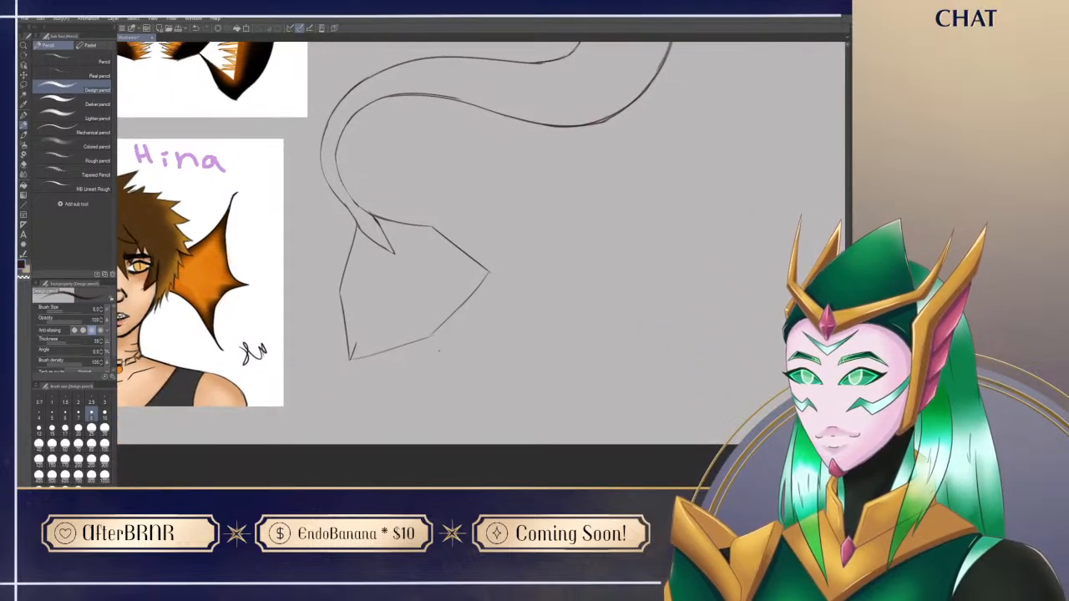
{"action": "mouse_move", "coordinate": [422, 338]}
{"action": "left_mouse_down"}
{"action": "mouse_move", "coordinate": [446, 359]}
{"action": "mouse_move", "coordinate": [427, 335]}
{"action": "mouse_move", "coordinate": [575, 304]}
{"action": "mouse_move", "coordinate": [533, 338]}
{"action": "mouse_move", "coordinate": [523, 317]}
{"action": "mouse_move", "coordinate": [509, 345]}
{"action": "mouse_move", "coordinate": [481, 339]}
{"action": "left_mouse_up"}
{"action": "key", "text": "ctrl+z"}
{"action": "key", "text": "ctrl+z"}
{"action": "key", "text": "ctrl+z"}
{"action": "left_click_drag", "start_coordinate": [486, 324], "coordinate": [491, 340]}
{"action": "key", "text": "e"}
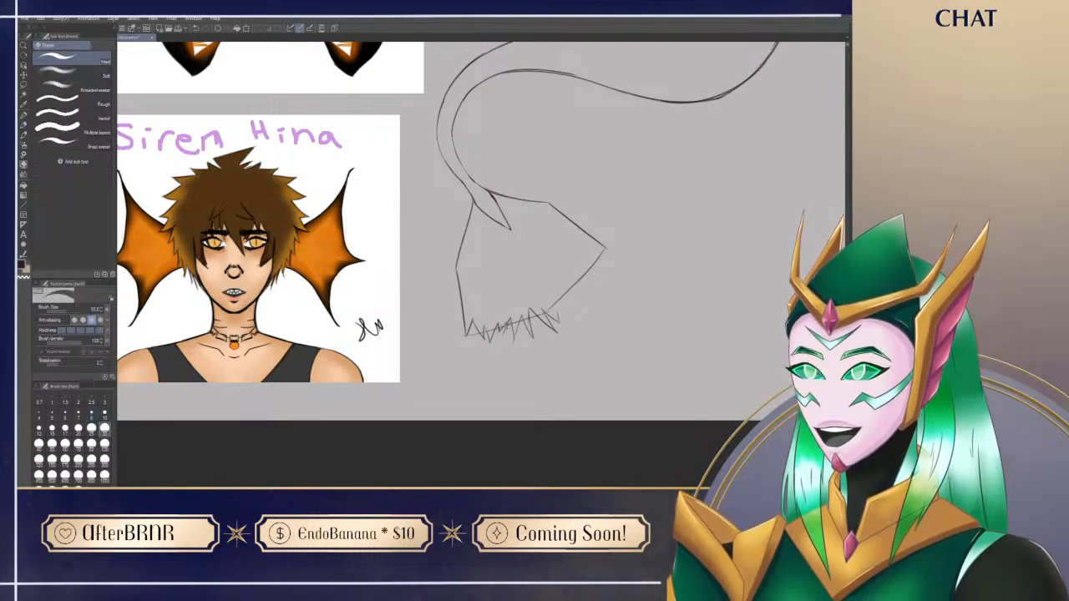
Step: Erase the guide line crossing the spikes near the fin's lower corner and clean up their shapes
{"action": "left_click_drag", "start_coordinate": [470, 336], "coordinate": [487, 326]}
{"action": "key", "text": "p"}
{"action": "key", "text": "e"}
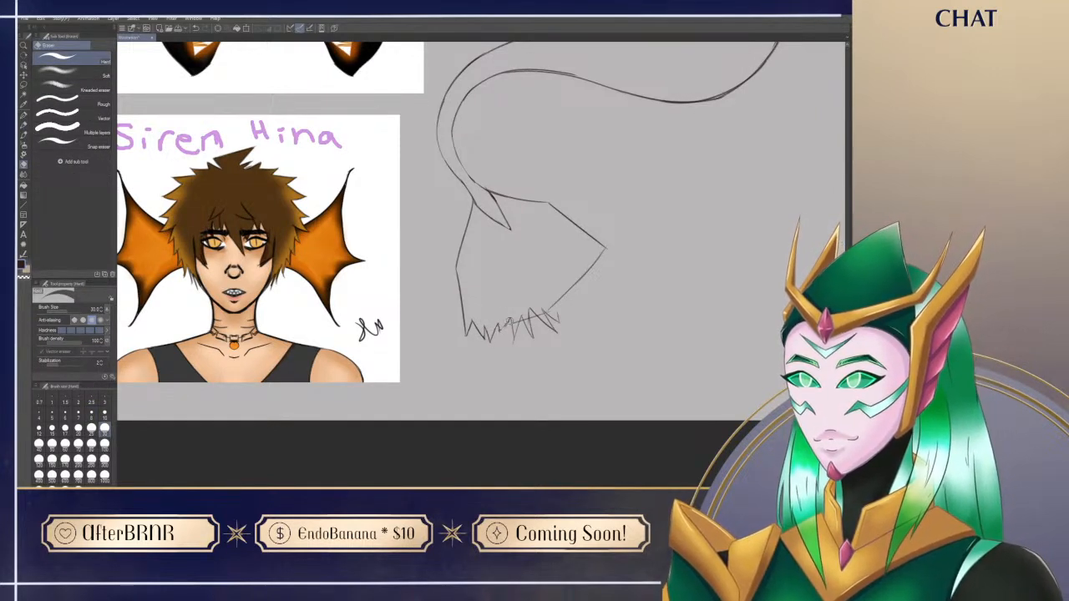
{"action": "key", "text": "p"}
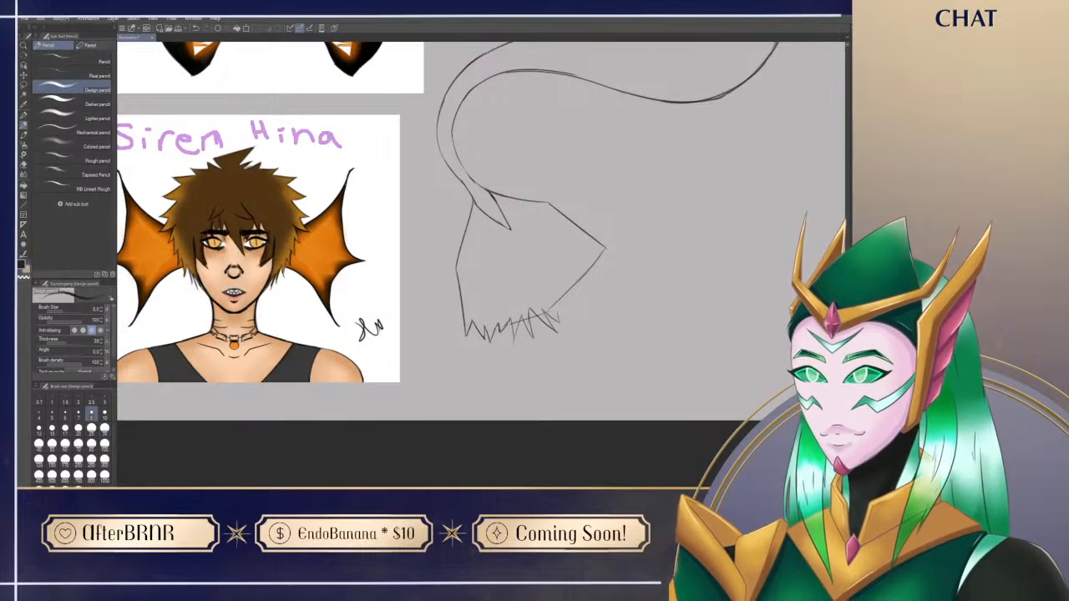
{"action": "key", "text": "e"}
{"action": "left_click_drag", "start_coordinate": [514, 345], "coordinate": [511, 327]}
{"action": "key", "text": "p"}
Step: Draw a curved, downward-hooking pointed tip at the tail fin's far outer corner and erase the overlapping corner lines
{"action": "left_click_drag", "start_coordinate": [582, 322], "coordinate": [557, 464]}
{"action": "left_click_drag", "start_coordinate": [627, 482], "coordinate": [588, 409]}
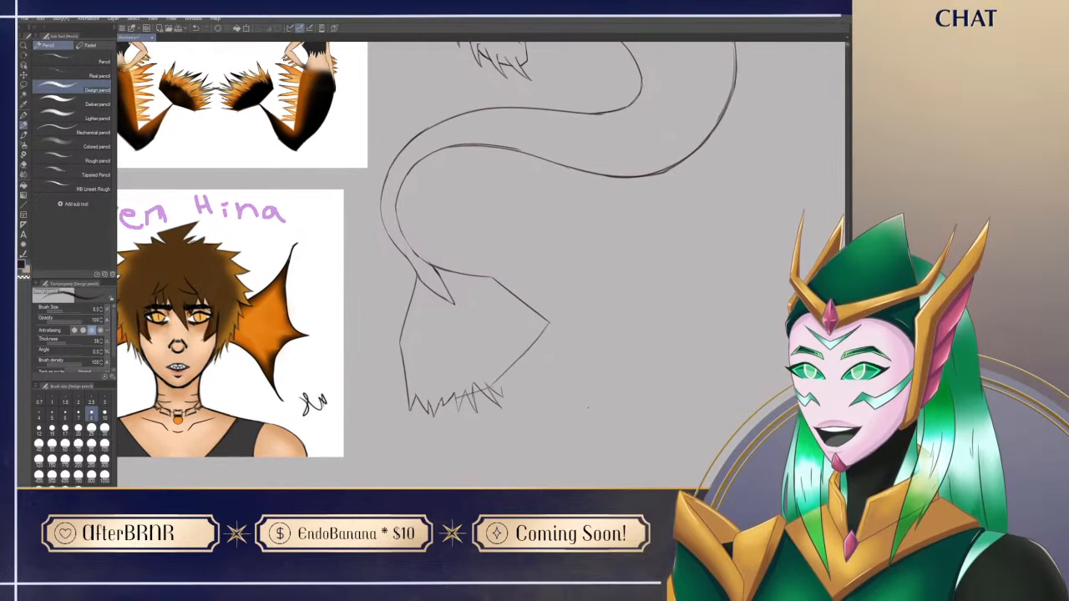
{"action": "left_click_drag", "start_coordinate": [548, 323], "coordinate": [562, 362]}
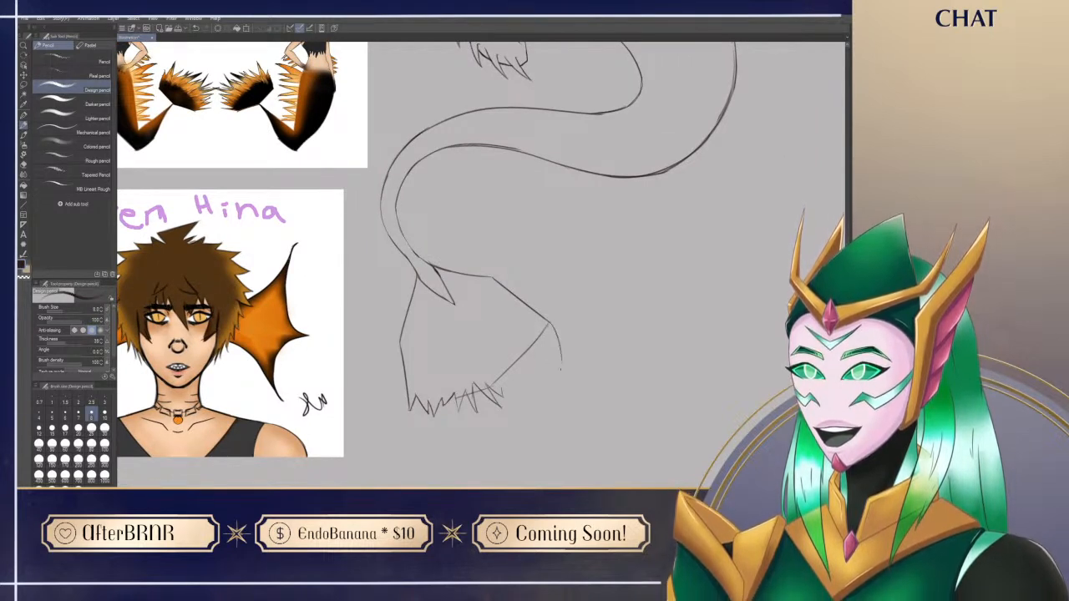
{"action": "key", "text": "ctrl+z"}
{"action": "left_click_drag", "start_coordinate": [549, 323], "coordinate": [563, 354]}
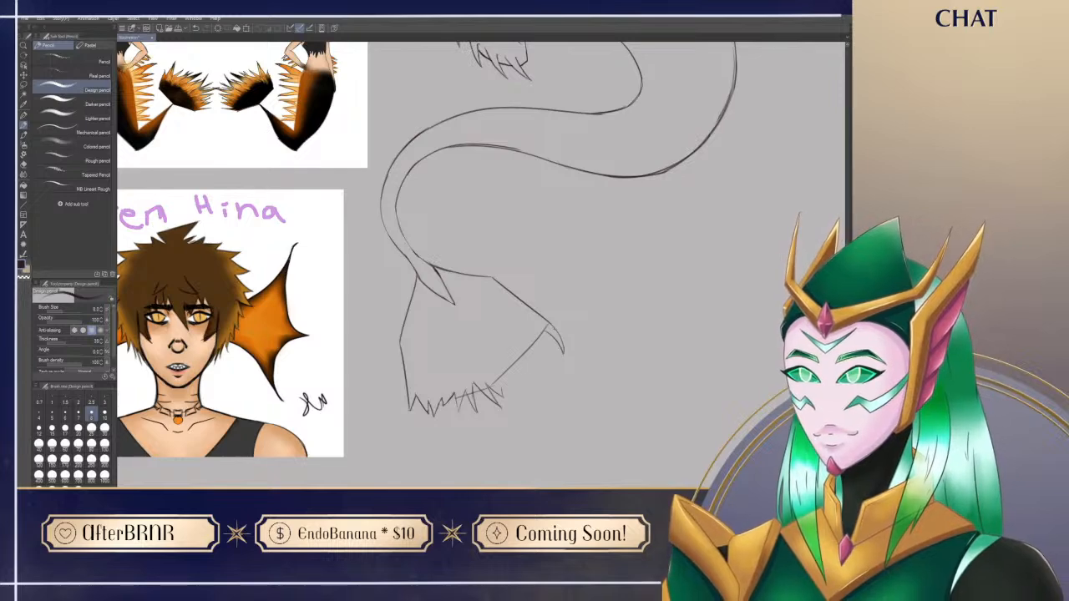
{"action": "key", "text": "e"}
{"action": "mouse_move", "coordinate": [540, 324]}
{"action": "left_mouse_down"}
{"action": "mouse_move", "coordinate": [548, 327]}
{"action": "mouse_move", "coordinate": [539, 273]}
{"action": "mouse_move", "coordinate": [544, 284]}
{"action": "left_mouse_up"}
{"action": "key", "text": "p"}
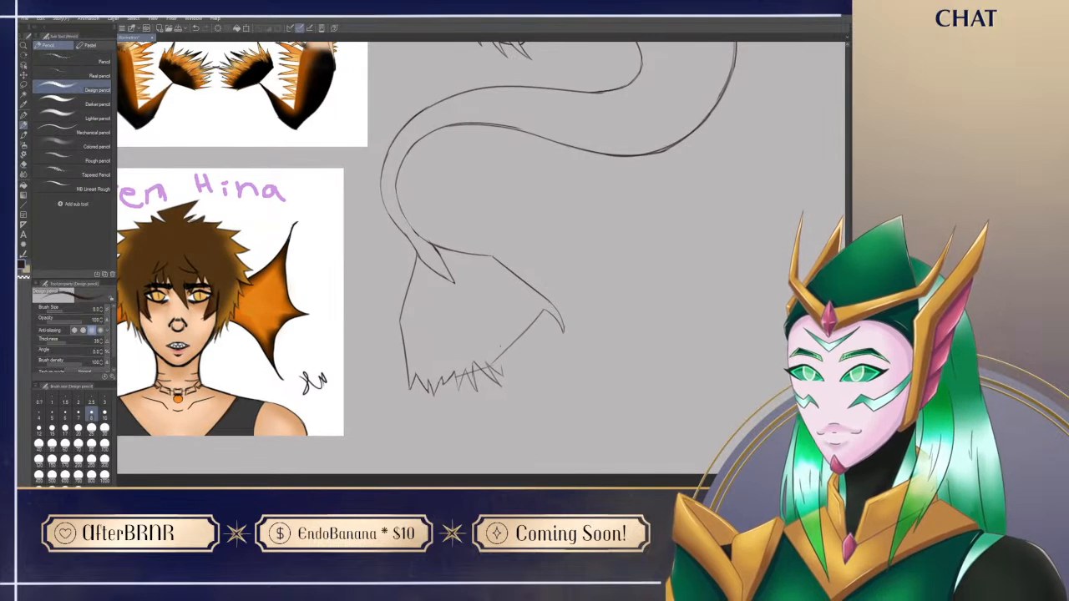
Step: Add longer downward spikes where the fin's trailing edge bends and erase the overlapping edge line
{"action": "left_click_drag", "start_coordinate": [500, 343], "coordinate": [508, 401]}
{"action": "mouse_move", "coordinate": [499, 361]}
{"action": "left_mouse_down"}
{"action": "mouse_move", "coordinate": [507, 402]}
{"action": "mouse_move", "coordinate": [486, 359]}
{"action": "mouse_move", "coordinate": [507, 386]}
{"action": "mouse_move", "coordinate": [502, 400]}
{"action": "mouse_move", "coordinate": [487, 370]}
{"action": "mouse_move", "coordinate": [502, 402]}
{"action": "left_mouse_up"}
{"action": "key", "text": "e"}
{"action": "key", "text": "p"}
{"action": "key", "text": "ctrl+z"}
{"action": "key", "text": "e"}
{"action": "key", "text": "p"}
{"action": "key", "text": "e"}
{"action": "key", "text": "p"}
{"action": "key", "text": "e"}
{"action": "mouse_move", "coordinate": [504, 344]}
{"action": "left_mouse_down"}
{"action": "mouse_move", "coordinate": [495, 363]}
{"action": "mouse_move", "coordinate": [511, 370]}
{"action": "left_mouse_up"}
{"action": "key", "text": "p"}
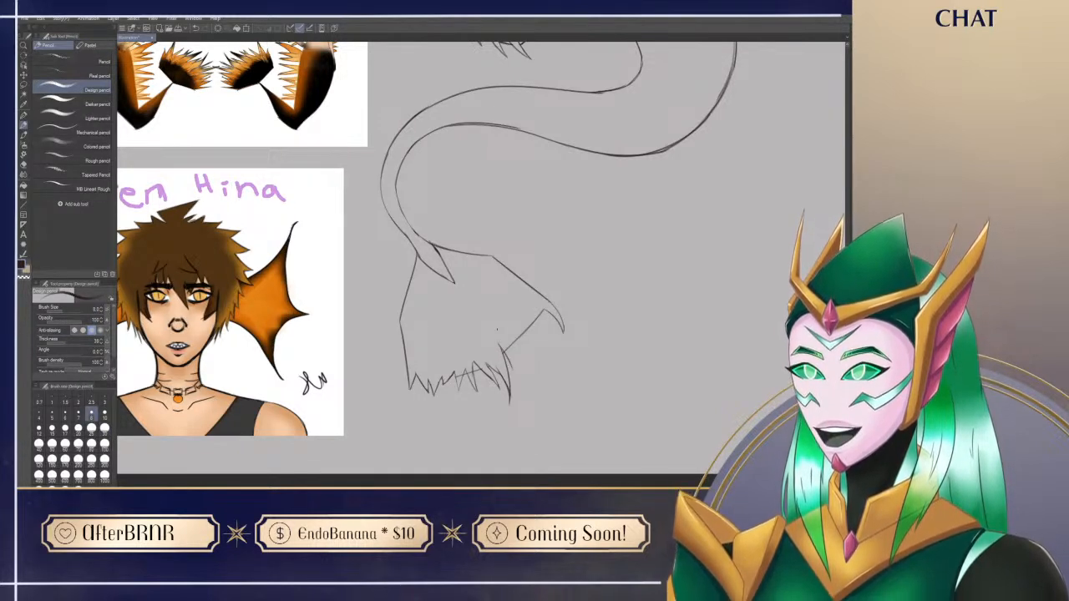
Step: Draw a second short spike beside the hooked tip at the fin's outer corner and clean up its base
{"action": "mouse_move", "coordinate": [549, 390]}
{"action": "left_mouse_down"}
{"action": "mouse_move", "coordinate": [544, 409]}
{"action": "mouse_move", "coordinate": [530, 395]}
{"action": "left_mouse_up"}
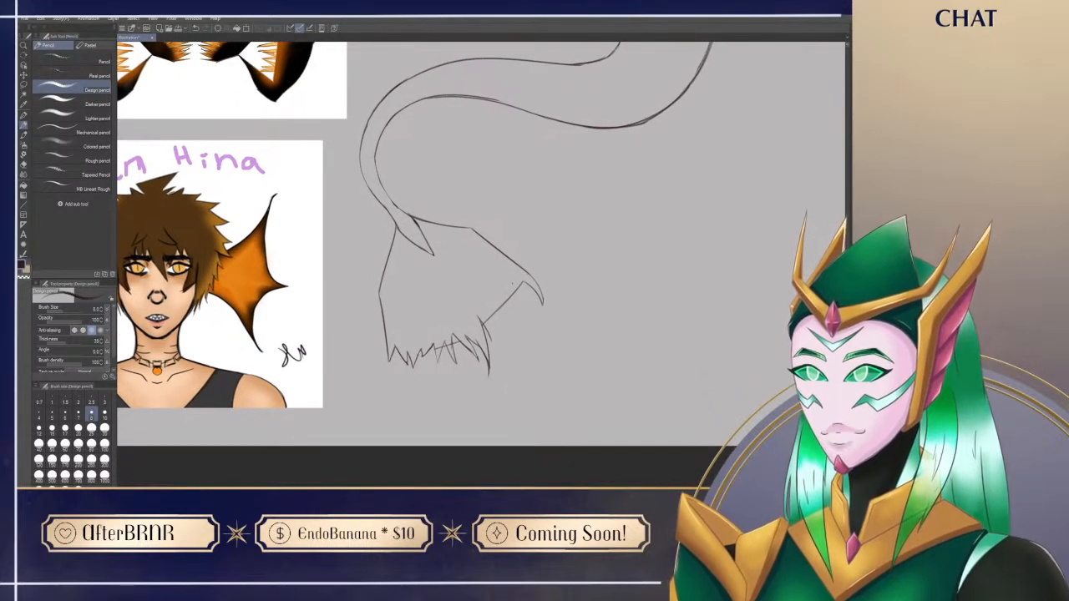
{"action": "left_click_drag", "start_coordinate": [522, 280], "coordinate": [527, 309]}
{"action": "left_click_drag", "start_coordinate": [524, 230], "coordinate": [525, 272]}
{"action": "key", "text": "ctrl+z"}
{"action": "left_click_drag", "start_coordinate": [523, 323], "coordinate": [535, 375]}
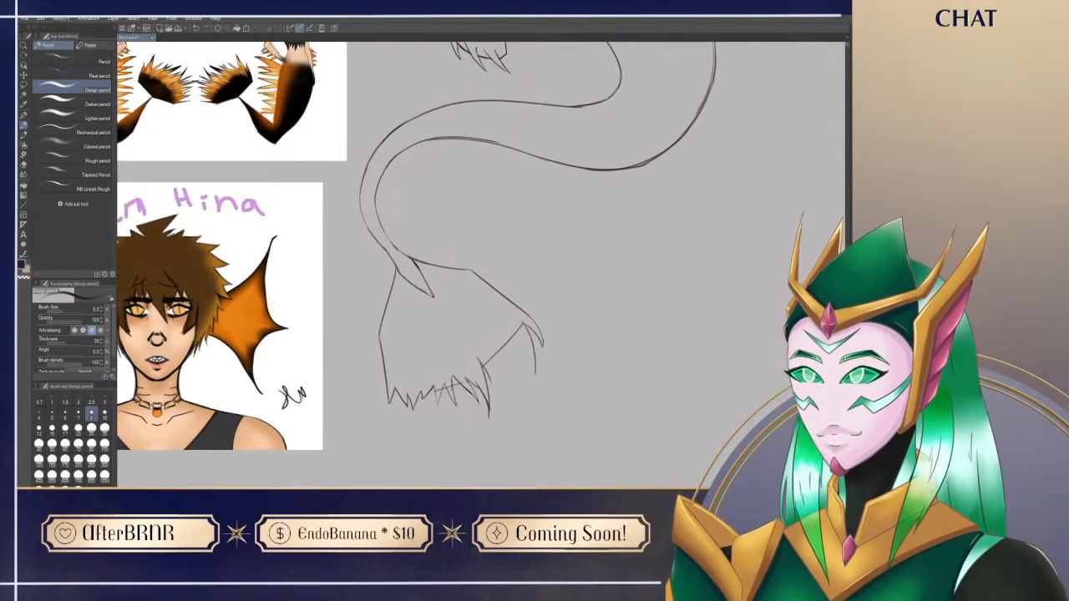
{"action": "key", "text": "ctrl+z"}
{"action": "left_click_drag", "start_coordinate": [530, 329], "coordinate": [533, 367]}
{"action": "key", "text": "ctrl+z"}
{"action": "left_click_drag", "start_coordinate": [529, 327], "coordinate": [537, 360]}
{"action": "key", "text": "e"}
{"action": "left_click_drag", "start_coordinate": [525, 320], "coordinate": [523, 328]}
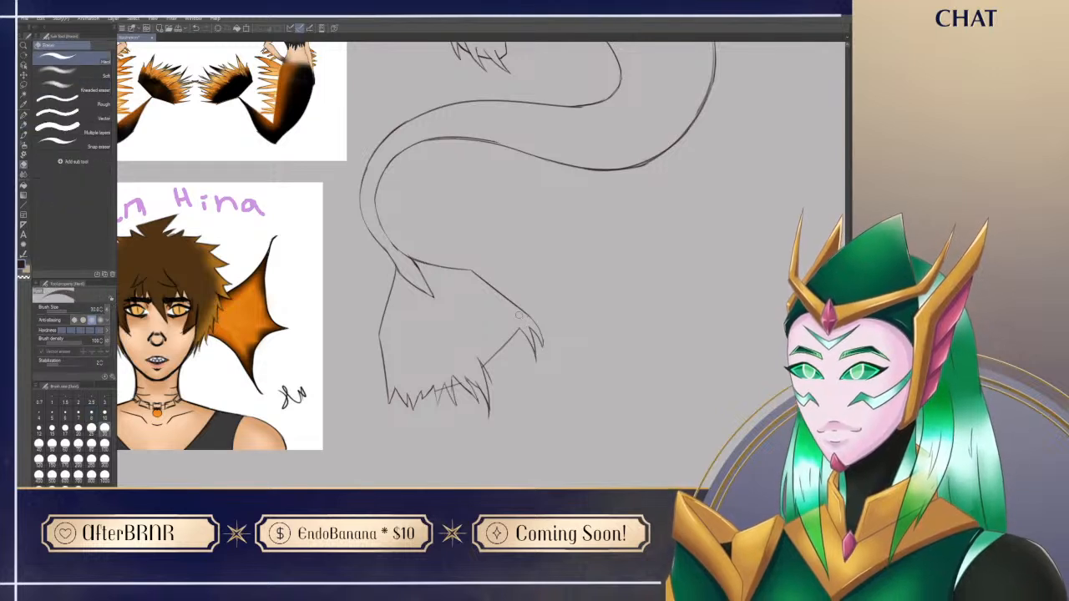
Step: Try adding inner contour lines alongside the tail fin's two outer edges
{"action": "key", "text": "p"}
{"action": "left_click_drag", "start_coordinate": [443, 276], "coordinate": [488, 299]}
{"action": "left_click_drag", "start_coordinate": [400, 313], "coordinate": [401, 367]}
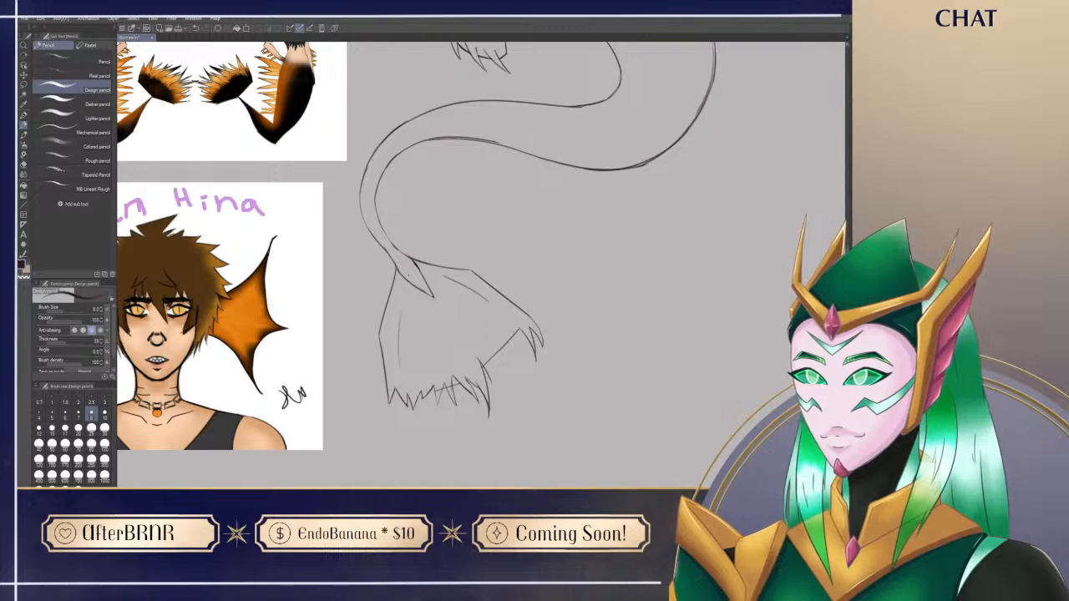
{"action": "key", "text": "ctrl+z"}
{"action": "key", "text": "ctrl+z"}
Step: Fill the trailing edge between the bend and the hooked tip with ragged spikes, replacing the straight guide line
{"action": "mouse_move", "coordinate": [551, 317]}
{"action": "left_mouse_down"}
{"action": "mouse_move", "coordinate": [571, 298]}
{"action": "mouse_move", "coordinate": [596, 328]}
{"action": "left_mouse_up"}
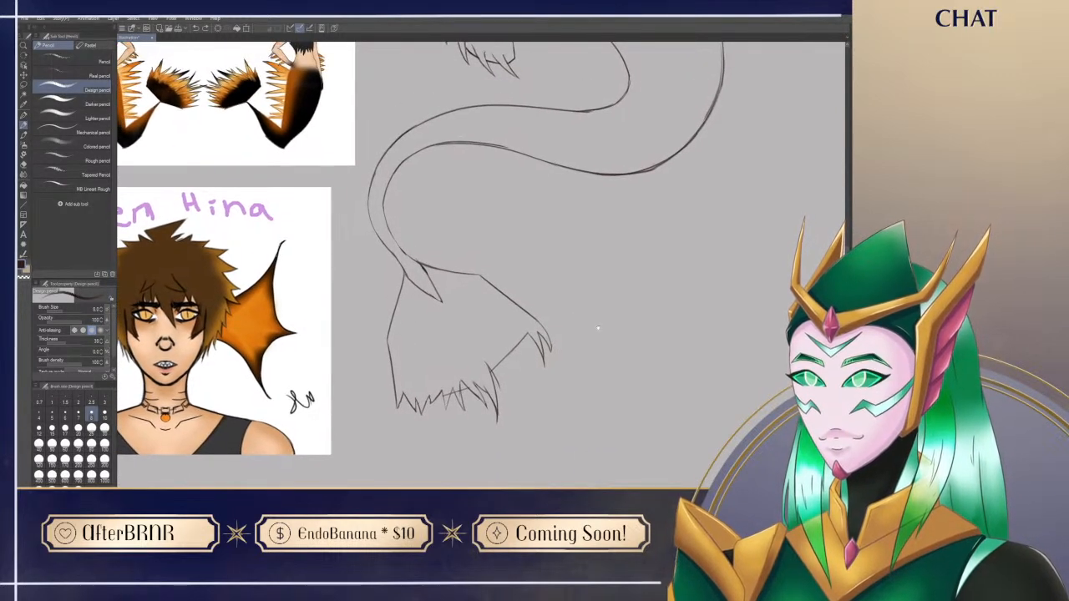
{"action": "scroll", "coordinate": [597, 328], "scroll_direction": "down", "scroll_amount": 1}
{"action": "left_click_drag", "start_coordinate": [503, 341], "coordinate": [503, 383]}
{"action": "key", "text": "ctrl+z"}
{"action": "key", "text": "e"}
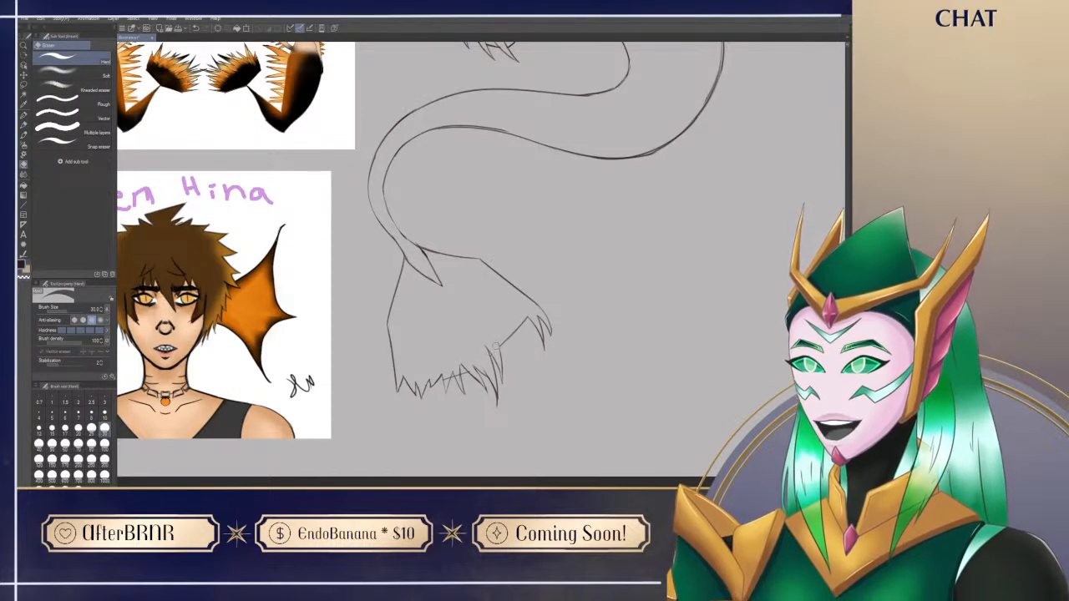
{"action": "key", "text": "p"}
{"action": "mouse_move", "coordinate": [499, 343]}
{"action": "left_mouse_down"}
{"action": "mouse_move", "coordinate": [507, 364]}
{"action": "mouse_move", "coordinate": [513, 344]}
{"action": "mouse_move", "coordinate": [529, 355]}
{"action": "mouse_move", "coordinate": [521, 338]}
{"action": "mouse_move", "coordinate": [525, 348]}
{"action": "mouse_move", "coordinate": [504, 343]}
{"action": "mouse_move", "coordinate": [509, 336]}
{"action": "left_mouse_up"}
{"action": "key", "text": "ctrl+z"}
{"action": "key", "text": "e"}
{"action": "key", "text": "p"}
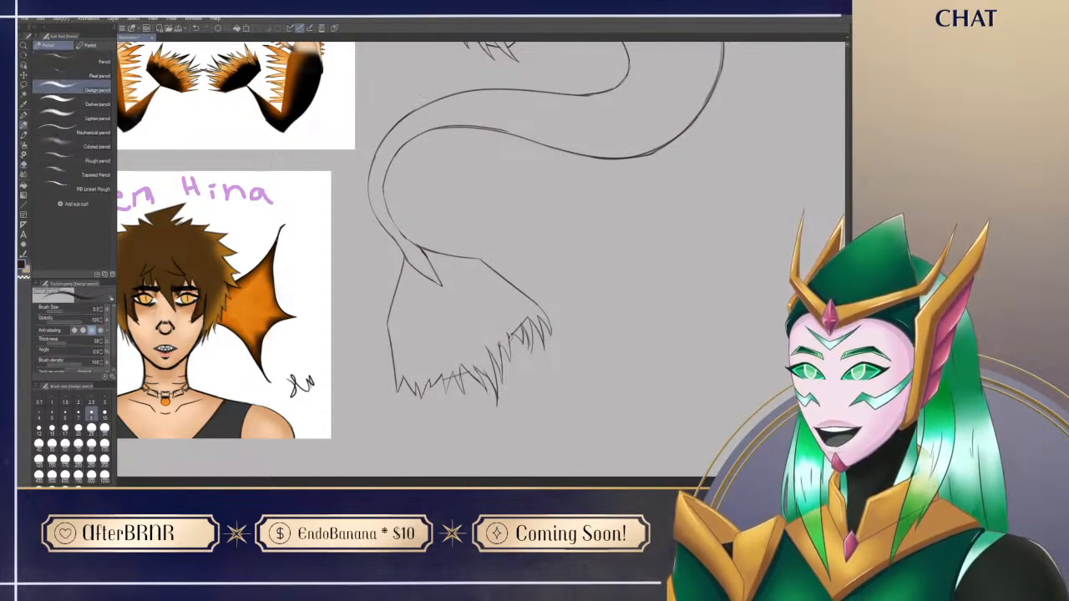
Step: Try sketching an extra fin shape along the outer side of the tail's curl
{"action": "left_click_drag", "start_coordinate": [501, 296], "coordinate": [538, 374]}
{"action": "mouse_move", "coordinate": [408, 328]}
{"action": "left_mouse_down"}
{"action": "mouse_move", "coordinate": [411, 215]}
{"action": "mouse_move", "coordinate": [463, 151]}
{"action": "left_mouse_up"}
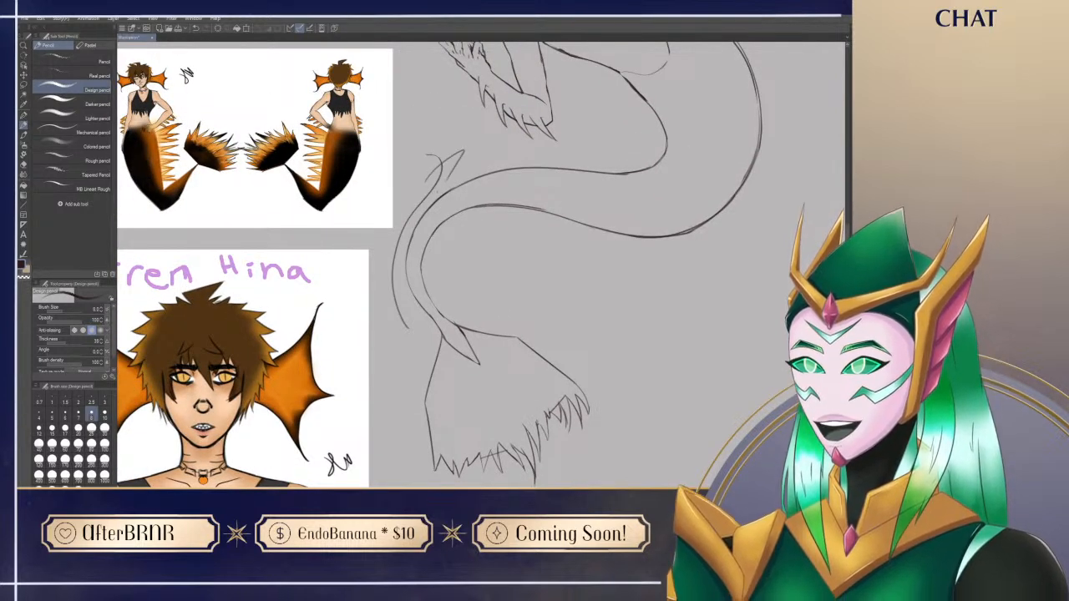
{"action": "key", "text": "ctrl+z"}
{"action": "key", "text": "e"}
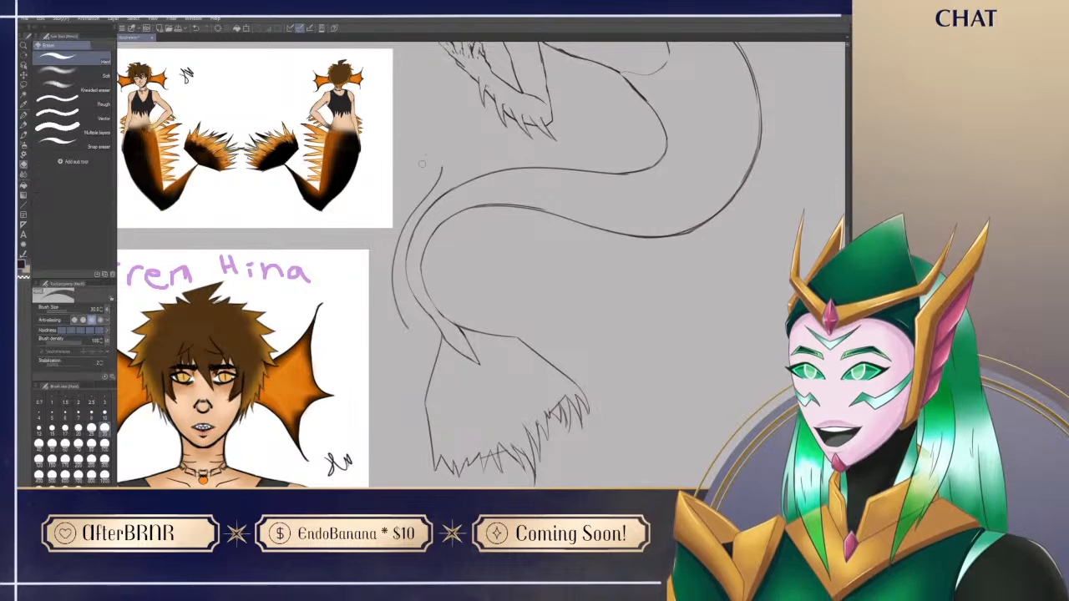
{"action": "key", "text": "p"}
{"action": "left_click_drag", "start_coordinate": [425, 180], "coordinate": [451, 153]}
{"action": "left_click_drag", "start_coordinate": [627, 459], "coordinate": [598, 441]}
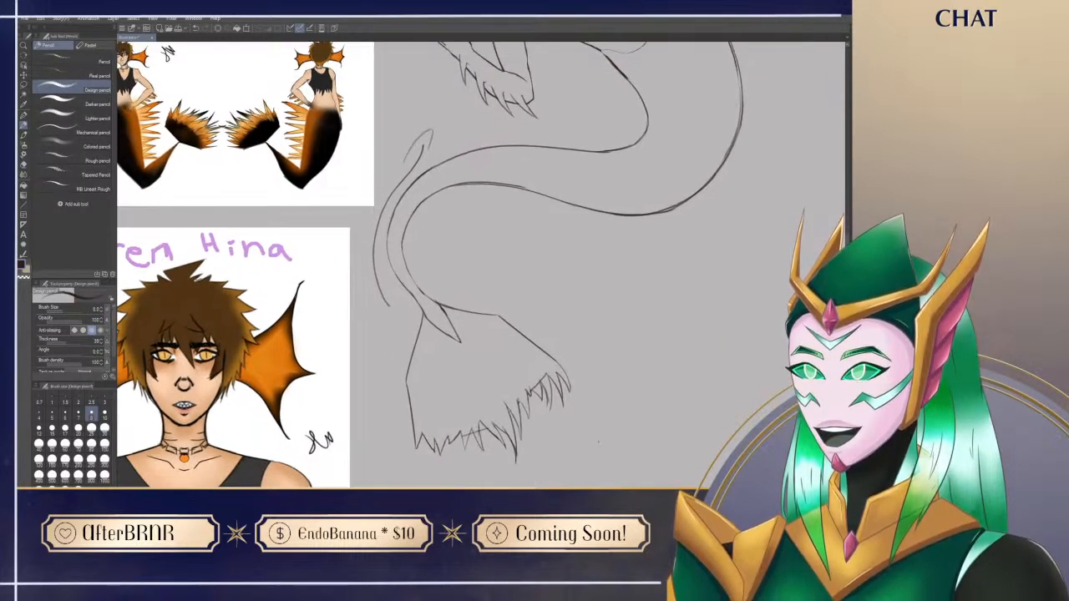
{"action": "mouse_move", "coordinate": [602, 425]}
{"action": "left_mouse_down"}
{"action": "mouse_move", "coordinate": [576, 600]}
{"action": "mouse_move", "coordinate": [511, 483]}
{"action": "mouse_move", "coordinate": [500, 400]}
{"action": "mouse_move", "coordinate": [520, 381]}
{"action": "mouse_move", "coordinate": [511, 378]}
{"action": "left_mouse_up"}
{"action": "key", "text": "e"}
{"action": "mouse_move", "coordinate": [309, 281]}
{"action": "left_mouse_down"}
{"action": "mouse_move", "coordinate": [291, 221]}
{"action": "mouse_move", "coordinate": [298, 183]}
{"action": "mouse_move", "coordinate": [299, 199]}
{"action": "mouse_move", "coordinate": [352, 106]}
{"action": "mouse_move", "coordinate": [308, 156]}
{"action": "mouse_move", "coordinate": [358, 106]}
{"action": "left_mouse_up"}
Step: Refine the spikes between the bend and the outer tip and erase leftover guide lines along the trailing edge
{"action": "key", "text": "p"}
{"action": "mouse_move", "coordinate": [487, 389]}
{"action": "left_mouse_down"}
{"action": "mouse_move", "coordinate": [456, 399]}
{"action": "mouse_move", "coordinate": [455, 413]}
{"action": "left_mouse_up"}
{"action": "left_click_drag", "start_coordinate": [456, 395], "coordinate": [447, 411]}
{"action": "left_click_drag", "start_coordinate": [474, 455], "coordinate": [529, 395]}
{"action": "key", "text": "ctrl+z"}
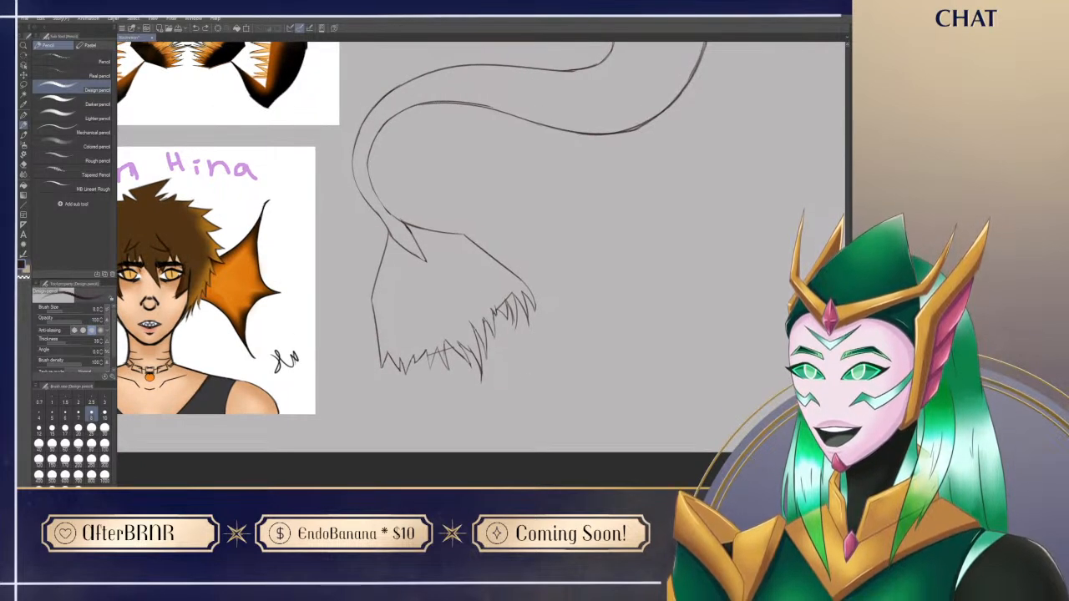
{"action": "key", "text": "e"}
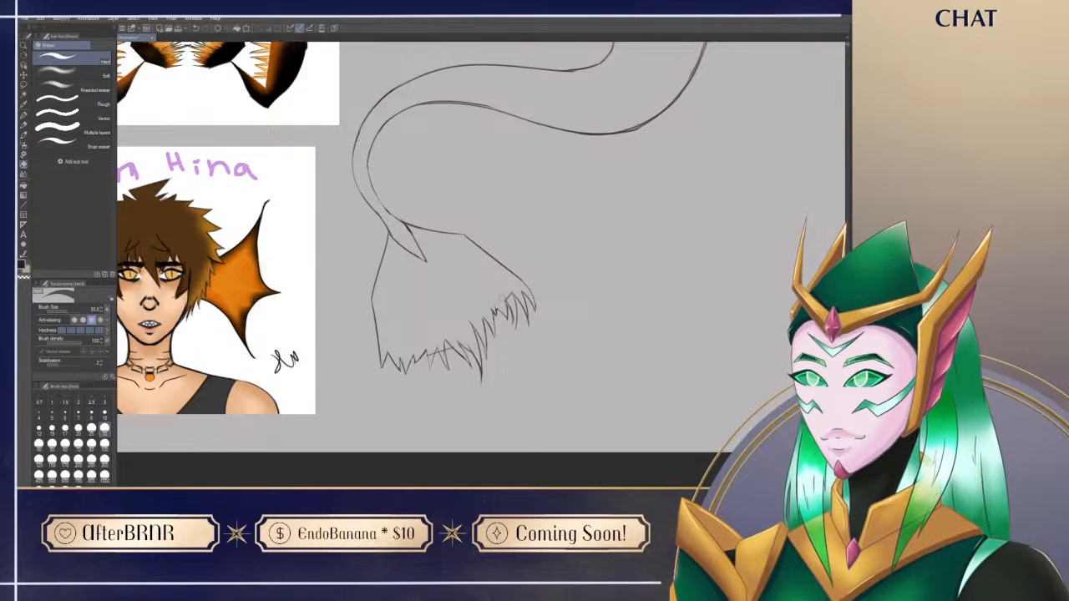
{"action": "key", "text": "p"}
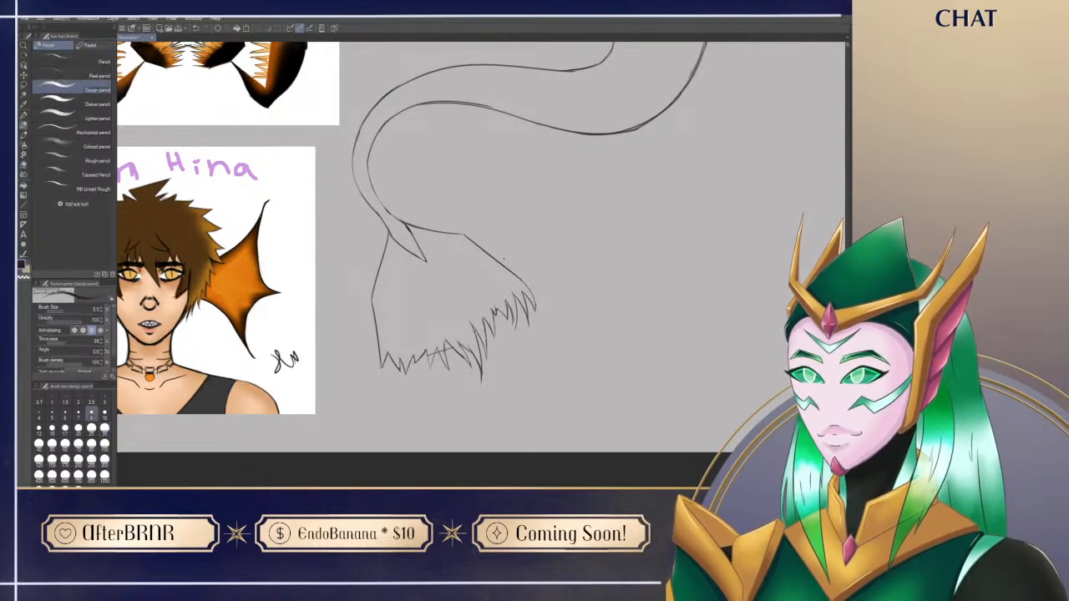
{"action": "key", "text": "e"}
{"action": "key", "text": "p"}
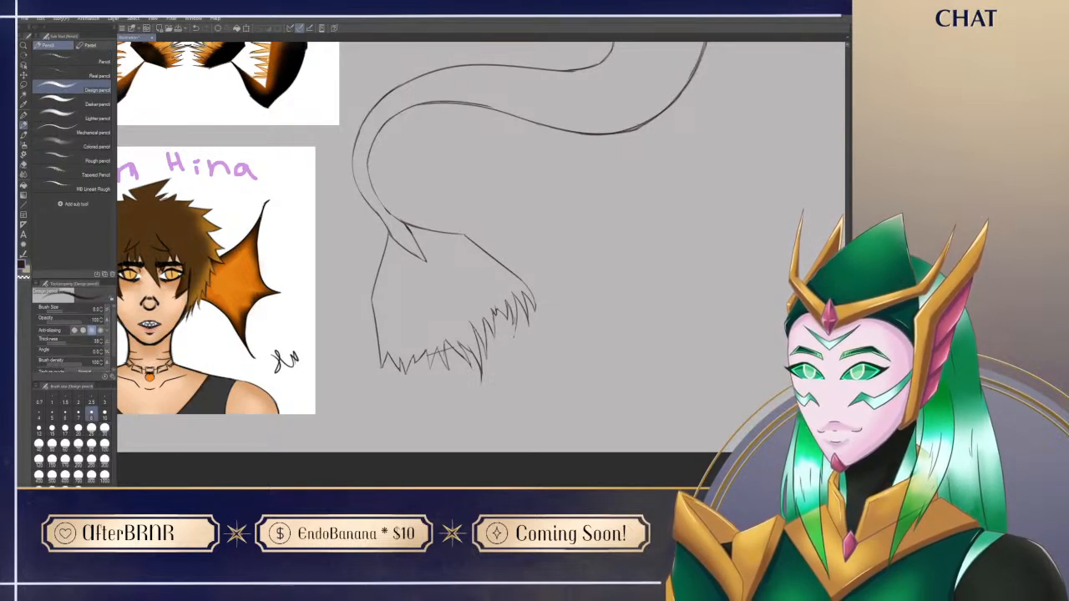
{"action": "key", "text": "e"}
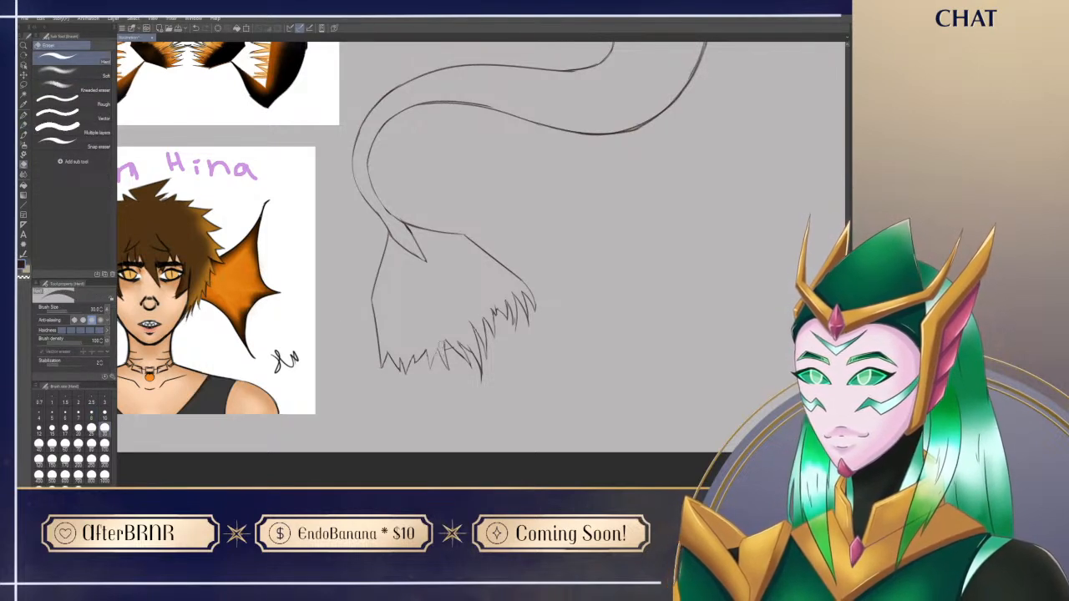
Step: Redraw the spikes in the middle of the fin's lower trailing edge as cleaner, pointed strands
{"action": "mouse_move", "coordinate": [450, 349]}
{"action": "left_mouse_down"}
{"action": "mouse_move", "coordinate": [443, 359]}
{"action": "mouse_move", "coordinate": [431, 351]}
{"action": "mouse_move", "coordinate": [449, 377]}
{"action": "mouse_move", "coordinate": [435, 367]}
{"action": "left_mouse_up"}
{"action": "key", "text": "p"}
{"action": "mouse_move", "coordinate": [436, 349]}
{"action": "left_mouse_down"}
{"action": "mouse_move", "coordinate": [430, 367]}
{"action": "mouse_move", "coordinate": [440, 345]}
{"action": "mouse_move", "coordinate": [438, 370]}
{"action": "mouse_move", "coordinate": [468, 368]}
{"action": "left_mouse_up"}
{"action": "key", "text": "e"}
{"action": "key", "text": "p"}
{"action": "key", "text": "e"}
{"action": "key", "text": "p"}
{"action": "key", "text": "ctrl+z"}
{"action": "key", "text": "ctrl+z"}
{"action": "key", "text": "e"}
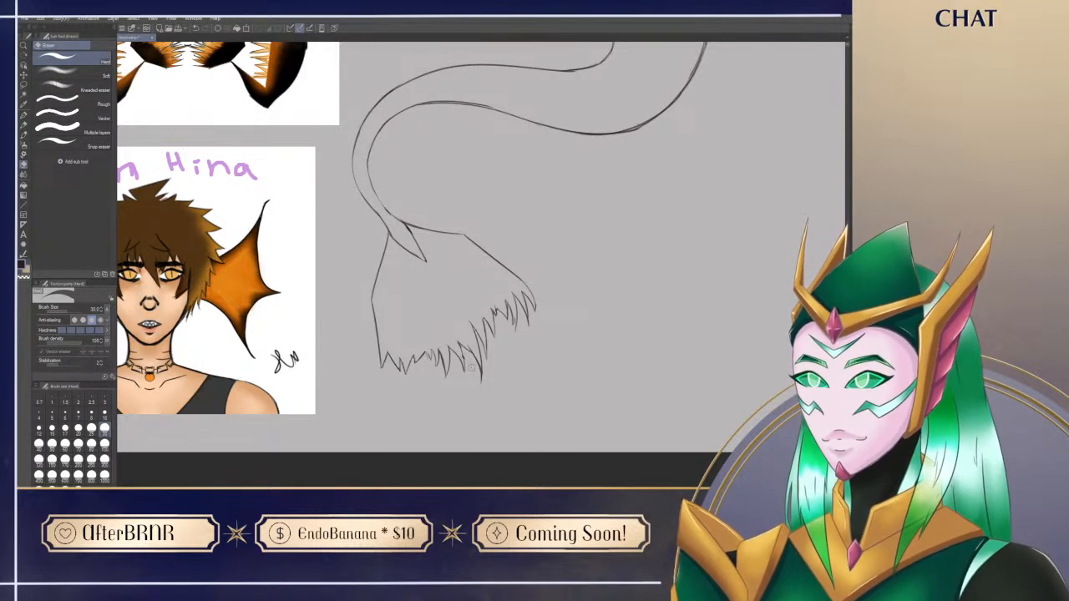
{"action": "key", "text": "p"}
{"action": "left_click_drag", "start_coordinate": [462, 353], "coordinate": [467, 371]}
Step: Extend the fin's lower corner into a longer pointed spike and clean up the spikes beside it
{"action": "mouse_move", "coordinate": [518, 272]}
{"action": "left_mouse_down"}
{"action": "mouse_move", "coordinate": [522, 366]}
{"action": "mouse_move", "coordinate": [532, 303]}
{"action": "mouse_move", "coordinate": [558, 251]}
{"action": "left_mouse_up"}
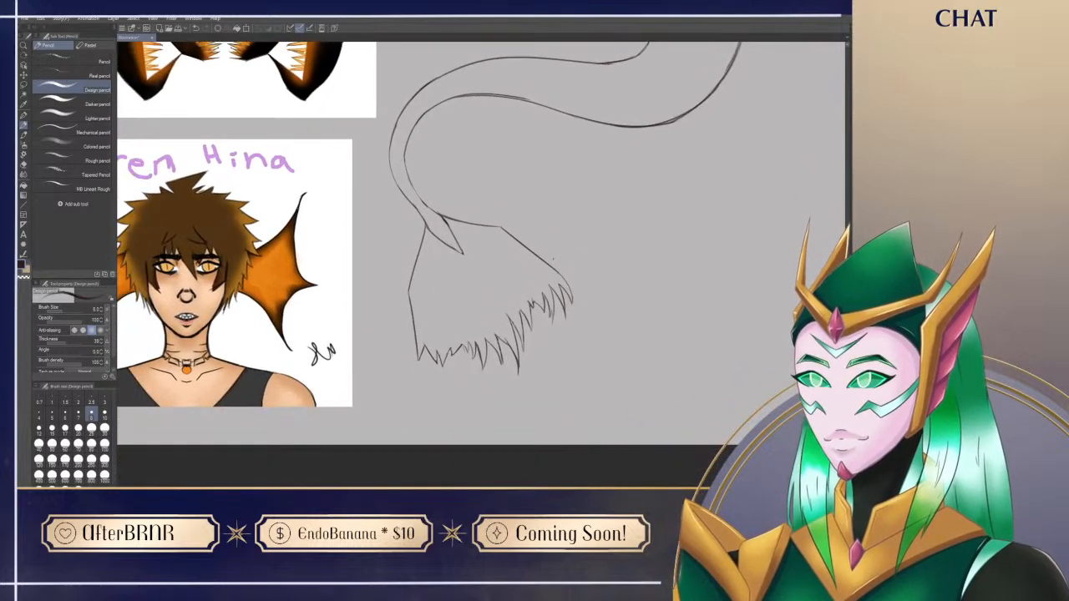
{"action": "mouse_move", "coordinate": [417, 342]}
{"action": "left_mouse_down"}
{"action": "mouse_move", "coordinate": [432, 384]}
{"action": "mouse_move", "coordinate": [424, 345]}
{"action": "mouse_move", "coordinate": [420, 358]}
{"action": "mouse_move", "coordinate": [437, 364]}
{"action": "left_mouse_up"}
{"action": "key", "text": "ctrl+z"}
{"action": "key", "text": "e"}
{"action": "key", "text": "p"}
{"action": "key", "text": "e"}
{"action": "key", "text": "p"}
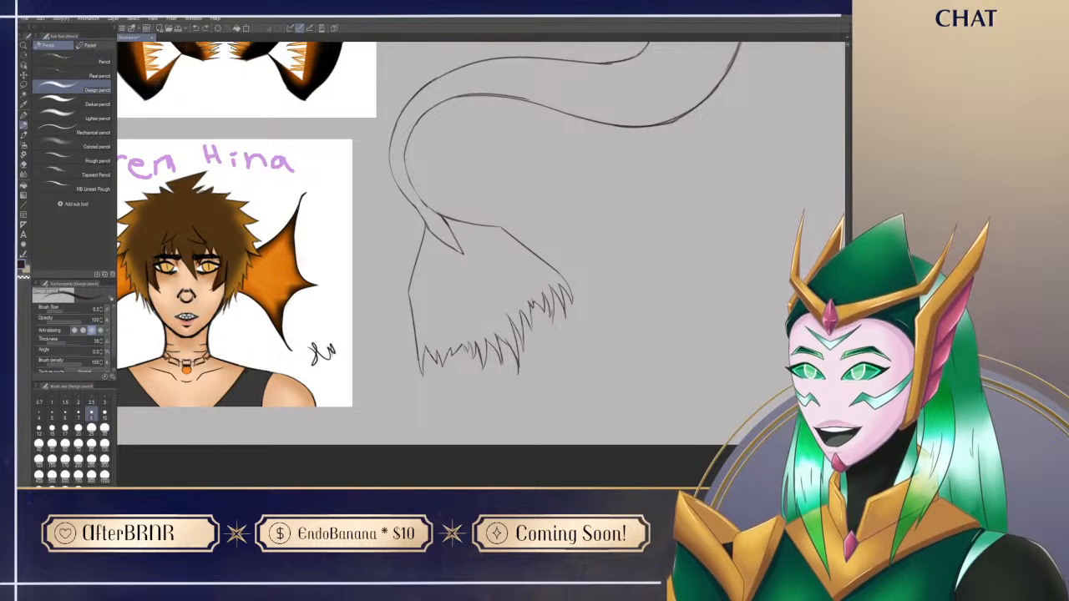
{"action": "key", "text": "e"}
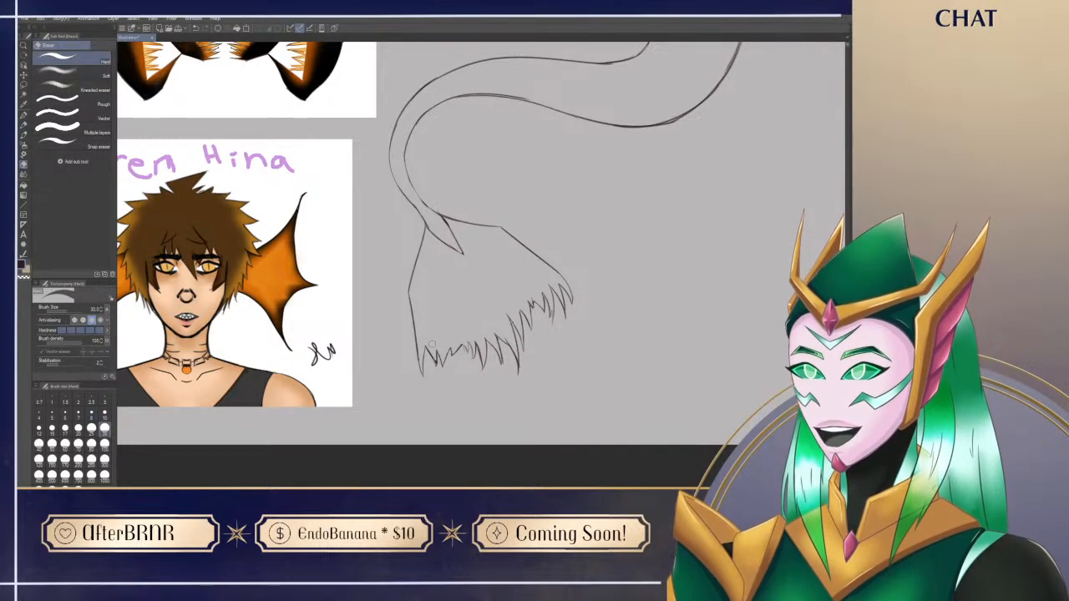
{"action": "key", "text": "p"}
Step: Redraw and tidy the short spikes along the fin's lower edge, just inside its left corner
{"action": "scroll", "coordinate": [432, 245], "scroll_direction": "down", "scroll_amount": 1}
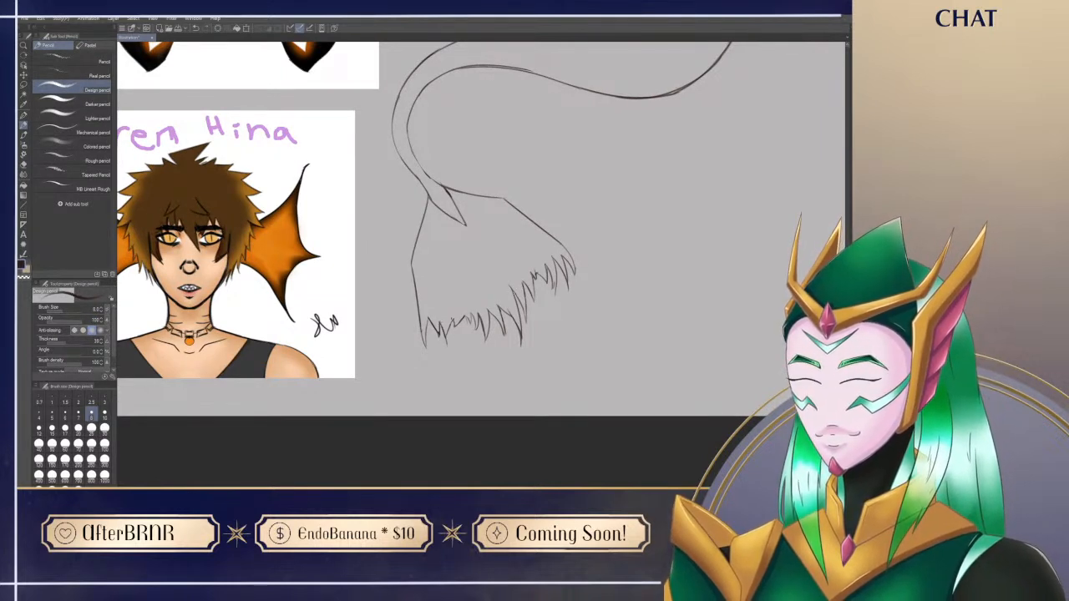
{"action": "key", "text": "e"}
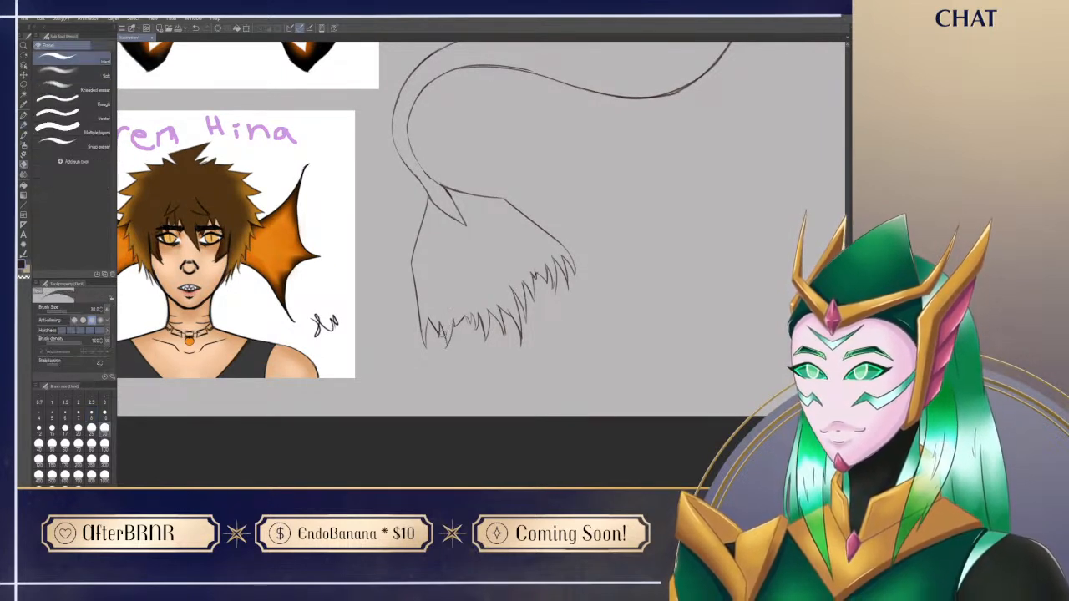
{"action": "key", "text": "p"}
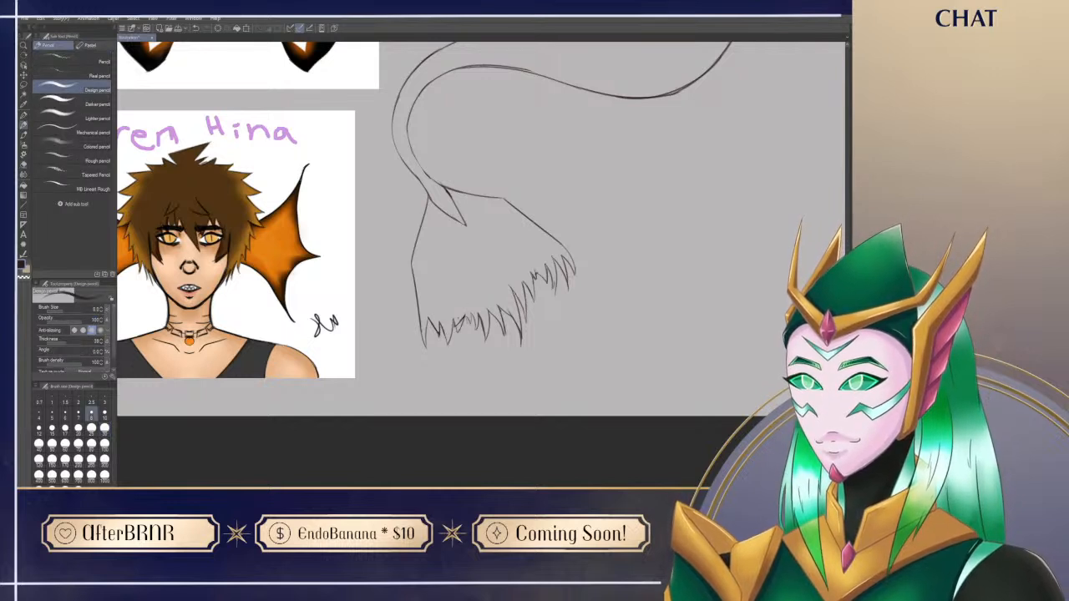
{"action": "key", "text": "e"}
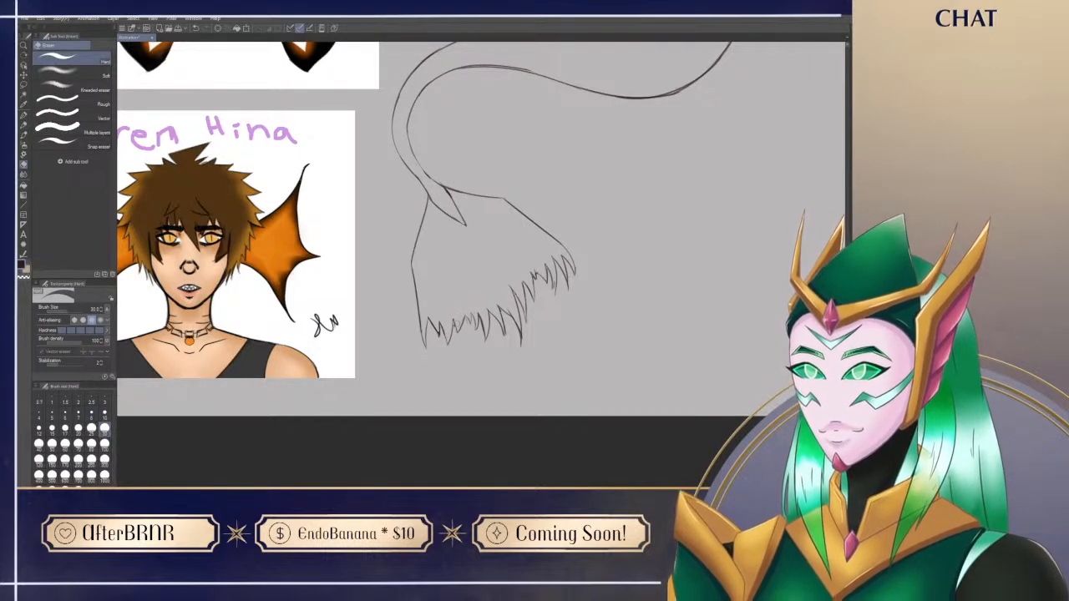
{"action": "key", "text": "p"}
{"action": "key", "text": "e"}
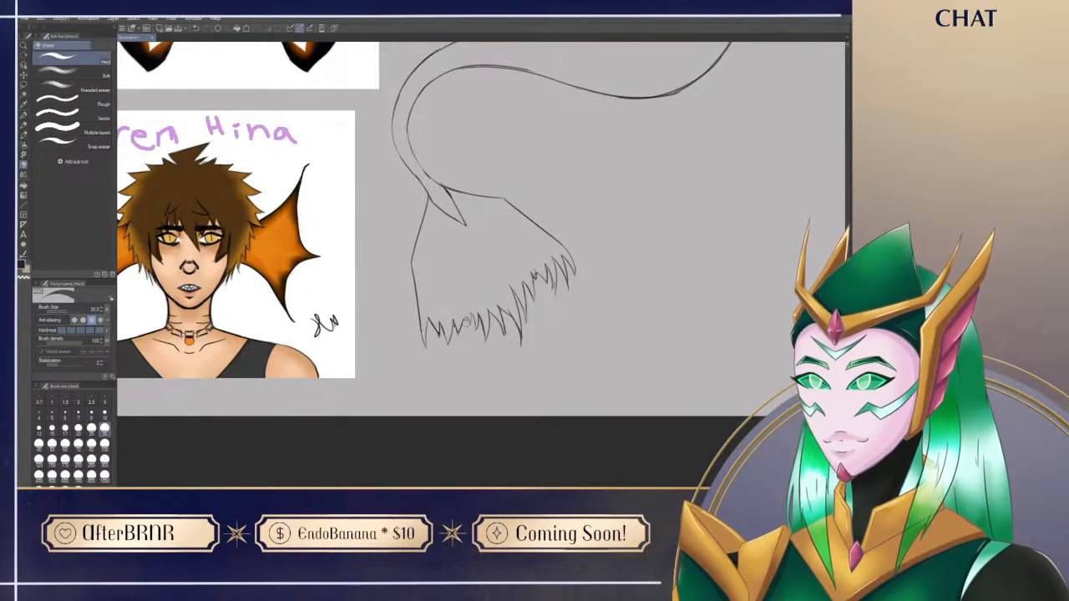
{"action": "scroll", "coordinate": [468, 340], "scroll_direction": "up", "scroll_amount": 3}
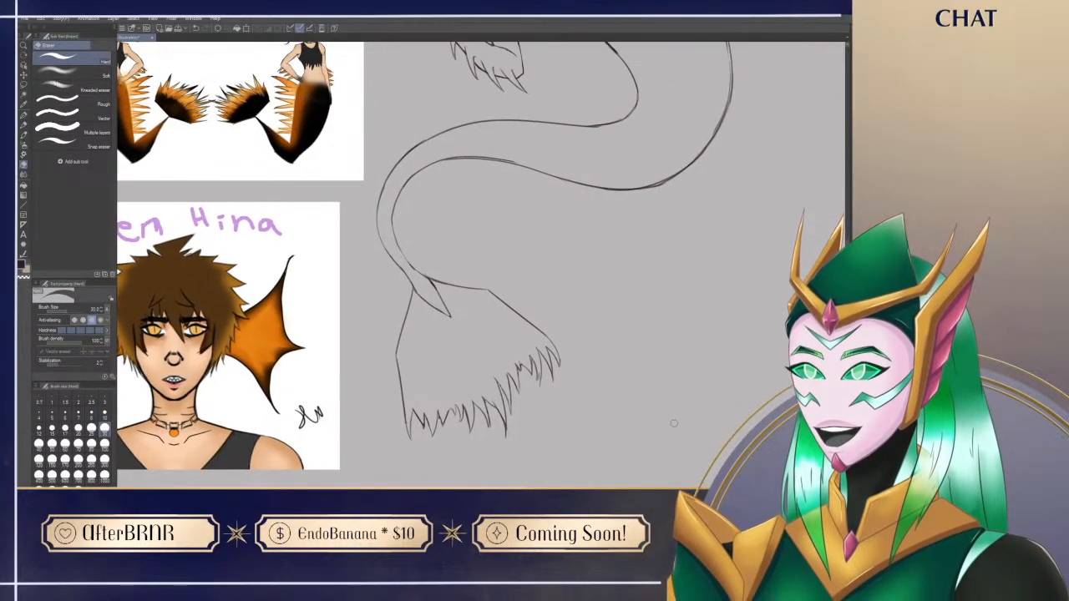
Step: Sharpen the spike at the fin's lower left corner and erase stray lines around its tip
{"action": "key", "text": "p"}
{"action": "scroll", "coordinate": [674, 423], "scroll_direction": "down", "scroll_amount": 1}
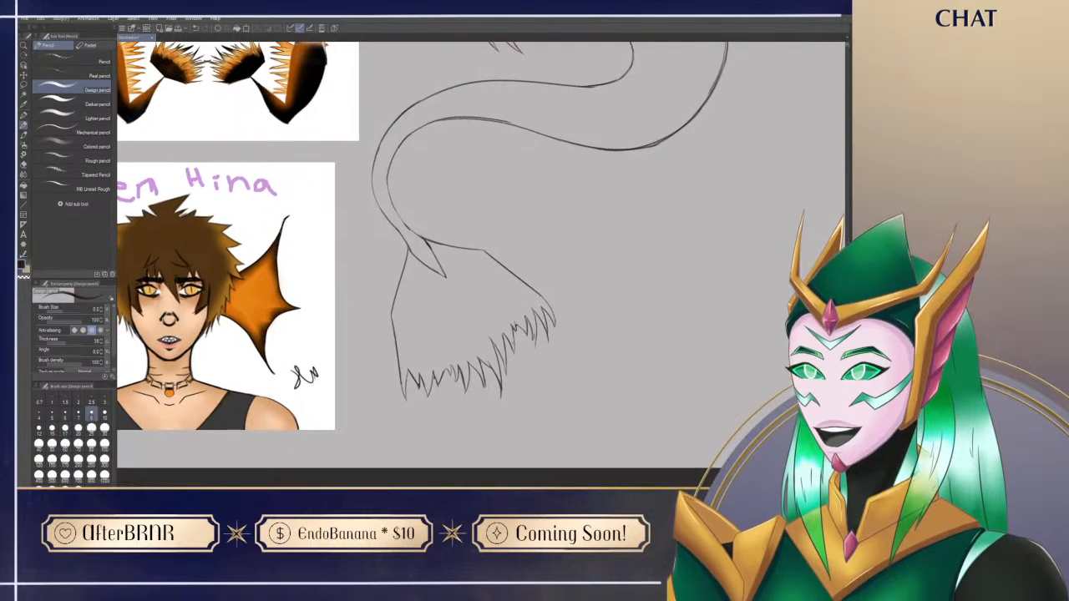
{"action": "key", "text": "e"}
{"action": "key", "text": "p"}
{"action": "key", "text": "e"}
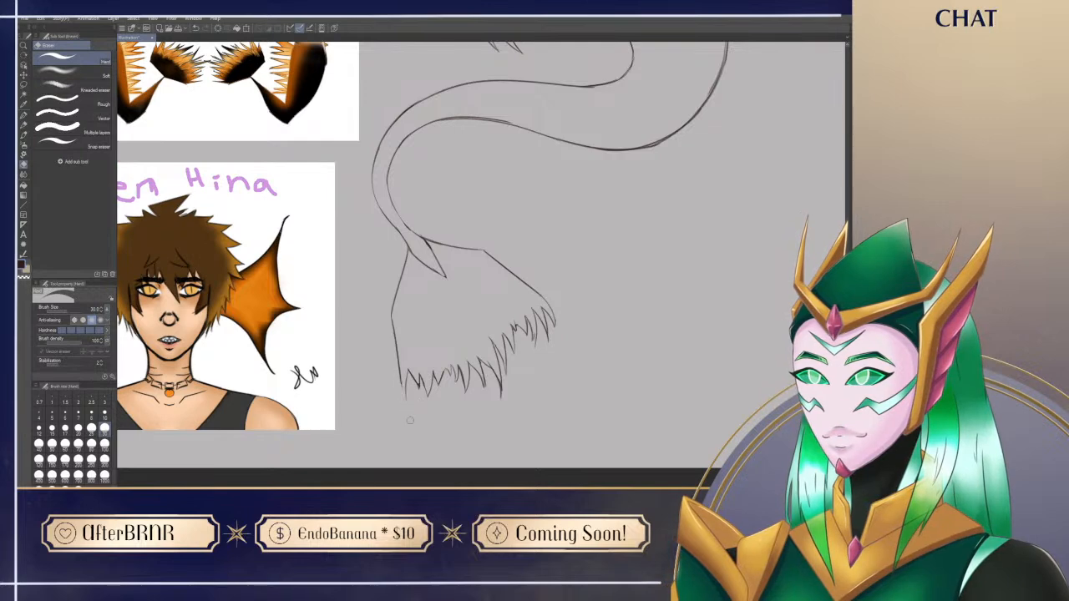
{"action": "key", "text": "p"}
{"action": "key", "text": "e"}
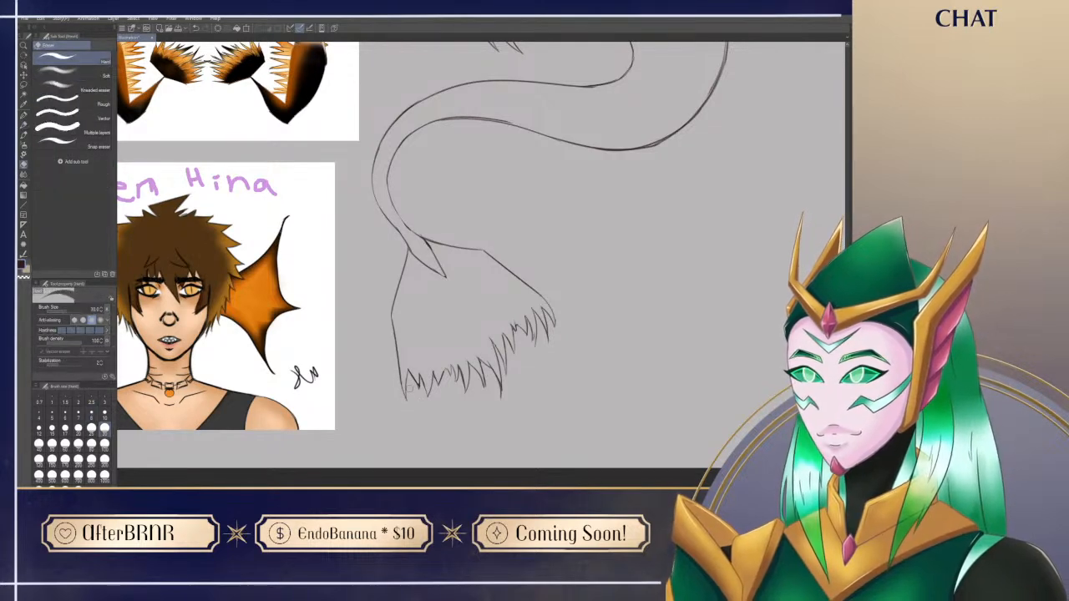
{"action": "key", "text": "p"}
Step: Clean up the spikes along the rising part of the ragged edge toward the fin's outer tip
{"action": "left_click_drag", "start_coordinate": [621, 331], "coordinate": [623, 376]}
{"action": "left_click_drag", "start_coordinate": [595, 437], "coordinate": [608, 401]}
{"action": "key", "text": "e"}
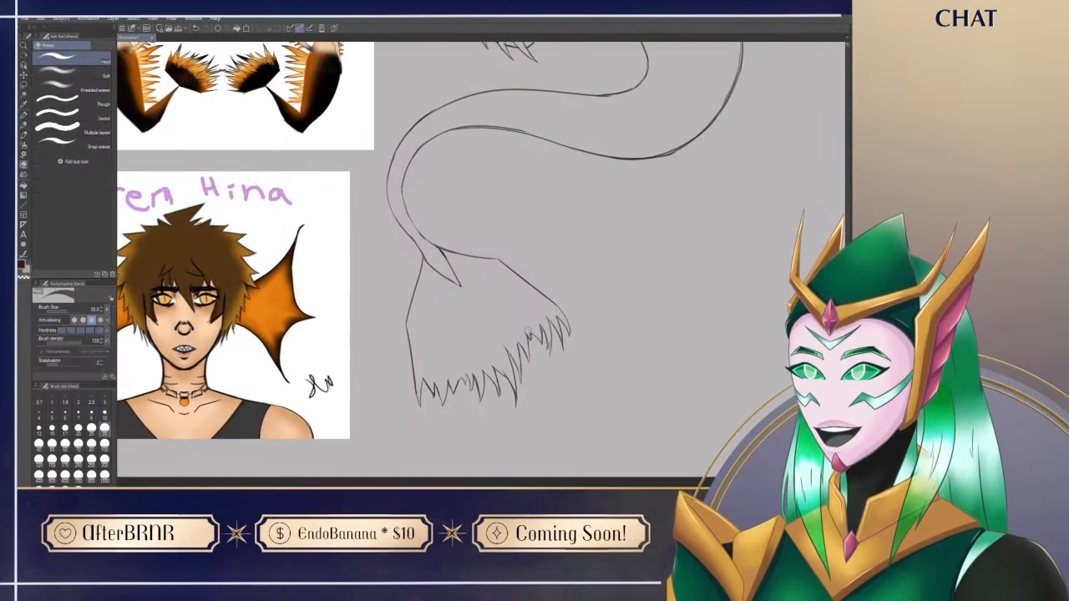
{"action": "key", "text": "p"}
{"action": "key", "text": "e"}
{"action": "key", "text": "p"}
{"action": "mouse_move", "coordinate": [591, 322]}
{"action": "left_mouse_down"}
{"action": "mouse_move", "coordinate": [629, 396]}
{"action": "mouse_move", "coordinate": [636, 352]}
{"action": "left_mouse_up"}
{"action": "left_click_drag", "start_coordinate": [712, 424], "coordinate": [684, 449]}
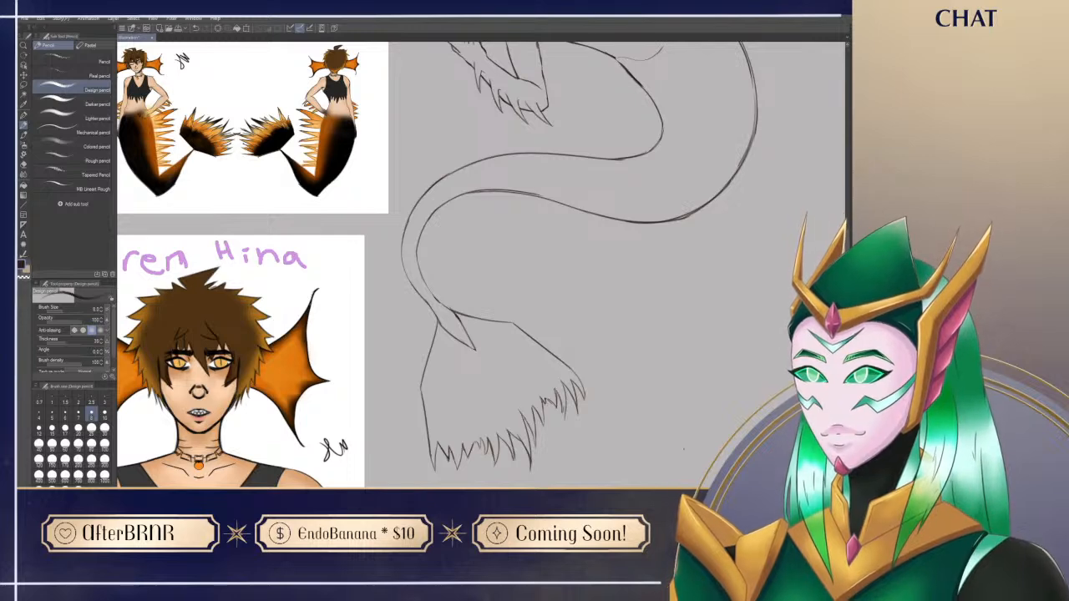
Step: Try sketching long curved strands that trail down and sweep below the fin's ragged edge
{"action": "mouse_move", "coordinate": [484, 442]}
{"action": "left_mouse_down"}
{"action": "mouse_move", "coordinate": [493, 362]}
{"action": "mouse_move", "coordinate": [489, 394]}
{"action": "mouse_move", "coordinate": [500, 378]}
{"action": "mouse_move", "coordinate": [477, 411]}
{"action": "left_mouse_up"}
{"action": "key", "text": "ctrl+z"}
{"action": "key", "text": "ctrl+z"}
{"action": "left_click_drag", "start_coordinate": [512, 369], "coordinate": [499, 410]}
{"action": "key", "text": "ctrl+z"}
{"action": "mouse_move", "coordinate": [583, 304]}
{"action": "left_mouse_down"}
{"action": "mouse_move", "coordinate": [551, 422]}
{"action": "mouse_move", "coordinate": [526, 415]}
{"action": "left_mouse_up"}
{"action": "key", "text": "ctrl+z"}
{"action": "mouse_move", "coordinate": [562, 368]}
{"action": "left_mouse_down"}
{"action": "mouse_move", "coordinate": [547, 414]}
{"action": "mouse_move", "coordinate": [508, 459]}
{"action": "left_mouse_up"}
{"action": "left_click_drag", "start_coordinate": [514, 410], "coordinate": [498, 433]}
{"action": "key", "text": "ctrl+z"}
{"action": "key", "text": "ctrl+z"}
{"action": "mouse_move", "coordinate": [551, 396]}
{"action": "left_mouse_down"}
{"action": "mouse_move", "coordinate": [513, 431]}
{"action": "mouse_move", "coordinate": [466, 441]}
{"action": "left_mouse_up"}
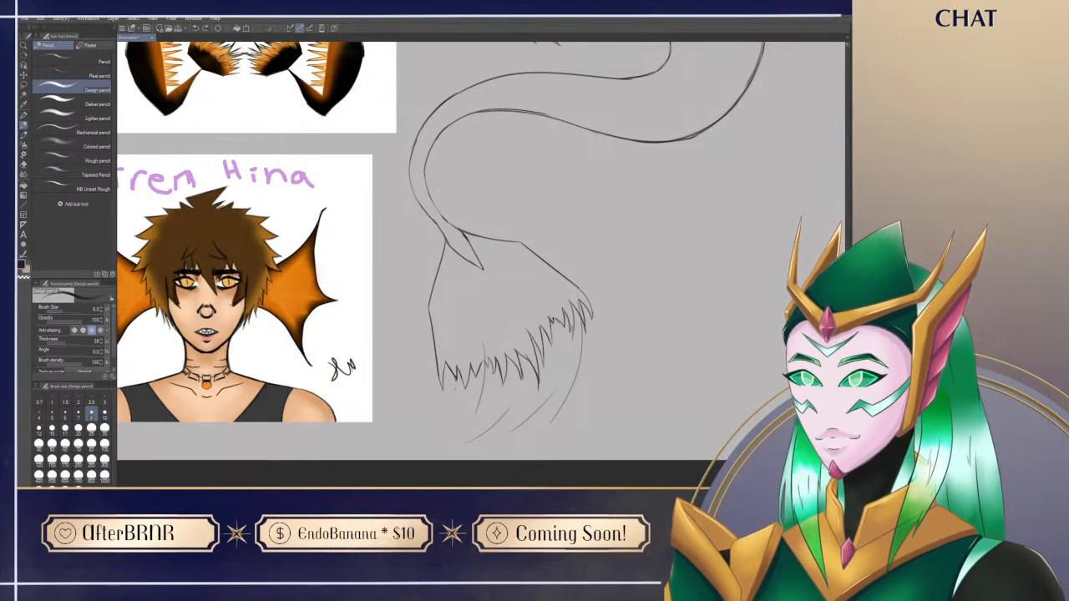
{"action": "left_click_drag", "start_coordinate": [457, 383], "coordinate": [447, 434]}
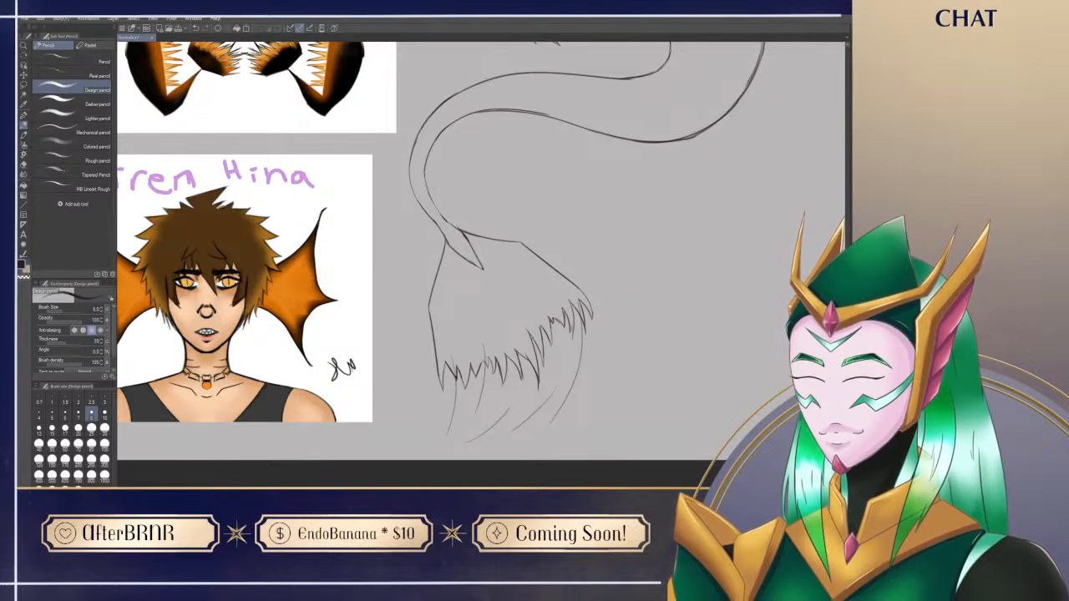
{"action": "key", "text": "ctrl+z"}
{"action": "mouse_move", "coordinate": [690, 290]}
{"action": "left_mouse_down"}
{"action": "mouse_move", "coordinate": [650, 390]}
{"action": "mouse_move", "coordinate": [658, 345]}
{"action": "left_mouse_up"}
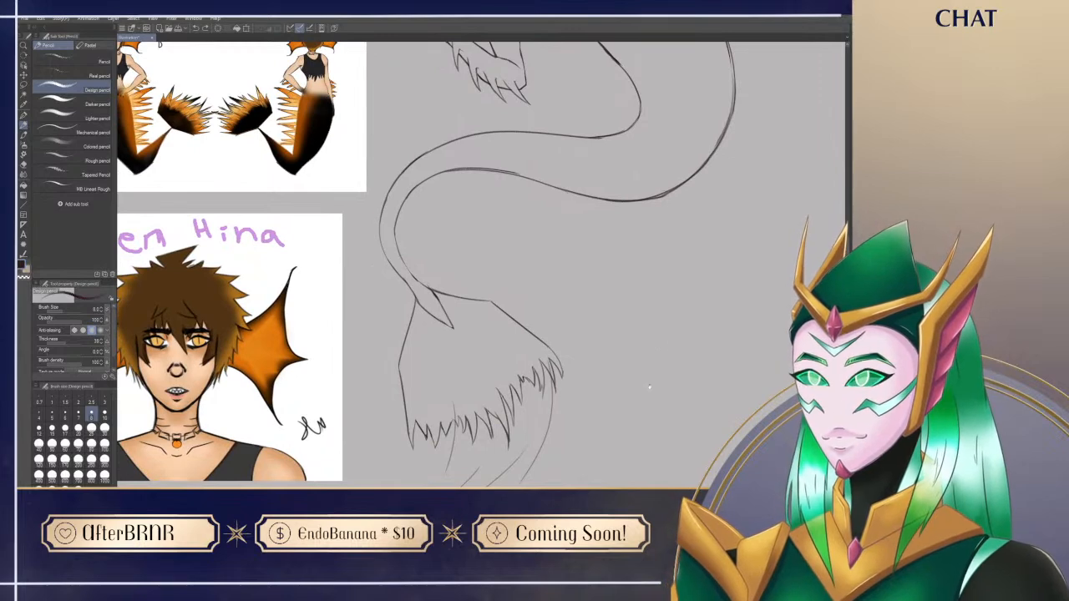
{"action": "left_click_drag", "start_coordinate": [634, 456], "coordinate": [640, 384]}
{"action": "key", "text": "ctrl+z"}
{"action": "key", "text": "ctrl+z"}
{"action": "key", "text": "ctrl+z"}
{"action": "key", "text": "ctrl+z"}
Step: Examine the whole figure and check how the tail and fin flow with the body pose
{"action": "mouse_move", "coordinate": [661, 220]}
{"action": "left_mouse_down"}
{"action": "mouse_move", "coordinate": [616, 348]}
{"action": "mouse_move", "coordinate": [582, 299]}
{"action": "left_mouse_up"}
{"action": "key", "text": "e"}
{"action": "key", "text": "p"}
{"action": "mouse_move", "coordinate": [531, 252]}
{"action": "left_mouse_down"}
{"action": "mouse_move", "coordinate": [512, 410]}
{"action": "mouse_move", "coordinate": [563, 454]}
{"action": "left_mouse_up"}
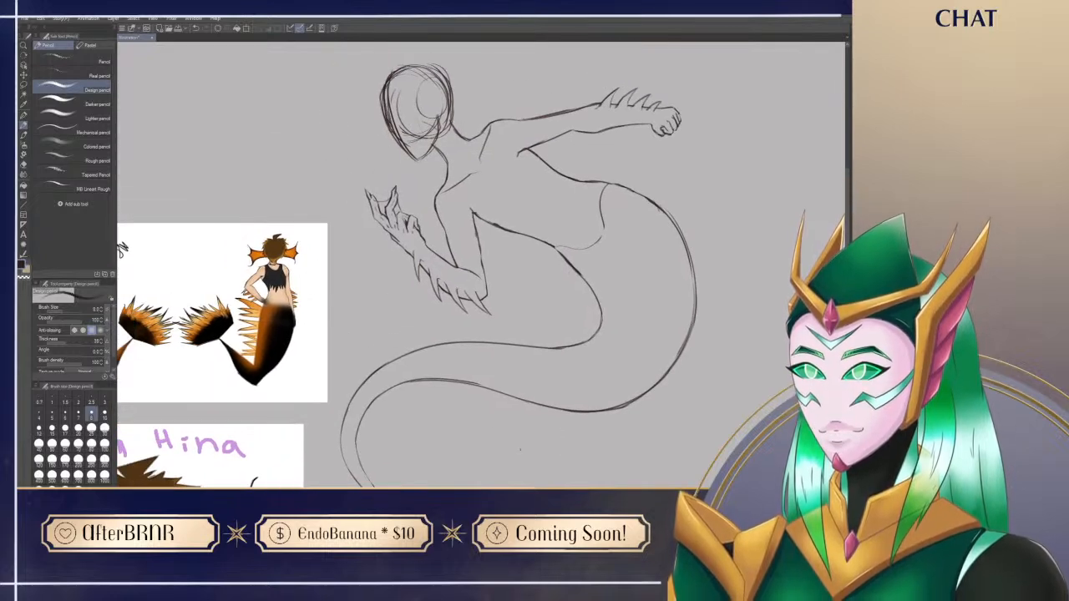
{"action": "scroll", "coordinate": [594, 439], "scroll_direction": "down", "scroll_amount": 1}
{"action": "scroll", "coordinate": [408, 265], "scroll_direction": "down", "scroll_amount": 10}
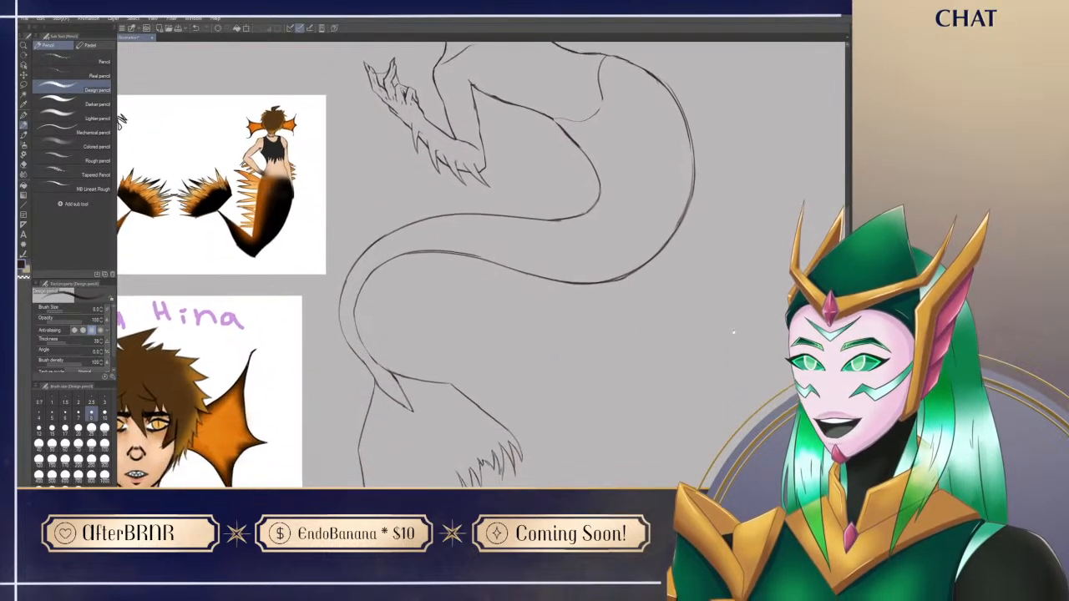
{"action": "scroll", "coordinate": [687, 337], "scroll_direction": "up", "scroll_amount": 2}
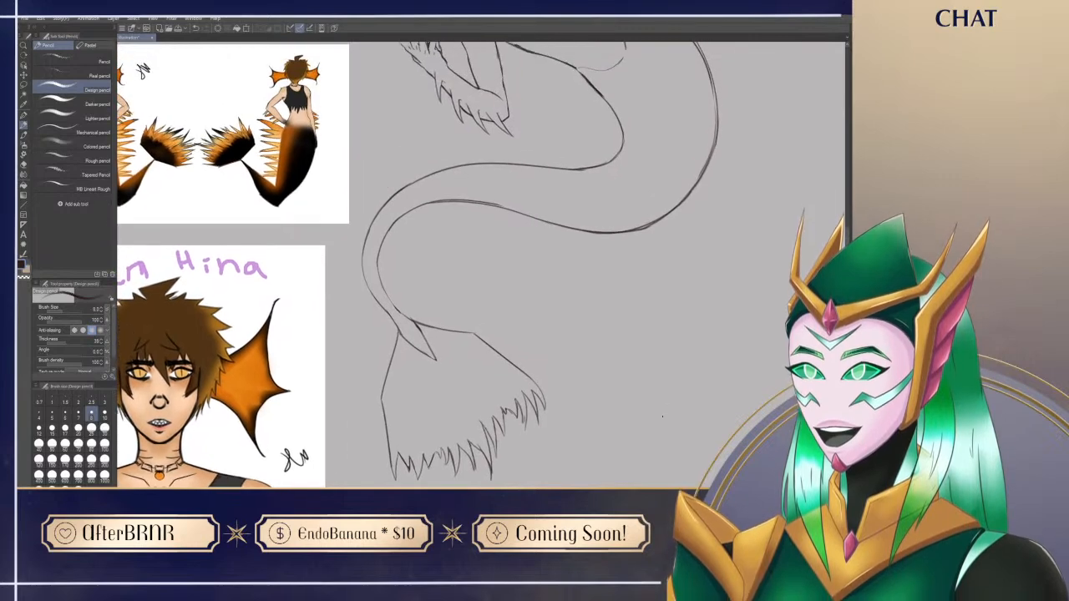
{"action": "scroll", "coordinate": [662, 418], "scroll_direction": "down", "scroll_amount": 2}
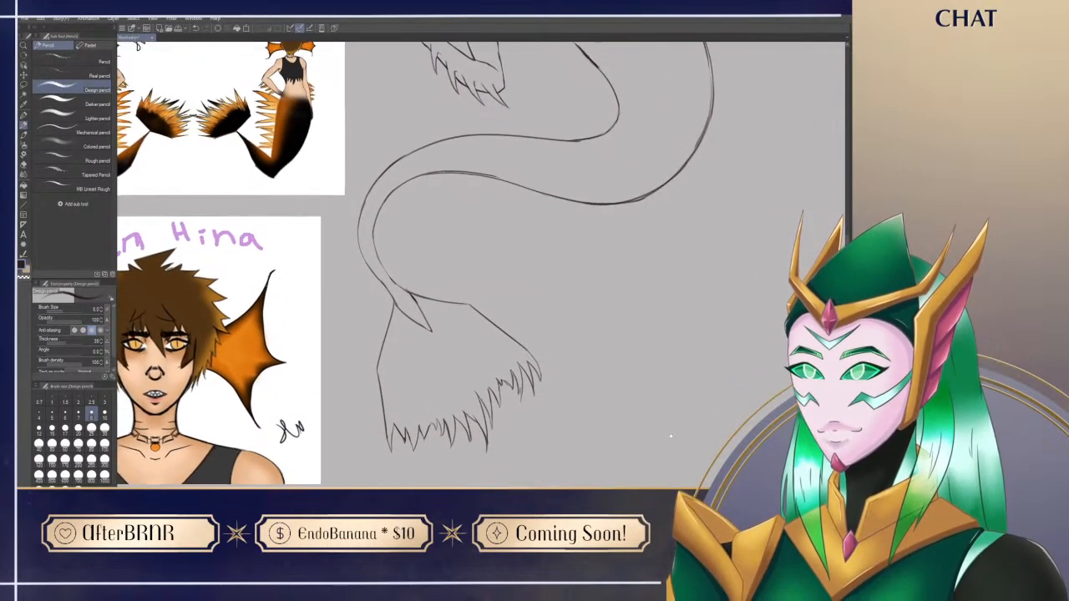
Step: Try sketching a curved inner contour and a vertical fold line inside the tail fin
{"action": "left_click_drag", "start_coordinate": [406, 378], "coordinate": [455, 391]}
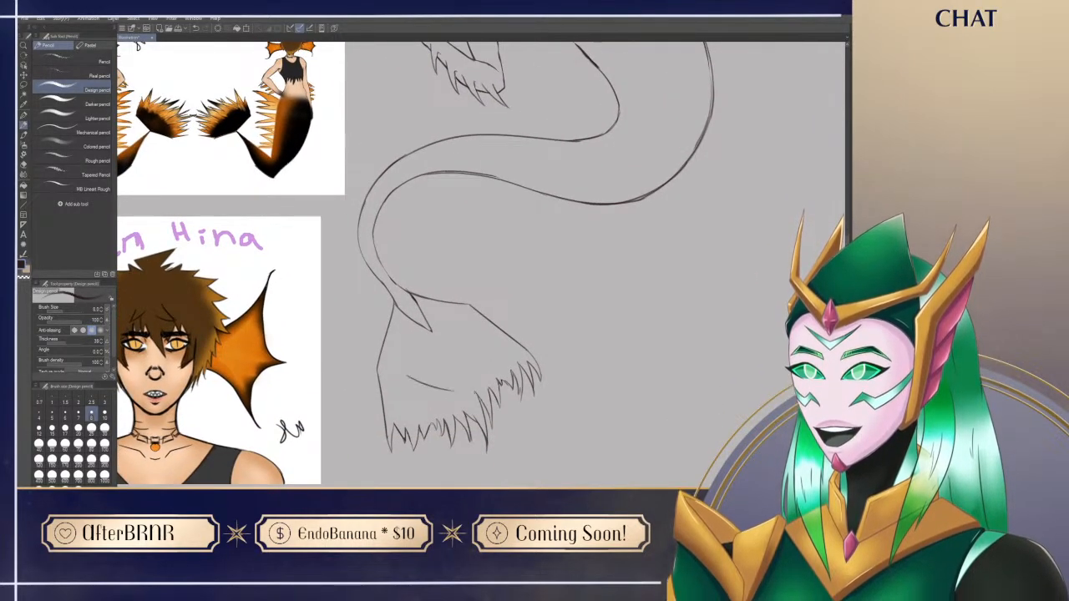
{"action": "key", "text": "ctrl+z"}
{"action": "left_click_drag", "start_coordinate": [399, 366], "coordinate": [462, 396]}
{"action": "key", "text": "ctrl+z"}
{"action": "left_click_drag", "start_coordinate": [398, 368], "coordinate": [466, 397]}
{"action": "left_click_drag", "start_coordinate": [465, 318], "coordinate": [460, 397]}
{"action": "key", "text": "ctrl+z"}
{"action": "left_click_drag", "start_coordinate": [464, 327], "coordinate": [464, 391]}
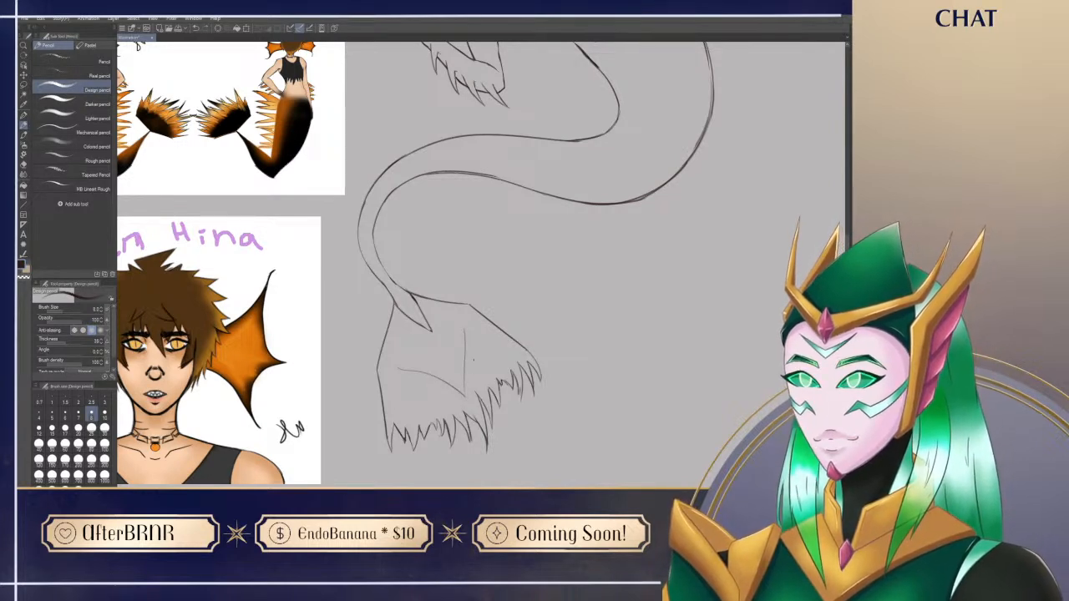
{"action": "key", "text": "ctrl+z"}
{"action": "key", "text": "ctrl+z"}
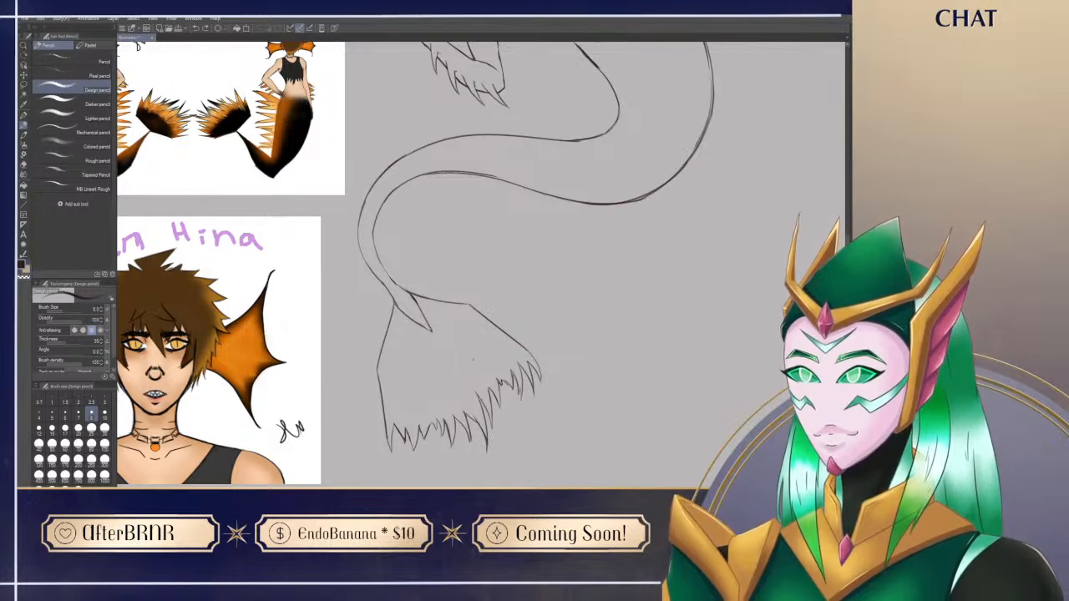
Step: Erase the overlapping tail-tip lines where the tail joins the base of the fin
{"action": "key", "text": "e"}
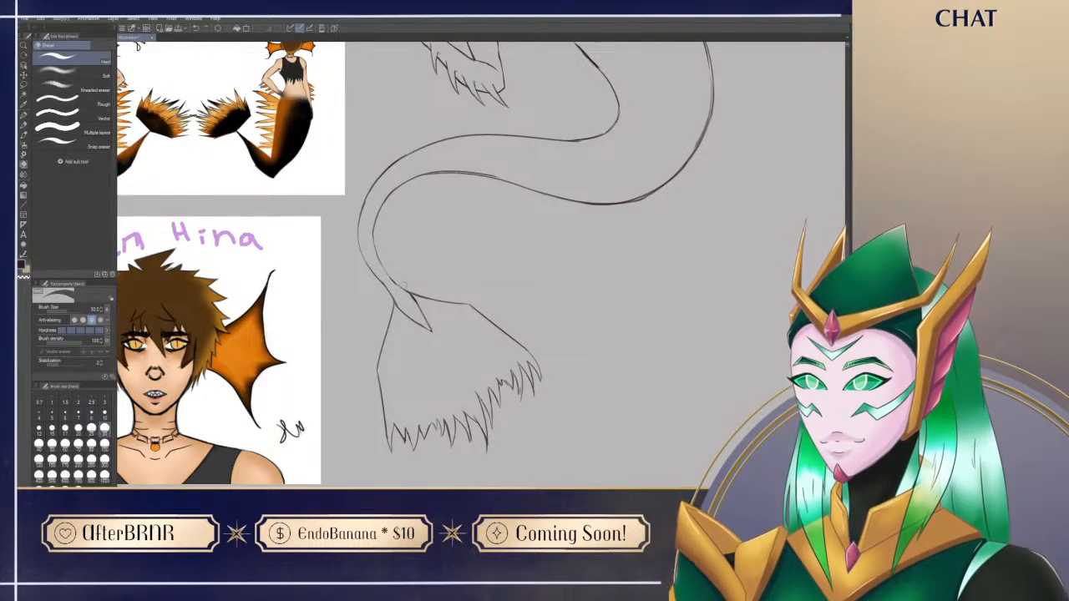
{"action": "mouse_move", "coordinate": [395, 300]}
{"action": "left_mouse_down"}
{"action": "mouse_move", "coordinate": [423, 326]}
{"action": "mouse_move", "coordinate": [407, 294]}
{"action": "mouse_move", "coordinate": [432, 331]}
{"action": "left_mouse_up"}
{"action": "left_click_drag", "start_coordinate": [401, 290], "coordinate": [420, 296]}
{"action": "key", "text": "p"}
Step: Sketch a first narrow, curved fin spike rising from the siren's back at the hip
{"action": "left_click_drag", "start_coordinate": [533, 315], "coordinate": [610, 459]}
{"action": "left_click_drag", "start_coordinate": [716, 437], "coordinate": [601, 468]}
{"action": "mouse_move", "coordinate": [411, 379]}
{"action": "left_mouse_down"}
{"action": "mouse_move", "coordinate": [475, 343]}
{"action": "mouse_move", "coordinate": [484, 350]}
{"action": "mouse_move", "coordinate": [477, 413]}
{"action": "left_mouse_up"}
{"action": "left_click_drag", "start_coordinate": [552, 404], "coordinate": [563, 426]}
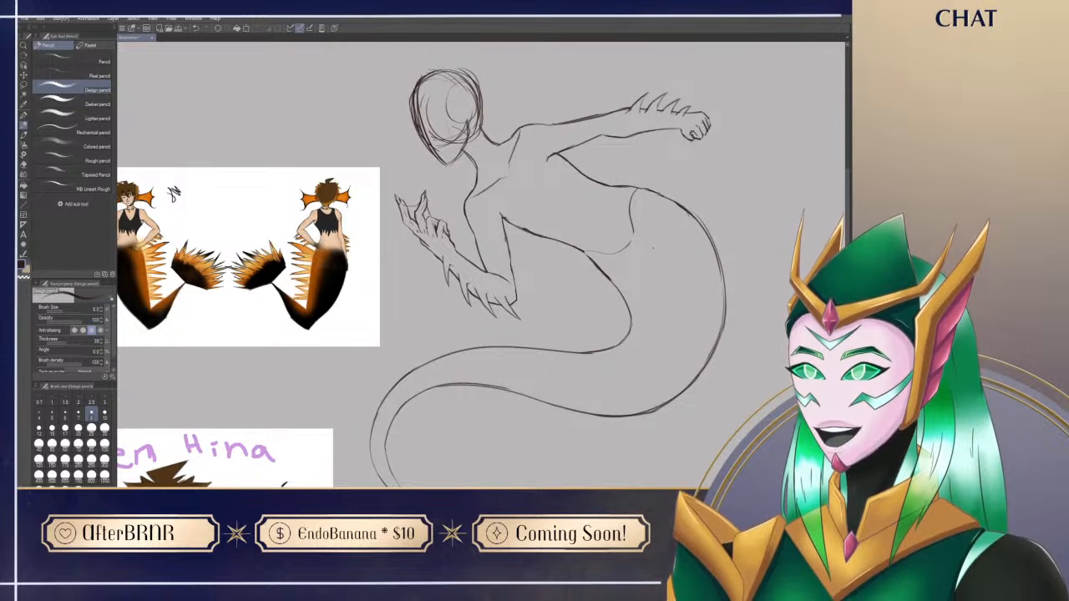
{"action": "left_click_drag", "start_coordinate": [691, 153], "coordinate": [649, 185]}
{"action": "key", "text": "ctrl+z"}
{"action": "left_click_drag", "start_coordinate": [666, 148], "coordinate": [647, 188]}
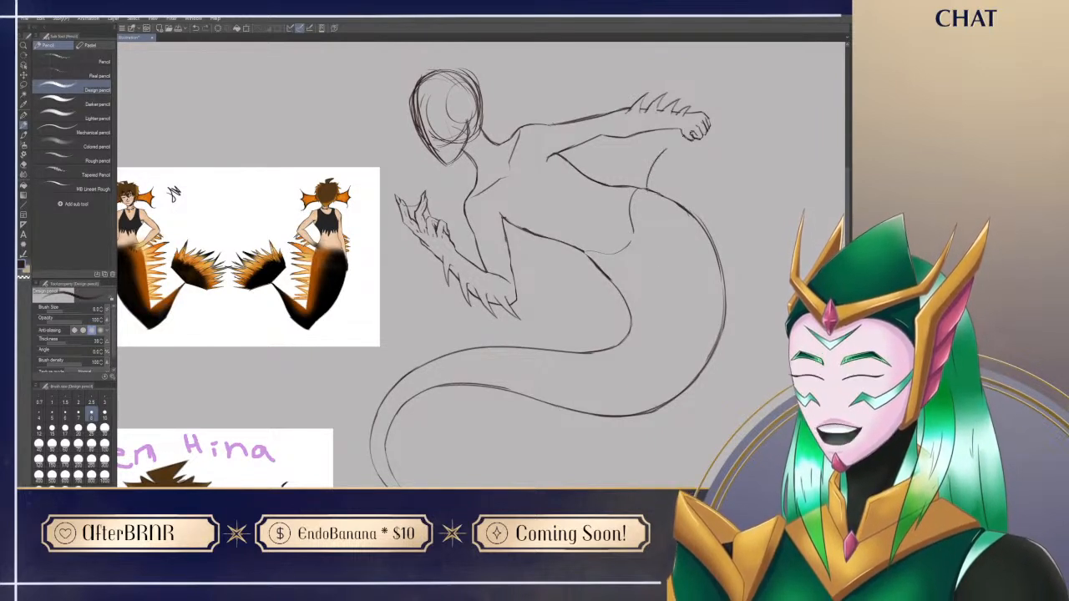
{"action": "left_click_drag", "start_coordinate": [665, 149], "coordinate": [663, 181]}
{"action": "key", "text": "ctrl+z"}
{"action": "key", "text": "ctrl+z"}
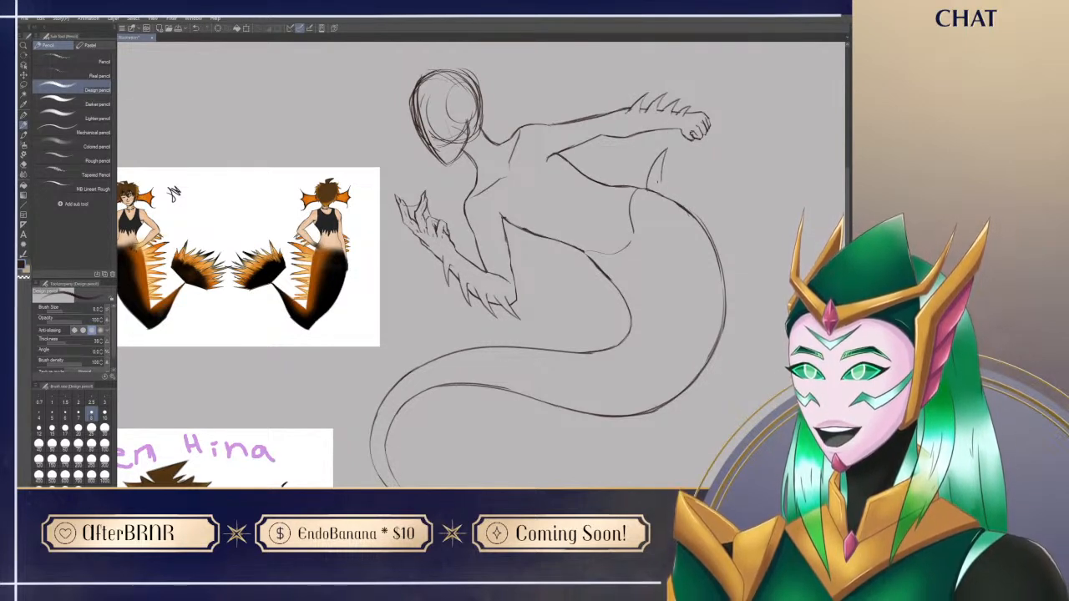
Step: Sketch two more curved spikes beside the first one, fanning outward along the upper back of the tail
{"action": "mouse_move", "coordinate": [657, 183]}
{"action": "left_mouse_down"}
{"action": "mouse_move", "coordinate": [711, 151]}
{"action": "mouse_move", "coordinate": [679, 188]}
{"action": "left_mouse_up"}
{"action": "key", "text": "ctrl+z"}
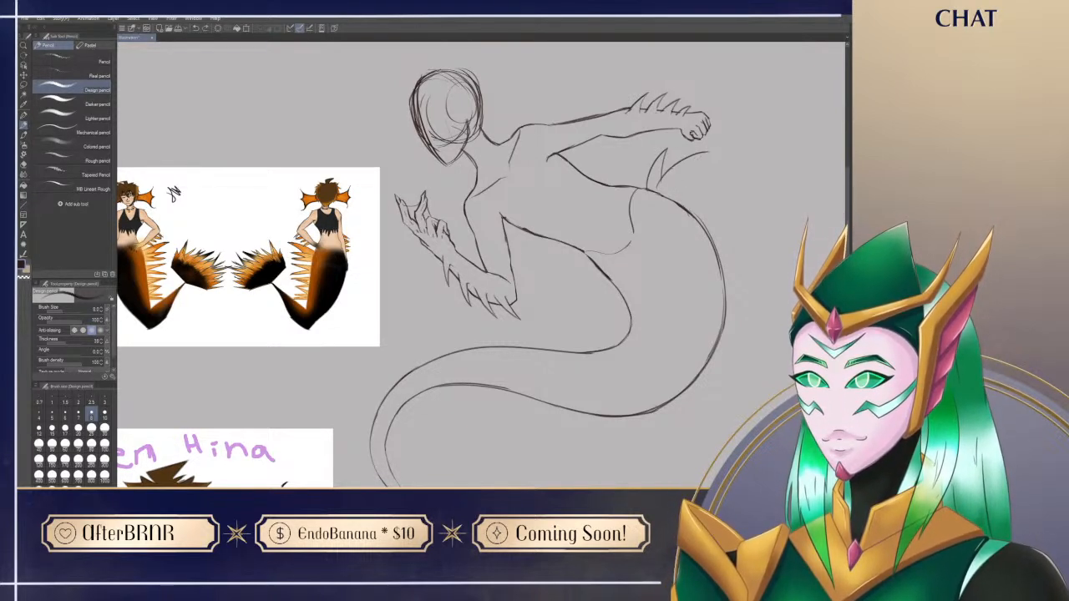
{"action": "mouse_move", "coordinate": [707, 152]}
{"action": "left_mouse_down"}
{"action": "mouse_move", "coordinate": [679, 188]}
{"action": "mouse_move", "coordinate": [717, 154]}
{"action": "mouse_move", "coordinate": [677, 208]}
{"action": "mouse_move", "coordinate": [660, 180]}
{"action": "mouse_move", "coordinate": [677, 185]}
{"action": "mouse_move", "coordinate": [664, 179]}
{"action": "left_mouse_up"}
{"action": "key", "text": "e"}
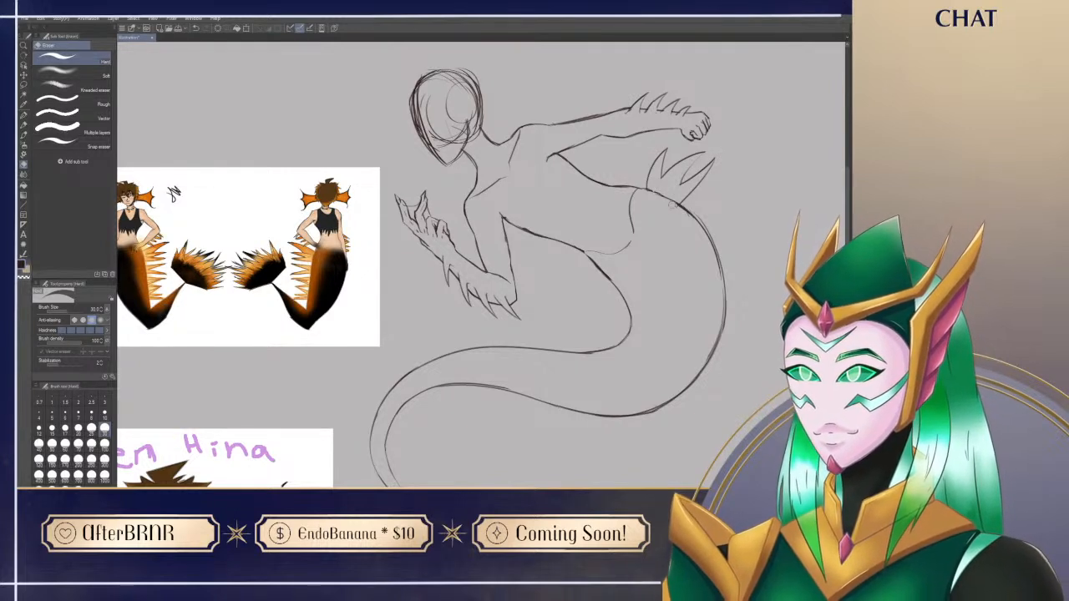
{"action": "key", "text": "p"}
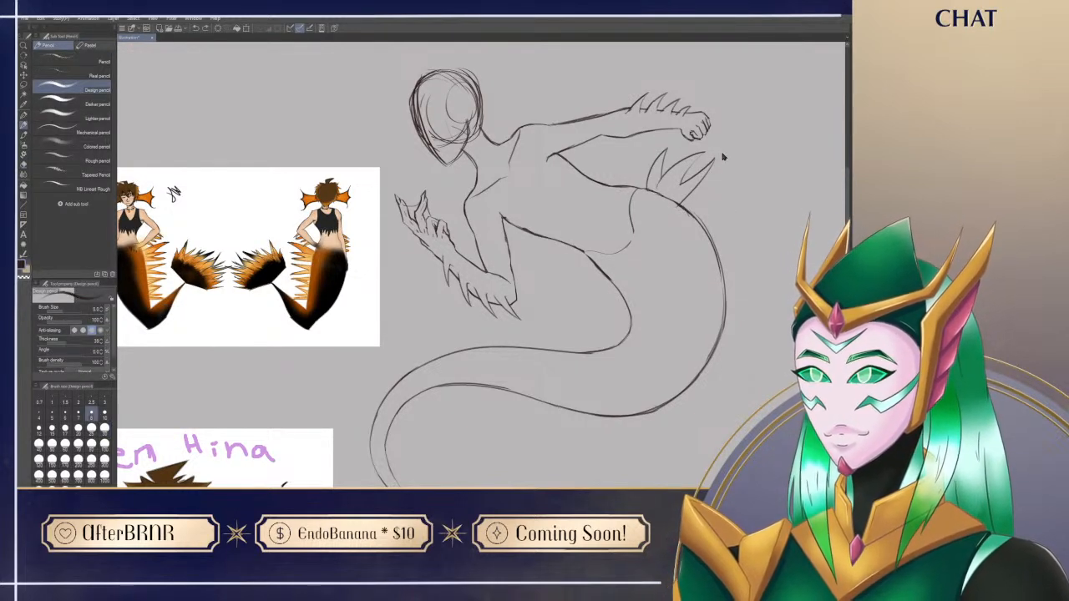
{"action": "key", "text": "ctrl+z"}
{"action": "key", "text": "ctrl+y"}
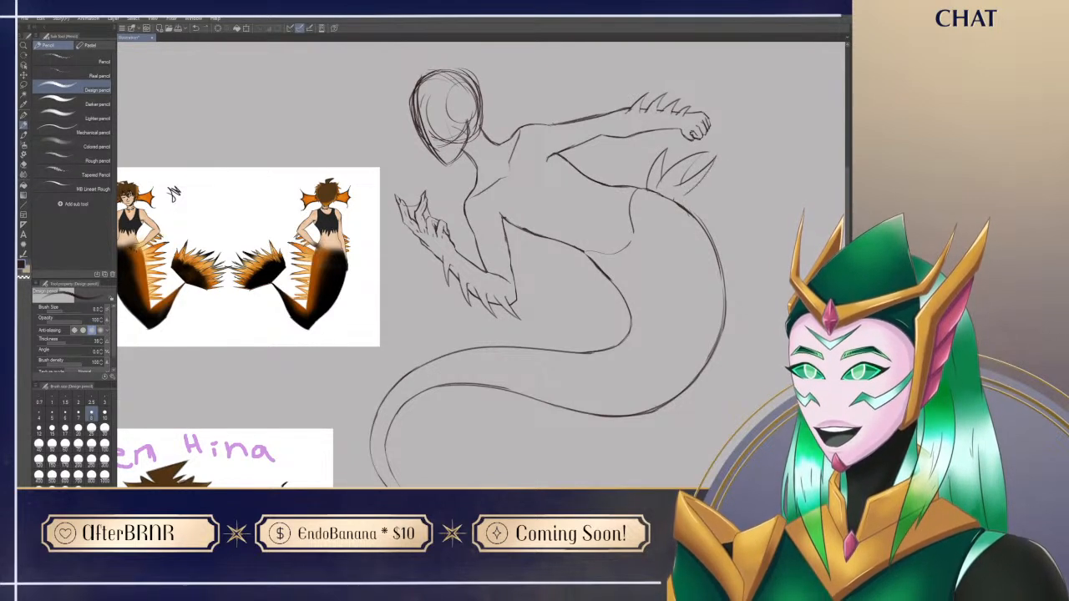
Step: Refine the middle hip spike and erase the stray lines where the three spikes overlap at their bases
{"action": "key", "text": "e"}
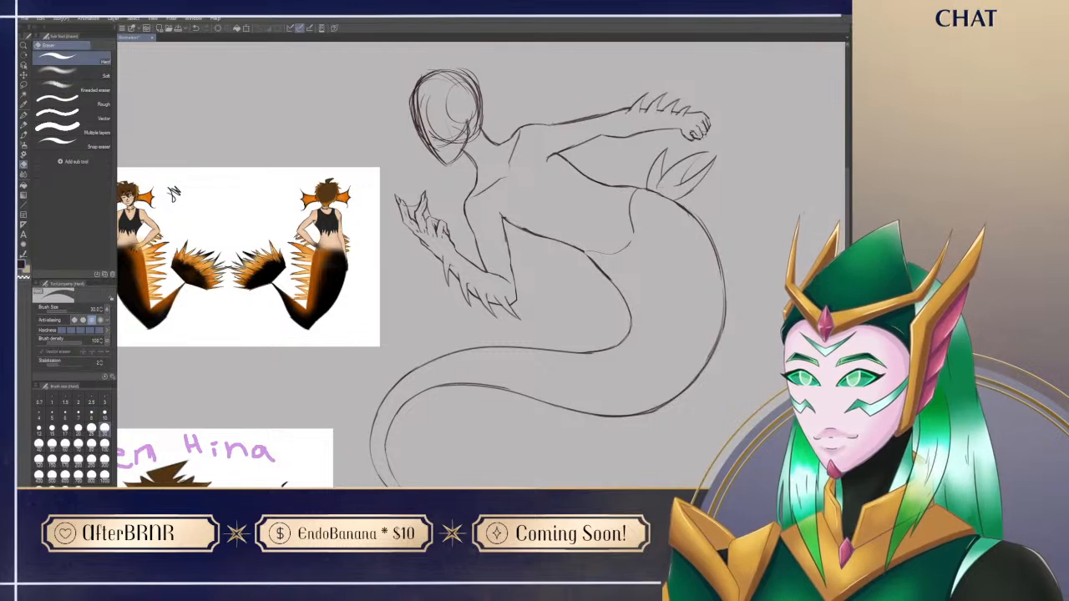
{"action": "key", "text": "p"}
{"action": "left_click_drag", "start_coordinate": [707, 150], "coordinate": [683, 180]}
{"action": "key", "text": "e"}
{"action": "key", "text": "p"}
{"action": "key", "text": "e"}
{"action": "key", "text": "p"}
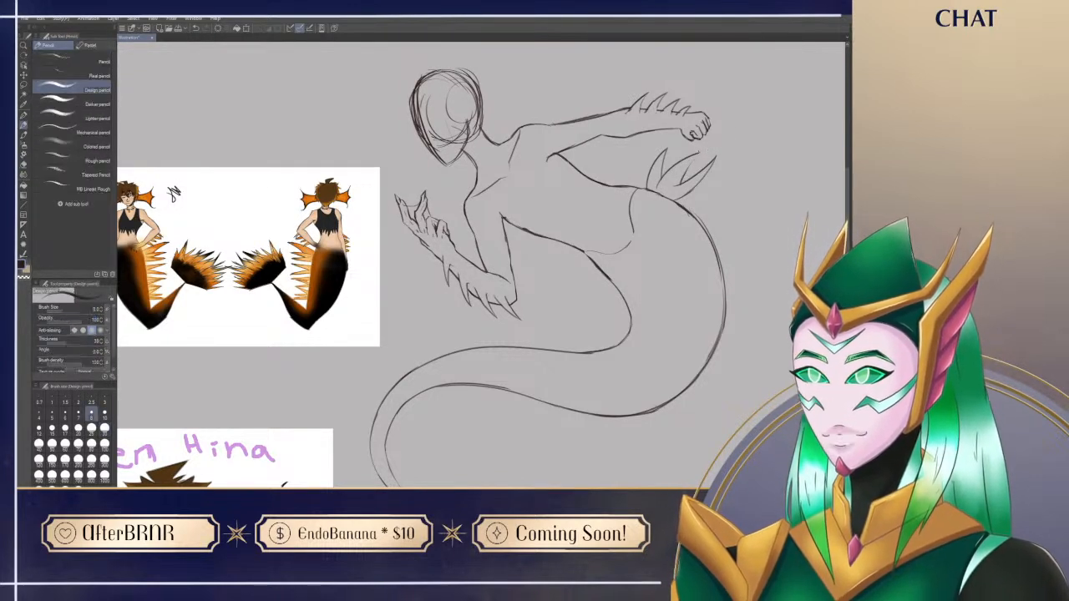
{"action": "key", "text": "e"}
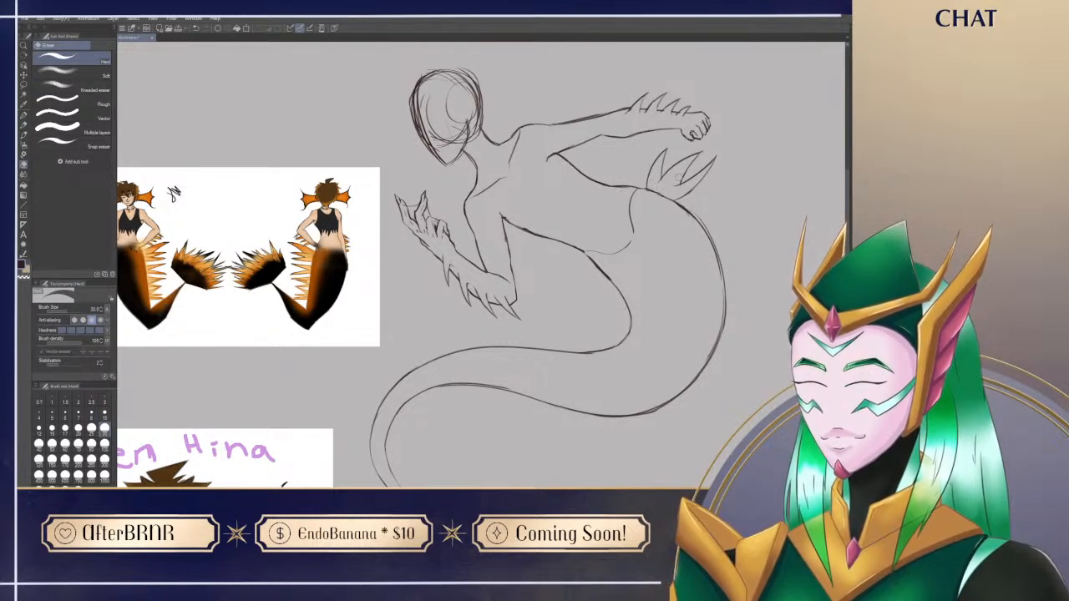
{"action": "mouse_move", "coordinate": [674, 189]}
{"action": "left_mouse_down"}
{"action": "mouse_move", "coordinate": [691, 181]}
{"action": "mouse_move", "coordinate": [658, 182]}
{"action": "left_mouse_up"}
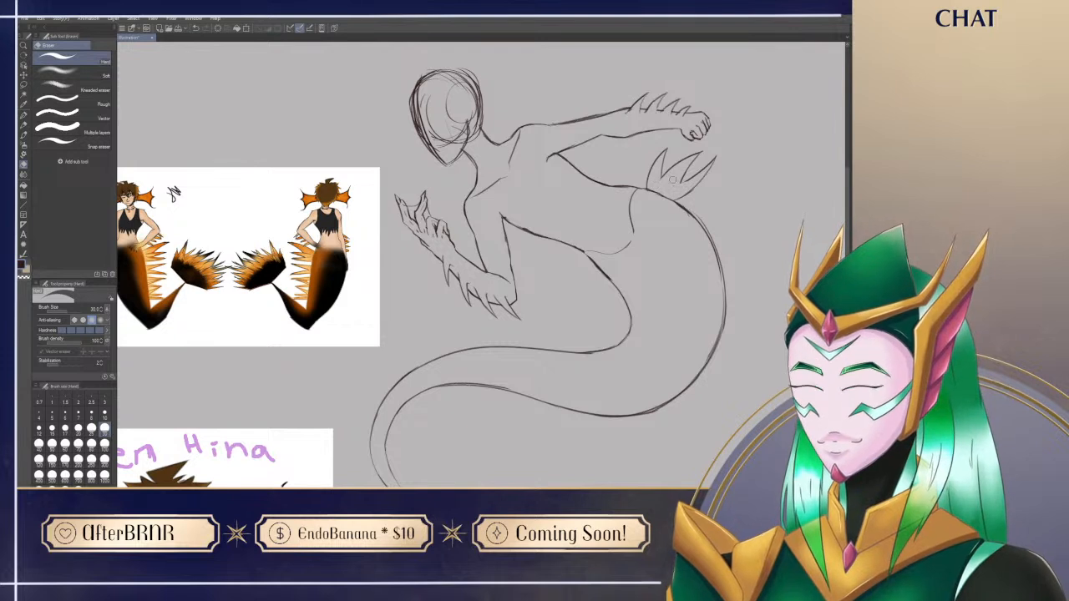
{"action": "key", "text": "p"}
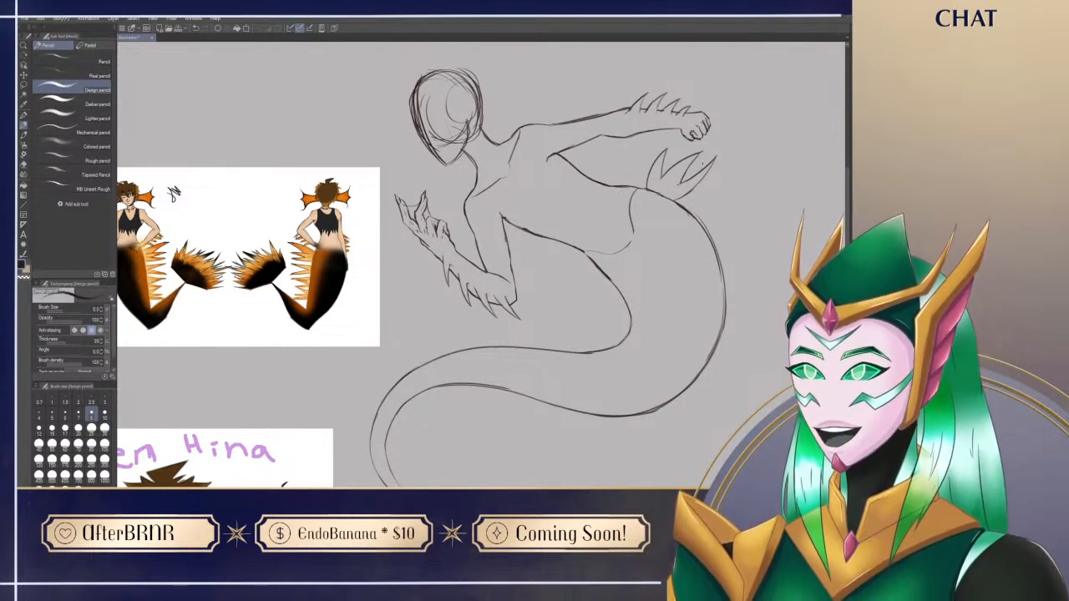
Step: Clean up the base of the outermost hip spike where it meets the outline of the back
{"action": "left_click_drag", "start_coordinate": [639, 429], "coordinate": [641, 410]}
{"action": "key", "text": "e"}
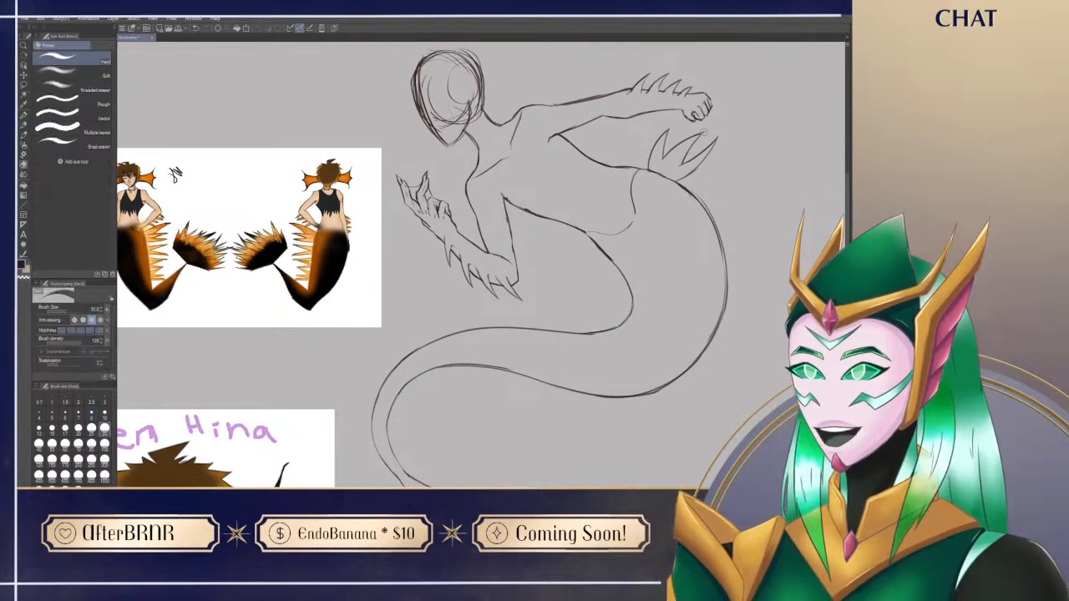
{"action": "key", "text": "p"}
{"action": "mouse_move", "coordinate": [586, 414]}
{"action": "left_mouse_down"}
{"action": "mouse_move", "coordinate": [630, 383]}
{"action": "mouse_move", "coordinate": [576, 451]}
{"action": "left_mouse_up"}
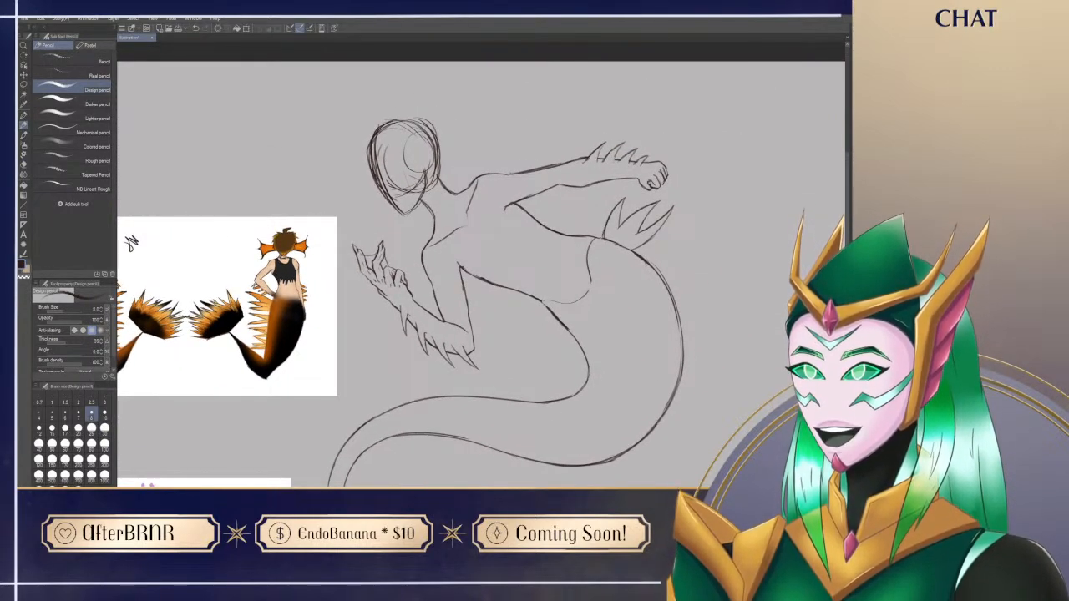
{"action": "key", "text": "e"}
{"action": "key", "text": "p"}
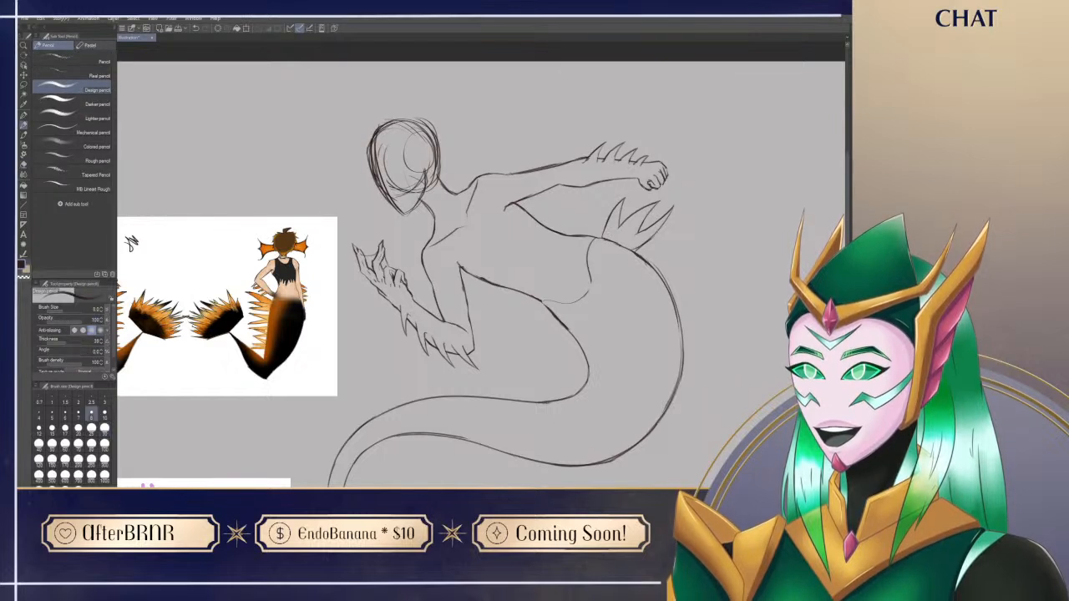
{"action": "key", "text": "e"}
{"action": "key", "text": "p"}
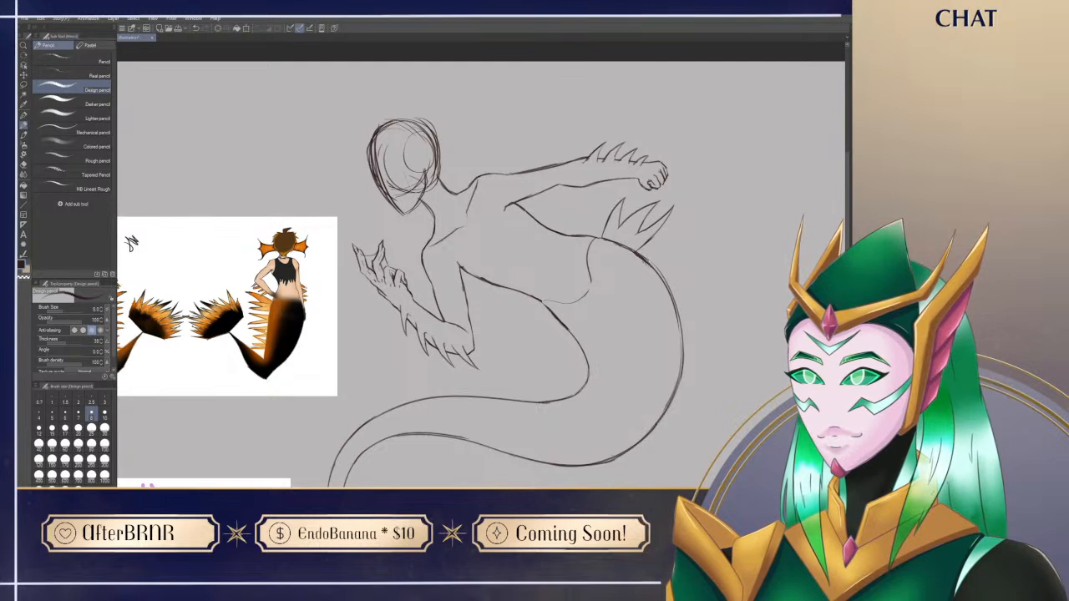
{"action": "key", "text": "e"}
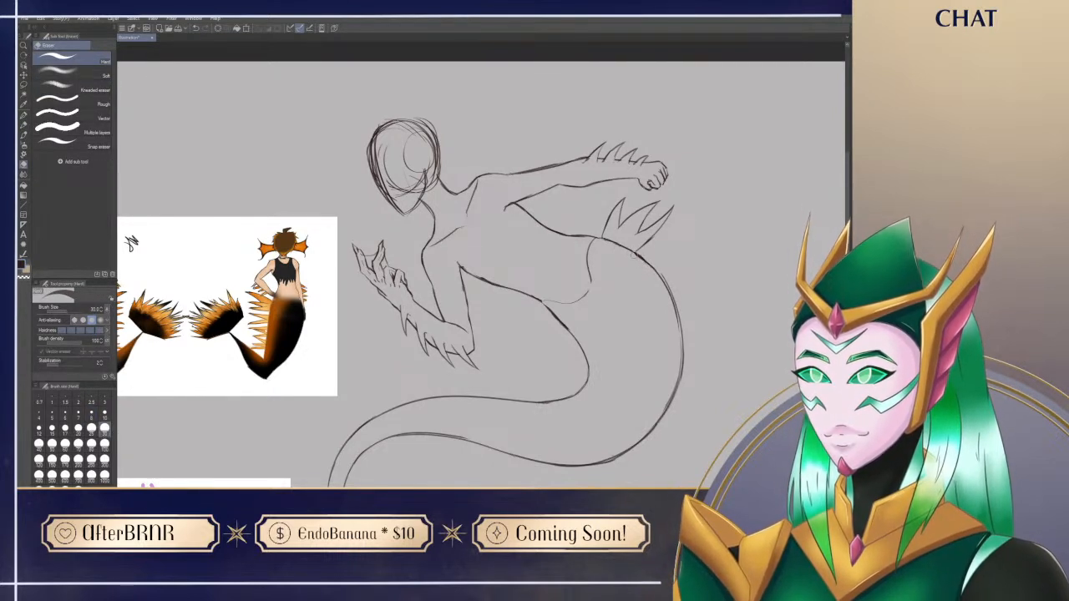
{"action": "key", "text": "p"}
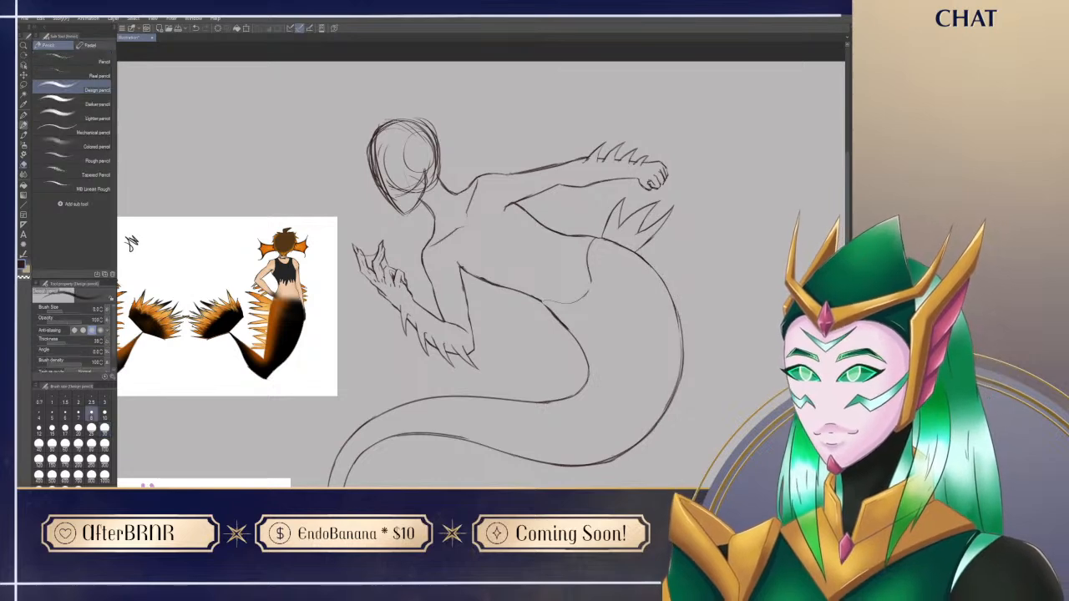
Step: Try sketching a small cluster of narrow, pointed spikes hanging from the underside of the tail's middle section
{"action": "left_click_drag", "start_coordinate": [686, 445], "coordinate": [735, 373]}
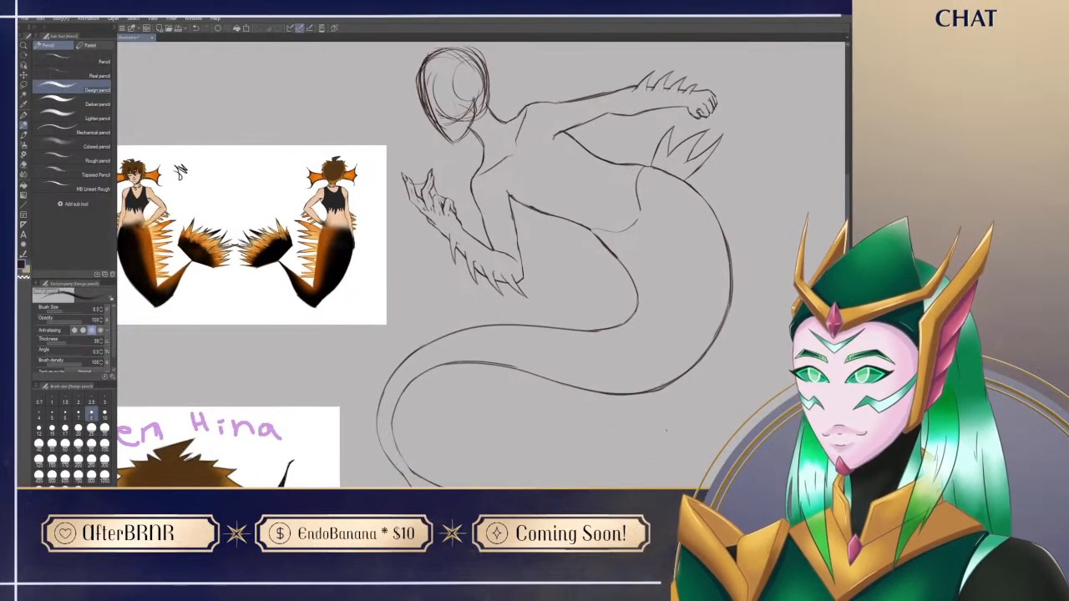
{"action": "left_click_drag", "start_coordinate": [614, 459], "coordinate": [630, 436]}
{"action": "left_click_drag", "start_coordinate": [508, 345], "coordinate": [521, 398]}
{"action": "key", "text": "ctrl+z"}
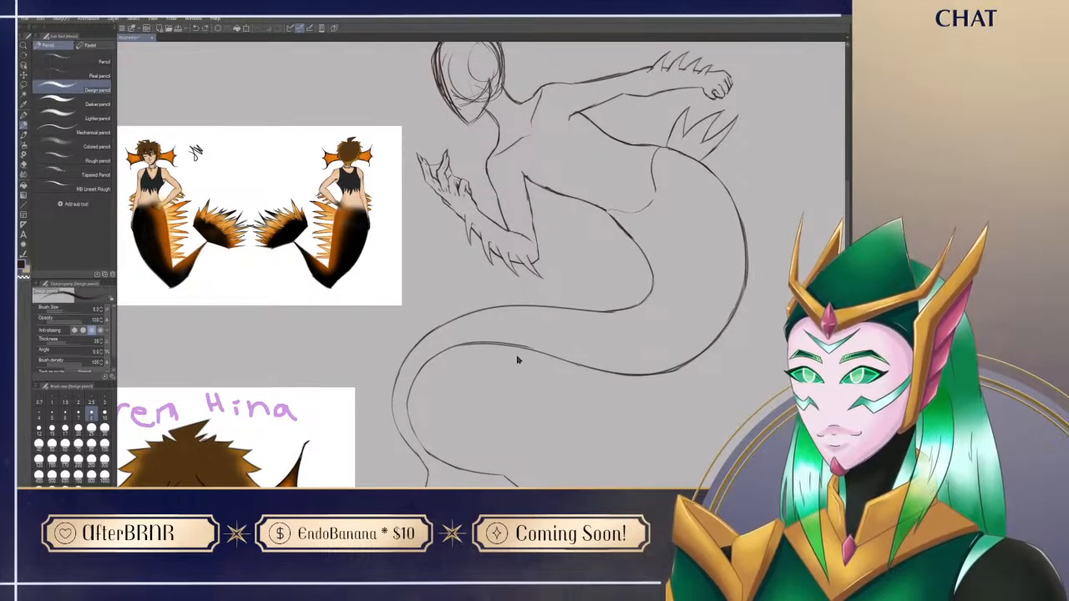
{"action": "left_click_drag", "start_coordinate": [516, 352], "coordinate": [541, 418]}
{"action": "key", "text": "ctrl+z"}
{"action": "left_click_drag", "start_coordinate": [525, 354], "coordinate": [543, 389]}
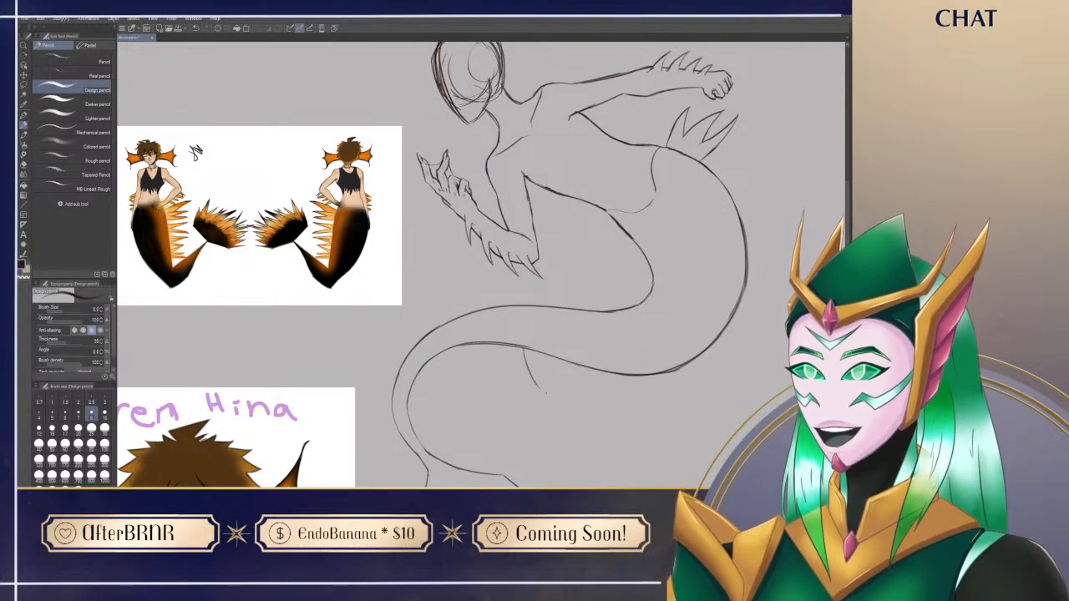
{"action": "mouse_move", "coordinate": [533, 352]}
{"action": "left_mouse_down"}
{"action": "mouse_move", "coordinate": [537, 387]}
{"action": "mouse_move", "coordinate": [532, 348]}
{"action": "mouse_move", "coordinate": [543, 381]}
{"action": "mouse_move", "coordinate": [551, 392]}
{"action": "mouse_move", "coordinate": [557, 384]}
{"action": "mouse_move", "coordinate": [552, 395]}
{"action": "left_mouse_up"}
{"action": "key", "text": "ctrl+z"}
{"action": "key", "text": "ctrl+z"}
Step: Erase the overlapping line work around the small spike cluster on the tail's underside
{"action": "key", "text": "ctrl+z"}
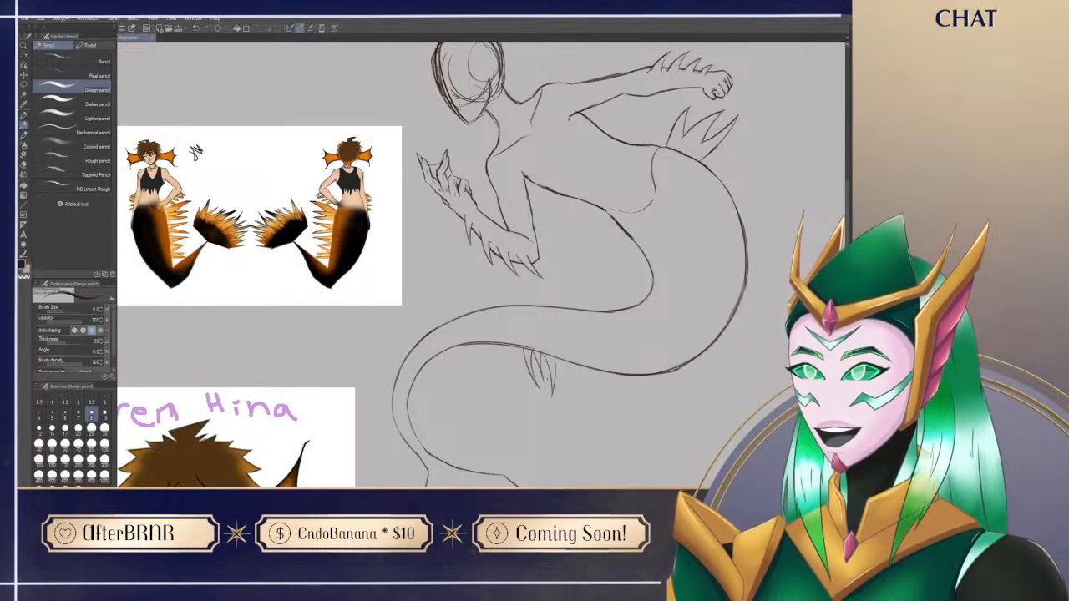
{"action": "key", "text": "e"}
{"action": "mouse_move", "coordinate": [517, 345]}
{"action": "left_mouse_down"}
{"action": "mouse_move", "coordinate": [564, 358]}
{"action": "mouse_move", "coordinate": [542, 354]}
{"action": "left_mouse_up"}
{"action": "key", "text": "p"}
{"action": "key", "text": "ctrl+z"}
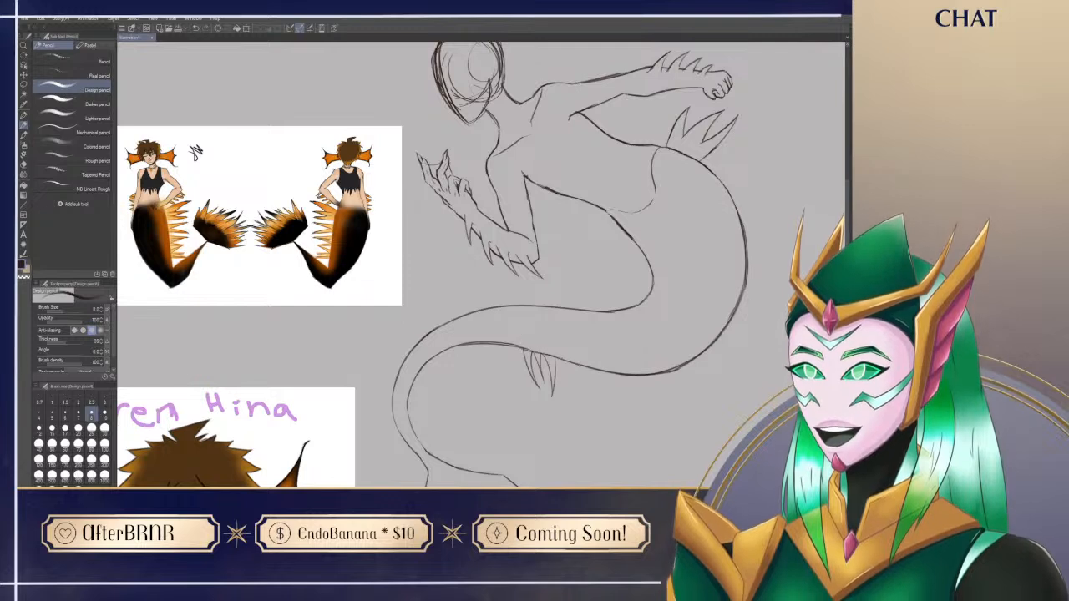
{"action": "key", "text": "e"}
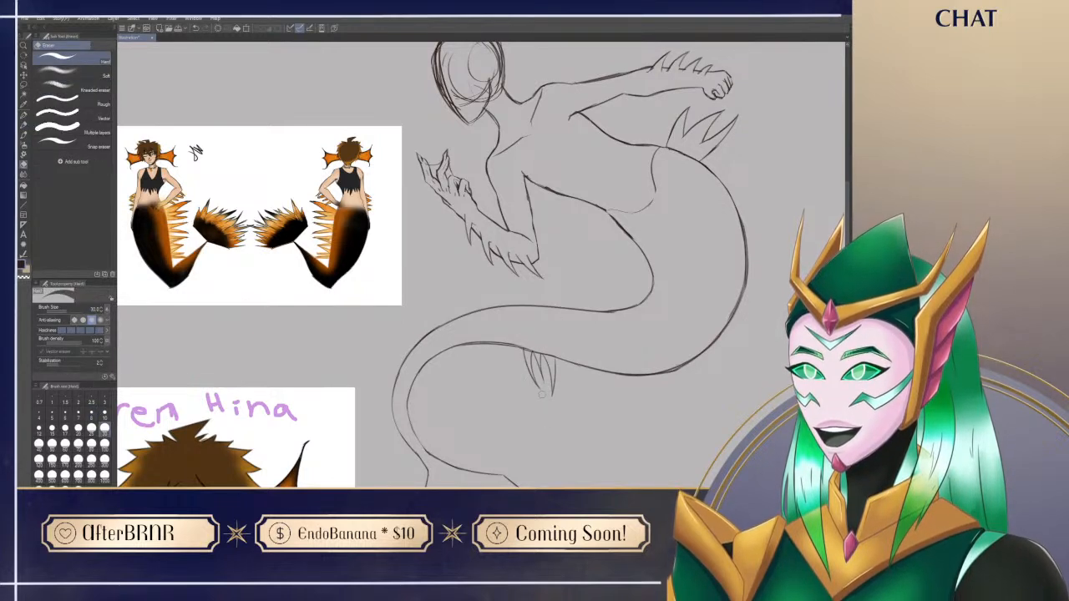
{"action": "key", "text": "p"}
Step: Try sketching a second cluster of narrow spikes on the tail's underside, closer to the large bend
{"action": "mouse_move", "coordinate": [623, 437]}
{"action": "left_mouse_down"}
{"action": "mouse_move", "coordinate": [577, 424]}
{"action": "mouse_move", "coordinate": [603, 426]}
{"action": "mouse_move", "coordinate": [630, 455]}
{"action": "mouse_move", "coordinate": [574, 449]}
{"action": "left_mouse_up"}
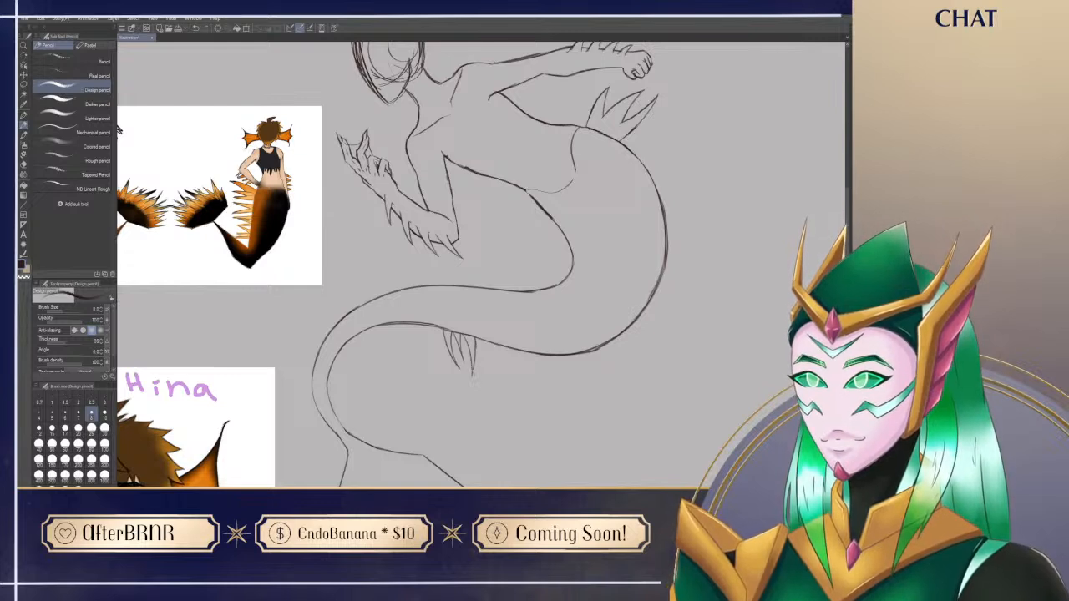
{"action": "mouse_move", "coordinate": [672, 409]}
{"action": "left_mouse_down"}
{"action": "mouse_move", "coordinate": [663, 420]}
{"action": "mouse_move", "coordinate": [653, 392]}
{"action": "left_mouse_up"}
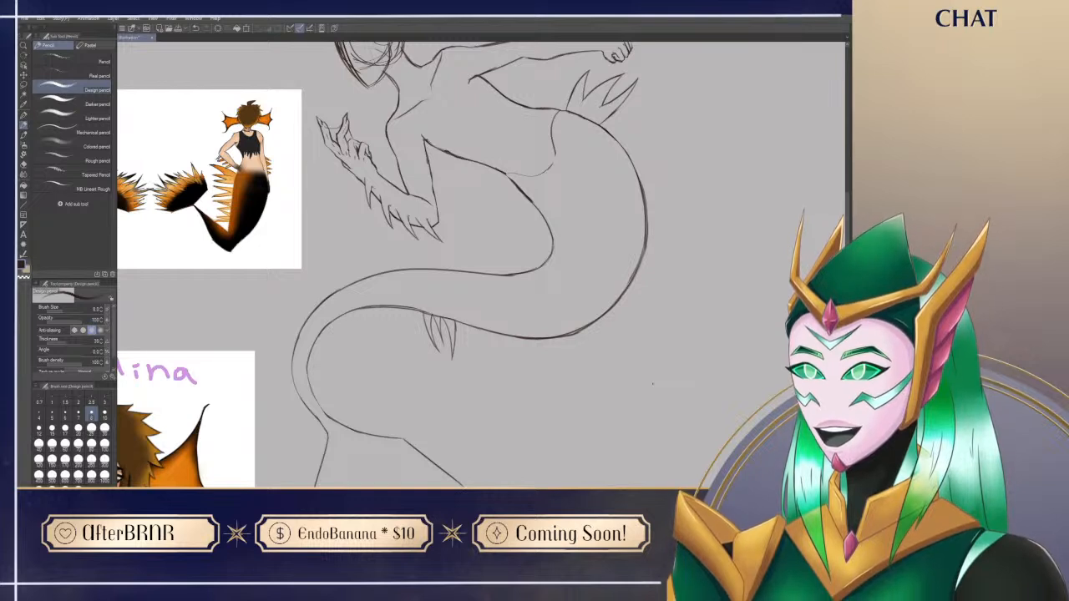
{"action": "mouse_move", "coordinate": [587, 450]}
{"action": "left_mouse_down"}
{"action": "mouse_move", "coordinate": [551, 425]}
{"action": "mouse_move", "coordinate": [563, 436]}
{"action": "left_mouse_up"}
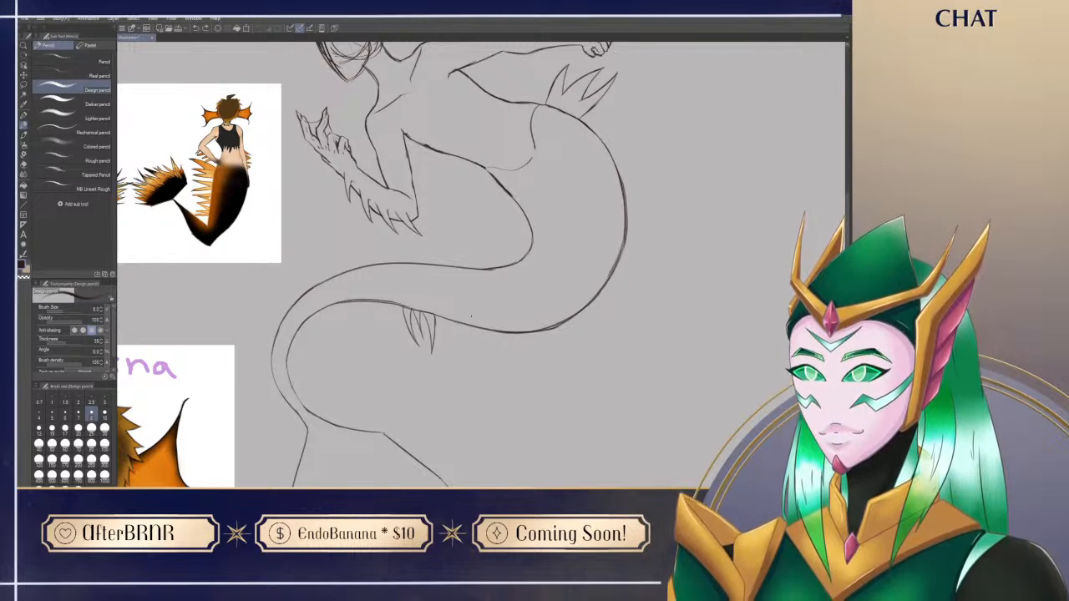
{"action": "mouse_move", "coordinate": [466, 326]}
{"action": "left_mouse_down"}
{"action": "mouse_move", "coordinate": [476, 355]}
{"action": "mouse_move", "coordinate": [457, 349]}
{"action": "mouse_move", "coordinate": [485, 353]}
{"action": "mouse_move", "coordinate": [488, 365]}
{"action": "mouse_move", "coordinate": [487, 342]}
{"action": "mouse_move", "coordinate": [488, 372]}
{"action": "left_mouse_up"}
{"action": "key", "text": "ctrl+z"}
{"action": "key", "text": "ctrl+z"}
{"action": "key", "text": "ctrl+z"}
{"action": "key", "text": "ctrl+z"}
{"action": "key", "text": "ctrl+z"}
{"action": "key", "text": "e"}
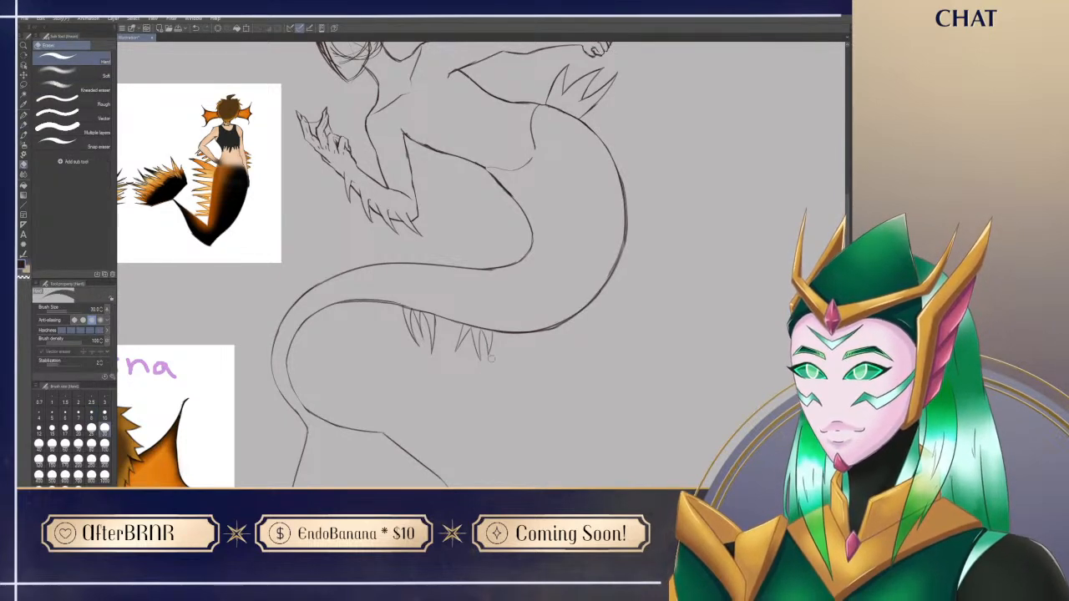
{"action": "key", "text": "p"}
Step: Undo both spike clusters on the underside of the tail
{"action": "left_click_drag", "start_coordinate": [499, 410], "coordinate": [533, 433]}
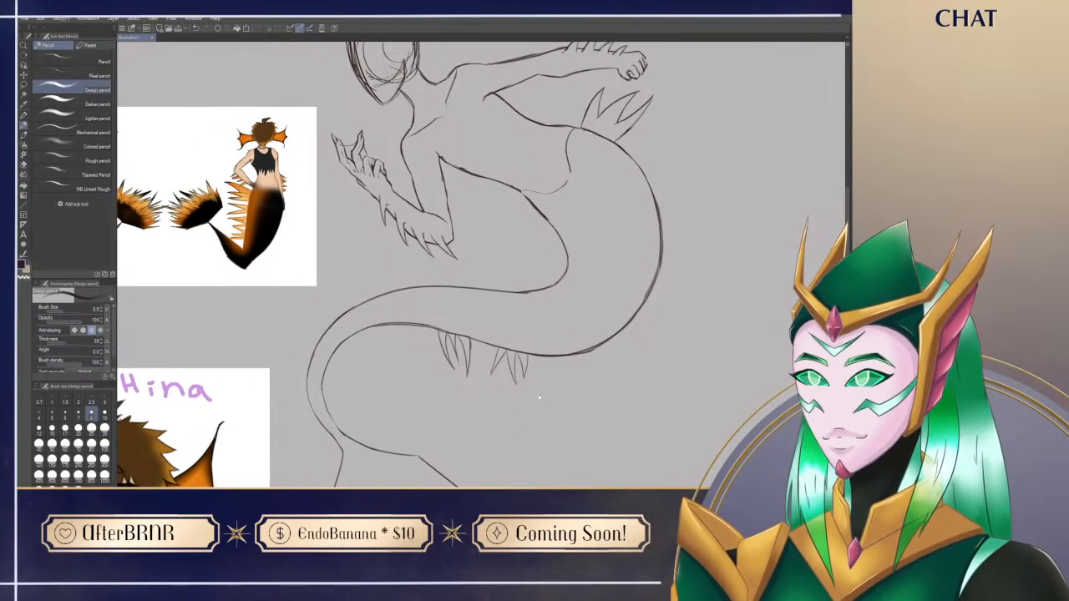
{"action": "left_click_drag", "start_coordinate": [638, 426], "coordinate": [591, 429]}
{"action": "key", "text": "ctrl+z"}
{"action": "key", "text": "ctrl+z"}
{"action": "key", "text": "ctrl+z"}
{"action": "key", "text": "ctrl+z"}
{"action": "key", "text": "ctrl+z"}
{"action": "key", "text": "ctrl+z"}
{"action": "key", "text": "ctrl+z"}
{"action": "key", "text": "ctrl+z"}
{"action": "key", "text": "ctrl+z"}
{"action": "key", "text": "ctrl+z"}
{"action": "key", "text": "ctrl+z"}
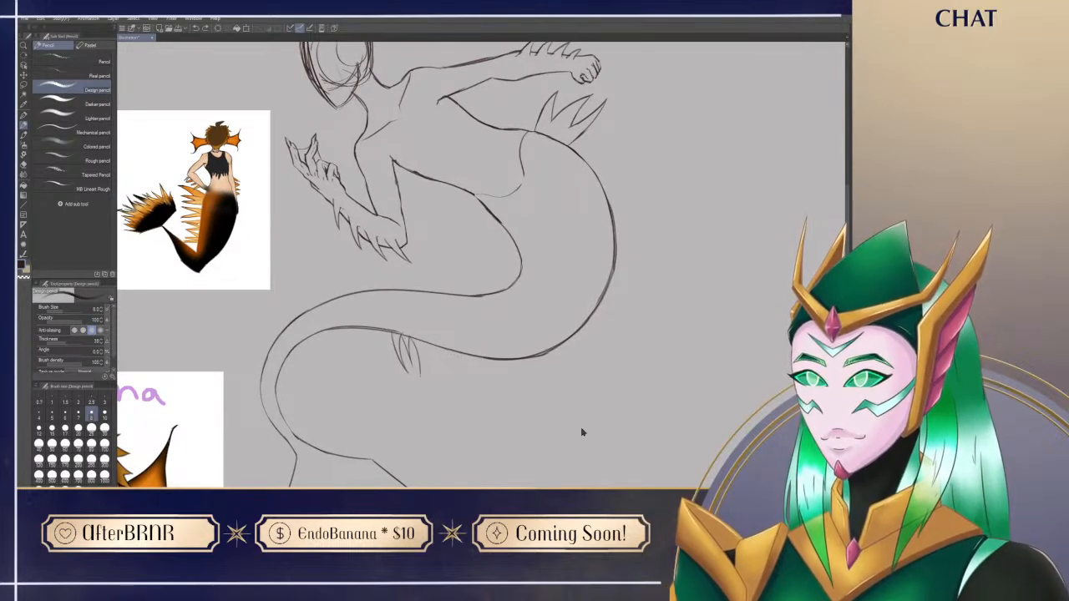
{"action": "scroll", "coordinate": [598, 413], "scroll_direction": "up", "scroll_amount": 1}
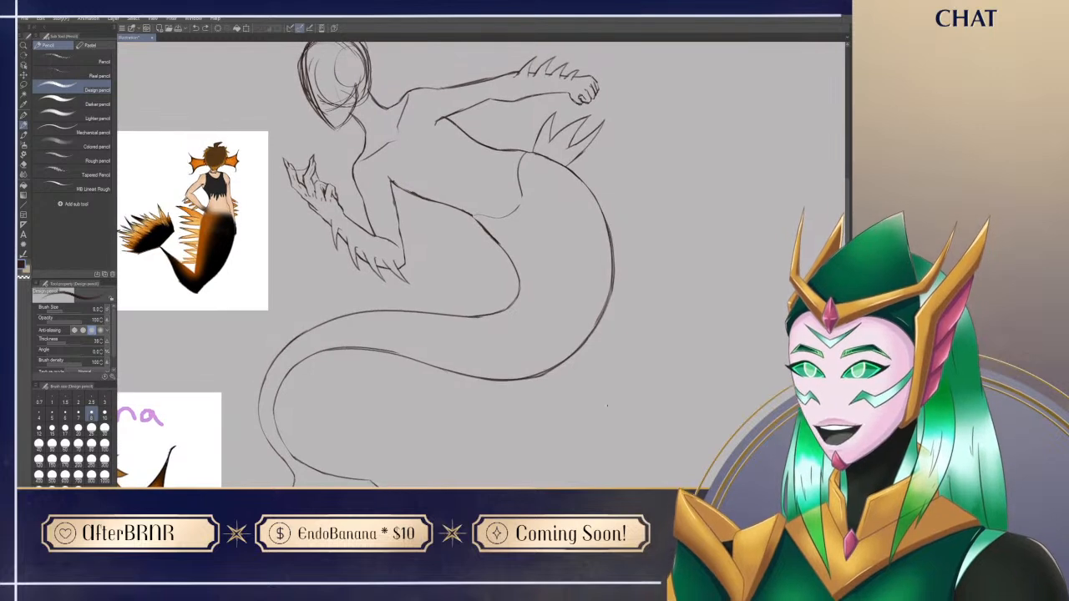
Step: Sketch a narrow, pointed spike rising diagonally from the back, just below the three hip spikes
{"action": "left_click_drag", "start_coordinate": [586, 182], "coordinate": [645, 154]}
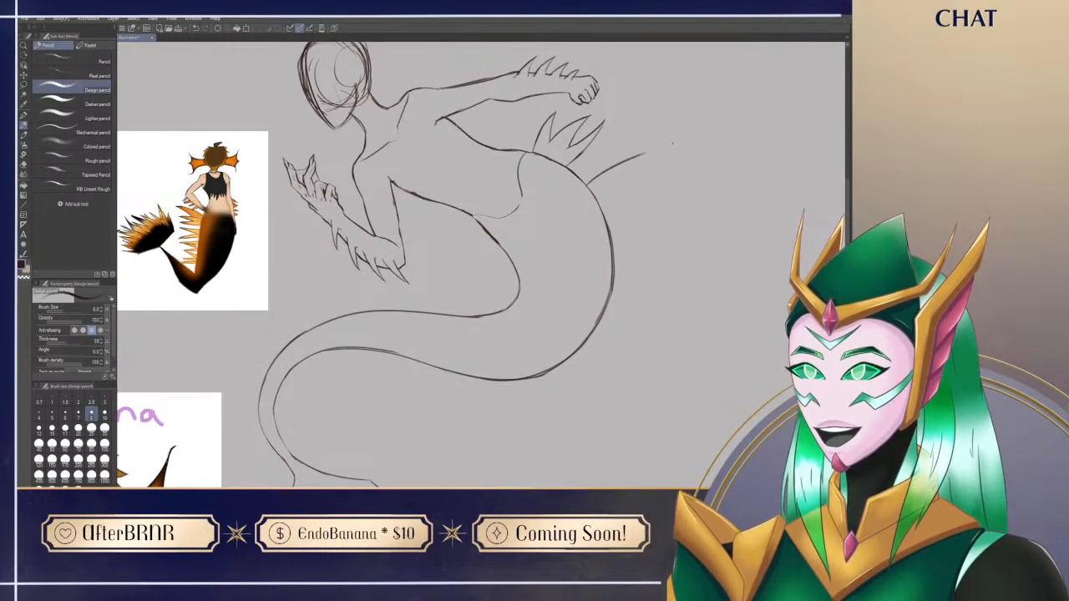
{"action": "key", "text": "ctrl+z"}
{"action": "left_click_drag", "start_coordinate": [587, 182], "coordinate": [626, 144]}
{"action": "key", "text": "ctrl+z"}
{"action": "mouse_move", "coordinate": [586, 181]}
{"action": "left_mouse_down"}
{"action": "mouse_move", "coordinate": [628, 137]}
{"action": "mouse_move", "coordinate": [600, 185]}
{"action": "left_mouse_up"}
{"action": "key", "text": "ctrl+z"}
{"action": "left_click_drag", "start_coordinate": [628, 139], "coordinate": [600, 185]}
{"action": "key", "text": "ctrl+z"}
{"action": "left_click_drag", "start_coordinate": [628, 138], "coordinate": [600, 184]}
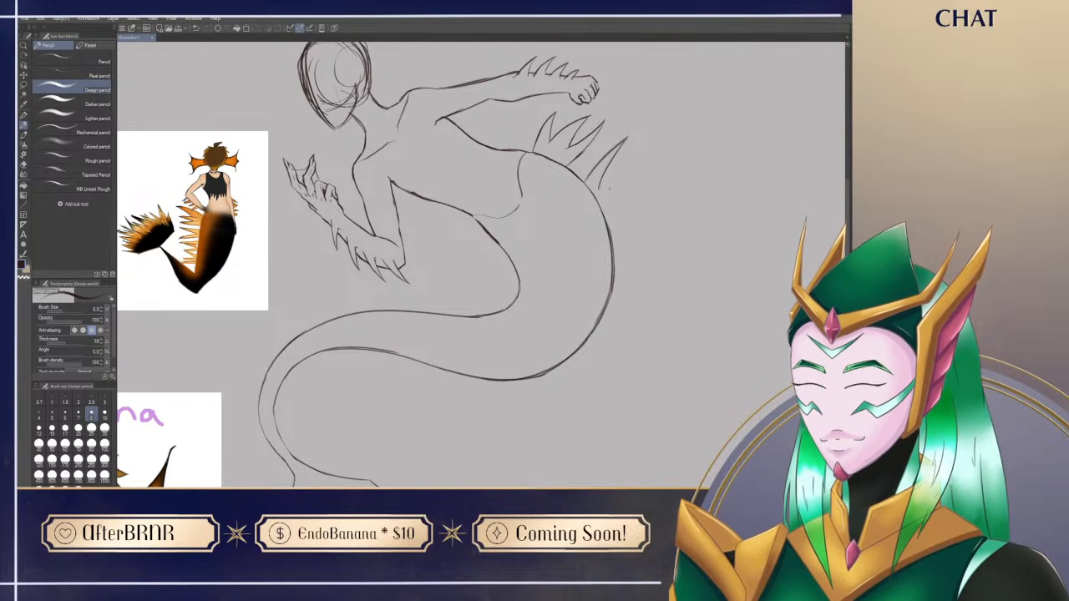
Step: Sketch another long, thin spike beside the last one, pointing almost horizontally outward from the back of the tail
{"action": "mouse_move", "coordinate": [598, 187]}
{"action": "left_mouse_down"}
{"action": "mouse_move", "coordinate": [653, 179]}
{"action": "mouse_move", "coordinate": [601, 206]}
{"action": "left_mouse_up"}
{"action": "key", "text": "ctrl+z"}
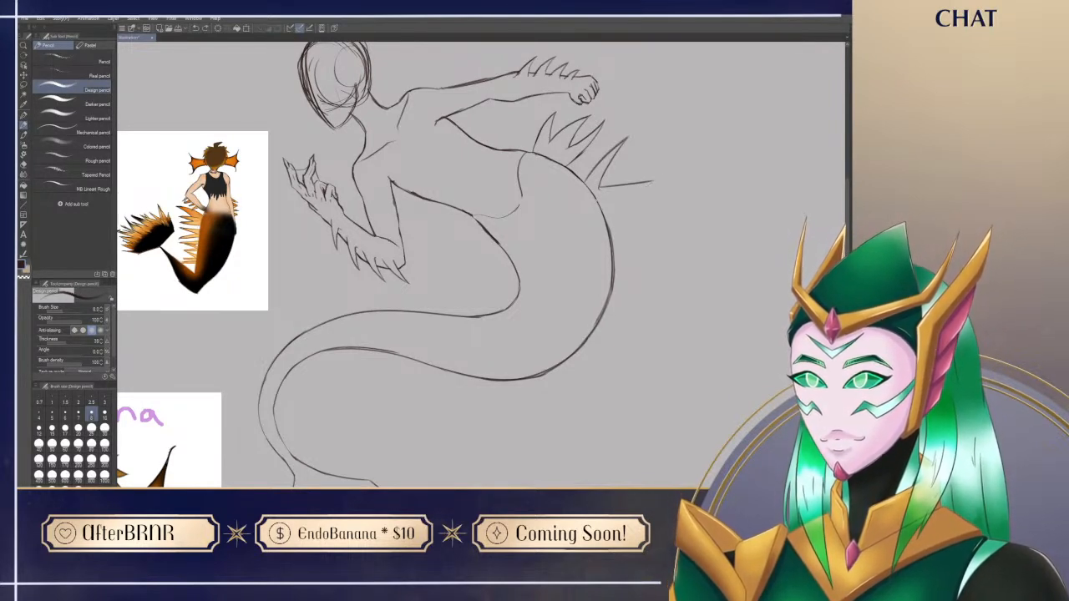
{"action": "left_click_drag", "start_coordinate": [650, 181], "coordinate": [599, 203]}
{"action": "key", "text": "ctrl+z"}
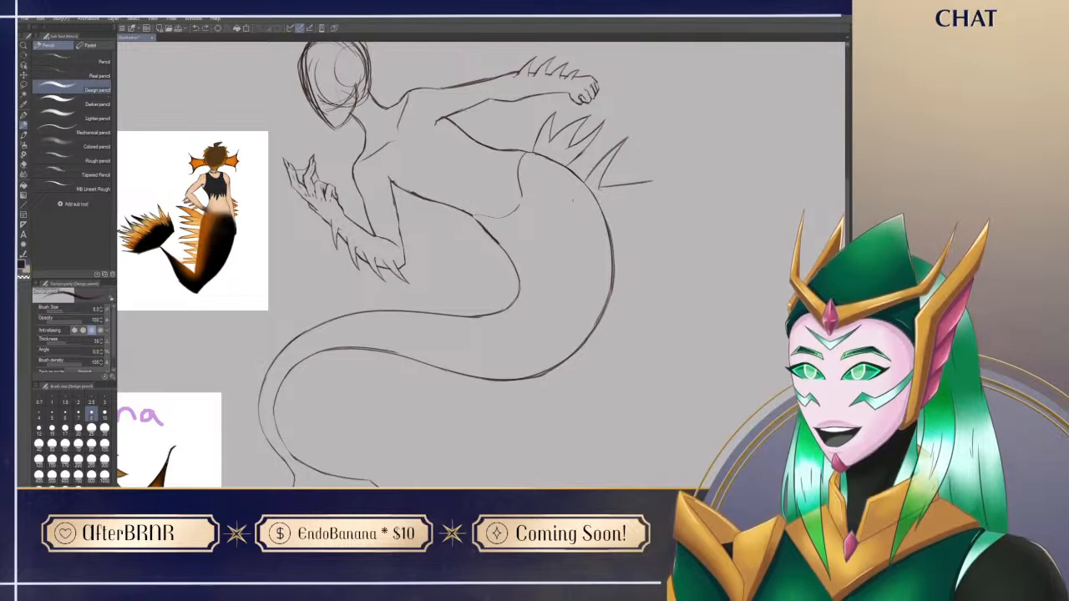
{"action": "left_click_drag", "start_coordinate": [652, 182], "coordinate": [600, 202]}
{"action": "left_click_drag", "start_coordinate": [656, 179], "coordinate": [632, 193]}
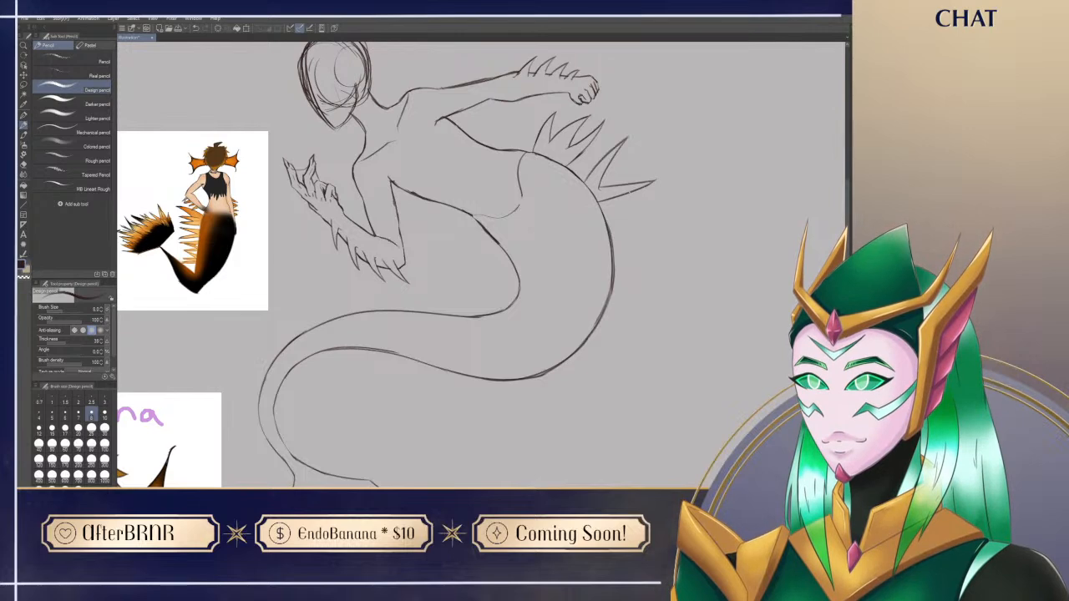
{"action": "left_click_drag", "start_coordinate": [538, 426], "coordinate": [559, 384]}
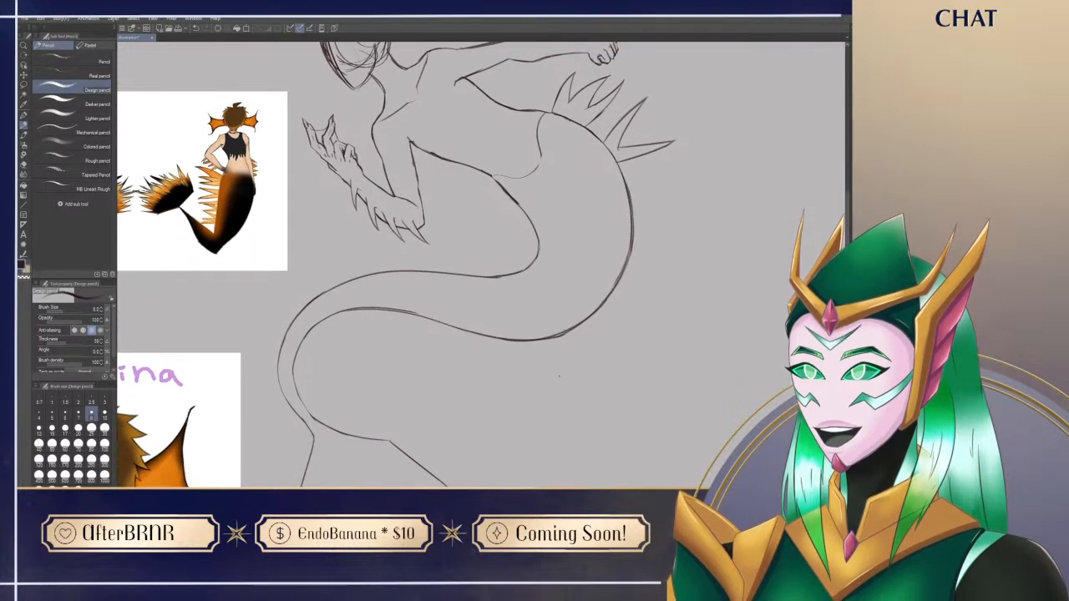
{"action": "mouse_move", "coordinate": [539, 432]}
{"action": "left_mouse_down"}
{"action": "mouse_move", "coordinate": [544, 448]}
{"action": "mouse_move", "coordinate": [675, 399]}
{"action": "mouse_move", "coordinate": [666, 425]}
{"action": "left_mouse_up"}
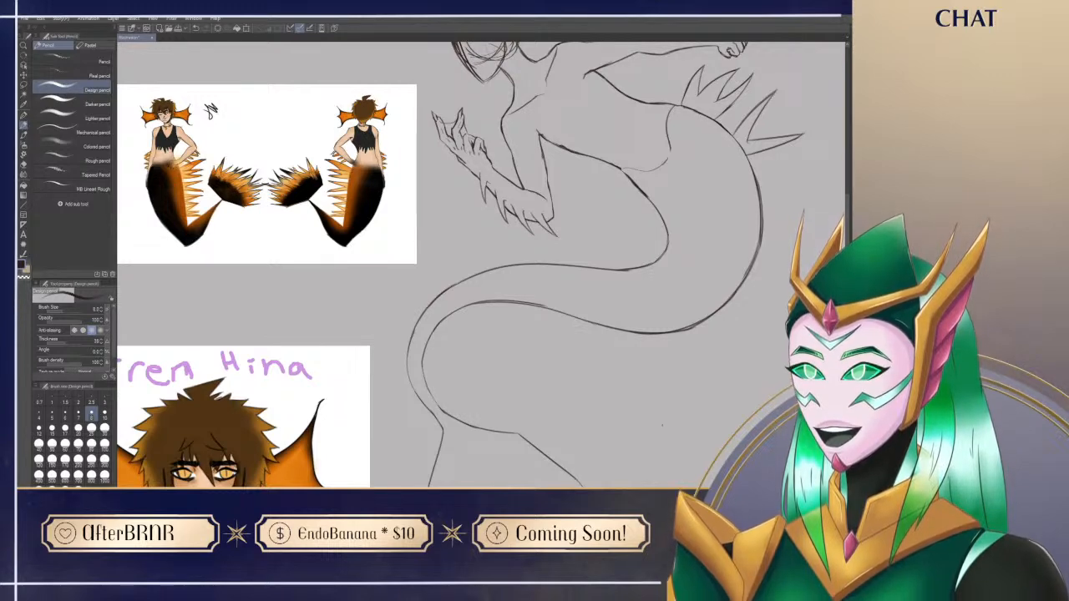
{"action": "mouse_move", "coordinate": [662, 427]}
{"action": "left_mouse_down"}
{"action": "mouse_move", "coordinate": [615, 456]}
{"action": "mouse_move", "coordinate": [637, 434]}
{"action": "left_mouse_up"}
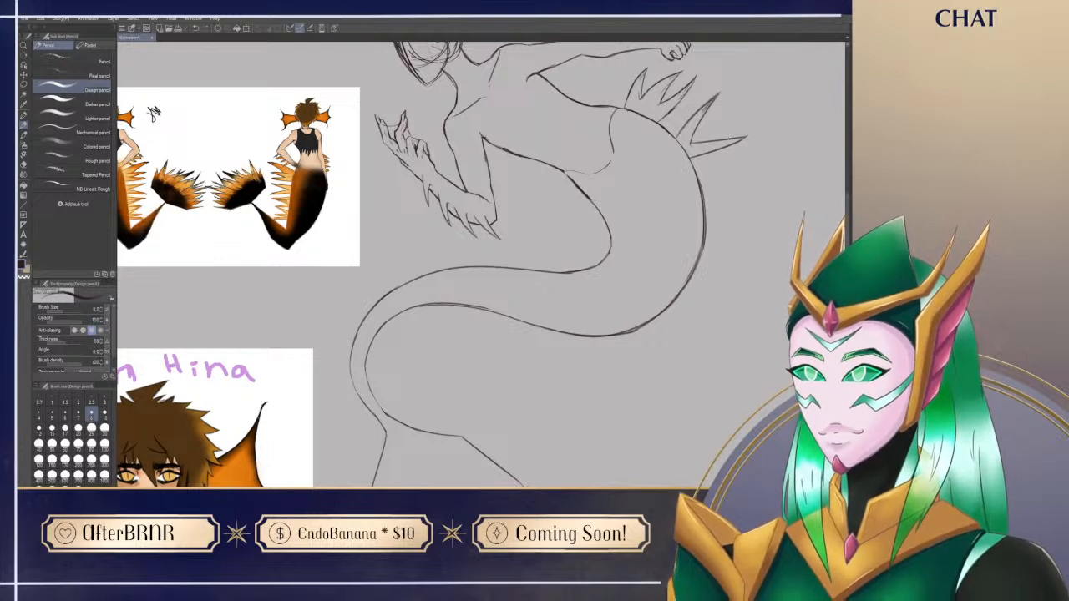
{"action": "left_click_drag", "start_coordinate": [743, 138], "coordinate": [712, 147]}
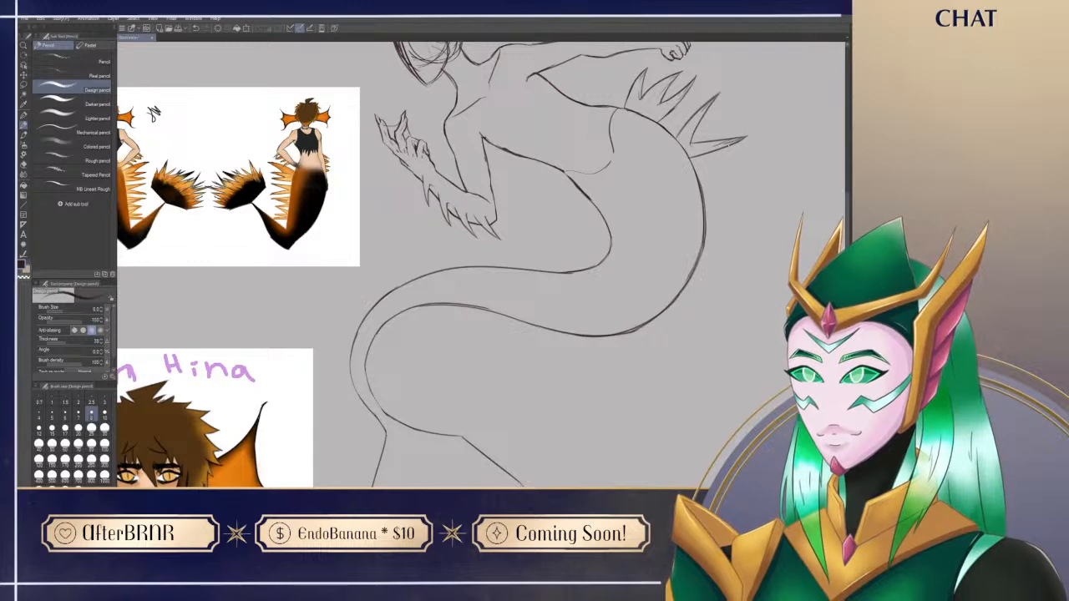
{"action": "left_click_drag", "start_coordinate": [660, 257], "coordinate": [632, 317]}
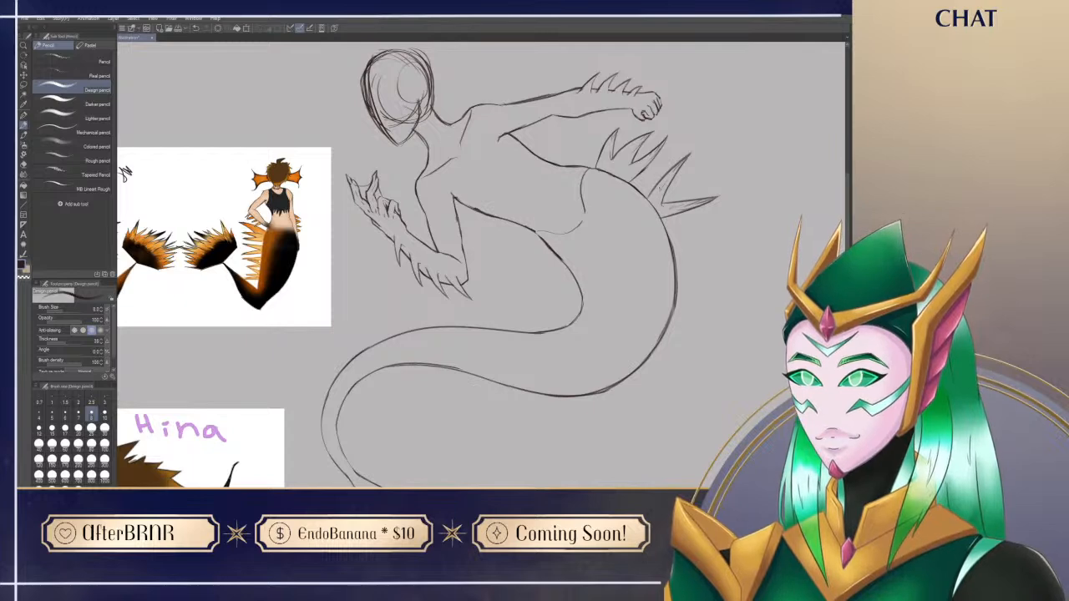
{"action": "left_click_drag", "start_coordinate": [490, 274], "coordinate": [496, 188]}
{"action": "left_click_drag", "start_coordinate": [556, 342], "coordinate": [538, 326]}
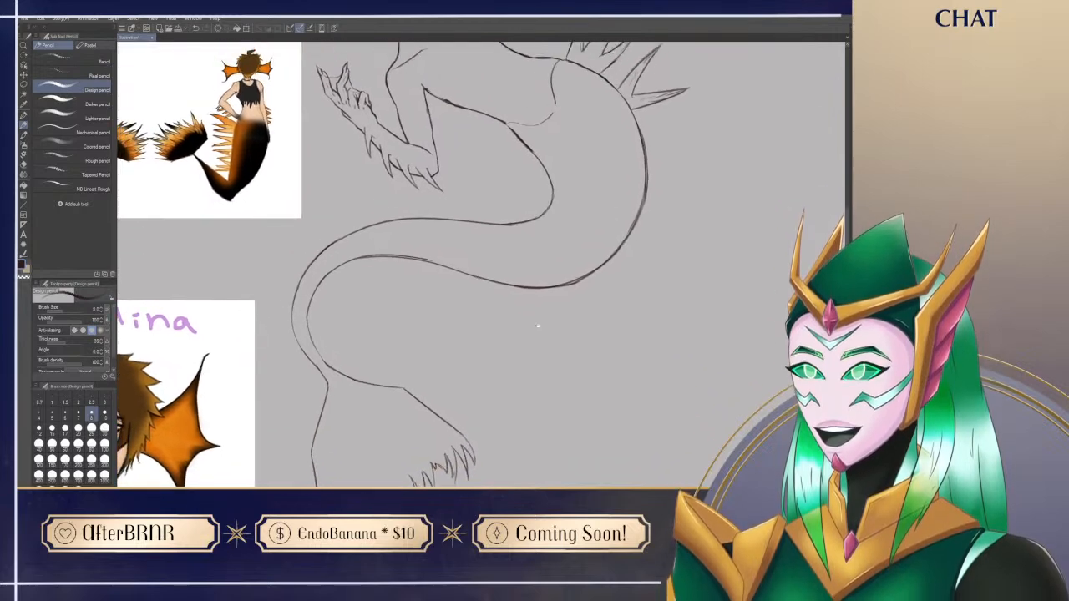
Step: Sketch a rough jagged fan of spikes with short direction strokes around it in the empty area beside the tail
{"action": "left_click_drag", "start_coordinate": [462, 197], "coordinate": [441, 305]}
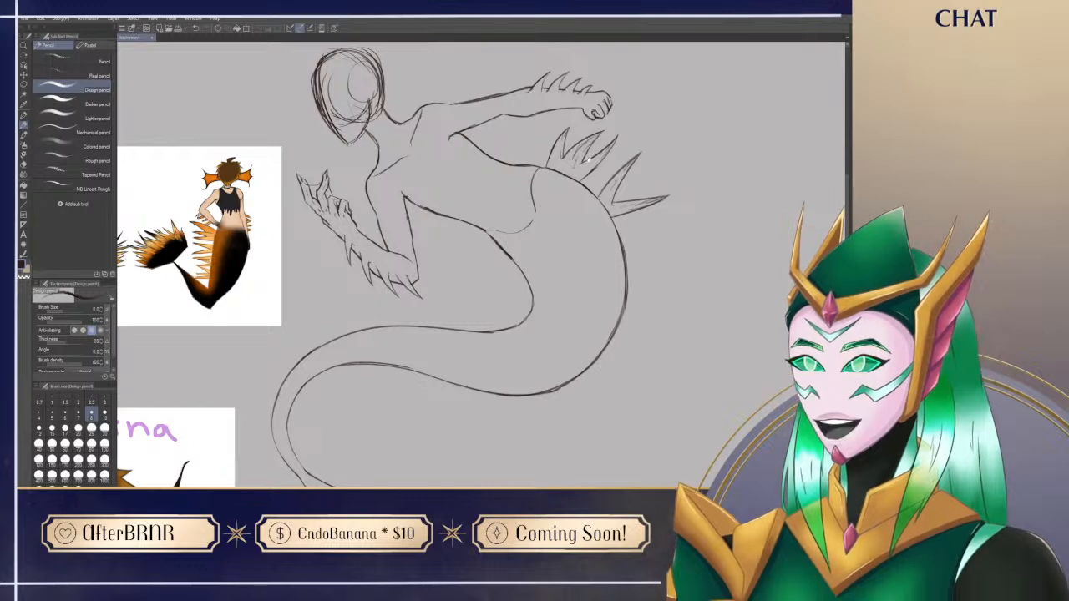
{"action": "left_click_drag", "start_coordinate": [697, 195], "coordinate": [692, 155]}
{"action": "mouse_move", "coordinate": [616, 447]}
{"action": "left_mouse_down"}
{"action": "mouse_move", "coordinate": [645, 478]}
{"action": "mouse_move", "coordinate": [729, 447]}
{"action": "mouse_move", "coordinate": [743, 377]}
{"action": "mouse_move", "coordinate": [688, 447]}
{"action": "left_mouse_up"}
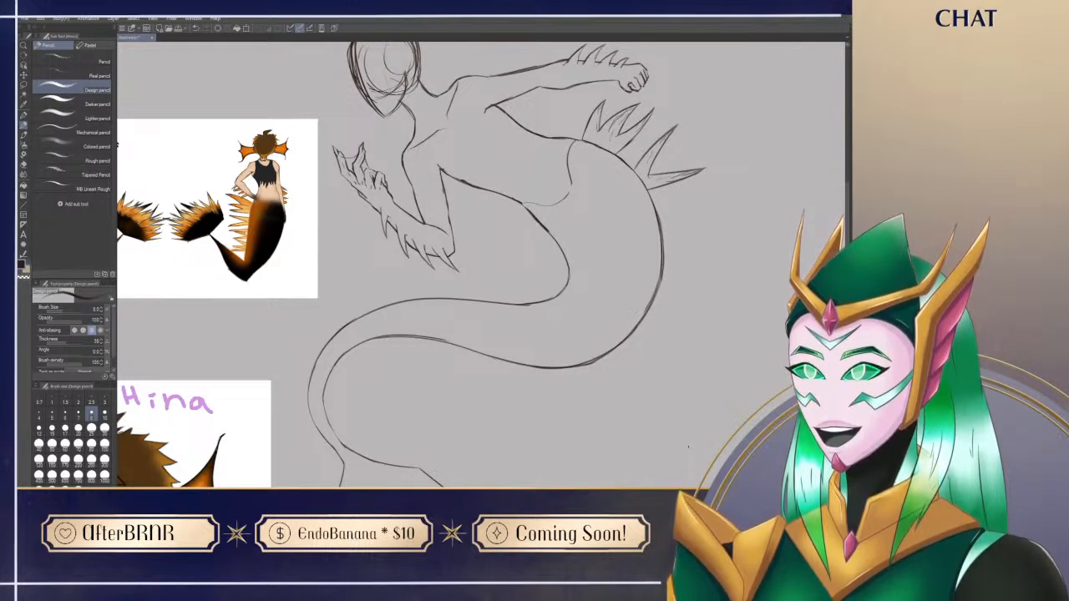
{"action": "mouse_move", "coordinate": [688, 447]}
{"action": "left_mouse_down"}
{"action": "mouse_move", "coordinate": [471, 447]}
{"action": "mouse_move", "coordinate": [434, 472]}
{"action": "left_mouse_up"}
{"action": "mouse_move", "coordinate": [566, 281]}
{"action": "left_mouse_down"}
{"action": "mouse_move", "coordinate": [588, 165]}
{"action": "mouse_move", "coordinate": [637, 157]}
{"action": "mouse_move", "coordinate": [653, 182]}
{"action": "mouse_move", "coordinate": [625, 288]}
{"action": "left_mouse_up"}
{"action": "mouse_move", "coordinate": [662, 185]}
{"action": "left_mouse_down"}
{"action": "mouse_move", "coordinate": [639, 268]}
{"action": "mouse_move", "coordinate": [728, 218]}
{"action": "mouse_move", "coordinate": [699, 310]}
{"action": "left_mouse_up"}
{"action": "mouse_move", "coordinate": [751, 228]}
{"action": "left_mouse_down"}
{"action": "mouse_move", "coordinate": [794, 200]}
{"action": "mouse_move", "coordinate": [792, 147]}
{"action": "left_mouse_up"}
{"action": "left_click_drag", "start_coordinate": [764, 142], "coordinate": [791, 99]}
{"action": "left_click_drag", "start_coordinate": [702, 125], "coordinate": [715, 72]}
{"action": "left_click_drag", "start_coordinate": [610, 126], "coordinate": [623, 53]}
{"action": "mouse_move", "coordinate": [527, 149]}
{"action": "left_mouse_down"}
{"action": "mouse_move", "coordinate": [528, 105]}
{"action": "mouse_move", "coordinate": [436, 94]}
{"action": "left_mouse_up"}
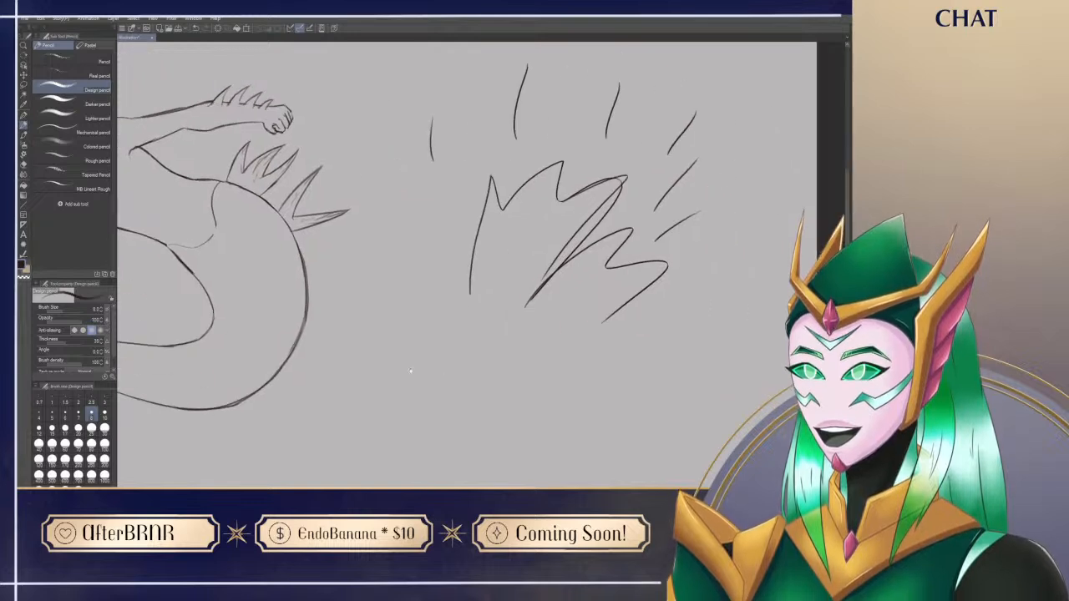
Step: Lasso the jagged fan sketch and its direction strokes, delete them, and clear the selection
{"action": "key", "text": "m"}
{"action": "mouse_move", "coordinate": [460, 387]}
{"action": "left_mouse_down"}
{"action": "mouse_move", "coordinate": [396, 357]}
{"action": "mouse_move", "coordinate": [798, 242]}
{"action": "mouse_move", "coordinate": [624, 420]}
{"action": "left_mouse_up"}
{"action": "key", "text": "p"}
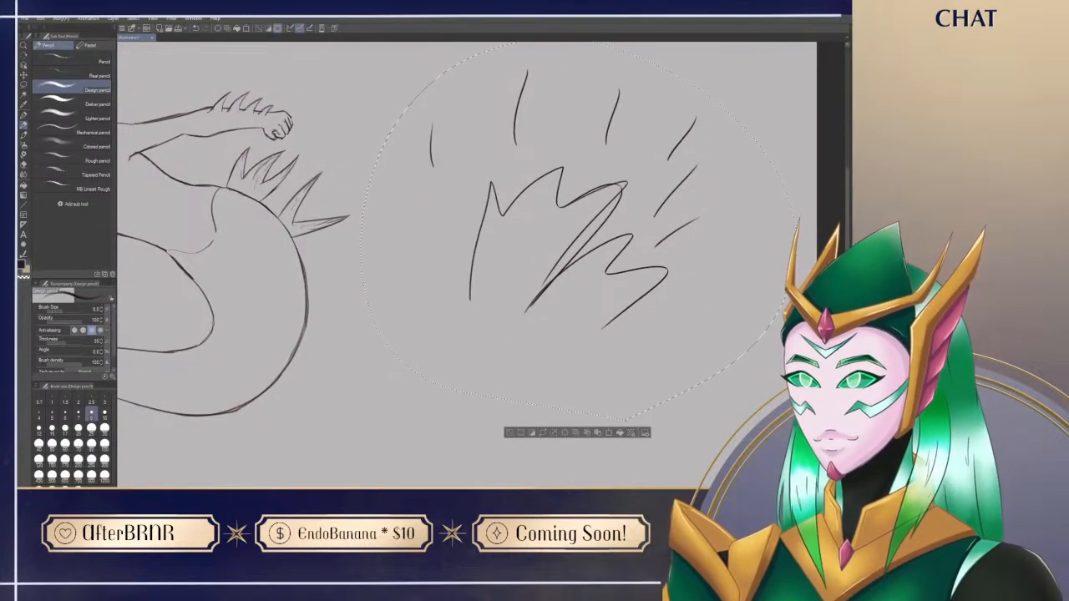
{"action": "key", "text": "Delete"}
{"action": "key", "text": "ctrl+d"}
Step: Sketch a thin, nearly horizontal spike on the outer edge of the tail, just below the lowest long spike, and tidy its lines
{"action": "mouse_move", "coordinate": [426, 358]}
{"action": "left_mouse_down"}
{"action": "mouse_move", "coordinate": [619, 390]}
{"action": "mouse_move", "coordinate": [629, 312]}
{"action": "left_mouse_up"}
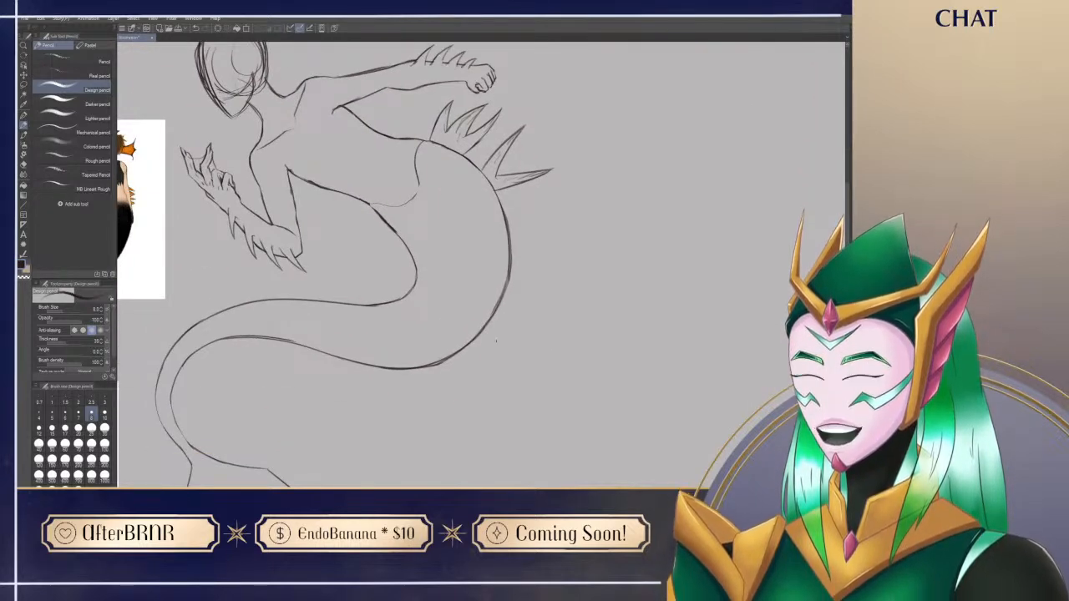
{"action": "left_click_drag", "start_coordinate": [489, 358], "coordinate": [575, 370]}
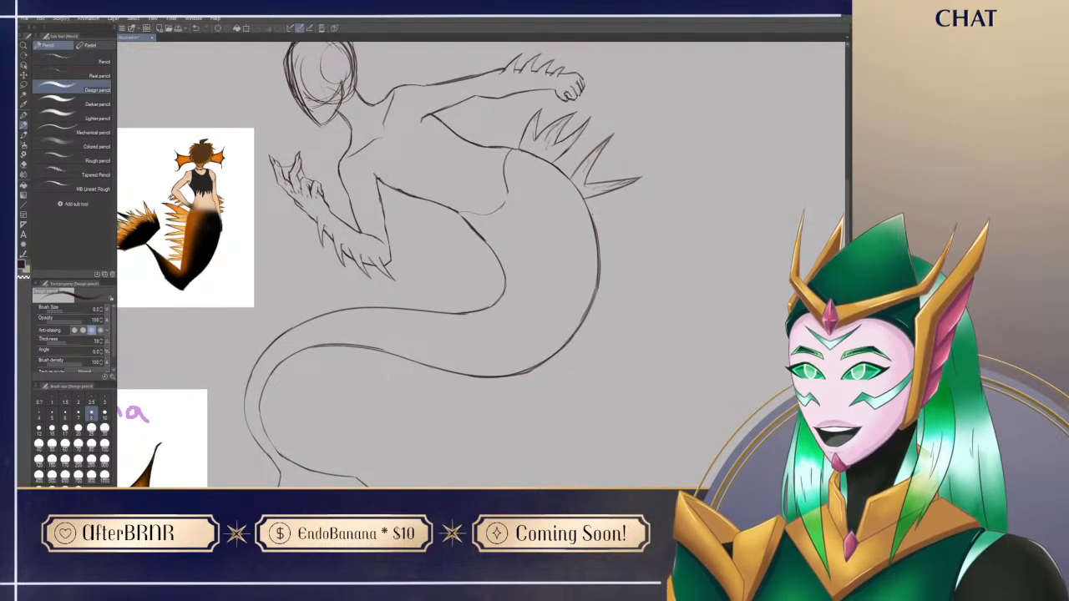
{"action": "mouse_move", "coordinate": [592, 212]}
{"action": "left_mouse_down"}
{"action": "mouse_move", "coordinate": [646, 211]}
{"action": "mouse_move", "coordinate": [596, 227]}
{"action": "left_mouse_up"}
{"action": "key", "text": "ctrl+z"}
{"action": "key", "text": "ctrl+z"}
{"action": "key", "text": "e"}
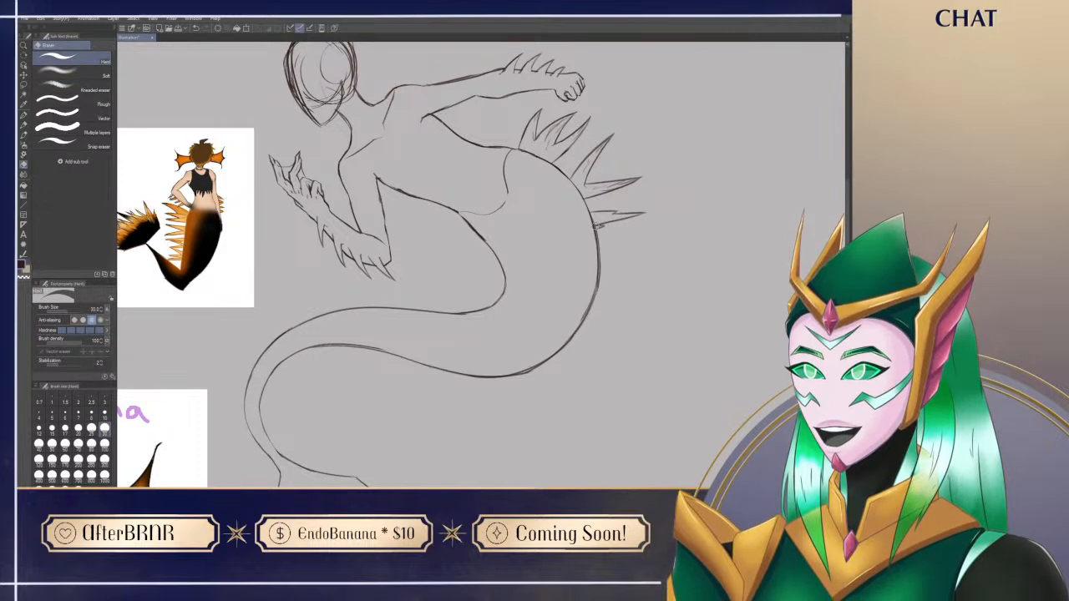
{"action": "key", "text": "p"}
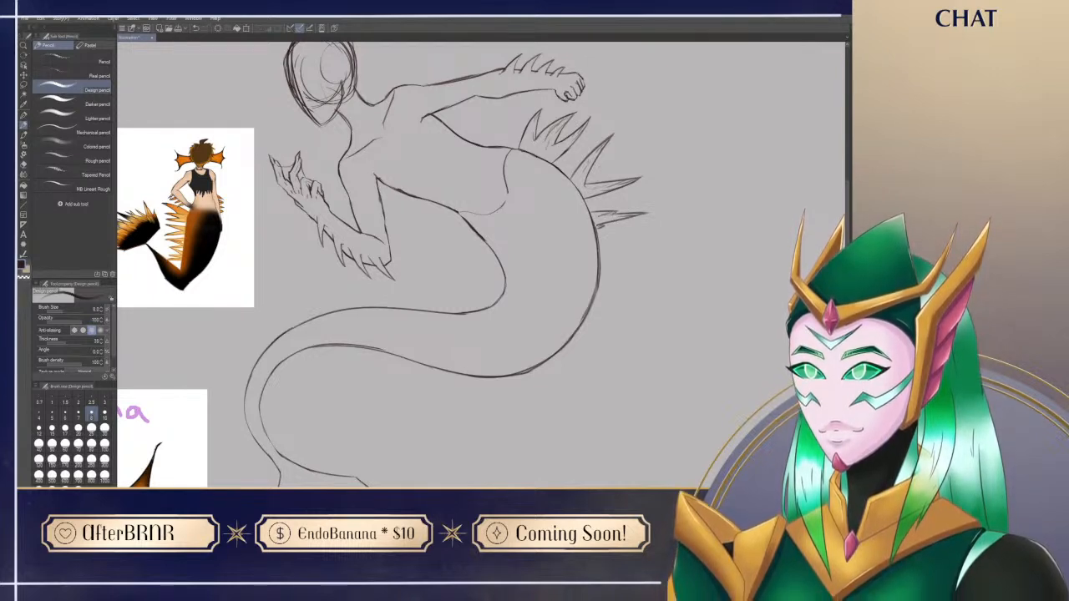
Step: Sketch another thin spike below the last one, angled slightly upward from the tail's outer edge, and clean up its base
{"action": "mouse_move", "coordinate": [584, 431]}
{"action": "left_mouse_down"}
{"action": "mouse_move", "coordinate": [579, 455]}
{"action": "mouse_move", "coordinate": [603, 428]}
{"action": "left_mouse_up"}
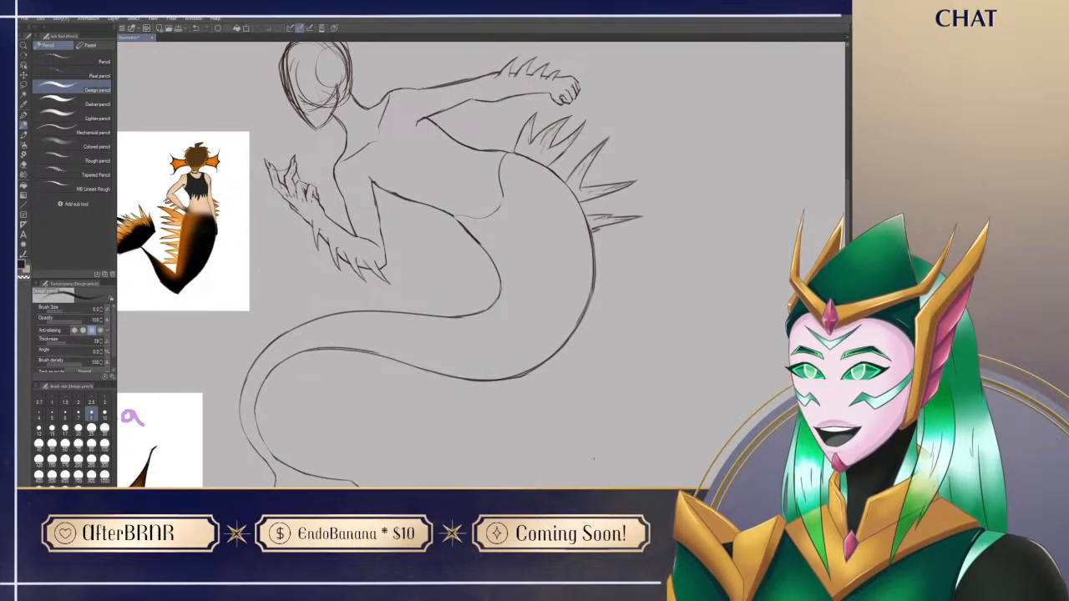
{"action": "mouse_move", "coordinate": [509, 450]}
{"action": "left_mouse_down"}
{"action": "mouse_move", "coordinate": [562, 452]}
{"action": "mouse_move", "coordinate": [497, 437]}
{"action": "mouse_move", "coordinate": [520, 443]}
{"action": "left_mouse_up"}
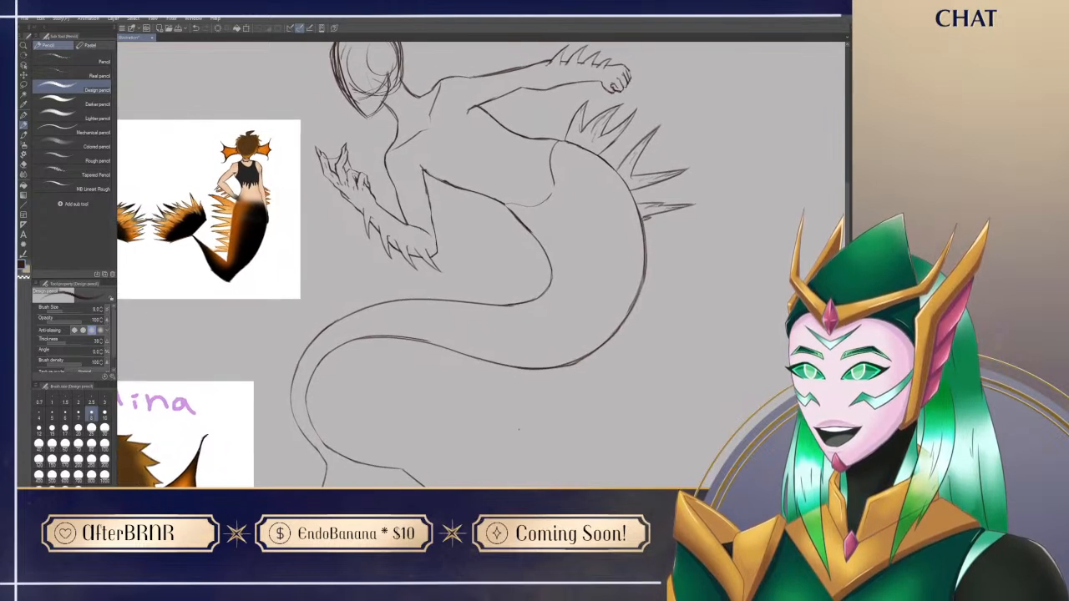
{"action": "left_click_drag", "start_coordinate": [647, 233], "coordinate": [702, 215]}
{"action": "key", "text": "ctrl+z"}
{"action": "key", "text": "ctrl+z"}
{"action": "left_click_drag", "start_coordinate": [645, 237], "coordinate": [699, 219]}
{"action": "key", "text": "e"}
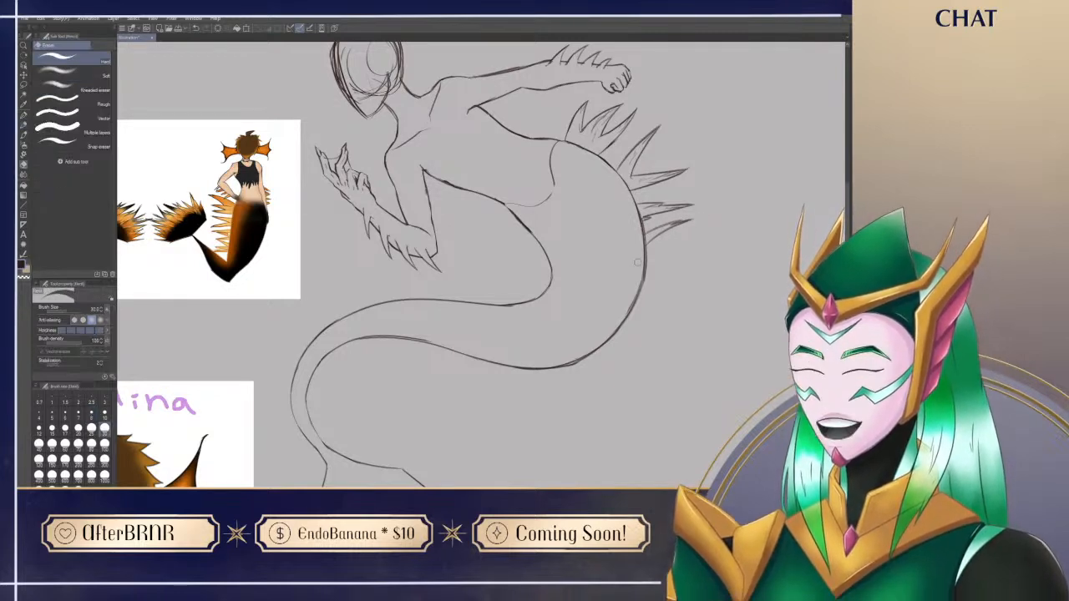
{"action": "key", "text": "p"}
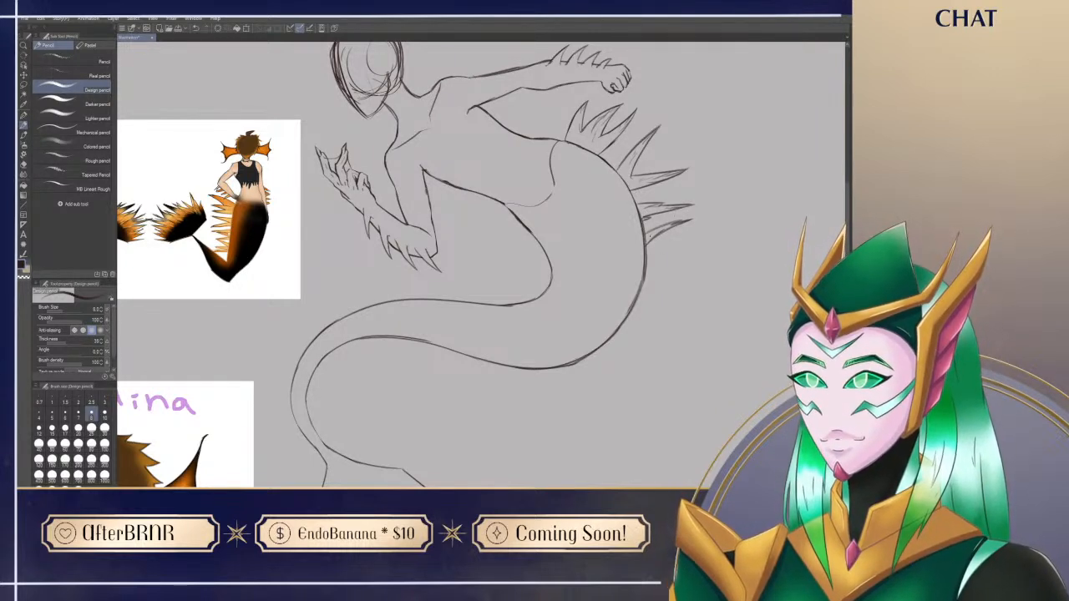
Step: Sketch a shorter, almost horizontal spike below the upward-angled one on the tail's outer edge
{"action": "mouse_move", "coordinate": [648, 245]}
{"action": "left_mouse_down"}
{"action": "mouse_move", "coordinate": [688, 248]}
{"action": "mouse_move", "coordinate": [665, 255]}
{"action": "left_mouse_up"}
{"action": "key", "text": "ctrl+z"}
{"action": "key", "text": "e"}
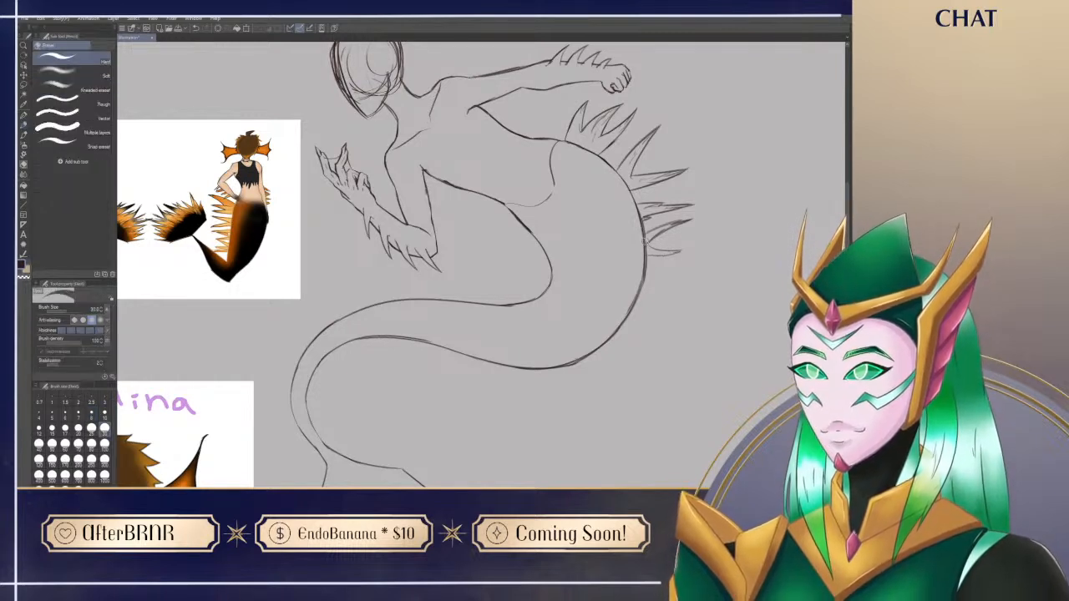
{"action": "key", "text": "p"}
Step: Erase and redraw the rough parts of the tail's outer outline from the newest spike down to the large bend
{"action": "key", "text": "e"}
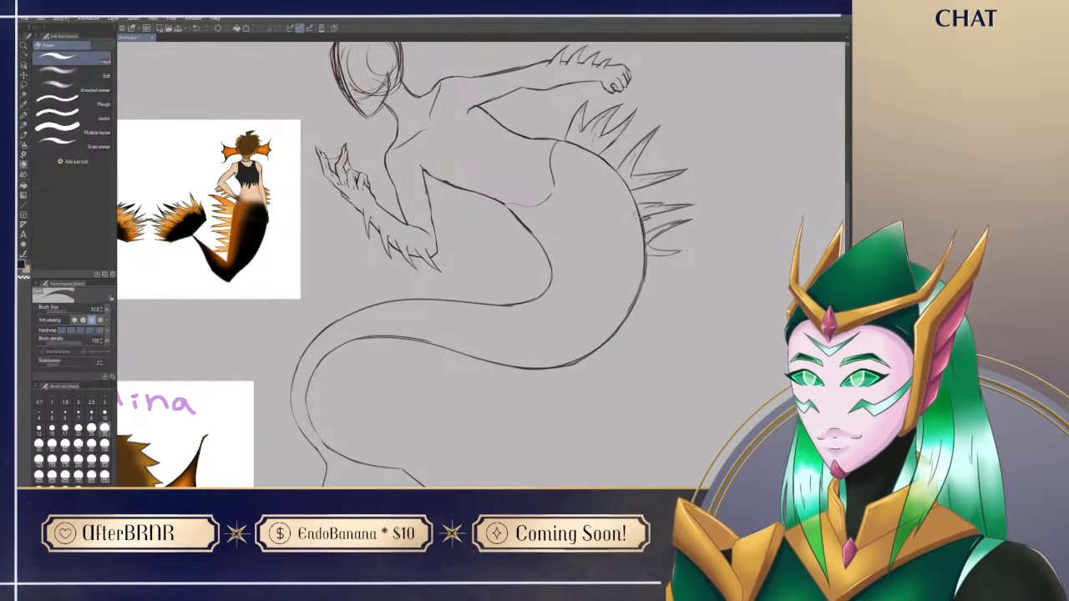
{"action": "key", "text": "p"}
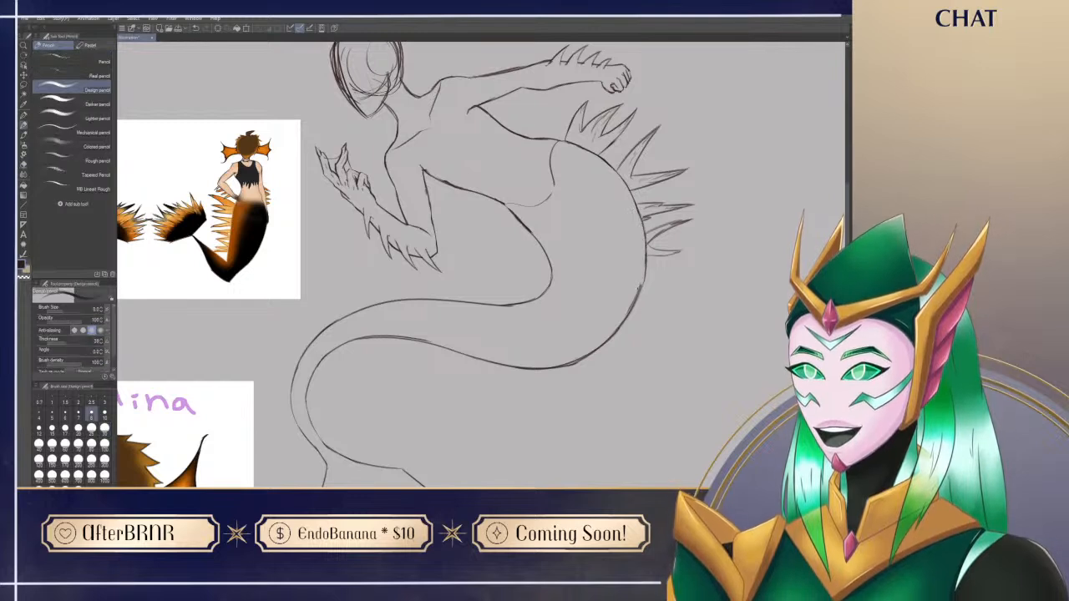
{"action": "key", "text": "e"}
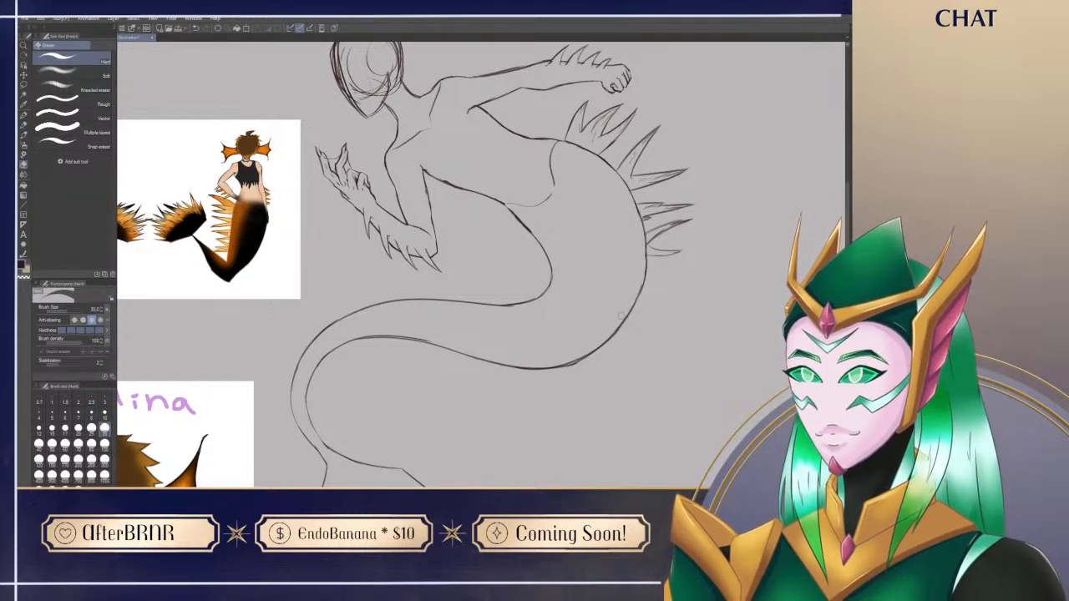
{"action": "key", "text": "p"}
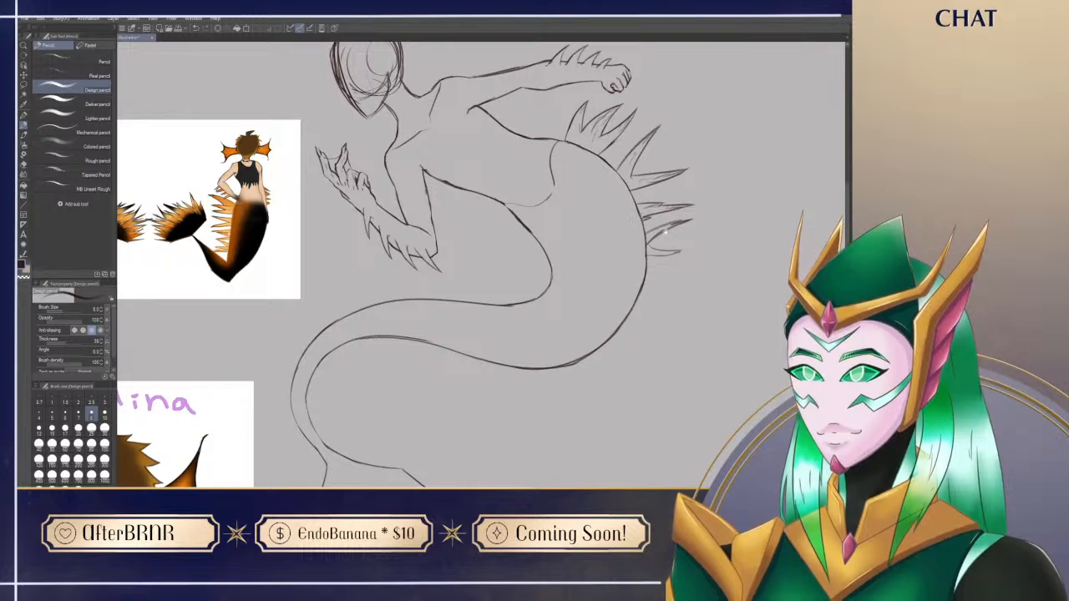
{"action": "left_click_drag", "start_coordinate": [666, 232], "coordinate": [652, 246]}
{"action": "key", "text": "e"}
{"action": "left_click_drag", "start_coordinate": [543, 380], "coordinate": [572, 365]}
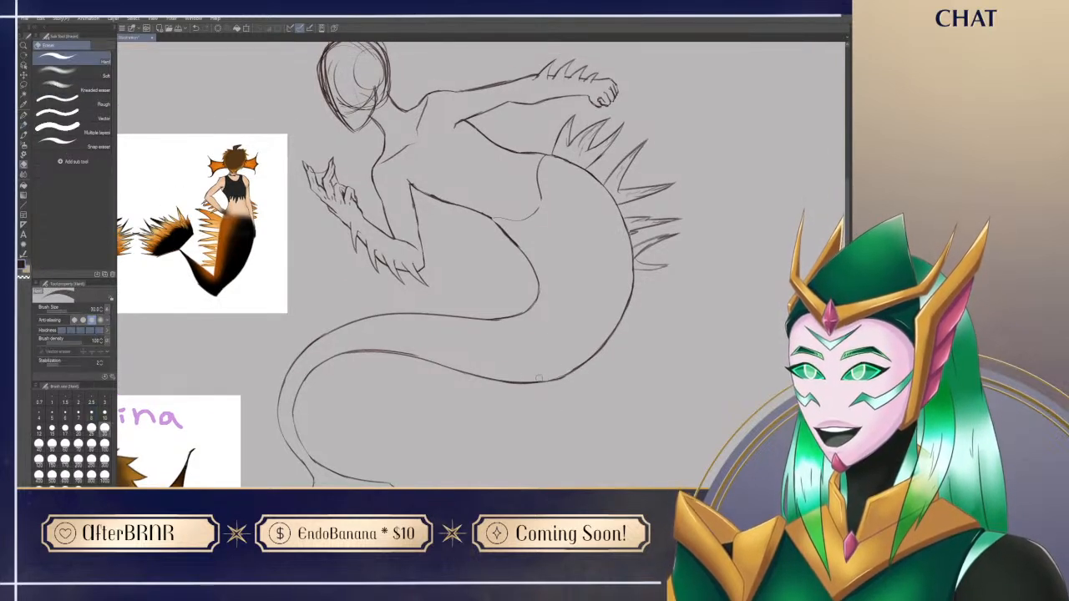
{"action": "key", "text": "p"}
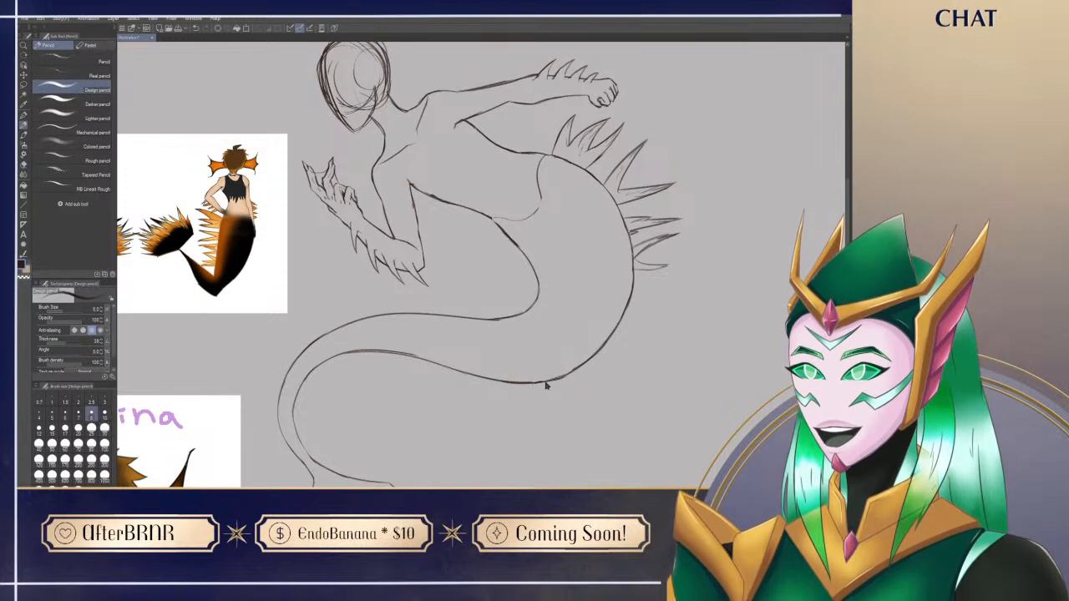
{"action": "key", "text": "e"}
{"action": "key", "text": "p"}
{"action": "left_click_drag", "start_coordinate": [569, 372], "coordinate": [583, 362]}
{"action": "left_click_drag", "start_coordinate": [528, 384], "coordinate": [560, 382]}
Step: Erase the doubled line on the underside of the tail where it narrows and redraw it as one clean curve, working with the canvas rotated
{"action": "key", "text": "space"}
{"action": "mouse_move", "coordinate": [551, 433]}
{"action": "left_mouse_down"}
{"action": "mouse_move", "coordinate": [566, 360]}
{"action": "mouse_move", "coordinate": [476, 449]}
{"action": "left_mouse_up"}
{"action": "key", "text": "r"}
{"action": "key", "text": "e"}
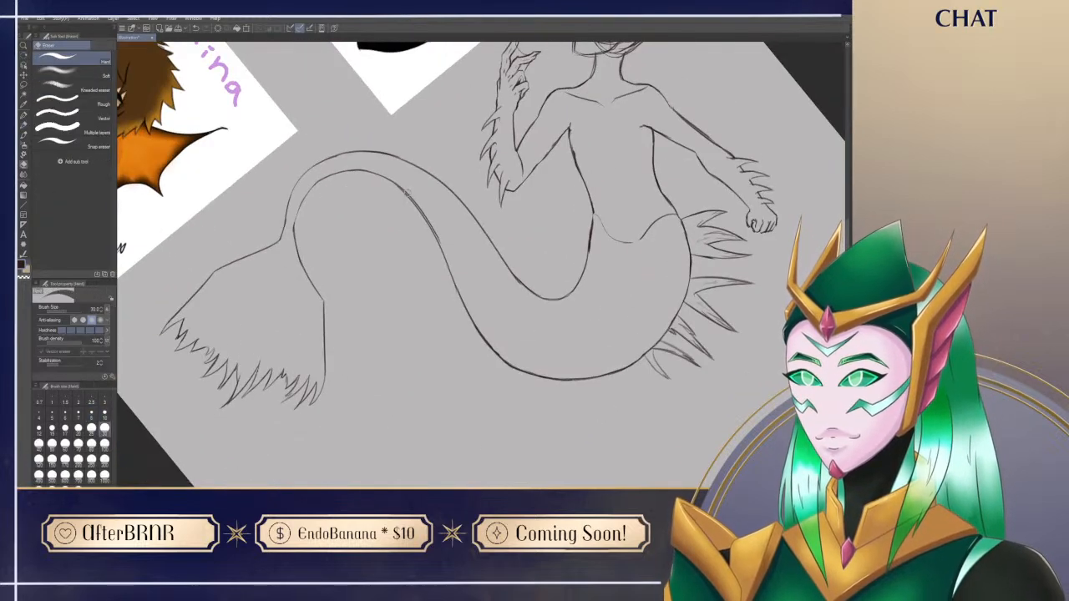
{"action": "left_click_drag", "start_coordinate": [399, 180], "coordinate": [445, 249]}
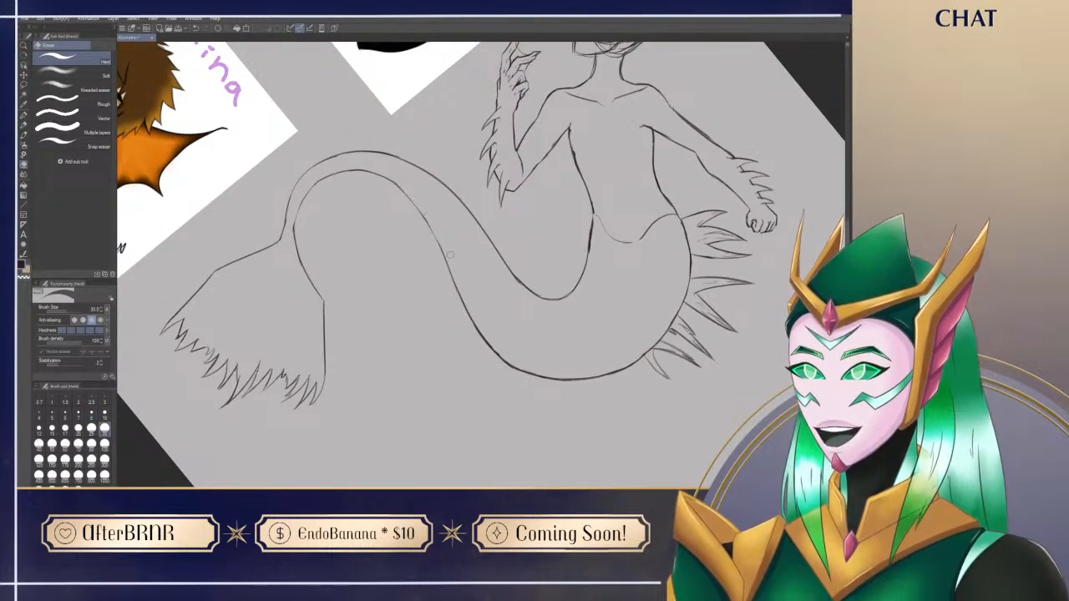
{"action": "key", "text": "p"}
{"action": "left_click_drag", "start_coordinate": [399, 186], "coordinate": [434, 238]}
{"action": "key", "text": "ctrl+z"}
{"action": "left_click_drag", "start_coordinate": [401, 189], "coordinate": [436, 238]}
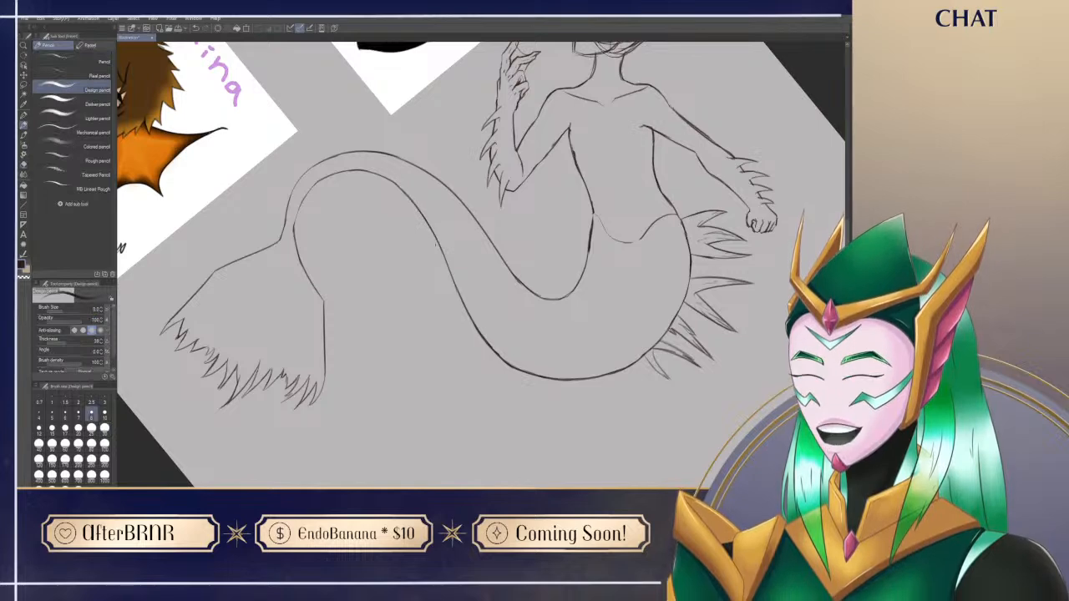
{"action": "key", "text": "ctrl+at"}
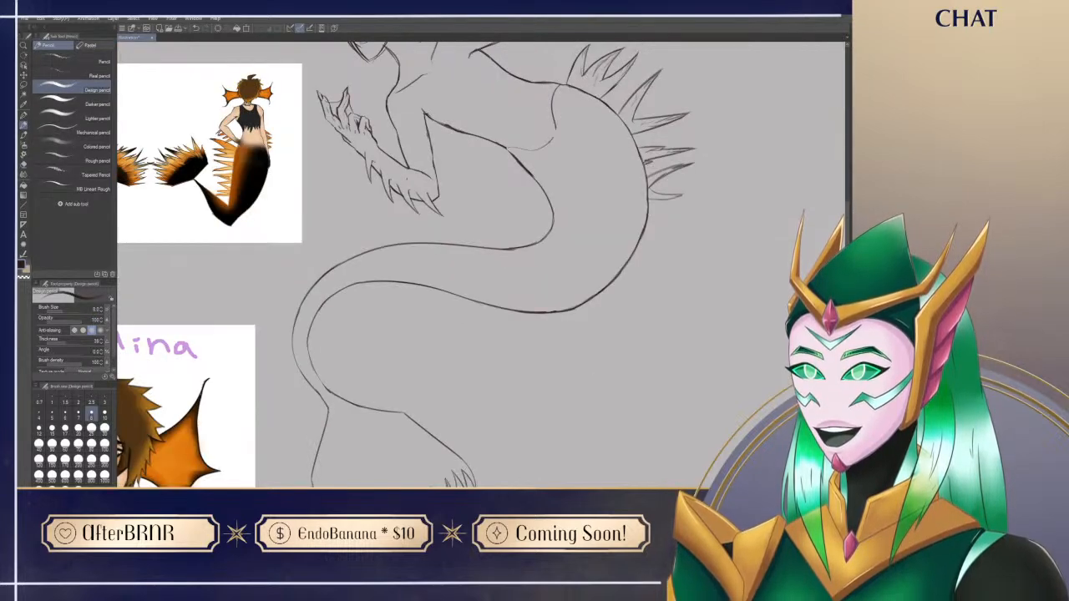
Step: Refine the lines of the lower thin spikes on the tail's outer edge by erasing and redrawing small parts
{"action": "left_click_drag", "start_coordinate": [407, 180], "coordinate": [430, 197]}
{"action": "mouse_move", "coordinate": [523, 370]}
{"action": "left_mouse_down"}
{"action": "mouse_move", "coordinate": [494, 416]}
{"action": "mouse_move", "coordinate": [447, 432]}
{"action": "left_mouse_up"}
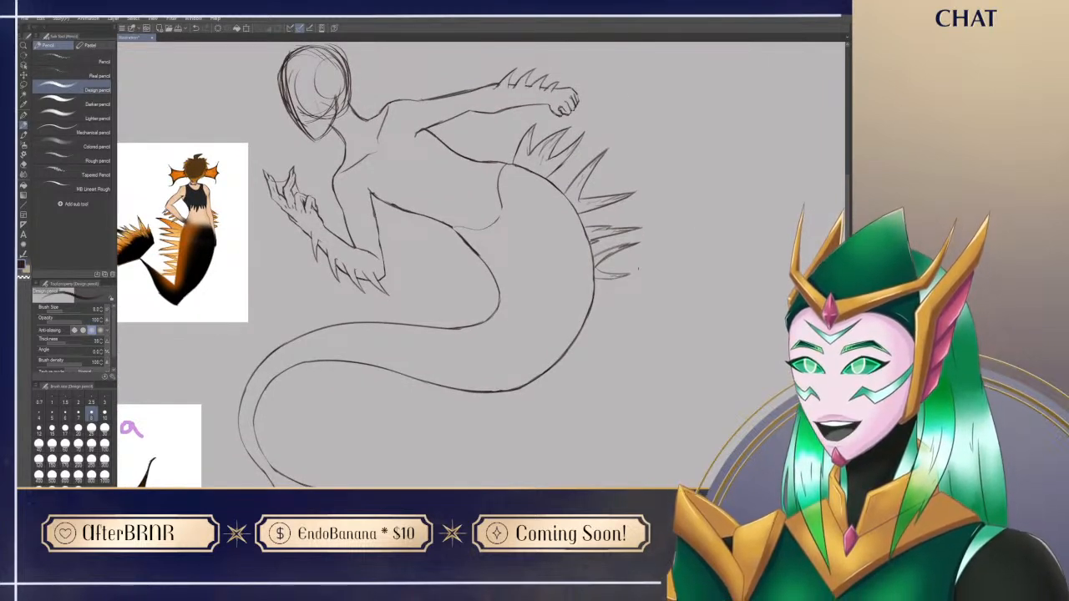
{"action": "left_click_drag", "start_coordinate": [503, 465], "coordinate": [519, 443]}
{"action": "key", "text": "e"}
{"action": "left_click_drag", "start_coordinate": [611, 246], "coordinate": [627, 233]}
{"action": "key", "text": "p"}
{"action": "key", "text": "e"}
{"action": "key", "text": "p"}
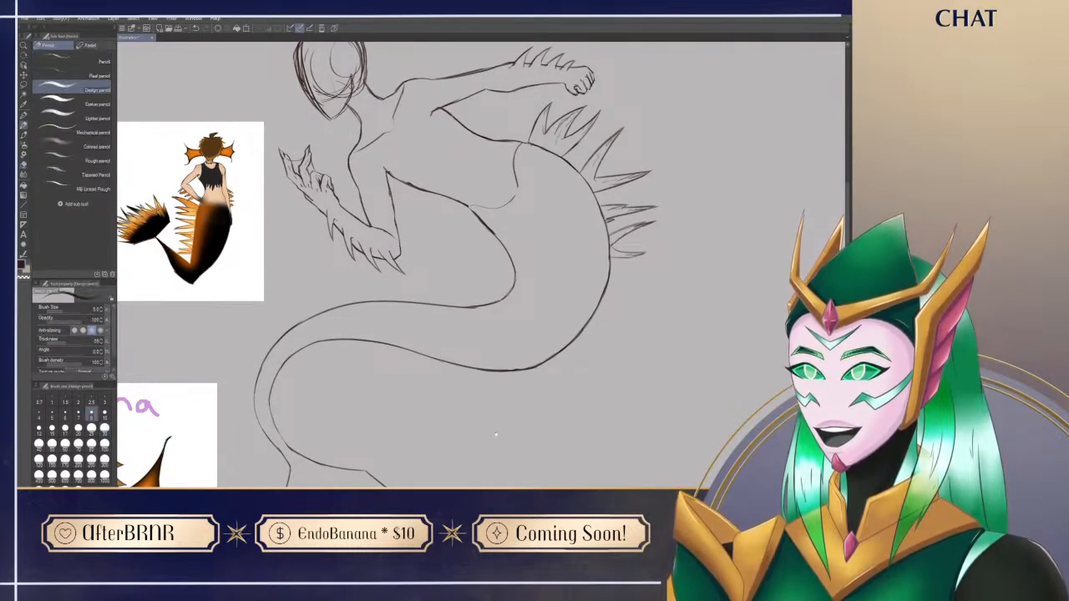
Step: Sketch a small pointed spike directly below the short horizontal one on the tail's outer edge
{"action": "left_click_drag", "start_coordinate": [489, 429], "coordinate": [504, 370]}
{"action": "mouse_move", "coordinate": [528, 436]}
{"action": "left_mouse_down"}
{"action": "mouse_move", "coordinate": [549, 391]}
{"action": "mouse_move", "coordinate": [501, 449]}
{"action": "left_mouse_up"}
{"action": "left_click_drag", "start_coordinate": [504, 379], "coordinate": [516, 433]}
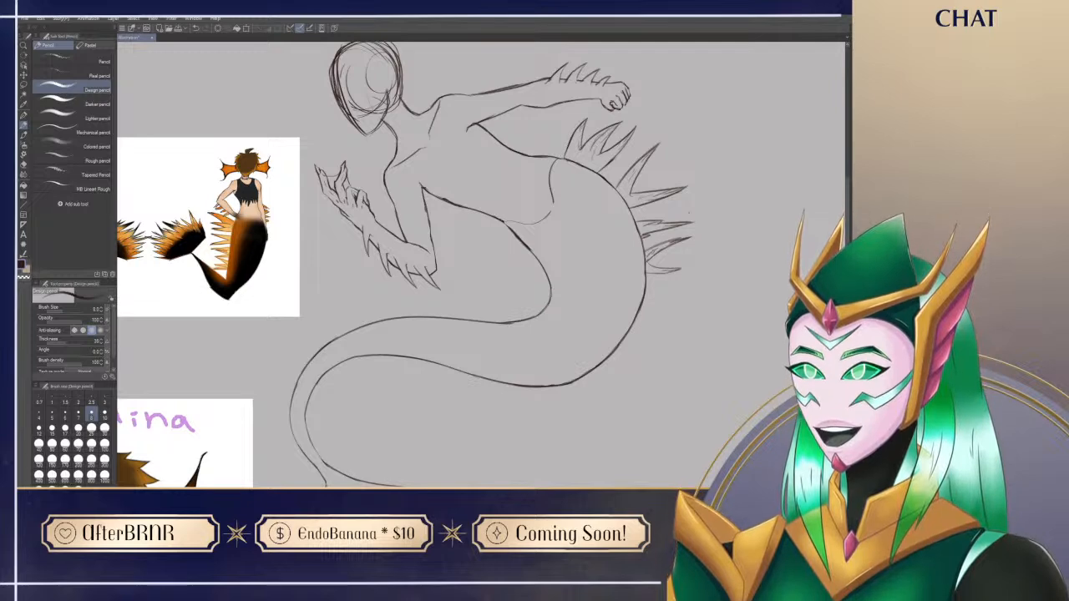
{"action": "mouse_move", "coordinate": [516, 425]}
{"action": "left_mouse_down"}
{"action": "mouse_move", "coordinate": [505, 387]}
{"action": "mouse_move", "coordinate": [528, 425]}
{"action": "left_mouse_up"}
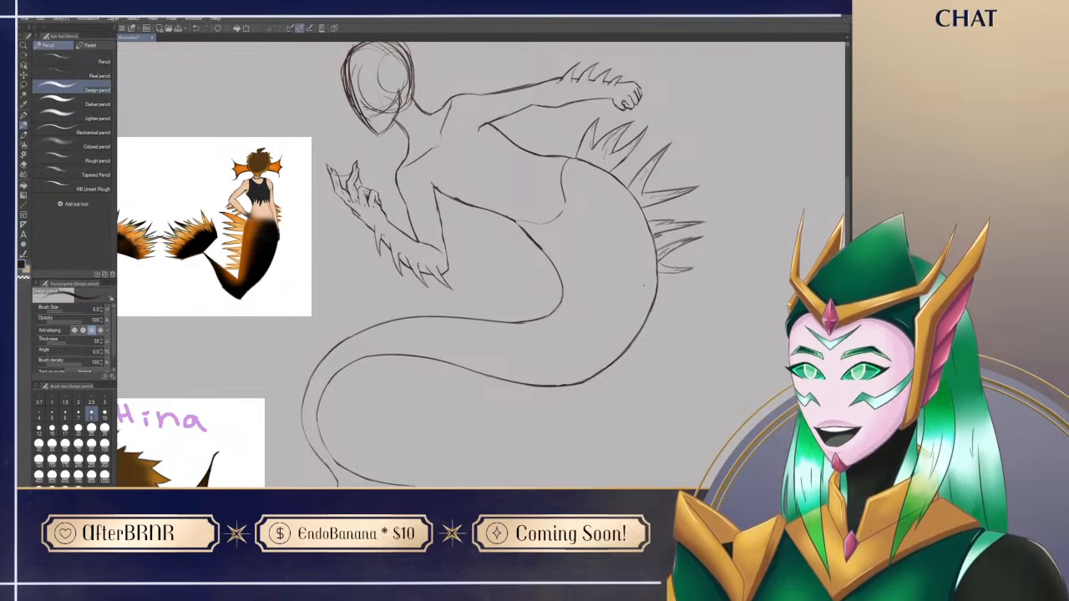
{"action": "mouse_move", "coordinate": [658, 286]}
{"action": "left_mouse_down"}
{"action": "mouse_move", "coordinate": [689, 292]}
{"action": "mouse_move", "coordinate": [658, 298]}
{"action": "mouse_move", "coordinate": [682, 293]}
{"action": "left_mouse_up"}
{"action": "key", "text": "ctrl+z"}
{"action": "key", "text": "e"}
{"action": "key", "text": "p"}
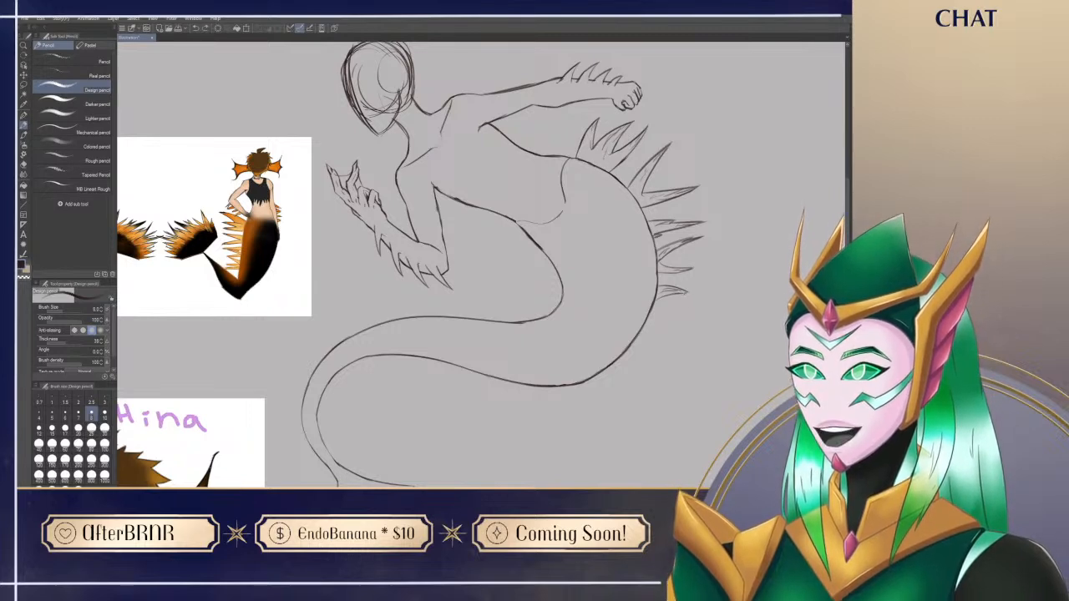
Step: Extend the row down the tail's outer edge with small, downward-angled spikes that taper off in size
{"action": "left_click_drag", "start_coordinate": [665, 402], "coordinate": [606, 366]}
{"action": "left_click_drag", "start_coordinate": [566, 396], "coordinate": [623, 389]}
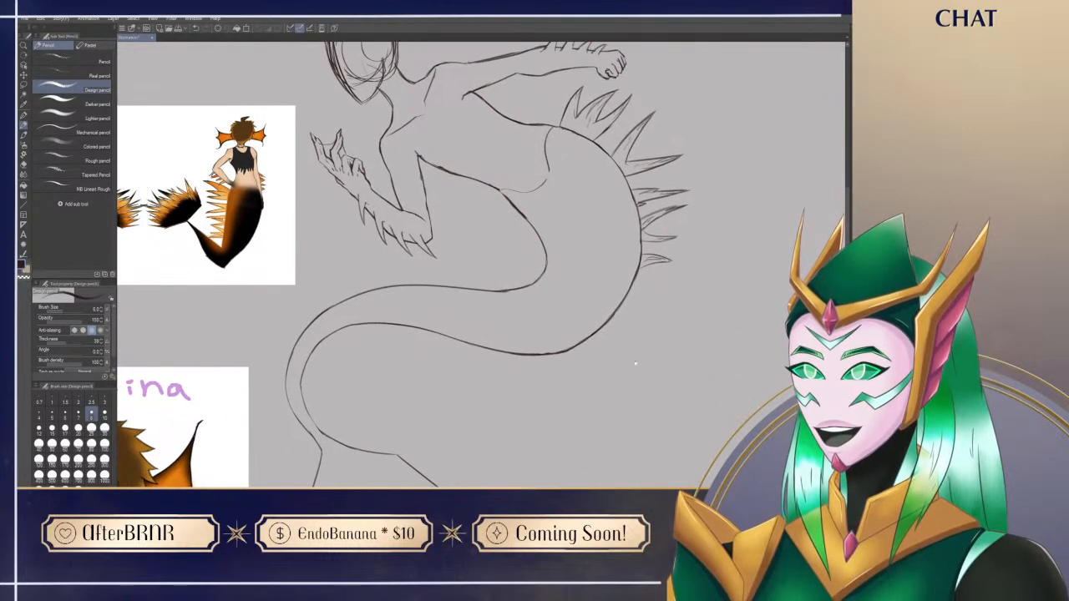
{"action": "left_click_drag", "start_coordinate": [642, 268], "coordinate": [667, 271]}
{"action": "key", "text": "ctrl+z"}
{"action": "left_click_drag", "start_coordinate": [666, 271], "coordinate": [644, 275]}
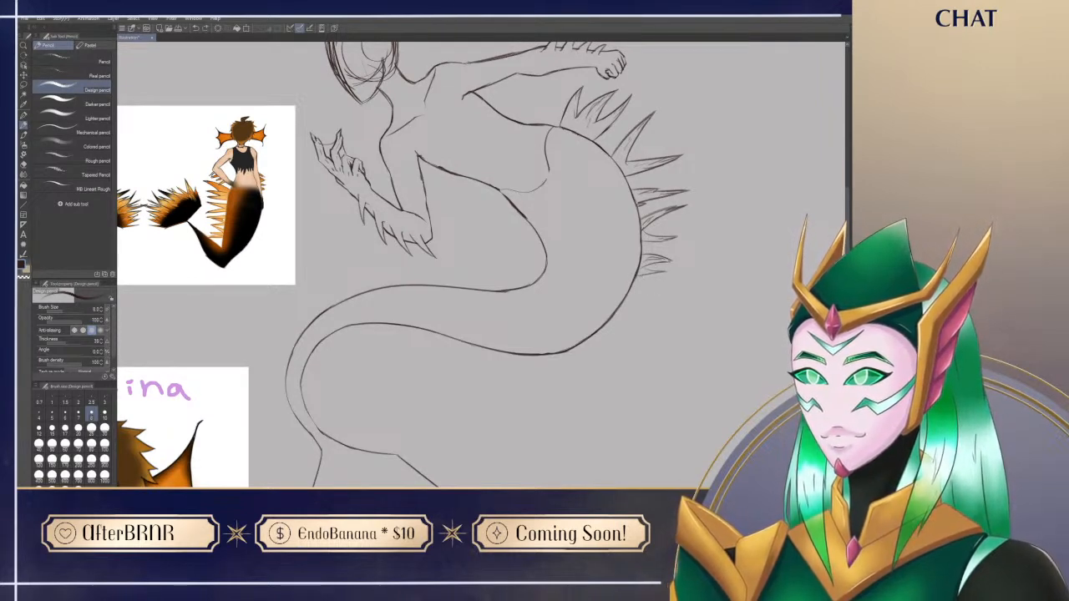
{"action": "left_click_drag", "start_coordinate": [648, 280], "coordinate": [635, 290]}
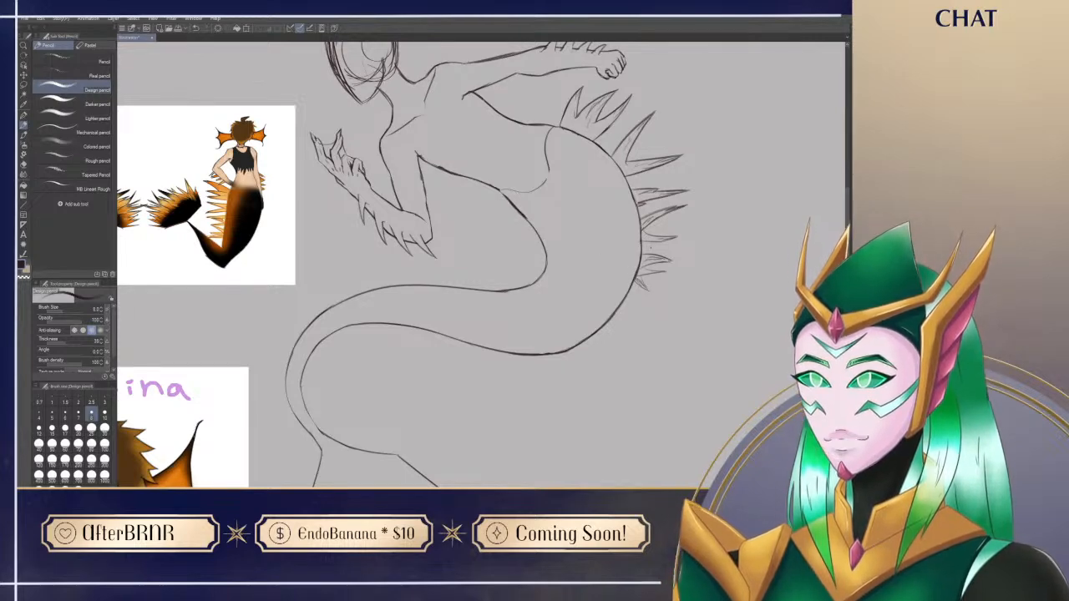
Step: Rotate the canvas and refine the smallest spikes at the end of the row by erasing and redrawing their lines
{"action": "key", "text": "shift+space"}
{"action": "left_click_drag", "start_coordinate": [520, 408], "coordinate": [618, 326]}
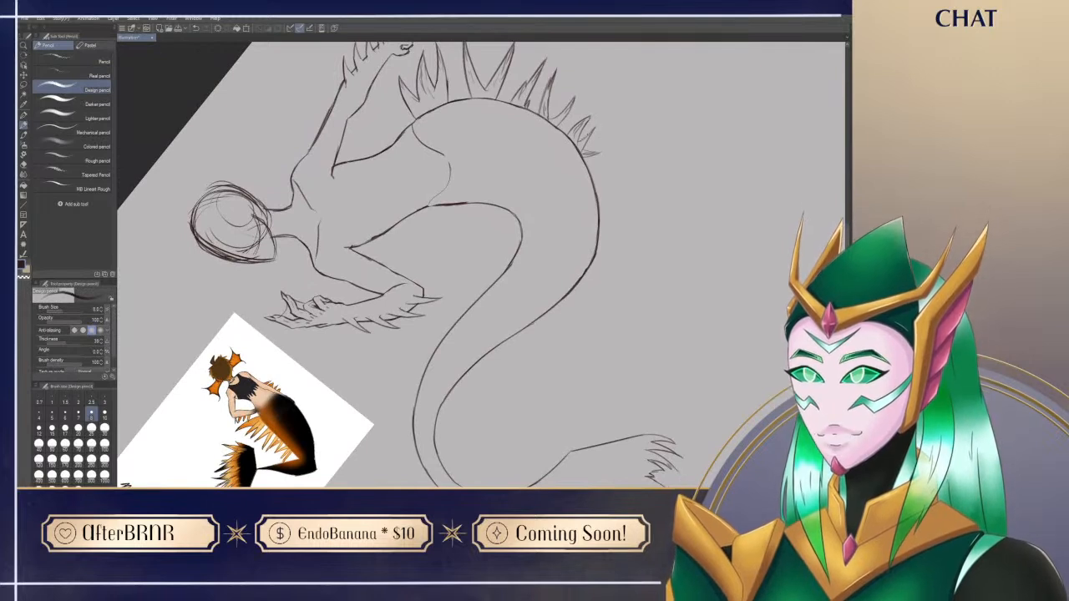
{"action": "left_click_drag", "start_coordinate": [594, 131], "coordinate": [582, 150]}
{"action": "key", "text": "e"}
{"action": "key", "text": "p"}
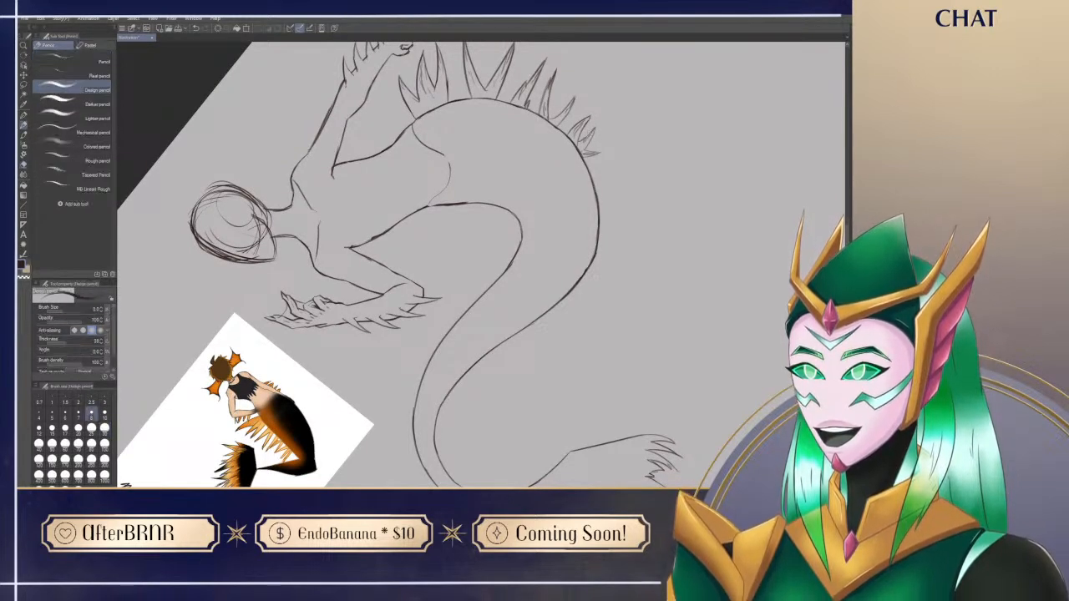
{"action": "key", "text": "e"}
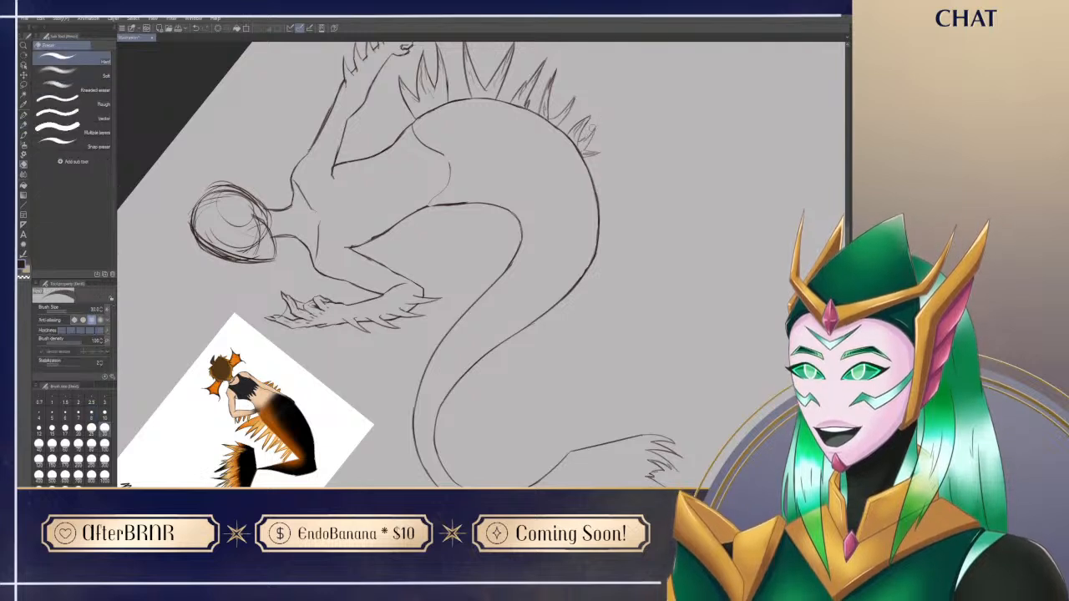
{"action": "key", "text": "p"}
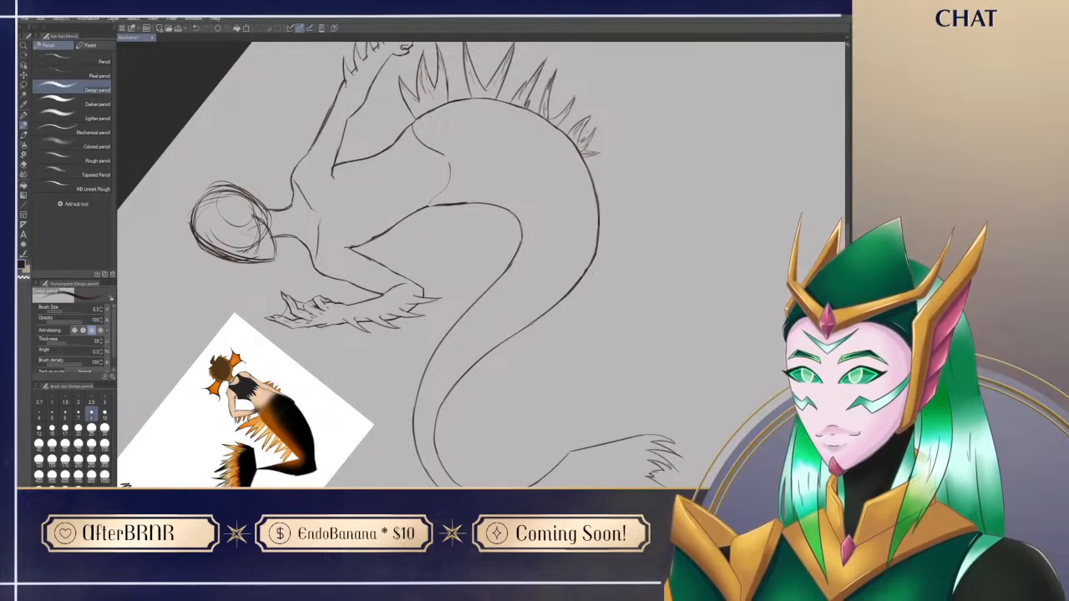
Step: Rearrange the two reference images beside the sketch, placing the Siren Hina portrait directly below the full-body reference
{"action": "key", "text": "ctrl+@"}
{"action": "mouse_move", "coordinate": [538, 430]}
{"action": "left_mouse_down"}
{"action": "mouse_move", "coordinate": [573, 417]}
{"action": "mouse_move", "coordinate": [575, 437]}
{"action": "mouse_move", "coordinate": [539, 415]}
{"action": "mouse_move", "coordinate": [574, 435]}
{"action": "mouse_move", "coordinate": [599, 357]}
{"action": "mouse_move", "coordinate": [595, 406]}
{"action": "mouse_move", "coordinate": [507, 443]}
{"action": "mouse_move", "coordinate": [514, 456]}
{"action": "mouse_move", "coordinate": [614, 355]}
{"action": "mouse_move", "coordinate": [625, 370]}
{"action": "mouse_move", "coordinate": [645, 345]}
{"action": "mouse_move", "coordinate": [614, 313]}
{"action": "mouse_move", "coordinate": [549, 419]}
{"action": "left_mouse_up"}
{"action": "scroll", "coordinate": [547, 419], "scroll_direction": "down", "scroll_amount": 2}
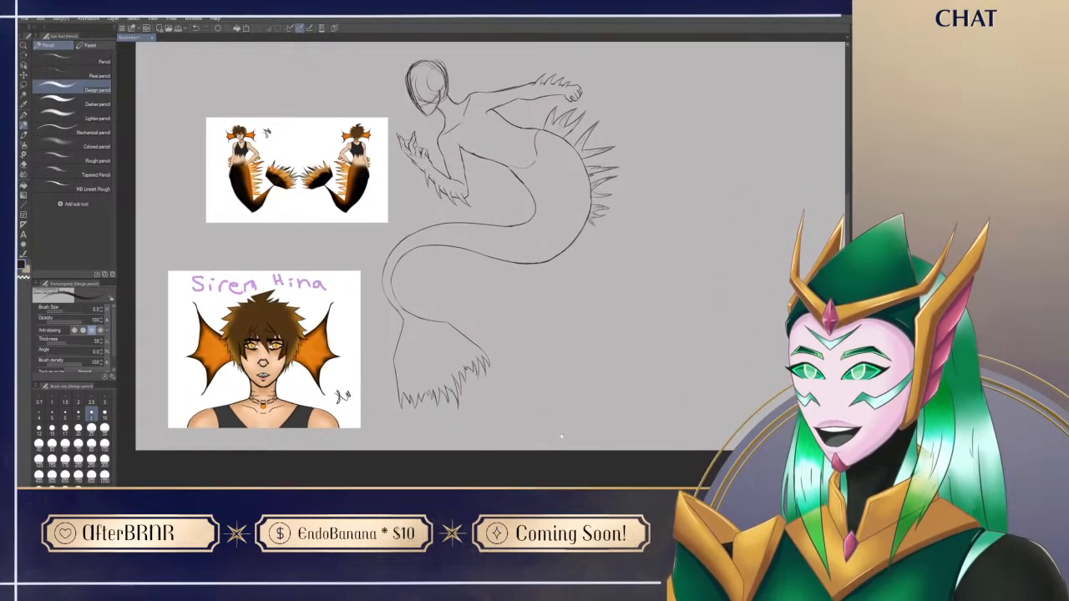
{"action": "left_click_drag", "start_coordinate": [558, 370], "coordinate": [586, 409]}
{"action": "left_click_drag", "start_coordinate": [381, 254], "coordinate": [309, 205]}
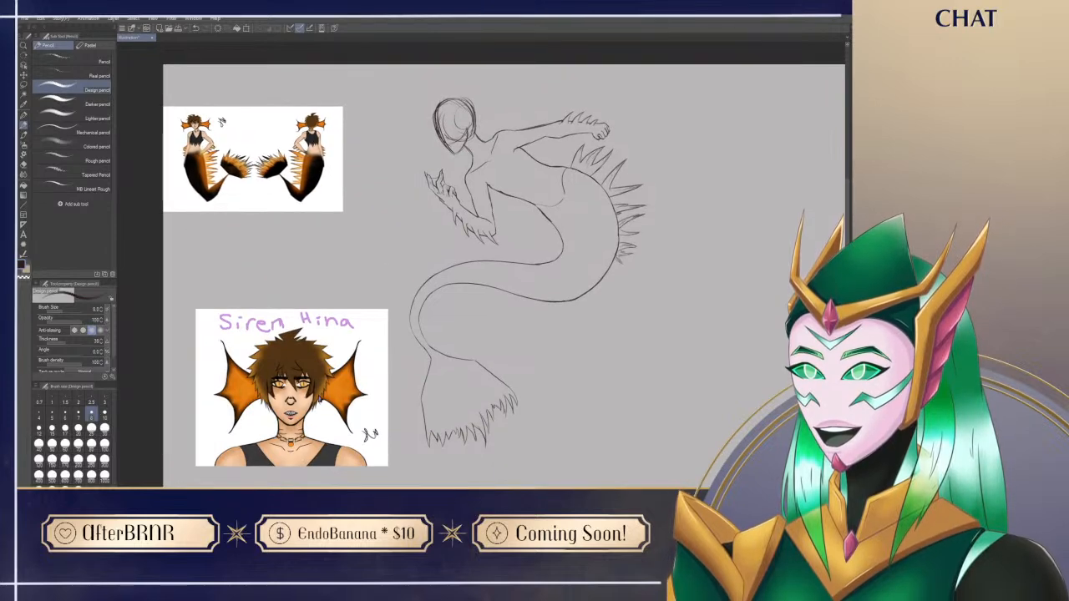
{"action": "left_click_drag", "start_coordinate": [316, 396], "coordinate": [316, 341]}
{"action": "left_click_drag", "start_coordinate": [316, 251], "coordinate": [334, 269]}
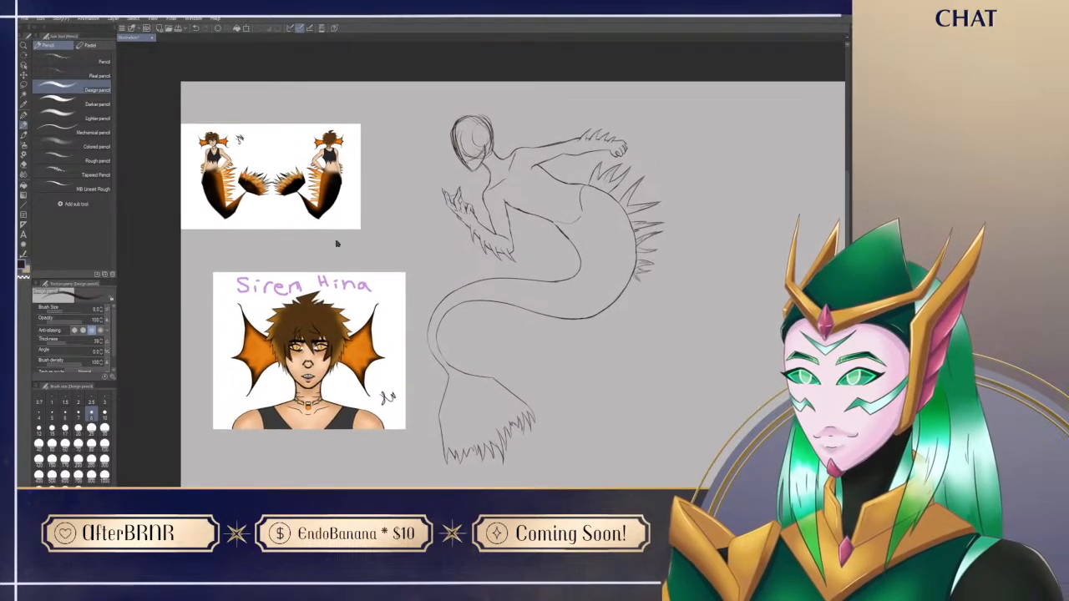
{"action": "left_click_drag", "start_coordinate": [317, 165], "coordinate": [338, 187]}
{"action": "left_click_drag", "start_coordinate": [337, 251], "coordinate": [323, 252]}
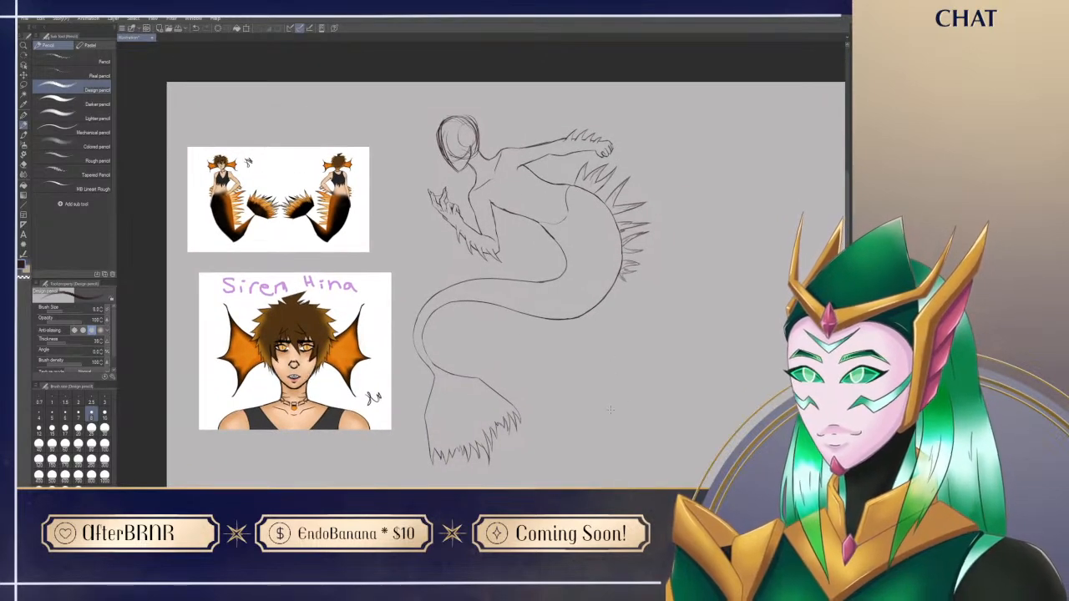
Step: Sketch the jagged, torn hem of the cropped tank top across the torso above the waist
{"action": "left_click_drag", "start_coordinate": [527, 168], "coordinate": [590, 168]}
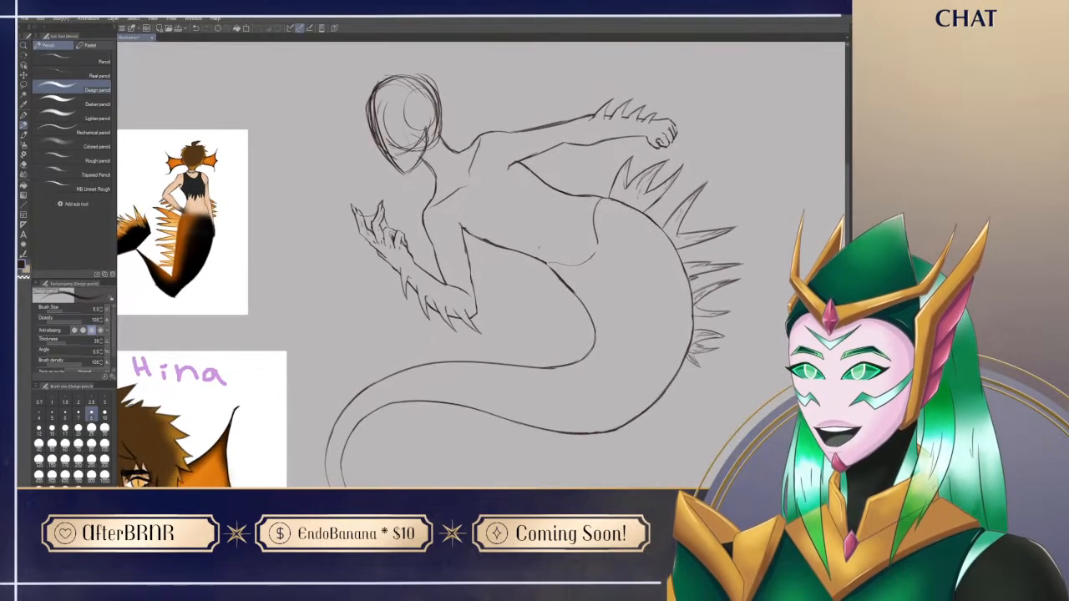
{"action": "mouse_move", "coordinate": [197, 439]}
{"action": "left_mouse_down"}
{"action": "mouse_move", "coordinate": [257, 289]}
{"action": "mouse_move", "coordinate": [240, 198]}
{"action": "mouse_move", "coordinate": [205, 456]}
{"action": "left_mouse_up"}
{"action": "left_click_drag", "start_coordinate": [188, 259], "coordinate": [250, 206]}
{"action": "mouse_move", "coordinate": [626, 372]}
{"action": "left_mouse_down"}
{"action": "mouse_move", "coordinate": [675, 396]}
{"action": "mouse_move", "coordinate": [455, 451]}
{"action": "left_mouse_up"}
{"action": "mouse_move", "coordinate": [519, 240]}
{"action": "left_mouse_down"}
{"action": "mouse_move", "coordinate": [505, 274]}
{"action": "mouse_move", "coordinate": [505, 342]}
{"action": "left_mouse_up"}
{"action": "key", "text": "ctrl+z"}
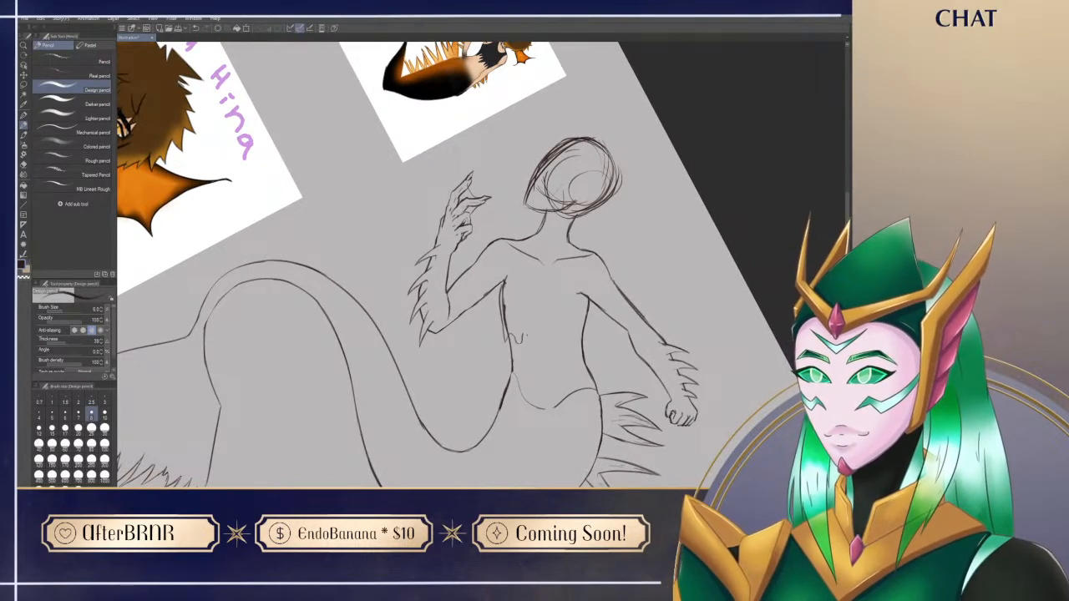
{"action": "left_click_drag", "start_coordinate": [548, 344], "coordinate": [575, 350]}
{"action": "left_click_drag", "start_coordinate": [588, 308], "coordinate": [588, 362]}
{"action": "key", "text": "ctrl+z"}
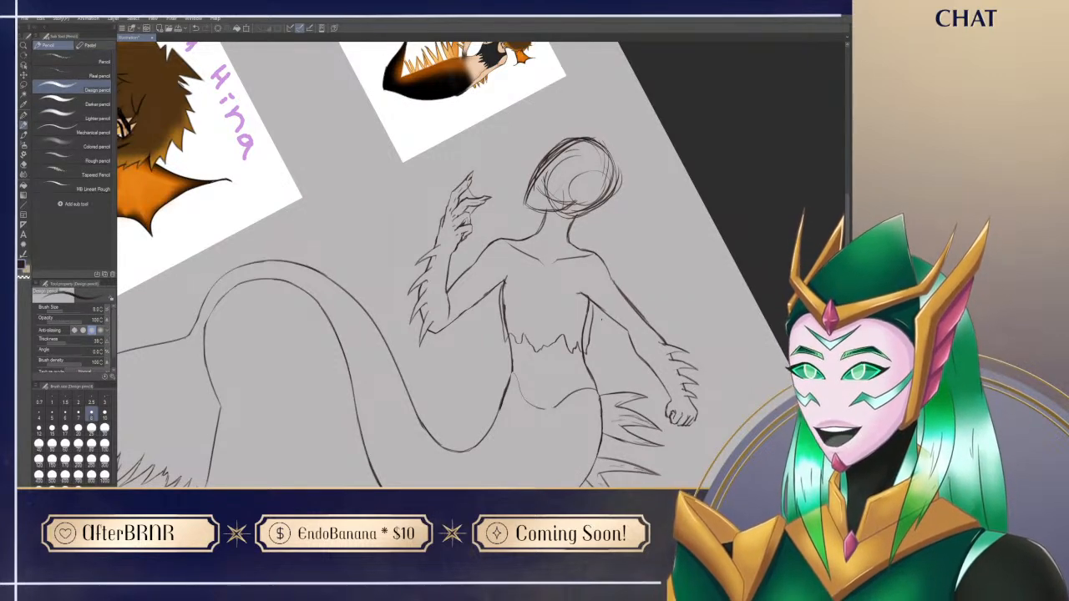
Step: Draw the tank top's curved armhole around the far shoulder and erase the stray lines beside it
{"action": "key", "text": "ctrl+@"}
{"action": "left_click_drag", "start_coordinate": [445, 416], "coordinate": [672, 420]}
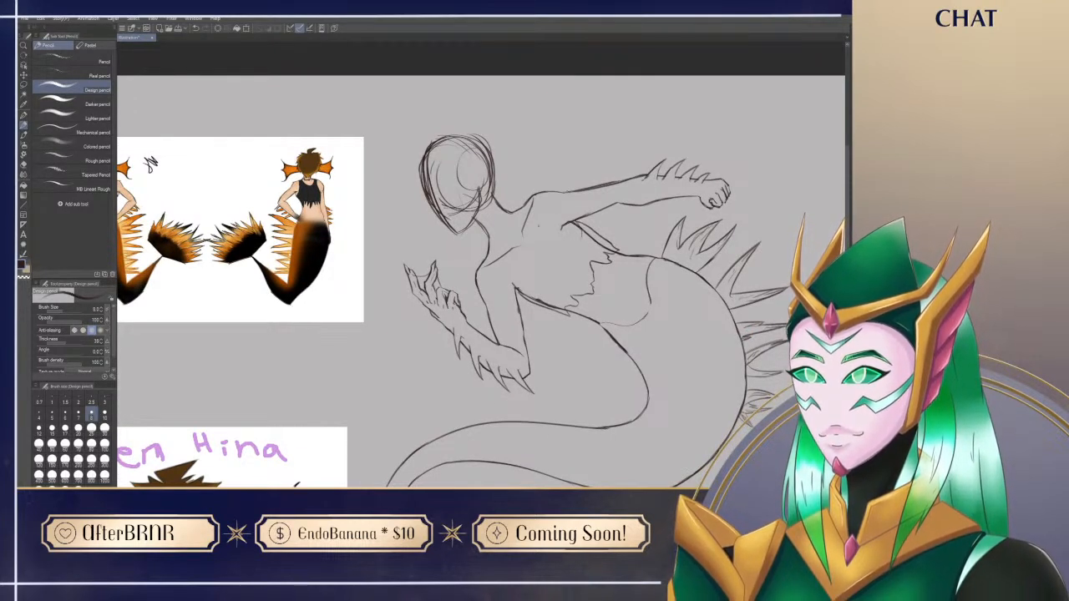
{"action": "mouse_move", "coordinate": [575, 221]}
{"action": "left_mouse_down"}
{"action": "mouse_move", "coordinate": [582, 238]}
{"action": "mouse_move", "coordinate": [563, 248]}
{"action": "left_mouse_up"}
{"action": "left_click_drag", "start_coordinate": [522, 211], "coordinate": [556, 243]}
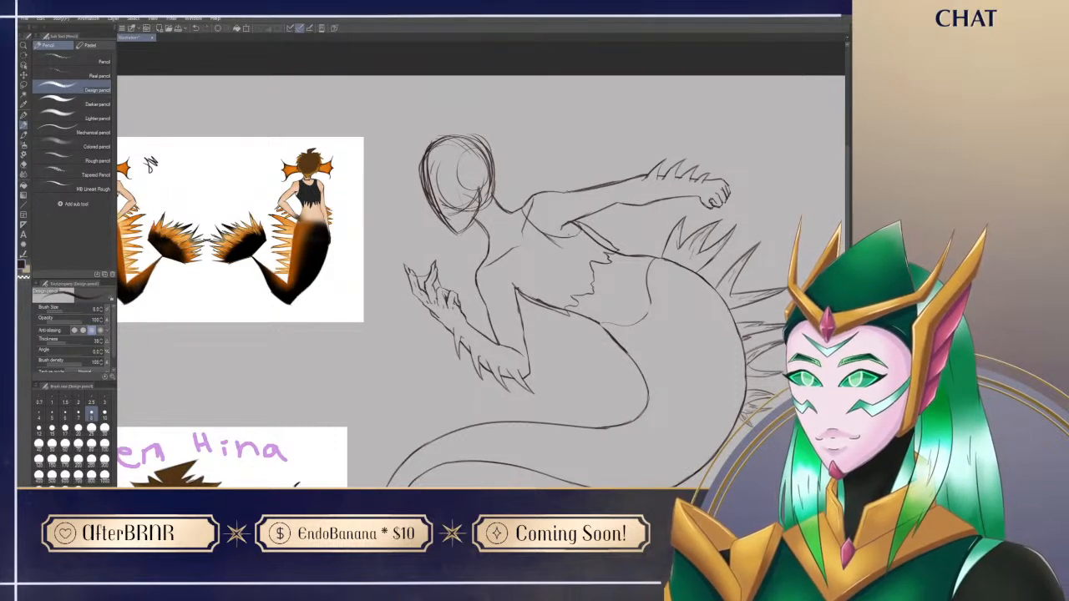
{"action": "key", "text": "e"}
{"action": "left_click_drag", "start_coordinate": [561, 248], "coordinate": [532, 227]}
{"action": "key", "text": "p"}
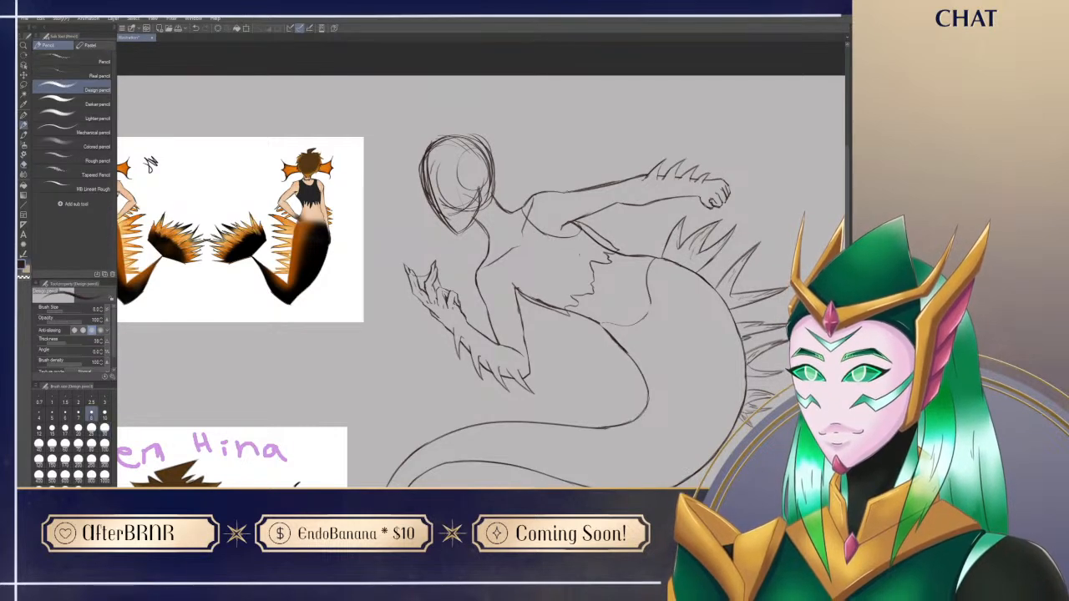
Step: Sketch the far edge of the tank top's neckline from the base of the neck down the chest
{"action": "left_click_drag", "start_coordinate": [298, 412], "coordinate": [424, 407]}
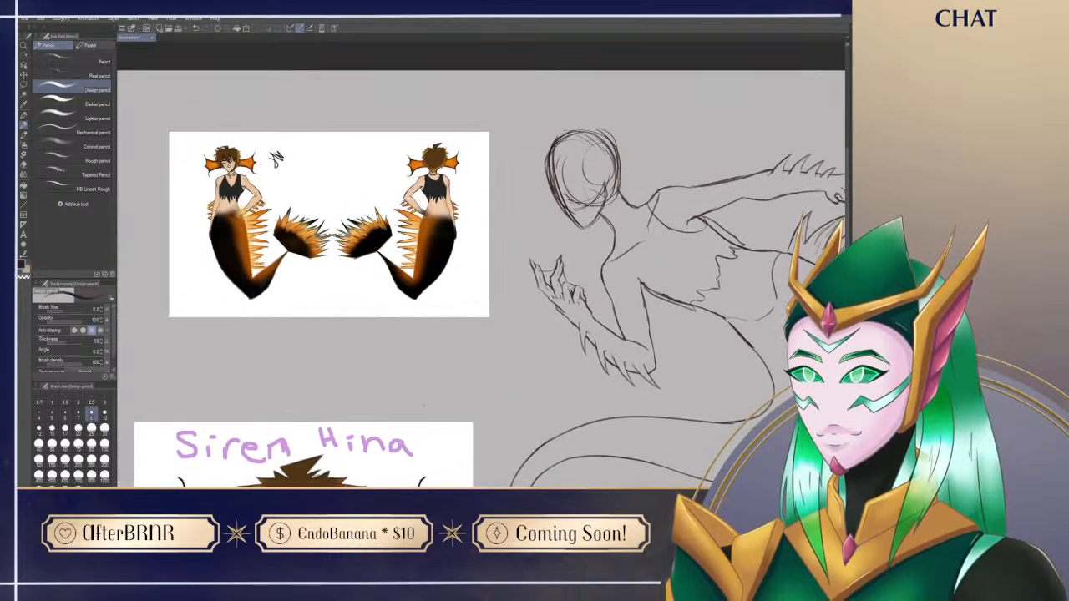
{"action": "mouse_move", "coordinate": [637, 208]}
{"action": "left_mouse_down"}
{"action": "mouse_move", "coordinate": [659, 259]}
{"action": "mouse_move", "coordinate": [635, 206]}
{"action": "left_mouse_up"}
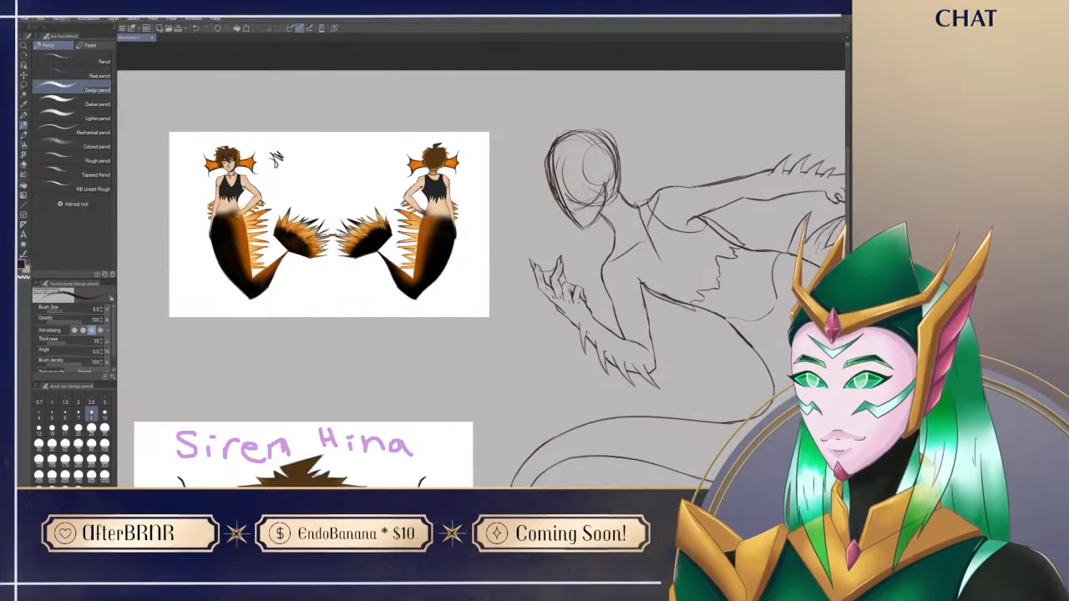
{"action": "key", "text": "e"}
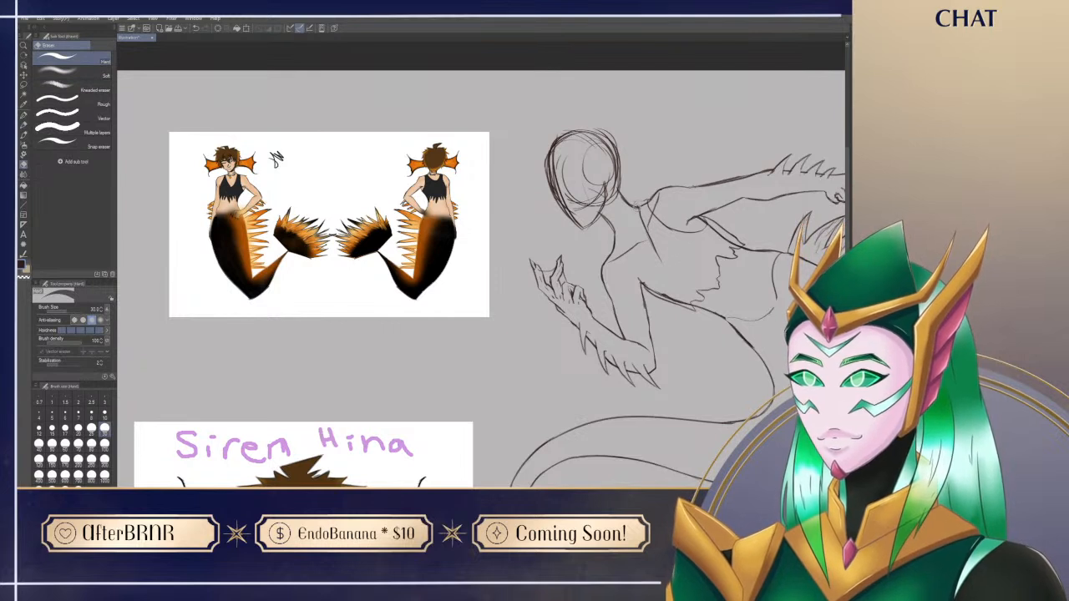
{"action": "key", "text": "p"}
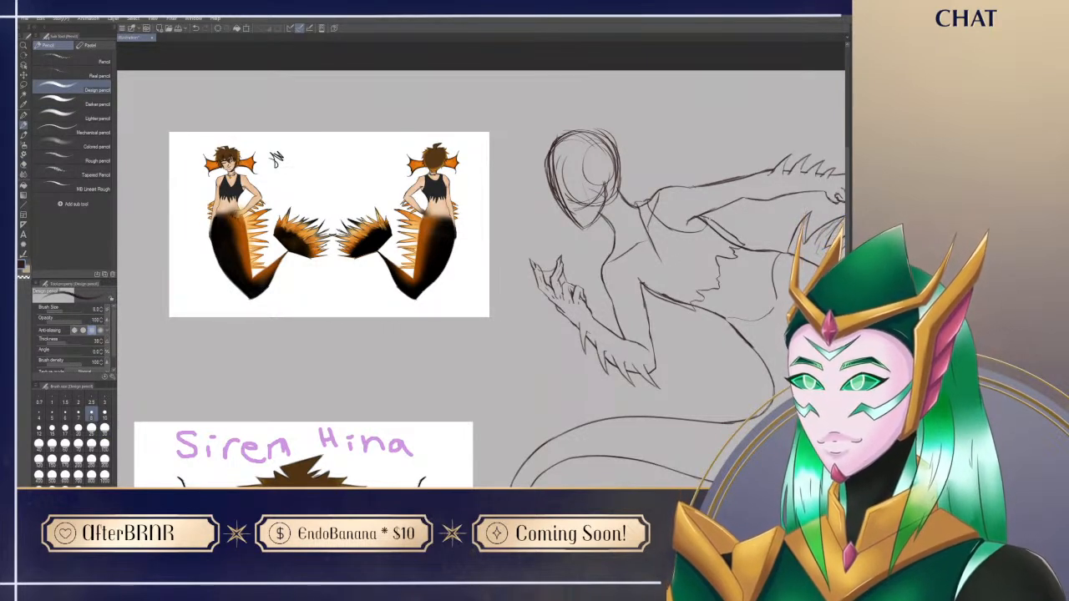
Step: Redraw the neckline as a V that meets at a point on the upper chest, erasing the excess line
{"action": "key", "text": "r"}
{"action": "left_click_drag", "start_coordinate": [586, 171], "coordinate": [621, 300]}
{"action": "key", "text": "e"}
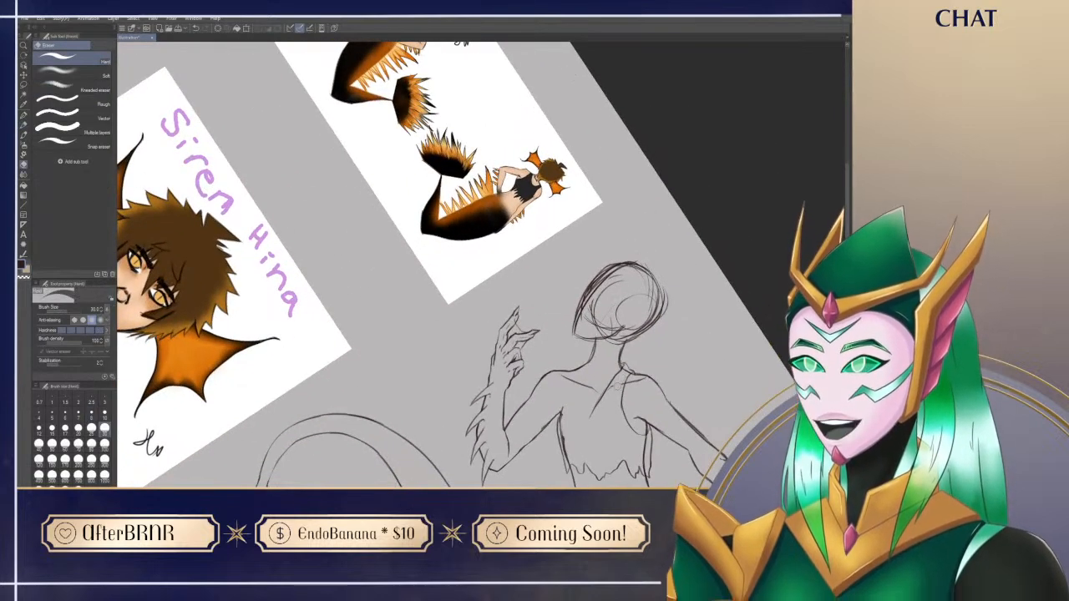
{"action": "mouse_move", "coordinate": [608, 396]}
{"action": "left_mouse_down"}
{"action": "mouse_move", "coordinate": [626, 370]}
{"action": "mouse_move", "coordinate": [592, 403]}
{"action": "left_mouse_up"}
{"action": "key", "text": "p"}
{"action": "key", "text": "ctrl+z"}
{"action": "left_click_drag", "start_coordinate": [589, 363], "coordinate": [589, 388]}
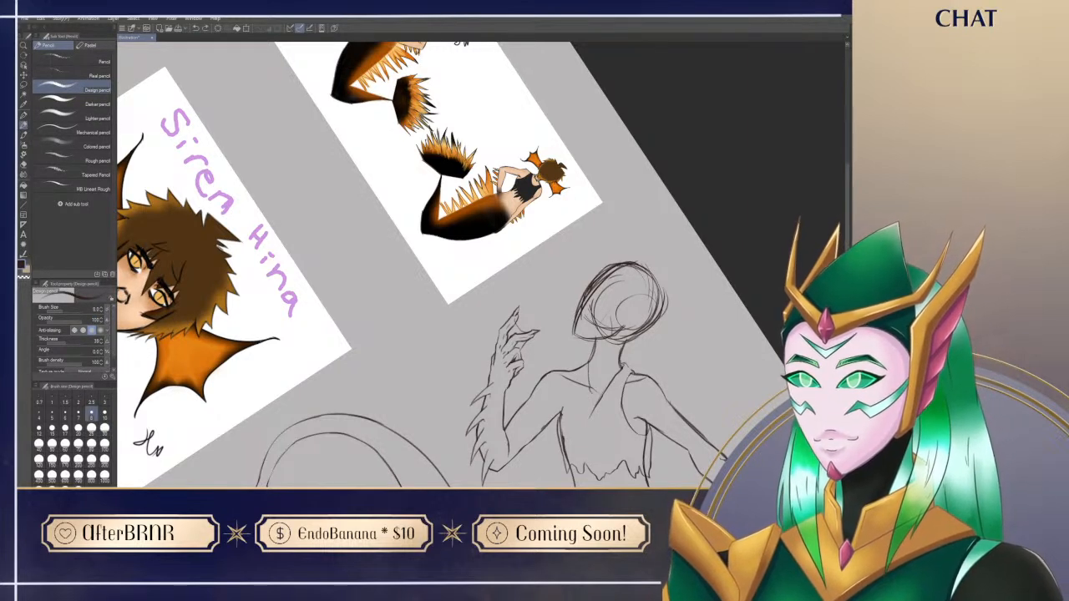
{"action": "key", "text": "e"}
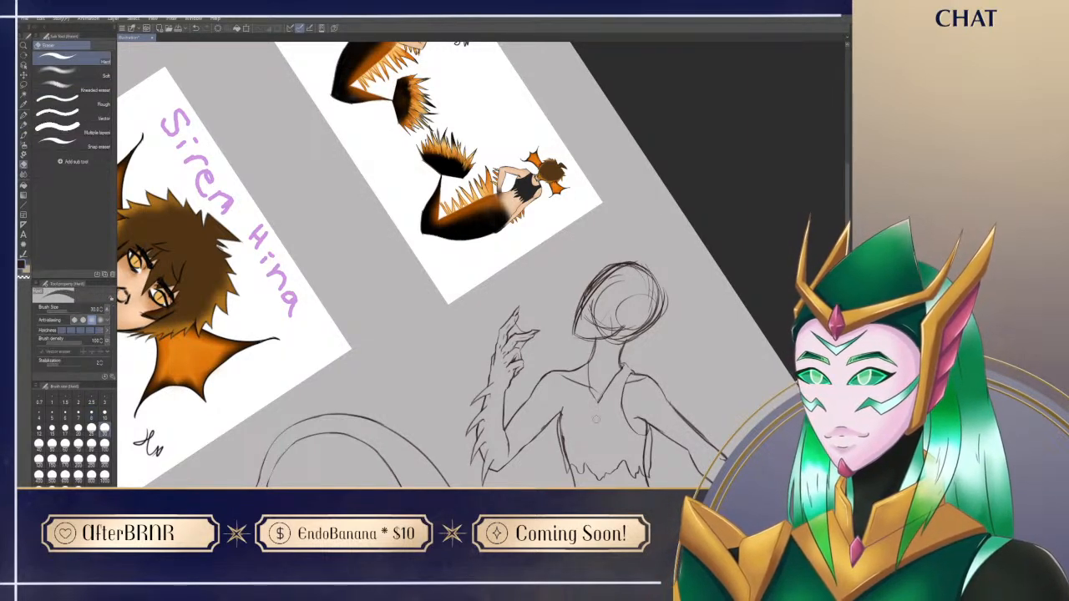
{"action": "key", "text": "p"}
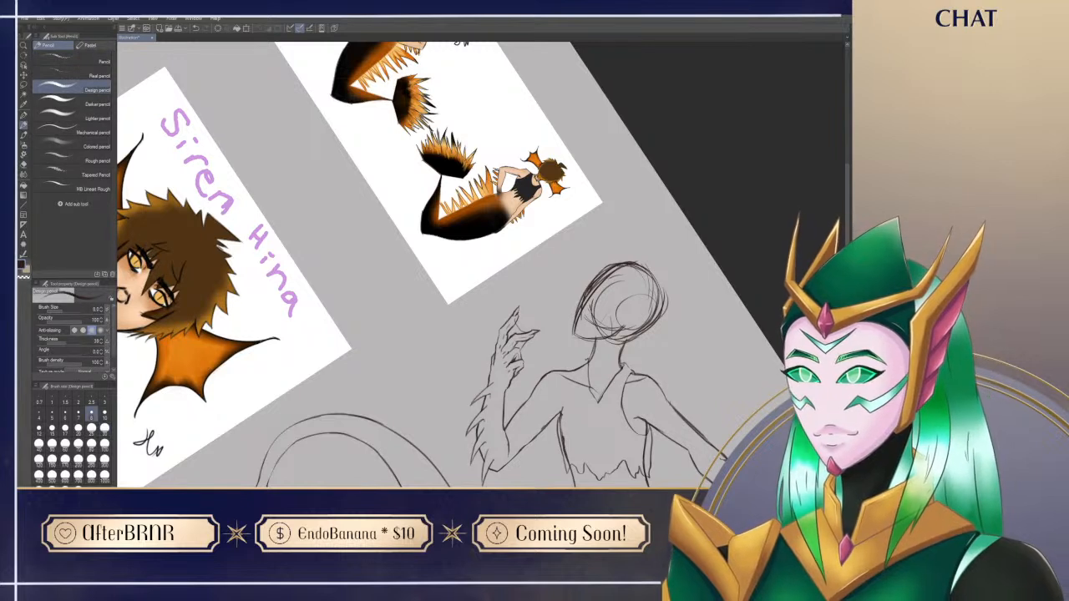
Step: Draw the tank top's near shoulder strap and armhole down to the armpit, cleaning up the overlapping lines
{"action": "left_click_drag", "start_coordinate": [579, 364], "coordinate": [558, 417]}
{"action": "key", "text": "e"}
{"action": "key", "text": "p"}
{"action": "mouse_move", "coordinate": [576, 378]}
{"action": "left_mouse_down"}
{"action": "mouse_move", "coordinate": [559, 416]}
{"action": "mouse_move", "coordinate": [569, 410]}
{"action": "mouse_move", "coordinate": [566, 456]}
{"action": "left_mouse_up"}
{"action": "key", "text": "ctrl+z"}
{"action": "key", "text": "e"}
{"action": "key", "text": "p"}
{"action": "key", "text": "ctrl+at"}
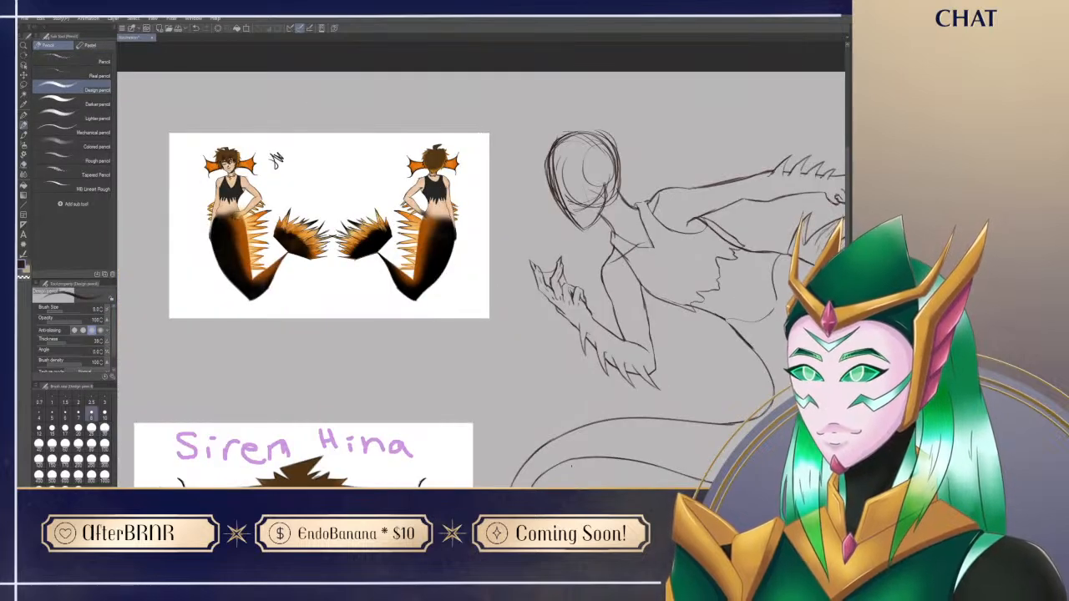
{"action": "left_click_drag", "start_coordinate": [685, 437], "coordinate": [434, 417]}
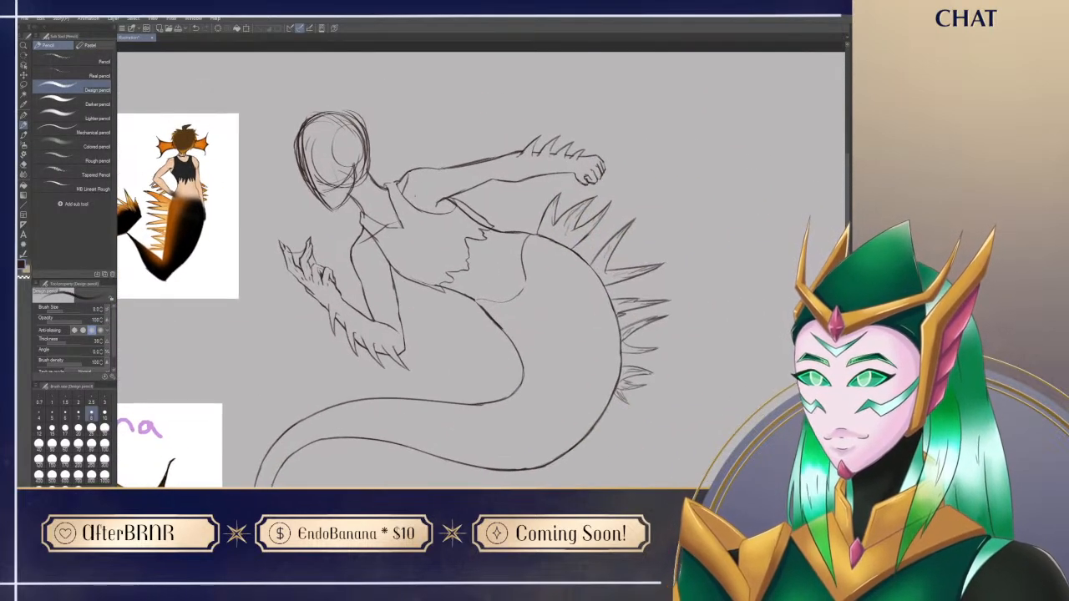
{"action": "left_click_drag", "start_coordinate": [410, 212], "coordinate": [451, 204]}
{"action": "key", "text": "ctrl+z"}
{"action": "key", "text": "ctrl+z"}
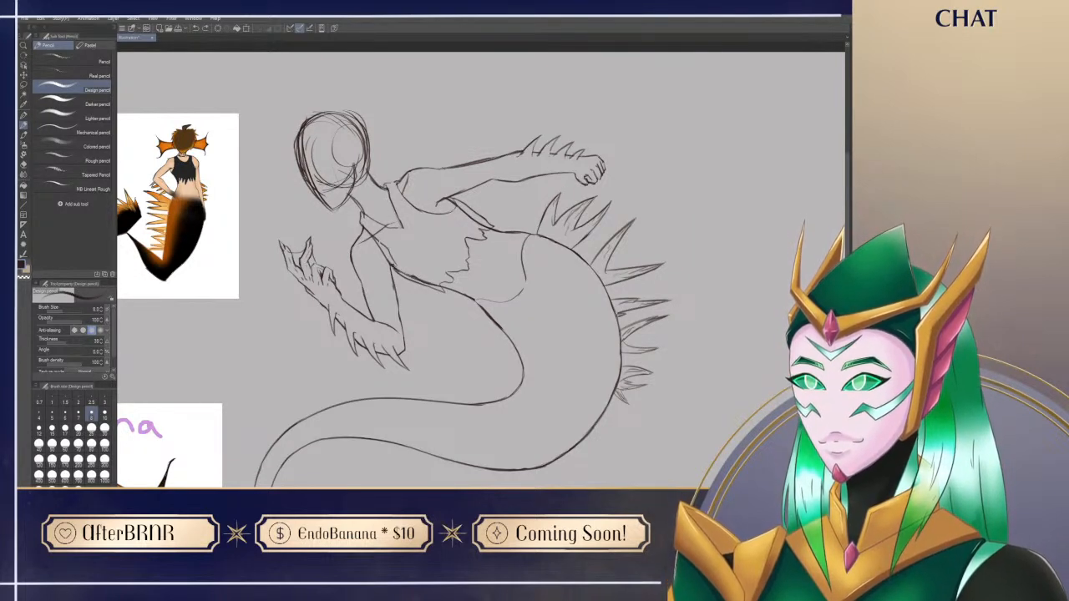
Step: Erase the old torso outline below the near armhole and redraw it as the side edge of the tank top
{"action": "key", "text": "e"}
{"action": "left_click_drag", "start_coordinate": [380, 241], "coordinate": [407, 273]}
{"action": "mouse_move", "coordinate": [371, 237]}
{"action": "left_mouse_down"}
{"action": "mouse_move", "coordinate": [409, 276]}
{"action": "mouse_move", "coordinate": [395, 274]}
{"action": "mouse_move", "coordinate": [421, 281]}
{"action": "left_mouse_up"}
{"action": "key", "text": "p"}
{"action": "key", "text": "e"}
{"action": "key", "text": "p"}
{"action": "key", "text": "e"}
{"action": "key", "text": "p"}
Step: Clean up the near armhole and the top's lower side edge by erasing and redrawing small parts
{"action": "key", "text": "e"}
{"action": "left_click_drag", "start_coordinate": [428, 279], "coordinate": [436, 284]}
{"action": "key", "text": "p"}
{"action": "key", "text": "e"}
{"action": "mouse_move", "coordinate": [384, 256]}
{"action": "left_mouse_down"}
{"action": "mouse_move", "coordinate": [393, 263]}
{"action": "mouse_move", "coordinate": [375, 240]}
{"action": "left_mouse_up"}
{"action": "key", "text": "p"}
{"action": "mouse_move", "coordinate": [538, 393]}
{"action": "left_mouse_down"}
{"action": "mouse_move", "coordinate": [515, 415]}
{"action": "mouse_move", "coordinate": [557, 384]}
{"action": "left_mouse_up"}
{"action": "key", "text": "e"}
{"action": "left_click_drag", "start_coordinate": [375, 270], "coordinate": [411, 297]}
{"action": "key", "text": "p"}
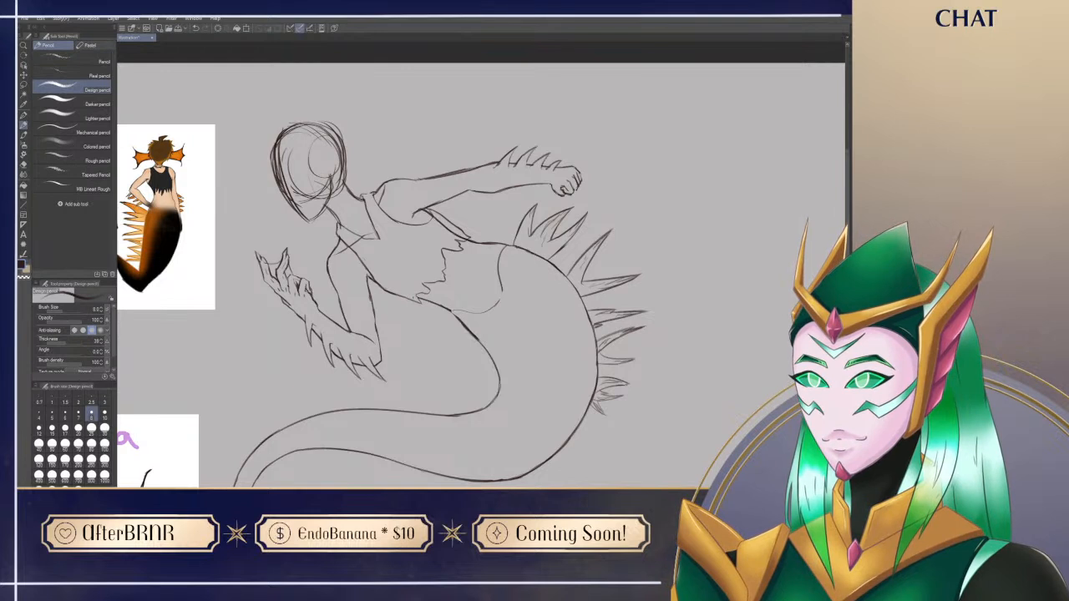
Step: Erase the collarbone line crossing the near strap and redraw the lower part of the neckline
{"action": "key", "text": "e"}
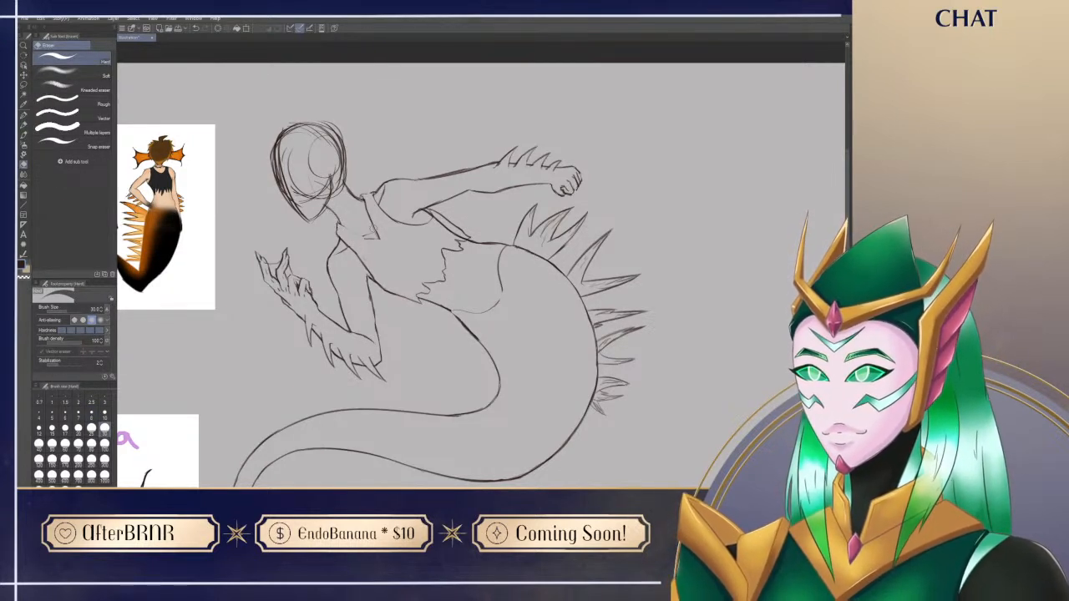
{"action": "key", "text": "p"}
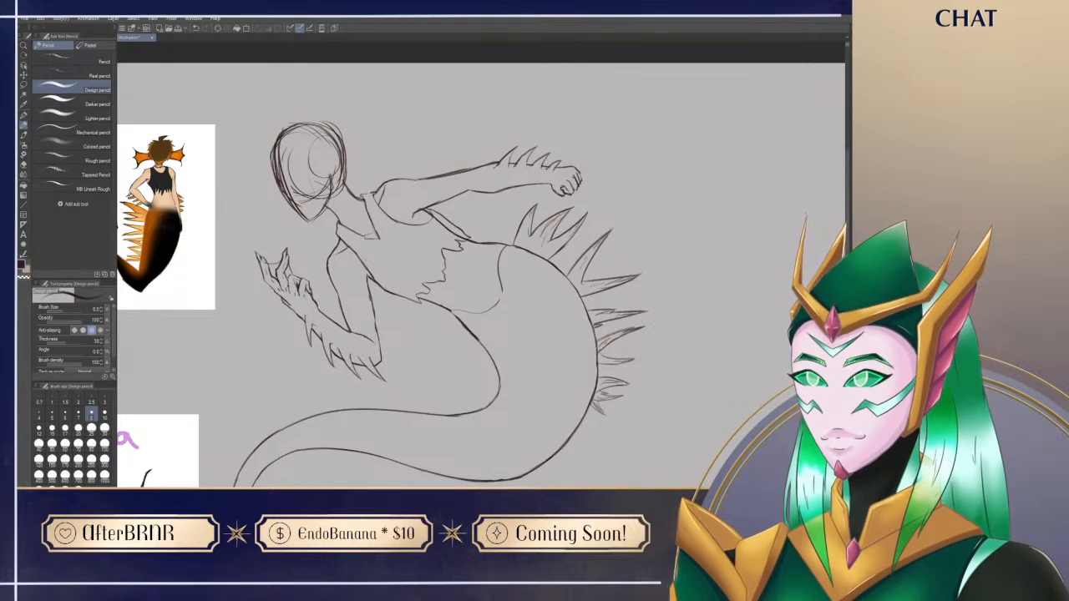
{"action": "key", "text": "e"}
{"action": "key", "text": "p"}
Step: Erase the torso outline beneath the far arm and redraw it as the back edge of the tank top
{"action": "key", "text": "e"}
{"action": "left_click_drag", "start_coordinate": [430, 214], "coordinate": [464, 238]}
{"action": "key", "text": "p"}
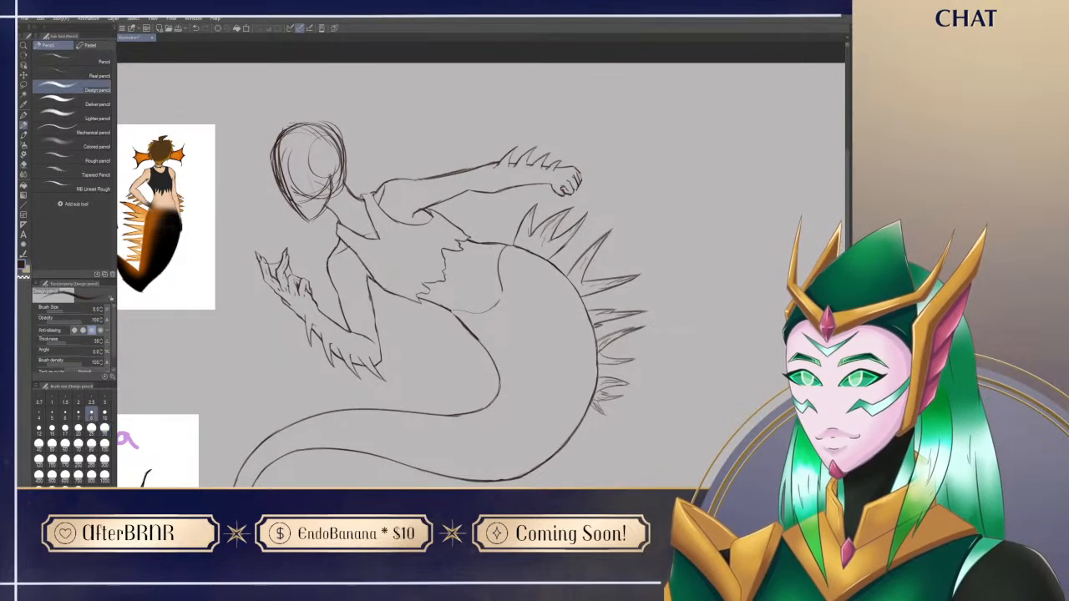
Step: Reshape the bottom of the neckline into a softer curve by erasing and redrawing its tip
{"action": "mouse_move", "coordinate": [517, 455]}
{"action": "left_mouse_down"}
{"action": "mouse_move", "coordinate": [640, 447]}
{"action": "mouse_move", "coordinate": [685, 407]}
{"action": "mouse_move", "coordinate": [741, 415]}
{"action": "mouse_move", "coordinate": [543, 477]}
{"action": "left_mouse_up"}
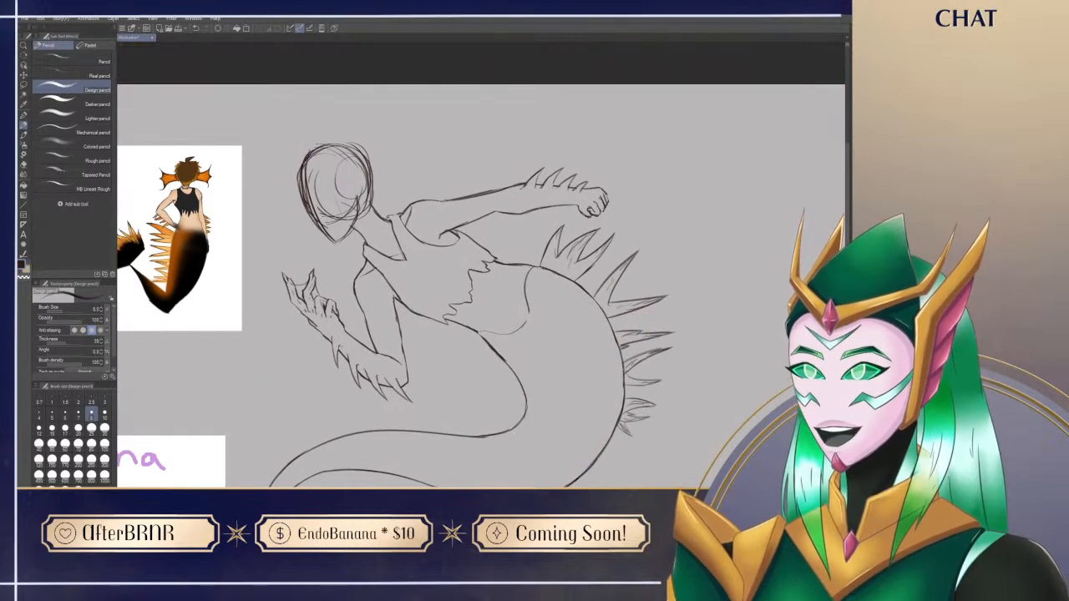
{"action": "key", "text": "e"}
{"action": "key", "text": "p"}
{"action": "key", "text": "e"}
{"action": "left_click_drag", "start_coordinate": [404, 255], "coordinate": [404, 251]}
{"action": "key", "text": "p"}
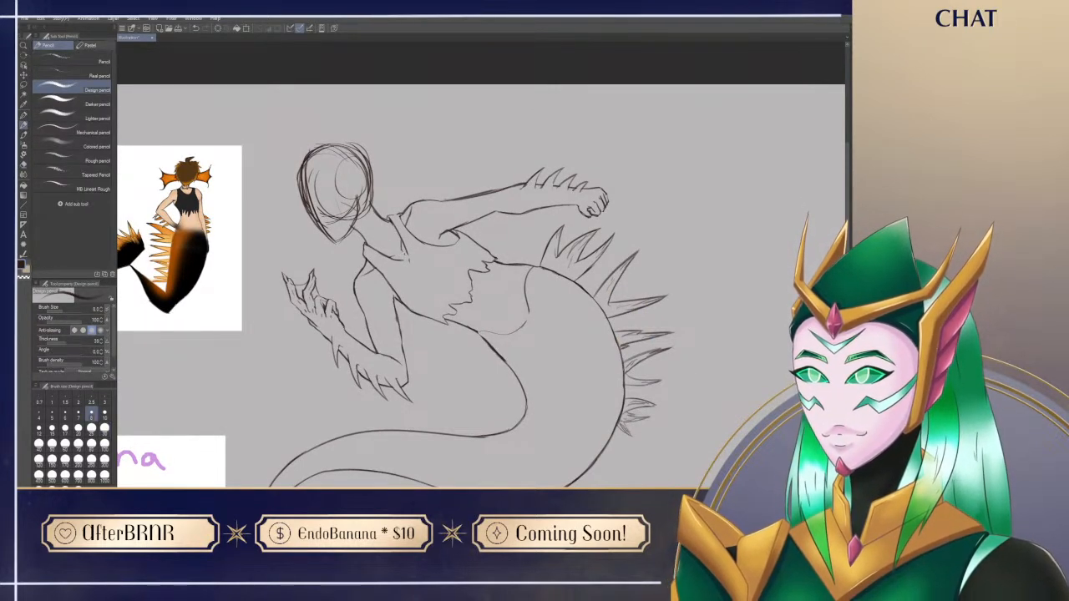
Step: Refine the tank top's strap and armhole lines at the far shoulder
{"action": "key", "text": "p"}
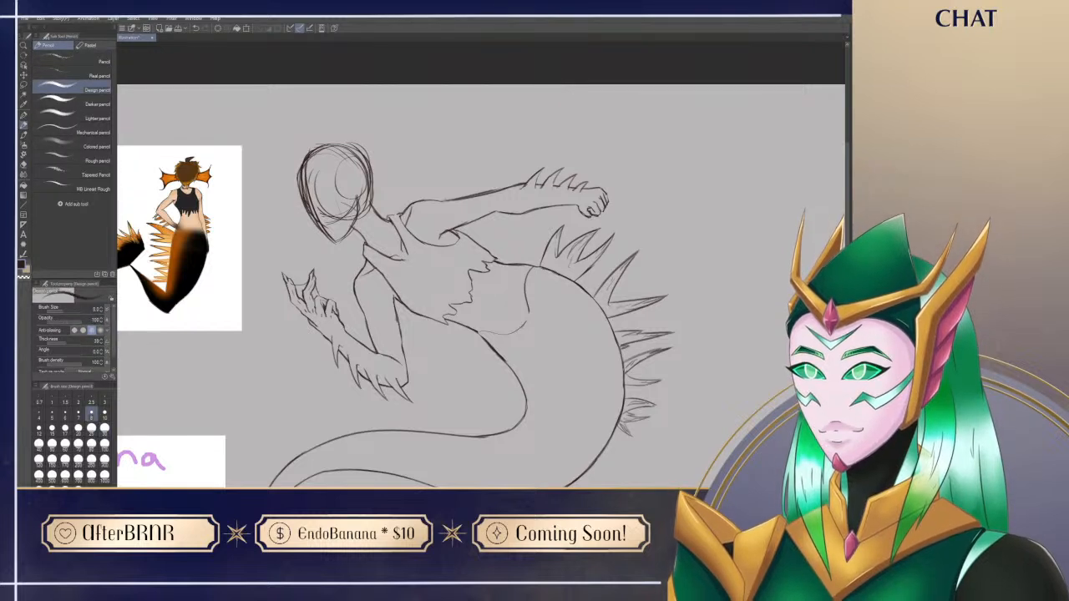
{"action": "key", "text": "e"}
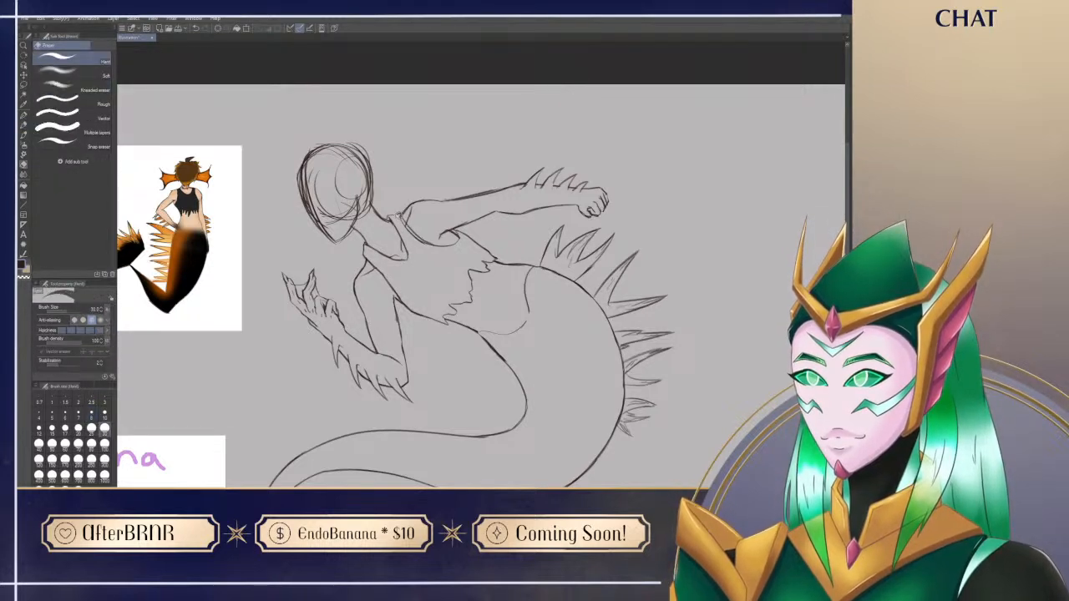
{"action": "key", "text": "p"}
{"action": "left_click_drag", "start_coordinate": [410, 230], "coordinate": [444, 245]}
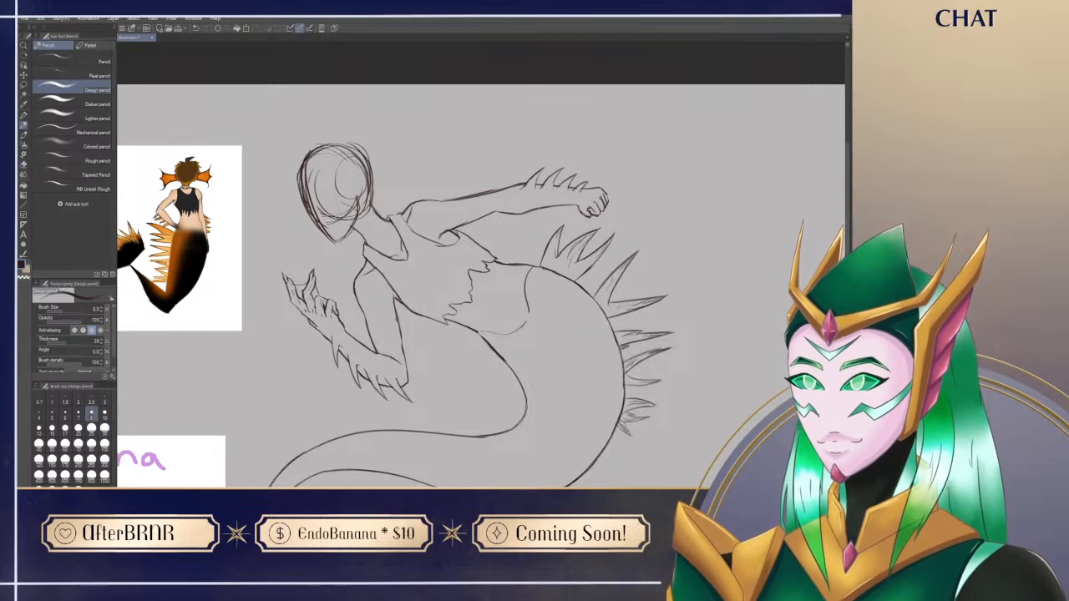
{"action": "key", "text": "e"}
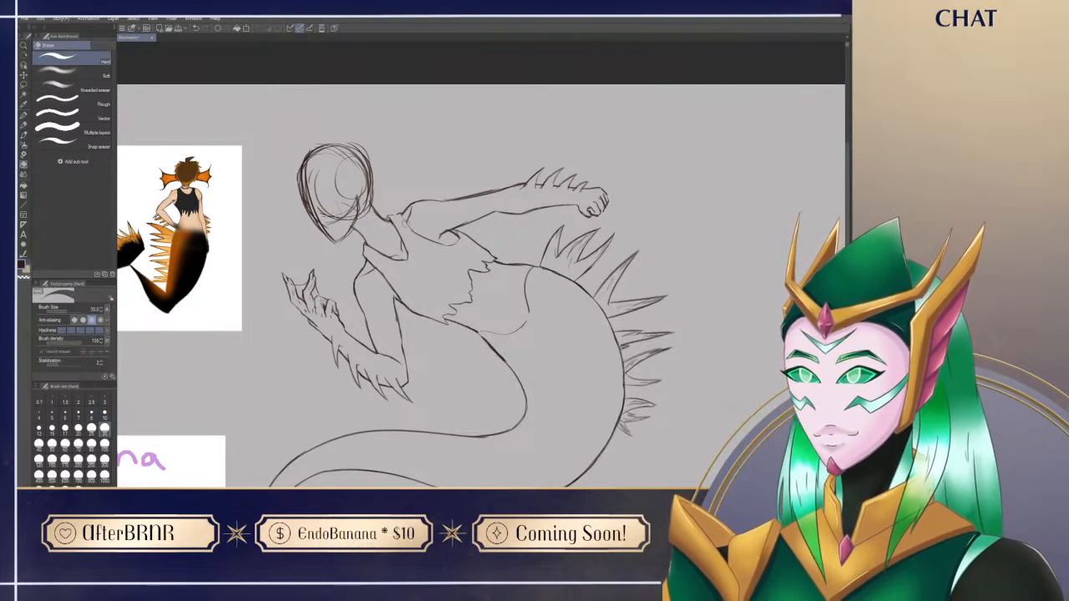
{"action": "key", "text": "p"}
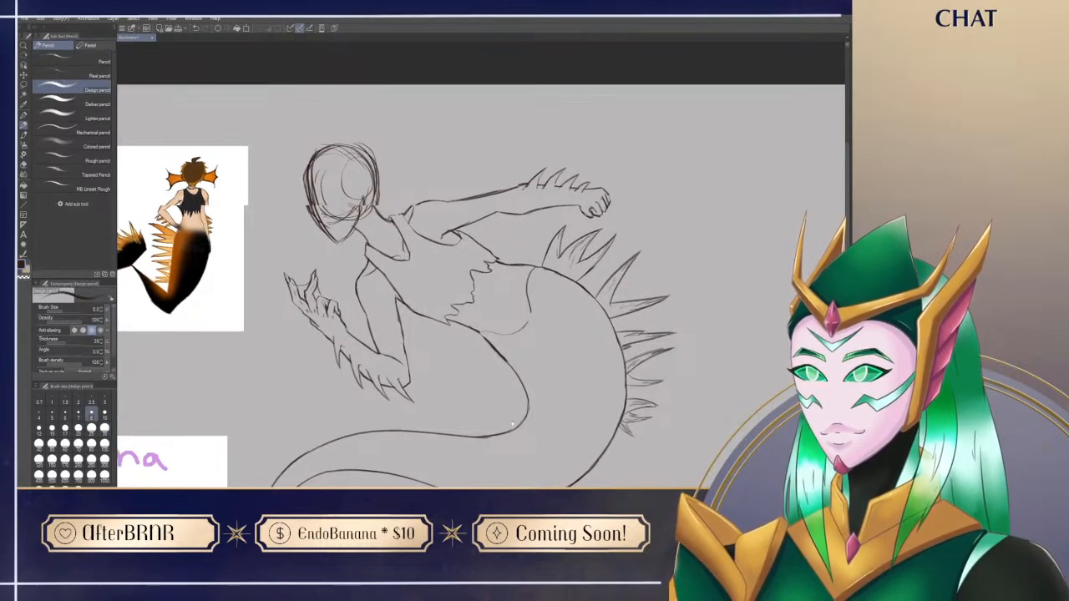
Step: Swap the reference images so the portrait sits beside the sketched head with the full-body reference below it
{"action": "left_click_drag", "start_coordinate": [498, 422], "coordinate": [640, 367]}
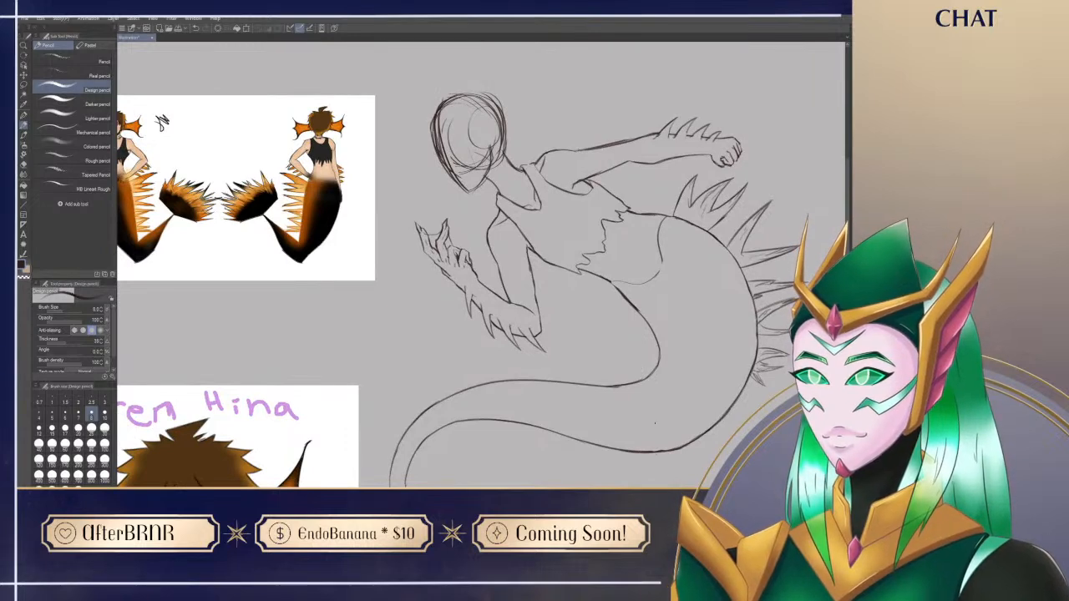
{"action": "mouse_move", "coordinate": [522, 450]}
{"action": "left_mouse_down"}
{"action": "mouse_move", "coordinate": [534, 441]}
{"action": "mouse_move", "coordinate": [562, 452]}
{"action": "mouse_move", "coordinate": [553, 466]}
{"action": "mouse_move", "coordinate": [554, 333]}
{"action": "left_mouse_up"}
{"action": "left_click_drag", "start_coordinate": [355, 93], "coordinate": [338, 287]}
{"action": "left_click_drag", "start_coordinate": [304, 473], "coordinate": [352, 157]}
{"action": "left_click_drag", "start_coordinate": [456, 252], "coordinate": [400, 507]}
{"action": "left_click_drag", "start_coordinate": [314, 418], "coordinate": [272, 403]}
{"action": "left_click_drag", "start_coordinate": [449, 476], "coordinate": [412, 405]}
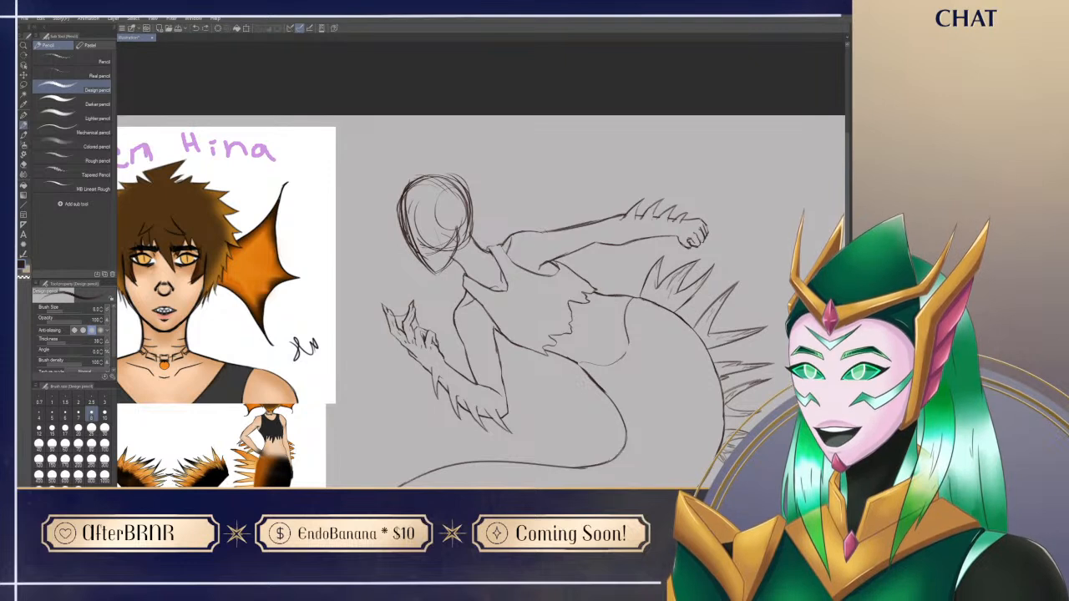
Step: Carve the brow and eye-socket indent into the front of the head outline by erasing and redrawing the rough contour
{"action": "key", "text": "e"}
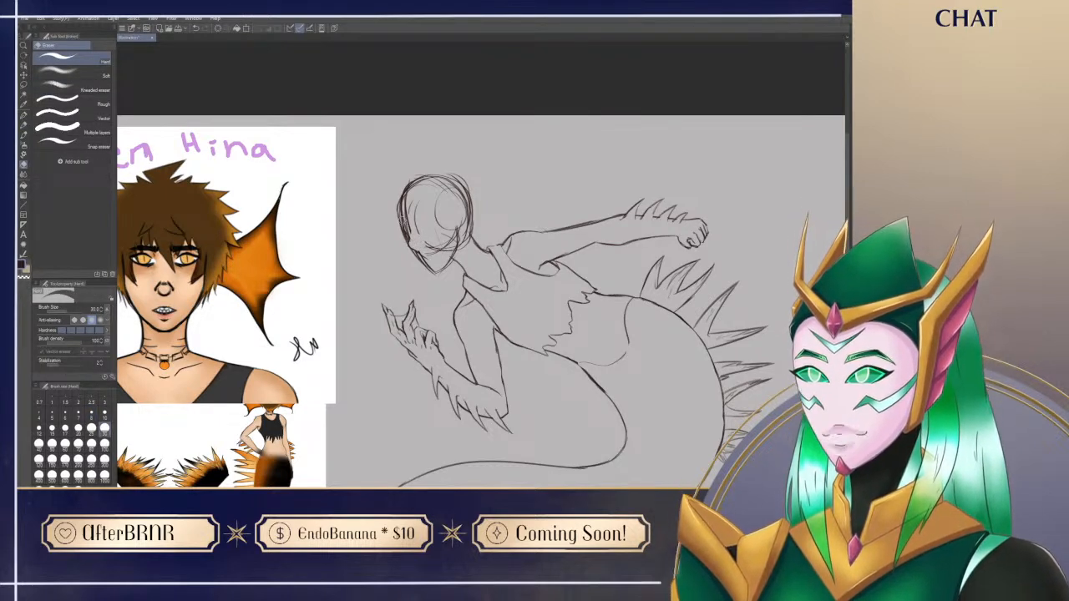
{"action": "key", "text": "p"}
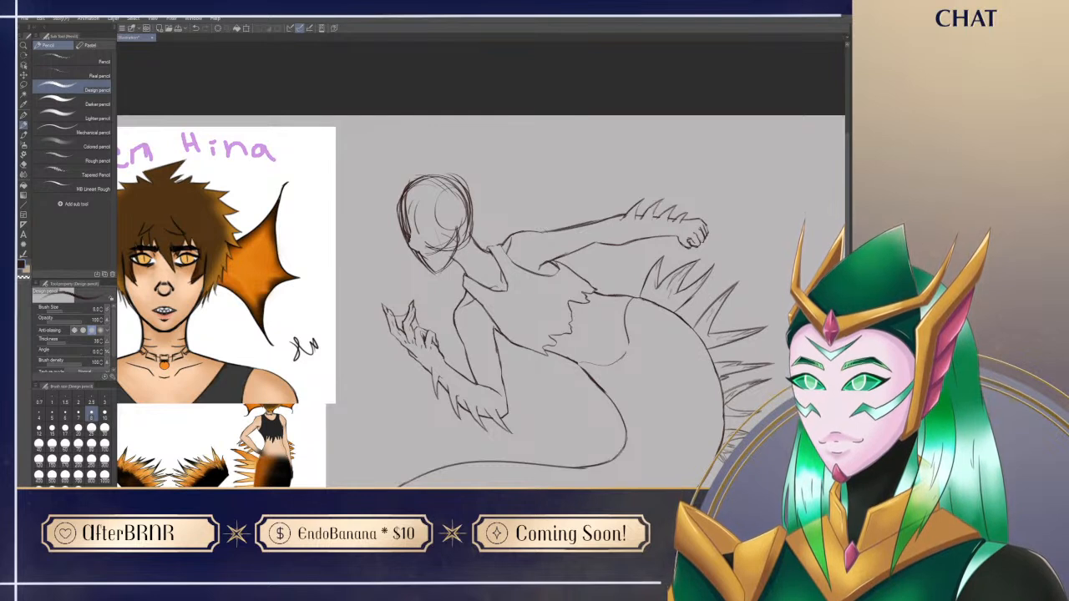
{"action": "key", "text": "e"}
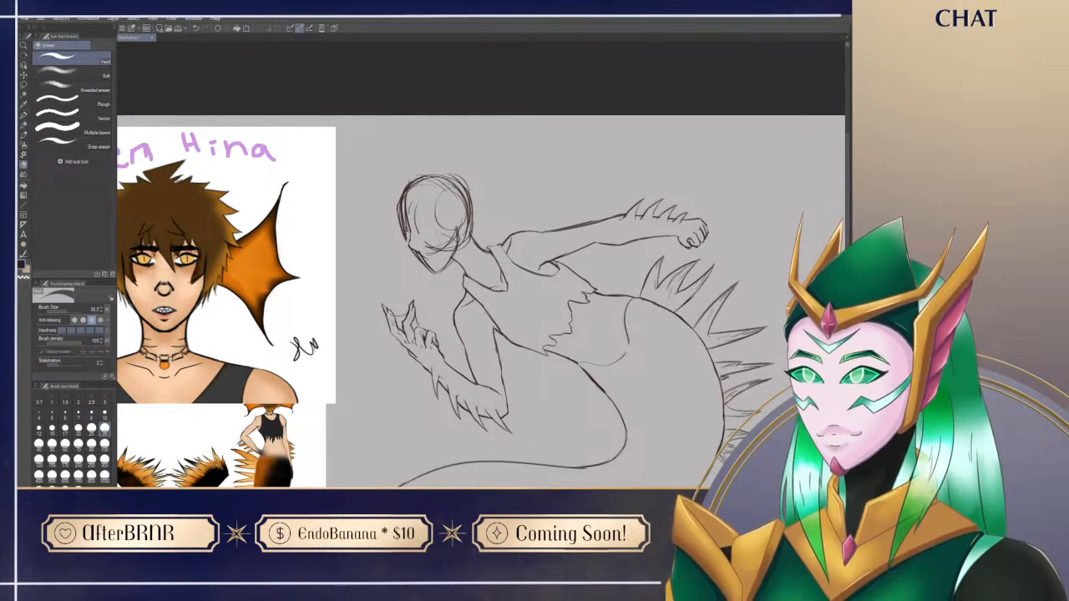
{"action": "key", "text": "p"}
{"action": "key", "text": "e"}
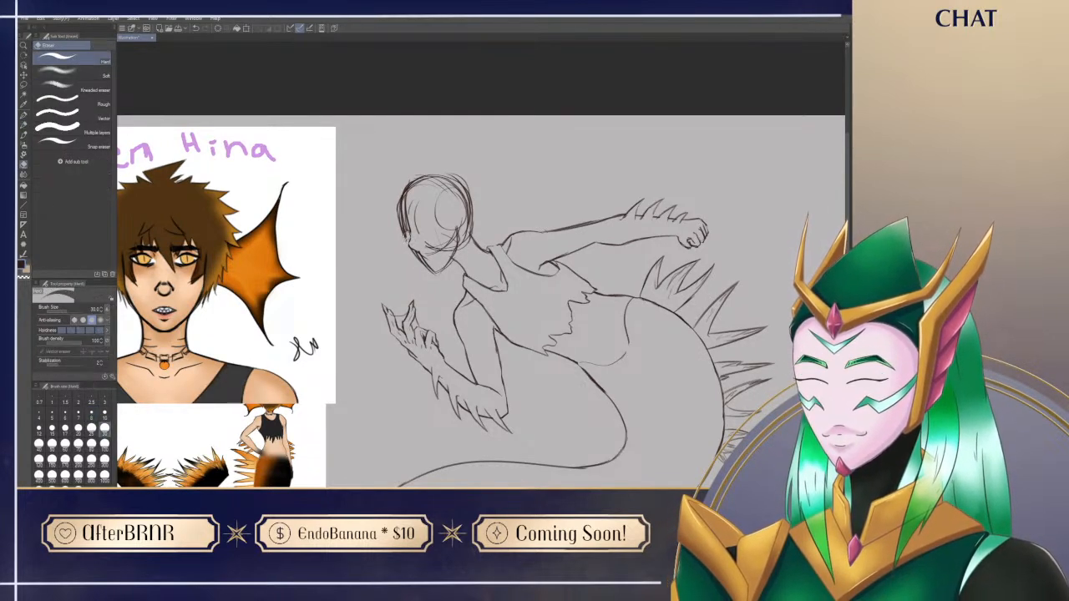
{"action": "key", "text": "p"}
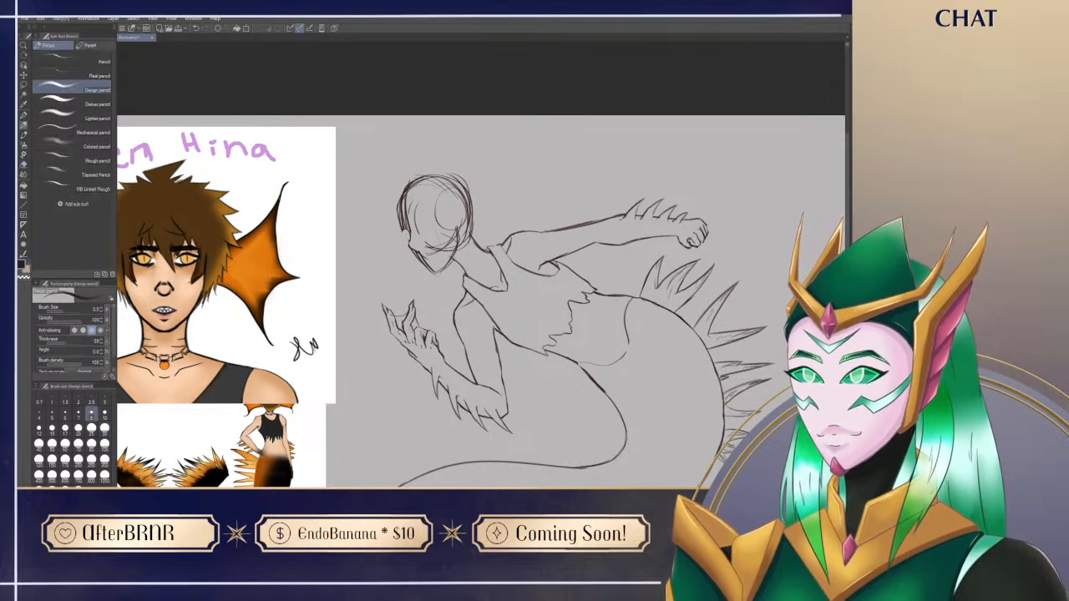
{"action": "key", "text": "e"}
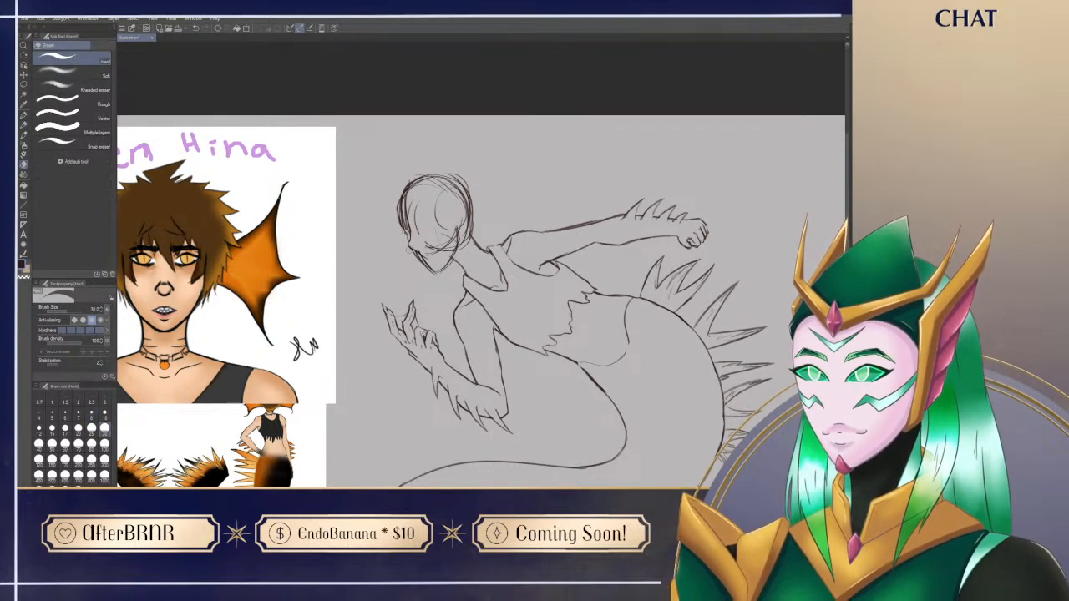
{"action": "key", "text": "p"}
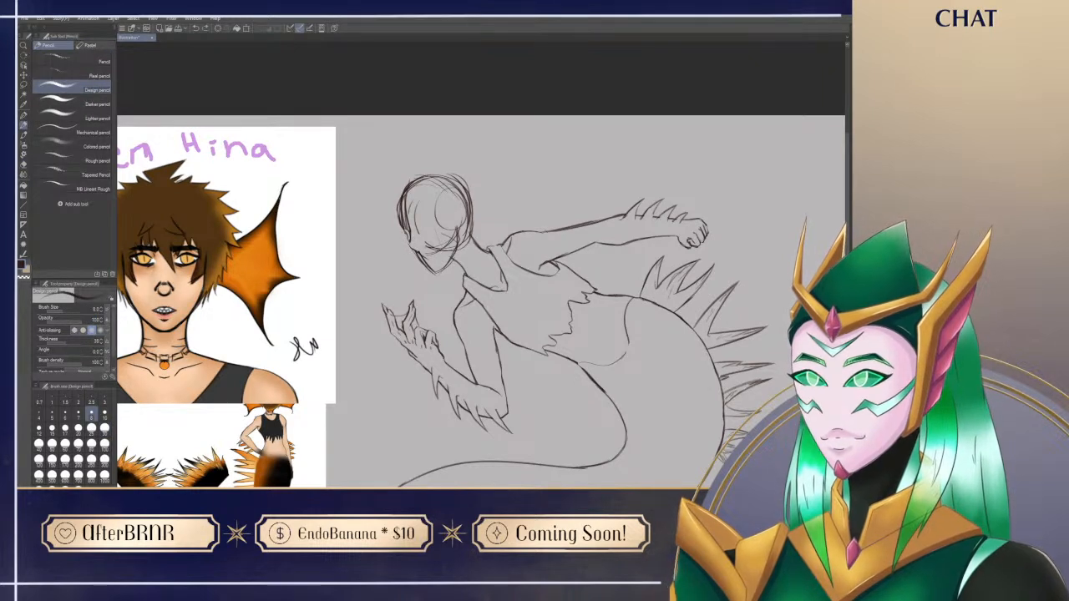
Step: Shape the nose and cheek profile and erase the doubled sketch lines along the forehead
{"action": "left_click_drag", "start_coordinate": [451, 251], "coordinate": [387, 259]}
{"action": "key", "text": "e"}
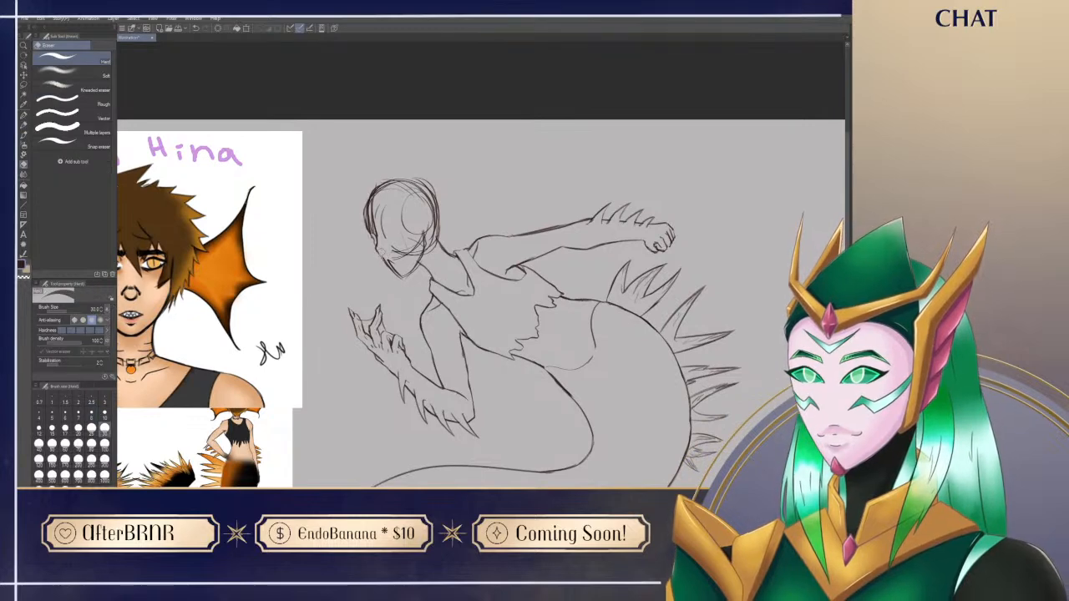
{"action": "key", "text": "p"}
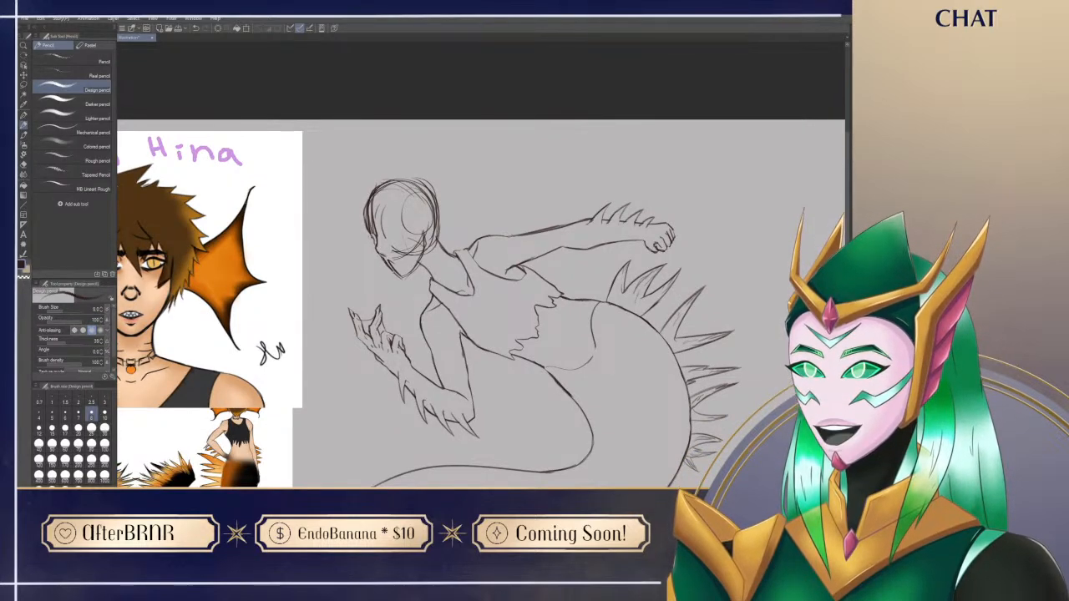
{"action": "left_click_drag", "start_coordinate": [406, 253], "coordinate": [446, 278]}
{"action": "key", "text": "e"}
{"action": "mouse_move", "coordinate": [417, 243]}
{"action": "left_mouse_down"}
{"action": "mouse_move", "coordinate": [419, 259]}
{"action": "mouse_move", "coordinate": [415, 231]}
{"action": "mouse_move", "coordinate": [413, 260]}
{"action": "mouse_move", "coordinate": [426, 208]}
{"action": "mouse_move", "coordinate": [416, 215]}
{"action": "left_mouse_up"}
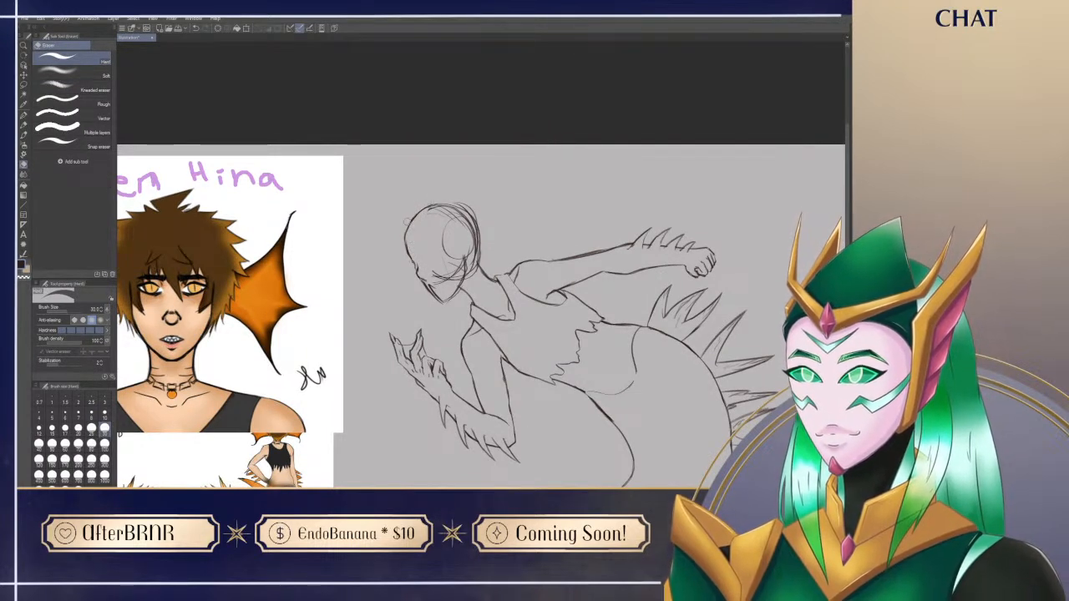
Step: Redraw the forehead and upper face profile as a single clean contour, removing the leftover rough strokes
{"action": "key", "text": "p"}
{"action": "key", "text": "e"}
{"action": "left_click_drag", "start_coordinate": [408, 256], "coordinate": [440, 297]}
{"action": "key", "text": "p"}
{"action": "key", "text": "e"}
{"action": "key", "text": "p"}
{"action": "left_click_drag", "start_coordinate": [482, 345], "coordinate": [471, 298]}
{"action": "key", "text": "e"}
{"action": "mouse_move", "coordinate": [404, 227]}
{"action": "left_mouse_down"}
{"action": "mouse_move", "coordinate": [419, 244]}
{"action": "mouse_move", "coordinate": [416, 232]}
{"action": "left_mouse_up"}
{"action": "key", "text": "p"}
{"action": "key", "text": "ctrl+z"}
{"action": "key", "text": "e"}
{"action": "key", "text": "p"}
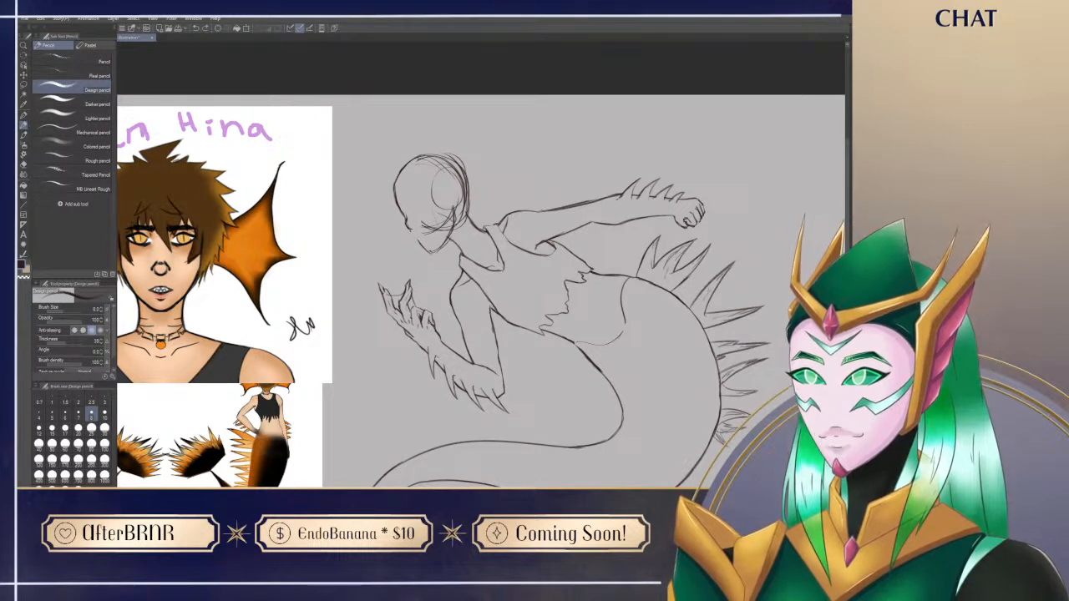
Step: Erase the rough chin and redraw the chin and lower jaw outline
{"action": "key", "text": "e"}
{"action": "key", "text": "p"}
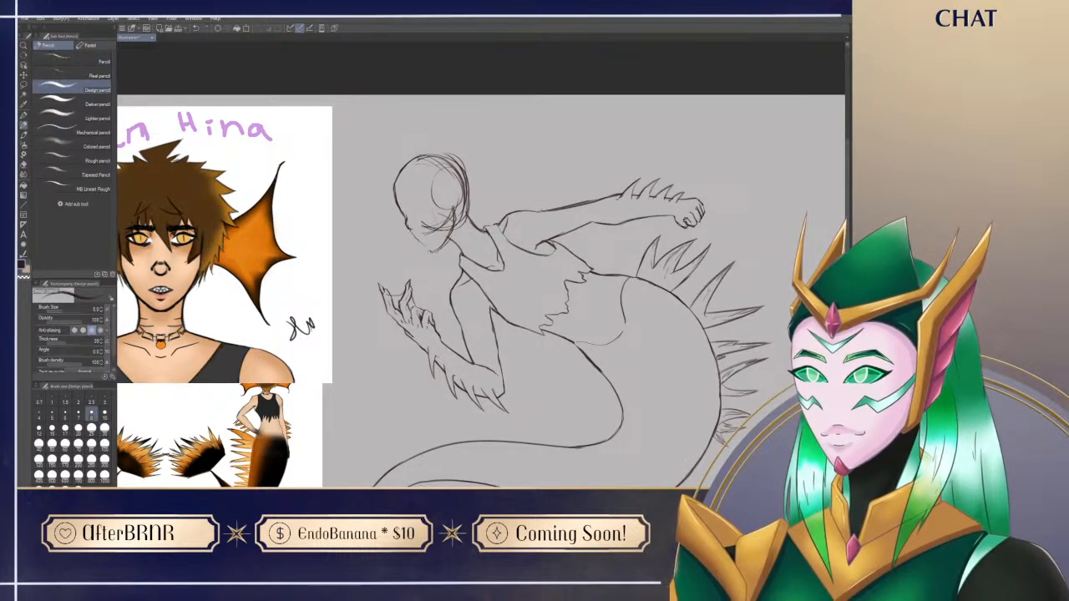
{"action": "key", "text": "e"}
{"action": "key", "text": "p"}
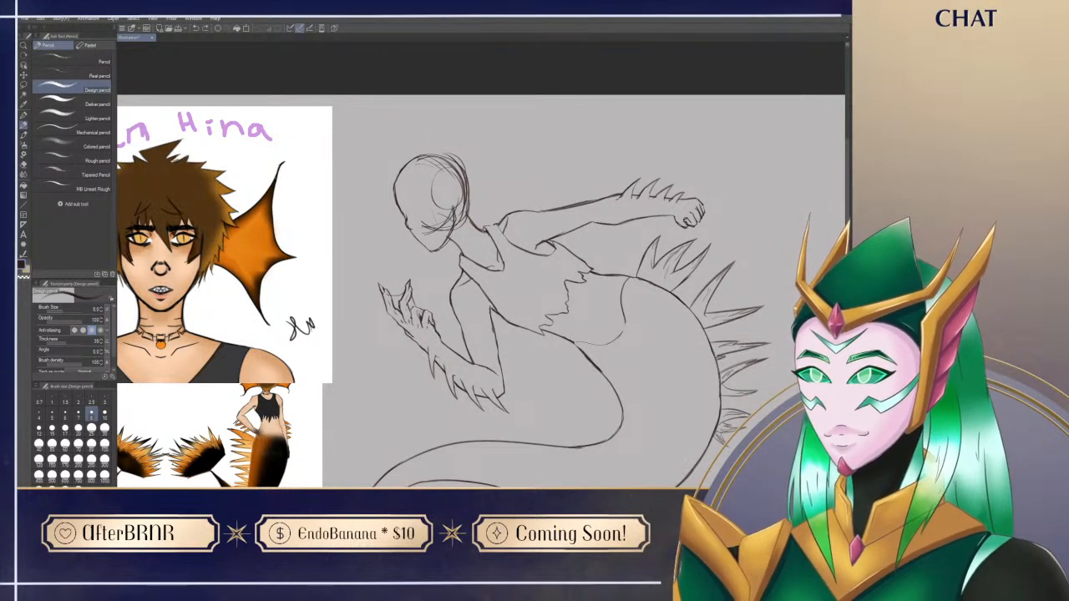
Step: Erase the construction lines inside the lower face and refine the nose and mouth contour
{"action": "key", "text": "e"}
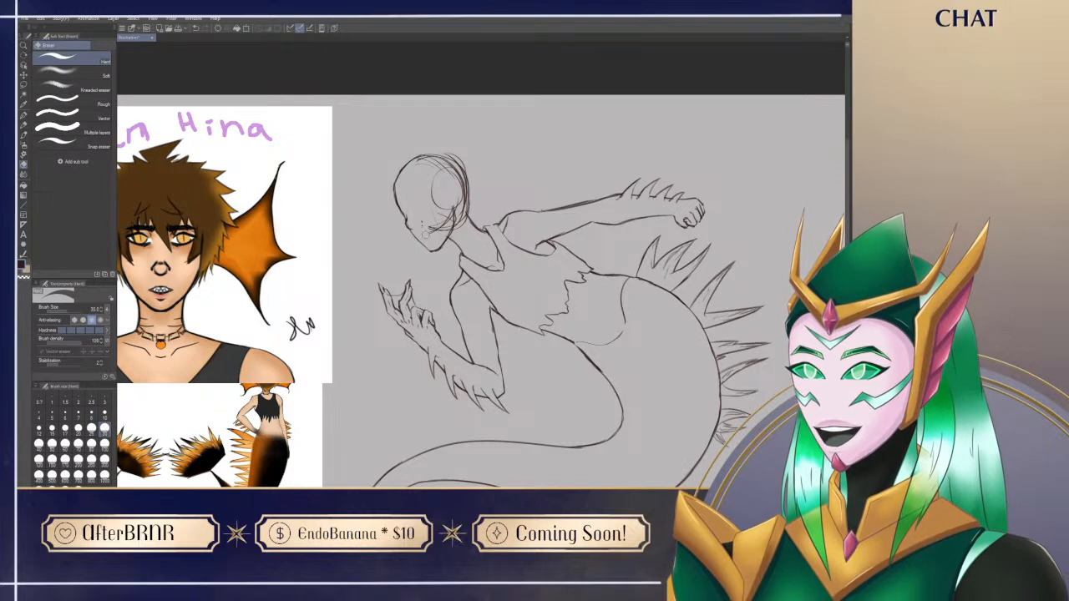
{"action": "key", "text": "p"}
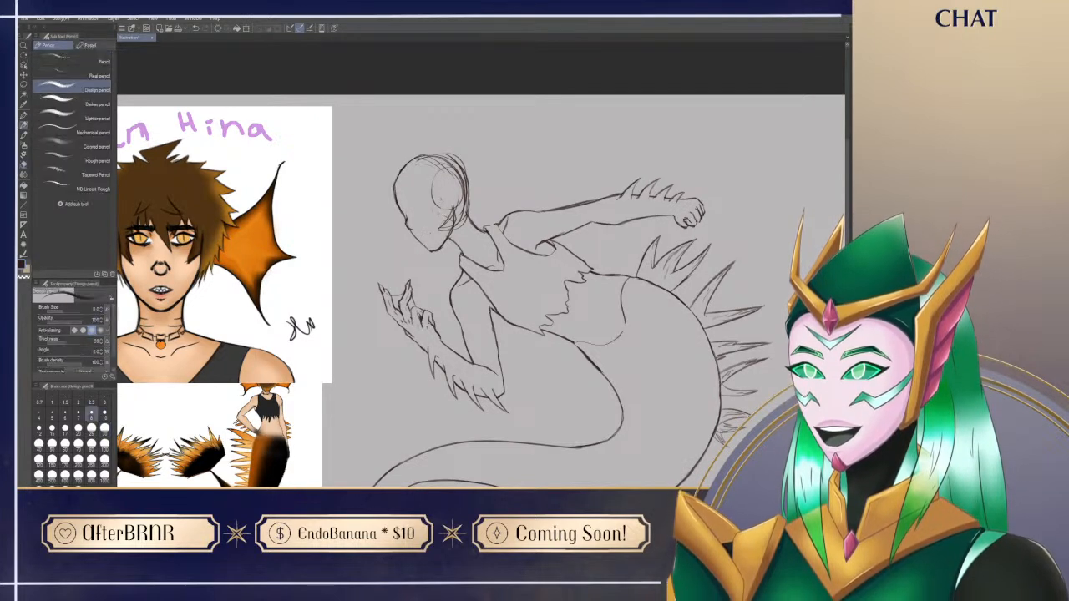
{"action": "key", "text": "e"}
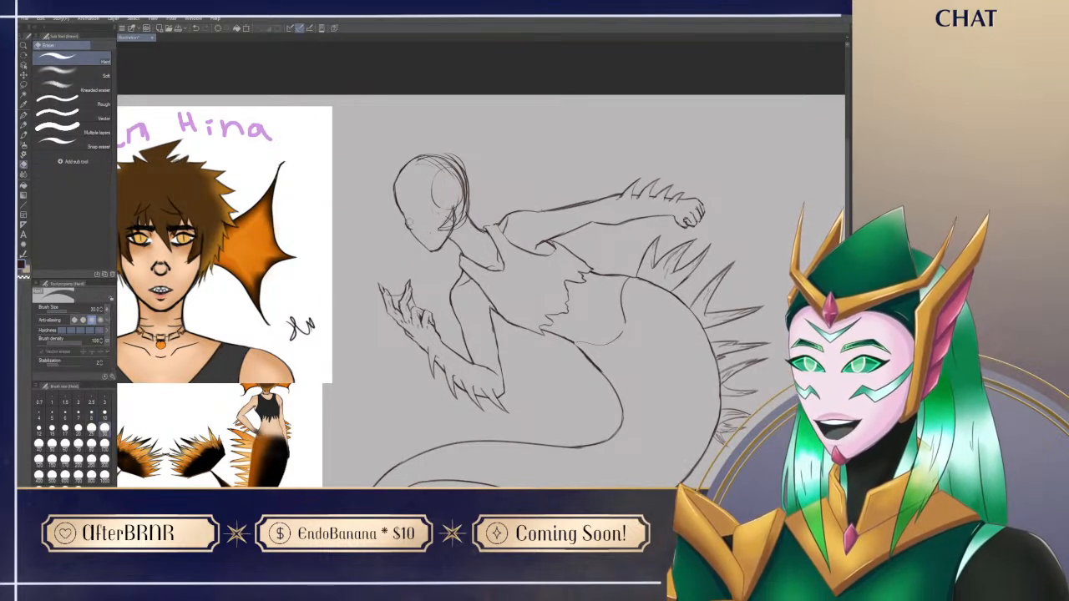
{"action": "key", "text": "p"}
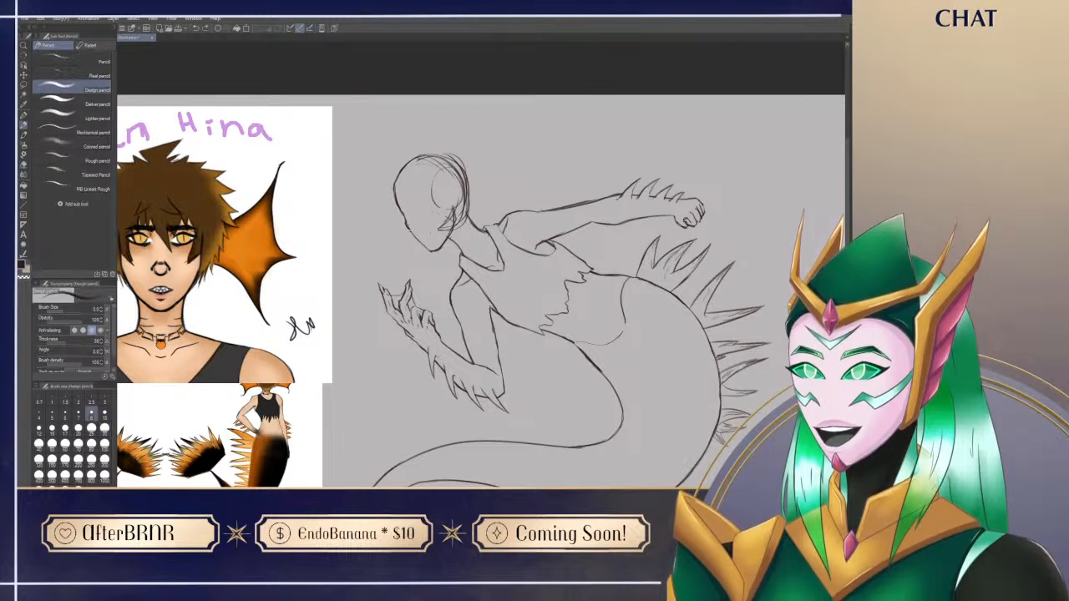
{"action": "key", "text": "e"}
{"action": "key", "text": "p"}
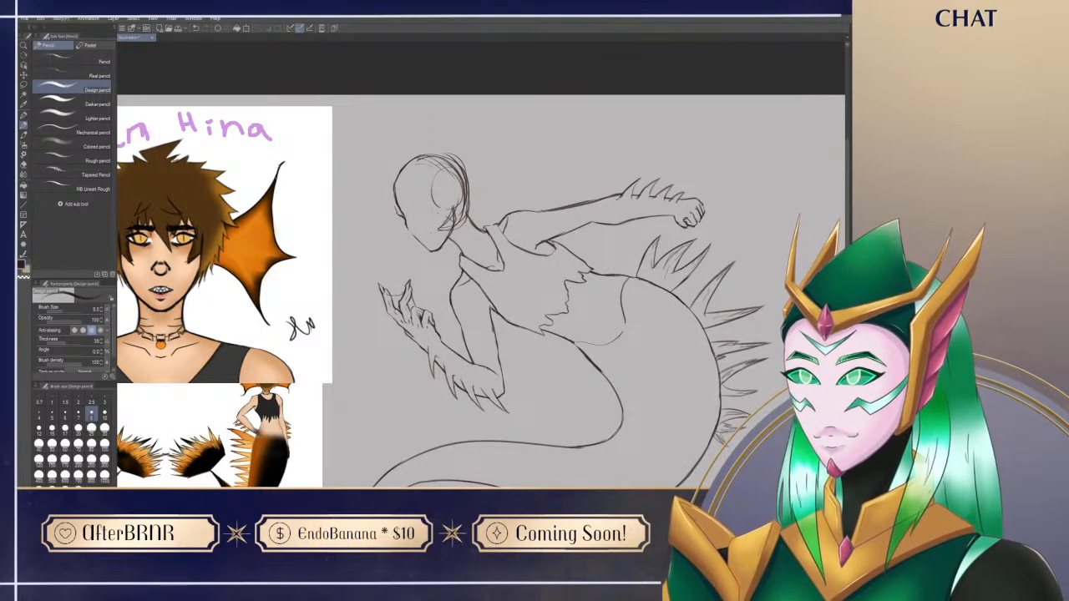
Step: Rework the face profile from the forehead down to the lips with small erased and redrawn segments
{"action": "key", "text": "e"}
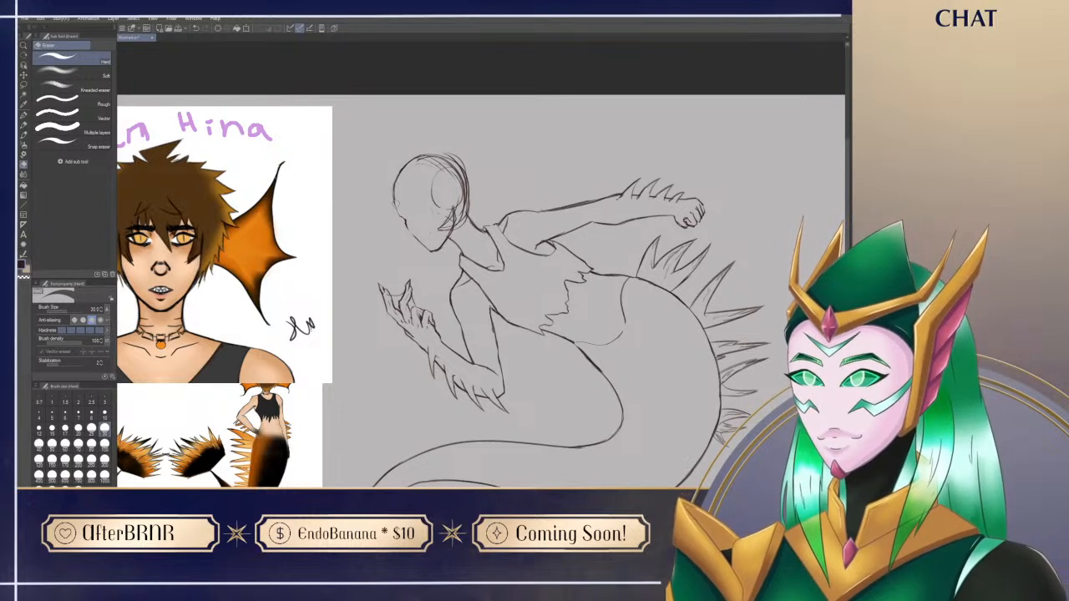
{"action": "key", "text": "p"}
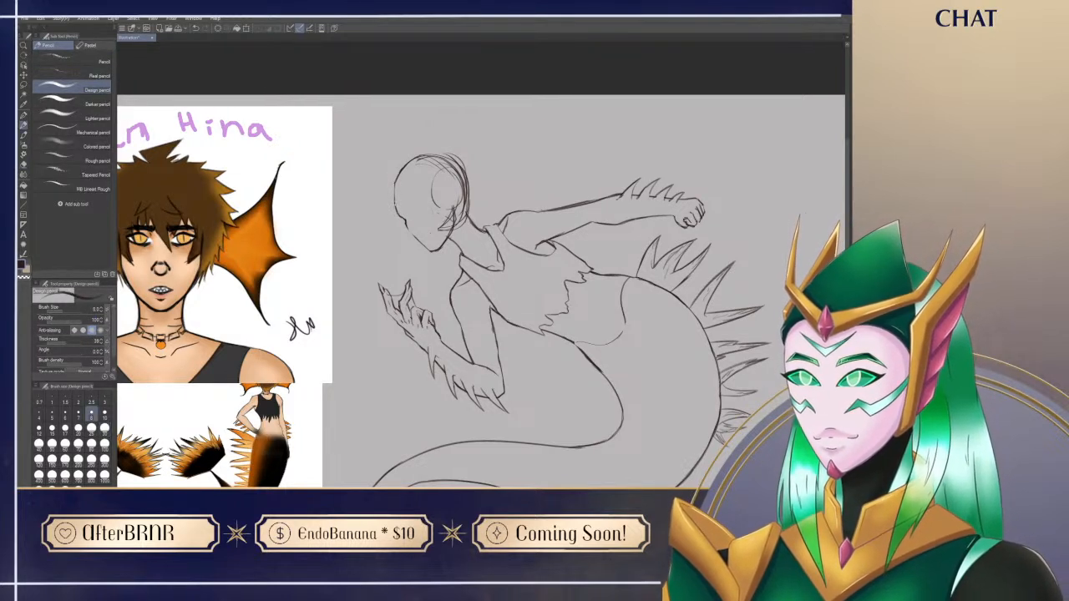
{"action": "key", "text": "e"}
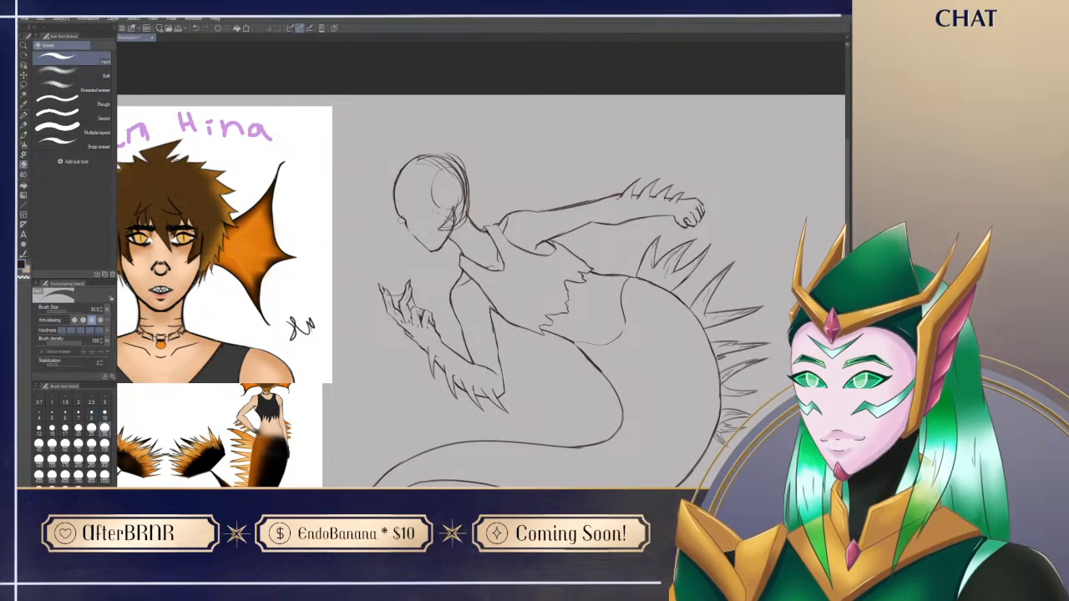
{"action": "key", "text": "p"}
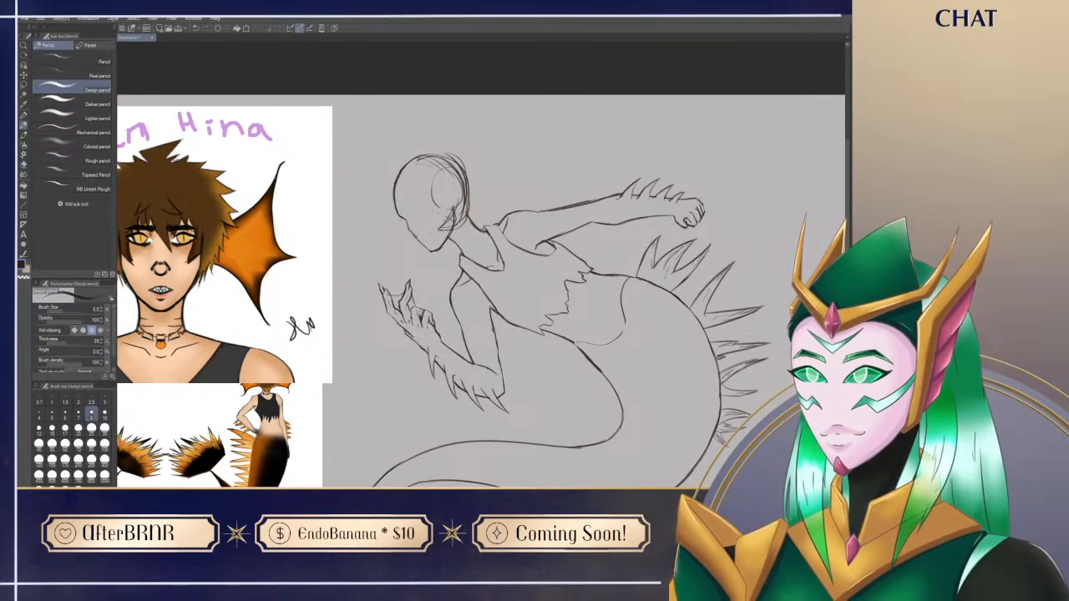
{"action": "key", "text": "e"}
{"action": "key", "text": "p"}
{"action": "key", "text": "e"}
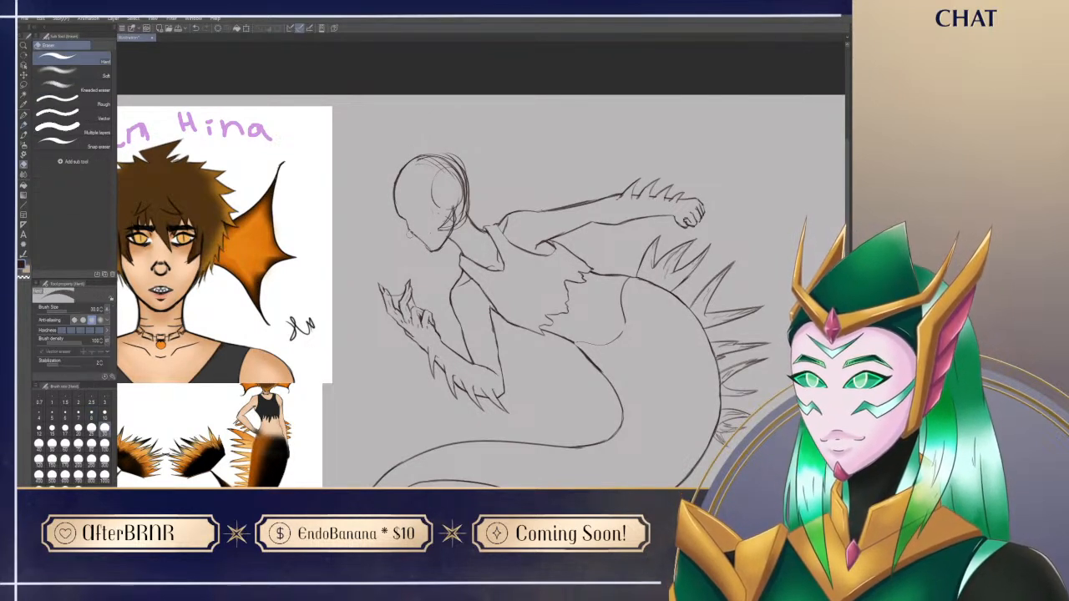
{"action": "key", "text": "p"}
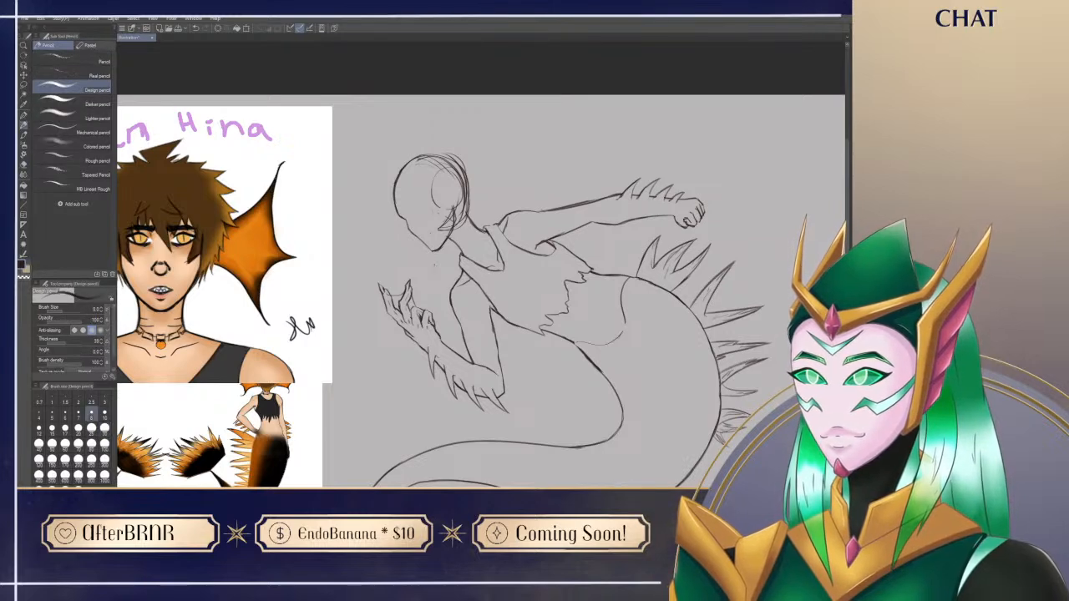
Step: Clean the rough lines around the ear and define the jawline running up to it
{"action": "left_click_drag", "start_coordinate": [532, 401], "coordinate": [567, 419]}
{"action": "key", "text": "e"}
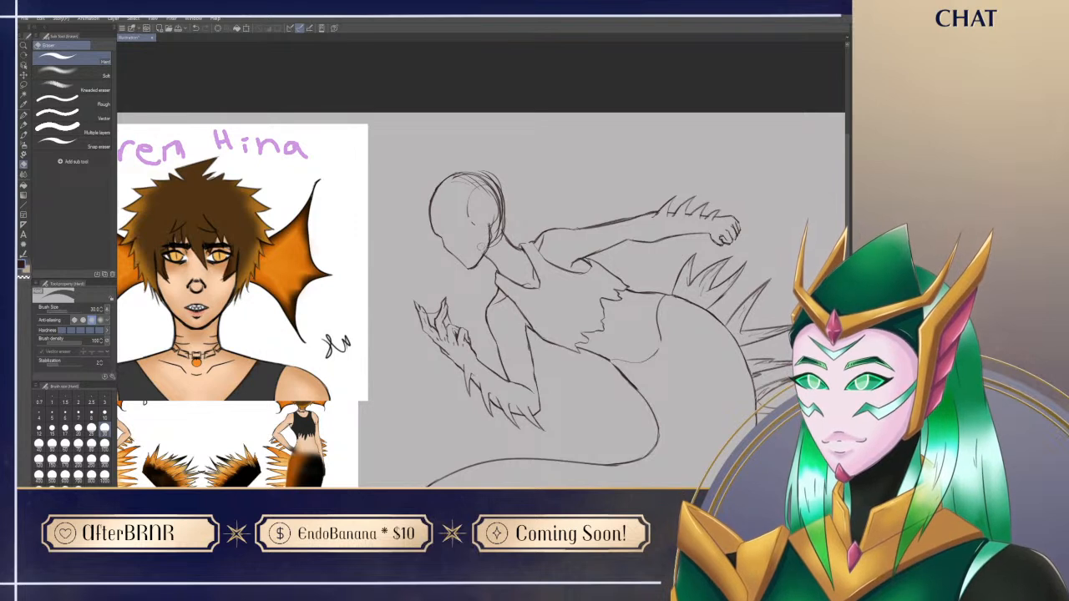
{"action": "key", "text": "p"}
{"action": "key", "text": "e"}
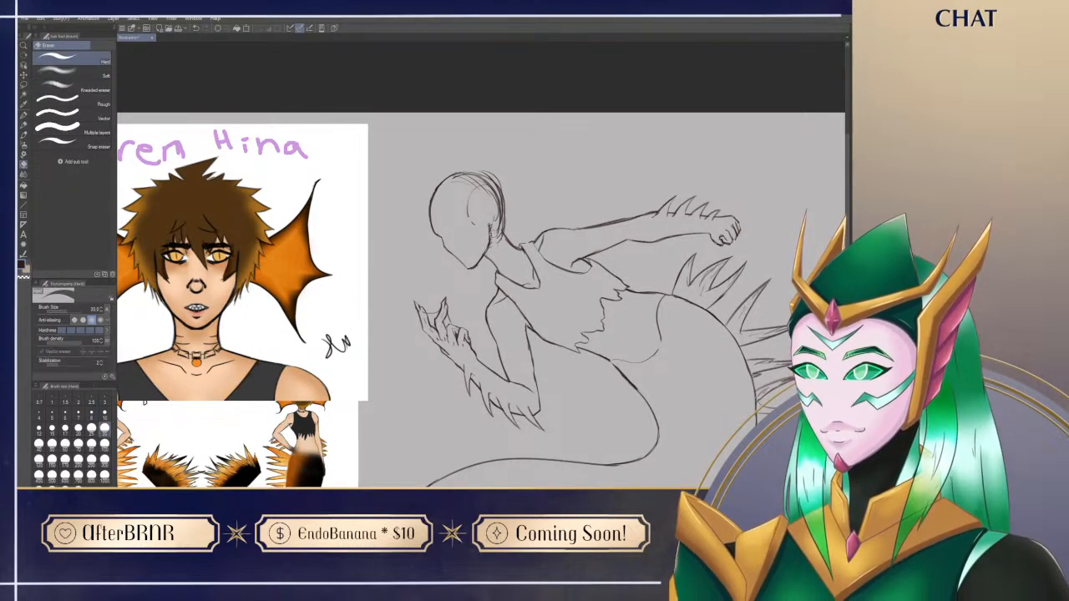
{"action": "key", "text": "p"}
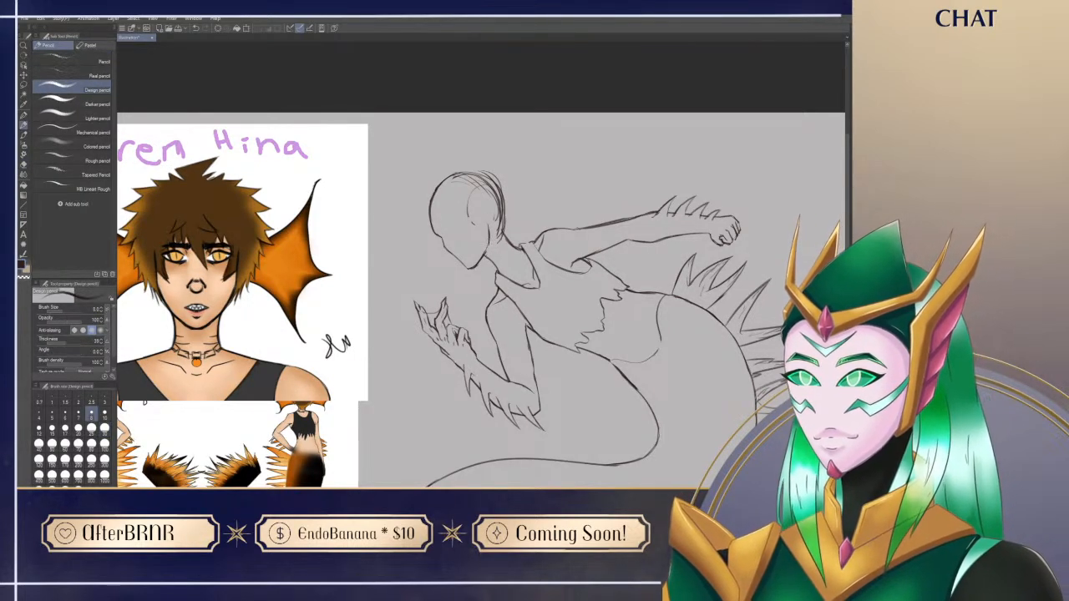
{"action": "key", "text": "e"}
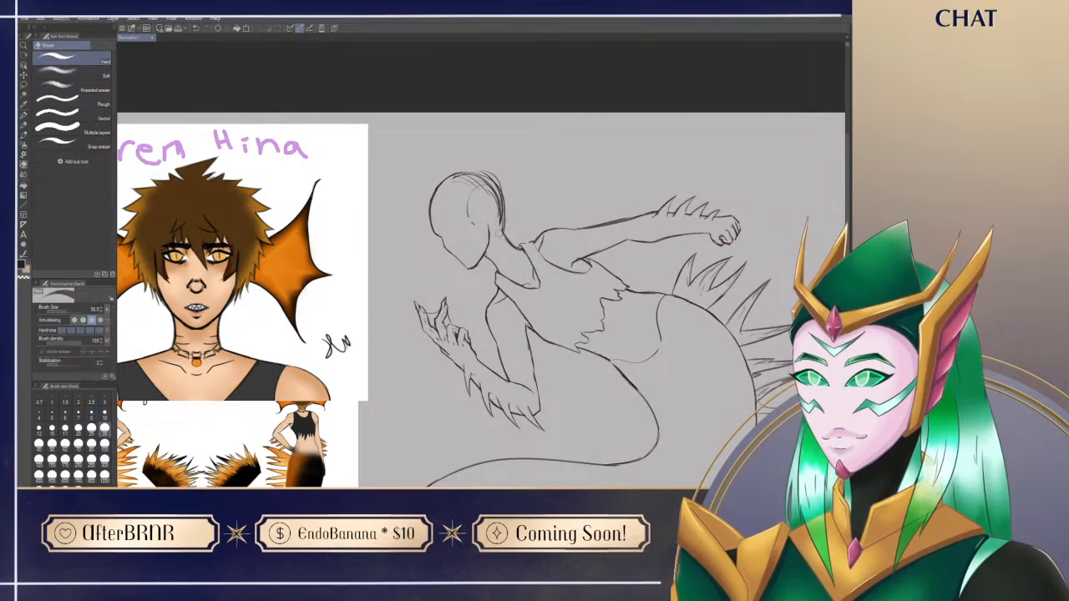
{"action": "key", "text": "p"}
Step: Draw the choker on the neck with a round pendant at its centre, following the portrait reference
{"action": "left_click_drag", "start_coordinate": [560, 400], "coordinate": [522, 367]}
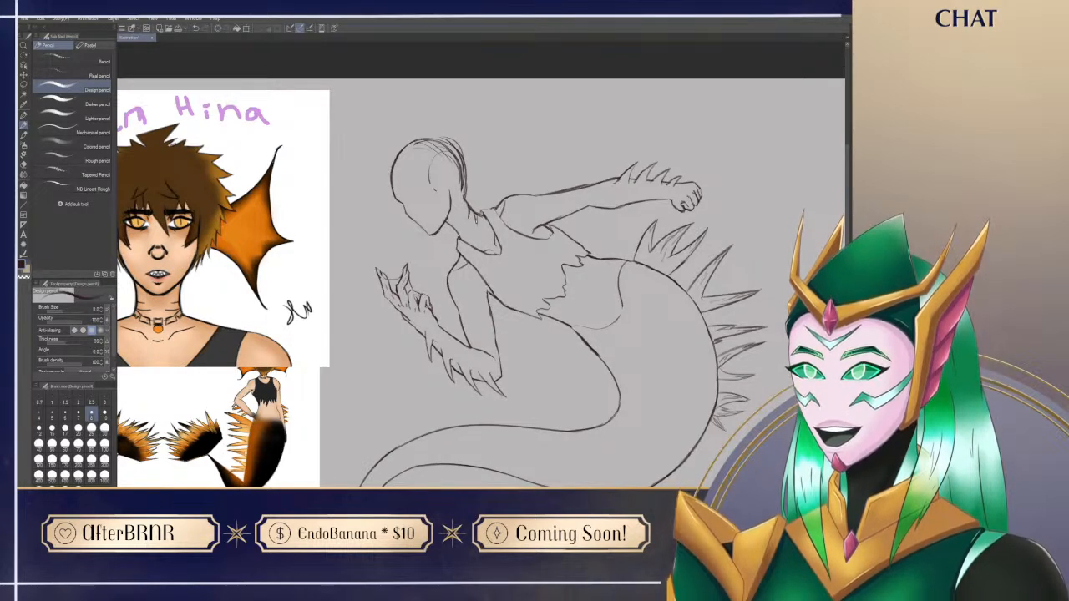
{"action": "left_click_drag", "start_coordinate": [635, 209], "coordinate": [644, 279]}
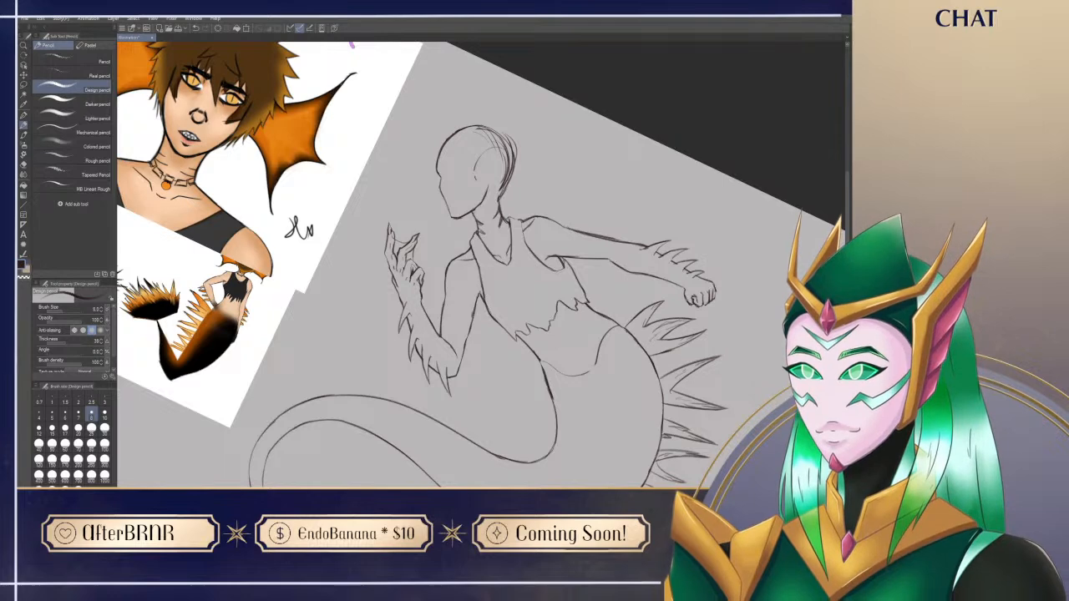
{"action": "key", "text": "ctrl+@"}
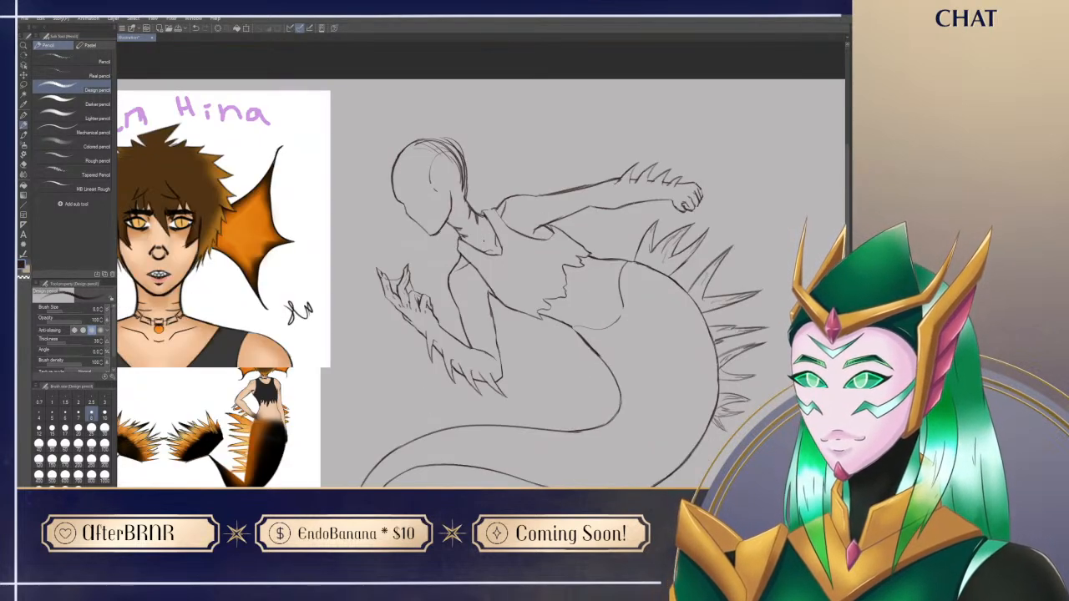
{"action": "left_click_drag", "start_coordinate": [529, 358], "coordinate": [560, 349]}
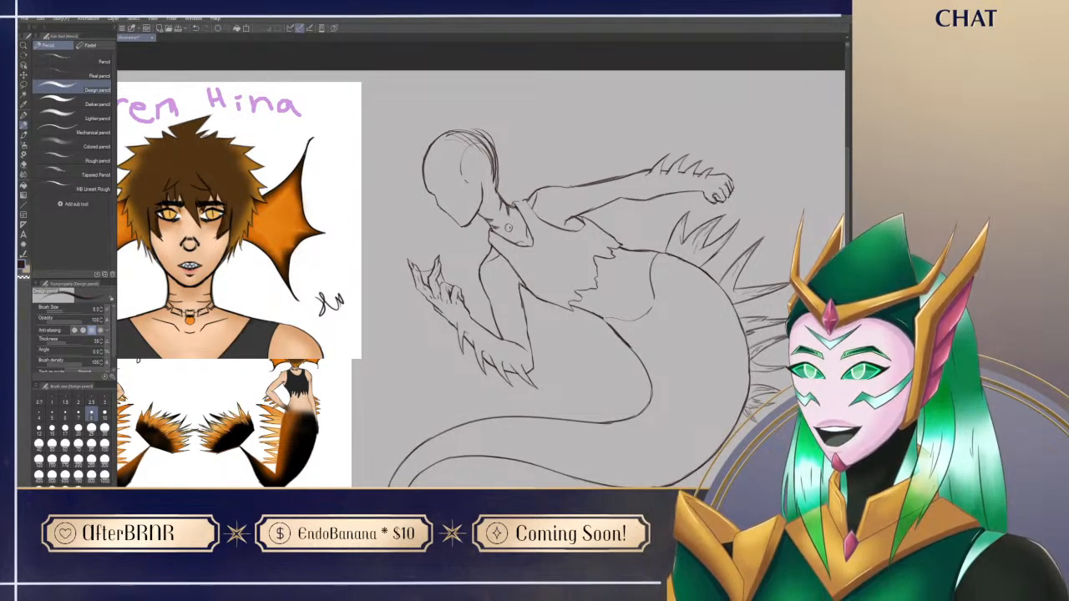
Step: Refine the choker's pendant and the link connecting it to the band by erasing and redrawing
{"action": "left_click_drag", "start_coordinate": [601, 209], "coordinate": [607, 306]}
{"action": "key", "text": "e"}
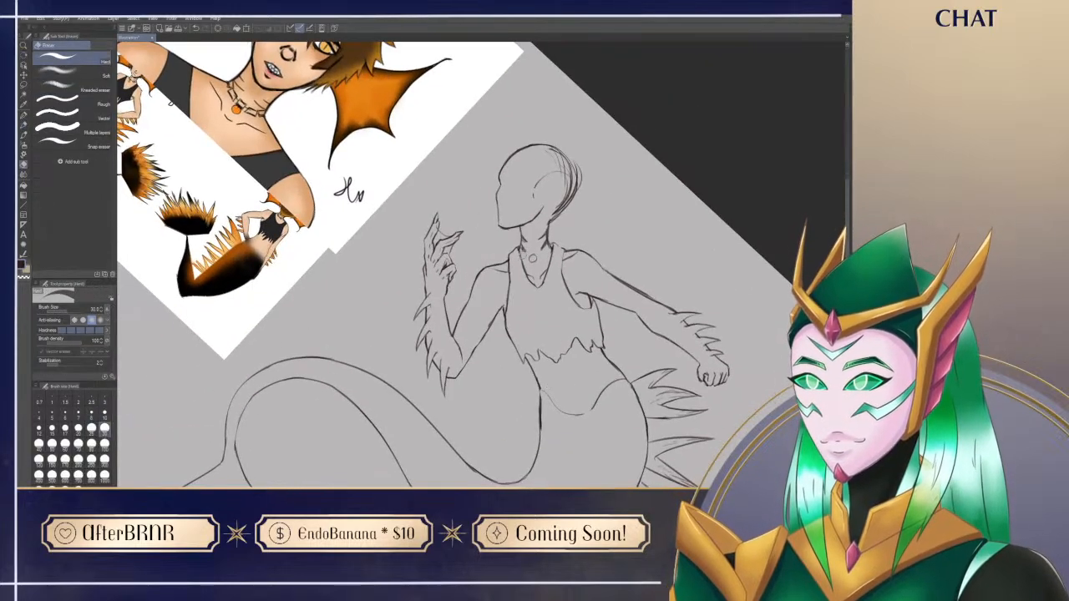
{"action": "key", "text": "p"}
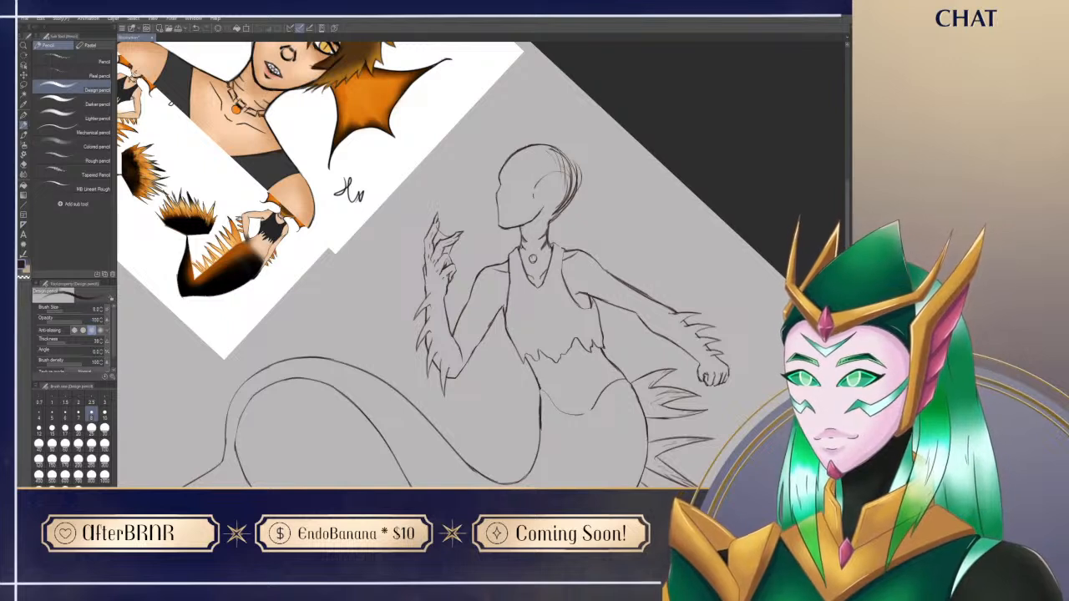
{"action": "key", "text": "e"}
{"action": "key", "text": "p"}
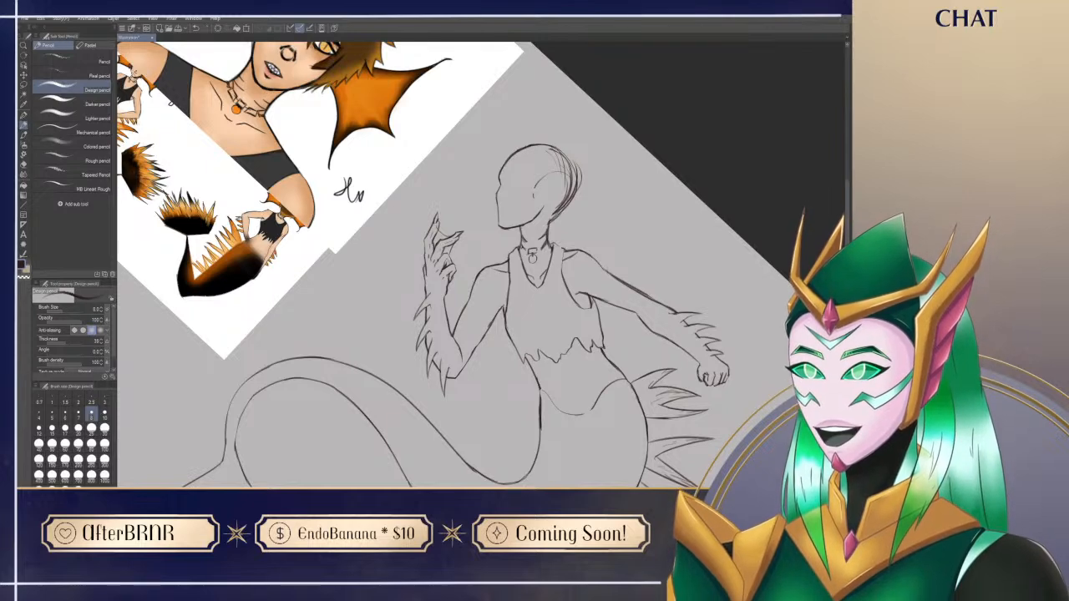
Step: Tidy the choker's pendant and the band beside it with small erased and redrawn strokes
{"action": "key", "text": "e"}
{"action": "left_click_drag", "start_coordinate": [538, 253], "coordinate": [544, 250]}
{"action": "key", "text": "p"}
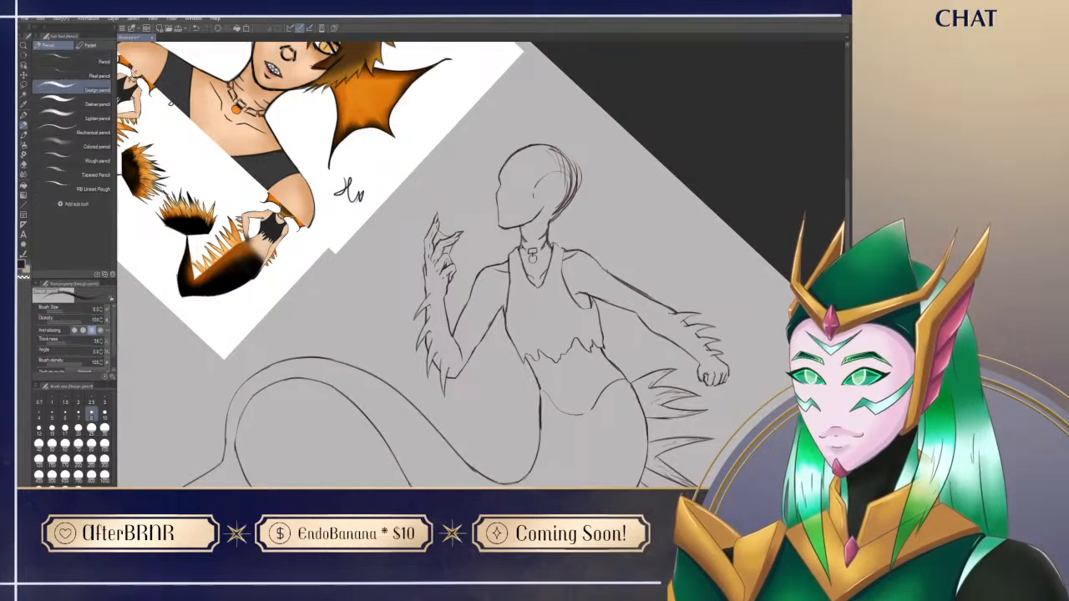
{"action": "key", "text": "r"}
{"action": "left_click_drag", "start_coordinate": [601, 275], "coordinate": [598, 232]}
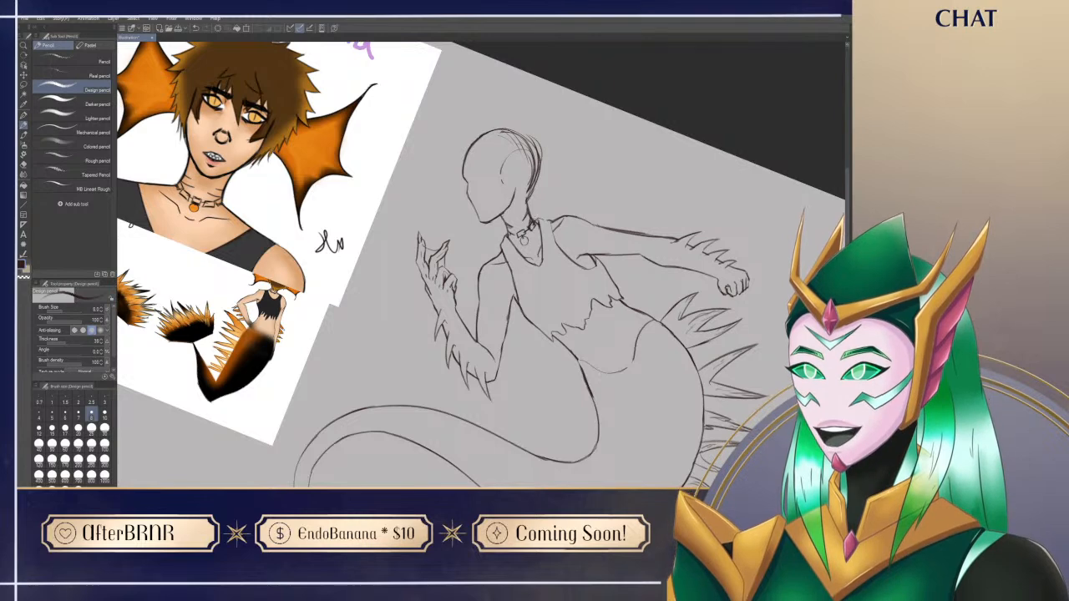
{"action": "key", "text": "e"}
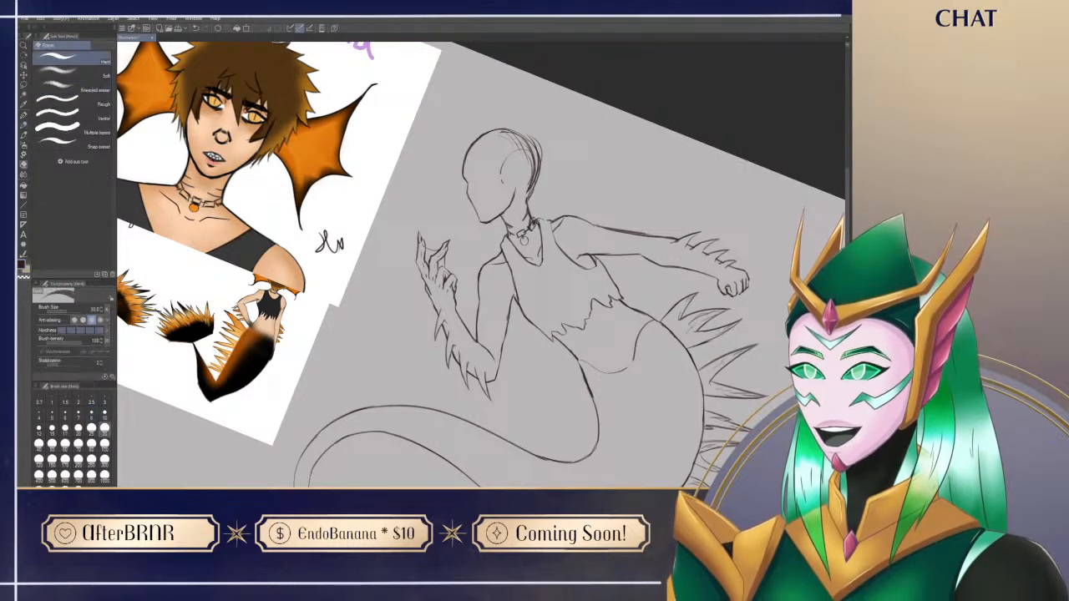
{"action": "left_click_drag", "start_coordinate": [525, 245], "coordinate": [530, 251]}
{"action": "key", "text": "p"}
Step: Clean up the overlapping lines where the choker's pendant meets the neck and the tank top's neckline
{"action": "key", "text": "shift+space"}
{"action": "left_click_drag", "start_coordinate": [585, 167], "coordinate": [613, 210]}
{"action": "key", "text": "space"}
{"action": "mouse_move", "coordinate": [597, 393]}
{"action": "left_mouse_down"}
{"action": "mouse_move", "coordinate": [587, 437]}
{"action": "mouse_move", "coordinate": [487, 467]}
{"action": "left_mouse_up"}
{"action": "key", "text": "shift+space"}
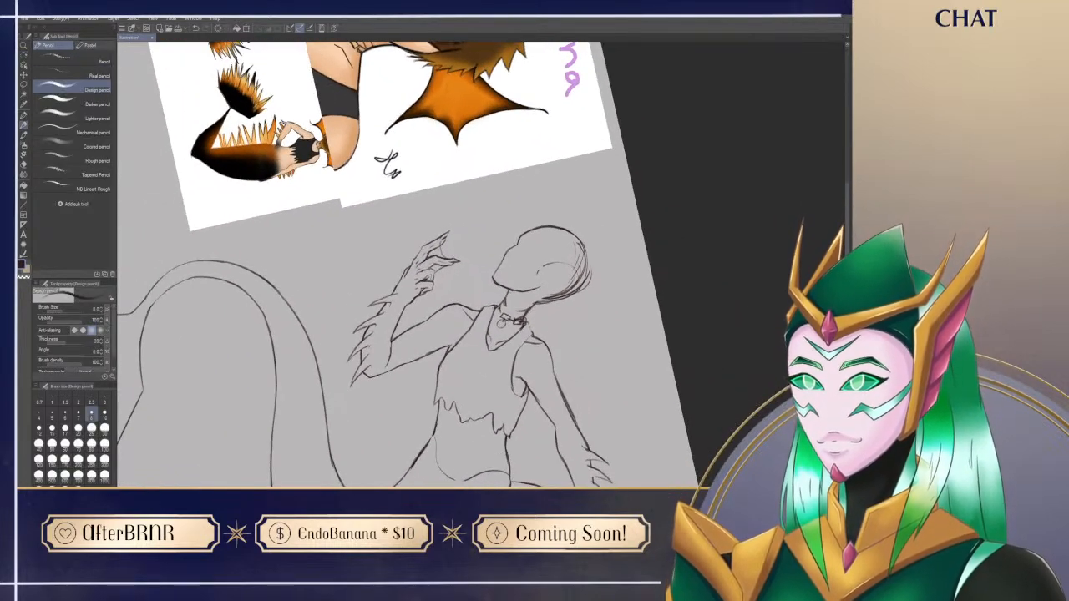
{"action": "key", "text": "e"}
{"action": "left_click_drag", "start_coordinate": [499, 310], "coordinate": [502, 317]}
{"action": "key", "text": "p"}
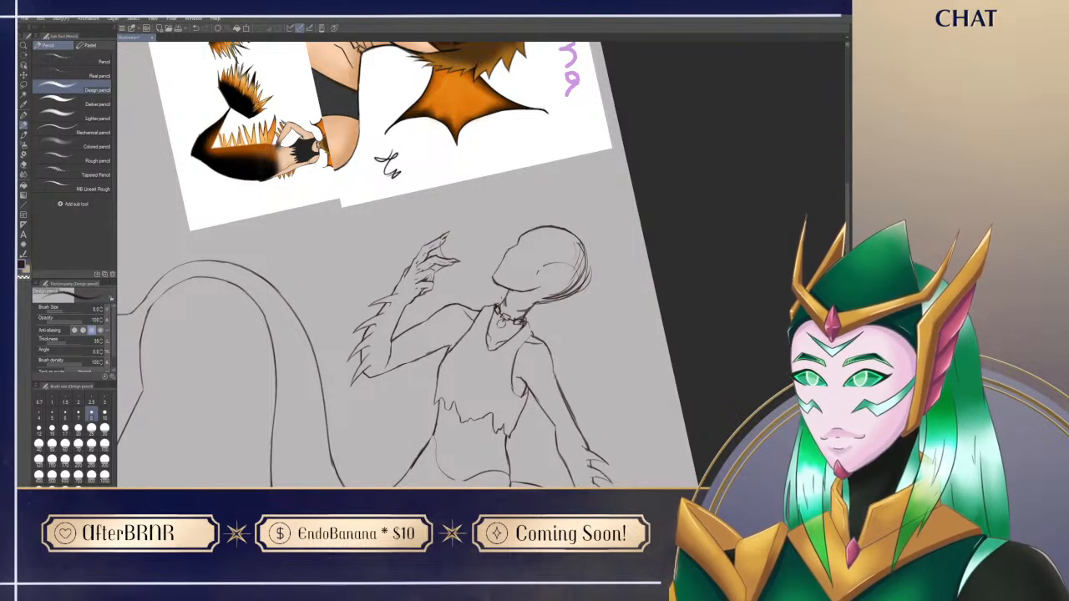
{"action": "key", "text": "ctrl+@"}
{"action": "left_click_drag", "start_coordinate": [563, 458], "coordinate": [586, 415]}
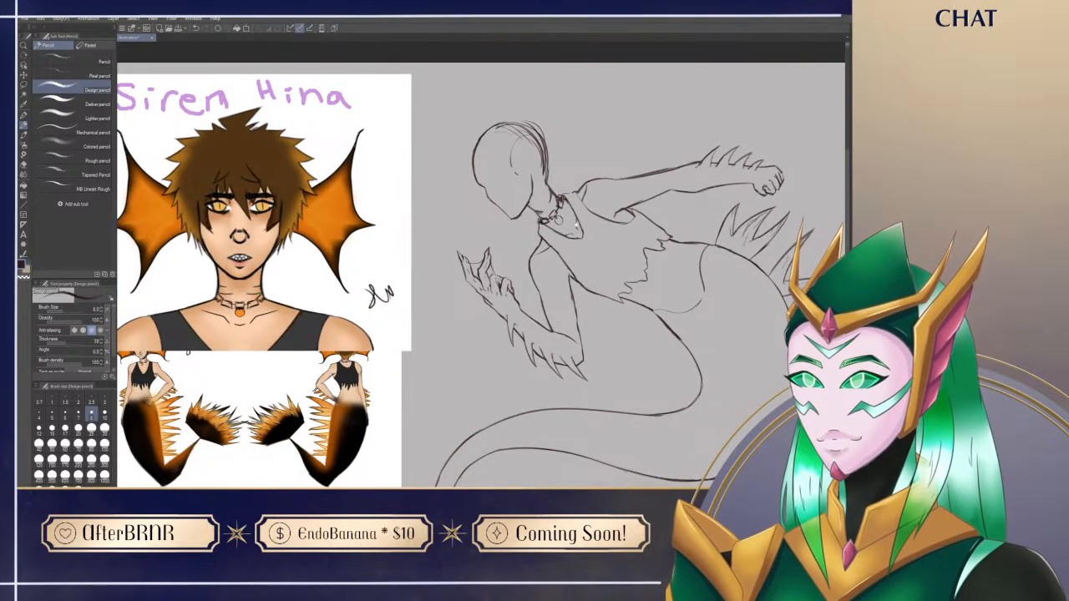
Step: Draw the upper spine of the near ear fin rising from the ear to a sharp point, following the portrait reference
{"action": "left_click_drag", "start_coordinate": [634, 239], "coordinate": [640, 257]}
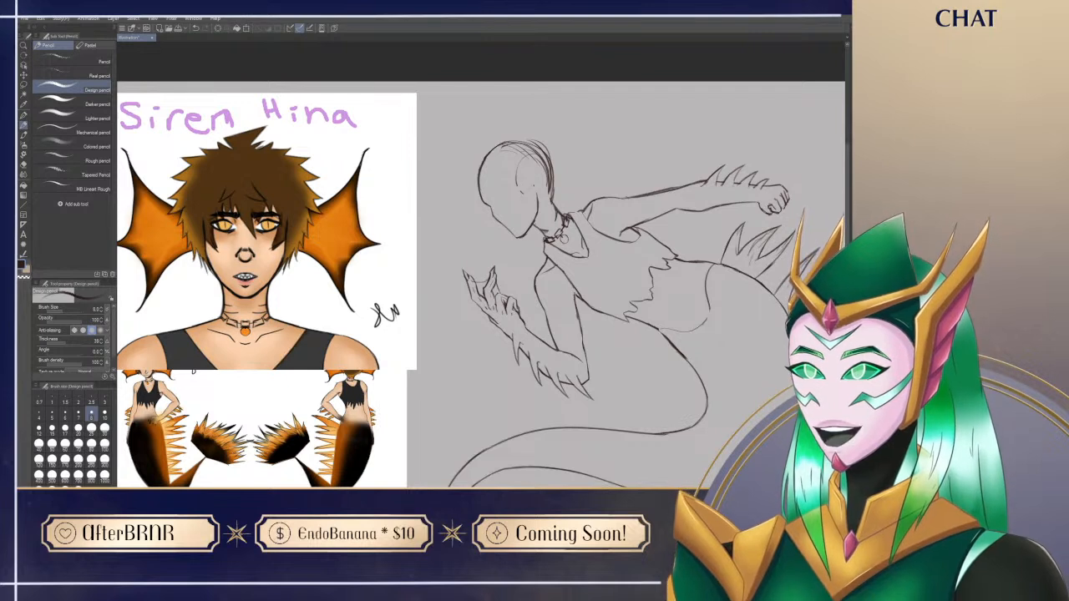
{"action": "left_click_drag", "start_coordinate": [532, 179], "coordinate": [556, 141]}
{"action": "key", "text": "ctrl+z"}
{"action": "left_click_drag", "start_coordinate": [532, 179], "coordinate": [568, 127]}
{"action": "key", "text": "ctrl+z"}
{"action": "left_click_drag", "start_coordinate": [532, 179], "coordinate": [556, 134]}
{"action": "key", "text": "ctrl+z"}
{"action": "key", "text": "e"}
{"action": "mouse_move", "coordinate": [552, 151]}
{"action": "left_mouse_down"}
{"action": "mouse_move", "coordinate": [556, 135]}
{"action": "mouse_move", "coordinate": [555, 164]}
{"action": "mouse_move", "coordinate": [577, 182]}
{"action": "left_mouse_up"}
{"action": "key", "text": "p"}
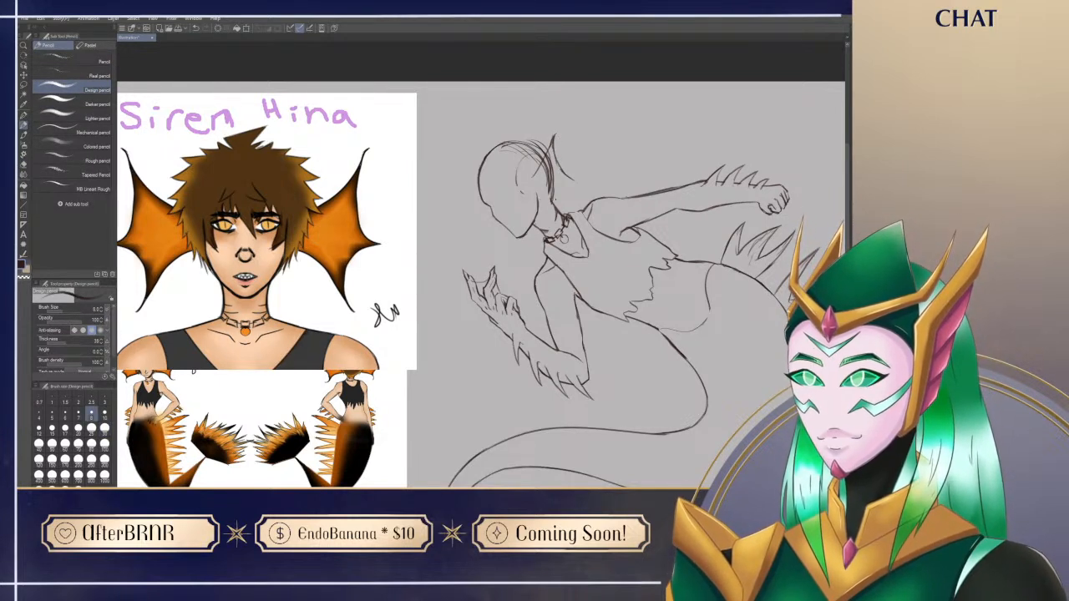
Step: Add the ear fin's lower edge running from the ear back across the neck, erasing stray strokes around it
{"action": "mouse_move", "coordinate": [539, 198]}
{"action": "left_mouse_down"}
{"action": "mouse_move", "coordinate": [572, 210]}
{"action": "mouse_move", "coordinate": [540, 197]}
{"action": "mouse_move", "coordinate": [556, 195]}
{"action": "left_mouse_up"}
{"action": "key", "text": "ctrl+z"}
{"action": "key", "text": "e"}
{"action": "key", "text": "p"}
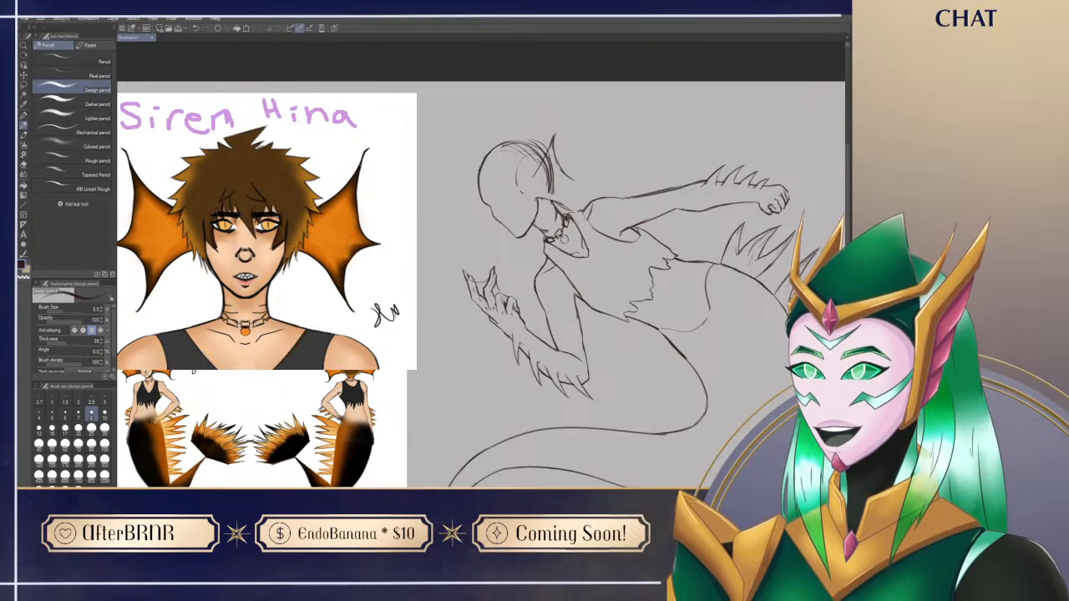
{"action": "key", "text": "e"}
{"action": "left_click_drag", "start_coordinate": [538, 211], "coordinate": [546, 200]}
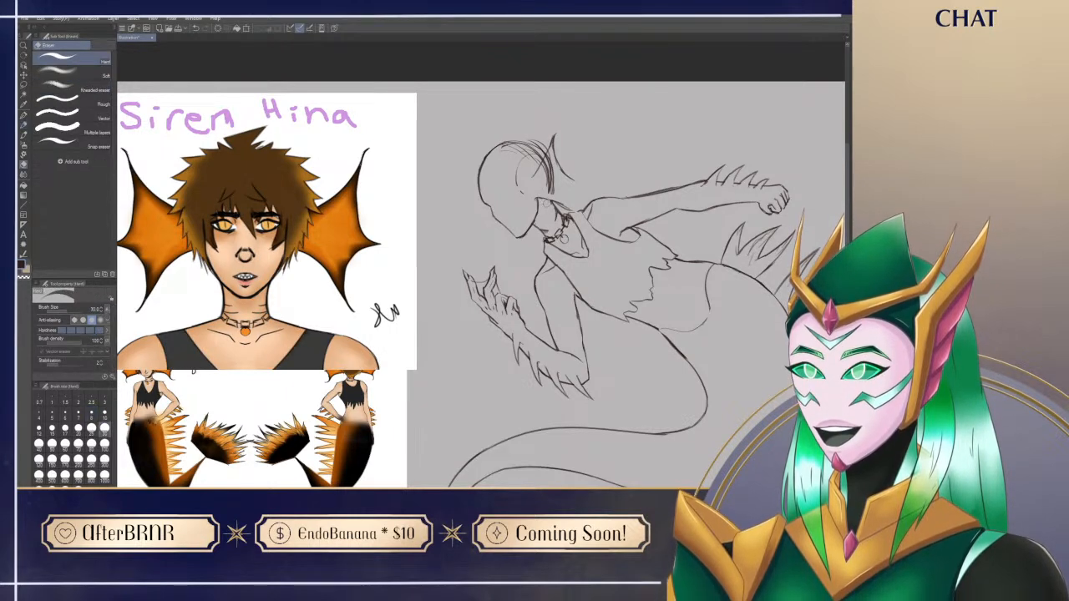
{"action": "key", "text": "p"}
{"action": "left_click_drag", "start_coordinate": [522, 287], "coordinate": [513, 266]}
{"action": "left_click_drag", "start_coordinate": [681, 206], "coordinate": [684, 225]}
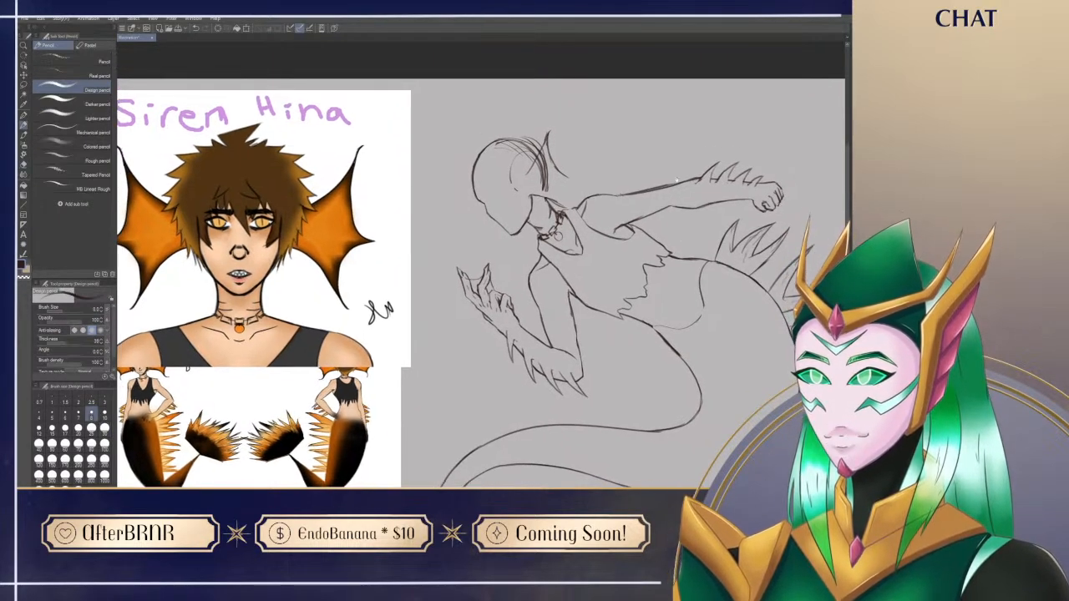
Step: Erase the head and neck sketch lines that cross the inside of the ear fin
{"action": "key", "text": "e"}
{"action": "left_click_drag", "start_coordinate": [547, 194], "coordinate": [571, 205]}
{"action": "mouse_move", "coordinate": [544, 149]}
{"action": "left_mouse_down"}
{"action": "mouse_move", "coordinate": [540, 169]}
{"action": "mouse_move", "coordinate": [546, 139]}
{"action": "mouse_move", "coordinate": [547, 192]}
{"action": "left_mouse_up"}
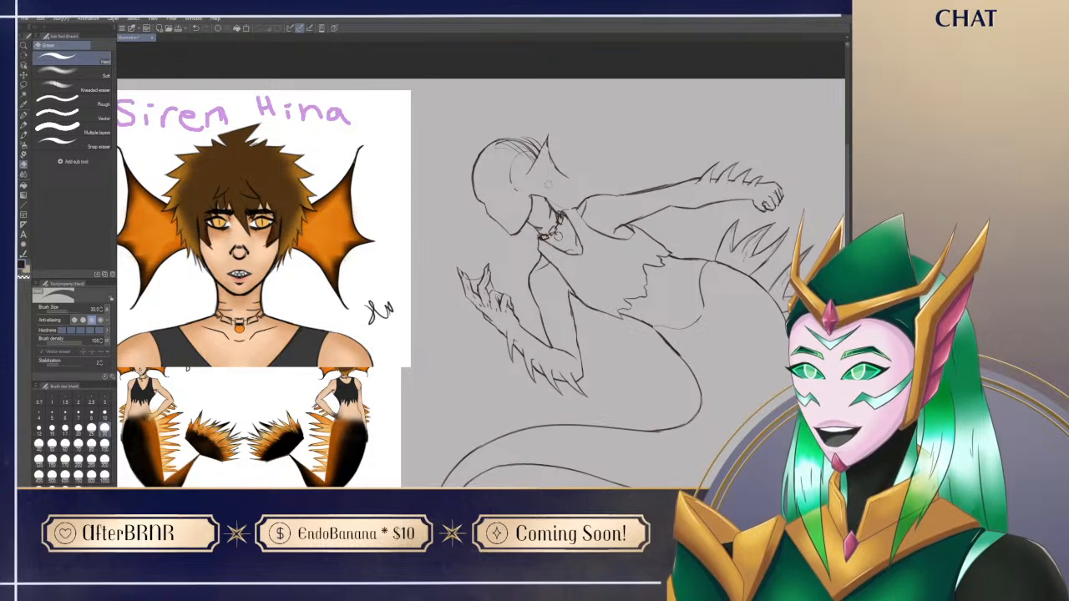
Step: Sketch the curved outer edge of the ear fin from its middle point down towards the neck
{"action": "key", "text": "p"}
{"action": "left_click_drag", "start_coordinate": [547, 145], "coordinate": [562, 209]}
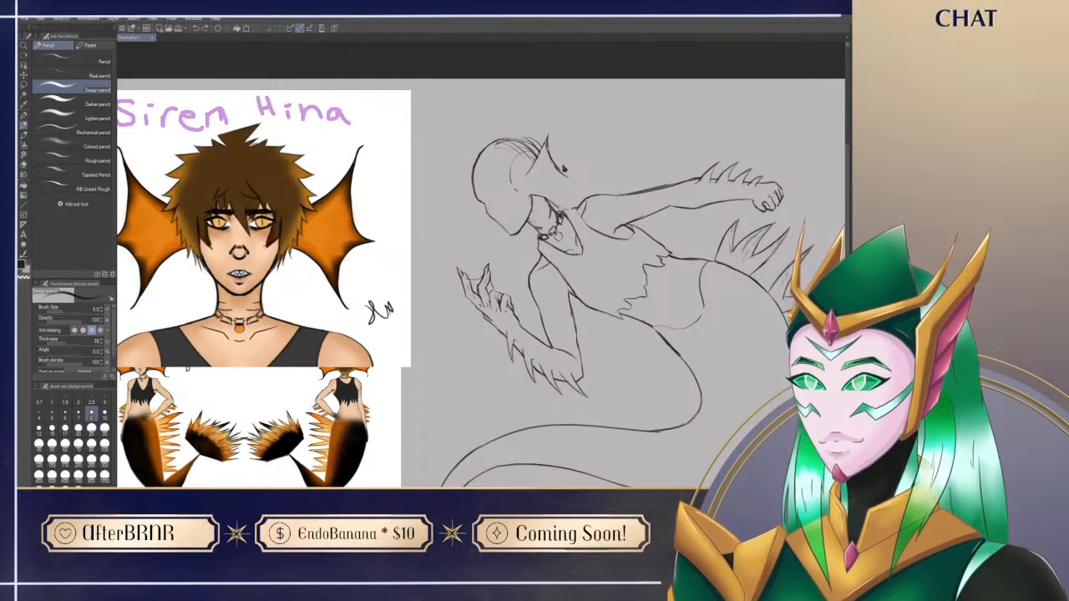
{"action": "key", "text": "e"}
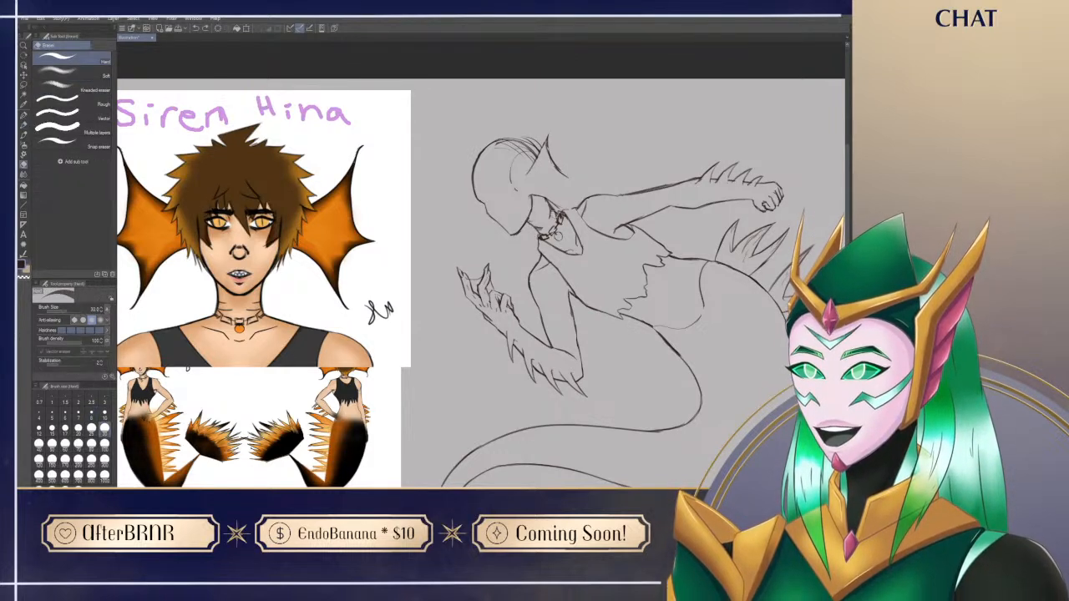
{"action": "key", "text": "p"}
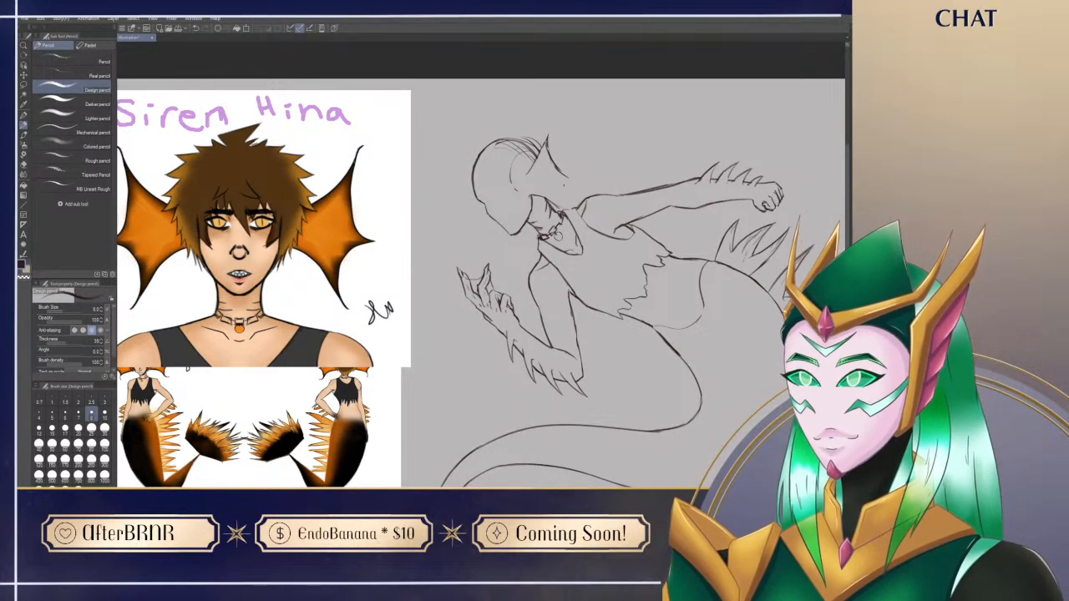
{"action": "key", "text": "e"}
{"action": "key", "text": "p"}
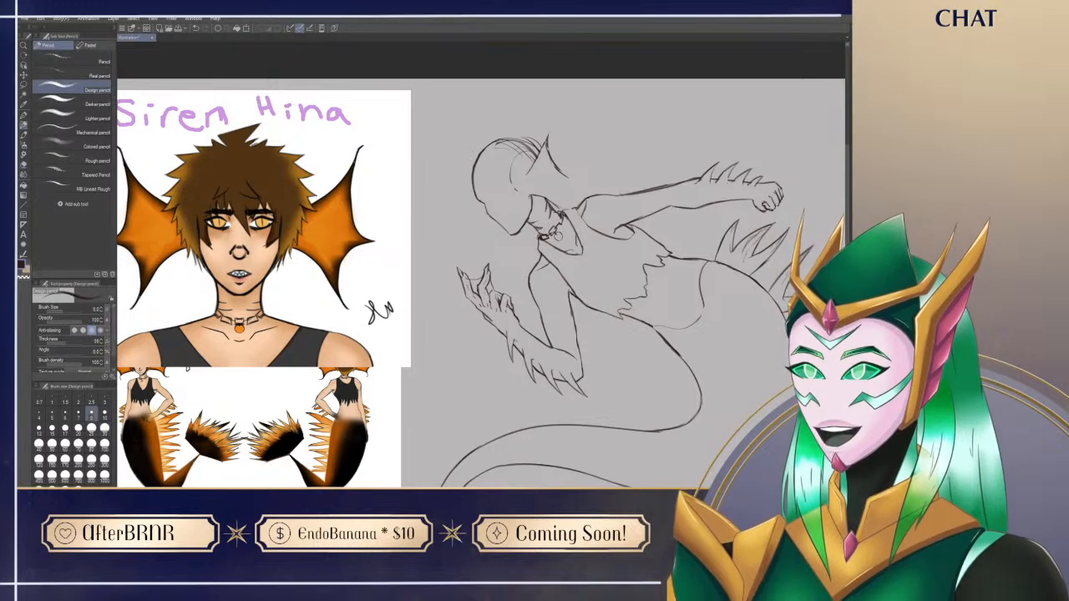
{"action": "left_click_drag", "start_coordinate": [570, 182], "coordinate": [560, 210]}
{"action": "key", "text": "ctrl+z"}
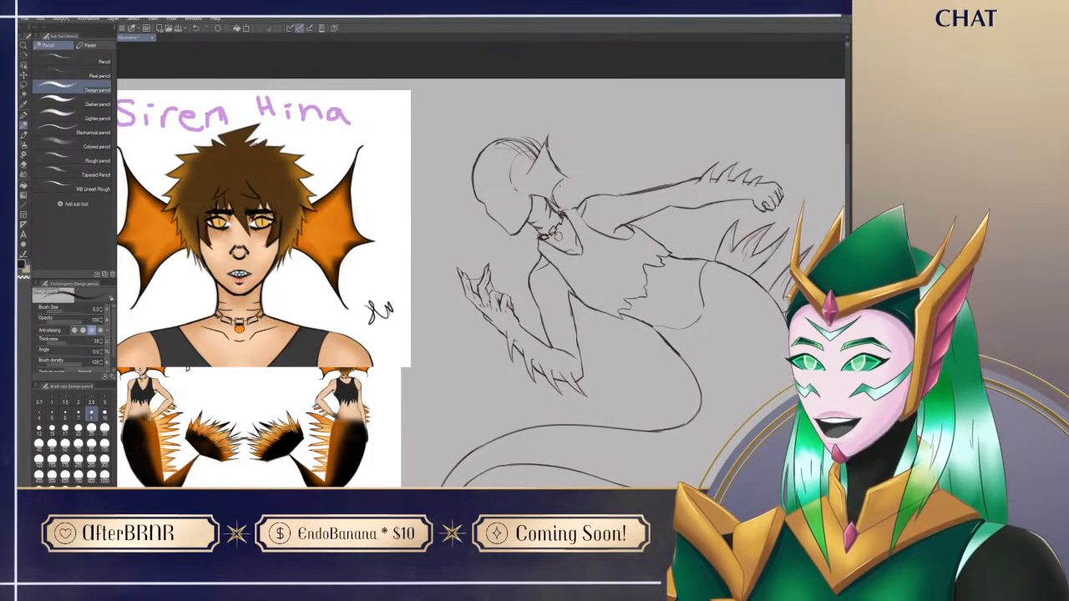
Step: Erase the lower part of the ear fin and redraw its outer webbing as one curve between the two points
{"action": "key", "text": "e"}
{"action": "key", "text": "p"}
{"action": "key", "text": "e"}
{"action": "left_click_drag", "start_coordinate": [551, 193], "coordinate": [588, 247]}
{"action": "key", "text": "p"}
{"action": "key", "text": "r"}
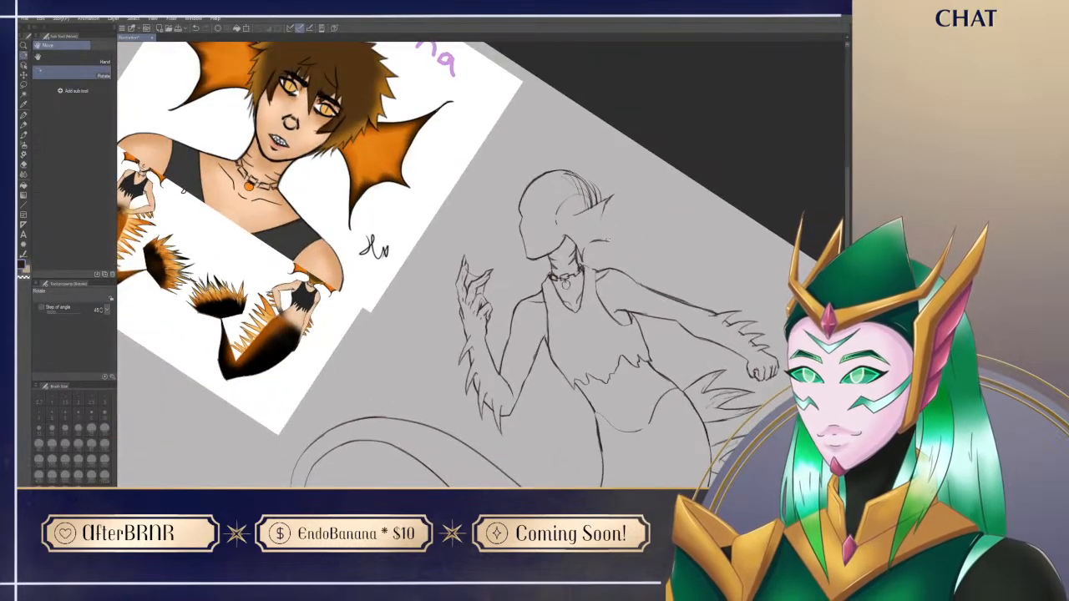
{"action": "key", "text": "p"}
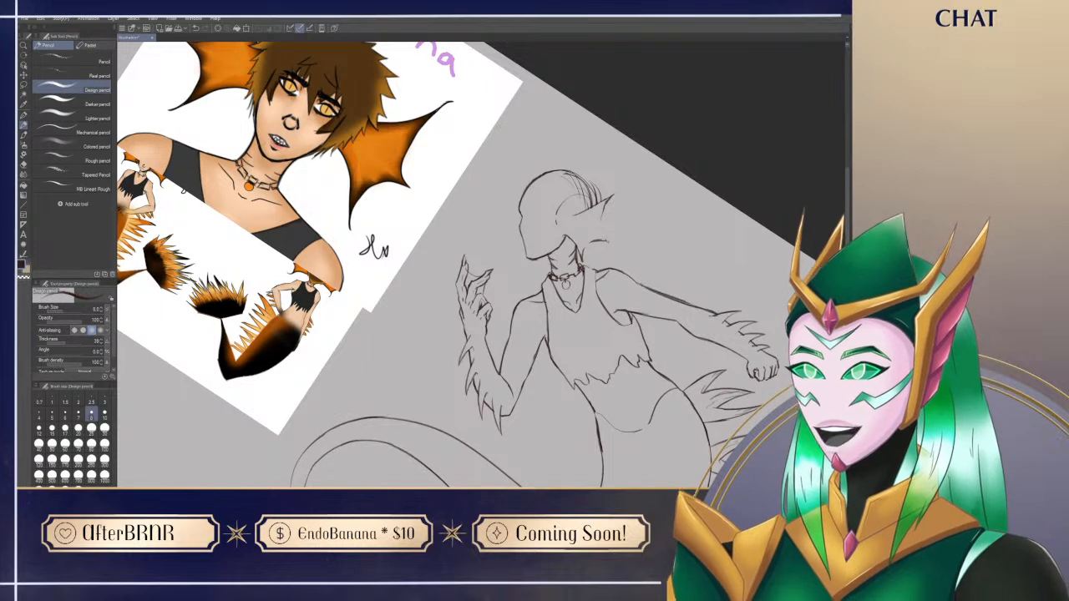
{"action": "key", "text": "e"}
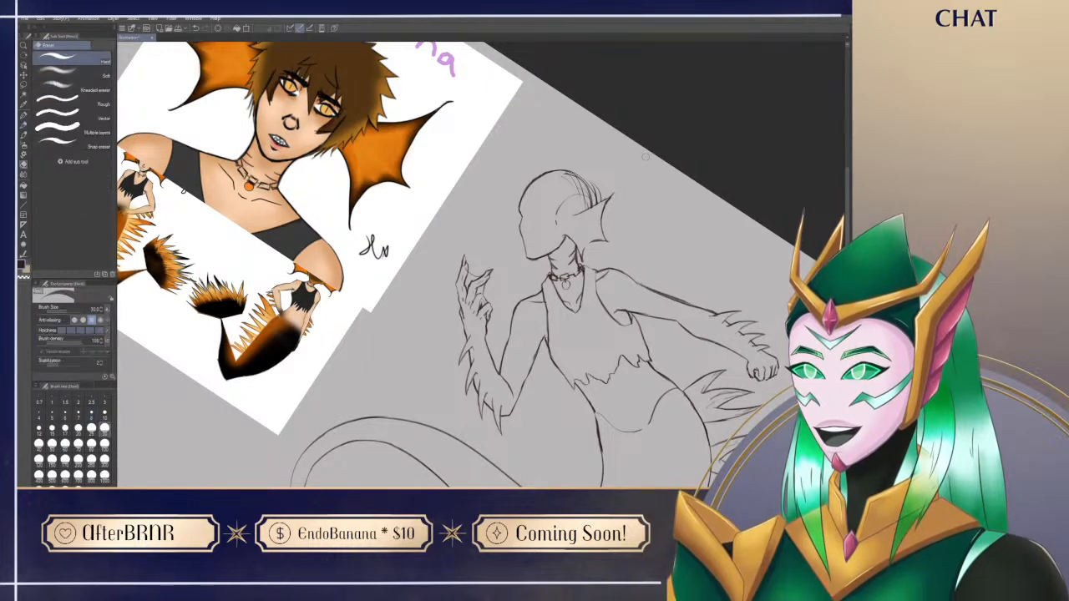
Step: Extend the ear fin's upper spine into a longer sharp tip and refine the fin's lower edge
{"action": "key", "text": "p"}
{"action": "mouse_move", "coordinate": [603, 201]}
{"action": "left_mouse_down"}
{"action": "mouse_move", "coordinate": [623, 190]}
{"action": "mouse_move", "coordinate": [570, 219]}
{"action": "left_mouse_up"}
{"action": "key", "text": "e"}
{"action": "key", "text": "p"}
{"action": "key", "text": "e"}
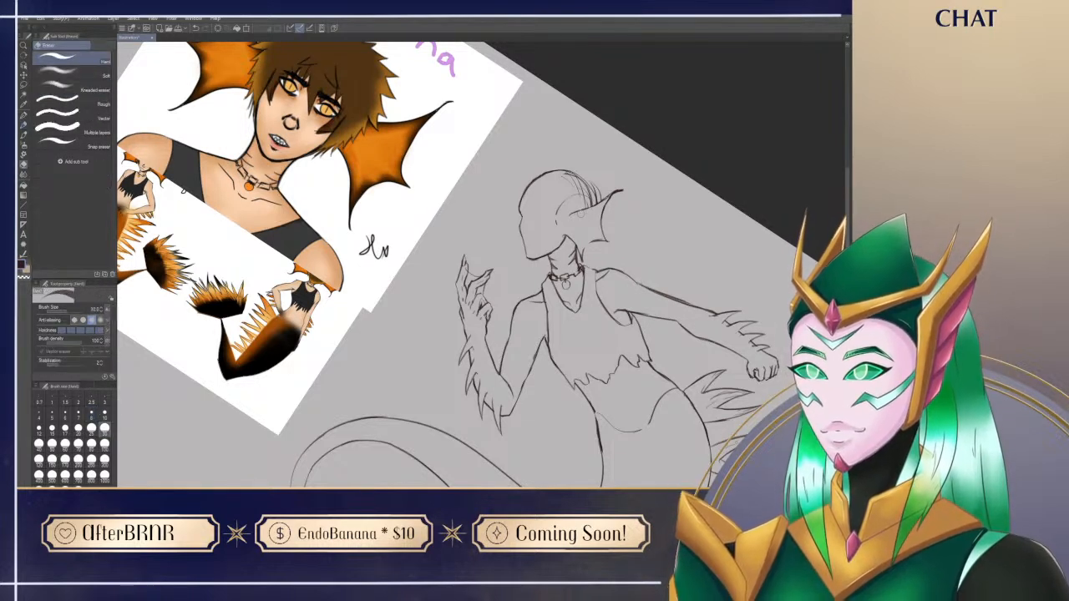
{"action": "key", "text": "p"}
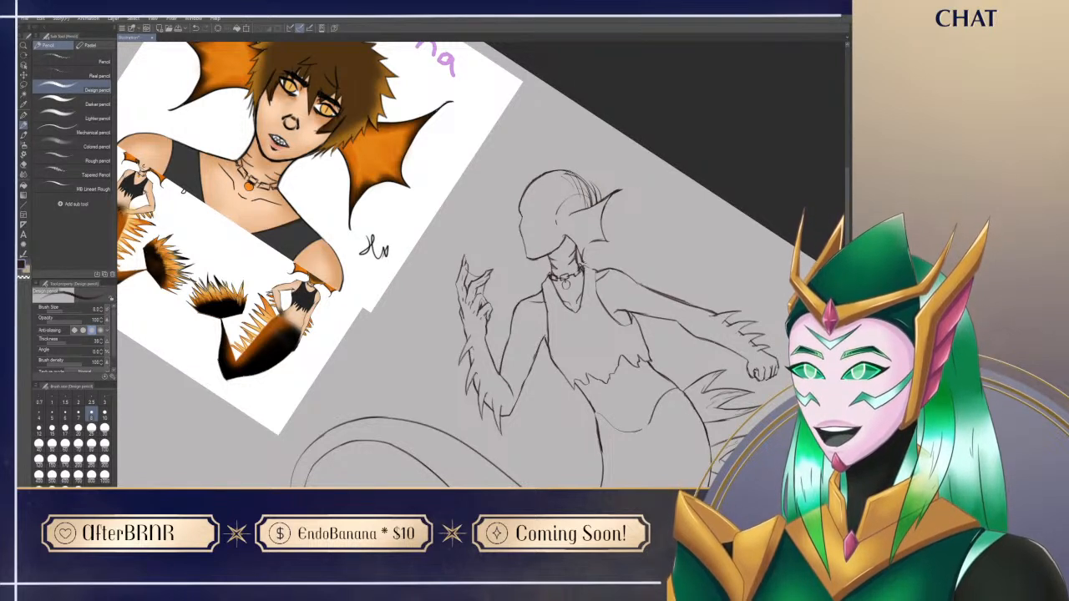
{"action": "key", "text": "e"}
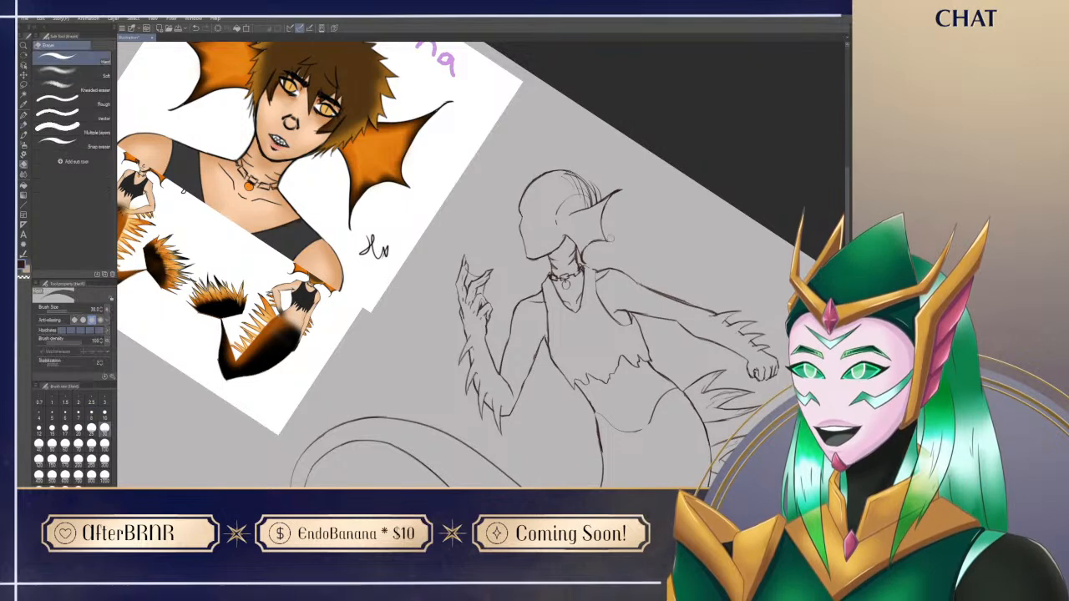
{"action": "key", "text": "p"}
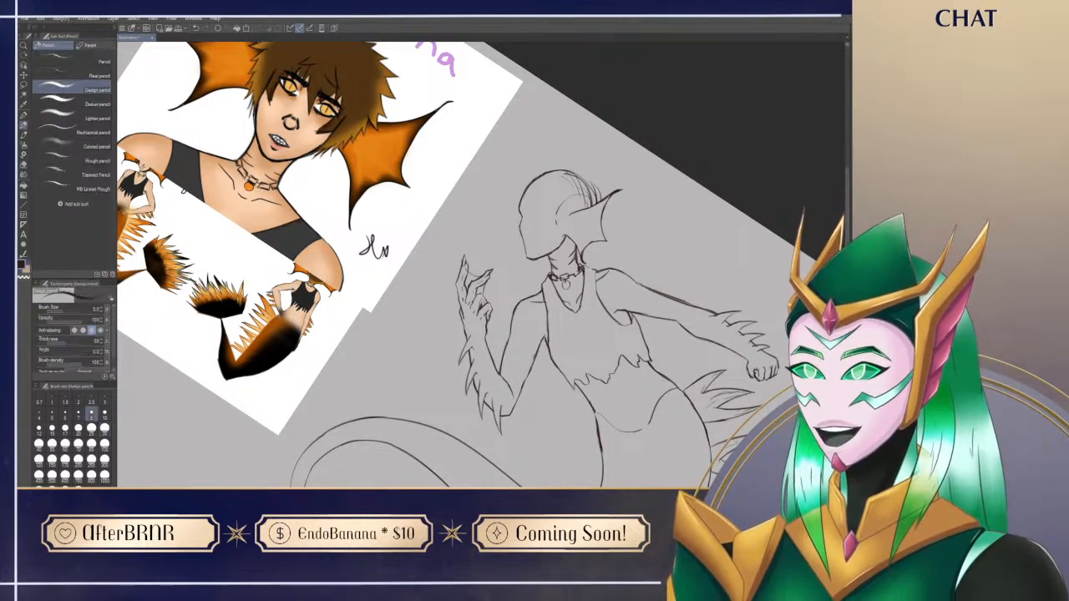
Step: Draw the tip of the far ear fin as a small spike showing behind the forehead
{"action": "key", "text": "ctrl+at"}
{"action": "left_click_drag", "start_coordinate": [594, 243], "coordinate": [598, 255]}
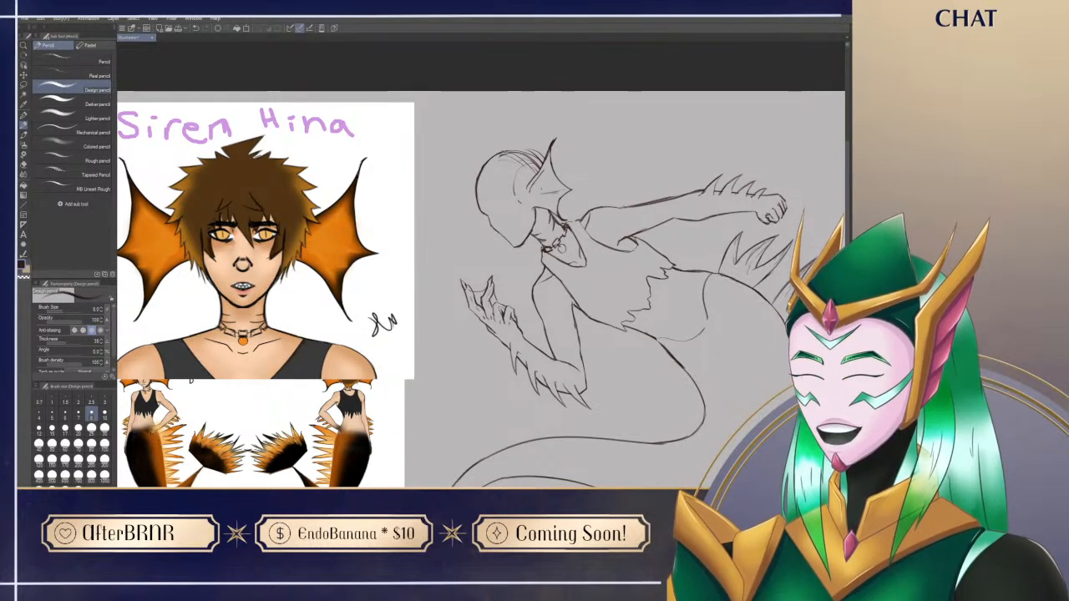
{"action": "left_click_drag", "start_coordinate": [547, 206], "coordinate": [547, 213]}
{"action": "key", "text": "ctrl+z"}
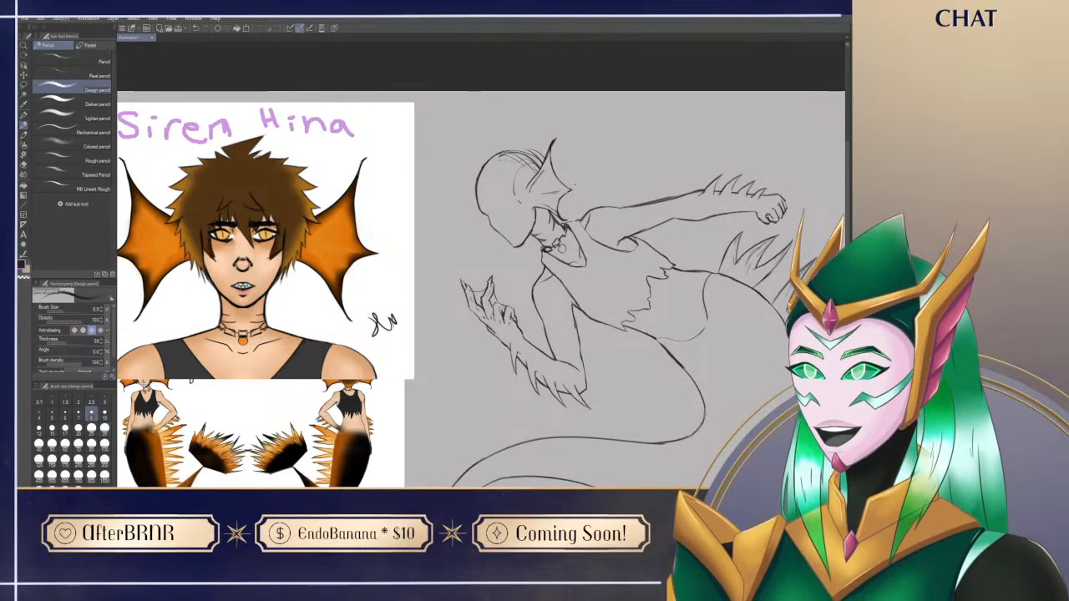
{"action": "left_click_drag", "start_coordinate": [610, 267], "coordinate": [636, 238]}
{"action": "left_click_drag", "start_coordinate": [646, 199], "coordinate": [613, 197]}
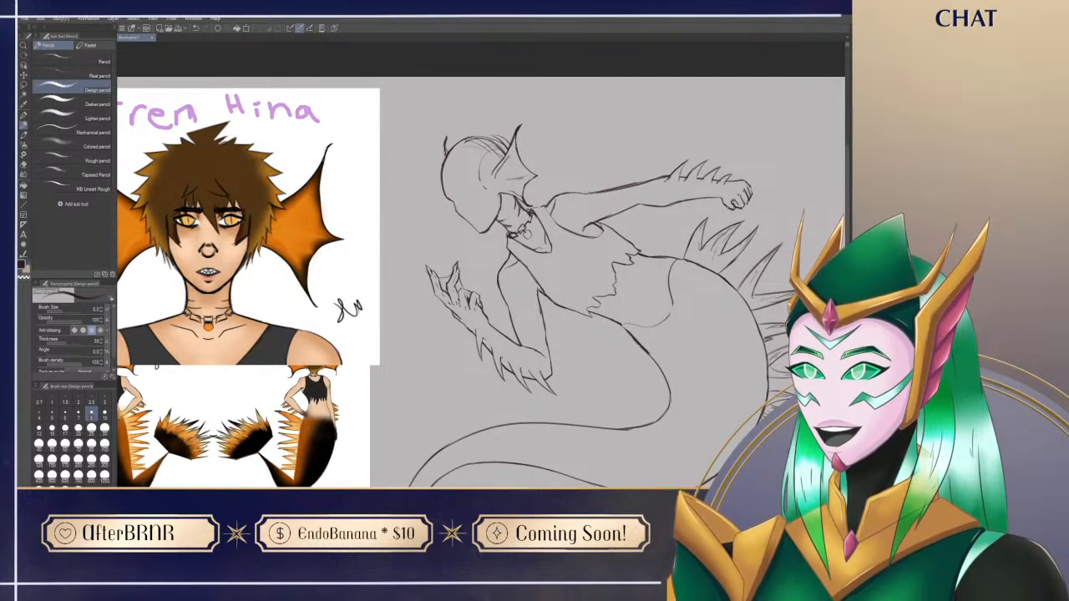
{"action": "mouse_move", "coordinate": [534, 284]}
{"action": "left_mouse_down"}
{"action": "mouse_move", "coordinate": [551, 211]}
{"action": "mouse_move", "coordinate": [516, 293]}
{"action": "left_mouse_up"}
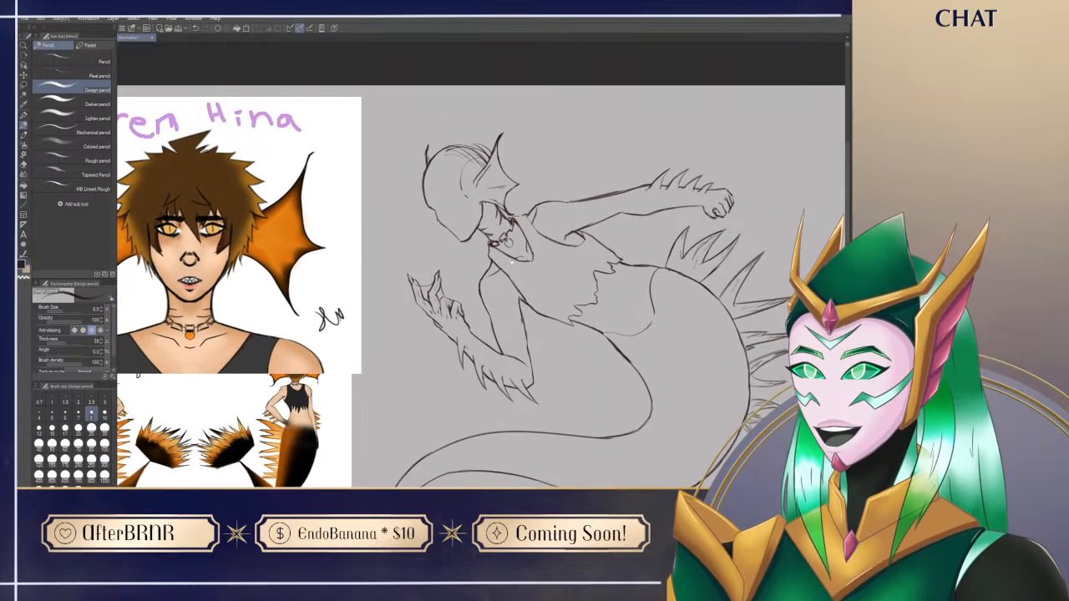
Step: Erase the rough construction lines on the back of the skull and redraw a clean head outline up to the ear fin
{"action": "key", "text": "e"}
{"action": "mouse_move", "coordinate": [476, 174]}
{"action": "left_mouse_down"}
{"action": "mouse_move", "coordinate": [471, 190]}
{"action": "mouse_move", "coordinate": [460, 174]}
{"action": "mouse_move", "coordinate": [469, 155]}
{"action": "mouse_move", "coordinate": [451, 152]}
{"action": "mouse_move", "coordinate": [479, 156]}
{"action": "left_mouse_up"}
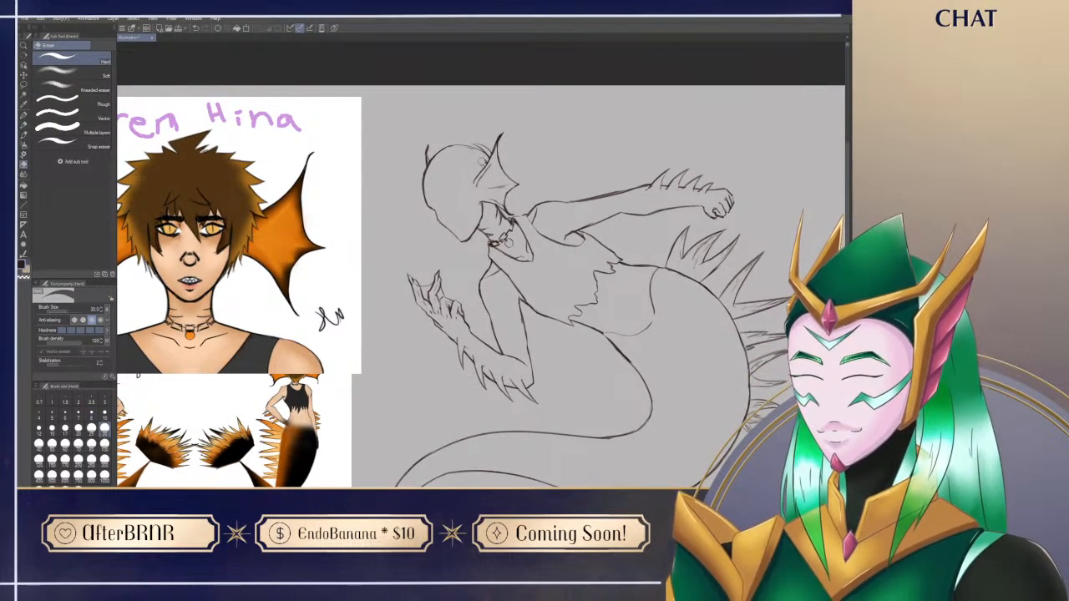
{"action": "key", "text": "p"}
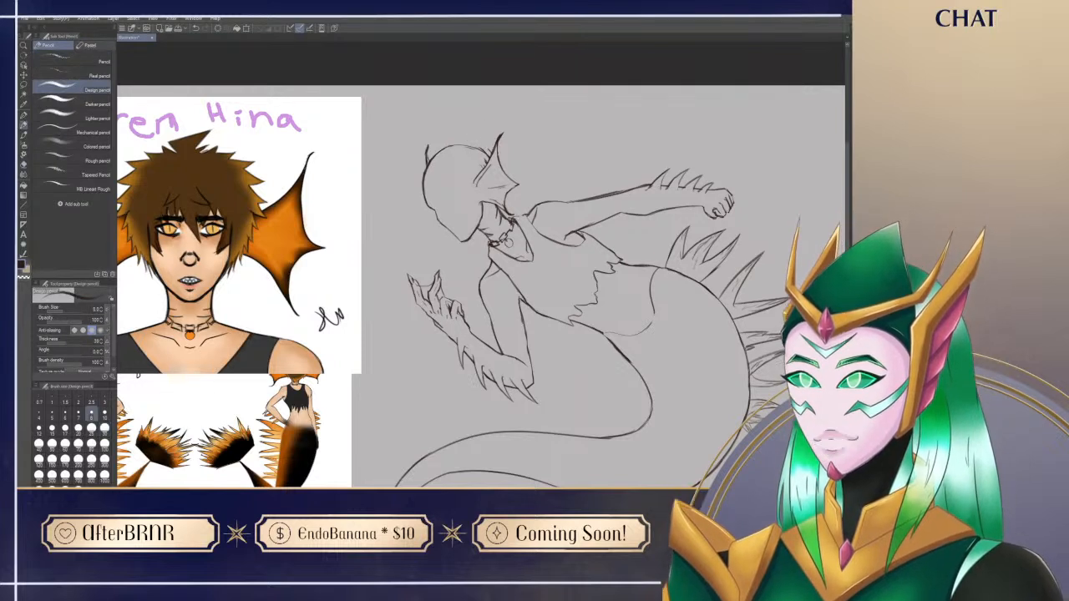
{"action": "key", "text": "e"}
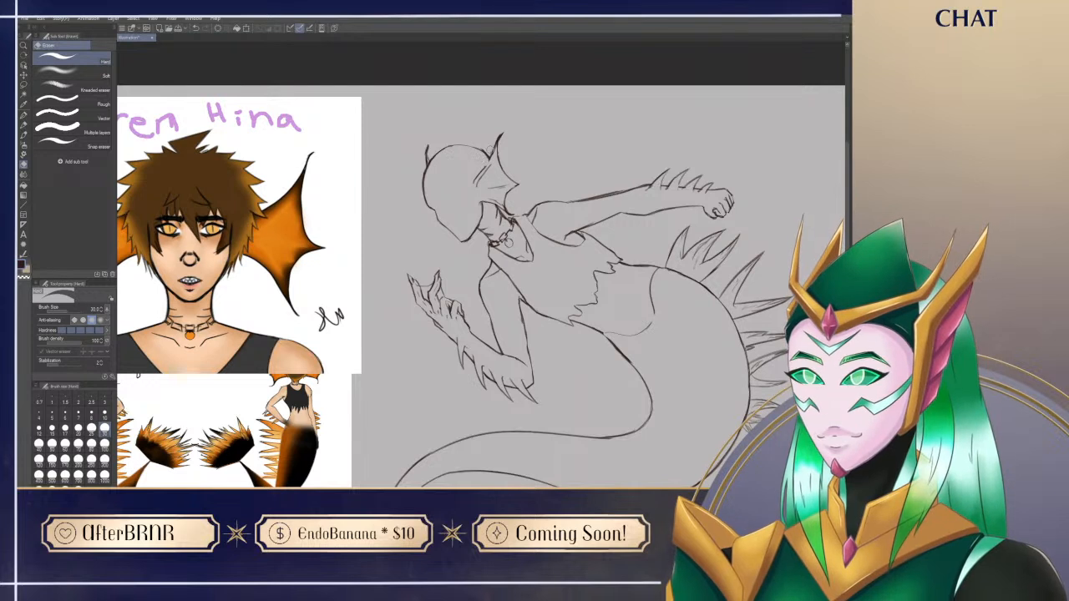
{"action": "key", "text": "p"}
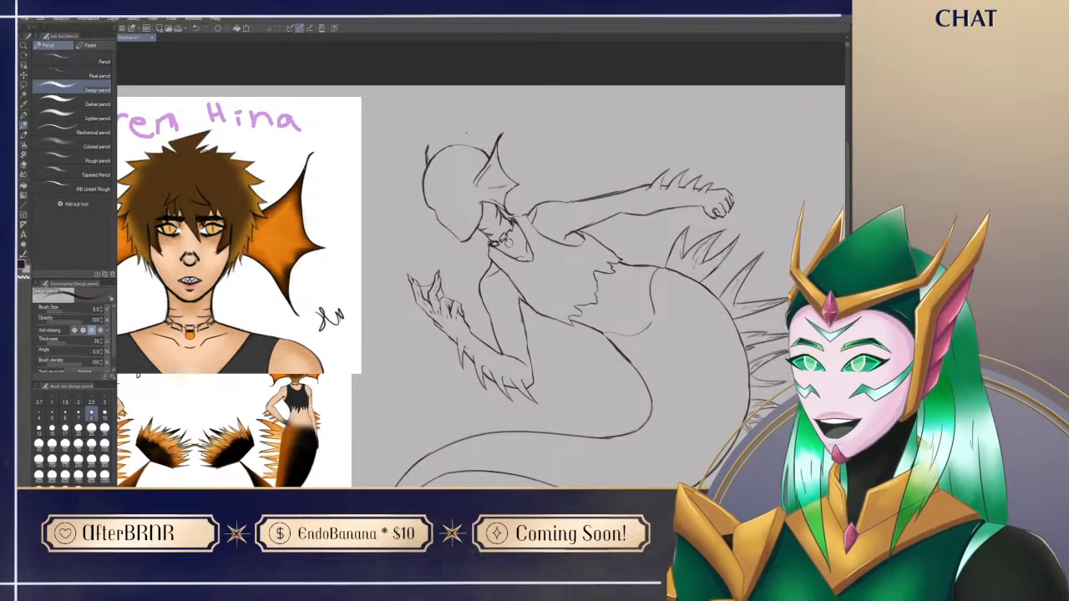
{"action": "mouse_move", "coordinate": [574, 446]}
{"action": "left_mouse_down"}
{"action": "mouse_move", "coordinate": [558, 412]}
{"action": "mouse_move", "coordinate": [551, 276]}
{"action": "left_mouse_up"}
{"action": "left_click_drag", "start_coordinate": [533, 369], "coordinate": [548, 433]}
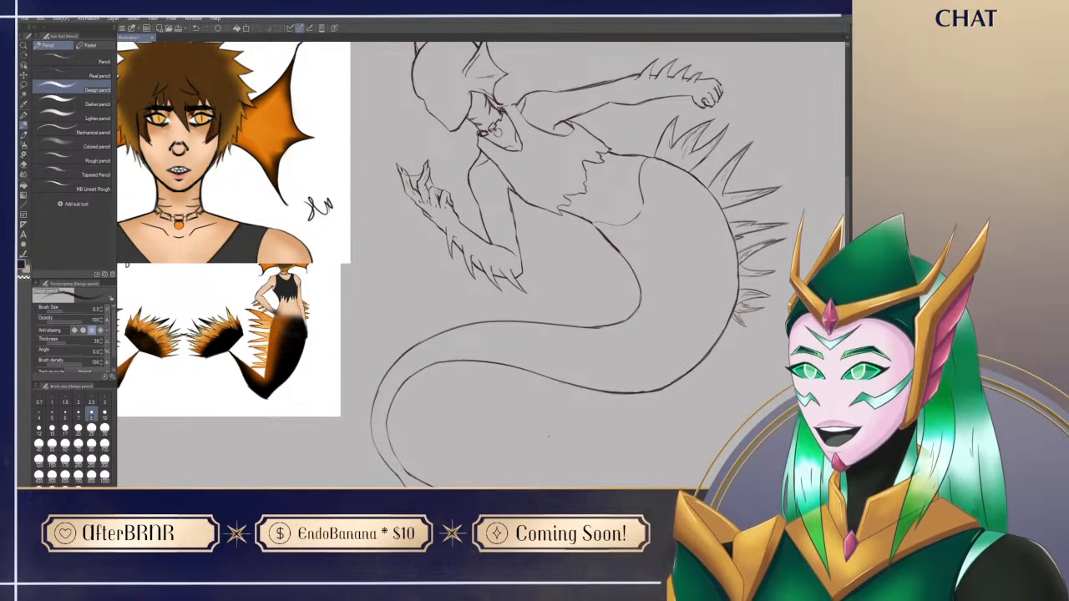
{"action": "left_click_drag", "start_coordinate": [542, 334], "coordinate": [543, 367]}
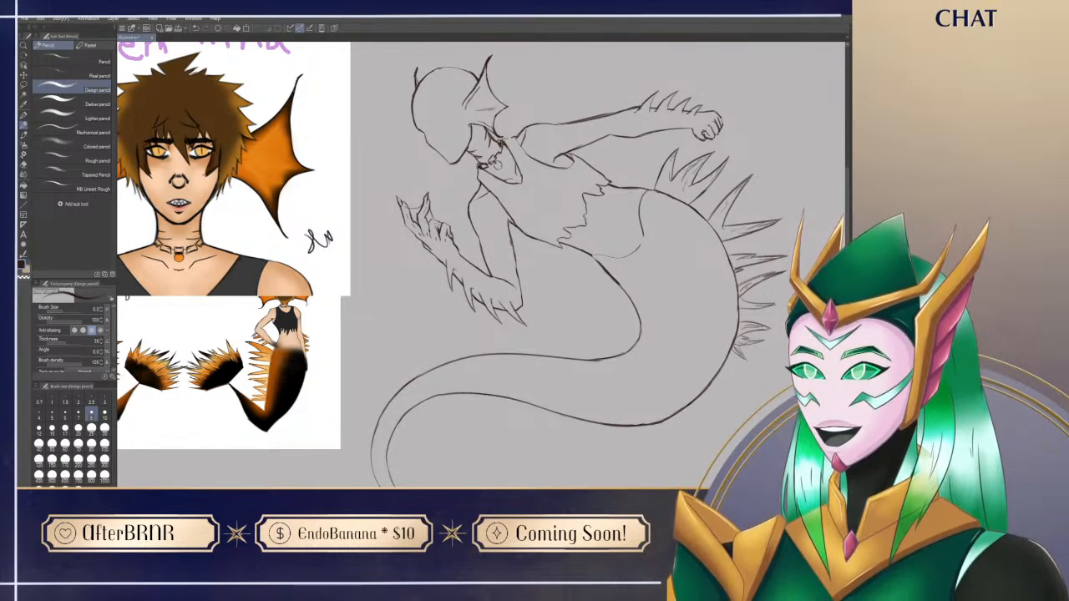
{"action": "left_click_drag", "start_coordinate": [549, 295], "coordinate": [539, 343]}
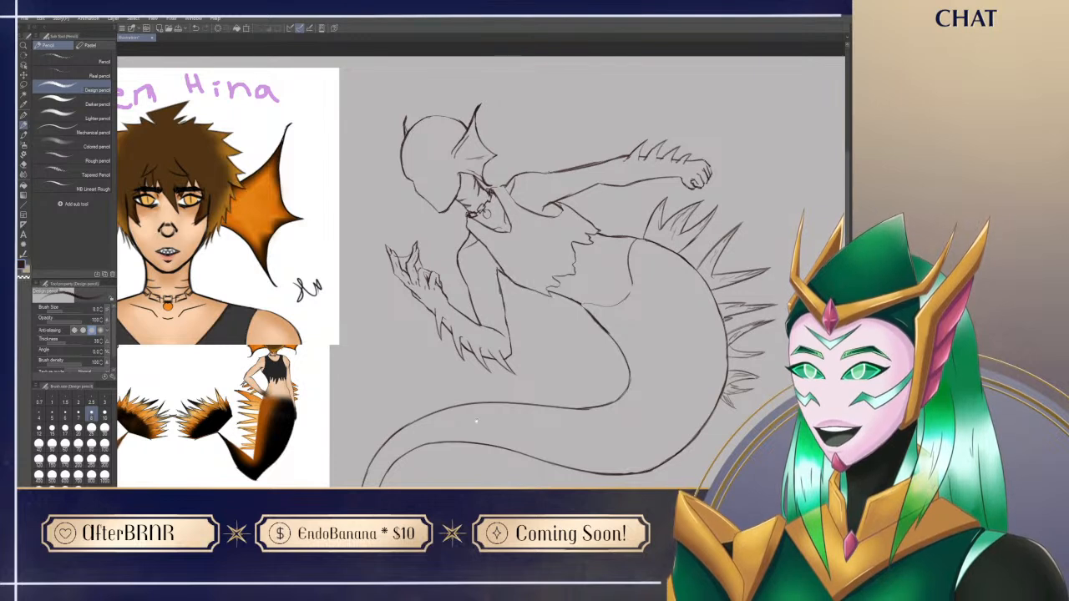
Step: Sketch an open mouth on the lower face, erasing and redrawing its lines with the design pencil
{"action": "left_click_drag", "start_coordinate": [475, 413], "coordinate": [500, 438]}
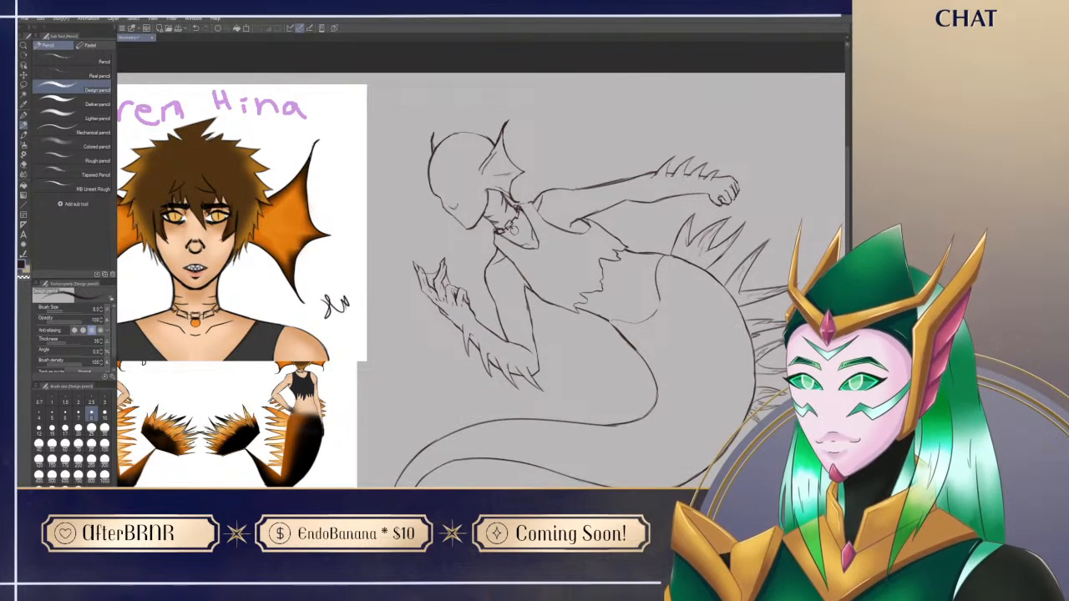
{"action": "key", "text": "e"}
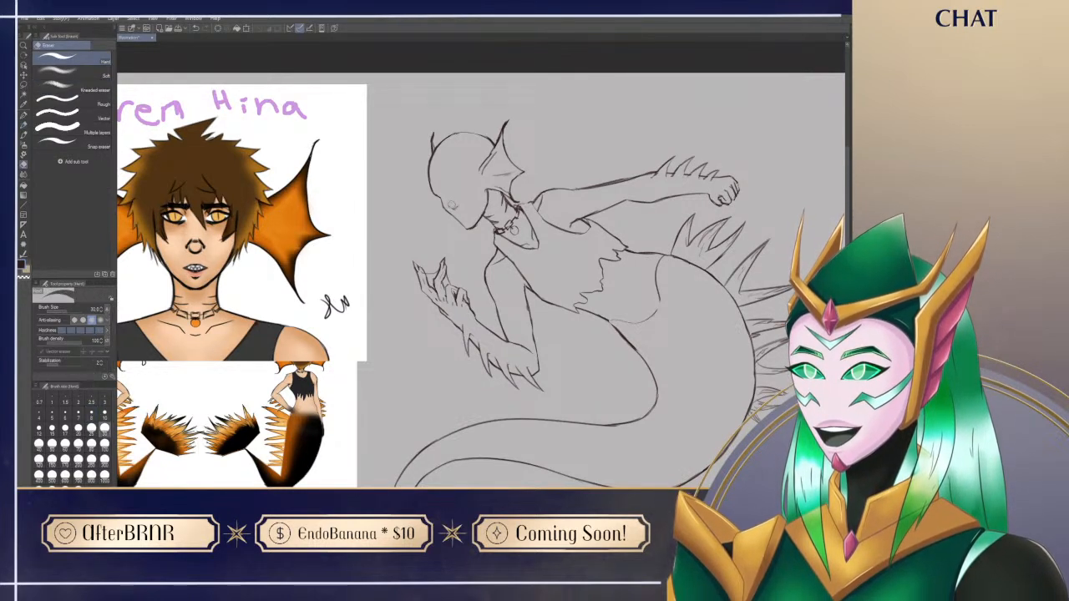
{"action": "key", "text": "p"}
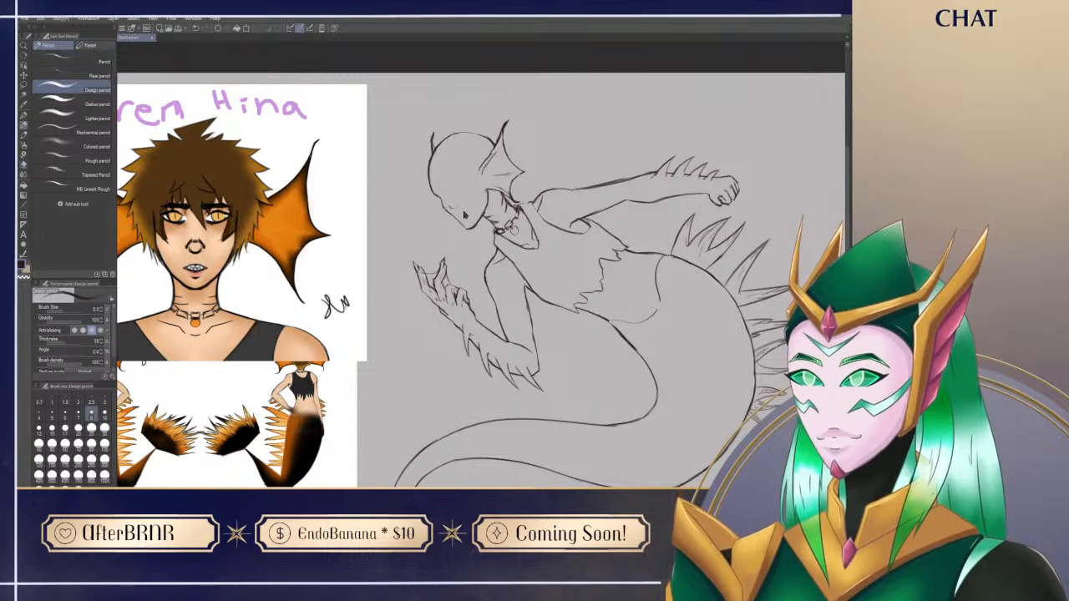
{"action": "key", "text": "e"}
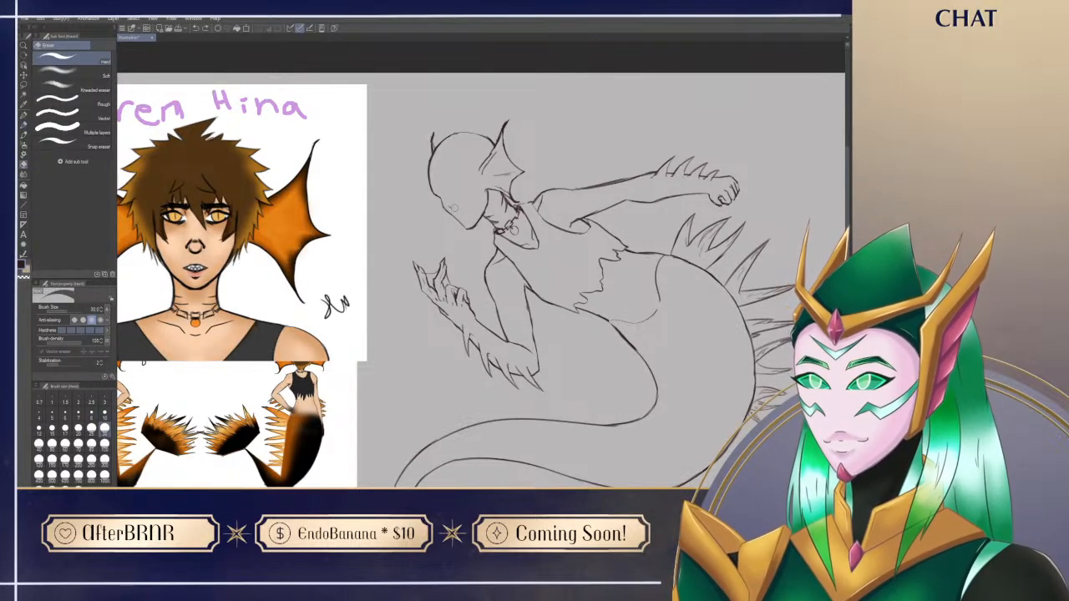
{"action": "key", "text": "p"}
{"action": "left_click_drag", "start_coordinate": [497, 419], "coordinate": [506, 417]}
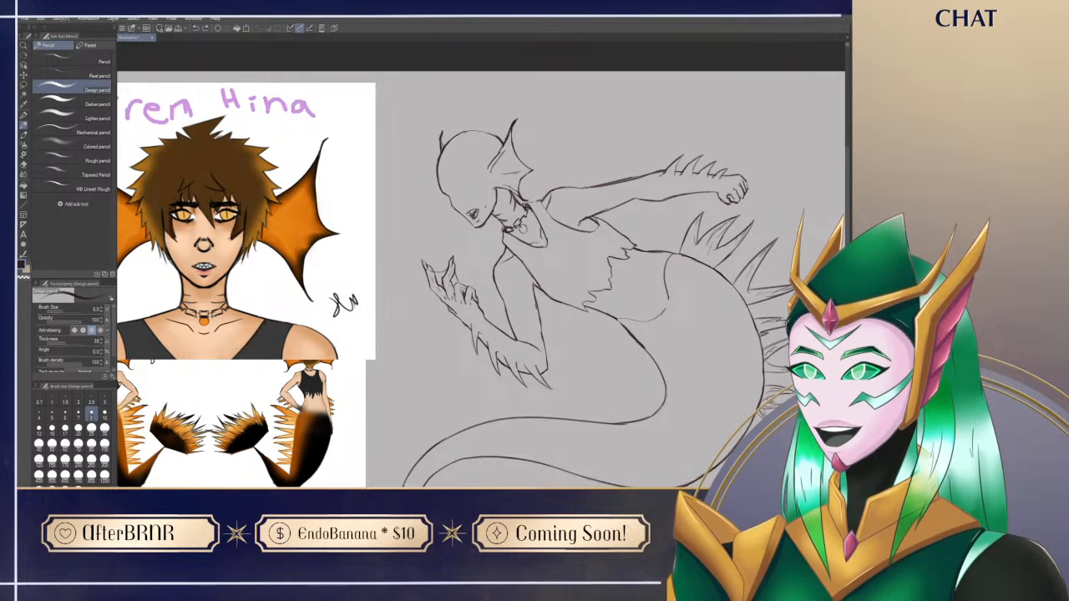
Step: Select the mouth with the lasso, transform it to fit the lower face, and clean up the surrounding lines
{"action": "left_click_drag", "start_coordinate": [566, 435], "coordinate": [544, 453]}
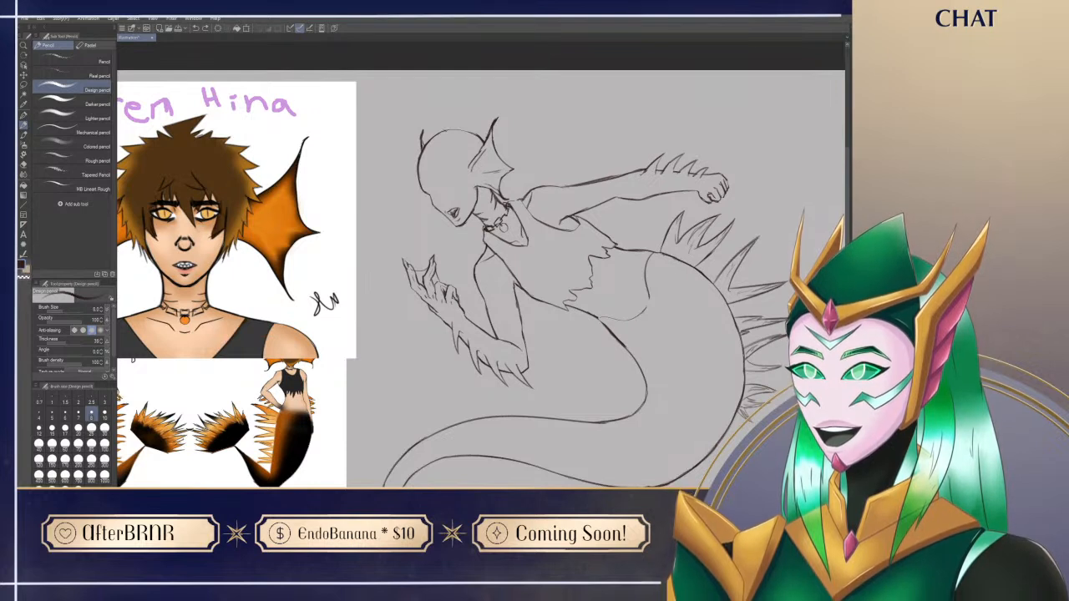
{"action": "key", "text": "m"}
{"action": "mouse_move", "coordinate": [447, 206]}
{"action": "left_mouse_down"}
{"action": "mouse_move", "coordinate": [452, 219]}
{"action": "mouse_move", "coordinate": [462, 209]}
{"action": "mouse_move", "coordinate": [449, 203]}
{"action": "left_mouse_up"}
{"action": "key", "text": "p"}
{"action": "key", "text": "ctrl+t"}
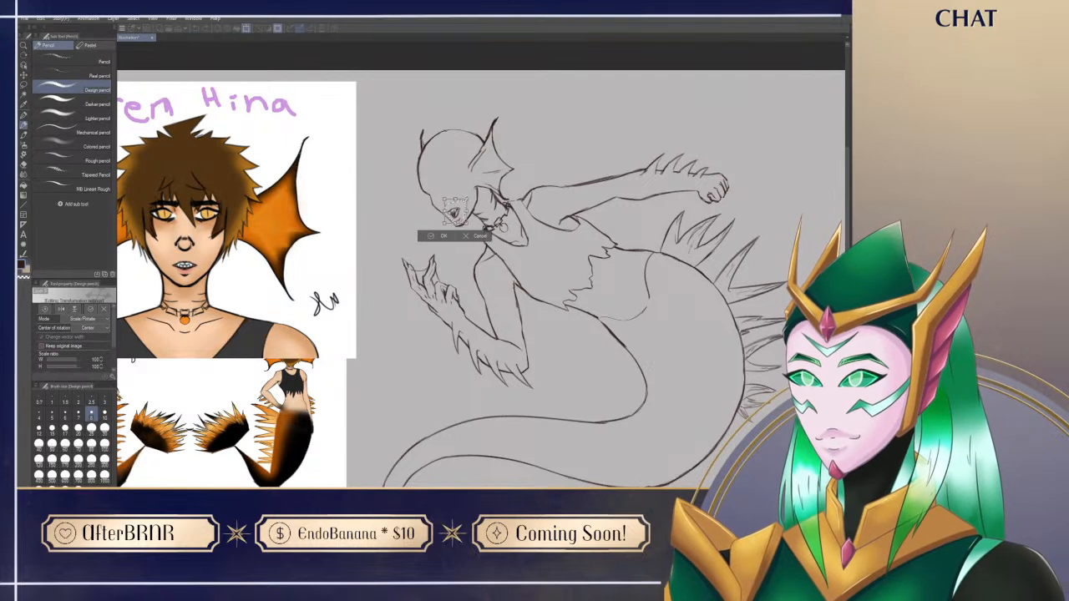
{"action": "left_click_drag", "start_coordinate": [457, 214], "coordinate": [513, 249]}
{"action": "key", "text": "Return"}
{"action": "key", "text": "ctrl+d"}
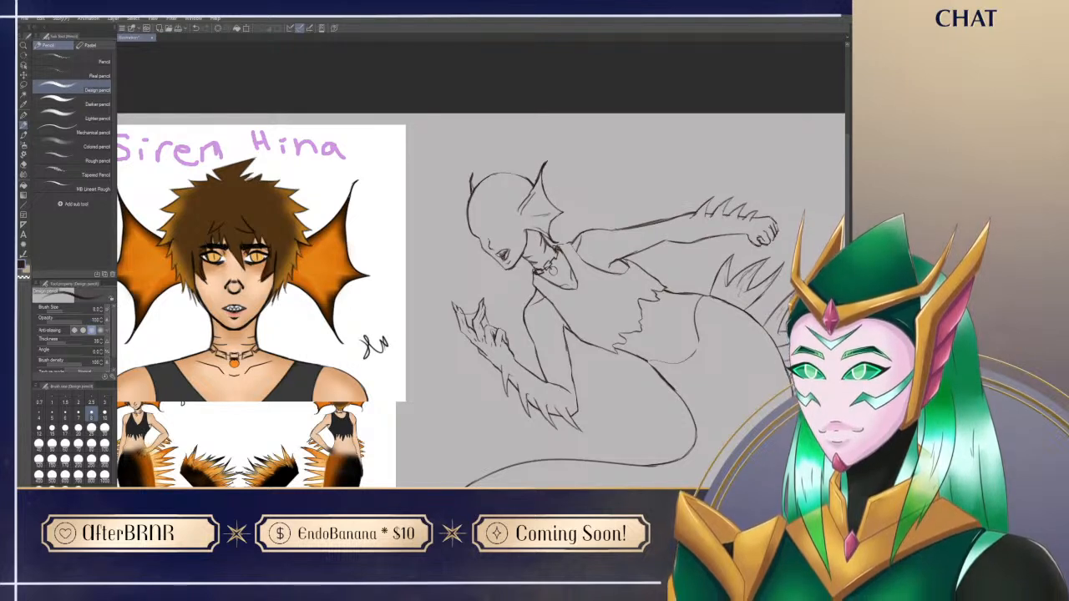
{"action": "key", "text": "e"}
{"action": "key", "text": "p"}
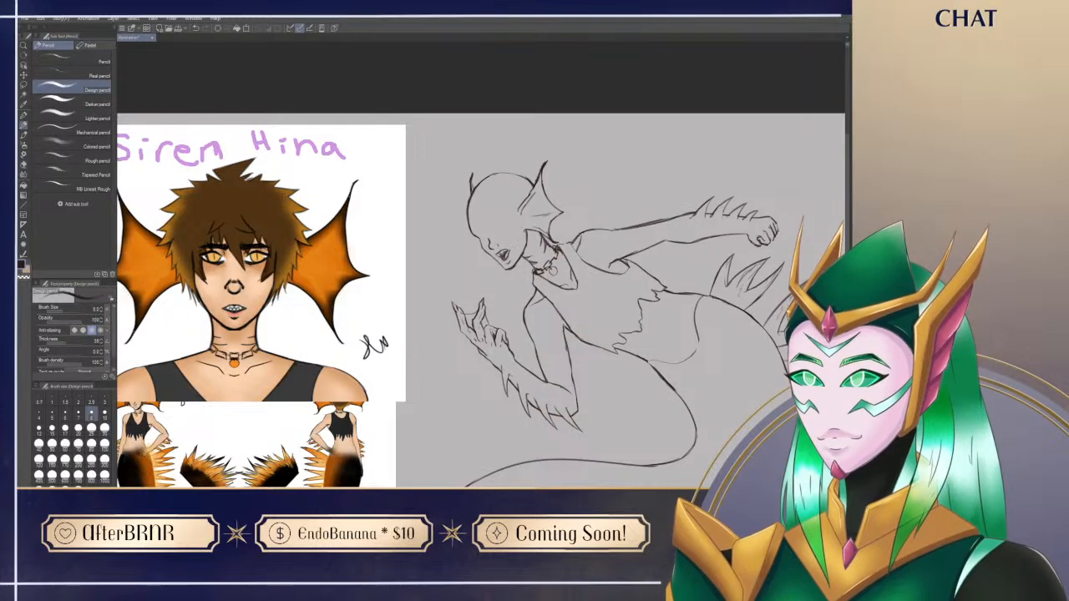
Step: Rework the jagged spikes near the outer end of the tail fin's fringe and undo the last stray stroke
{"action": "mouse_move", "coordinate": [536, 445]}
{"action": "left_mouse_down"}
{"action": "mouse_move", "coordinate": [499, 440]}
{"action": "mouse_move", "coordinate": [476, 389]}
{"action": "left_mouse_up"}
{"action": "mouse_move", "coordinate": [663, 430]}
{"action": "left_mouse_down"}
{"action": "mouse_move", "coordinate": [638, 186]}
{"action": "mouse_move", "coordinate": [635, 380]}
{"action": "mouse_move", "coordinate": [700, 226]}
{"action": "left_mouse_up"}
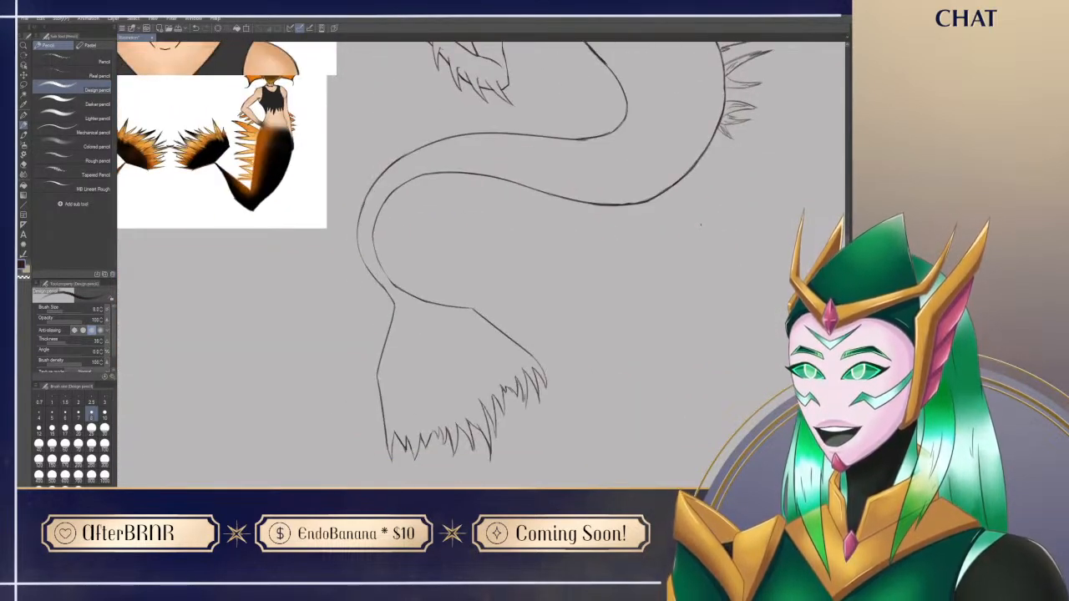
{"action": "left_click_drag", "start_coordinate": [522, 406], "coordinate": [523, 389]}
{"action": "left_click_drag", "start_coordinate": [526, 381], "coordinate": [527, 404]}
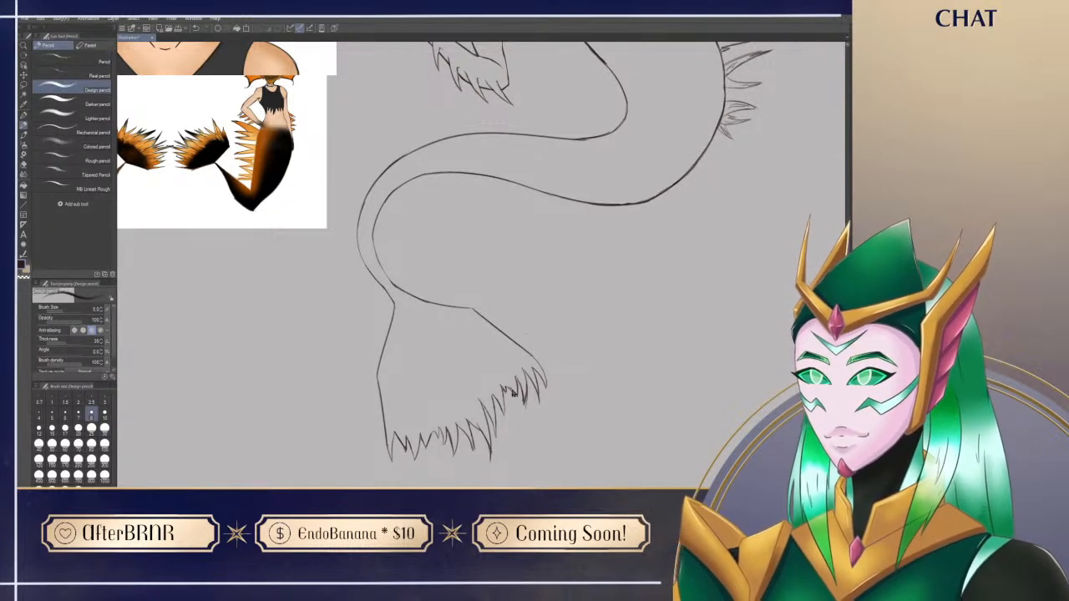
{"action": "left_click_drag", "start_coordinate": [539, 291], "coordinate": [538, 380]}
{"action": "mouse_move", "coordinate": [531, 339]}
{"action": "left_mouse_down"}
{"action": "mouse_move", "coordinate": [532, 303]}
{"action": "mouse_move", "coordinate": [558, 315]}
{"action": "left_mouse_up"}
{"action": "left_click_drag", "start_coordinate": [536, 420], "coordinate": [557, 362]}
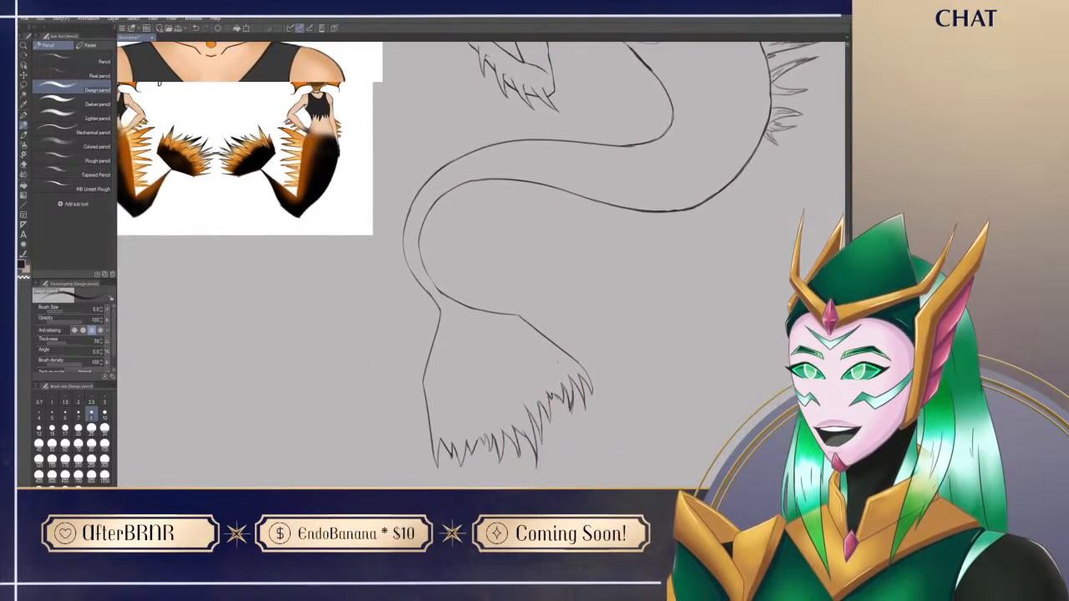
{"action": "key", "text": "ctrl+z"}
Step: Redraw the corners on the tail fin's side edge and upper edge as softer bends, erasing the old sharp points
{"action": "mouse_move", "coordinate": [426, 369]}
{"action": "left_mouse_down"}
{"action": "mouse_move", "coordinate": [421, 400]}
{"action": "mouse_move", "coordinate": [422, 382]}
{"action": "left_mouse_up"}
{"action": "key", "text": "e"}
{"action": "key", "text": "p"}
{"action": "key", "text": "e"}
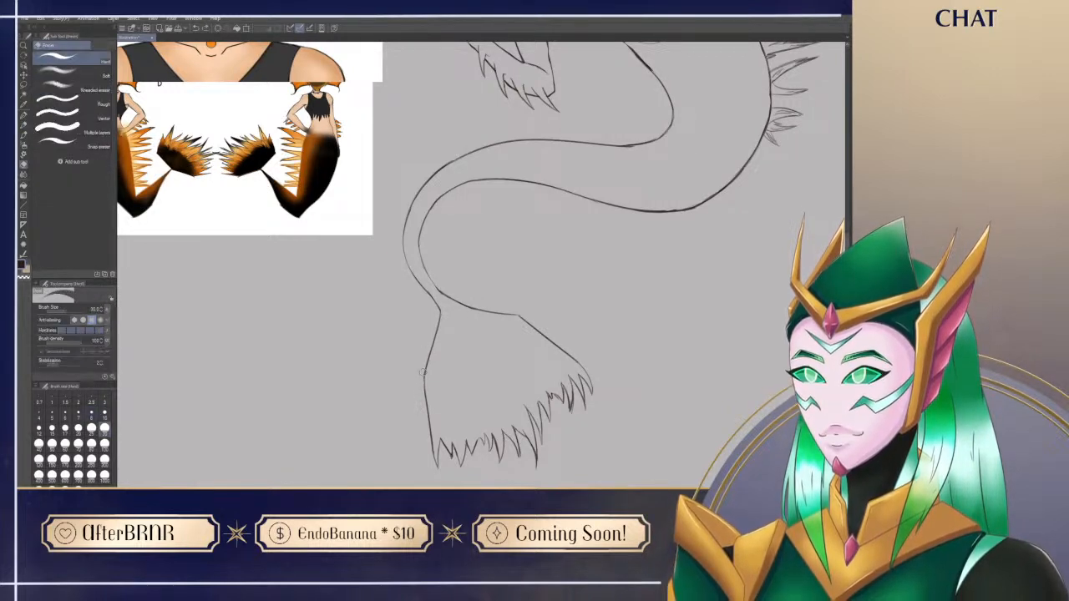
{"action": "key", "text": "p"}
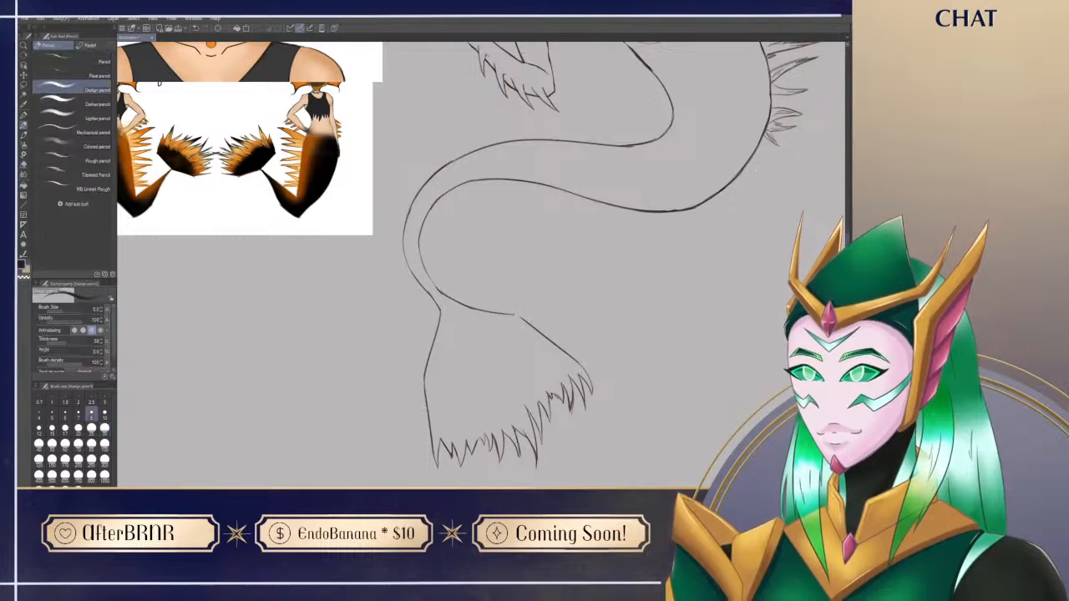
{"action": "key", "text": "r"}
{"action": "left_click_drag", "start_coordinate": [531, 324], "coordinate": [538, 318]}
{"action": "key", "text": "e"}
{"action": "key", "text": "p"}
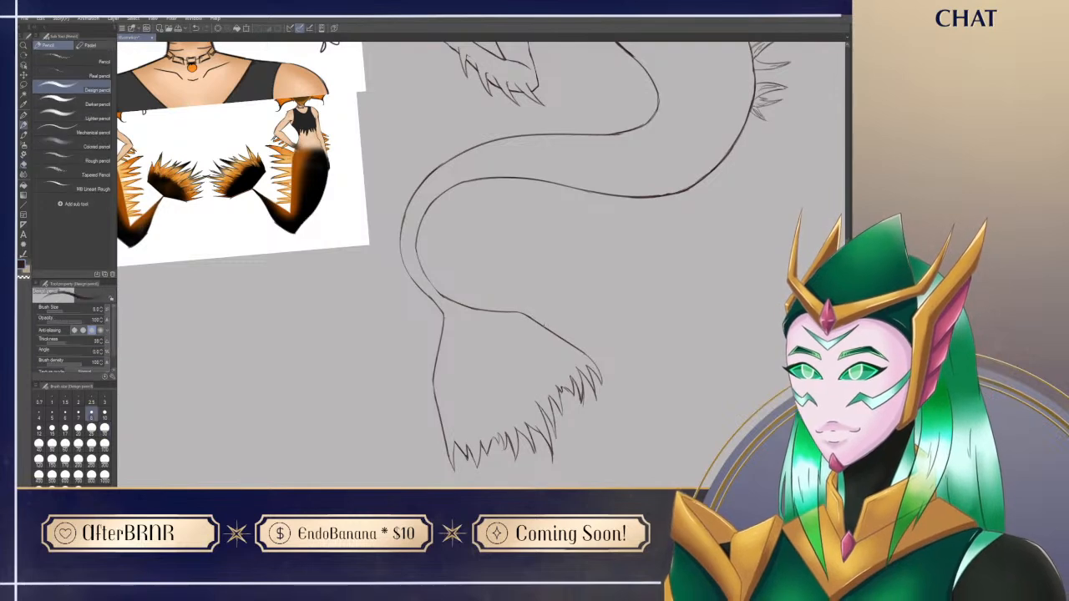
Step: Draw the near eye on the face, placing it between the nose bridge and the ear fin
{"action": "key", "text": "ctrl+at"}
{"action": "mouse_move", "coordinate": [626, 187]}
{"action": "left_mouse_down"}
{"action": "mouse_move", "coordinate": [564, 348]}
{"action": "mouse_move", "coordinate": [568, 331]}
{"action": "mouse_move", "coordinate": [655, 334]}
{"action": "left_mouse_up"}
{"action": "left_click_drag", "start_coordinate": [353, 324], "coordinate": [339, 302]}
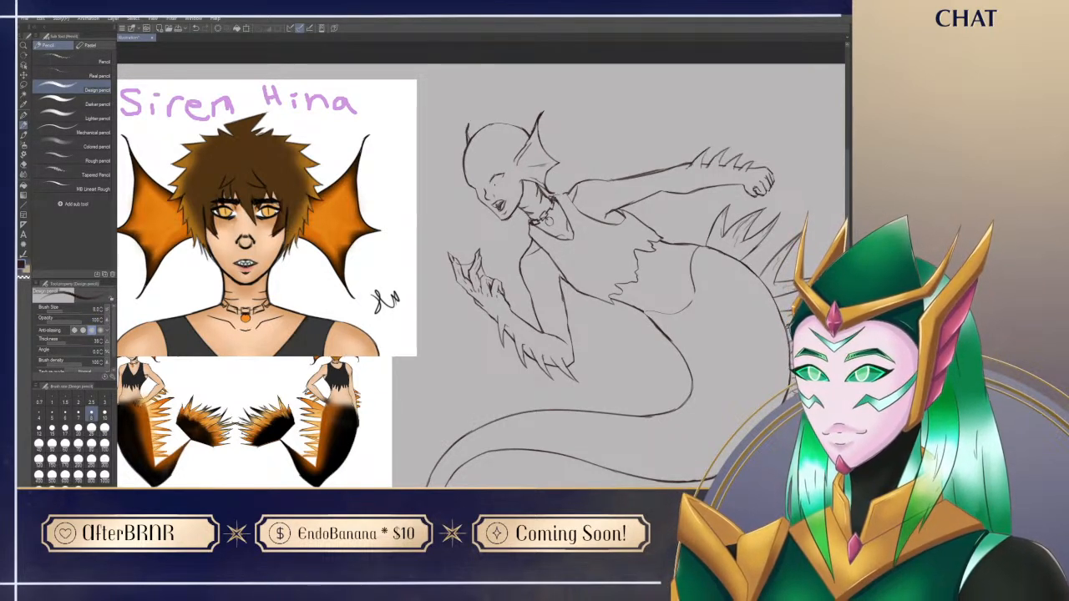
{"action": "key", "text": "r"}
{"action": "left_click_drag", "start_coordinate": [591, 280], "coordinate": [582, 313]}
{"action": "left_click_drag", "start_coordinate": [516, 185], "coordinate": [525, 193]}
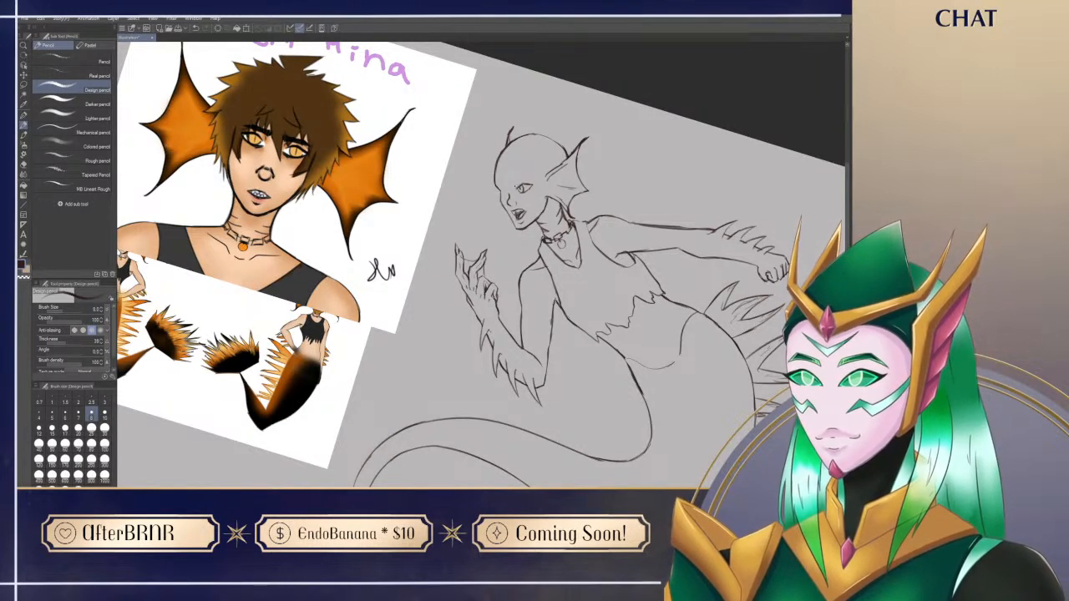
Step: Add a sharply angled, angry eyebrow above the near eye, clean up its lines, and reset the canvas rotation
{"action": "left_click_drag", "start_coordinate": [514, 178], "coordinate": [526, 175]}
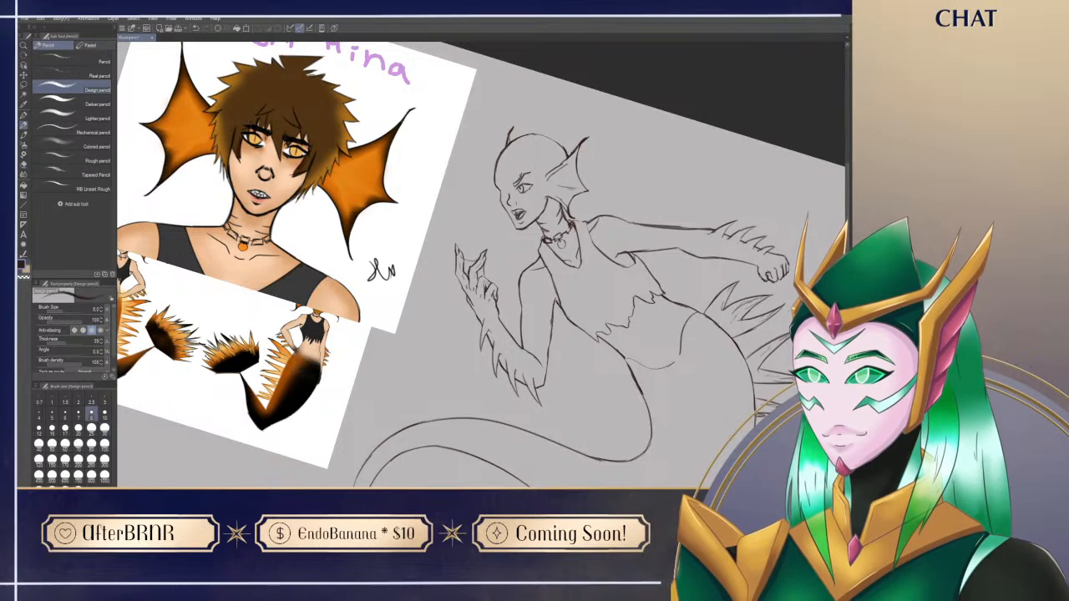
{"action": "key", "text": "e"}
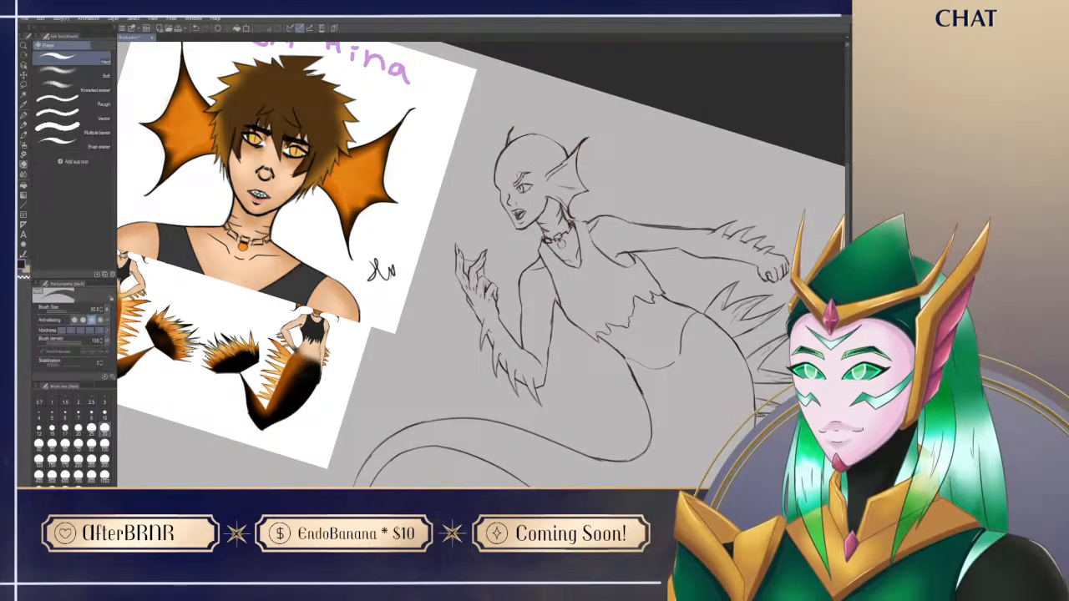
{"action": "key", "text": "p"}
{"action": "key", "text": "ctrl+at"}
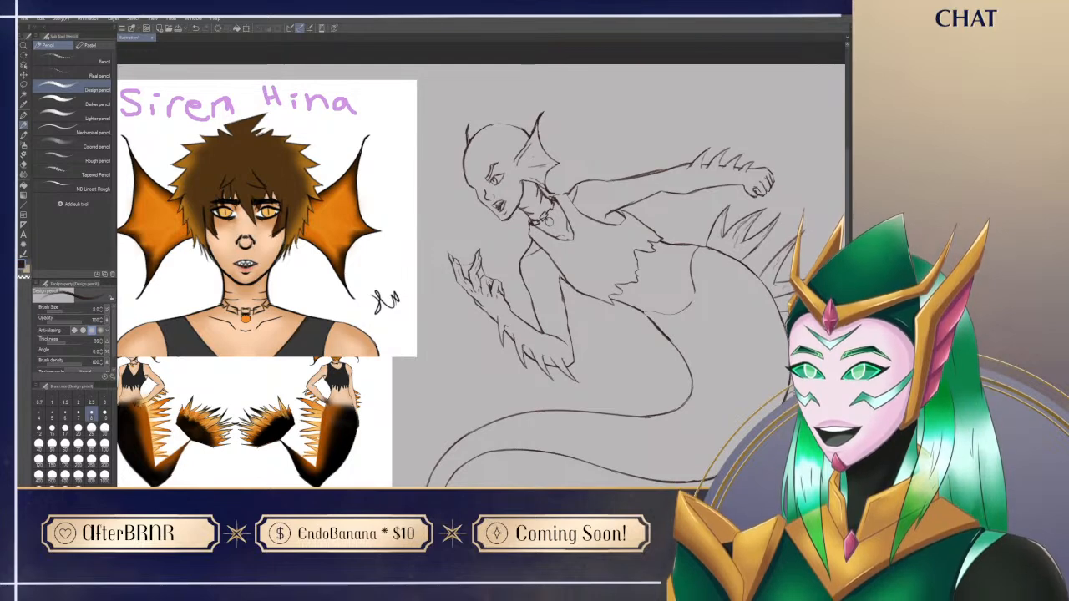
Step: Lasso the fist of the outstretched arm and enlarge it to 115%
{"action": "left_click_drag", "start_coordinate": [550, 358], "coordinate": [547, 331]}
{"action": "left_click_drag", "start_coordinate": [524, 422], "coordinate": [477, 401]}
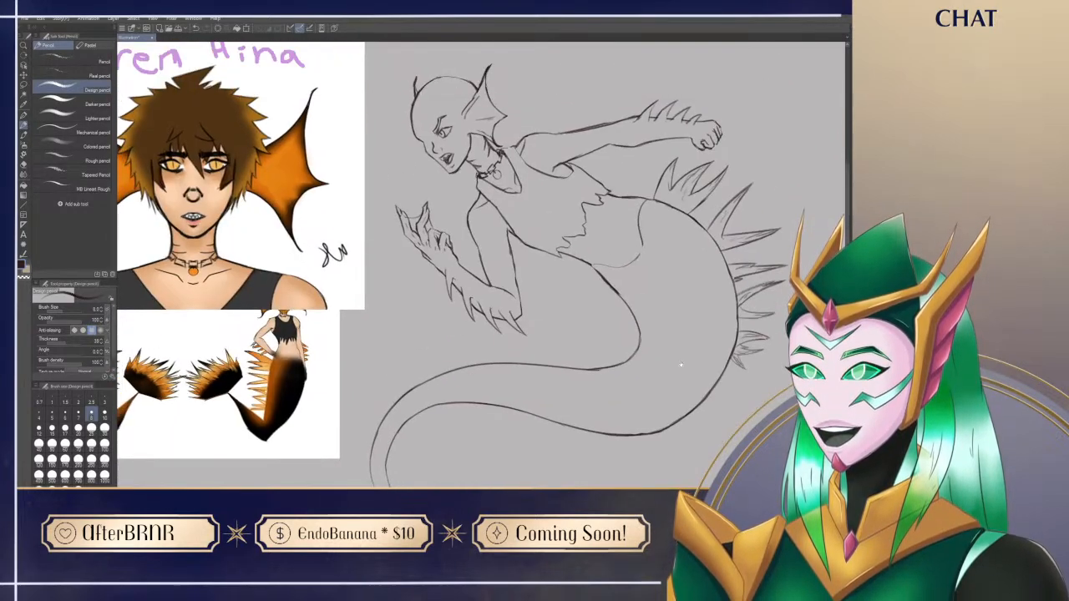
{"action": "left_click_drag", "start_coordinate": [681, 366], "coordinate": [665, 404]}
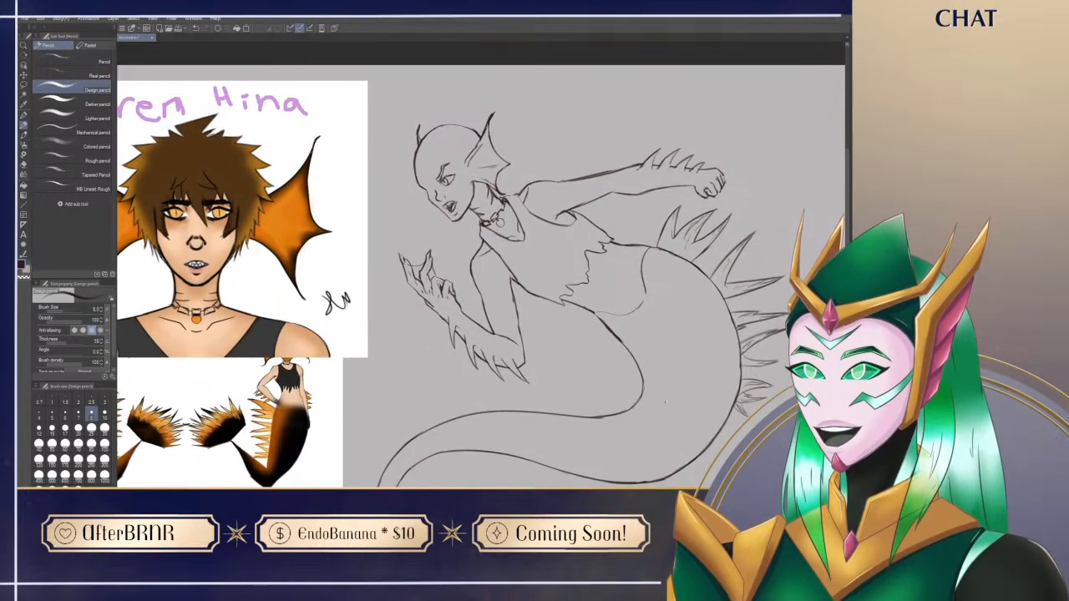
{"action": "left_click_drag", "start_coordinate": [594, 403], "coordinate": [571, 424]}
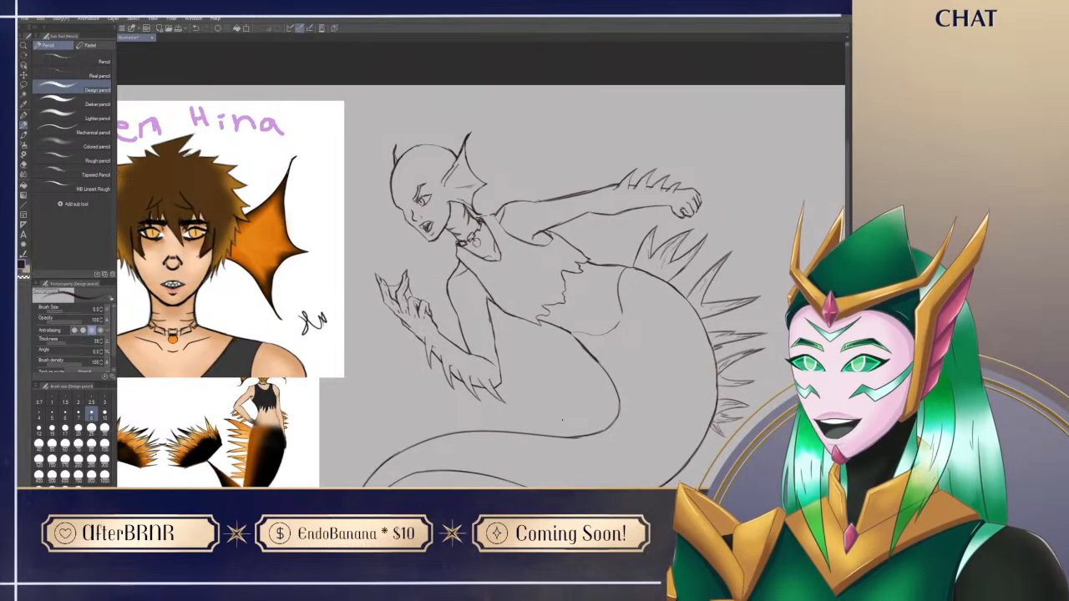
{"action": "key", "text": "m"}
{"action": "left_click_drag", "start_coordinate": [678, 222], "coordinate": [693, 178]}
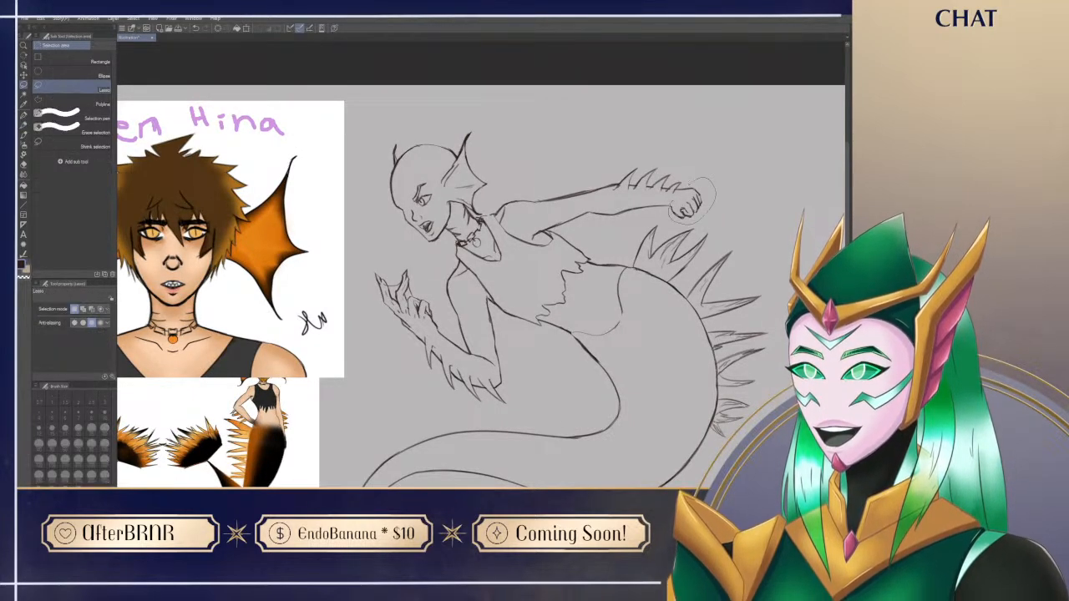
{"action": "key", "text": "p"}
{"action": "left_click_drag", "start_coordinate": [671, 216], "coordinate": [719, 227]}
{"action": "key", "text": "ctrl+t"}
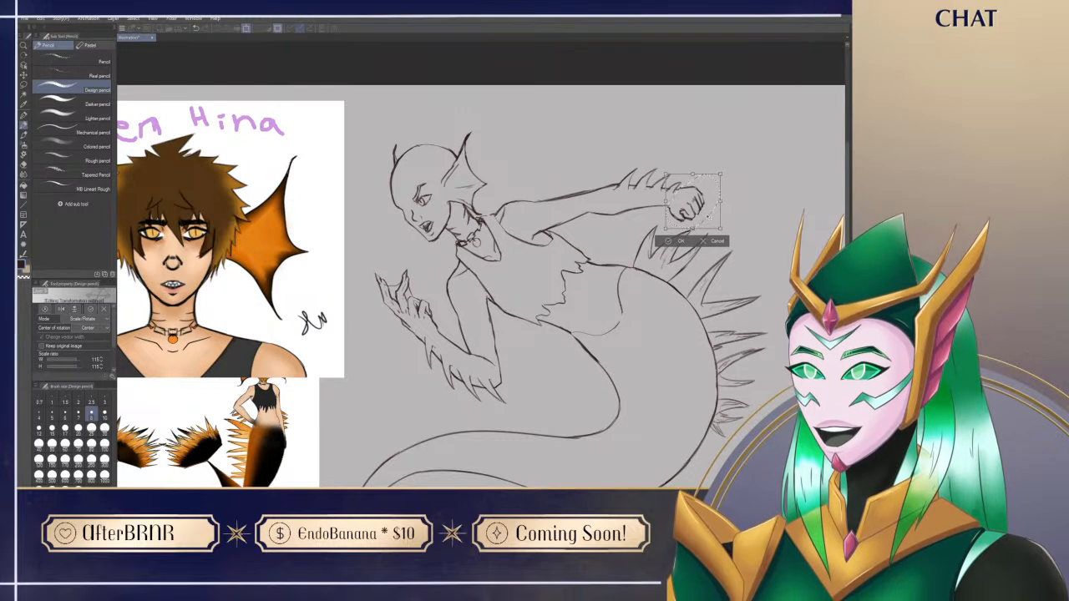
{"action": "key", "text": "Return"}
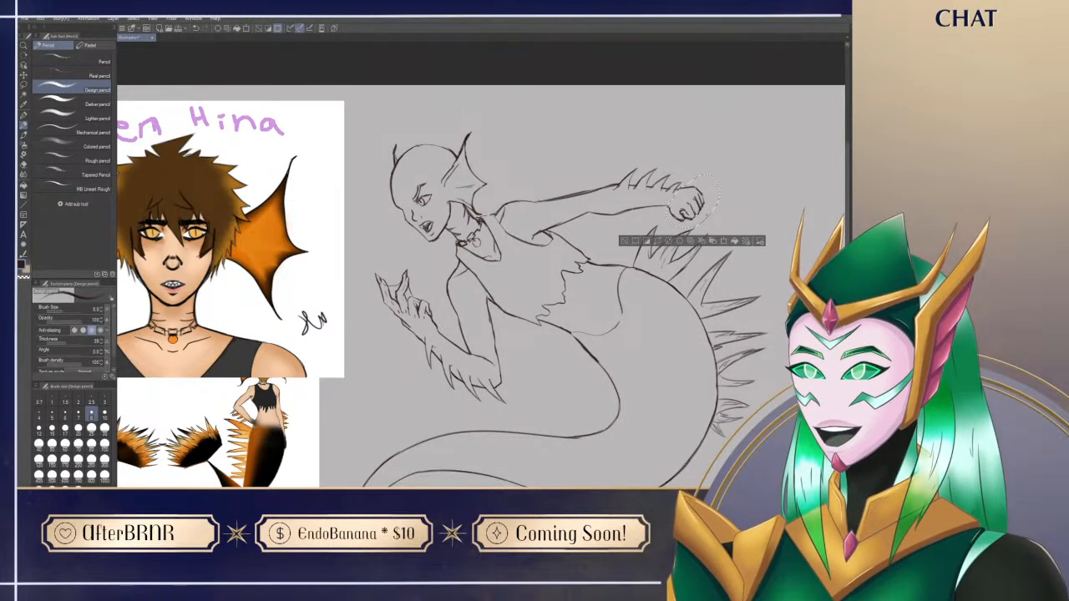
Step: Deselect the enlarged fist, then erase and redraw the wrist lines so the hand joins the forearm cleanly
{"action": "key", "text": "e"}
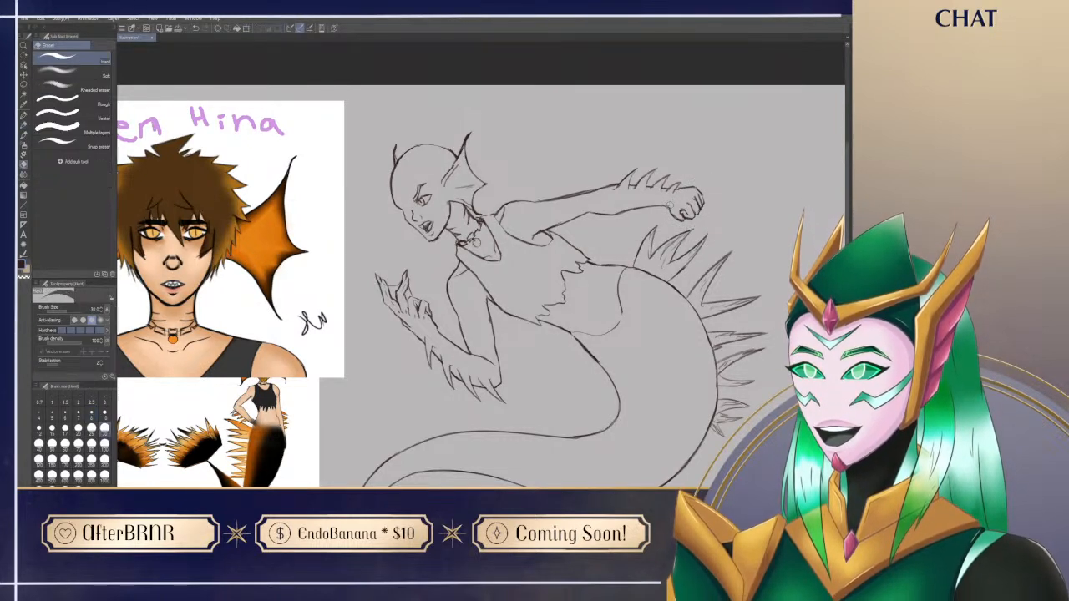
{"action": "key", "text": "p"}
{"action": "key", "text": "e"}
{"action": "left_click_drag", "start_coordinate": [664, 207], "coordinate": [685, 188]}
{"action": "key", "text": "p"}
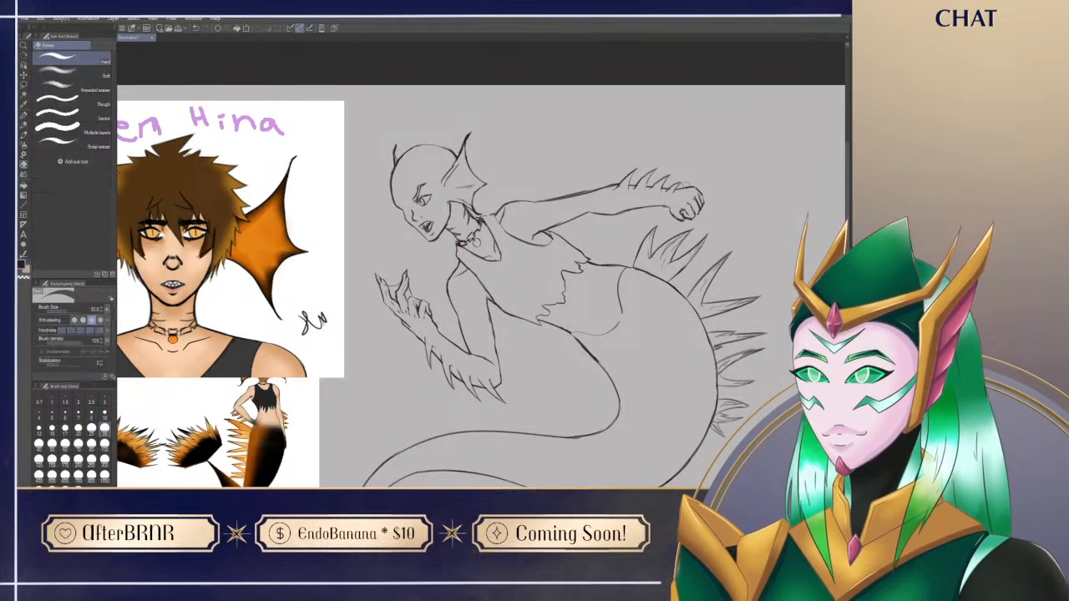
{"action": "key", "text": "e"}
{"action": "key", "text": "p"}
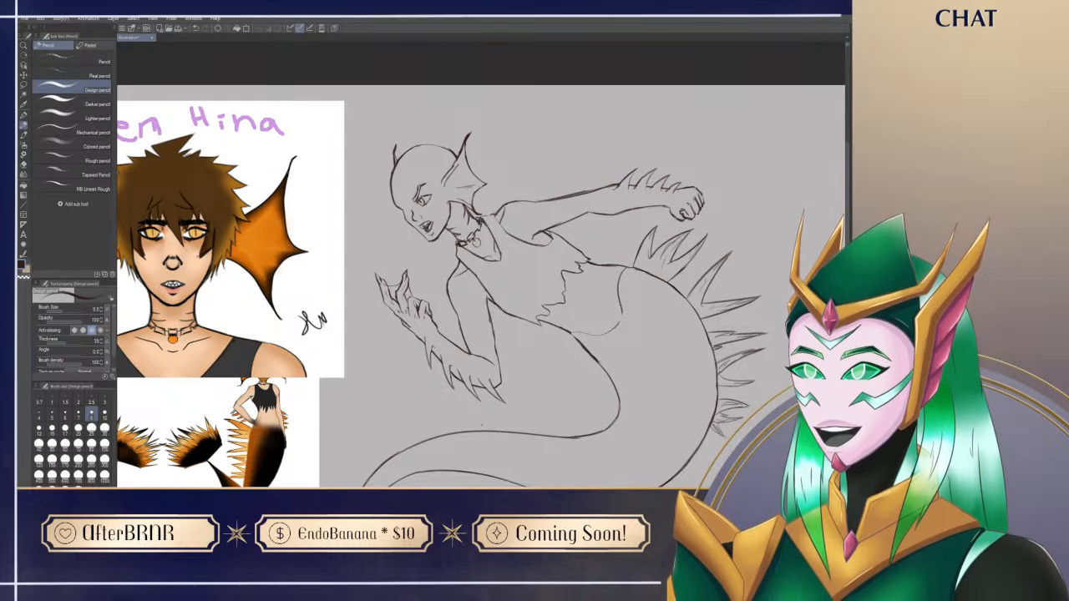
Step: Refine the forehead and brow area of the face, alternating small erasures and pencil strokes with the canvas tilted
{"action": "left_click_drag", "start_coordinate": [550, 415], "coordinate": [610, 409]}
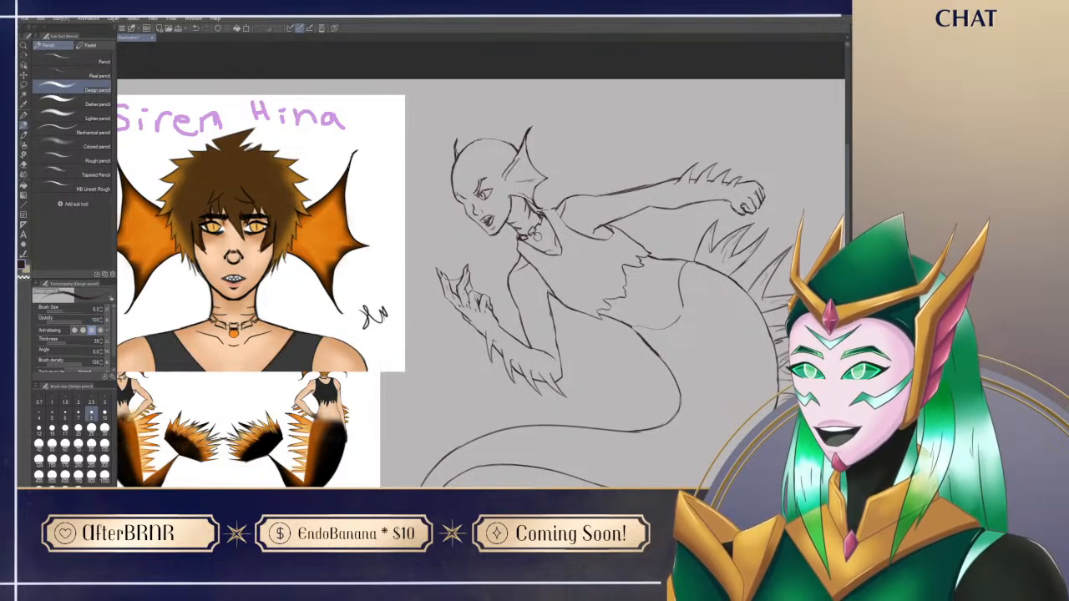
{"action": "key", "text": "e"}
{"action": "key", "text": "r"}
{"action": "left_click_drag", "start_coordinate": [442, 166], "coordinate": [453, 161]}
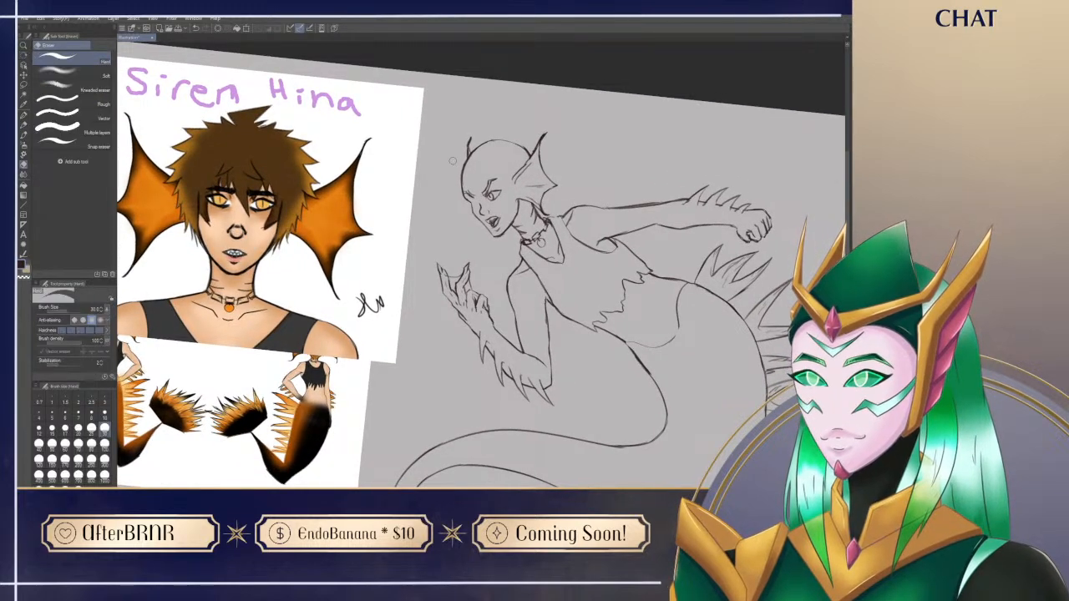
{"action": "key", "text": "p"}
{"action": "key", "text": "e"}
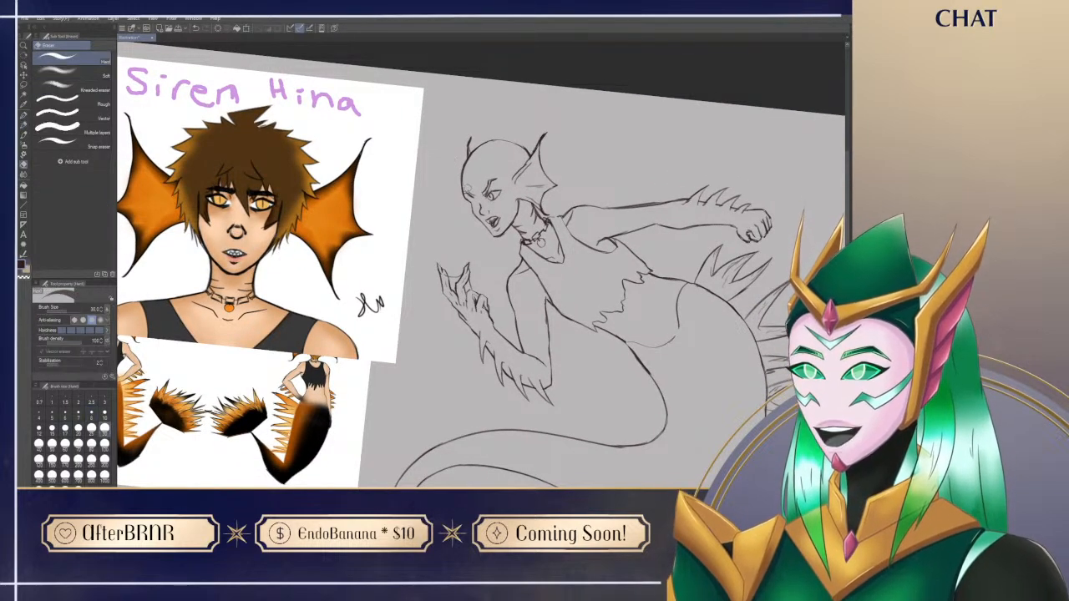
{"action": "key", "text": "p"}
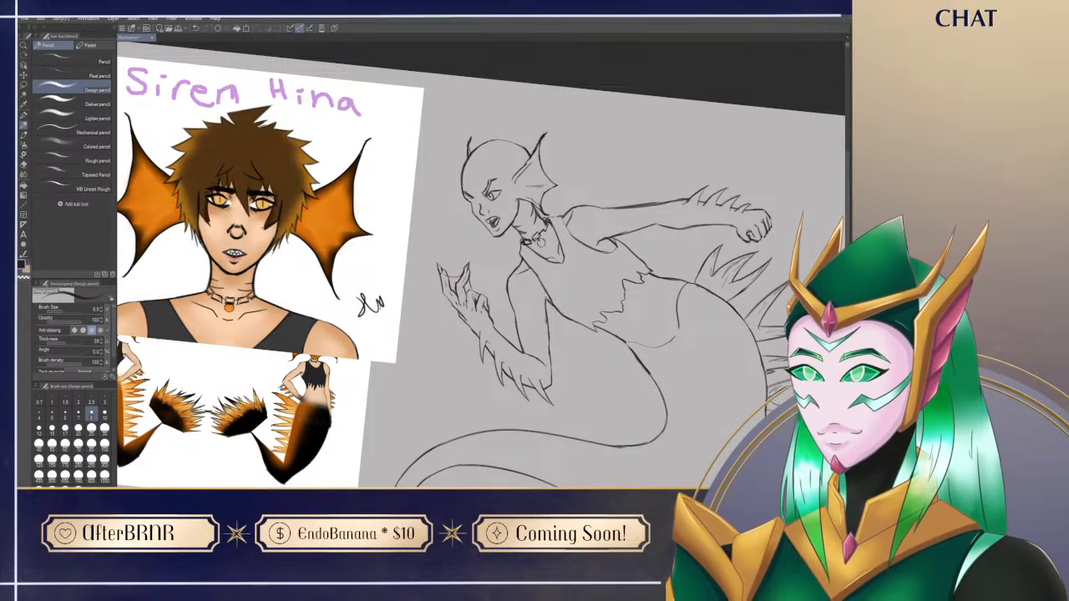
{"action": "key", "text": "e"}
{"action": "key", "text": "p"}
{"action": "key", "text": "e"}
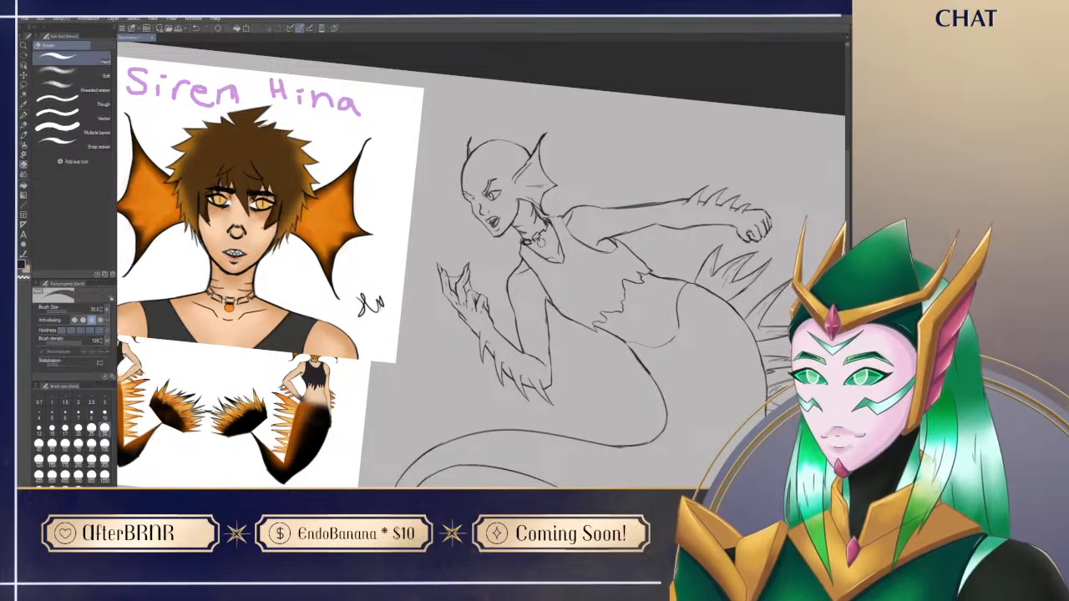
{"action": "key", "text": "p"}
{"action": "left_click_drag", "start_coordinate": [501, 259], "coordinate": [519, 249]}
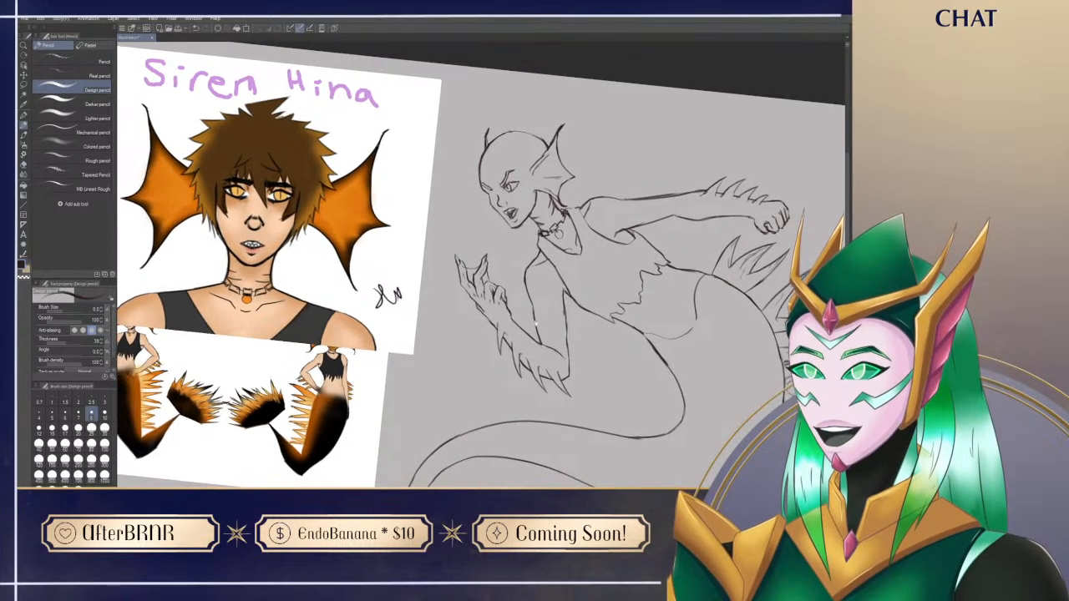
Step: Reset the canvas rotation and retouch the lines of the face and near ear fin with small erasures and pencil strokes
{"action": "key", "text": "ctrl+at"}
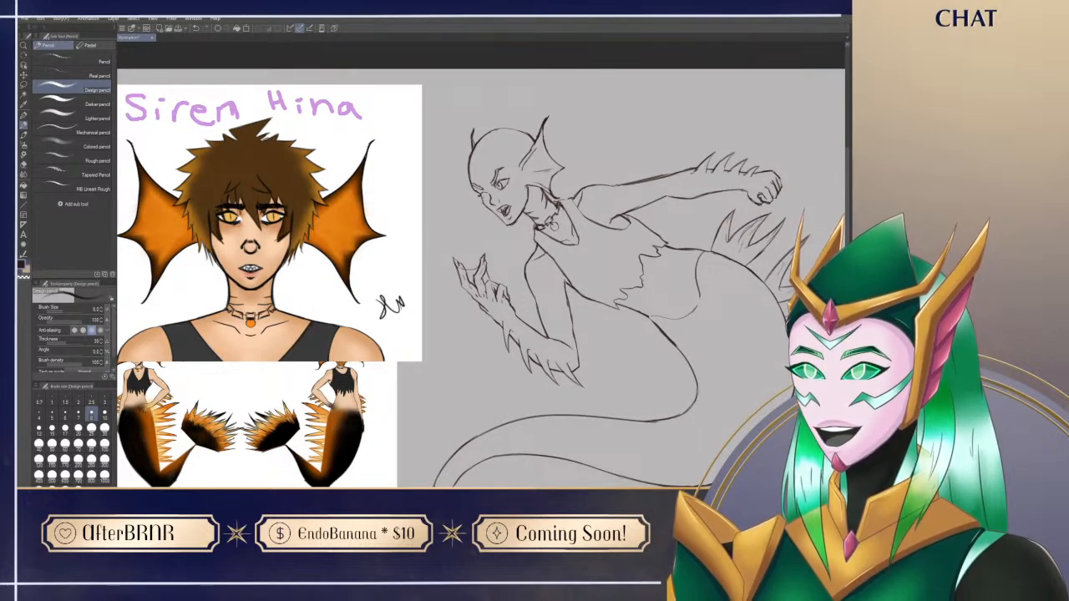
{"action": "key", "text": "e"}
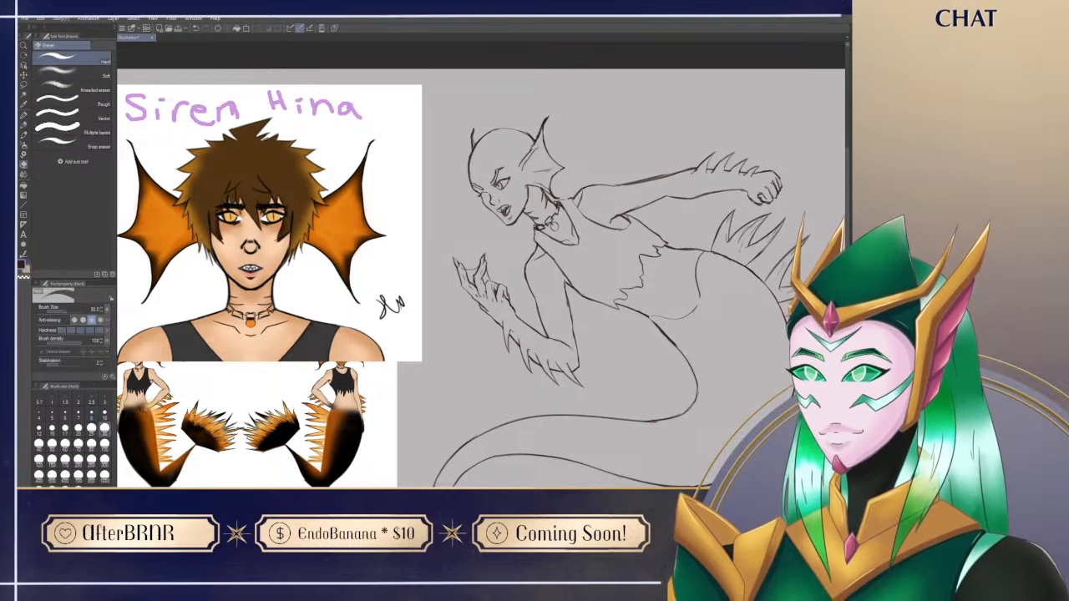
{"action": "key", "text": "p"}
{"action": "key", "text": "e"}
{"action": "left_click_drag", "start_coordinate": [534, 150], "coordinate": [521, 177]}
{"action": "key", "text": "p"}
{"action": "key", "text": "e"}
{"action": "key", "text": "p"}
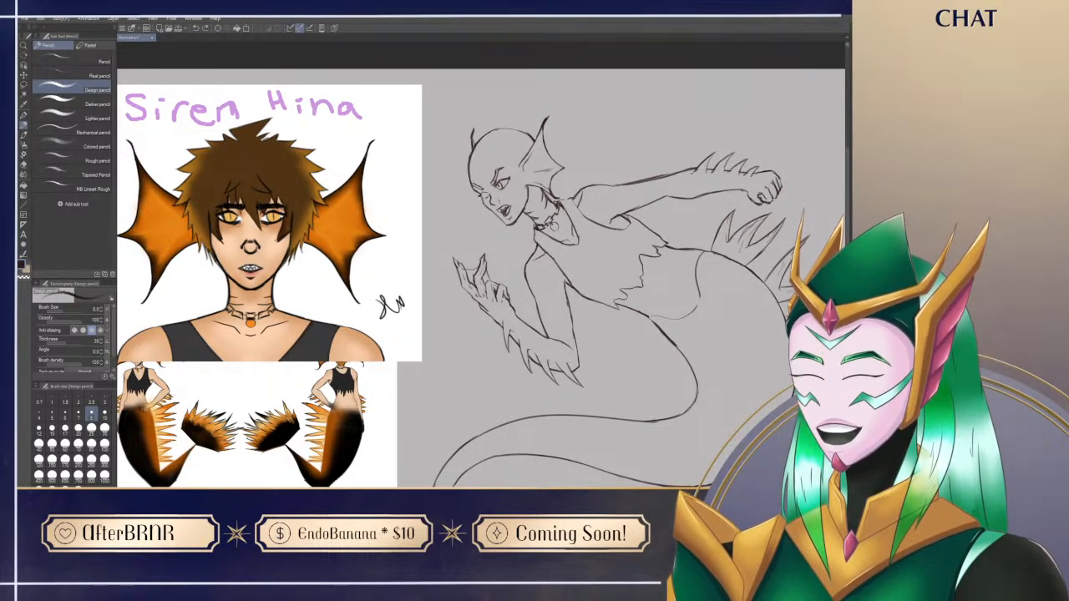
{"action": "left_click_drag", "start_coordinate": [502, 273], "coordinate": [556, 271]}
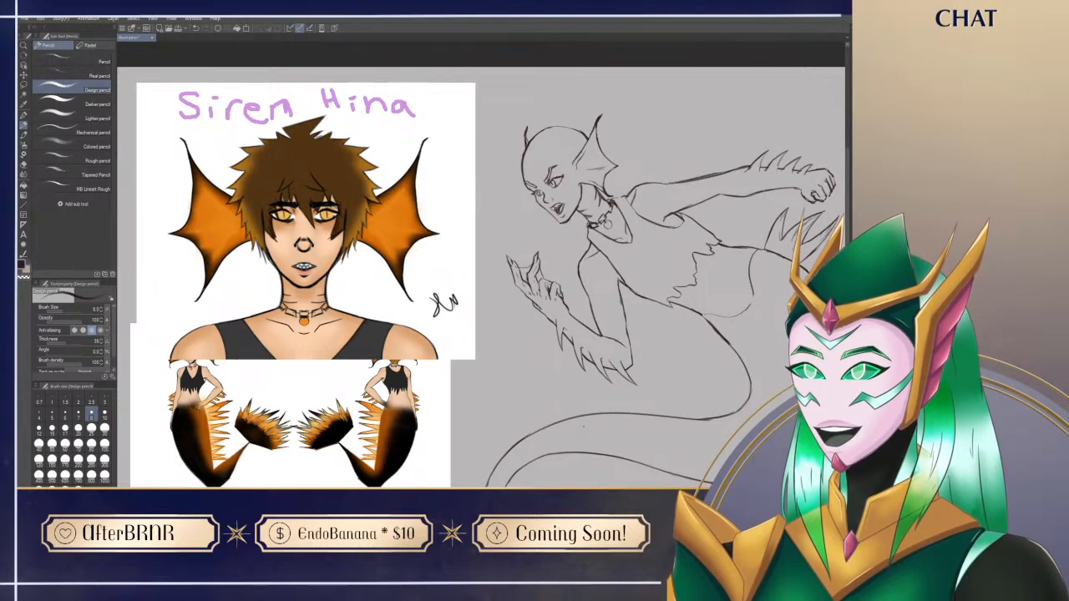
{"action": "left_click_drag", "start_coordinate": [721, 447], "coordinate": [653, 425]}
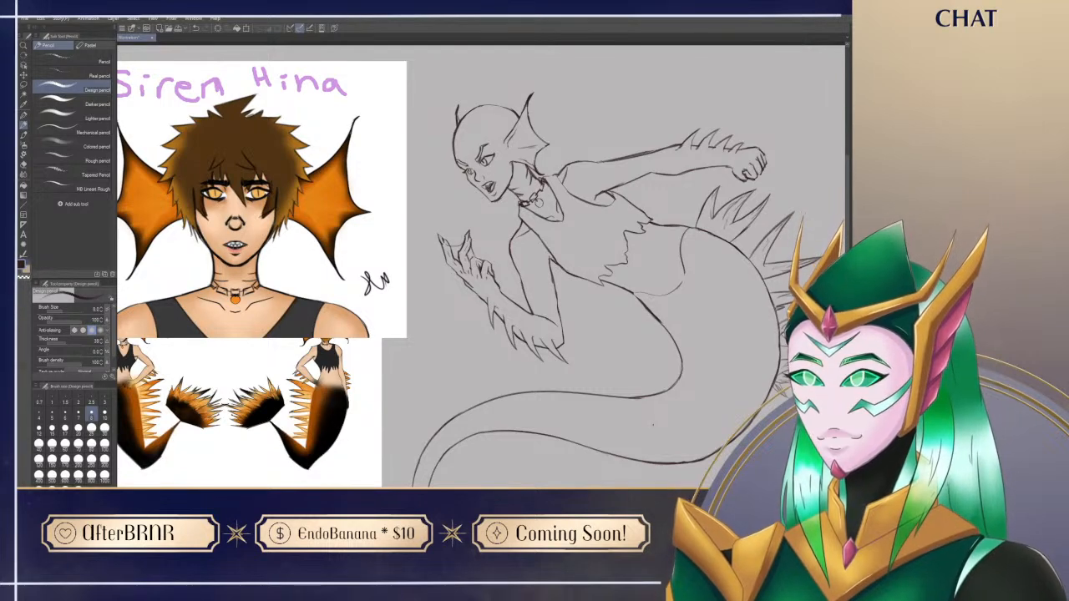
{"action": "left_click_drag", "start_coordinate": [537, 405], "coordinate": [531, 395]}
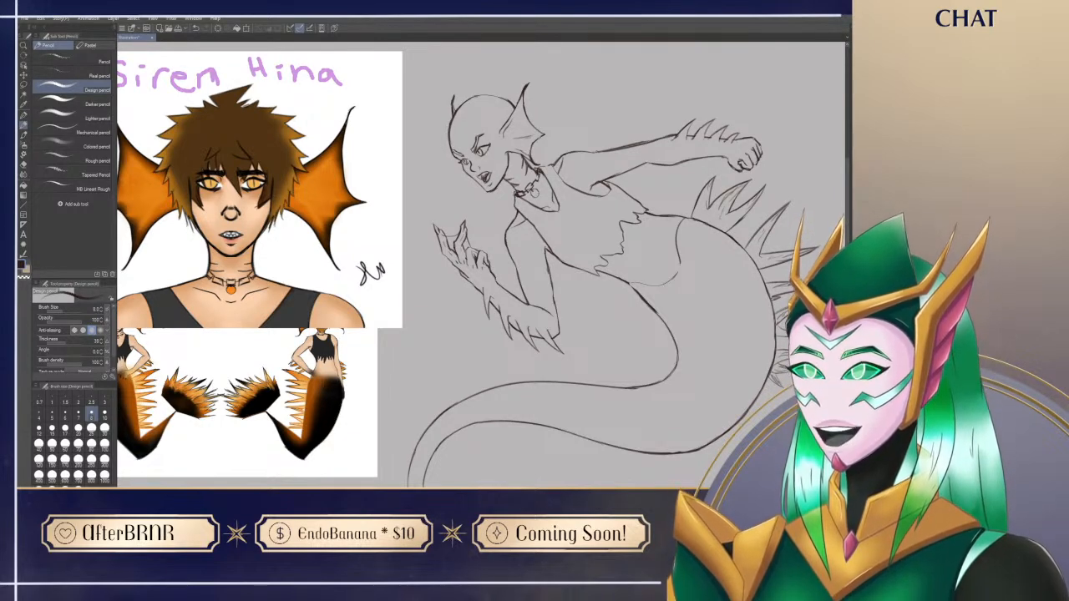
{"action": "left_click_drag", "start_coordinate": [637, 383], "coordinate": [612, 392]}
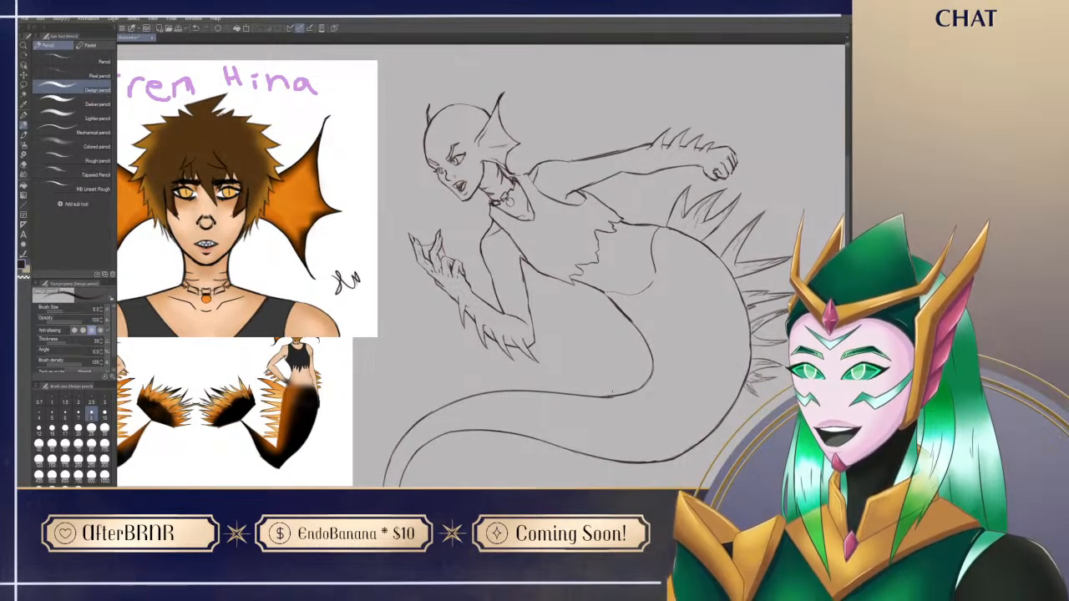
{"action": "mouse_move", "coordinate": [613, 392]}
{"action": "left_mouse_down"}
{"action": "mouse_move", "coordinate": [599, 410]}
{"action": "mouse_move", "coordinate": [613, 406]}
{"action": "left_mouse_up"}
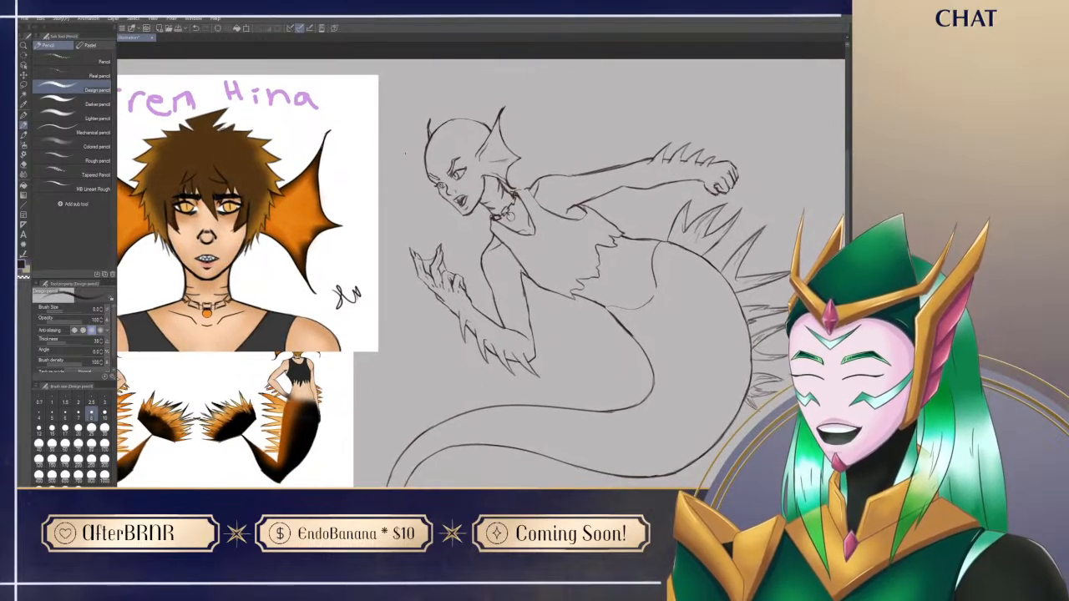
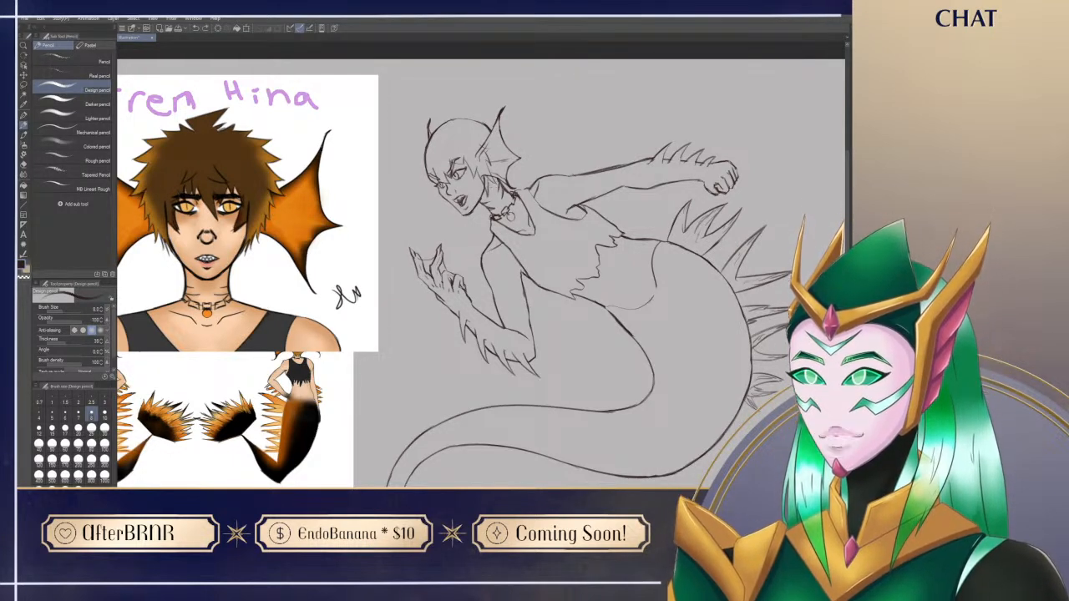
Step: Sketch short hair strands along the temple in front of the siren's ear fin with the Design pencil, cleaning up with the Hard eraser
{"action": "key", "text": "e"}
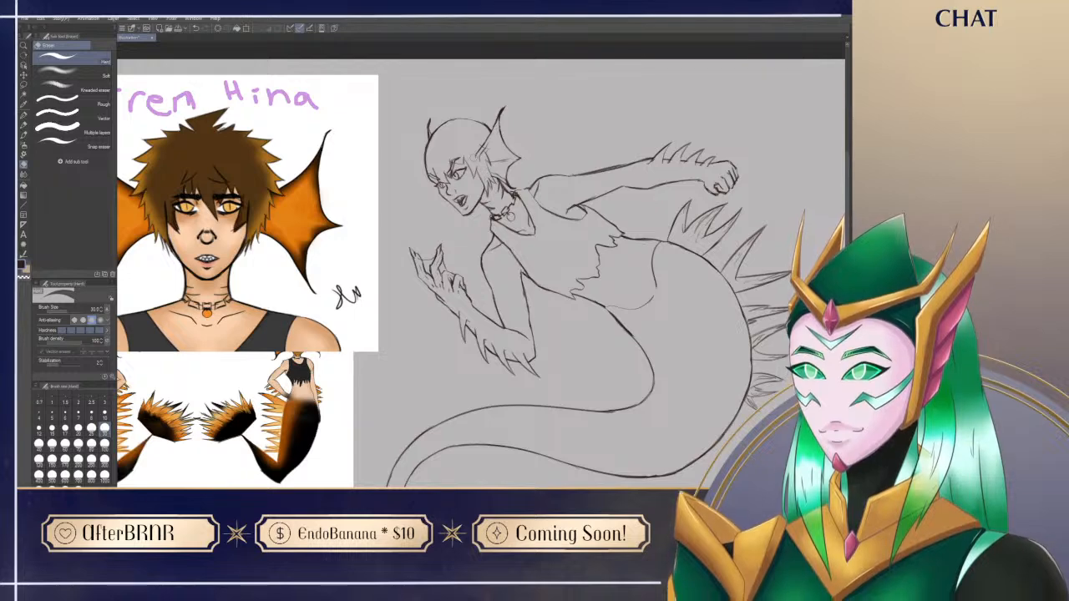
{"action": "key", "text": "p"}
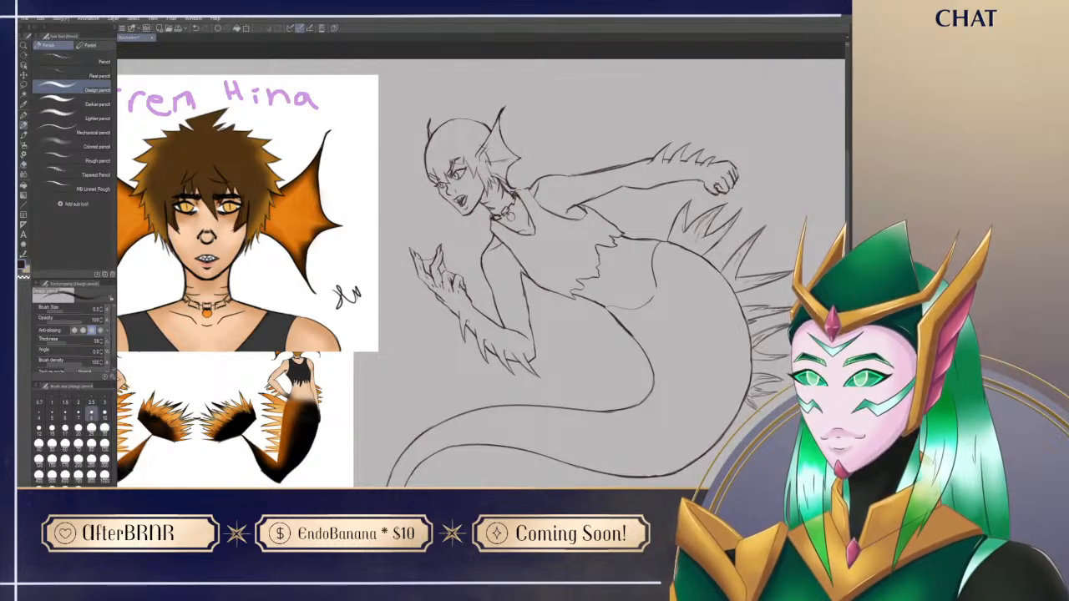
{"action": "left_click_drag", "start_coordinate": [486, 162], "coordinate": [497, 175]}
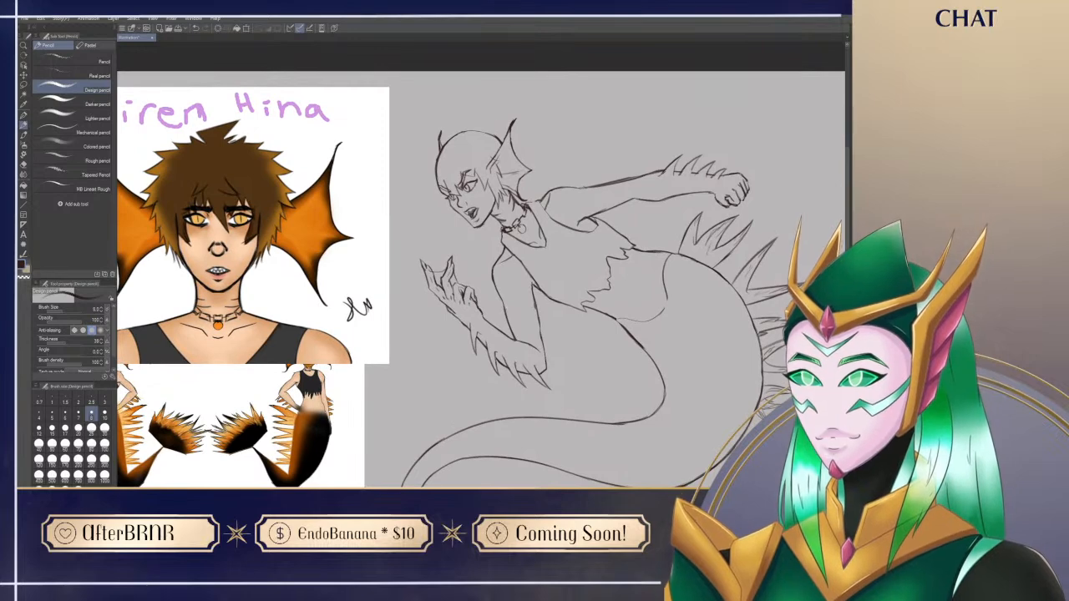
{"action": "key", "text": "e"}
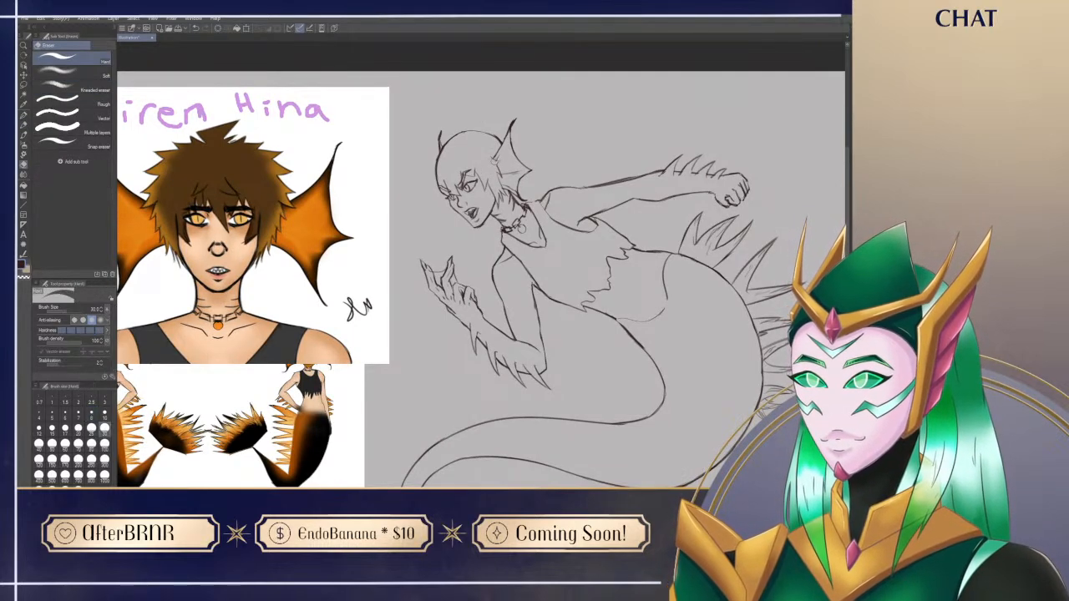
{"action": "key", "text": "p"}
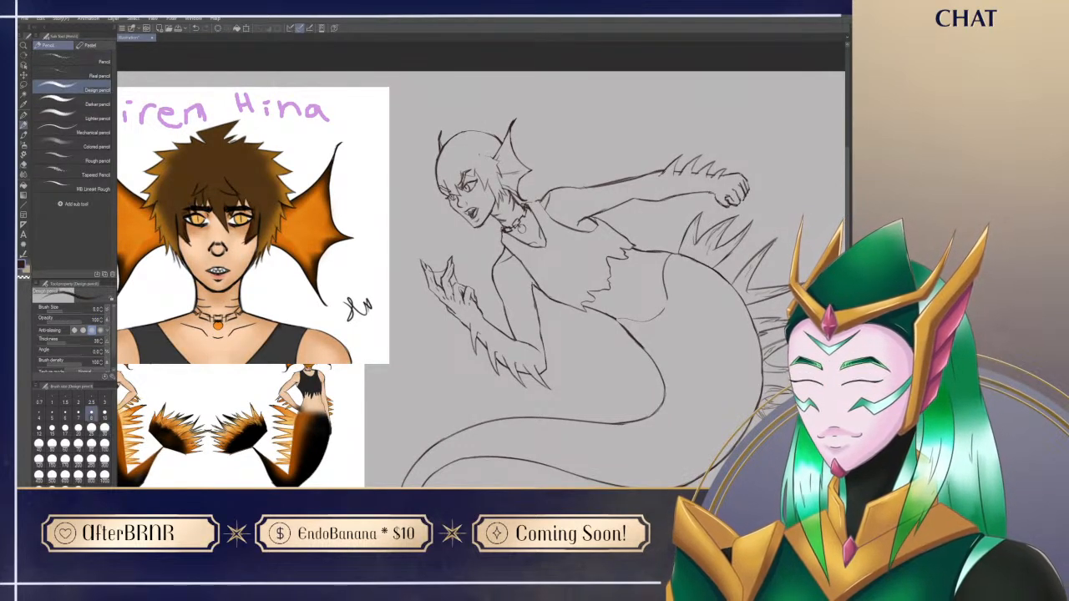
{"action": "left_click_drag", "start_coordinate": [487, 153], "coordinate": [495, 159]}
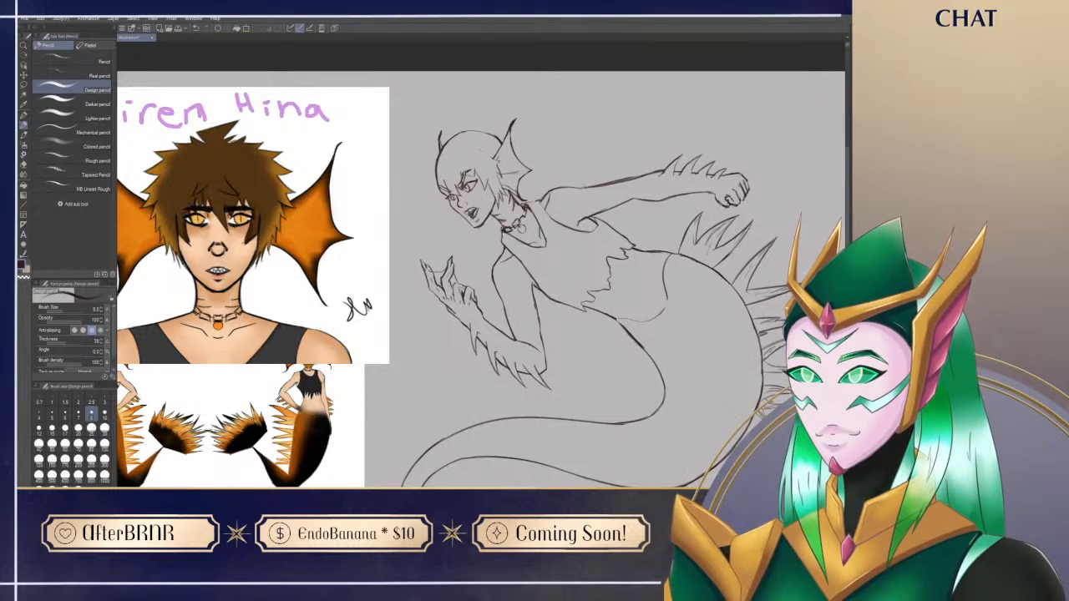
{"action": "key", "text": "e"}
{"action": "key", "text": "p"}
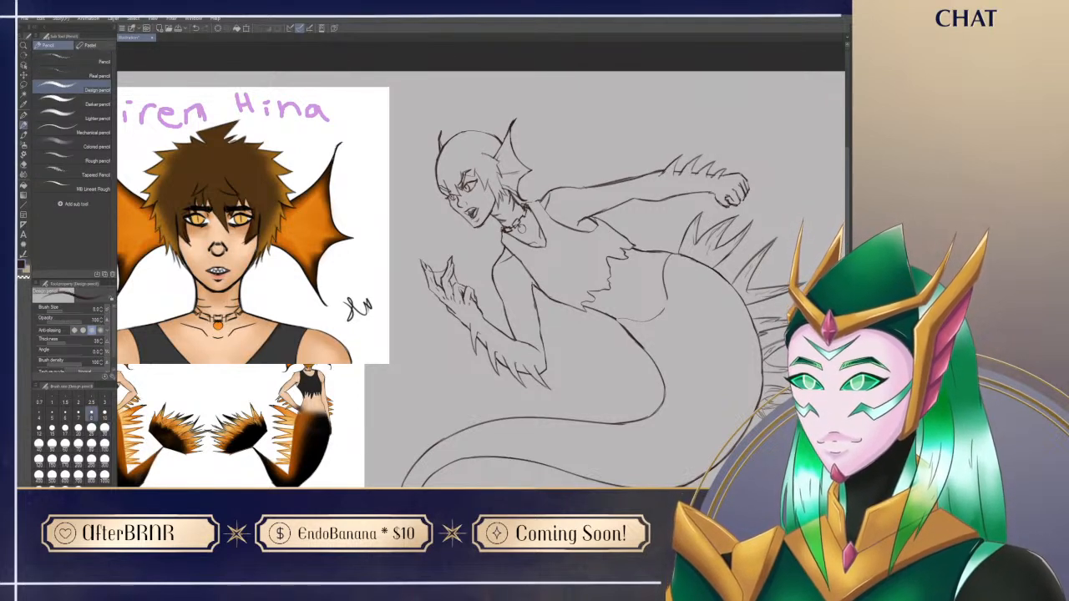
{"action": "left_click_drag", "start_coordinate": [504, 138], "coordinate": [508, 144]}
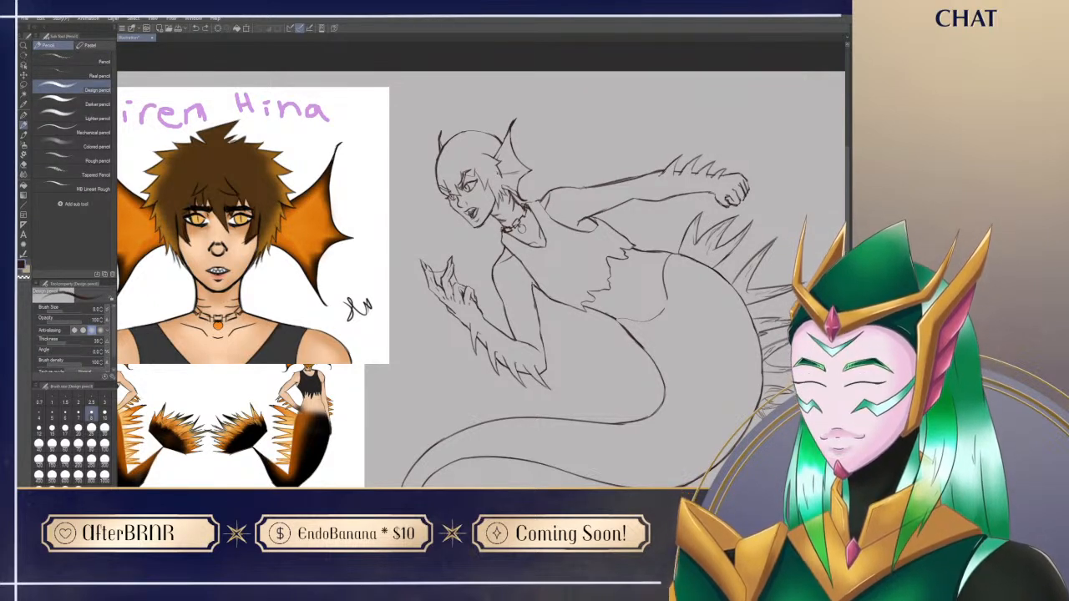
Step: Refine the side locks between the temple and jaw, erasing stray lines and redrawing the strands beside the ear fin
{"action": "key", "text": "e"}
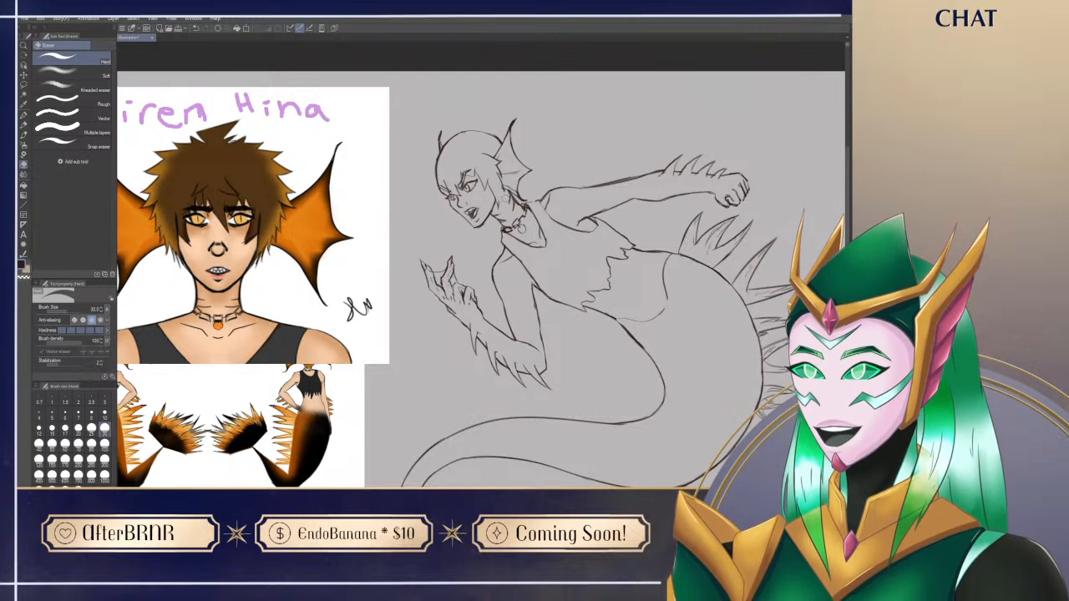
{"action": "key", "text": "p"}
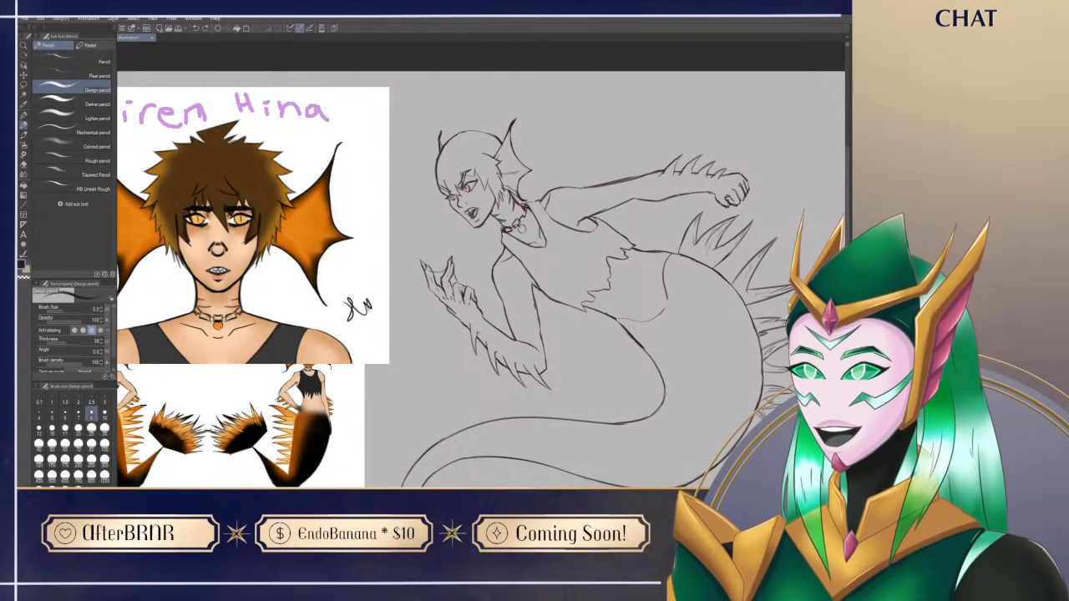
{"action": "key", "text": "e"}
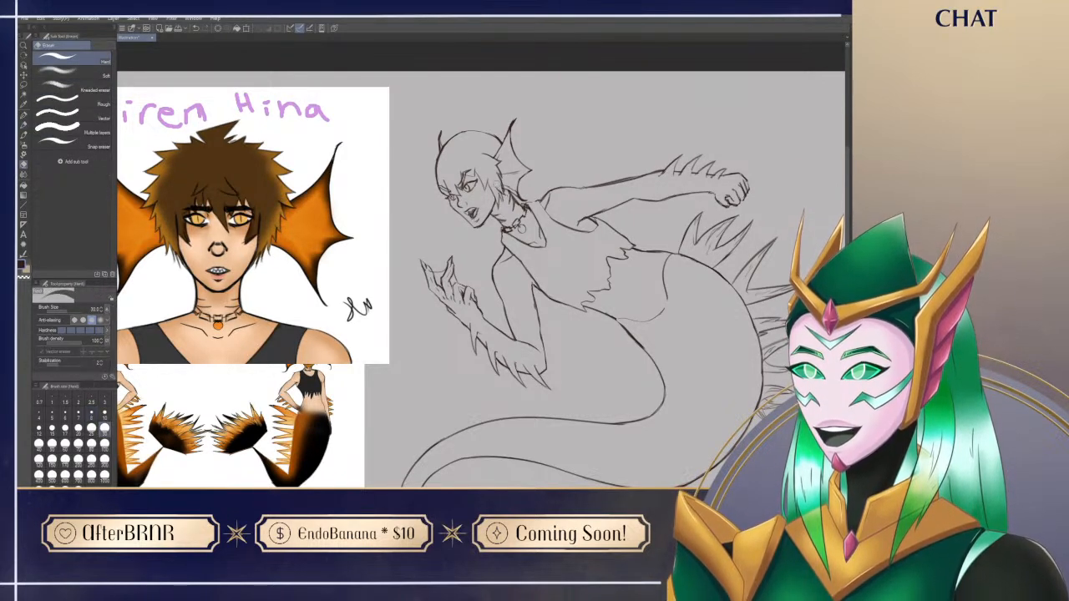
{"action": "key", "text": "p"}
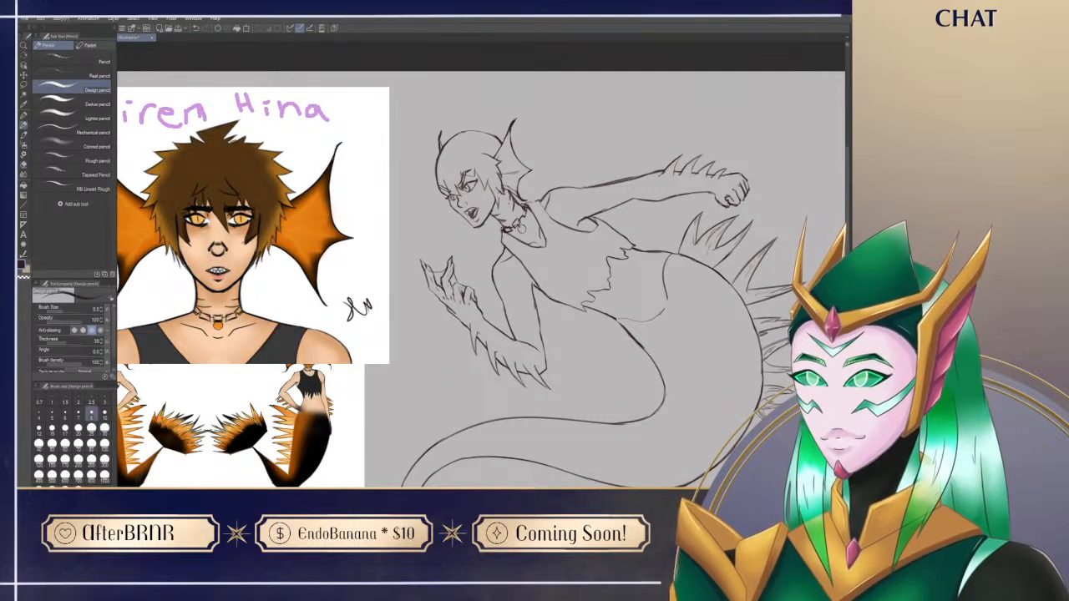
{"action": "left_click_drag", "start_coordinate": [500, 194], "coordinate": [531, 258]}
{"action": "key", "text": "ctrl+z"}
{"action": "key", "text": "e"}
{"action": "key", "text": "p"}
{"action": "key", "text": "e"}
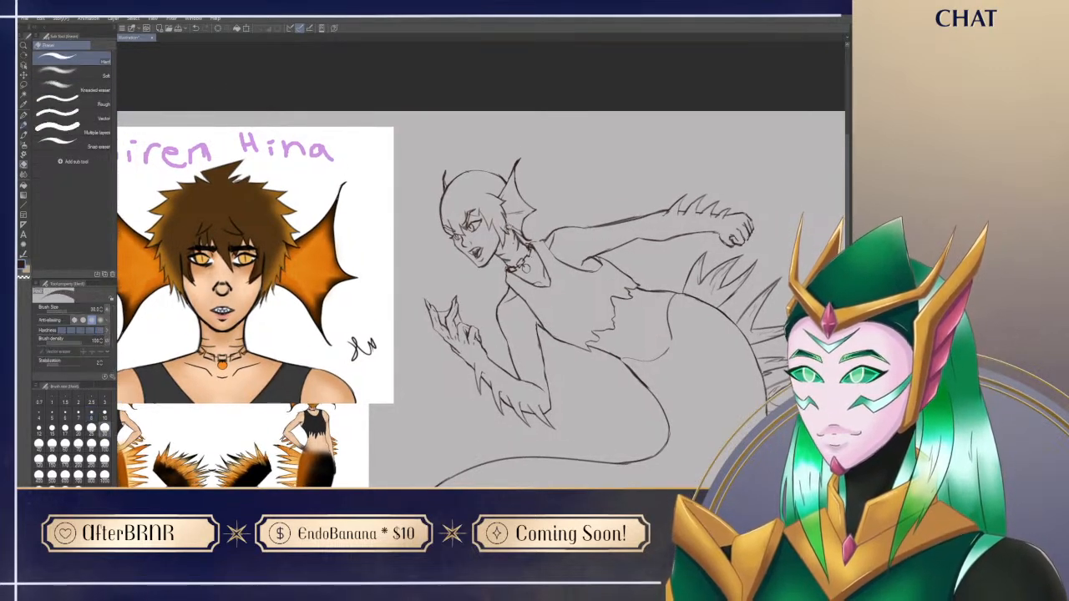
{"action": "key", "text": "p"}
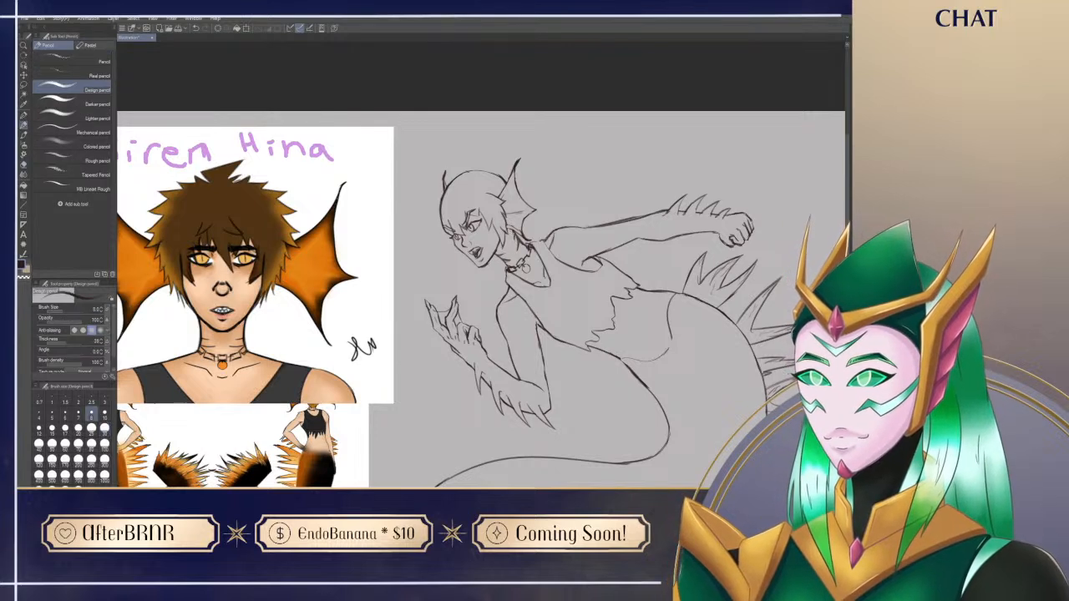
{"action": "left_click_drag", "start_coordinate": [518, 267], "coordinate": [502, 257]}
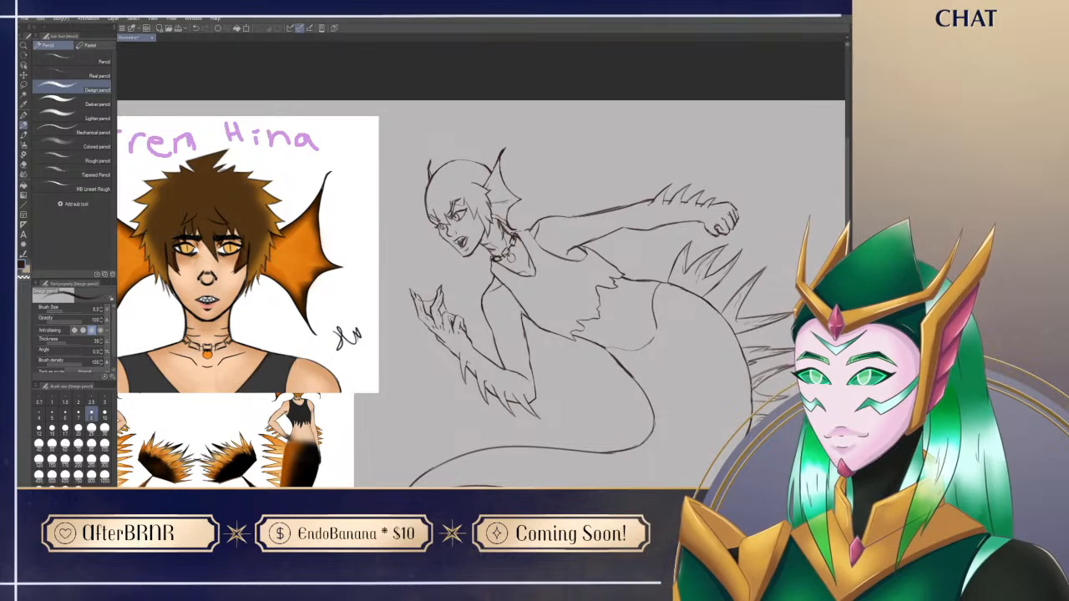
Step: Sketch a jagged fringe falling over the siren's forehead and brow, undoing misplaced strokes
{"action": "left_click_drag", "start_coordinate": [501, 224], "coordinate": [516, 204]}
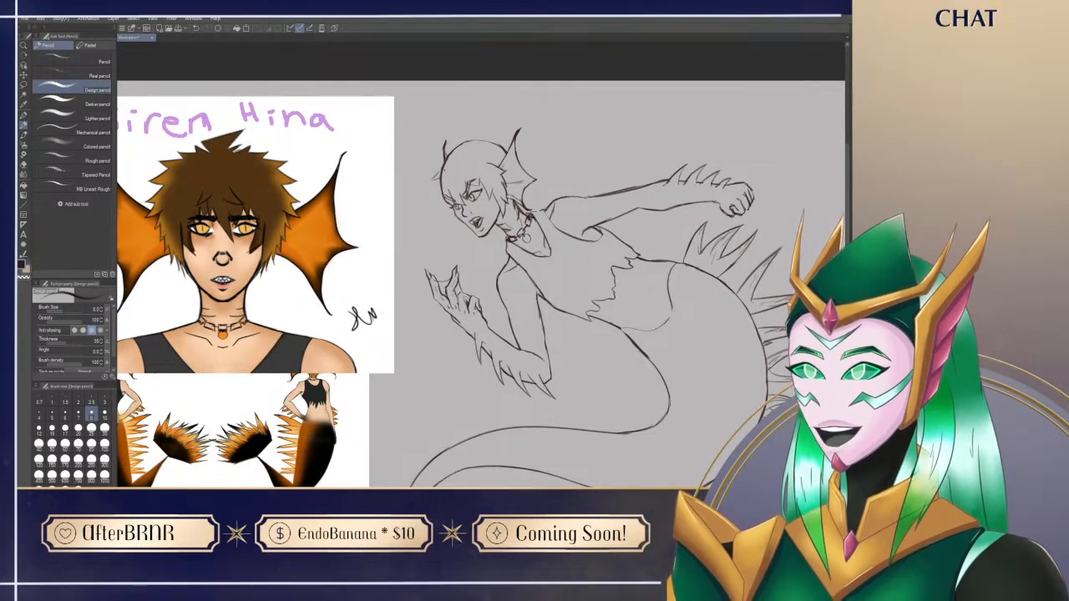
{"action": "mouse_move", "coordinate": [666, 254]}
{"action": "left_mouse_down"}
{"action": "mouse_move", "coordinate": [664, 206]}
{"action": "mouse_move", "coordinate": [650, 216]}
{"action": "left_mouse_up"}
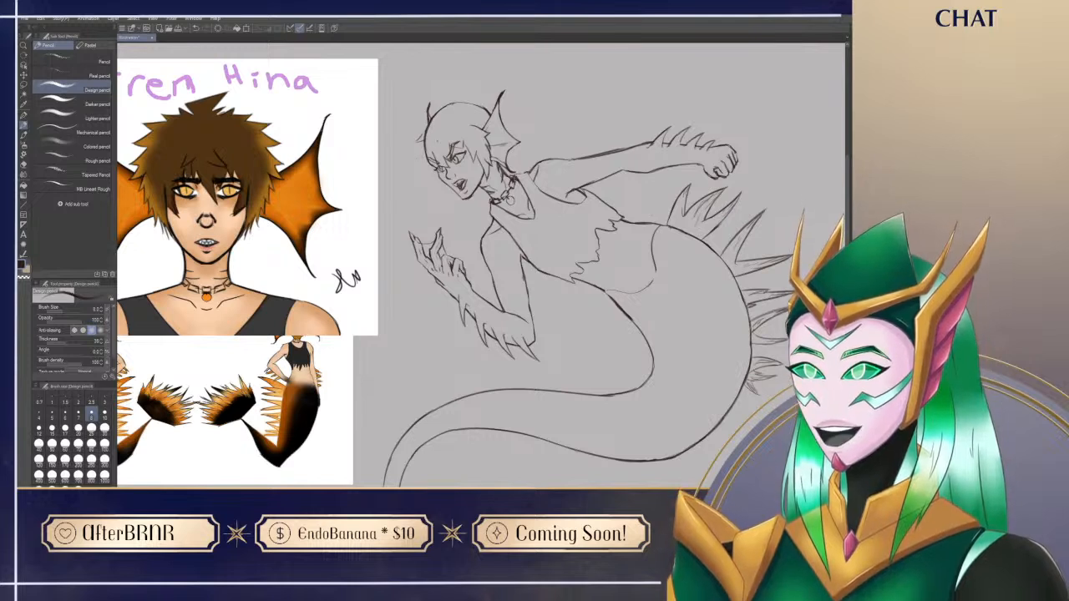
{"action": "mouse_move", "coordinate": [424, 142]}
{"action": "left_mouse_down"}
{"action": "mouse_move", "coordinate": [418, 170]}
{"action": "mouse_move", "coordinate": [425, 159]}
{"action": "mouse_move", "coordinate": [436, 184]}
{"action": "left_mouse_up"}
{"action": "key", "text": "ctrl+z"}
{"action": "key", "text": "ctrl+z"}
{"action": "key", "text": "ctrl+z"}
{"action": "key", "text": "ctrl+z"}
{"action": "key", "text": "ctrl+z"}
{"action": "key", "text": "ctrl+z"}
{"action": "key", "text": "ctrl+z"}
{"action": "key", "text": "ctrl+z"}
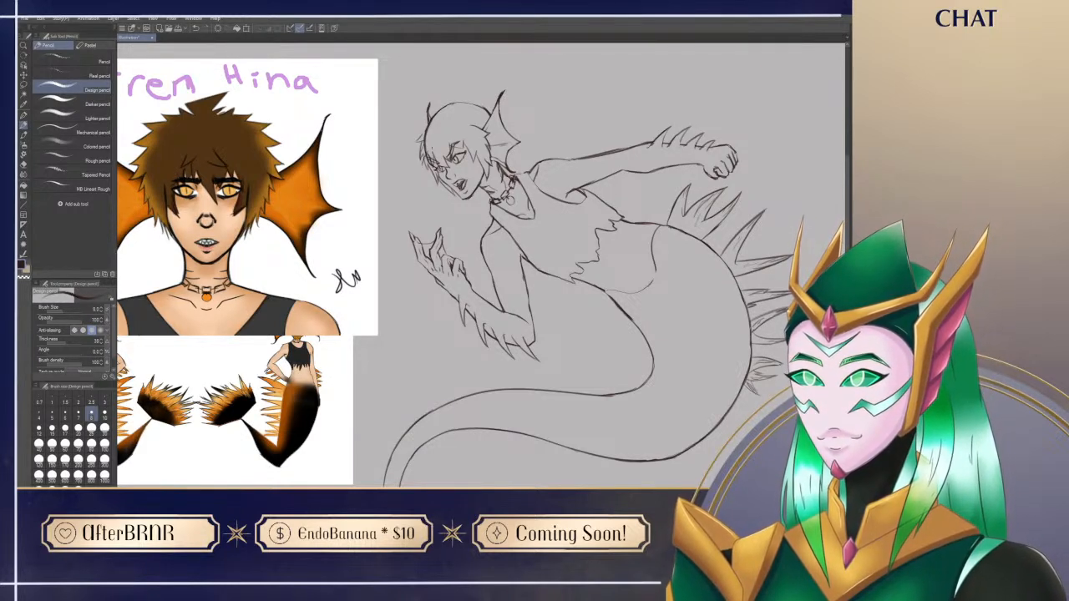
Step: Draw a small pointed tuft at the front hairline above the fringe and erase the excess lines around it
{"action": "left_click_drag", "start_coordinate": [425, 144], "coordinate": [417, 135]}
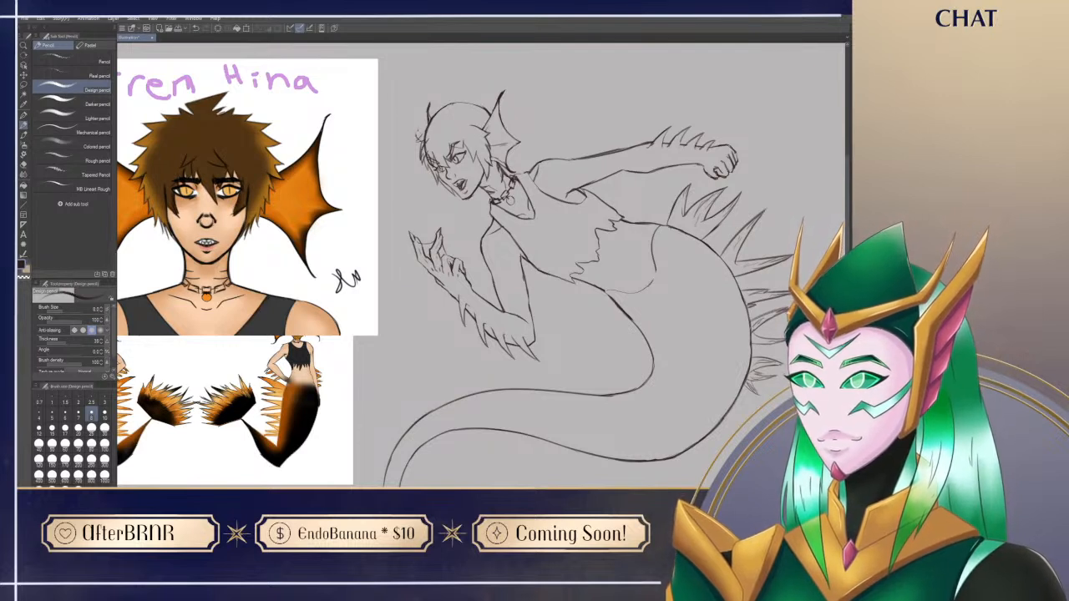
{"action": "key", "text": "e"}
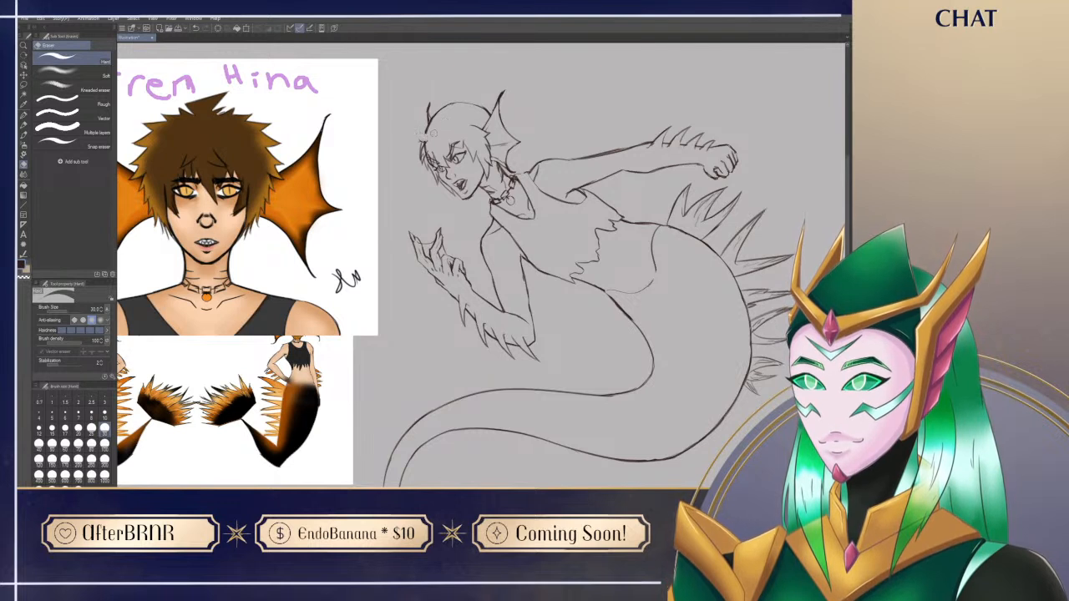
{"action": "key", "text": "p"}
{"action": "key", "text": "e"}
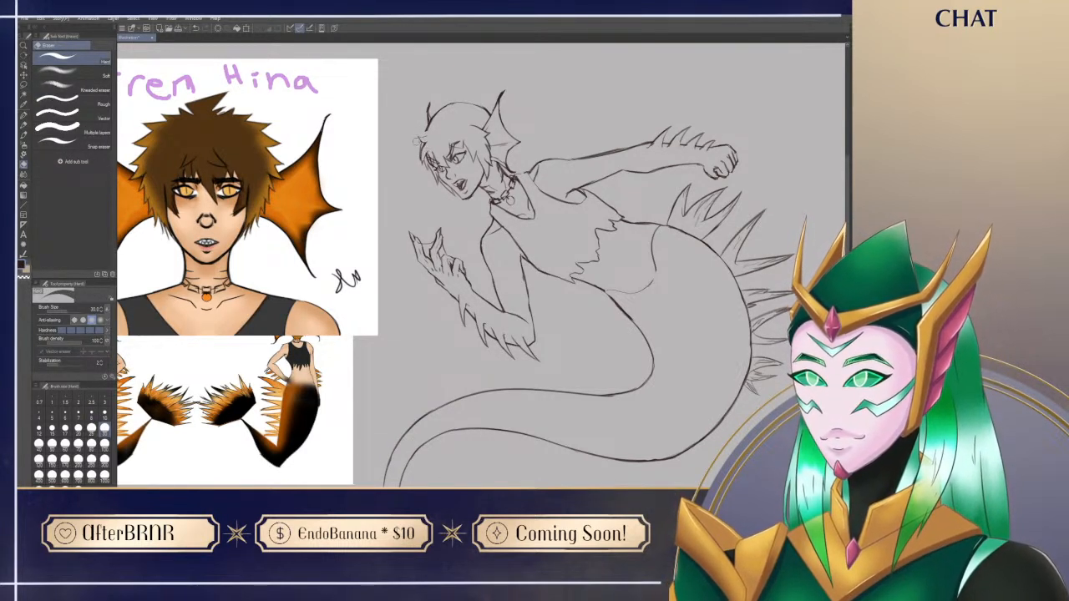
{"action": "key", "text": "p"}
{"action": "key", "text": "e"}
{"action": "key", "text": "p"}
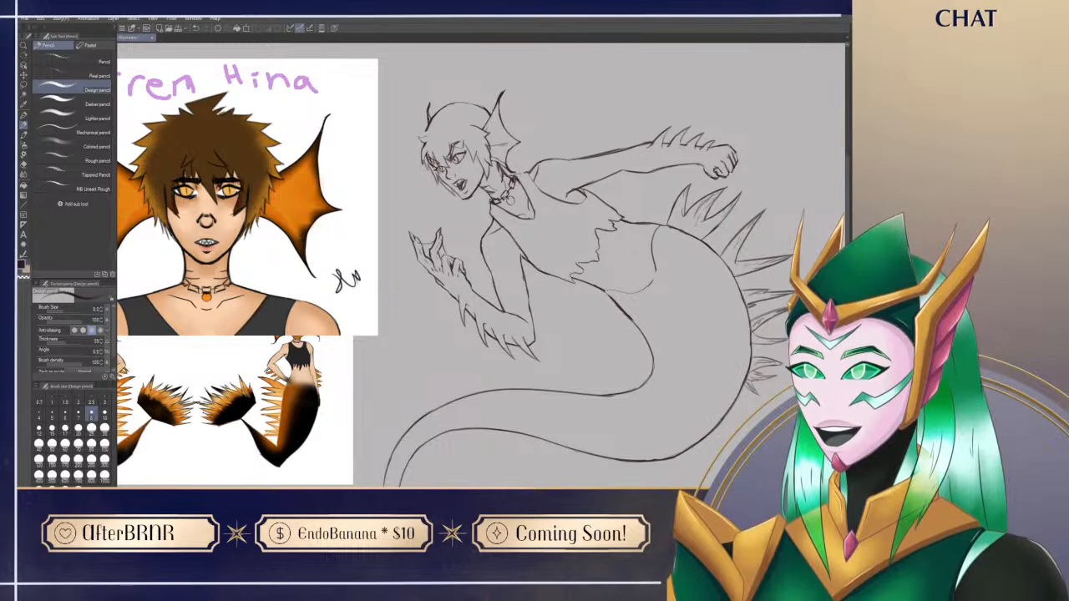
{"action": "key", "text": "e"}
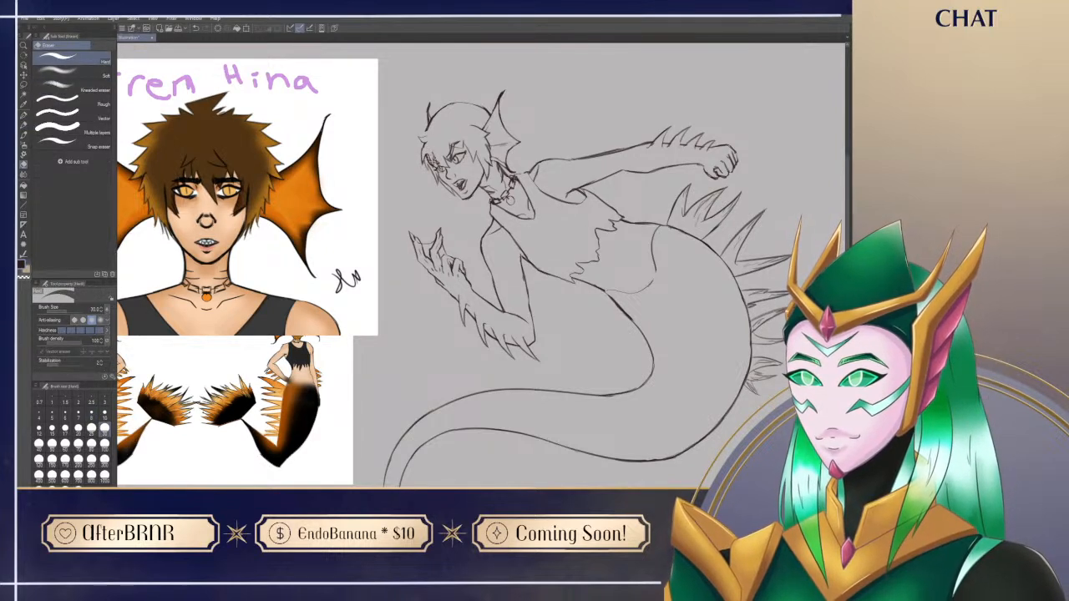
{"action": "key", "text": "p"}
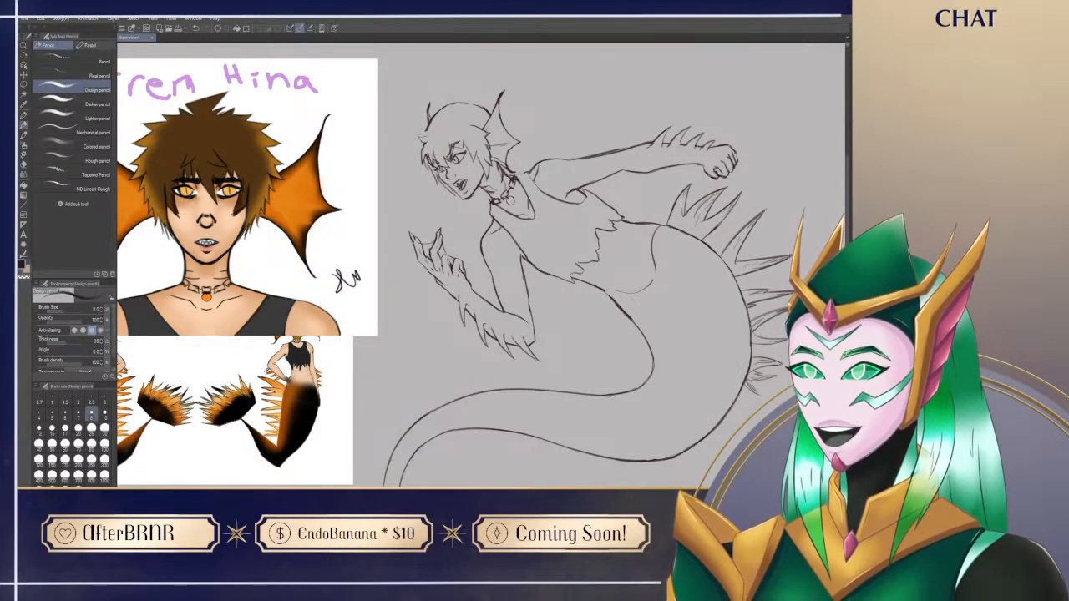
Step: Clean up the fringe and side strands around the face, alternating between eraser and Design pencil
{"action": "mouse_move", "coordinate": [553, 400]}
{"action": "left_mouse_down"}
{"action": "mouse_move", "coordinate": [527, 419]}
{"action": "mouse_move", "coordinate": [525, 436]}
{"action": "left_mouse_up"}
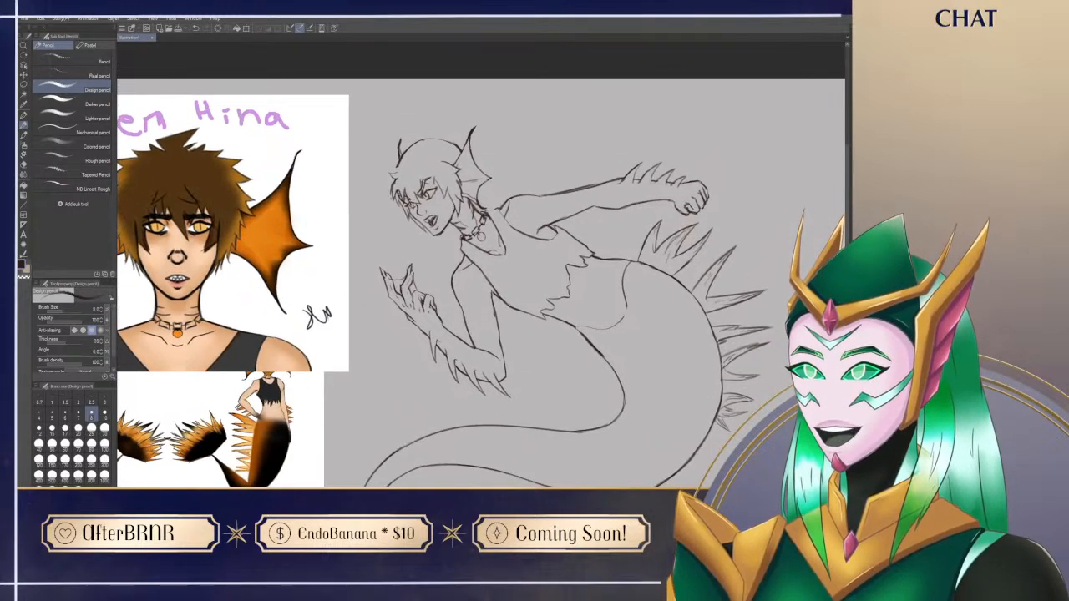
{"action": "key", "text": "e"}
{"action": "key", "text": "p"}
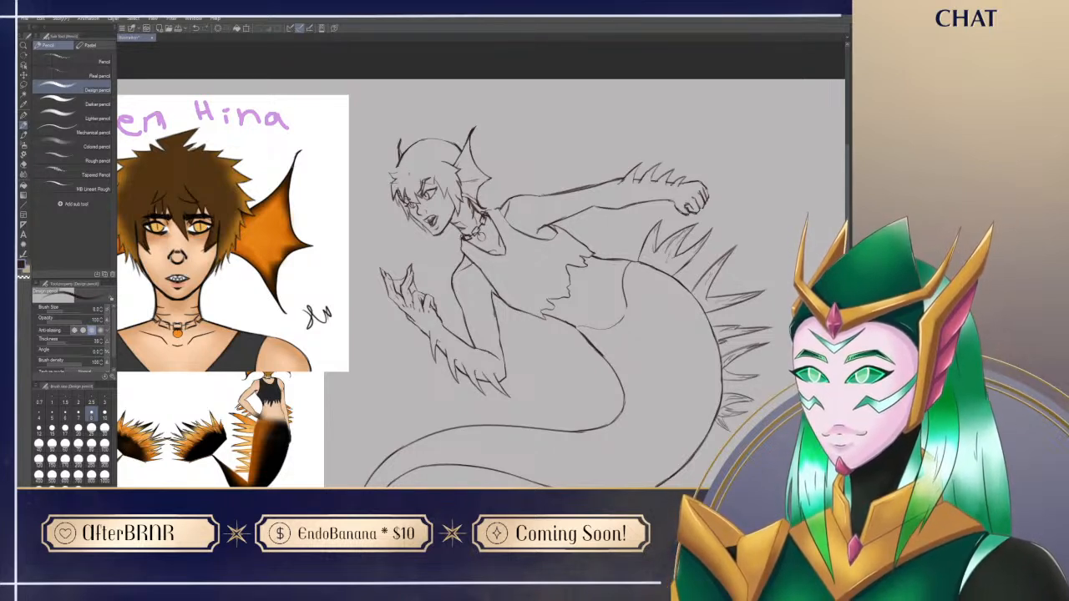
{"action": "key", "text": "e"}
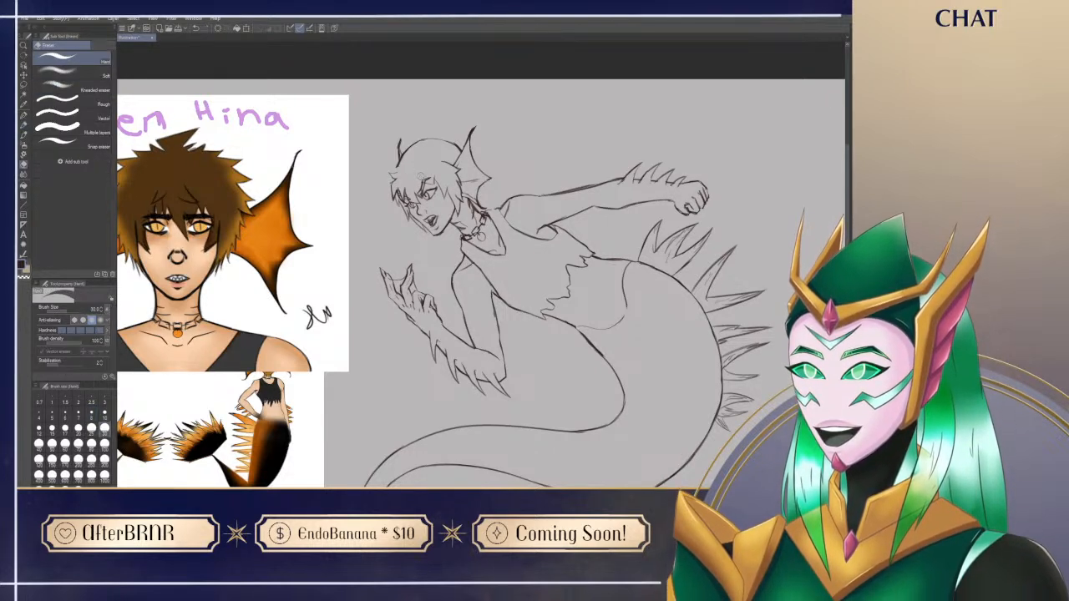
{"action": "key", "text": "p"}
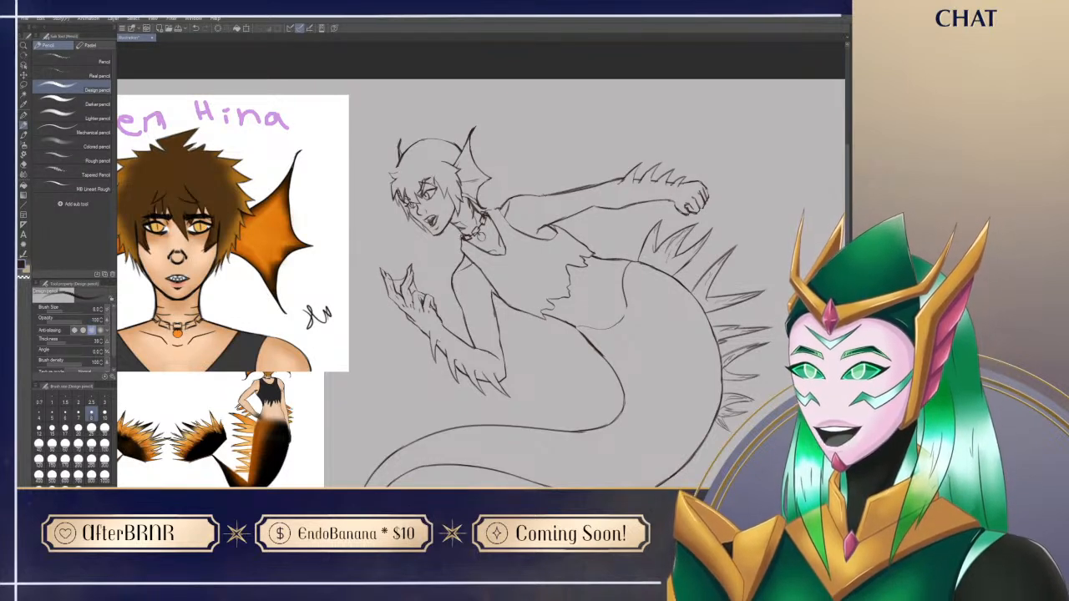
{"action": "key", "text": "e"}
{"action": "key", "text": "p"}
{"action": "left_click_drag", "start_coordinate": [566, 315], "coordinate": [578, 346]}
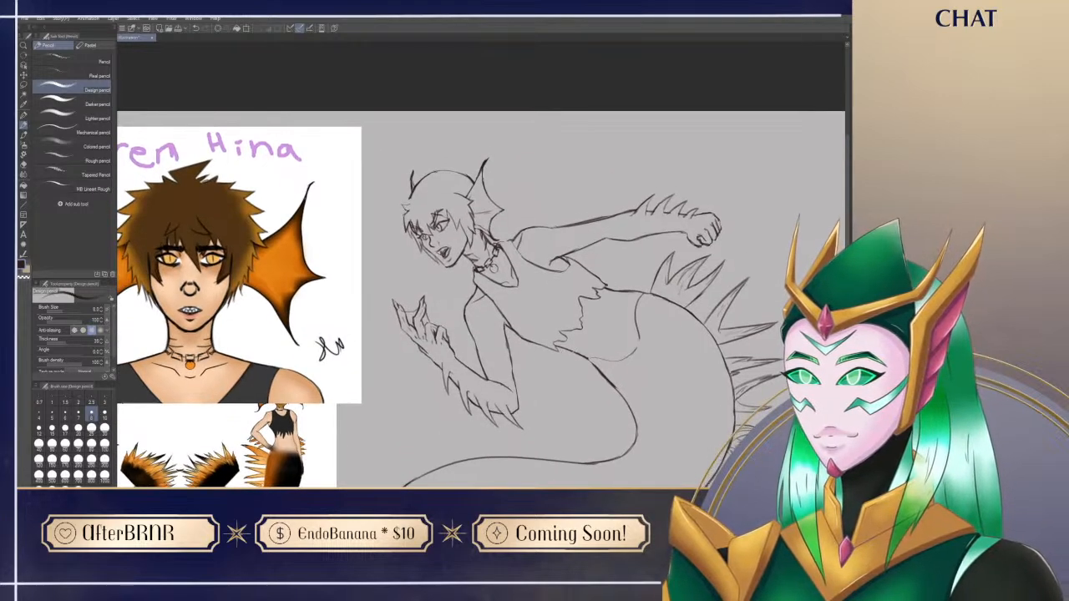
{"action": "key", "text": "e"}
{"action": "mouse_move", "coordinate": [435, 210]}
{"action": "left_mouse_down"}
{"action": "mouse_move", "coordinate": [431, 230]}
{"action": "mouse_move", "coordinate": [417, 227]}
{"action": "mouse_move", "coordinate": [446, 255]}
{"action": "mouse_move", "coordinate": [523, 262]}
{"action": "mouse_move", "coordinate": [517, 271]}
{"action": "left_mouse_up"}
{"action": "key", "text": "p"}
{"action": "key", "text": "ctrl+z"}
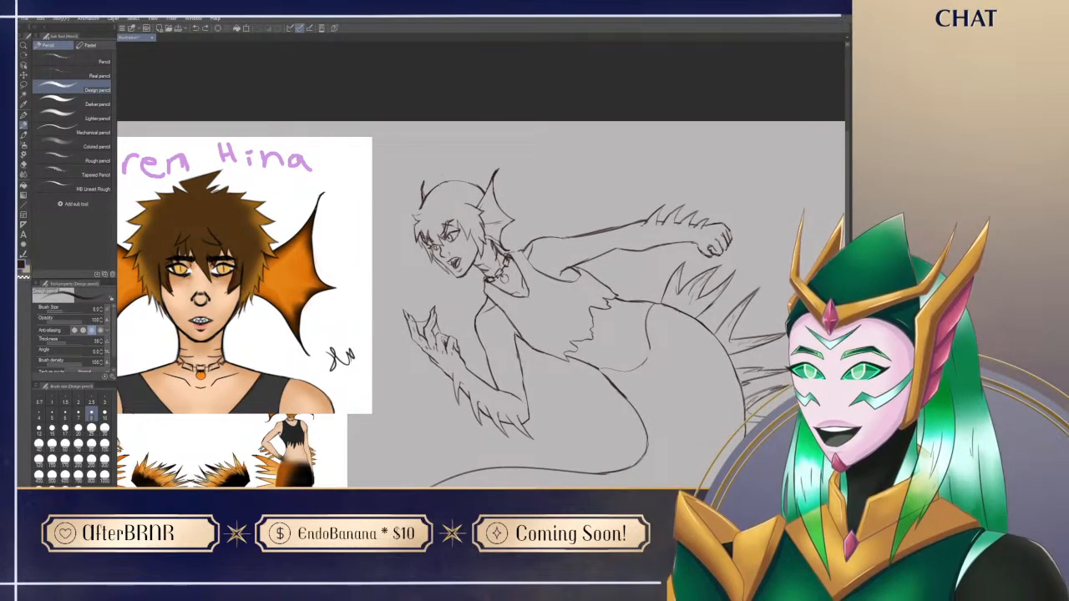
Step: Sketch spiky hair tufts along the crown towards the ear fin, undoing poor strokes and erasing overlaps
{"action": "mouse_move", "coordinate": [439, 182]}
{"action": "left_mouse_down"}
{"action": "mouse_move", "coordinate": [453, 157]}
{"action": "mouse_move", "coordinate": [453, 185]}
{"action": "mouse_move", "coordinate": [461, 176]}
{"action": "left_mouse_up"}
{"action": "key", "text": "ctrl+z"}
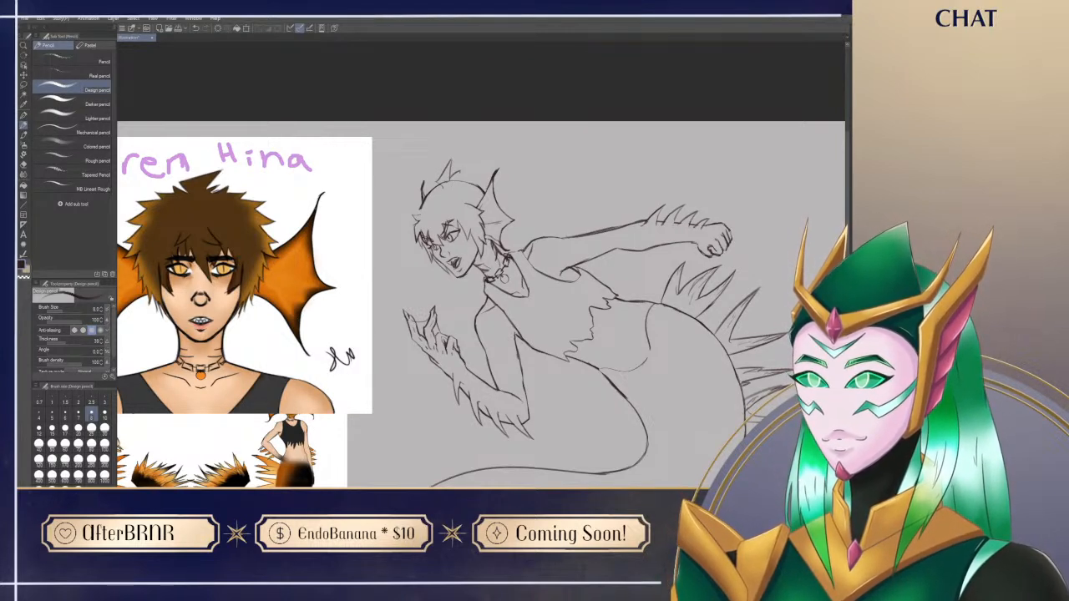
{"action": "key", "text": "ctrl+z"}
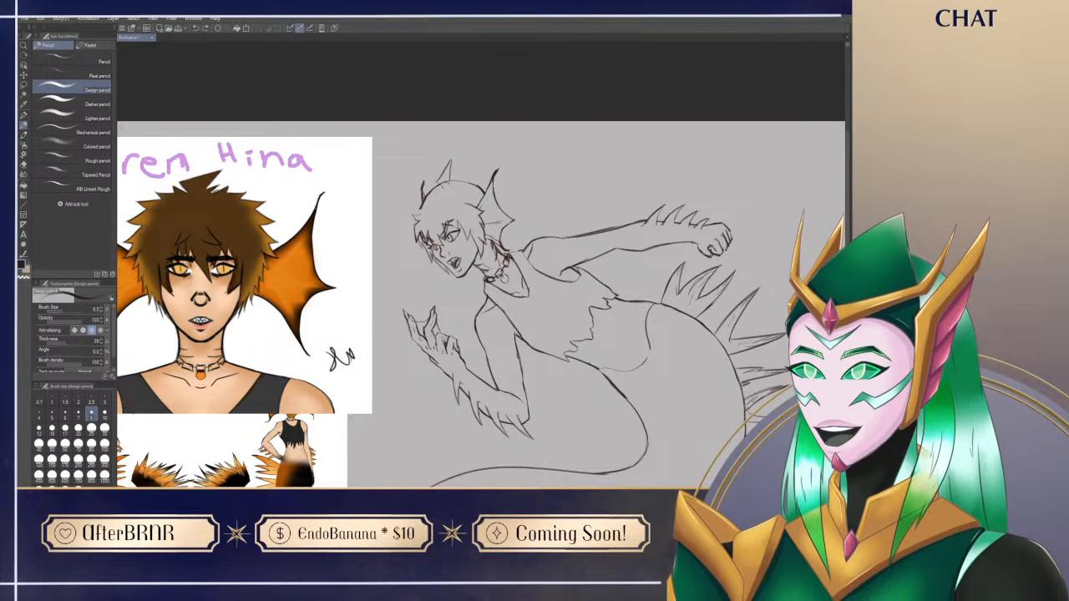
{"action": "key", "text": "ctrl+z"}
{"action": "left_click_drag", "start_coordinate": [455, 180], "coordinate": [461, 183]}
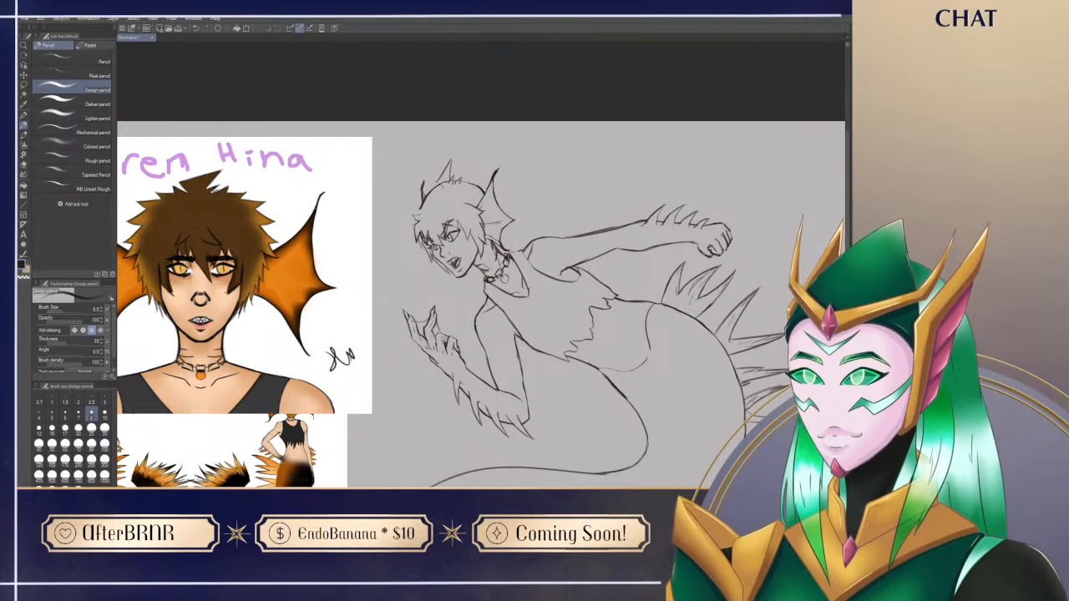
{"action": "key", "text": "e"}
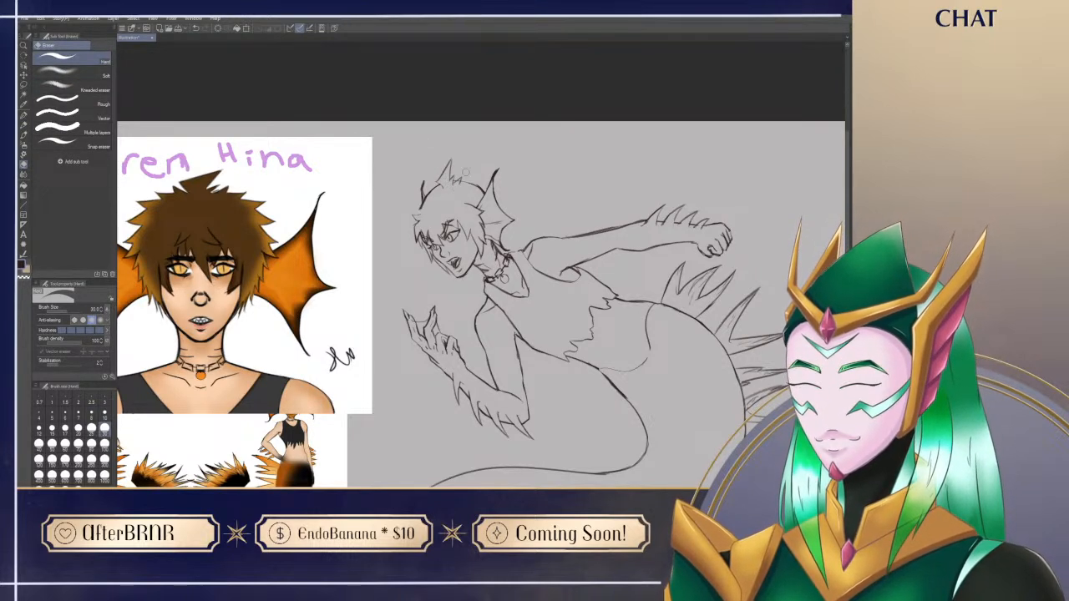
{"action": "key", "text": "p"}
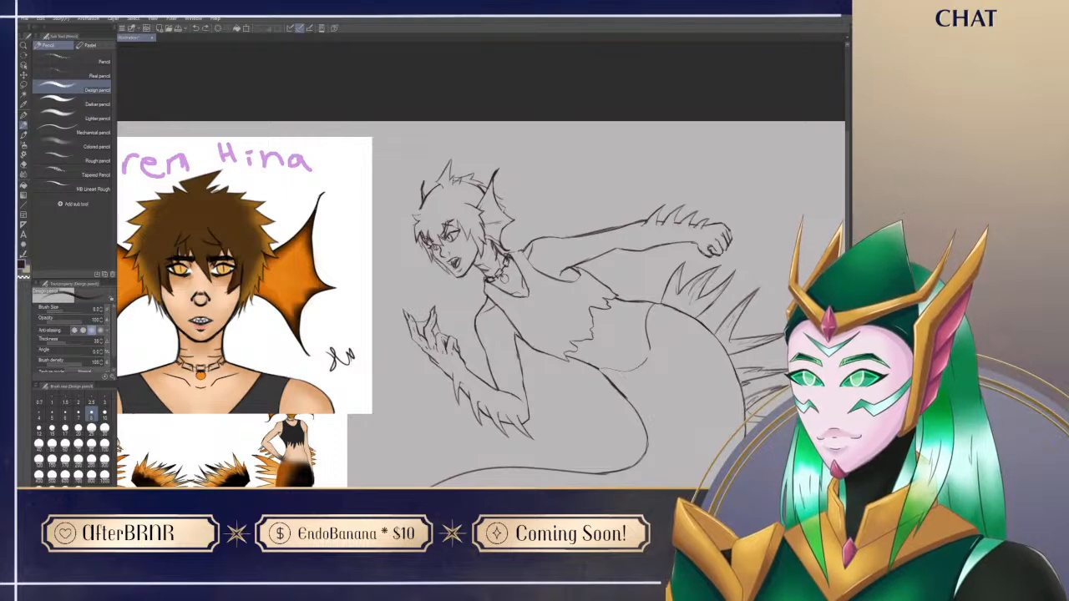
Step: Refine the spiky tufts along the front edge of the siren's hair, alternately erasing and redrawing lines with the Design pencil
{"action": "key", "text": "e"}
{"action": "key", "text": "p"}
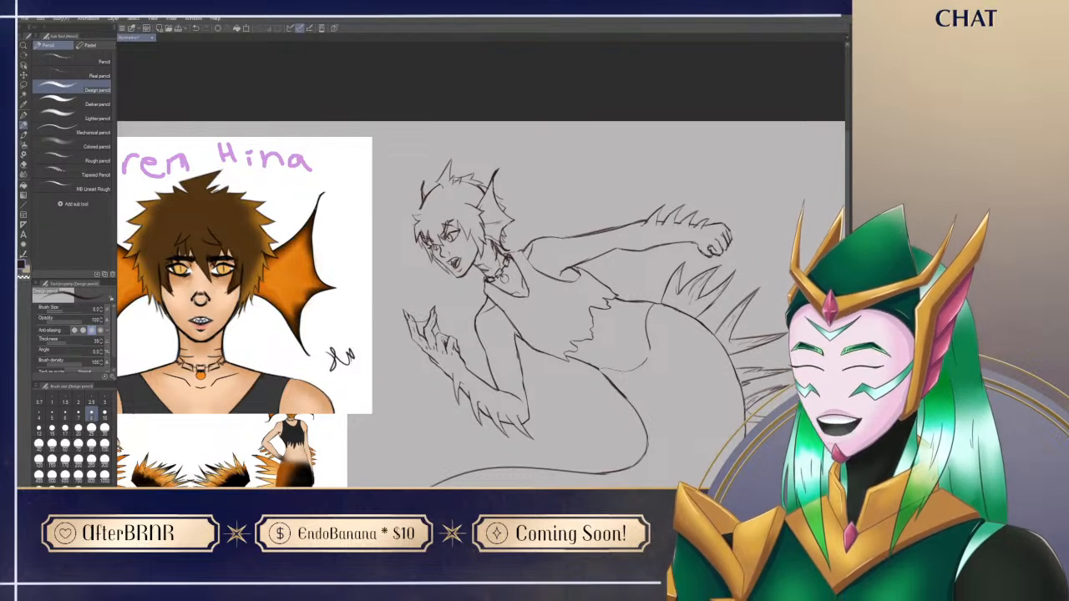
{"action": "scroll", "coordinate": [480, 305], "scroll_direction": "up", "scroll_amount": 1}
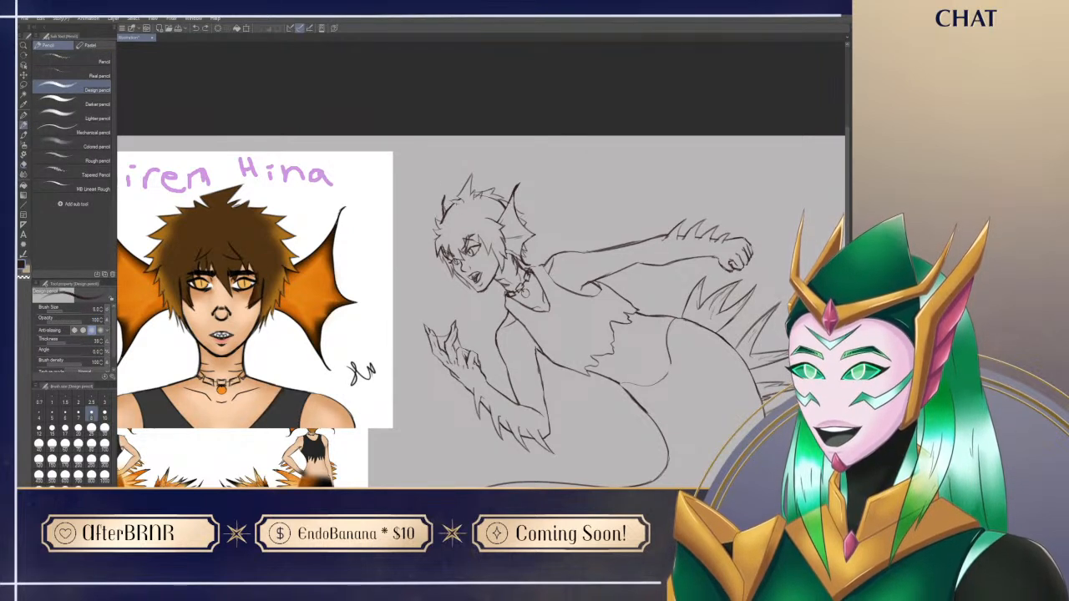
{"action": "key", "text": "e"}
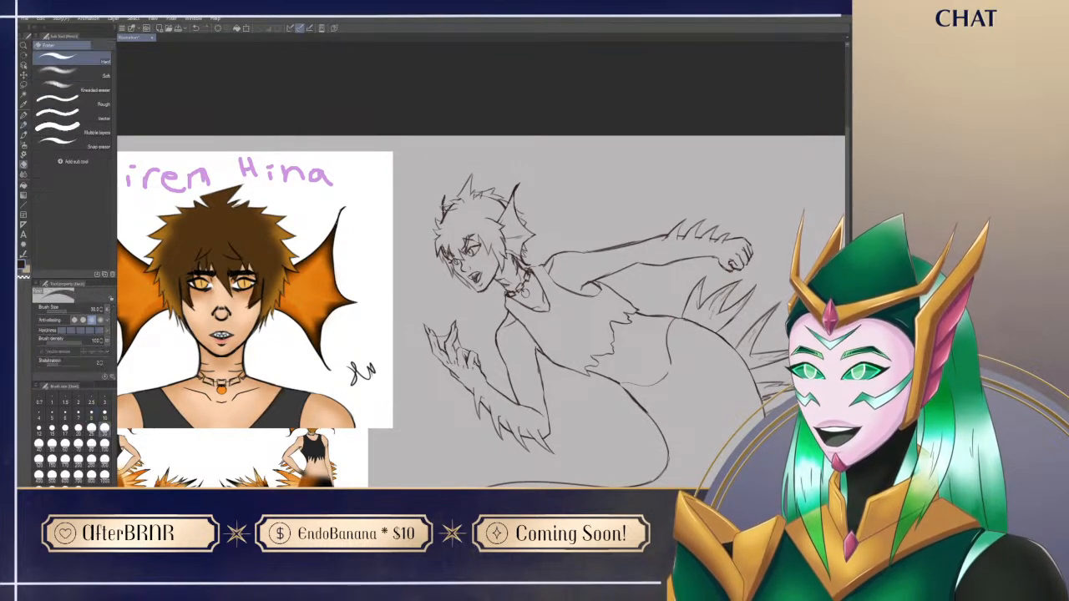
{"action": "key", "text": "p"}
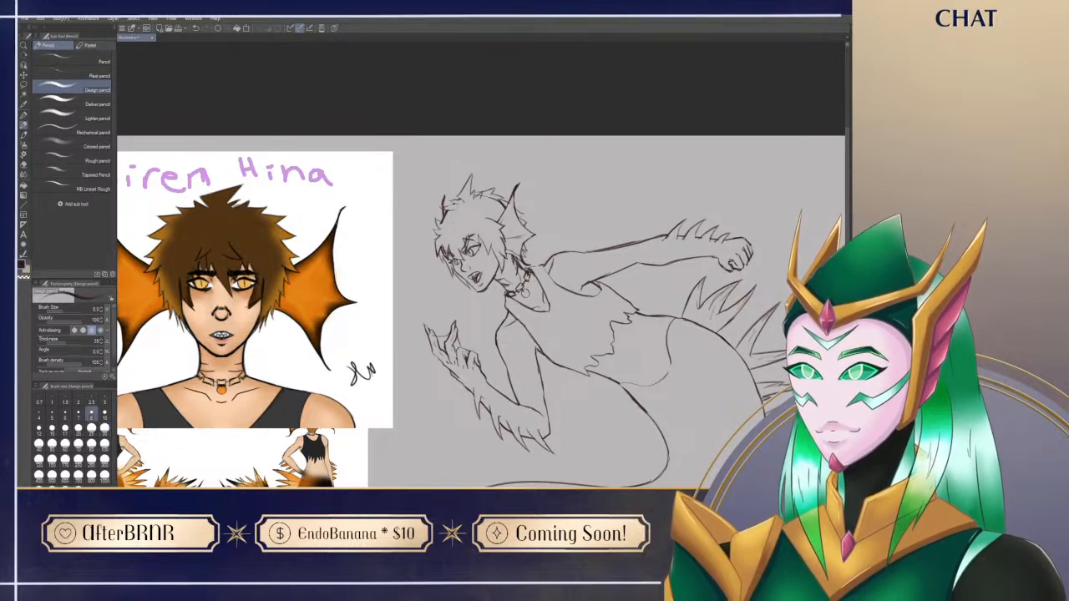
{"action": "key", "text": "e"}
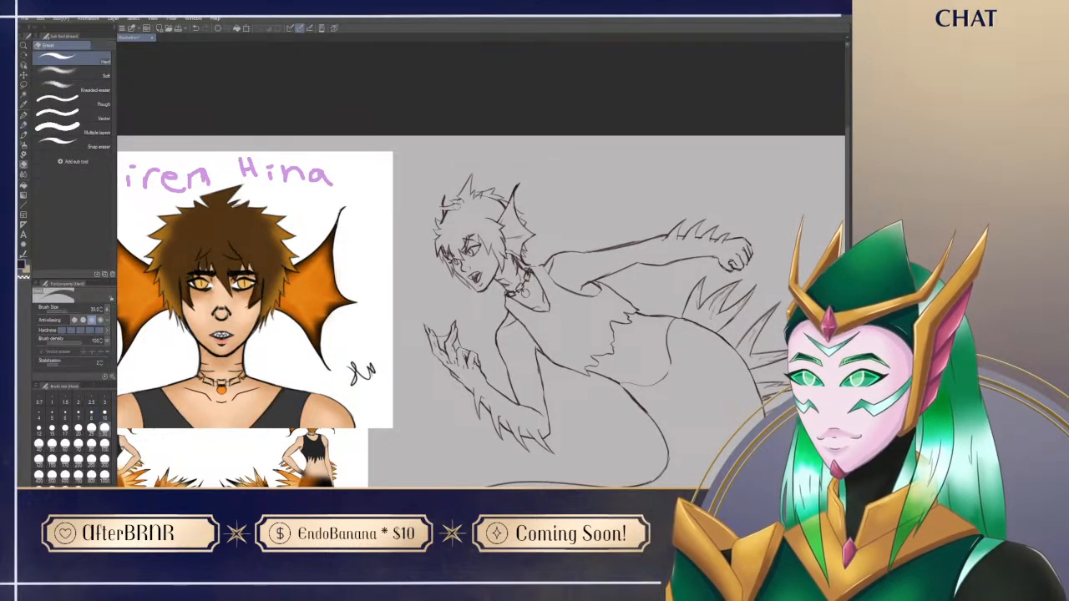
{"action": "key", "text": "p"}
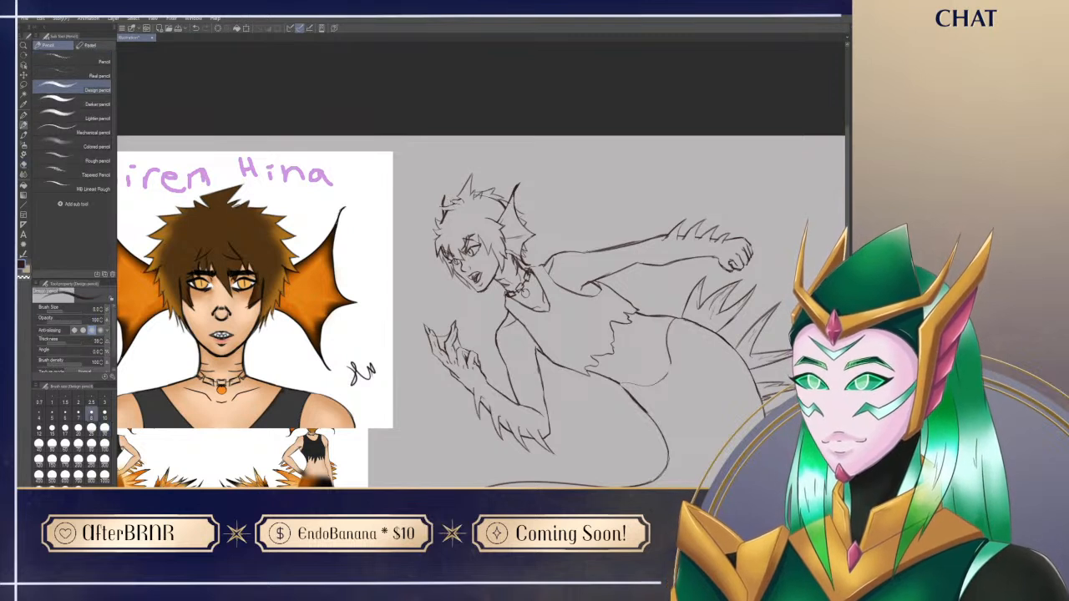
{"action": "key", "text": "e"}
{"action": "key", "text": "p"}
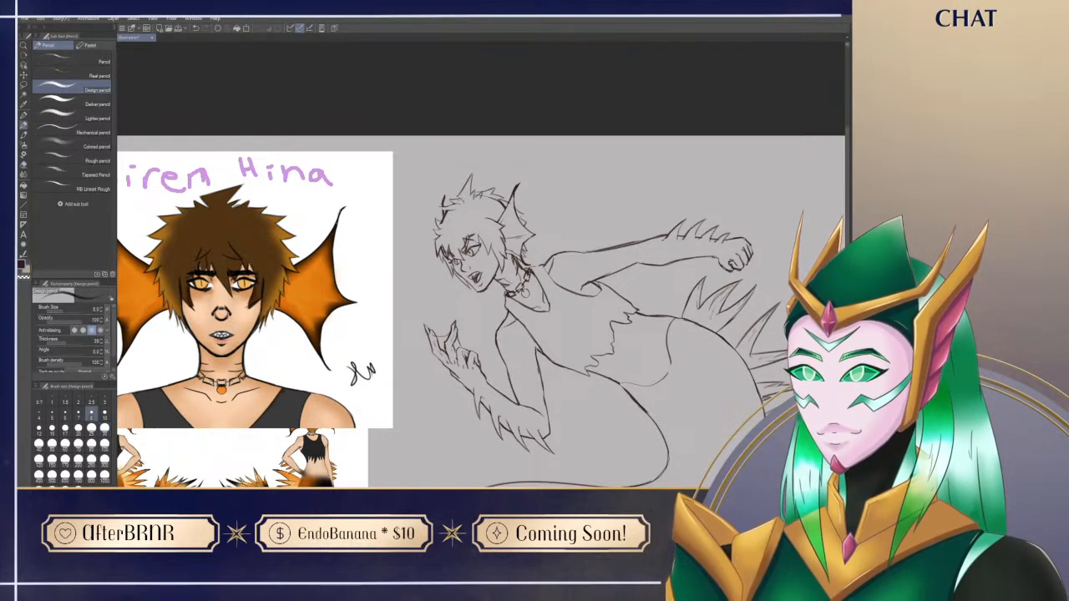
{"action": "key", "text": "e"}
{"action": "key", "text": "p"}
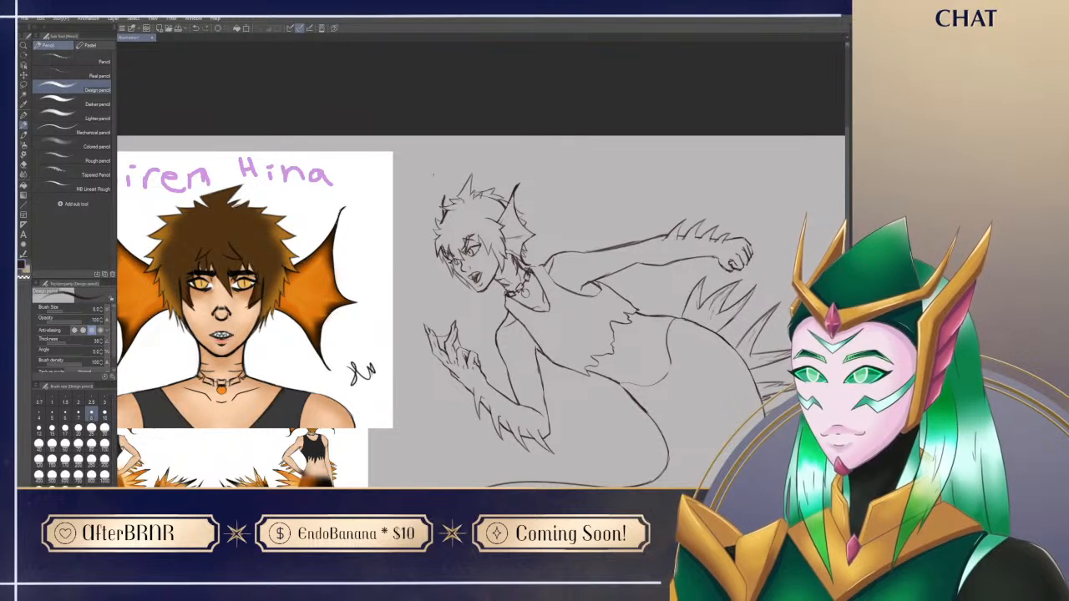
Step: Sketch small jagged spikes down the forehead side of the hair outline and erase the stray marks around them
{"action": "key", "text": "e"}
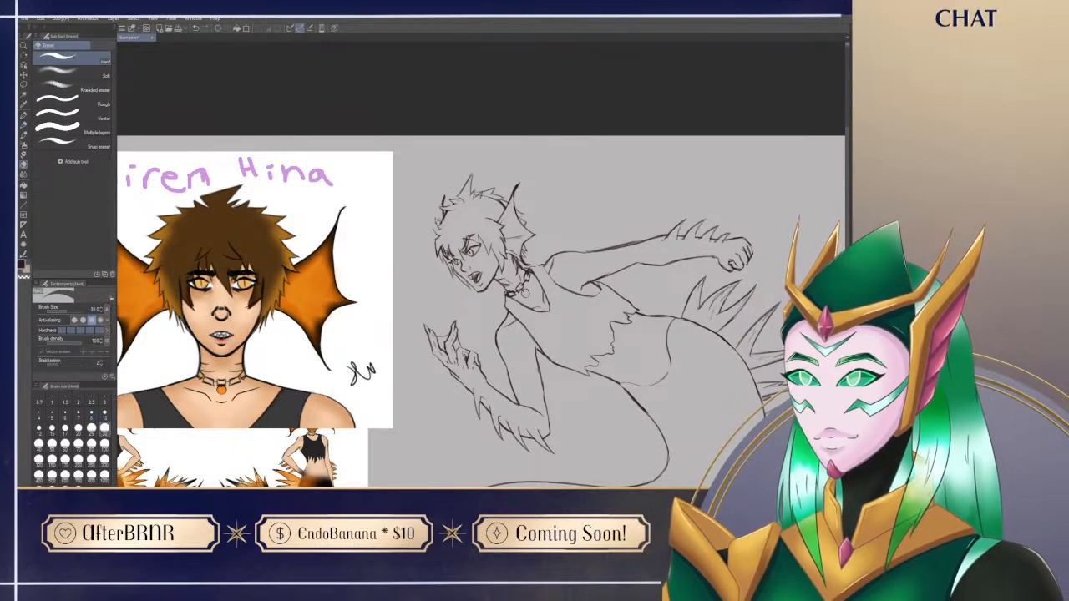
{"action": "key", "text": "p"}
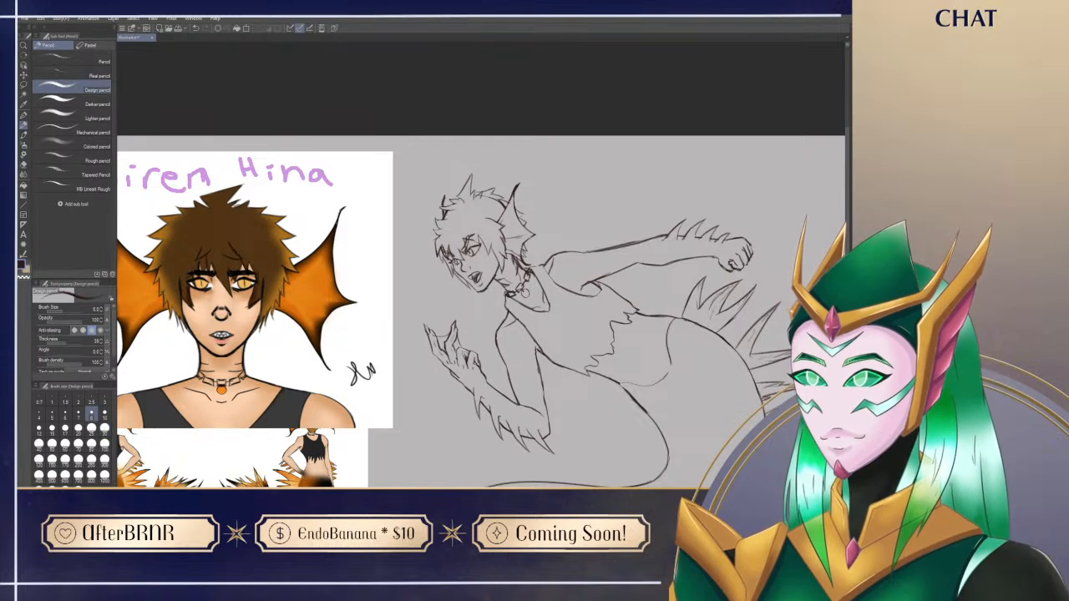
{"action": "key", "text": "e"}
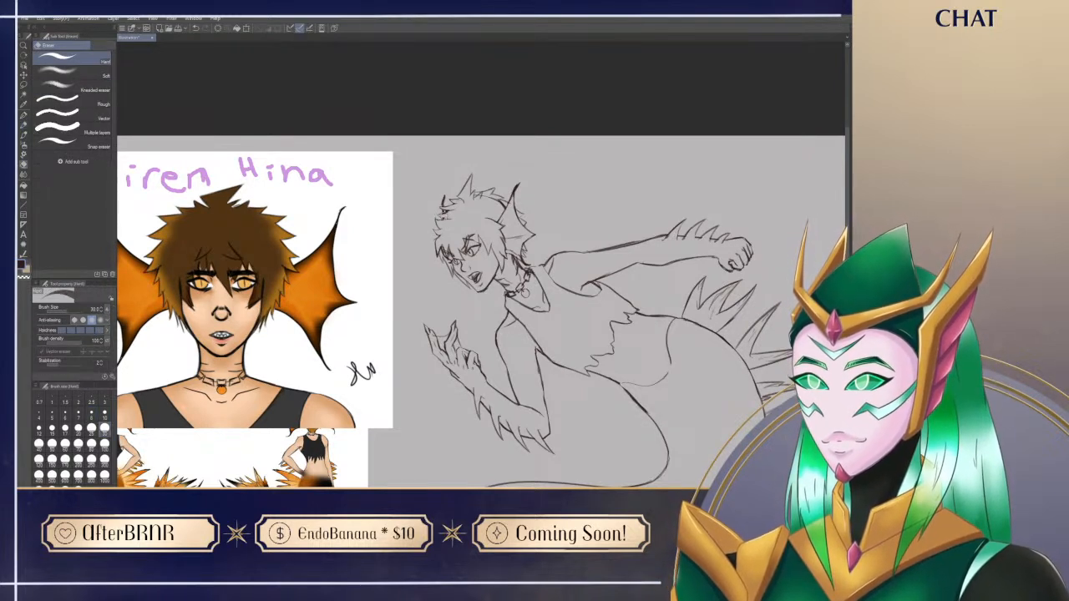
{"action": "key", "text": "p"}
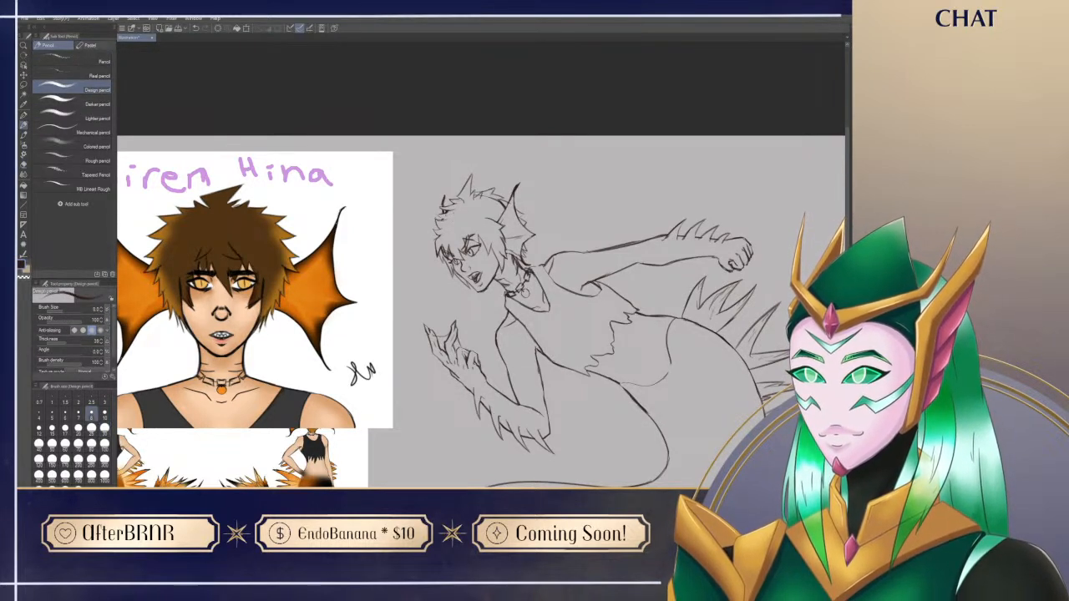
{"action": "key", "text": "e"}
{"action": "key", "text": "p"}
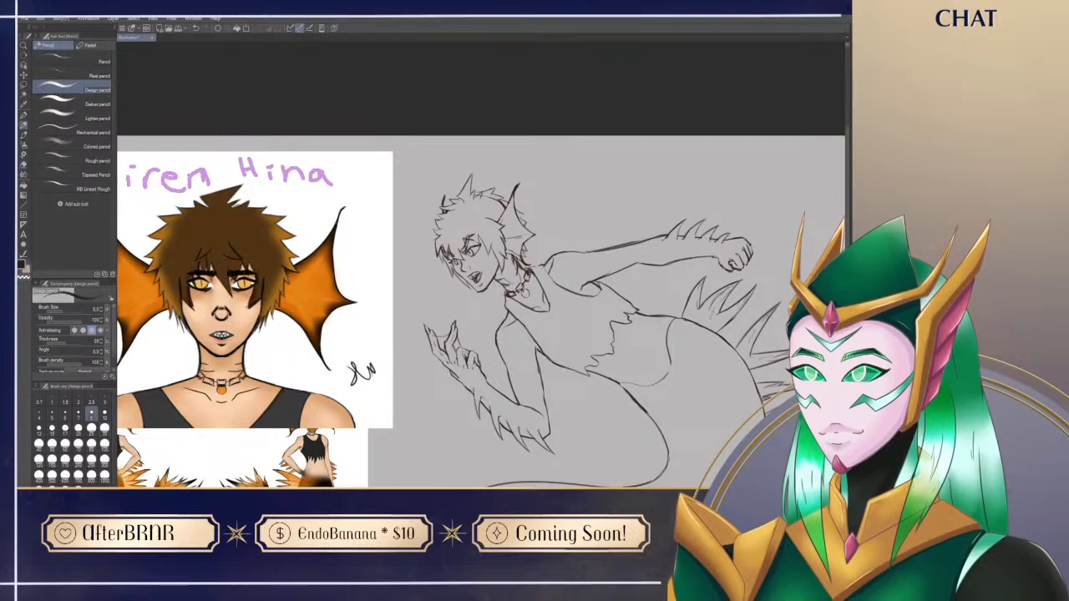
{"action": "key", "text": "e"}
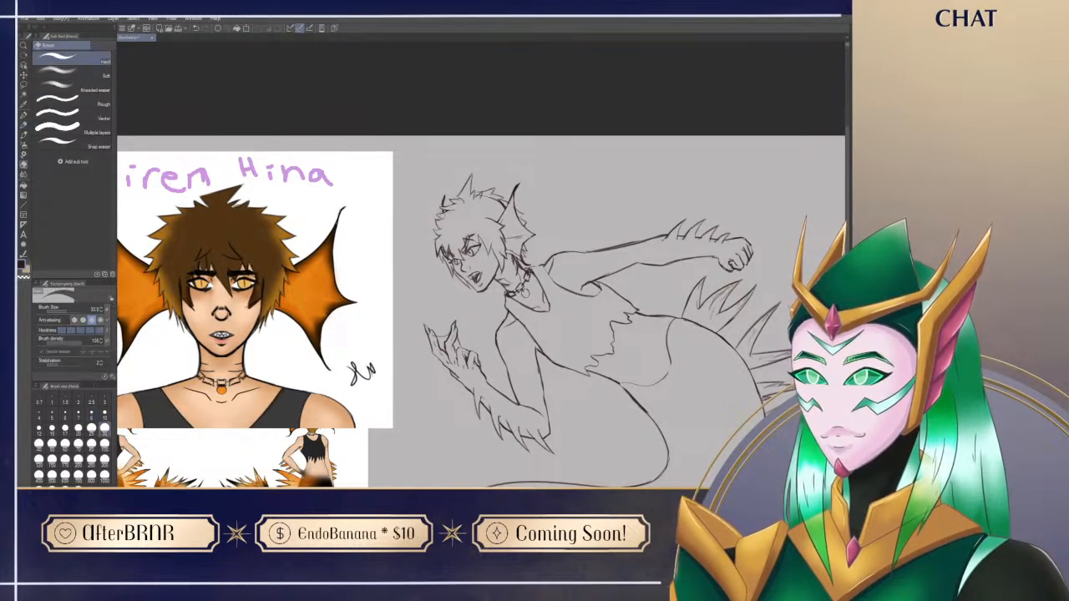
{"action": "key", "text": "p"}
{"action": "mouse_move", "coordinate": [534, 334]}
{"action": "left_mouse_down"}
{"action": "mouse_move", "coordinate": [505, 292]}
{"action": "mouse_move", "coordinate": [499, 311]}
{"action": "left_mouse_up"}
{"action": "key", "text": "e"}
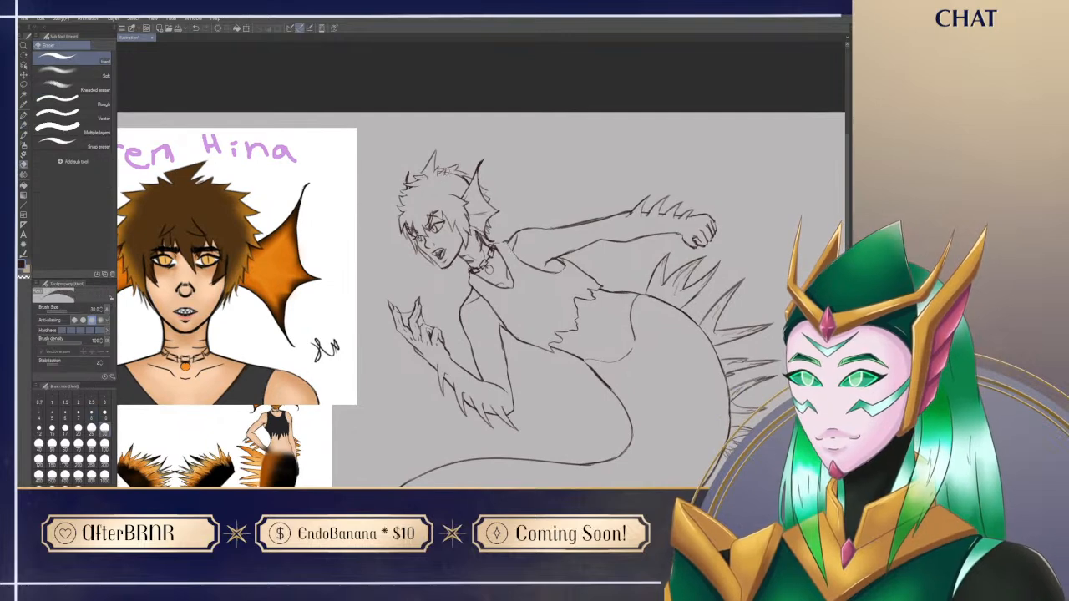
Step: Clean up the crown and add pointed locks jutting forward above the brow, erasing and redrawing overlapping strokes
{"action": "left_click_drag", "start_coordinate": [436, 173], "coordinate": [463, 179]}
{"action": "key", "text": "p"}
{"action": "mouse_move", "coordinate": [512, 387]}
{"action": "left_mouse_down"}
{"action": "mouse_move", "coordinate": [553, 355]}
{"action": "mouse_move", "coordinate": [544, 338]}
{"action": "left_mouse_up"}
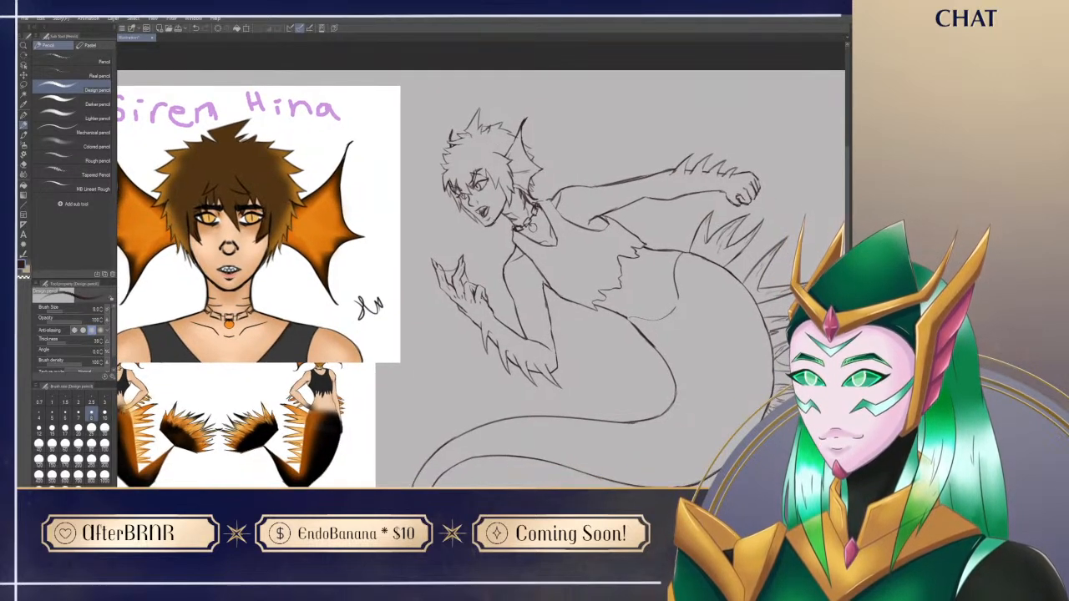
{"action": "left_click_drag", "start_coordinate": [608, 156], "coordinate": [603, 179]}
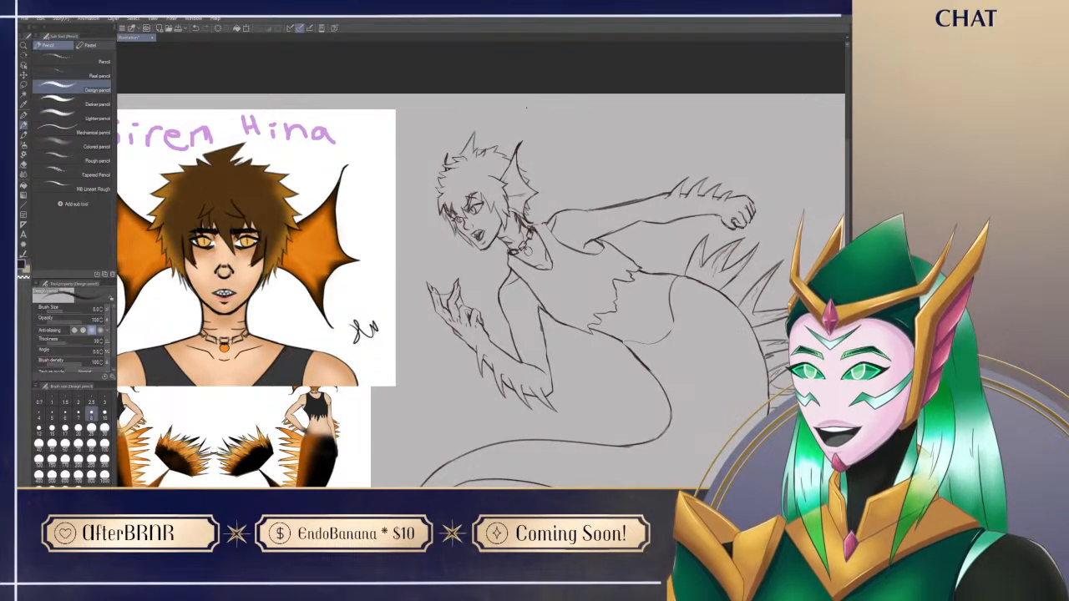
{"action": "key", "text": "e"}
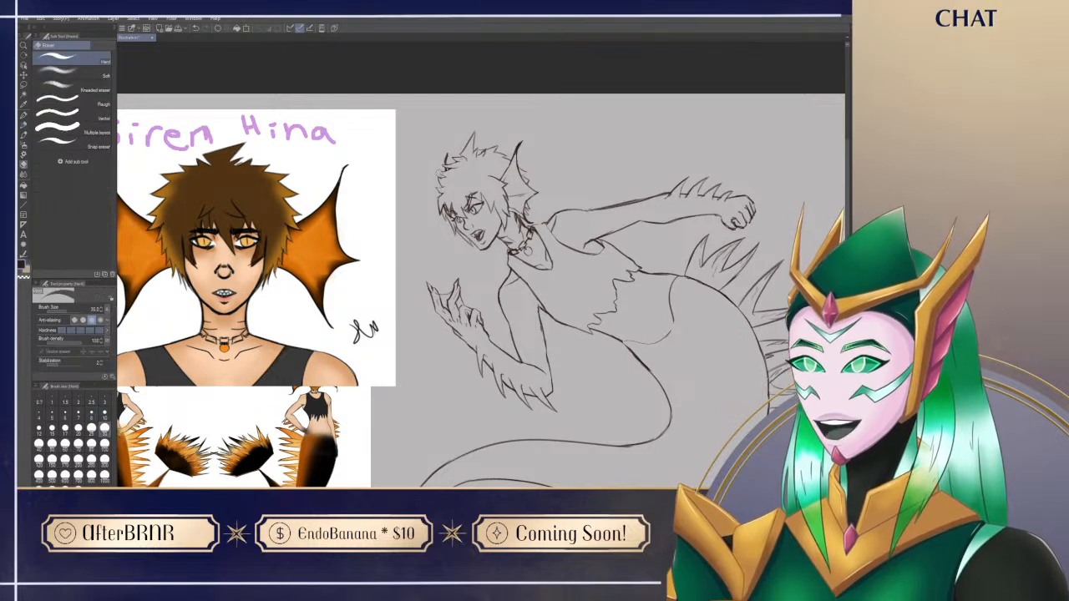
{"action": "key", "text": "p"}
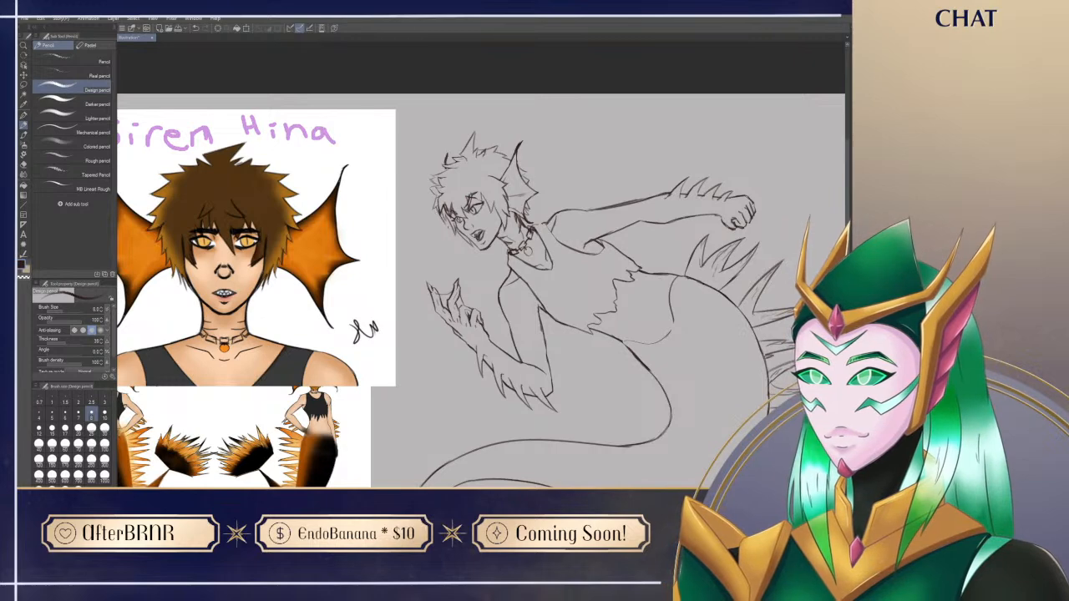
{"action": "key", "text": "e"}
{"action": "key", "text": "p"}
{"action": "left_click_drag", "start_coordinate": [443, 252], "coordinate": [484, 289]}
{"action": "key", "text": "e"}
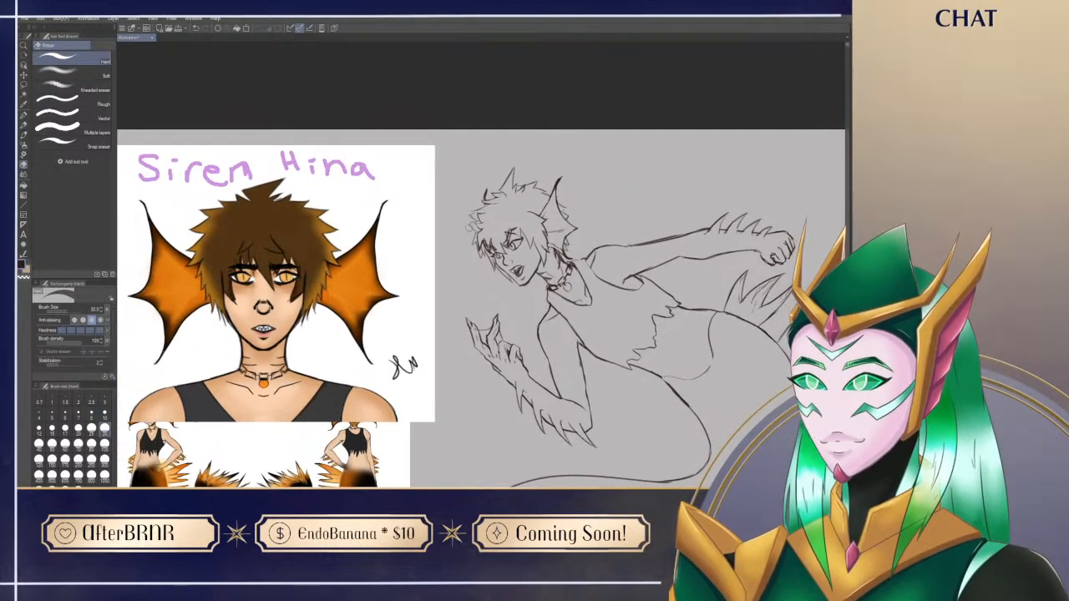
{"action": "key", "text": "p"}
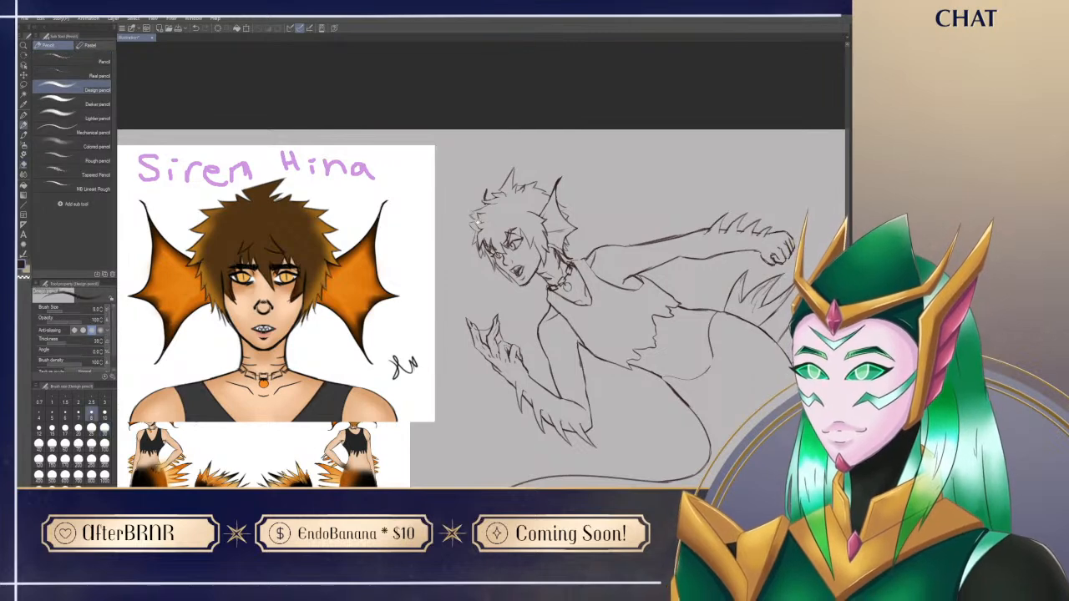
{"action": "left_click_drag", "start_coordinate": [558, 273], "coordinate": [531, 252]}
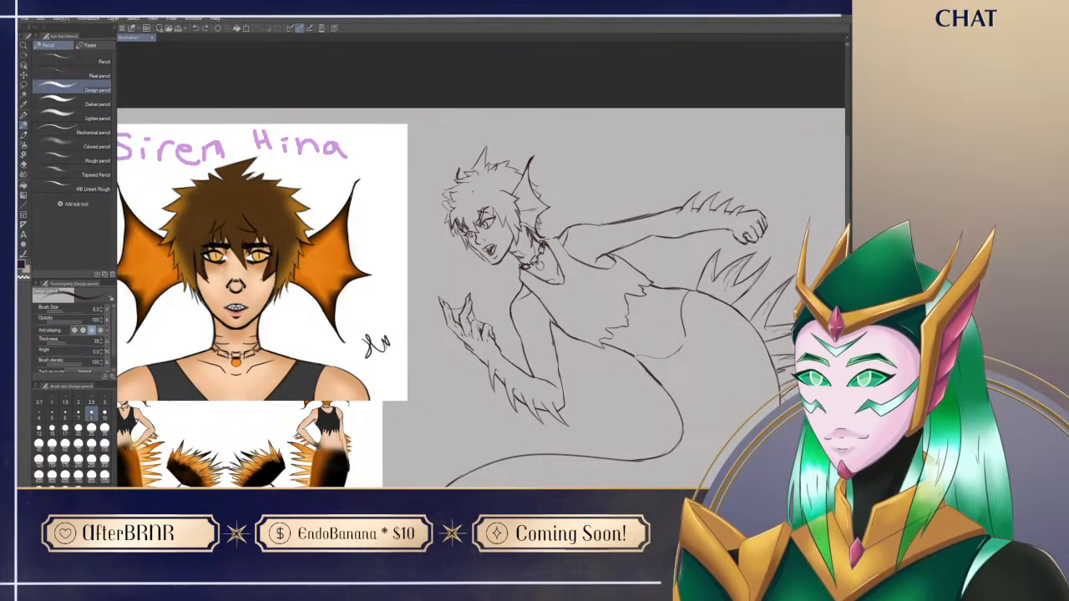
{"action": "left_click_drag", "start_coordinate": [208, 368], "coordinate": [334, 328]}
{"action": "key", "text": "ctrl+z"}
{"action": "mouse_move", "coordinate": [423, 131]}
{"action": "left_mouse_down"}
{"action": "mouse_move", "coordinate": [467, 156]}
{"action": "mouse_move", "coordinate": [475, 147]}
{"action": "mouse_move", "coordinate": [455, 166]}
{"action": "mouse_move", "coordinate": [501, 183]}
{"action": "left_mouse_up"}
{"action": "left_click_drag", "start_coordinate": [476, 136], "coordinate": [514, 181]}
{"action": "key", "text": "ctrl+z"}
{"action": "key", "text": "ctrl+z"}
{"action": "key", "text": "ctrl+z"}
{"action": "key", "text": "ctrl+z"}
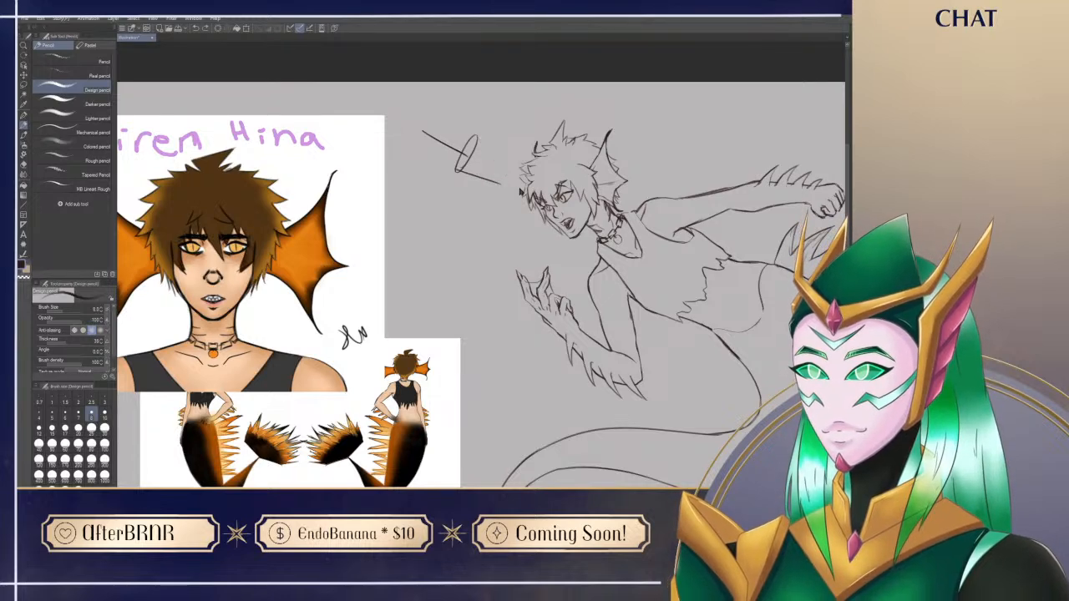
{"action": "left_click_drag", "start_coordinate": [719, 412], "coordinate": [457, 414]}
{"action": "left_click_drag", "start_coordinate": [802, 149], "coordinate": [685, 214]}
{"action": "mouse_move", "coordinate": [722, 163]}
{"action": "left_mouse_down"}
{"action": "mouse_move", "coordinate": [668, 227]}
{"action": "mouse_move", "coordinate": [746, 201]}
{"action": "left_mouse_up"}
{"action": "key", "text": "ctrl+z"}
{"action": "key", "text": "ctrl+z"}
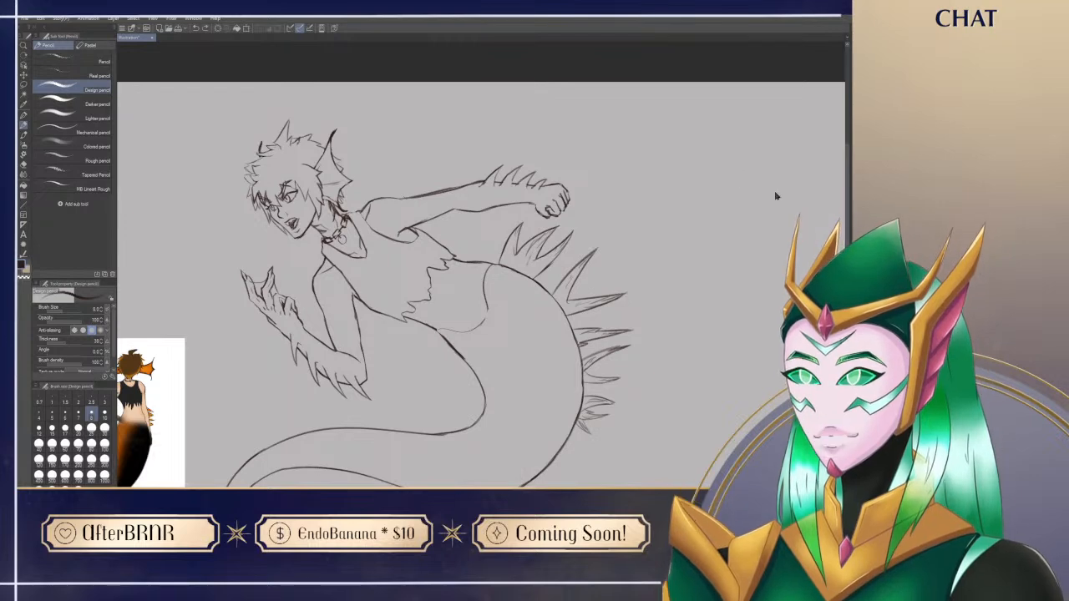
{"action": "left_click_drag", "start_coordinate": [646, 483], "coordinate": [618, 515]}
{"action": "left_click_drag", "start_coordinate": [594, 120], "coordinate": [545, 179]}
{"action": "left_click_drag", "start_coordinate": [544, 179], "coordinate": [582, 158]}
{"action": "mouse_move", "coordinate": [576, 226]}
{"action": "left_mouse_down"}
{"action": "mouse_move", "coordinate": [600, 170]}
{"action": "mouse_move", "coordinate": [628, 455]}
{"action": "left_mouse_up"}
{"action": "left_click_drag", "start_coordinate": [644, 188], "coordinate": [655, 447]}
{"action": "key", "text": "ctrl+z"}
{"action": "key", "text": "ctrl+z"}
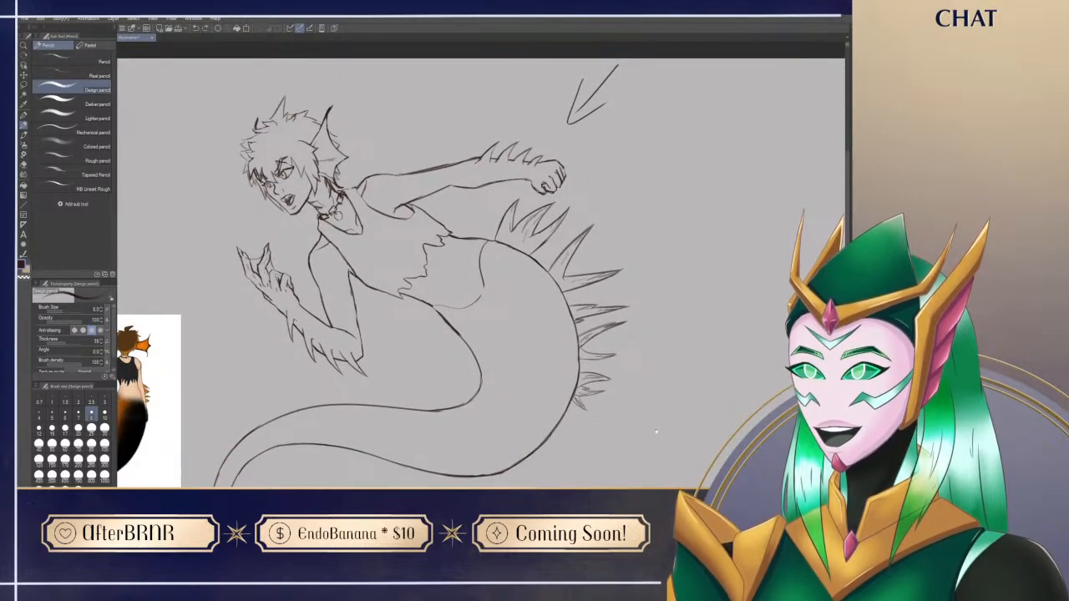
{"action": "left_click_drag", "start_coordinate": [581, 413], "coordinate": [640, 390]}
{"action": "key", "text": "ctrl+z"}
{"action": "key", "text": "ctrl+z"}
Step: Rearrange the reference images beside the drawing so the full-body sheet sits above the portrait
{"action": "left_click_drag", "start_coordinate": [705, 334], "coordinate": [758, 311]}
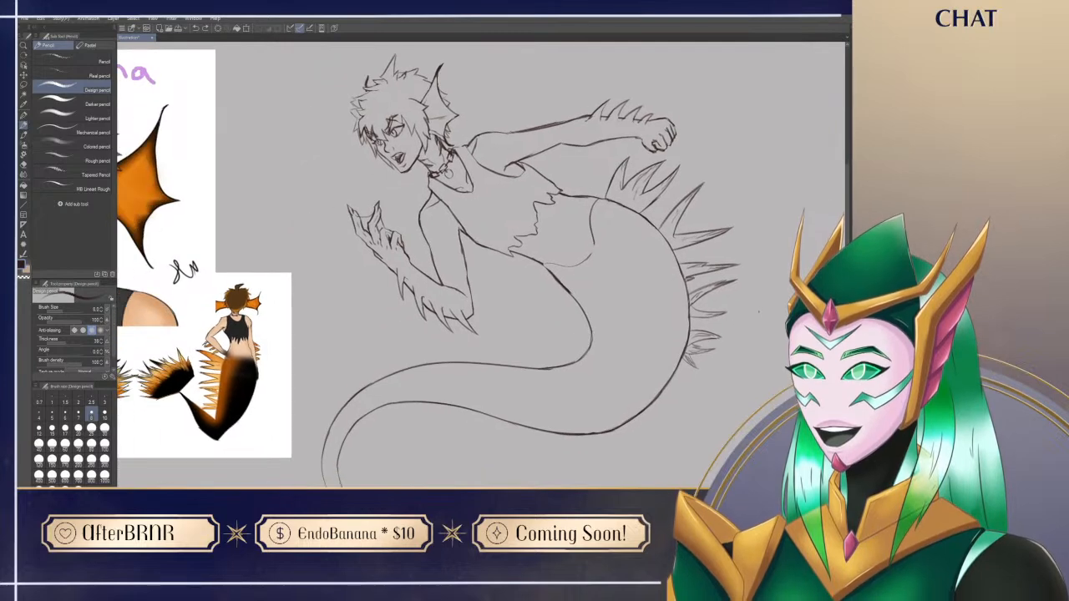
{"action": "mouse_move", "coordinate": [544, 473]}
{"action": "left_mouse_down"}
{"action": "mouse_move", "coordinate": [546, 440]}
{"action": "mouse_move", "coordinate": [547, 499]}
{"action": "mouse_move", "coordinate": [505, 329]}
{"action": "mouse_move", "coordinate": [543, 339]}
{"action": "mouse_move", "coordinate": [589, 401]}
{"action": "left_mouse_up"}
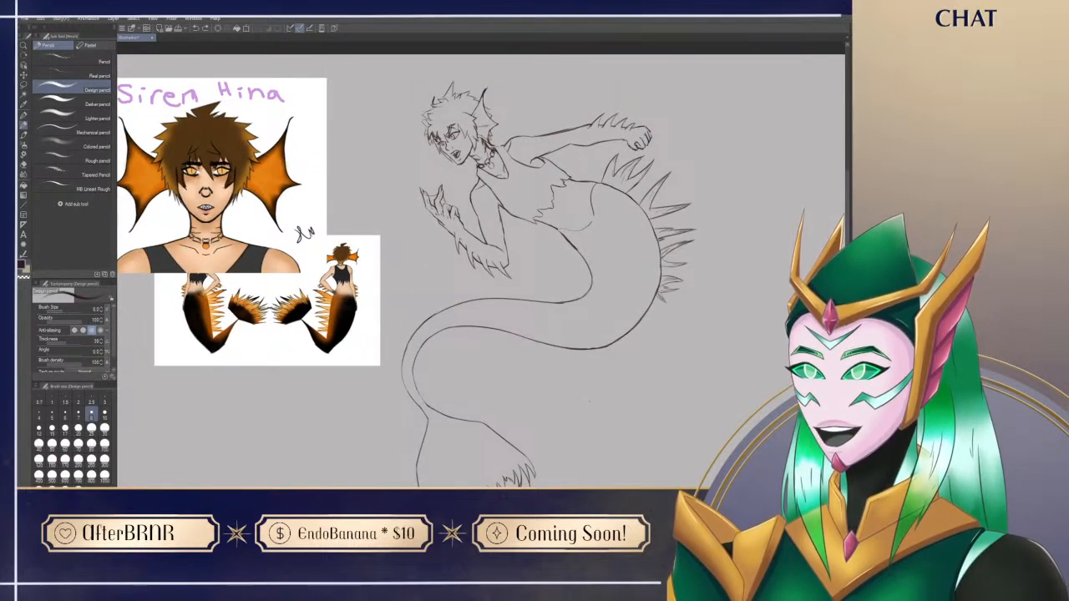
{"action": "left_click_drag", "start_coordinate": [274, 235], "coordinate": [289, 399]}
{"action": "left_click_drag", "start_coordinate": [359, 293], "coordinate": [324, 130]}
{"action": "left_click_drag", "start_coordinate": [275, 366], "coordinate": [284, 309]}
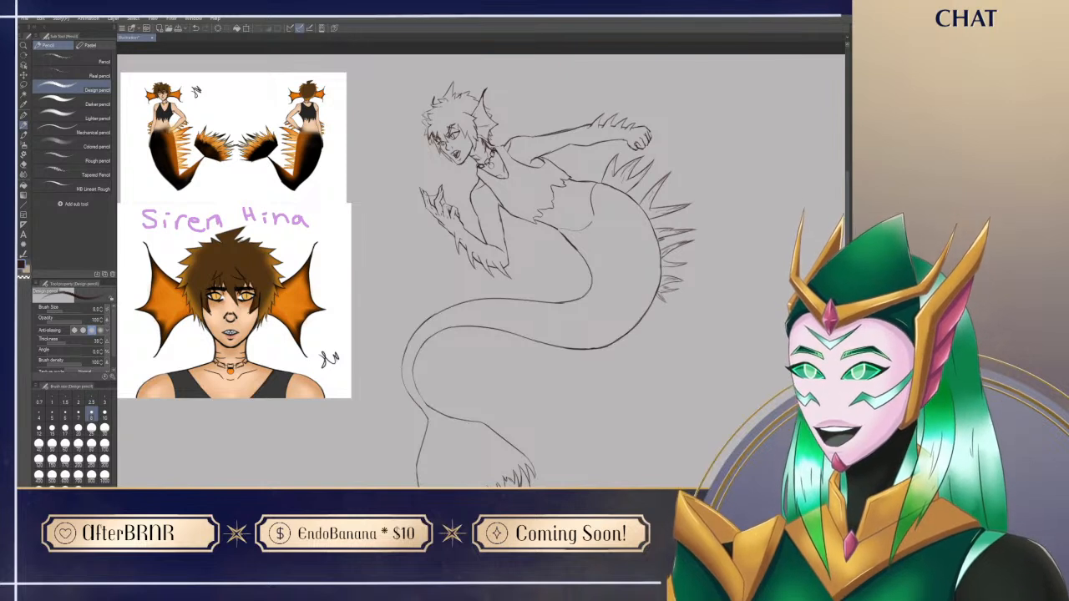
Step: Sample the peach skin tone from the portrait and block in the siren's bare midriff and hips using an enlarged G-pen
{"action": "key", "text": "p"}
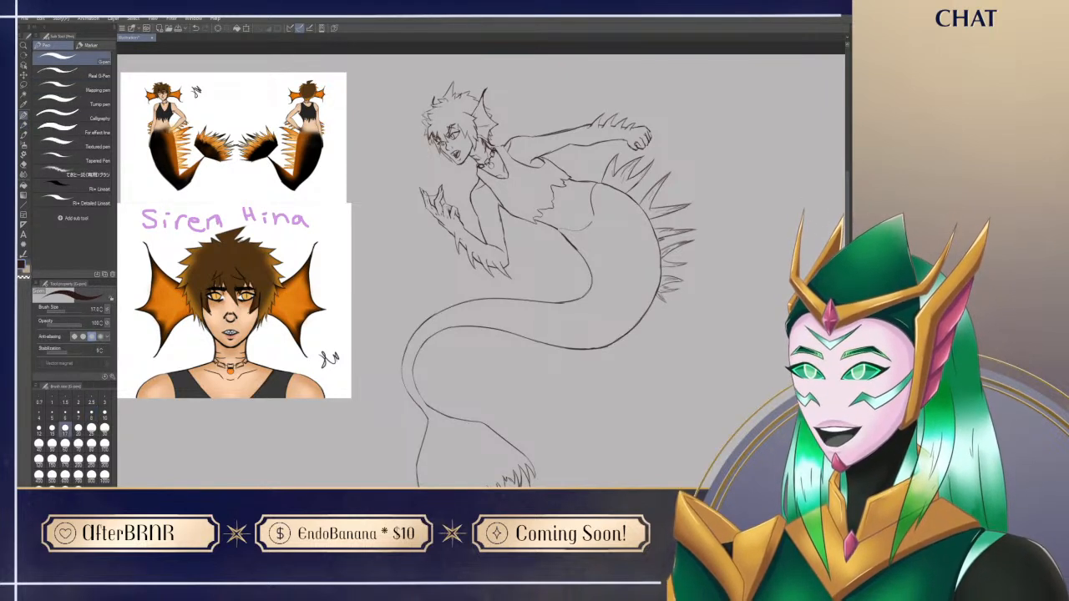
{"action": "left_click", "coordinate": [220, 319], "text": "alt"}
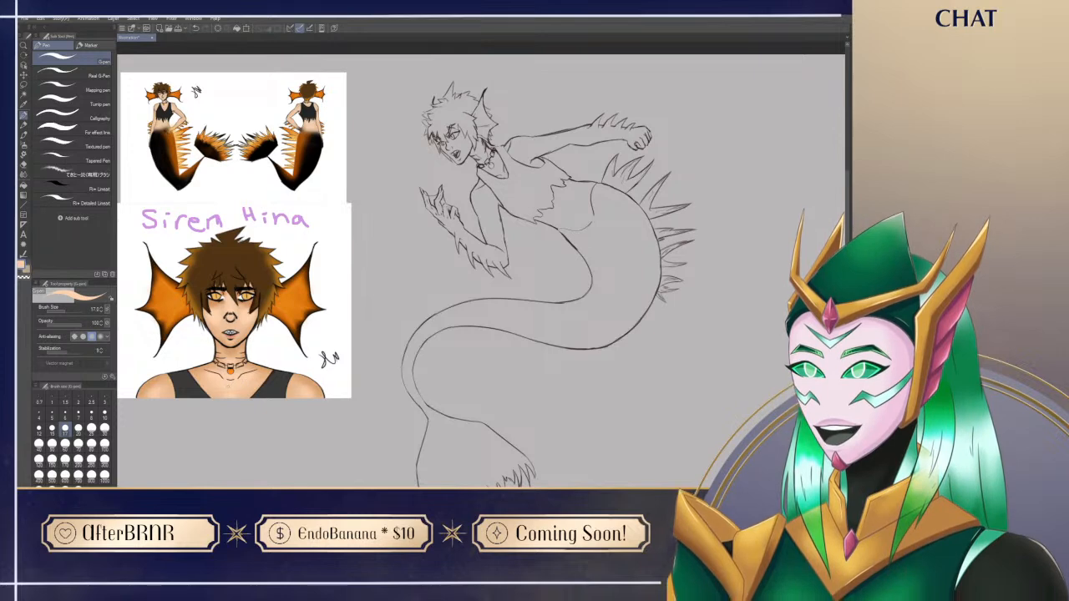
{"action": "mouse_move", "coordinate": [484, 284]}
{"action": "left_mouse_down"}
{"action": "mouse_move", "coordinate": [462, 321]}
{"action": "mouse_move", "coordinate": [514, 275]}
{"action": "left_mouse_up"}
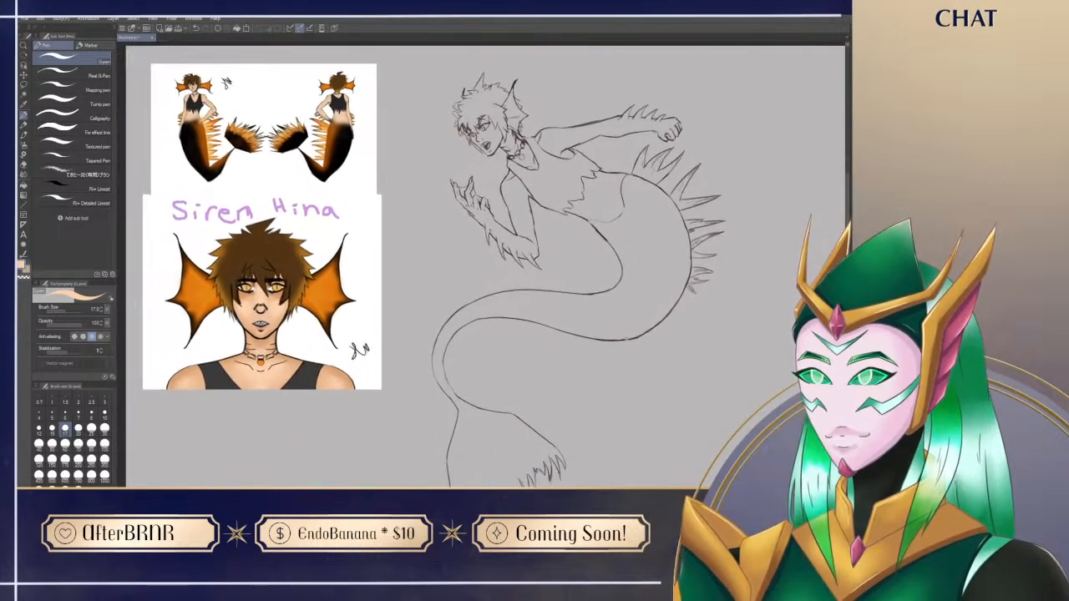
{"action": "mouse_move", "coordinate": [563, 397]}
{"action": "left_mouse_down"}
{"action": "mouse_move", "coordinate": [558, 483]}
{"action": "mouse_move", "coordinate": [549, 471]}
{"action": "mouse_move", "coordinate": [513, 471]}
{"action": "left_mouse_up"}
{"action": "mouse_move", "coordinate": [519, 263]}
{"action": "left_mouse_down"}
{"action": "mouse_move", "coordinate": [573, 290]}
{"action": "mouse_move", "coordinate": [580, 278]}
{"action": "left_mouse_up"}
{"action": "key", "text": "bracketright"}
{"action": "key", "text": "bracketright"}
{"action": "key", "text": "bracketright"}
{"action": "key", "text": "bracketright"}
{"action": "key", "text": "bracketright"}
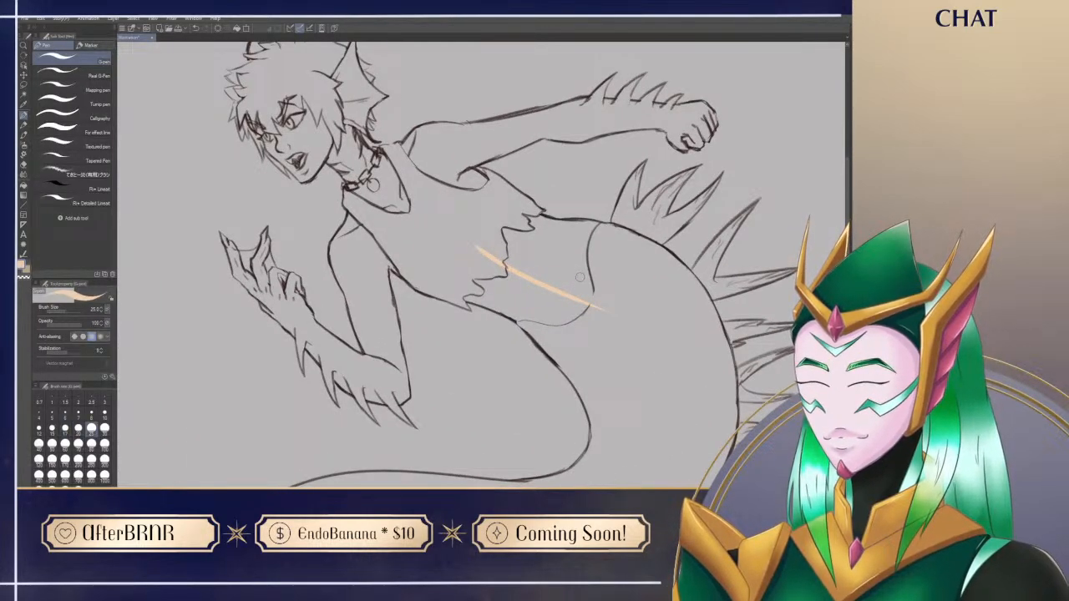
{"action": "mouse_move", "coordinate": [468, 270]}
{"action": "left_mouse_down"}
{"action": "mouse_move", "coordinate": [480, 289]}
{"action": "mouse_move", "coordinate": [466, 292]}
{"action": "mouse_move", "coordinate": [498, 305]}
{"action": "mouse_move", "coordinate": [584, 314]}
{"action": "mouse_move", "coordinate": [484, 272]}
{"action": "mouse_move", "coordinate": [626, 325]}
{"action": "mouse_move", "coordinate": [509, 219]}
{"action": "mouse_move", "coordinate": [603, 234]}
{"action": "mouse_move", "coordinate": [594, 227]}
{"action": "mouse_move", "coordinate": [625, 290]}
{"action": "mouse_move", "coordinate": [618, 297]}
{"action": "mouse_move", "coordinate": [593, 268]}
{"action": "mouse_move", "coordinate": [628, 368]}
{"action": "left_mouse_up"}
{"action": "left_click_drag", "start_coordinate": [514, 453], "coordinate": [580, 478]}
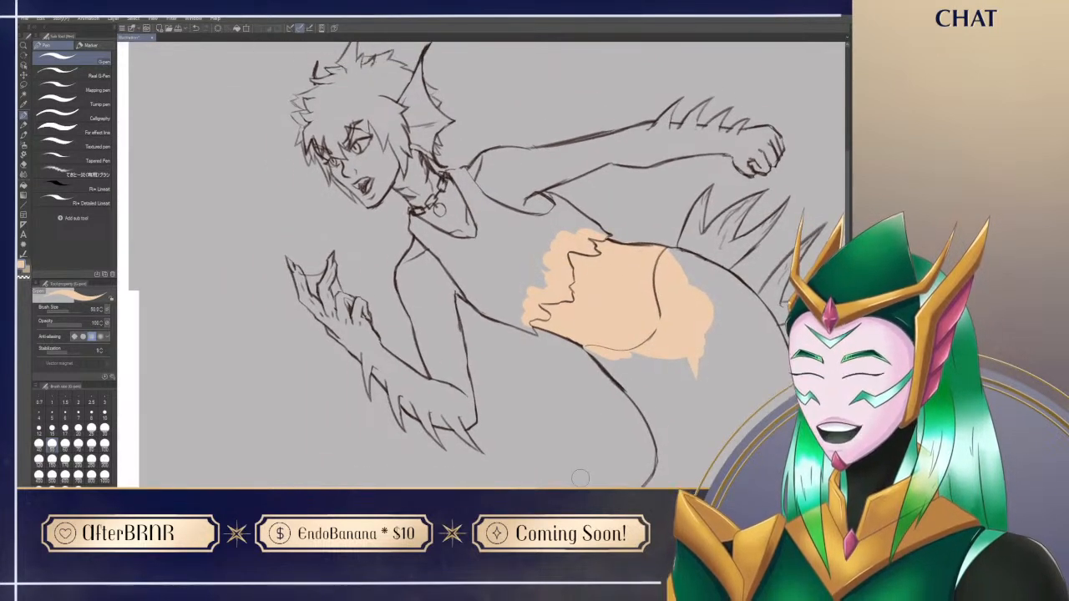
Step: Draw the navel on the siren's belly with the Design pencil in the dark line colour
{"action": "key", "text": "x"}
{"action": "left_click", "coordinate": [742, 281], "text": "alt"}
{"action": "key", "text": "p"}
{"action": "left_click_drag", "start_coordinate": [569, 433], "coordinate": [444, 423]}
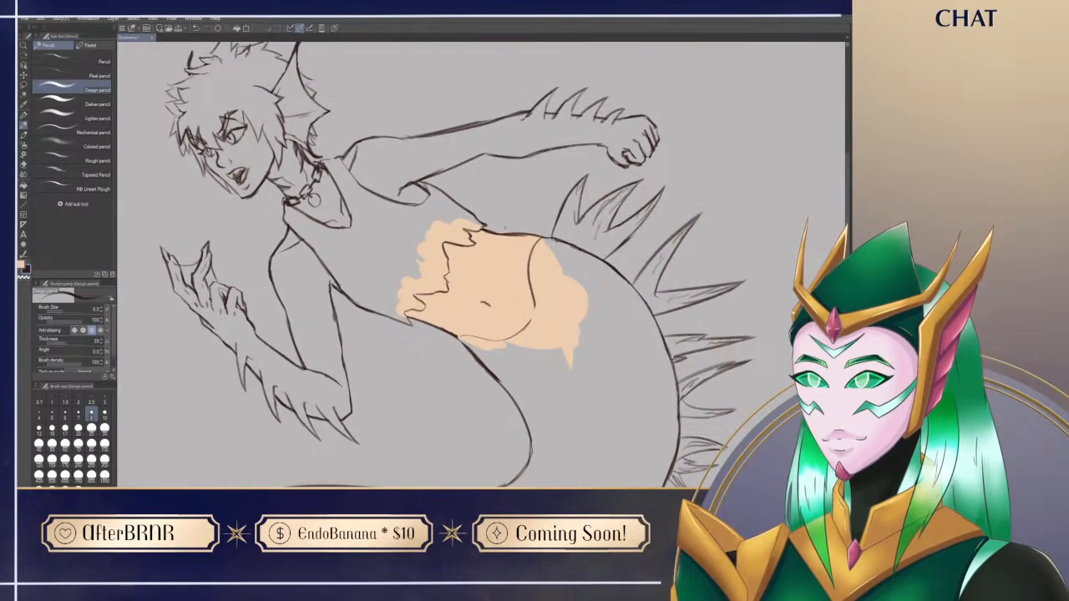
Step: Erase most of the curved line separating the belly from the tail and sketch a short hip crease near the back
{"action": "key", "text": "e"}
{"action": "left_click_drag", "start_coordinate": [543, 238], "coordinate": [533, 316]}
{"action": "key", "text": "p"}
{"action": "key", "text": "ctrl+z"}
{"action": "mouse_move", "coordinate": [529, 255]}
{"action": "left_mouse_down"}
{"action": "mouse_move", "coordinate": [525, 267]}
{"action": "mouse_move", "coordinate": [524, 257]}
{"action": "left_mouse_up"}
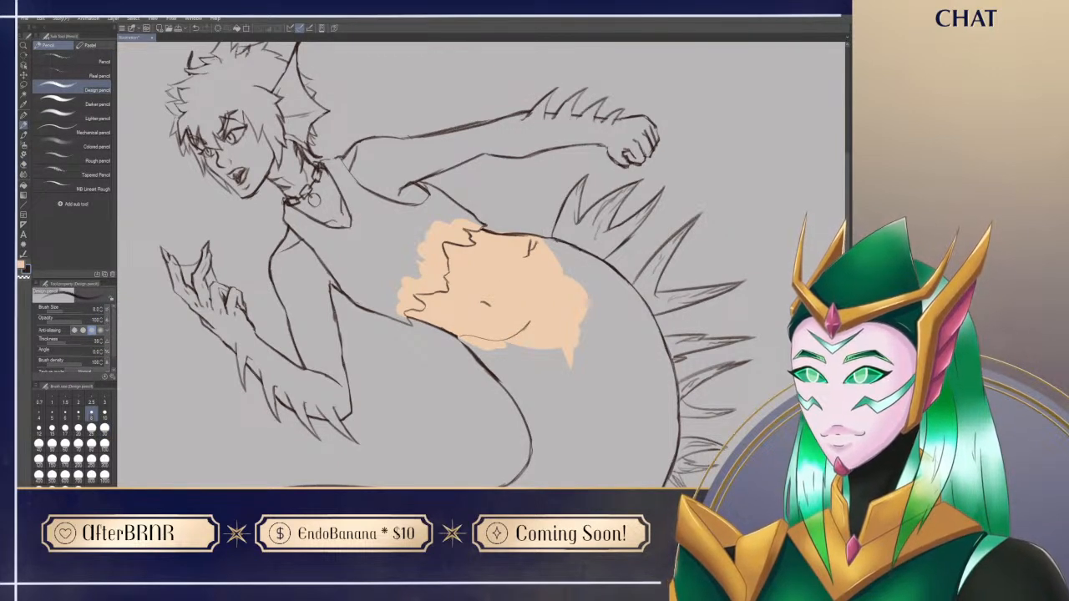
{"action": "key", "text": "r"}
{"action": "left_click_drag", "start_coordinate": [574, 278], "coordinate": [520, 345]}
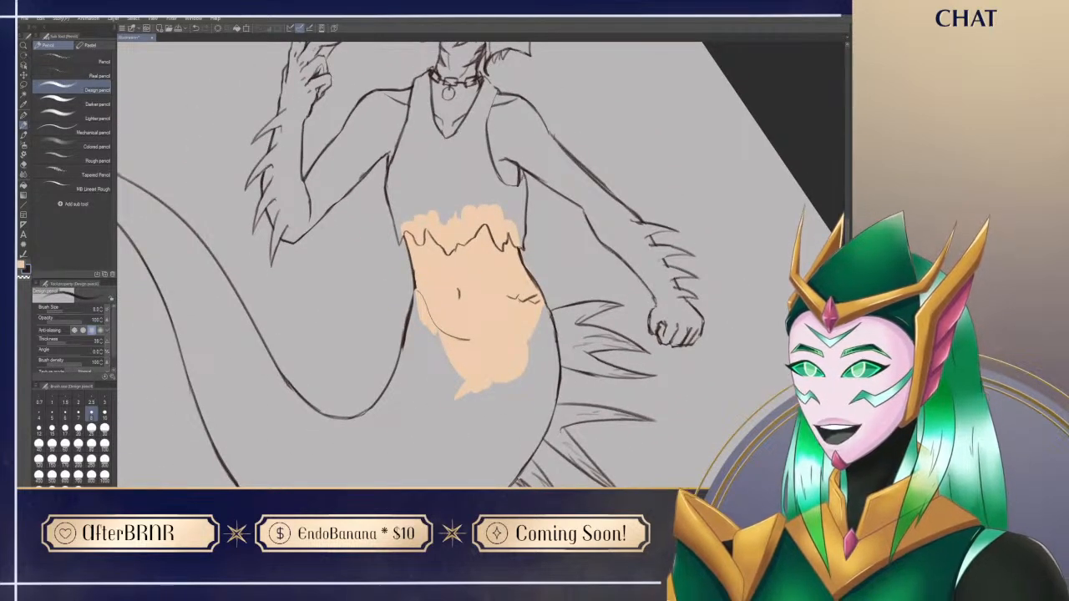
{"action": "mouse_move", "coordinate": [503, 309]}
{"action": "left_mouse_down"}
{"action": "mouse_move", "coordinate": [517, 305]}
{"action": "mouse_move", "coordinate": [509, 310]}
{"action": "left_mouse_up"}
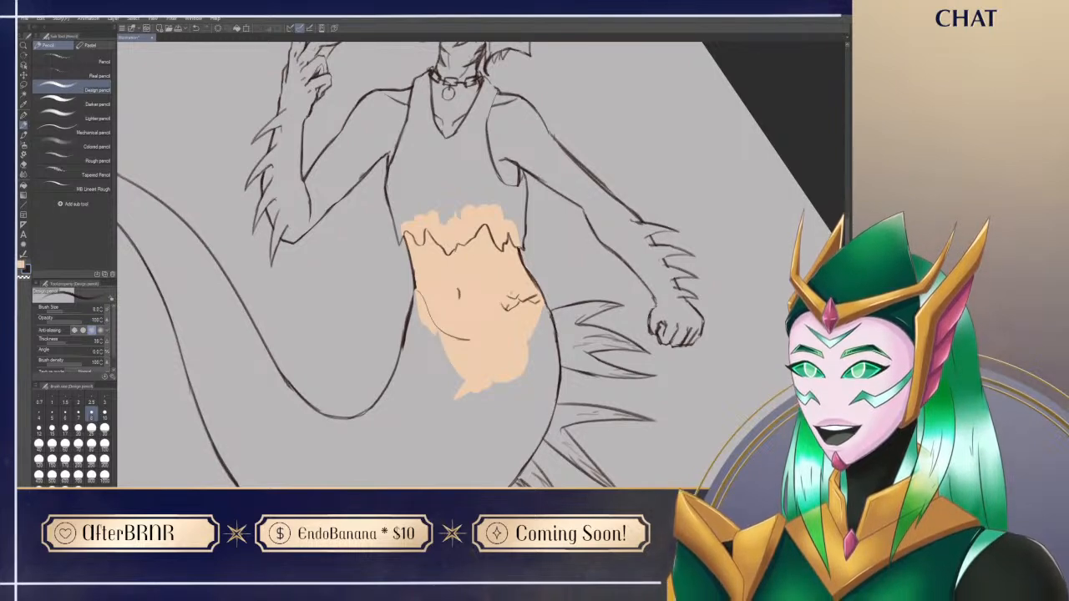
{"action": "left_click_drag", "start_coordinate": [500, 309], "coordinate": [488, 314]}
{"action": "key", "text": "ctrl+z"}
{"action": "key", "text": "ctrl+z"}
Step: Erase the remaining curved hip line and sketch a jagged scalloped border across the belly below the navel with the Design pencil
{"action": "key", "text": "ctrl+z"}
{"action": "key", "text": "e"}
{"action": "left_click_drag", "start_coordinate": [419, 298], "coordinate": [466, 339]}
{"action": "key", "text": "p"}
{"action": "left_click_drag", "start_coordinate": [414, 289], "coordinate": [426, 309]}
{"action": "key", "text": "ctrl+z"}
{"action": "key", "text": "e"}
{"action": "key", "text": "p"}
{"action": "key", "text": "e"}
{"action": "key", "text": "p"}
{"action": "mouse_move", "coordinate": [503, 291]}
{"action": "left_mouse_down"}
{"action": "mouse_move", "coordinate": [519, 350]}
{"action": "mouse_move", "coordinate": [514, 314]}
{"action": "left_mouse_up"}
{"action": "key", "text": "e"}
{"action": "key", "text": "p"}
{"action": "key", "text": "e"}
{"action": "key", "text": "p"}
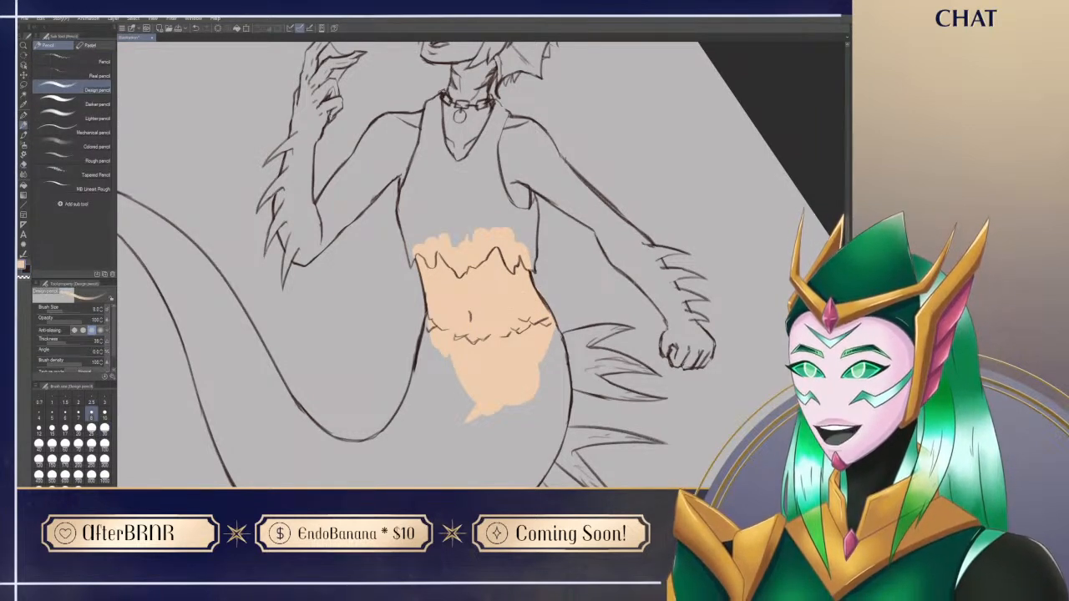
Step: Block in the raised clawed arm's forearm in the peach skin tone using a smaller G-pen
{"action": "key", "text": "p"}
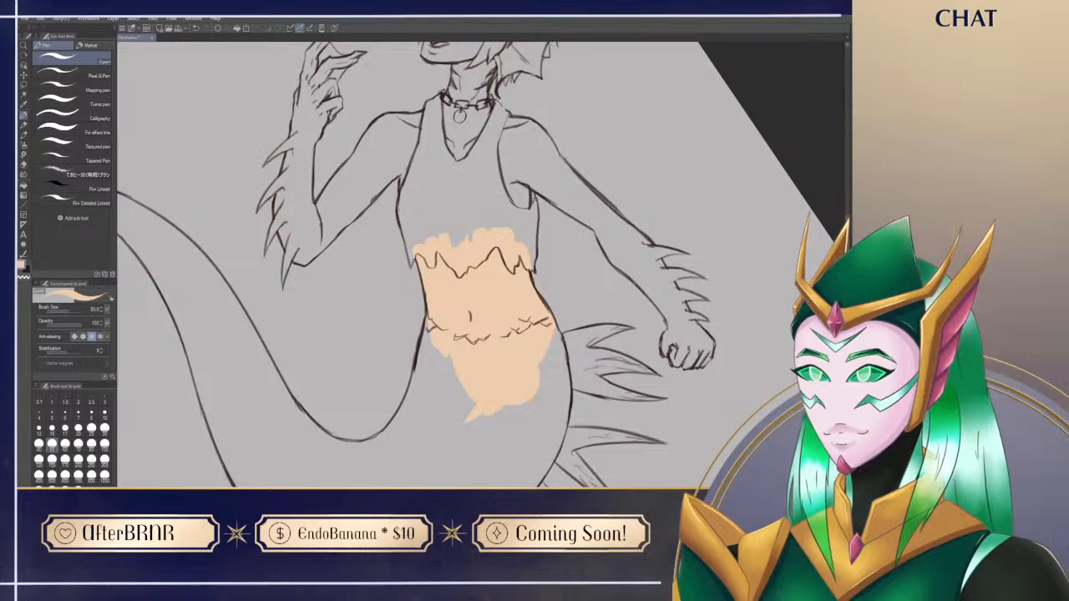
{"action": "key", "text": "ctrl+at"}
{"action": "left_click_drag", "start_coordinate": [431, 449], "coordinate": [496, 433]}
{"action": "left_click_drag", "start_coordinate": [588, 396], "coordinate": [523, 403]}
{"action": "left_click_drag", "start_coordinate": [469, 367], "coordinate": [500, 399]}
{"action": "key", "text": "e"}
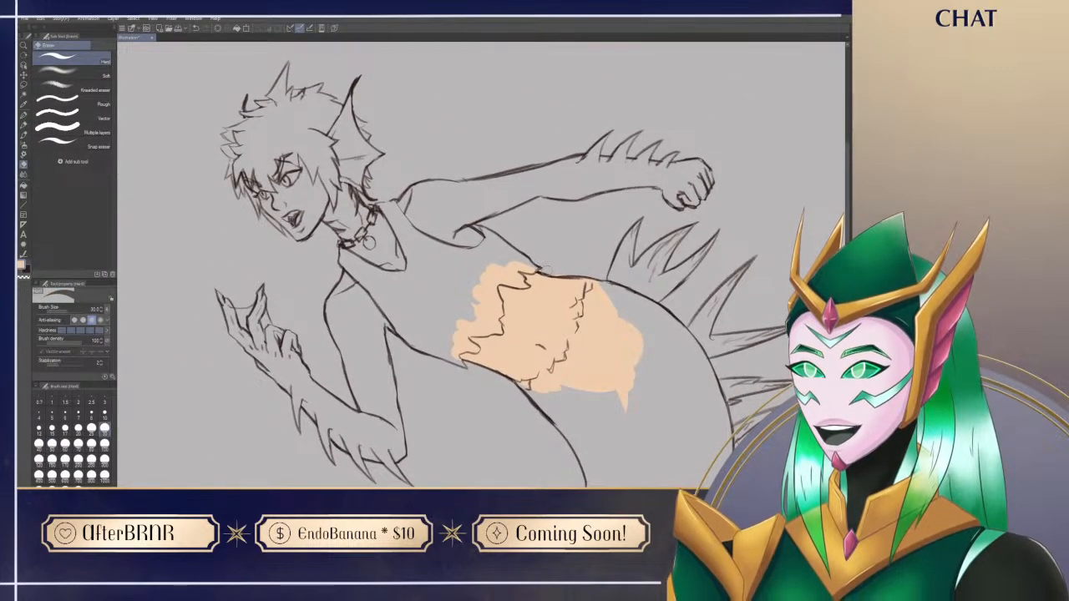
{"action": "key", "text": "p"}
{"action": "left_click_drag", "start_coordinate": [495, 394], "coordinate": [546, 289]}
{"action": "mouse_move", "coordinate": [357, 282]}
{"action": "left_mouse_down"}
{"action": "mouse_move", "coordinate": [378, 307]}
{"action": "mouse_move", "coordinate": [312, 251]}
{"action": "mouse_move", "coordinate": [365, 294]}
{"action": "left_mouse_up"}
{"action": "key", "text": "bracketleft"}
{"action": "key", "text": "bracketleft"}
{"action": "key", "text": "bracketleft"}
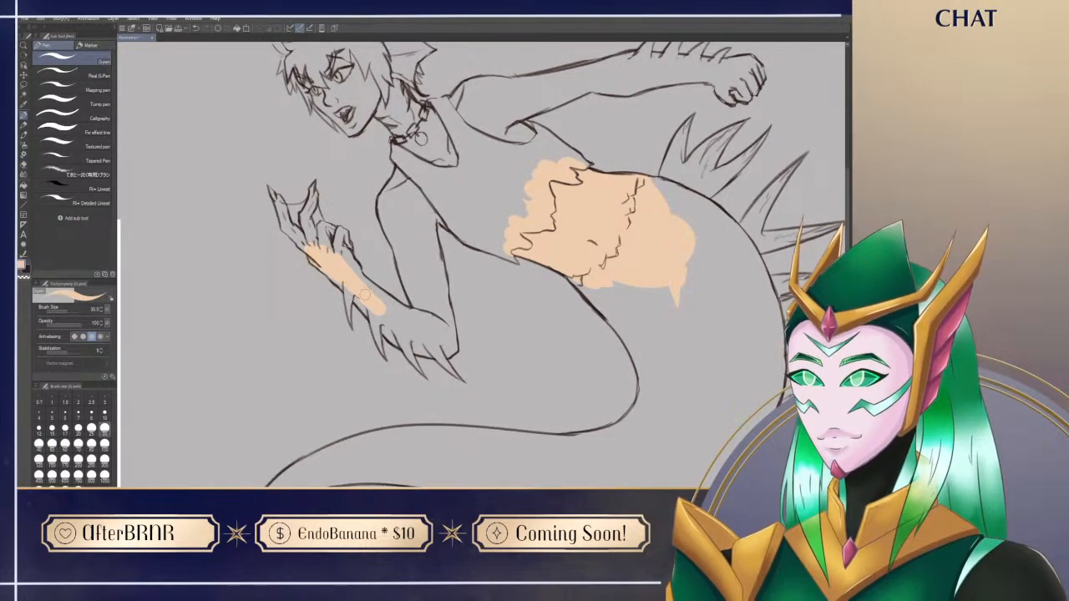
{"action": "left_click_drag", "start_coordinate": [348, 259], "coordinate": [395, 314]}
{"action": "left_click_drag", "start_coordinate": [326, 272], "coordinate": [388, 328]}
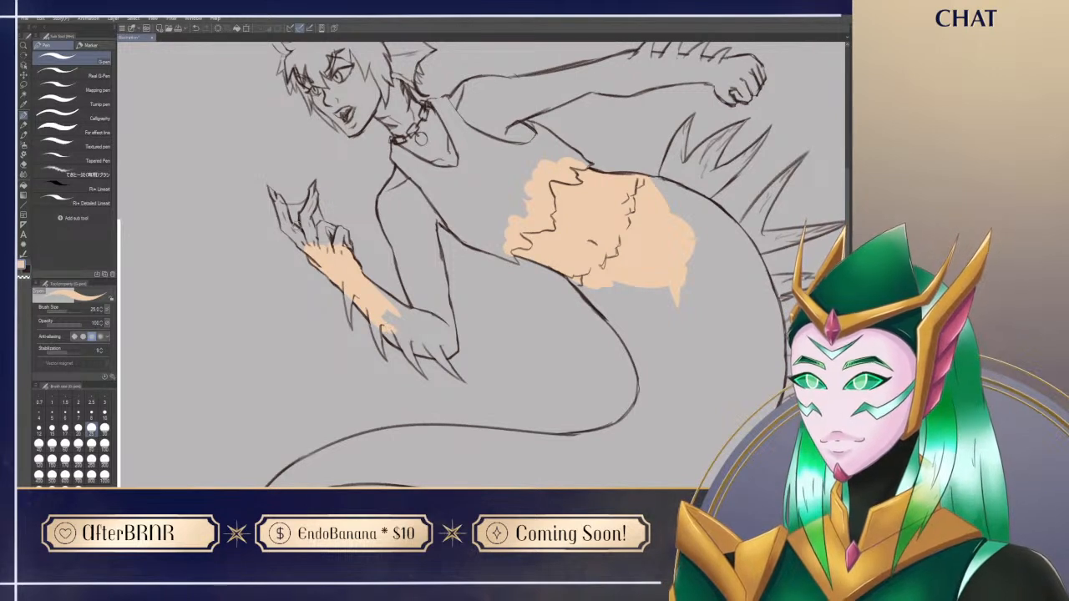
Step: Fill the raised hand and its fingers with the peach skin tone, erasing the spill beside the fingertip
{"action": "mouse_move", "coordinate": [282, 224]}
{"action": "left_mouse_down"}
{"action": "mouse_move", "coordinate": [296, 243]}
{"action": "mouse_move", "coordinate": [298, 234]}
{"action": "mouse_move", "coordinate": [312, 242]}
{"action": "left_mouse_up"}
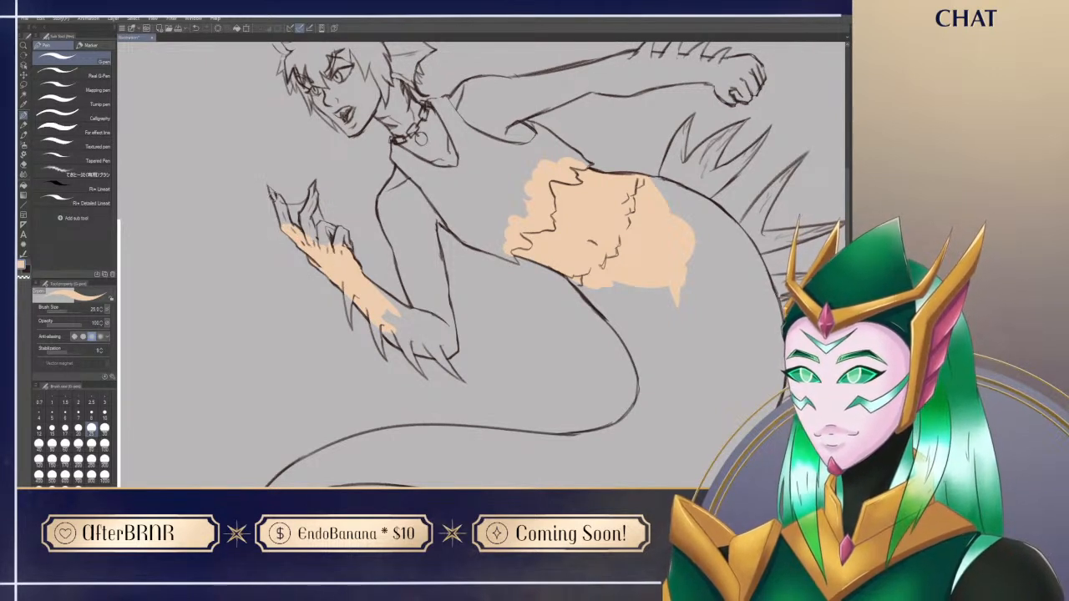
{"action": "left_click_drag", "start_coordinate": [269, 189], "coordinate": [287, 222]}
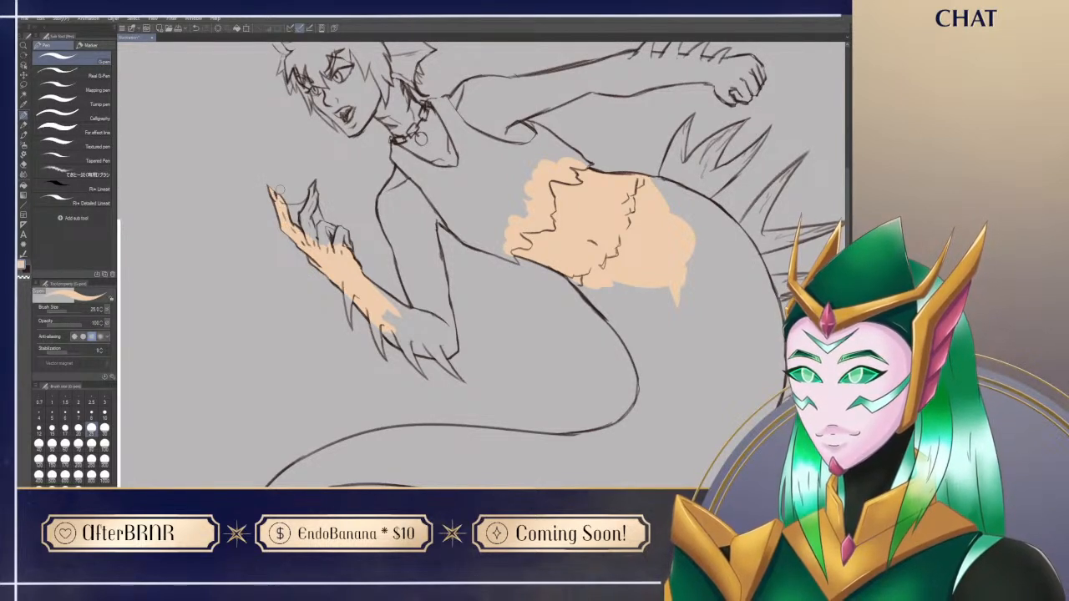
{"action": "key", "text": "e"}
{"action": "left_click_drag", "start_coordinate": [278, 186], "coordinate": [284, 197]}
{"action": "key", "text": "p"}
{"action": "mouse_move", "coordinate": [306, 240]}
{"action": "left_mouse_down"}
{"action": "mouse_move", "coordinate": [306, 222]}
{"action": "mouse_move", "coordinate": [319, 247]}
{"action": "mouse_move", "coordinate": [313, 189]}
{"action": "mouse_move", "coordinate": [303, 216]}
{"action": "mouse_move", "coordinate": [315, 183]}
{"action": "mouse_move", "coordinate": [306, 220]}
{"action": "mouse_move", "coordinate": [344, 244]}
{"action": "mouse_move", "coordinate": [345, 229]}
{"action": "mouse_move", "coordinate": [348, 244]}
{"action": "left_mouse_up"}
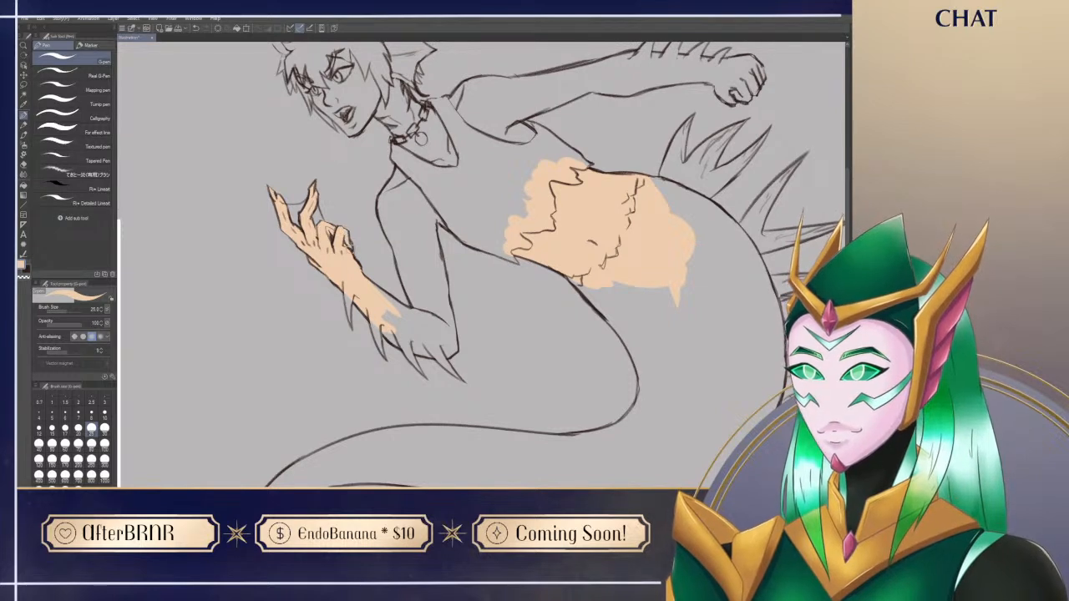
Step: Extend the peach skin colour through the raised arm's lower forearm near the elbow and up the upper arm
{"action": "mouse_move", "coordinate": [399, 326]}
{"action": "left_mouse_down"}
{"action": "mouse_move", "coordinate": [402, 342]}
{"action": "mouse_move", "coordinate": [431, 352]}
{"action": "mouse_move", "coordinate": [393, 318]}
{"action": "mouse_move", "coordinate": [413, 311]}
{"action": "mouse_move", "coordinate": [443, 331]}
{"action": "mouse_move", "coordinate": [388, 328]}
{"action": "left_mouse_up"}
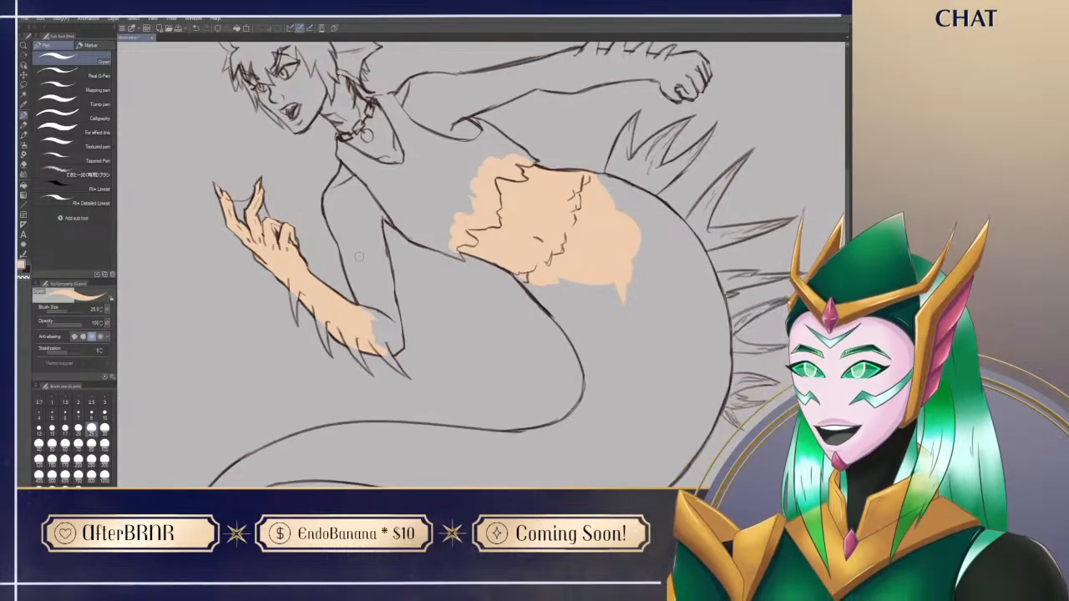
{"action": "mouse_move", "coordinate": [344, 244]}
{"action": "left_mouse_down"}
{"action": "mouse_move", "coordinate": [361, 294]}
{"action": "mouse_move", "coordinate": [363, 282]}
{"action": "mouse_move", "coordinate": [359, 313]}
{"action": "mouse_move", "coordinate": [377, 293]}
{"action": "mouse_move", "coordinate": [351, 244]}
{"action": "mouse_move", "coordinate": [376, 288]}
{"action": "mouse_move", "coordinate": [376, 227]}
{"action": "mouse_move", "coordinate": [391, 314]}
{"action": "mouse_move", "coordinate": [395, 259]}
{"action": "mouse_move", "coordinate": [340, 235]}
{"action": "mouse_move", "coordinate": [325, 194]}
{"action": "mouse_move", "coordinate": [339, 245]}
{"action": "mouse_move", "coordinate": [334, 192]}
{"action": "left_mouse_up"}
{"action": "key", "text": "e"}
{"action": "key", "text": "p"}
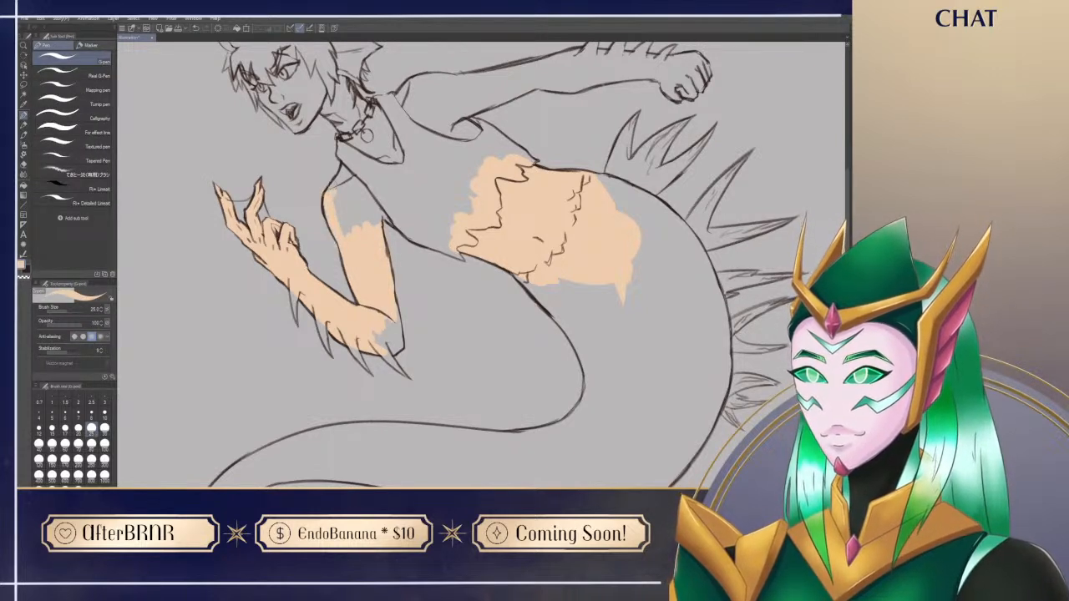
{"action": "key", "text": "e"}
{"action": "key", "text": "p"}
Step: Complete the peach fill on the near upper arm, shoulder and elbow, running it slightly past the tank top's edge
{"action": "mouse_move", "coordinate": [334, 233]}
{"action": "left_mouse_down"}
{"action": "mouse_move", "coordinate": [349, 177]}
{"action": "mouse_move", "coordinate": [364, 237]}
{"action": "mouse_move", "coordinate": [381, 206]}
{"action": "mouse_move", "coordinate": [390, 220]}
{"action": "left_mouse_up"}
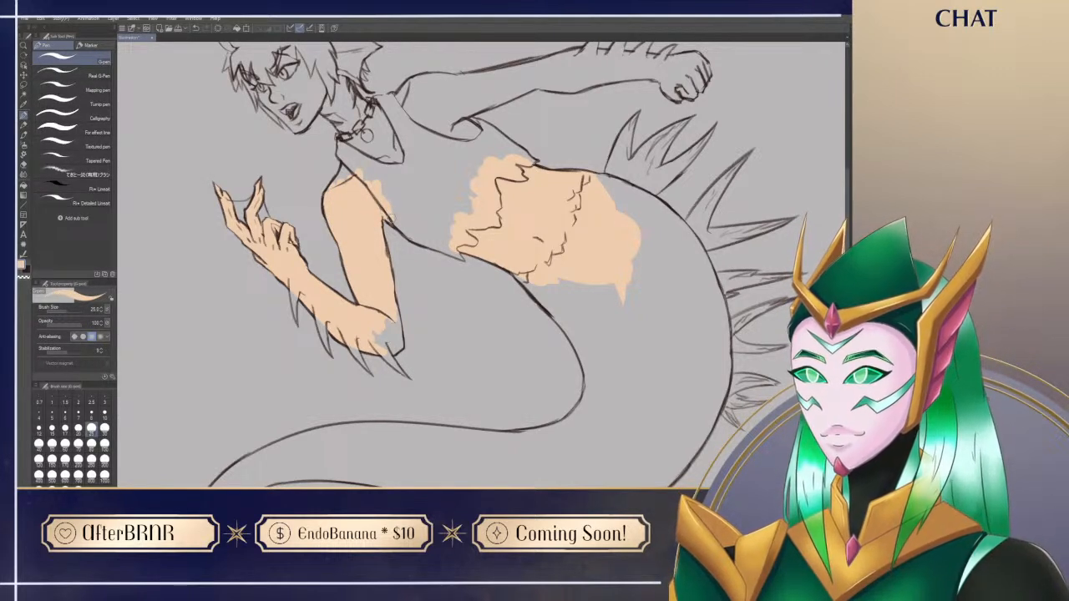
{"action": "key", "text": "e"}
{"action": "key", "text": "p"}
{"action": "mouse_move", "coordinate": [327, 201]}
{"action": "left_mouse_down"}
{"action": "mouse_move", "coordinate": [348, 156]}
{"action": "mouse_move", "coordinate": [352, 183]}
{"action": "mouse_move", "coordinate": [386, 196]}
{"action": "left_mouse_up"}
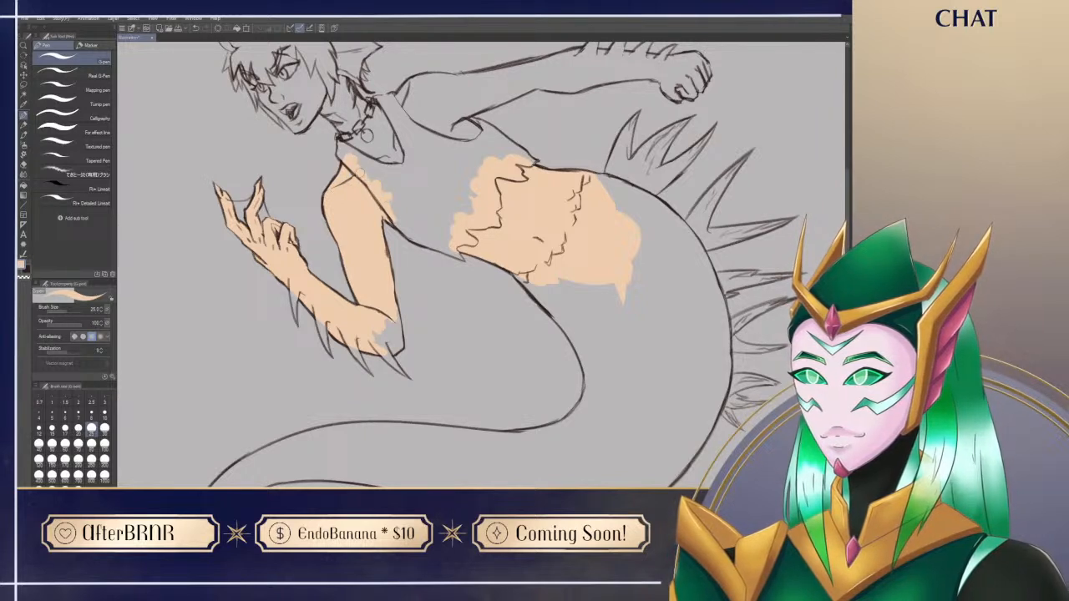
{"action": "mouse_move", "coordinate": [380, 329]}
{"action": "left_mouse_down"}
{"action": "mouse_move", "coordinate": [387, 356]}
{"action": "mouse_move", "coordinate": [390, 328]}
{"action": "mouse_move", "coordinate": [396, 340]}
{"action": "left_mouse_up"}
Step: Block in the siren's face, neck and open neckline with the peach skin tone
{"action": "left_click_drag", "start_coordinate": [446, 172], "coordinate": [487, 292]}
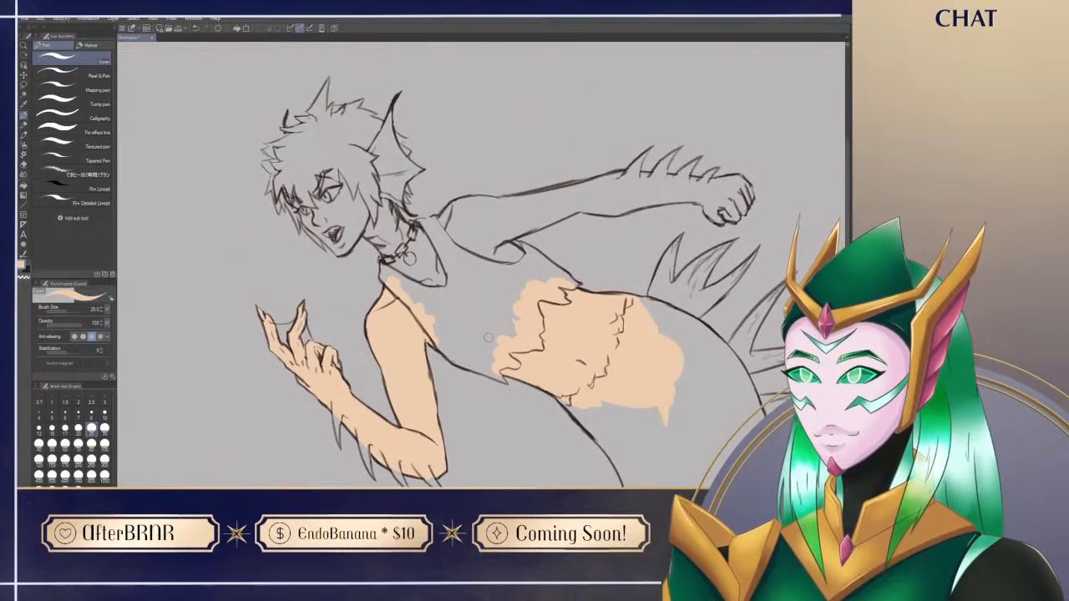
{"action": "mouse_move", "coordinate": [289, 194]}
{"action": "left_mouse_down"}
{"action": "mouse_move", "coordinate": [286, 184]}
{"action": "mouse_move", "coordinate": [331, 240]}
{"action": "mouse_move", "coordinate": [306, 194]}
{"action": "mouse_move", "coordinate": [328, 209]}
{"action": "mouse_move", "coordinate": [331, 177]}
{"action": "mouse_move", "coordinate": [383, 202]}
{"action": "mouse_move", "coordinate": [418, 237]}
{"action": "mouse_move", "coordinate": [390, 210]}
{"action": "mouse_move", "coordinate": [368, 235]}
{"action": "mouse_move", "coordinate": [396, 262]}
{"action": "mouse_move", "coordinate": [387, 259]}
{"action": "mouse_move", "coordinate": [417, 284]}
{"action": "mouse_move", "coordinate": [451, 290]}
{"action": "mouse_move", "coordinate": [430, 273]}
{"action": "mouse_move", "coordinate": [451, 272]}
{"action": "mouse_move", "coordinate": [424, 232]}
{"action": "mouse_move", "coordinate": [449, 250]}
{"action": "mouse_move", "coordinate": [460, 287]}
{"action": "left_mouse_up"}
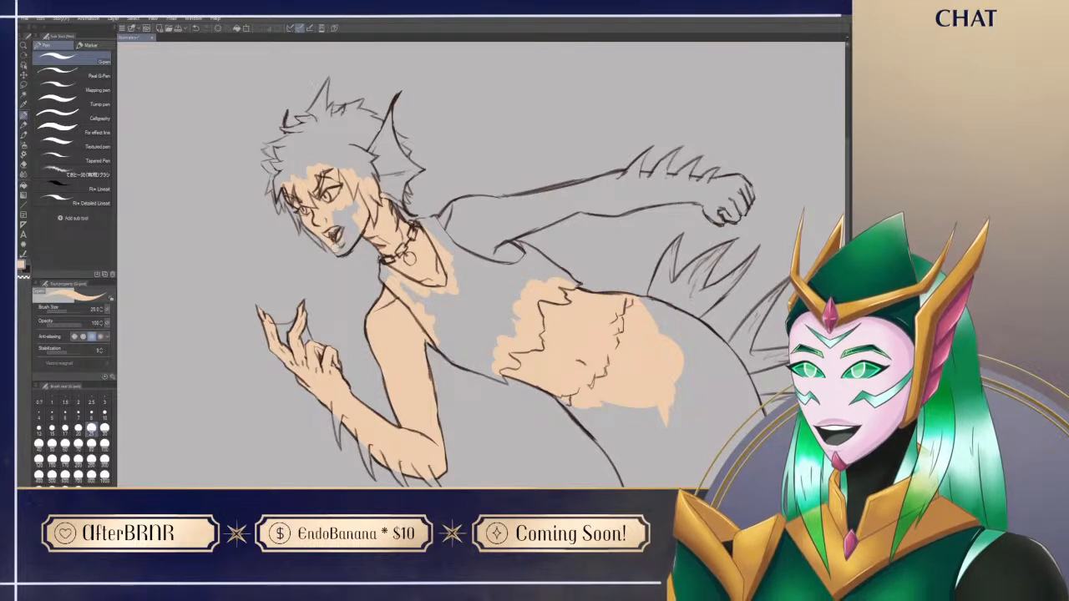
{"action": "mouse_move", "coordinate": [341, 249]}
{"action": "left_mouse_down"}
{"action": "mouse_move", "coordinate": [343, 209]}
{"action": "mouse_move", "coordinate": [354, 234]}
{"action": "left_mouse_up"}
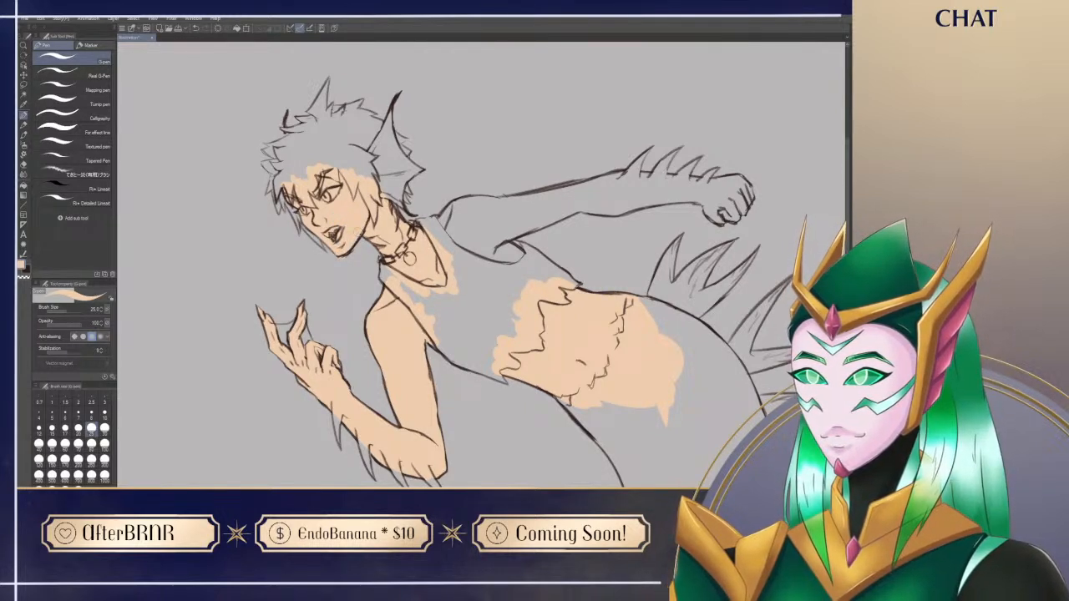
{"action": "key", "text": "e"}
{"action": "key", "text": "p"}
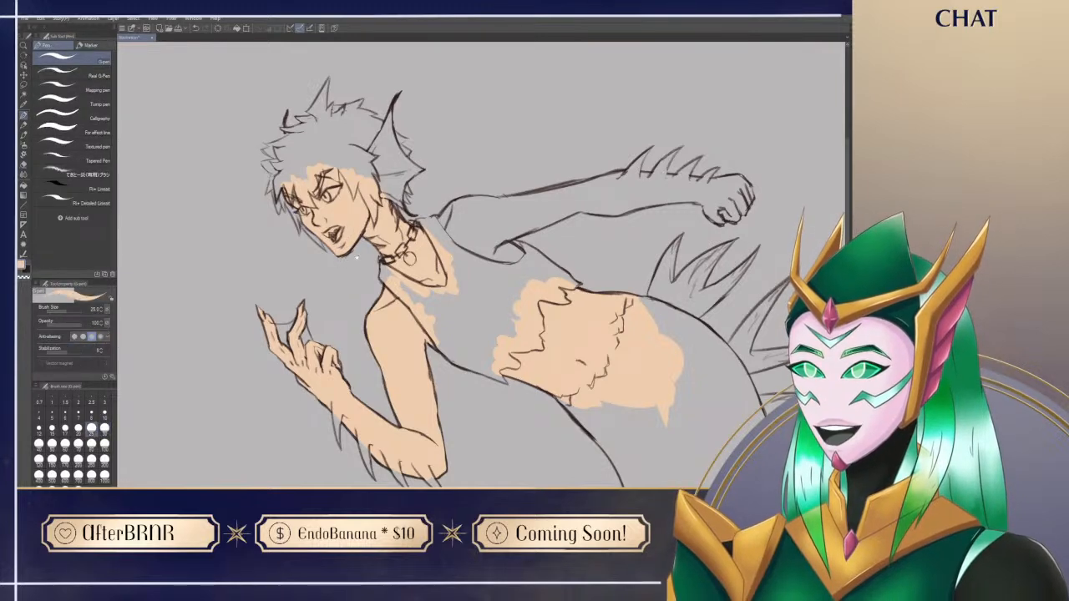
Step: Block in peach skin on the outstretched arm's shoulder and around the armhole of the top
{"action": "left_click_drag", "start_coordinate": [503, 338], "coordinate": [476, 333]}
{"action": "mouse_move", "coordinate": [653, 432]}
{"action": "left_mouse_down"}
{"action": "mouse_move", "coordinate": [627, 403]}
{"action": "mouse_move", "coordinate": [620, 452]}
{"action": "left_mouse_up"}
{"action": "left_click_drag", "start_coordinate": [452, 410], "coordinate": [478, 449]}
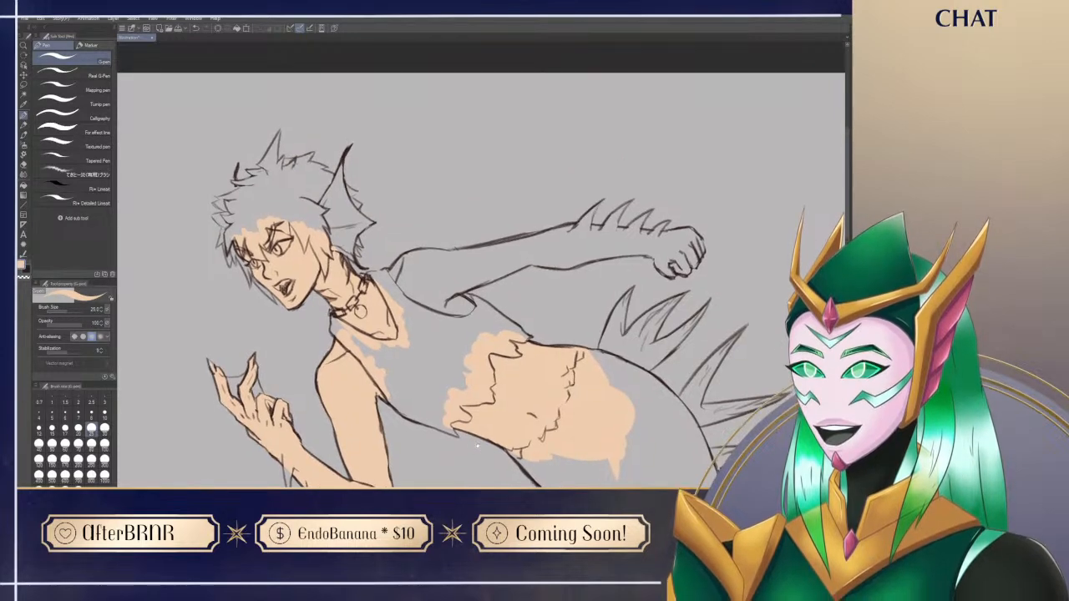
{"action": "mouse_move", "coordinate": [399, 266]}
{"action": "left_mouse_down"}
{"action": "mouse_move", "coordinate": [466, 249]}
{"action": "mouse_move", "coordinate": [462, 274]}
{"action": "mouse_move", "coordinate": [485, 252]}
{"action": "mouse_move", "coordinate": [500, 356]}
{"action": "left_mouse_up"}
{"action": "mouse_move", "coordinate": [503, 299]}
{"action": "left_mouse_down"}
{"action": "mouse_move", "coordinate": [519, 297]}
{"action": "mouse_move", "coordinate": [483, 360]}
{"action": "left_mouse_up"}
{"action": "mouse_move", "coordinate": [462, 296]}
{"action": "left_mouse_down"}
{"action": "mouse_move", "coordinate": [465, 365]}
{"action": "mouse_move", "coordinate": [480, 363]}
{"action": "left_mouse_up"}
{"action": "left_click_drag", "start_coordinate": [483, 275], "coordinate": [492, 354]}
{"action": "key", "text": "e"}
{"action": "key", "text": "p"}
Step: Fill the outstretched arm's forearm and fist with the peach skin tone
{"action": "scroll", "coordinate": [482, 252], "scroll_direction": "up", "scroll_amount": 2}
{"action": "mouse_move", "coordinate": [467, 255]}
{"action": "left_mouse_down"}
{"action": "mouse_move", "coordinate": [464, 283]}
{"action": "mouse_move", "coordinate": [504, 148]}
{"action": "mouse_move", "coordinate": [517, 172]}
{"action": "mouse_move", "coordinate": [505, 179]}
{"action": "mouse_move", "coordinate": [509, 199]}
{"action": "left_mouse_up"}
{"action": "key", "text": "r"}
{"action": "mouse_move", "coordinate": [384, 375]}
{"action": "left_mouse_down"}
{"action": "mouse_move", "coordinate": [504, 377]}
{"action": "mouse_move", "coordinate": [642, 264]}
{"action": "left_mouse_up"}
{"action": "key", "text": "p"}
{"action": "mouse_move", "coordinate": [370, 324]}
{"action": "left_mouse_down"}
{"action": "mouse_move", "coordinate": [358, 313]}
{"action": "mouse_move", "coordinate": [364, 339]}
{"action": "mouse_move", "coordinate": [437, 382]}
{"action": "mouse_move", "coordinate": [463, 319]}
{"action": "mouse_move", "coordinate": [459, 349]}
{"action": "mouse_move", "coordinate": [472, 329]}
{"action": "left_mouse_up"}
{"action": "key", "text": "r"}
{"action": "key", "text": "p"}
{"action": "mouse_move", "coordinate": [476, 242]}
{"action": "left_mouse_down"}
{"action": "mouse_move", "coordinate": [464, 317]}
{"action": "mouse_move", "coordinate": [480, 243]}
{"action": "mouse_move", "coordinate": [496, 262]}
{"action": "mouse_move", "coordinate": [482, 306]}
{"action": "left_mouse_up"}
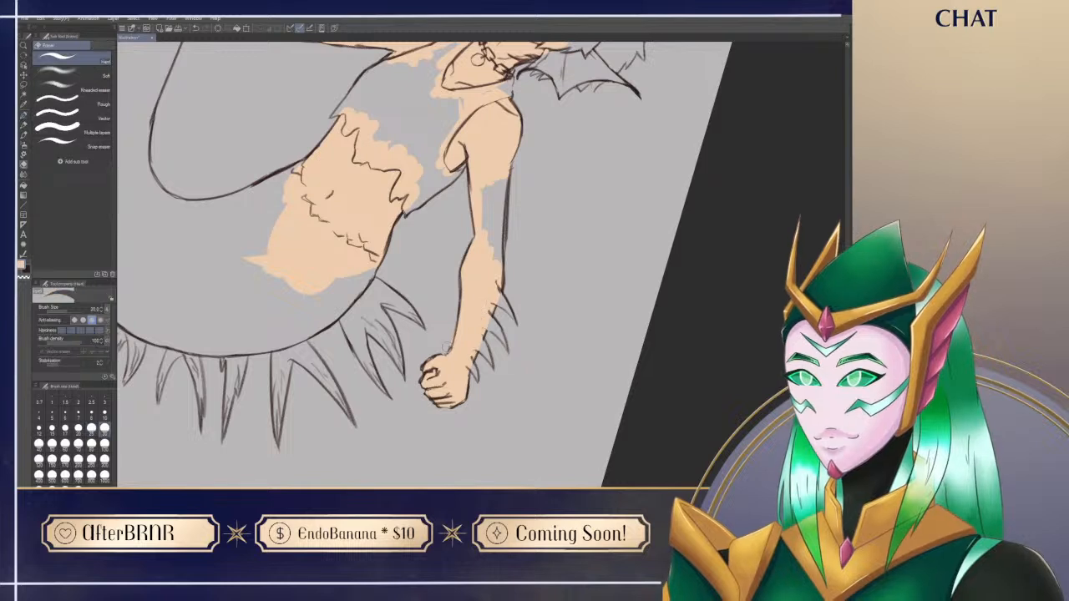
Step: Erase the colour spill beside the outstretched arm's wrist and fill the remaining gap in its upper arm with peach
{"action": "key", "text": "e"}
{"action": "left_click_drag", "start_coordinate": [447, 347], "coordinate": [451, 331]}
{"action": "key", "text": "p"}
{"action": "mouse_move", "coordinate": [478, 169]}
{"action": "left_mouse_down"}
{"action": "mouse_move", "coordinate": [479, 227]}
{"action": "mouse_move", "coordinate": [483, 192]}
{"action": "mouse_move", "coordinate": [496, 251]}
{"action": "mouse_move", "coordinate": [505, 181]}
{"action": "left_mouse_up"}
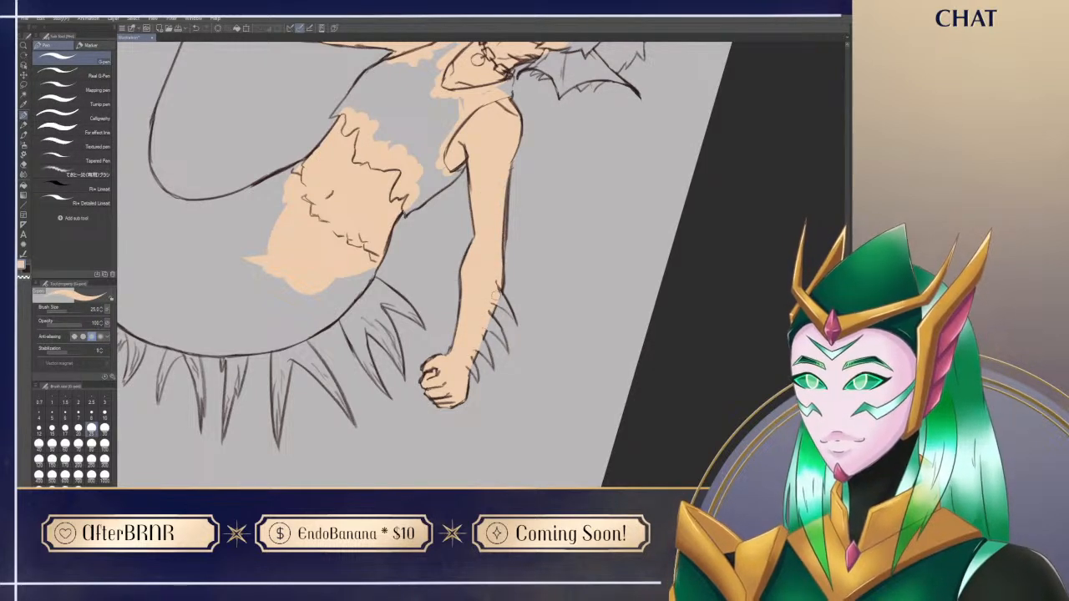
Step: Sample the dark charcoal tone from the reference portrait and place a small blob of it on the siren's top
{"action": "key", "text": "ctrl+at"}
{"action": "left_click_drag", "start_coordinate": [489, 420], "coordinate": [577, 341]}
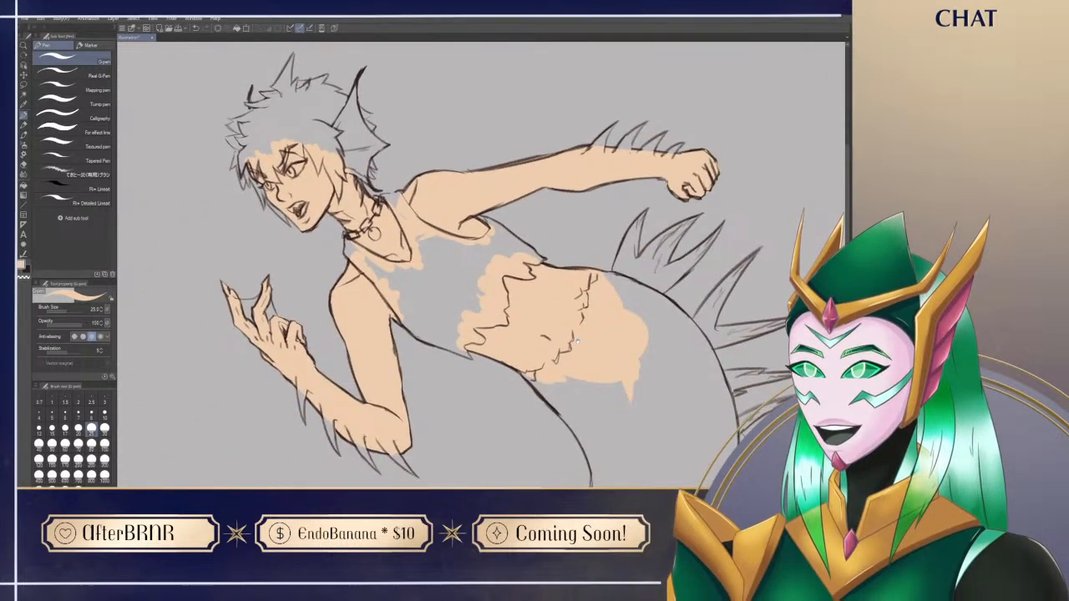
{"action": "left_click_drag", "start_coordinate": [565, 456], "coordinate": [580, 404]}
{"action": "mouse_move", "coordinate": [278, 410]}
{"action": "left_mouse_down"}
{"action": "mouse_move", "coordinate": [361, 380]}
{"action": "mouse_move", "coordinate": [530, 429]}
{"action": "mouse_move", "coordinate": [616, 370]}
{"action": "mouse_move", "coordinate": [619, 225]}
{"action": "mouse_move", "coordinate": [600, 562]}
{"action": "left_mouse_up"}
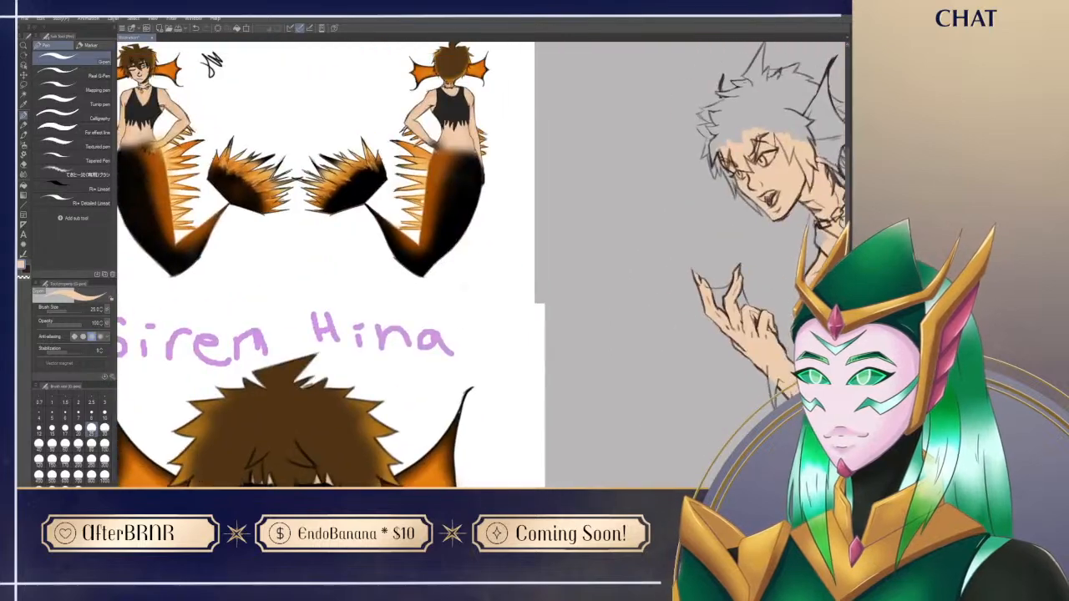
{"action": "left_click_drag", "start_coordinate": [587, 396], "coordinate": [454, 133]}
{"action": "left_click", "coordinate": [440, 422], "text": "alt"}
{"action": "mouse_move", "coordinate": [648, 123]}
{"action": "left_mouse_down"}
{"action": "mouse_move", "coordinate": [595, 437]}
{"action": "mouse_move", "coordinate": [268, 299]}
{"action": "left_mouse_up"}
{"action": "left_click_drag", "start_coordinate": [473, 297], "coordinate": [474, 319]}
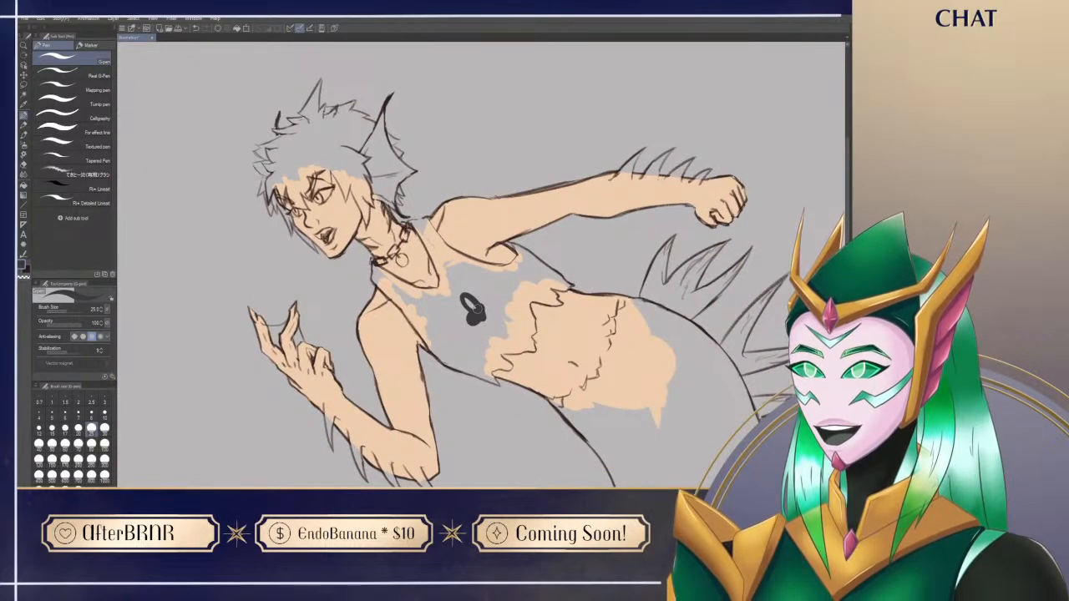
Step: Place a dark colour mark on the tail's bend and compare the colouring with the full-body reference sheet
{"action": "mouse_move", "coordinate": [585, 476]}
{"action": "left_mouse_down"}
{"action": "mouse_move", "coordinate": [491, 46]}
{"action": "mouse_move", "coordinate": [502, 129]}
{"action": "left_mouse_up"}
{"action": "mouse_move", "coordinate": [531, 156]}
{"action": "left_mouse_down"}
{"action": "mouse_move", "coordinate": [541, 167]}
{"action": "mouse_move", "coordinate": [567, 153]}
{"action": "mouse_move", "coordinate": [556, 126]}
{"action": "left_mouse_up"}
{"action": "key", "text": "ctrl+z"}
{"action": "key", "text": "ctrl+z"}
{"action": "mouse_move", "coordinate": [287, 414]}
{"action": "left_mouse_down"}
{"action": "mouse_move", "coordinate": [563, 226]}
{"action": "mouse_move", "coordinate": [766, 365]}
{"action": "mouse_move", "coordinate": [722, 414]}
{"action": "left_mouse_up"}
{"action": "left_click_drag", "start_coordinate": [485, 138], "coordinate": [658, 388]}
{"action": "left_click_drag", "start_coordinate": [544, 145], "coordinate": [481, 429]}
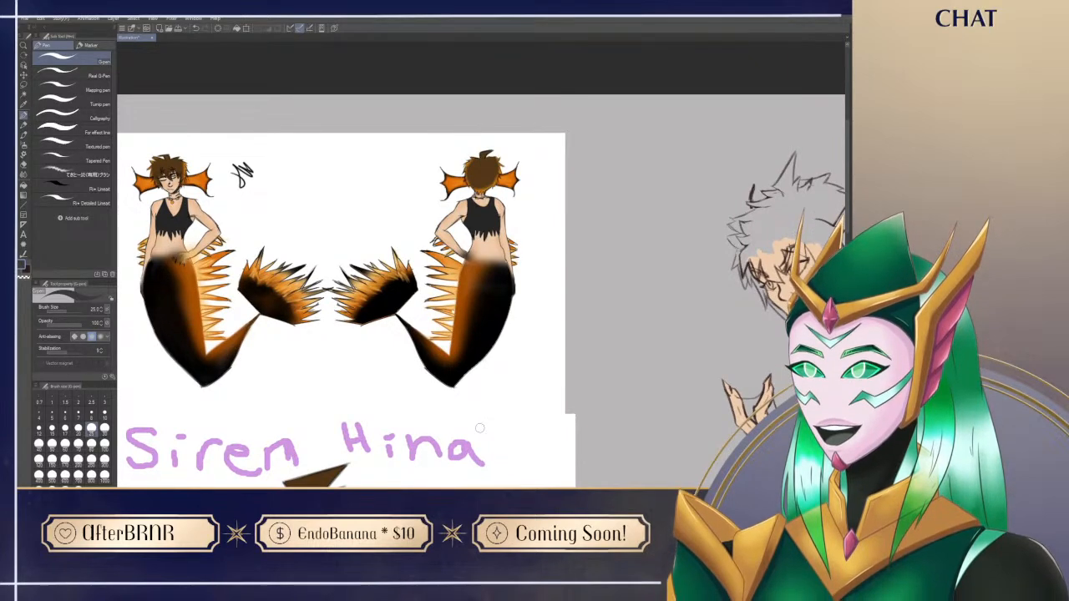
{"action": "left_click_drag", "start_coordinate": [618, 409], "coordinate": [300, 262]}
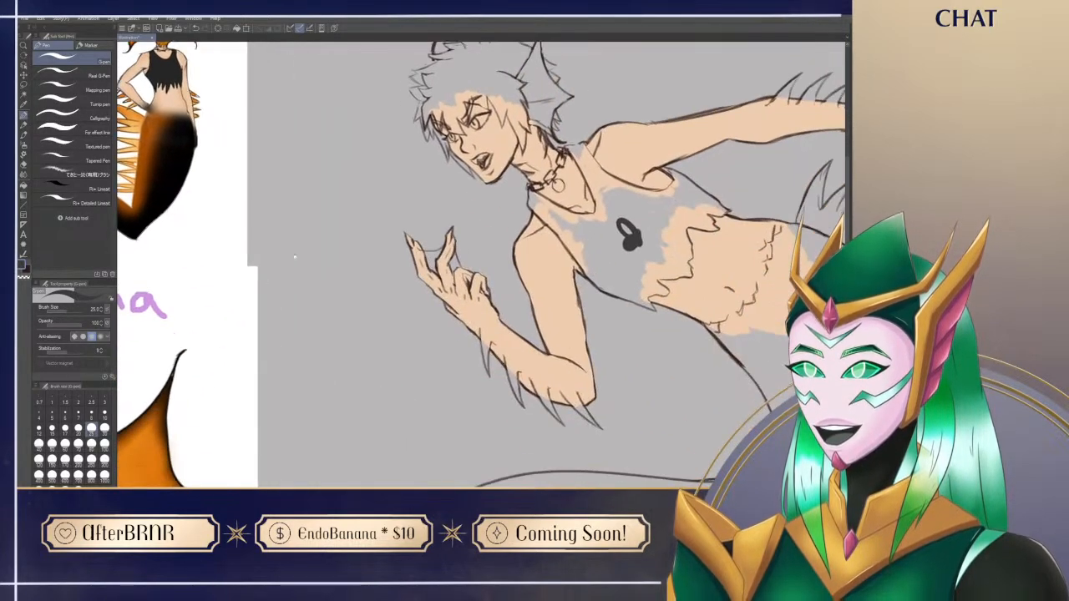
Step: Paint a thick dark band along the tail's inner edge from the front hip down to the bend
{"action": "mouse_move", "coordinate": [754, 359]}
{"action": "left_mouse_down"}
{"action": "mouse_move", "coordinate": [428, 282]}
{"action": "mouse_move", "coordinate": [427, 228]}
{"action": "left_mouse_up"}
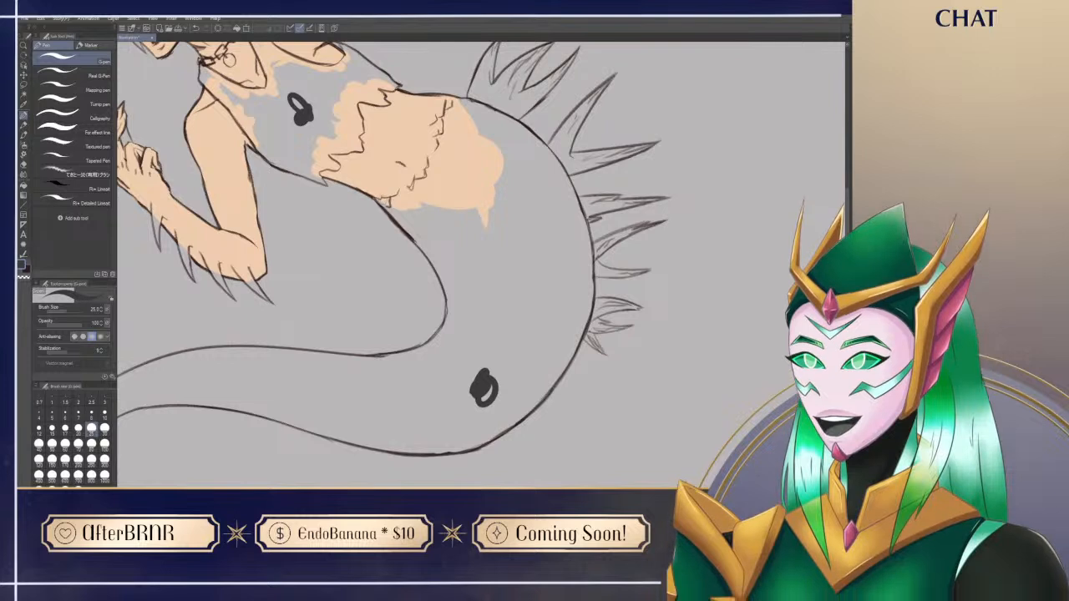
{"action": "left_click_drag", "start_coordinate": [375, 196], "coordinate": [418, 239]}
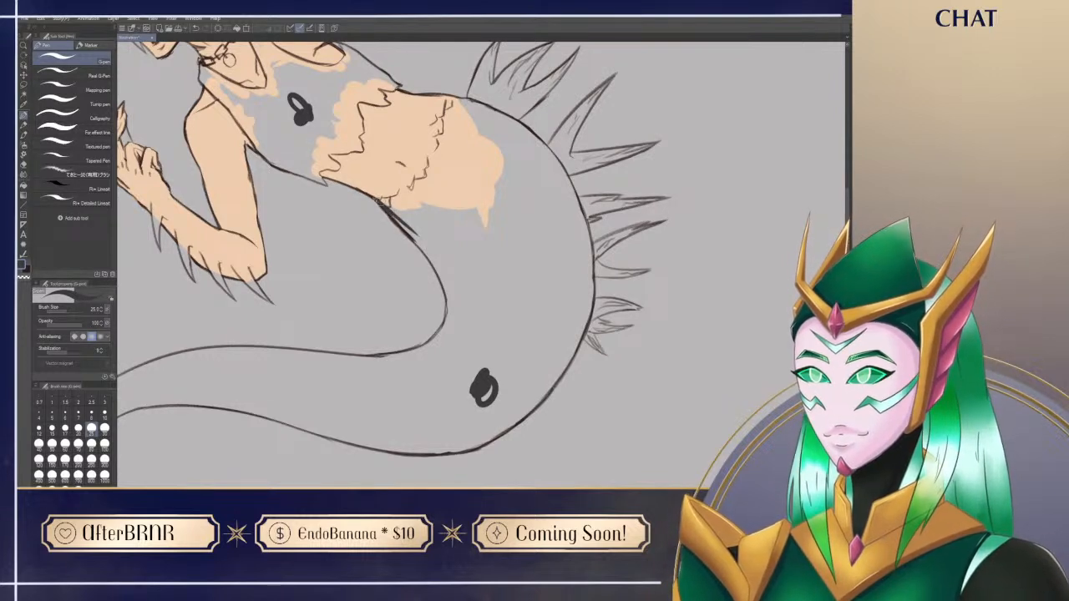
{"action": "left_click_drag", "start_coordinate": [376, 199], "coordinate": [427, 249]}
{"action": "mouse_move", "coordinate": [375, 197]}
{"action": "left_mouse_down"}
{"action": "mouse_move", "coordinate": [432, 245]}
{"action": "mouse_move", "coordinate": [459, 314]}
{"action": "left_mouse_up"}
{"action": "left_click_drag", "start_coordinate": [431, 261], "coordinate": [455, 336]}
{"action": "left_click_drag", "start_coordinate": [445, 289], "coordinate": [444, 365]}
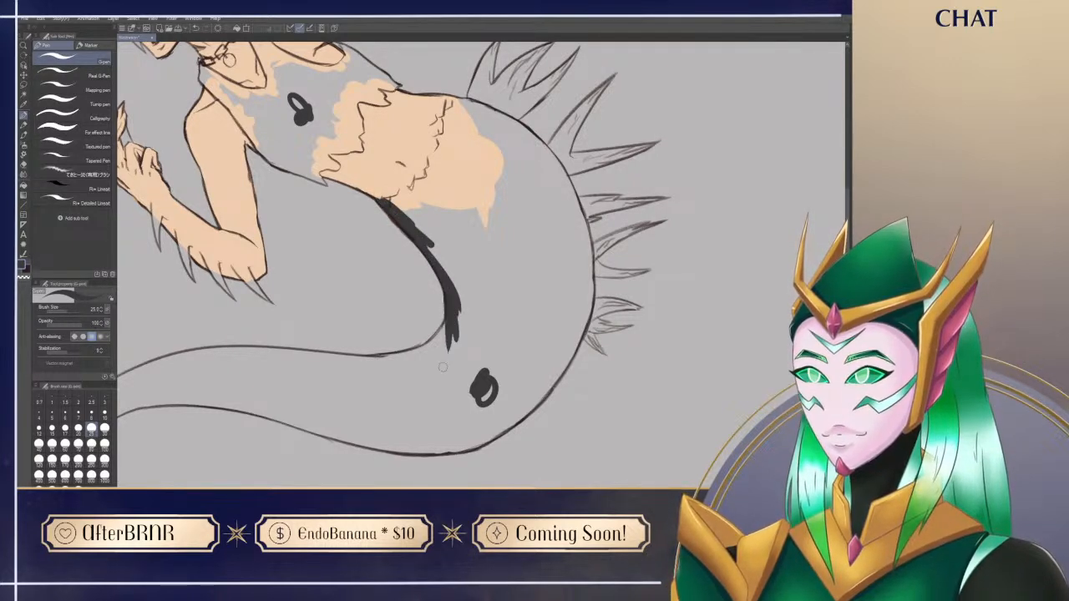
Step: Trace the jagged border between belly and tail with the dark G-pen
{"action": "key", "text": "shift+space"}
{"action": "left_click_drag", "start_coordinate": [328, 375], "coordinate": [506, 237]}
{"action": "key", "text": "space"}
{"action": "key", "text": "shift+space"}
{"action": "left_click_drag", "start_coordinate": [499, 407], "coordinate": [406, 384]}
{"action": "mouse_move", "coordinate": [422, 248]}
{"action": "left_mouse_down"}
{"action": "mouse_move", "coordinate": [421, 271]}
{"action": "mouse_move", "coordinate": [414, 231]}
{"action": "mouse_move", "coordinate": [394, 205]}
{"action": "left_mouse_up"}
{"action": "key", "text": "r"}
{"action": "mouse_move", "coordinate": [542, 403]}
{"action": "left_mouse_down"}
{"action": "mouse_move", "coordinate": [485, 414]}
{"action": "mouse_move", "coordinate": [385, 378]}
{"action": "left_mouse_up"}
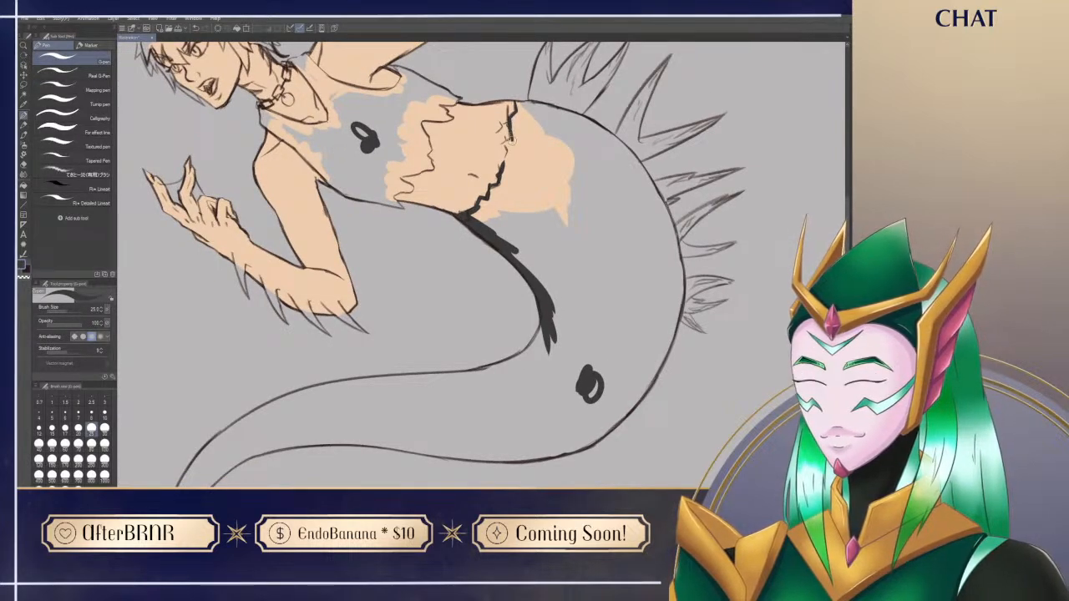
{"action": "left_click_drag", "start_coordinate": [511, 135], "coordinate": [517, 166]}
Step: Paint a dark edge along the tail's back from the waist past the dorsal spines
{"action": "key", "text": "r"}
{"action": "left_click_drag", "start_coordinate": [510, 227], "coordinate": [622, 367]}
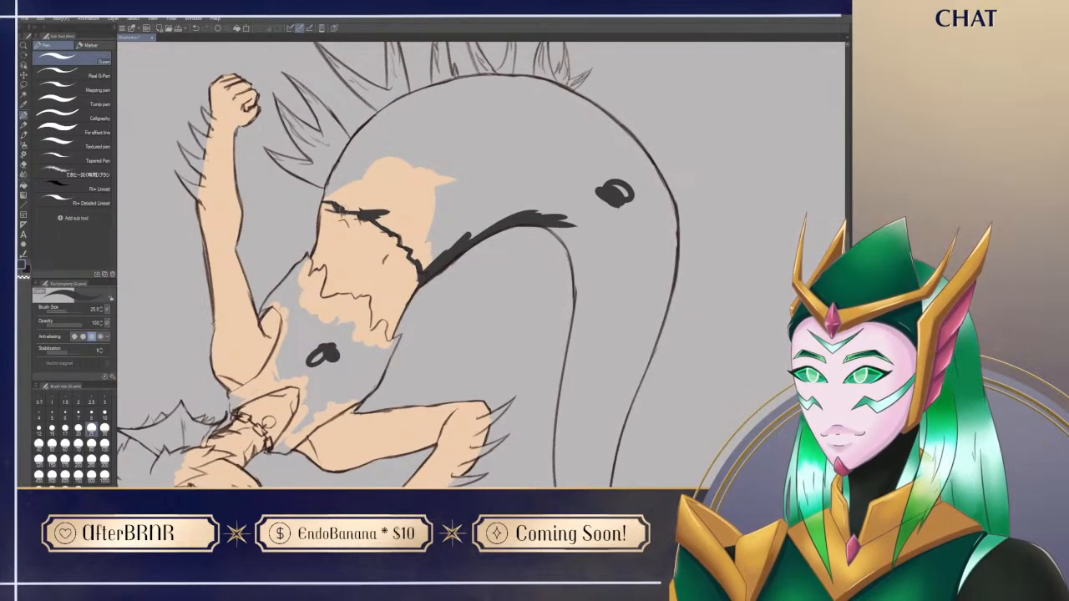
{"action": "mouse_move", "coordinate": [330, 201]}
{"action": "left_mouse_down"}
{"action": "mouse_move", "coordinate": [382, 113]}
{"action": "mouse_move", "coordinate": [352, 134]}
{"action": "mouse_move", "coordinate": [338, 165]}
{"action": "mouse_move", "coordinate": [394, 99]}
{"action": "mouse_move", "coordinate": [353, 144]}
{"action": "mouse_move", "coordinate": [442, 82]}
{"action": "left_mouse_up"}
{"action": "key", "text": "r"}
{"action": "mouse_move", "coordinate": [349, 272]}
{"action": "left_mouse_down"}
{"action": "mouse_move", "coordinate": [333, 436]}
{"action": "mouse_move", "coordinate": [528, 481]}
{"action": "left_mouse_up"}
{"action": "mouse_move", "coordinate": [429, 327]}
{"action": "left_mouse_down"}
{"action": "mouse_move", "coordinate": [441, 280]}
{"action": "mouse_move", "coordinate": [462, 252]}
{"action": "mouse_move", "coordinate": [432, 304]}
{"action": "mouse_move", "coordinate": [490, 223]}
{"action": "left_mouse_up"}
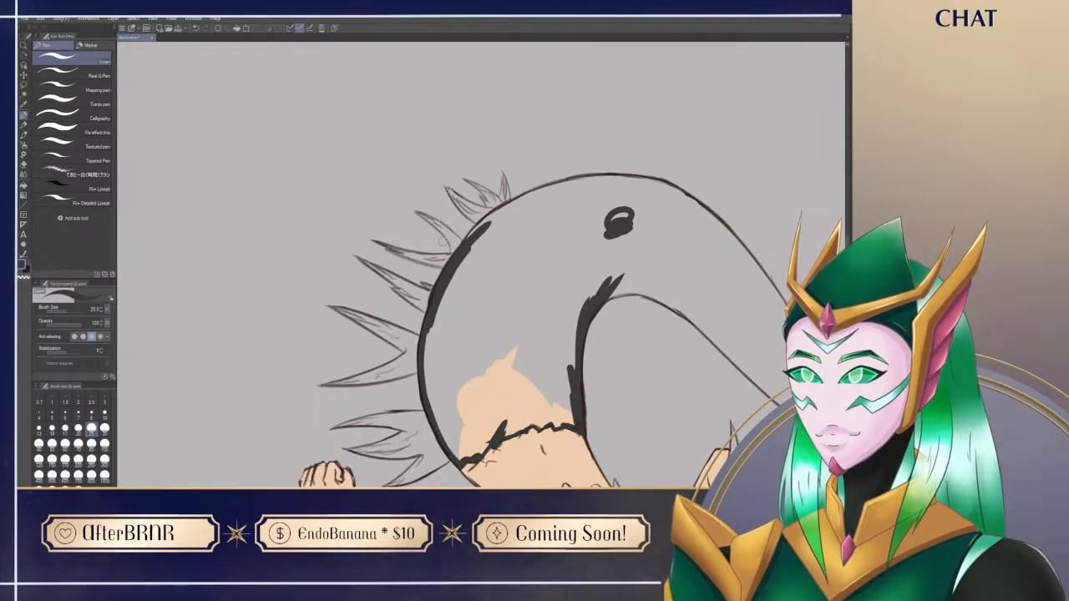
Step: Continue the thick dark edge from the last dorsal spines around the outer curve of the tail's bend
{"action": "key", "text": "ctrl+at"}
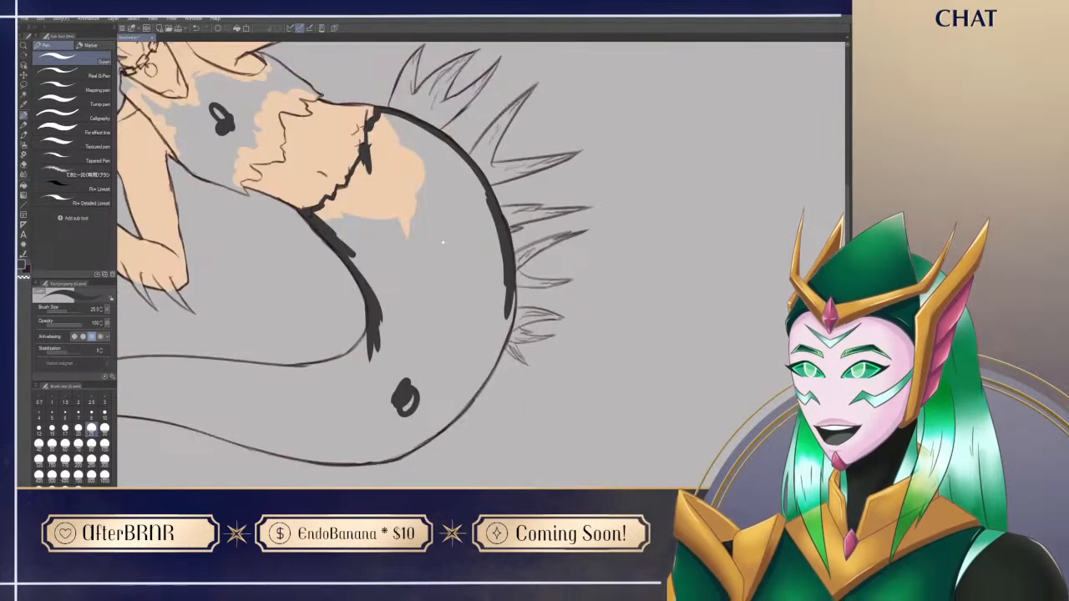
{"action": "left_click_drag", "start_coordinate": [443, 243], "coordinate": [869, 413]}
{"action": "mouse_move", "coordinate": [457, 408]}
{"action": "left_mouse_down"}
{"action": "mouse_move", "coordinate": [712, 421]}
{"action": "mouse_move", "coordinate": [219, 349]}
{"action": "left_mouse_up"}
{"action": "left_click_drag", "start_coordinate": [652, 421], "coordinate": [461, 201]}
{"action": "mouse_move", "coordinate": [504, 162]}
{"action": "left_mouse_down"}
{"action": "mouse_move", "coordinate": [508, 210]}
{"action": "mouse_move", "coordinate": [492, 243]}
{"action": "left_mouse_up"}
{"action": "key", "text": "shift+space"}
{"action": "mouse_move", "coordinate": [455, 171]}
{"action": "left_mouse_down"}
{"action": "mouse_move", "coordinate": [588, 324]}
{"action": "mouse_move", "coordinate": [580, 360]}
{"action": "mouse_move", "coordinate": [462, 376]}
{"action": "left_mouse_up"}
{"action": "left_click_drag", "start_coordinate": [393, 381], "coordinate": [370, 308]}
{"action": "mouse_move", "coordinate": [375, 357]}
{"action": "left_mouse_down"}
{"action": "mouse_move", "coordinate": [366, 294]}
{"action": "mouse_move", "coordinate": [394, 211]}
{"action": "left_mouse_up"}
{"action": "left_click_drag", "start_coordinate": [367, 302], "coordinate": [408, 183]}
{"action": "left_click_drag", "start_coordinate": [366, 305], "coordinate": [391, 206]}
{"action": "left_click_drag", "start_coordinate": [366, 279], "coordinate": [419, 167]}
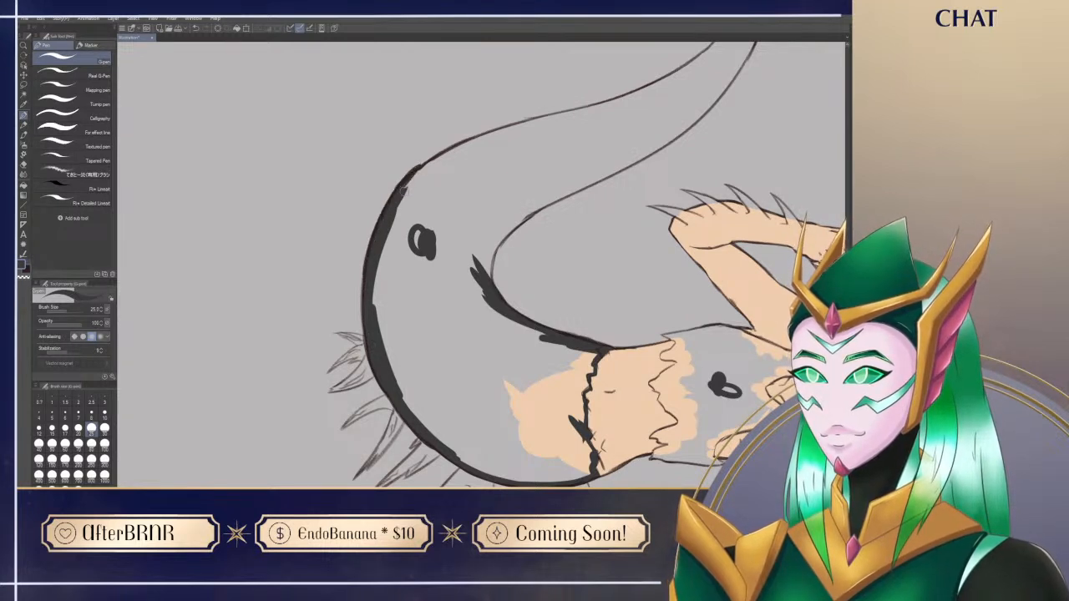
Step: Extend the thick charcoal edge along the tail's outer curve past the bend, towards the narrowing lower section
{"action": "left_click_drag", "start_coordinate": [380, 228], "coordinate": [475, 141]}
{"action": "mouse_move", "coordinate": [397, 193]}
{"action": "left_mouse_down"}
{"action": "mouse_move", "coordinate": [492, 138]}
{"action": "mouse_move", "coordinate": [452, 144]}
{"action": "mouse_move", "coordinate": [436, 169]}
{"action": "left_mouse_up"}
{"action": "key", "text": "e"}
{"action": "key", "text": "p"}
{"action": "mouse_move", "coordinate": [398, 213]}
{"action": "left_mouse_down"}
{"action": "mouse_move", "coordinate": [458, 158]}
{"action": "mouse_move", "coordinate": [527, 127]}
{"action": "left_mouse_up"}
{"action": "mouse_move", "coordinate": [465, 149]}
{"action": "left_mouse_down"}
{"action": "mouse_move", "coordinate": [538, 122]}
{"action": "mouse_move", "coordinate": [594, 117]}
{"action": "mouse_move", "coordinate": [513, 152]}
{"action": "mouse_move", "coordinate": [476, 289]}
{"action": "left_mouse_up"}
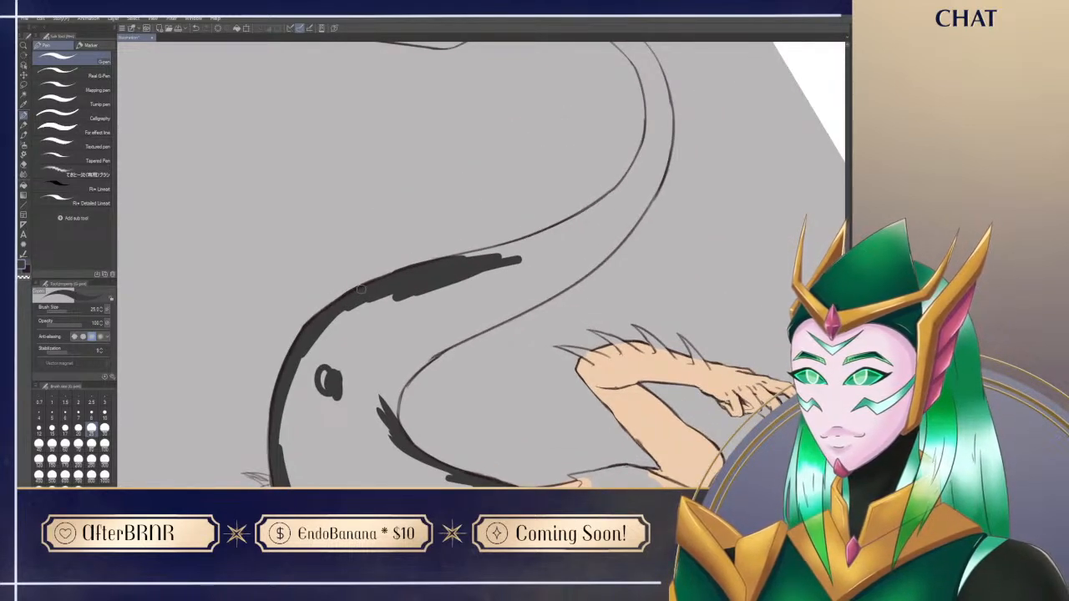
Step: Continue the dark outer band down the narrowing tail and block in the junction between tail and fin
{"action": "mouse_move", "coordinate": [473, 256]}
{"action": "left_mouse_down"}
{"action": "mouse_move", "coordinate": [593, 234]}
{"action": "mouse_move", "coordinate": [562, 243]}
{"action": "left_mouse_up"}
{"action": "left_click_drag", "start_coordinate": [506, 254], "coordinate": [543, 248]}
{"action": "mouse_move", "coordinate": [455, 257]}
{"action": "left_mouse_down"}
{"action": "mouse_move", "coordinate": [565, 224]}
{"action": "mouse_move", "coordinate": [502, 247]}
{"action": "mouse_move", "coordinate": [389, 413]}
{"action": "mouse_move", "coordinate": [362, 549]}
{"action": "left_mouse_up"}
{"action": "left_click_drag", "start_coordinate": [401, 401], "coordinate": [616, 200]}
{"action": "mouse_move", "coordinate": [491, 248]}
{"action": "left_mouse_down"}
{"action": "mouse_move", "coordinate": [512, 305]}
{"action": "mouse_move", "coordinate": [534, 311]}
{"action": "left_mouse_up"}
{"action": "mouse_move", "coordinate": [512, 269]}
{"action": "left_mouse_down"}
{"action": "mouse_move", "coordinate": [541, 311]}
{"action": "mouse_move", "coordinate": [518, 276]}
{"action": "mouse_move", "coordinate": [556, 299]}
{"action": "left_mouse_up"}
{"action": "key", "text": "e"}
{"action": "key", "text": "p"}
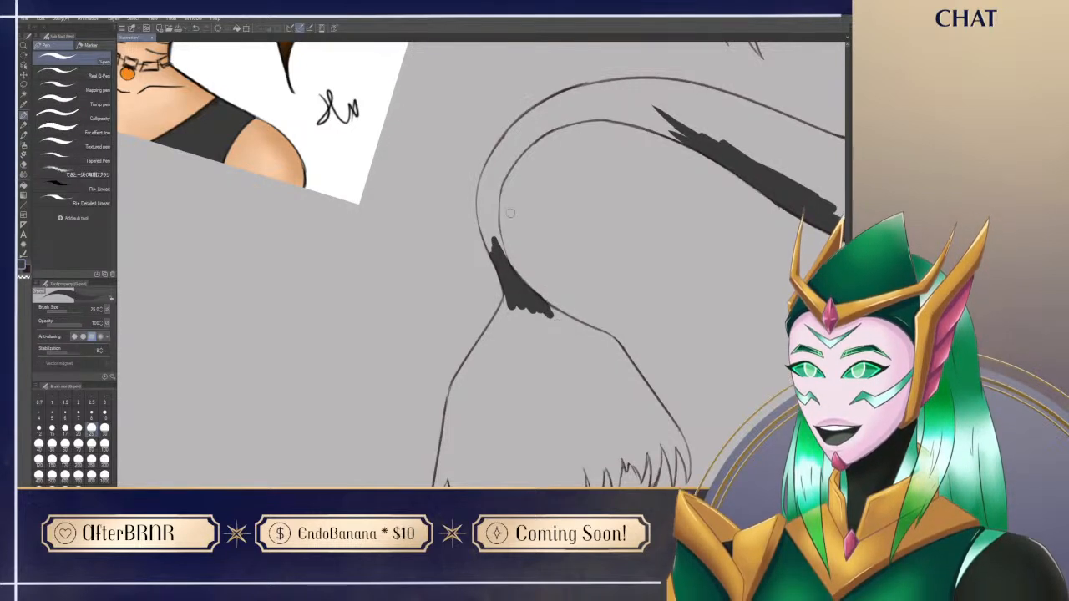
Step: Paint the narrow curl of the tail above the fin solid charcoal, cleaning its edge with the eraser
{"action": "mouse_move", "coordinate": [499, 256]}
{"action": "left_mouse_down"}
{"action": "mouse_move", "coordinate": [489, 177]}
{"action": "mouse_move", "coordinate": [481, 224]}
{"action": "mouse_move", "coordinate": [480, 209]}
{"action": "mouse_move", "coordinate": [496, 255]}
{"action": "left_mouse_up"}
{"action": "left_click_drag", "start_coordinate": [492, 210], "coordinate": [514, 147]}
{"action": "left_click_drag", "start_coordinate": [506, 165], "coordinate": [495, 218]}
{"action": "key", "text": "e"}
{"action": "mouse_move", "coordinate": [512, 177]}
{"action": "left_mouse_down"}
{"action": "mouse_move", "coordinate": [506, 313]}
{"action": "mouse_move", "coordinate": [498, 229]}
{"action": "left_mouse_up"}
{"action": "key", "text": "p"}
{"action": "left_click_drag", "start_coordinate": [476, 309], "coordinate": [501, 226]}
{"action": "mouse_move", "coordinate": [474, 289]}
{"action": "left_mouse_down"}
{"action": "mouse_move", "coordinate": [485, 246]}
{"action": "mouse_move", "coordinate": [551, 189]}
{"action": "mouse_move", "coordinate": [486, 261]}
{"action": "mouse_move", "coordinate": [576, 187]}
{"action": "left_mouse_up"}
{"action": "left_click_drag", "start_coordinate": [488, 275], "coordinate": [590, 191]}
Step: Widen the solid charcoal area where the narrow curl opens into the broader tail
{"action": "left_click_drag", "start_coordinate": [443, 315], "coordinate": [403, 411]}
{"action": "left_click_drag", "start_coordinate": [354, 424], "coordinate": [494, 477]}
{"action": "key", "text": "ctrl+z"}
{"action": "mouse_move", "coordinate": [387, 426]}
{"action": "left_mouse_down"}
{"action": "mouse_move", "coordinate": [358, 398]}
{"action": "mouse_move", "coordinate": [368, 433]}
{"action": "mouse_move", "coordinate": [423, 449]}
{"action": "left_mouse_up"}
{"action": "mouse_move", "coordinate": [454, 316]}
{"action": "left_mouse_down"}
{"action": "mouse_move", "coordinate": [491, 234]}
{"action": "mouse_move", "coordinate": [473, 258]}
{"action": "mouse_move", "coordinate": [607, 176]}
{"action": "left_mouse_up"}
{"action": "mouse_move", "coordinate": [499, 254]}
{"action": "left_mouse_down"}
{"action": "mouse_move", "coordinate": [547, 216]}
{"action": "mouse_move", "coordinate": [544, 228]}
{"action": "left_mouse_up"}
{"action": "mouse_move", "coordinate": [491, 280]}
{"action": "left_mouse_down"}
{"action": "mouse_move", "coordinate": [546, 215]}
{"action": "mouse_move", "coordinate": [557, 219]}
{"action": "left_mouse_up"}
{"action": "mouse_move", "coordinate": [491, 283]}
{"action": "left_mouse_down"}
{"action": "mouse_move", "coordinate": [519, 245]}
{"action": "mouse_move", "coordinate": [612, 211]}
{"action": "left_mouse_up"}
{"action": "mouse_move", "coordinate": [492, 258]}
{"action": "left_mouse_down"}
{"action": "mouse_move", "coordinate": [607, 222]}
{"action": "mouse_move", "coordinate": [593, 223]}
{"action": "mouse_move", "coordinate": [618, 227]}
{"action": "left_mouse_up"}
Step: Paint a tapered dark stroke along the tail's inner edge, starting from the solid narrow section
{"action": "left_click_drag", "start_coordinate": [483, 236], "coordinate": [620, 166]}
{"action": "key", "text": "ctrl+z"}
{"action": "left_click_drag", "start_coordinate": [485, 238], "coordinate": [610, 167]}
{"action": "key", "text": "ctrl+z"}
{"action": "left_click_drag", "start_coordinate": [478, 249], "coordinate": [647, 165]}
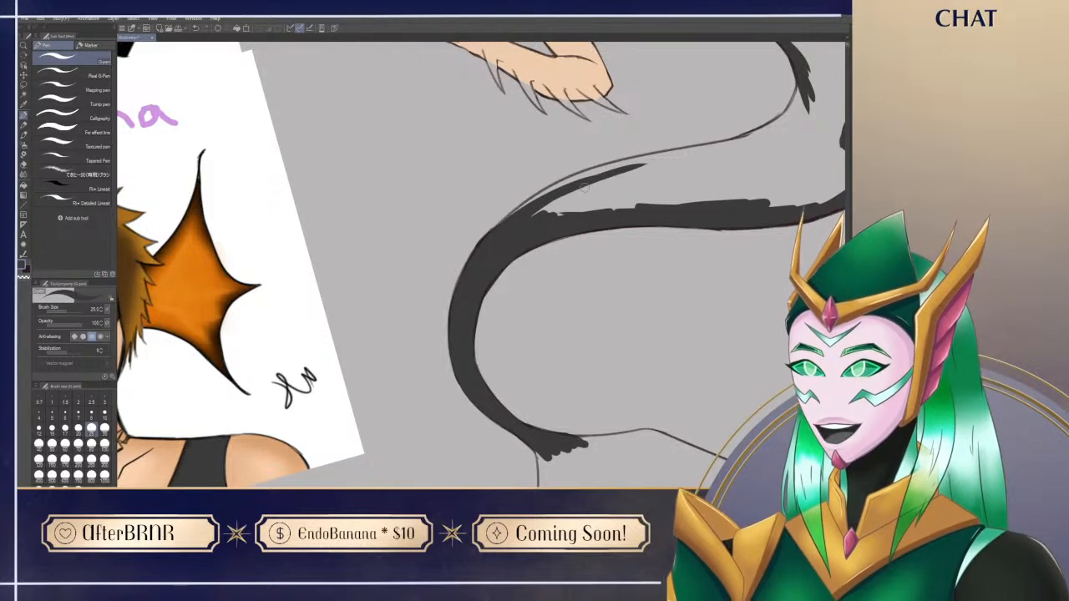
{"action": "left_click_drag", "start_coordinate": [490, 235], "coordinate": [670, 162]}
Step: Extend the inner edge stroke up to the band at the hip bend, closing the tail's dark outline
{"action": "left_click_drag", "start_coordinate": [620, 190], "coordinate": [536, 320]}
{"action": "mouse_move", "coordinate": [415, 355]}
{"action": "left_mouse_down"}
{"action": "mouse_move", "coordinate": [576, 294]}
{"action": "mouse_move", "coordinate": [494, 308]}
{"action": "mouse_move", "coordinate": [615, 286]}
{"action": "left_mouse_up"}
{"action": "left_click_drag", "start_coordinate": [462, 323], "coordinate": [683, 278]}
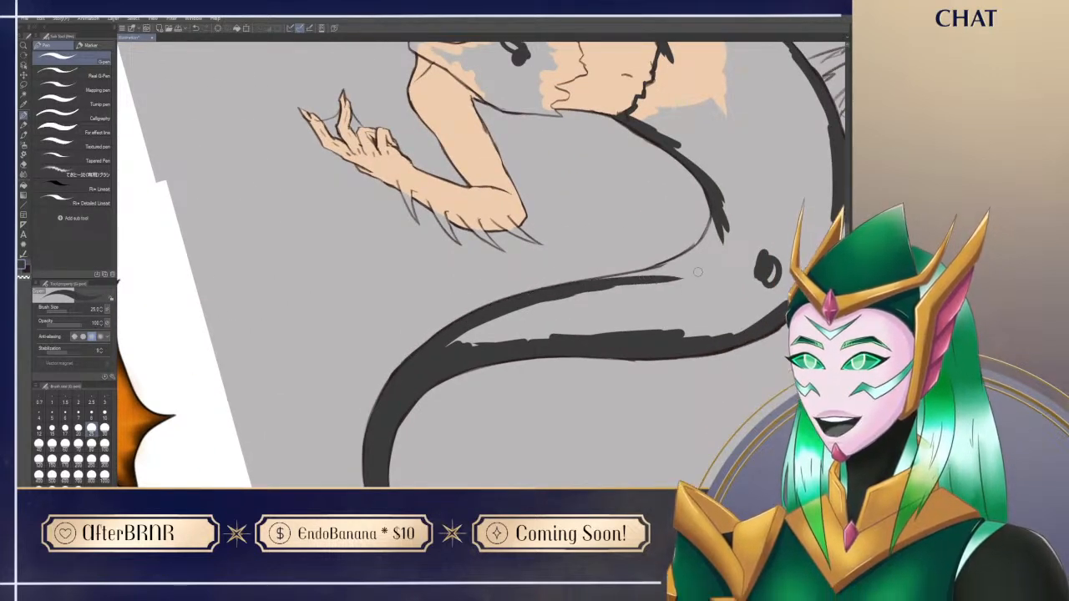
{"action": "mouse_move", "coordinate": [714, 205]}
{"action": "left_mouse_down"}
{"action": "mouse_move", "coordinate": [682, 269]}
{"action": "mouse_move", "coordinate": [650, 272]}
{"action": "left_mouse_up"}
{"action": "mouse_move", "coordinate": [707, 234]}
{"action": "left_mouse_down"}
{"action": "mouse_move", "coordinate": [661, 272]}
{"action": "mouse_move", "coordinate": [578, 291]}
{"action": "left_mouse_up"}
{"action": "left_click_drag", "start_coordinate": [652, 271], "coordinate": [690, 262]}
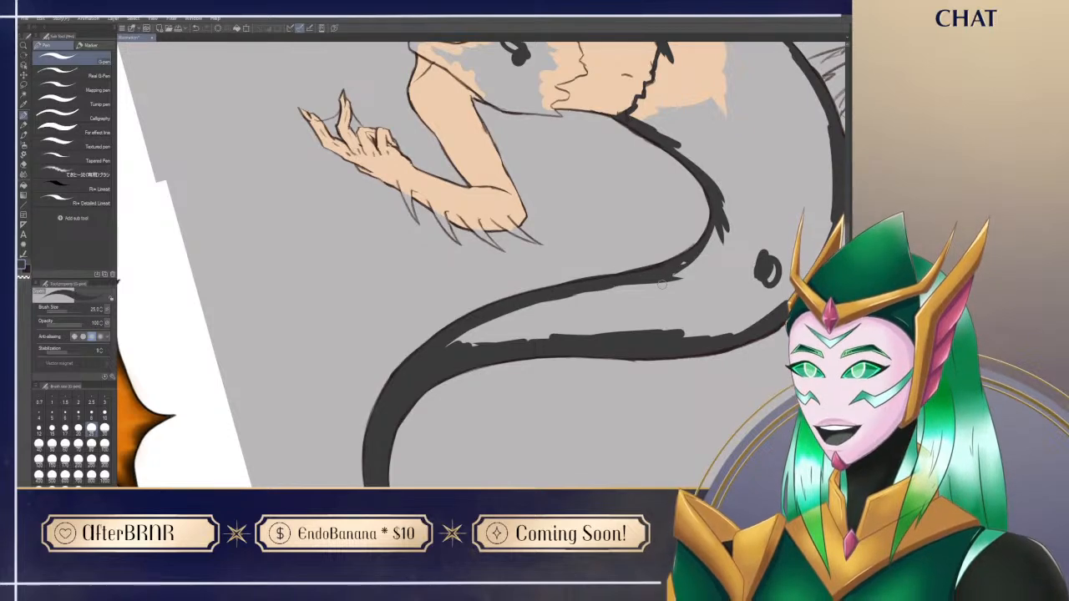
Step: Fill the enclosed tail interior with charcoal using the Fill tool set to refer to other layers
{"action": "key", "text": "^"}
{"action": "left_click_drag", "start_coordinate": [748, 441], "coordinate": [601, 410]}
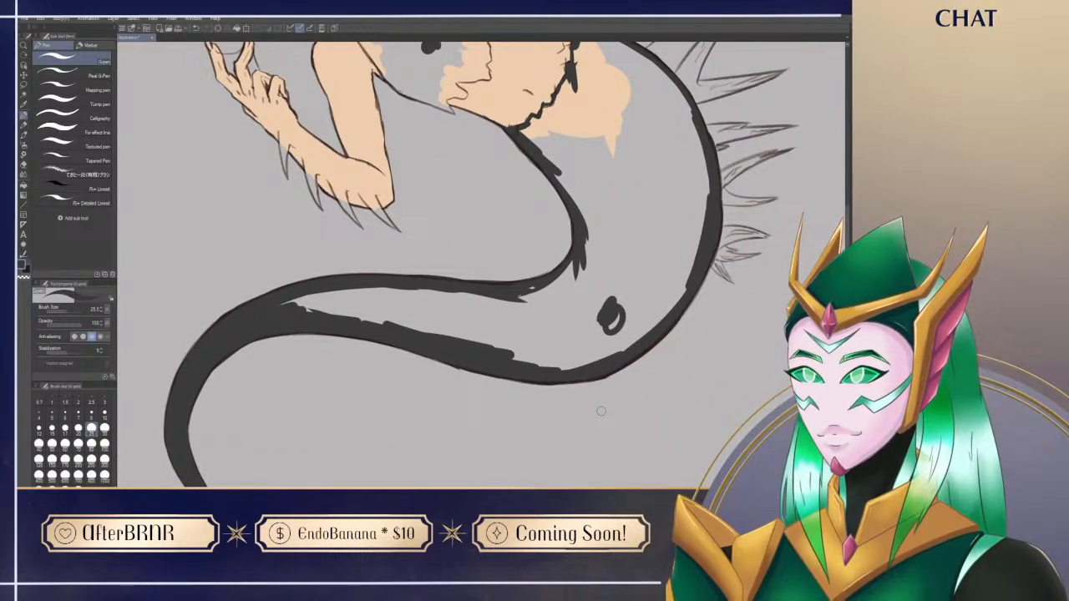
{"action": "key", "text": "g"}
{"action": "left_click", "coordinate": [575, 336]}
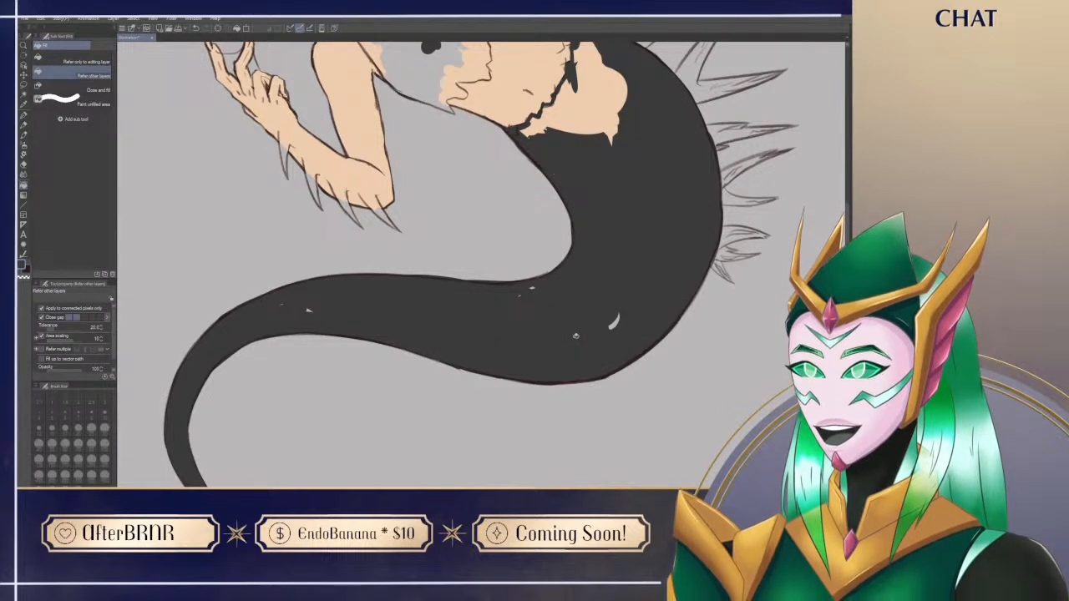
Step: Enlarge the G-pen to about 40 and paint over the unfilled specks left inside the charcoal tail
{"action": "key", "text": "p"}
{"action": "key", "text": "]"}
{"action": "key", "text": "]"}
{"action": "left_click_drag", "start_coordinate": [616, 314], "coordinate": [610, 332]}
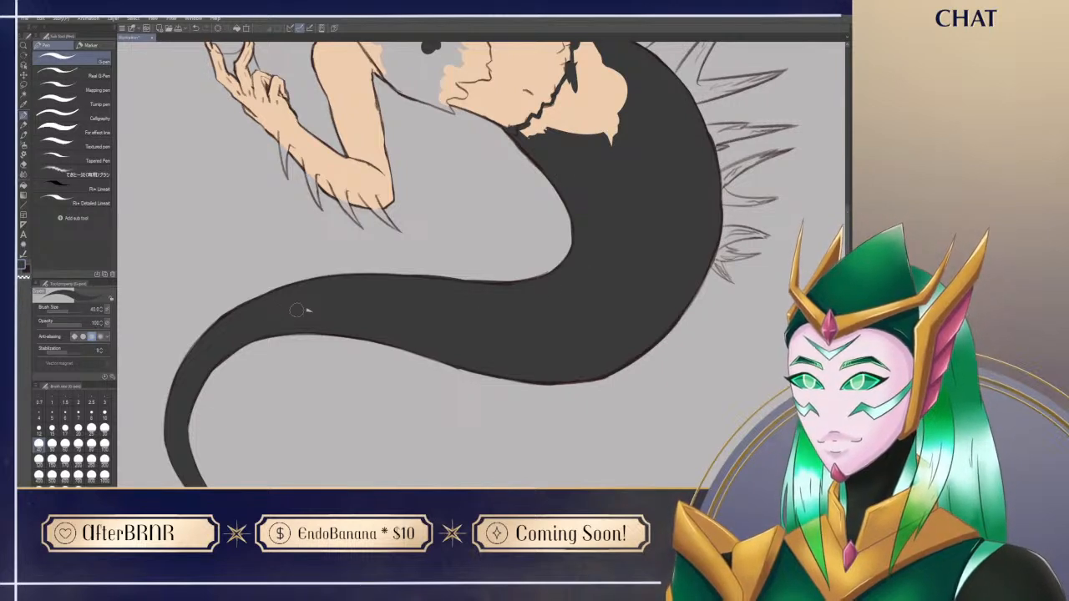
{"action": "left_click_drag", "start_coordinate": [632, 293], "coordinate": [523, 409]}
{"action": "mouse_move", "coordinate": [509, 282]}
{"action": "left_mouse_down"}
{"action": "mouse_move", "coordinate": [507, 170]}
{"action": "mouse_move", "coordinate": [514, 223]}
{"action": "left_mouse_up"}
{"action": "mouse_move", "coordinate": [422, 249]}
{"action": "left_mouse_down"}
{"action": "mouse_move", "coordinate": [506, 210]}
{"action": "mouse_move", "coordinate": [456, 236]}
{"action": "left_mouse_up"}
{"action": "mouse_move", "coordinate": [437, 234]}
{"action": "left_mouse_down"}
{"action": "mouse_move", "coordinate": [465, 217]}
{"action": "mouse_move", "coordinate": [449, 220]}
{"action": "mouse_move", "coordinate": [459, 201]}
{"action": "mouse_move", "coordinate": [460, 277]}
{"action": "mouse_move", "coordinate": [499, 263]}
{"action": "mouse_move", "coordinate": [470, 261]}
{"action": "mouse_move", "coordinate": [493, 215]}
{"action": "mouse_move", "coordinate": [478, 149]}
{"action": "mouse_move", "coordinate": [492, 185]}
{"action": "mouse_move", "coordinate": [478, 156]}
{"action": "mouse_move", "coordinate": [469, 177]}
{"action": "mouse_move", "coordinate": [484, 212]}
{"action": "left_mouse_up"}
{"action": "mouse_move", "coordinate": [522, 274]}
{"action": "left_mouse_down"}
{"action": "mouse_move", "coordinate": [524, 394]}
{"action": "mouse_move", "coordinate": [583, 370]}
{"action": "left_mouse_up"}
Step: Paint a dark band down the tail fin's left edge to its corner tip, with the pen reduced to about 25
{"action": "left_click_drag", "start_coordinate": [416, 437], "coordinate": [542, 125]}
{"action": "left_click_drag", "start_coordinate": [347, 434], "coordinate": [494, 232]}
{"action": "mouse_move", "coordinate": [612, 451]}
{"action": "left_mouse_down"}
{"action": "mouse_move", "coordinate": [560, 405]}
{"action": "mouse_move", "coordinate": [554, 413]}
{"action": "left_mouse_up"}
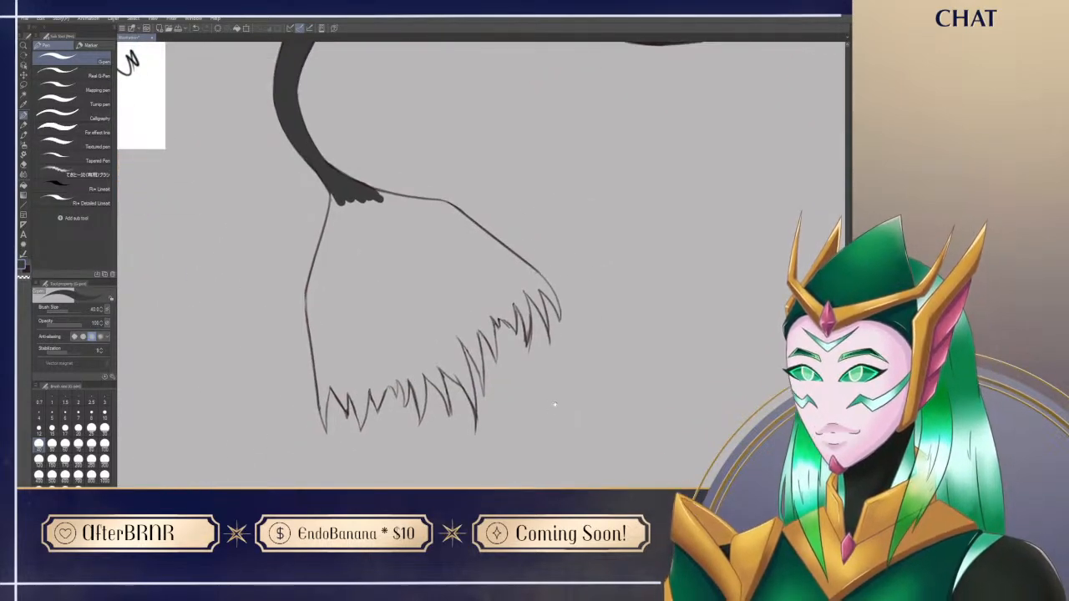
{"action": "left_click_drag", "start_coordinate": [637, 142], "coordinate": [571, 370]}
{"action": "left_click_drag", "start_coordinate": [603, 226], "coordinate": [528, 486]}
{"action": "left_click_drag", "start_coordinate": [455, 402], "coordinate": [536, 248]}
{"action": "mouse_move", "coordinate": [362, 483]}
{"action": "left_mouse_down"}
{"action": "mouse_move", "coordinate": [438, 410]}
{"action": "mouse_move", "coordinate": [478, 297]}
{"action": "left_mouse_up"}
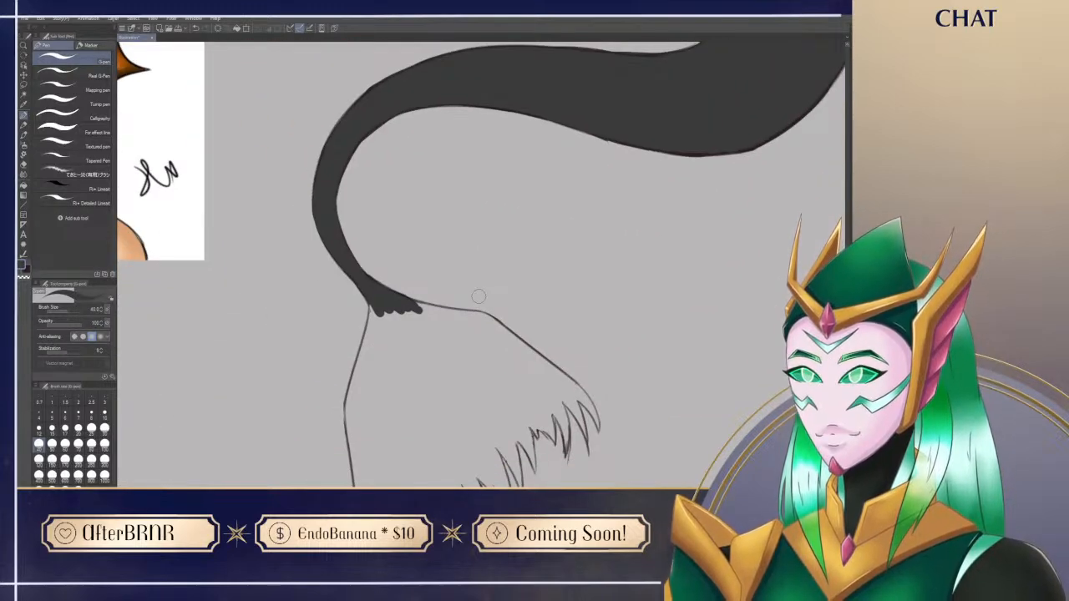
{"action": "left_click_drag", "start_coordinate": [423, 431], "coordinate": [410, 315]}
{"action": "mouse_move", "coordinate": [344, 268]}
{"action": "left_mouse_down"}
{"action": "mouse_move", "coordinate": [336, 289]}
{"action": "mouse_move", "coordinate": [359, 234]}
{"action": "left_mouse_up"}
{"action": "mouse_move", "coordinate": [359, 188]}
{"action": "left_mouse_down"}
{"action": "mouse_move", "coordinate": [328, 326]}
{"action": "mouse_move", "coordinate": [336, 320]}
{"action": "mouse_move", "coordinate": [344, 382]}
{"action": "mouse_move", "coordinate": [336, 318]}
{"action": "mouse_move", "coordinate": [350, 421]}
{"action": "mouse_move", "coordinate": [355, 344]}
{"action": "mouse_move", "coordinate": [348, 412]}
{"action": "mouse_move", "coordinate": [351, 345]}
{"action": "left_mouse_up"}
{"action": "left_click", "coordinate": [91, 428]}
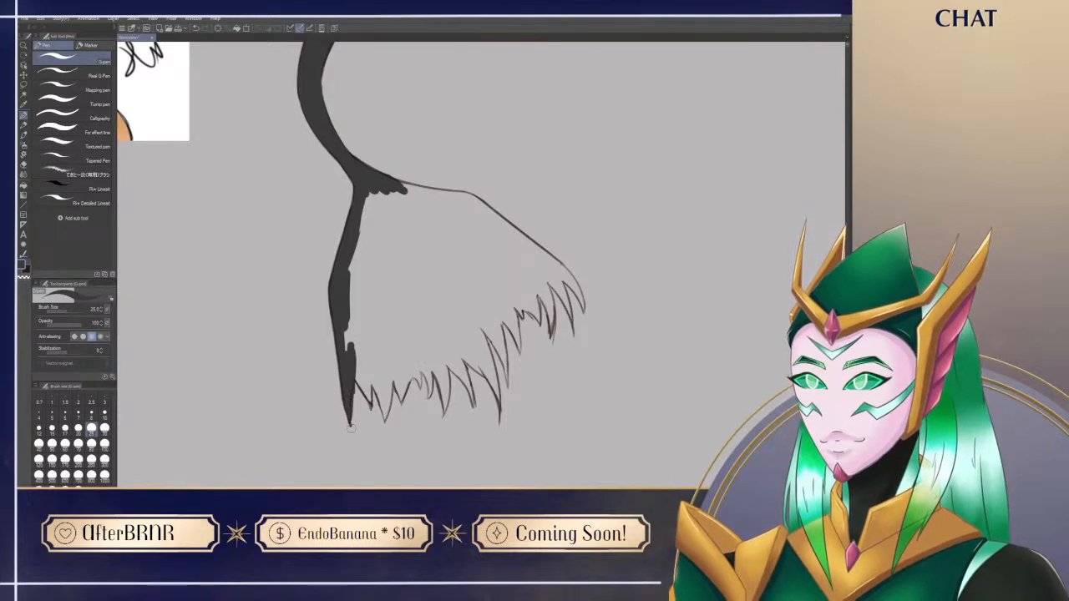
Step: Darken the first jagged tips at the fin's left corner, switching between G-pen and eraser
{"action": "key", "text": "e"}
{"action": "key", "text": "p"}
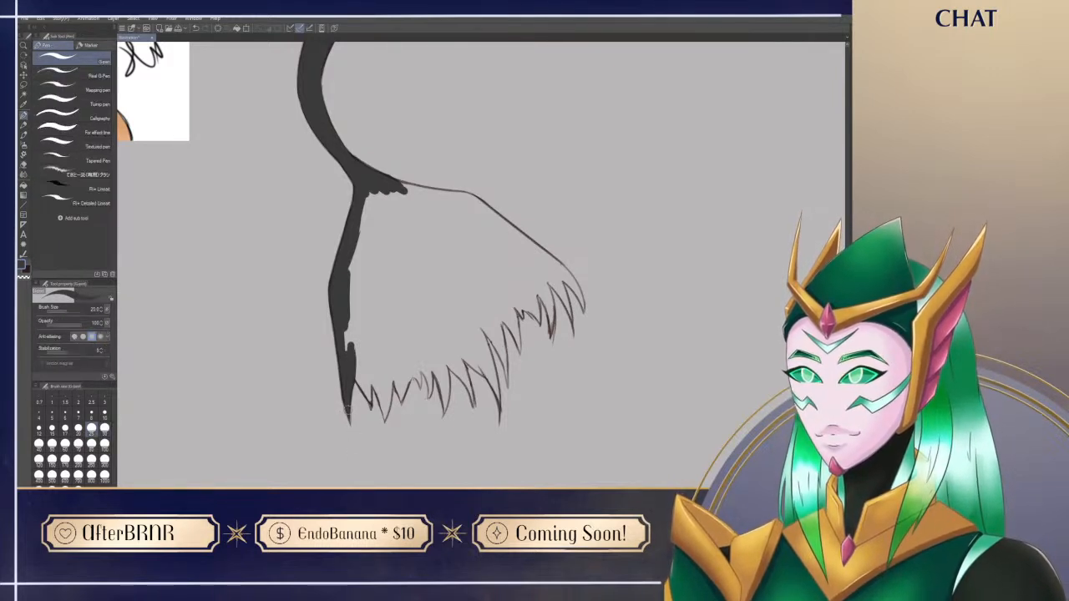
{"action": "key", "text": "e"}
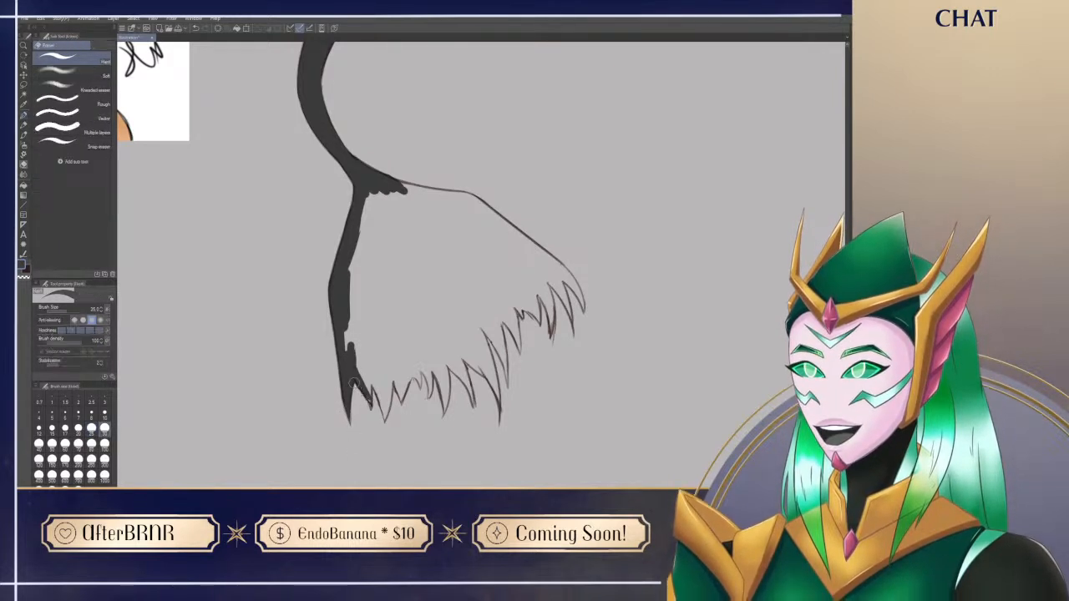
{"action": "key", "text": "p"}
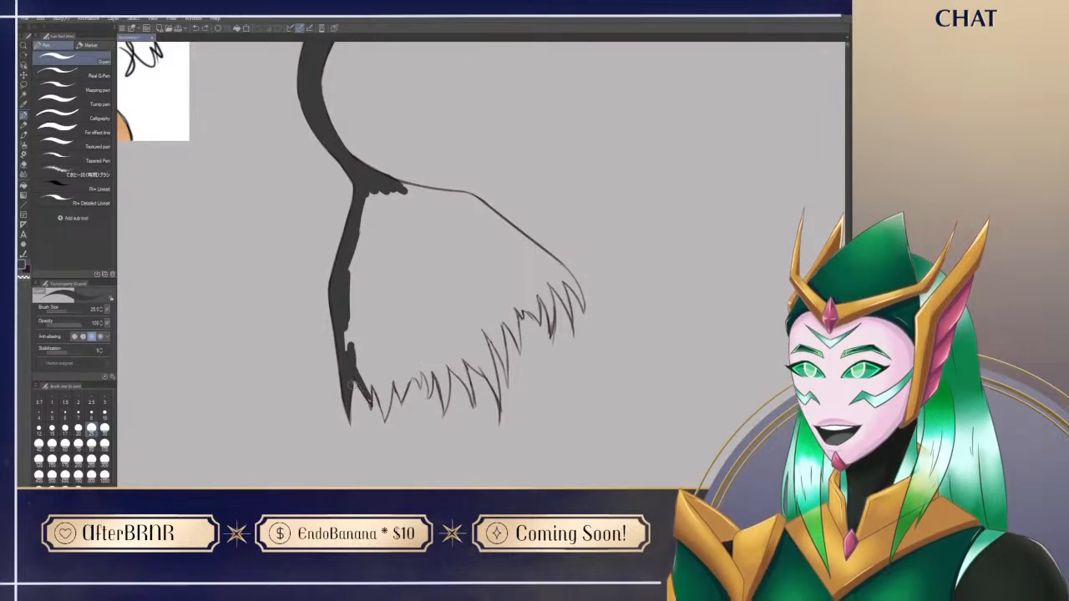
{"action": "mouse_move", "coordinate": [374, 381]}
{"action": "left_mouse_down"}
{"action": "mouse_move", "coordinate": [385, 408]}
{"action": "mouse_move", "coordinate": [375, 387]}
{"action": "left_mouse_up"}
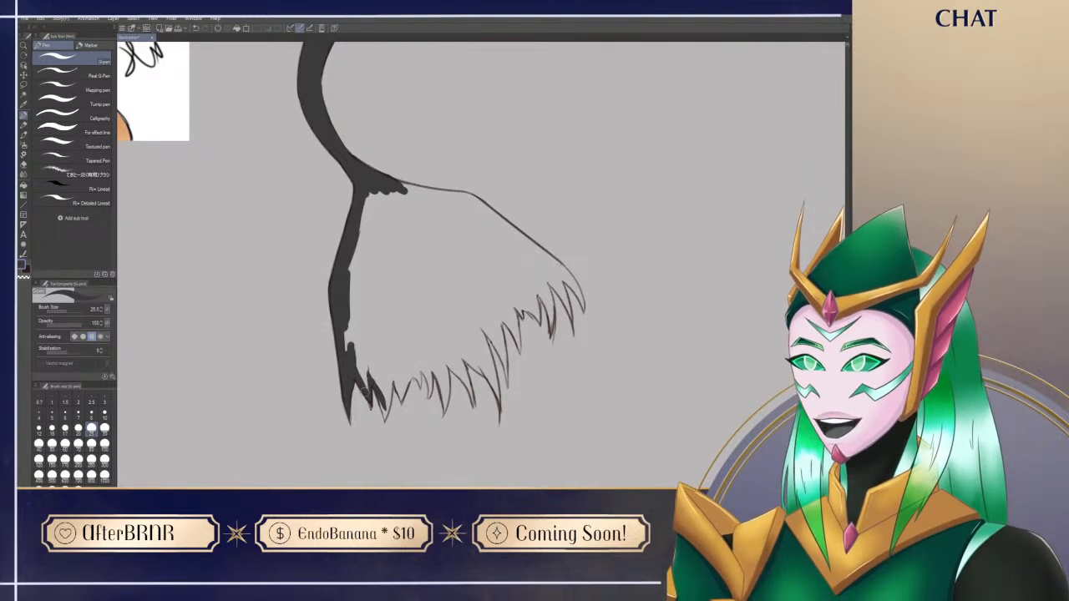
{"action": "key", "text": "w"}
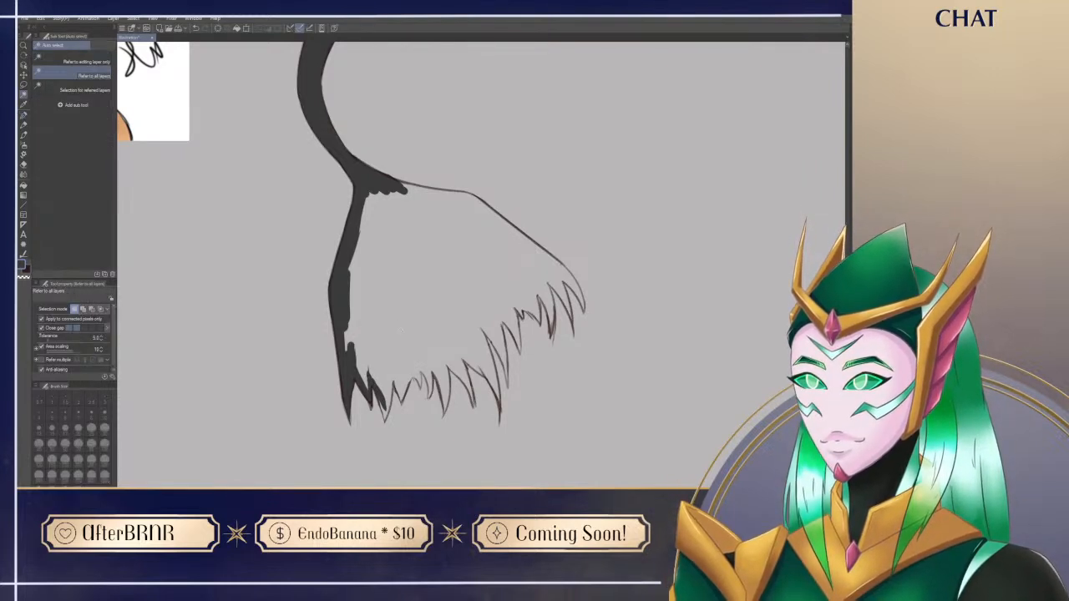
{"action": "left_click", "coordinate": [404, 334]}
{"action": "key", "text": "p"}
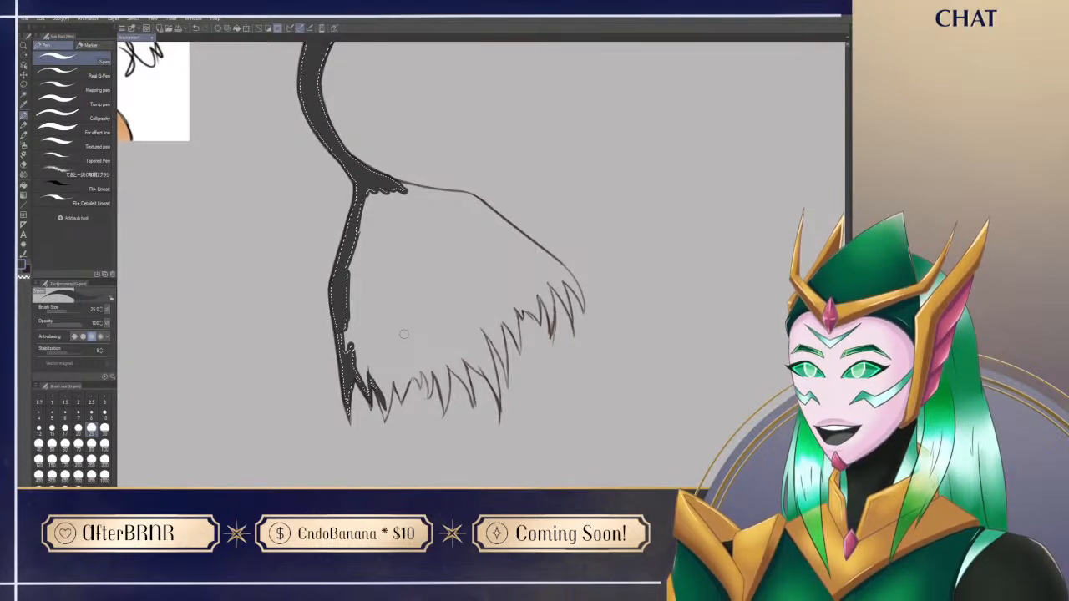
{"action": "key", "text": "ctrl+d"}
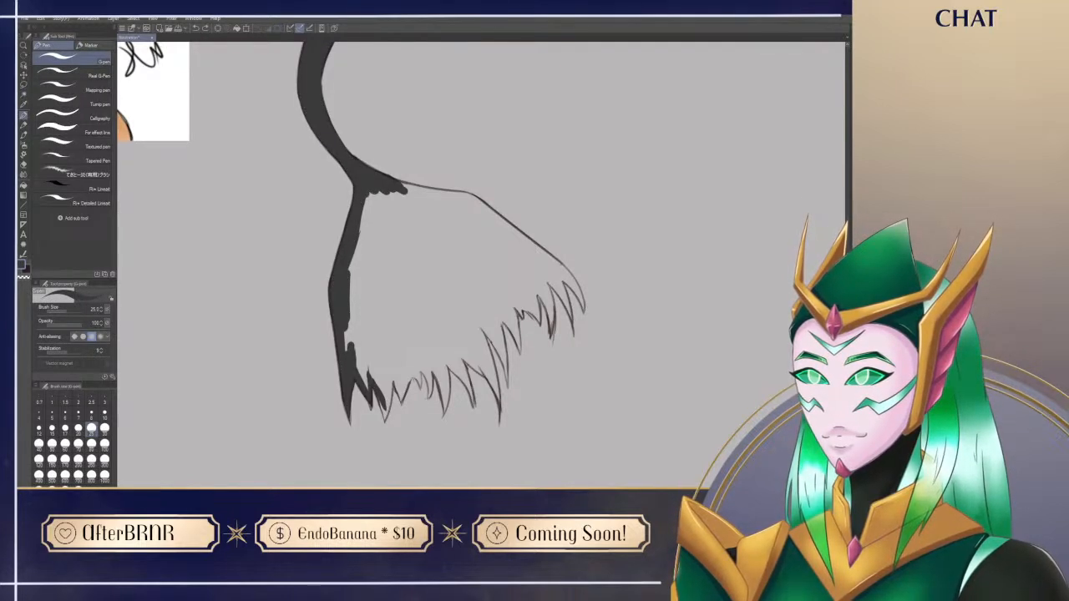
{"action": "key", "text": "w"}
{"action": "left_click", "coordinate": [448, 319]}
{"action": "key", "text": "p"}
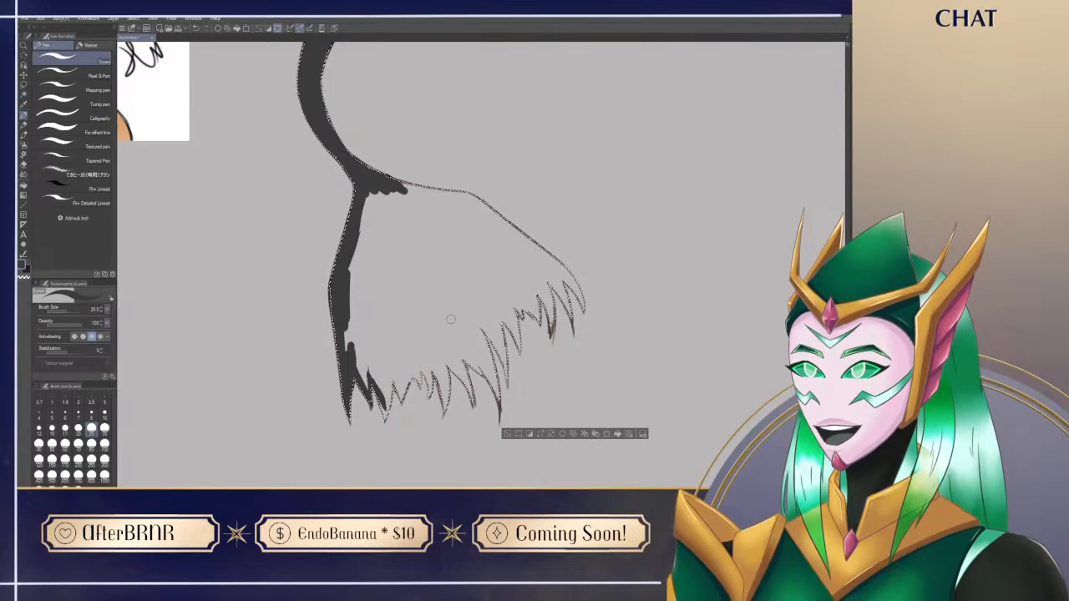
{"action": "left_click_drag", "start_coordinate": [585, 109], "coordinate": [368, 418]}
{"action": "left_click_drag", "start_coordinate": [603, 216], "coordinate": [632, 346]}
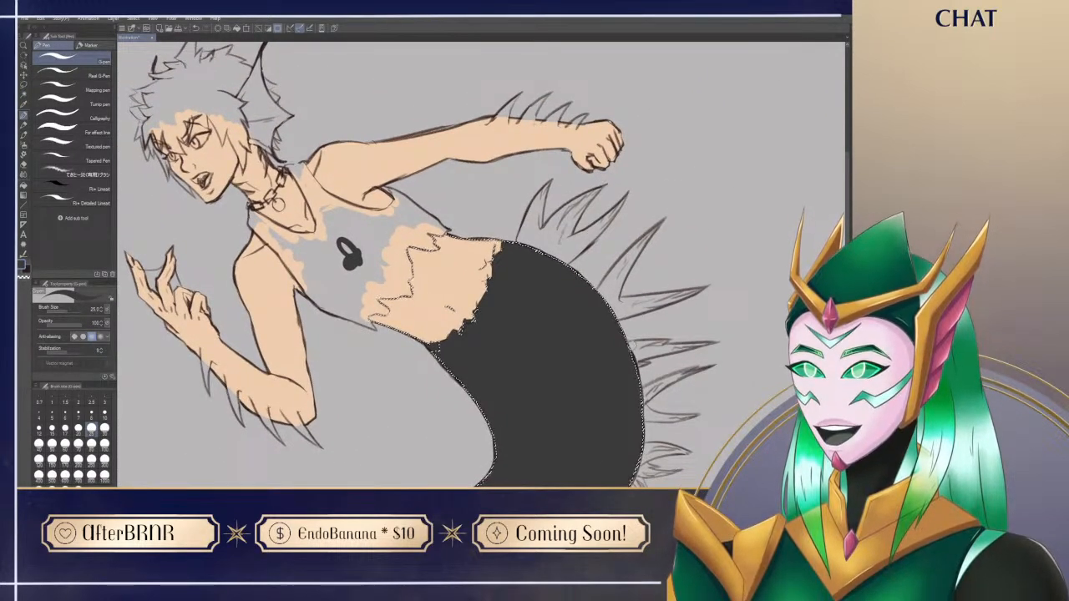
{"action": "key", "text": "ctrl+d"}
Step: Paint a dark band from the fin's base along its right edge towards the far corner
{"action": "left_click_drag", "start_coordinate": [464, 449], "coordinate": [501, 164]}
{"action": "left_click_drag", "start_coordinate": [385, 381], "coordinate": [416, 212]}
{"action": "left_click_drag", "start_coordinate": [449, 402], "coordinate": [423, 321]}
{"action": "mouse_move", "coordinate": [289, 226]}
{"action": "left_mouse_down"}
{"action": "mouse_move", "coordinate": [223, 214]}
{"action": "mouse_move", "coordinate": [304, 222]}
{"action": "mouse_move", "coordinate": [335, 254]}
{"action": "left_mouse_up"}
{"action": "mouse_move", "coordinate": [300, 222]}
{"action": "left_mouse_down"}
{"action": "mouse_move", "coordinate": [394, 299]}
{"action": "mouse_move", "coordinate": [412, 336]}
{"action": "left_mouse_up"}
{"action": "mouse_move", "coordinate": [389, 297]}
{"action": "left_mouse_down"}
{"action": "mouse_move", "coordinate": [409, 330]}
{"action": "mouse_move", "coordinate": [580, 377]}
{"action": "mouse_move", "coordinate": [476, 359]}
{"action": "left_mouse_up"}
{"action": "key", "text": "r"}
{"action": "mouse_move", "coordinate": [455, 282]}
{"action": "left_mouse_down"}
{"action": "mouse_move", "coordinate": [445, 324]}
{"action": "mouse_move", "coordinate": [459, 277]}
{"action": "mouse_move", "coordinate": [448, 346]}
{"action": "mouse_move", "coordinate": [455, 381]}
{"action": "left_mouse_up"}
{"action": "mouse_move", "coordinate": [452, 317]}
{"action": "left_mouse_down"}
{"action": "mouse_move", "coordinate": [455, 386]}
{"action": "mouse_move", "coordinate": [455, 353]}
{"action": "left_mouse_up"}
Step: Shape the outermost spike at the fin's right corner with dark strokes and eraser clean-up
{"action": "key", "text": "e"}
{"action": "left_click_drag", "start_coordinate": [465, 273], "coordinate": [454, 324]}
{"action": "key", "text": "p"}
{"action": "left_click_drag", "start_coordinate": [466, 271], "coordinate": [453, 342]}
{"action": "left_click_drag", "start_coordinate": [465, 272], "coordinate": [453, 331]}
{"action": "key", "text": "e"}
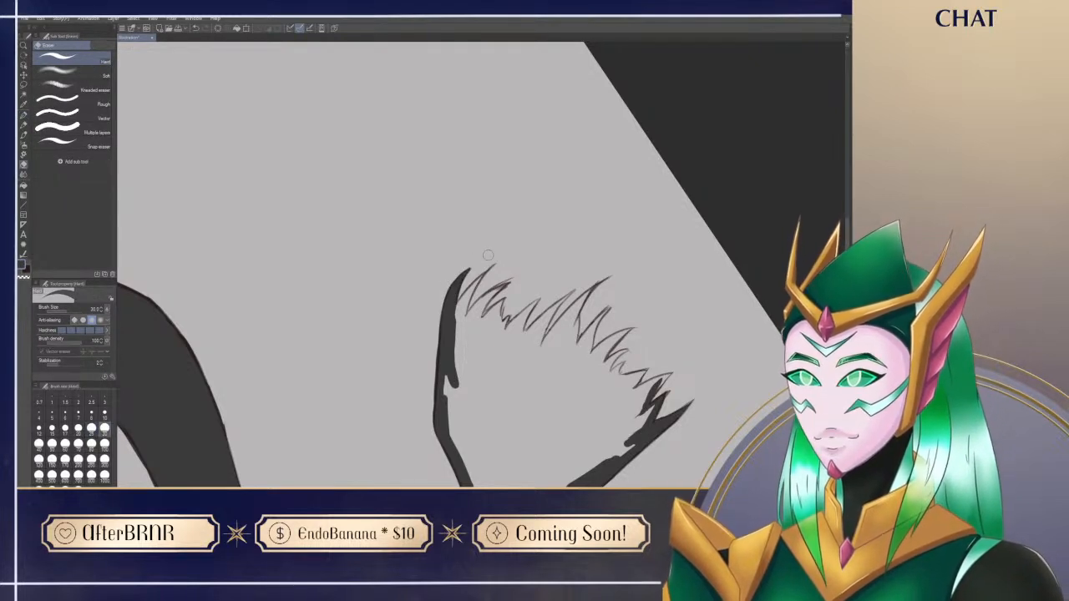
Step: Paint the next two spikes beside the fin's right corner and thicken the dark band beneath them
{"action": "key", "text": "p"}
{"action": "left_click_drag", "start_coordinate": [473, 279], "coordinate": [447, 326]}
{"action": "left_click_drag", "start_coordinate": [482, 274], "coordinate": [453, 352]}
{"action": "left_click_drag", "start_coordinate": [464, 299], "coordinate": [455, 373]}
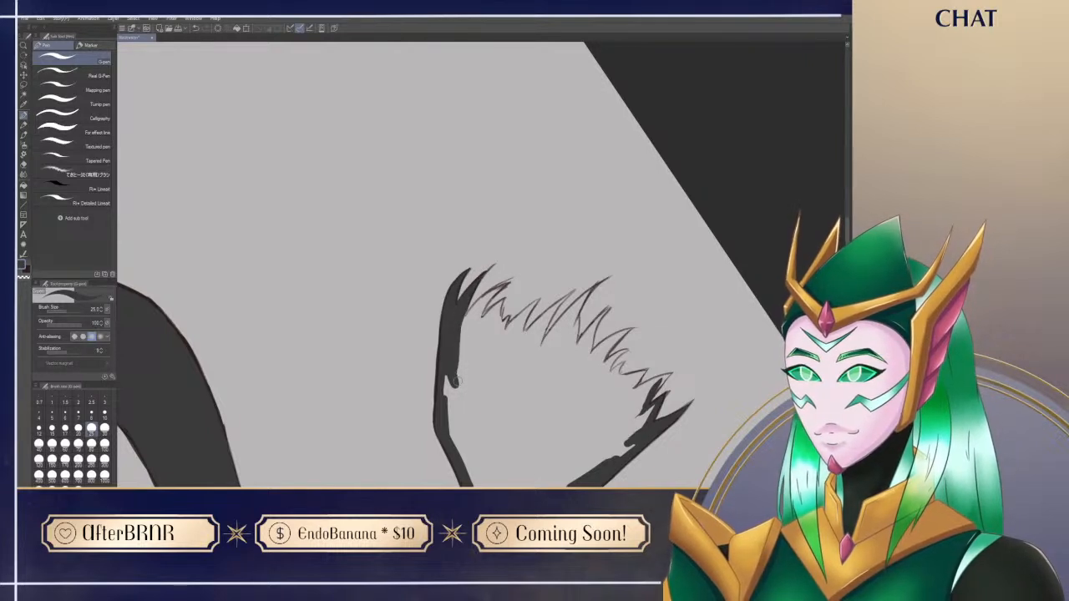
{"action": "mouse_move", "coordinate": [463, 304]}
{"action": "left_mouse_down"}
{"action": "mouse_move", "coordinate": [460, 396]}
{"action": "mouse_move", "coordinate": [446, 416]}
{"action": "left_mouse_up"}
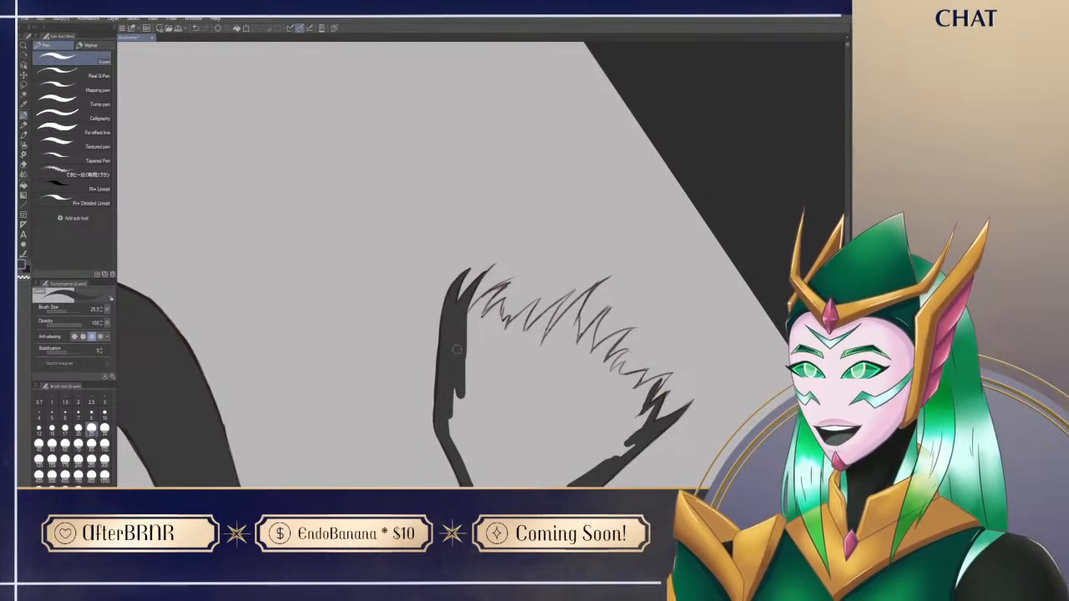
{"action": "left_click_drag", "start_coordinate": [504, 285], "coordinate": [470, 319]}
{"action": "mouse_move", "coordinate": [503, 286]}
{"action": "left_mouse_down"}
{"action": "mouse_move", "coordinate": [469, 316]}
{"action": "mouse_move", "coordinate": [480, 299]}
{"action": "mouse_move", "coordinate": [473, 324]}
{"action": "left_mouse_up"}
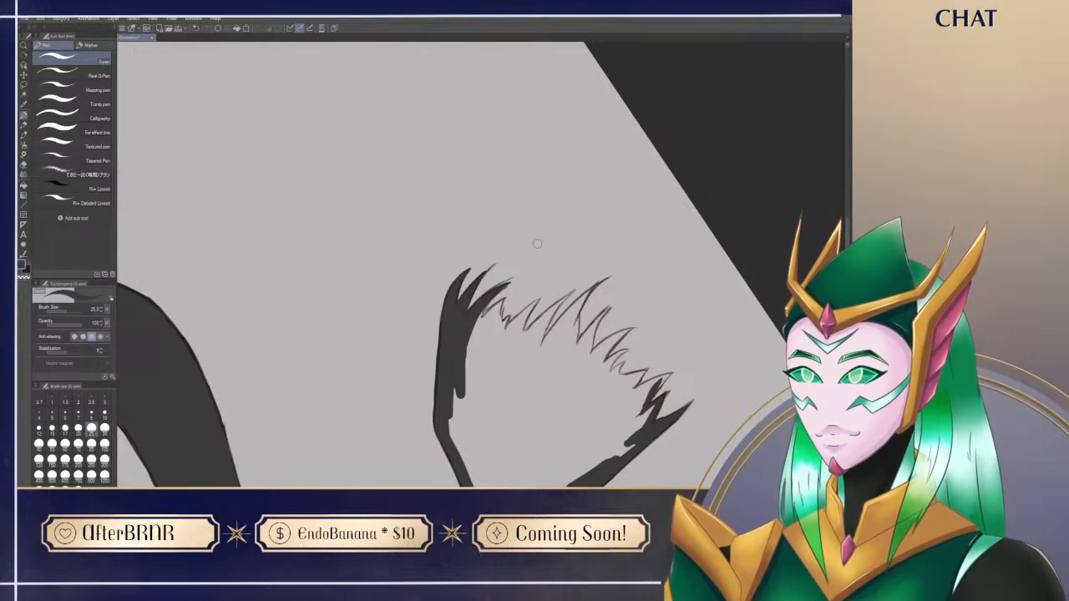
Step: Paint the next group of short spikes along the fin's fringe in charcoal and trim their tips
{"action": "left_click_drag", "start_coordinate": [473, 331], "coordinate": [477, 336]}
{"action": "mouse_move", "coordinate": [505, 298]}
{"action": "left_mouse_down"}
{"action": "mouse_move", "coordinate": [485, 319]}
{"action": "mouse_move", "coordinate": [501, 330]}
{"action": "mouse_move", "coordinate": [504, 303]}
{"action": "mouse_move", "coordinate": [497, 339]}
{"action": "mouse_move", "coordinate": [540, 298]}
{"action": "left_mouse_up"}
{"action": "key", "text": "e"}
{"action": "key", "text": "p"}
{"action": "mouse_move", "coordinate": [504, 332]}
{"action": "left_mouse_down"}
{"action": "mouse_move", "coordinate": [539, 301]}
{"action": "mouse_move", "coordinate": [506, 359]}
{"action": "left_mouse_up"}
{"action": "mouse_move", "coordinate": [533, 306]}
{"action": "left_mouse_down"}
{"action": "mouse_move", "coordinate": [503, 347]}
{"action": "mouse_move", "coordinate": [539, 311]}
{"action": "mouse_move", "coordinate": [528, 332]}
{"action": "left_mouse_up"}
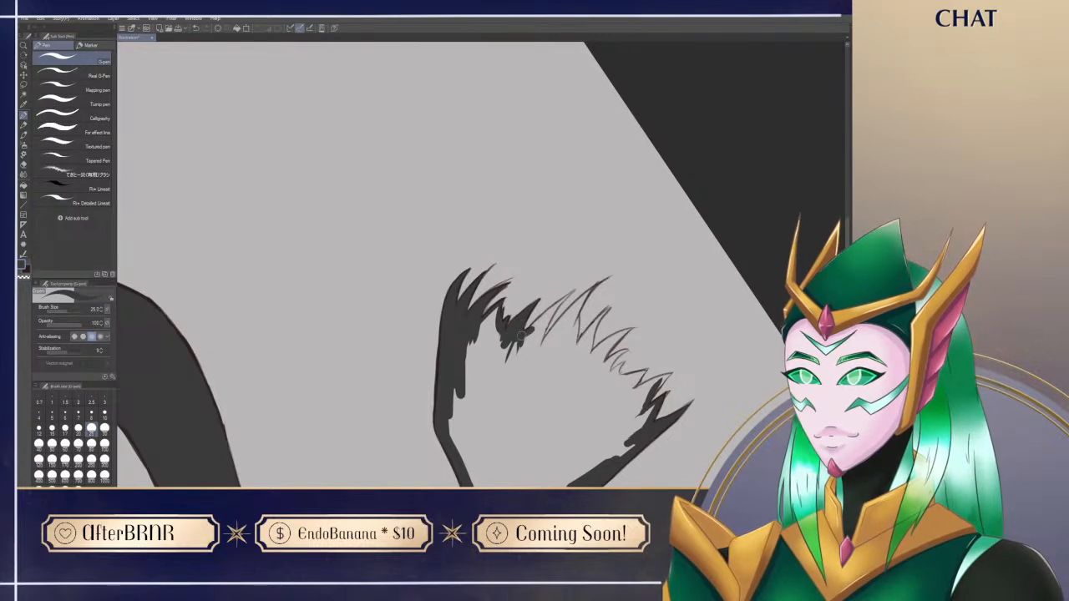
{"action": "mouse_move", "coordinate": [571, 291]}
{"action": "left_mouse_down"}
{"action": "mouse_move", "coordinate": [525, 330]}
{"action": "mouse_move", "coordinate": [575, 291]}
{"action": "mouse_move", "coordinate": [529, 344]}
{"action": "mouse_move", "coordinate": [538, 332]}
{"action": "mouse_move", "coordinate": [533, 364]}
{"action": "left_mouse_up"}
{"action": "key", "text": "e"}
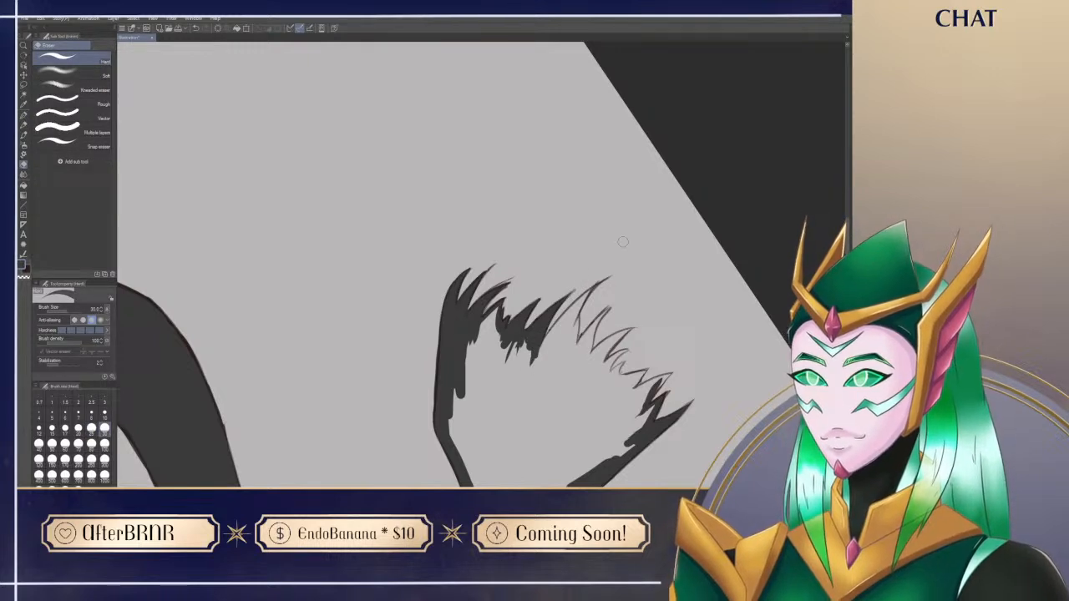
{"action": "mouse_move", "coordinate": [519, 310]}
{"action": "left_mouse_down"}
{"action": "mouse_move", "coordinate": [580, 266]}
{"action": "mouse_move", "coordinate": [536, 293]}
{"action": "left_mouse_up"}
Step: Darken the long central spike of the fin's fringe and refine it with pen and eraser
{"action": "key", "text": "p"}
{"action": "key", "text": "e"}
{"action": "key", "text": "p"}
{"action": "left_click_drag", "start_coordinate": [558, 332], "coordinate": [532, 364]}
{"action": "mouse_move", "coordinate": [583, 308]}
{"action": "left_mouse_down"}
{"action": "mouse_move", "coordinate": [554, 333]}
{"action": "mouse_move", "coordinate": [593, 289]}
{"action": "mouse_move", "coordinate": [550, 334]}
{"action": "mouse_move", "coordinate": [594, 285]}
{"action": "mouse_move", "coordinate": [574, 316]}
{"action": "left_mouse_up"}
{"action": "key", "text": "e"}
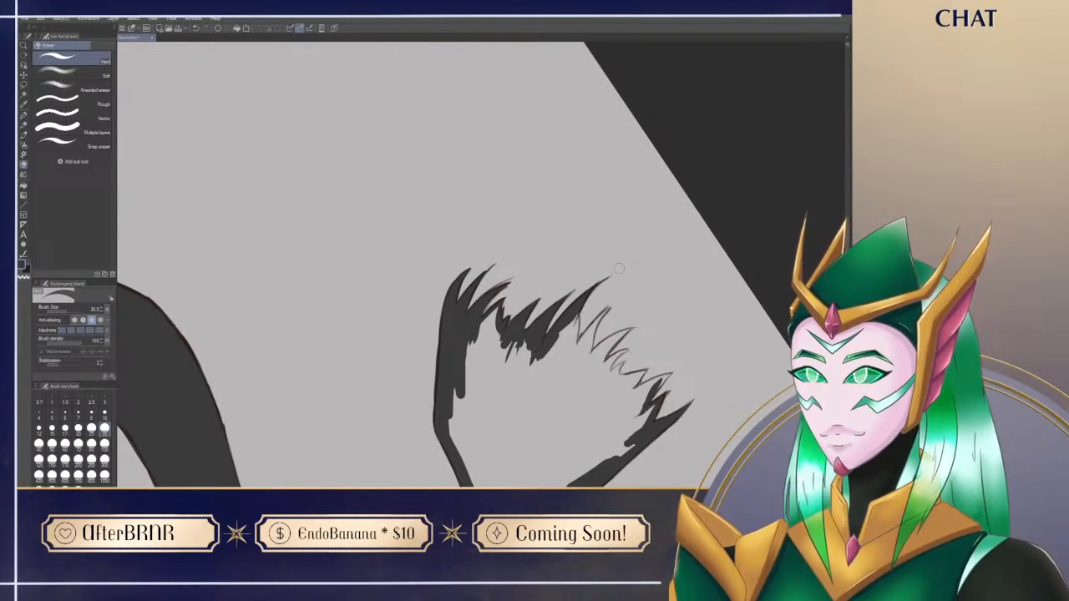
{"action": "key", "text": "p"}
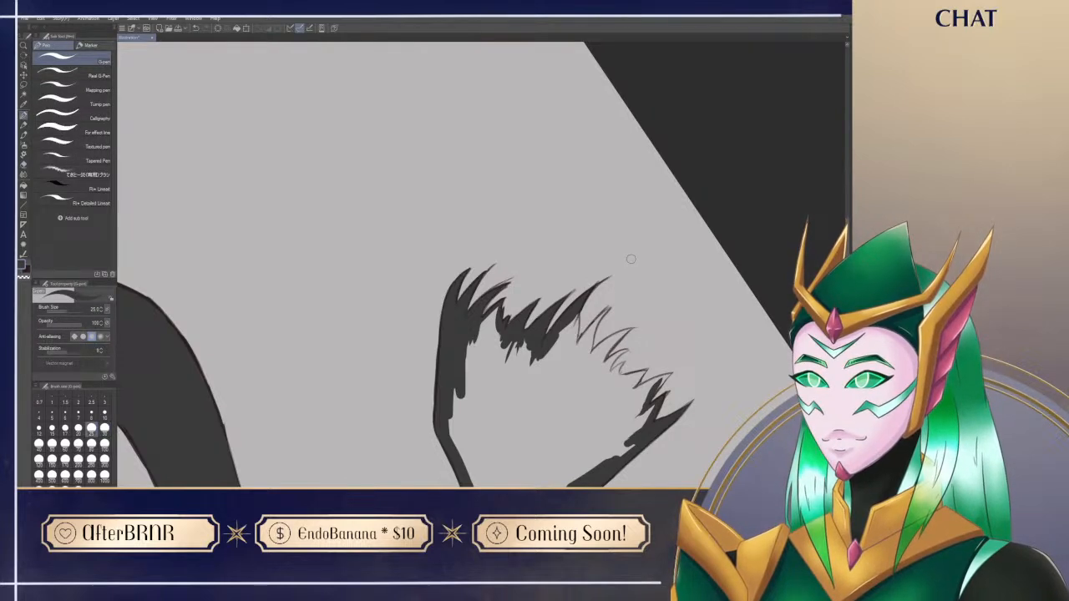
Step: Paint the spike following the long central one and trim its edge with the eraser
{"action": "left_click_drag", "start_coordinate": [631, 258], "coordinate": [531, 193]}
{"action": "mouse_move", "coordinate": [469, 250]}
{"action": "left_mouse_down"}
{"action": "mouse_move", "coordinate": [460, 289]}
{"action": "mouse_move", "coordinate": [471, 295]}
{"action": "left_mouse_up"}
{"action": "left_click_drag", "start_coordinate": [481, 380], "coordinate": [482, 309]}
{"action": "mouse_move", "coordinate": [481, 208]}
{"action": "left_mouse_down"}
{"action": "mouse_move", "coordinate": [481, 250]}
{"action": "mouse_move", "coordinate": [487, 200]}
{"action": "mouse_move", "coordinate": [509, 171]}
{"action": "mouse_move", "coordinate": [497, 214]}
{"action": "left_mouse_up"}
{"action": "key", "text": "e"}
{"action": "key", "text": "p"}
{"action": "key", "text": "e"}
{"action": "left_click_drag", "start_coordinate": [513, 176], "coordinate": [499, 199]}
{"action": "key", "text": "p"}
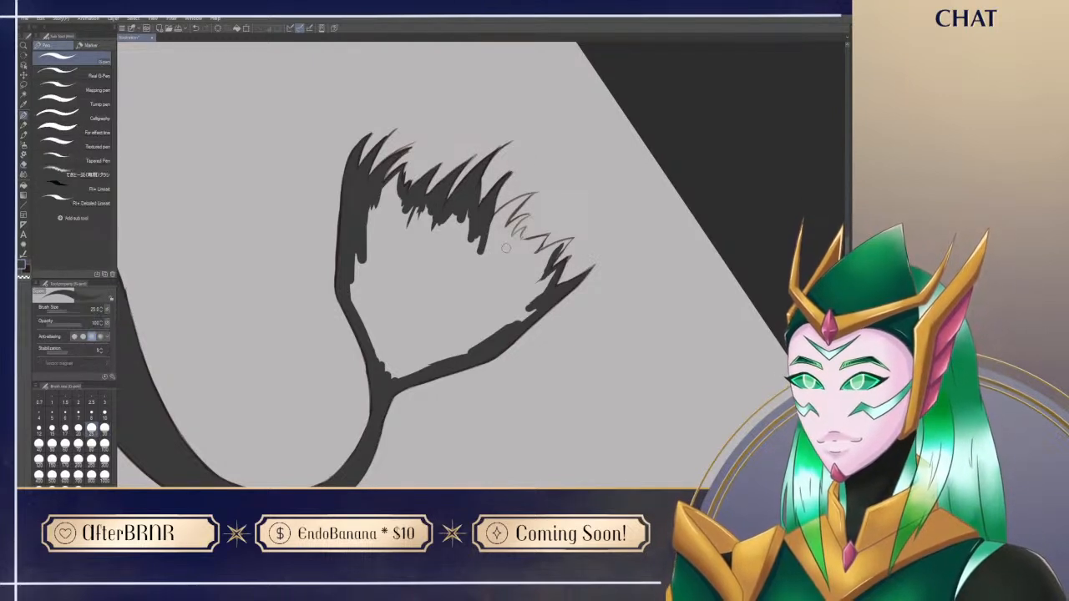
Step: Reset the canvas rotation and paint the fringe spikes next to the fin's left corner in charcoal
{"action": "key", "text": "ctrl+at"}
{"action": "left_click_drag", "start_coordinate": [556, 397], "coordinate": [453, 253]}
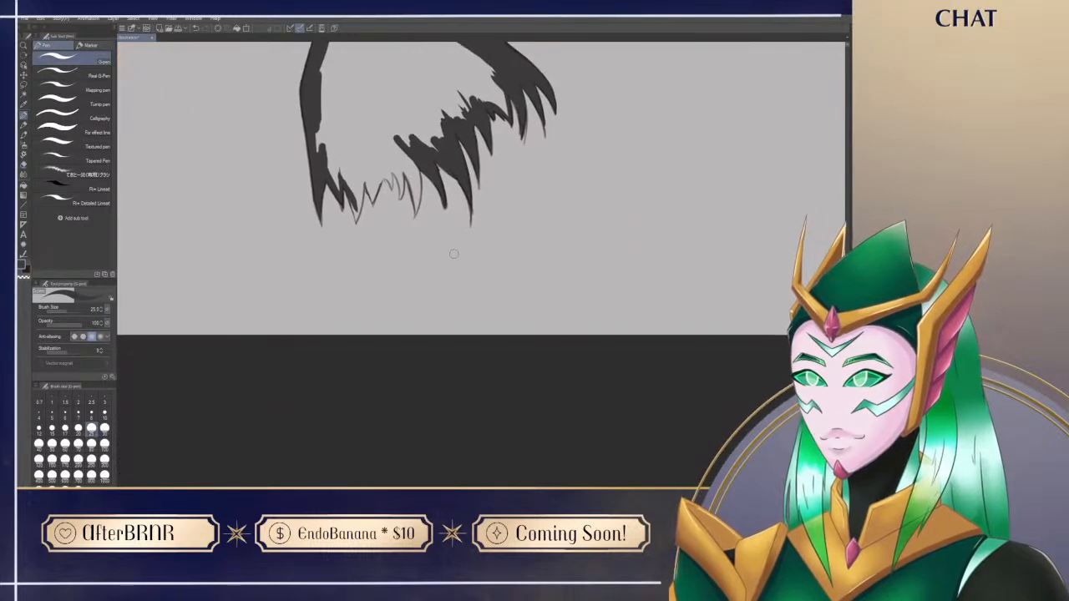
{"action": "mouse_move", "coordinate": [353, 201]}
{"action": "left_mouse_down"}
{"action": "mouse_move", "coordinate": [356, 220]}
{"action": "mouse_move", "coordinate": [348, 179]}
{"action": "mouse_move", "coordinate": [364, 175]}
{"action": "left_mouse_up"}
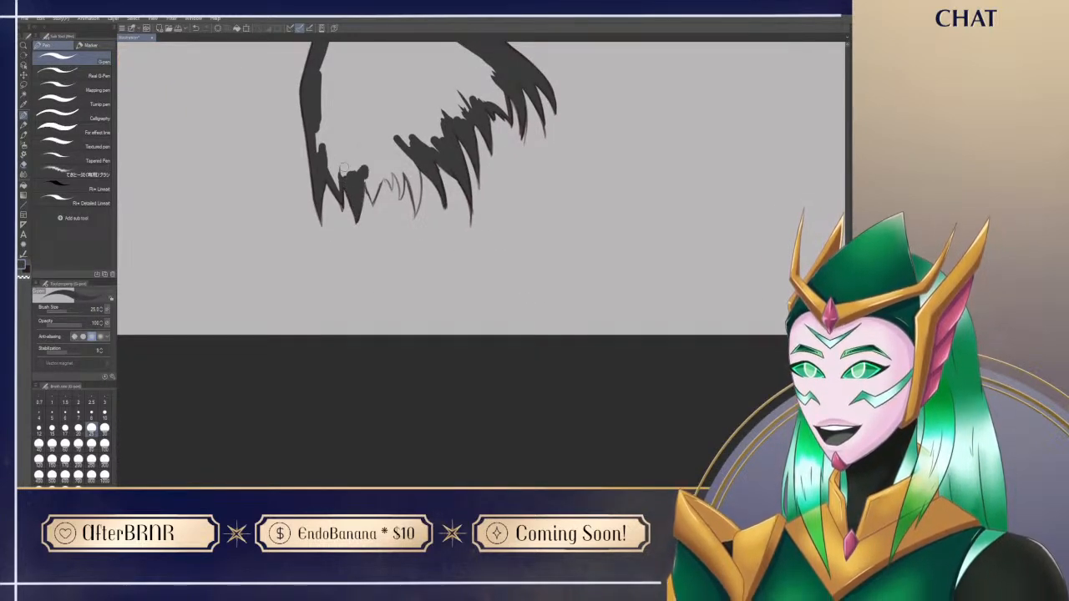
{"action": "key", "text": "e"}
{"action": "key", "text": "p"}
{"action": "scroll", "coordinate": [356, 234], "scroll_direction": "up", "scroll_amount": 2}
{"action": "mouse_move", "coordinate": [373, 258]}
{"action": "left_mouse_down"}
{"action": "mouse_move", "coordinate": [386, 200]}
{"action": "mouse_move", "coordinate": [376, 262]}
{"action": "mouse_move", "coordinate": [381, 242]}
{"action": "left_mouse_up"}
{"action": "key", "text": "e"}
{"action": "key", "text": "p"}
{"action": "key", "text": "ctrl+z"}
{"action": "key", "text": "e"}
{"action": "key", "text": "p"}
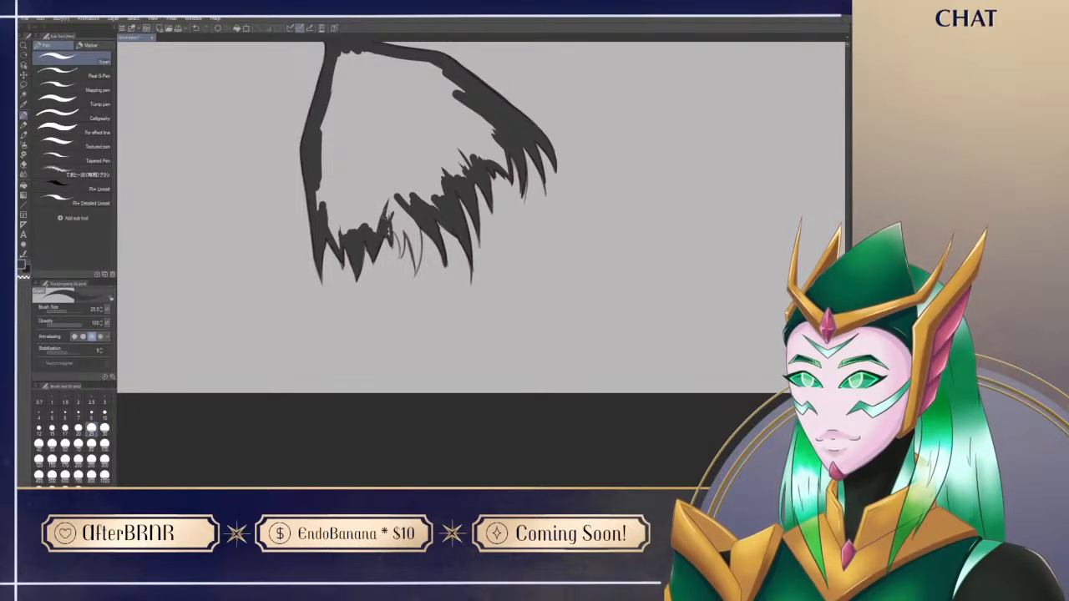
Step: Paint the base of the small spikes between the fin's left corner group and its centre in charcoal
{"action": "key", "text": "e"}
{"action": "key", "text": "p"}
{"action": "mouse_move", "coordinate": [392, 214]}
{"action": "left_mouse_down"}
{"action": "mouse_move", "coordinate": [392, 247]}
{"action": "mouse_move", "coordinate": [387, 205]}
{"action": "mouse_move", "coordinate": [399, 195]}
{"action": "left_mouse_up"}
{"action": "key", "text": "e"}
{"action": "key", "text": "p"}
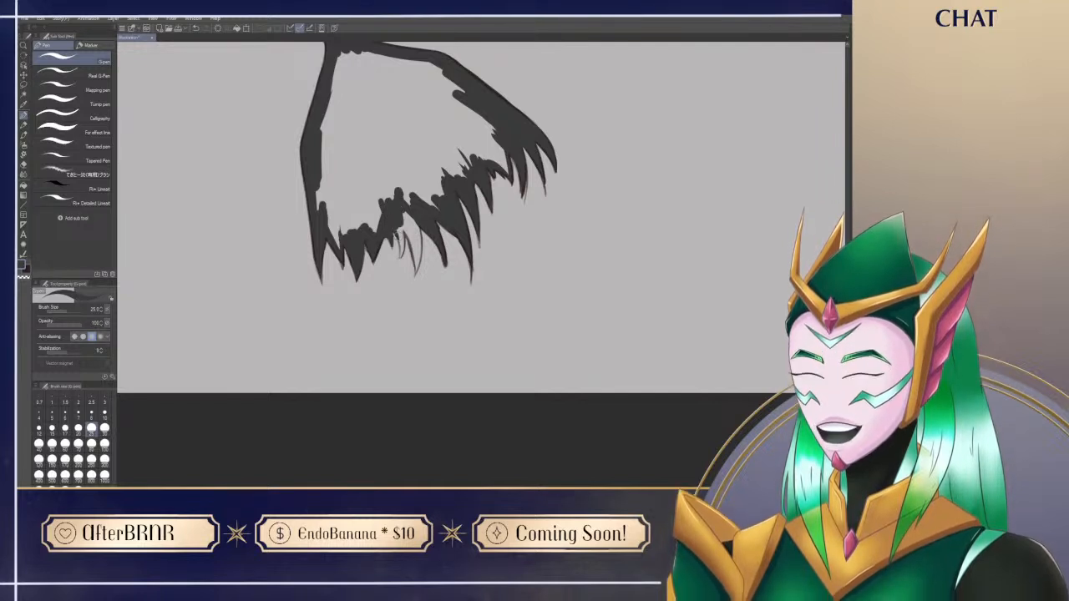
Step: Paint the short spike in the remaining fringe gap in charcoal and join its base to the central spikes
{"action": "left_click_drag", "start_coordinate": [406, 245], "coordinate": [398, 230]}
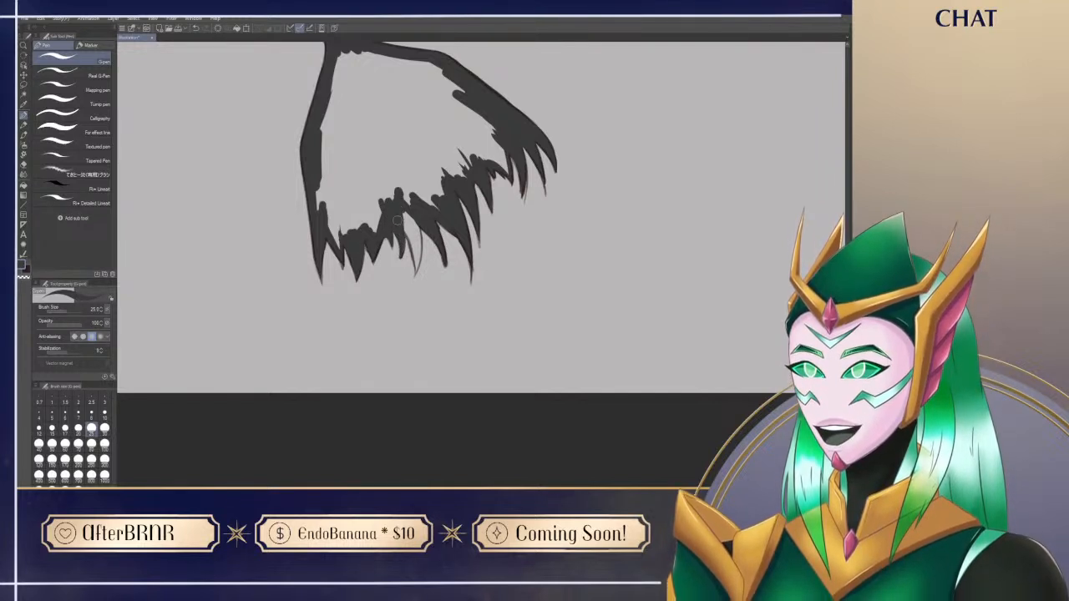
{"action": "key", "text": "e"}
{"action": "key", "text": "p"}
{"action": "key", "text": "e"}
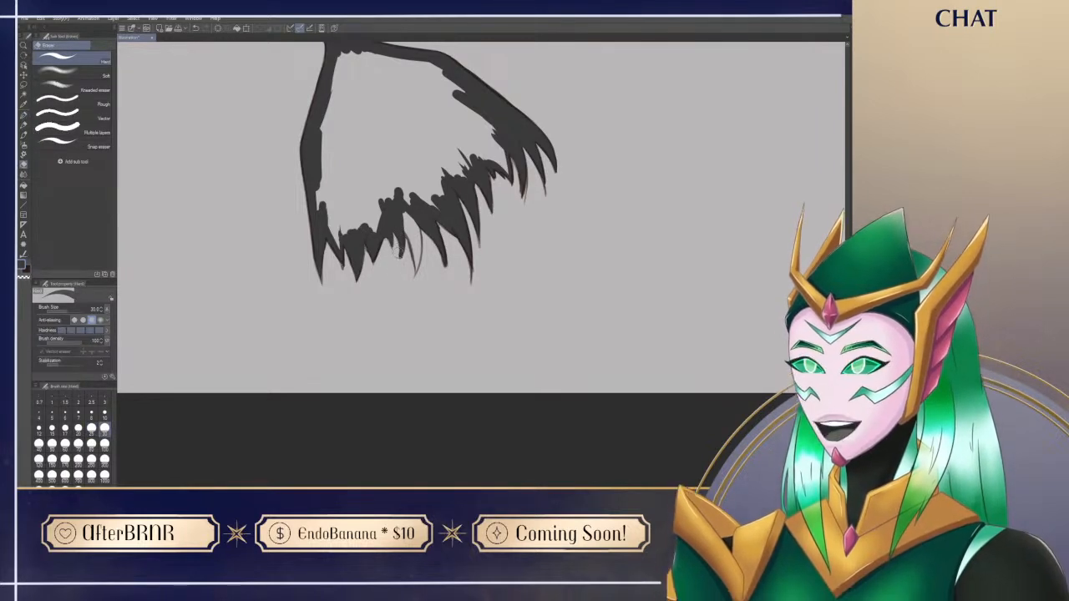
{"action": "key", "text": "p"}
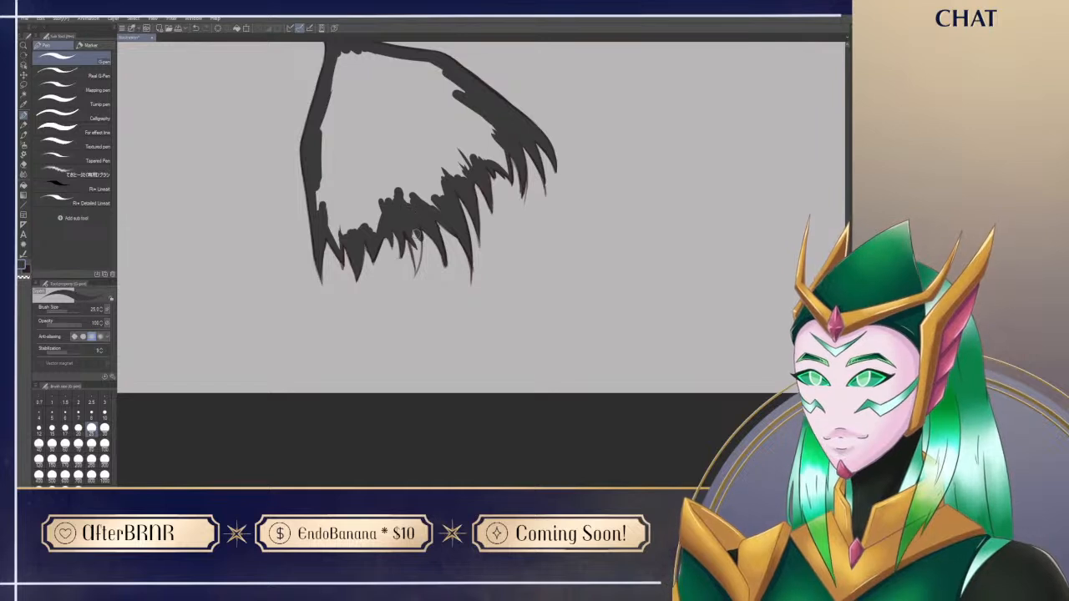
{"action": "key", "text": "e"}
{"action": "key", "text": "p"}
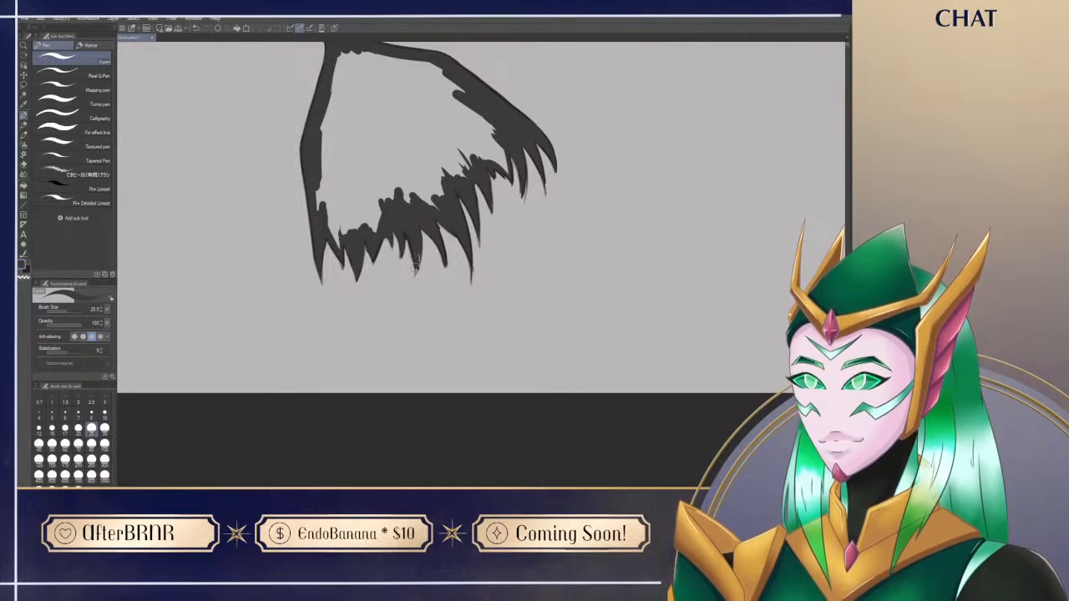
Step: Trim the last unpainted fringe spike with the eraser and fill its curved tip in charcoal
{"action": "key", "text": "e"}
{"action": "left_click_drag", "start_coordinate": [422, 232], "coordinate": [406, 286]}
{"action": "key", "text": "p"}
{"action": "left_click_drag", "start_coordinate": [420, 230], "coordinate": [413, 276]}
{"action": "key", "text": "e"}
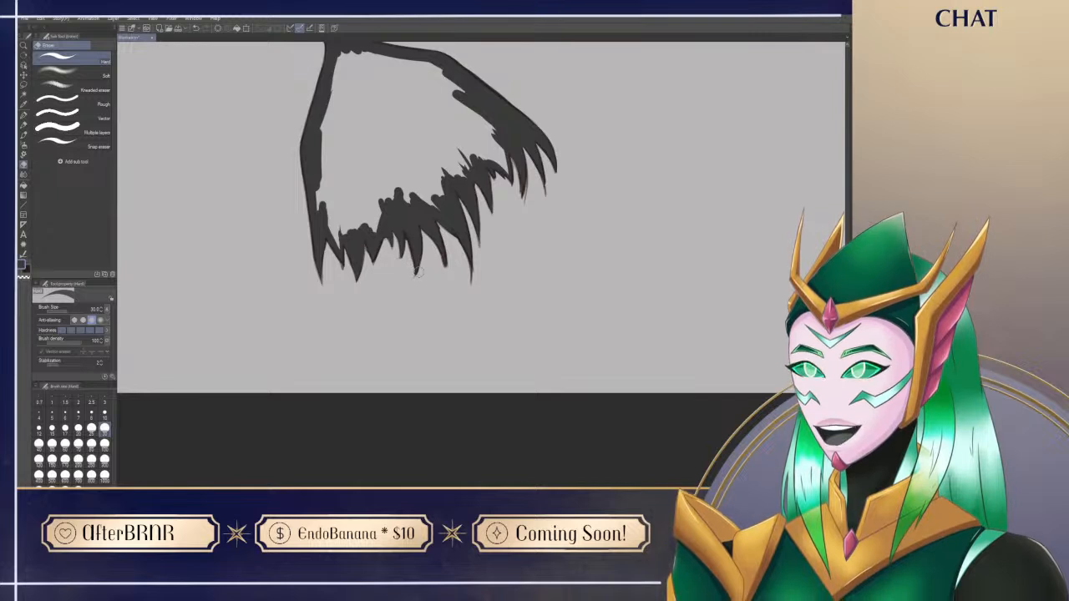
{"action": "key", "text": "p"}
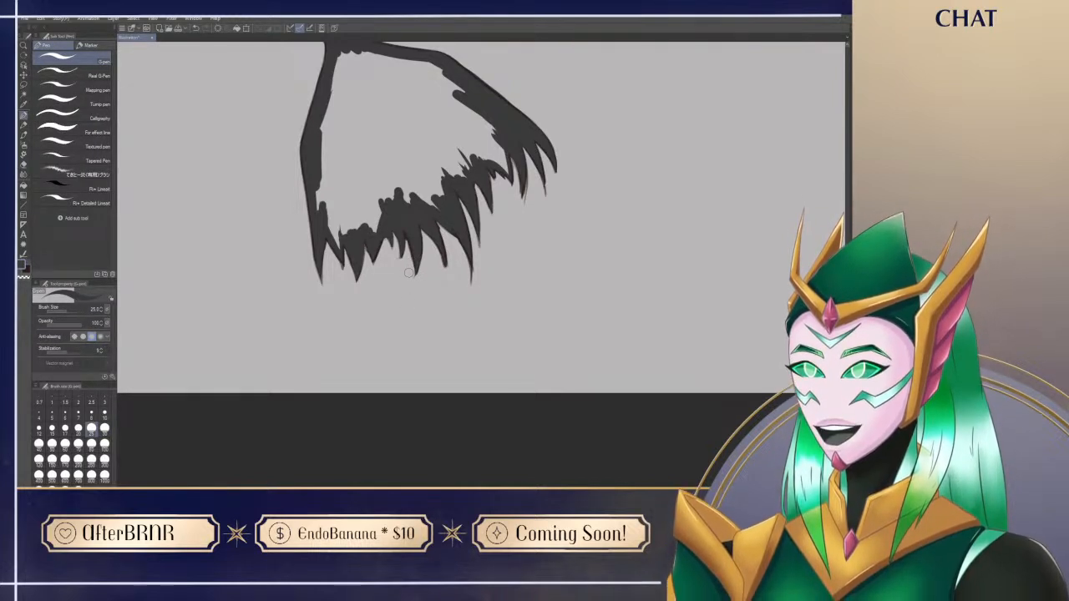
Step: Fill the enclosed interior of the tail fin with charcoal, using the fill that refers to other layers
{"action": "key", "text": "g"}
{"action": "key", "text": "g"}
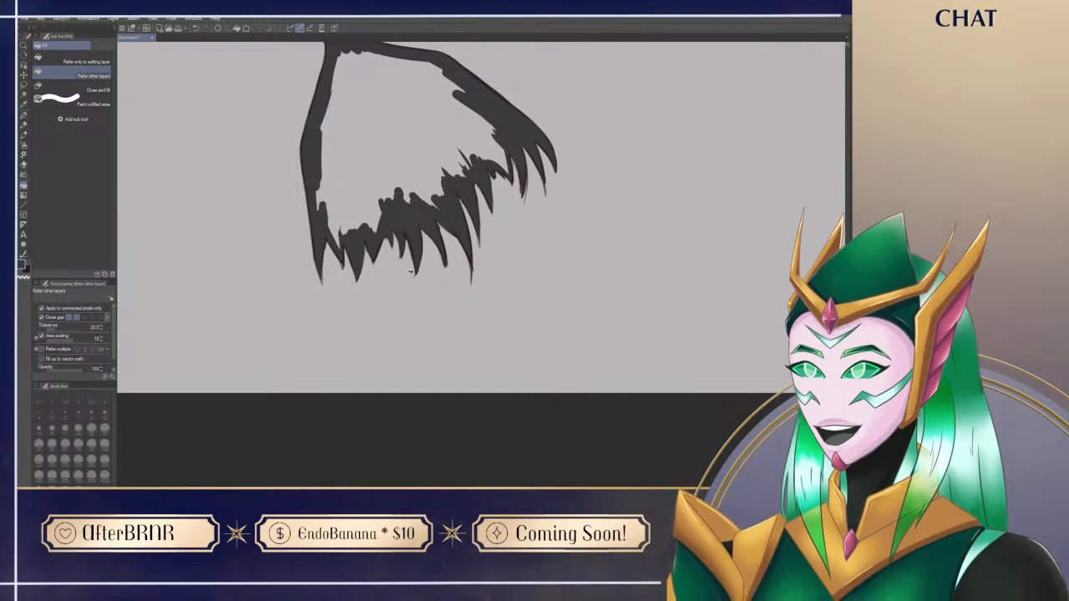
{"action": "left_click", "coordinate": [430, 143]}
{"action": "scroll", "coordinate": [561, 422], "scroll_direction": "up", "scroll_amount": 2}
Step: Return to the torso with the pen and paint the crop top's first strap and start of its neckline in charcoal
{"action": "key", "text": "p"}
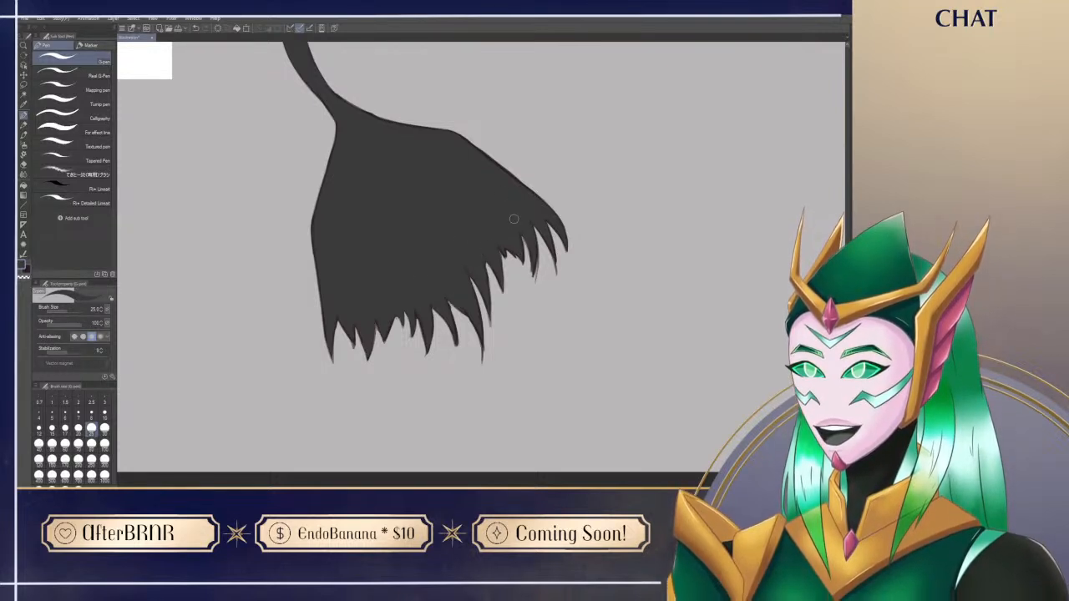
{"action": "left_click_drag", "start_coordinate": [514, 220], "coordinate": [571, 443]}
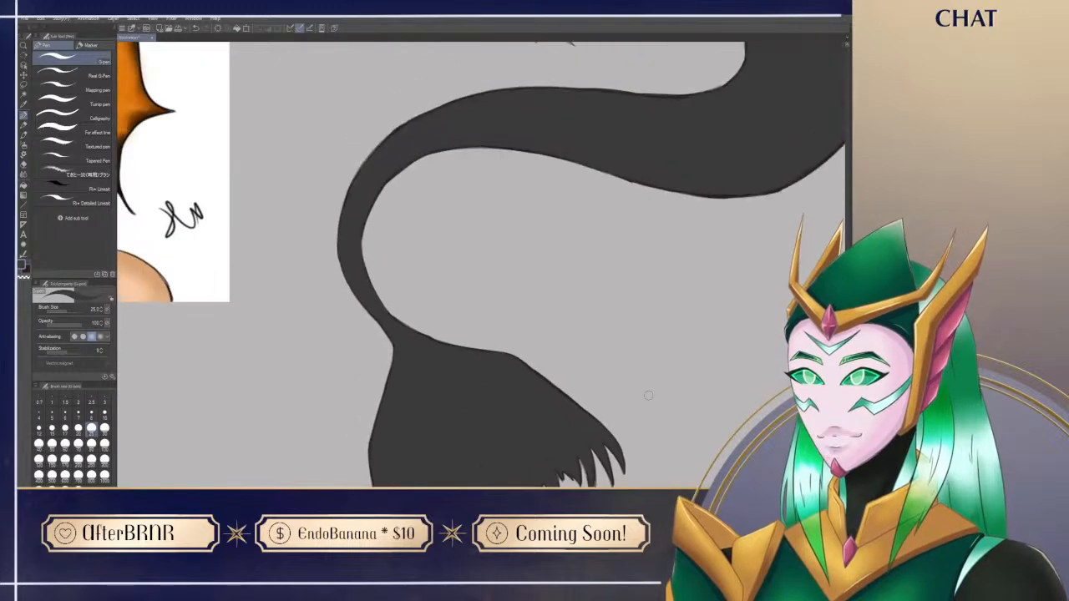
{"action": "left_click_drag", "start_coordinate": [830, 65], "coordinate": [646, 426]}
{"action": "left_click_drag", "start_coordinate": [453, 374], "coordinate": [485, 381]}
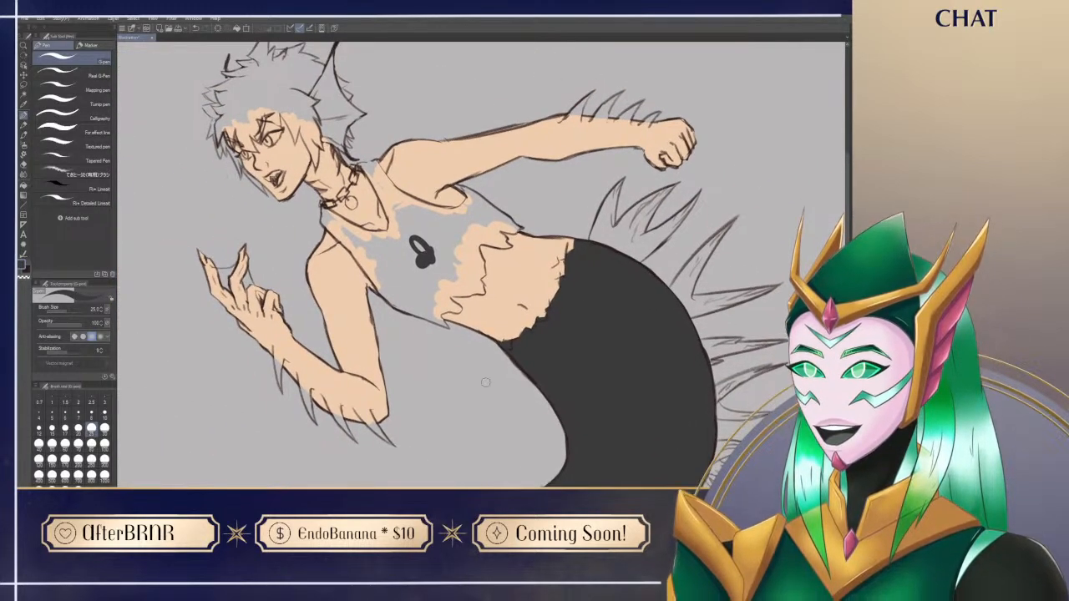
{"action": "mouse_move", "coordinate": [354, 237]}
{"action": "left_mouse_down"}
{"action": "mouse_move", "coordinate": [385, 268]}
{"action": "mouse_move", "coordinate": [326, 223]}
{"action": "left_mouse_up"}
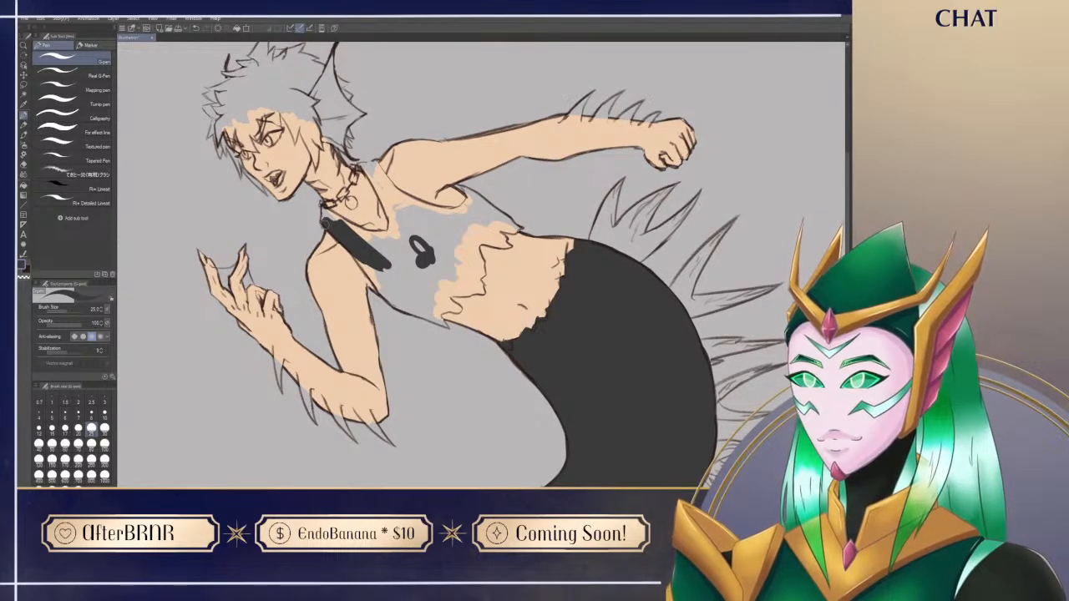
{"action": "left_click_drag", "start_coordinate": [328, 213], "coordinate": [417, 259]}
{"action": "mouse_move", "coordinate": [370, 230]}
{"action": "left_mouse_down"}
{"action": "mouse_move", "coordinate": [421, 239]}
{"action": "mouse_move", "coordinate": [392, 191]}
{"action": "mouse_move", "coordinate": [391, 232]}
{"action": "left_mouse_up"}
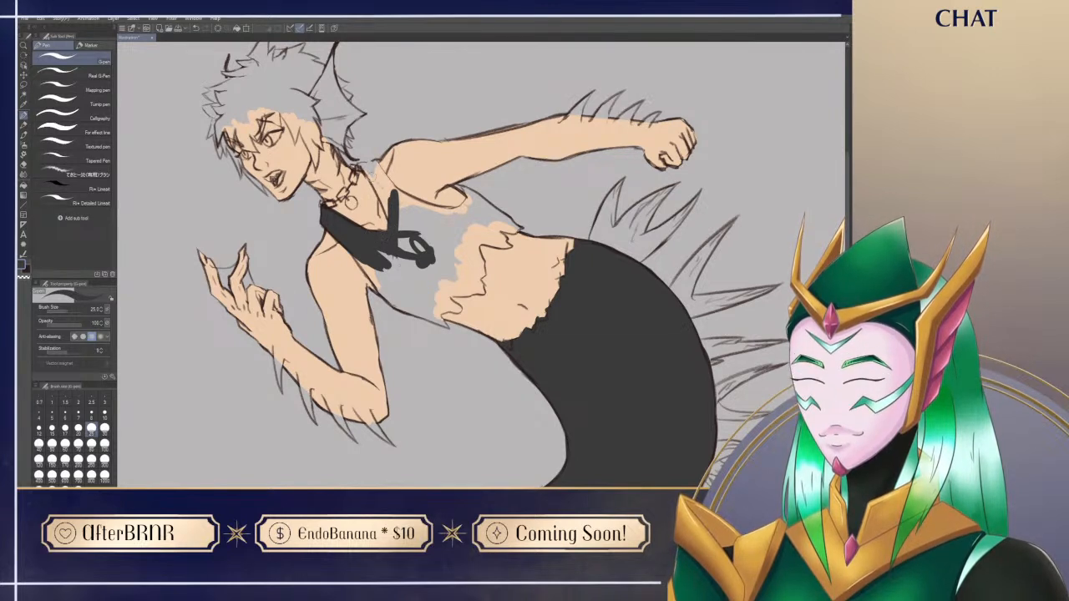
Step: Paint the crop top's other strap and spread charcoal over the chest towards the side of the outstretched arm
{"action": "mouse_move", "coordinate": [359, 164]}
{"action": "left_mouse_down"}
{"action": "mouse_move", "coordinate": [397, 217]}
{"action": "mouse_move", "coordinate": [401, 250]}
{"action": "mouse_move", "coordinate": [409, 242]}
{"action": "mouse_move", "coordinate": [423, 254]}
{"action": "mouse_move", "coordinate": [362, 427]}
{"action": "mouse_move", "coordinate": [520, 371]}
{"action": "mouse_move", "coordinate": [602, 262]}
{"action": "left_mouse_up"}
{"action": "mouse_move", "coordinate": [519, 338]}
{"action": "left_mouse_down"}
{"action": "mouse_move", "coordinate": [470, 232]}
{"action": "mouse_move", "coordinate": [462, 272]}
{"action": "mouse_move", "coordinate": [475, 279]}
{"action": "mouse_move", "coordinate": [474, 248]}
{"action": "mouse_move", "coordinate": [468, 256]}
{"action": "mouse_move", "coordinate": [469, 269]}
{"action": "mouse_move", "coordinate": [487, 214]}
{"action": "left_mouse_up"}
{"action": "key", "text": "ctrl+@"}
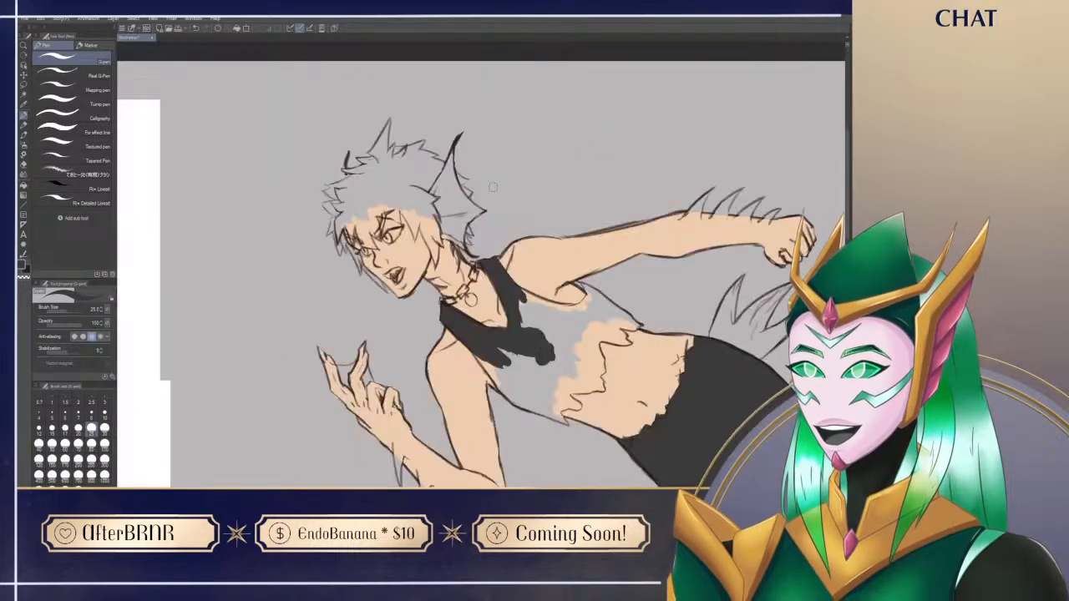
{"action": "left_click_drag", "start_coordinate": [583, 397], "coordinate": [453, 317]}
{"action": "left_click_drag", "start_coordinate": [414, 271], "coordinate": [422, 291]}
{"action": "mouse_move", "coordinate": [391, 242]}
{"action": "left_mouse_down"}
{"action": "mouse_move", "coordinate": [406, 269]}
{"action": "mouse_move", "coordinate": [436, 265]}
{"action": "mouse_move", "coordinate": [430, 239]}
{"action": "mouse_move", "coordinate": [483, 252]}
{"action": "left_mouse_up"}
{"action": "left_click_drag", "start_coordinate": [396, 214], "coordinate": [473, 239]}
{"action": "left_click_drag", "start_coordinate": [444, 202], "coordinate": [494, 243]}
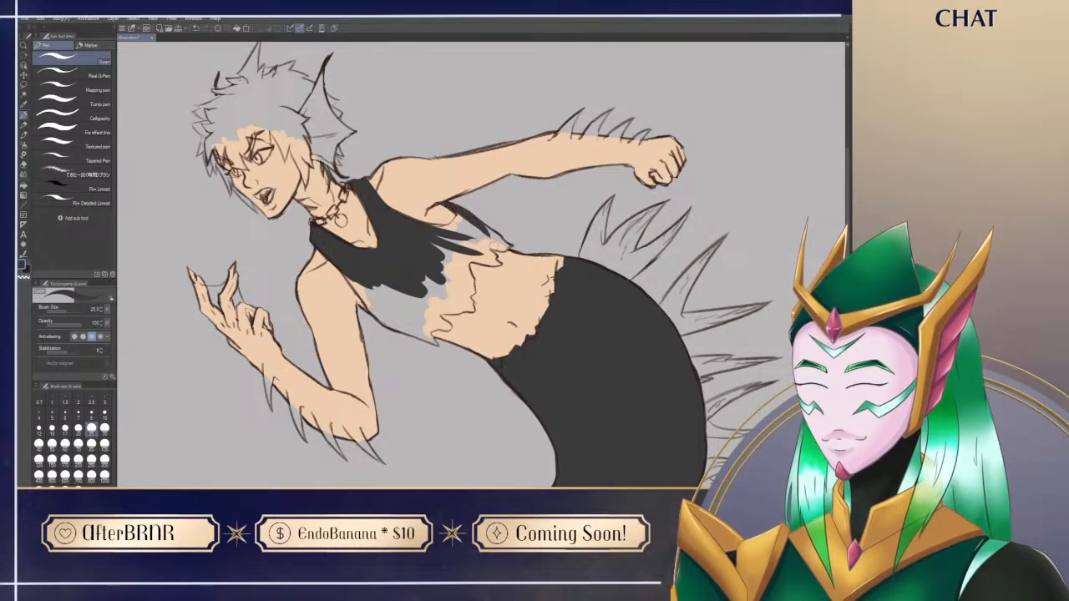
Step: Rotate the canvas and paint the crop top's side below the outstretched arm and its first jagged hem tips in charcoal
{"action": "key", "text": "r"}
{"action": "left_click_drag", "start_coordinate": [534, 359], "coordinate": [583, 226]}
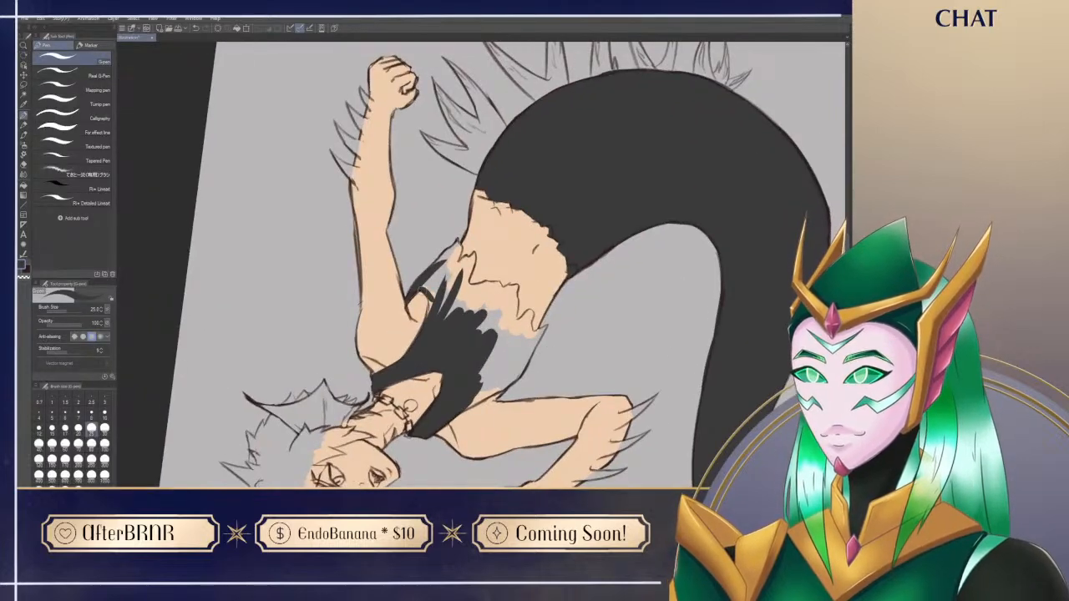
{"action": "mouse_move", "coordinate": [423, 281]}
{"action": "left_mouse_down"}
{"action": "mouse_move", "coordinate": [435, 293]}
{"action": "mouse_move", "coordinate": [433, 282]}
{"action": "left_mouse_up"}
{"action": "mouse_move", "coordinate": [457, 242]}
{"action": "left_mouse_down"}
{"action": "mouse_move", "coordinate": [431, 275]}
{"action": "mouse_move", "coordinate": [459, 244]}
{"action": "mouse_move", "coordinate": [444, 303]}
{"action": "left_mouse_up"}
{"action": "mouse_move", "coordinate": [456, 265]}
{"action": "left_mouse_down"}
{"action": "mouse_move", "coordinate": [432, 351]}
{"action": "mouse_move", "coordinate": [494, 415]}
{"action": "left_mouse_up"}
{"action": "mouse_move", "coordinate": [462, 267]}
{"action": "left_mouse_down"}
{"action": "mouse_move", "coordinate": [462, 298]}
{"action": "mouse_move", "coordinate": [461, 289]}
{"action": "mouse_move", "coordinate": [481, 309]}
{"action": "left_mouse_up"}
{"action": "mouse_move", "coordinate": [464, 269]}
{"action": "left_mouse_down"}
{"action": "mouse_move", "coordinate": [486, 324]}
{"action": "mouse_move", "coordinate": [470, 290]}
{"action": "mouse_move", "coordinate": [500, 271]}
{"action": "left_mouse_up"}
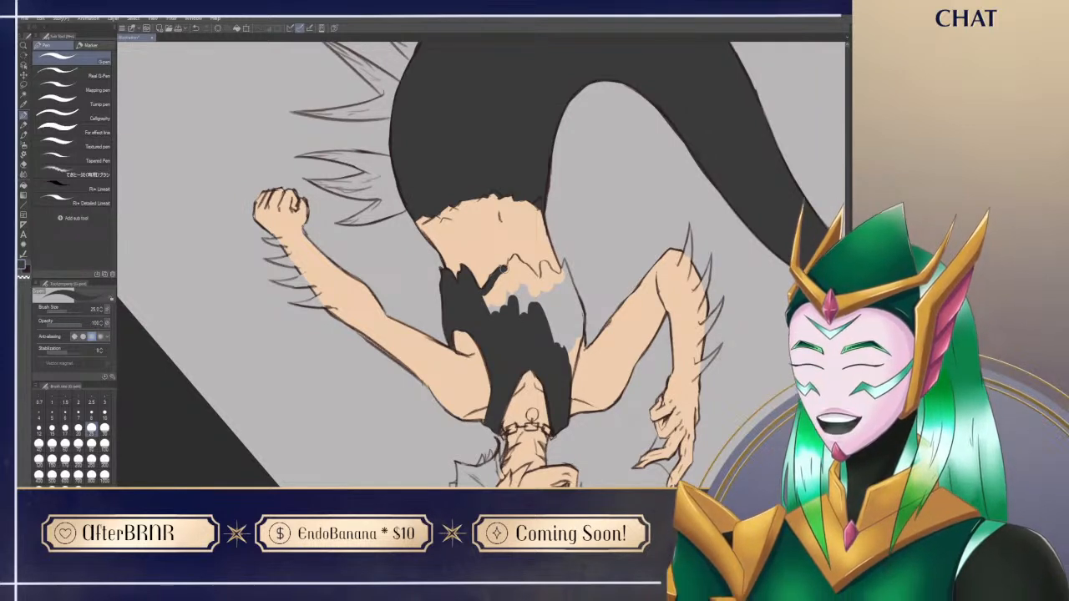
Step: Continue the charcoal along the ragged hem and lower chest of the crop top towards the bent arm's side
{"action": "mouse_move", "coordinate": [497, 302]}
{"action": "left_mouse_down"}
{"action": "mouse_move", "coordinate": [484, 294]}
{"action": "mouse_move", "coordinate": [513, 309]}
{"action": "mouse_move", "coordinate": [500, 280]}
{"action": "mouse_move", "coordinate": [487, 296]}
{"action": "mouse_move", "coordinate": [510, 290]}
{"action": "mouse_move", "coordinate": [525, 307]}
{"action": "left_mouse_up"}
{"action": "mouse_move", "coordinate": [508, 265]}
{"action": "left_mouse_down"}
{"action": "mouse_move", "coordinate": [526, 292]}
{"action": "mouse_move", "coordinate": [494, 290]}
{"action": "mouse_move", "coordinate": [500, 267]}
{"action": "mouse_move", "coordinate": [470, 311]}
{"action": "mouse_move", "coordinate": [496, 386]}
{"action": "mouse_move", "coordinate": [609, 312]}
{"action": "mouse_move", "coordinate": [631, 232]}
{"action": "left_mouse_up"}
{"action": "mouse_move", "coordinate": [499, 228]}
{"action": "left_mouse_down"}
{"action": "mouse_move", "coordinate": [491, 266]}
{"action": "mouse_move", "coordinate": [499, 235]}
{"action": "mouse_move", "coordinate": [497, 261]}
{"action": "mouse_move", "coordinate": [519, 244]}
{"action": "mouse_move", "coordinate": [477, 242]}
{"action": "mouse_move", "coordinate": [493, 221]}
{"action": "mouse_move", "coordinate": [477, 238]}
{"action": "left_mouse_up"}
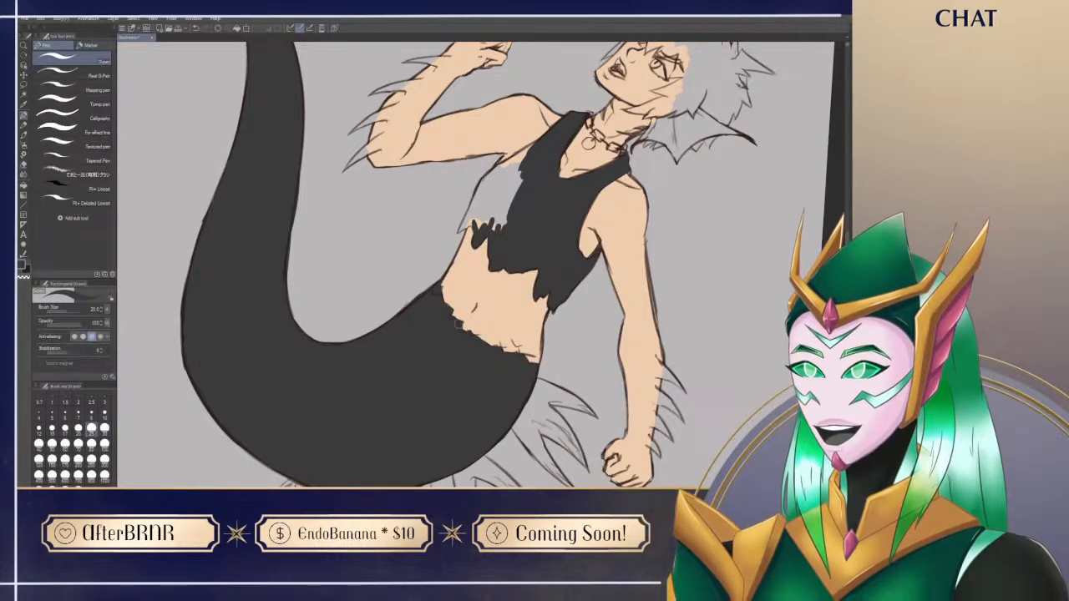
Step: Rotate the canvas to finish the crop top's remaining side and hem in charcoal, and reset the rotation
{"action": "key", "text": "ctrl+@"}
{"action": "key", "text": "r"}
{"action": "left_click_drag", "start_coordinate": [445, 391], "coordinate": [370, 335]}
{"action": "mouse_move", "coordinate": [419, 172]}
{"action": "left_mouse_down"}
{"action": "mouse_move", "coordinate": [414, 142]}
{"action": "mouse_move", "coordinate": [409, 213]}
{"action": "mouse_move", "coordinate": [415, 224]}
{"action": "mouse_move", "coordinate": [423, 166]}
{"action": "mouse_move", "coordinate": [419, 209]}
{"action": "mouse_move", "coordinate": [429, 215]}
{"action": "mouse_move", "coordinate": [414, 220]}
{"action": "mouse_move", "coordinate": [418, 205]}
{"action": "mouse_move", "coordinate": [439, 212]}
{"action": "mouse_move", "coordinate": [426, 237]}
{"action": "mouse_move", "coordinate": [411, 219]}
{"action": "mouse_move", "coordinate": [433, 262]}
{"action": "mouse_move", "coordinate": [435, 231]}
{"action": "left_mouse_up"}
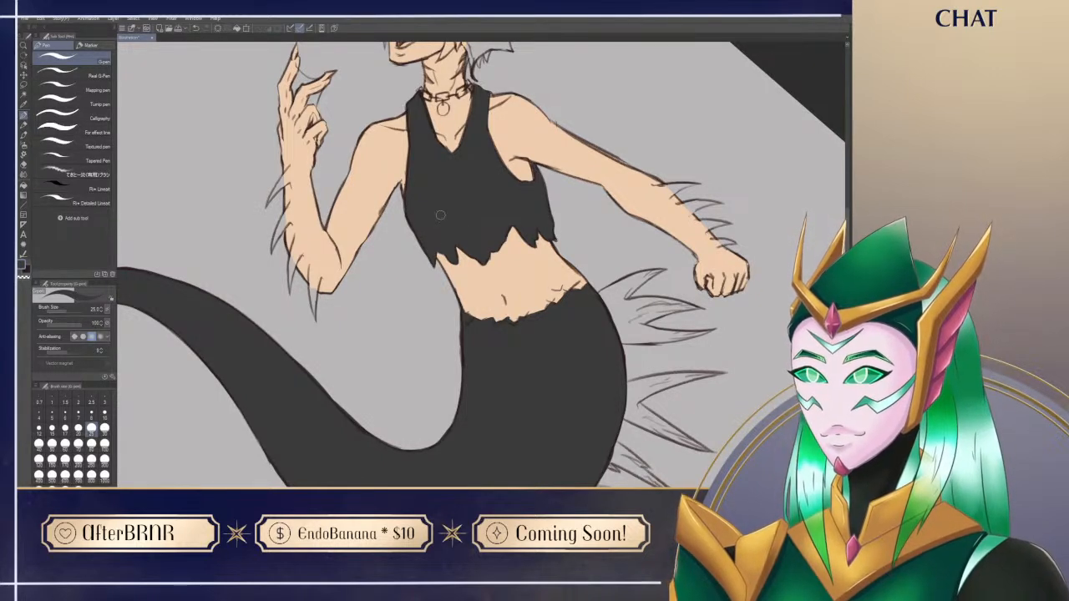
{"action": "key", "text": "ctrl+at"}
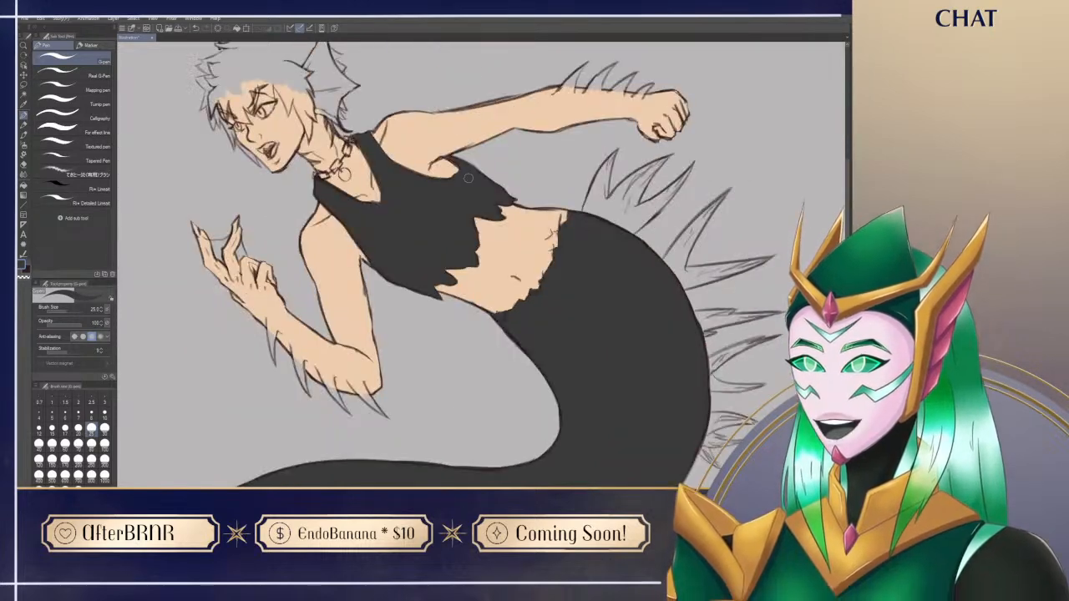
Step: Choose the Rough wash watercolour brush and reduce its size to 50
{"action": "left_click_drag", "start_coordinate": [539, 441], "coordinate": [605, 400]}
{"action": "left_click_drag", "start_coordinate": [629, 468], "coordinate": [541, 433]}
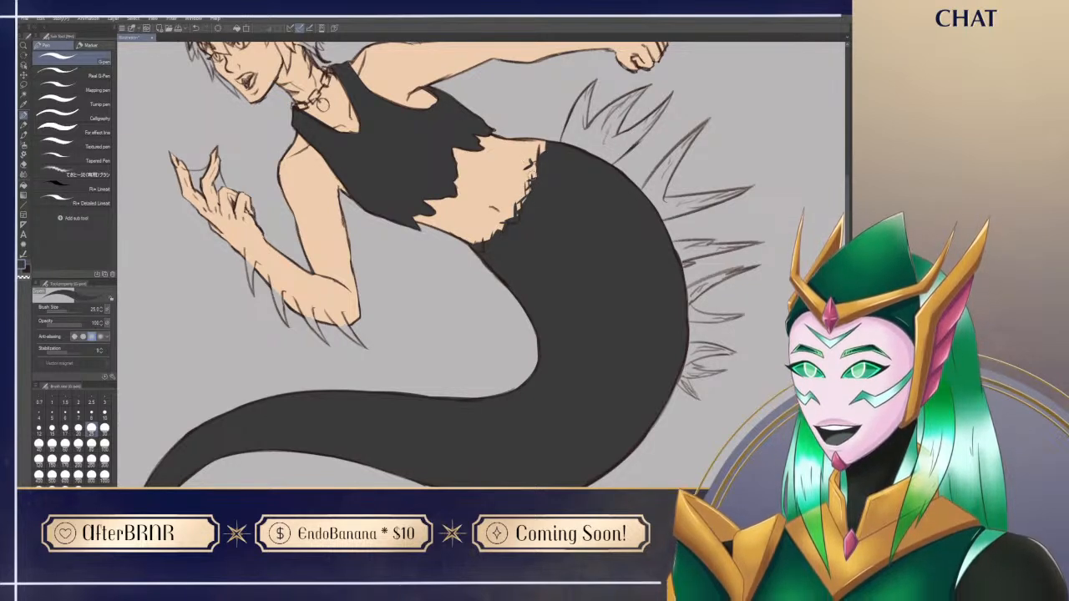
{"action": "left_click_drag", "start_coordinate": [523, 126], "coordinate": [559, 186]}
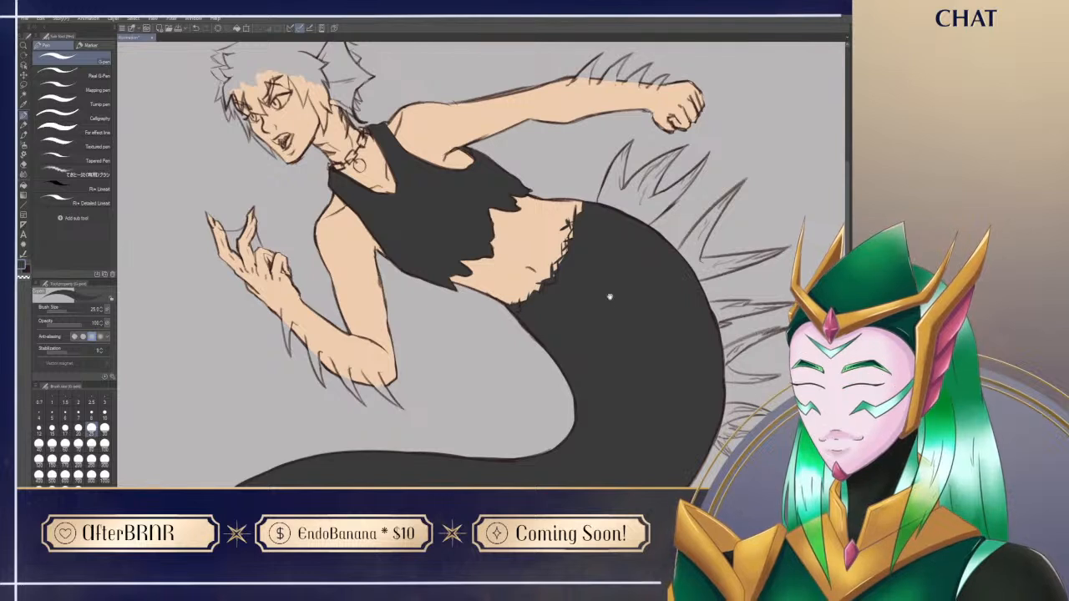
{"action": "key", "text": "b"}
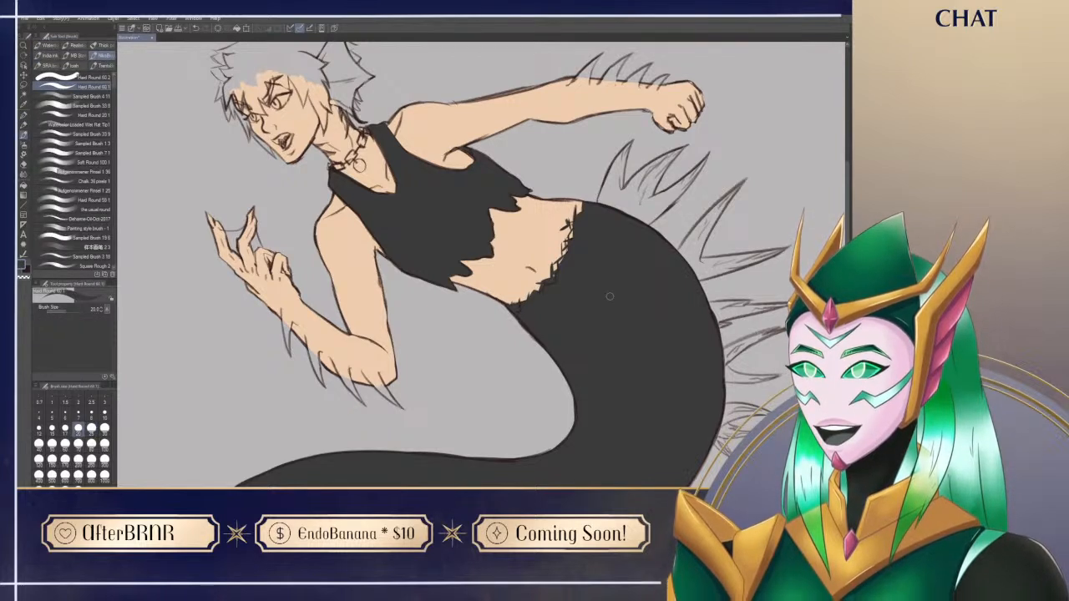
{"action": "left_click", "coordinate": [55, 52]}
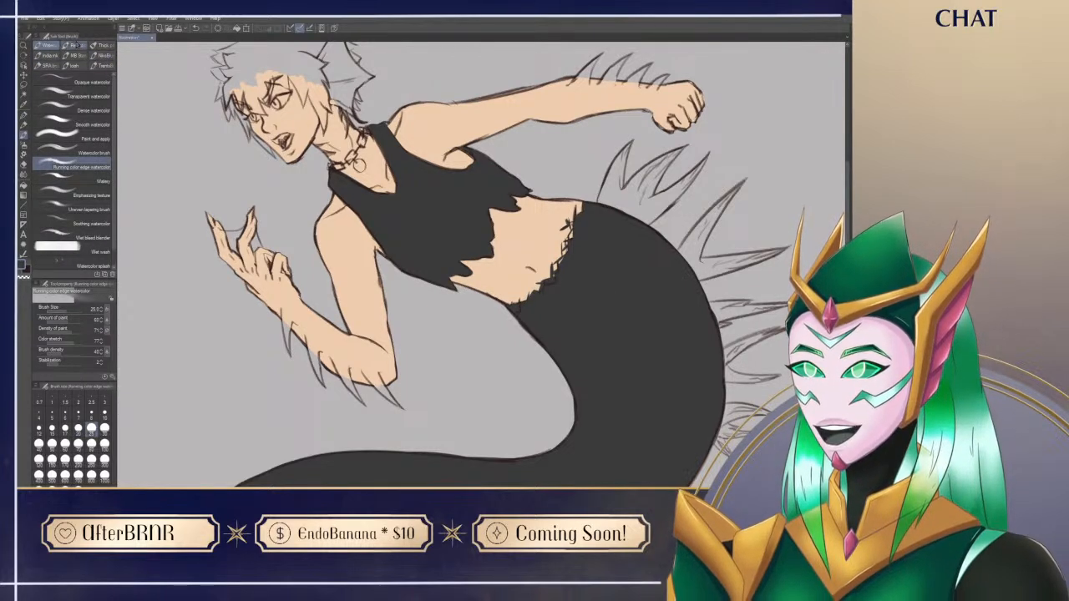
{"action": "left_click", "coordinate": [76, 45]}
{"action": "left_click_drag", "start_coordinate": [594, 416], "coordinate": [508, 451]}
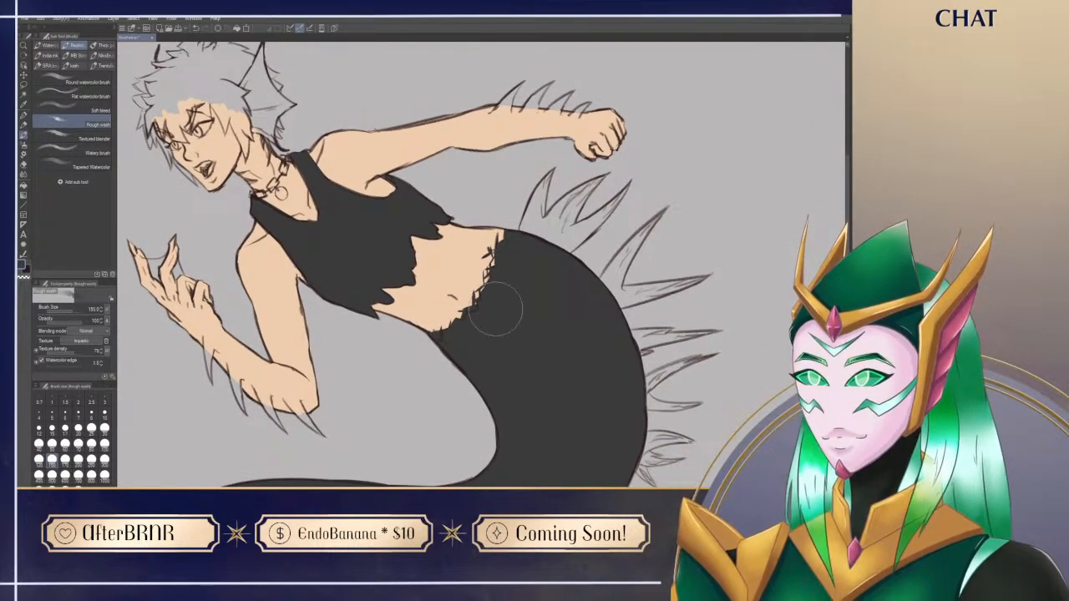
{"action": "key", "text": "bracketleft"}
{"action": "key", "text": "bracketleft"}
{"action": "key", "text": "bracketleft"}
{"action": "key", "text": "bracketleft"}
{"action": "key", "text": "bracketleft"}
{"action": "key", "text": "bracketleft"}
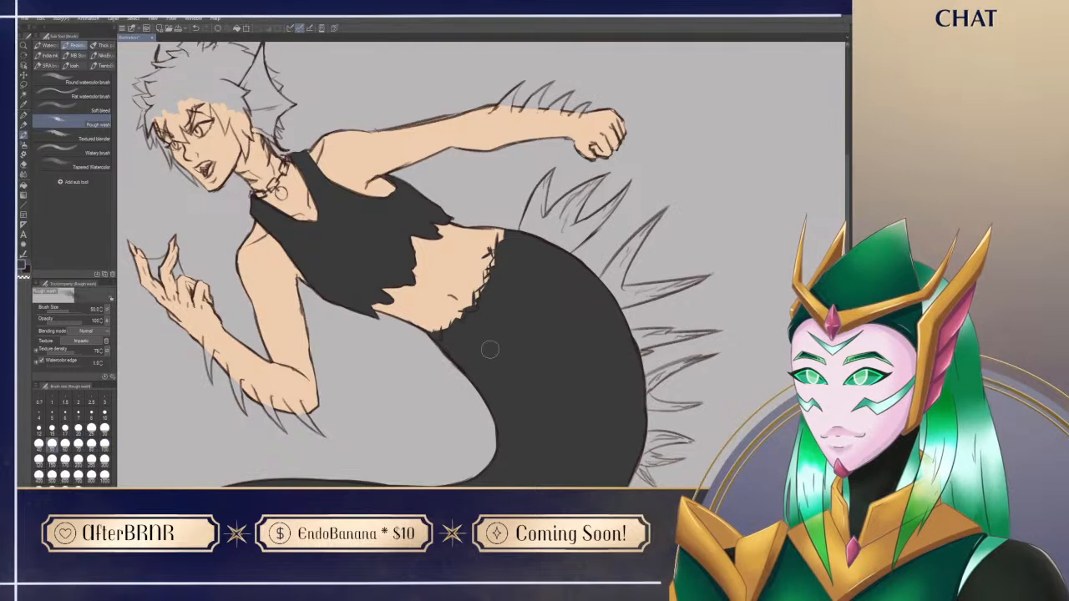
Step: Blend the peach belly into the charcoal tail along the jagged waistline with the Rough wash brush
{"action": "key", "text": "x"}
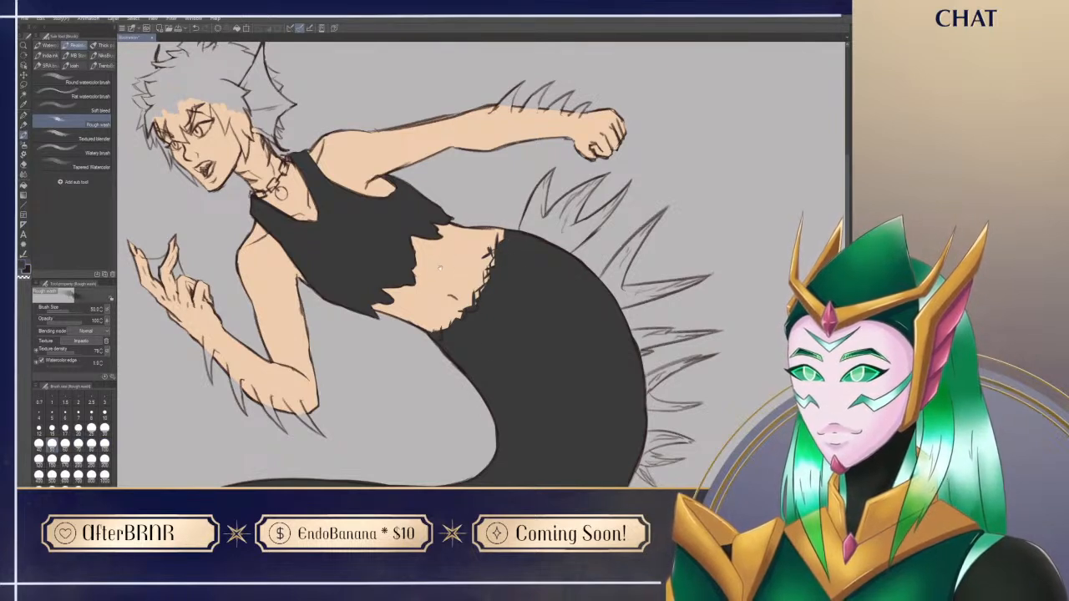
{"action": "key", "text": "x"}
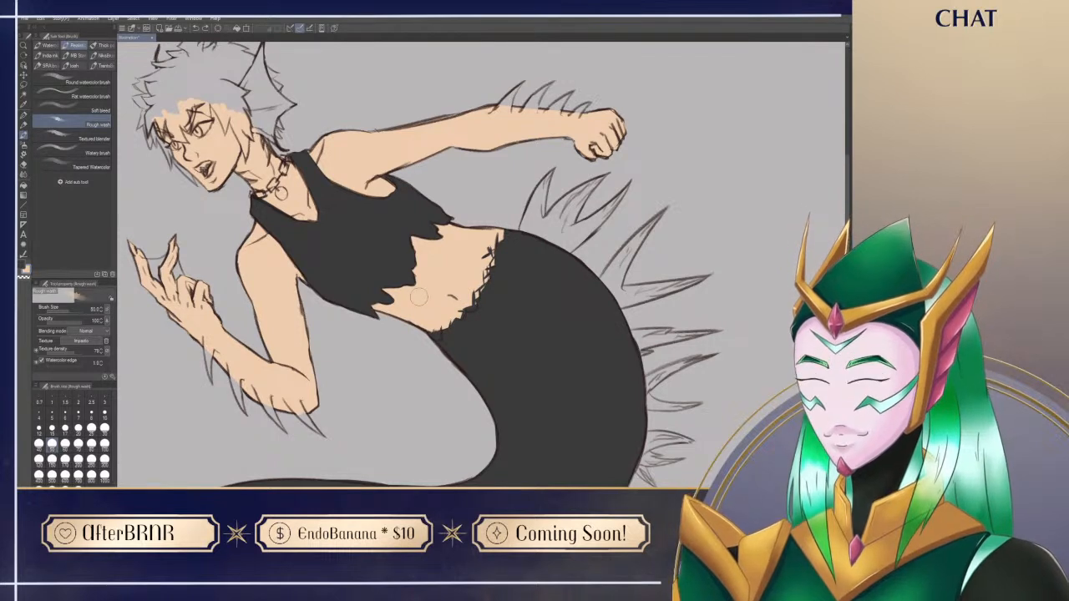
{"action": "mouse_move", "coordinate": [429, 337]}
{"action": "left_mouse_down"}
{"action": "mouse_move", "coordinate": [495, 269]}
{"action": "mouse_move", "coordinate": [502, 239]}
{"action": "mouse_move", "coordinate": [437, 337]}
{"action": "left_mouse_up"}
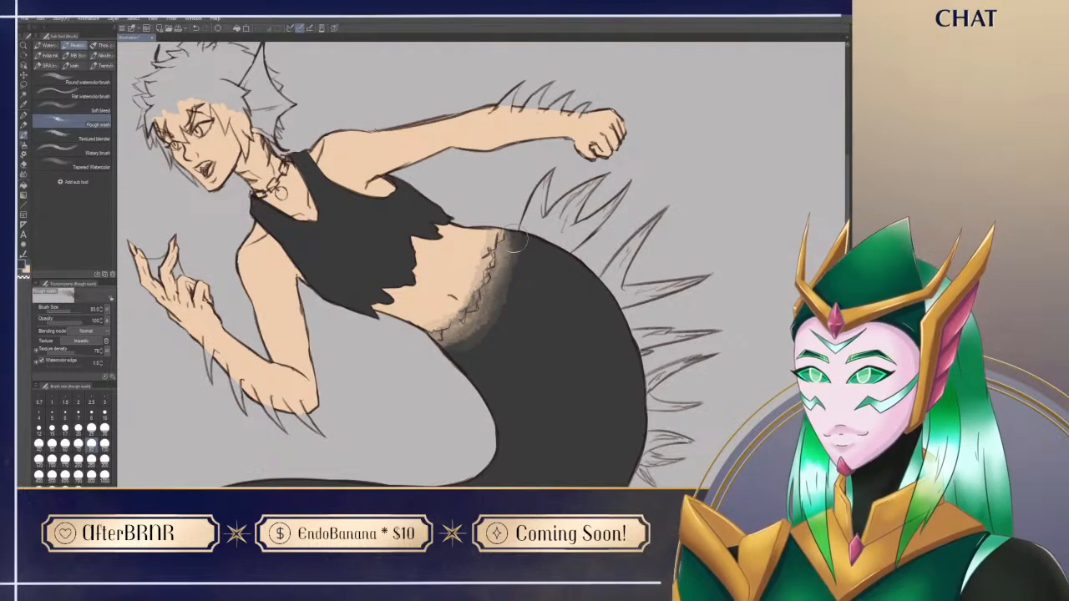
Step: Enlarge the Rough wash brush to 150 and deepen the charcoal on the tail side of the waist gradient
{"action": "key", "text": "bracketright"}
{"action": "key", "text": "bracketright"}
{"action": "key", "text": "bracketright"}
{"action": "mouse_move", "coordinate": [501, 202]}
{"action": "left_mouse_down"}
{"action": "mouse_move", "coordinate": [493, 286]}
{"action": "mouse_move", "coordinate": [504, 318]}
{"action": "mouse_move", "coordinate": [482, 203]}
{"action": "mouse_move", "coordinate": [494, 341]}
{"action": "left_mouse_up"}
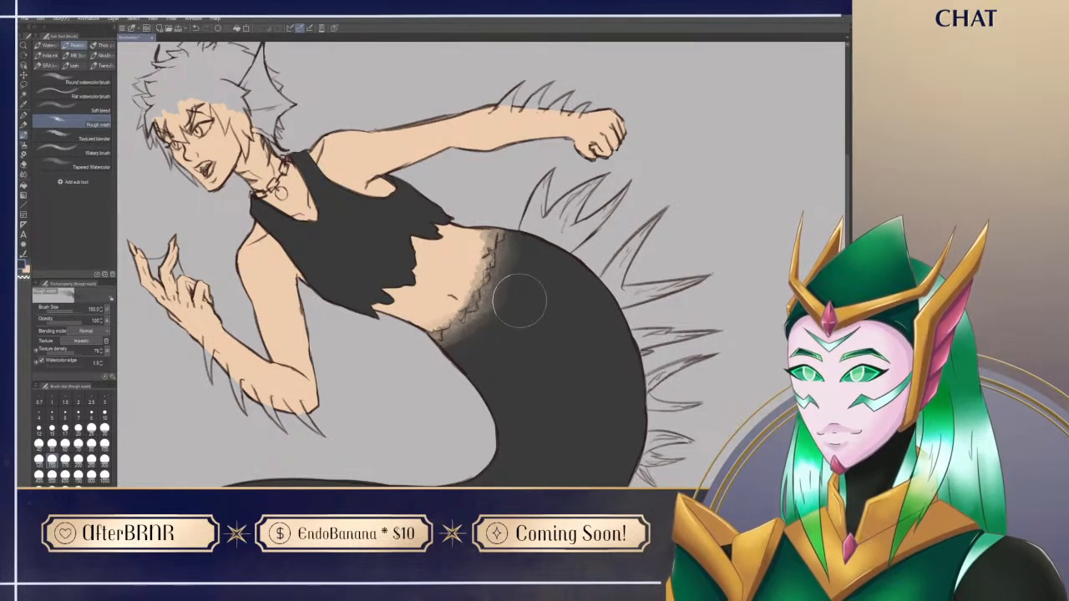
{"action": "key", "text": "j"}
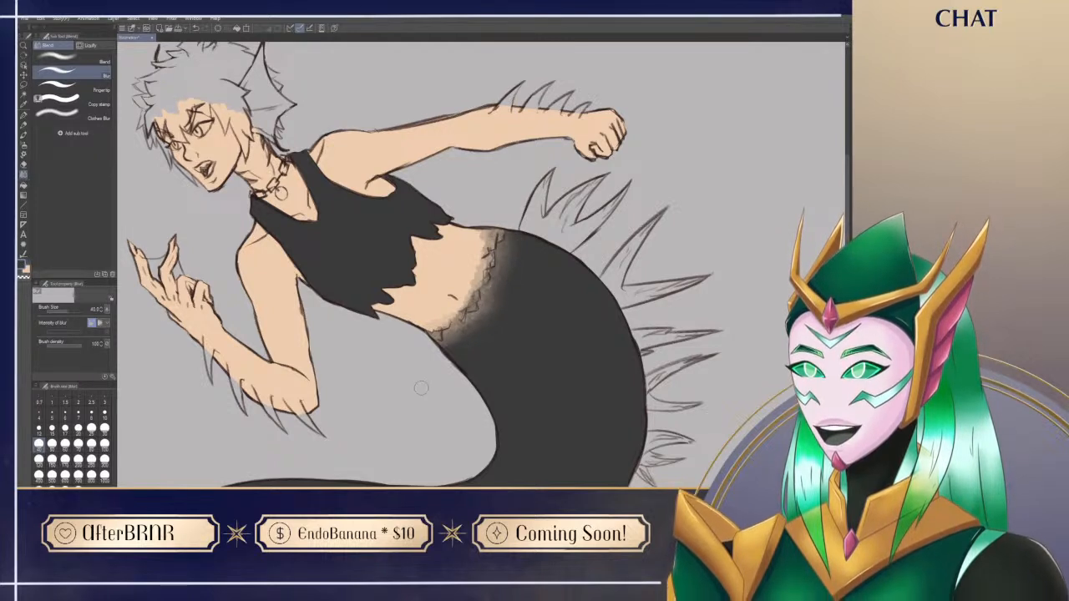
{"action": "left_click_drag", "start_coordinate": [498, 325], "coordinate": [513, 352]}
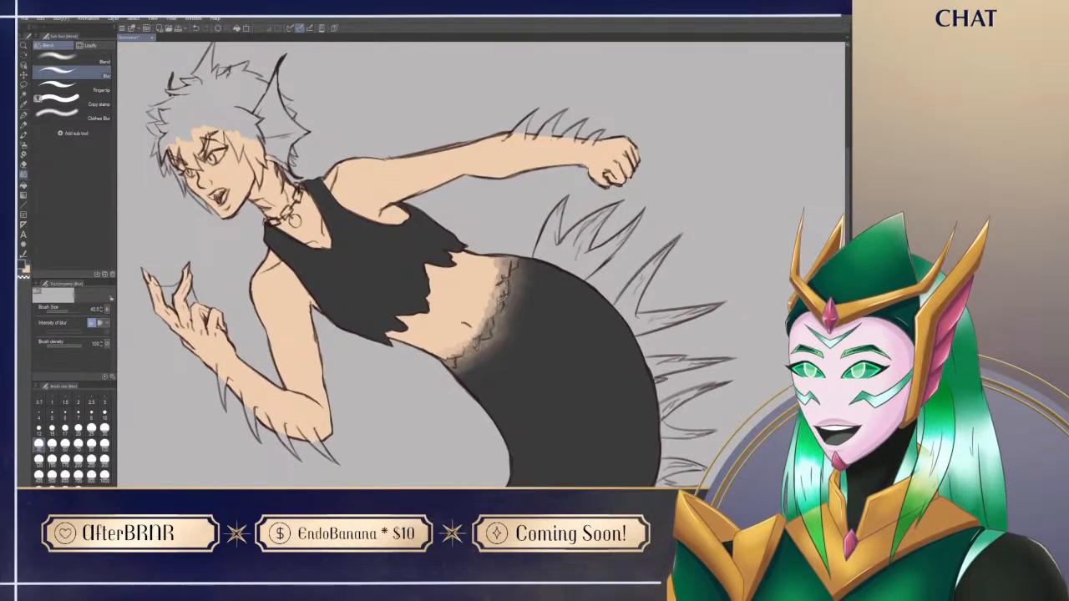
{"action": "left_click_drag", "start_coordinate": [386, 447], "coordinate": [459, 386]}
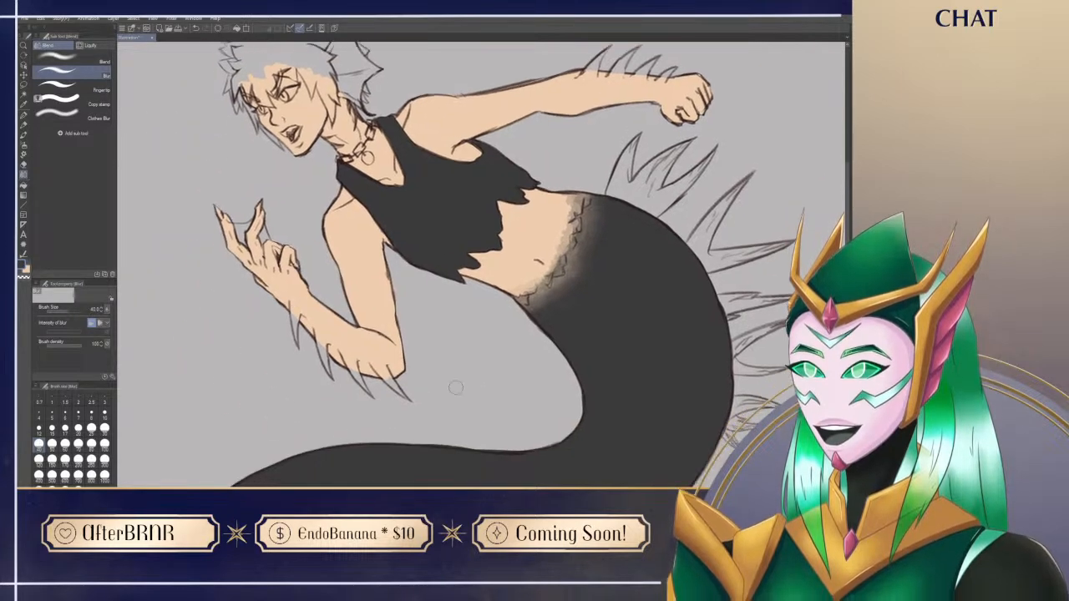
{"action": "left_click_drag", "start_coordinate": [485, 428], "coordinate": [378, 451]}
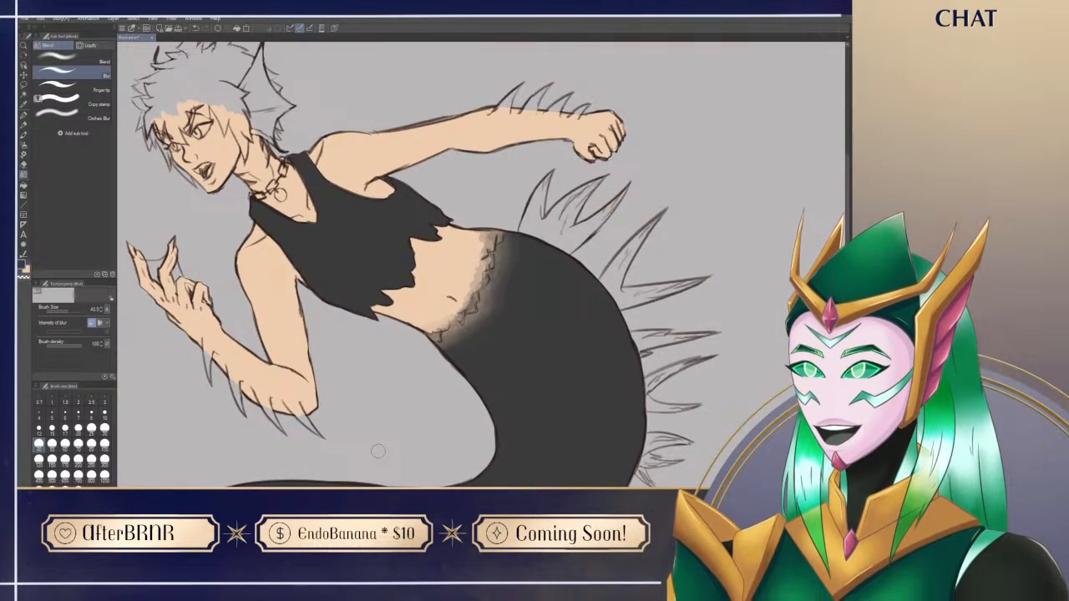
{"action": "key", "text": "b"}
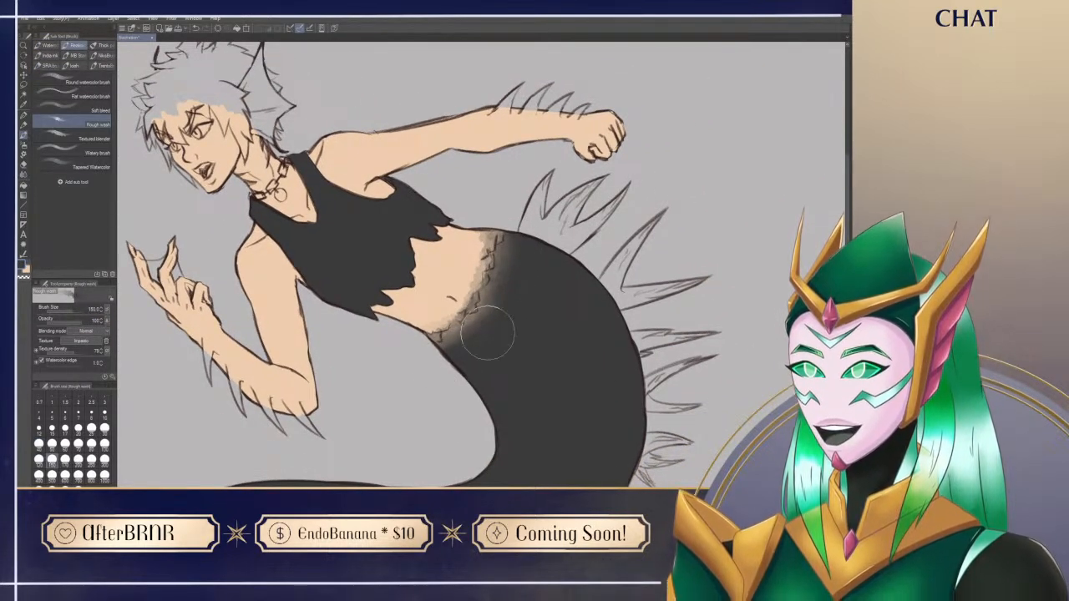
Step: Use the G-pen in the reference's dark brown to paint the first hair strokes from the forehead up toward the crown
{"action": "left_click_drag", "start_coordinate": [534, 379], "coordinate": [575, 354]}
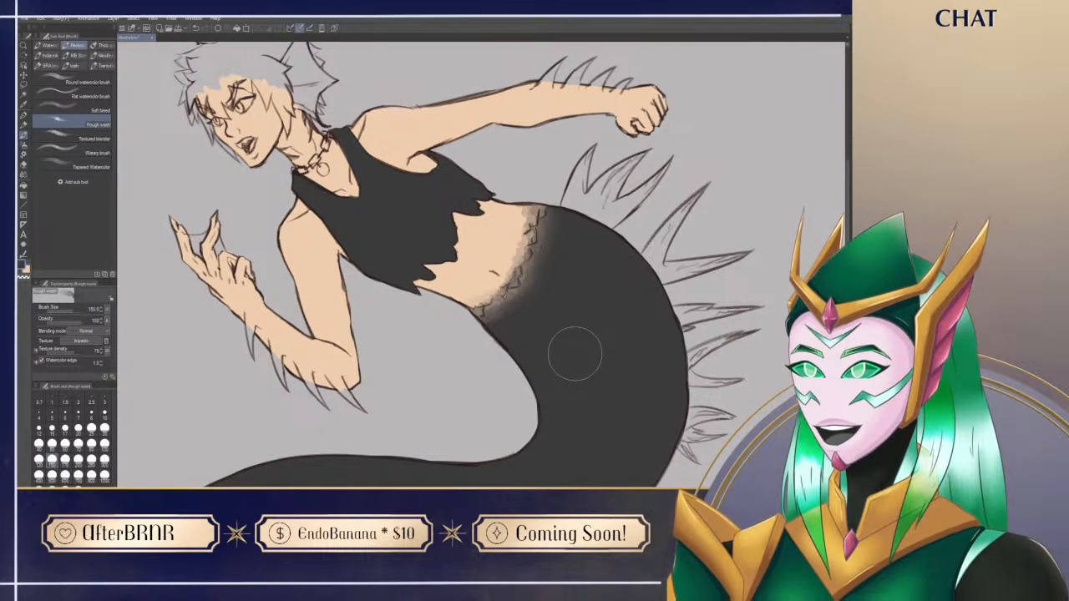
{"action": "left_click_drag", "start_coordinate": [625, 335], "coordinate": [581, 359]}
{"action": "left_click_drag", "start_coordinate": [594, 439], "coordinate": [580, 378]}
{"action": "left_click_drag", "start_coordinate": [560, 428], "coordinate": [591, 415]}
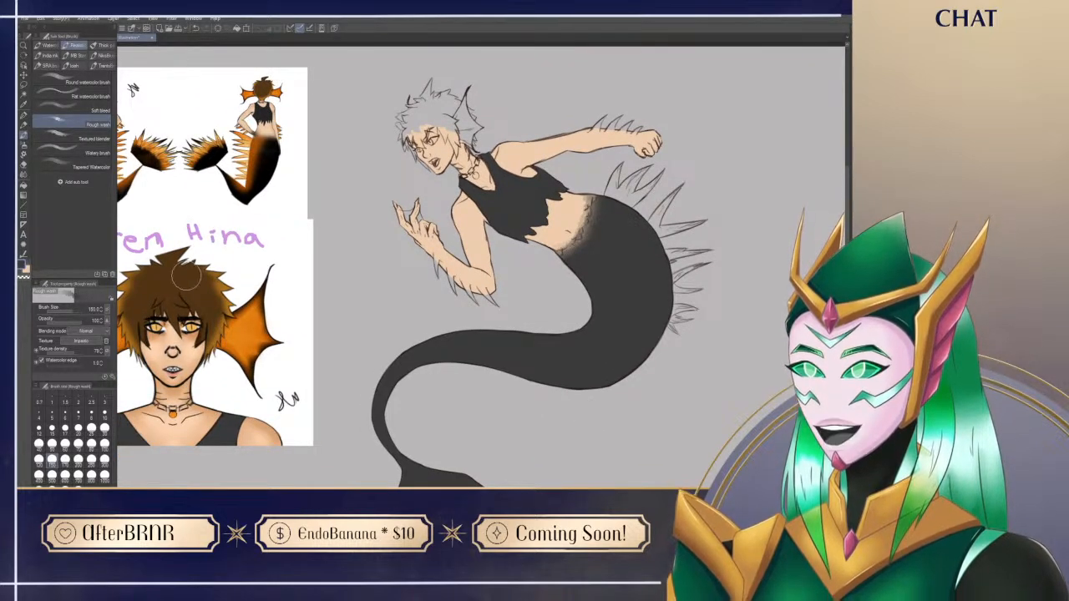
{"action": "key", "text": "p"}
{"action": "left_click_drag", "start_coordinate": [577, 225], "coordinate": [555, 298]}
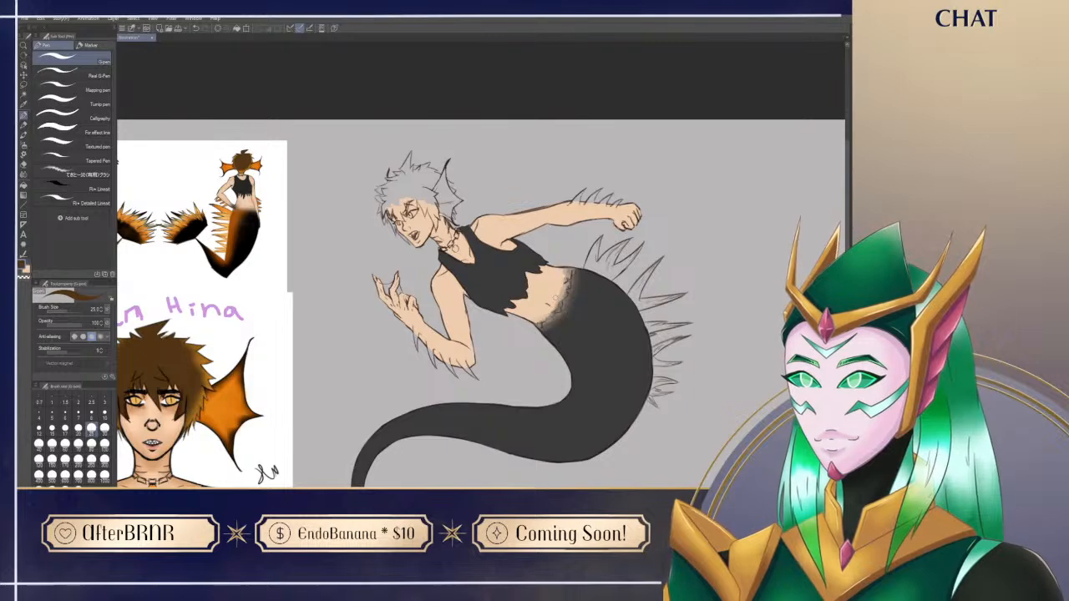
{"action": "left_click_drag", "start_coordinate": [416, 199], "coordinate": [438, 180]}
{"action": "left_click_drag", "start_coordinate": [335, 352], "coordinate": [403, 382]}
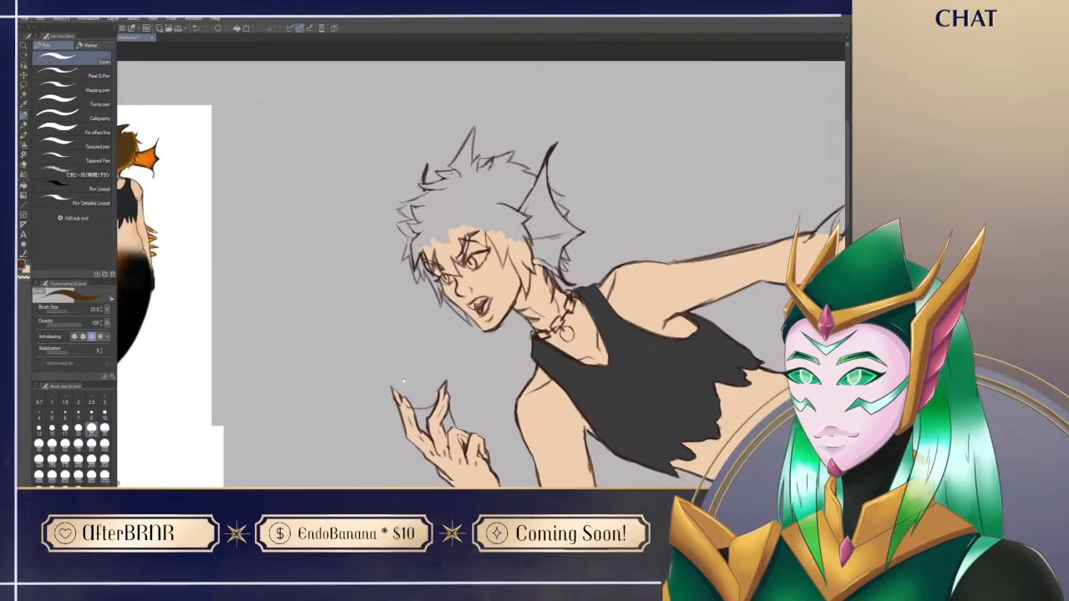
{"action": "left_click", "coordinate": [441, 244]}
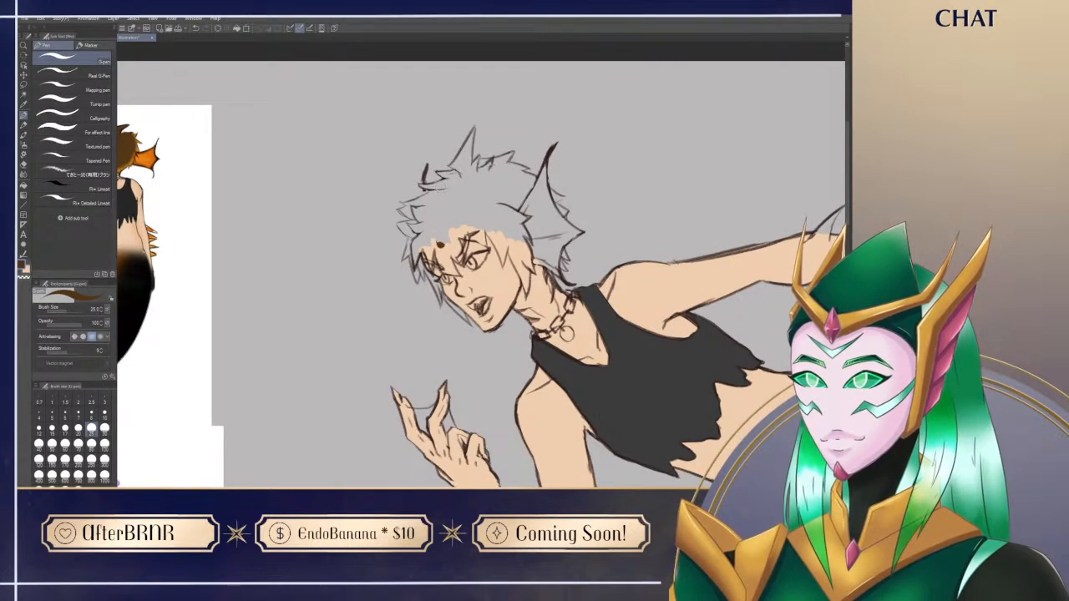
{"action": "mouse_move", "coordinate": [439, 207]}
{"action": "left_mouse_down"}
{"action": "mouse_move", "coordinate": [441, 243]}
{"action": "mouse_move", "coordinate": [465, 172]}
{"action": "mouse_move", "coordinate": [452, 221]}
{"action": "left_mouse_up"}
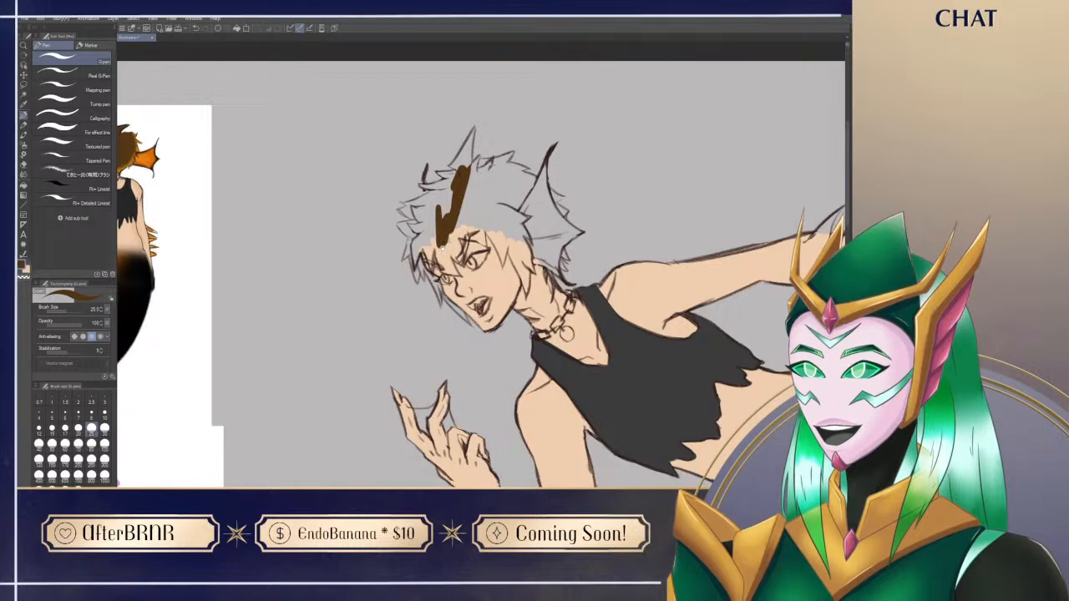
Step: Rotate the canvas and paint the fringe strand and the narrow lock along the far side of the face in brown
{"action": "left_click_drag", "start_coordinate": [506, 324], "coordinate": [529, 334]}
{"action": "left_click_drag", "start_coordinate": [422, 234], "coordinate": [465, 250]}
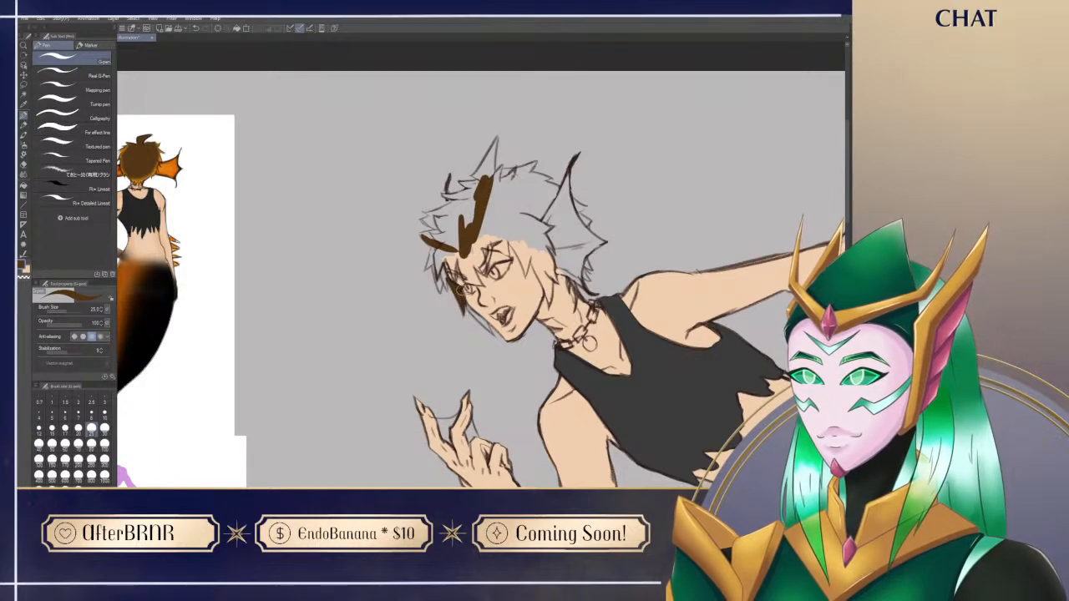
{"action": "key", "text": "shift+space"}
{"action": "left_click_drag", "start_coordinate": [487, 360], "coordinate": [431, 346]}
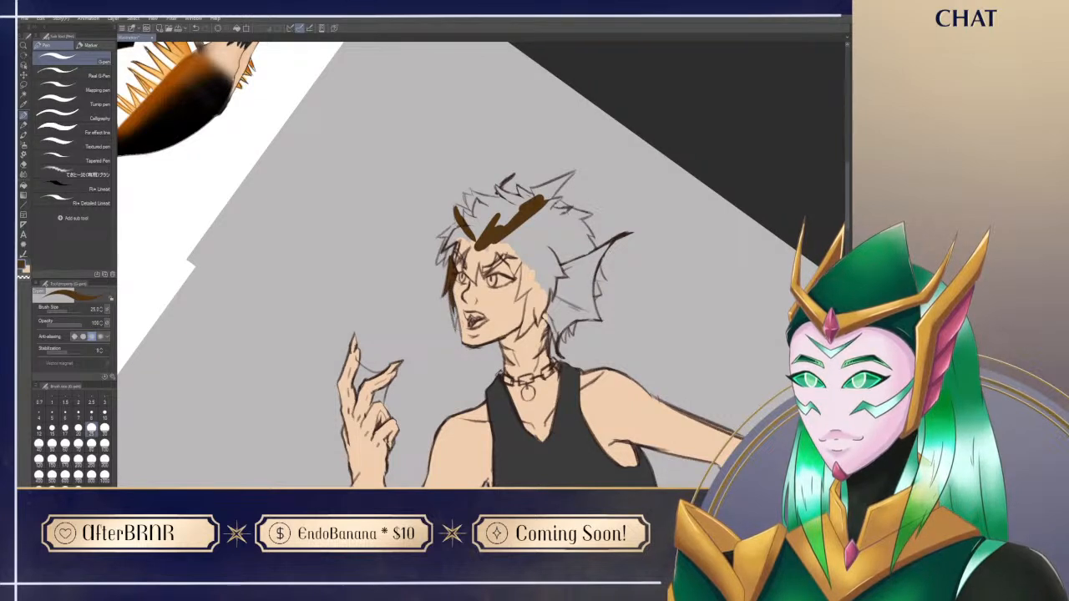
{"action": "mouse_move", "coordinate": [456, 320]}
{"action": "left_mouse_down"}
{"action": "mouse_move", "coordinate": [449, 289]}
{"action": "mouse_move", "coordinate": [457, 336]}
{"action": "left_mouse_up"}
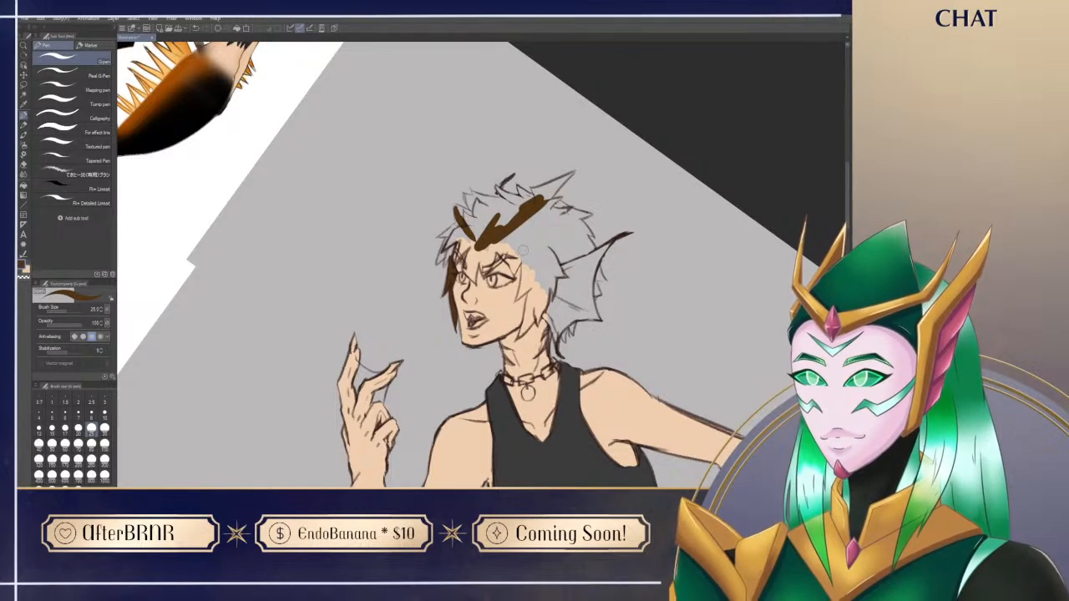
Step: Block in the near-side lock beside the eye and fill the hair around the temple with brown
{"action": "left_click_drag", "start_coordinate": [522, 251], "coordinate": [522, 287]}
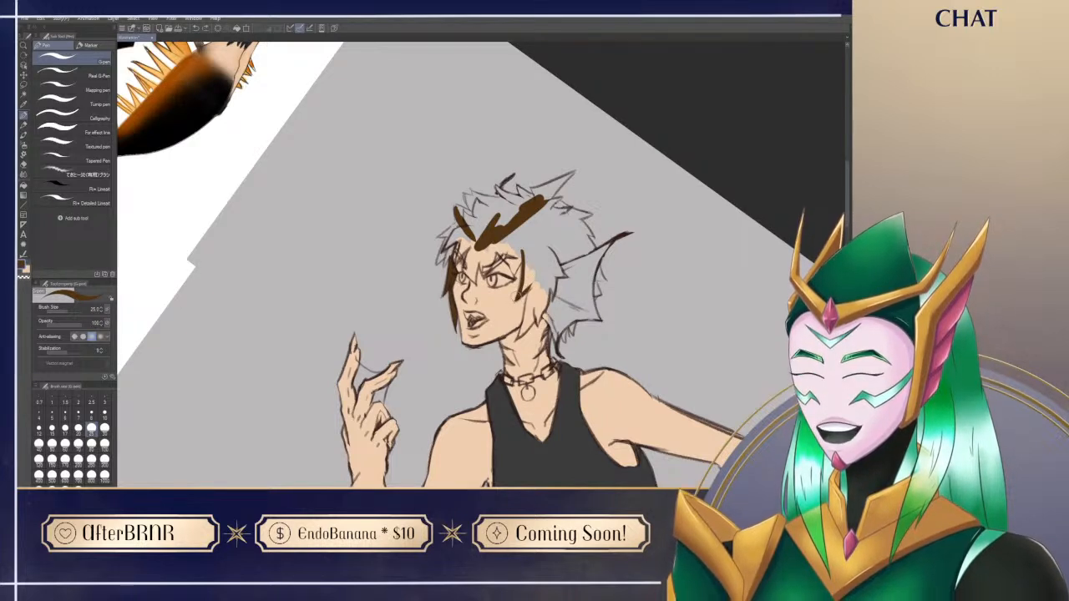
{"action": "mouse_move", "coordinate": [545, 257]}
{"action": "left_mouse_down"}
{"action": "mouse_move", "coordinate": [521, 297]}
{"action": "mouse_move", "coordinate": [526, 284]}
{"action": "left_mouse_up"}
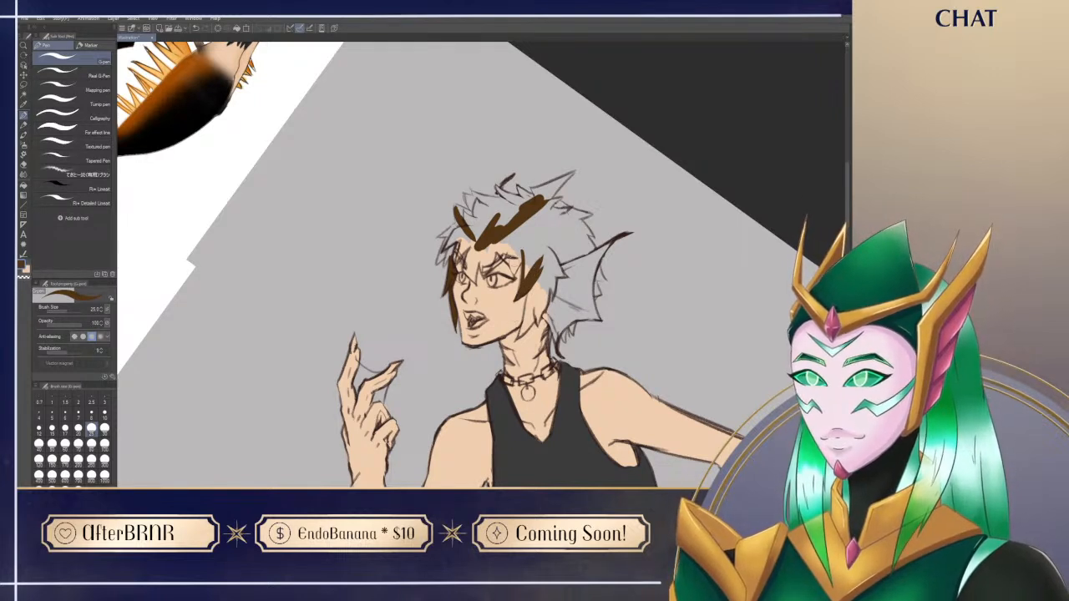
{"action": "key", "text": "x"}
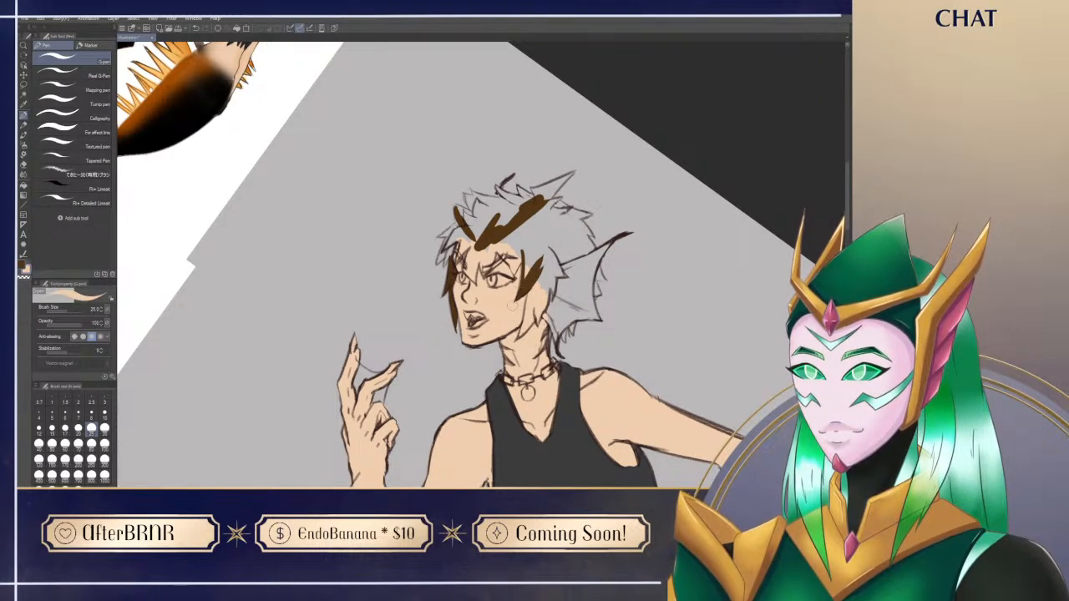
{"action": "key", "text": "x"}
{"action": "mouse_move", "coordinate": [532, 288]}
{"action": "left_mouse_down"}
{"action": "mouse_move", "coordinate": [529, 311]}
{"action": "mouse_move", "coordinate": [536, 268]}
{"action": "mouse_move", "coordinate": [553, 258]}
{"action": "mouse_move", "coordinate": [547, 276]}
{"action": "mouse_move", "coordinate": [482, 209]}
{"action": "mouse_move", "coordinate": [514, 209]}
{"action": "mouse_move", "coordinate": [491, 190]}
{"action": "left_mouse_up"}
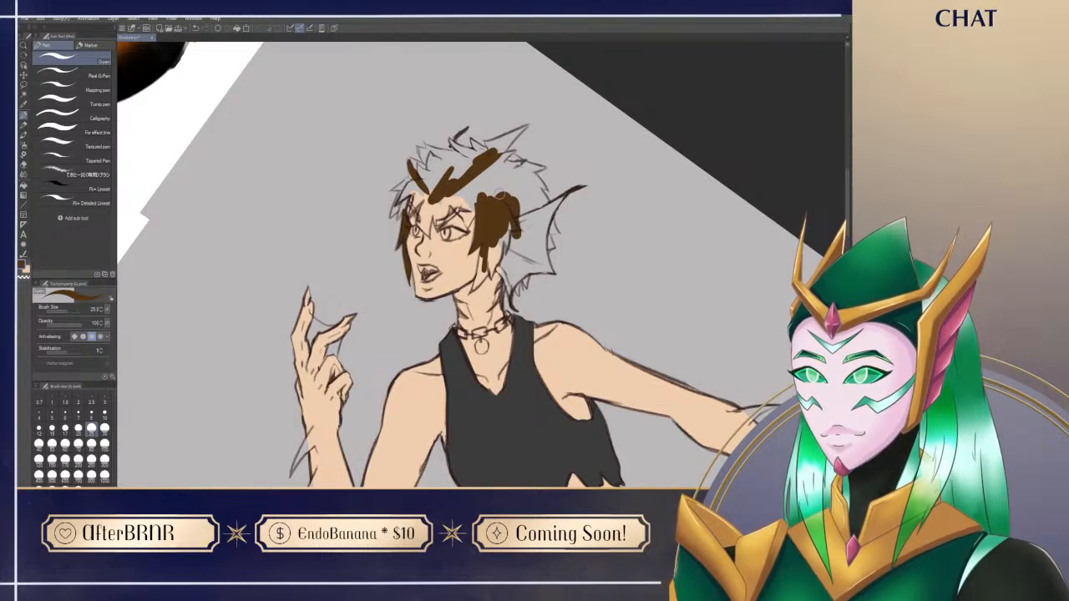
Step: Extend the near-side hair with pointed brown locks down along the cheek and in front of the ear fin
{"action": "mouse_move", "coordinate": [472, 292]}
{"action": "left_mouse_down"}
{"action": "mouse_move", "coordinate": [480, 270]}
{"action": "mouse_move", "coordinate": [474, 282]}
{"action": "left_mouse_up"}
{"action": "key", "text": "ctrl+z"}
{"action": "left_click_drag", "start_coordinate": [482, 240], "coordinate": [474, 290]}
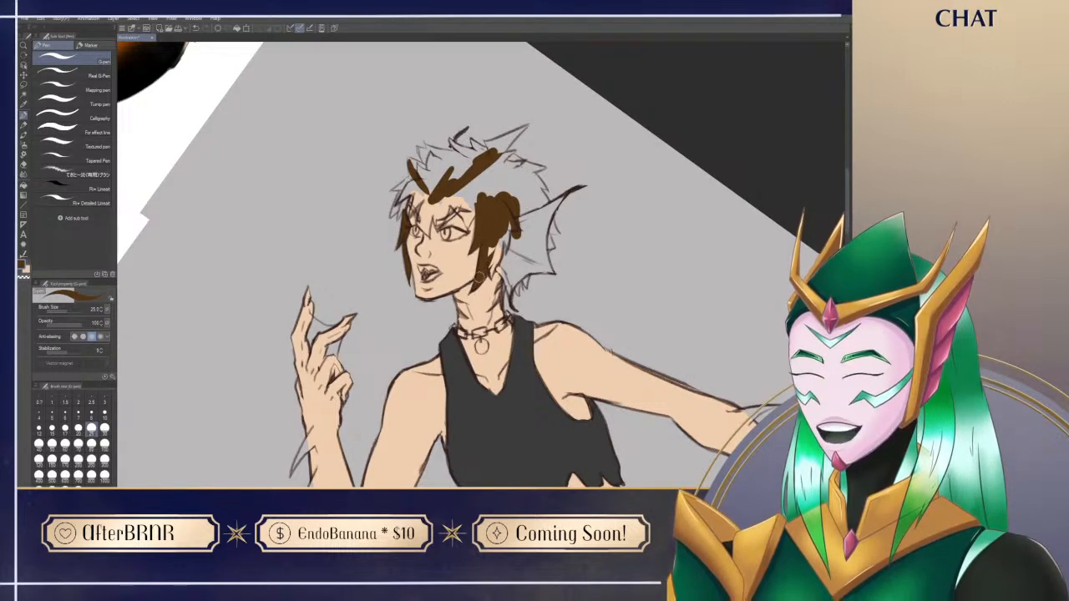
{"action": "left_click_drag", "start_coordinate": [495, 233], "coordinate": [496, 260]}
{"action": "left_click_drag", "start_coordinate": [503, 231], "coordinate": [491, 275]}
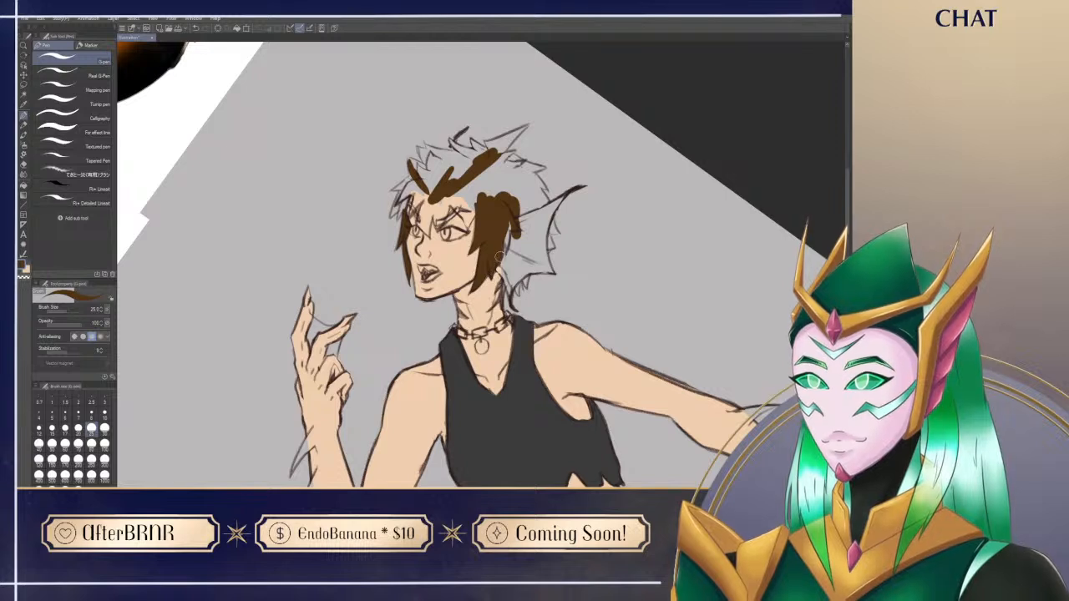
{"action": "mouse_move", "coordinate": [508, 227]}
{"action": "left_mouse_down"}
{"action": "mouse_move", "coordinate": [506, 252]}
{"action": "mouse_move", "coordinate": [509, 231]}
{"action": "left_mouse_up"}
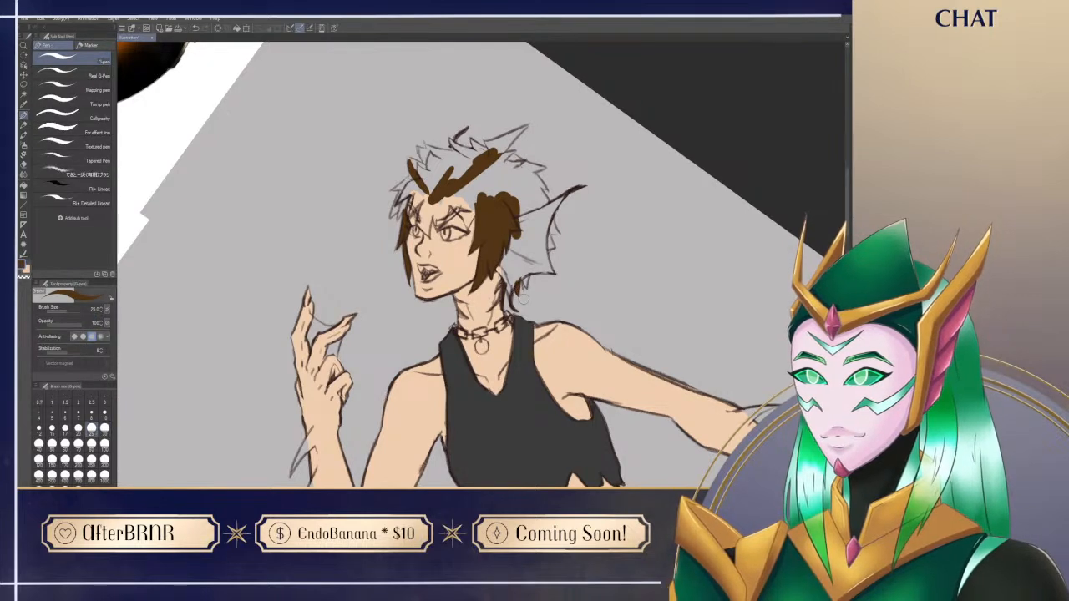
Step: Paint the small brown hair tuft at the nape below the ear fin and trim its edge with the hard eraser
{"action": "key", "text": "e"}
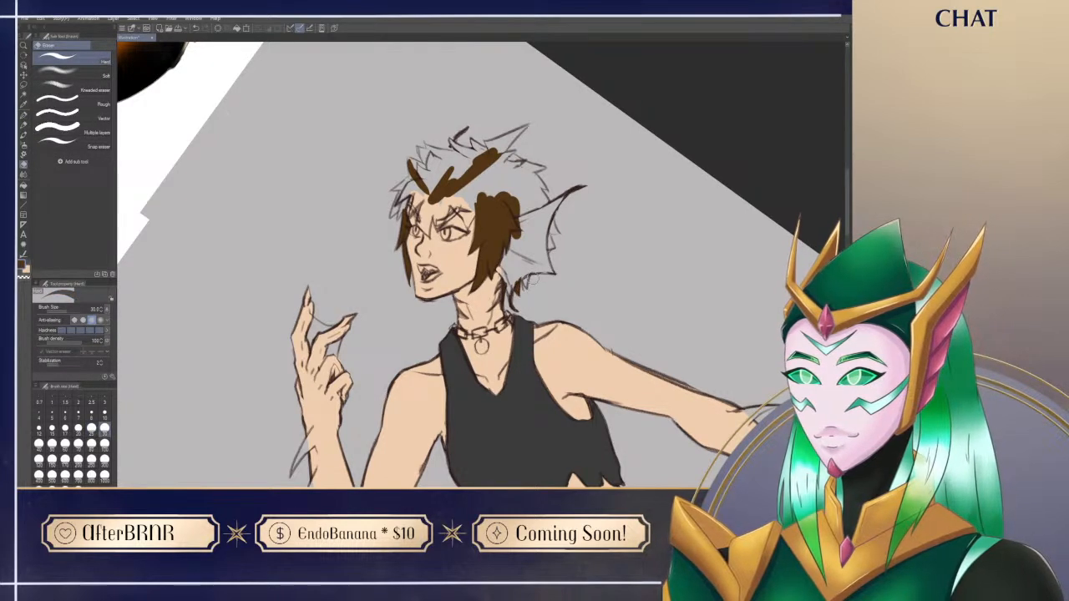
{"action": "key", "text": "p"}
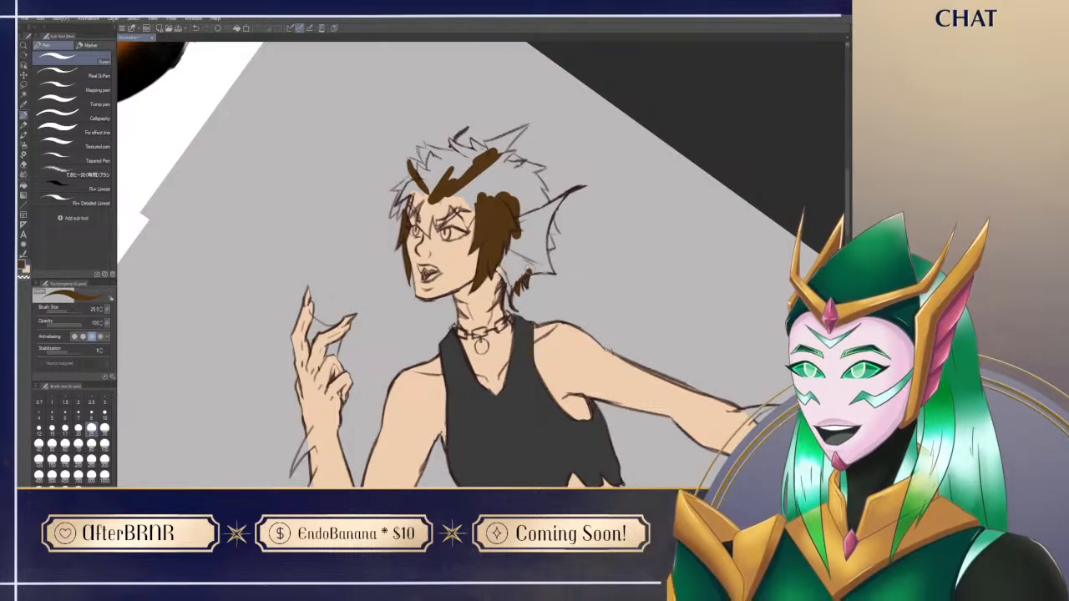
{"action": "key", "text": "e"}
{"action": "left_click_drag", "start_coordinate": [528, 262], "coordinate": [540, 276]}
{"action": "key", "text": "p"}
Step: Add the jagged brown hair tuft at the outer edge of the ear fin and clean up its outline
{"action": "left_click_drag", "start_coordinate": [572, 315], "coordinate": [529, 345]}
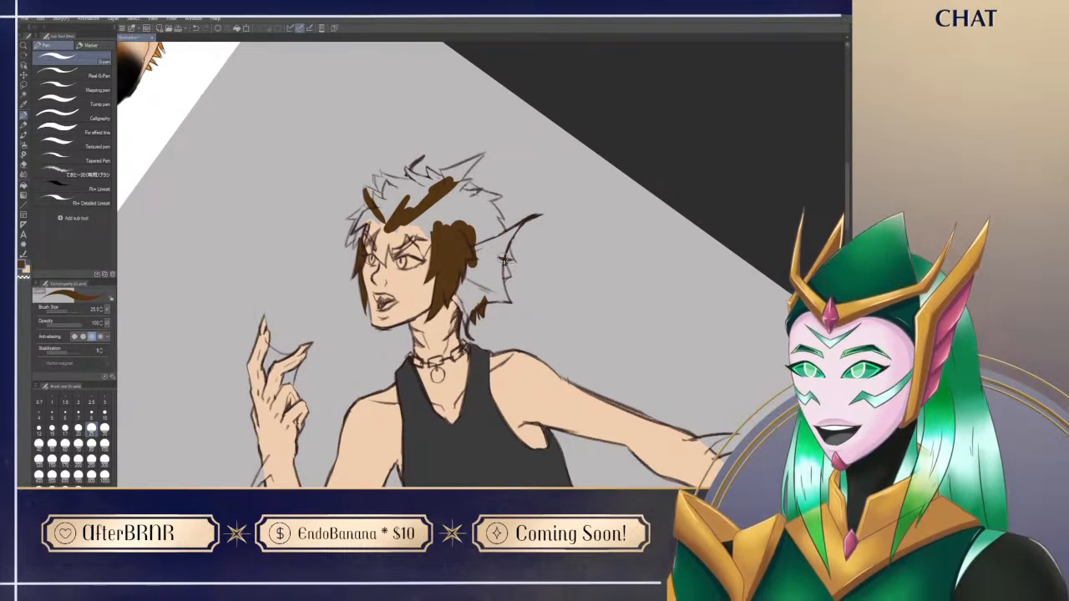
{"action": "mouse_move", "coordinate": [514, 263]}
{"action": "left_mouse_down"}
{"action": "mouse_move", "coordinate": [507, 245]}
{"action": "mouse_move", "coordinate": [501, 255]}
{"action": "mouse_move", "coordinate": [511, 261]}
{"action": "mouse_move", "coordinate": [507, 248]}
{"action": "mouse_move", "coordinate": [523, 269]}
{"action": "mouse_move", "coordinate": [504, 275]}
{"action": "mouse_move", "coordinate": [500, 258]}
{"action": "left_mouse_up"}
{"action": "key", "text": "e"}
{"action": "key", "text": "p"}
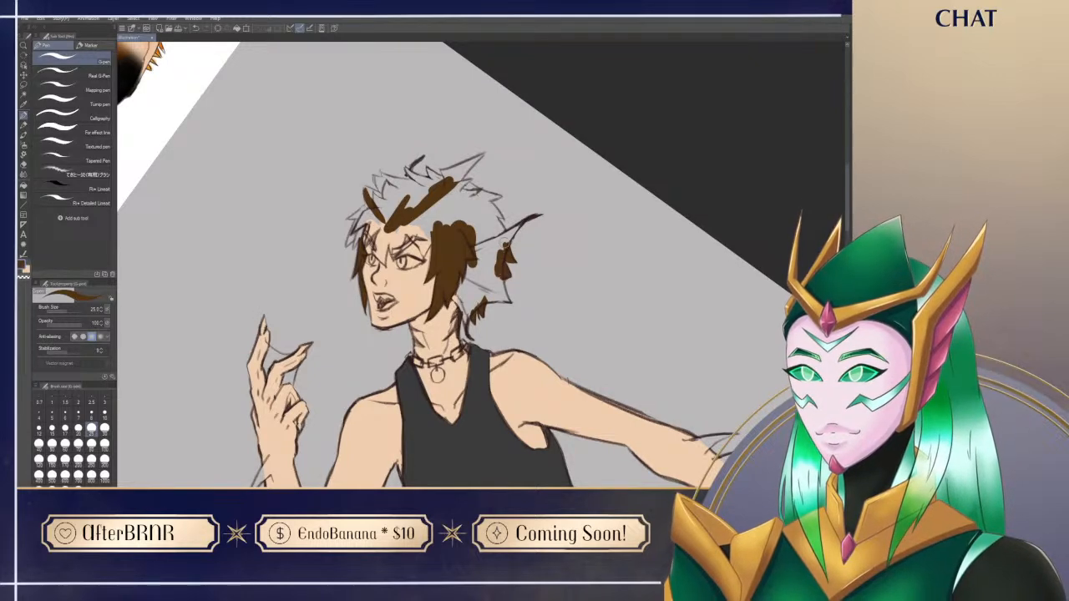
Step: Rotate the canvas back partway and fill the hair between the forehead strokes and the temple with brown
{"action": "key", "text": "shift+space"}
{"action": "left_click_drag", "start_coordinate": [387, 399], "coordinate": [430, 421]}
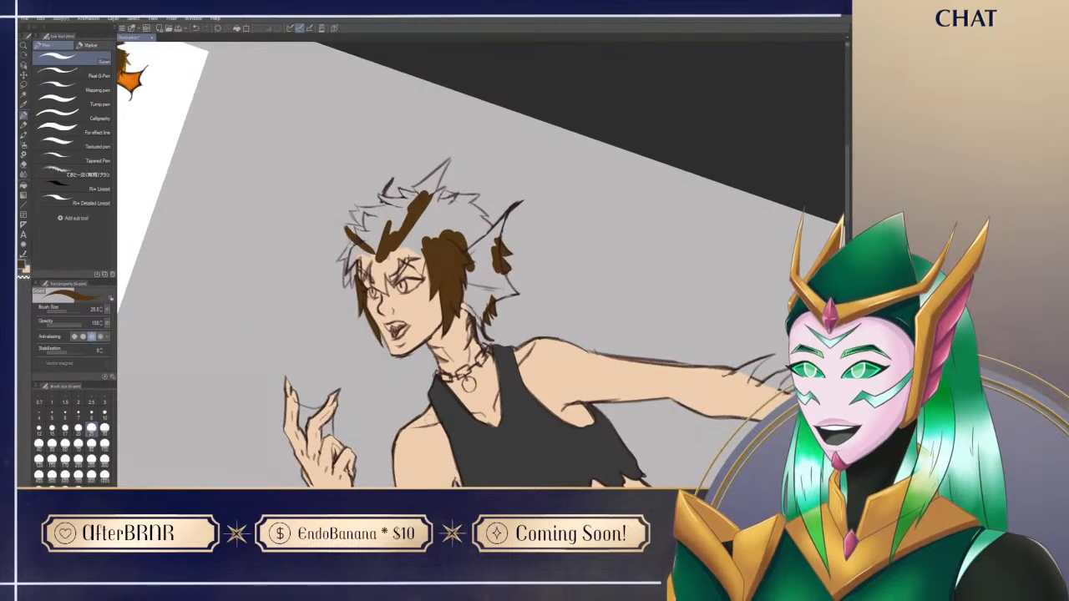
{"action": "mouse_move", "coordinate": [393, 255]}
{"action": "left_mouse_down"}
{"action": "mouse_move", "coordinate": [418, 267]}
{"action": "mouse_move", "coordinate": [399, 252]}
{"action": "mouse_move", "coordinate": [413, 242]}
{"action": "mouse_move", "coordinate": [423, 251]}
{"action": "mouse_move", "coordinate": [413, 239]}
{"action": "mouse_move", "coordinate": [400, 255]}
{"action": "mouse_move", "coordinate": [398, 245]}
{"action": "mouse_move", "coordinate": [422, 248]}
{"action": "left_mouse_up"}
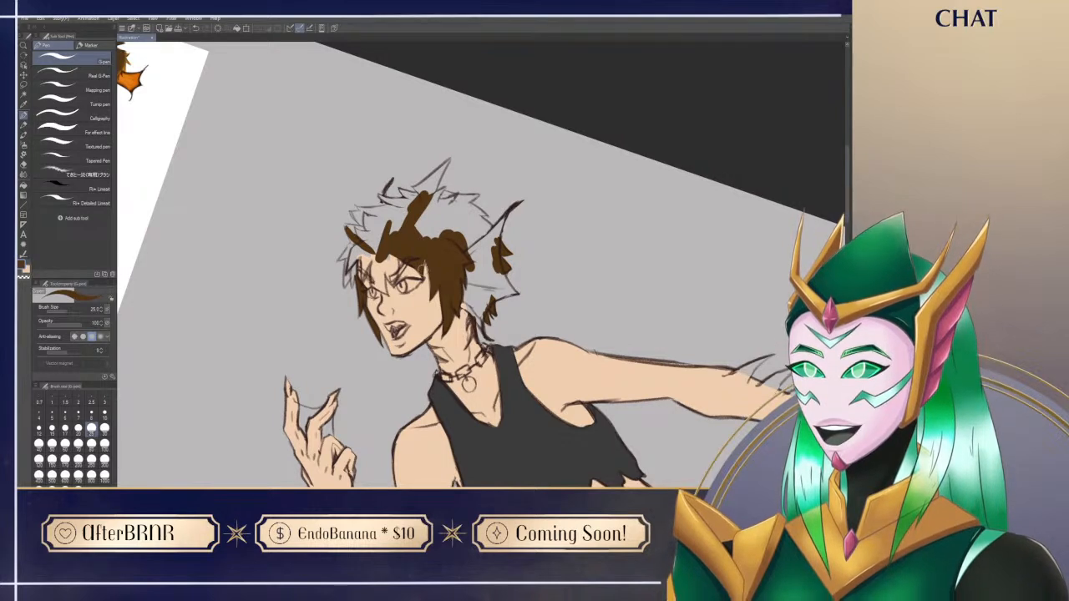
Step: Paint the pointed brown bangs over the brows and fill the fringe above them
{"action": "mouse_move", "coordinate": [407, 296]}
{"action": "left_mouse_down"}
{"action": "mouse_move", "coordinate": [418, 241]}
{"action": "mouse_move", "coordinate": [385, 193]}
{"action": "mouse_move", "coordinate": [373, 224]}
{"action": "mouse_move", "coordinate": [381, 195]}
{"action": "mouse_move", "coordinate": [376, 214]}
{"action": "left_mouse_up"}
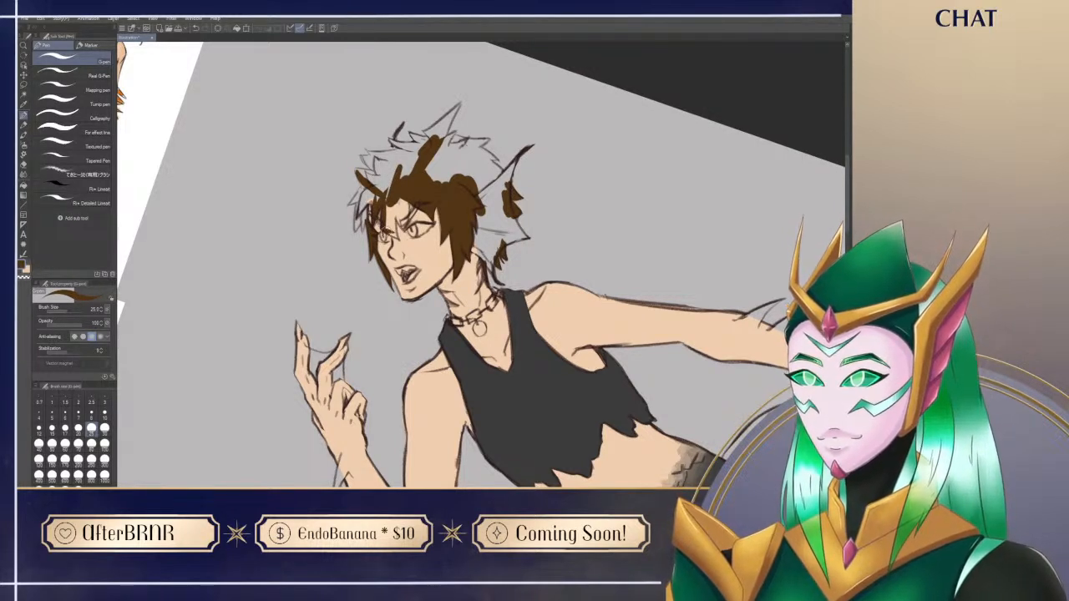
{"action": "mouse_move", "coordinate": [391, 199]}
{"action": "left_mouse_down"}
{"action": "mouse_move", "coordinate": [389, 208]}
{"action": "mouse_move", "coordinate": [391, 185]}
{"action": "mouse_move", "coordinate": [398, 207]}
{"action": "mouse_move", "coordinate": [405, 171]}
{"action": "left_mouse_up"}
{"action": "left_click_drag", "start_coordinate": [396, 218], "coordinate": [409, 183]}
{"action": "left_click_drag", "start_coordinate": [405, 223], "coordinate": [407, 186]}
{"action": "mouse_move", "coordinate": [406, 223]}
{"action": "left_mouse_down"}
{"action": "mouse_move", "coordinate": [420, 201]}
{"action": "mouse_move", "coordinate": [391, 228]}
{"action": "mouse_move", "coordinate": [386, 226]}
{"action": "left_mouse_up"}
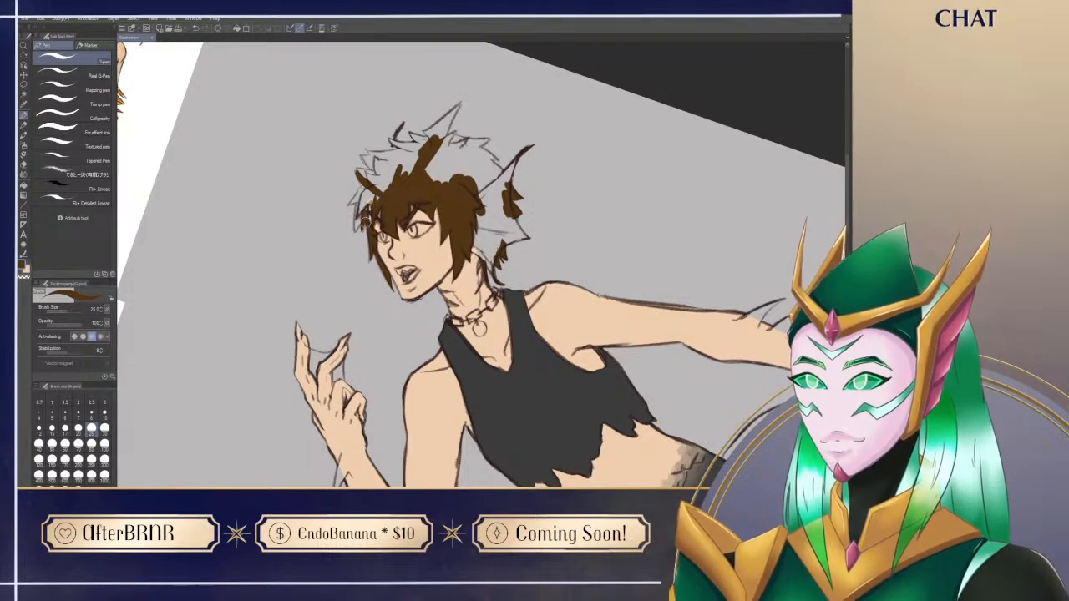
Step: Fill the outer fringe spikes on the far side of the face with brown, refining their tips with the hard eraser
{"action": "left_click_drag", "start_coordinate": [373, 203], "coordinate": [377, 199]}
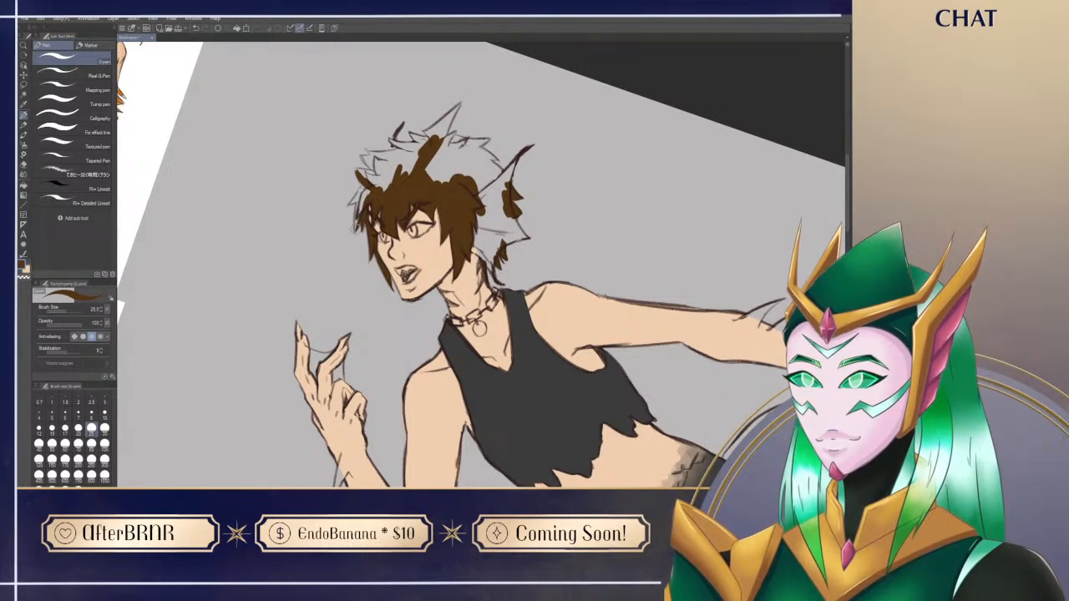
{"action": "left_click_drag", "start_coordinate": [364, 200], "coordinate": [363, 192]}
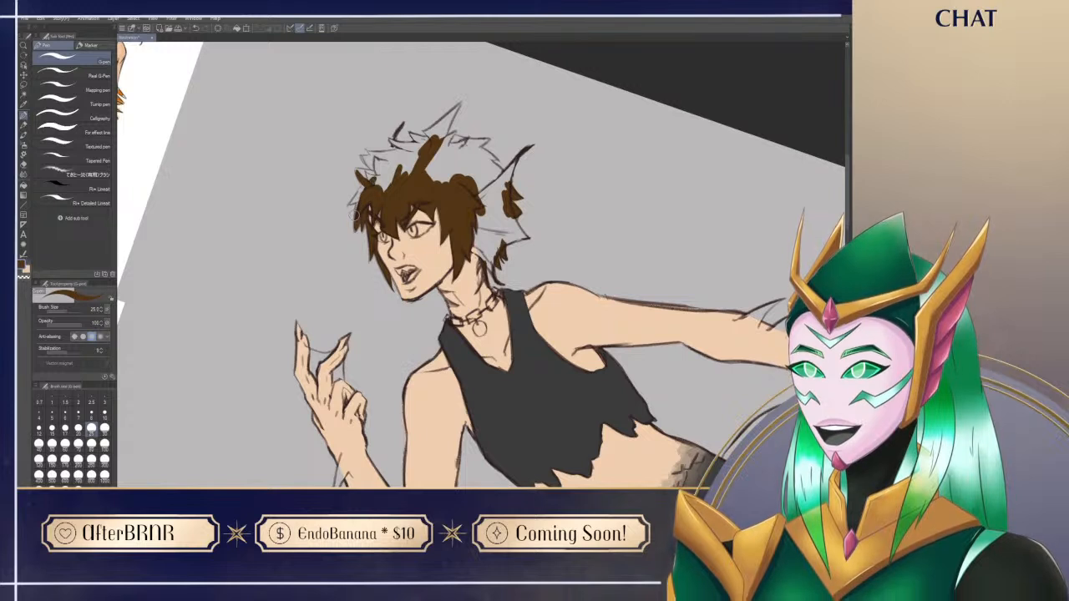
{"action": "key", "text": "e"}
{"action": "key", "text": "p"}
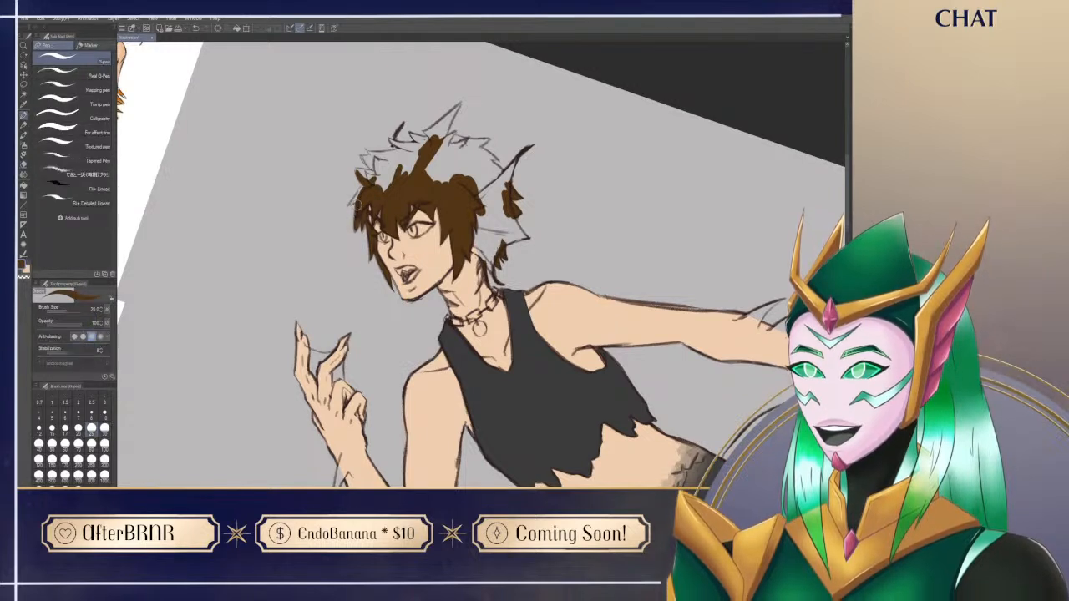
{"action": "key", "text": "e"}
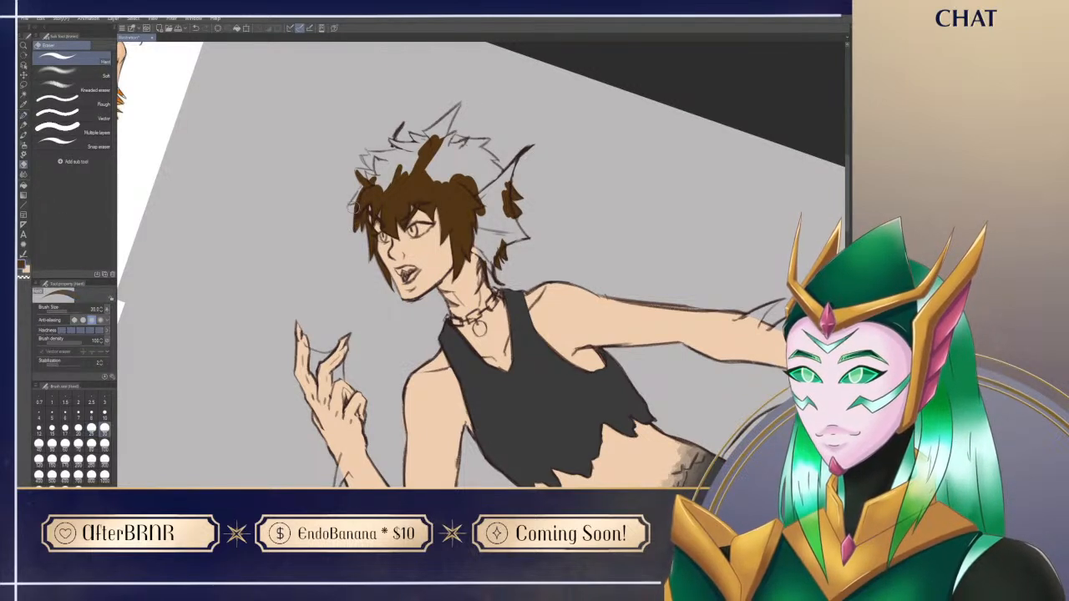
{"action": "left_click_drag", "start_coordinate": [354, 207], "coordinate": [354, 230]}
{"action": "key", "text": "p"}
{"action": "key", "text": "ctrl+z"}
{"action": "left_click_drag", "start_coordinate": [356, 300], "coordinate": [390, 378]}
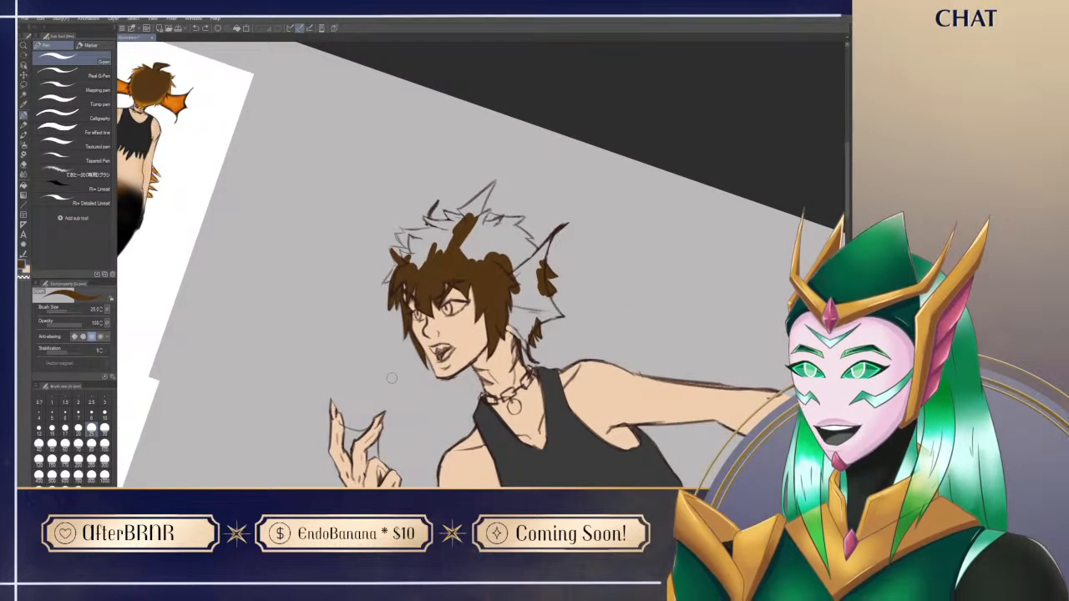
{"action": "key", "text": "e"}
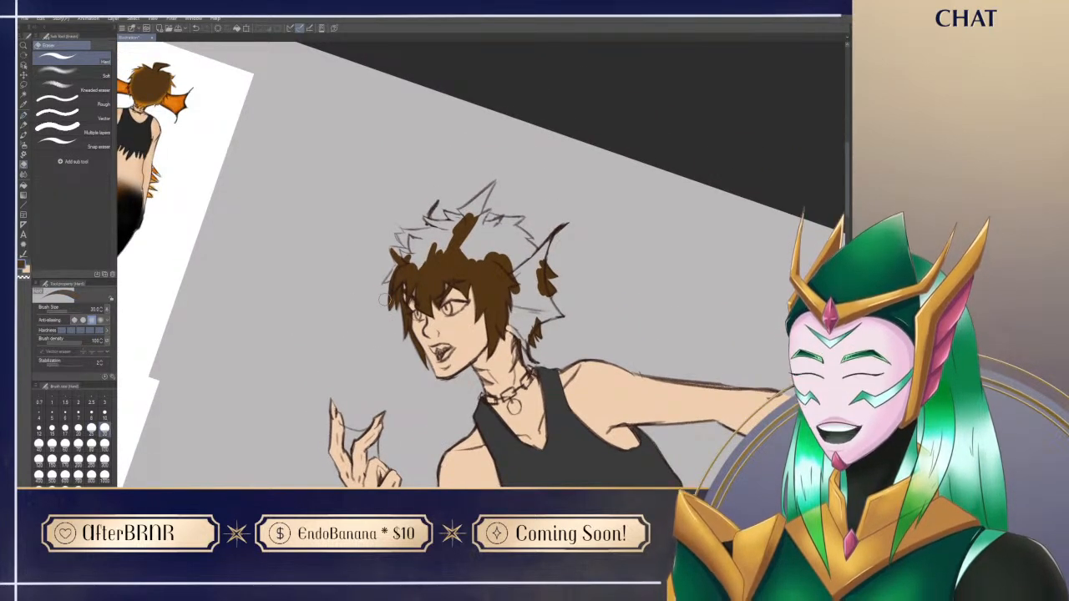
{"action": "key", "text": "p"}
{"action": "left_click_drag", "start_coordinate": [386, 323], "coordinate": [387, 364]}
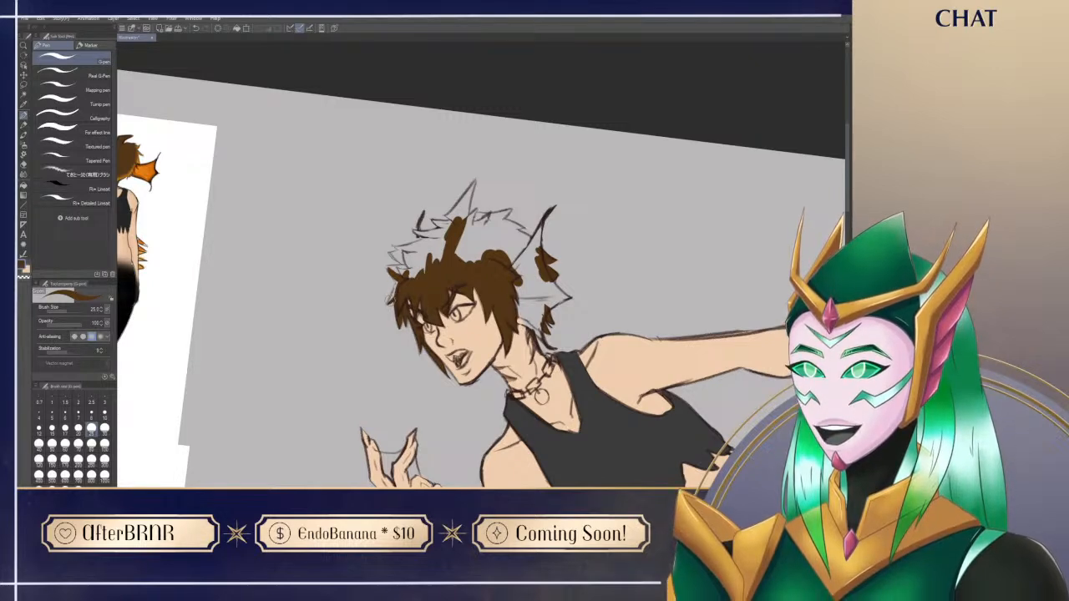
Step: Rotate the canvas and paint the spiky brown tufts at the upper front of the hair, trimming the tips with the eraser
{"action": "key", "text": "r"}
{"action": "left_click_drag", "start_coordinate": [405, 392], "coordinate": [297, 349]}
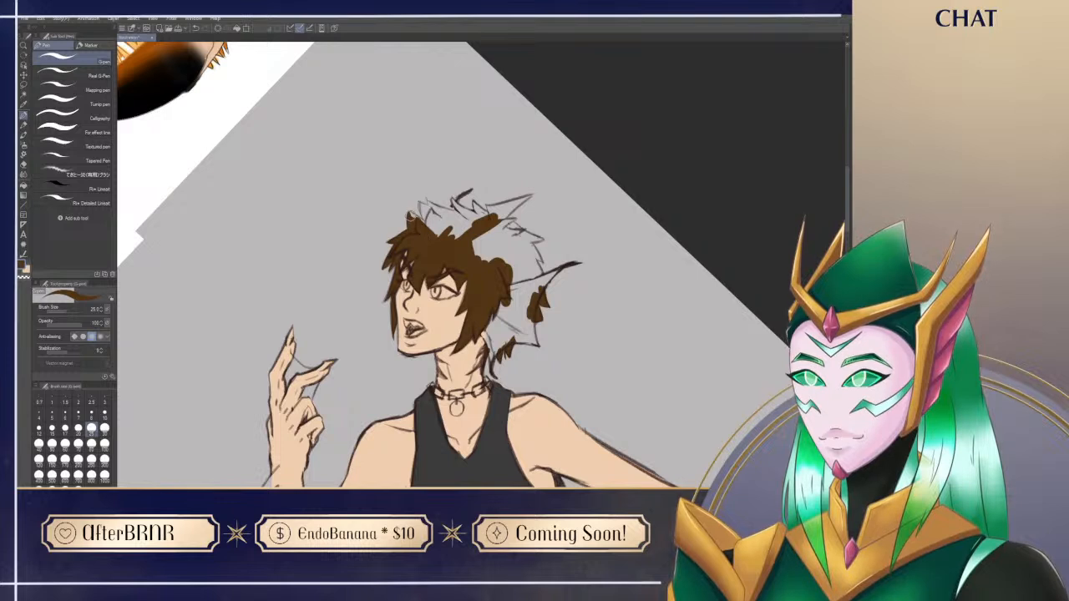
{"action": "key", "text": "e"}
{"action": "mouse_move", "coordinate": [427, 230]}
{"action": "left_mouse_down"}
{"action": "mouse_move", "coordinate": [452, 241]}
{"action": "mouse_move", "coordinate": [426, 231]}
{"action": "mouse_move", "coordinate": [449, 233]}
{"action": "mouse_move", "coordinate": [434, 216]}
{"action": "left_mouse_up"}
{"action": "key", "text": "e"}
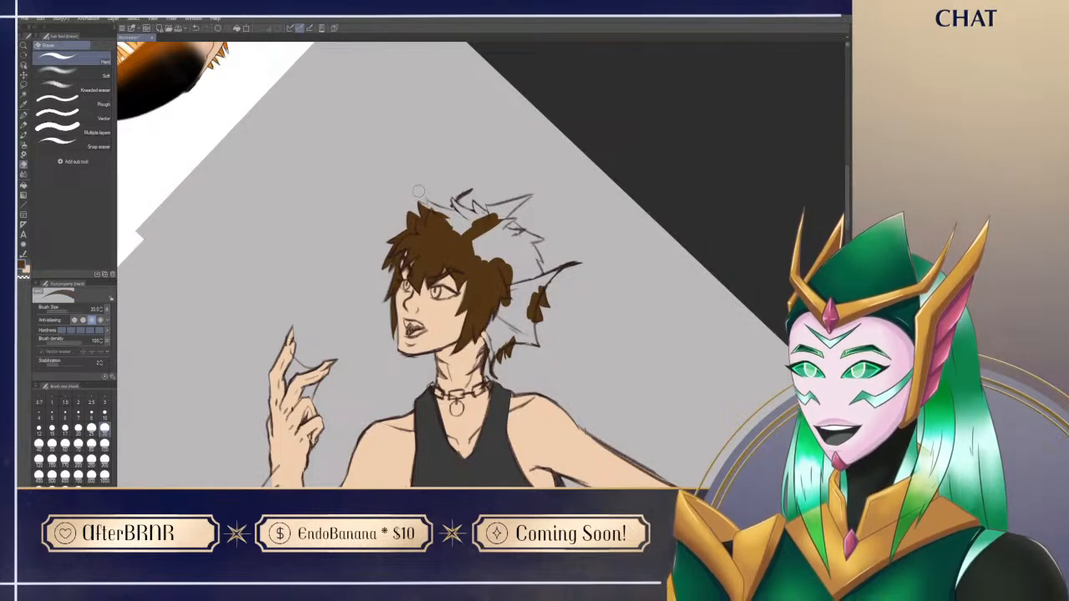
{"action": "key", "text": "p"}
{"action": "mouse_move", "coordinate": [433, 214]}
{"action": "left_mouse_down"}
{"action": "mouse_move", "coordinate": [426, 206]}
{"action": "mouse_move", "coordinate": [454, 219]}
{"action": "left_mouse_up"}
{"action": "key", "text": "ctrl+z"}
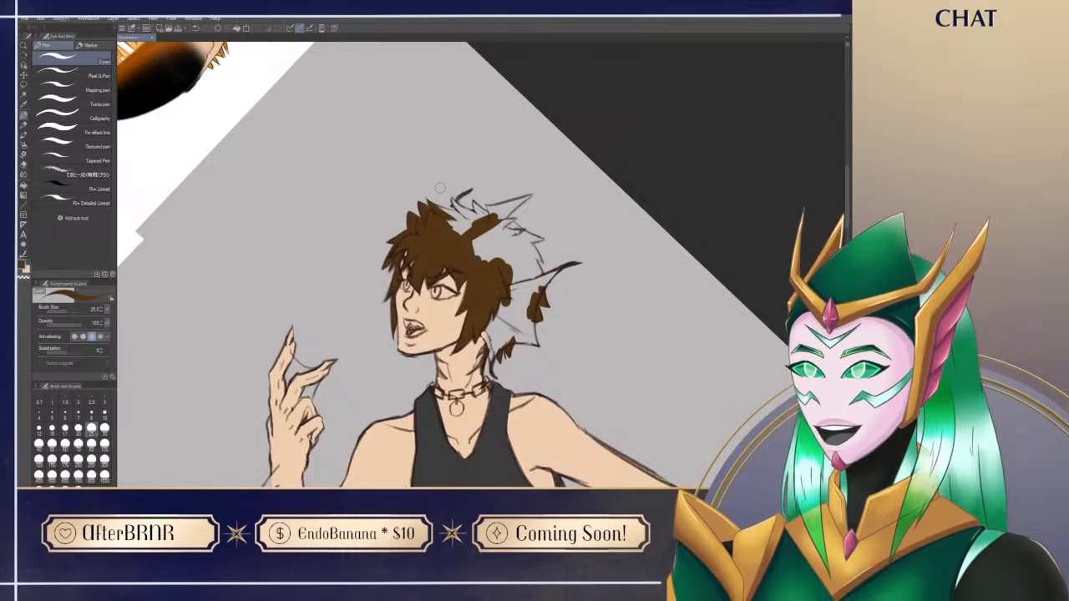
Step: Fill the small curved tuft at the crown of the hair with brown and tidy its edge with the hard eraser
{"action": "key", "text": "ctrl+@"}
{"action": "mouse_move", "coordinate": [371, 395]}
{"action": "left_mouse_down"}
{"action": "mouse_move", "coordinate": [511, 426]}
{"action": "mouse_move", "coordinate": [547, 415]}
{"action": "left_mouse_up"}
{"action": "mouse_move", "coordinate": [457, 300]}
{"action": "left_mouse_down"}
{"action": "mouse_move", "coordinate": [469, 221]}
{"action": "mouse_move", "coordinate": [453, 310]}
{"action": "mouse_move", "coordinate": [460, 271]}
{"action": "mouse_move", "coordinate": [456, 300]}
{"action": "mouse_move", "coordinate": [477, 284]}
{"action": "mouse_move", "coordinate": [478, 239]}
{"action": "left_mouse_up"}
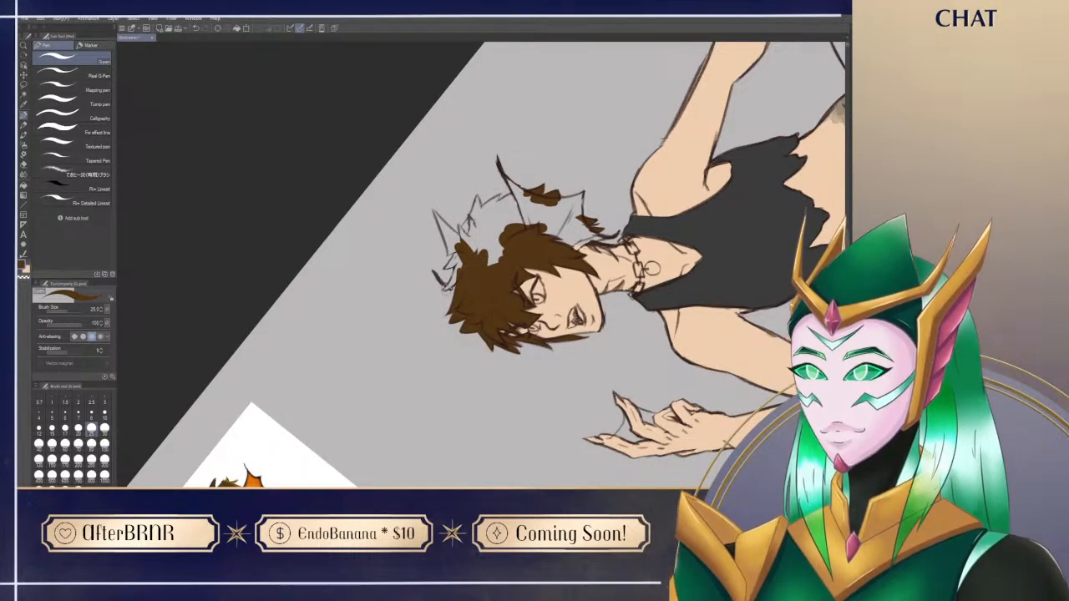
{"action": "left_click_drag", "start_coordinate": [443, 289], "coordinate": [460, 251]}
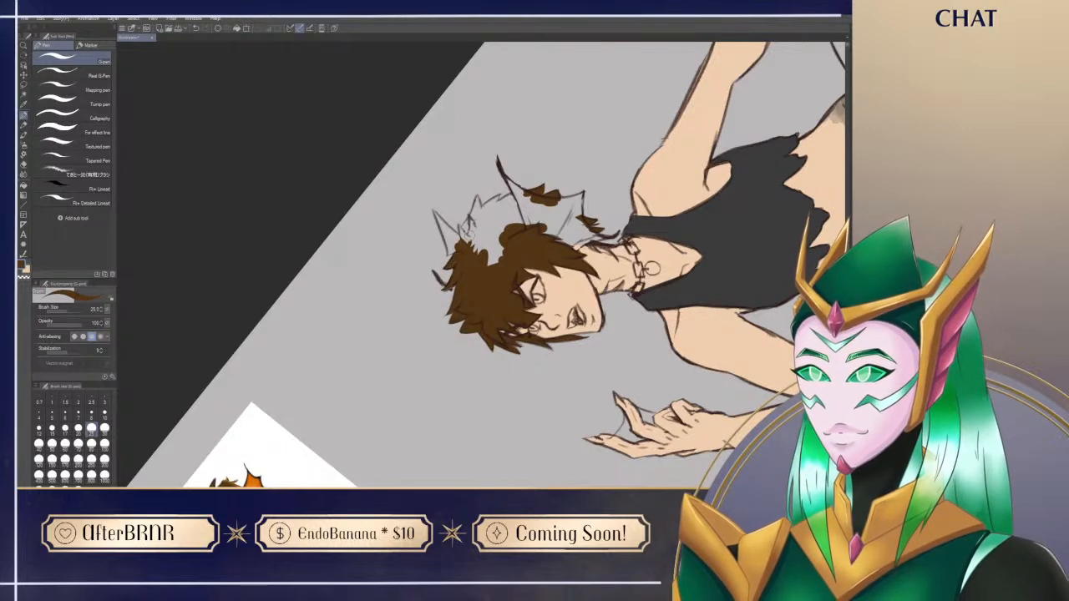
{"action": "key", "text": "e"}
{"action": "key", "text": "p"}
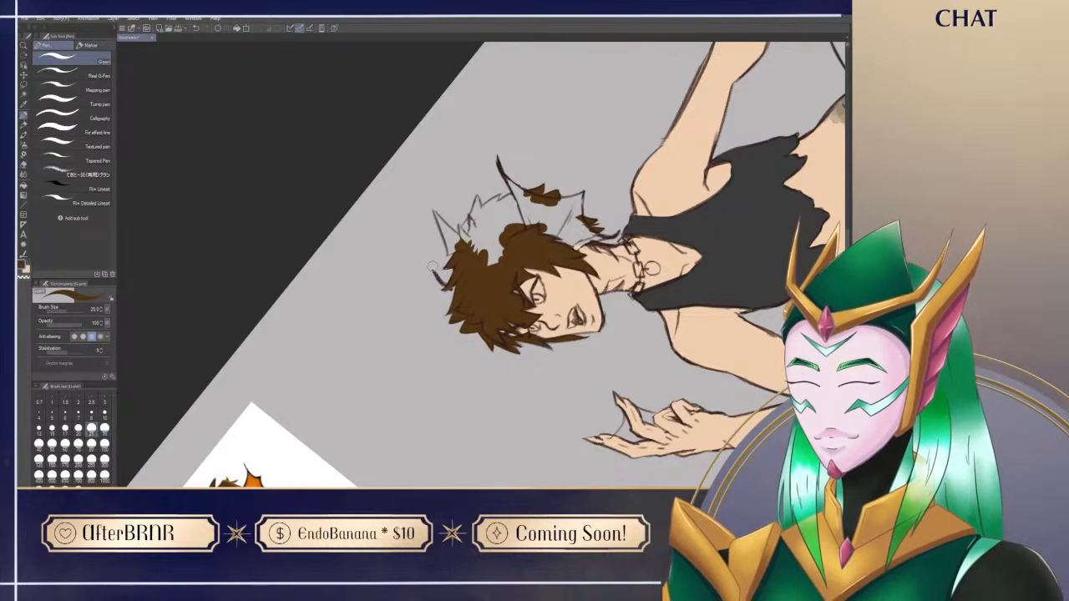
Step: Fill the back of the head with brown out to the rear hair spikes, trimming their tips with the eraser
{"action": "key", "text": "ctrl+@"}
{"action": "left_click_drag", "start_coordinate": [487, 430], "coordinate": [381, 379]}
{"action": "left_click_drag", "start_coordinate": [582, 382], "coordinate": [440, 483]}
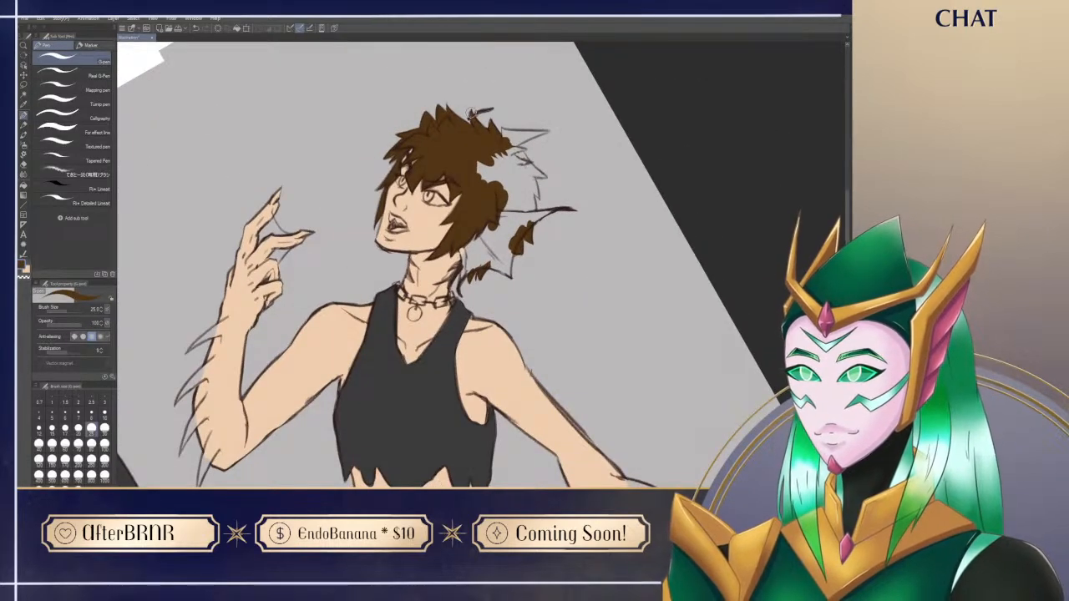
{"action": "mouse_move", "coordinate": [476, 144]}
{"action": "left_mouse_down"}
{"action": "mouse_move", "coordinate": [508, 221]}
{"action": "mouse_move", "coordinate": [498, 150]}
{"action": "mouse_move", "coordinate": [520, 184]}
{"action": "mouse_move", "coordinate": [511, 153]}
{"action": "mouse_move", "coordinate": [528, 171]}
{"action": "mouse_move", "coordinate": [516, 147]}
{"action": "mouse_move", "coordinate": [549, 177]}
{"action": "left_mouse_up"}
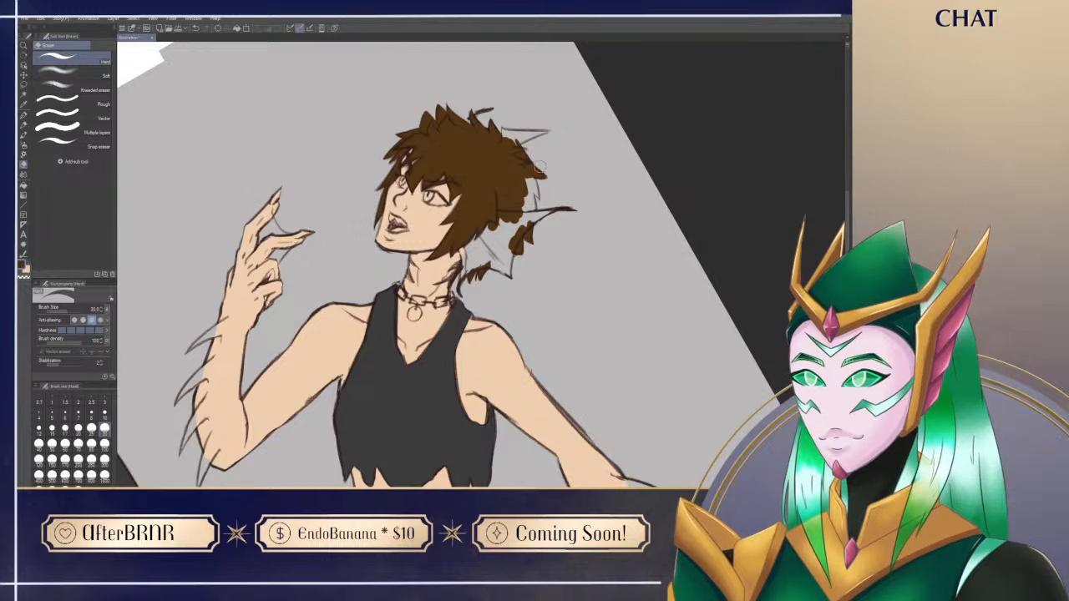
{"action": "key", "text": "p"}
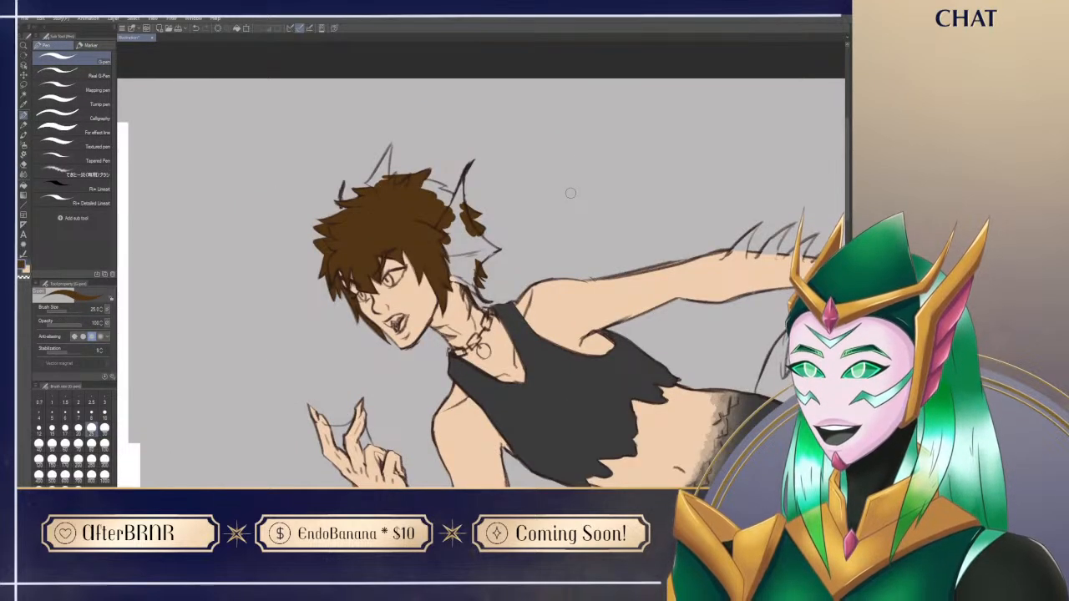
Step: Paint the tall pointed spike on top of the hair brown, undoing a stray stroke and cleaning its edges with the eraser
{"action": "left_click_drag", "start_coordinate": [570, 193], "coordinate": [578, 203]}
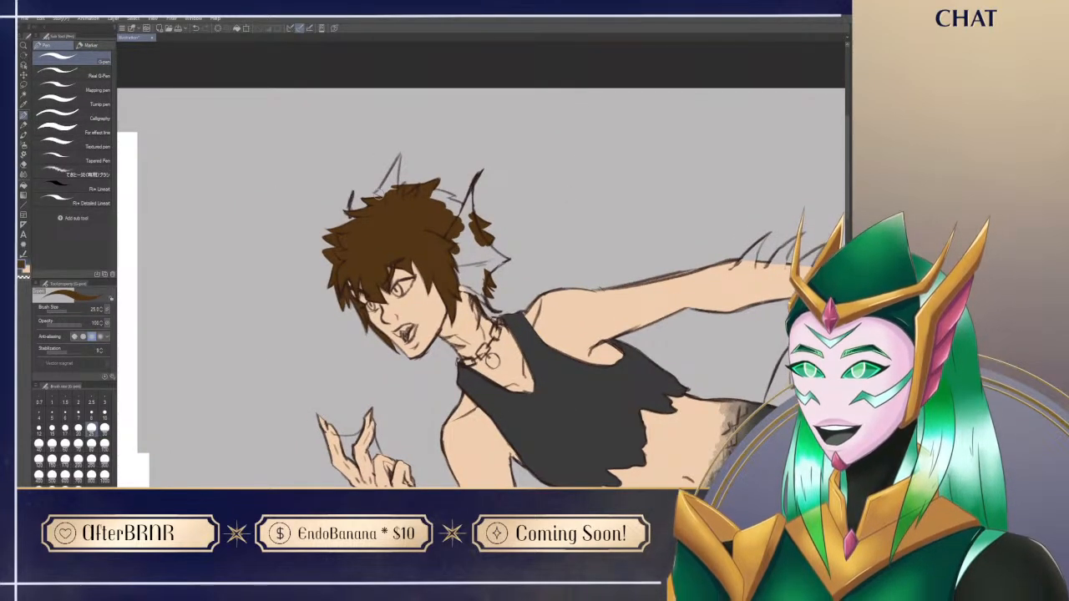
{"action": "mouse_move", "coordinate": [379, 191]}
{"action": "left_mouse_down"}
{"action": "mouse_move", "coordinate": [387, 196]}
{"action": "mouse_move", "coordinate": [399, 158]}
{"action": "mouse_move", "coordinate": [390, 197]}
{"action": "mouse_move", "coordinate": [404, 143]}
{"action": "left_mouse_up"}
{"action": "key", "text": "e"}
{"action": "key", "text": "p"}
{"action": "key", "text": "ctrl+z"}
{"action": "key", "text": "e"}
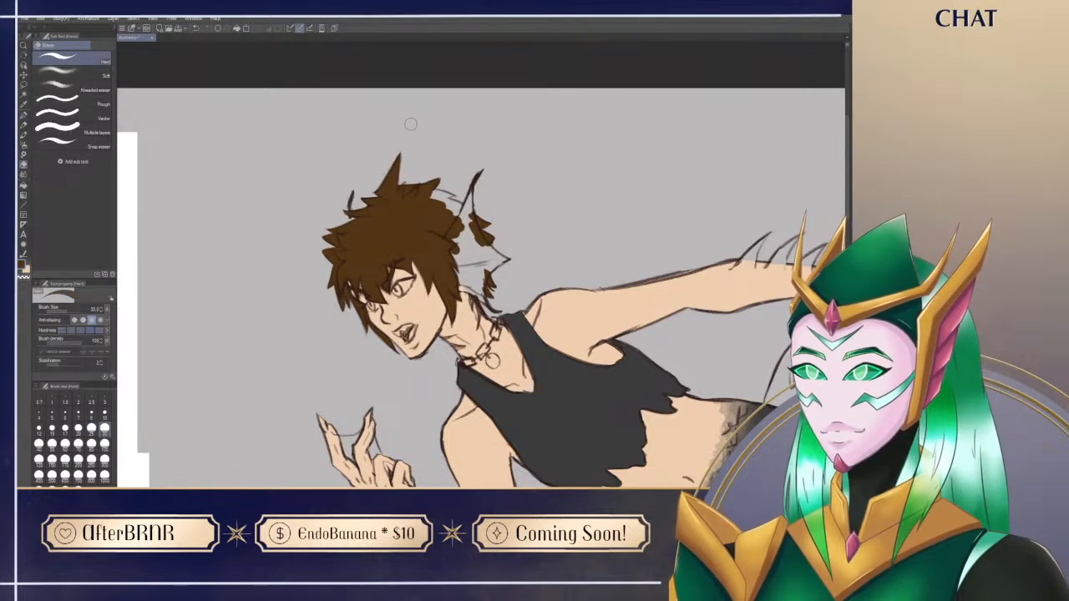
{"action": "key", "text": "p"}
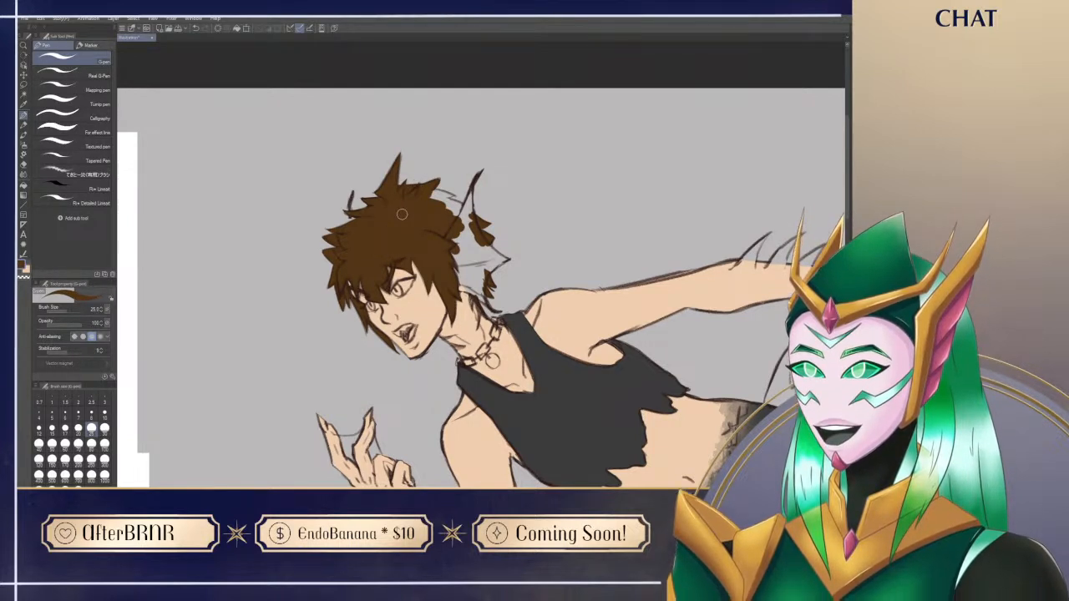
Step: Fill the remaining hair spikes behind the ear fin with brown
{"action": "mouse_move", "coordinate": [402, 214]}
{"action": "left_mouse_down"}
{"action": "mouse_move", "coordinate": [335, 185]}
{"action": "mouse_move", "coordinate": [367, 186]}
{"action": "mouse_move", "coordinate": [374, 199]}
{"action": "mouse_move", "coordinate": [358, 214]}
{"action": "left_mouse_up"}
{"action": "mouse_move", "coordinate": [312, 360]}
{"action": "left_mouse_down"}
{"action": "mouse_move", "coordinate": [339, 420]}
{"action": "mouse_move", "coordinate": [411, 436]}
{"action": "mouse_move", "coordinate": [593, 389]}
{"action": "left_mouse_up"}
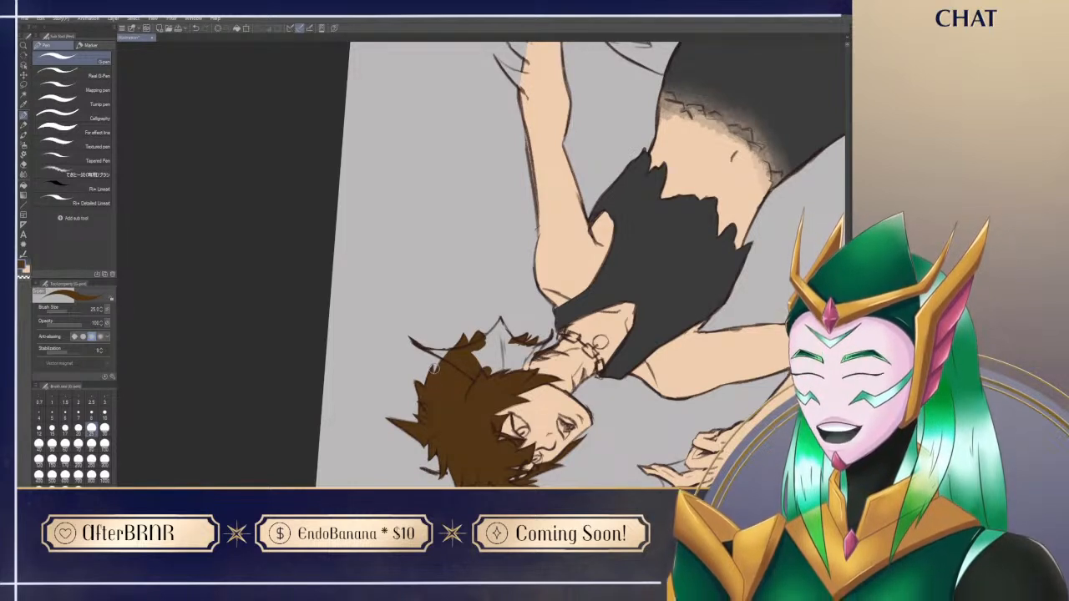
{"action": "key", "text": "r"}
{"action": "left_click_drag", "start_coordinate": [452, 386], "coordinate": [356, 271]}
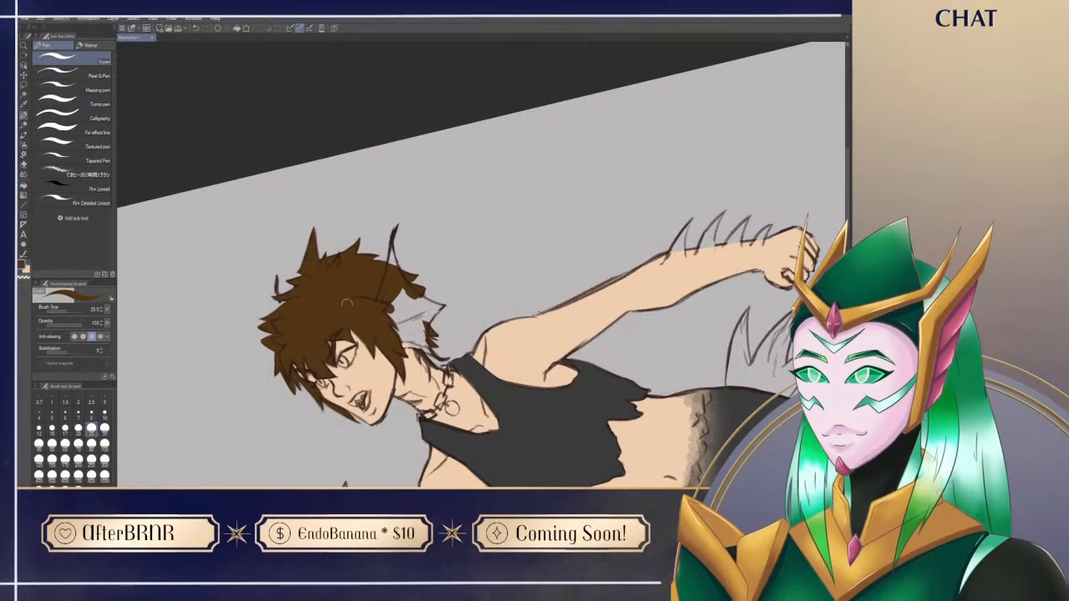
{"action": "key", "text": "ctrl+@"}
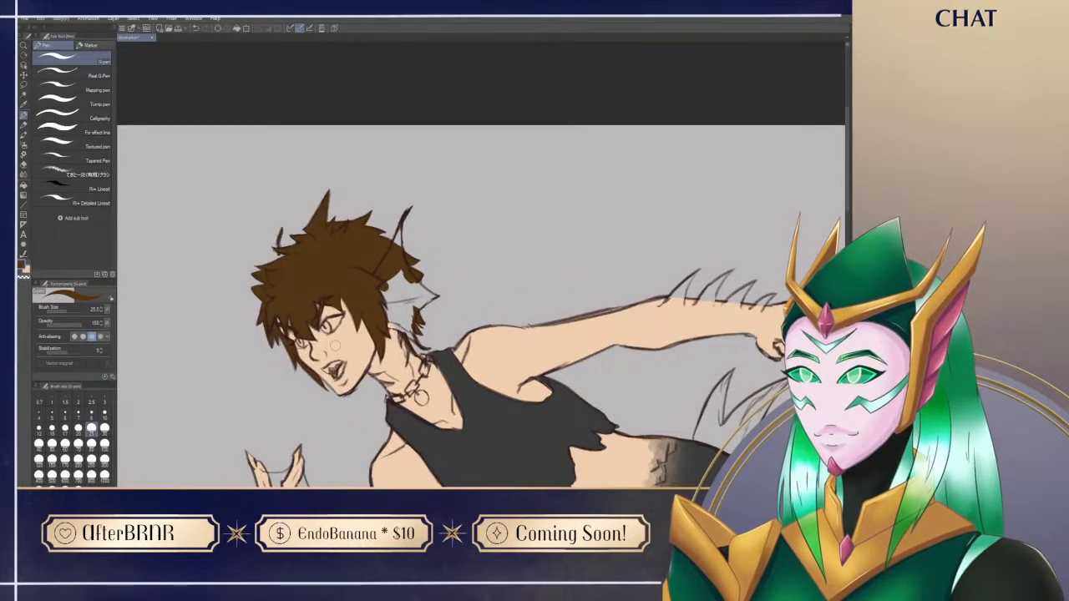
{"action": "mouse_move", "coordinate": [335, 346]}
{"action": "left_mouse_down"}
{"action": "mouse_move", "coordinate": [358, 227]}
{"action": "mouse_move", "coordinate": [355, 236]}
{"action": "left_mouse_up"}
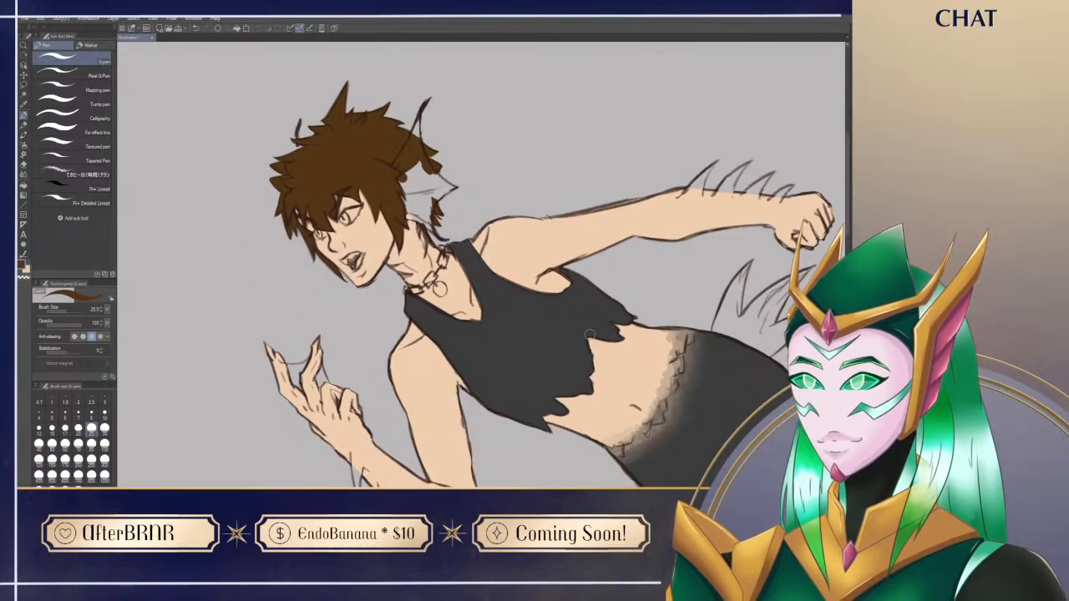
{"action": "mouse_move", "coordinate": [514, 432]}
{"action": "left_mouse_down"}
{"action": "mouse_move", "coordinate": [506, 400]}
{"action": "mouse_move", "coordinate": [507, 411]}
{"action": "left_mouse_up"}
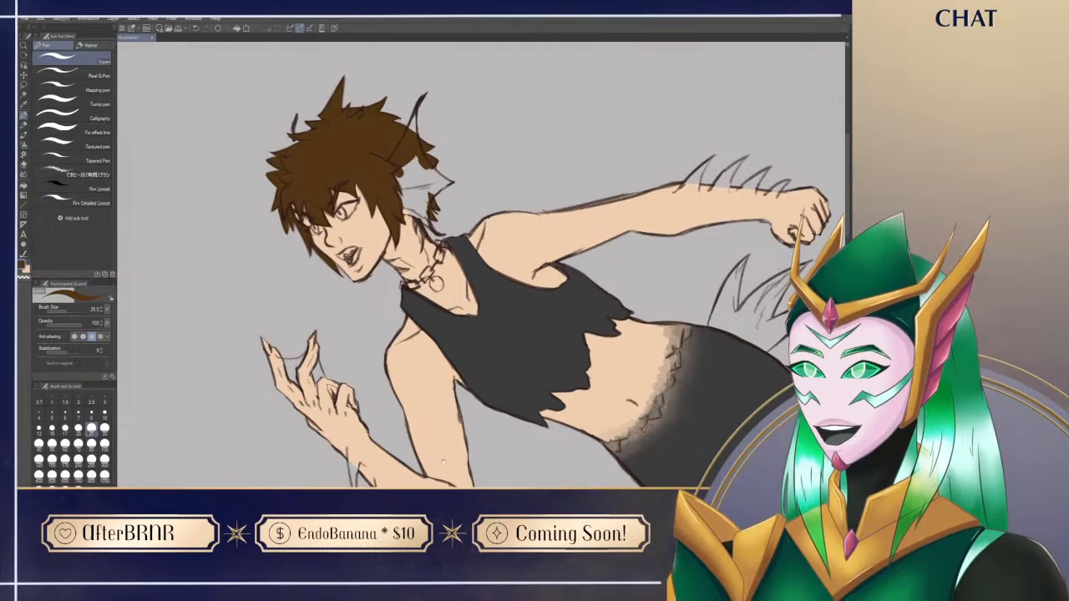
Step: Sample the orange from the reference sheet's ear fin and colour the round choker pendant with it
{"action": "left_click_drag", "start_coordinate": [458, 445], "coordinate": [812, 392]}
{"action": "mouse_move", "coordinate": [374, 451]}
{"action": "left_mouse_down"}
{"action": "mouse_move", "coordinate": [550, 325]}
{"action": "mouse_move", "coordinate": [546, 266]}
{"action": "left_mouse_up"}
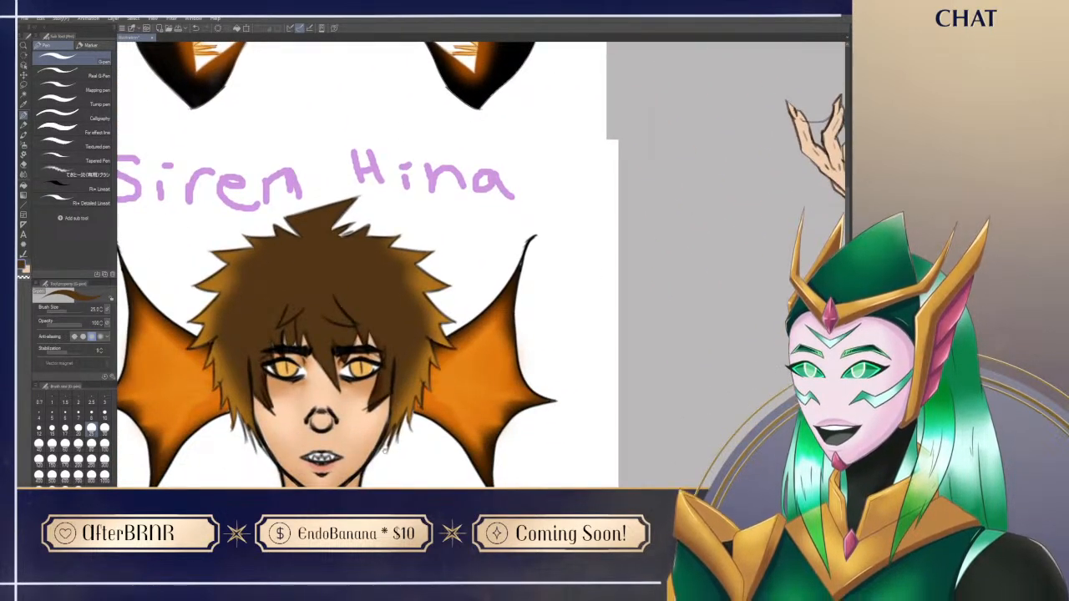
{"action": "left_click_drag", "start_coordinate": [380, 463], "coordinate": [376, 353]}
{"action": "left_click", "coordinate": [320, 441], "text": "alt"}
{"action": "left_click_drag", "start_coordinate": [732, 284], "coordinate": [296, 485]}
{"action": "mouse_move", "coordinate": [639, 246]}
{"action": "left_mouse_down", "text": "space"}
{"action": "mouse_move", "coordinate": [541, 406]}
{"action": "mouse_move", "coordinate": [562, 429]}
{"action": "left_mouse_up", "text": "space"}
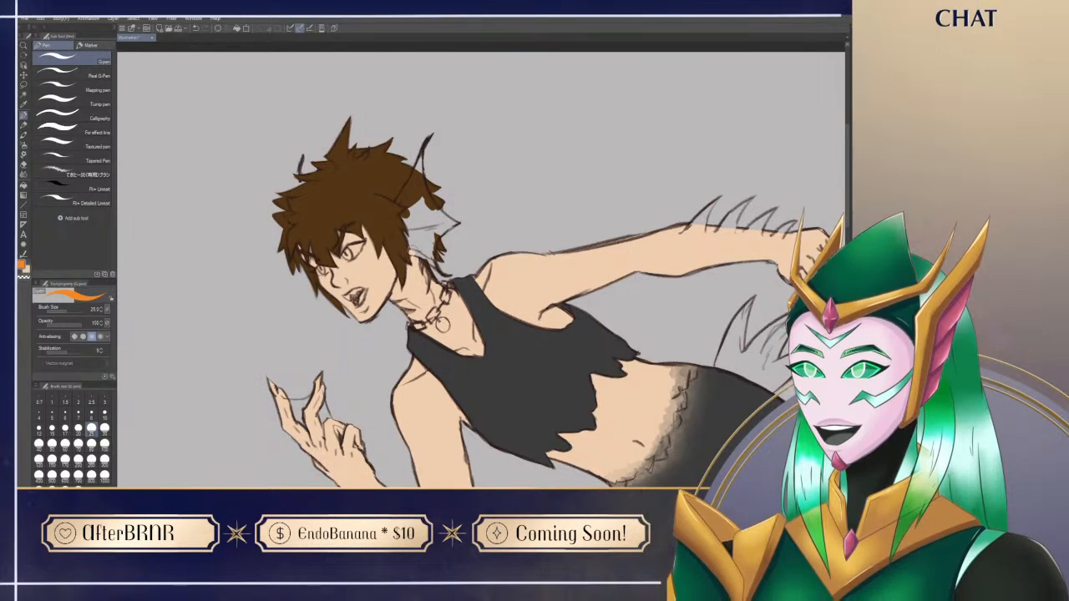
{"action": "left_click_drag", "start_coordinate": [437, 320], "coordinate": [444, 325]}
Step: Fill the two forearm spikes nearest the elbow on the outstretched arm with orange, redoing the first stroke
{"action": "left_click_drag", "start_coordinate": [576, 487], "coordinate": [375, 423]}
{"action": "left_click_drag", "start_coordinate": [542, 355], "coordinate": [490, 429]}
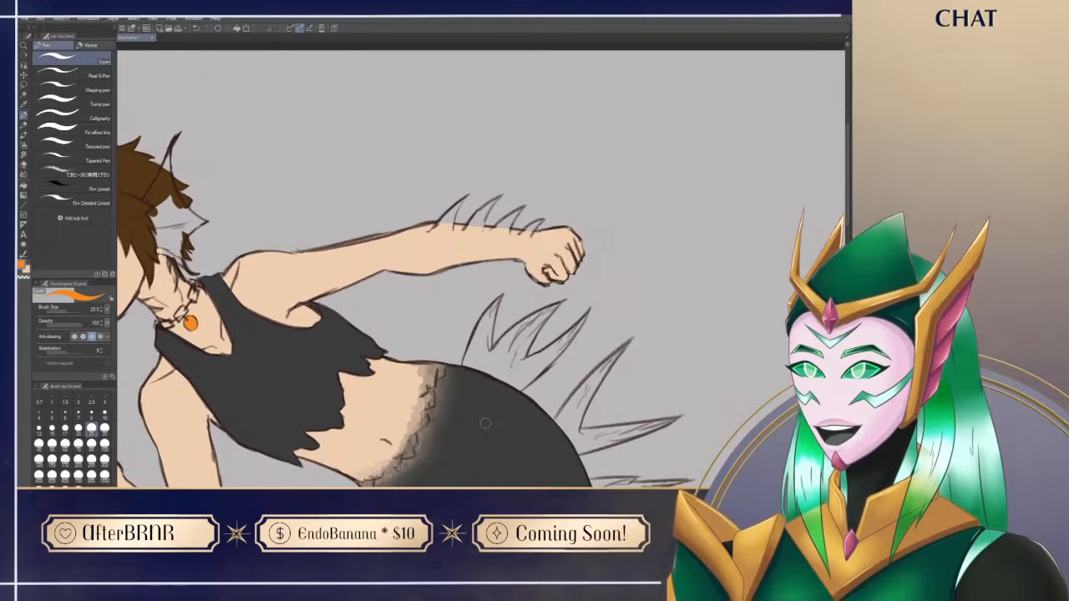
{"action": "mouse_move", "coordinate": [447, 221]}
{"action": "left_mouse_down"}
{"action": "mouse_move", "coordinate": [431, 230]}
{"action": "mouse_move", "coordinate": [456, 201]}
{"action": "left_mouse_up"}
{"action": "key", "text": "ctrl+z"}
{"action": "left_click_drag", "start_coordinate": [477, 214], "coordinate": [443, 223]}
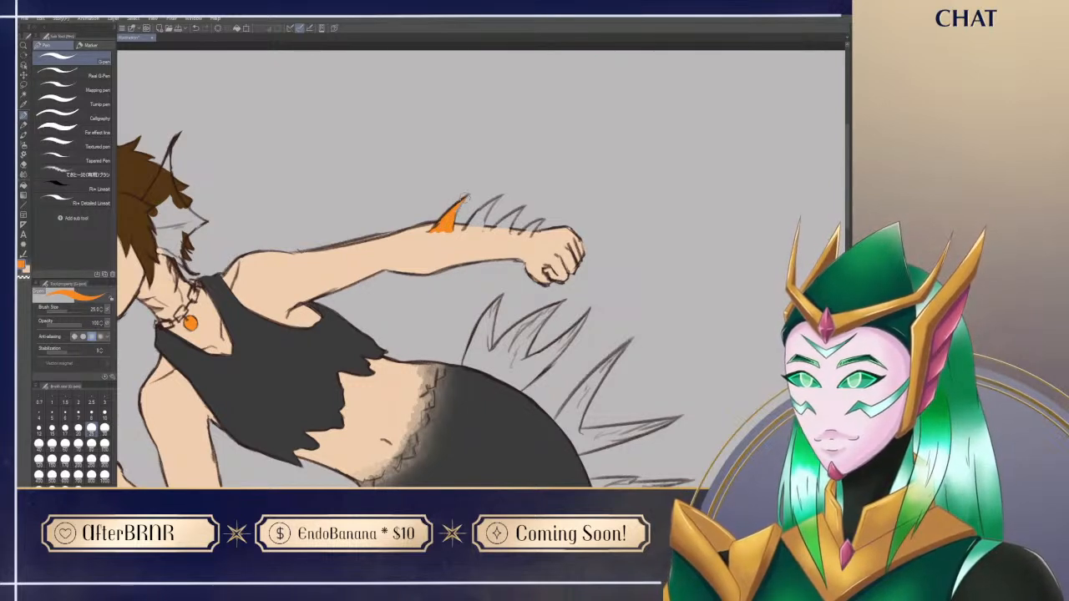
{"action": "mouse_move", "coordinate": [468, 224]}
{"action": "left_mouse_down"}
{"action": "mouse_move", "coordinate": [475, 213]}
{"action": "mouse_move", "coordinate": [481, 227]}
{"action": "left_mouse_up"}
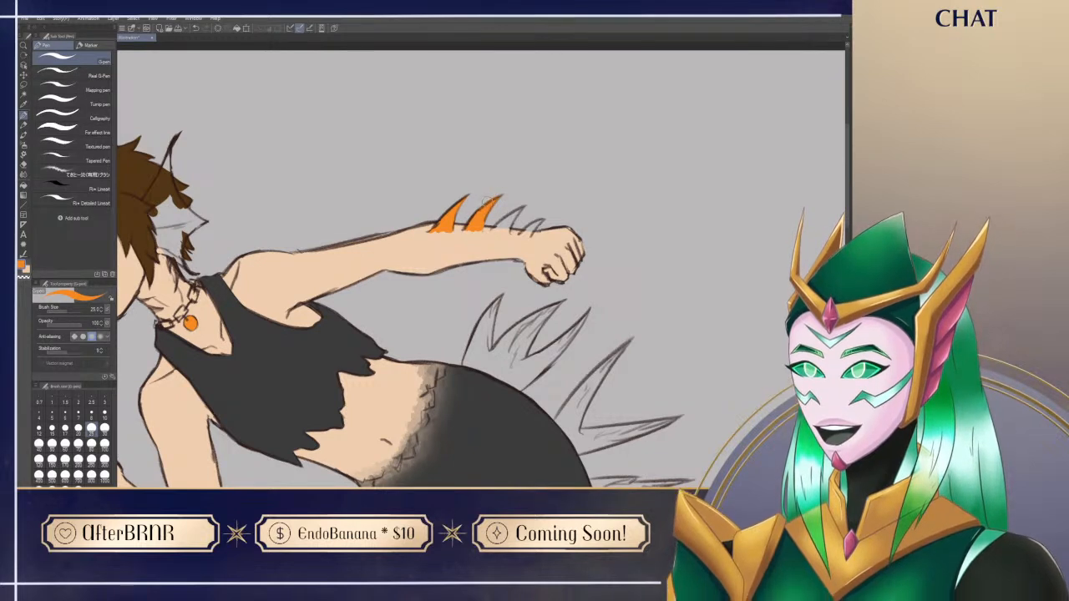
{"action": "key", "text": "e"}
{"action": "key", "text": "p"}
Step: Fill the two smaller spikes near the wrist of the outstretched arm with orange
{"action": "left_click_drag", "start_coordinate": [624, 468], "coordinate": [575, 484]}
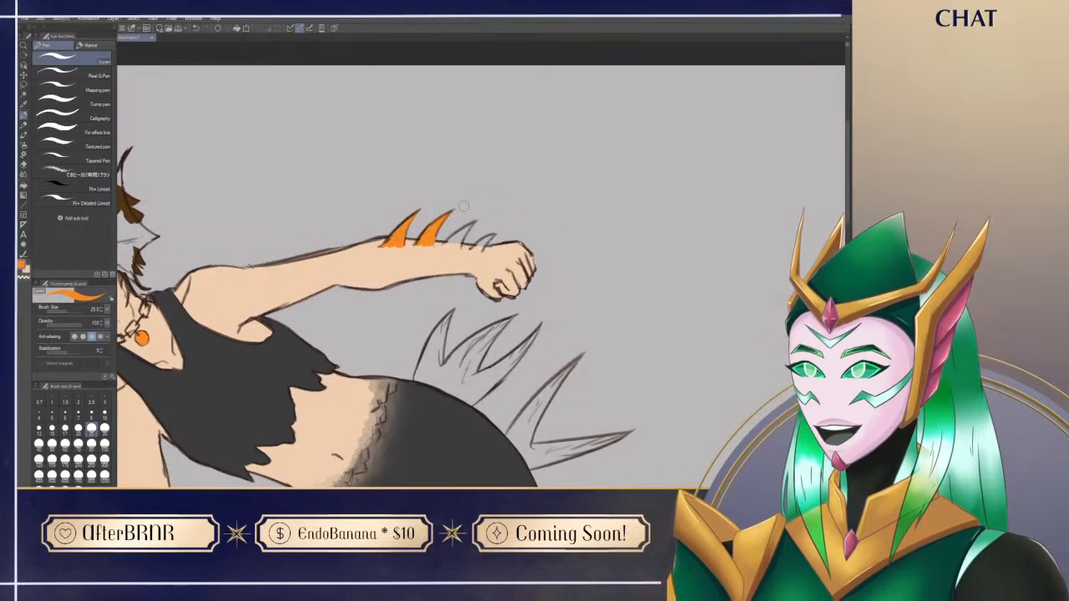
{"action": "left_click_drag", "start_coordinate": [445, 244], "coordinate": [459, 235]}
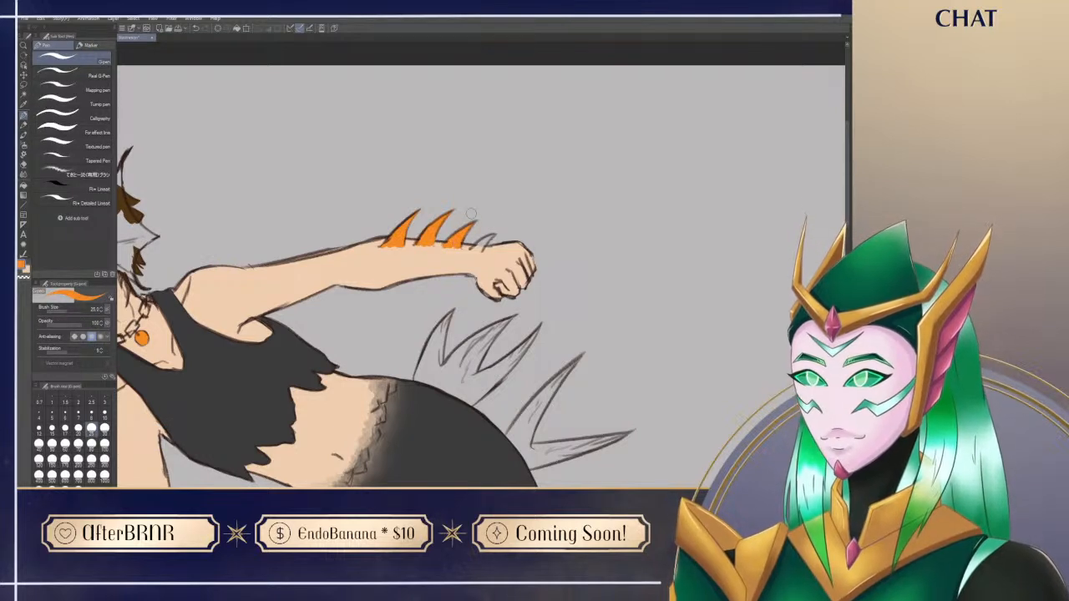
{"action": "mouse_move", "coordinate": [481, 244]}
{"action": "left_mouse_down"}
{"action": "mouse_move", "coordinate": [474, 250]}
{"action": "mouse_move", "coordinate": [491, 237]}
{"action": "left_mouse_up"}
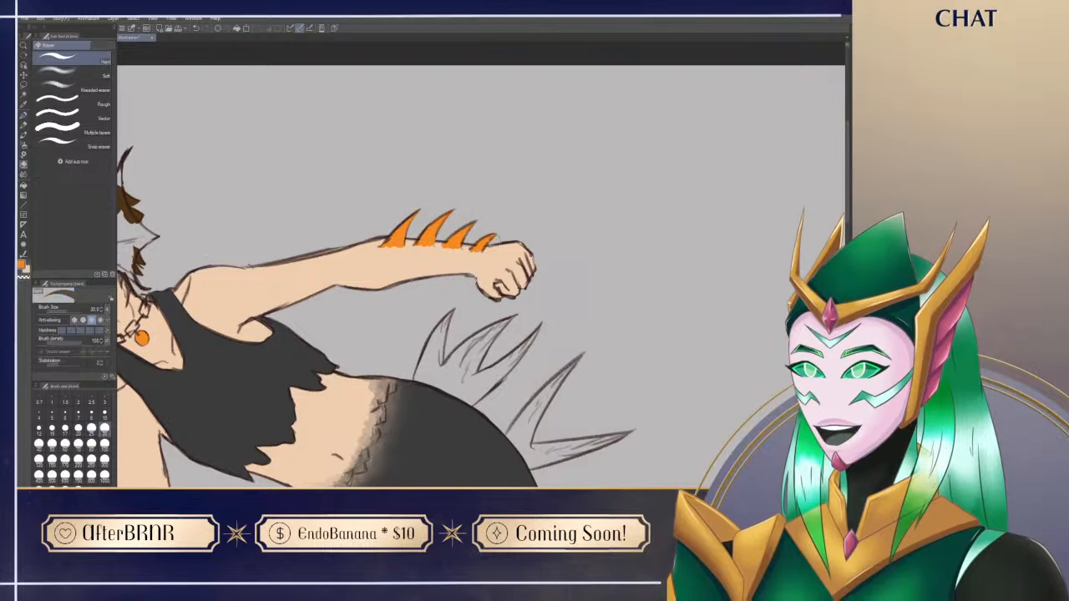
Step: Fill the four spikes along the raised arm's forearm, from wrist to elbow, with orange
{"action": "key", "text": "x"}
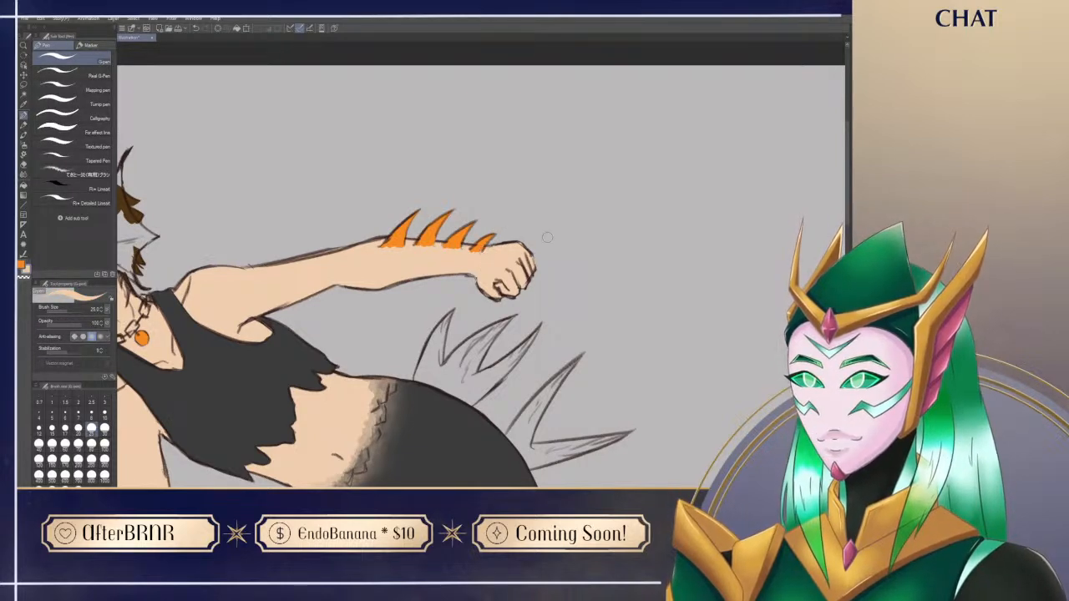
{"action": "mouse_move", "coordinate": [476, 418]}
{"action": "left_mouse_down"}
{"action": "mouse_move", "coordinate": [645, 349]}
{"action": "mouse_move", "coordinate": [637, 282]}
{"action": "left_mouse_up"}
{"action": "key", "text": "x"}
{"action": "left_click_drag", "start_coordinate": [345, 453], "coordinate": [480, 322]}
{"action": "mouse_move", "coordinate": [347, 234]}
{"action": "left_mouse_down"}
{"action": "mouse_move", "coordinate": [355, 278]}
{"action": "mouse_move", "coordinate": [357, 248]}
{"action": "mouse_move", "coordinate": [358, 288]}
{"action": "mouse_move", "coordinate": [380, 276]}
{"action": "mouse_move", "coordinate": [397, 321]}
{"action": "left_mouse_up"}
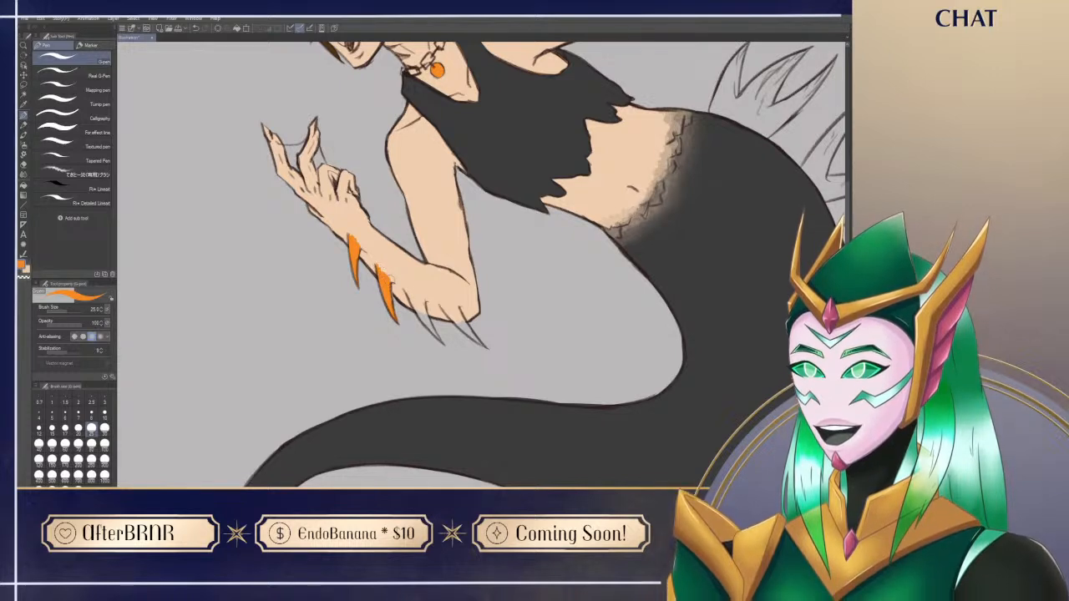
{"action": "mouse_move", "coordinate": [406, 291]}
{"action": "left_mouse_down"}
{"action": "mouse_move", "coordinate": [424, 319]}
{"action": "mouse_move", "coordinate": [420, 299]}
{"action": "mouse_move", "coordinate": [444, 344]}
{"action": "left_mouse_up"}
{"action": "left_click_drag", "start_coordinate": [512, 366], "coordinate": [414, 401]}
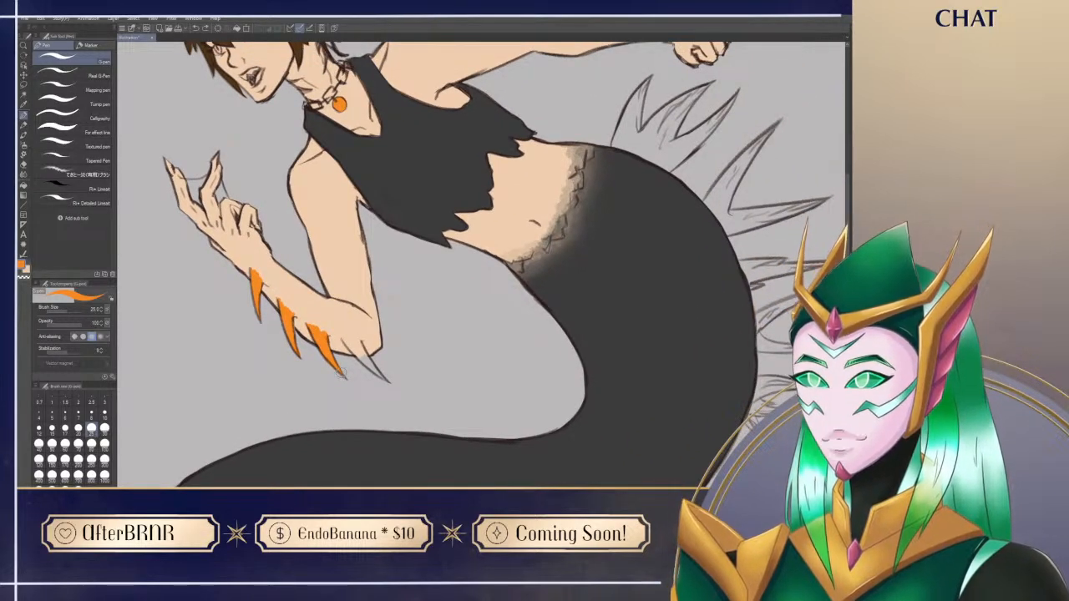
{"action": "mouse_move", "coordinate": [322, 336]}
{"action": "left_mouse_down"}
{"action": "mouse_move", "coordinate": [361, 355]}
{"action": "mouse_move", "coordinate": [351, 336]}
{"action": "mouse_move", "coordinate": [359, 341]}
{"action": "mouse_move", "coordinate": [386, 381]}
{"action": "left_mouse_up"}
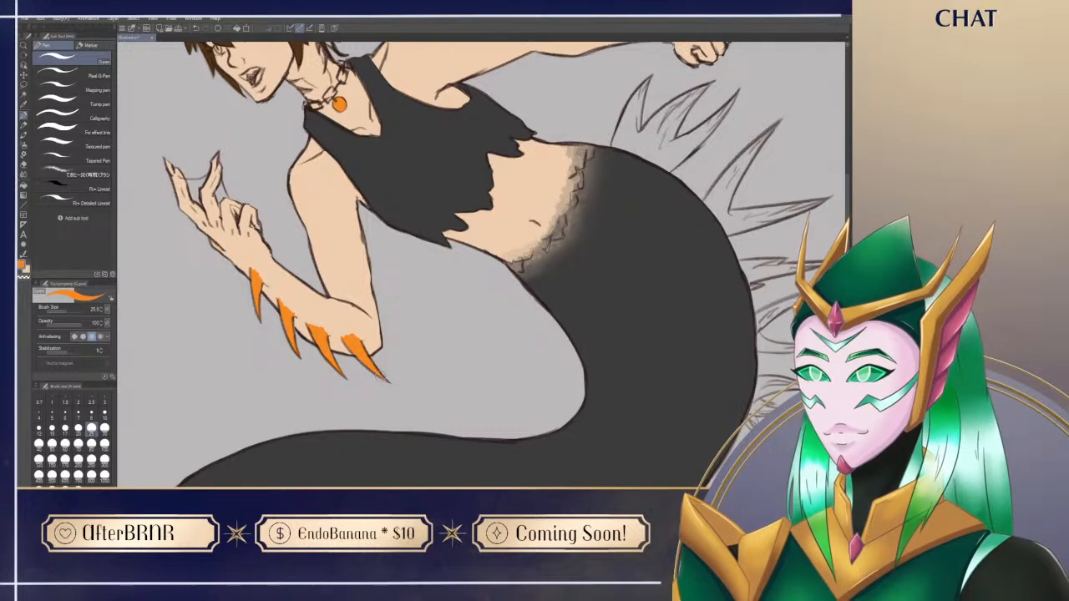
Step: Paint the first spike of the tail fin nearest the waist orange and clean its edges with the eraser
{"action": "mouse_move", "coordinate": [648, 179]}
{"action": "left_mouse_down"}
{"action": "mouse_move", "coordinate": [625, 191]}
{"action": "mouse_move", "coordinate": [492, 380]}
{"action": "mouse_move", "coordinate": [631, 160]}
{"action": "mouse_move", "coordinate": [675, 293]}
{"action": "left_mouse_up"}
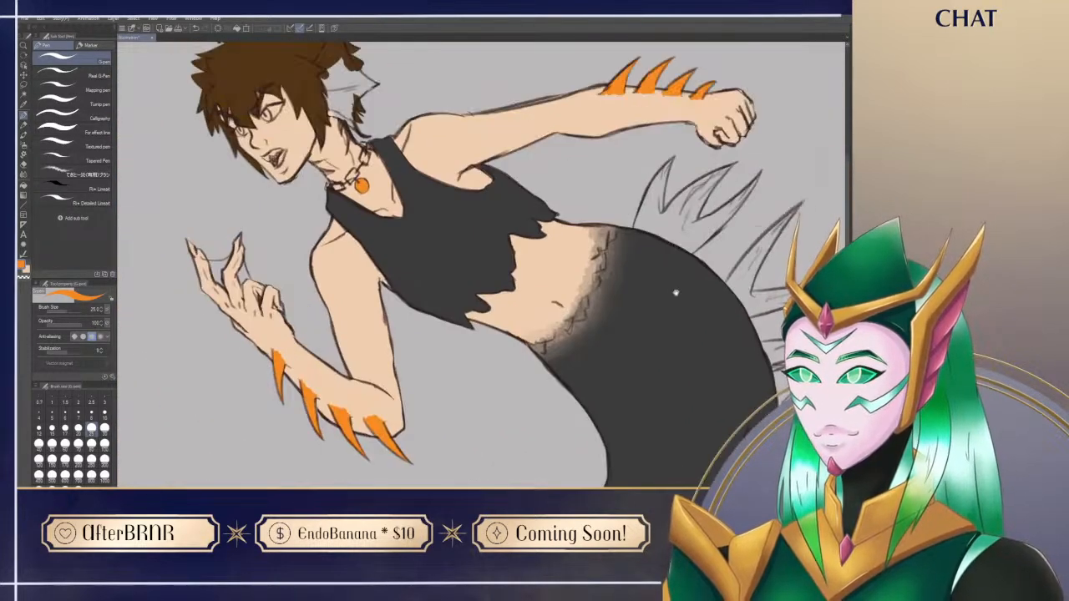
{"action": "left_click_drag", "start_coordinate": [526, 431], "coordinate": [585, 52]}
{"action": "left_click_drag", "start_coordinate": [525, 189], "coordinate": [271, 474]}
{"action": "left_click_drag", "start_coordinate": [590, 165], "coordinate": [528, 304]}
{"action": "left_click_drag", "start_coordinate": [333, 339], "coordinate": [412, 432]}
{"action": "mouse_move", "coordinate": [396, 300]}
{"action": "left_mouse_down"}
{"action": "mouse_move", "coordinate": [446, 316]}
{"action": "mouse_move", "coordinate": [414, 260]}
{"action": "mouse_move", "coordinate": [400, 297]}
{"action": "mouse_move", "coordinate": [433, 230]}
{"action": "mouse_move", "coordinate": [431, 304]}
{"action": "left_mouse_up"}
{"action": "key", "text": "e"}
{"action": "key", "text": "p"}
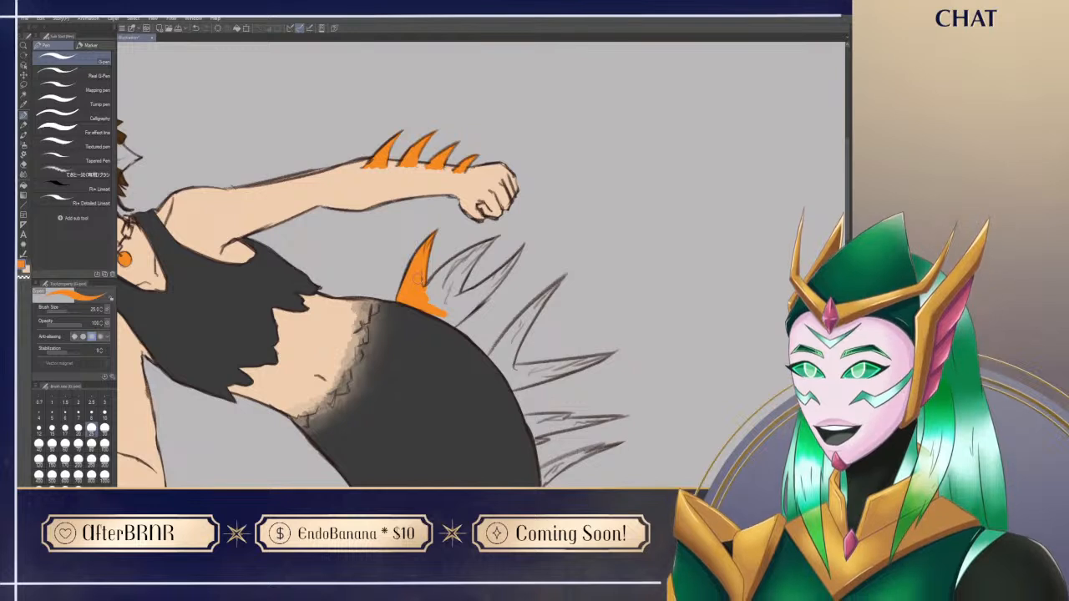
Step: Fill the middle and outer spikes of the tail fin nearest the waist with orange
{"action": "left_click_drag", "start_coordinate": [467, 418], "coordinate": [473, 426]}
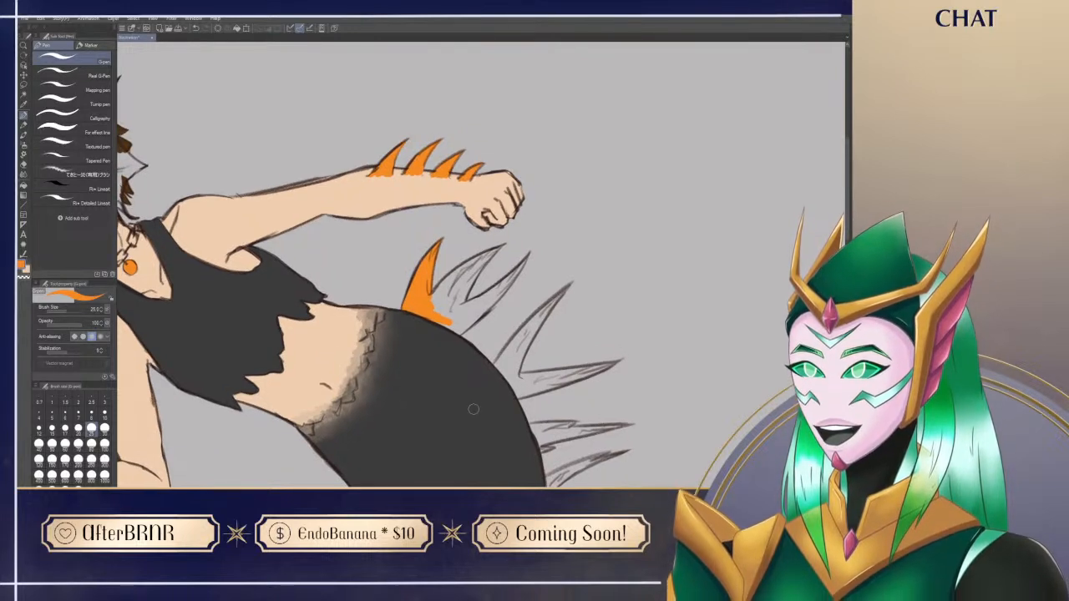
{"action": "mouse_move", "coordinate": [434, 309]}
{"action": "left_mouse_down"}
{"action": "mouse_move", "coordinate": [498, 249]}
{"action": "mouse_move", "coordinate": [439, 308]}
{"action": "left_mouse_up"}
{"action": "mouse_move", "coordinate": [480, 265]}
{"action": "left_mouse_down"}
{"action": "mouse_move", "coordinate": [448, 314]}
{"action": "mouse_move", "coordinate": [458, 319]}
{"action": "left_mouse_up"}
{"action": "key", "text": "e"}
{"action": "key", "text": "p"}
{"action": "left_click_drag", "start_coordinate": [528, 255], "coordinate": [466, 309]}
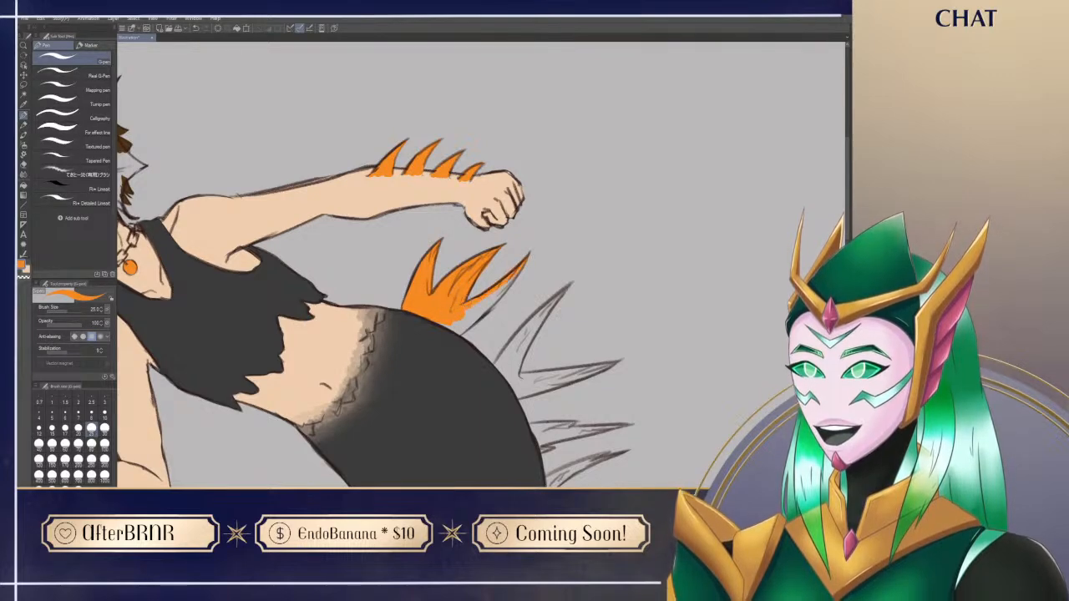
{"action": "mouse_move", "coordinate": [519, 273]}
{"action": "left_mouse_down"}
{"action": "mouse_move", "coordinate": [473, 310]}
{"action": "mouse_move", "coordinate": [445, 249]}
{"action": "mouse_move", "coordinate": [452, 216]}
{"action": "mouse_move", "coordinate": [439, 229]}
{"action": "mouse_move", "coordinate": [450, 278]}
{"action": "mouse_move", "coordinate": [443, 233]}
{"action": "mouse_move", "coordinate": [452, 261]}
{"action": "left_mouse_up"}
Step: Paint the lower spike of the second tail fin orange and trim the overflow with the hard eraser
{"action": "key", "text": "r"}
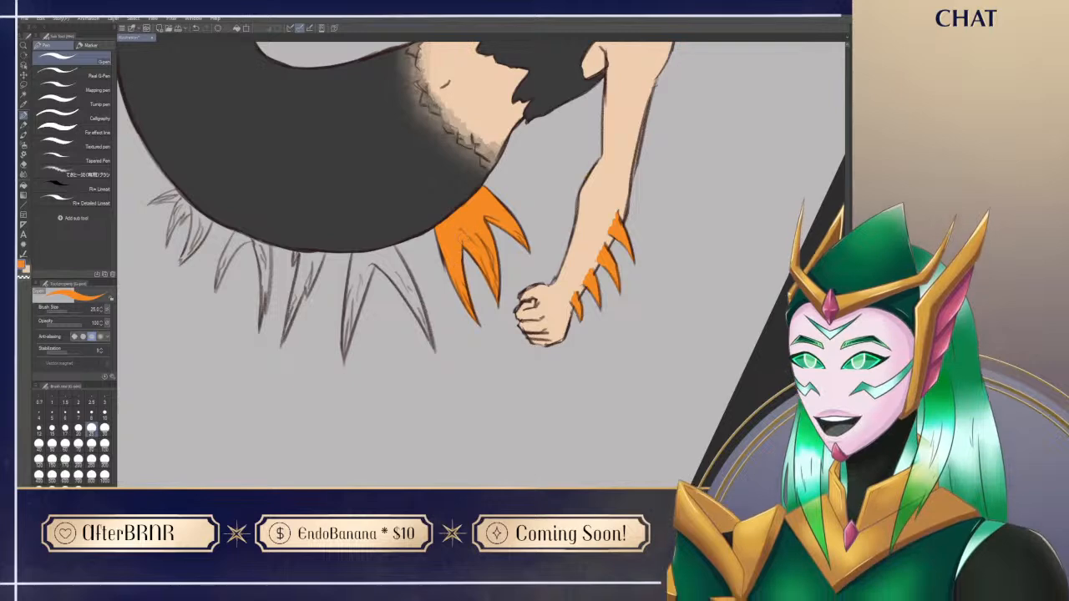
{"action": "key", "text": "r"}
{"action": "left_click_drag", "start_coordinate": [376, 396], "coordinate": [422, 423]}
{"action": "left_click_drag", "start_coordinate": [456, 461], "coordinate": [461, 399]}
{"action": "mouse_move", "coordinate": [372, 254]}
{"action": "left_mouse_down"}
{"action": "mouse_move", "coordinate": [381, 300]}
{"action": "mouse_move", "coordinate": [369, 277]}
{"action": "mouse_move", "coordinate": [378, 242]}
{"action": "mouse_move", "coordinate": [386, 296]}
{"action": "mouse_move", "coordinate": [390, 238]}
{"action": "left_mouse_up"}
{"action": "mouse_move", "coordinate": [378, 304]}
{"action": "left_mouse_down"}
{"action": "mouse_move", "coordinate": [389, 344]}
{"action": "mouse_move", "coordinate": [381, 296]}
{"action": "mouse_move", "coordinate": [396, 364]}
{"action": "left_mouse_up"}
{"action": "key", "text": "e"}
{"action": "mouse_move", "coordinate": [397, 290]}
{"action": "left_mouse_down"}
{"action": "mouse_move", "coordinate": [401, 447]}
{"action": "mouse_move", "coordinate": [555, 449]}
{"action": "mouse_move", "coordinate": [620, 407]}
{"action": "left_mouse_up"}
Step: Fill the base and upper spike of the second tail fin with orange, cleaning the edge against the tail
{"action": "key", "text": "p"}
{"action": "mouse_move", "coordinate": [474, 333]}
{"action": "left_mouse_down"}
{"action": "mouse_move", "coordinate": [471, 321]}
{"action": "mouse_move", "coordinate": [474, 363]}
{"action": "left_mouse_up"}
{"action": "left_click_drag", "start_coordinate": [439, 398], "coordinate": [536, 393]}
{"action": "key", "text": "e"}
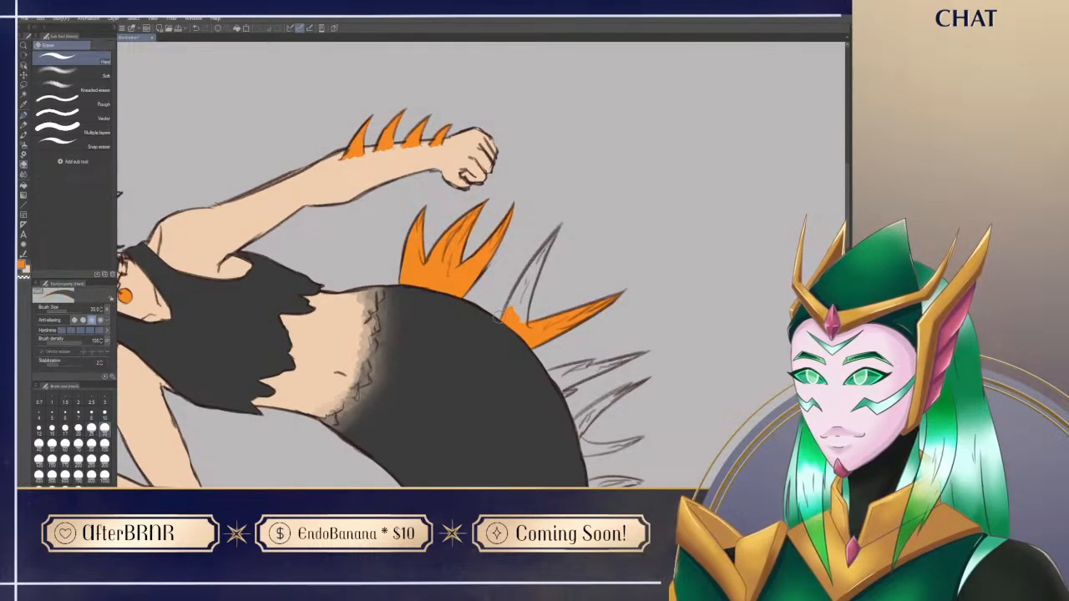
{"action": "key", "text": "p"}
{"action": "mouse_move", "coordinate": [526, 269]}
{"action": "left_mouse_down"}
{"action": "mouse_move", "coordinate": [515, 313]}
{"action": "mouse_move", "coordinate": [553, 233]}
{"action": "left_mouse_up"}
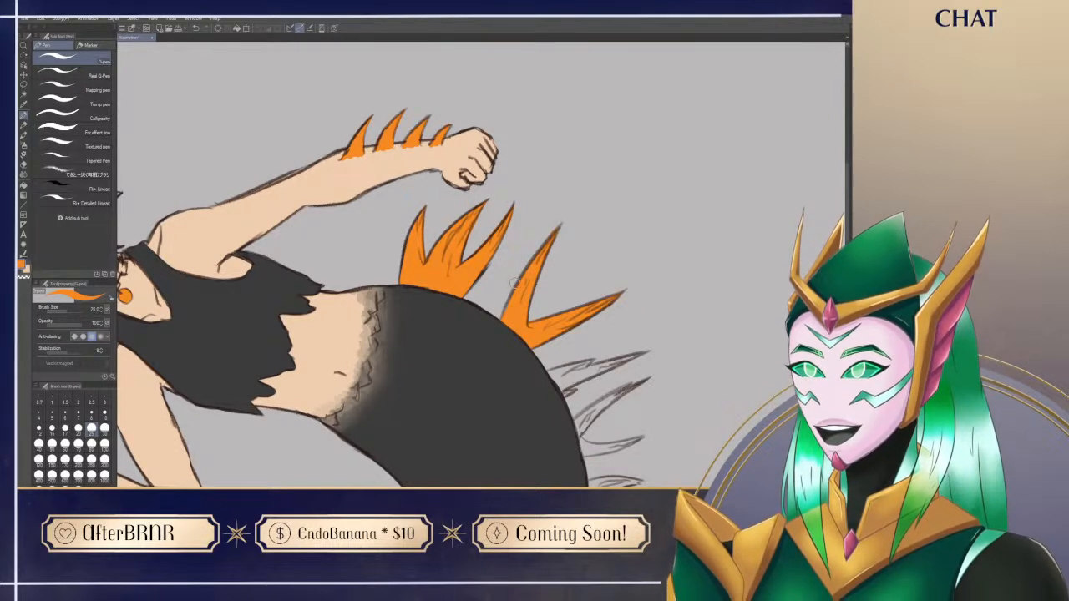
Step: Paint the long upper spike of the third tail fin orange, undoing the misplaced strokes
{"action": "left_click_drag", "start_coordinate": [641, 307], "coordinate": [609, 252]}
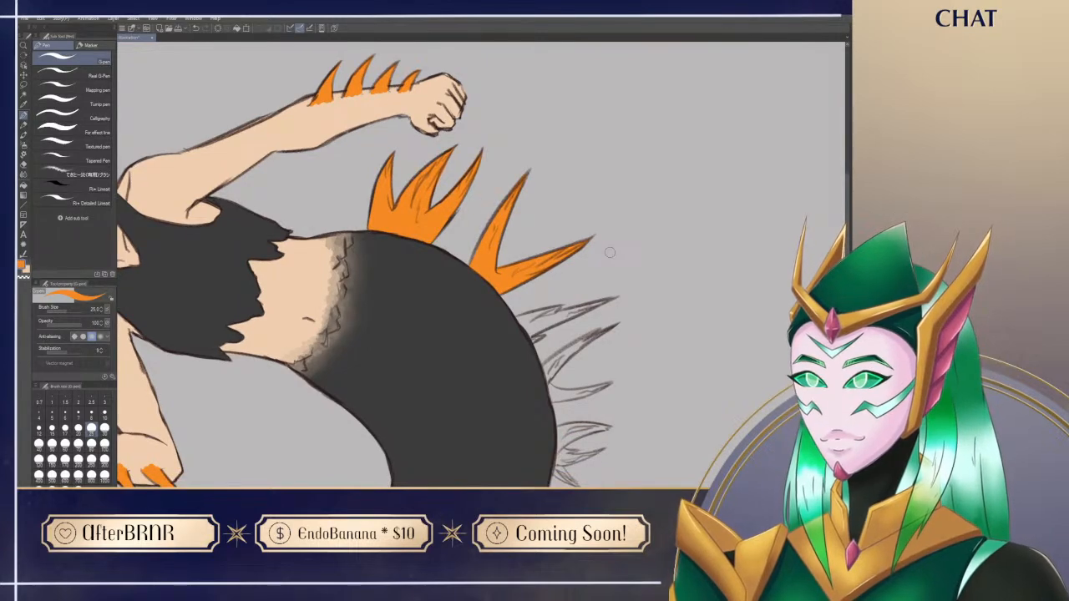
{"action": "key", "text": "asciicircum"}
{"action": "left_click_drag", "start_coordinate": [644, 439], "coordinate": [577, 340]}
{"action": "mouse_move", "coordinate": [534, 442]}
{"action": "left_mouse_down"}
{"action": "mouse_move", "coordinate": [684, 391]}
{"action": "mouse_move", "coordinate": [681, 378]}
{"action": "left_mouse_up"}
{"action": "mouse_move", "coordinate": [428, 261]}
{"action": "left_mouse_down"}
{"action": "mouse_move", "coordinate": [485, 197]}
{"action": "mouse_move", "coordinate": [477, 215]}
{"action": "mouse_move", "coordinate": [493, 187]}
{"action": "left_mouse_up"}
{"action": "key", "text": "ctrl+z"}
{"action": "key", "text": "ctrl+z"}
{"action": "key", "text": "e"}
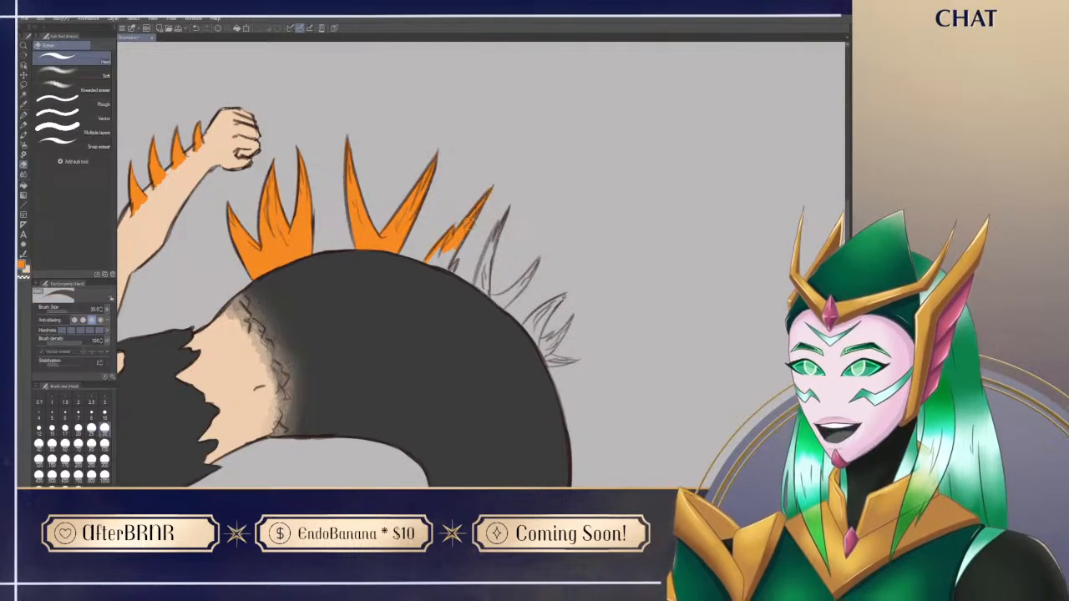
Step: Extend the orange towards the base of the third tail fin and refine its edges with the hard eraser
{"action": "key", "text": "r"}
{"action": "mouse_move", "coordinate": [527, 150]}
{"action": "left_mouse_down"}
{"action": "mouse_move", "coordinate": [637, 338]}
{"action": "mouse_move", "coordinate": [467, 224]}
{"action": "mouse_move", "coordinate": [464, 246]}
{"action": "mouse_move", "coordinate": [480, 246]}
{"action": "left_mouse_up"}
{"action": "key", "text": "p"}
{"action": "key", "text": "e"}
{"action": "key", "text": "r"}
{"action": "left_click_drag", "start_coordinate": [561, 386], "coordinate": [689, 297]}
{"action": "key", "text": "p"}
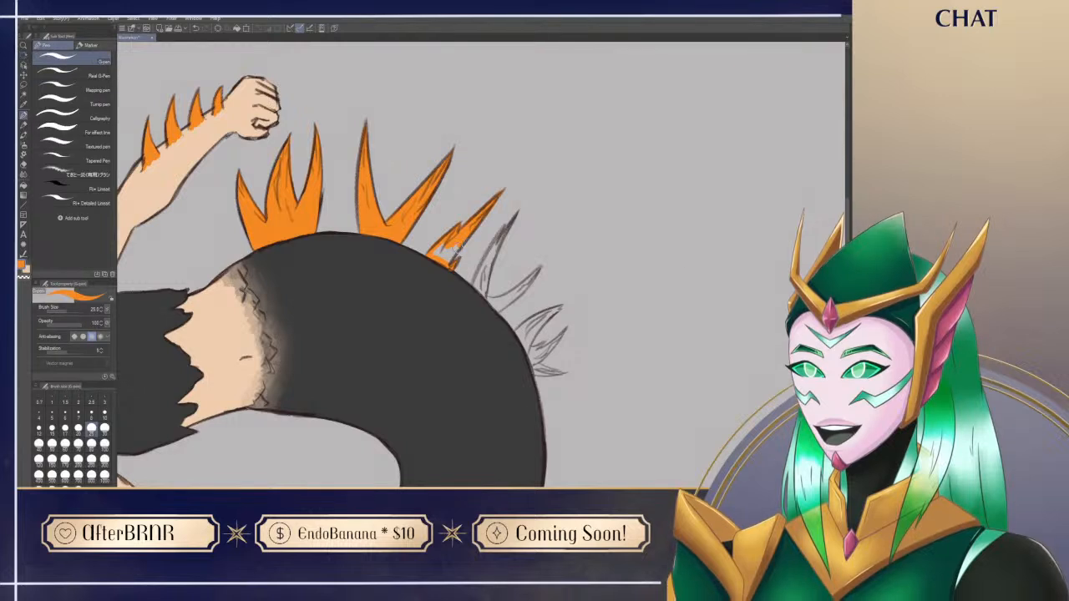
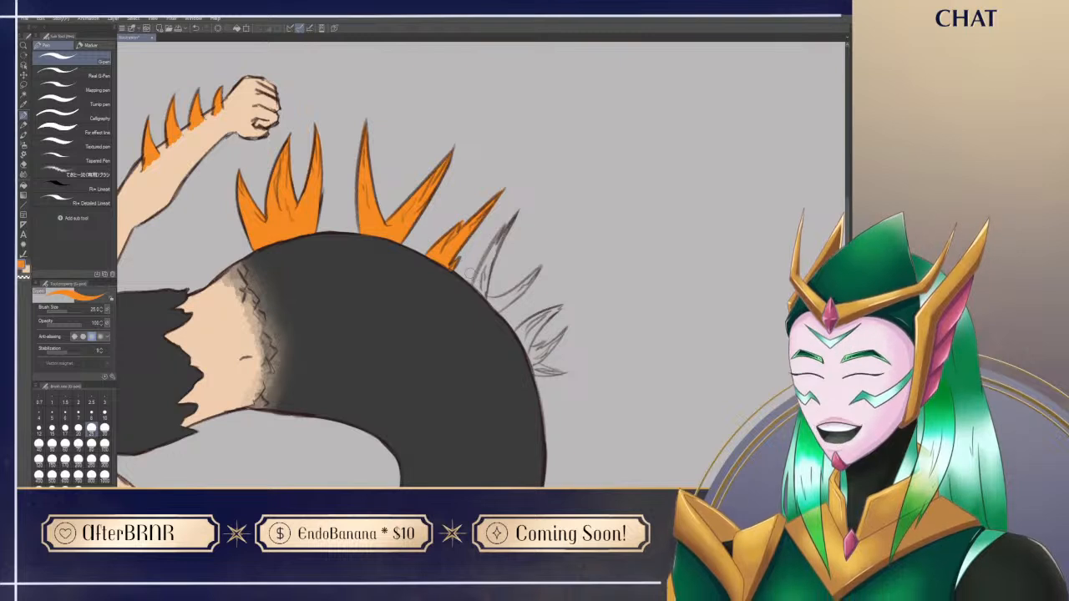
Step: Paint the upper spike of the fourth tail fin orange and trim its edge with the hard eraser
{"action": "mouse_move", "coordinate": [479, 293]}
{"action": "left_mouse_down"}
{"action": "mouse_move", "coordinate": [493, 231]}
{"action": "mouse_move", "coordinate": [477, 286]}
{"action": "mouse_move", "coordinate": [515, 212]}
{"action": "left_mouse_up"}
{"action": "key", "text": "ctrl+z"}
{"action": "key", "text": "e"}
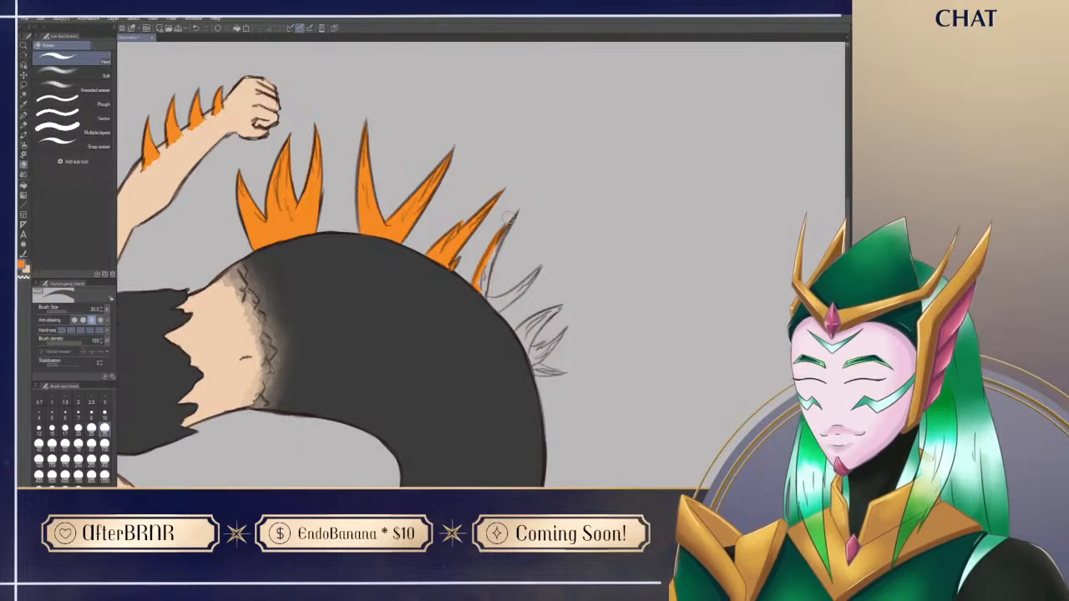
{"action": "key", "text": "p"}
{"action": "left_click_drag", "start_coordinate": [493, 256], "coordinate": [487, 296]}
{"action": "key", "text": "e"}
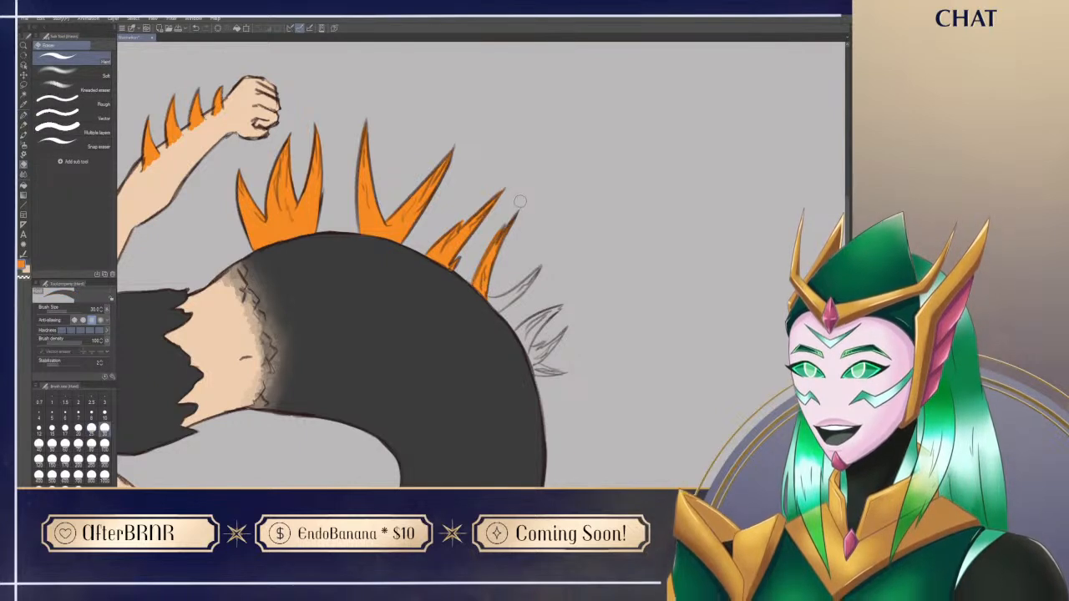
{"action": "key", "text": "p"}
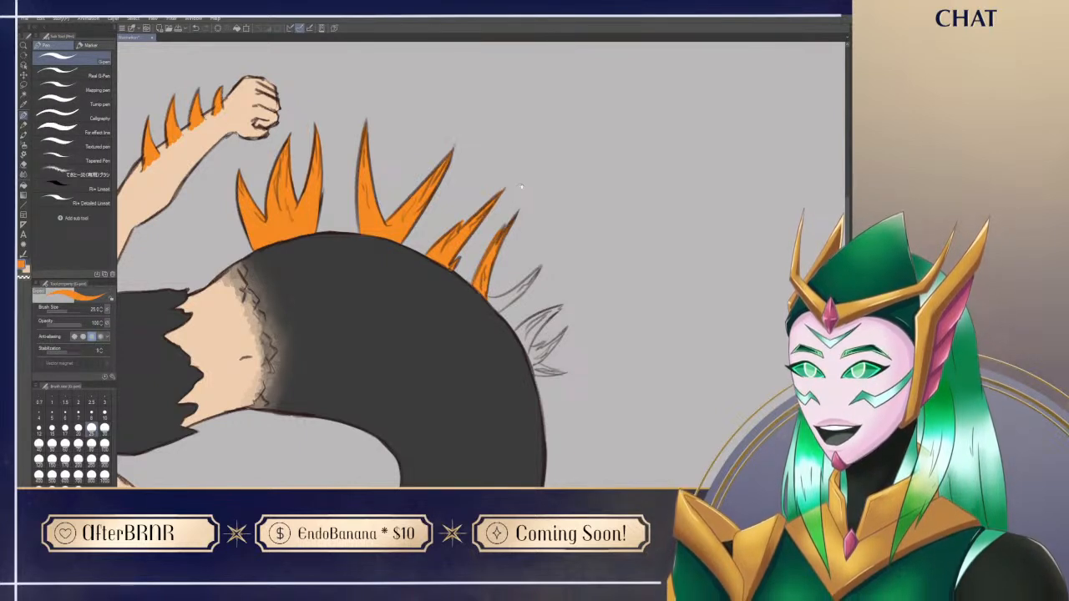
Step: Paint the second spike of the fourth tail fin orange, undoing the first stroke and repainting it
{"action": "left_click_drag", "start_coordinate": [636, 418], "coordinate": [623, 356]}
{"action": "left_click_drag", "start_coordinate": [548, 438], "coordinate": [706, 368]}
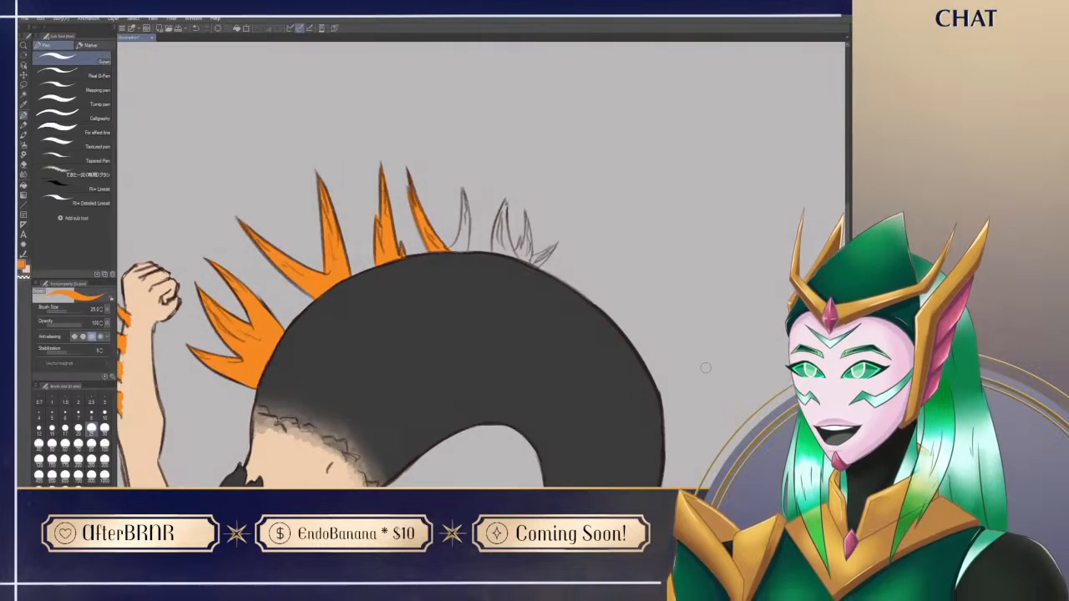
{"action": "left_click_drag", "start_coordinate": [463, 191], "coordinate": [451, 251]}
{"action": "key", "text": "ctrl+z"}
{"action": "mouse_move", "coordinate": [464, 190]}
{"action": "left_mouse_down"}
{"action": "mouse_move", "coordinate": [448, 251]}
{"action": "mouse_move", "coordinate": [458, 234]}
{"action": "left_mouse_up"}
{"action": "left_click_drag", "start_coordinate": [464, 188], "coordinate": [464, 237]}
{"action": "left_click_drag", "start_coordinate": [465, 192], "coordinate": [462, 243]}
Step: Fill the base between the fourth tail fin's spikes with orange and clean the gap with the hard eraser
{"action": "key", "text": "r"}
{"action": "mouse_move", "coordinate": [685, 400]}
{"action": "left_mouse_down"}
{"action": "mouse_move", "coordinate": [657, 436]}
{"action": "mouse_move", "coordinate": [301, 436]}
{"action": "mouse_move", "coordinate": [225, 339]}
{"action": "left_mouse_up"}
{"action": "key", "text": "p"}
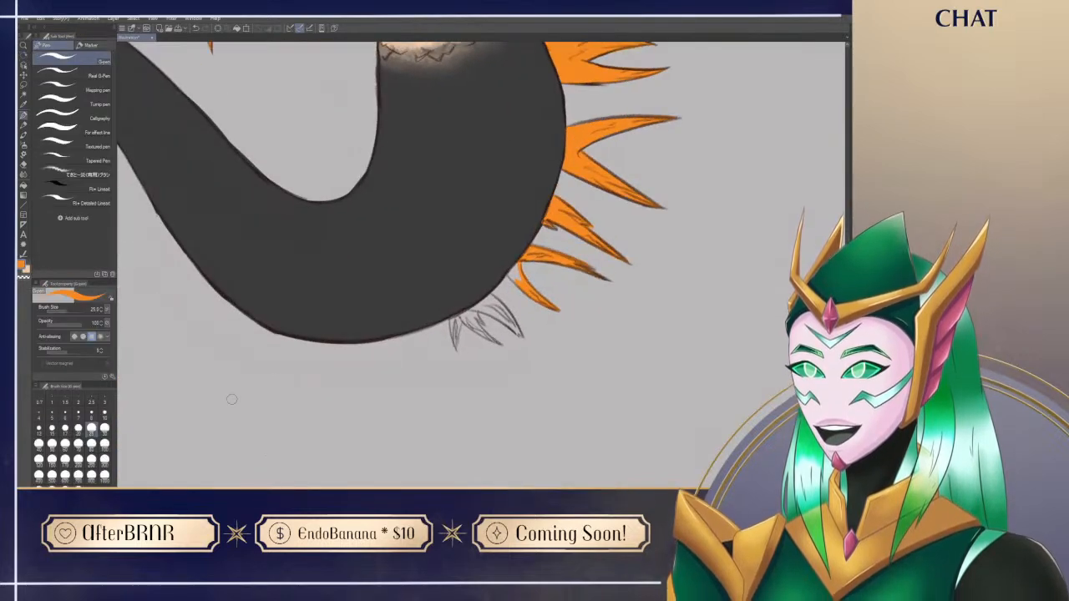
{"action": "mouse_move", "coordinate": [519, 273]}
{"action": "left_mouse_down"}
{"action": "mouse_move", "coordinate": [514, 283]}
{"action": "mouse_move", "coordinate": [513, 271]}
{"action": "left_mouse_up"}
{"action": "key", "text": "e"}
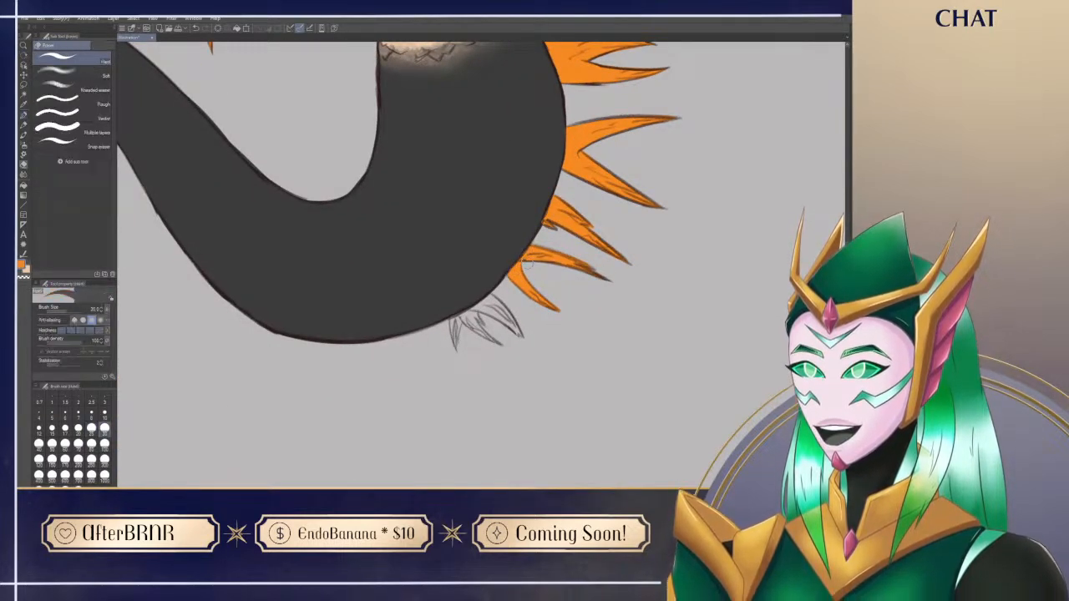
{"action": "key", "text": "p"}
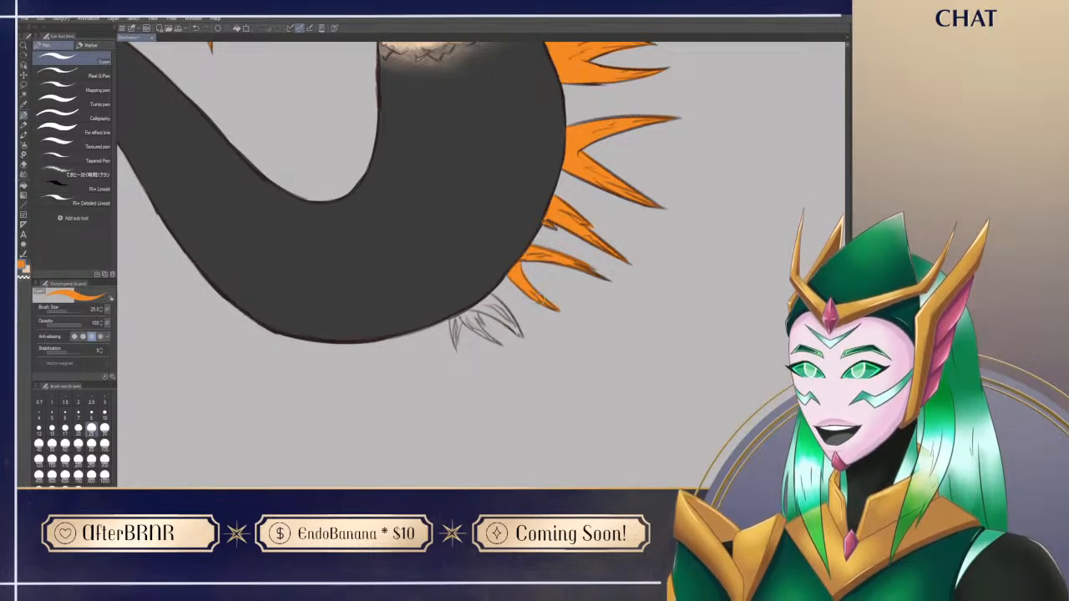
Step: Paint the largest spike of the fifth tail fin orange
{"action": "left_click_drag", "start_coordinate": [541, 300], "coordinate": [512, 201]}
{"action": "key", "text": "r"}
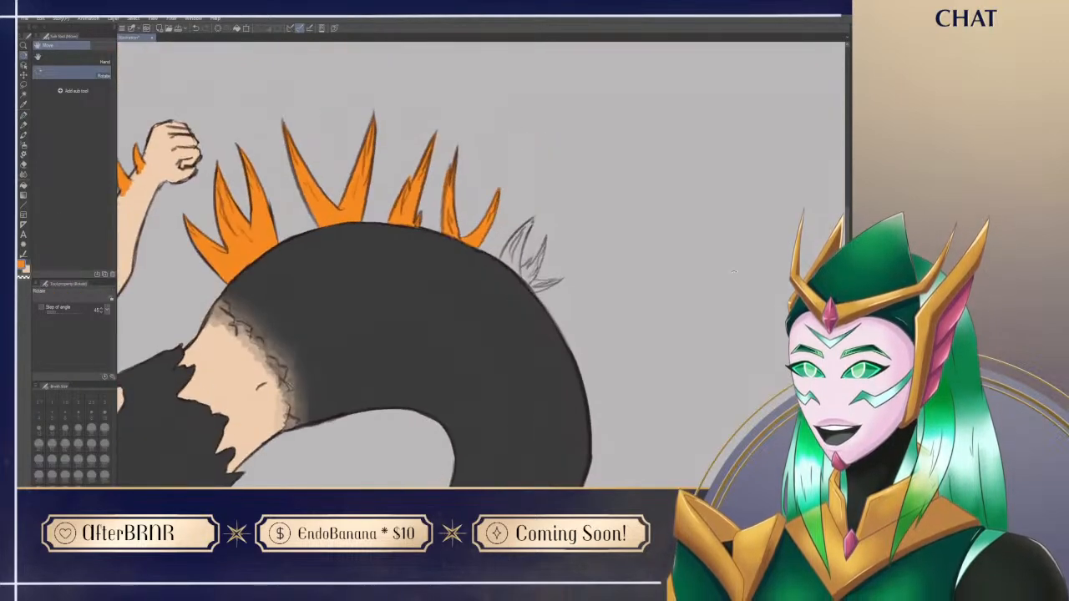
{"action": "key", "text": "p"}
{"action": "mouse_move", "coordinate": [512, 256]}
{"action": "left_mouse_down"}
{"action": "mouse_move", "coordinate": [502, 259]}
{"action": "mouse_move", "coordinate": [529, 219]}
{"action": "left_mouse_up"}
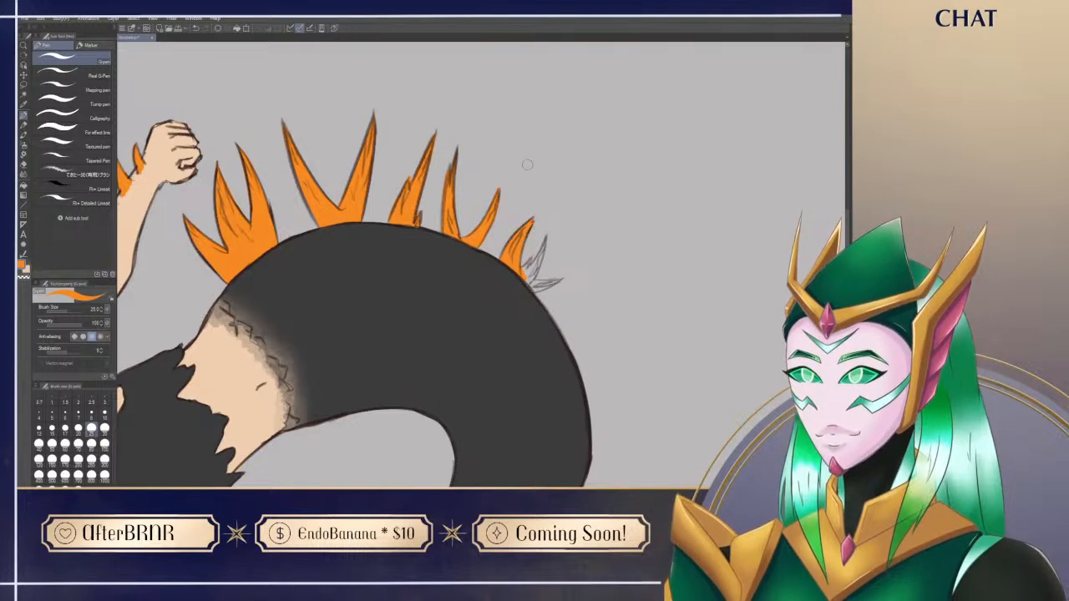
Step: Paint the two remaining small spikes of the fifth tail fin orange and reset the canvas rotation
{"action": "key", "text": "space"}
{"action": "left_click_drag", "start_coordinate": [593, 324], "coordinate": [510, 306]}
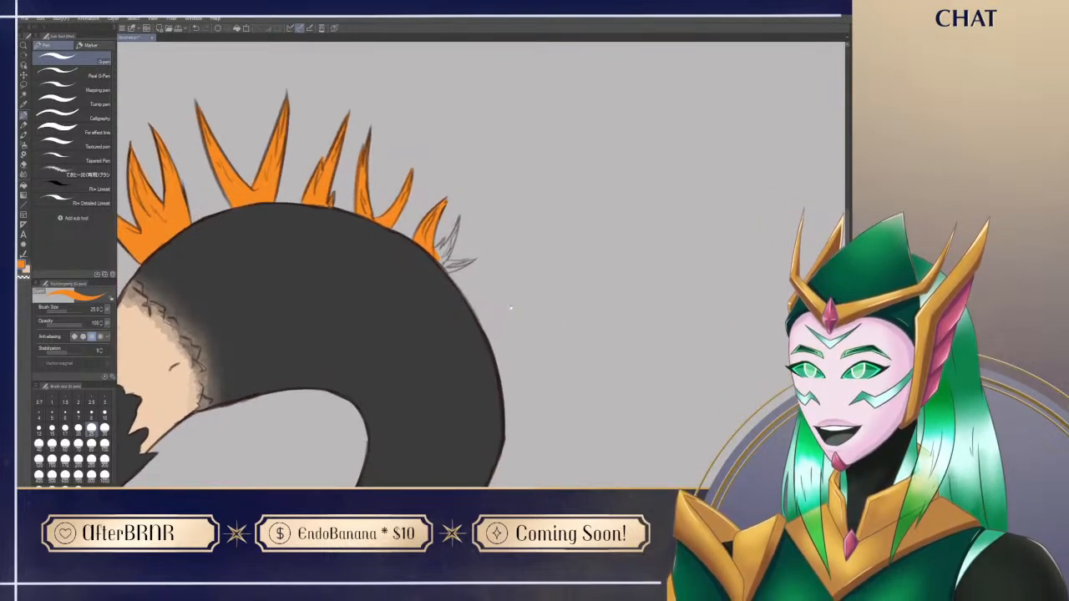
{"action": "key", "text": "shift+space"}
{"action": "left_click_drag", "start_coordinate": [557, 388], "coordinate": [652, 332]}
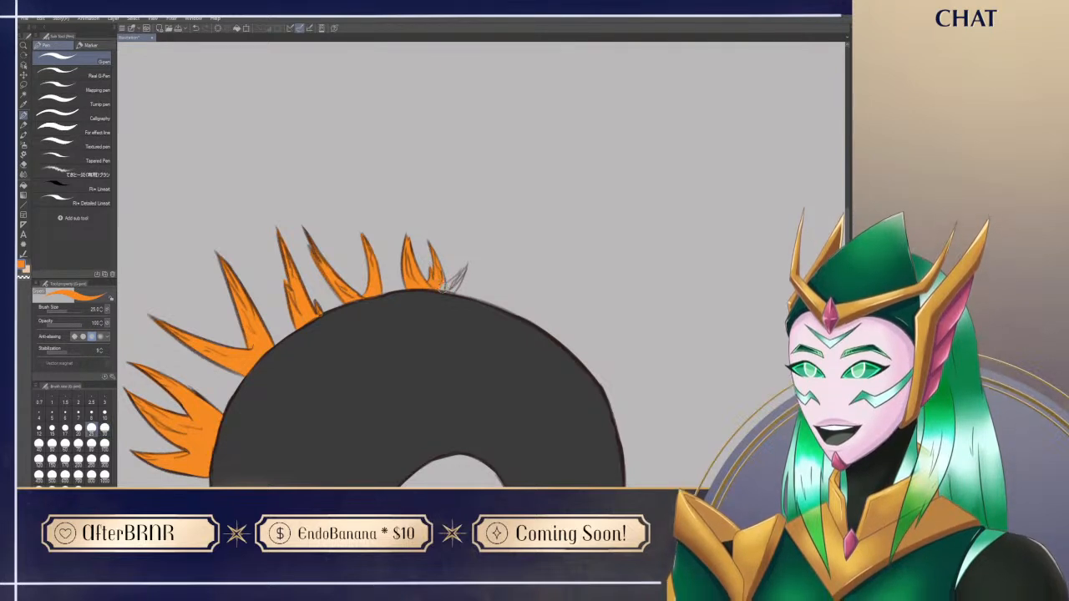
{"action": "left_click_drag", "start_coordinate": [428, 241], "coordinate": [440, 291]}
{"action": "mouse_move", "coordinate": [465, 266]}
{"action": "left_mouse_down"}
{"action": "mouse_move", "coordinate": [456, 279]}
{"action": "mouse_move", "coordinate": [565, 425]}
{"action": "mouse_move", "coordinate": [595, 395]}
{"action": "mouse_move", "coordinate": [775, 305]}
{"action": "left_mouse_up"}
{"action": "key", "text": "ctrl+at"}
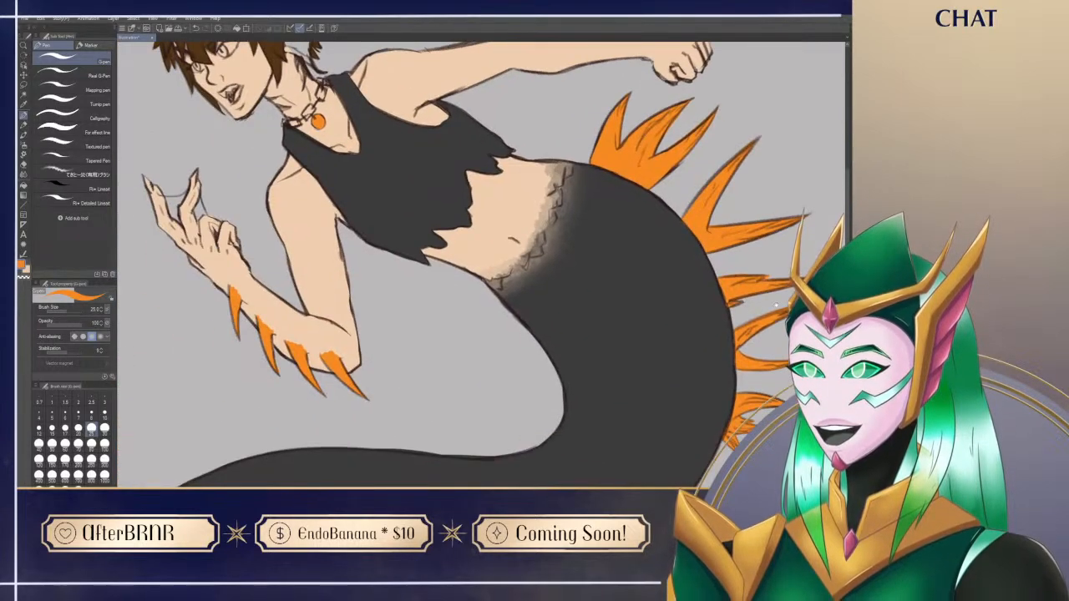
{"action": "left_click_drag", "start_coordinate": [584, 218], "coordinate": [633, 418]}
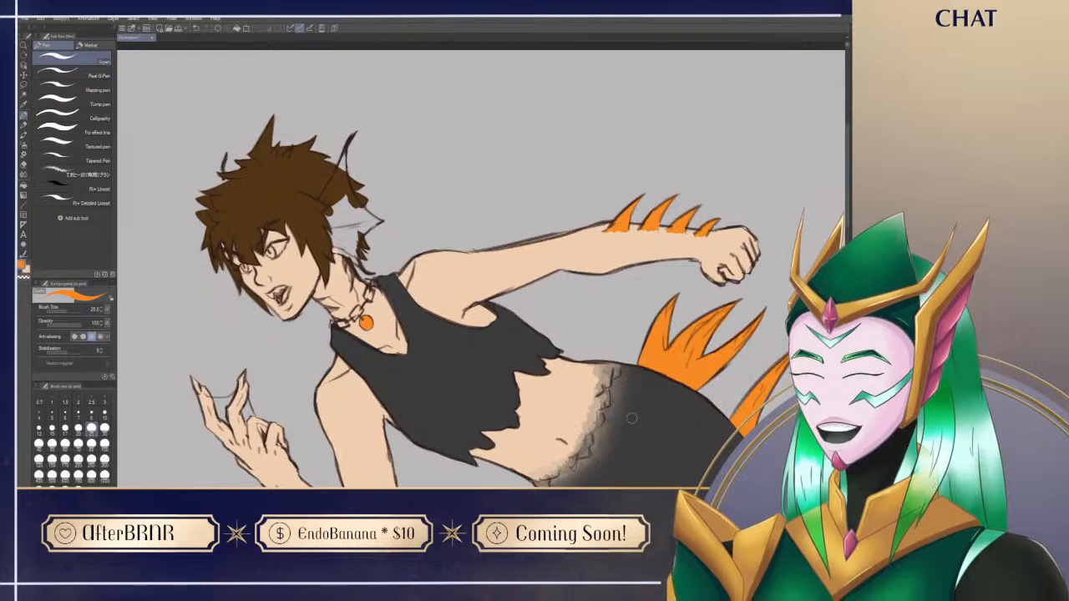
{"action": "left_click_drag", "start_coordinate": [417, 387], "coordinate": [679, 150]}
{"action": "mouse_move", "coordinate": [506, 260]}
{"action": "left_mouse_down"}
{"action": "mouse_move", "coordinate": [694, 303]}
{"action": "mouse_move", "coordinate": [759, 263]}
{"action": "mouse_move", "coordinate": [660, 516]}
{"action": "left_mouse_up"}
{"action": "left_click_drag", "start_coordinate": [836, 390], "coordinate": [375, 529]}
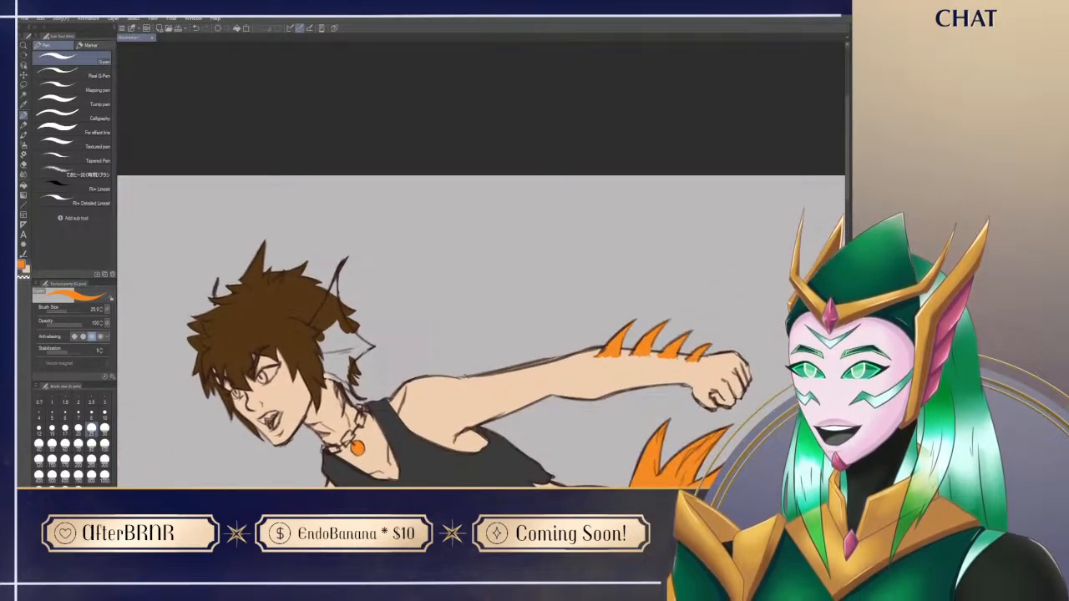
{"action": "mouse_move", "coordinate": [314, 327]}
{"action": "left_mouse_down"}
{"action": "mouse_move", "coordinate": [335, 275]}
{"action": "mouse_move", "coordinate": [314, 326]}
{"action": "mouse_move", "coordinate": [334, 280]}
{"action": "mouse_move", "coordinate": [316, 321]}
{"action": "left_mouse_up"}
{"action": "key", "text": "ctrl+z"}
{"action": "key", "text": "ctrl+z"}
{"action": "mouse_move", "coordinate": [334, 282]}
{"action": "left_mouse_down"}
{"action": "mouse_move", "coordinate": [345, 344]}
{"action": "mouse_move", "coordinate": [312, 325]}
{"action": "mouse_move", "coordinate": [328, 324]}
{"action": "mouse_move", "coordinate": [334, 337]}
{"action": "mouse_move", "coordinate": [317, 350]}
{"action": "mouse_move", "coordinate": [331, 369]}
{"action": "mouse_move", "coordinate": [317, 342]}
{"action": "mouse_move", "coordinate": [330, 368]}
{"action": "left_mouse_up"}
{"action": "key", "text": "ctrl+z"}
{"action": "key", "text": "ctrl+z"}
{"action": "mouse_move", "coordinate": [333, 328]}
{"action": "left_mouse_down"}
{"action": "mouse_move", "coordinate": [328, 363]}
{"action": "mouse_move", "coordinate": [341, 361]}
{"action": "left_mouse_up"}
{"action": "key", "text": "ctrl+z"}
Step: Fill the near ear fin orange between the hair and its pointed outer edge
{"action": "left_click_drag", "start_coordinate": [385, 397], "coordinate": [366, 295]}
{"action": "left_click", "coordinate": [282, 229], "text": "alt"}
{"action": "mouse_move", "coordinate": [291, 235]}
{"action": "left_mouse_down"}
{"action": "mouse_move", "coordinate": [305, 272]}
{"action": "mouse_move", "coordinate": [331, 286]}
{"action": "mouse_move", "coordinate": [299, 252]}
{"action": "mouse_move", "coordinate": [315, 276]}
{"action": "left_mouse_up"}
{"action": "left_click", "coordinate": [298, 251], "text": "alt"}
{"action": "mouse_move", "coordinate": [320, 236]}
{"action": "left_mouse_down"}
{"action": "mouse_move", "coordinate": [330, 228]}
{"action": "mouse_move", "coordinate": [325, 236]}
{"action": "left_mouse_up"}
{"action": "mouse_move", "coordinate": [330, 277]}
{"action": "left_mouse_down"}
{"action": "mouse_move", "coordinate": [324, 260]}
{"action": "mouse_move", "coordinate": [331, 250]}
{"action": "mouse_move", "coordinate": [328, 278]}
{"action": "mouse_move", "coordinate": [337, 244]}
{"action": "mouse_move", "coordinate": [330, 276]}
{"action": "left_mouse_up"}
{"action": "mouse_move", "coordinate": [330, 223]}
{"action": "left_mouse_down"}
{"action": "mouse_move", "coordinate": [343, 294]}
{"action": "mouse_move", "coordinate": [457, 362]}
{"action": "mouse_move", "coordinate": [443, 244]}
{"action": "mouse_move", "coordinate": [431, 274]}
{"action": "left_mouse_up"}
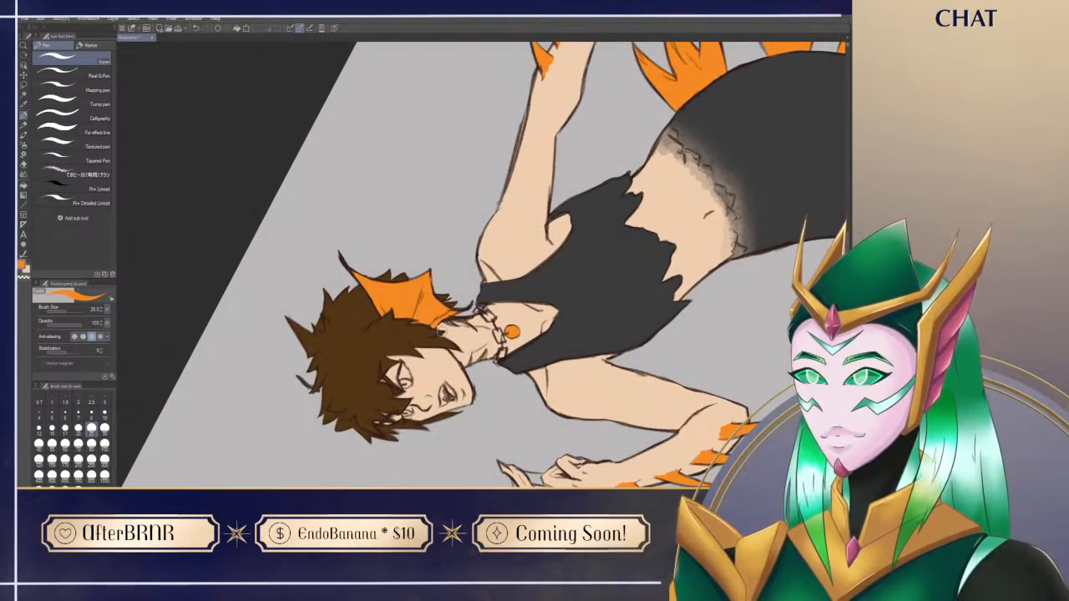
Step: Restore the upright canvas view and paint the visible sliver of the far ear fin behind the hair orange
{"action": "key", "text": "ctrl+@"}
{"action": "left_click_drag", "start_coordinate": [587, 413], "coordinate": [610, 367]}
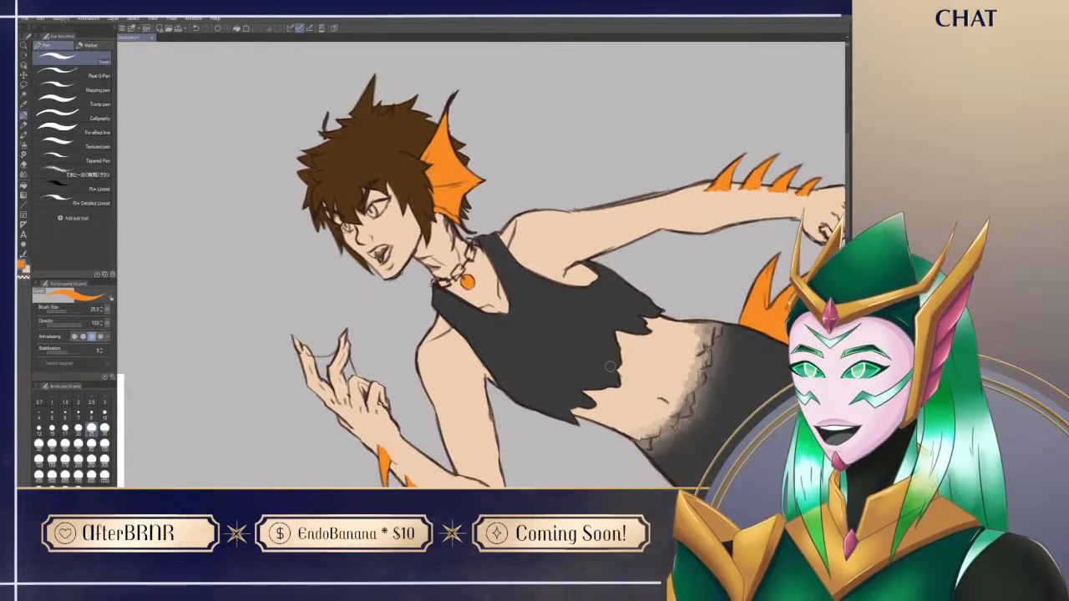
{"action": "left_click_drag", "start_coordinate": [325, 139], "coordinate": [330, 134]}
{"action": "left_click_drag", "start_coordinate": [552, 396], "coordinate": [489, 280]}
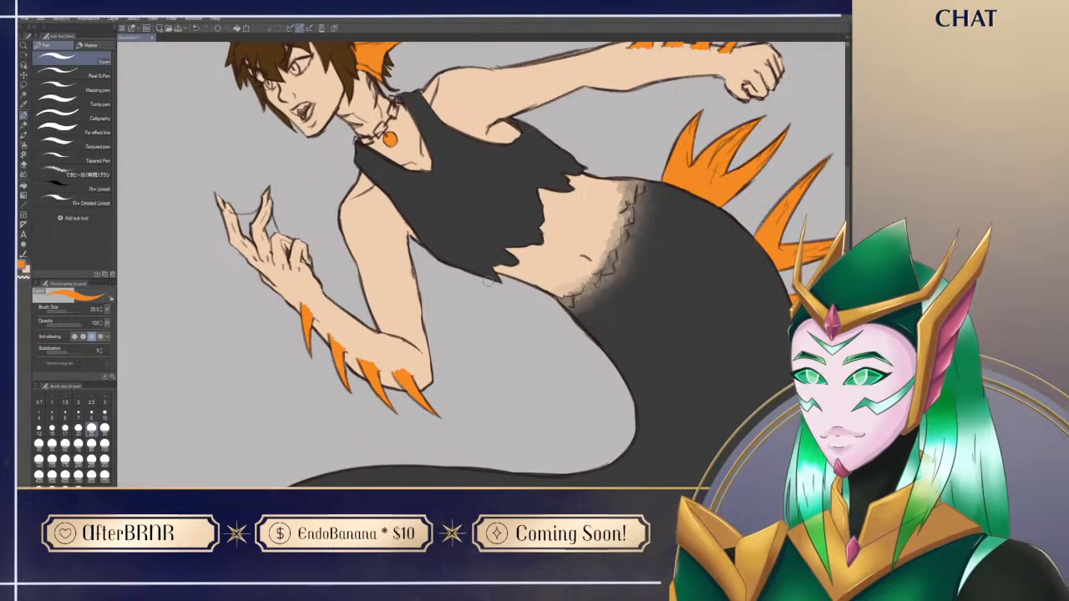
{"action": "left_click_drag", "start_coordinate": [491, 149], "coordinate": [497, 304]}
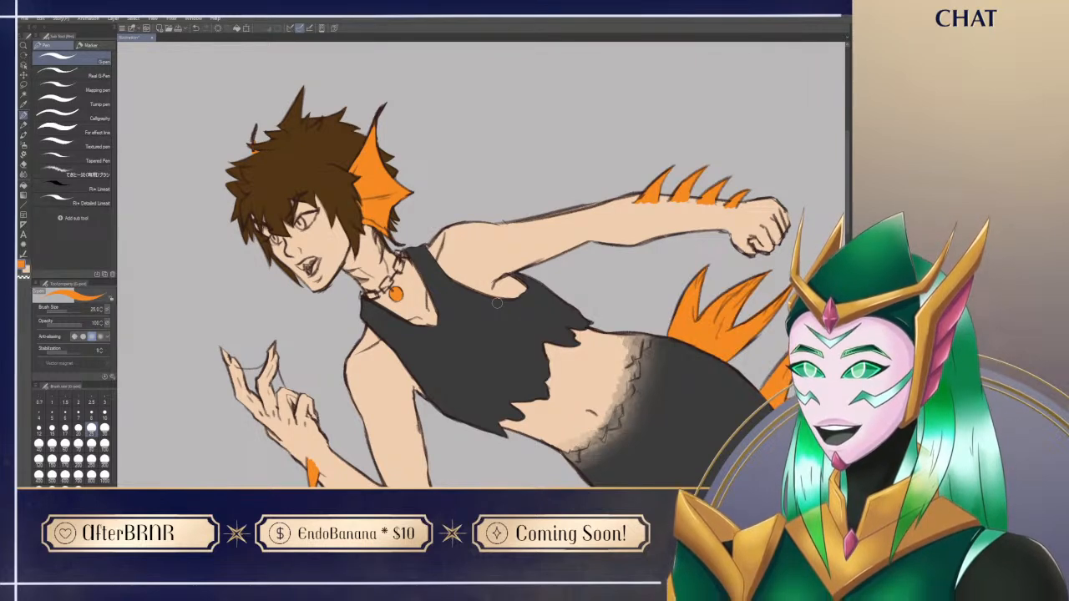
Step: Sample the dark grey of the top, reduce the brush size to 15 and paint the claws of the raised hand
{"action": "mouse_move", "coordinate": [484, 429]}
{"action": "left_mouse_down"}
{"action": "mouse_move", "coordinate": [560, 382]}
{"action": "mouse_move", "coordinate": [558, 400]}
{"action": "mouse_move", "coordinate": [563, 382]}
{"action": "mouse_move", "coordinate": [527, 387]}
{"action": "left_mouse_up"}
{"action": "left_click", "coordinate": [521, 326], "text": "alt"}
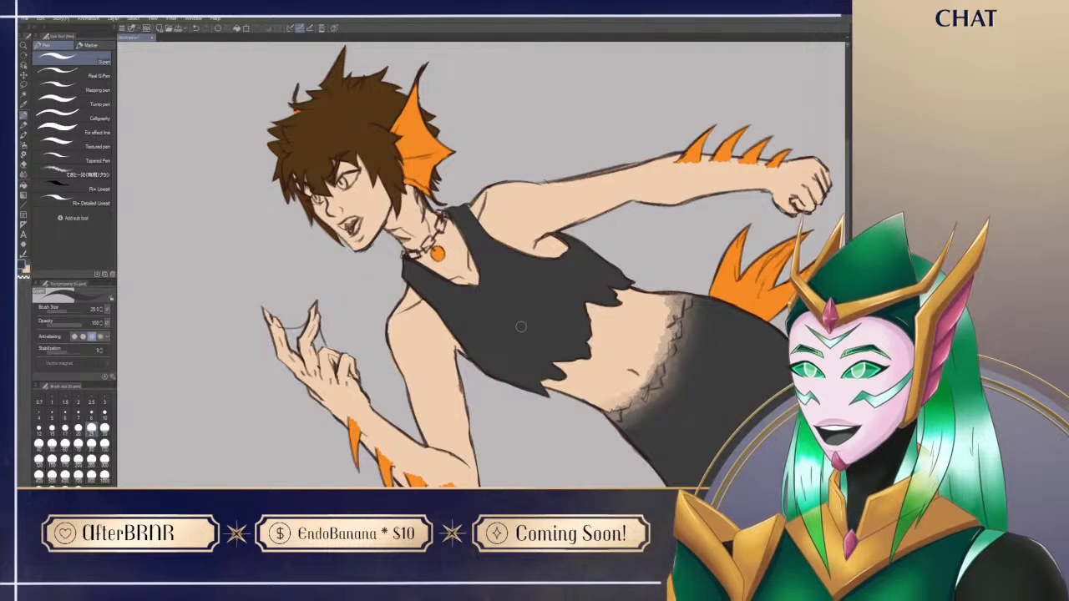
{"action": "key", "text": "bracketleft"}
{"action": "key", "text": "bracketleft"}
{"action": "key", "text": "bracketleft"}
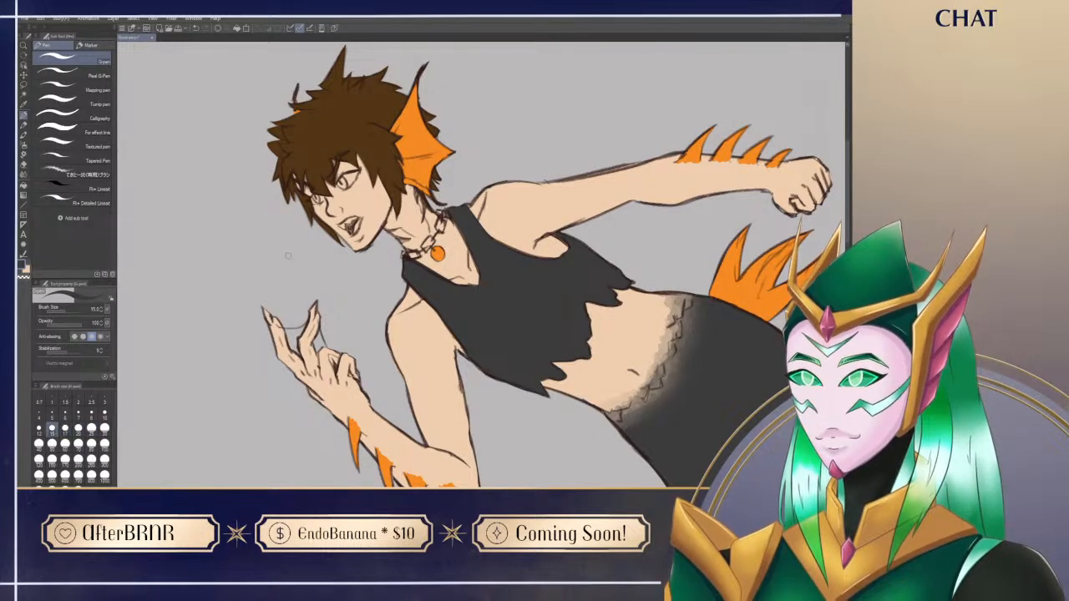
{"action": "left_click_drag", "start_coordinate": [264, 310], "coordinate": [268, 319]}
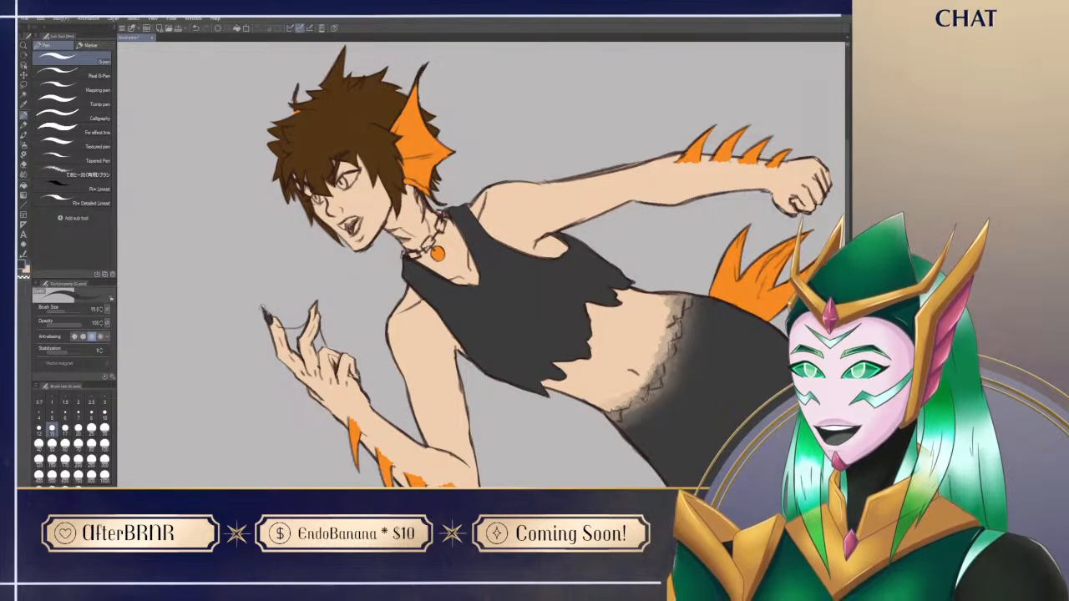
{"action": "left_click_drag", "start_coordinate": [311, 317], "coordinate": [288, 252]}
{"action": "left_click", "coordinate": [311, 324], "text": "alt"}
{"action": "left_click_drag", "start_coordinate": [332, 314], "coordinate": [334, 317]}
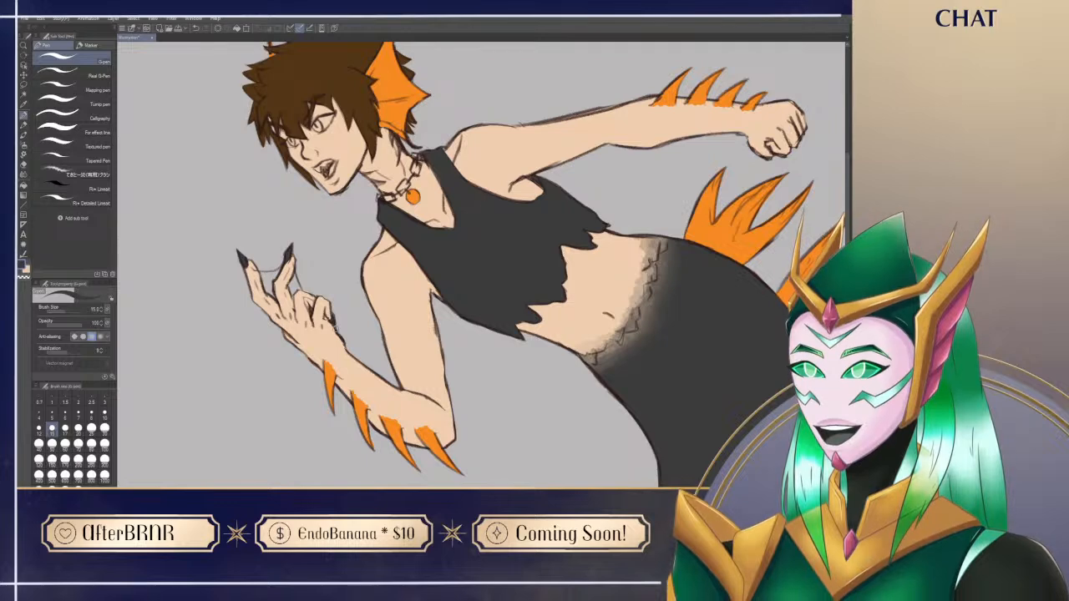
Step: Paint the whites of both eyes and the teeth with a near-white colour
{"action": "left_click_drag", "start_coordinate": [545, 279], "coordinate": [463, 378]}
{"action": "mouse_move", "coordinate": [377, 355]}
{"action": "left_mouse_down"}
{"action": "mouse_move", "coordinate": [507, 270]}
{"action": "mouse_move", "coordinate": [505, 338]}
{"action": "mouse_move", "coordinate": [460, 297]}
{"action": "mouse_move", "coordinate": [443, 305]}
{"action": "left_mouse_up"}
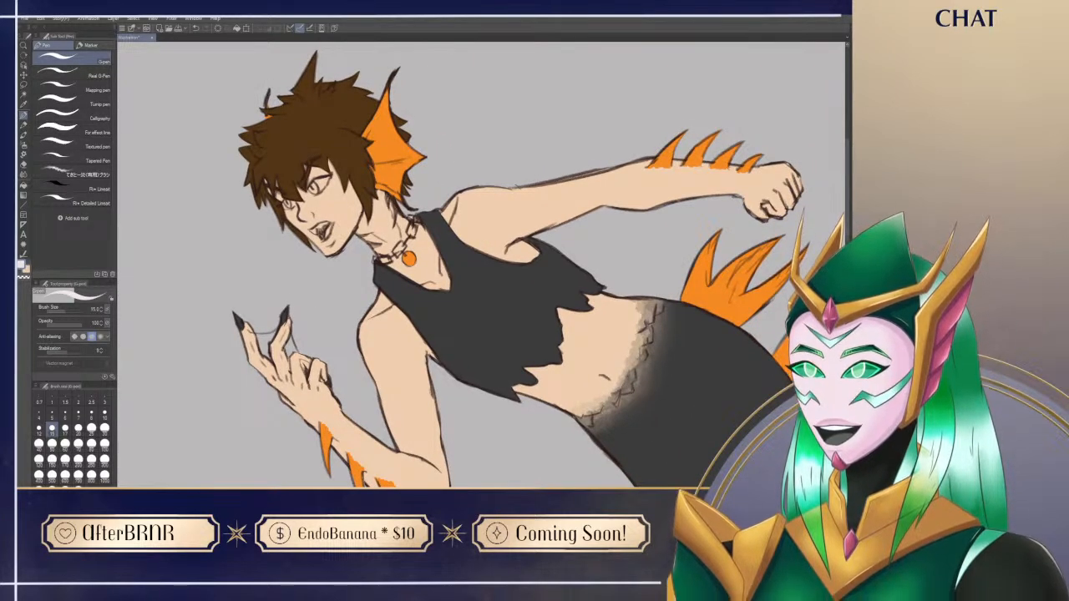
{"action": "left_click_drag", "start_coordinate": [311, 230], "coordinate": [326, 223]}
{"action": "left_click_drag", "start_coordinate": [334, 405], "coordinate": [349, 357]}
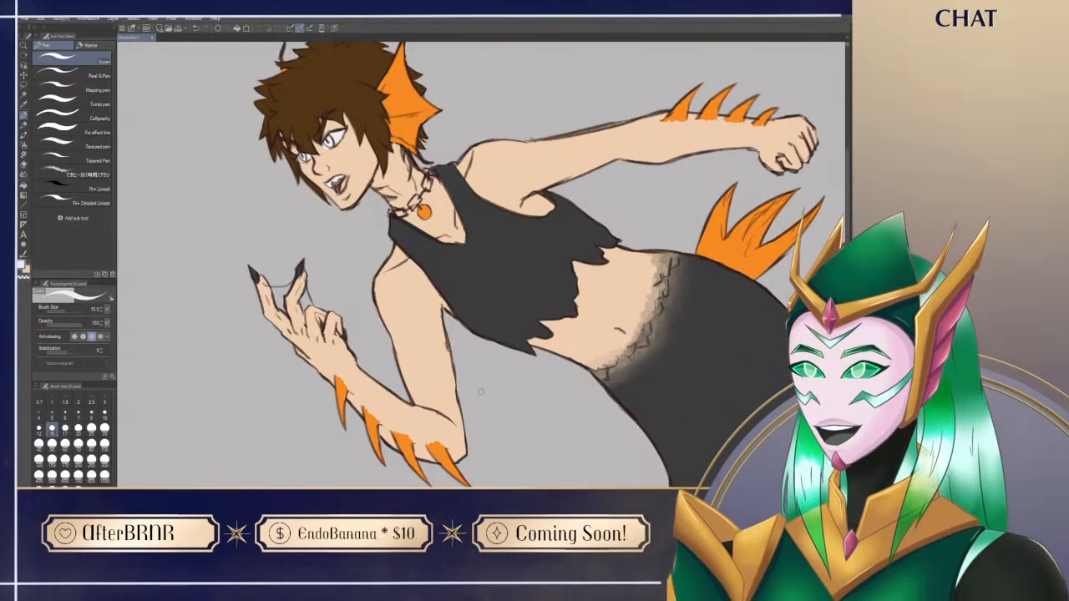
{"action": "left_click", "coordinate": [357, 177], "text": "alt"}
Step: Sample the golden-yellow eye colour from the reference portrait and paint both irises with it
{"action": "mouse_move", "coordinate": [434, 363]}
{"action": "left_mouse_down"}
{"action": "mouse_move", "coordinate": [460, 375]}
{"action": "mouse_move", "coordinate": [474, 458]}
{"action": "left_mouse_up"}
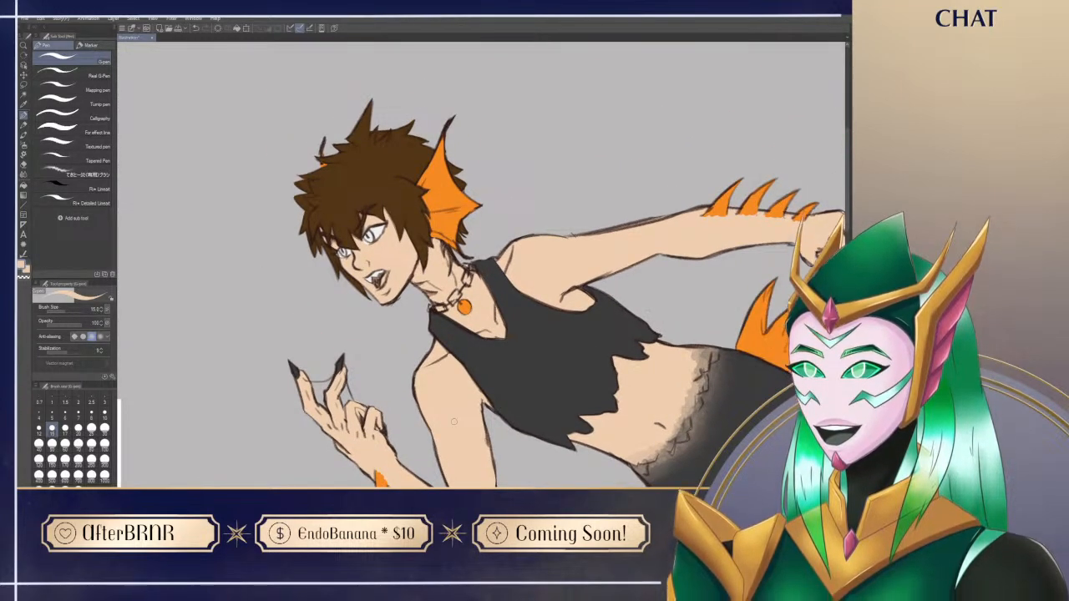
{"action": "left_click_drag", "start_coordinate": [454, 422], "coordinate": [333, 409]}
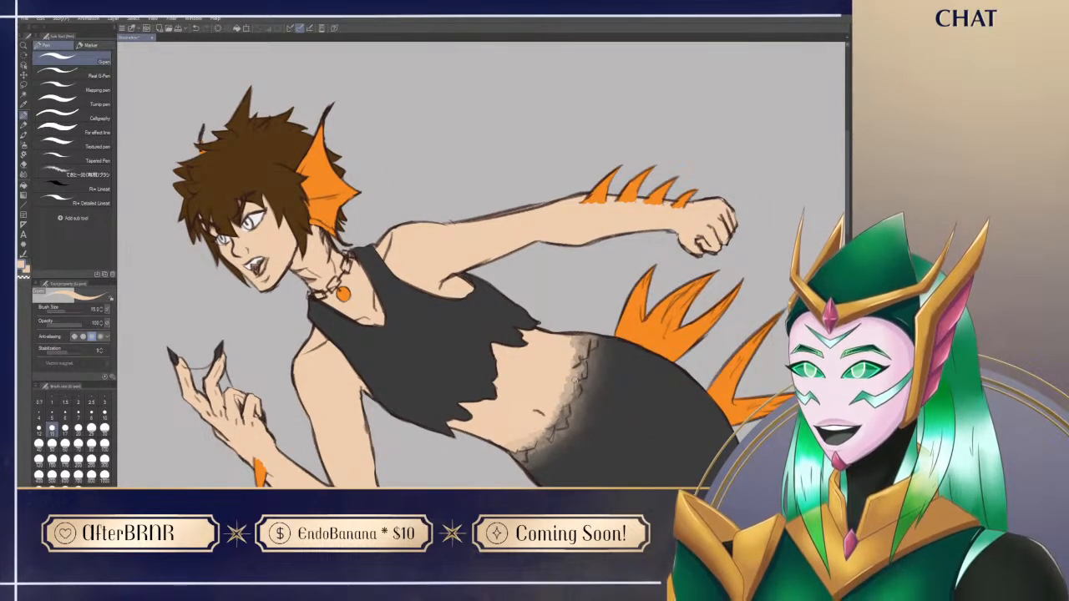
{"action": "left_click_drag", "start_coordinate": [575, 381], "coordinate": [639, 323]}
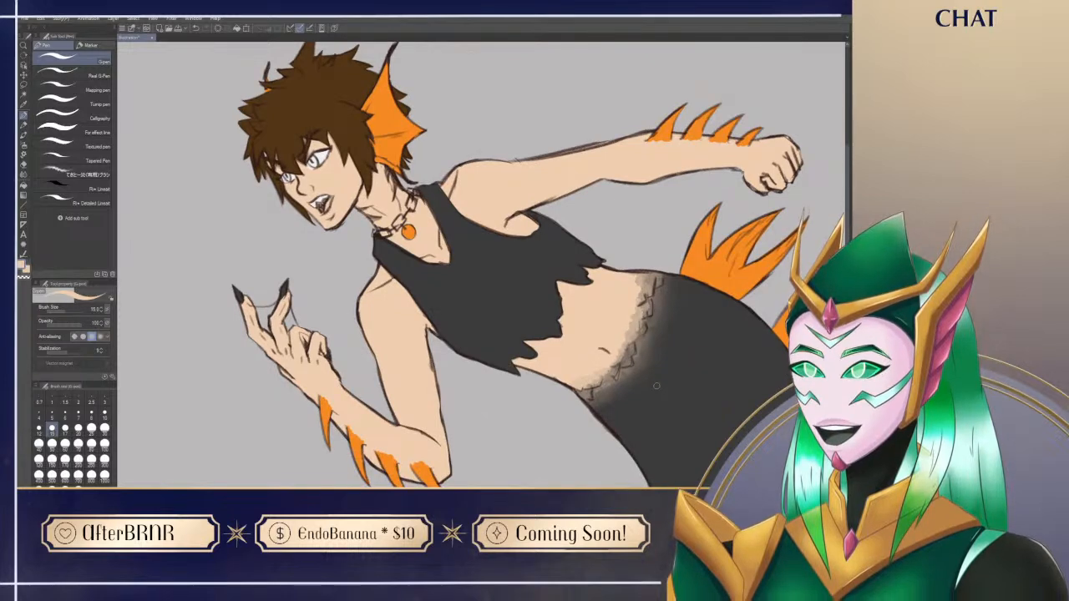
{"action": "left_click_drag", "start_coordinate": [504, 436], "coordinate": [529, 424]}
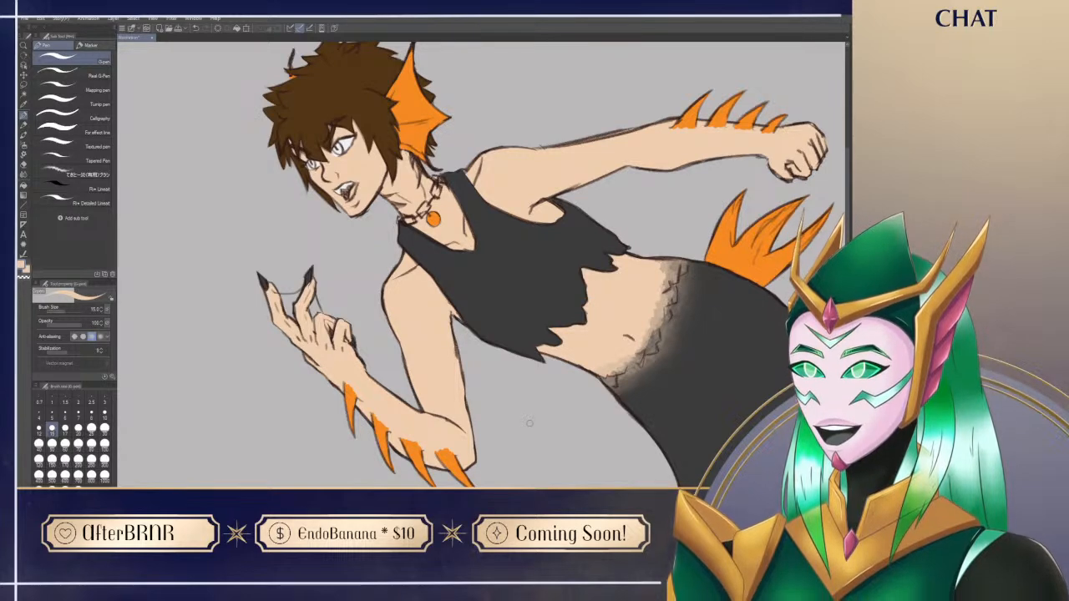
{"action": "left_click_drag", "start_coordinate": [570, 444], "coordinate": [773, 467]}
{"action": "left_click_drag", "start_coordinate": [518, 435], "coordinate": [788, 240]}
{"action": "left_click", "coordinate": [304, 368], "text": "alt"}
{"action": "left_click_drag", "start_coordinate": [710, 287], "coordinate": [525, 365]}
{"action": "left_click_drag", "start_coordinate": [762, 134], "coordinate": [476, 345]}
{"action": "left_click_drag", "start_coordinate": [342, 266], "coordinate": [318, 285]}
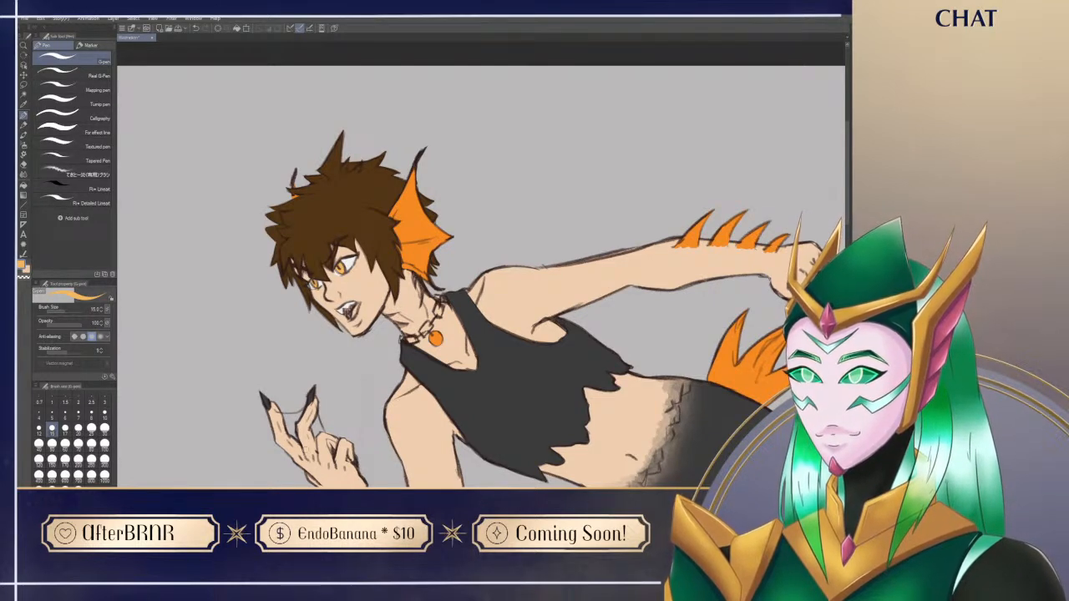
Step: Paint the inside of the open mouth dark red
{"action": "left_click", "coordinate": [368, 289], "text": "alt"}
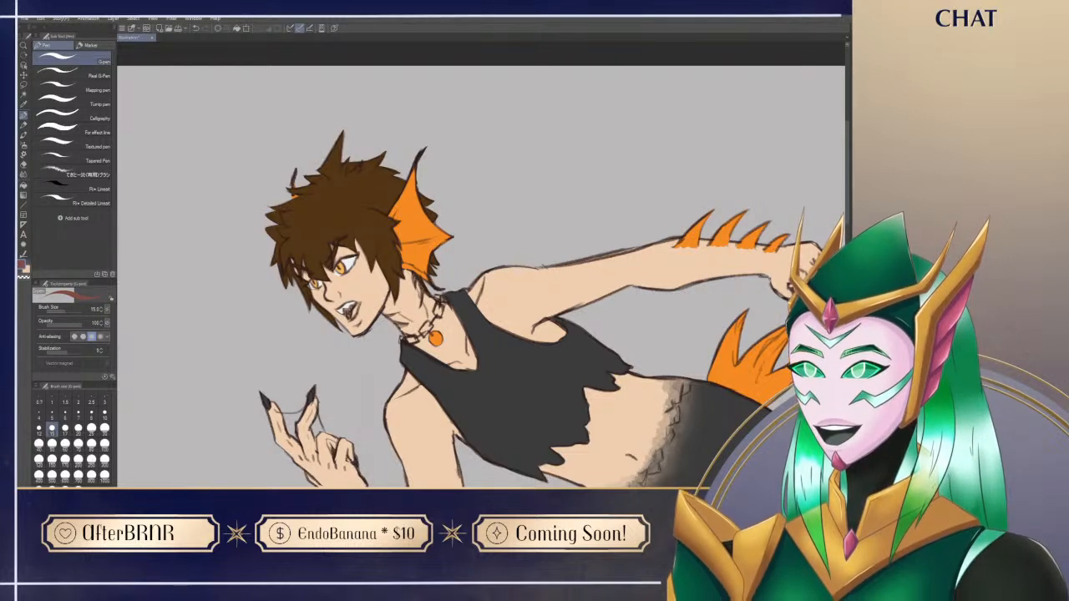
{"action": "left_click_drag", "start_coordinate": [350, 313], "coordinate": [357, 299]}
{"action": "left_click_drag", "start_coordinate": [460, 440], "coordinate": [548, 395]}
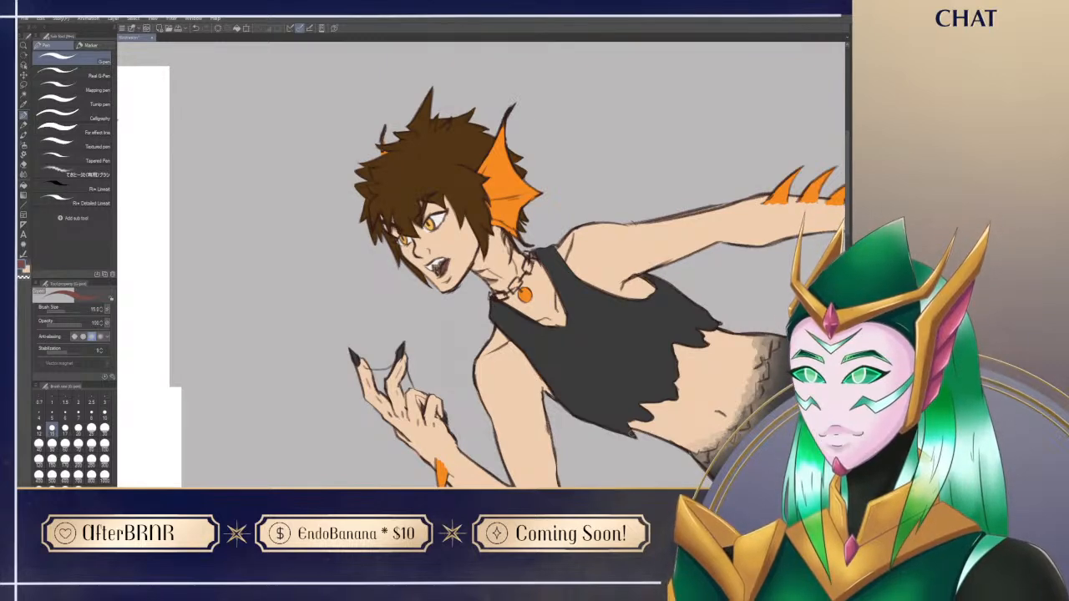
Step: Examine the whole coloured figure beside the character reference sheets
{"action": "key", "text": "ctrl+space"}
{"action": "left_click_drag", "start_coordinate": [640, 429], "coordinate": [583, 430]}
{"action": "left_click_drag", "start_coordinate": [631, 483], "coordinate": [527, 348]}
{"action": "left_click_drag", "start_coordinate": [660, 465], "coordinate": [667, 365]}
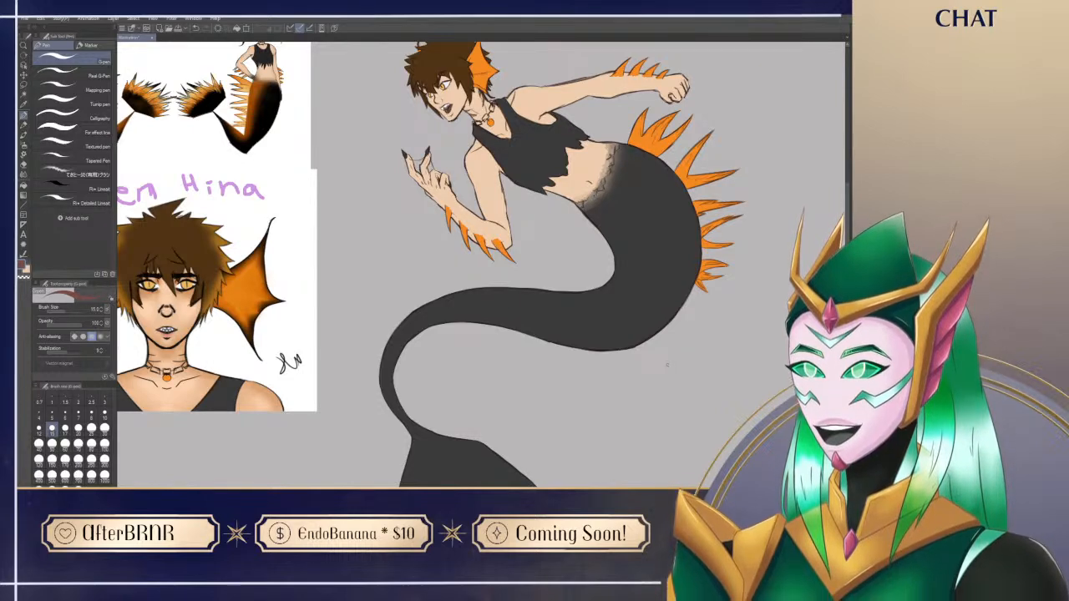
{"action": "left_click_drag", "start_coordinate": [640, 390], "coordinate": [576, 442]}
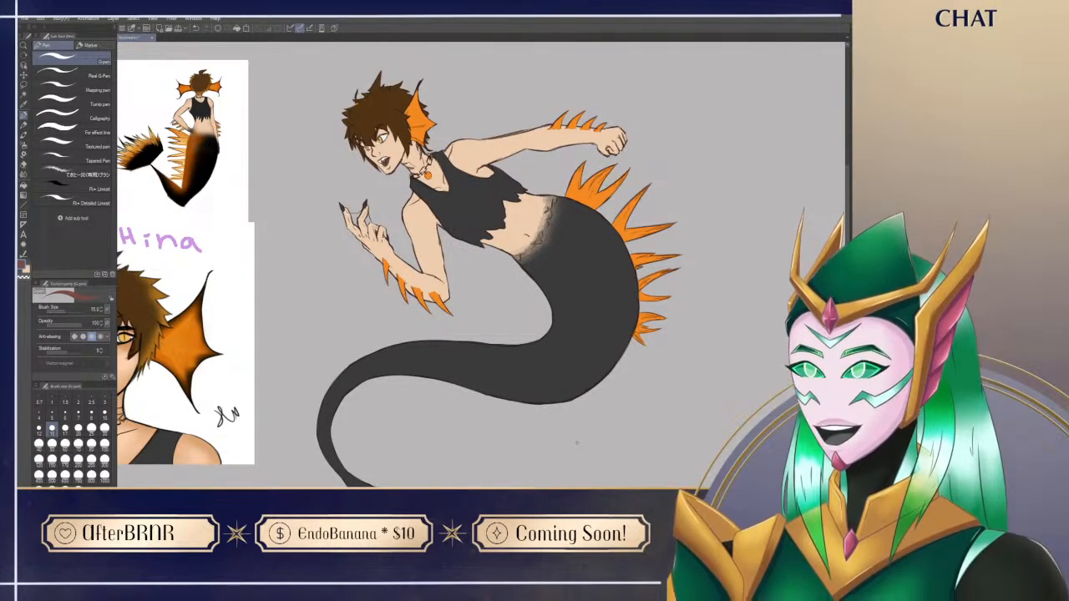
{"action": "left_click_drag", "start_coordinate": [599, 379], "coordinate": [572, 374]}
{"action": "key", "text": "ctrl+space"}
{"action": "left_click_drag", "start_coordinate": [573, 432], "coordinate": [562, 385]}
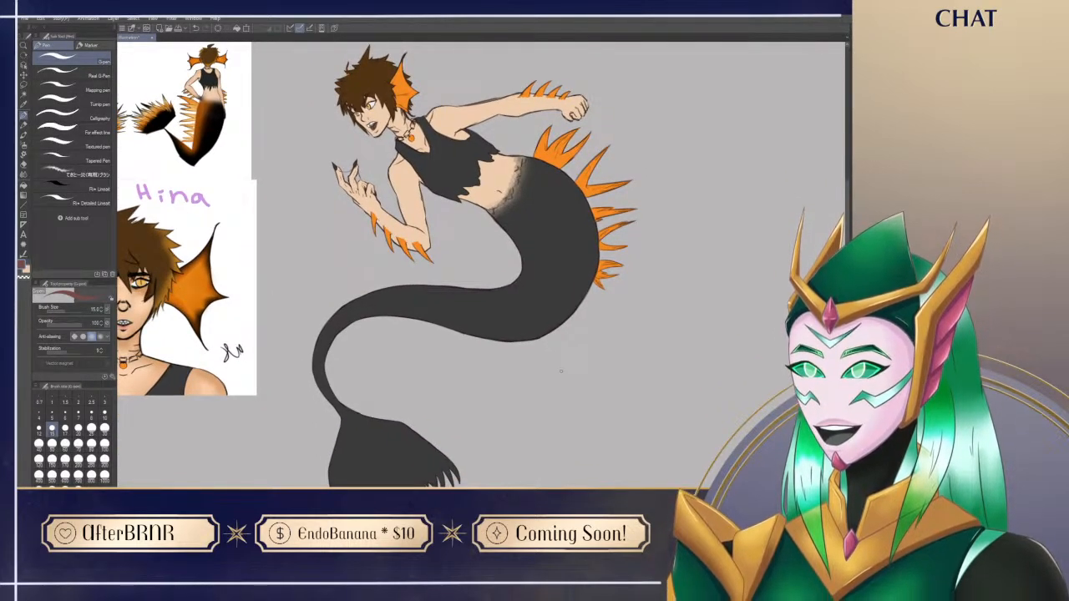